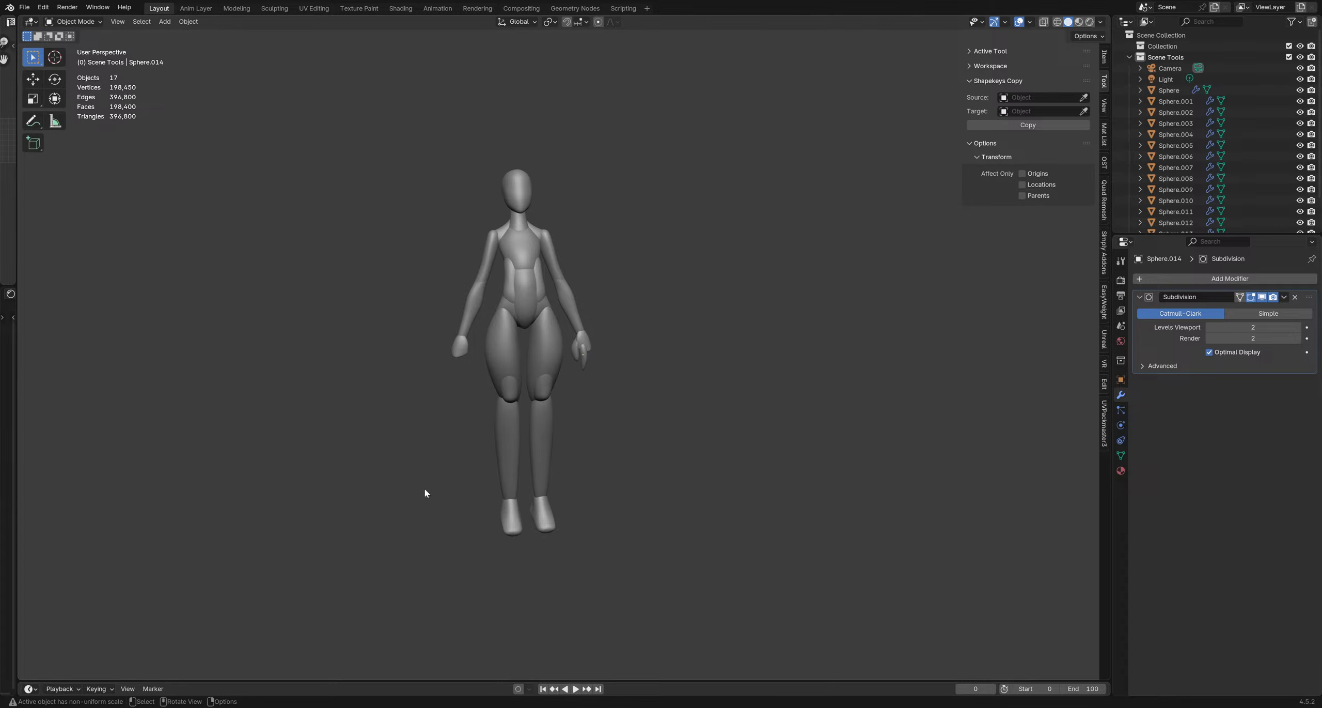
# Put the trapezius piece behind the neck into Sculpt Mode and set the Grab brush's falloff shape to Projected
pyautogui.moveTo(424, 492); pyautogui.dragTo(605, 339, button='middle')
pyautogui.scroll(4, 594, 343)
pyautogui.click(618, 327)
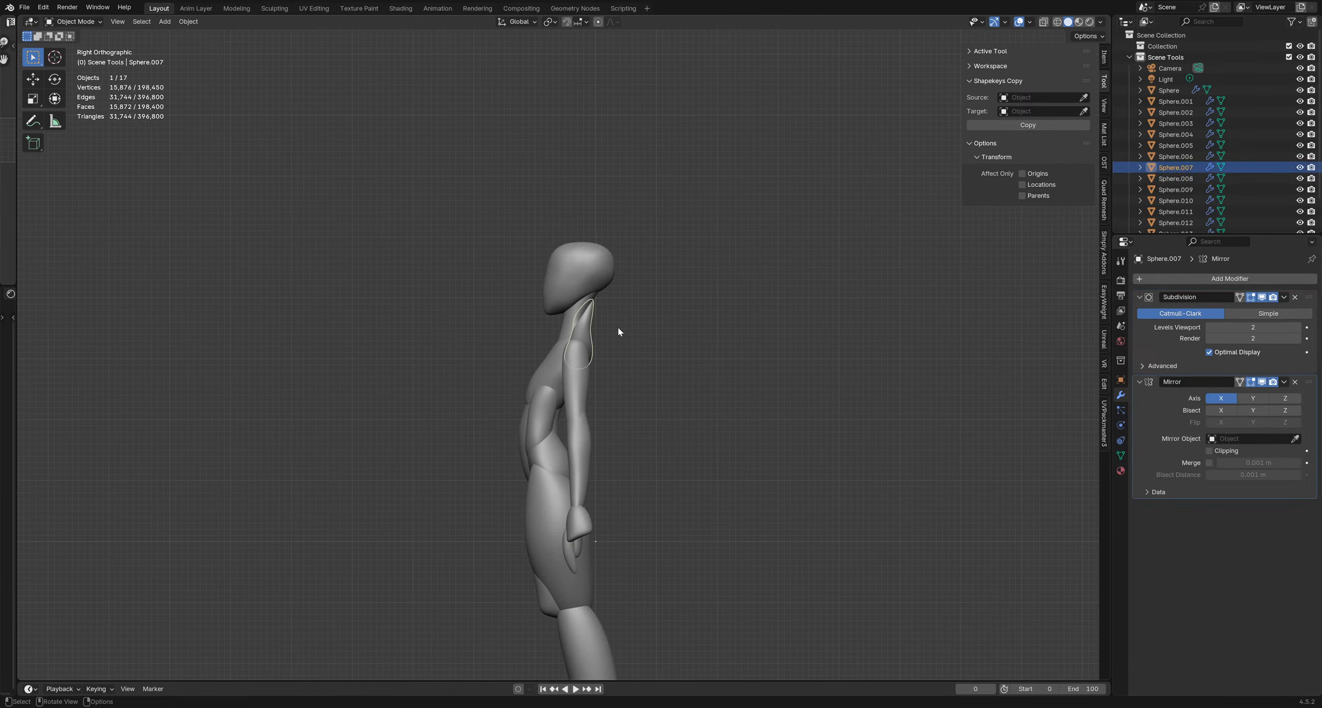
pyautogui.hotkey('ctrl', 'Tab')
pyautogui.click(593, 308)
pyautogui.press('f')
pyautogui.click(590, 310)
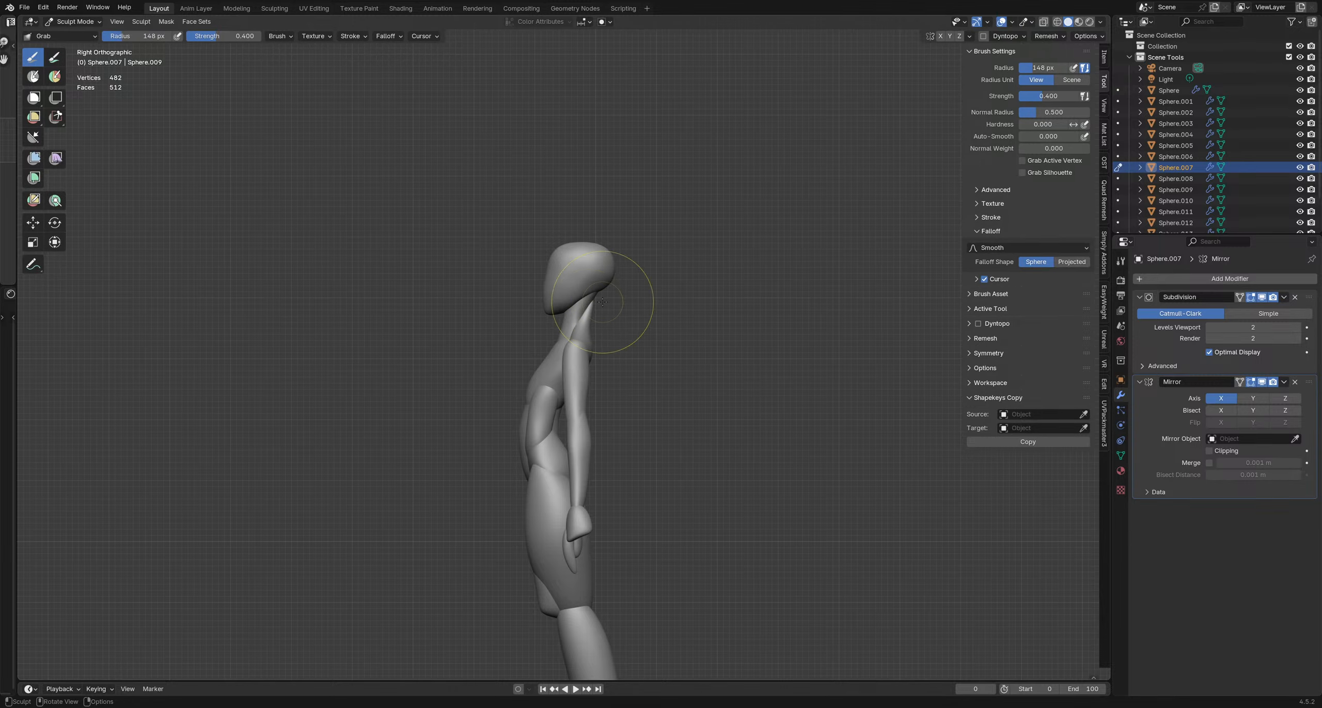
pyautogui.click(1071, 262)
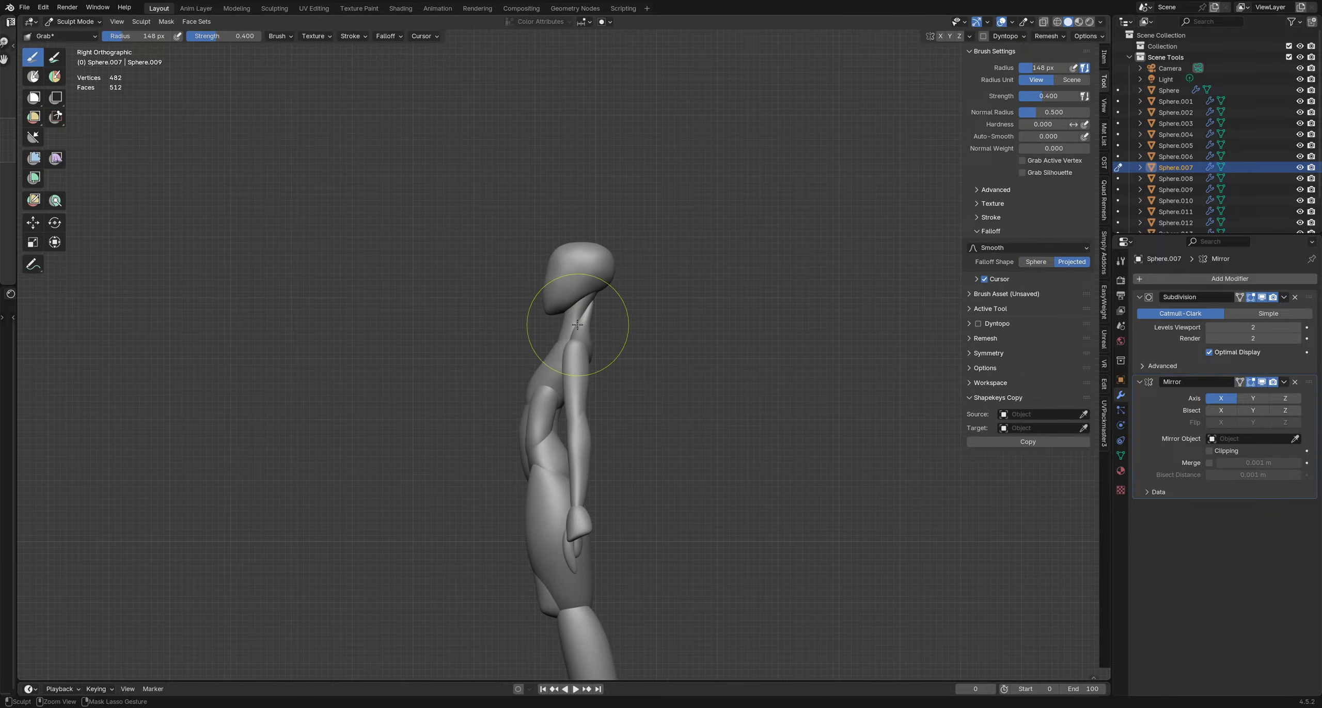
# Examine in Object Mode how the trapezius piece meets the head, neck, arm and chest from the side and back
pyautogui.hotkey('ctrl', 'Tab')
pyautogui.moveTo(595, 331); pyautogui.dragTo(590, 370, button='middle')
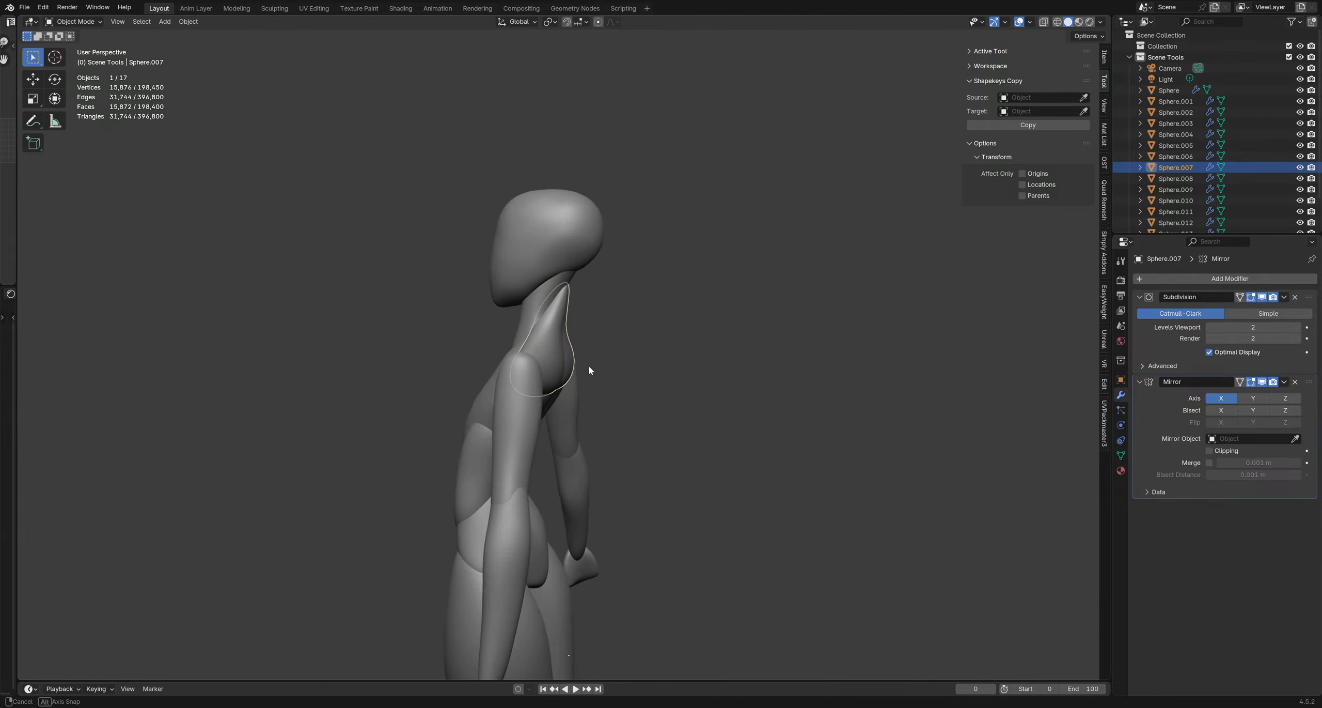
pyautogui.moveTo(536, 325); pyautogui.dragTo(564, 264, button='middle')
pyautogui.click(602, 267)
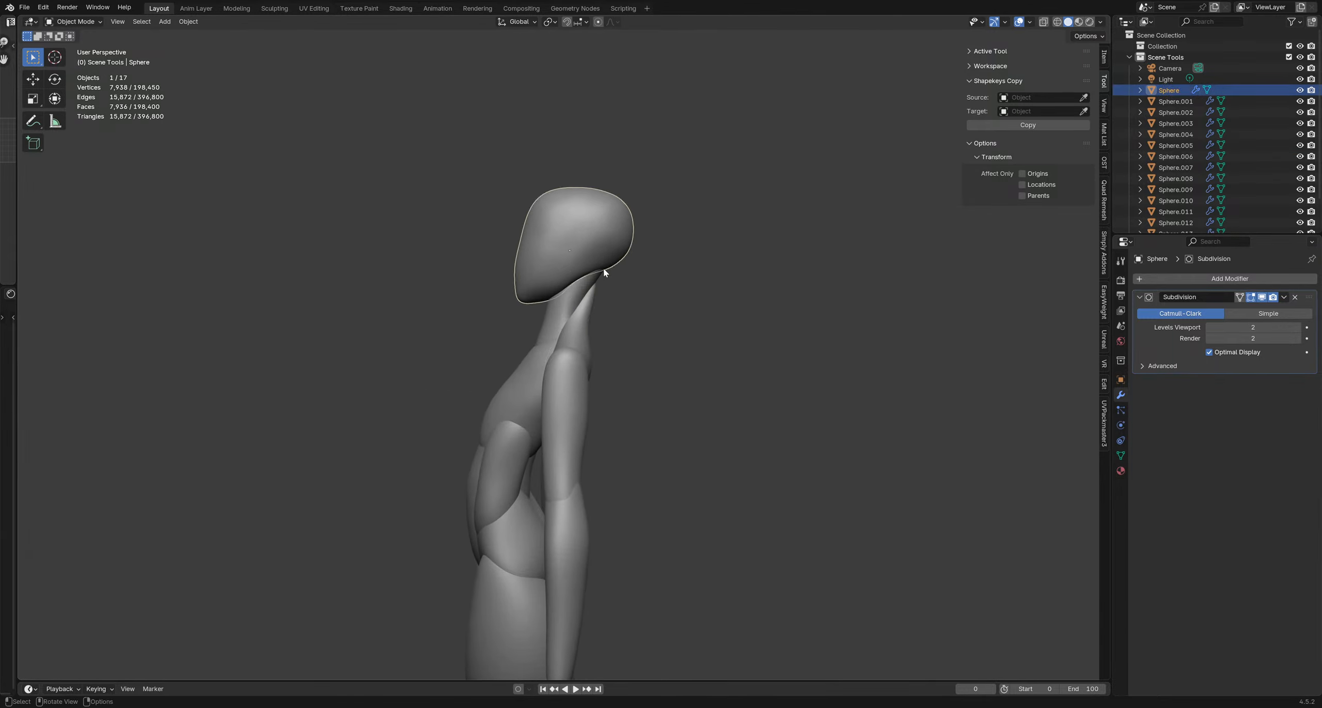
pyautogui.click(588, 305)
pyautogui.click(588, 305)
pyautogui.moveTo(588, 306); pyautogui.dragTo(637, 333, button='middle')
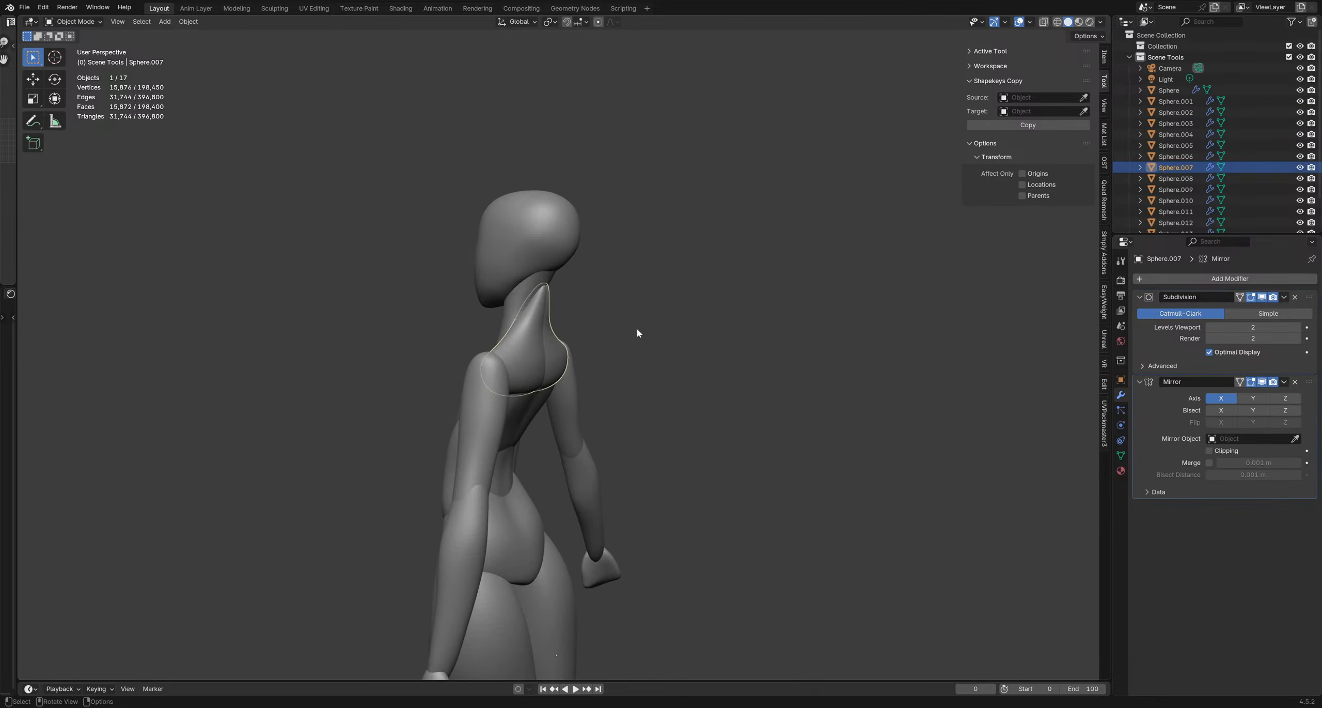
pyautogui.keyDown('shift'); pyautogui.click(498, 412); pyautogui.keyUp('shift')
pyautogui.keyDown('shift'); pyautogui.click(515, 411); pyautogui.keyUp('shift')
pyautogui.moveTo(514, 411); pyautogui.dragTo(687, 385, button='middle')
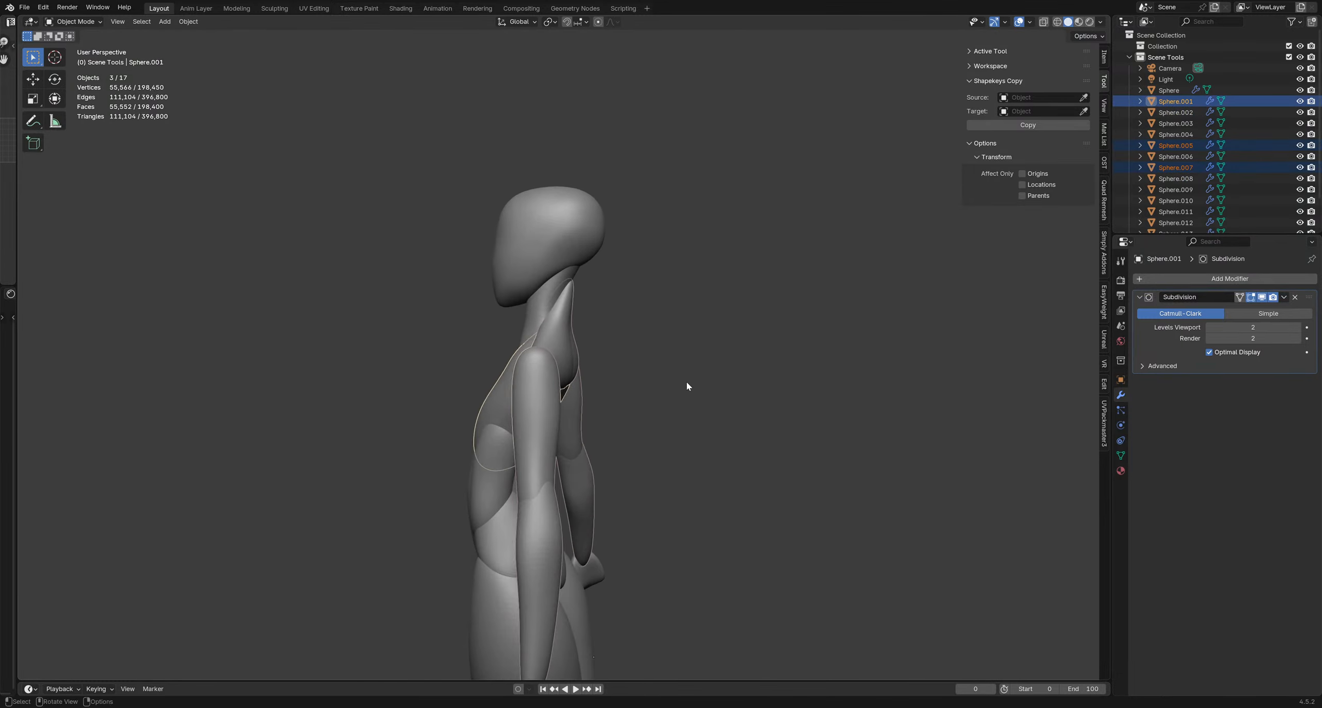
pyautogui.click(640, 363)
pyautogui.keyDown('shift'); pyautogui.moveTo(584, 338); pyautogui.dragTo(533, 323, button='middle'); pyautogui.keyUp('shift')
pyautogui.click(603, 360)
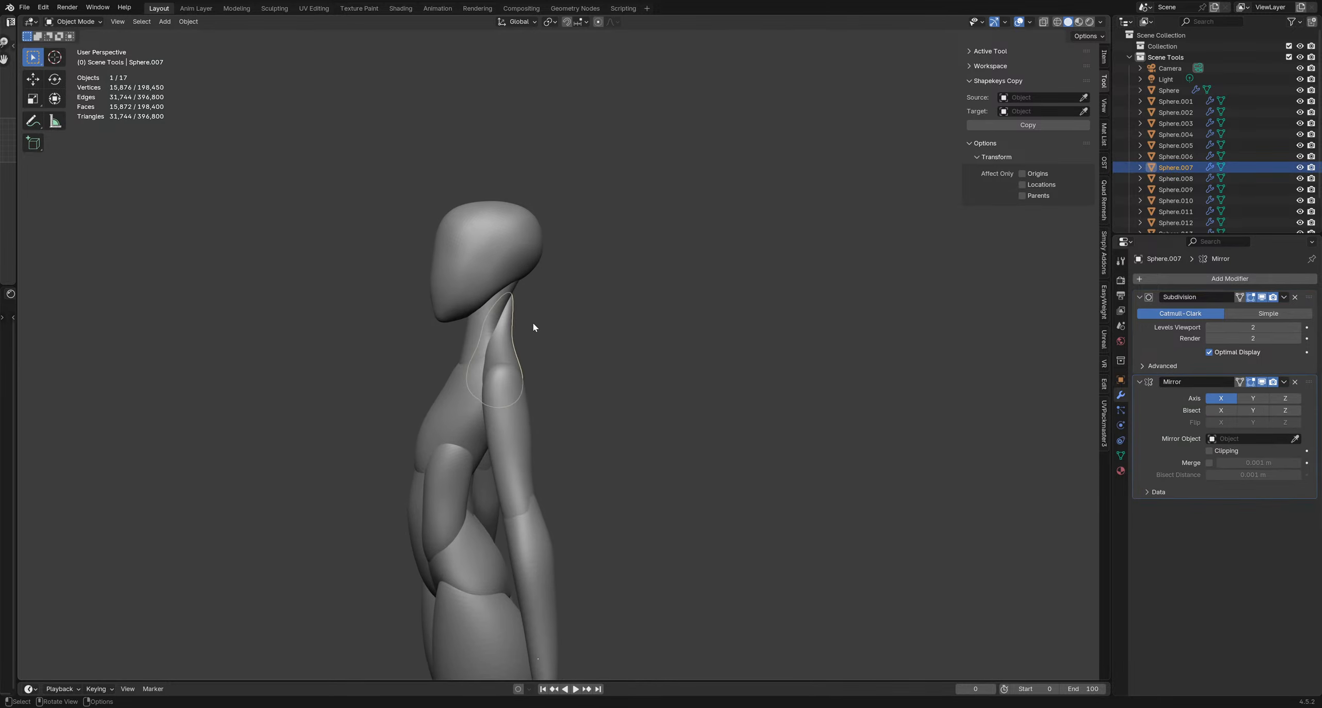
# Return the trapezius piece to Sculpt Mode and reshape its rear contour using a Grab brush of about 172 px
pyautogui.hotkey('ctrl', 'Tab')
pyautogui.click(544, 353)
pyautogui.hotkey('ctrl', 'Tab')
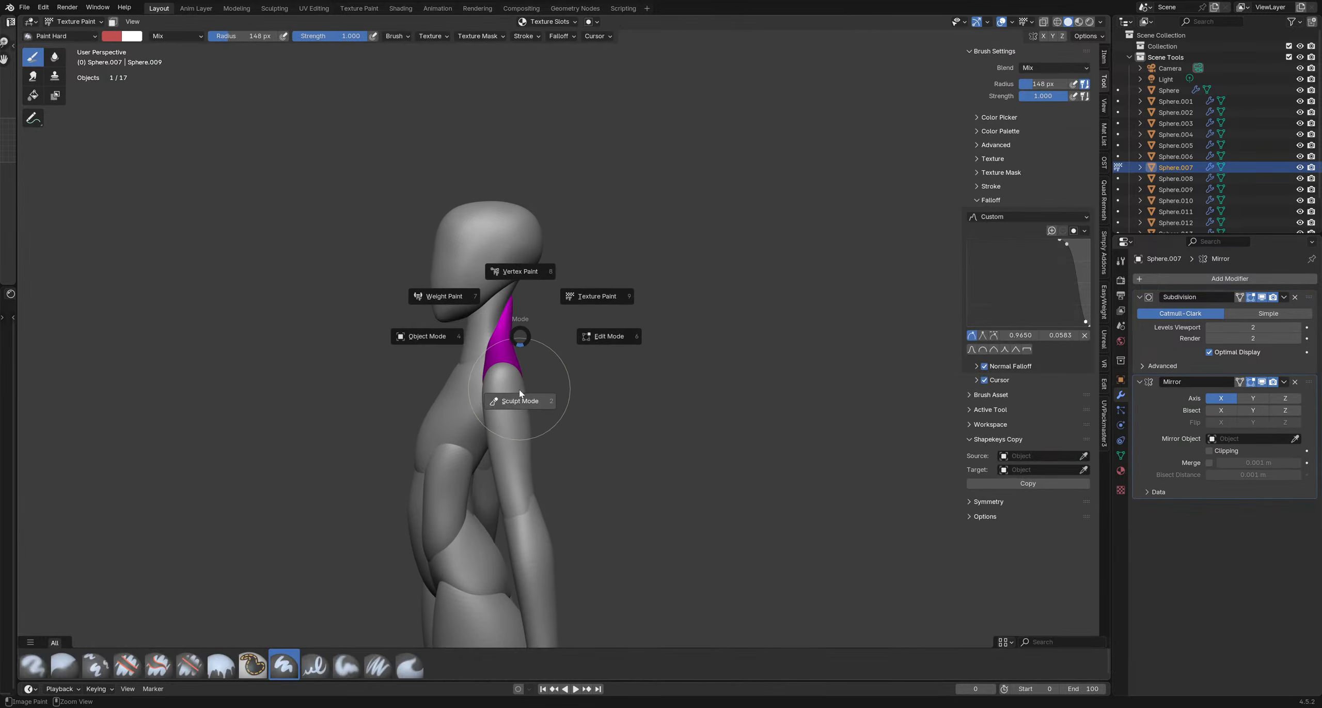
pyautogui.click(522, 394)
pyautogui.press('f')
pyautogui.click(523, 325)
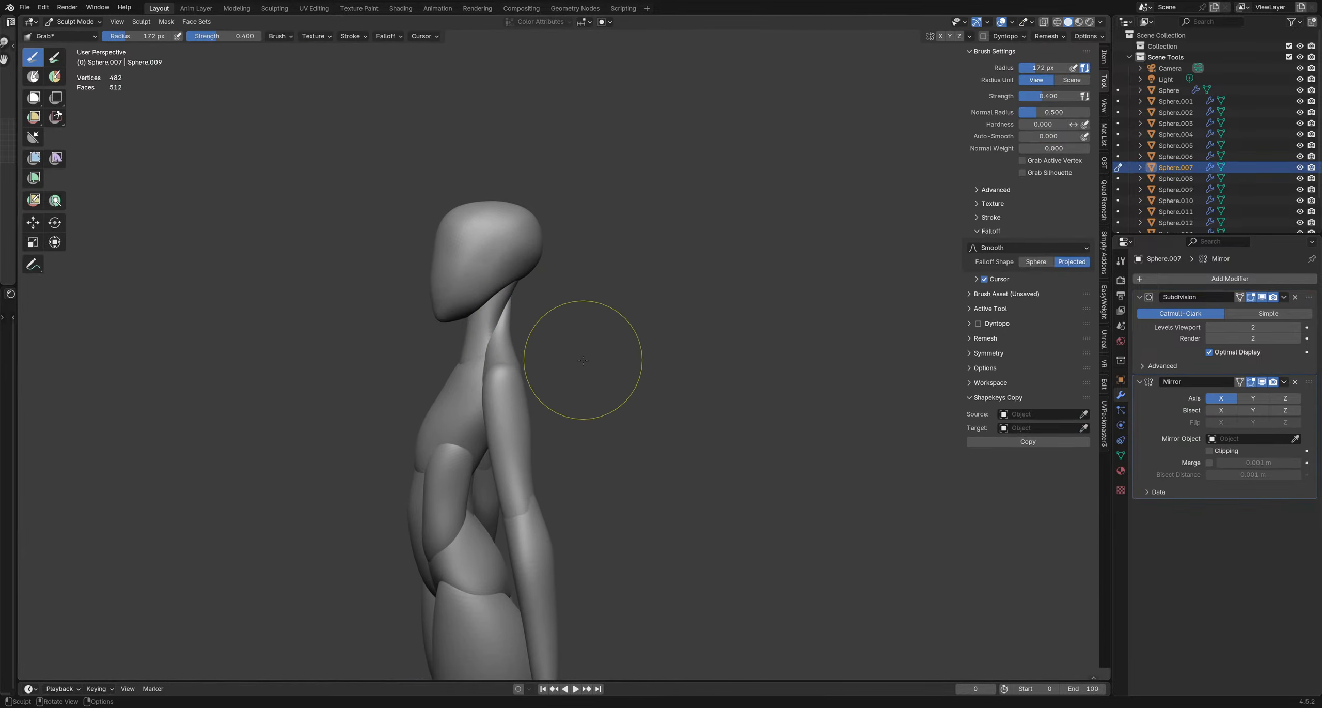
pyautogui.moveTo(578, 360); pyautogui.dragTo(539, 326, button='middle')
pyautogui.moveTo(534, 319); pyautogui.dragTo(528, 327)
# Adjust the trapezius profile along the neck in side view with a Grab brush radius of about 163 px
pyautogui.press('f')
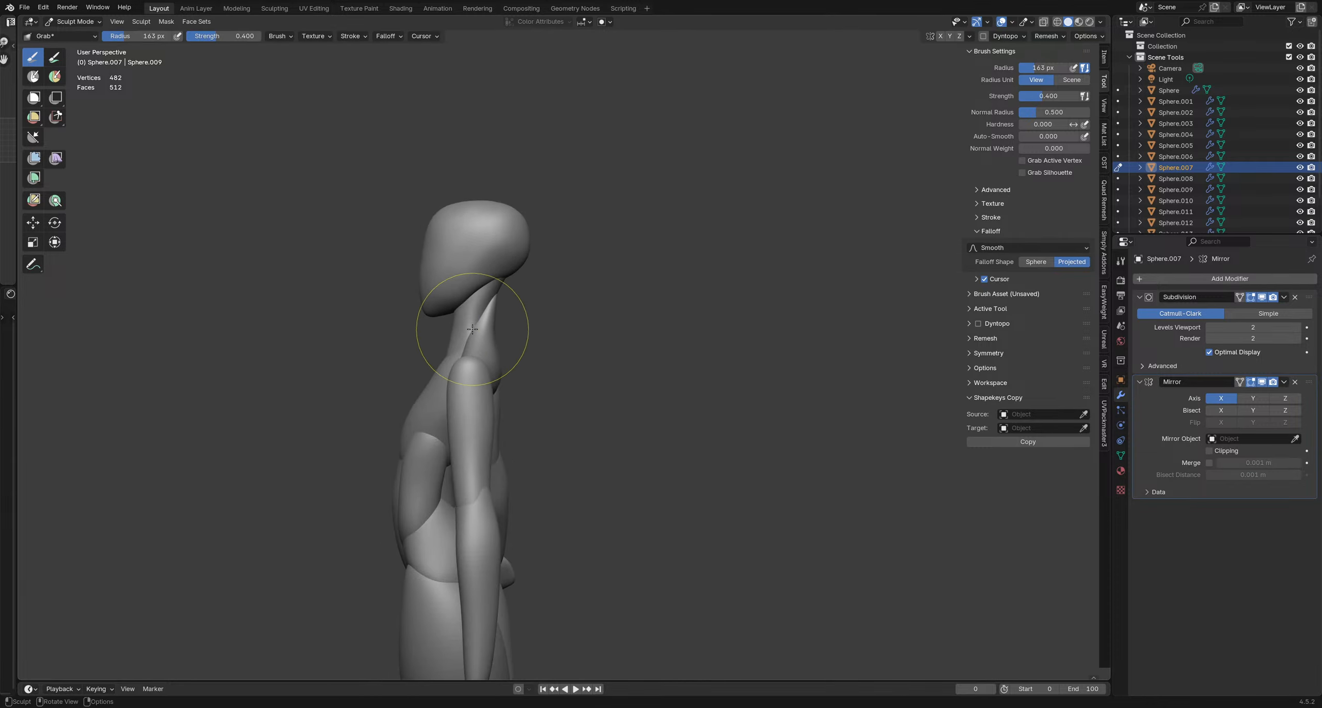
pyautogui.click(514, 324)
pyautogui.moveTo(486, 318); pyautogui.dragTo(438, 325, button='middle')
pyautogui.moveTo(438, 325); pyautogui.dragTo(458, 329)
pyautogui.moveTo(488, 327); pyautogui.dragTo(458, 325, button='middle')
# Refine the trapezius slope from neck to shoulder as seen from behind with a smaller Grab brush
pyautogui.press('f')
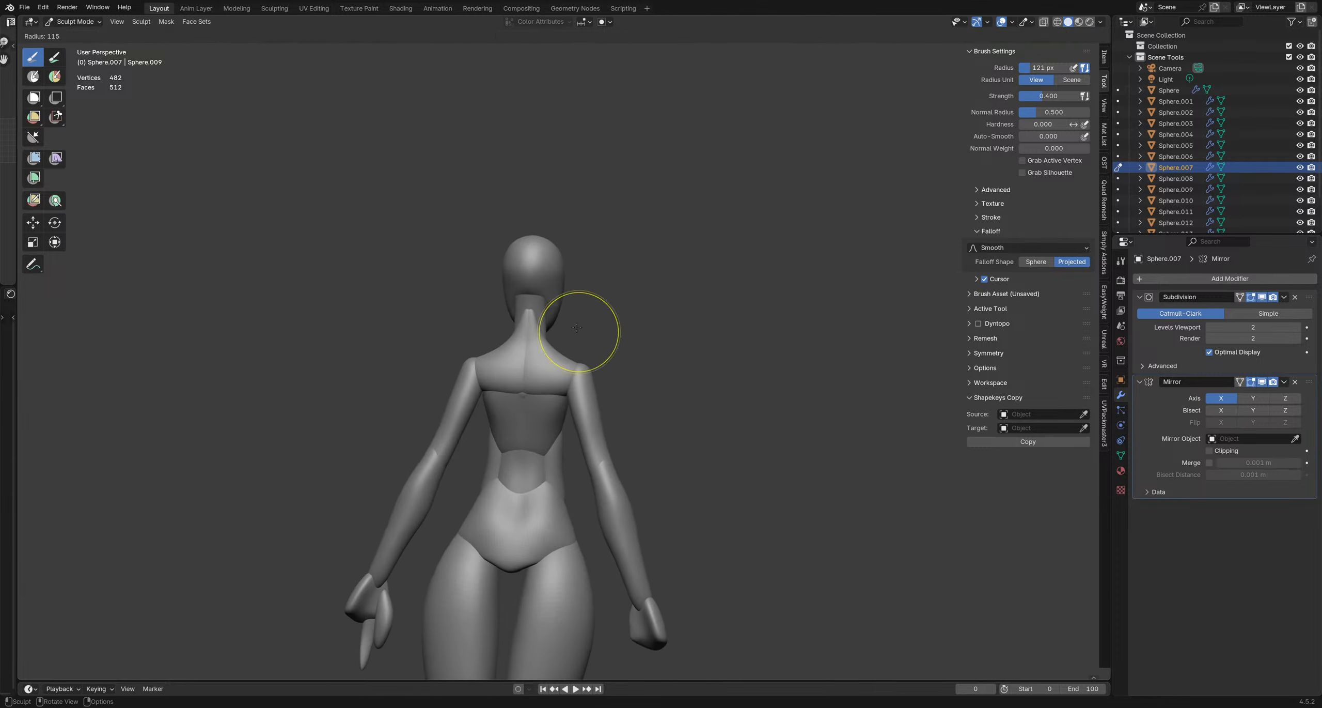
pyautogui.click(616, 332)
pyautogui.moveTo(564, 328); pyautogui.dragTo(556, 333)
pyautogui.moveTo(535, 351)
pyautogui.keyDown('shift'); pyautogui.mouseDown(button='middle')
pyautogui.moveTo(623, 354)
pyautogui.moveTo(574, 356)
pyautogui.moveTo(591, 379)
pyautogui.mouseUp(button='middle'); pyautogui.keyUp('shift')
pyautogui.press('f')
pyautogui.click(622, 354)
pyautogui.press('f')
pyautogui.click(594, 388)
pyautogui.moveTo(449, 354)
pyautogui.mouseDown(button='middle')
pyautogui.moveTo(515, 361)
pyautogui.moveTo(583, 336)
pyautogui.mouseUp(button='middle')
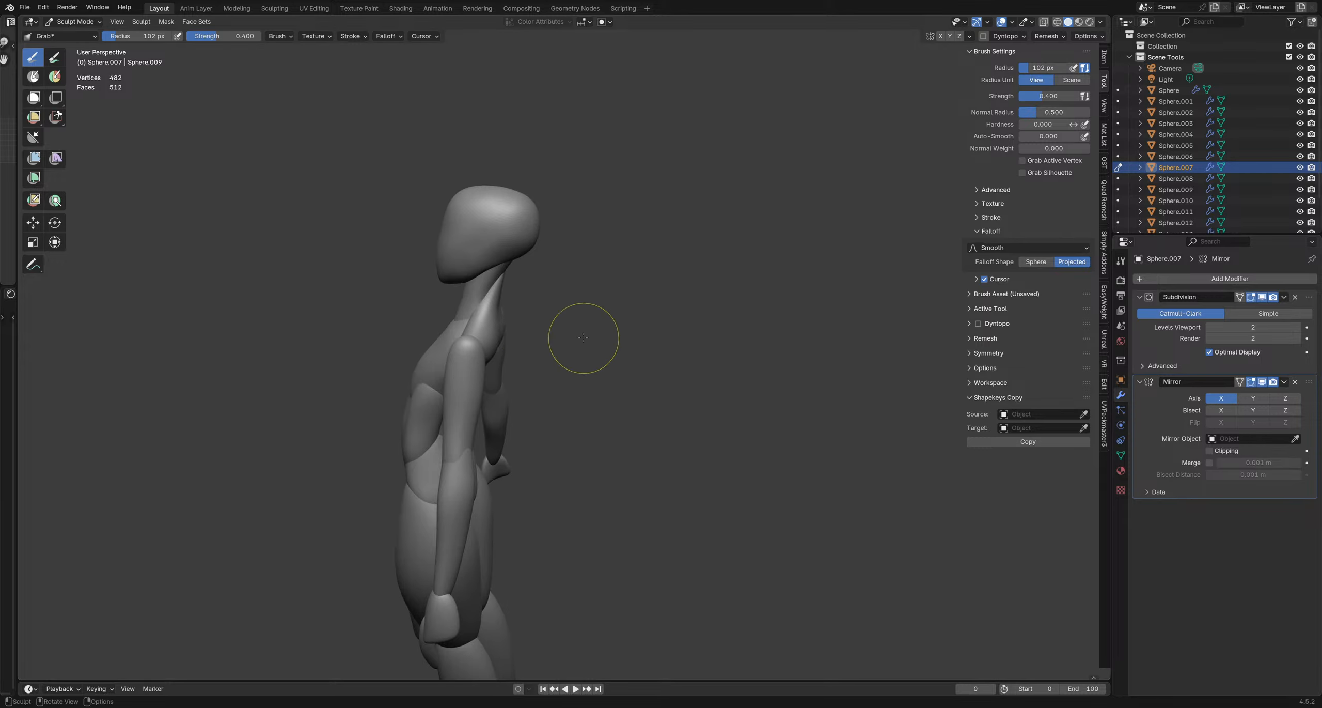
pyautogui.press('f')
pyautogui.click(519, 332)
# Switch sculpting to the long finger piece of the hand and bend its tip using a Grab brush of about 163 px
pyautogui.moveTo(597, 399); pyautogui.dragTo(465, 470, button='middle')
pyautogui.hotkey('alt', 'q')
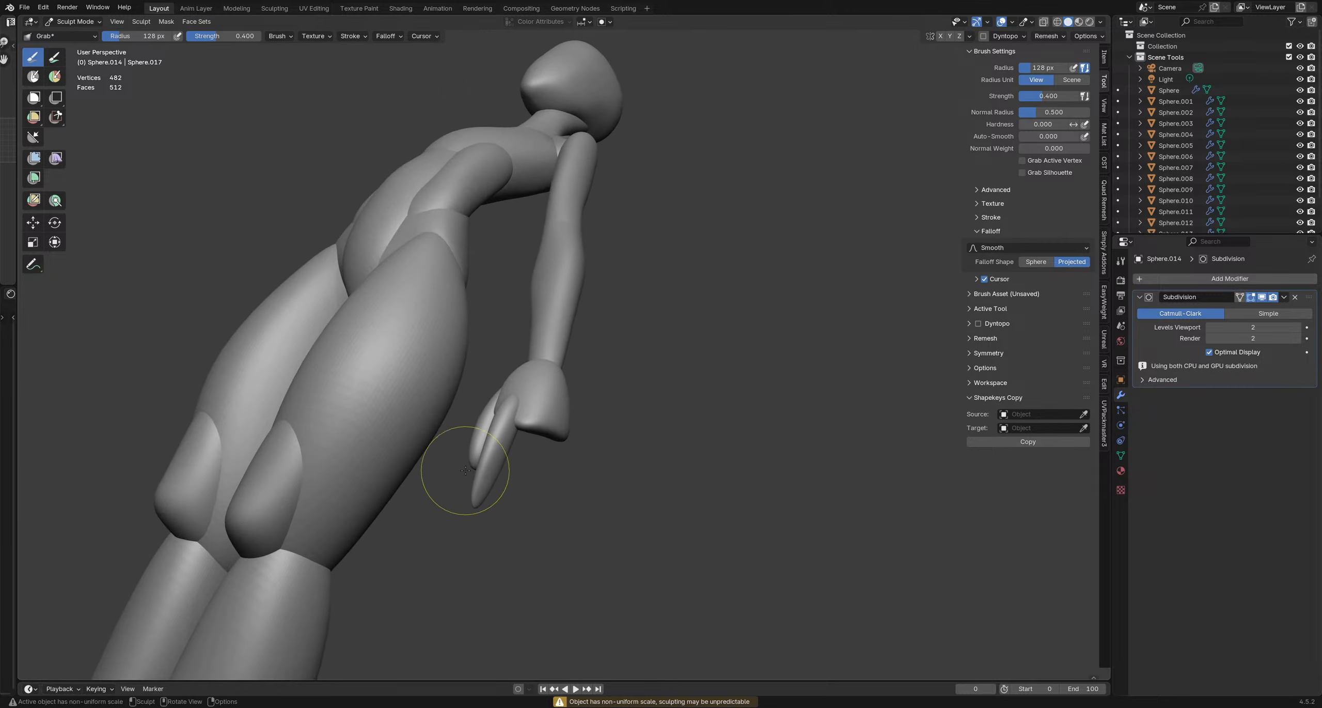
pyautogui.press('i')
pyautogui.press('g')
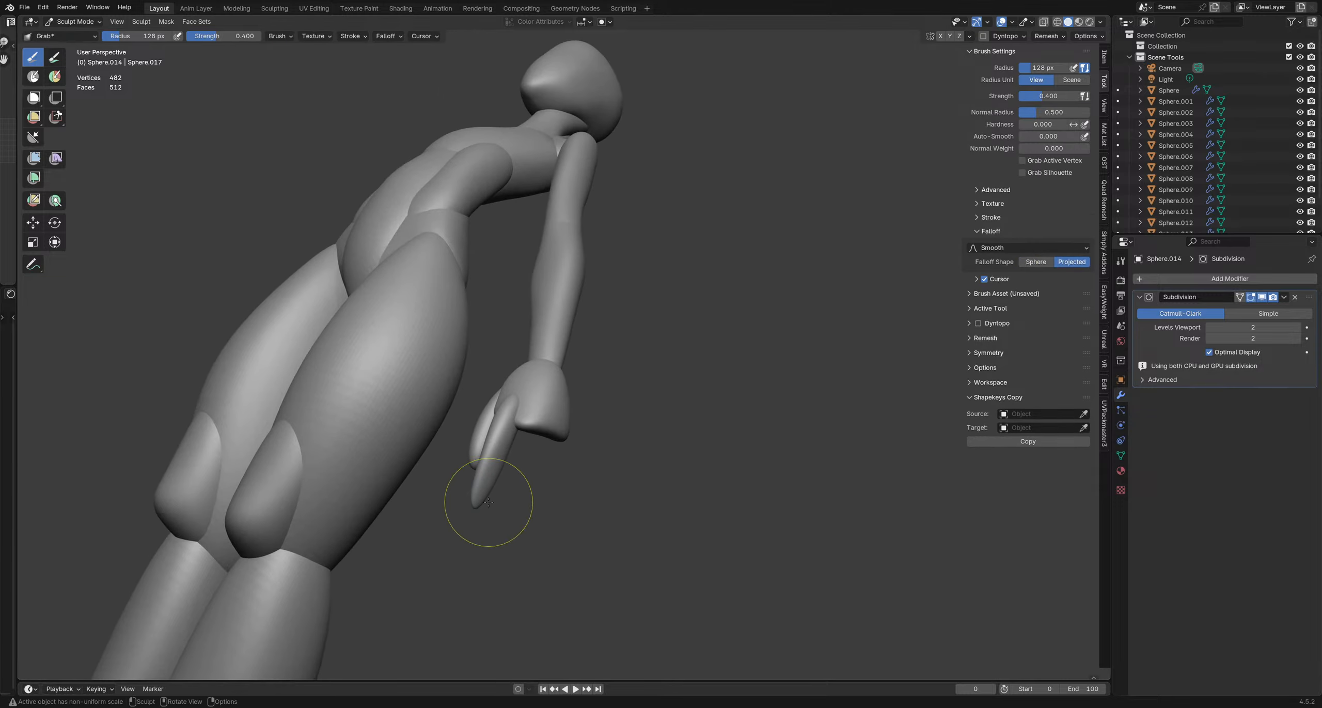
pyautogui.press('f')
pyautogui.click(502, 502)
pyautogui.moveTo(490, 500); pyautogui.dragTo(472, 506)
pyautogui.moveTo(544, 505)
pyautogui.mouseDown(button='middle')
pyautogui.moveTo(371, 502)
pyautogui.moveTo(610, 399)
pyautogui.mouseUp(button='middle')
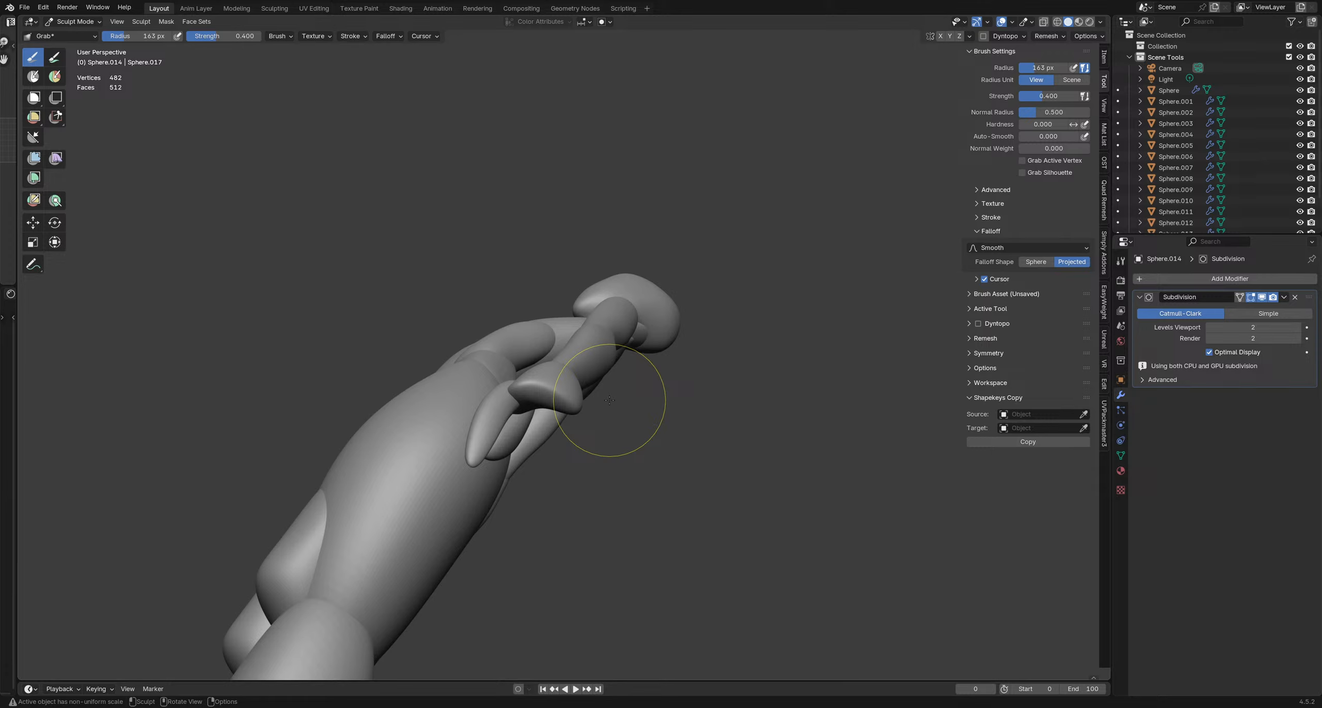
# Reshape the long finger's base with a Grab radius of about 148 px and its lower part with about 173 px
pyautogui.moveTo(573, 379)
pyautogui.mouseDown(button='middle')
pyautogui.moveTo(549, 430)
pyautogui.moveTo(607, 418)
pyautogui.moveTo(501, 424)
pyautogui.mouseUp(button='middle')
pyautogui.press('f')
pyautogui.click(568, 427)
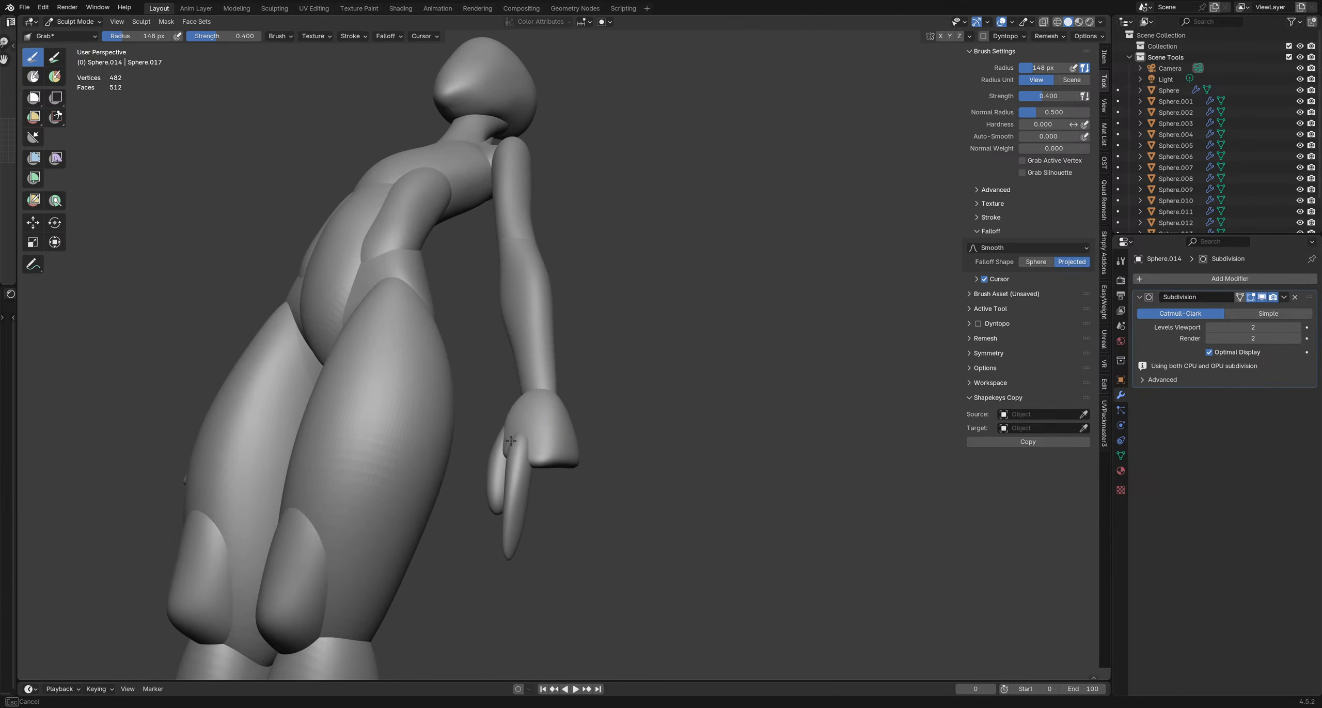
pyautogui.moveTo(510, 440); pyautogui.dragTo(517, 442)
pyautogui.press('f')
pyautogui.click(515, 484)
pyautogui.moveTo(503, 509); pyautogui.dragTo(512, 510)
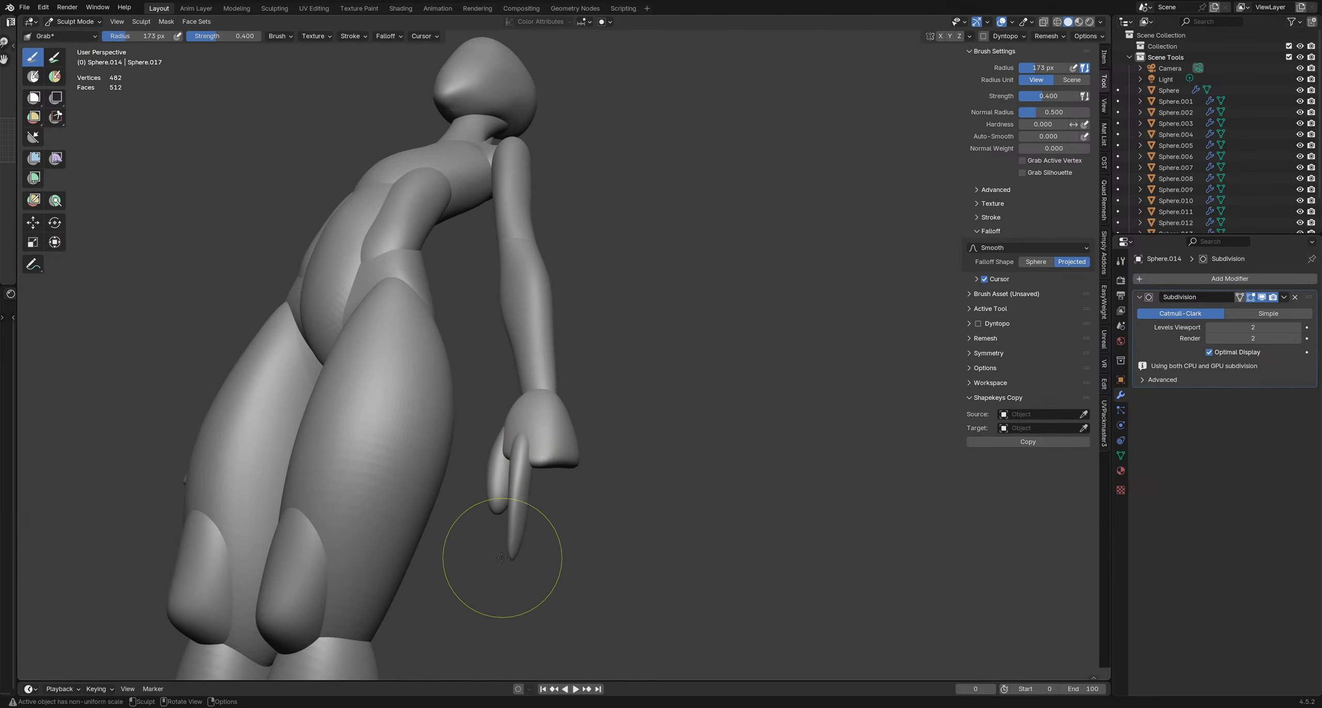
# Shift the long finger's lower part sideways in front view and reduce the Grab radius to about 135 px
pyautogui.moveTo(505, 558); pyautogui.dragTo(572, 525, button='middle')
pyautogui.press('f')
pyautogui.click(568, 523)
pyautogui.moveTo(544, 528); pyautogui.dragTo(551, 529)
pyautogui.moveTo(572, 540); pyautogui.dragTo(531, 554, button='middle')
pyautogui.press('f')
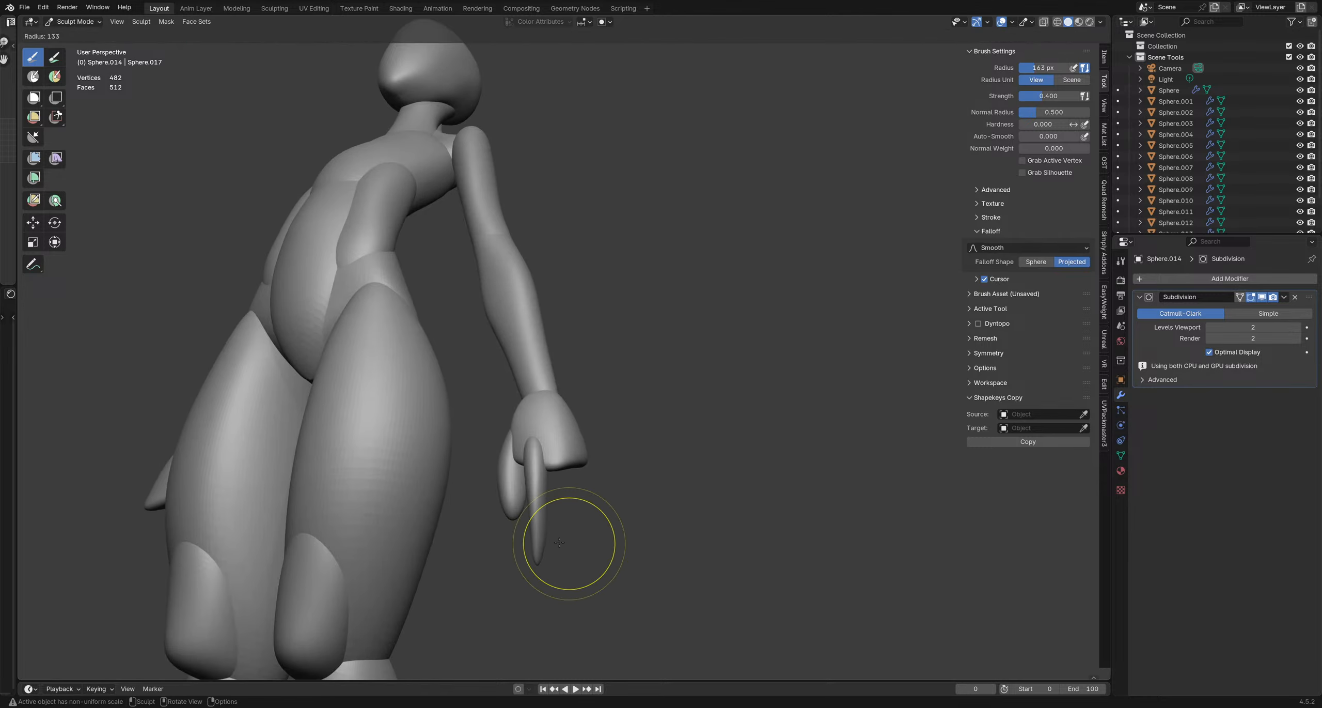
pyautogui.click(561, 543)
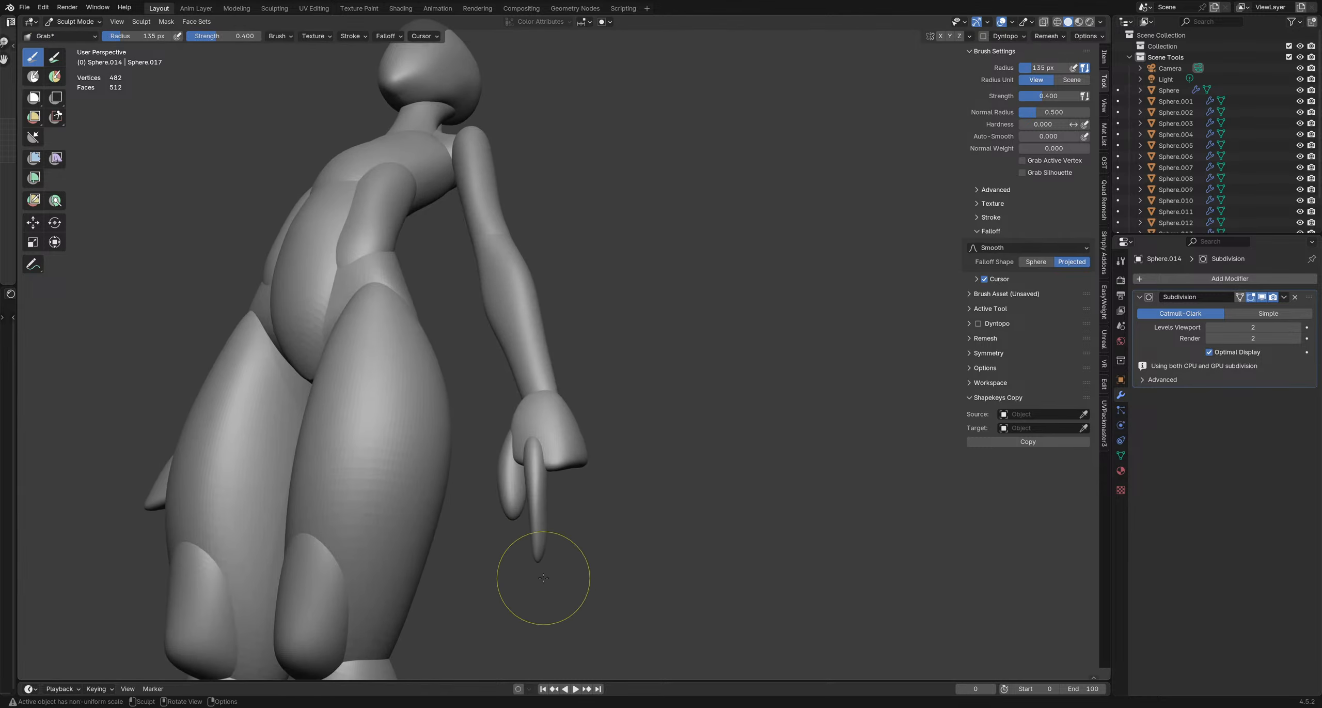
# Curve the long finger's tip outward as seen from below and set the Grab radius to about 145 px
pyautogui.moveTo(561, 549); pyautogui.dragTo(592, 484, button='middle')
pyautogui.press('f')
pyautogui.click(683, 459)
pyautogui.moveTo(683, 459); pyautogui.dragTo(695, 464)
pyautogui.moveTo(676, 513); pyautogui.dragTo(674, 471, button='middle')
pyautogui.press('f')
pyautogui.click(675, 482)
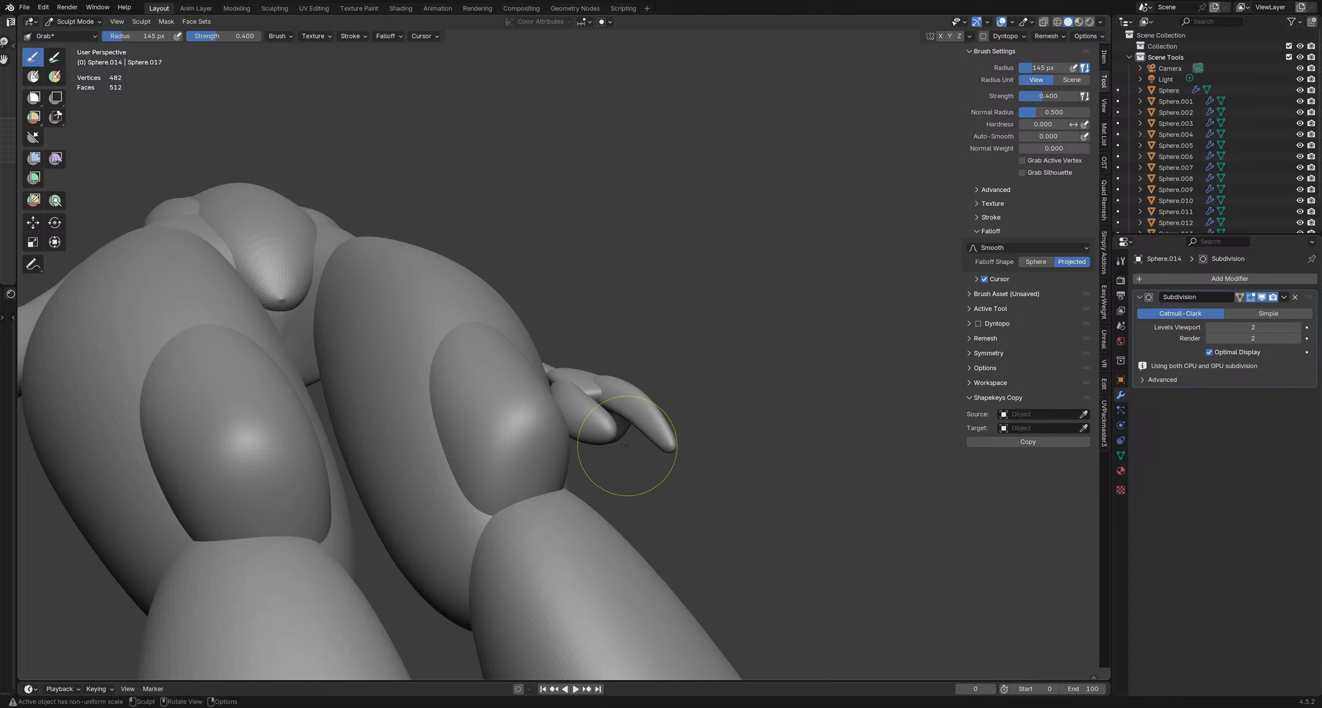
# Set the Grab brush to a radius of about 123 px and a strength of 0.365 for the finger
pyautogui.press('f')
pyautogui.moveTo(629, 448); pyautogui.dragTo(664, 469, button='middle')
pyautogui.click(646, 449)
pyautogui.press('f')
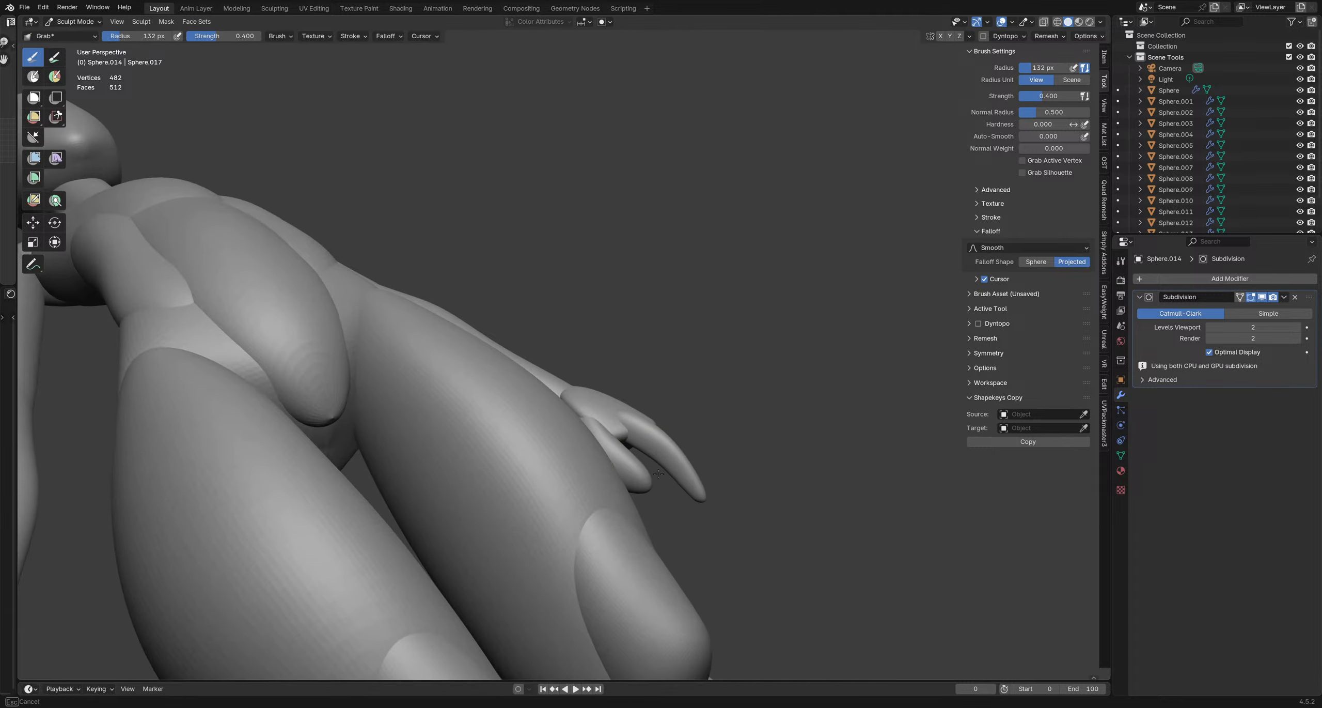
pyautogui.click(639, 473)
pyautogui.hotkey('shift', 'f')
pyautogui.click(661, 448)
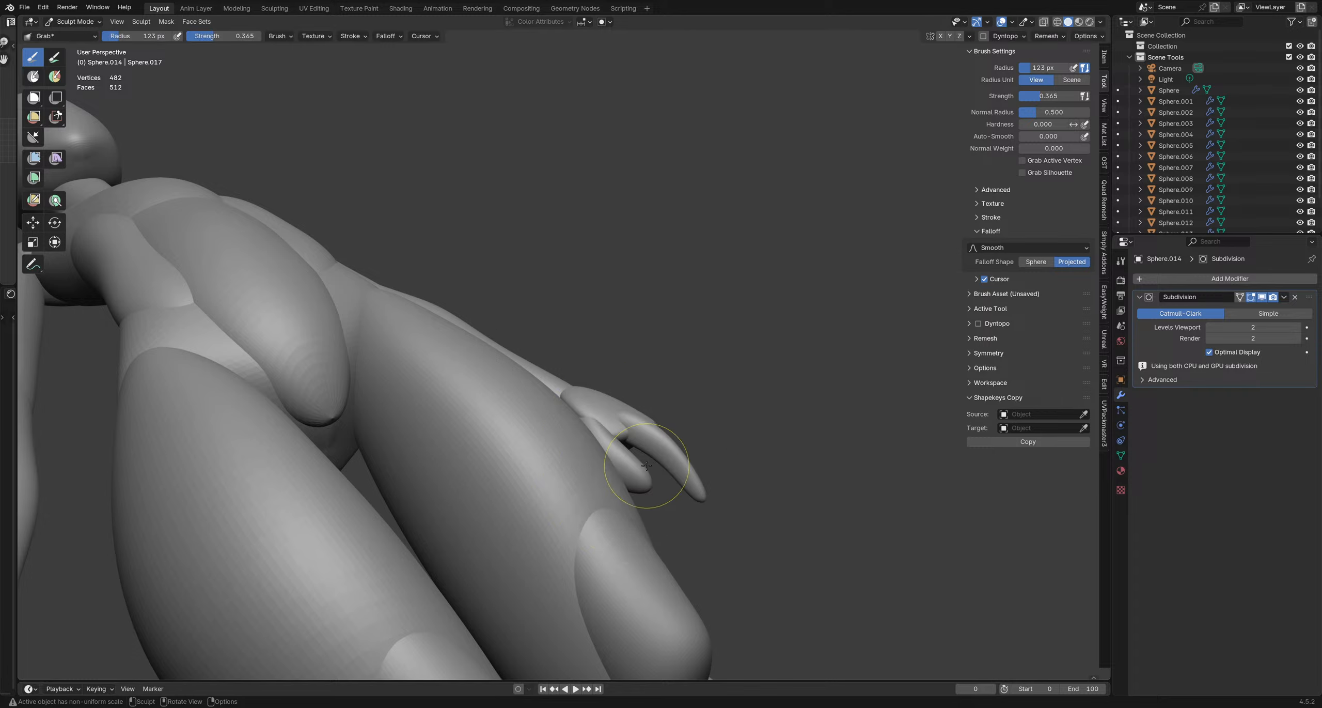
# Reposition the upper part of the long finger against the palm with small Grab strokes
pyautogui.moveTo(659, 454); pyautogui.dragTo(547, 421, button='middle')
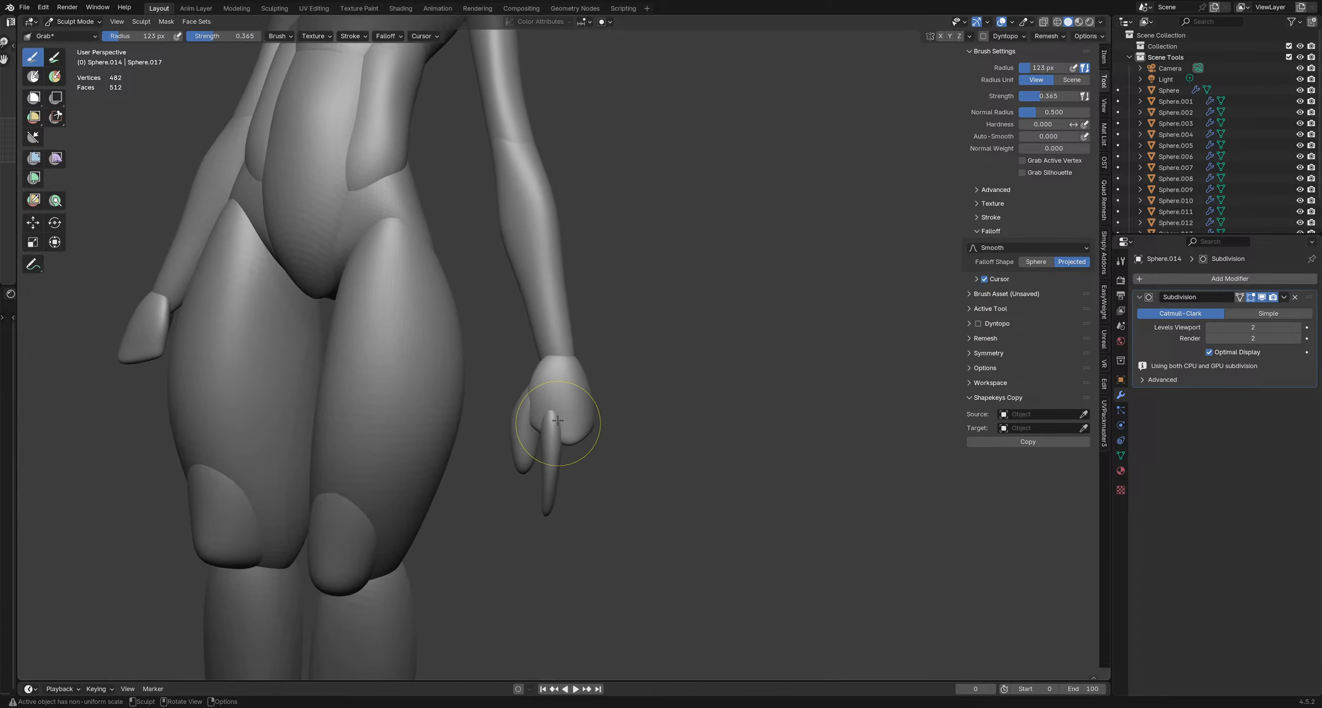
pyautogui.press('f')
pyautogui.click(538, 407)
pyautogui.press('f')
pyautogui.click(552, 399)
pyautogui.moveTo(553, 400); pyautogui.dragTo(570, 416)
pyautogui.moveTo(571, 419)
pyautogui.mouseDown(button='middle')
pyautogui.moveTo(562, 406)
pyautogui.moveTo(572, 413)
pyautogui.mouseUp(button='middle')
pyautogui.press('f')
pyautogui.click(558, 423)
pyautogui.moveTo(573, 413); pyautogui.dragTo(571, 420)
pyautogui.moveTo(571, 421)
pyautogui.mouseDown(button='middle')
pyautogui.moveTo(592, 437)
pyautogui.moveTo(547, 441)
pyautogui.mouseUp(button='middle')
# Switch sculpting to the hand piece and reshape the palm's edge around the finger base with the Grab brush
pyautogui.hotkey('alt', 'q')
pyautogui.press('f')
pyautogui.click(560, 436)
pyautogui.moveTo(546, 440); pyautogui.dragTo(552, 433)
pyautogui.press('f')
pyautogui.click(538, 446)
pyautogui.moveTo(551, 434); pyautogui.dragTo(546, 438)
# Pull the thumb side of the palm near the wrist into shape, setting the Grab radius to about 119 px, then 83 px
pyautogui.moveTo(552, 417)
pyautogui.mouseDown(button='middle')
pyautogui.moveTo(580, 390)
pyautogui.moveTo(543, 395)
pyautogui.moveTo(504, 372)
pyautogui.mouseUp(button='middle')
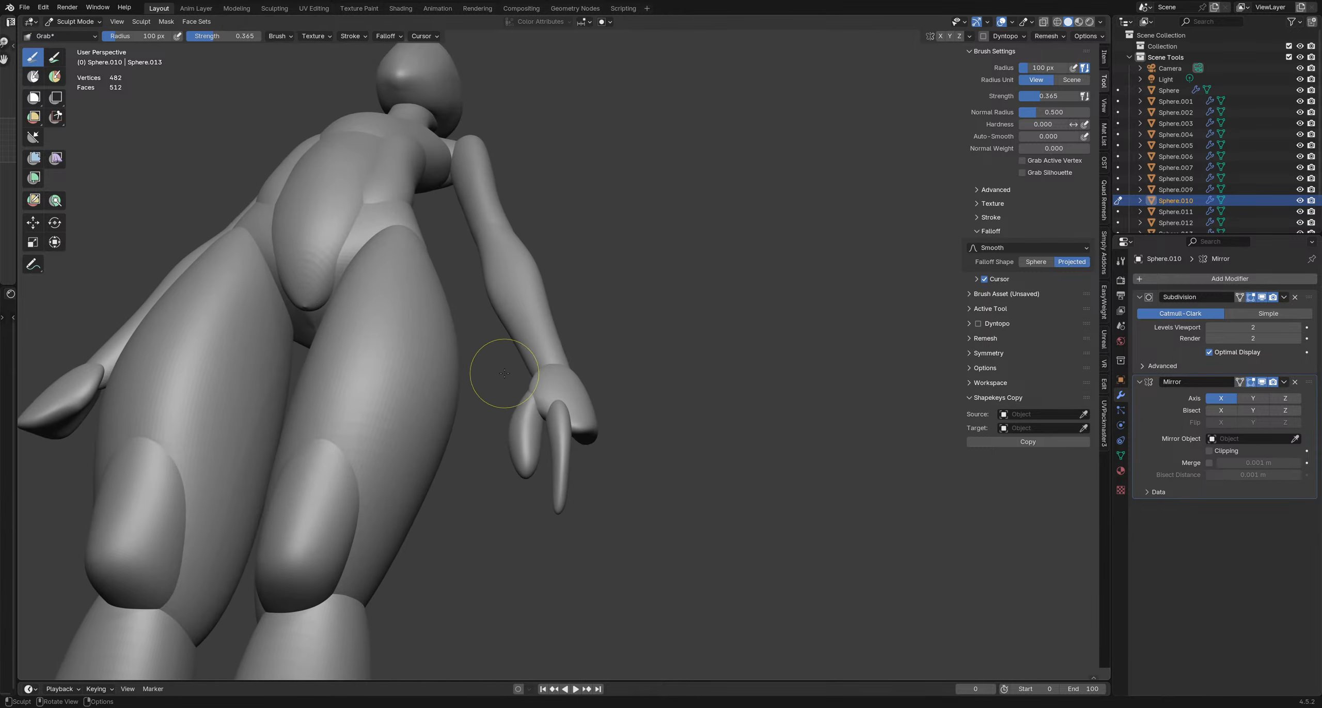
pyautogui.moveTo(517, 373); pyautogui.dragTo(524, 379)
pyautogui.moveTo(527, 380); pyautogui.dragTo(497, 390, button='middle')
pyautogui.press('f')
pyautogui.click(497, 390)
pyautogui.moveTo(507, 376); pyautogui.dragTo(517, 373)
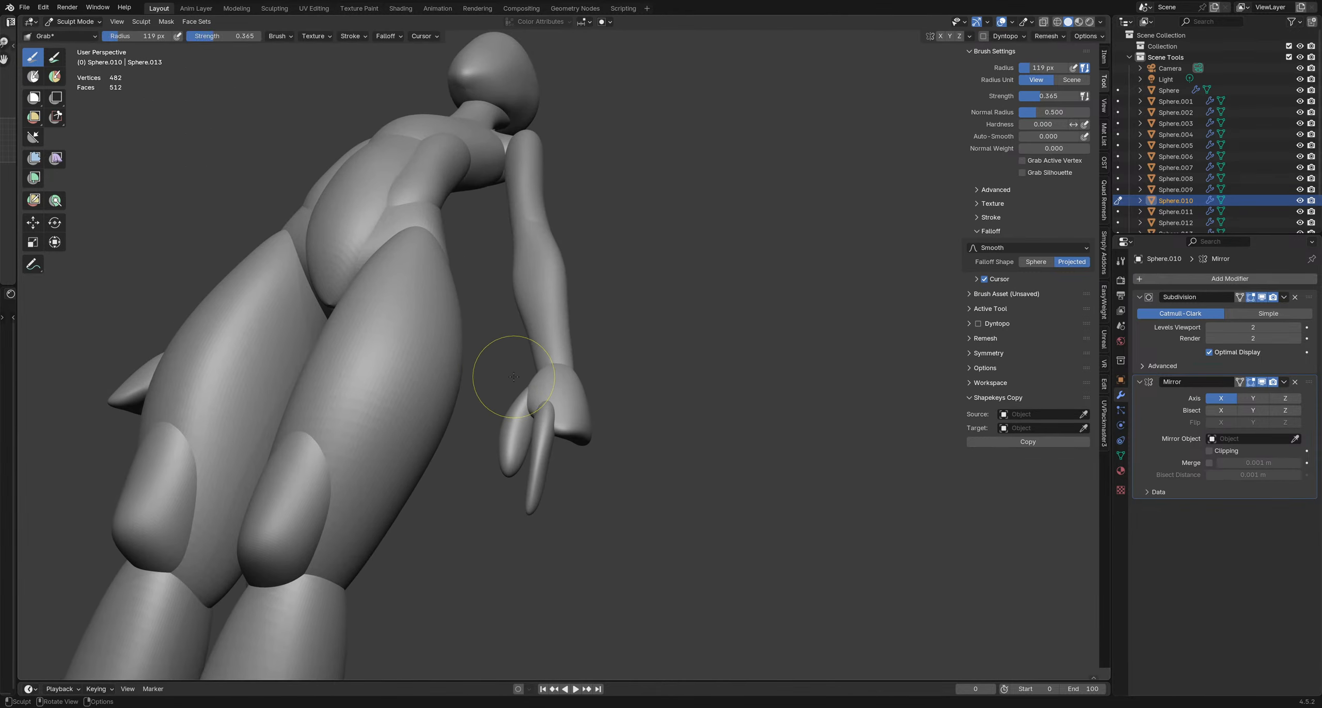
pyautogui.press('f')
pyautogui.moveTo(513, 376)
pyautogui.mouseDown(button='middle')
pyautogui.moveTo(546, 361)
pyautogui.moveTo(504, 358)
pyautogui.mouseUp(button='middle')
pyautogui.click(536, 361)
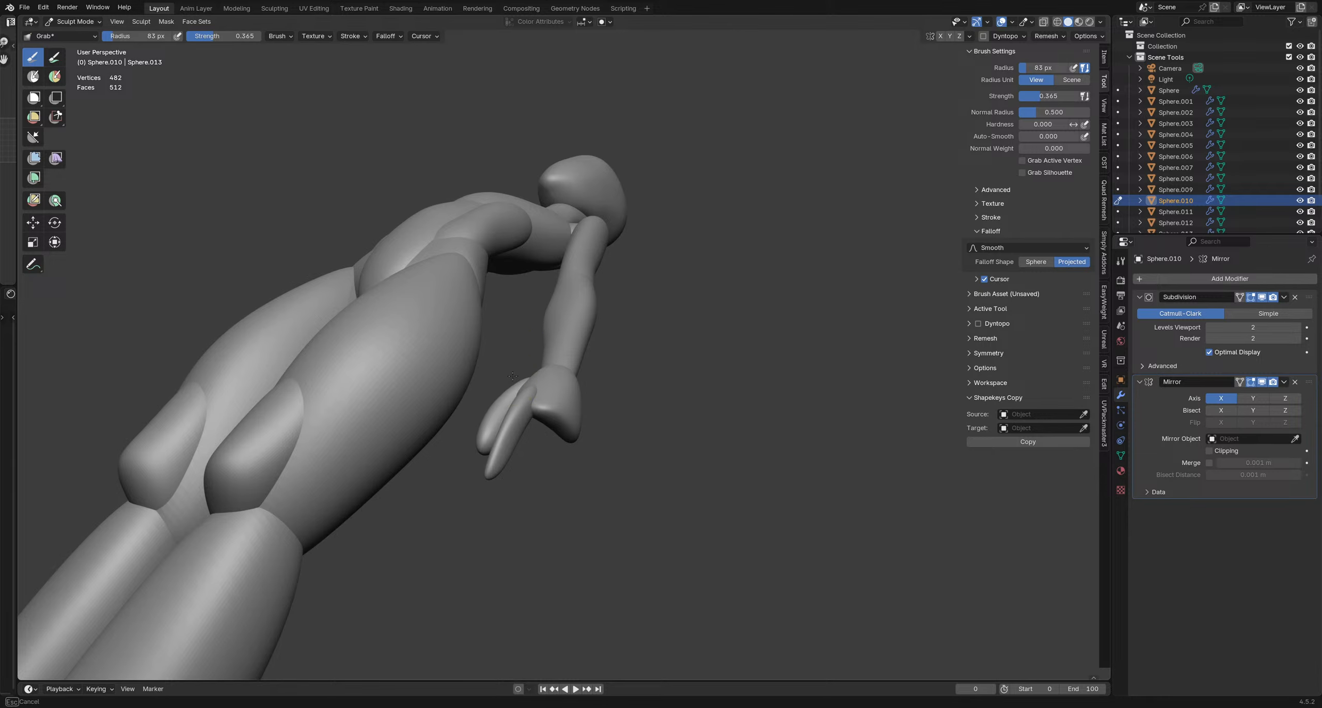
# Switch sculpting to the thumb piece and reshape it beside the palm with the Grab brush
pyautogui.moveTo(513, 375)
pyautogui.mouseDown(button='middle')
pyautogui.moveTo(544, 414)
pyautogui.moveTo(510, 434)
pyautogui.mouseUp(button='middle')
pyautogui.press('q')
pyautogui.press('Escape')
pyautogui.hotkey('alt', 'q')
pyautogui.press('f')
pyautogui.click(519, 427)
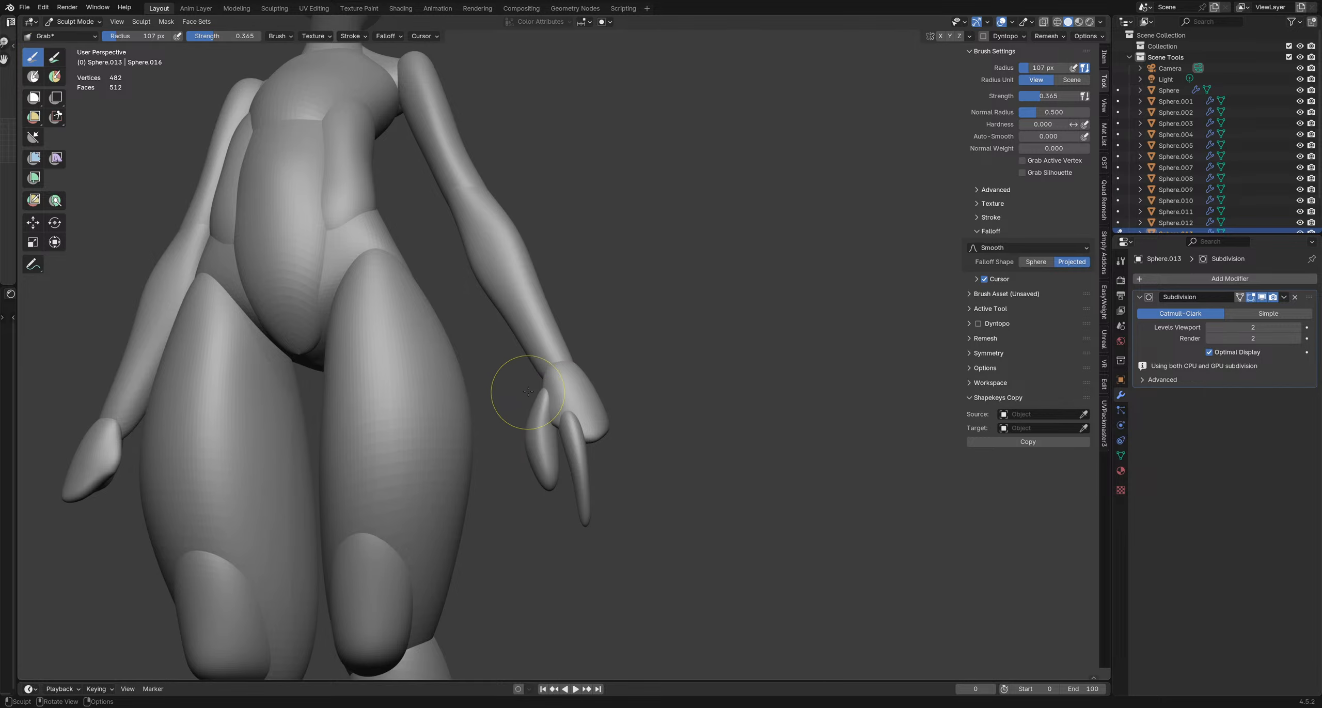
pyautogui.moveTo(527, 391)
pyautogui.mouseDown(button='middle')
pyautogui.moveTo(537, 408)
pyautogui.moveTo(508, 392)
pyautogui.moveTo(614, 437)
pyautogui.mouseUp(button='middle')
pyautogui.press('f')
pyautogui.click(526, 386)
pyautogui.press('f')
pyautogui.click(624, 428)
pyautogui.moveTo(575, 427); pyautogui.dragTo(577, 446)
# Adjust the thumb's contour and its overlap with the palm in front and side views with the Grab brush
pyautogui.moveTo(577, 446)
pyautogui.mouseDown(button='middle')
pyautogui.moveTo(525, 427)
pyautogui.moveTo(551, 419)
pyautogui.mouseUp(button='middle')
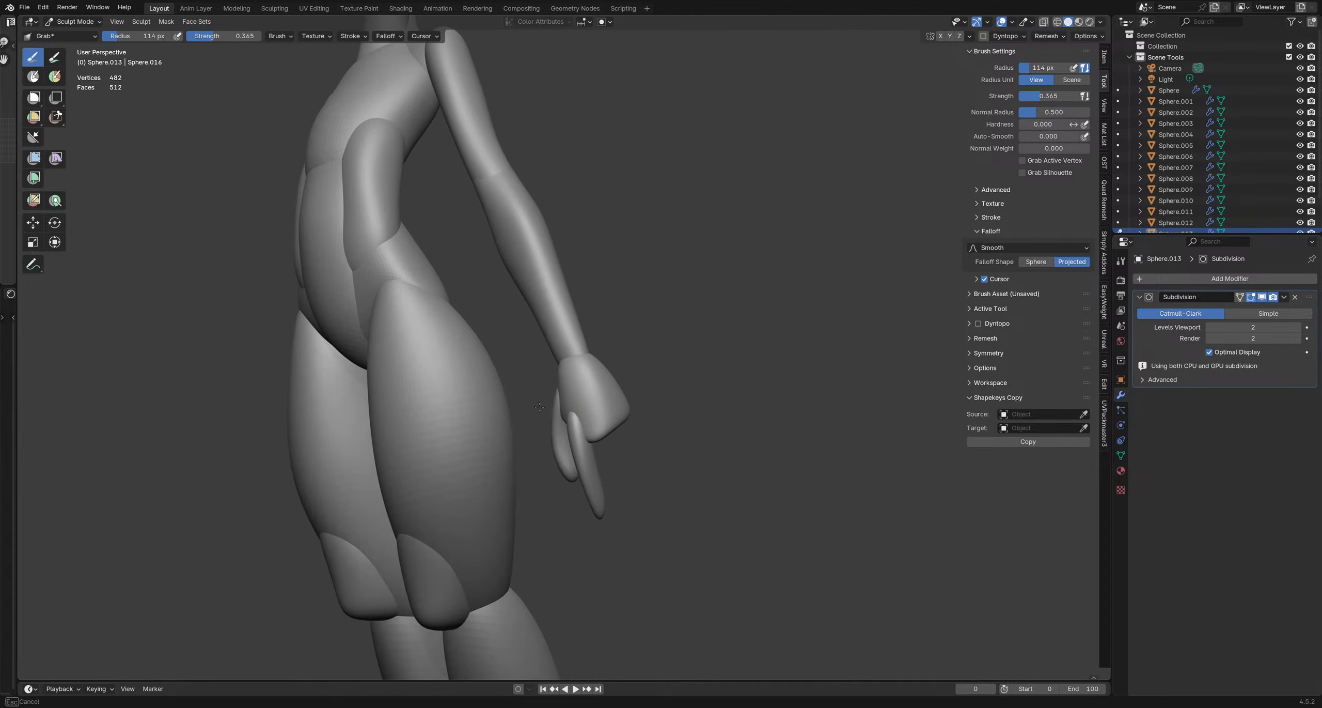
pyautogui.moveTo(534, 433); pyautogui.dragTo(537, 433)
pyautogui.moveTo(556, 431)
pyautogui.mouseDown(button='middle')
pyautogui.moveTo(580, 460)
pyautogui.moveTo(594, 454)
pyautogui.moveTo(534, 446)
pyautogui.mouseUp(button='middle')
pyautogui.press('f')
pyautogui.click(590, 454)
pyautogui.press('f')
pyautogui.click(572, 449)
pyautogui.moveTo(572, 449); pyautogui.dragTo(580, 439)
# Refine the thumb's outer curve while viewing the hand from behind with a resized Grab brush
pyautogui.press('f')
pyautogui.click(573, 436)
pyautogui.moveTo(581, 439); pyautogui.dragTo(586, 429, button='middle')
pyautogui.press('f')
pyautogui.click(587, 428)
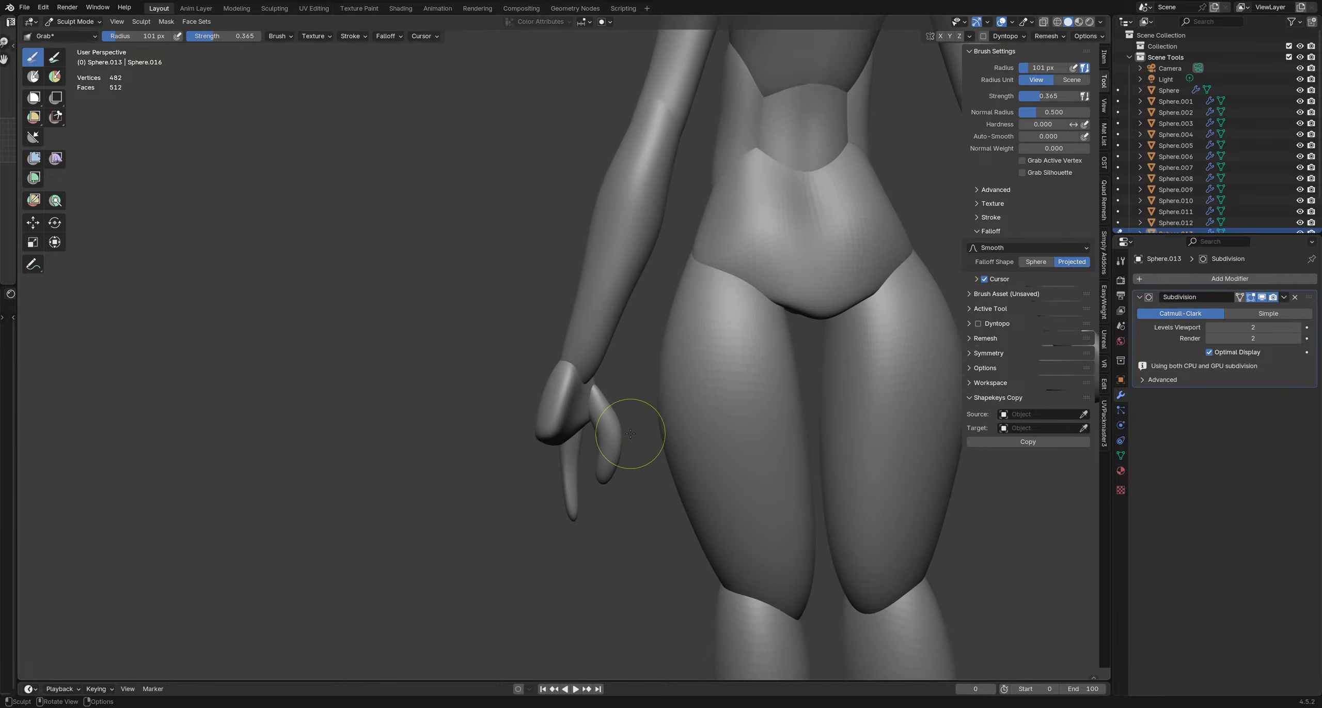
pyautogui.press('f')
pyautogui.click(627, 477)
pyautogui.press('f')
pyautogui.click(582, 490)
pyautogui.moveTo(582, 490)
pyautogui.mouseDown(button='middle')
pyautogui.moveTo(571, 496)
pyautogui.moveTo(651, 413)
pyautogui.mouseUp(button='middle')
pyautogui.moveTo(651, 411); pyautogui.dragTo(646, 412)
# Move the thumb's base closer to the palm with the Grab brush
pyautogui.moveTo(645, 413); pyautogui.dragTo(632, 387, button='middle')
pyautogui.press('f')
pyautogui.click(624, 388)
pyautogui.moveTo(615, 400); pyautogui.dragTo(599, 409)
# Switch sculpting back to the hand piece and adjust the palm with a Grab brush starting at about 113 px
pyautogui.moveTo(583, 413); pyautogui.dragTo(533, 413, button='middle')
pyautogui.hotkey('alt', 'q')
pyautogui.press('f')
pyautogui.click(534, 414)
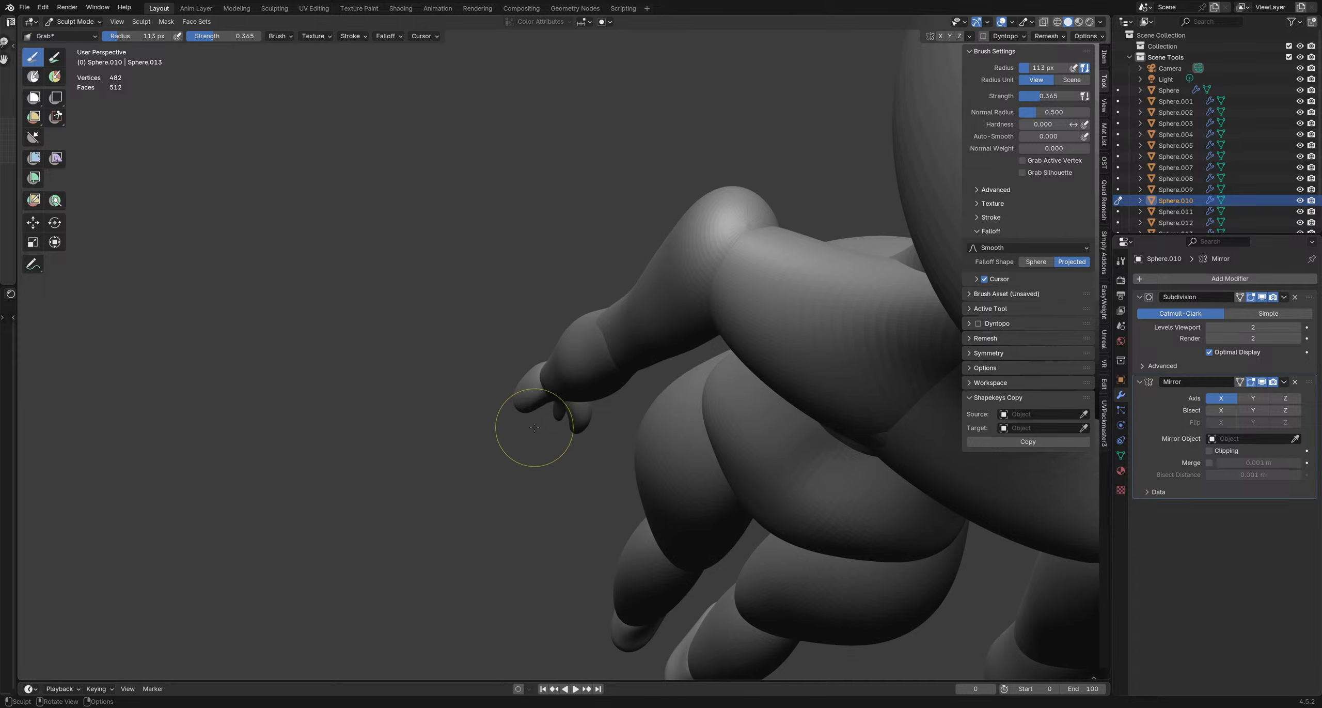
pyautogui.moveTo(535, 427)
pyautogui.mouseDown(button='middle')
pyautogui.moveTo(632, 387)
pyautogui.moveTo(614, 347)
pyautogui.moveTo(626, 323)
pyautogui.moveTo(639, 365)
pyautogui.moveTo(592, 340)
pyautogui.moveTo(546, 369)
pyautogui.moveTo(575, 354)
pyautogui.mouseUp(button='middle')
pyautogui.press('f')
pyautogui.click(613, 329)
pyautogui.press('f')
pyautogui.click(626, 323)
# Adjust the palm and wrist end of the hand piece with the Grab brush resized up to about 200 px
pyautogui.press('f')
pyautogui.click(620, 324)
pyautogui.press('f')
pyautogui.click(642, 366)
pyautogui.press('f')
pyautogui.click(550, 367)
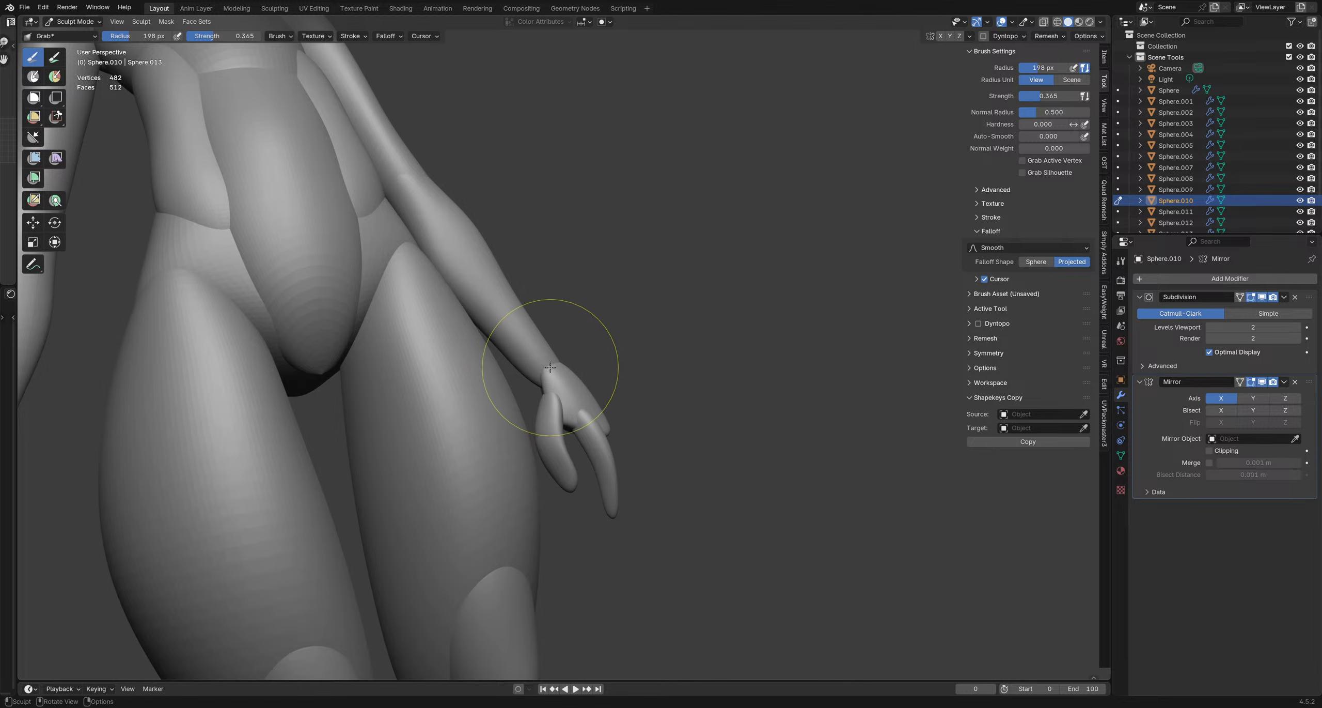
pyautogui.press('f')
pyautogui.click(546, 400)
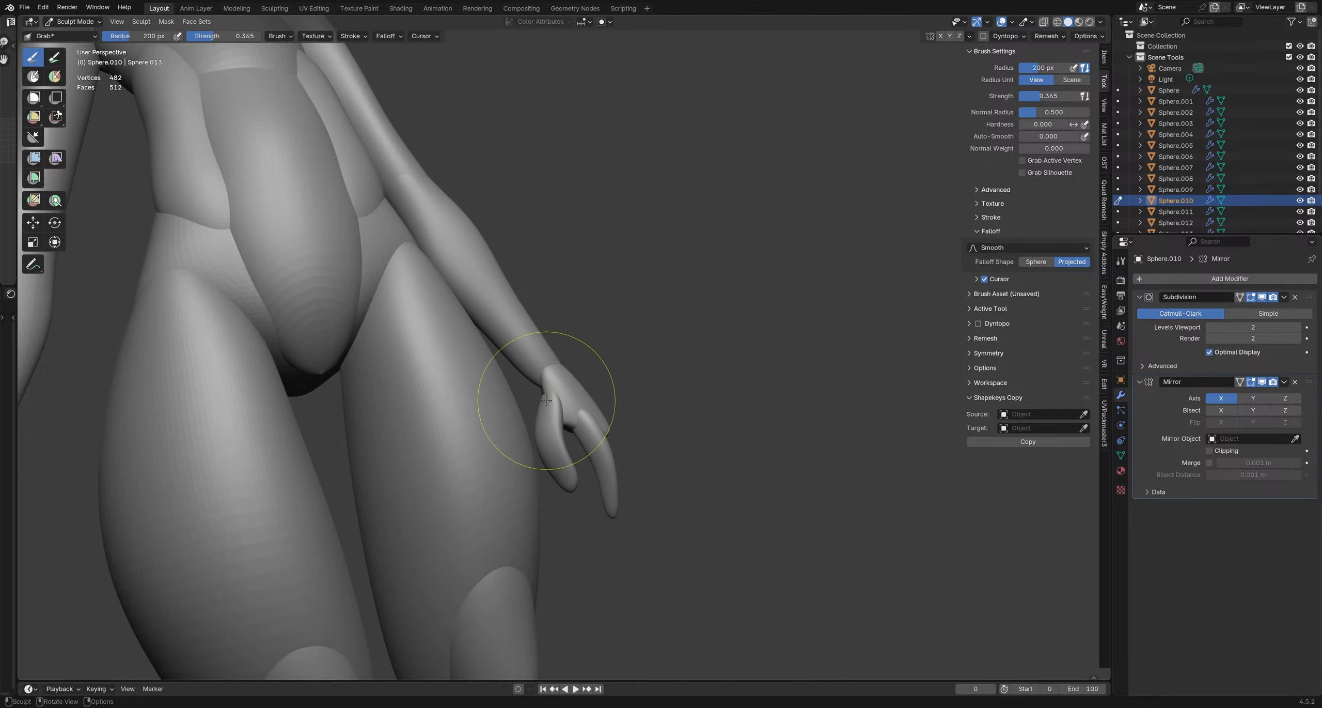
pyautogui.press('f')
pyautogui.click(537, 399)
# Refine the palm's side contour from a three-quarter view with the Grab brush reduced to about 172 px
pyautogui.moveTo(538, 399); pyautogui.dragTo(481, 357, button='middle')
pyautogui.press('f')
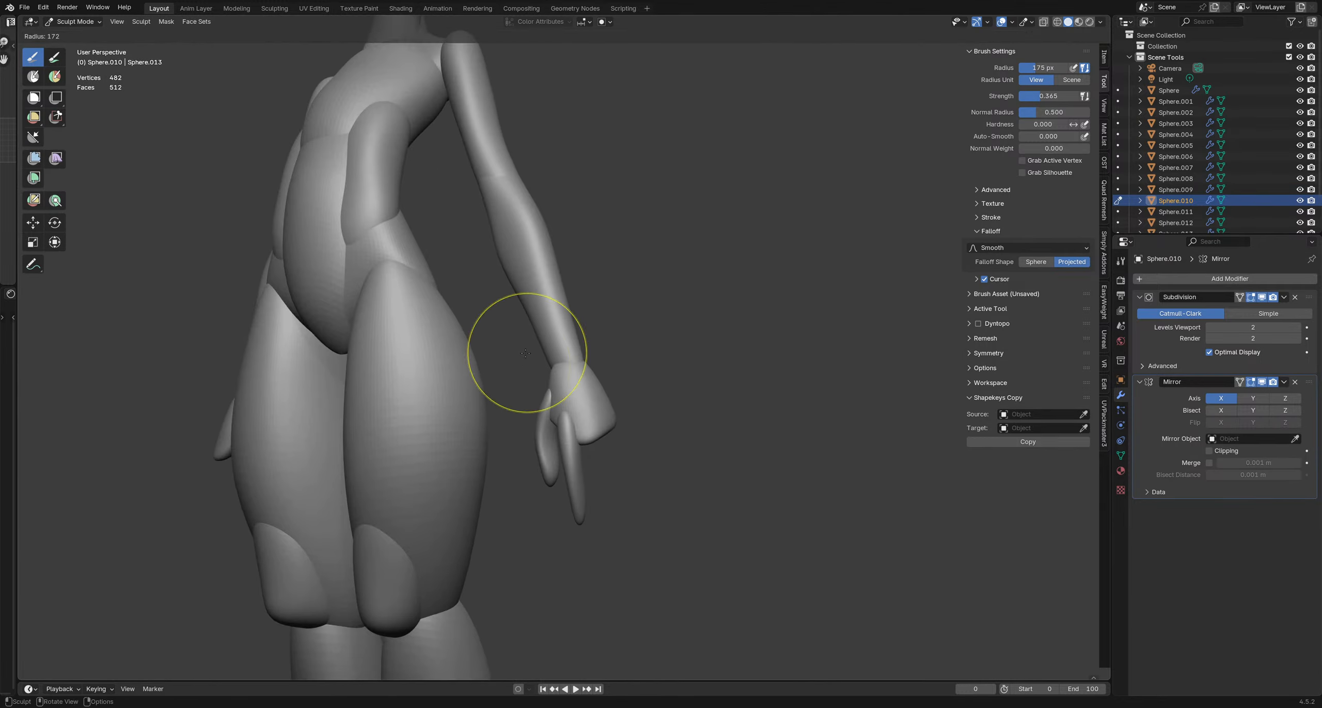
pyautogui.click(571, 349)
pyautogui.moveTo(523, 354); pyautogui.dragTo(527, 358)
pyautogui.moveTo(532, 356)
pyautogui.mouseDown(button='middle')
pyautogui.moveTo(604, 335)
pyautogui.moveTo(548, 356)
pyautogui.moveTo(604, 387)
pyautogui.moveTo(621, 451)
pyautogui.mouseUp(button='middle')
pyautogui.press('f')
pyautogui.click(548, 355)
# Switch sculpting to the forearm and shape its wrist end with a Grab brush of about 125 to 139 px
pyautogui.hotkey('alt', 'q')
pyautogui.press('f')
pyautogui.click(561, 463)
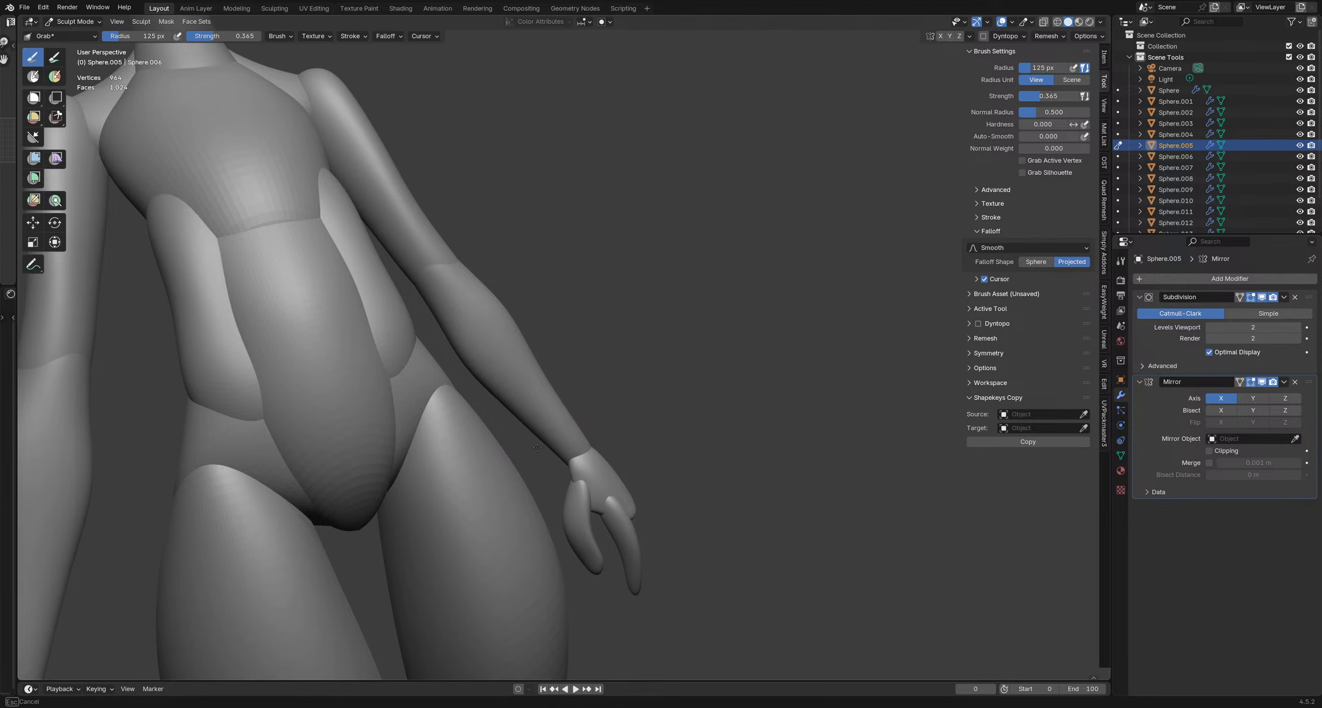
pyautogui.press('f')
pyautogui.click(511, 433)
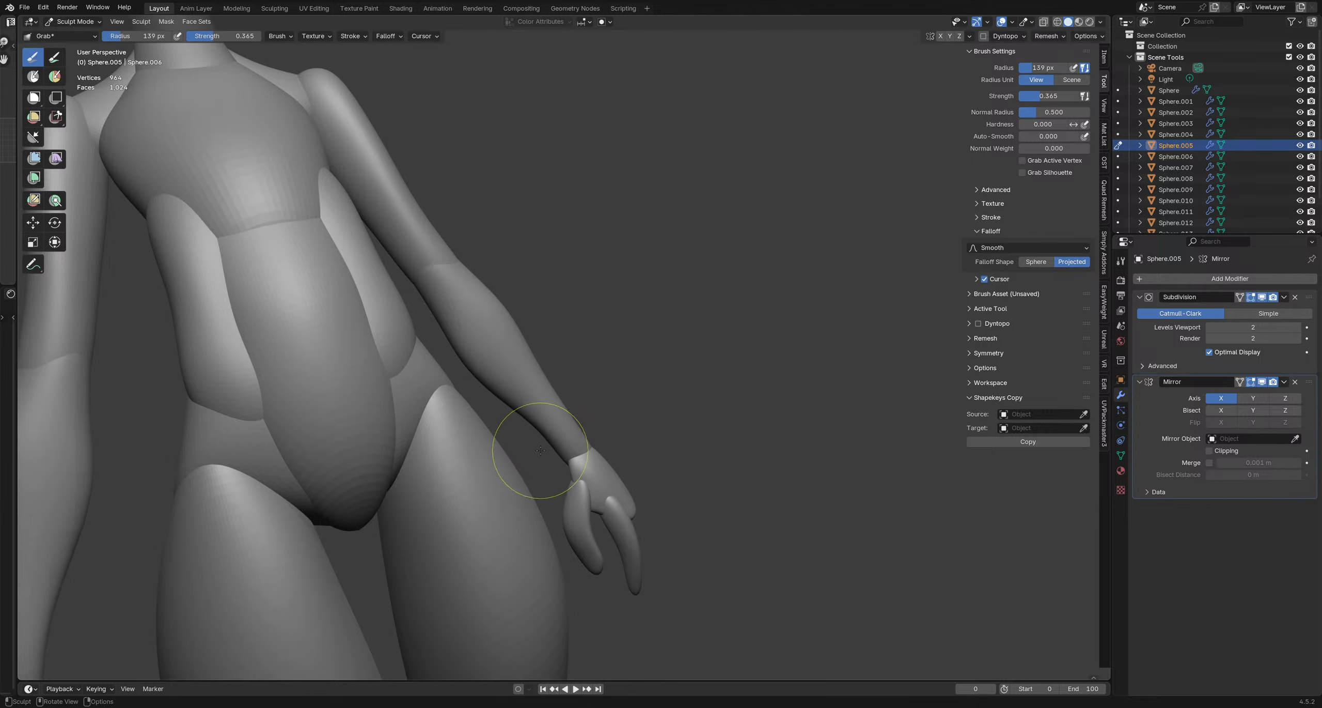
# Shape the forearm's contour toward the wrist in side view with Grab brush radii of about 192 and 151 px
pyautogui.moveTo(645, 428); pyautogui.dragTo(590, 407, button='middle')
pyautogui.press('f')
pyautogui.click(600, 425)
pyautogui.press('f')
pyautogui.click(610, 403)
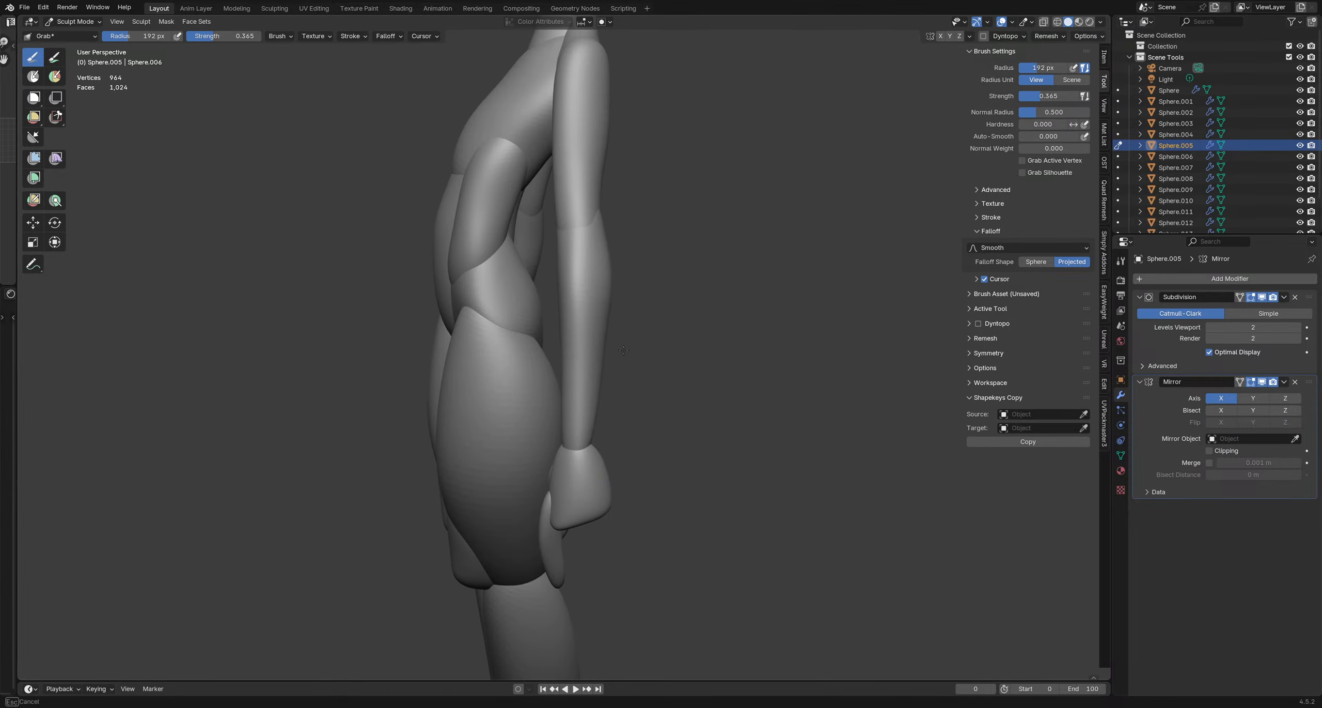
pyautogui.press('f')
pyautogui.click(623, 283)
pyautogui.press('f')
pyautogui.click(615, 437)
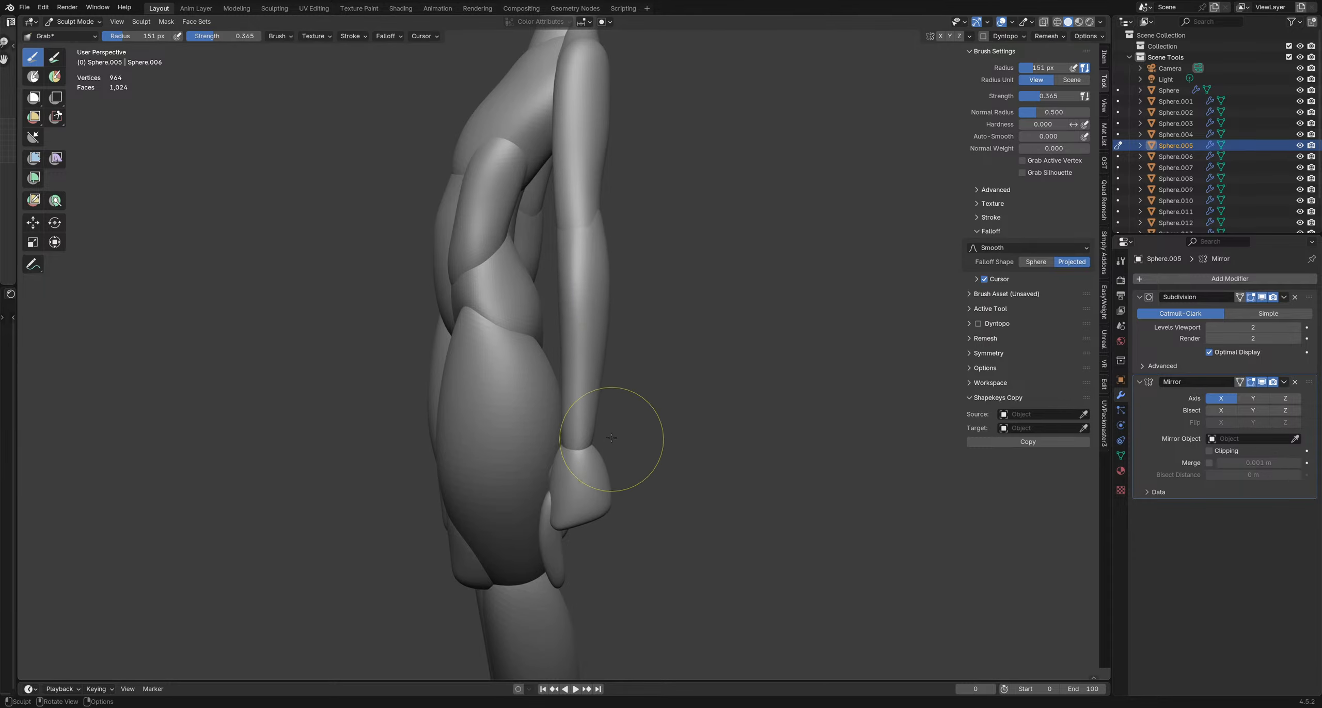
# Refine the forearm's outline in front view with Grab brush radii of about 207 and 186 px
pyautogui.moveTo(611, 438)
pyautogui.mouseDown(button='middle')
pyautogui.moveTo(767, 407)
pyautogui.moveTo(555, 428)
pyautogui.mouseUp(button='middle')
pyautogui.press('f')
pyautogui.click(587, 414)
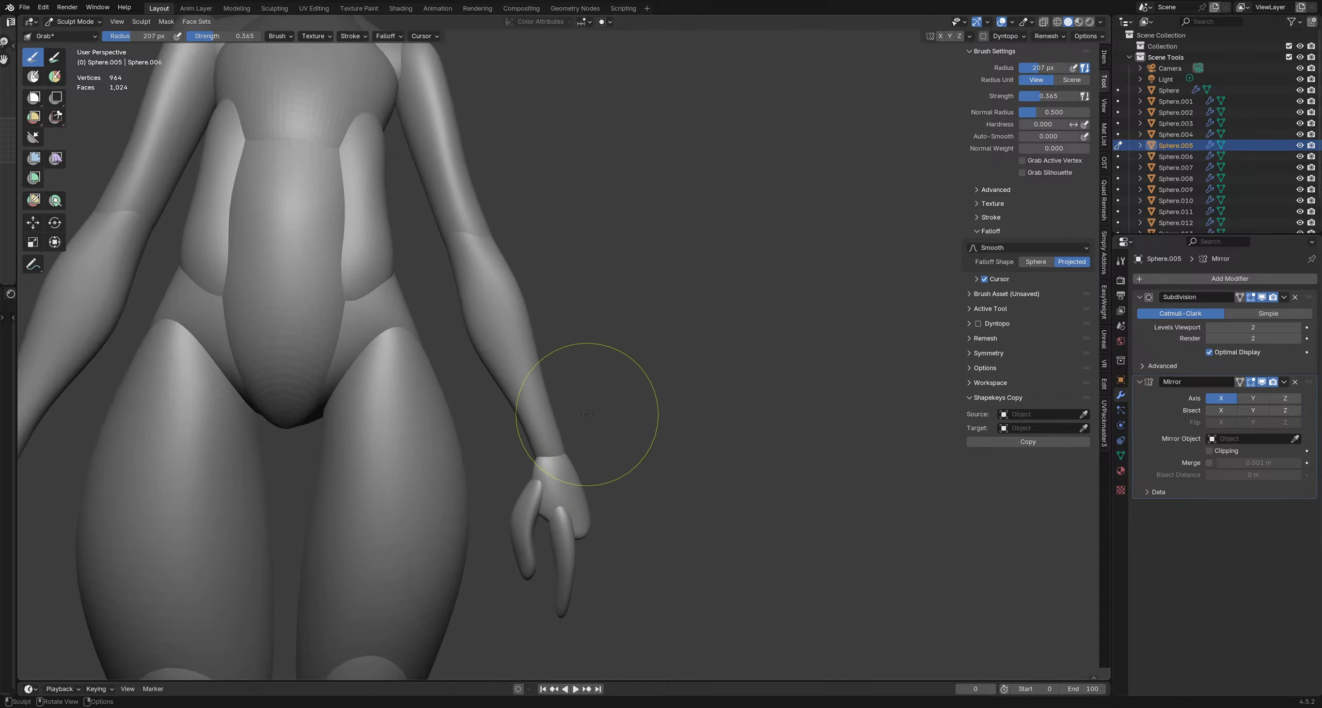
pyautogui.press('f')
pyautogui.click(561, 383)
pyautogui.moveTo(481, 386)
pyautogui.mouseDown(button='middle')
pyautogui.moveTo(527, 431)
pyautogui.moveTo(526, 347)
pyautogui.mouseUp(button='middle')
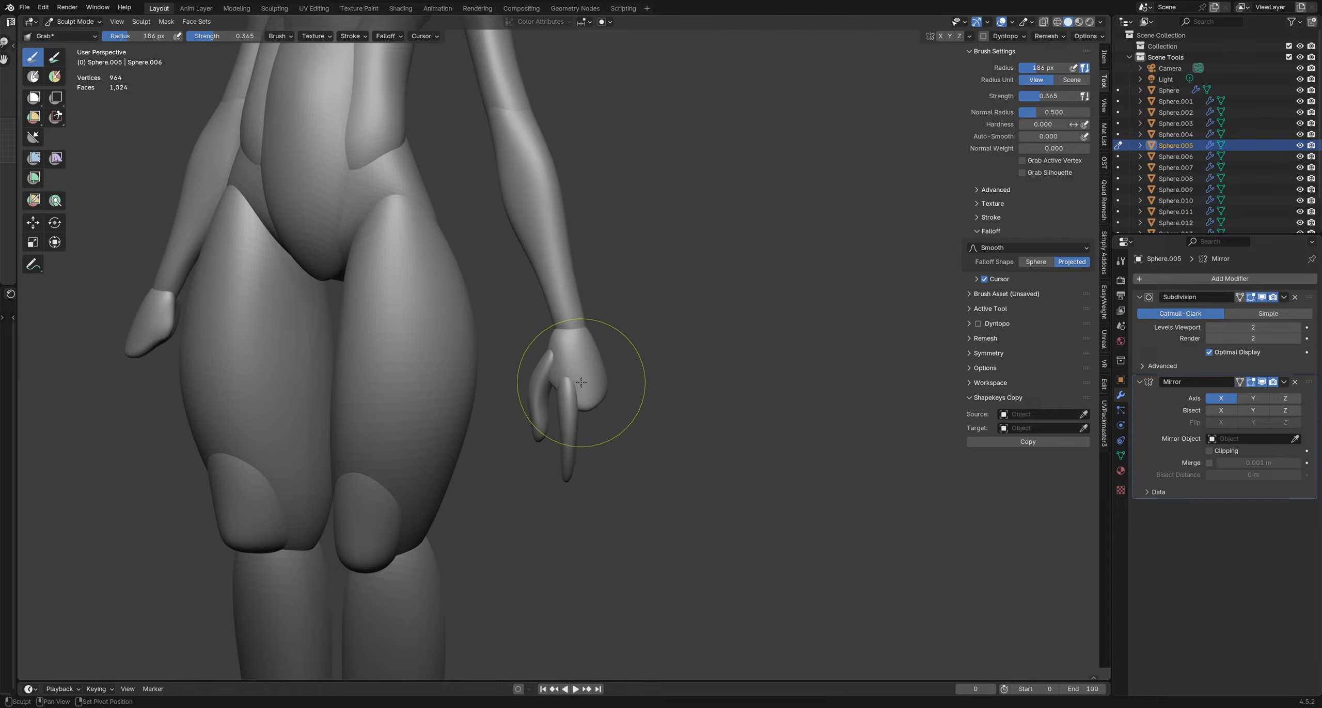
# Switch to Object Mode, rotate the long finger piece to follow the hand, and save the file
pyautogui.moveTo(575, 369); pyautogui.dragTo(634, 429, button='middle')
pyautogui.hotkey('ctrl', 'Tab')
pyautogui.click(557, 362)
pyautogui.hotkey('ctrl', 's')
pyautogui.click(617, 390)
pyautogui.press('r')
pyautogui.click(648, 284)
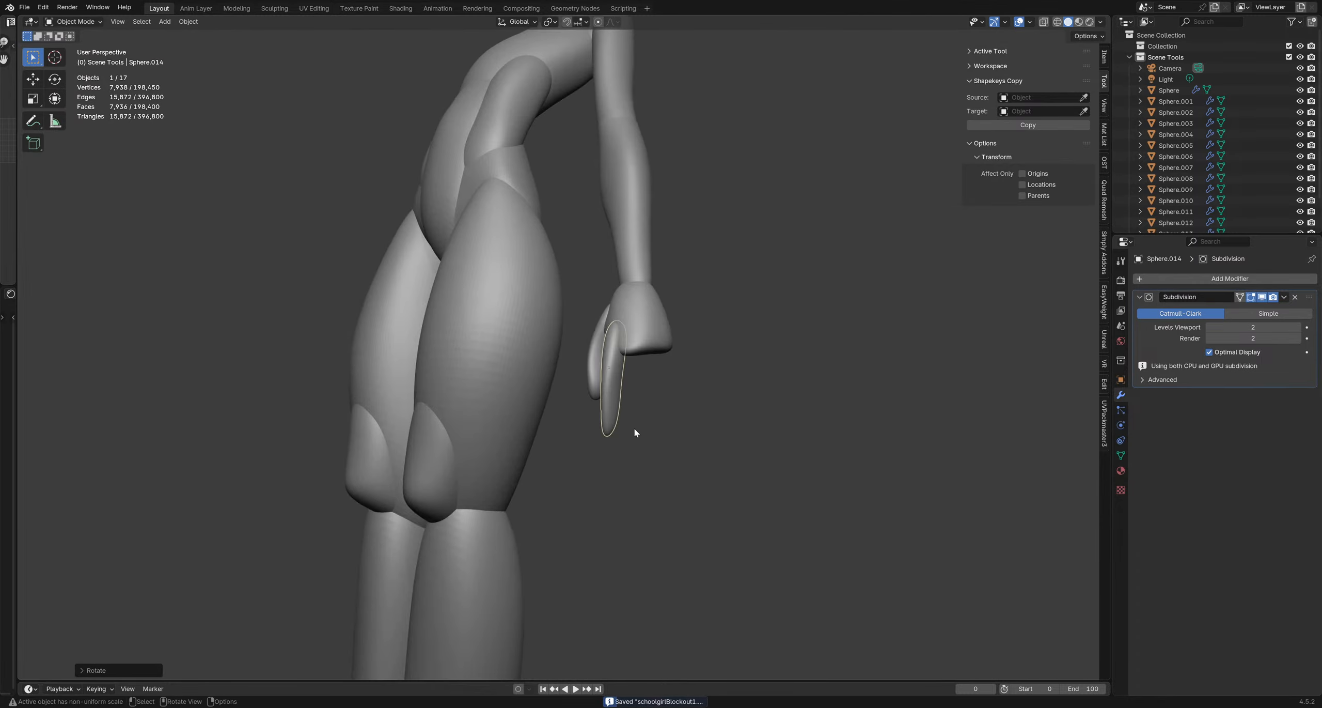
pyautogui.click(671, 405)
pyautogui.hotkey('ctrl', 's')
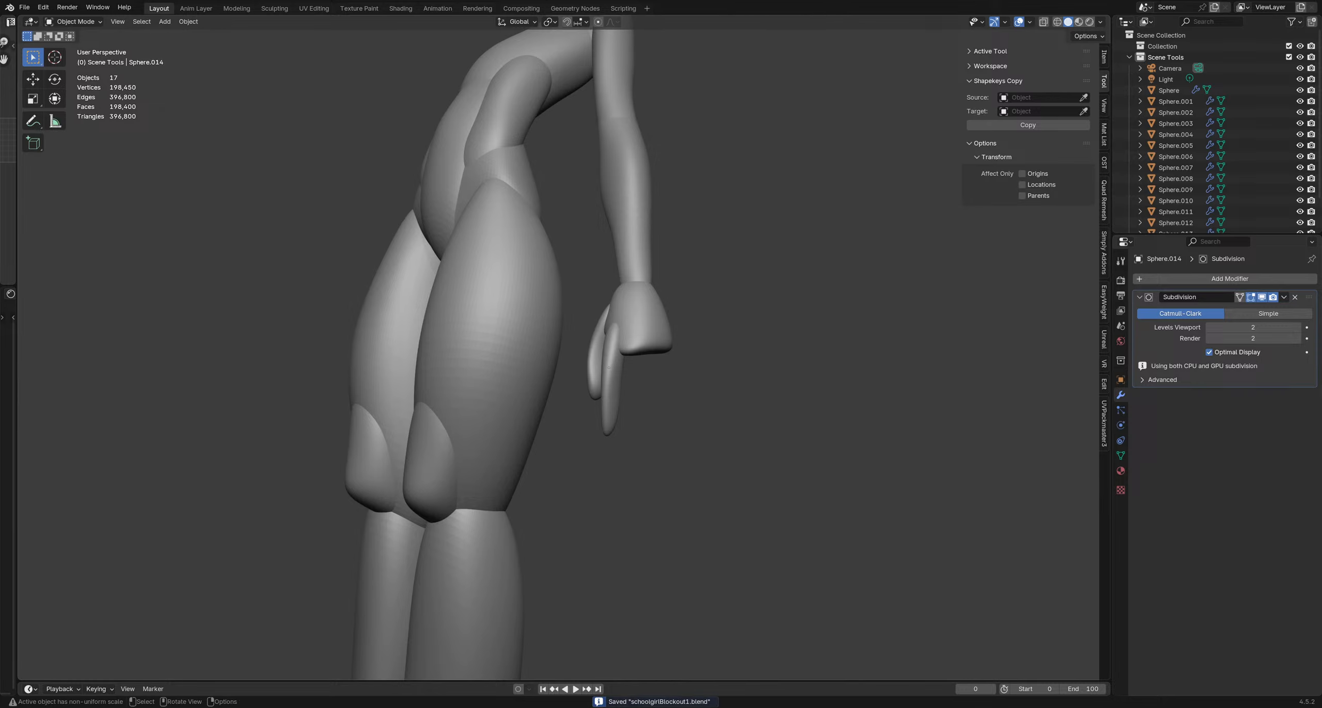
pyautogui.scroll(-5, 671, 232)
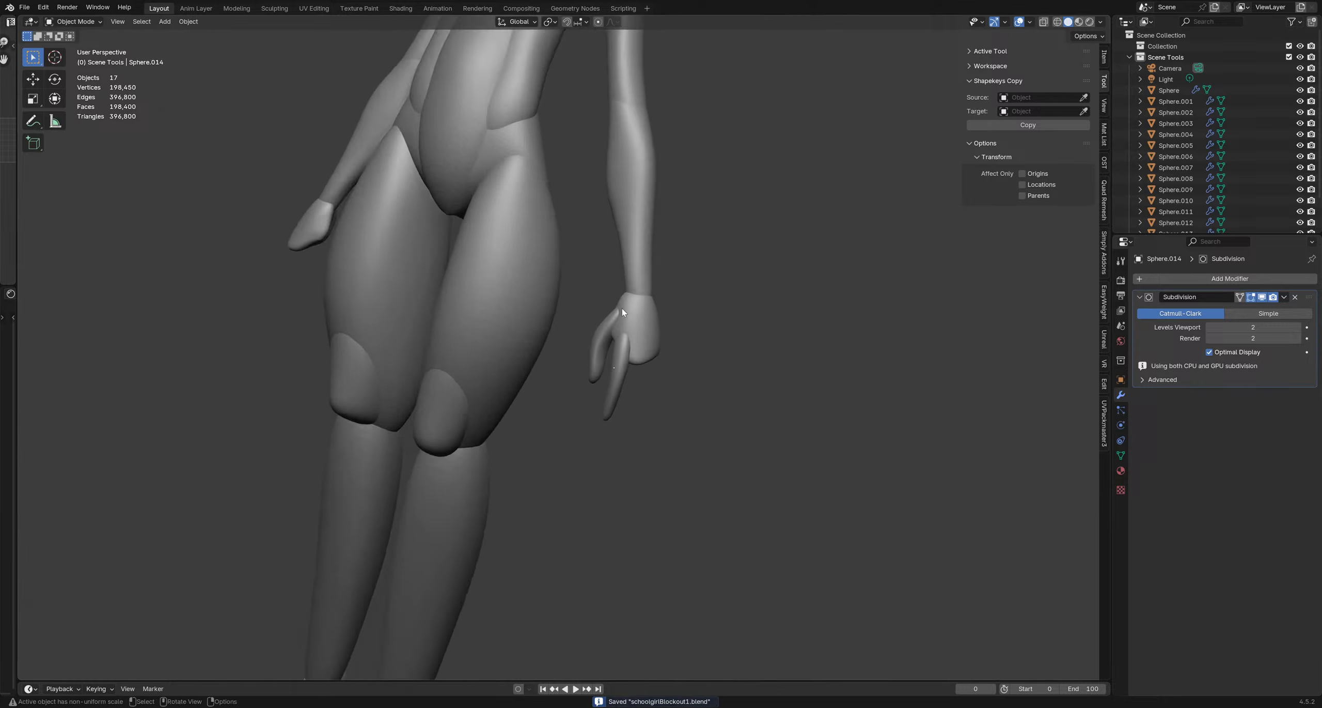
pyautogui.moveTo(672, 232); pyautogui.dragTo(592, 321, button='middle')
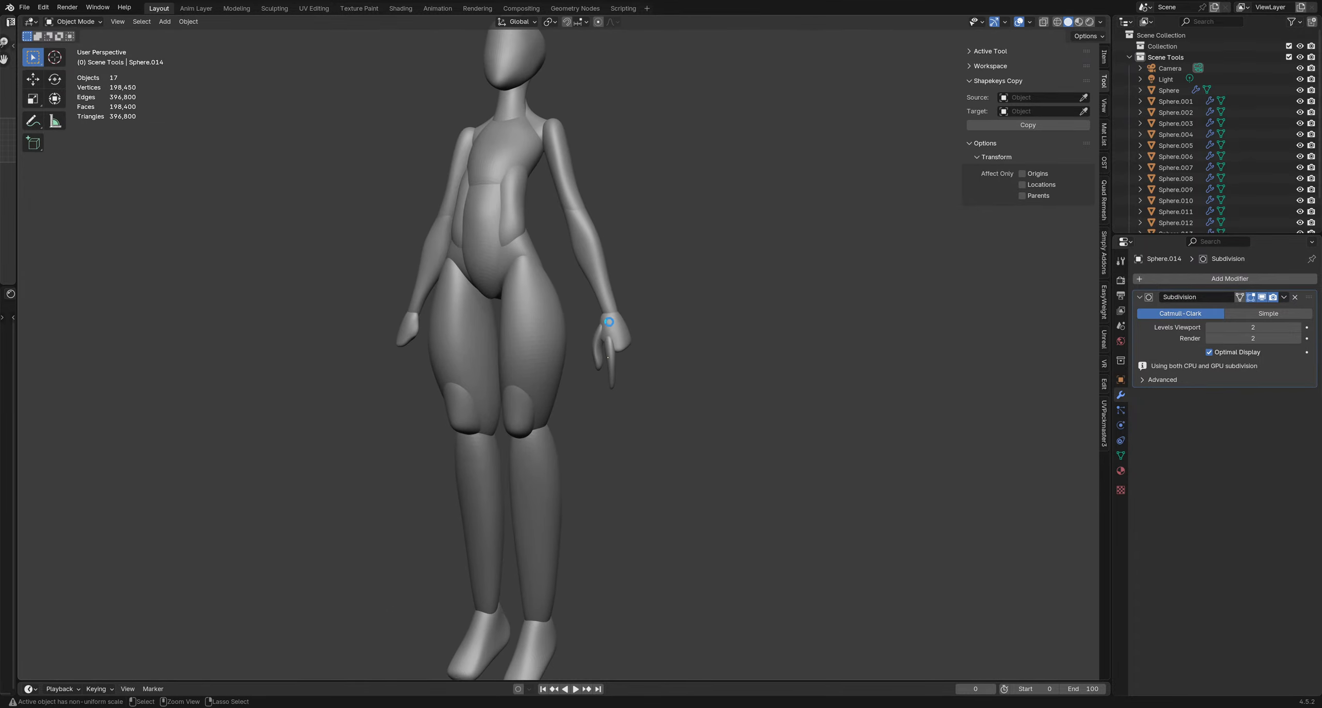
pyautogui.hotkey('ctrl', 's')
# Add a UV sphere and move it over to the hand
pyautogui.scroll(5, 622, 364)
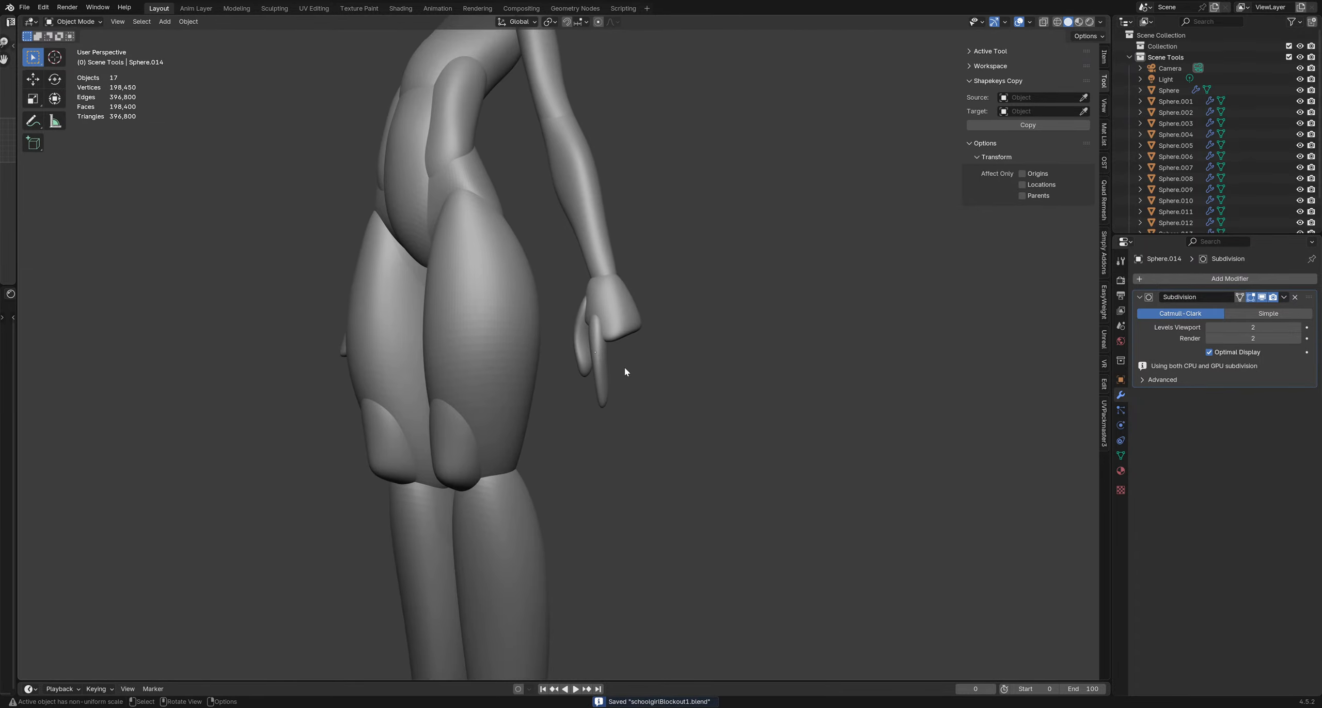
pyautogui.hotkey('shift', 'a')
pyautogui.moveTo(618, 373)
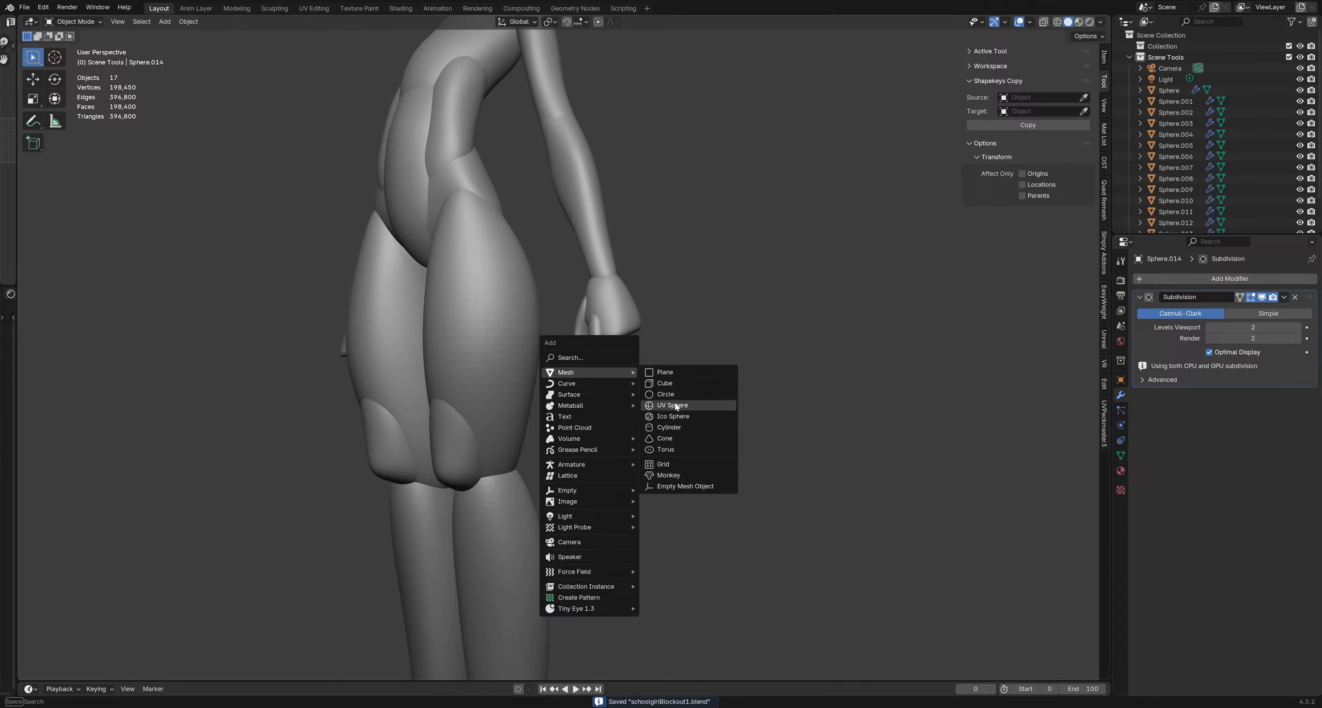
pyautogui.click(671, 405)
pyautogui.scroll(-5, 510, 335)
pyautogui.press('g')
pyautogui.click(618, 420)
pyautogui.scroll(3, 618, 419)
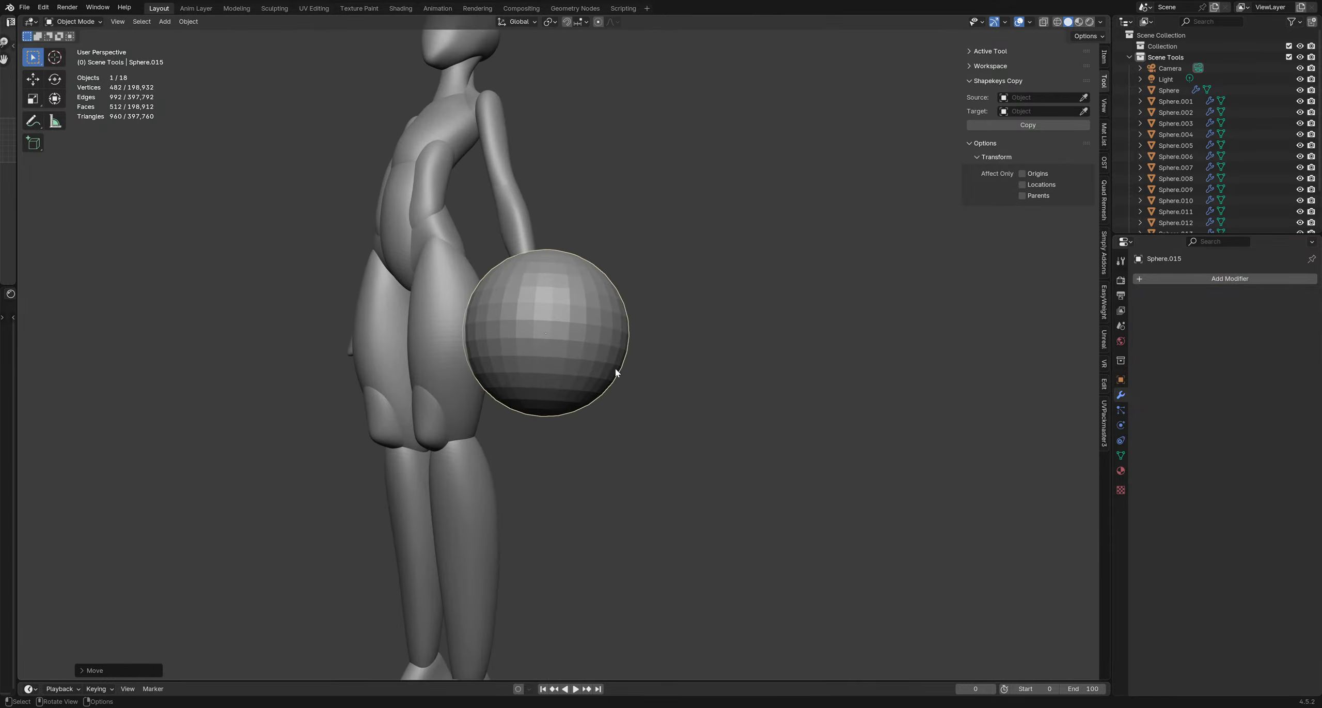
# Scale the new sphere down to about palm size and place it at the palm's lower end
pyautogui.press('s')
pyautogui.click(605, 369)
pyautogui.scroll(3, 645, 377)
pyautogui.press('g')
pyautogui.click(756, 409)
pyautogui.moveTo(756, 410); pyautogui.dragTo(562, 369, button='middle')
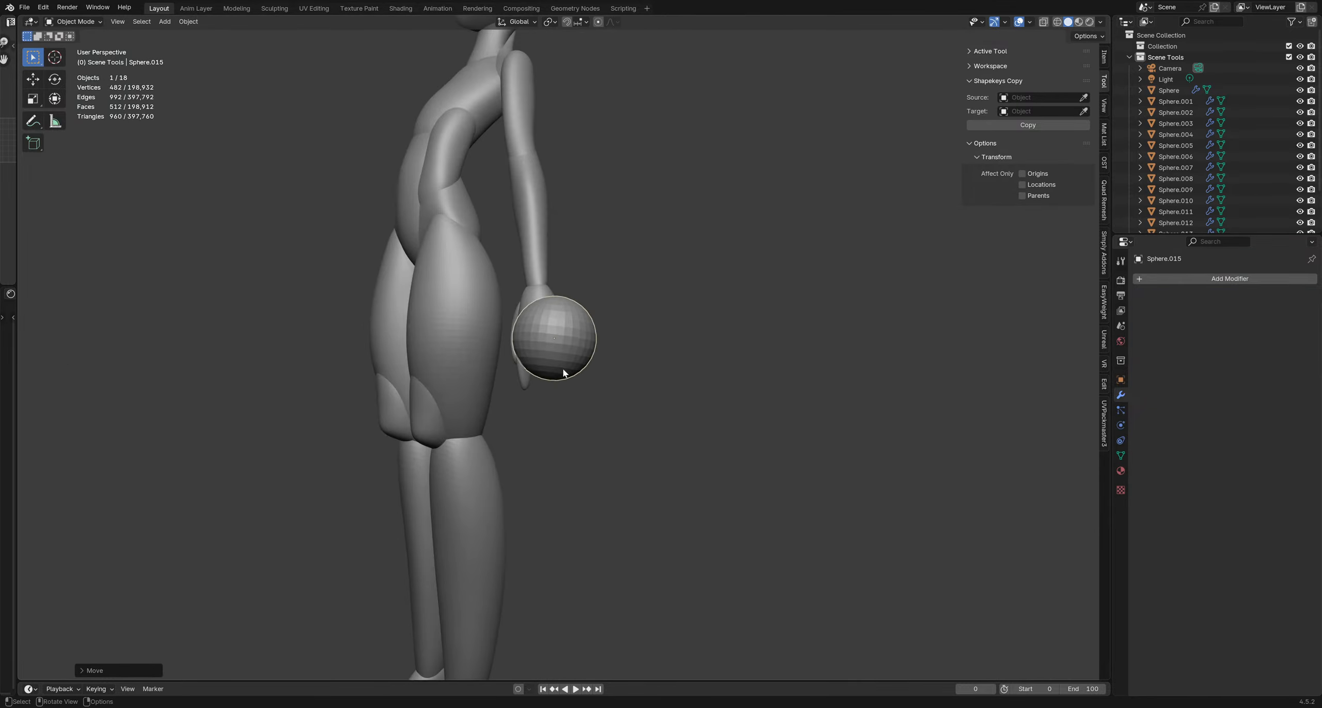
pyautogui.scroll(3, 609, 367)
pyautogui.press('s')
pyautogui.click(651, 350)
pyautogui.press('g')
pyautogui.click(615, 361)
pyautogui.scroll(-3, 612, 351)
pyautogui.click(610, 318)
pyautogui.moveTo(610, 318); pyautogui.dragTo(642, 311, button='middle')
pyautogui.hotkey('shift', 'a')
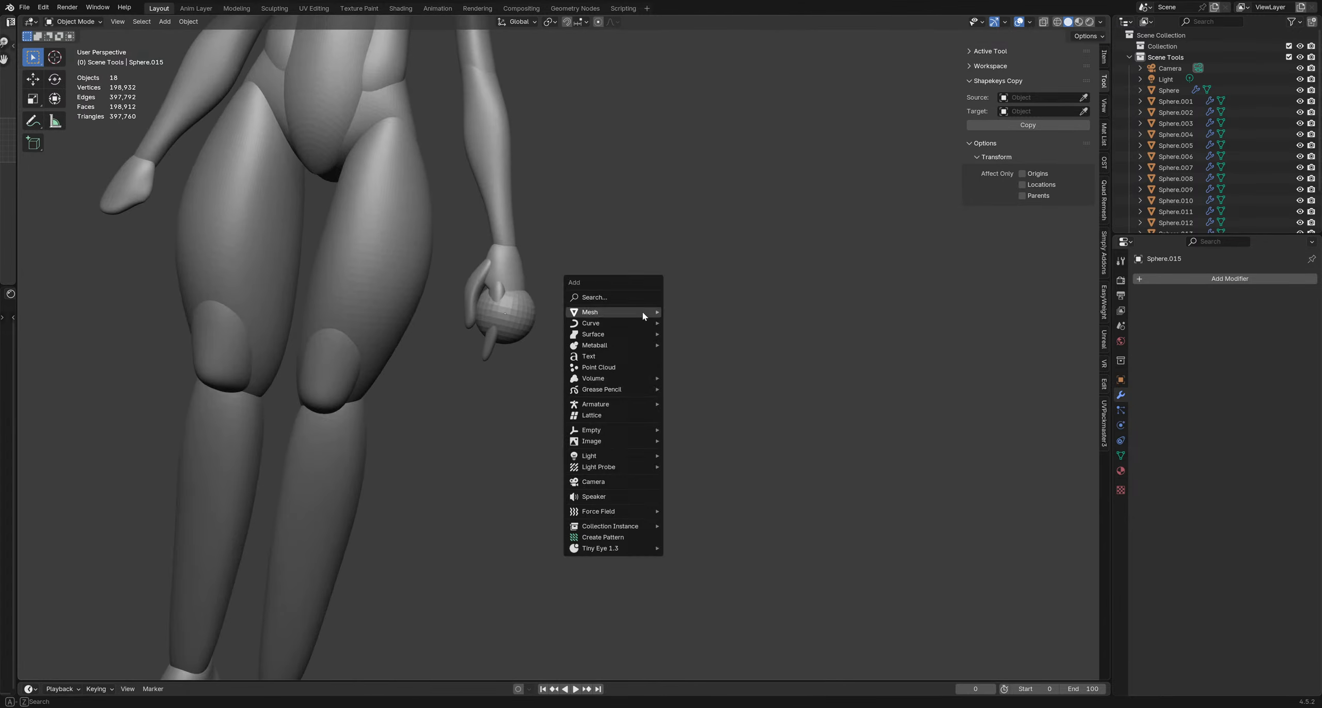
pyautogui.moveTo(633, 314)
pyautogui.click(687, 345)
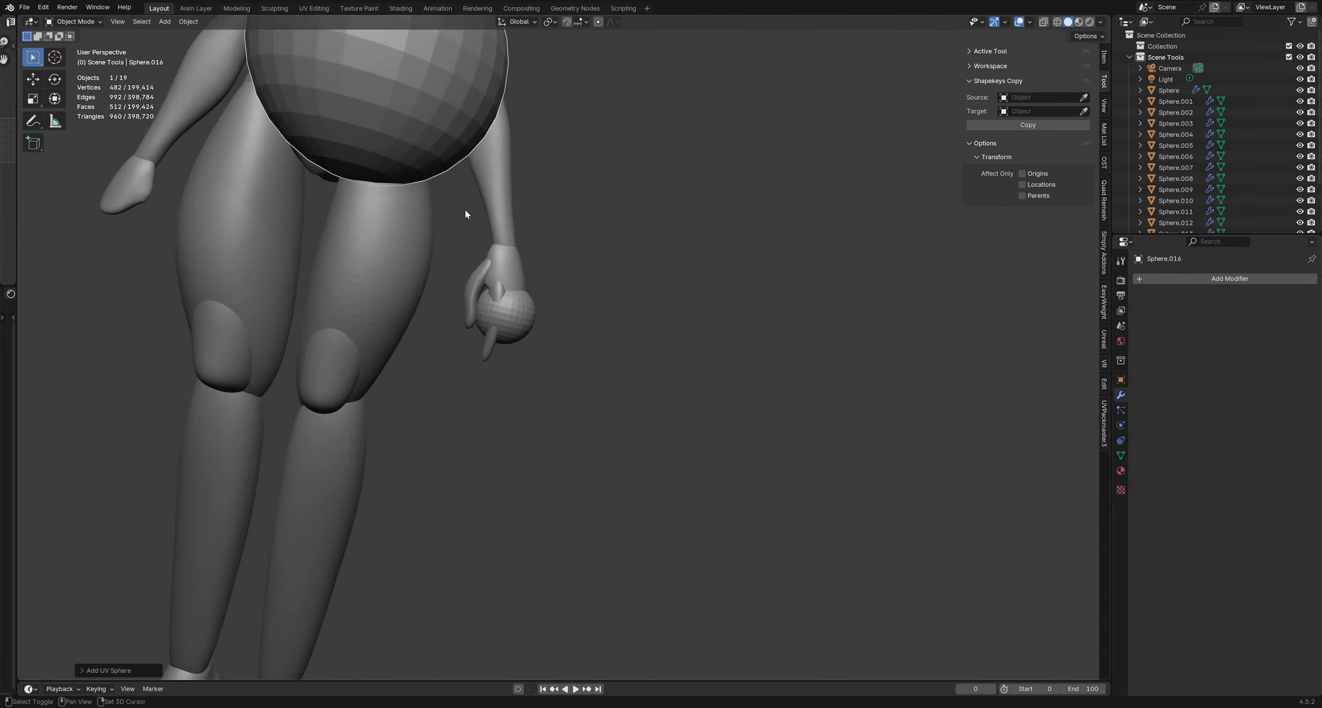
pyautogui.scroll(-2, 611, 366)
pyautogui.keyDown('shift'); pyautogui.moveTo(451, 165); pyautogui.dragTo(513, 301, button='middle'); pyautogui.keyUp('shift')
pyautogui.press('x')
pyautogui.click(624, 363)
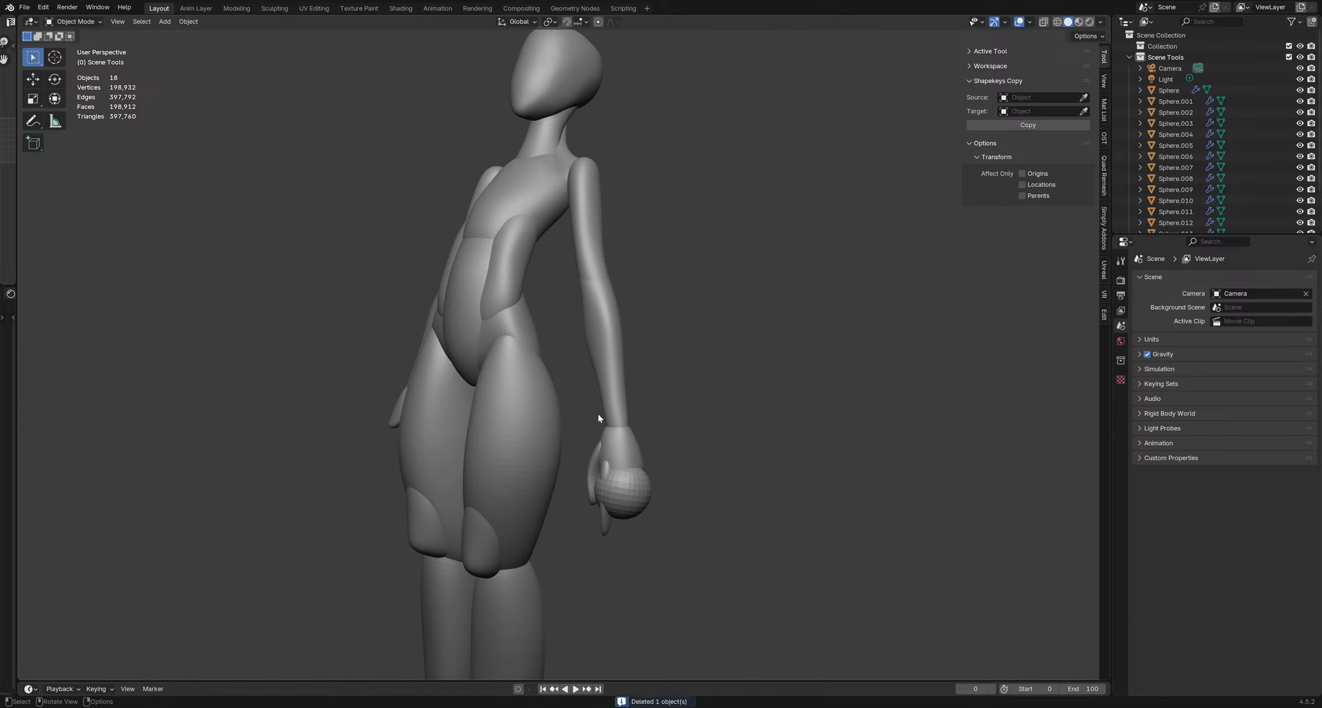
# Rotate, reposition and shrink the small sphere so it sits beneath the palm beside the existing finger
pyautogui.scroll(-1, 597, 413)
pyautogui.click(631, 476)
pyautogui.scroll(3, 640, 472)
pyautogui.moveTo(679, 410); pyautogui.dragTo(736, 407, button='middle')
pyautogui.scroll(2, 733, 406)
pyautogui.moveTo(553, 325); pyautogui.dragTo(579, 345, button='middle')
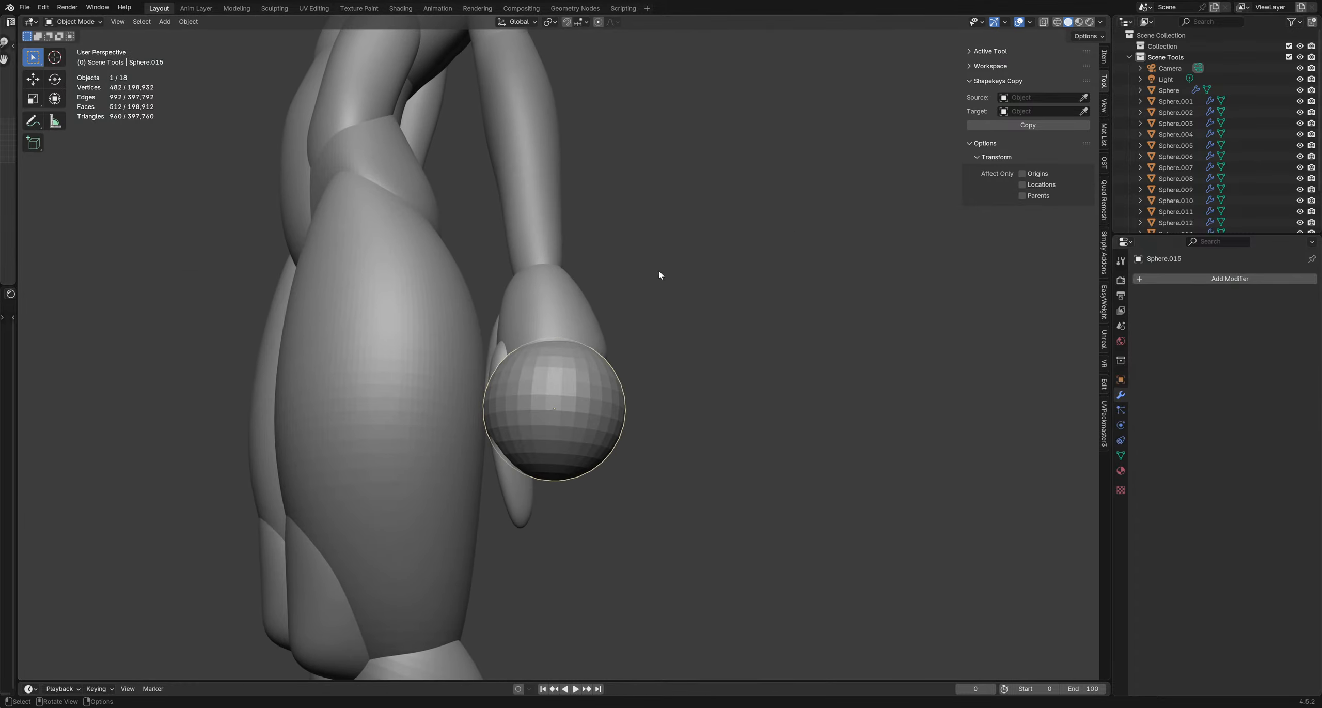
pyautogui.moveTo(659, 275); pyautogui.dragTo(635, 291, button='middle')
pyautogui.press('r')
pyautogui.click(710, 275)
pyautogui.press('g')
pyautogui.click(701, 269)
pyautogui.press('s')
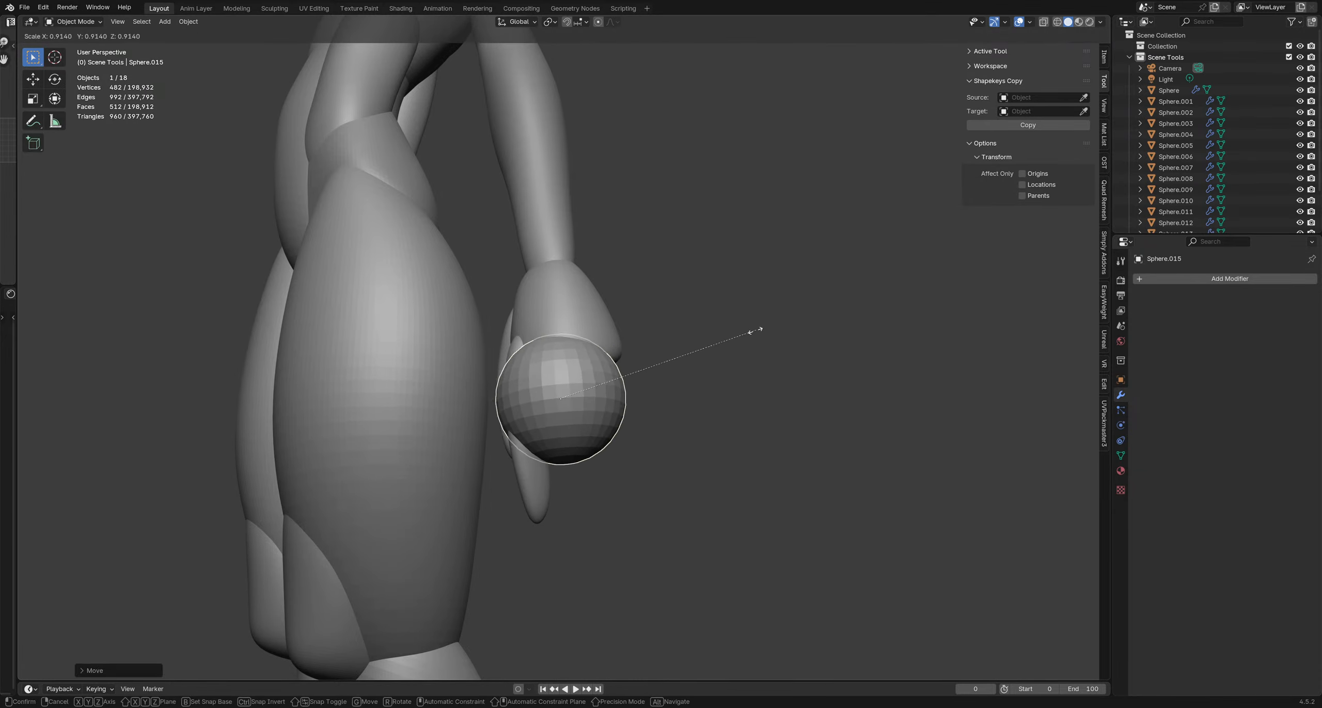
pyautogui.click(599, 360)
# Stretch the sphere about 1.4 times along global Z and give it a level 2 subdivision
pyautogui.moveTo(599, 360); pyautogui.dragTo(679, 372, button='middle')
pyautogui.press('s')
pyautogui.press('z')
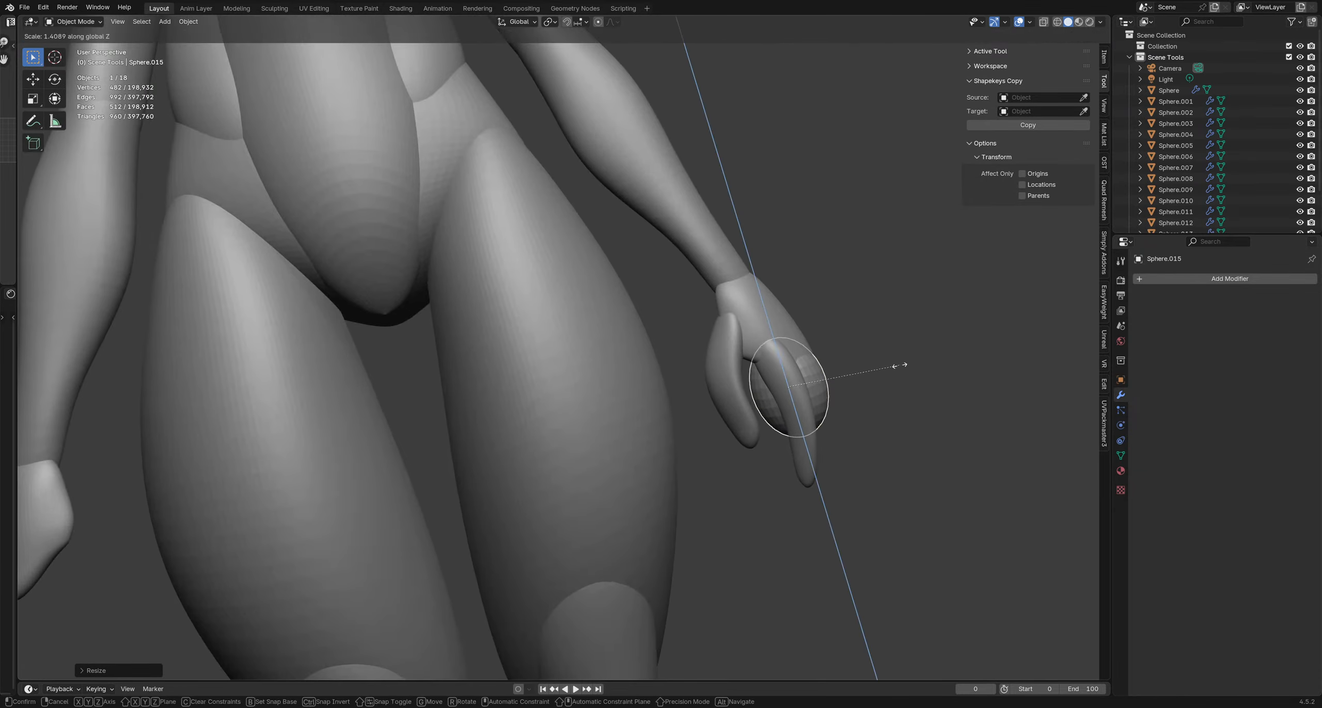
pyautogui.click(901, 365)
pyautogui.hotkey('ctrl', '2')
# Apply all transforms to the stretched sphere and set its origin to its geometry
pyautogui.moveTo(909, 366); pyautogui.dragTo(613, 323, button='middle')
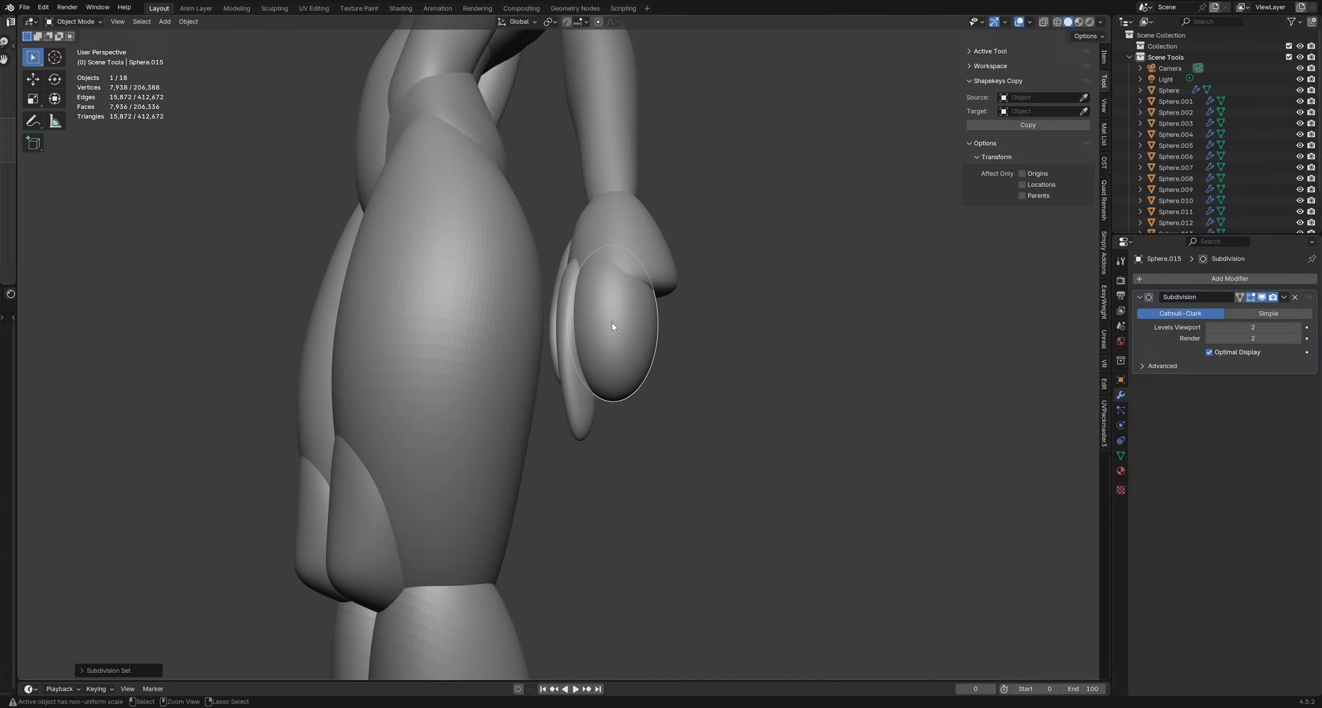
pyautogui.press('q')
pyautogui.click(602, 366)
pyautogui.press('q')
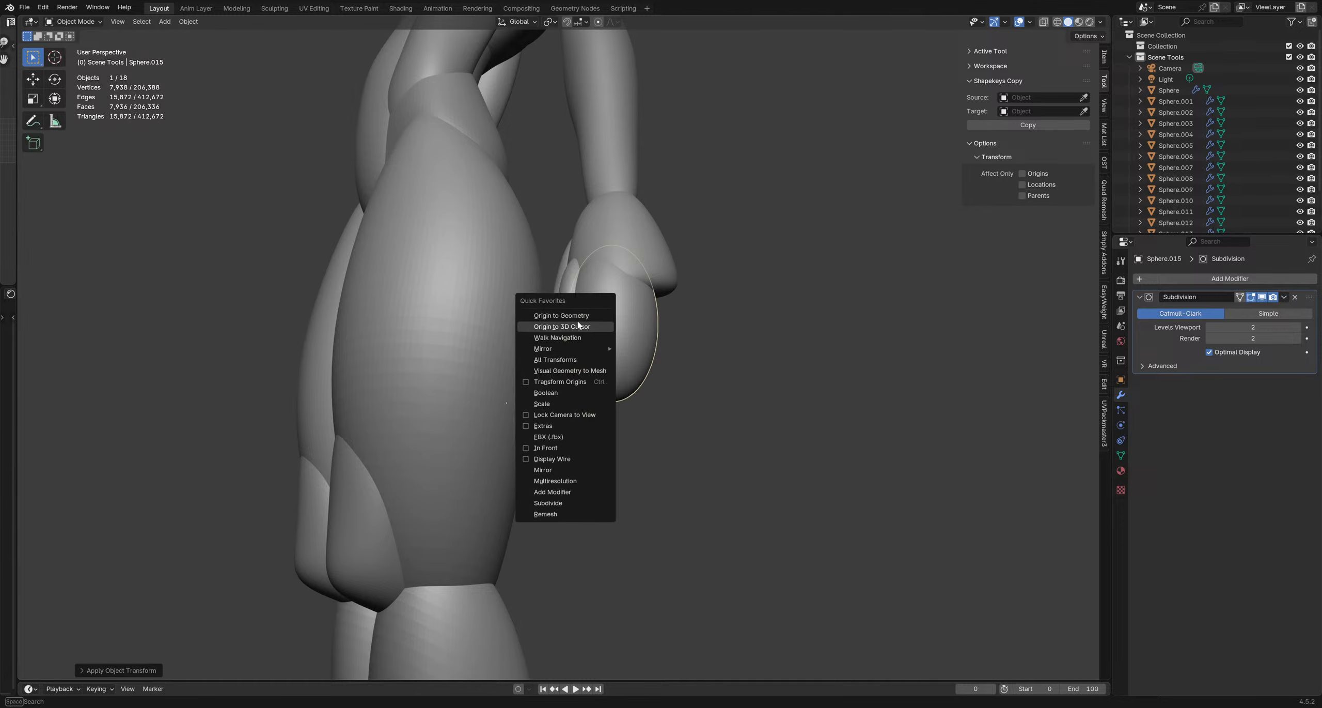
pyautogui.click(579, 316)
# Switch the new piece to Sculpt Mode and narrow it into a finger with a Grab brush of about 295 px
pyautogui.moveTo(579, 317); pyautogui.dragTo(617, 331, button='middle')
pyautogui.hotkey('ctrl', 'Tab')
pyautogui.click(617, 398)
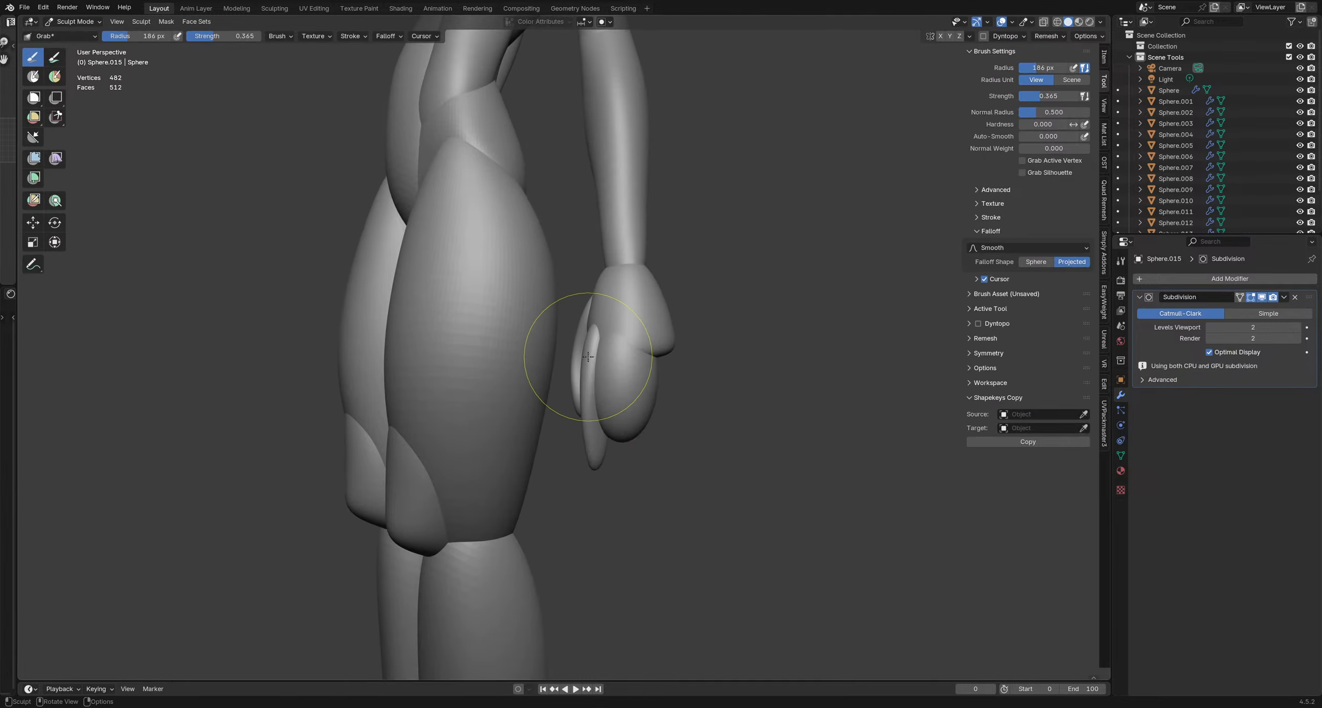
pyautogui.press('f')
pyautogui.click(634, 407)
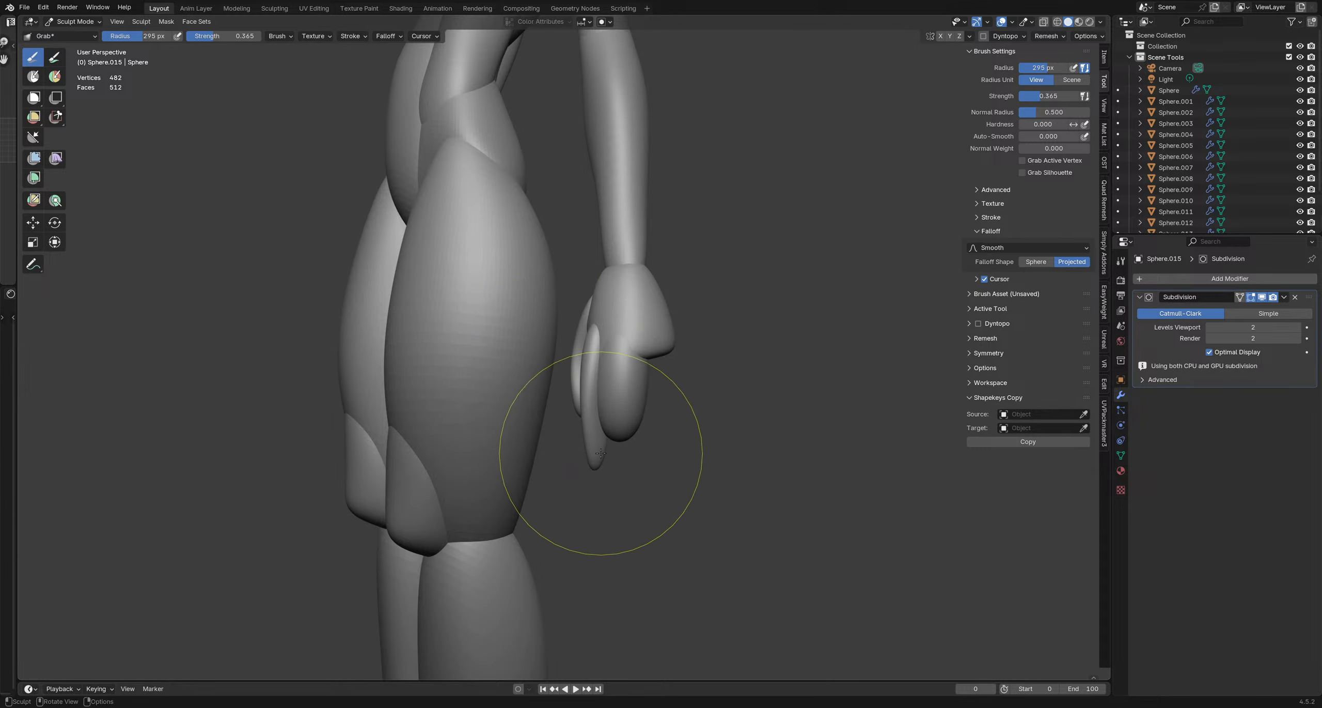
pyautogui.moveTo(601, 345); pyautogui.dragTo(655, 321, button='middle')
pyautogui.moveTo(744, 366); pyautogui.dragTo(614, 330, button='middle')
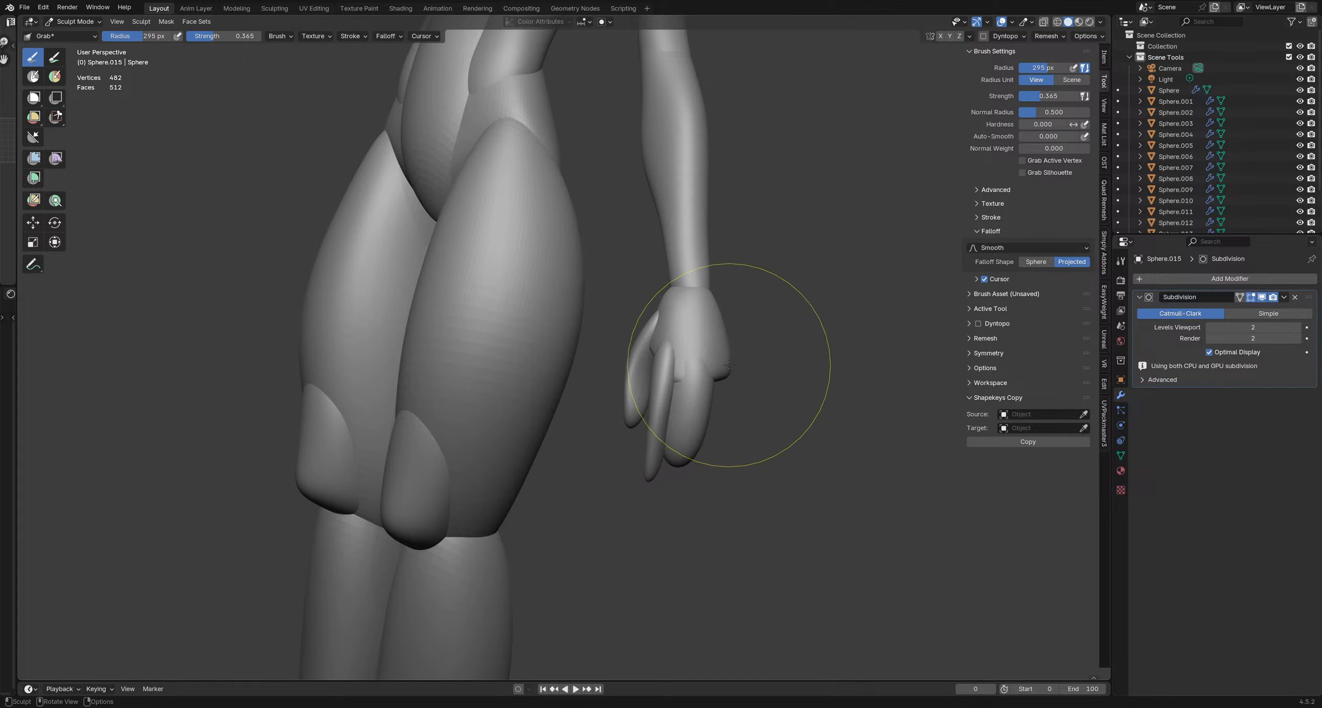
# Slim the new finger from the outer side of the hand with Grab brush radii of about 242 and 178 px
pyautogui.moveTo(671, 476)
pyautogui.mouseDown(button='middle')
pyautogui.moveTo(673, 438)
pyautogui.moveTo(650, 427)
pyautogui.moveTo(621, 325)
pyautogui.mouseUp(button='middle')
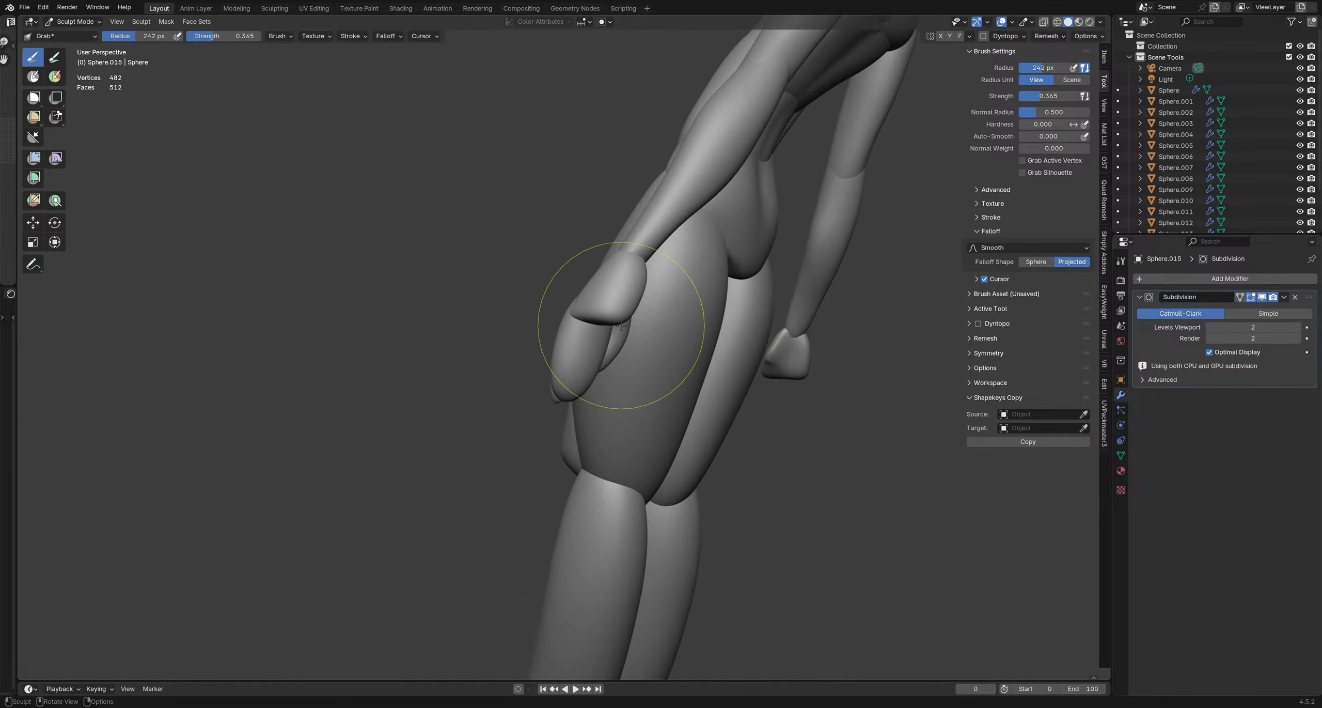
pyautogui.moveTo(621, 325)
pyautogui.mouseDown()
pyautogui.moveTo(607, 376)
pyautogui.moveTo(604, 351)
pyautogui.mouseUp()
pyautogui.moveTo(493, 292)
pyautogui.mouseDown(button='middle')
pyautogui.moveTo(602, 390)
pyautogui.moveTo(569, 349)
pyautogui.mouseUp(button='middle')
pyautogui.press('f')
pyautogui.click(566, 398)
pyautogui.moveTo(543, 410); pyautogui.dragTo(600, 299, button='middle')
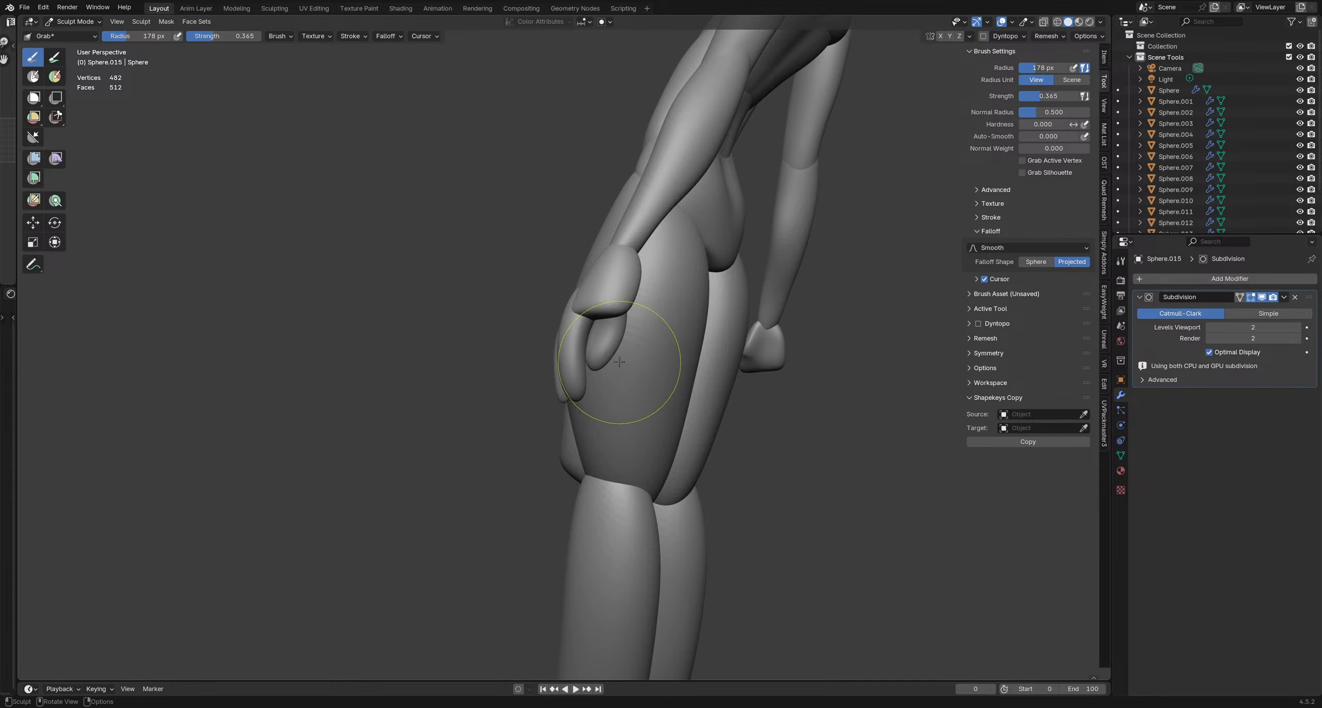
# Shape the new finger's length and spacing beside the neighbouring finger with the Grab brush reduced to about 151 px
pyautogui.press('f')
pyautogui.click(608, 395)
pyautogui.moveTo(607, 332); pyautogui.dragTo(630, 347, button='middle')
pyautogui.moveTo(626, 393)
pyautogui.mouseDown(button='middle')
pyautogui.moveTo(558, 370)
pyautogui.moveTo(560, 341)
pyautogui.moveTo(559, 384)
pyautogui.moveTo(534, 365)
pyautogui.moveTo(583, 303)
pyautogui.moveTo(537, 317)
pyautogui.mouseUp(button='middle')
pyautogui.press('f')
pyautogui.click(553, 343)
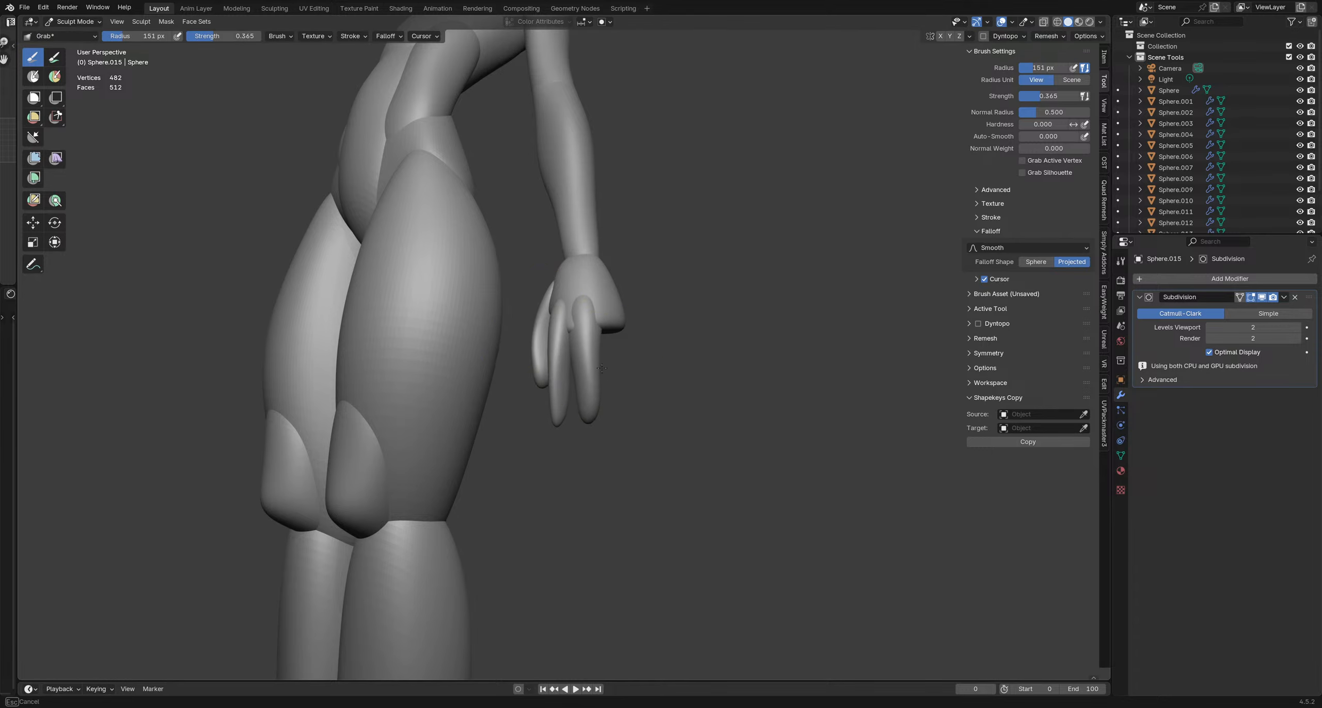
# Adjust the new finger's base against the palm from below with a Grab brush of about 86 px
pyautogui.moveTo(616, 421)
pyautogui.mouseDown(button='middle')
pyautogui.moveTo(587, 318)
pyautogui.moveTo(495, 310)
pyautogui.moveTo(599, 280)
pyautogui.moveTo(577, 296)
pyautogui.mouseUp(button='middle')
pyautogui.press('f')
pyautogui.click(552, 300)
pyautogui.press('f')
pyautogui.click(567, 305)
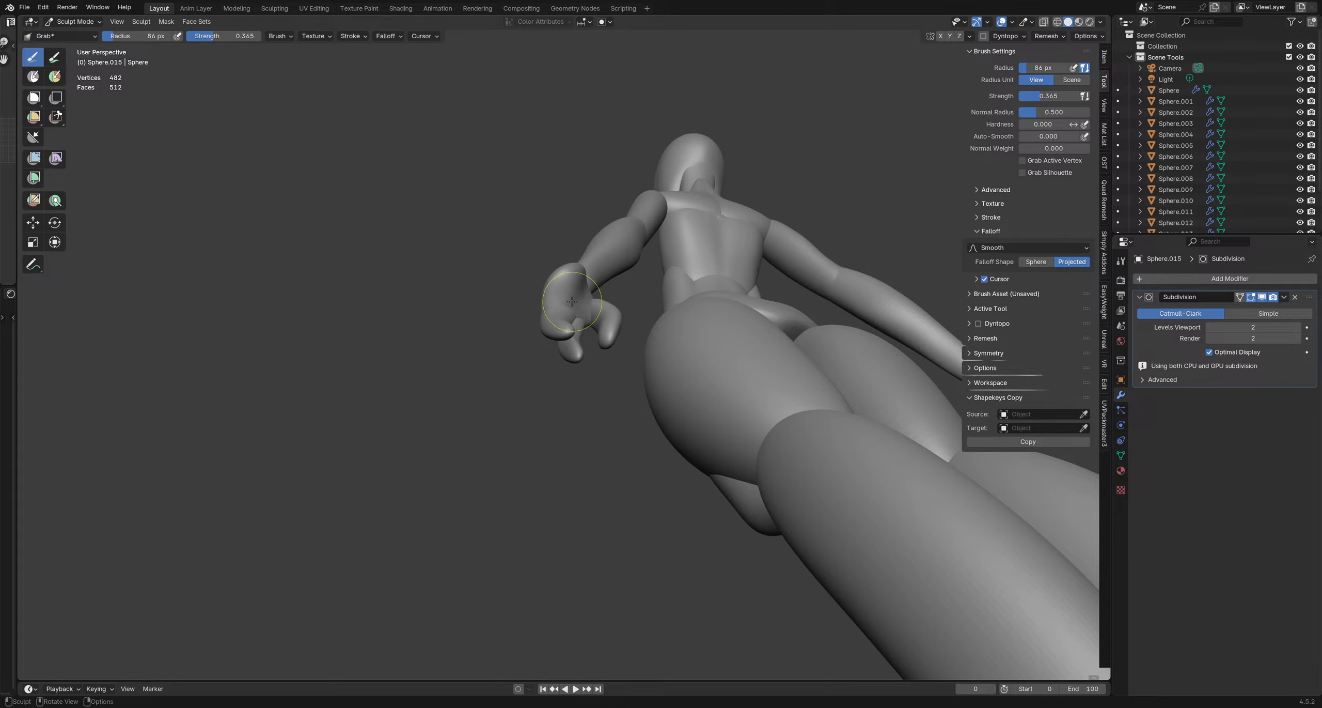
pyautogui.moveTo(587, 313); pyautogui.dragTo(584, 324, button='middle')
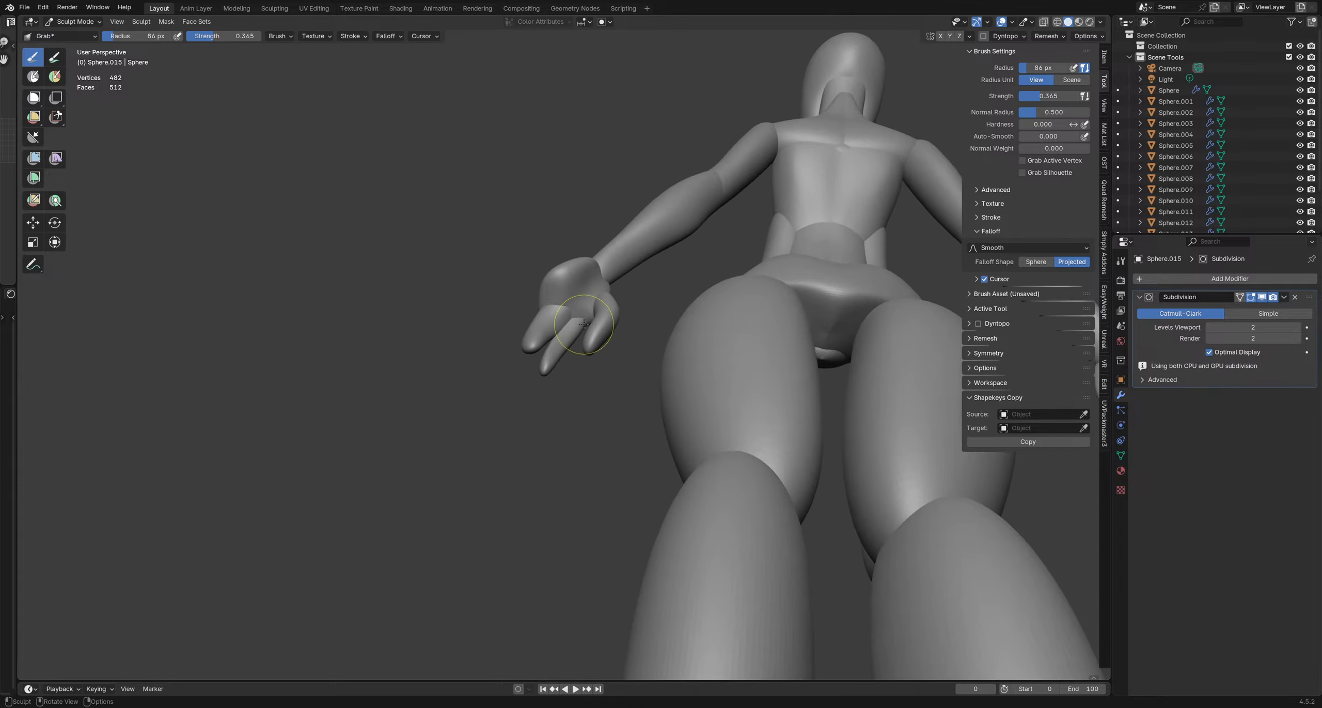
pyautogui.moveTo(568, 292); pyautogui.dragTo(567, 297)
# Refine the new finger's curve and taper in side view with Grab brush radii of about 155 and 172 px
pyautogui.moveTo(569, 323)
pyautogui.mouseDown(button='middle')
pyautogui.moveTo(579, 382)
pyautogui.moveTo(558, 382)
pyautogui.mouseUp(button='middle')
pyautogui.press('f')
pyautogui.click(578, 379)
pyautogui.moveTo(560, 367); pyautogui.dragTo(563, 364)
pyautogui.moveTo(563, 357)
pyautogui.mouseDown(button='middle')
pyautogui.moveTo(569, 378)
pyautogui.moveTo(569, 361)
pyautogui.moveTo(644, 398)
pyautogui.moveTo(594, 408)
pyautogui.mouseUp(button='middle')
pyautogui.press('f')
pyautogui.click(569, 361)
pyautogui.press('f')
pyautogui.click(594, 428)
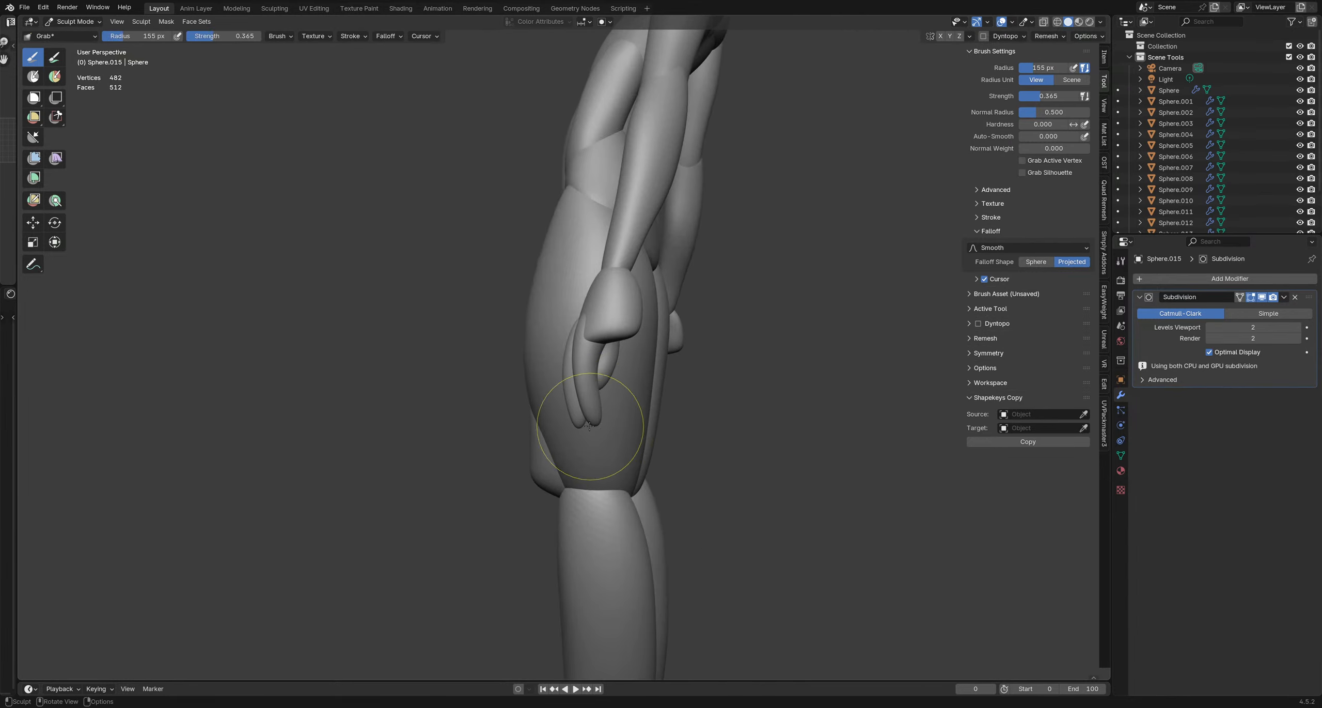
pyautogui.press('f')
pyautogui.moveTo(587, 360); pyautogui.dragTo(484, 307, button='middle')
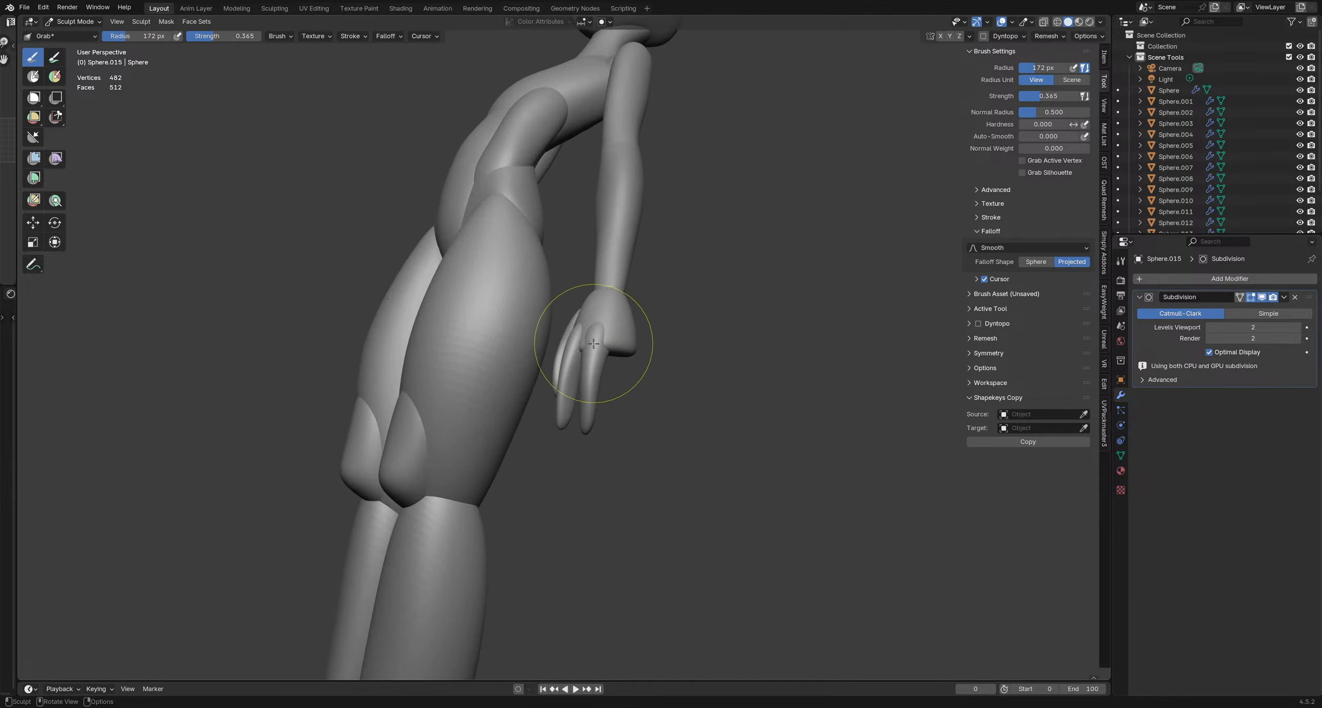
# Switch sculpting to the neighbouring finger, adjust it lightly with a resized Grab brush, and return to Object Mode
pyautogui.press('f')
pyautogui.moveTo(594, 343)
pyautogui.mouseDown(button='middle')
pyautogui.moveTo(678, 328)
pyautogui.moveTo(615, 329)
pyautogui.moveTo(567, 370)
pyautogui.moveTo(625, 413)
pyautogui.moveTo(487, 392)
pyautogui.moveTo(583, 406)
pyautogui.mouseUp(button='middle')
pyautogui.click(652, 328)
pyautogui.hotkey('alt', 'q')
pyautogui.moveTo(583, 406); pyautogui.dragTo(578, 405)
pyautogui.moveTo(573, 400); pyautogui.dragTo(637, 390, button='middle')
pyautogui.hotkey('ctrl', 'Tab')
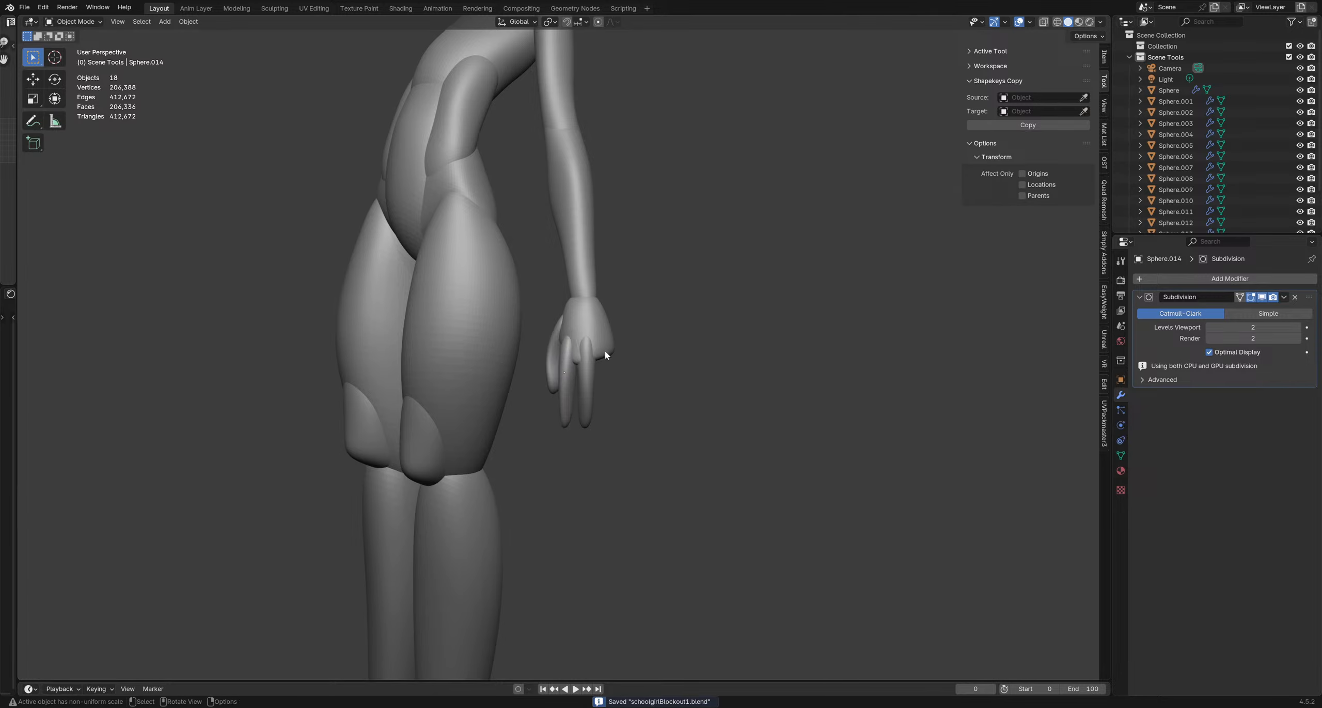
# Reposition the finger piece on the hand, deselect it and save the file
pyautogui.moveTo(602, 355); pyautogui.dragTo(611, 283, button='middle')
pyautogui.press('g')
pyautogui.click(665, 337)
pyautogui.click(573, 370)
pyautogui.click(685, 336)
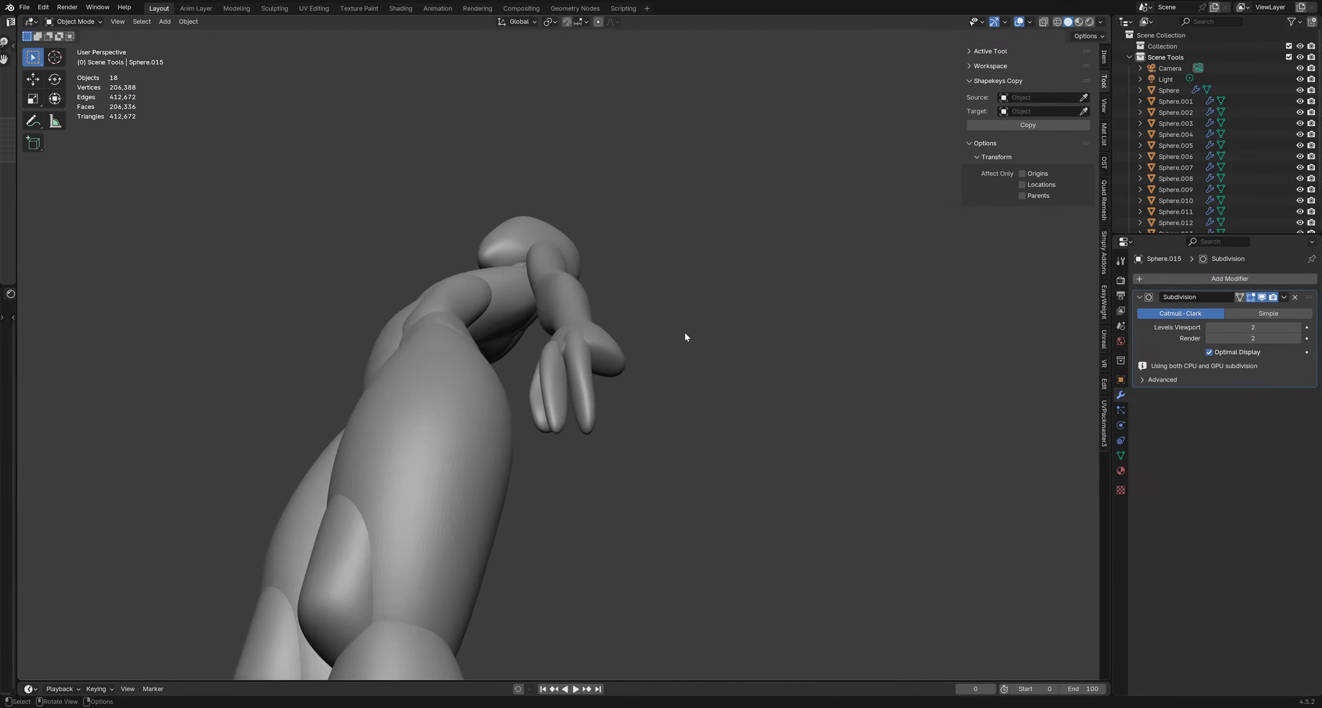
pyautogui.hotkey('ctrl', 's')
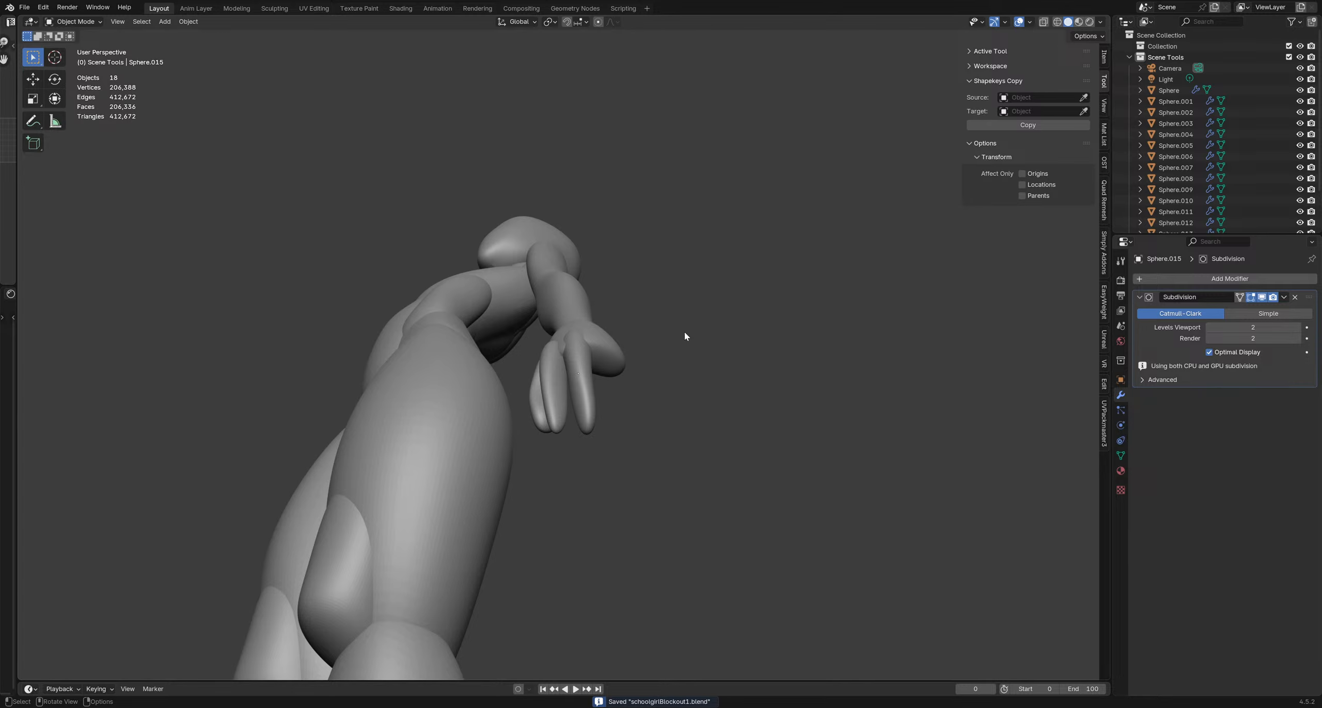
# Check how the fingers sit against the palm from the outer side of the hand and save the file again
pyautogui.click(592, 382)
pyautogui.moveTo(626, 389); pyautogui.dragTo(544, 307, button='middle')
pyautogui.click(647, 355)
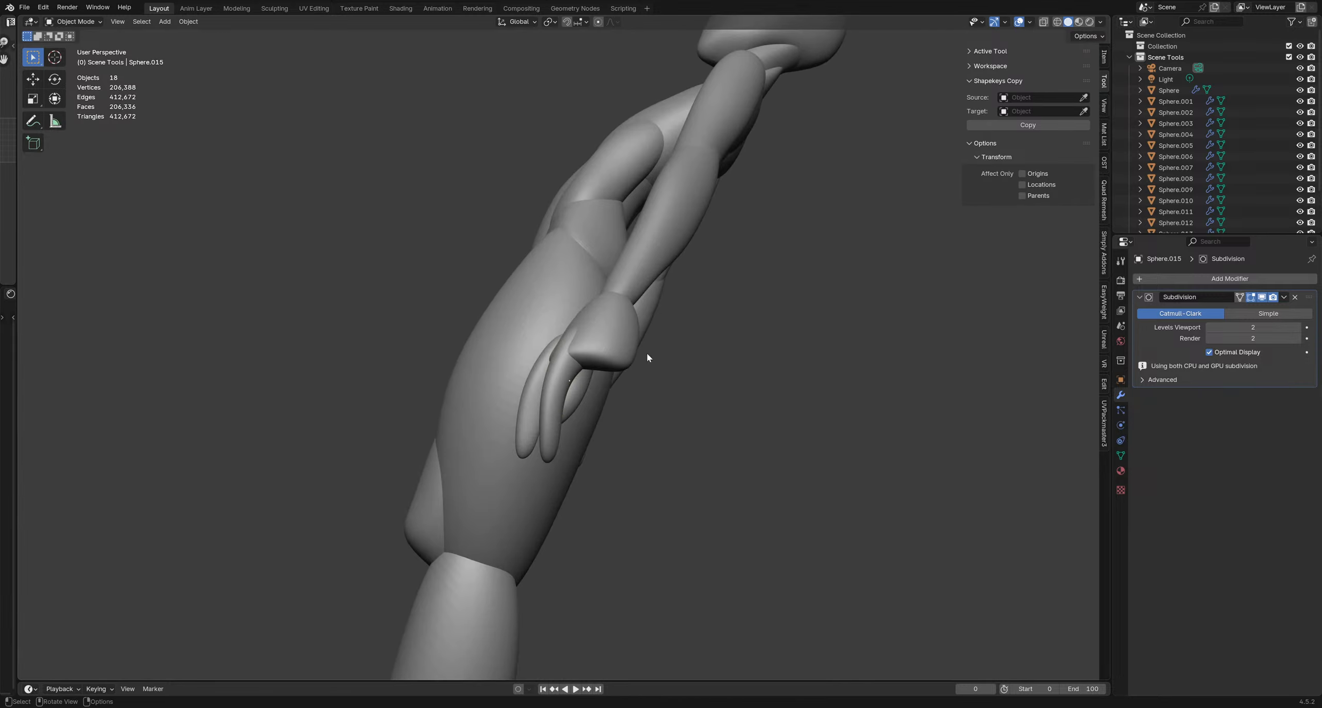
pyautogui.moveTo(647, 355); pyautogui.dragTo(496, 271, button='middle')
pyautogui.hotkey('ctrl', 's')
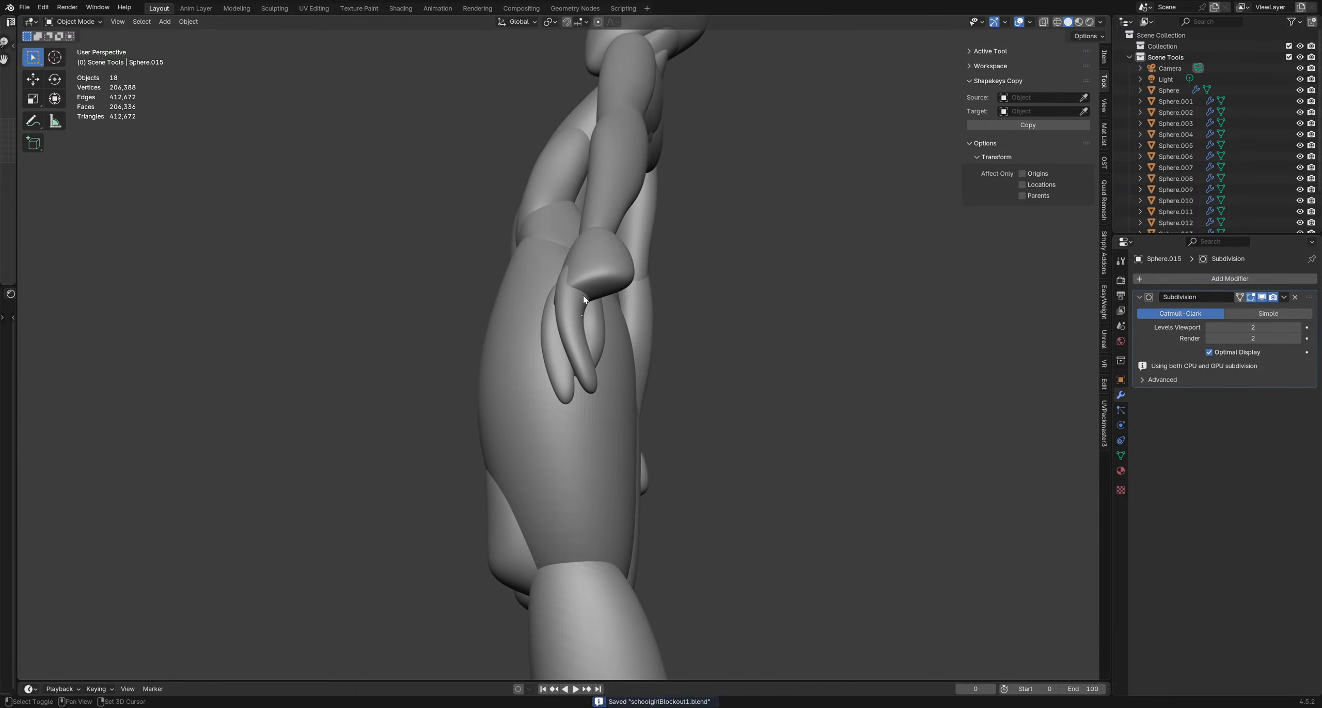
# Add a UV sphere for another finger, place it beside the hand, scale it down and give it level 2 subdivision
pyautogui.hotkey('shift', 'a')
pyautogui.click(608, 318)
pyautogui.moveTo(608, 318); pyautogui.dragTo(552, 282, button='middle')
pyautogui.press('g')
pyautogui.click(747, 463)
pyautogui.moveTo(746, 463); pyautogui.dragTo(695, 291, button='middle')
pyautogui.press('s')
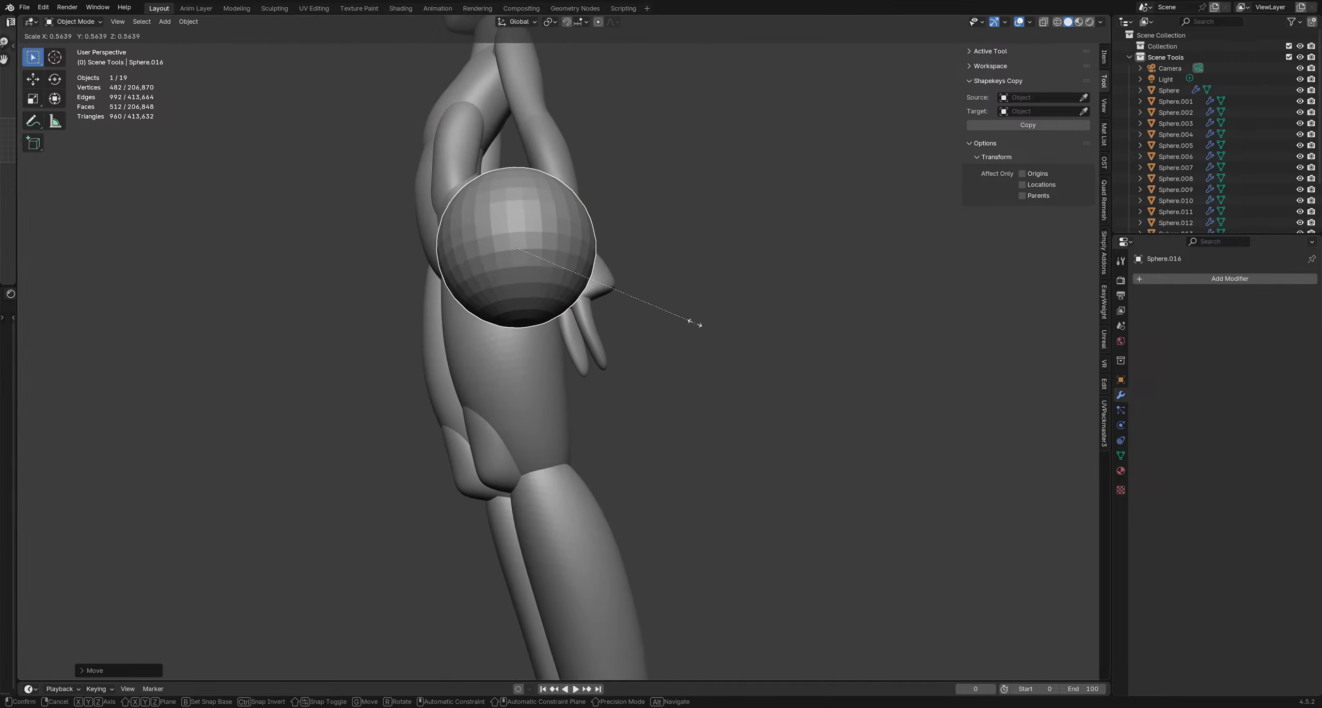
pyautogui.click(629, 297)
pyautogui.hotkey('ctrl', '2')
pyautogui.moveTo(687, 339); pyautogui.dragTo(625, 328, button='middle')
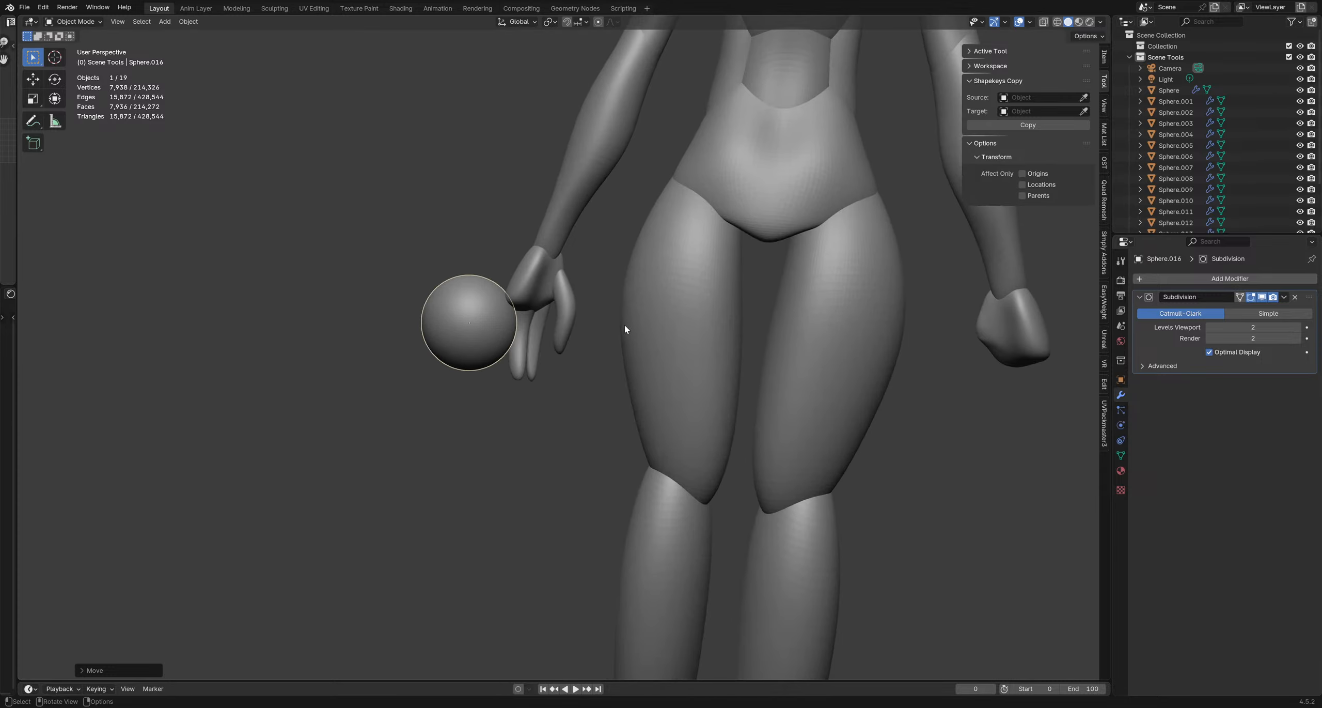
# Stretch the new sphere along Z into an elongated ellipsoid and scale it down towards finger size
pyautogui.press('s')
pyautogui.press('z')
pyautogui.click(663, 191)
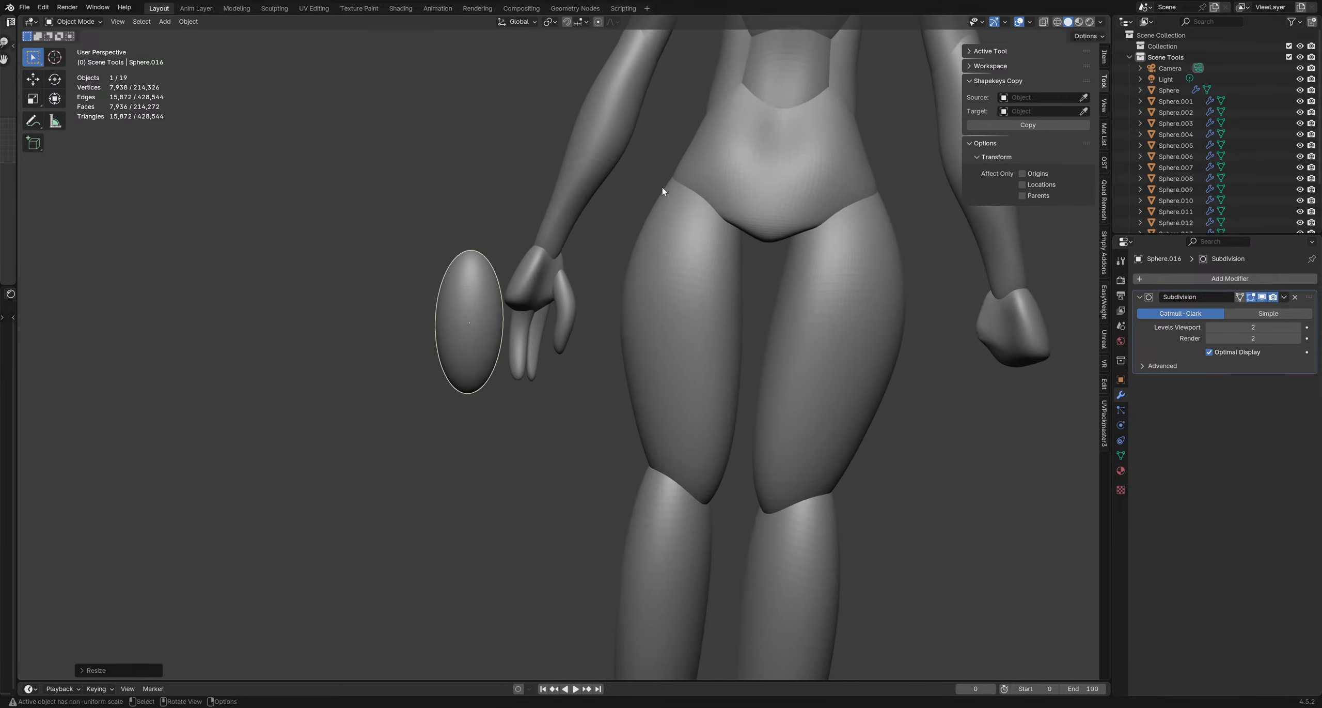
pyautogui.press('s')
pyautogui.click(574, 241)
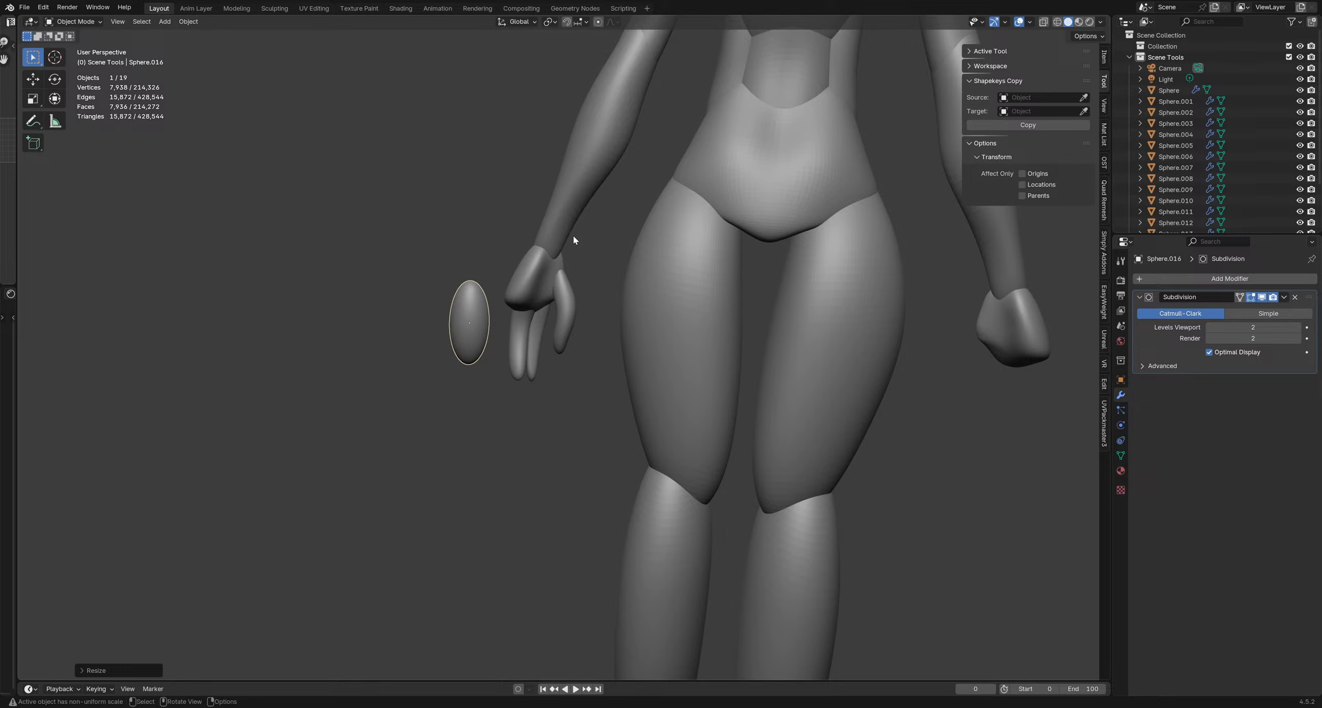
# Move, rotate and resize the ellipsoid so it sits under the palm beside the two existing fingers
pyautogui.moveTo(563, 242); pyautogui.dragTo(620, 290, button='middle')
pyautogui.press('g')
pyautogui.click(693, 317)
pyautogui.moveTo(694, 316); pyautogui.dragTo(603, 329, button='middle')
pyautogui.press('r')
pyautogui.click(614, 270)
pyautogui.press('g')
pyautogui.click(634, 300)
pyautogui.press('s')
pyautogui.click(649, 368)
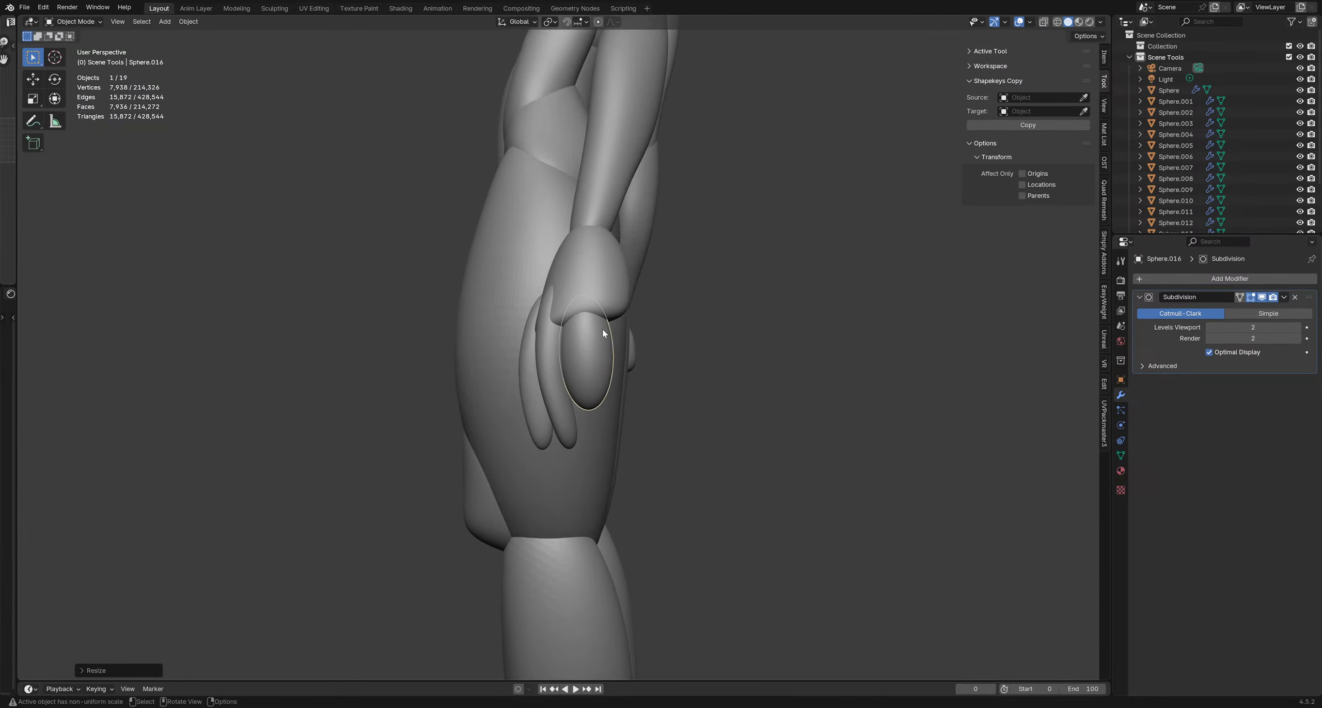
# Apply the new finger piece's scale, set its origin, and enter Sculpt Mode on it
pyautogui.hotkey('ctrl', 'Tab')
pyautogui.hotkey('ctrl', 'Tab')
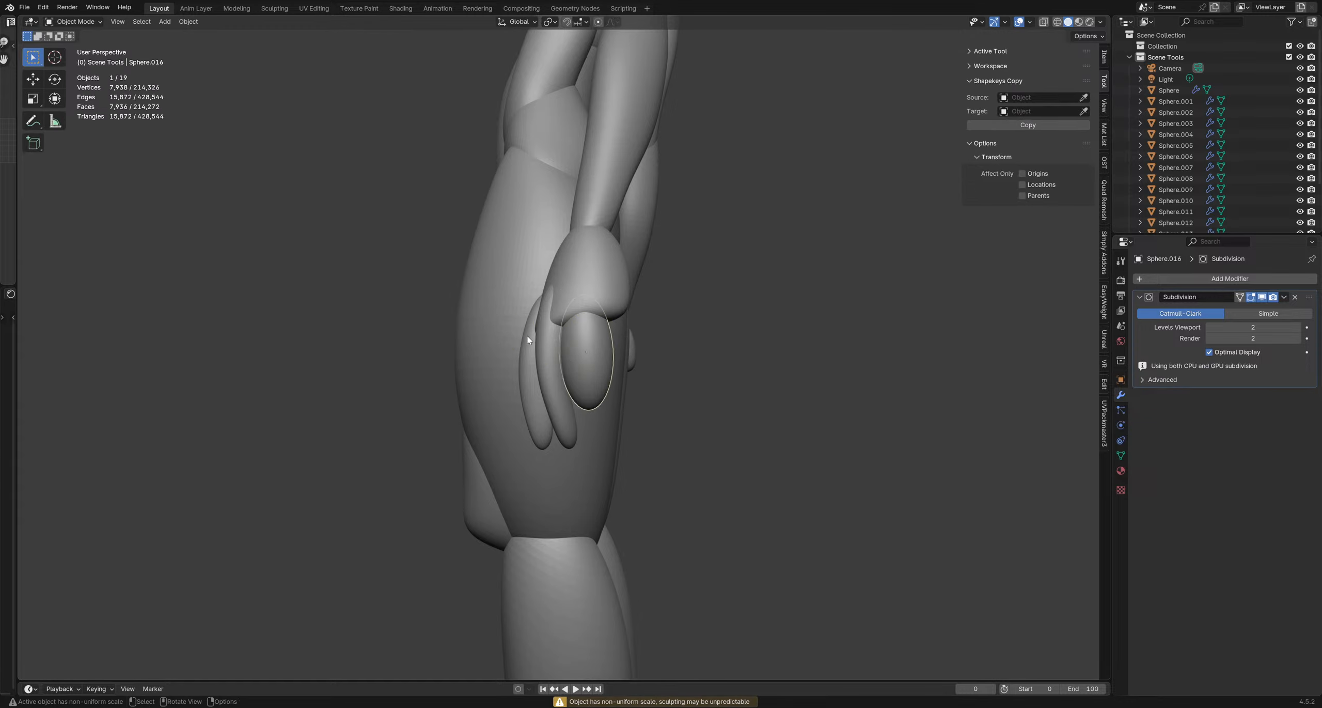
pyautogui.press('q')
pyautogui.click(551, 388)
pyautogui.press('q')
pyautogui.click(541, 320)
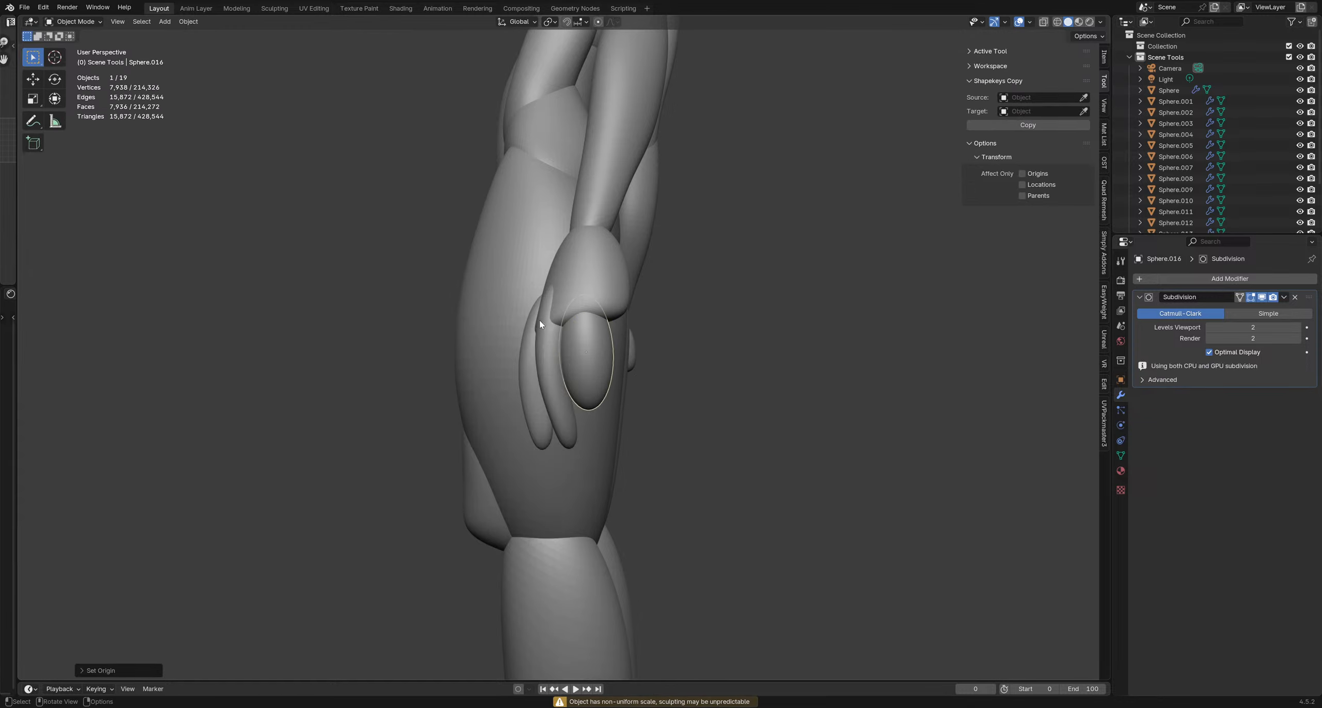
pyautogui.hotkey('ctrl', 'Tab')
pyautogui.click(601, 364)
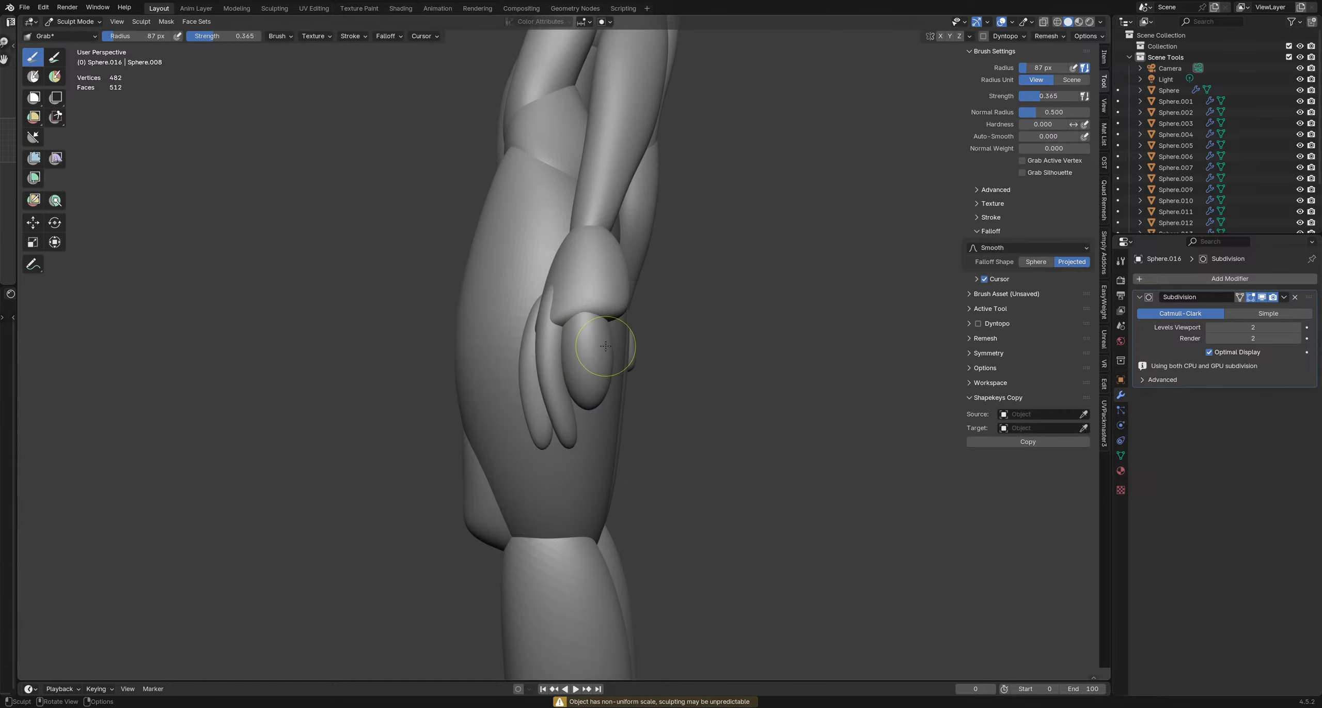
# Slim and lengthen the new finger from the outer side with Grab brush radii of about 201 and 196 px
pyautogui.press('f')
pyautogui.click(648, 350)
pyautogui.moveTo(652, 358); pyautogui.dragTo(631, 356)
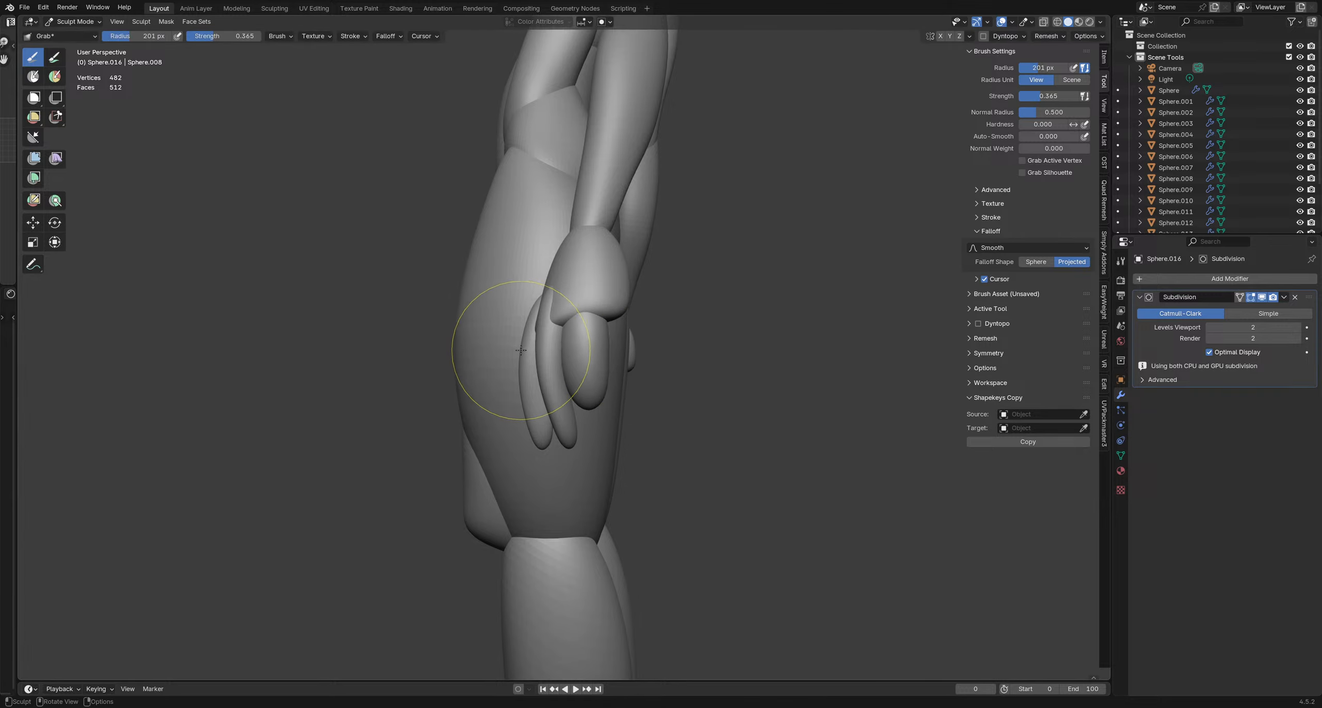
pyautogui.press('f')
pyautogui.click(514, 360)
pyautogui.moveTo(511, 365); pyautogui.dragTo(537, 365)
pyautogui.moveTo(590, 416); pyautogui.dragTo(591, 421)
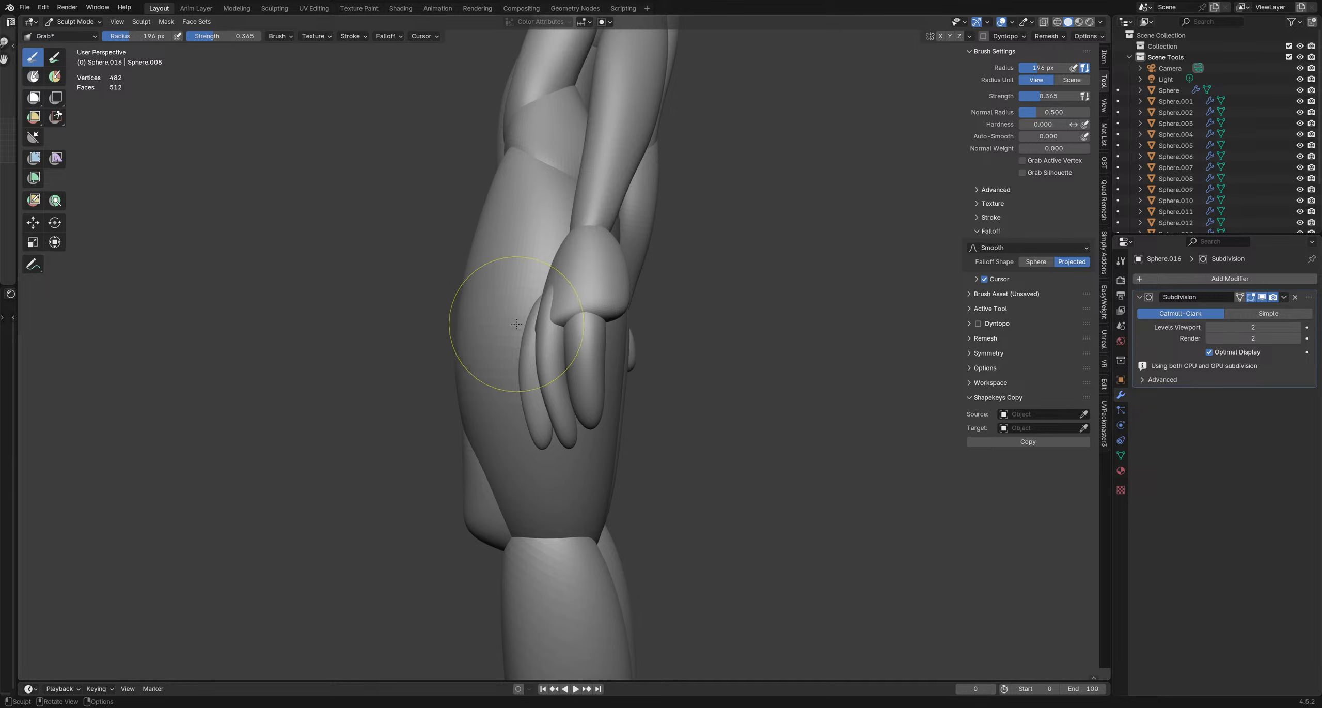
pyautogui.moveTo(537, 362); pyautogui.dragTo(554, 364)
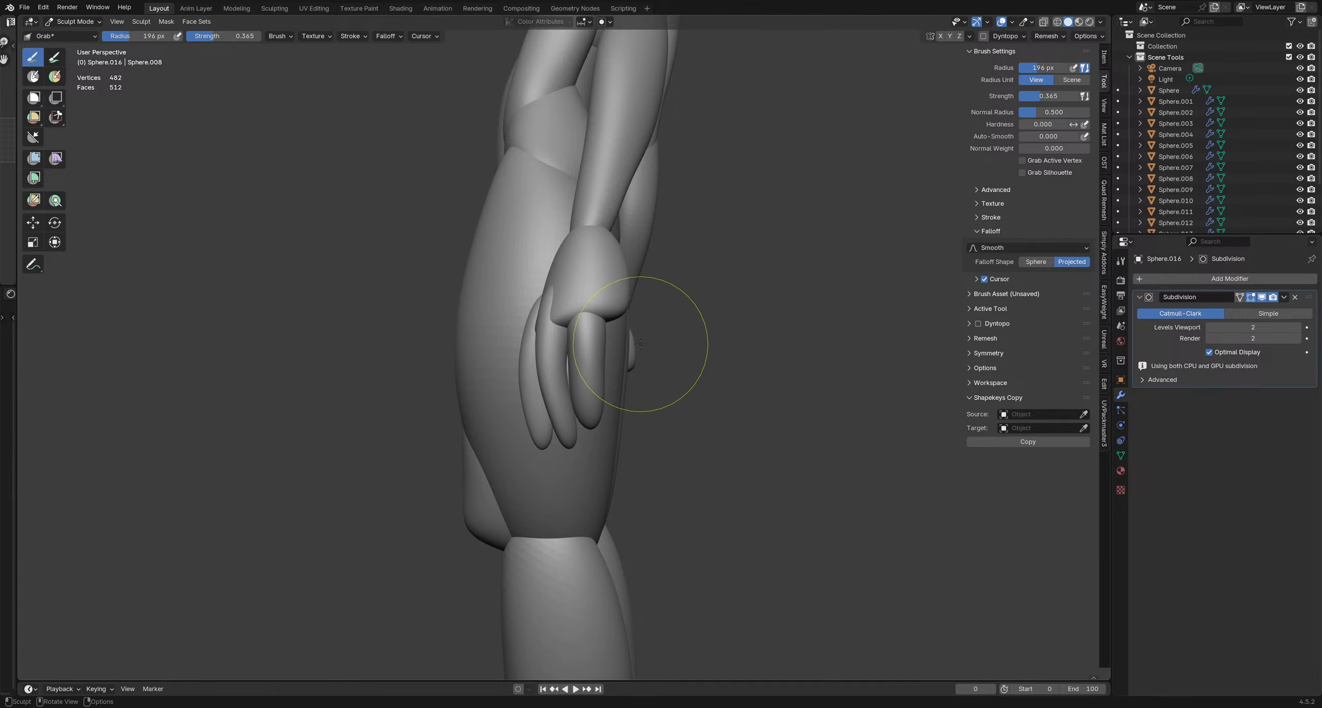
pyautogui.moveTo(640, 343); pyautogui.dragTo(620, 333)
# Narrow and curve the new finger in front view with Grab brush radii of about 157 and 150 px
pyautogui.moveTo(605, 357); pyautogui.dragTo(527, 363, button='middle')
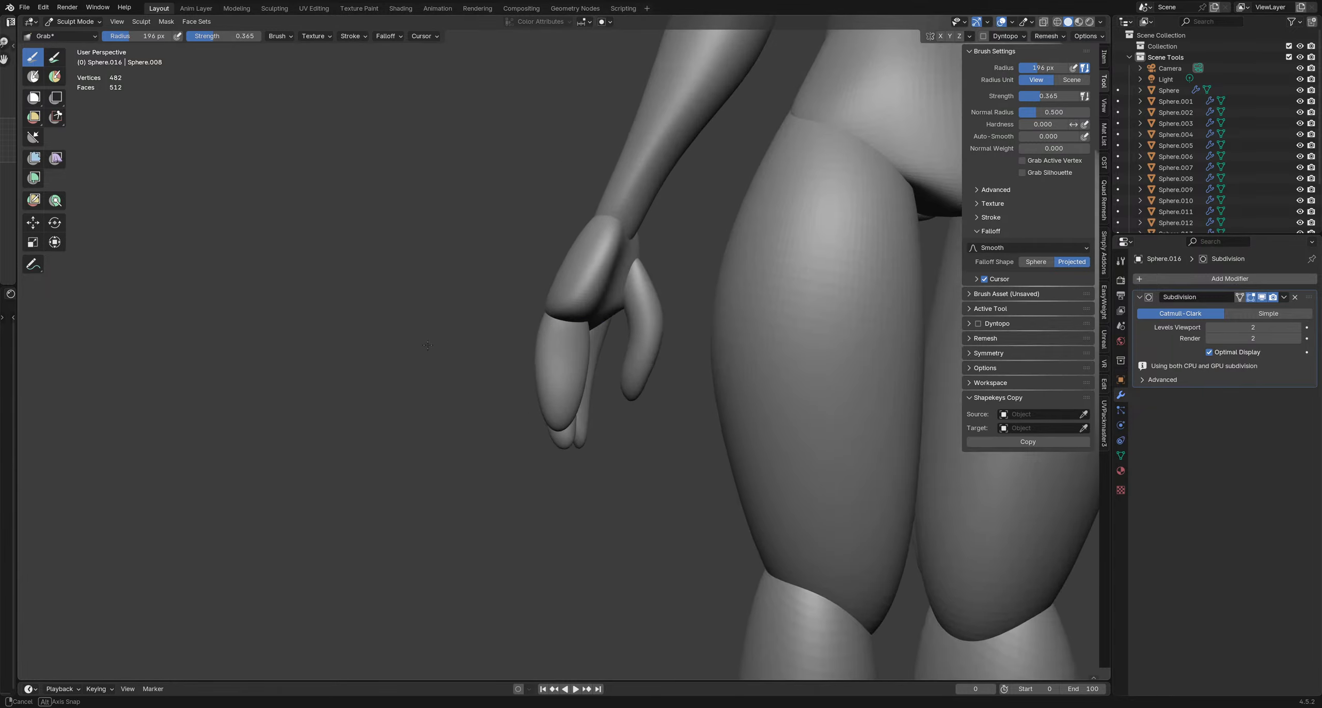
pyautogui.moveTo(619, 370); pyautogui.dragTo(606, 370, button='middle')
pyautogui.press('f')
pyautogui.click(606, 371)
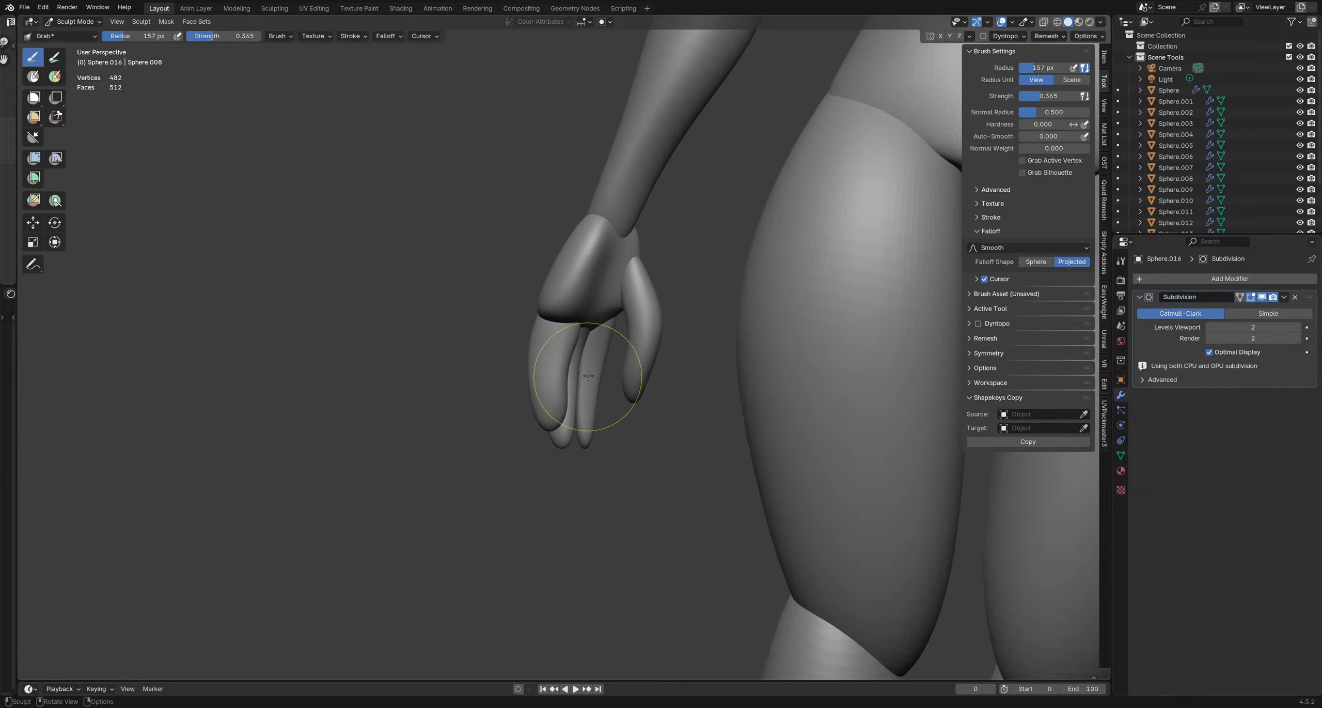
pyautogui.moveTo(575, 341); pyautogui.dragTo(593, 362, button='middle')
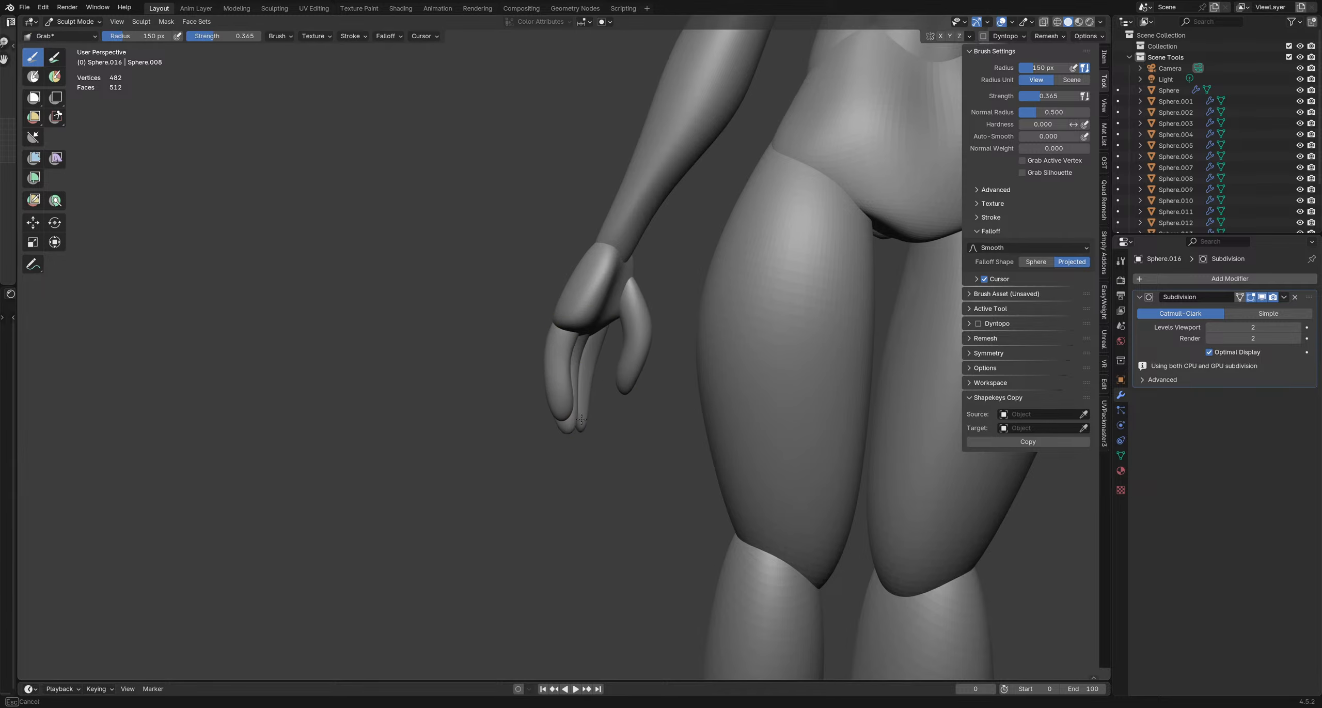
# Fit the new finger's base to the palm from below with Grab brush radii of about 112 and 101 px
pyautogui.moveTo(559, 433)
pyautogui.mouseDown(button='middle')
pyautogui.moveTo(532, 382)
pyautogui.moveTo(565, 315)
pyautogui.mouseUp(button='middle')
pyautogui.press('f')
pyautogui.click(565, 315)
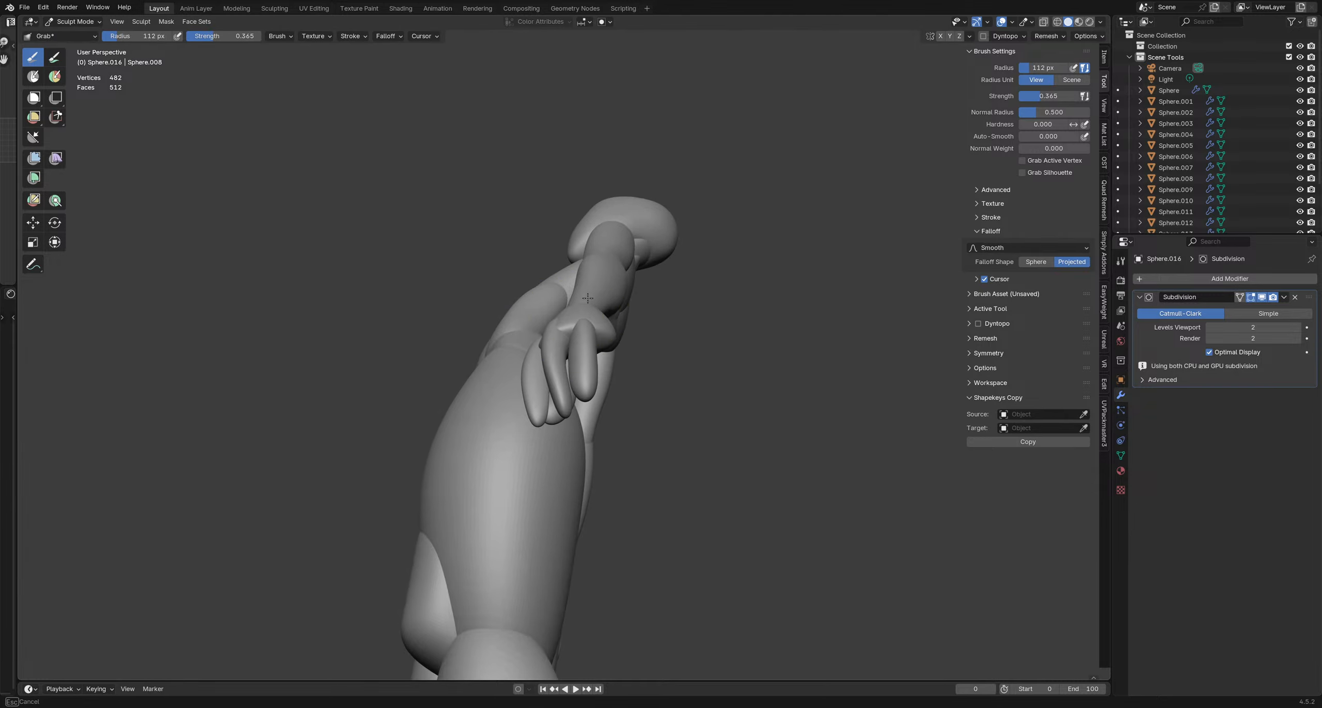
pyautogui.moveTo(552, 338); pyautogui.dragTo(580, 372, button='middle')
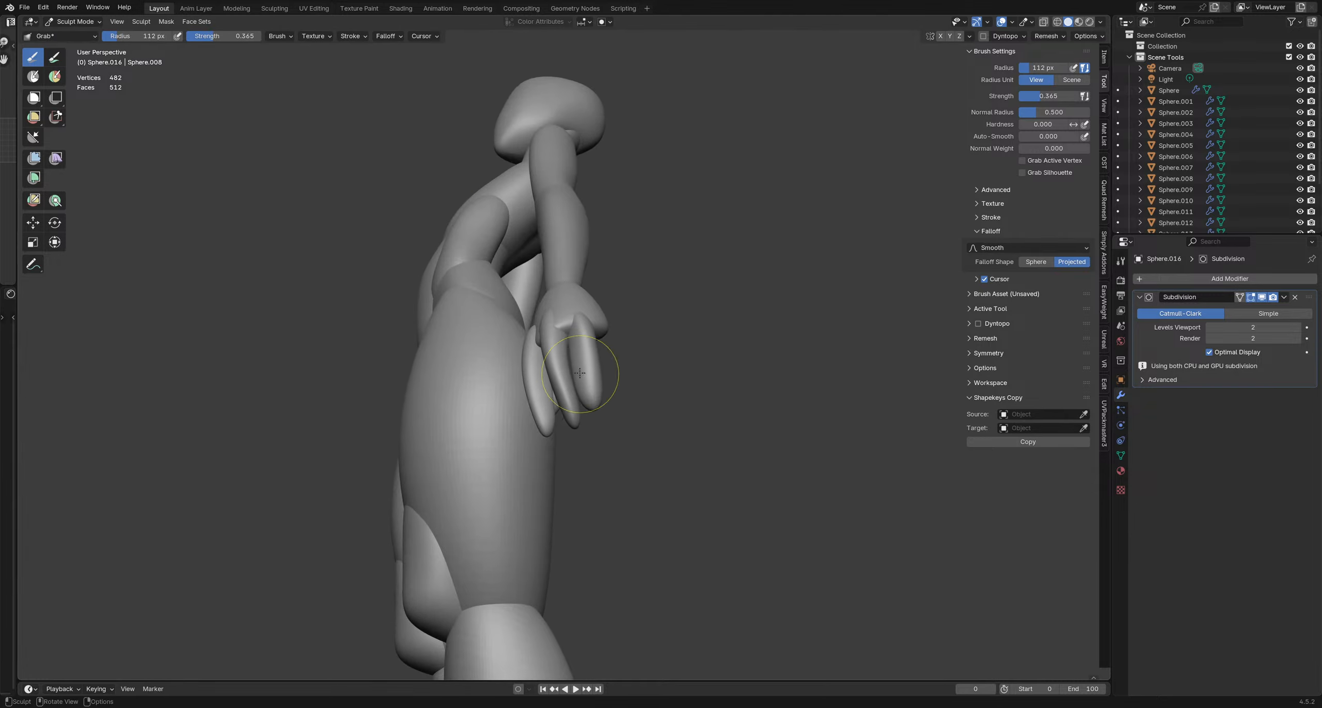
pyautogui.moveTo(592, 293); pyautogui.dragTo(481, 331, button='middle')
pyautogui.press('f')
pyautogui.click(577, 289)
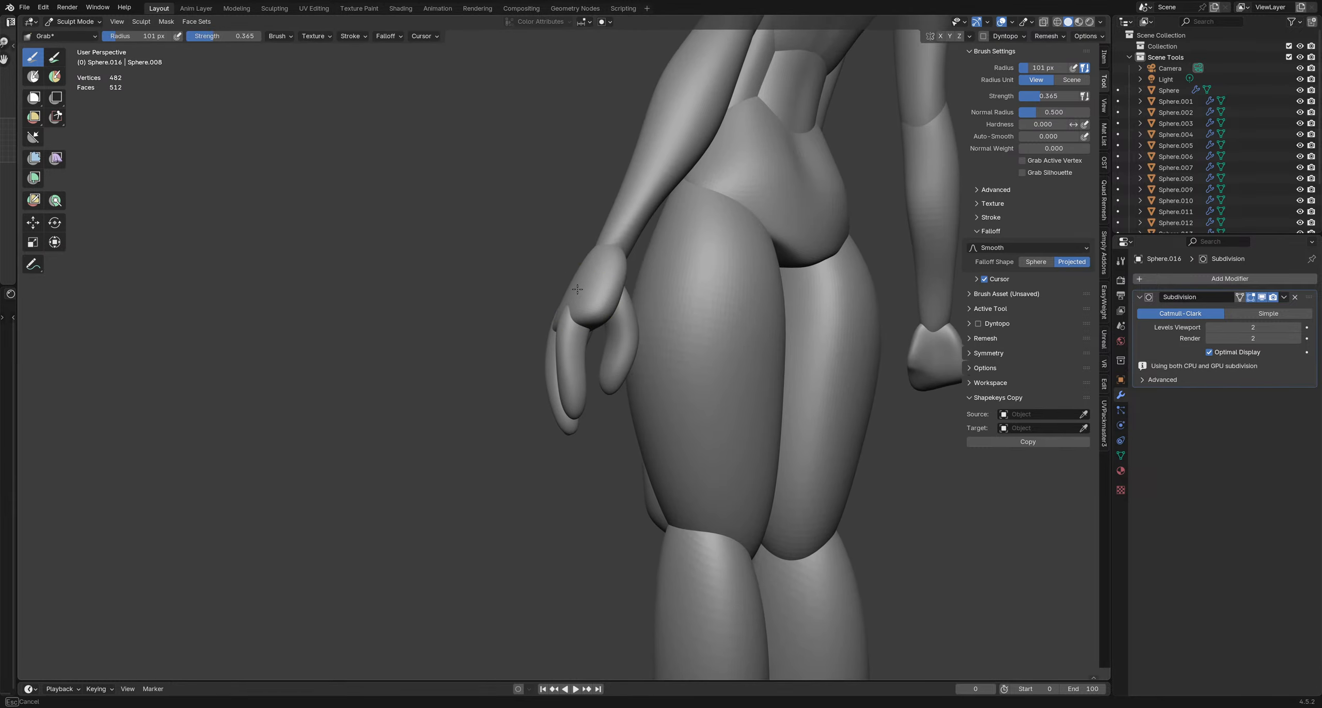
# Thin the new finger's profile in front view with Grab brush radii of about 134 and 114 px
pyautogui.moveTo(589, 334); pyautogui.dragTo(558, 369, button='middle')
pyautogui.press('f')
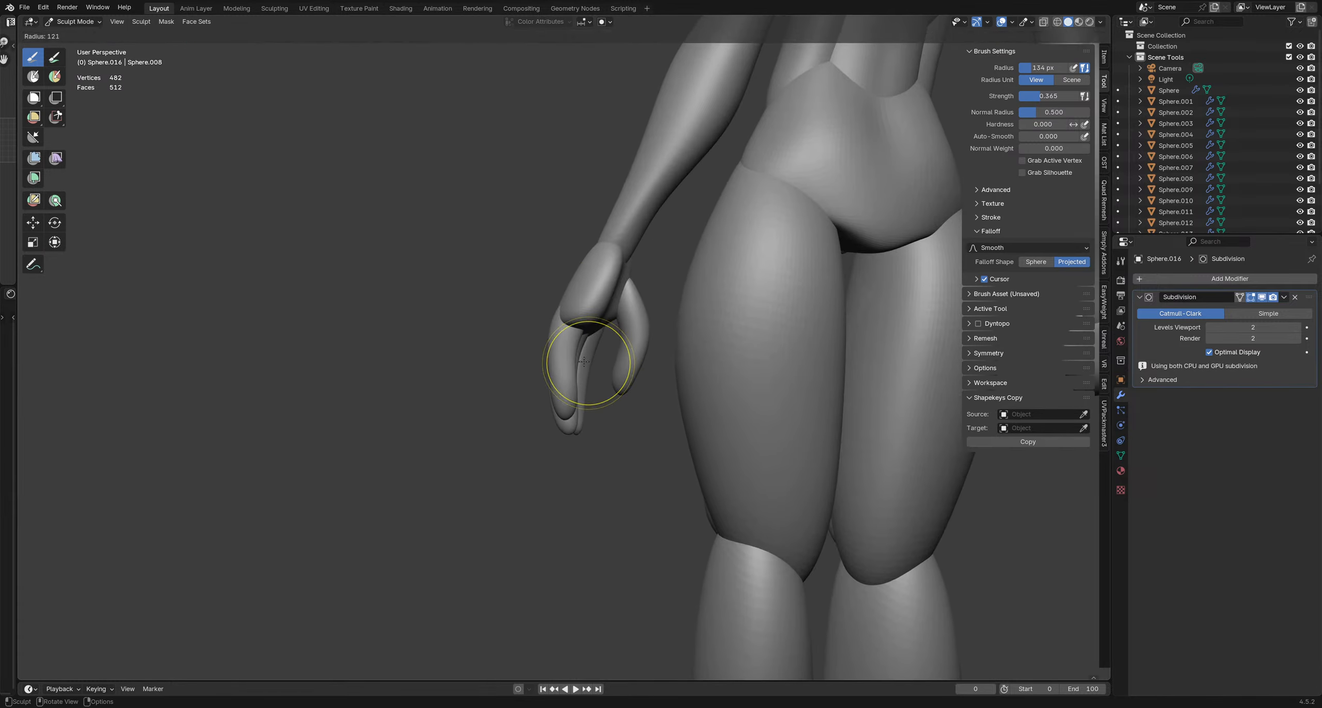
pyautogui.click(557, 369)
pyautogui.press('f')
pyautogui.click(581, 368)
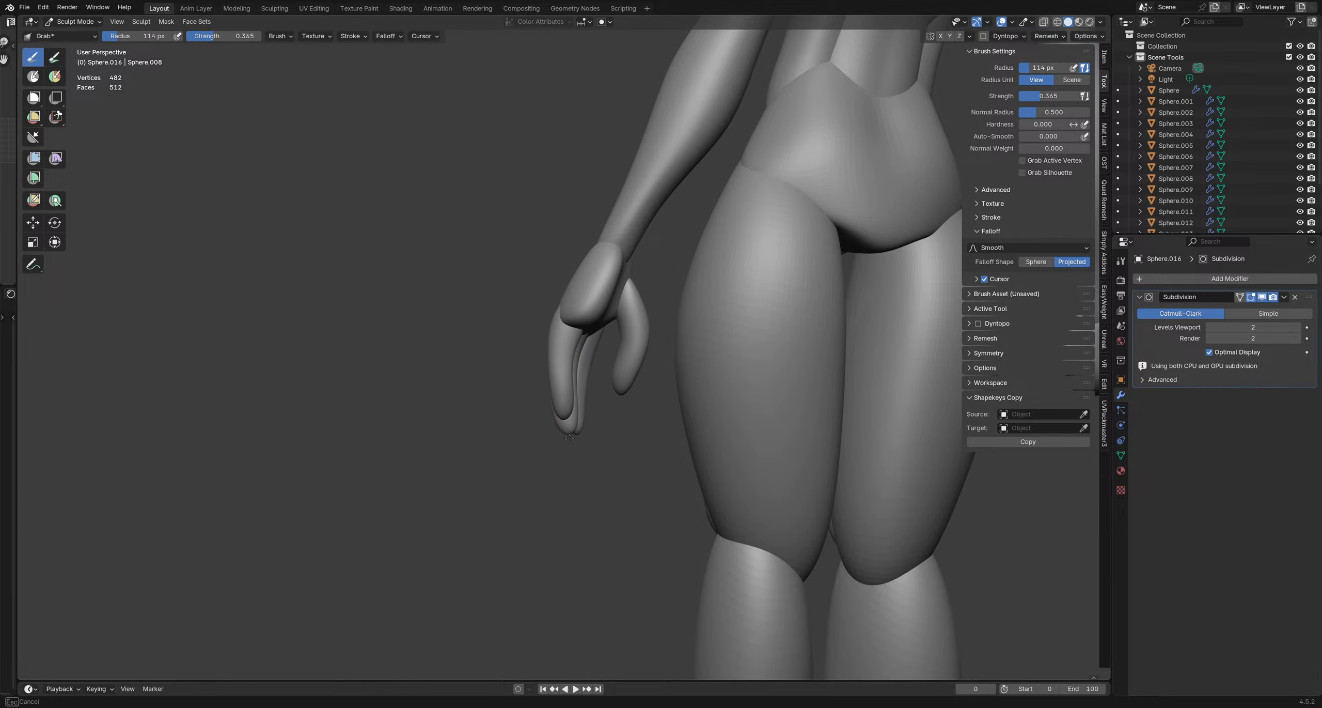
# Taper the new finger and its knuckle from the outer side with a Grab brush of about 128 px
pyautogui.moveTo(532, 413)
pyautogui.mouseDown(button='middle')
pyautogui.moveTo(605, 383)
pyautogui.moveTo(505, 382)
pyautogui.moveTo(614, 392)
pyautogui.moveTo(602, 386)
pyautogui.mouseUp(button='middle')
pyautogui.press('f')
pyautogui.press('f')
pyautogui.click(564, 386)
pyautogui.press('f')
pyautogui.click(579, 390)
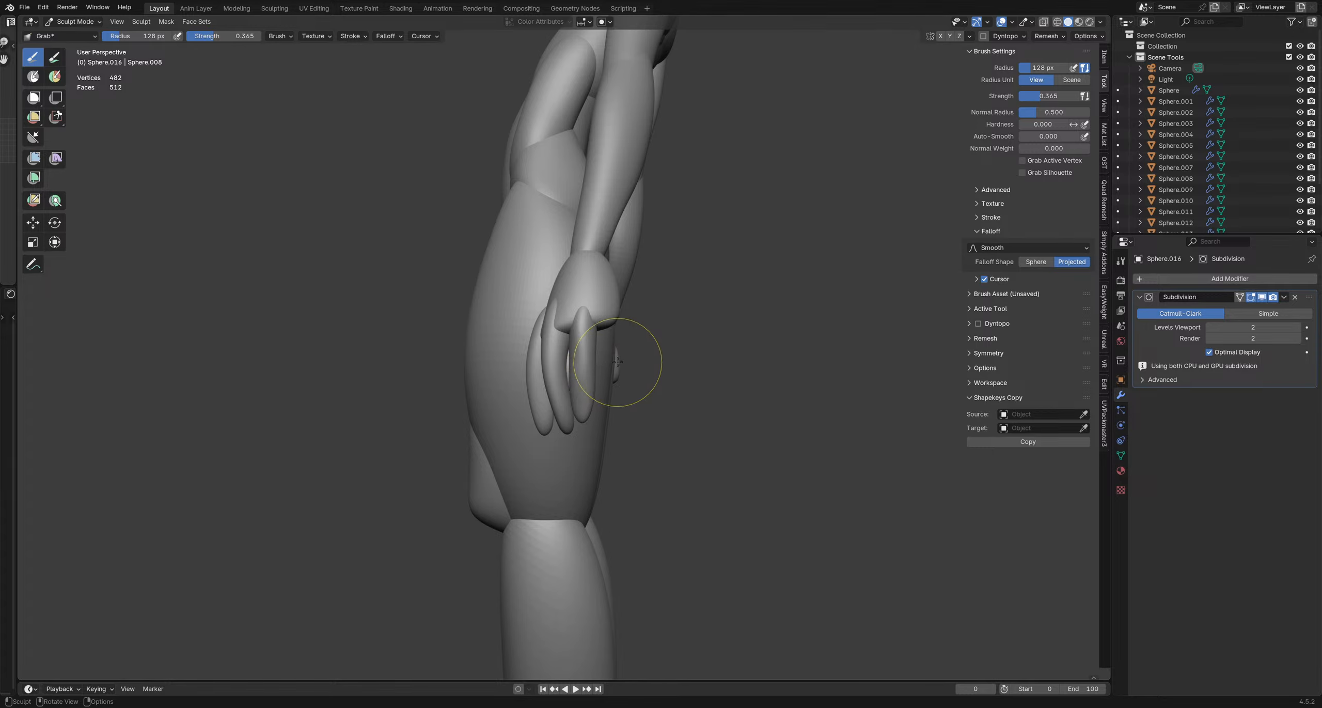
# Adjust the new finger's length and spacing from its neighbour with Grab brush radii of about 125 and 133 px
pyautogui.moveTo(618, 378)
pyautogui.mouseDown(button='middle')
pyautogui.moveTo(561, 321)
pyautogui.moveTo(590, 283)
pyautogui.mouseUp(button='middle')
pyautogui.press('f')
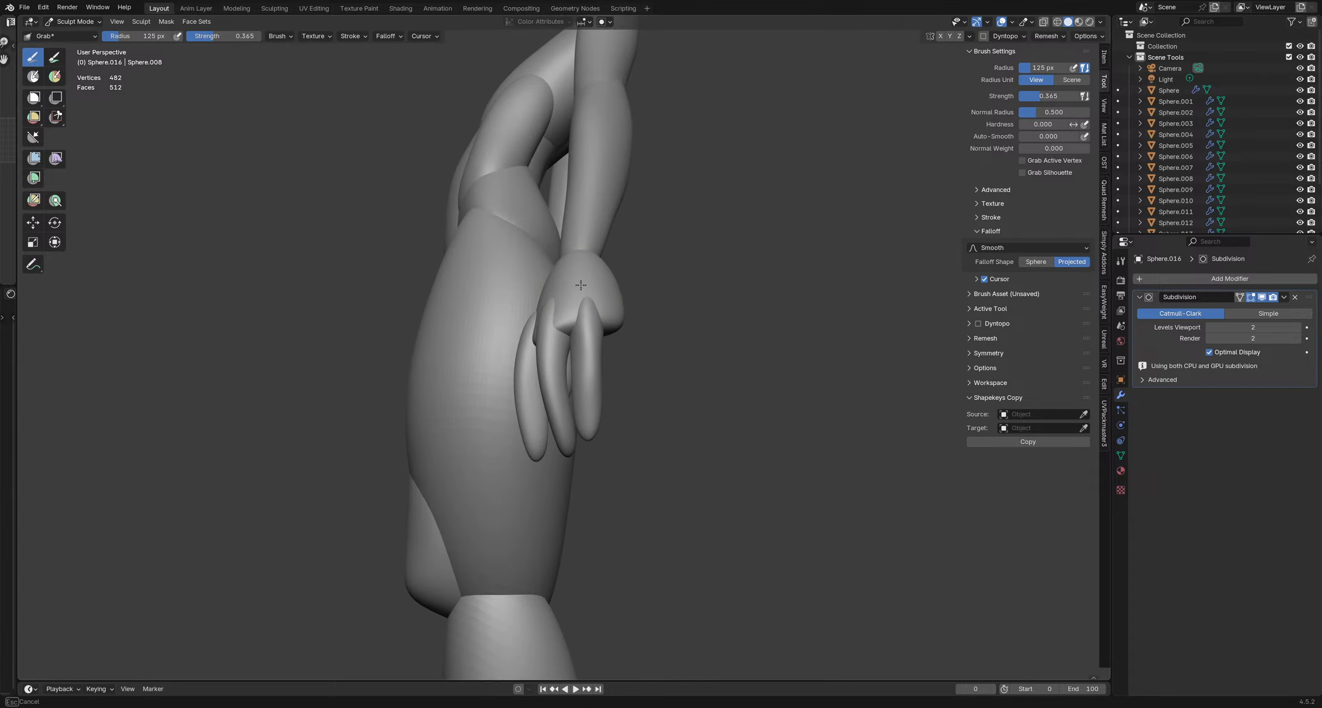
pyautogui.moveTo(611, 299); pyautogui.dragTo(568, 344, button='middle')
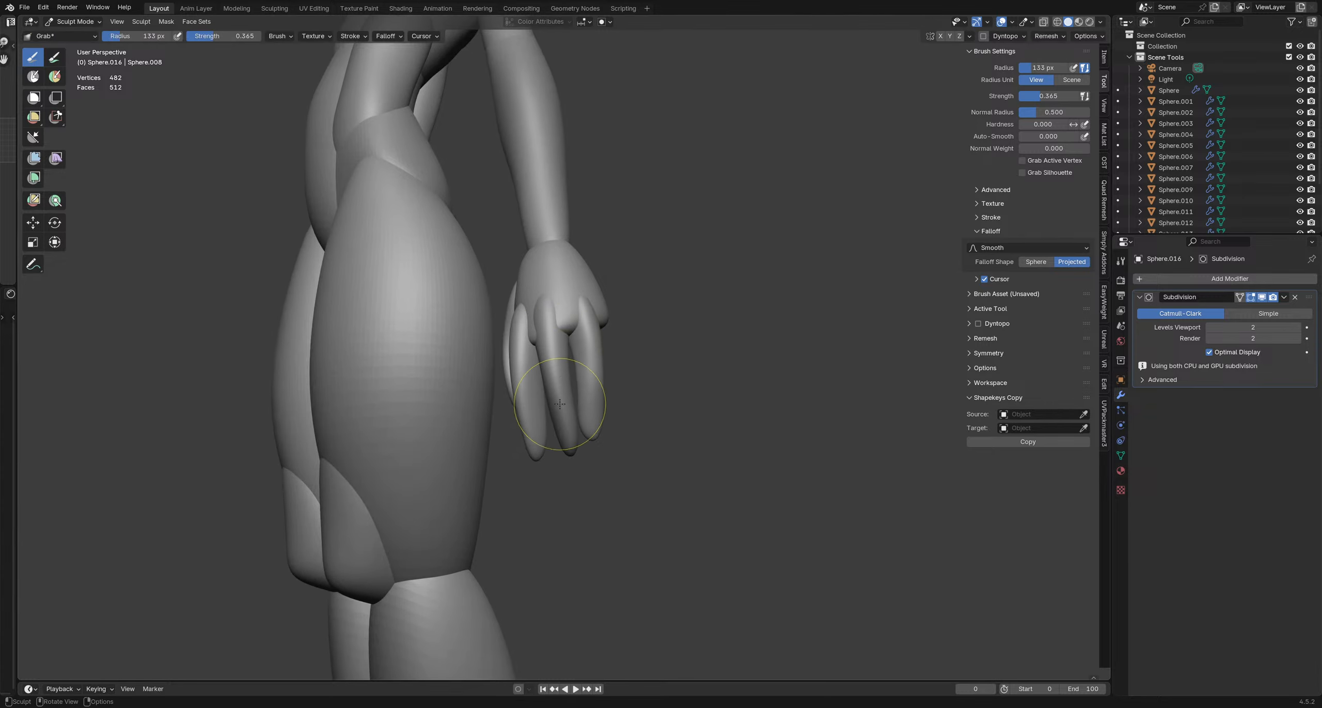
# Refine the new finger's overall bend and width with Grab brush radii of about 228 and 105 px
pyautogui.moveTo(557, 418)
pyautogui.mouseDown(button='middle')
pyautogui.moveTo(581, 450)
pyautogui.moveTo(561, 428)
pyautogui.moveTo(543, 442)
pyautogui.moveTo(515, 424)
pyautogui.moveTo(595, 369)
pyautogui.mouseUp(button='middle')
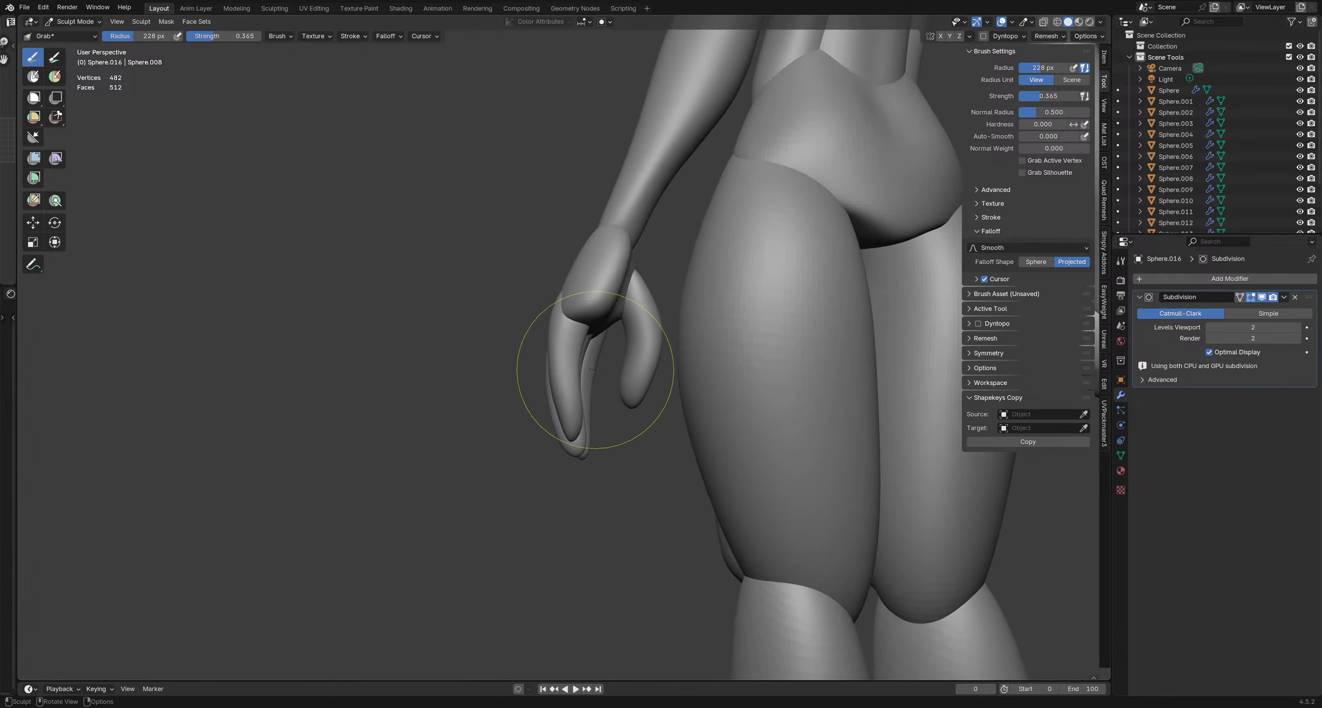
pyautogui.press('f')
pyautogui.click(557, 389)
pyautogui.moveTo(575, 377)
pyautogui.mouseDown(button='middle')
pyautogui.moveTo(479, 295)
pyautogui.moveTo(555, 287)
pyautogui.moveTo(598, 392)
pyautogui.moveTo(602, 323)
pyautogui.moveTo(591, 367)
pyautogui.mouseUp(button='middle')
pyautogui.press('f')
pyautogui.click(591, 315)
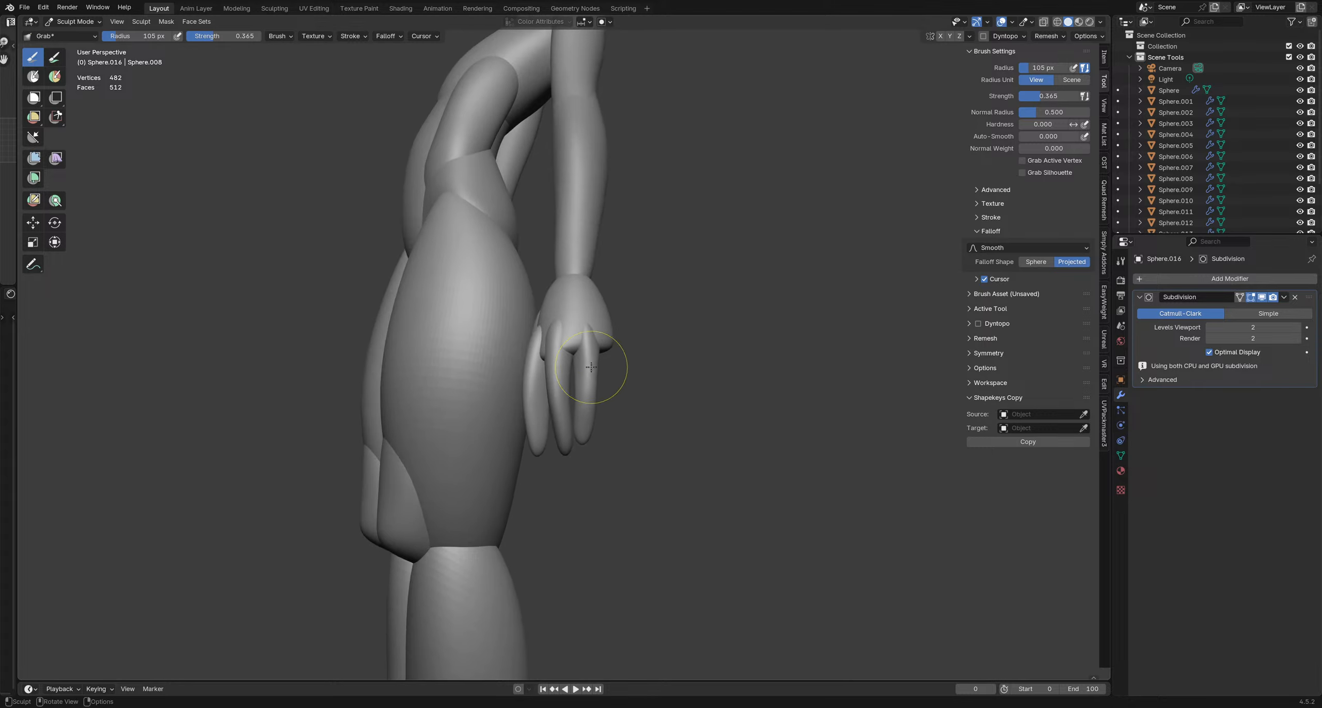
# Switch sculpting to the neighbouring middle finger and pull its base down from the wrist with a Grab brush of about 104 px
pyautogui.moveTo(572, 420); pyautogui.dragTo(552, 329, button='middle')
pyautogui.hotkey('alt', 'q')
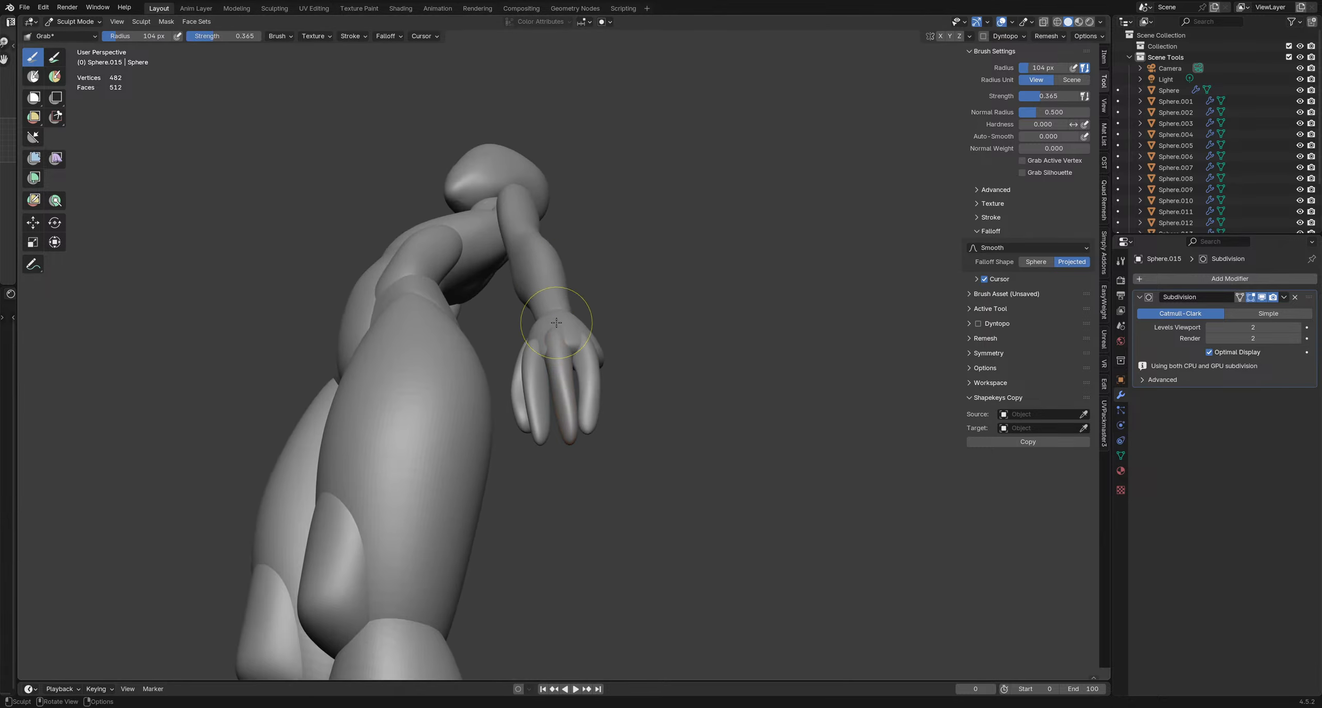
pyautogui.moveTo(557, 322); pyautogui.dragTo(568, 379)
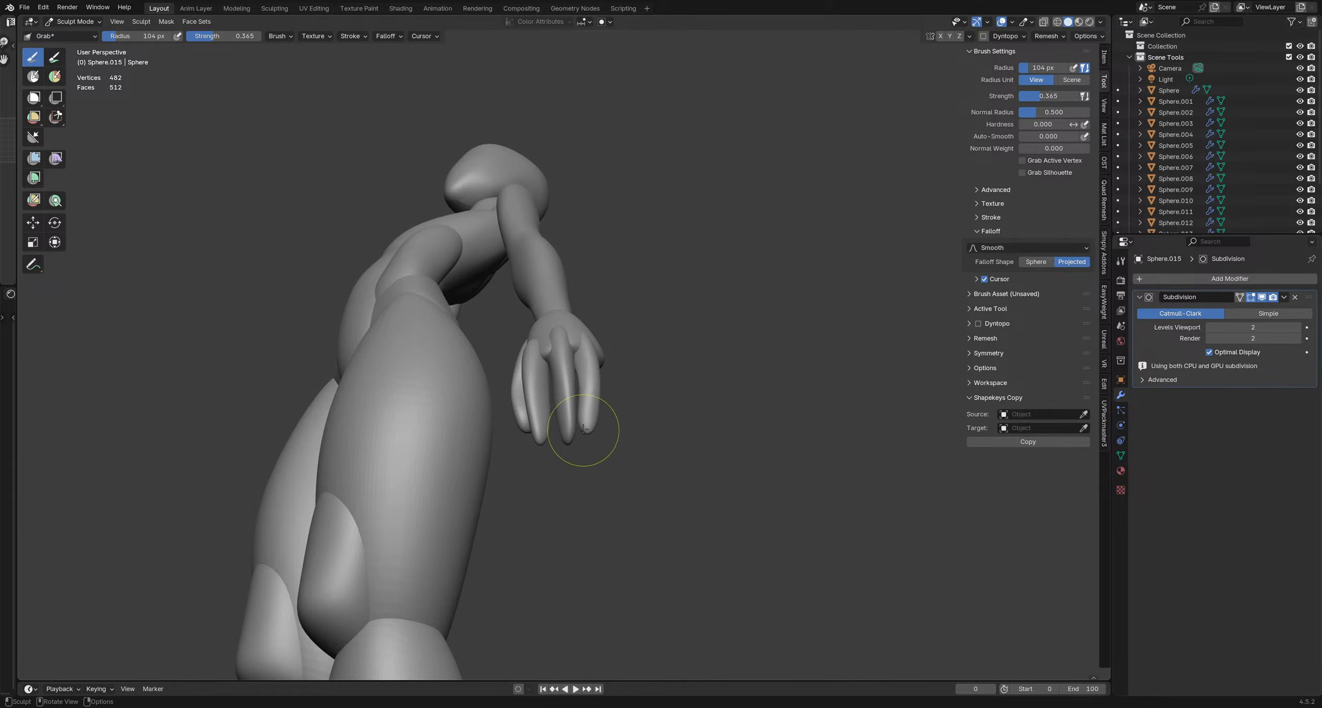
# Adjust the middle finger's curve and tip with the Grab brush enlarged to about 210 px
pyautogui.moveTo(593, 410)
pyautogui.mouseDown(button='middle')
pyautogui.moveTo(585, 442)
pyautogui.moveTo(539, 448)
pyautogui.moveTo(617, 410)
pyautogui.mouseUp(button='middle')
pyautogui.press('f')
pyautogui.click(625, 410)
pyautogui.moveTo(580, 439); pyautogui.dragTo(580, 439)
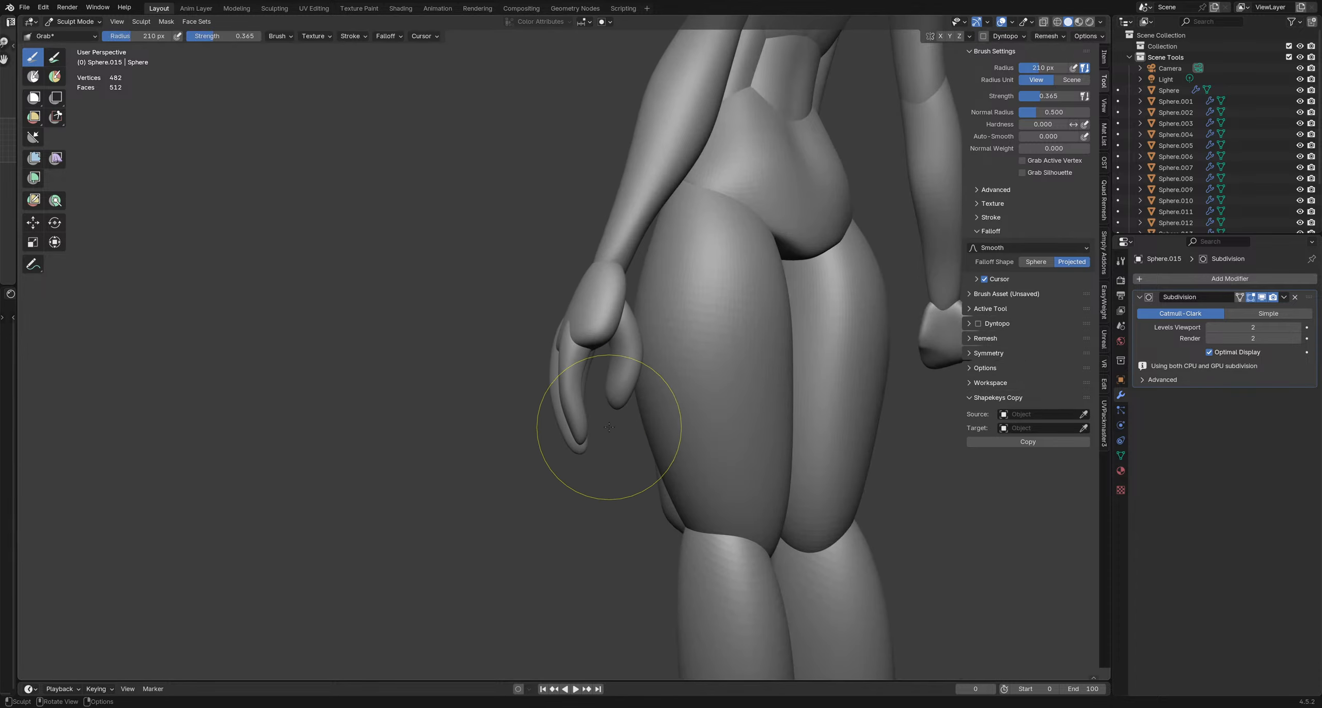
pyautogui.press('f')
pyautogui.click(605, 419)
# Review the hand against the whole figure, return to Object Mode, deselect everything and save the file
pyautogui.scroll(-3, 528, 391)
pyautogui.moveTo(529, 391)
pyautogui.mouseDown(button='middle')
pyautogui.moveTo(594, 348)
pyautogui.moveTo(570, 357)
pyautogui.moveTo(483, 335)
pyautogui.moveTo(518, 348)
pyautogui.mouseUp(button='middle')
pyautogui.scroll(-3, 593, 348)
pyautogui.scroll(-4, 570, 357)
pyautogui.scroll(3, 483, 335)
pyautogui.hotkey('ctrl', 'Tab')
pyautogui.click(445, 328)
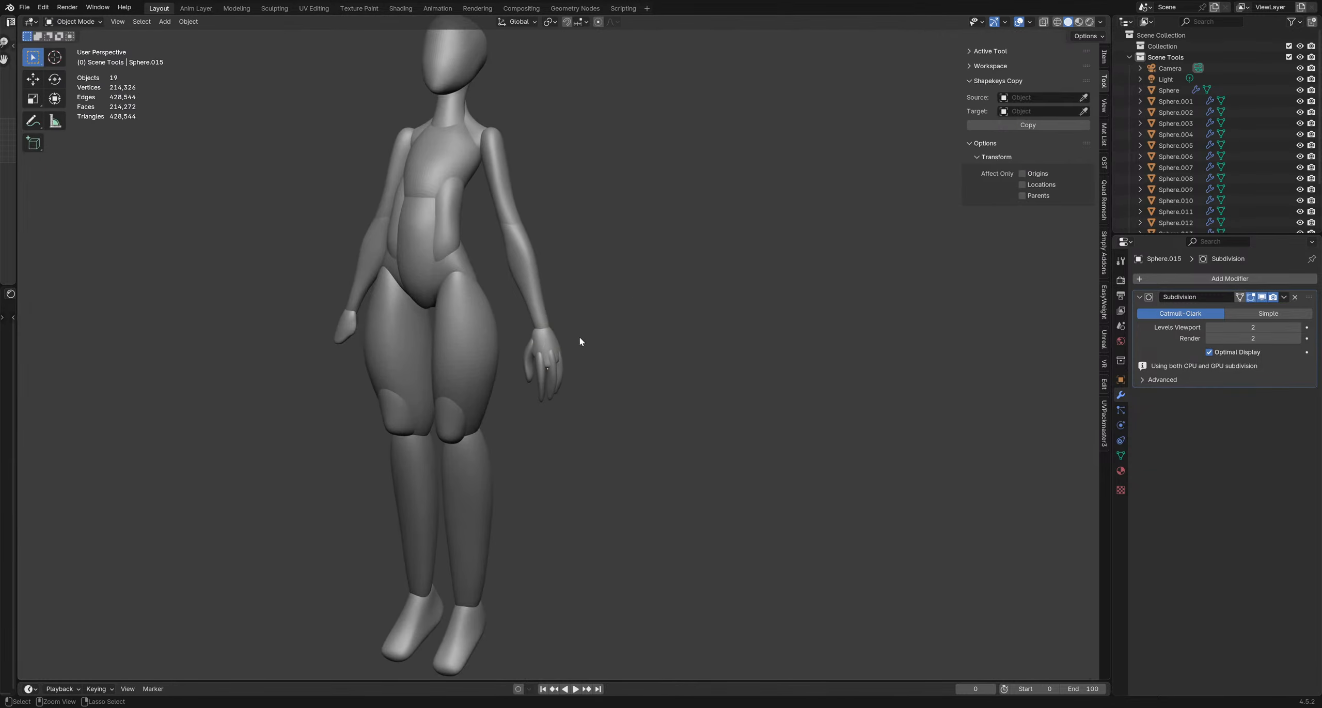
pyautogui.hotkey('ctrl', 's')
# Add a UV sphere with a level 2 Subdivision modifier, move it beside the hand and scale it to about 0.32
pyautogui.hotkey('shift', 'a')
pyautogui.moveTo(587, 354)
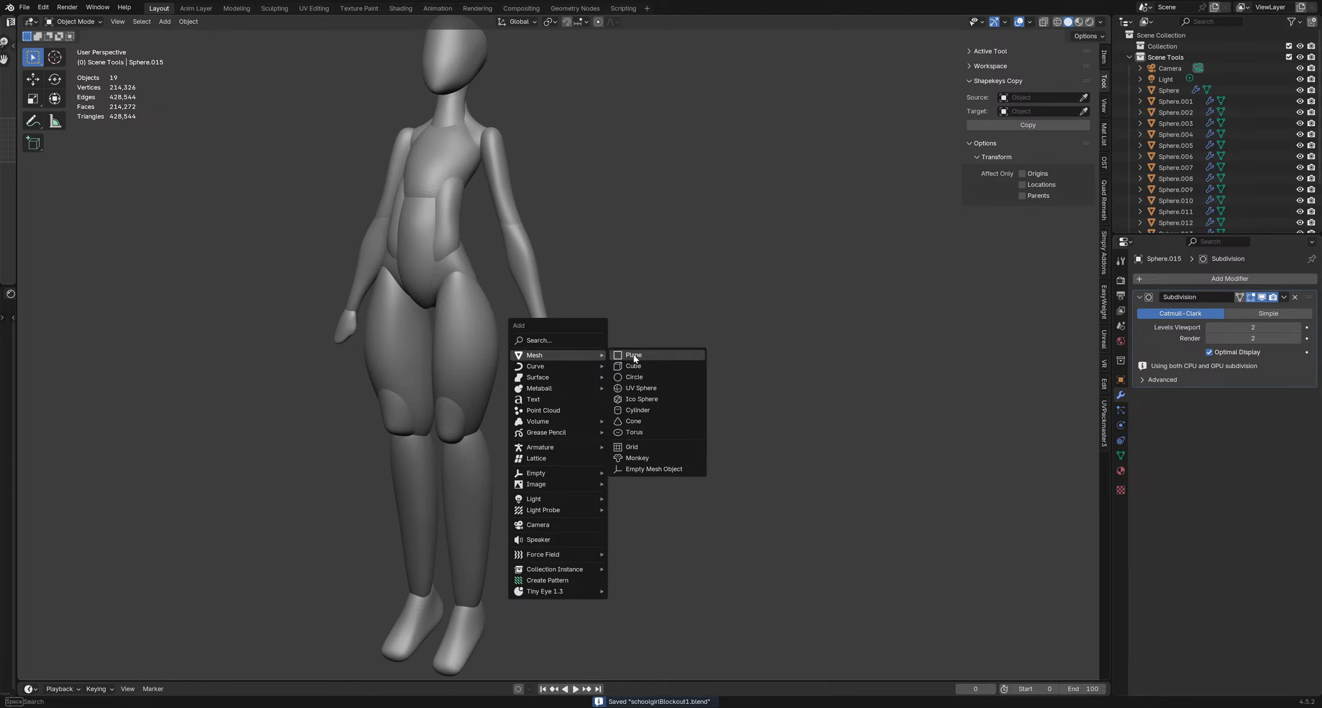
pyautogui.click(636, 388)
pyautogui.moveTo(543, 343); pyautogui.dragTo(571, 345, button='middle')
pyautogui.press('g')
pyautogui.click(691, 423)
pyautogui.hotkey('ctrl', '2')
pyautogui.moveTo(742, 358); pyautogui.dragTo(685, 319, button='middle')
pyautogui.press('g')
pyautogui.click(771, 372)
pyautogui.press('s')
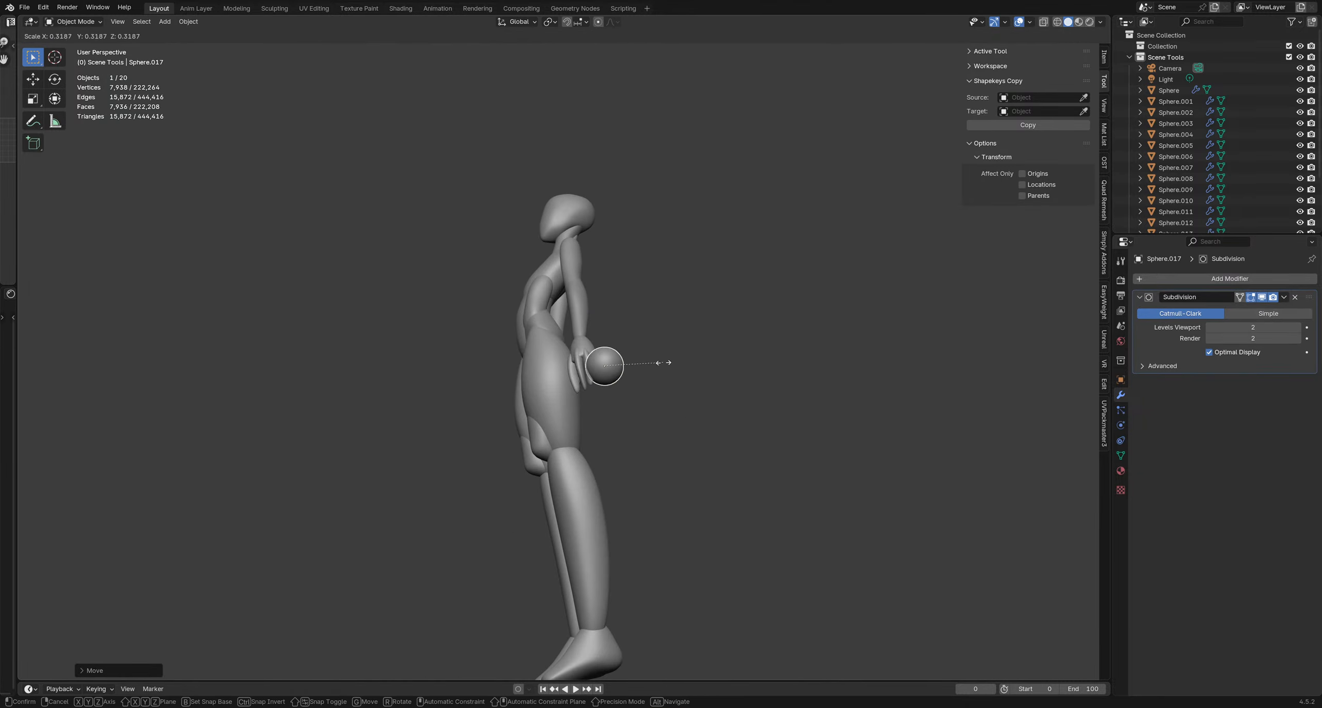
pyautogui.click(667, 362)
# Bring the new sphere in front of the hand and shrink it further
pyautogui.moveTo(664, 363); pyautogui.dragTo(618, 291, button='middle')
pyautogui.scroll(3, 589, 370)
pyautogui.press('g')
pyautogui.click(630, 296)
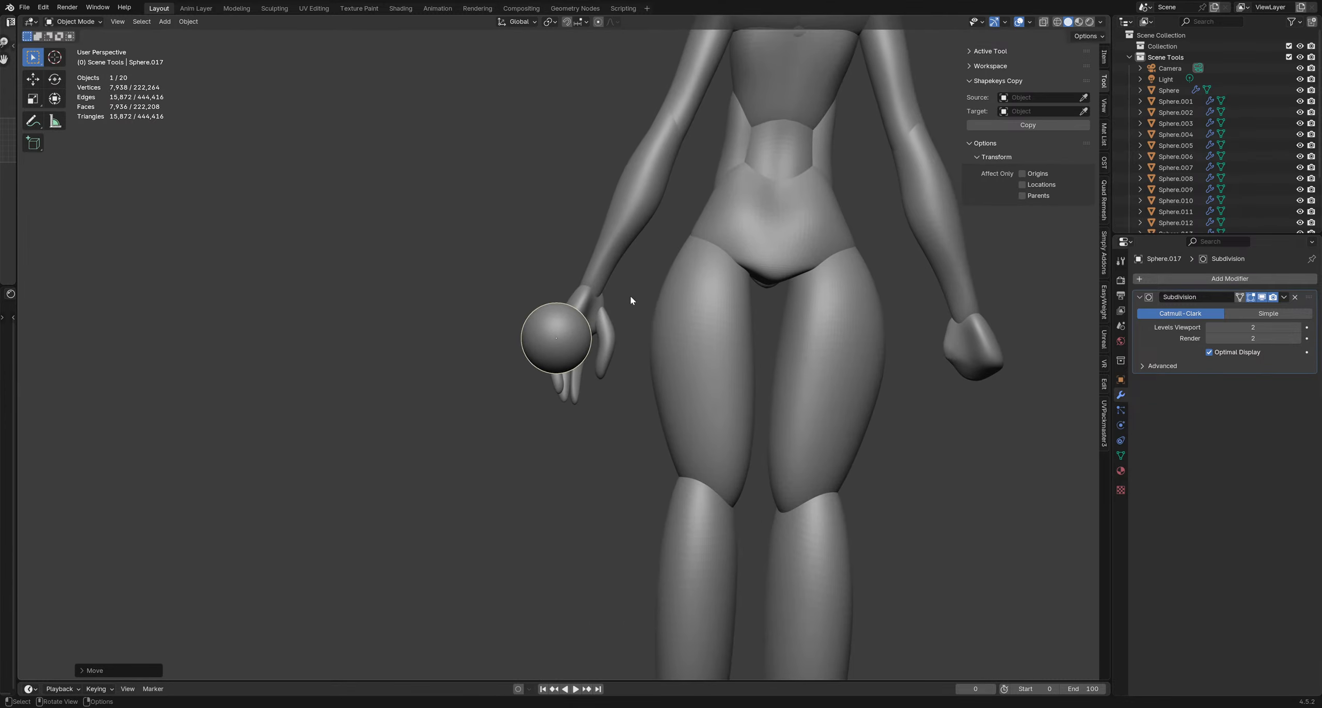
pyautogui.press('s')
pyautogui.click(613, 346)
# Place the sphere against the little-finger side of the palm and adjust its size to suit the hand
pyautogui.scroll(3, 534, 338)
pyautogui.moveTo(534, 338); pyautogui.dragTo(595, 357, button='middle')
pyautogui.scroll(1, 713, 358)
pyautogui.press('g')
pyautogui.click(703, 338)
pyautogui.press('s')
pyautogui.click(729, 313)
pyautogui.press('g')
pyautogui.click(741, 321)
# Stretch the sphere along its local Z axis into an elongated finger shape
pyautogui.scroll(-2, 547, 369)
pyautogui.scroll(2, 583, 346)
pyautogui.press('s')
pyautogui.press('z')
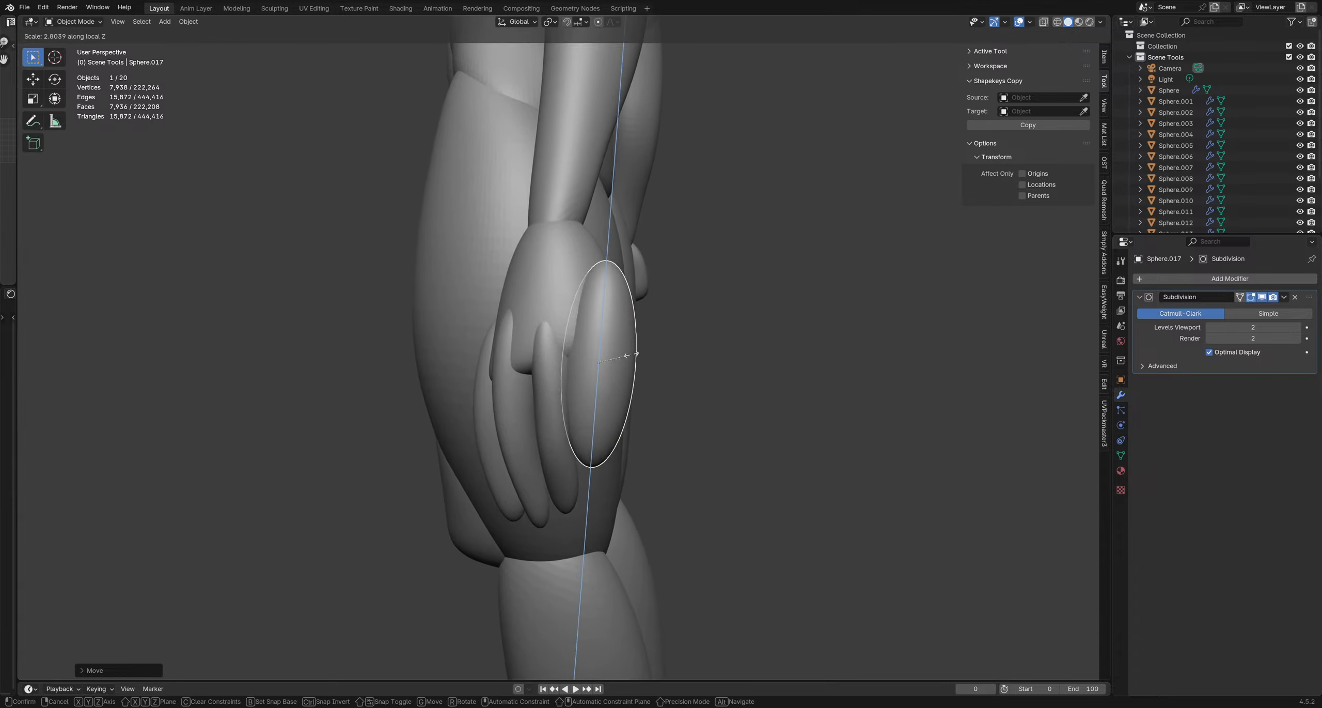
pyautogui.click(634, 366)
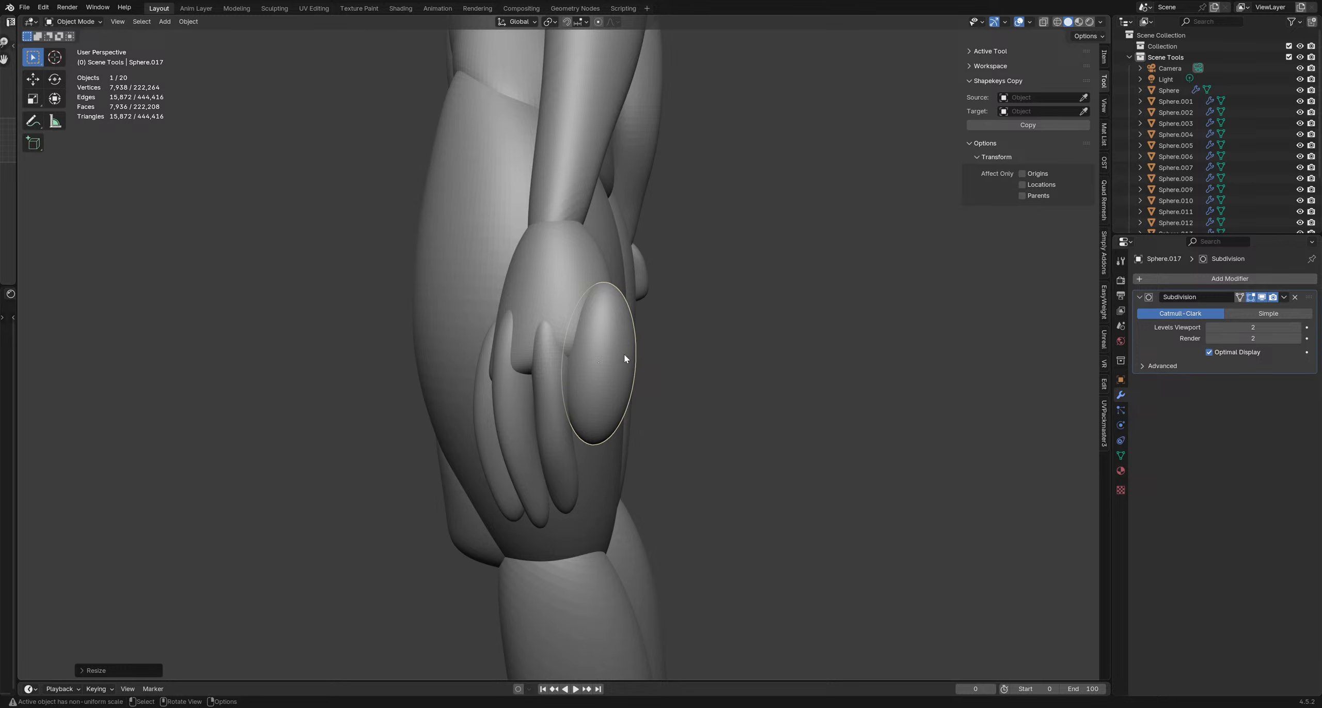
pyautogui.hotkey('shift', '`')
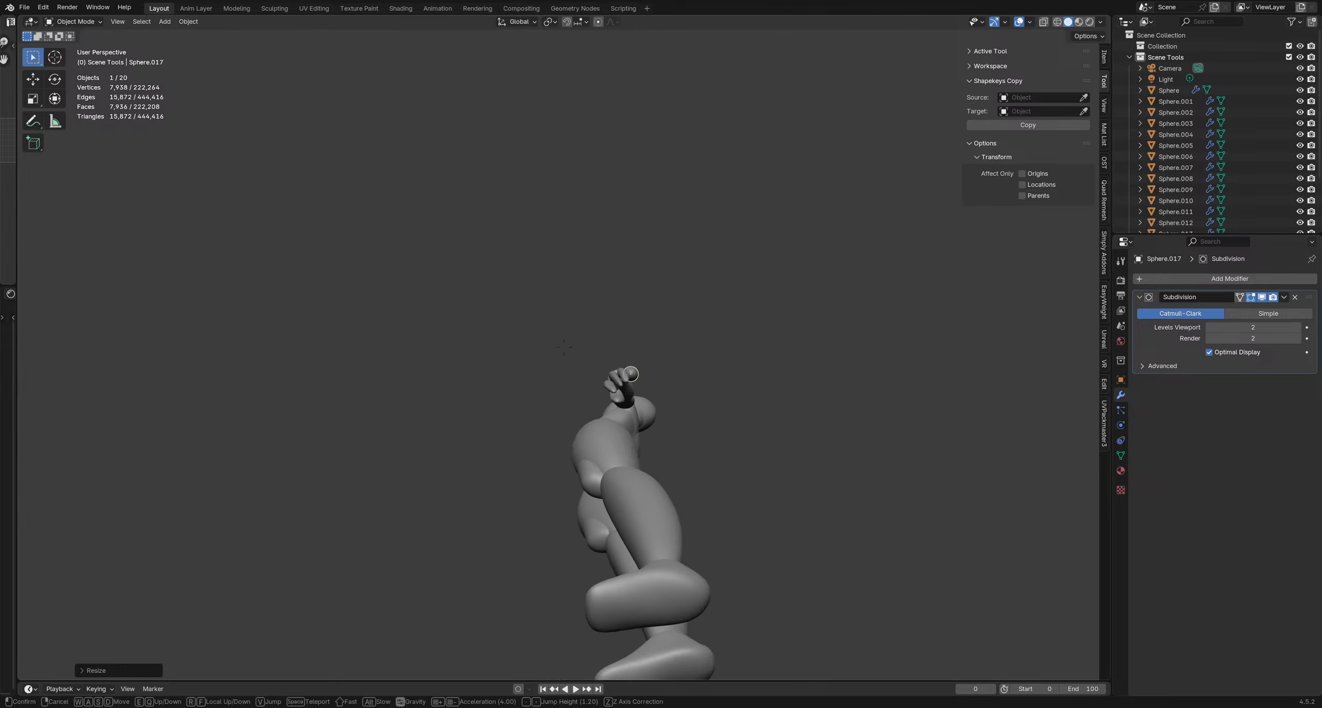
pyautogui.press('Escape')
pyautogui.moveTo(707, 419); pyautogui.dragTo(630, 415, button='middle')
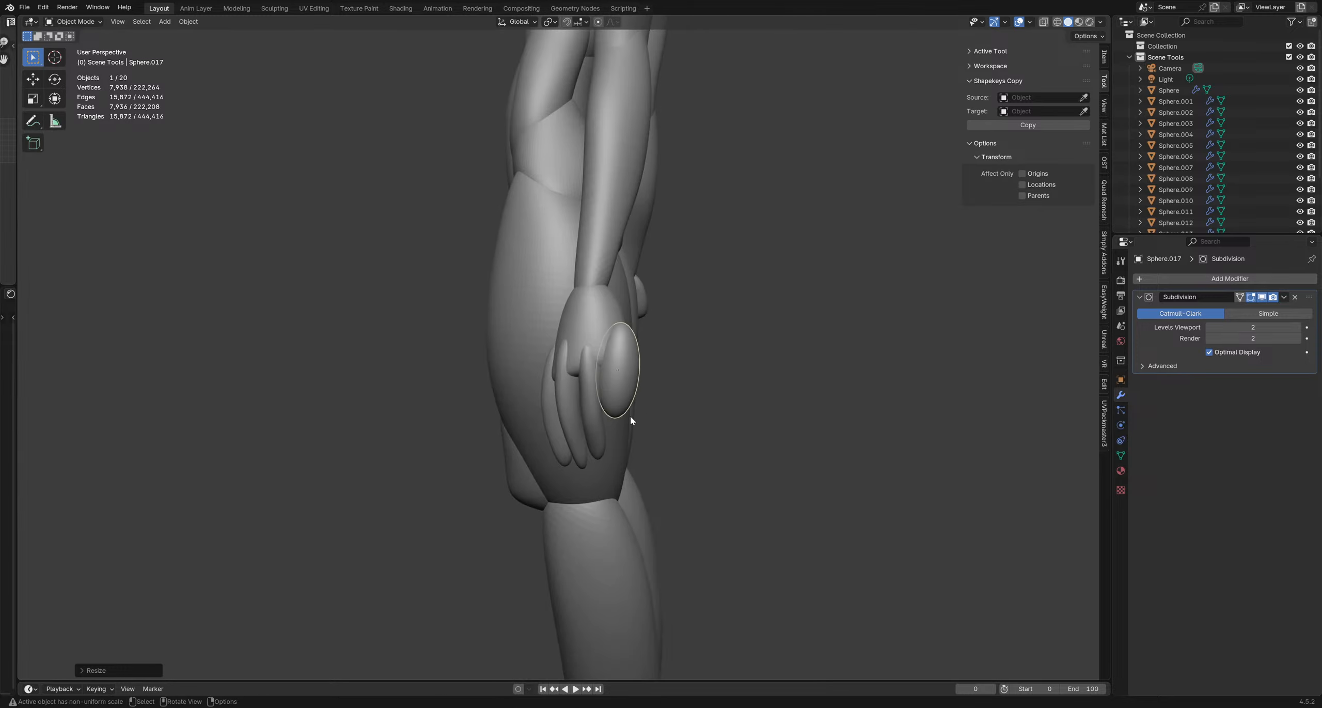
pyautogui.press('q')
pyautogui.press('KP_Decimal')
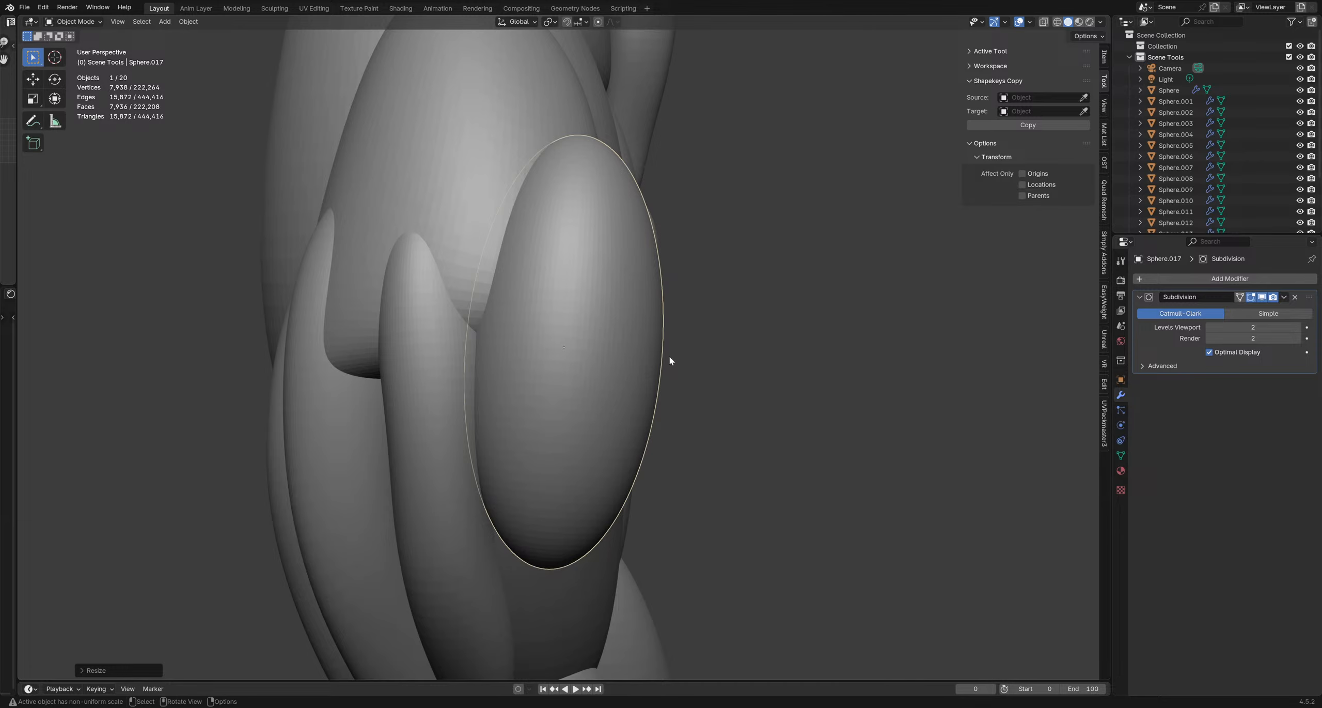
pyautogui.scroll(-4, 669, 357)
pyautogui.keyDown('shift'); pyautogui.moveTo(670, 357); pyautogui.dragTo(593, 326, button='middle'); pyautogui.keyUp('shift')
pyautogui.scroll(-3, 594, 329)
pyautogui.press('q')
pyautogui.click(691, 385)
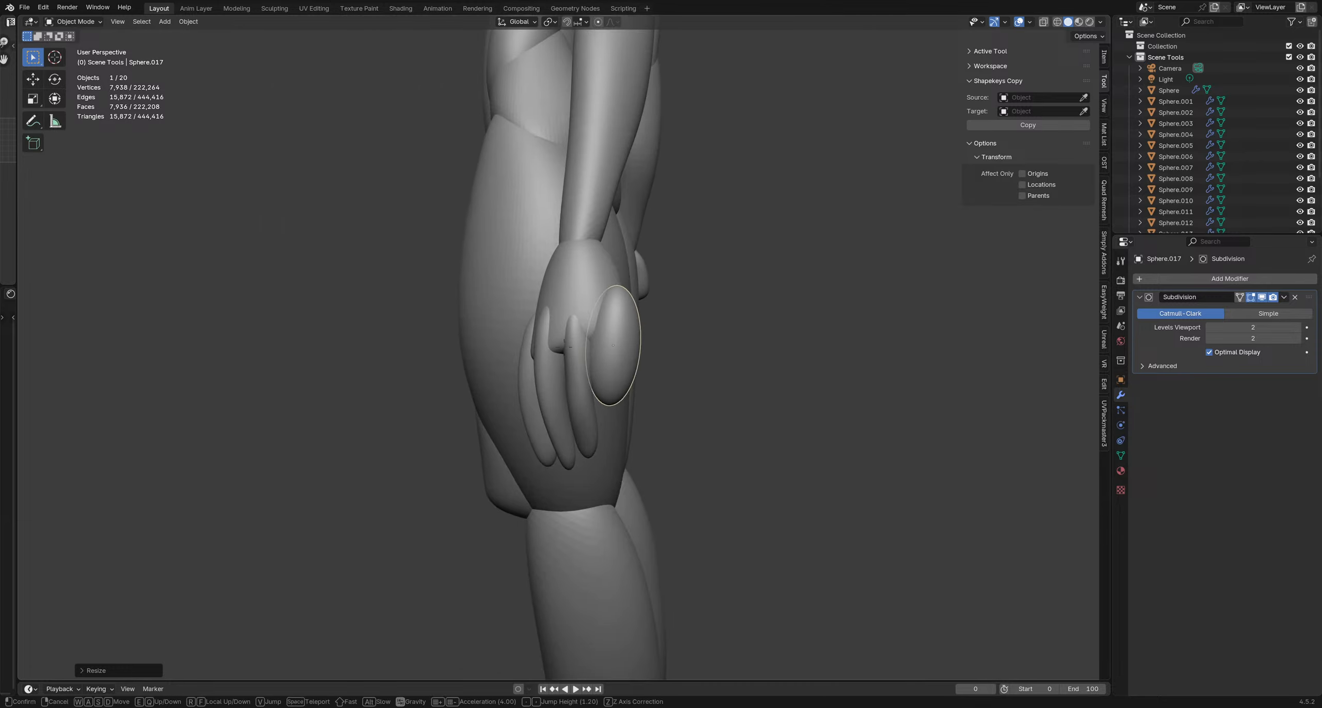
pyautogui.press('s')
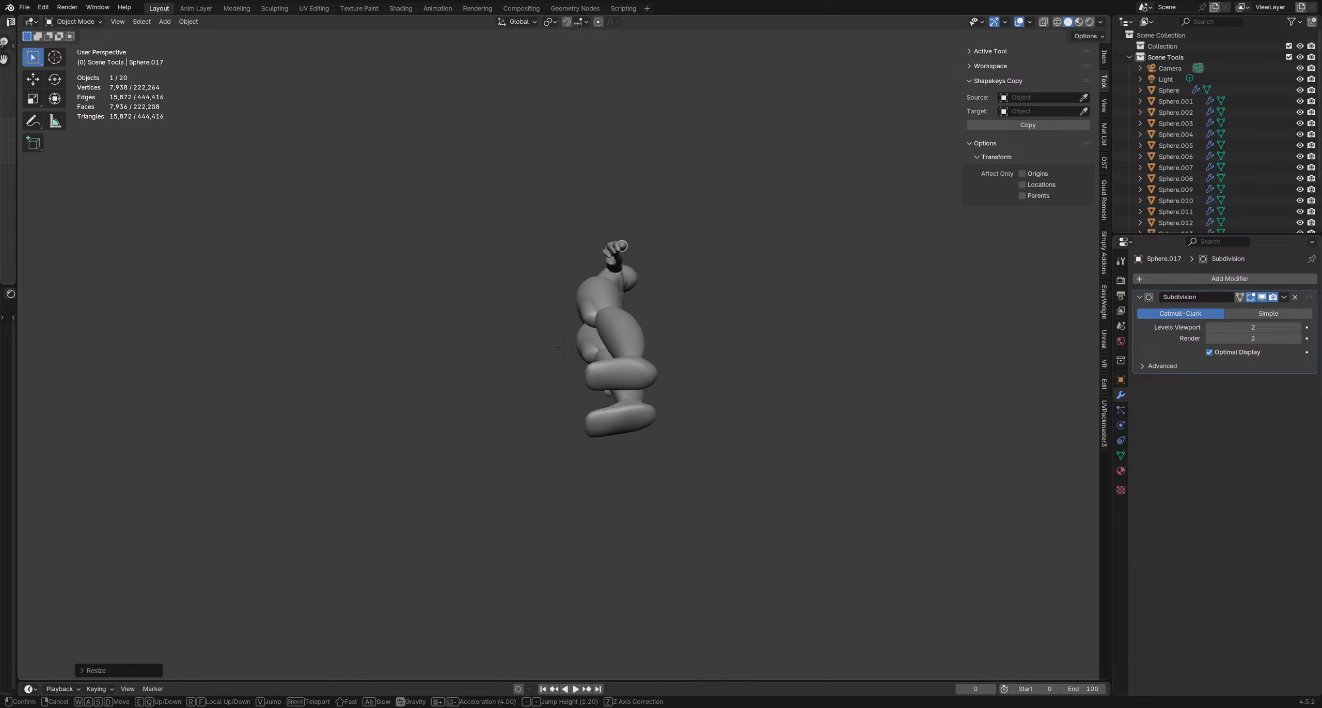
pyautogui.press('Escape')
pyautogui.scroll(-2, 605, 406)
# Shift the elongated sphere to line up with the outer edge of the palm and apply its object transform
pyautogui.moveTo(605, 406); pyautogui.dragTo(578, 308, button='middle')
pyautogui.press('g')
pyautogui.click(596, 462)
pyautogui.moveTo(622, 388); pyautogui.dragTo(664, 397, button='middle')
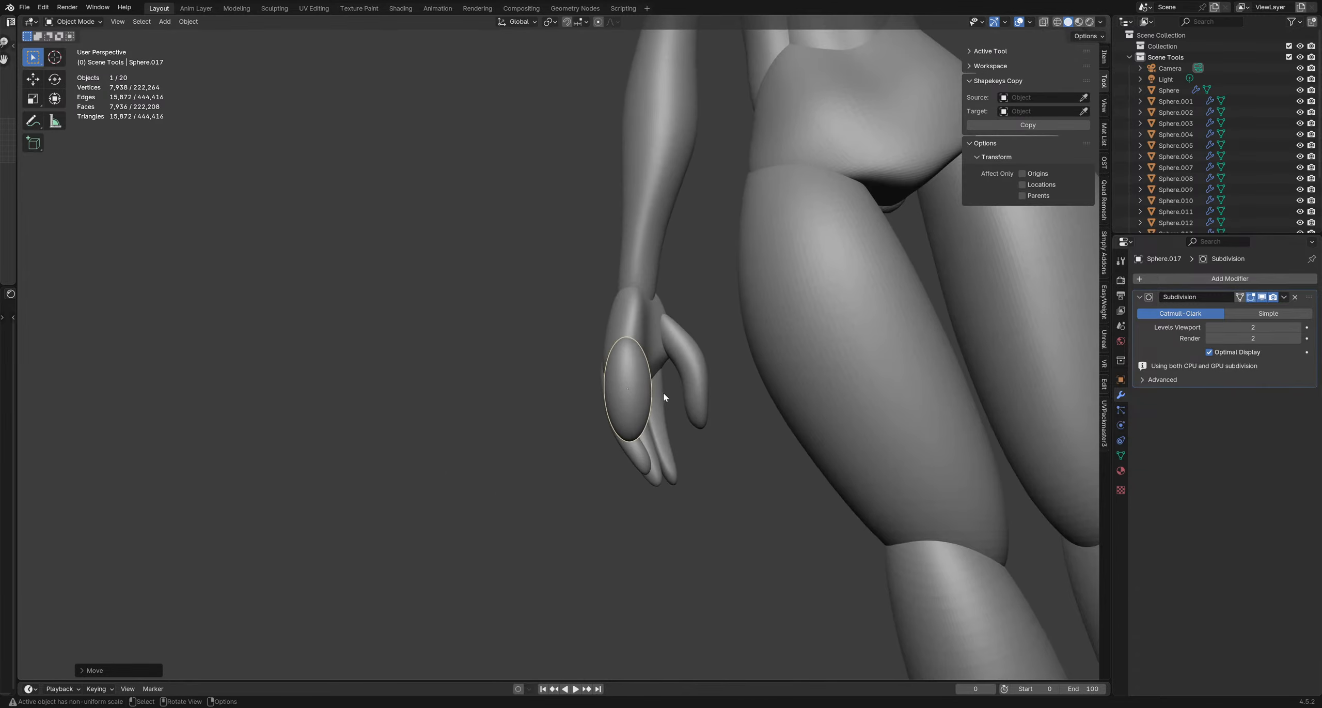
pyautogui.press('q')
pyautogui.click(627, 411)
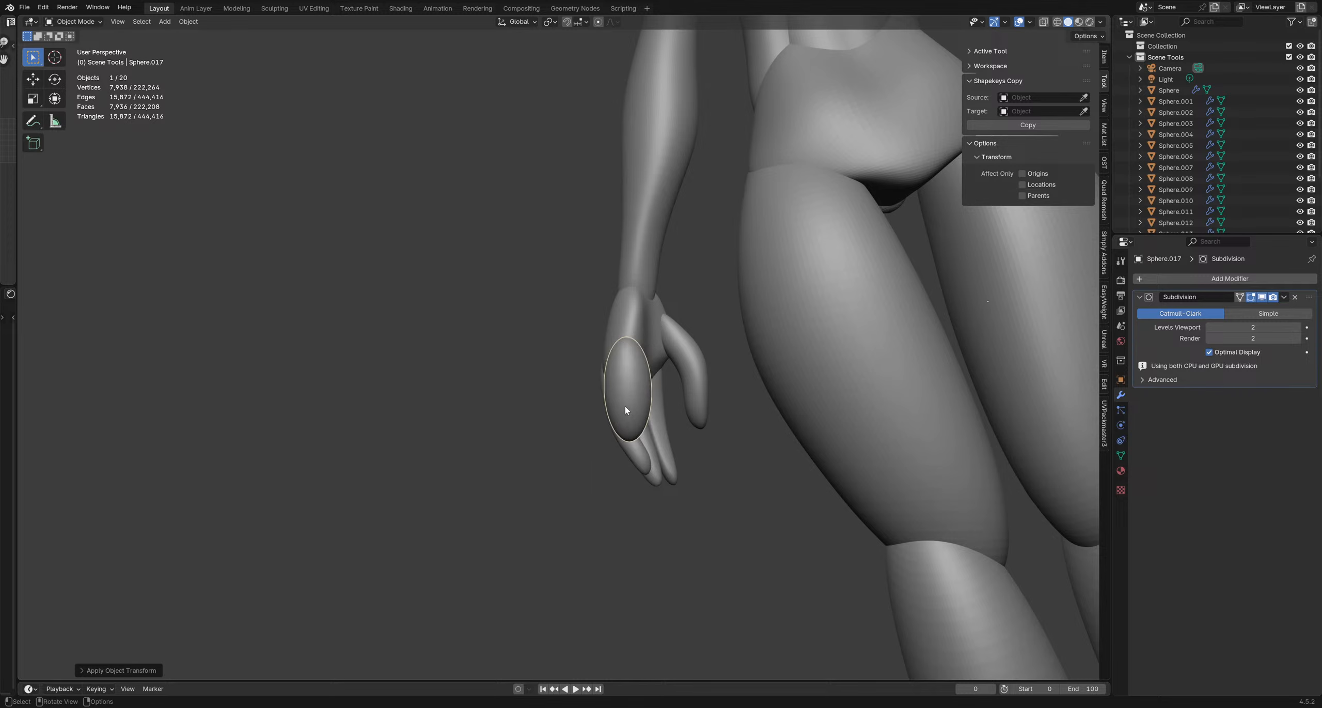
pyautogui.press('q')
pyautogui.click(597, 334)
pyautogui.moveTo(666, 389)
pyautogui.keyDown('shift'); pyautogui.mouseDown(button='middle')
pyautogui.moveTo(625, 405)
pyautogui.moveTo(605, 393)
pyautogui.moveTo(619, 333)
pyautogui.moveTo(629, 434)
pyautogui.moveTo(537, 413)
pyautogui.mouseUp(button='middle'); pyautogui.keyUp('shift')
# Enter Sculpt Mode and slim the new piece into a little finger with the Grab brush, ending at about 169 px
pyautogui.hotkey('ctrl', 'Tab')
pyautogui.press('f')
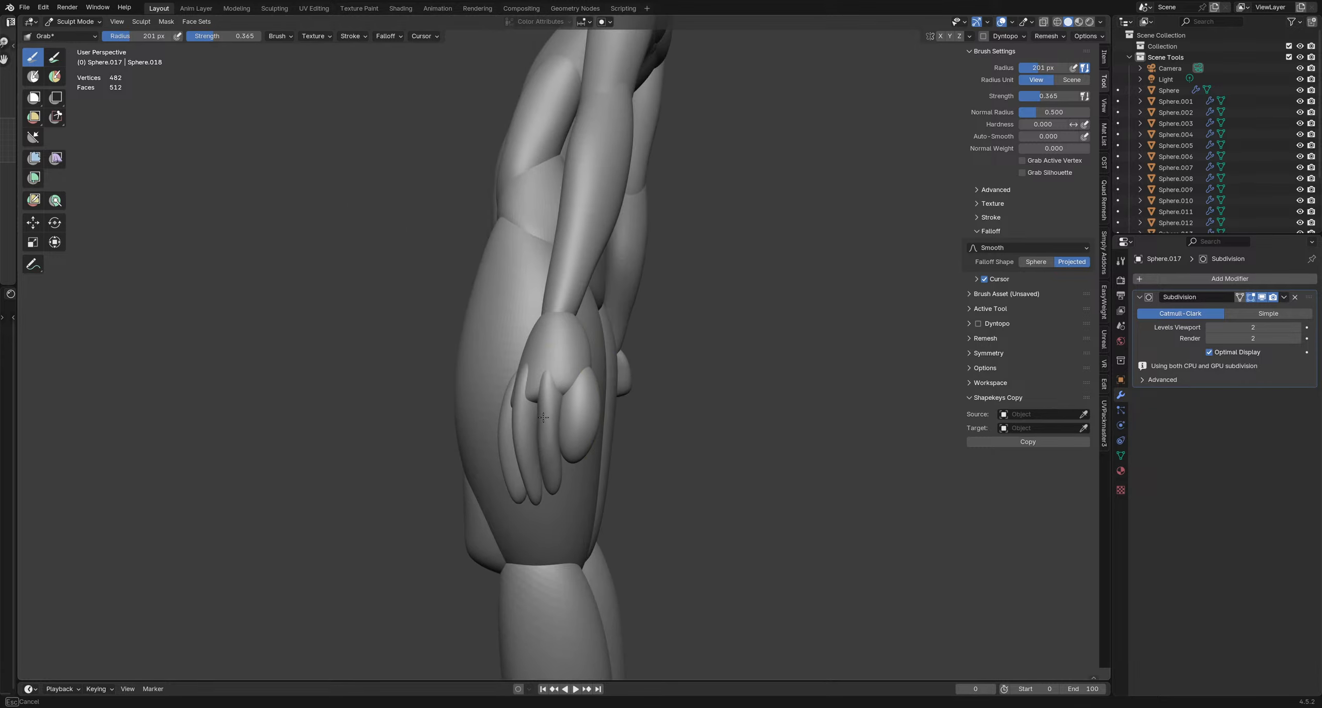
pyautogui.press('f')
pyautogui.click(563, 478)
pyautogui.moveTo(563, 478); pyautogui.dragTo(551, 459)
pyautogui.moveTo(555, 425)
pyautogui.mouseDown(button='middle')
pyautogui.moveTo(594, 385)
pyautogui.moveTo(611, 388)
pyautogui.mouseUp(button='middle')
pyautogui.moveTo(611, 388)
pyautogui.mouseDown()
pyautogui.moveTo(623, 438)
pyautogui.moveTo(599, 405)
pyautogui.mouseUp()
pyautogui.press('f')
pyautogui.click(613, 433)
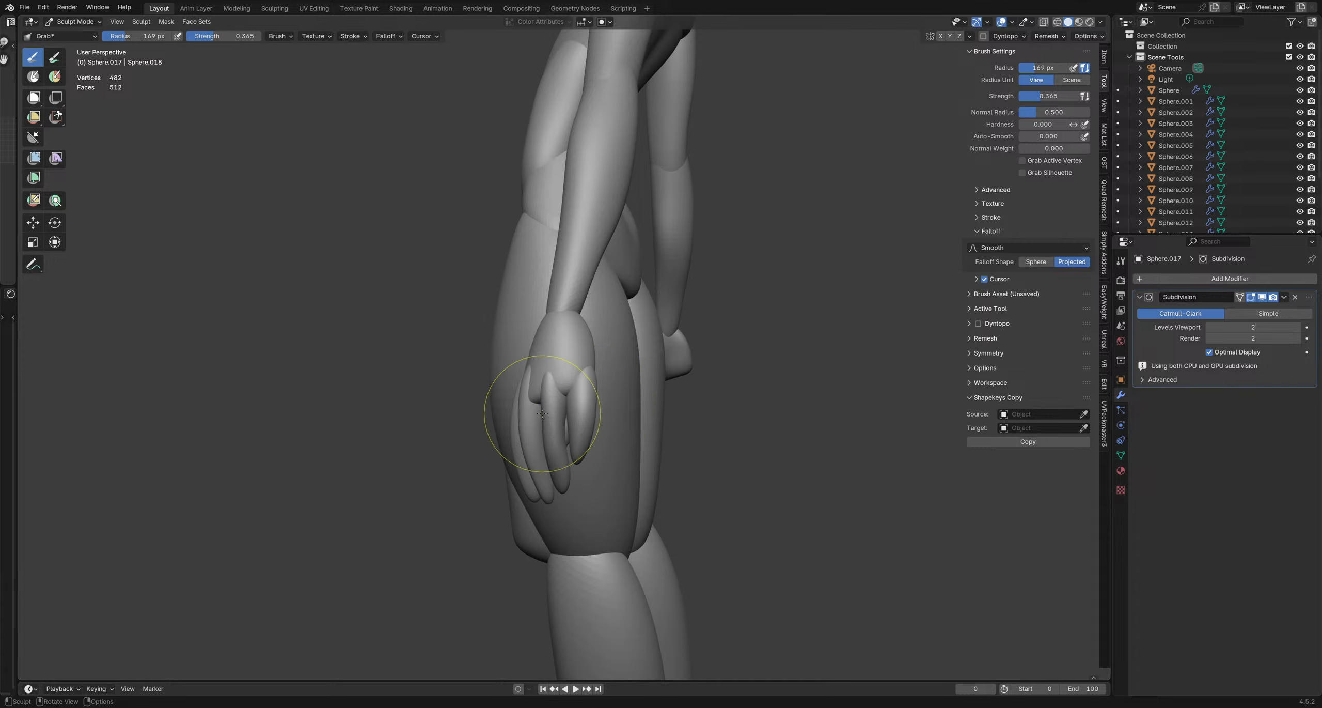
# Curve the little finger and fit its base to the palm with Grab brush radii of about 181 and 170 px
pyautogui.press('f')
pyautogui.click(533, 400)
pyautogui.moveTo(555, 396); pyautogui.dragTo(554, 398)
pyautogui.moveTo(553, 389); pyautogui.dragTo(592, 367, button='middle')
pyautogui.moveTo(651, 396); pyautogui.dragTo(551, 360, button='middle')
pyautogui.press('f')
pyautogui.click(546, 358)
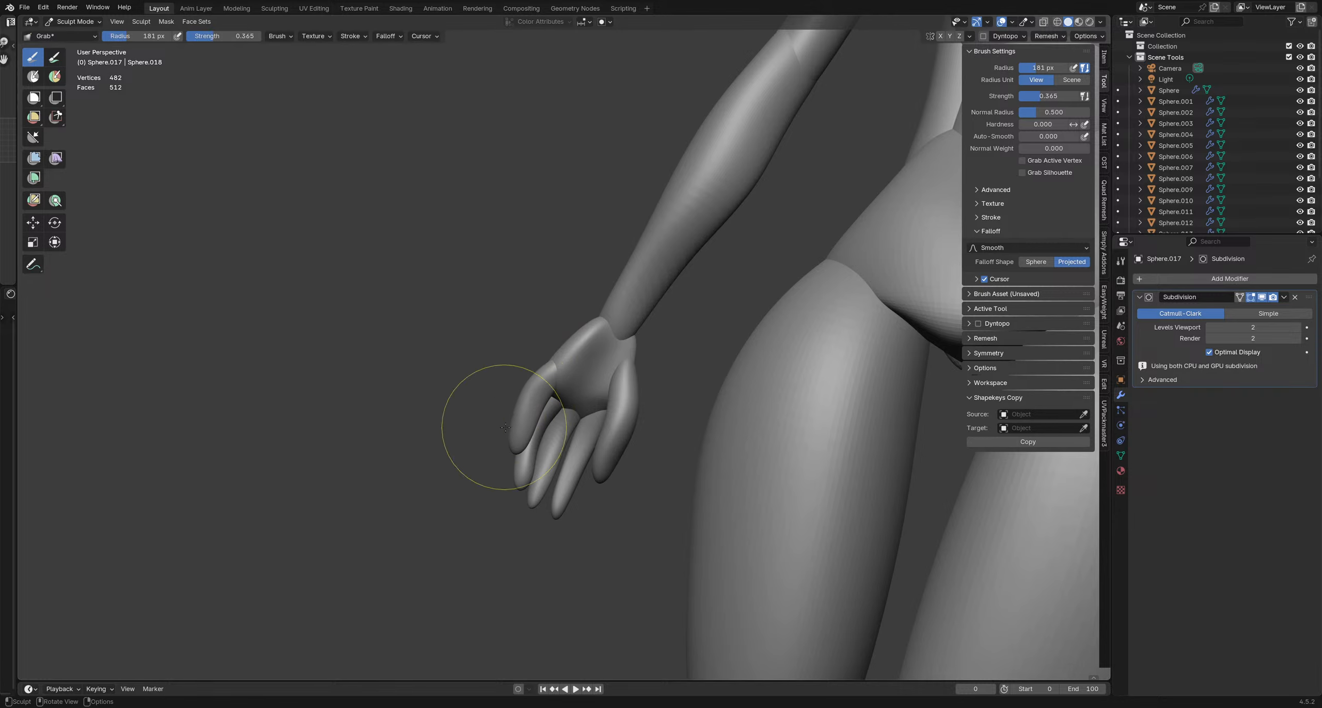
pyautogui.moveTo(562, 423); pyautogui.dragTo(602, 441, button='middle')
pyautogui.press('f')
pyautogui.click(575, 431)
pyautogui.moveTo(599, 438); pyautogui.dragTo(581, 443)
pyautogui.moveTo(577, 444); pyautogui.dragTo(558, 460, button='middle')
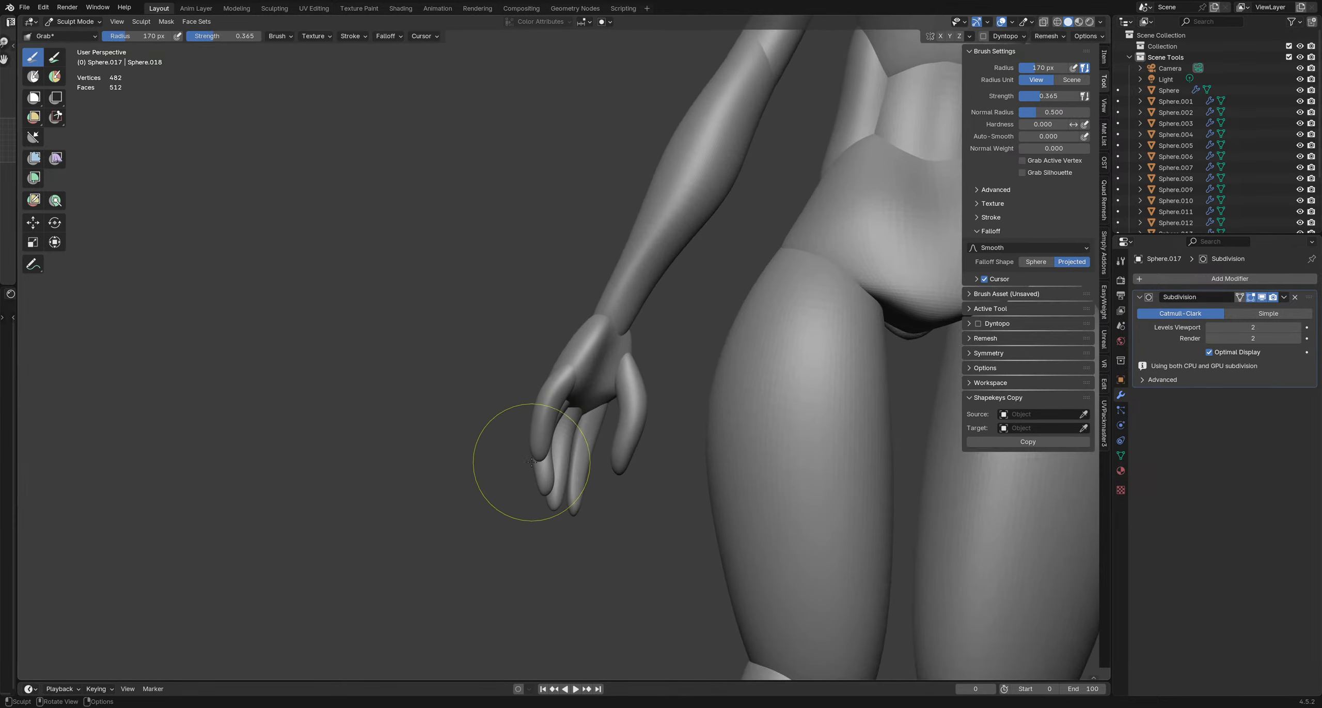
# Pull the little finger's tip downward and refine its profile with the Grab brush reduced to about 122 px
pyautogui.press('f')
pyautogui.click(556, 463)
pyautogui.moveTo(551, 467)
pyautogui.mouseDown()
pyautogui.moveTo(531, 485)
pyautogui.moveTo(543, 505)
pyautogui.mouseUp()
pyautogui.press('f')
pyautogui.click(574, 445)
pyautogui.moveTo(568, 433); pyautogui.dragTo(640, 443, button='middle')
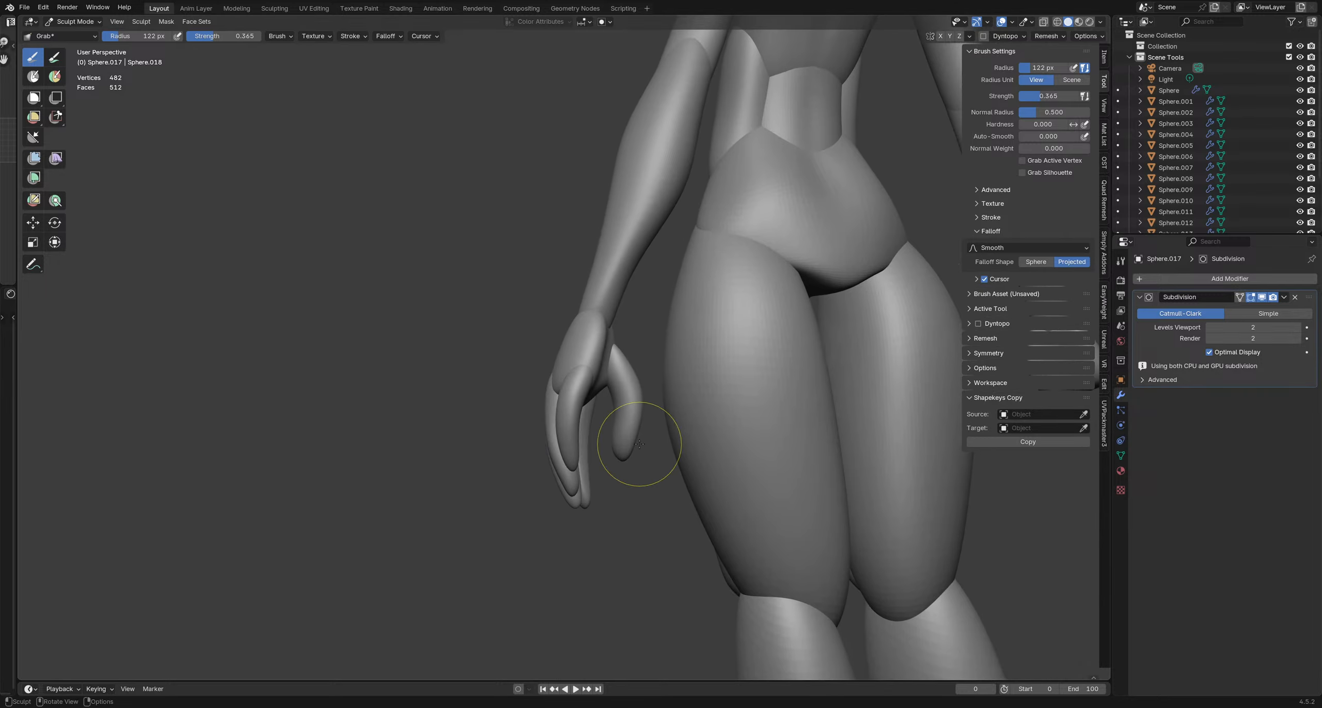
pyautogui.press('f')
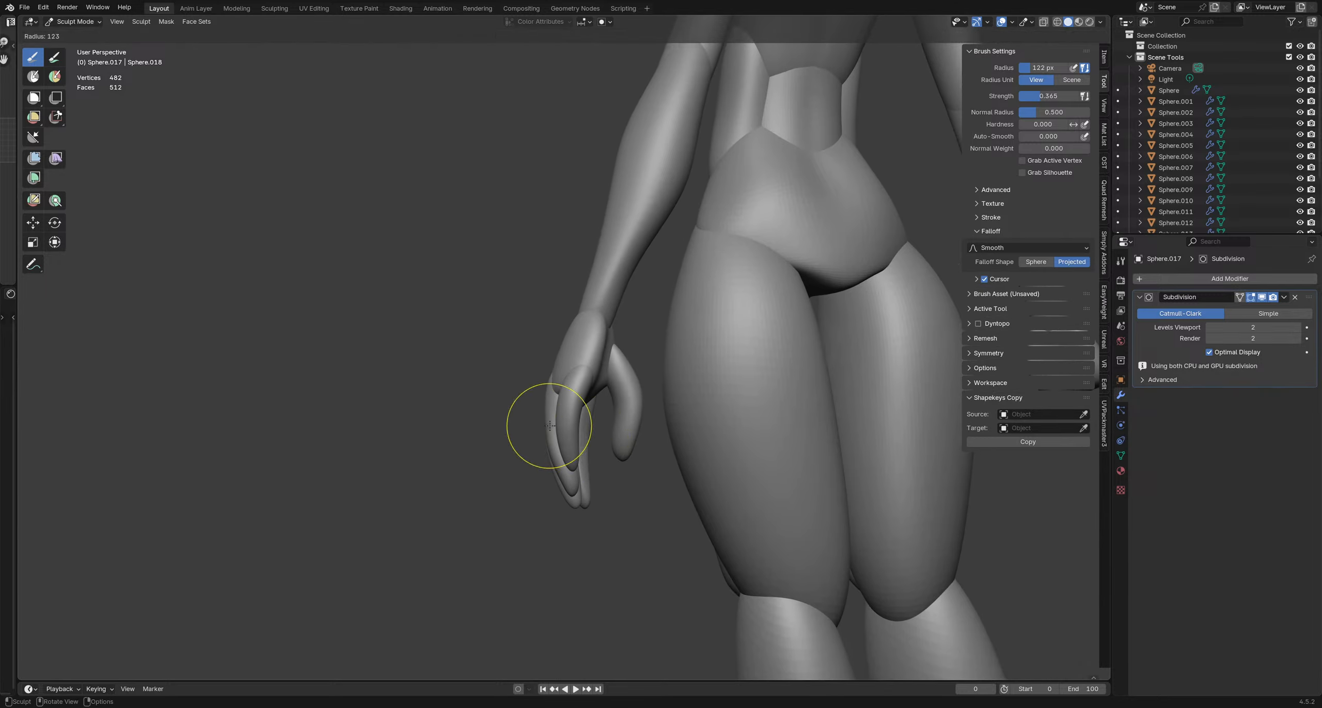
pyautogui.click(613, 430)
pyautogui.moveTo(610, 431); pyautogui.dragTo(532, 439, button='middle')
pyautogui.press('f')
pyautogui.click(484, 424)
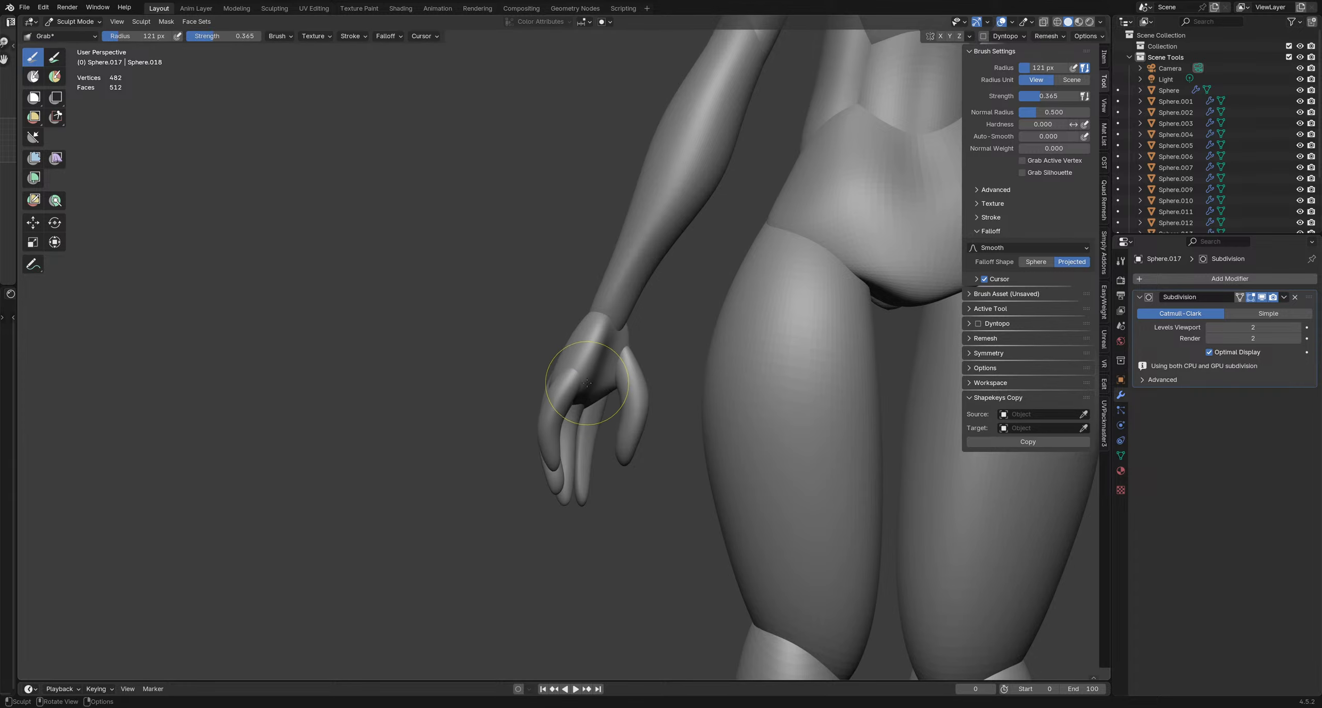
# Switch sculpting to the ring finger and pull its base down from the knuckles with a Grab brush of about 129 px
pyautogui.moveTo(572, 363)
pyautogui.mouseDown(button='middle')
pyautogui.moveTo(680, 411)
pyautogui.moveTo(617, 437)
pyautogui.moveTo(615, 452)
pyautogui.moveTo(600, 395)
pyautogui.moveTo(551, 404)
pyautogui.moveTo(538, 434)
pyautogui.mouseUp(button='middle')
pyautogui.hotkey('alt', 'q')
pyautogui.moveTo(534, 481)
pyautogui.mouseDown(button='middle')
pyautogui.moveTo(578, 502)
pyautogui.moveTo(522, 522)
pyautogui.moveTo(458, 517)
pyautogui.moveTo(437, 458)
pyautogui.moveTo(629, 447)
pyautogui.moveTo(652, 419)
pyautogui.moveTo(640, 355)
pyautogui.moveTo(677, 406)
pyautogui.mouseUp(button='middle')
pyautogui.press('f')
pyautogui.press('f')
pyautogui.click(642, 440)
pyautogui.hotkey('alt', 'q')
pyautogui.press('f')
pyautogui.click(665, 384)
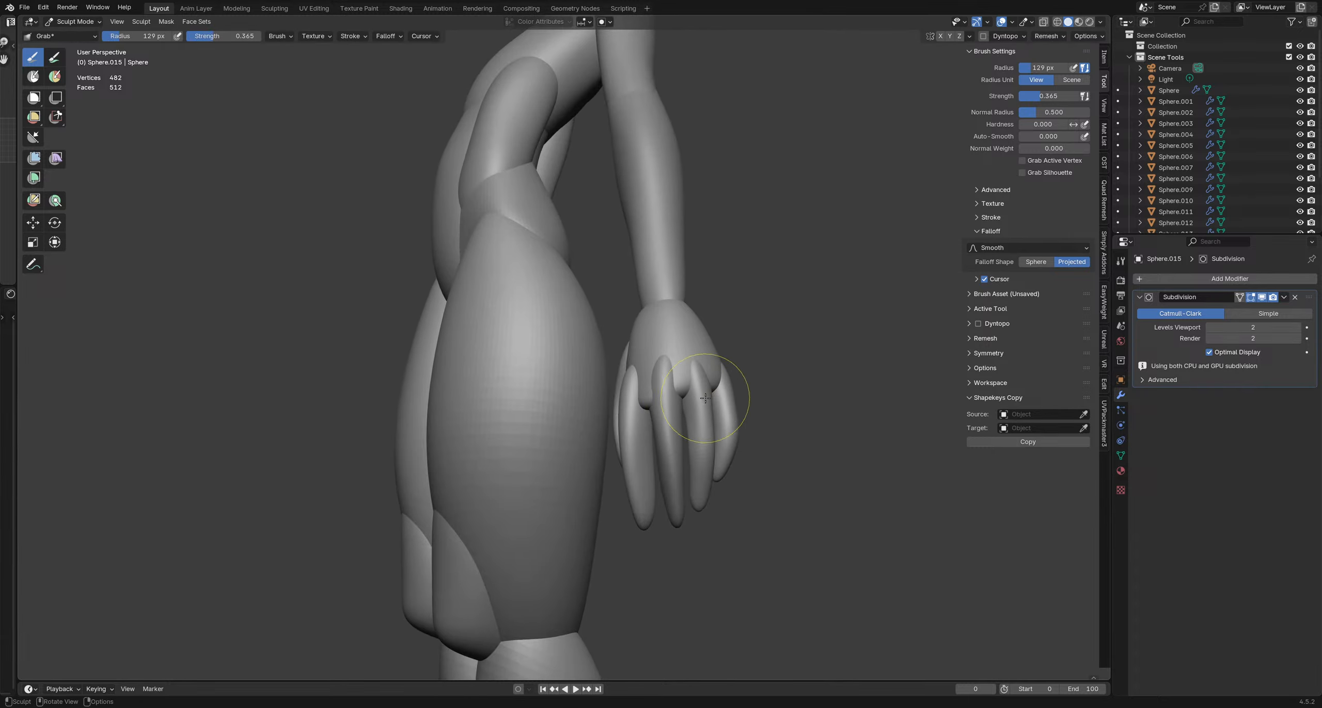
pyautogui.moveTo(705, 397); pyautogui.dragTo(702, 423)
pyautogui.moveTo(702, 424); pyautogui.dragTo(728, 428, button='middle')
# Lengthen the ring finger's tip and tidy its width with the Grab brush reduced to about 91 px
pyautogui.press('f')
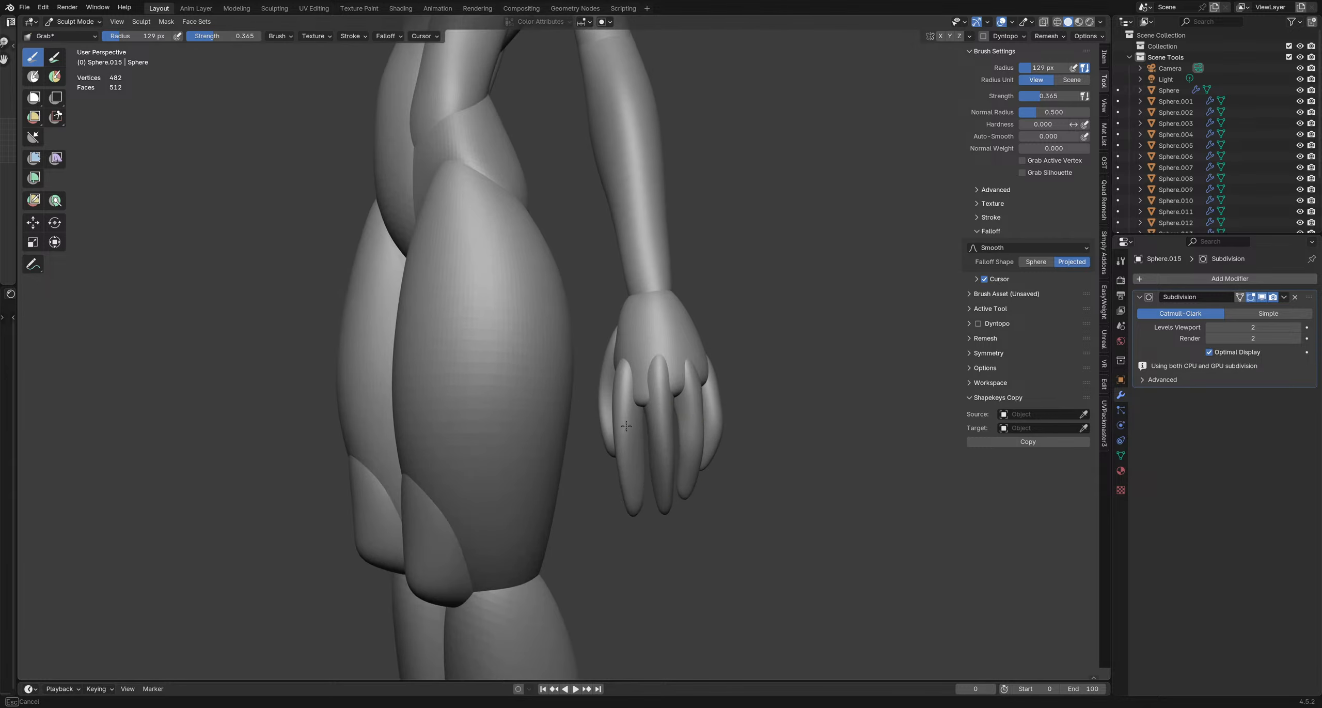
pyautogui.click(623, 429)
pyautogui.moveTo(692, 477); pyautogui.dragTo(653, 453, button='middle')
pyautogui.moveTo(699, 495); pyautogui.dragTo(696, 499)
pyautogui.press('f')
pyautogui.click(695, 494)
pyautogui.press('f')
pyautogui.click(693, 531)
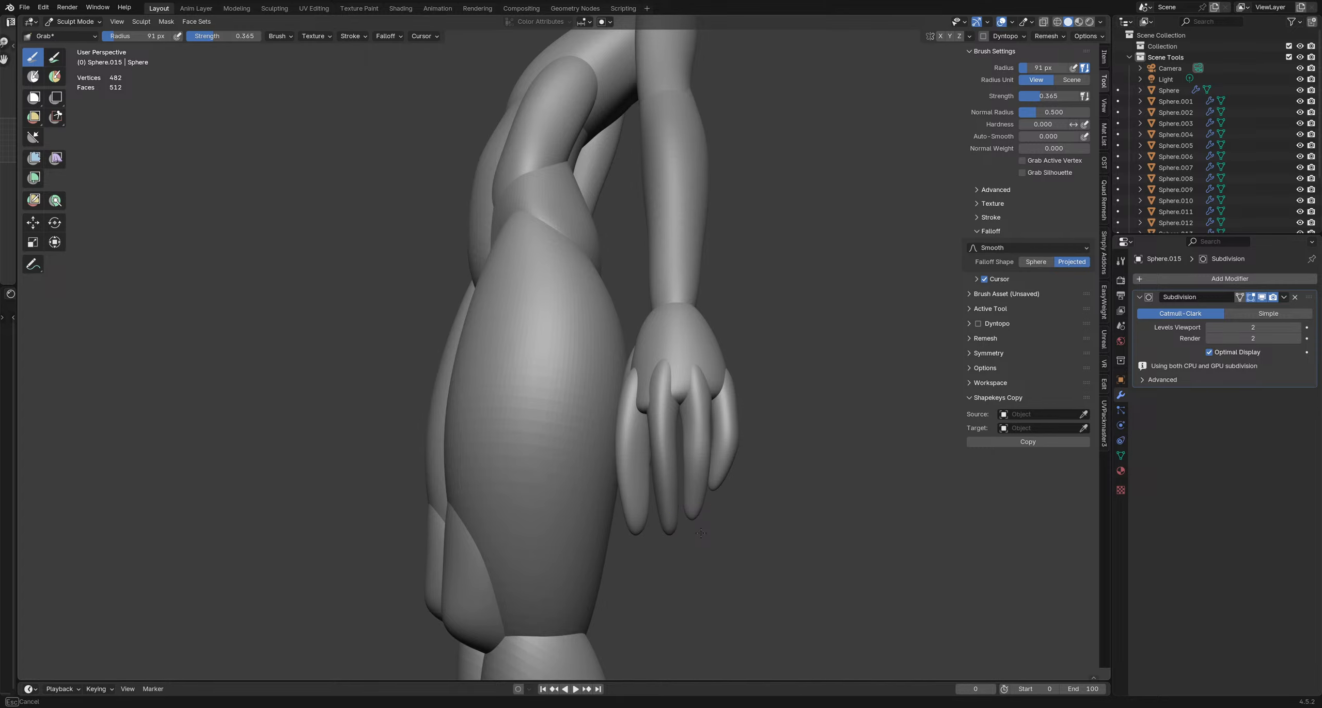
# Refine the ring finger's bend from several angles, enlarging the Grab brush and settling at about 122 px
pyautogui.moveTo(707, 532)
pyautogui.mouseDown(button='middle')
pyautogui.moveTo(660, 511)
pyautogui.moveTo(620, 455)
pyautogui.moveTo(602, 384)
pyautogui.moveTo(624, 474)
pyautogui.mouseUp(button='middle')
pyautogui.scroll(6, 624, 474)
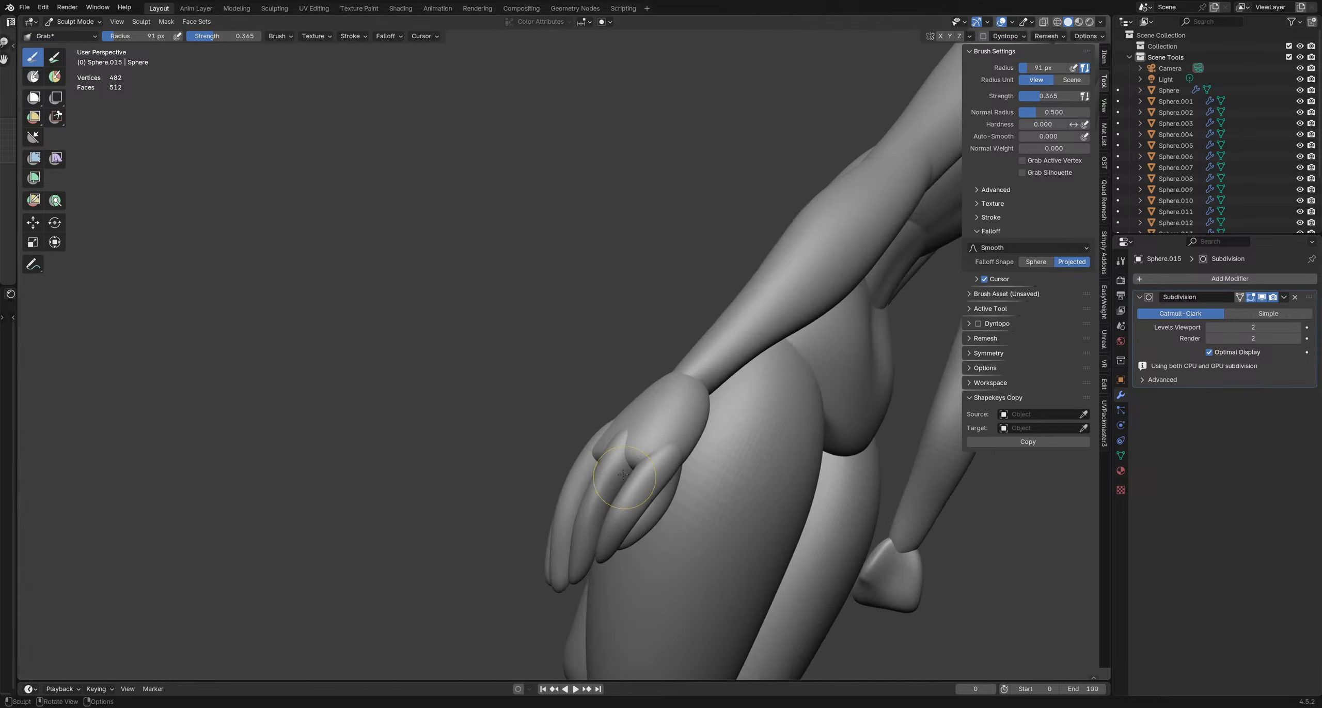
pyautogui.press('f')
pyautogui.click(558, 446)
pyautogui.moveTo(549, 475)
pyautogui.mouseDown(button='middle')
pyautogui.moveTo(595, 448)
pyautogui.moveTo(587, 486)
pyautogui.mouseUp(button='middle')
pyautogui.press('f')
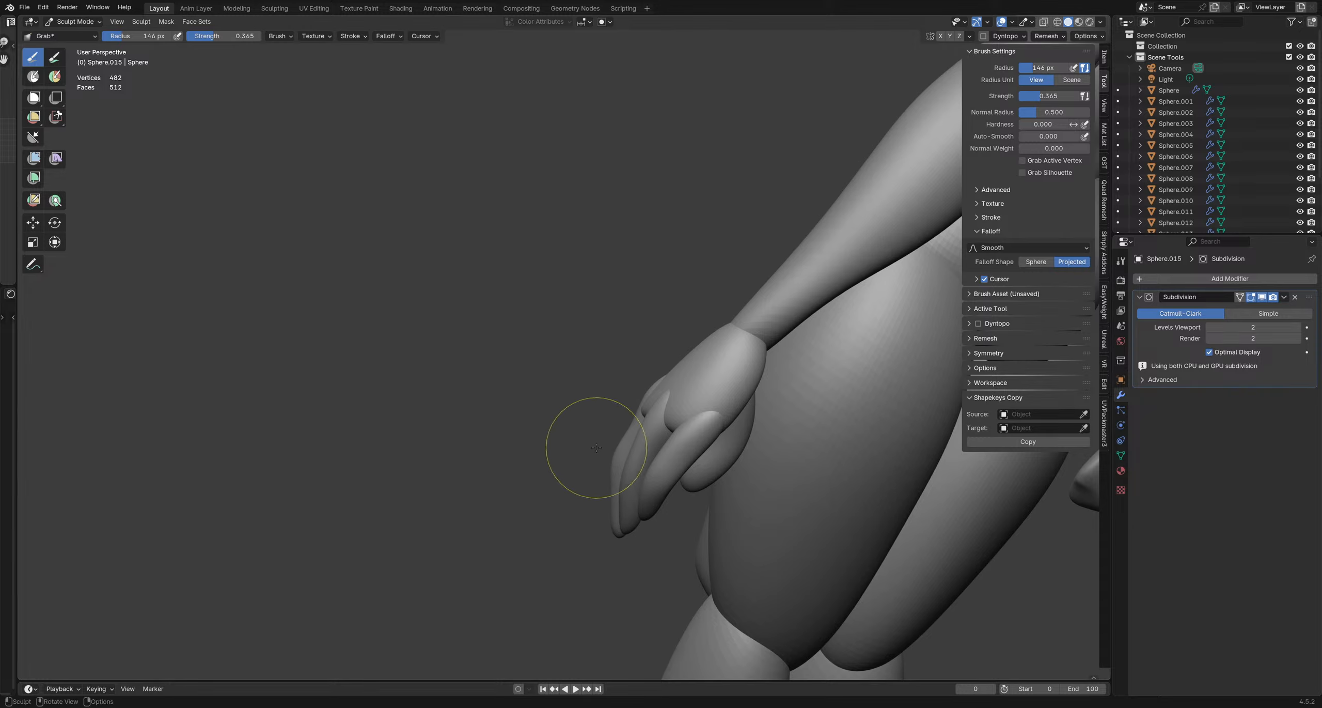
pyautogui.moveTo(590, 416)
pyautogui.mouseDown(button='middle')
pyautogui.moveTo(627, 446)
pyautogui.moveTo(507, 412)
pyautogui.moveTo(682, 428)
pyautogui.moveTo(444, 443)
pyautogui.mouseUp(button='middle')
pyautogui.press('f')
pyautogui.click(453, 442)
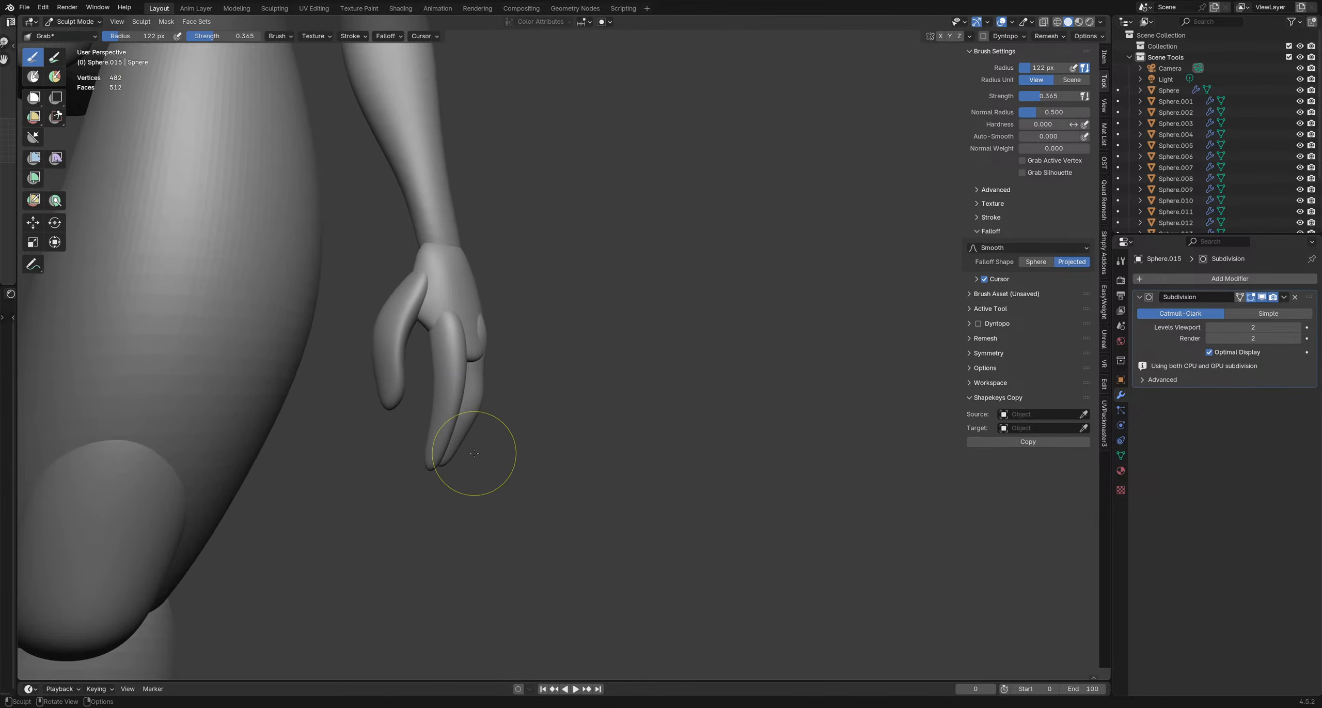
pyautogui.moveTo(464, 462); pyautogui.dragTo(484, 439, button='middle')
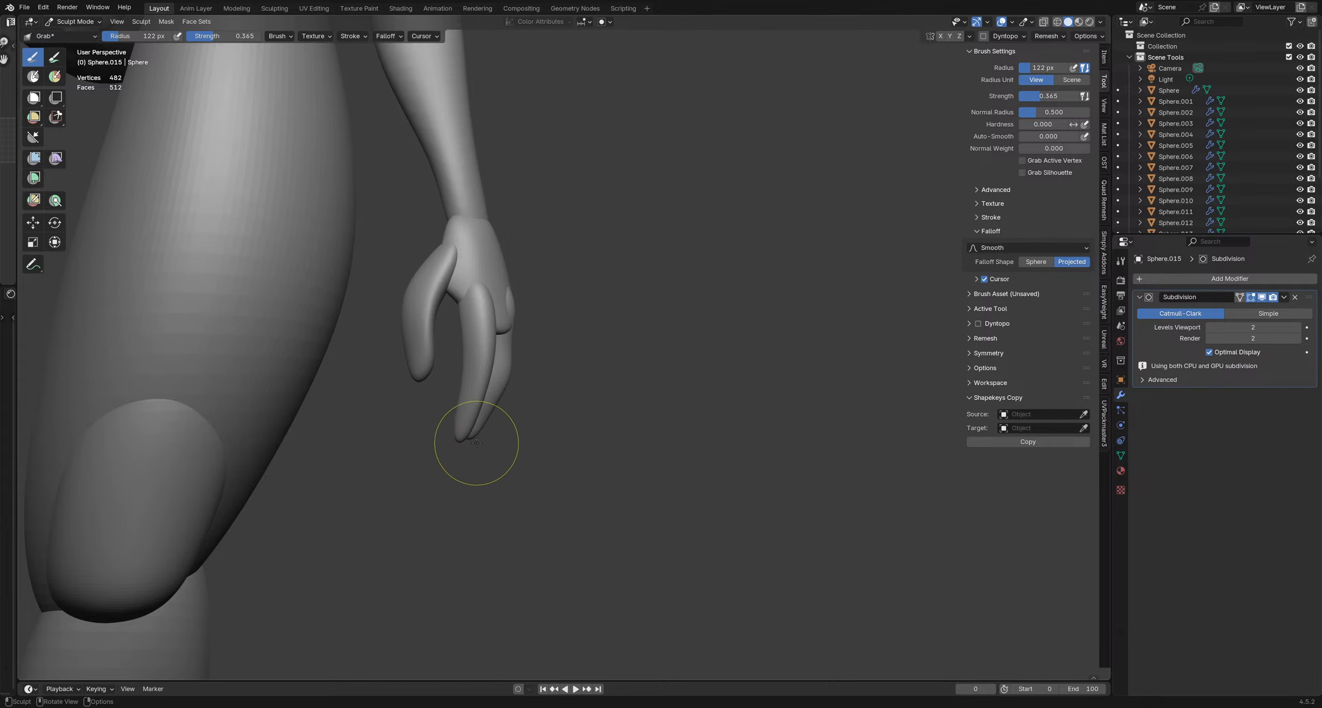
# Switch sculpting to the index finger and adjust its overall direction with the Grab brush
pyautogui.moveTo(474, 442)
pyautogui.mouseDown(button='middle')
pyautogui.moveTo(462, 451)
pyautogui.moveTo(589, 369)
pyautogui.moveTo(590, 485)
pyautogui.moveTo(587, 422)
pyautogui.mouseUp(button='middle')
pyautogui.hotkey('alt', 'q')
pyautogui.click(587, 422)
pyautogui.press('f')
pyautogui.moveTo(589, 415)
pyautogui.mouseDown()
pyautogui.moveTo(581, 428)
pyautogui.moveTo(601, 440)
pyautogui.mouseUp()
pyautogui.click(590, 425)
pyautogui.moveTo(601, 440); pyautogui.dragTo(700, 439, button='middle')
pyautogui.moveTo(542, 433); pyautogui.dragTo(629, 425, button='middle')
pyautogui.moveTo(525, 396); pyautogui.dragTo(505, 416, button='middle')
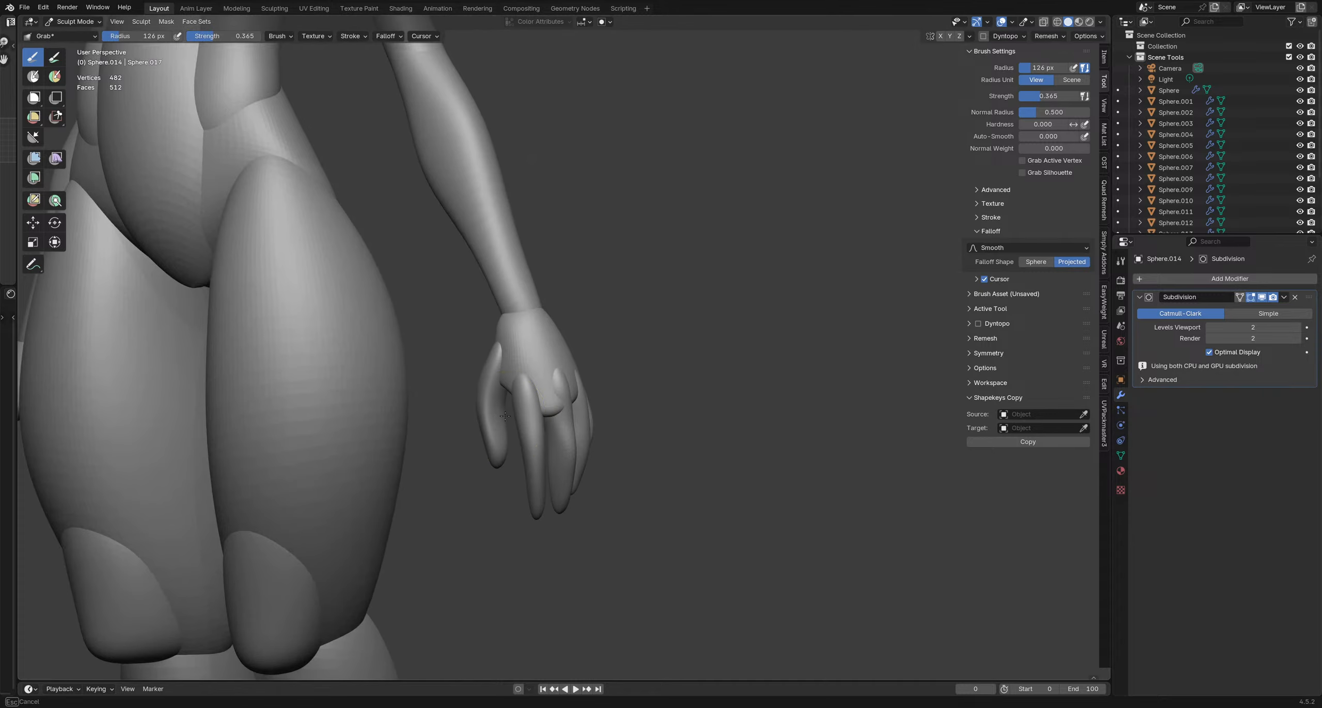
pyautogui.moveTo(522, 463); pyautogui.dragTo(519, 466, button='middle')
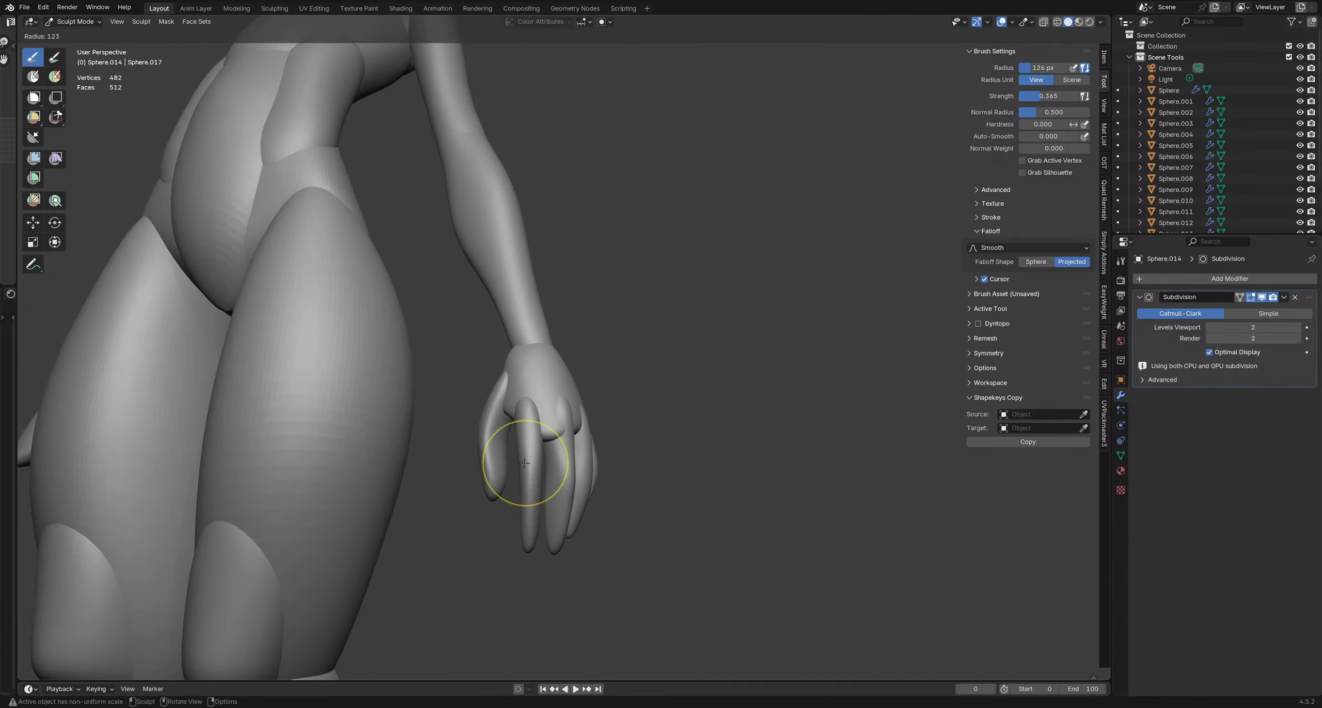
# Shape the index finger's thickness and base with Grab brush radii of about 76 and 107 px
pyautogui.press('f')
pyautogui.click(515, 469)
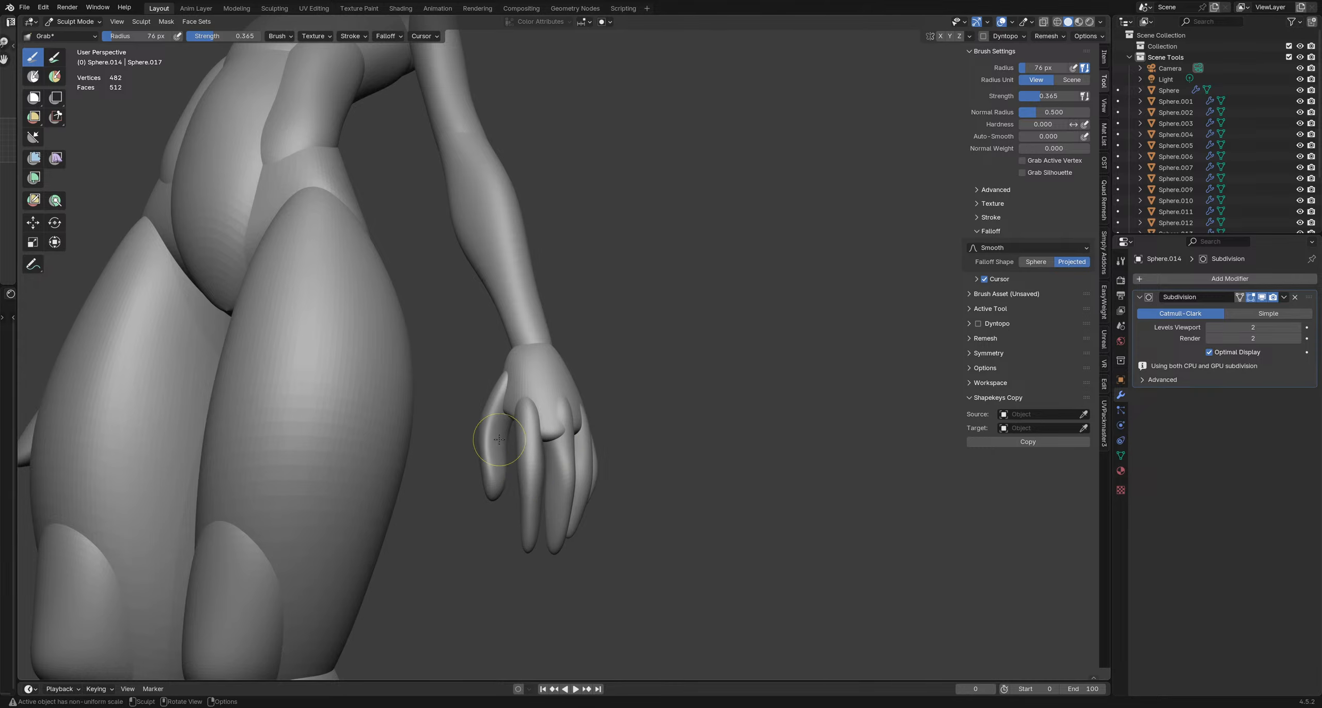
pyautogui.moveTo(536, 485); pyautogui.dragTo(548, 397, button='middle')
pyautogui.press('f')
pyautogui.click(525, 420)
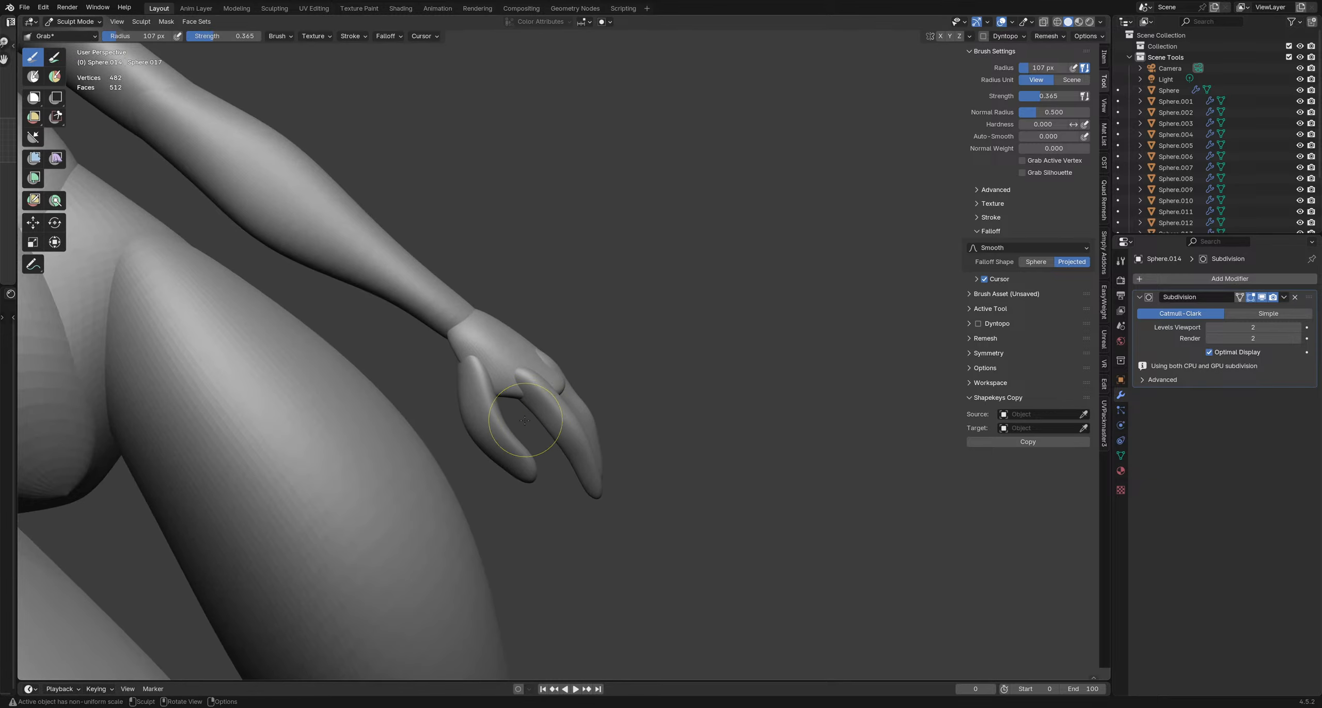
pyautogui.press('f')
pyautogui.click(538, 444)
# Pull the lower part and tip of the index finger into a straighter line with the Grab brush
pyautogui.press('f')
pyautogui.click(561, 472)
pyautogui.moveTo(561, 472); pyautogui.dragTo(555, 482, button='middle')
pyautogui.moveTo(551, 465)
pyautogui.mouseDown()
pyautogui.moveTo(555, 451)
pyautogui.moveTo(571, 518)
pyautogui.mouseUp()
pyautogui.moveTo(591, 527)
pyautogui.mouseDown()
pyautogui.moveTo(559, 499)
pyautogui.moveTo(554, 465)
pyautogui.mouseUp()
pyautogui.moveTo(554, 464)
pyautogui.mouseDown(button='middle')
pyautogui.moveTo(508, 445)
pyautogui.moveTo(563, 459)
pyautogui.mouseUp(button='middle')
# Adjust the index finger's curve and spacing from the other fingers with Grab brush radii of about 118 and 140 px
pyautogui.press('f')
pyautogui.click(571, 459)
pyautogui.moveTo(520, 452); pyautogui.dragTo(513, 410)
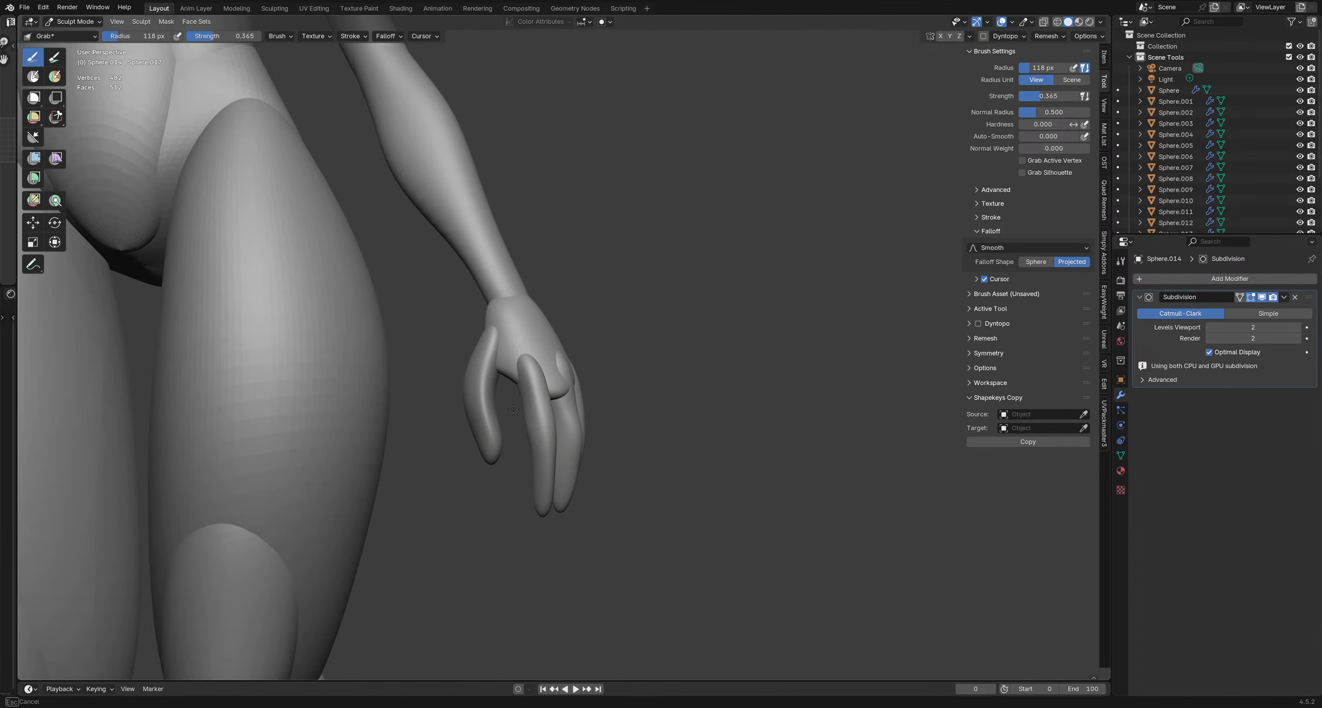
pyautogui.moveTo(513, 410); pyautogui.dragTo(576, 415, button='middle')
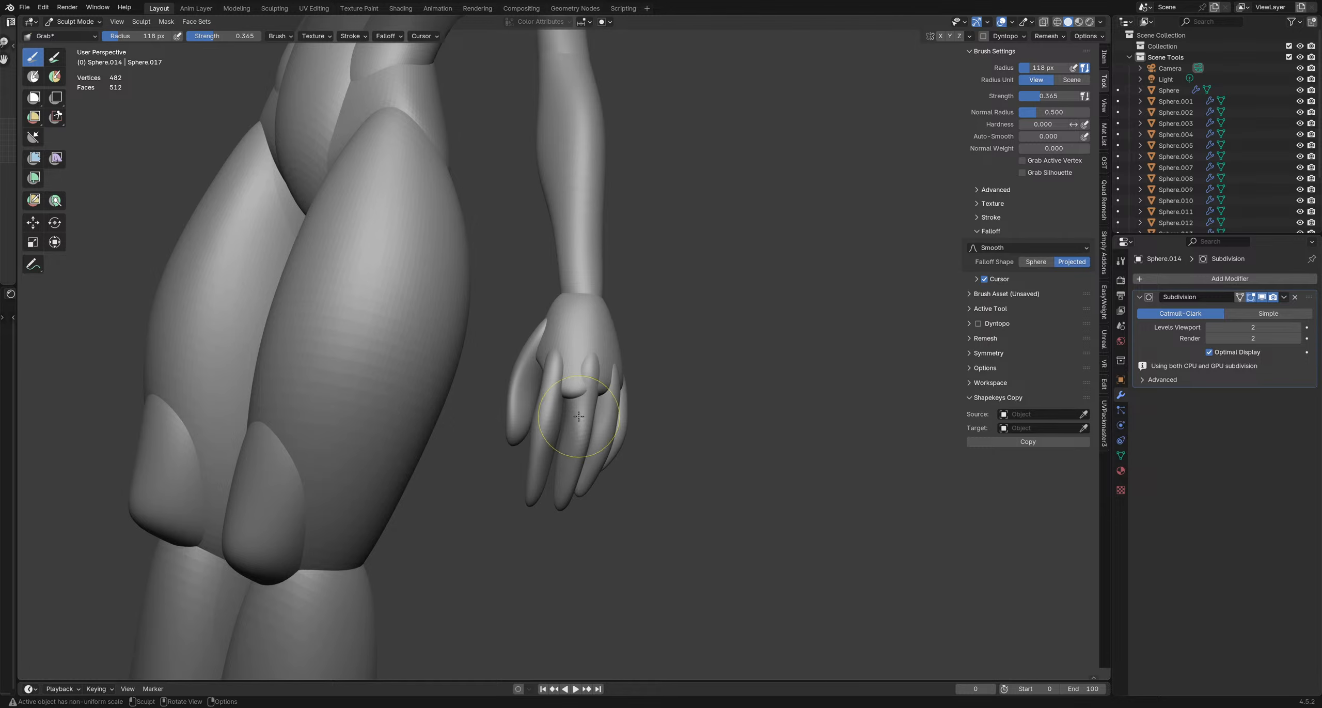
pyautogui.press('f')
pyautogui.click(569, 382)
pyautogui.moveTo(525, 369)
pyautogui.mouseDown(button='middle')
pyautogui.moveTo(539, 352)
pyautogui.moveTo(564, 367)
pyautogui.moveTo(544, 367)
pyautogui.moveTo(599, 355)
pyautogui.mouseUp(button='middle')
pyautogui.press('f')
pyautogui.click(546, 368)
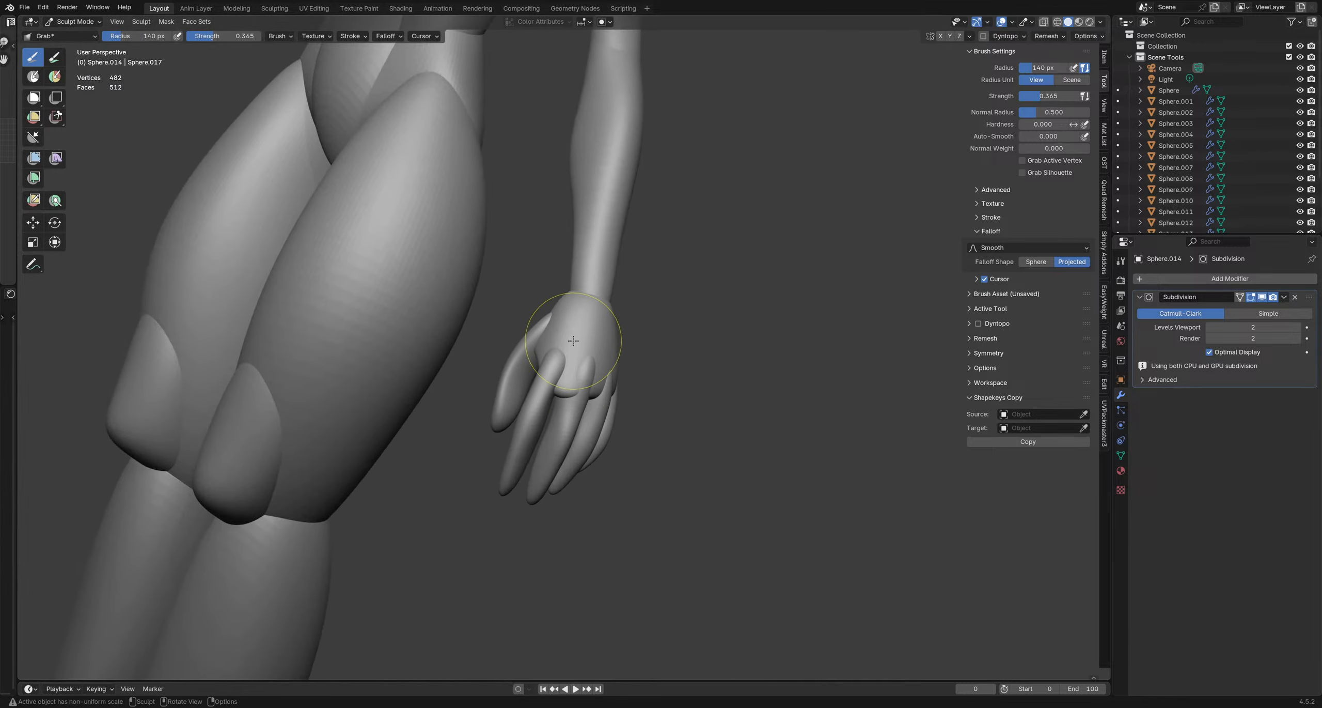
# Fit the index finger's base to the knuckle with the Grab brush reduced to about 109 px
pyautogui.press('f')
pyautogui.click(508, 352)
pyautogui.moveTo(520, 347); pyautogui.dragTo(515, 355)
pyautogui.moveTo(522, 359)
pyautogui.mouseDown(button='middle')
pyautogui.moveTo(614, 387)
pyautogui.moveTo(614, 376)
pyautogui.mouseUp(button='middle')
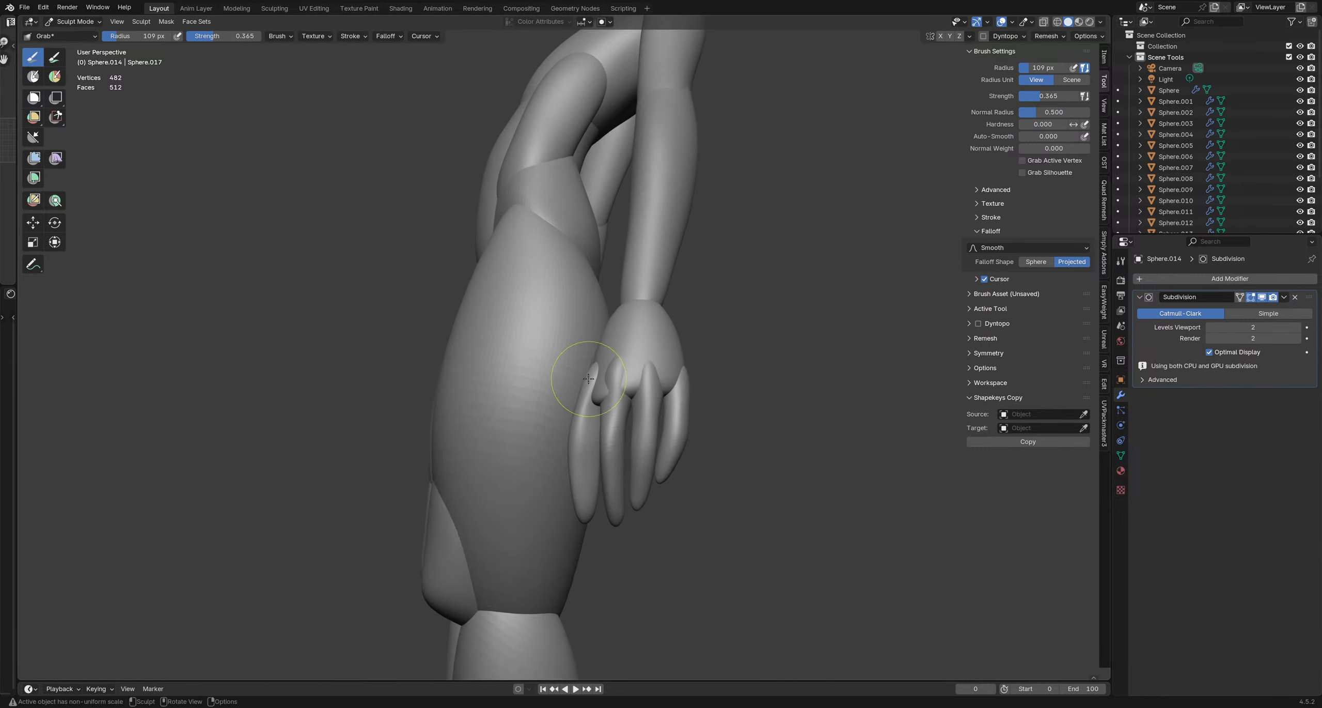
pyautogui.moveTo(565, 394); pyautogui.dragTo(579, 359)
# Switch sculpting to the thumb and reposition it with the Grab brush enlarged to about 215 px
pyautogui.moveTo(560, 370)
pyautogui.mouseDown(button='middle')
pyautogui.moveTo(433, 368)
pyautogui.moveTo(480, 348)
pyautogui.moveTo(451, 325)
pyautogui.moveTo(508, 342)
pyautogui.mouseUp(button='middle')
pyautogui.hotkey('alt', 'q')
pyautogui.press('f')
pyautogui.click(490, 341)
pyautogui.moveTo(506, 336); pyautogui.dragTo(494, 360)
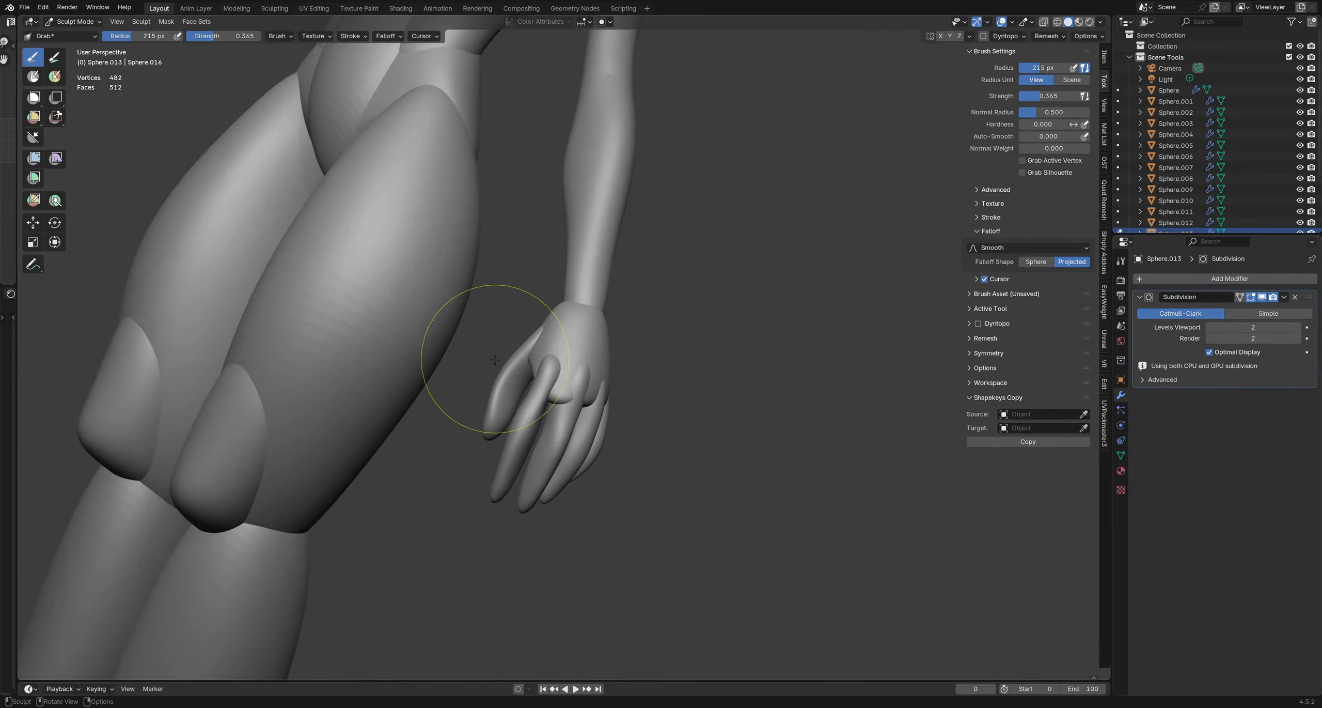
# Refine the thumb's base and outer edge with Grab brush radii of about 82 and 96 px
pyautogui.moveTo(485, 380)
pyautogui.mouseDown(button='middle')
pyautogui.moveTo(502, 341)
pyautogui.moveTo(480, 315)
pyautogui.moveTo(496, 308)
pyautogui.moveTo(456, 297)
pyautogui.mouseUp(button='middle')
pyautogui.press('f')
pyautogui.click(477, 328)
pyautogui.press('f')
pyautogui.click(466, 307)
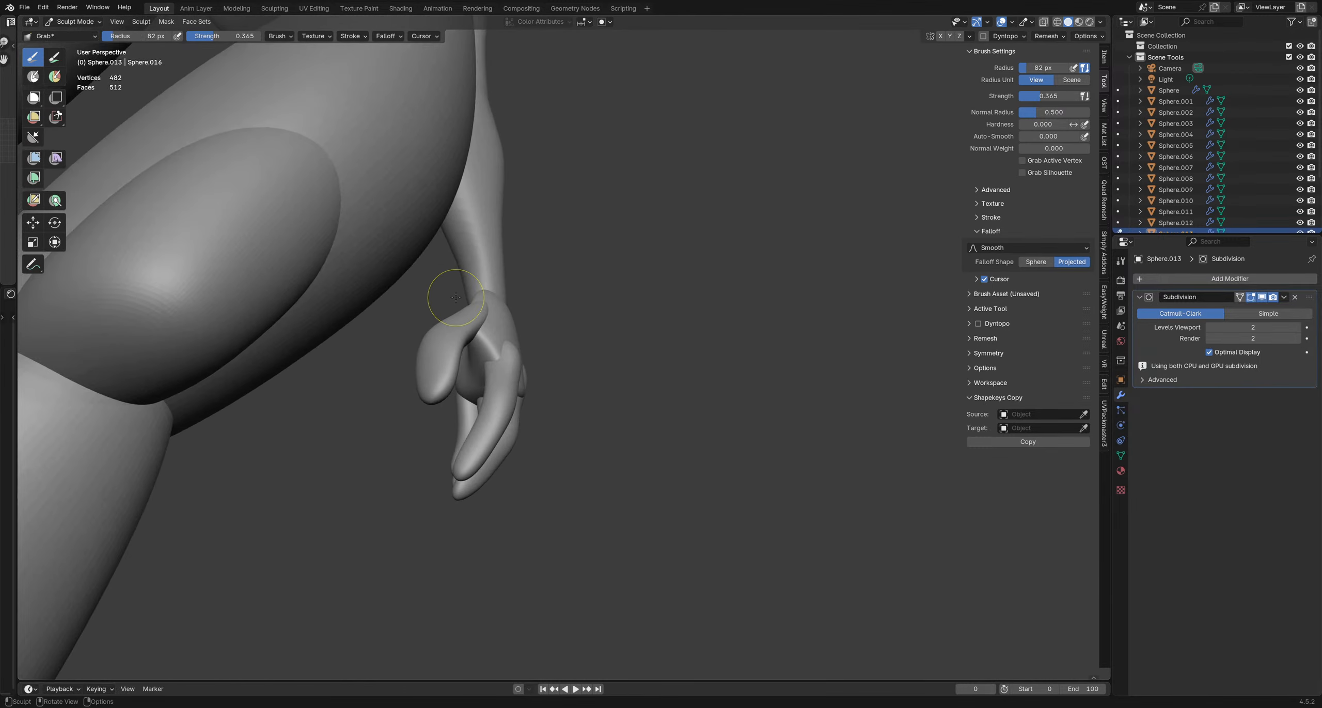
pyautogui.moveTo(452, 292); pyautogui.dragTo(455, 294)
pyautogui.press('f')
pyautogui.click(478, 307)
pyautogui.moveTo(462, 308); pyautogui.dragTo(435, 322, button='middle')
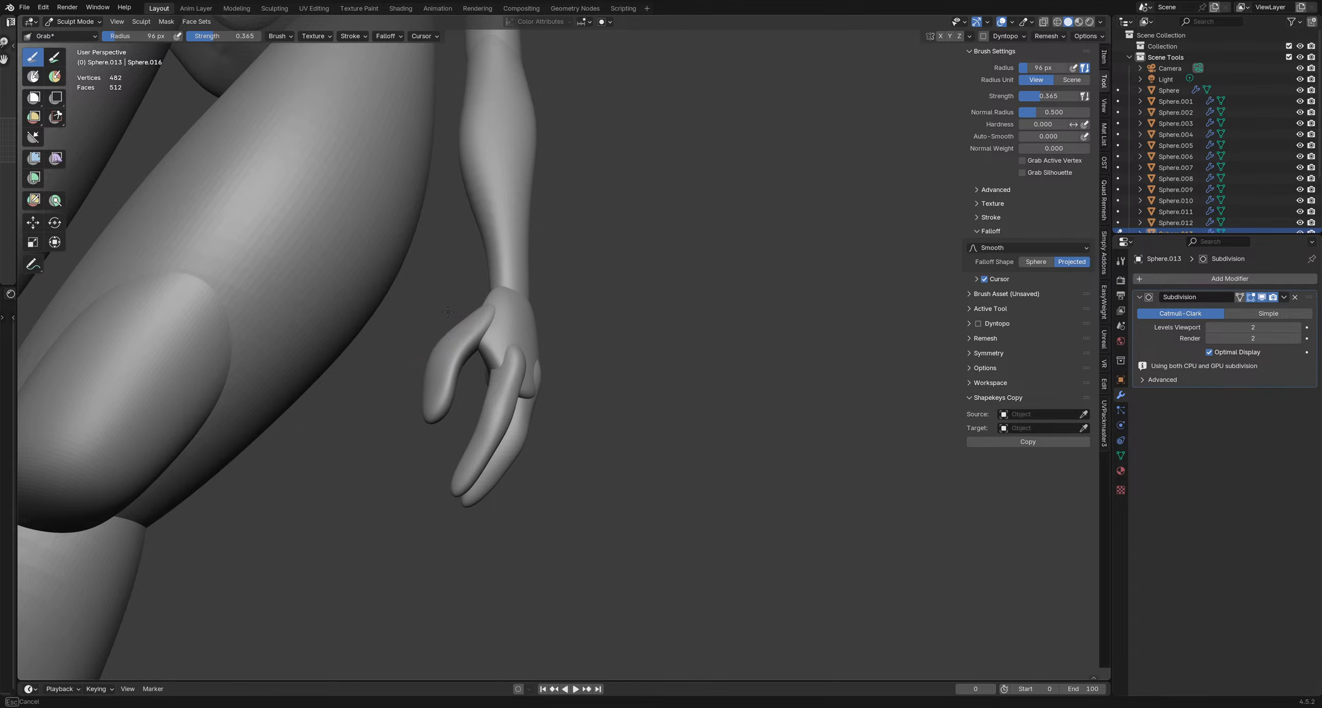
# Reshape the thumb's curve away from the palm with Grab brush radii of about 166 and 75 px
pyautogui.press('f')
pyautogui.click(501, 306)
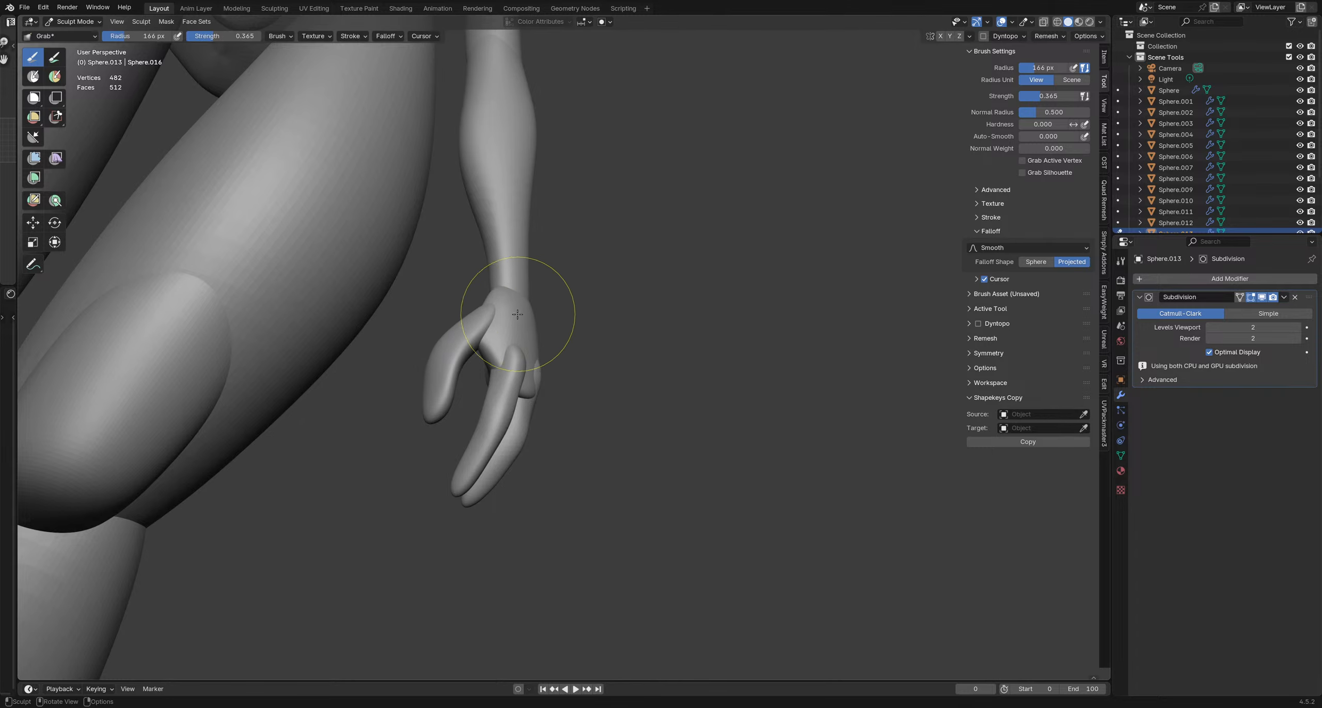
pyautogui.moveTo(517, 314)
pyautogui.mouseDown(button='middle')
pyautogui.moveTo(496, 291)
pyautogui.moveTo(434, 271)
pyautogui.moveTo(540, 319)
pyautogui.moveTo(490, 399)
pyautogui.moveTo(501, 373)
pyautogui.moveTo(470, 364)
pyautogui.moveTo(475, 344)
pyautogui.moveTo(481, 357)
pyautogui.moveTo(462, 358)
pyautogui.moveTo(477, 370)
pyautogui.mouseUp(button='middle')
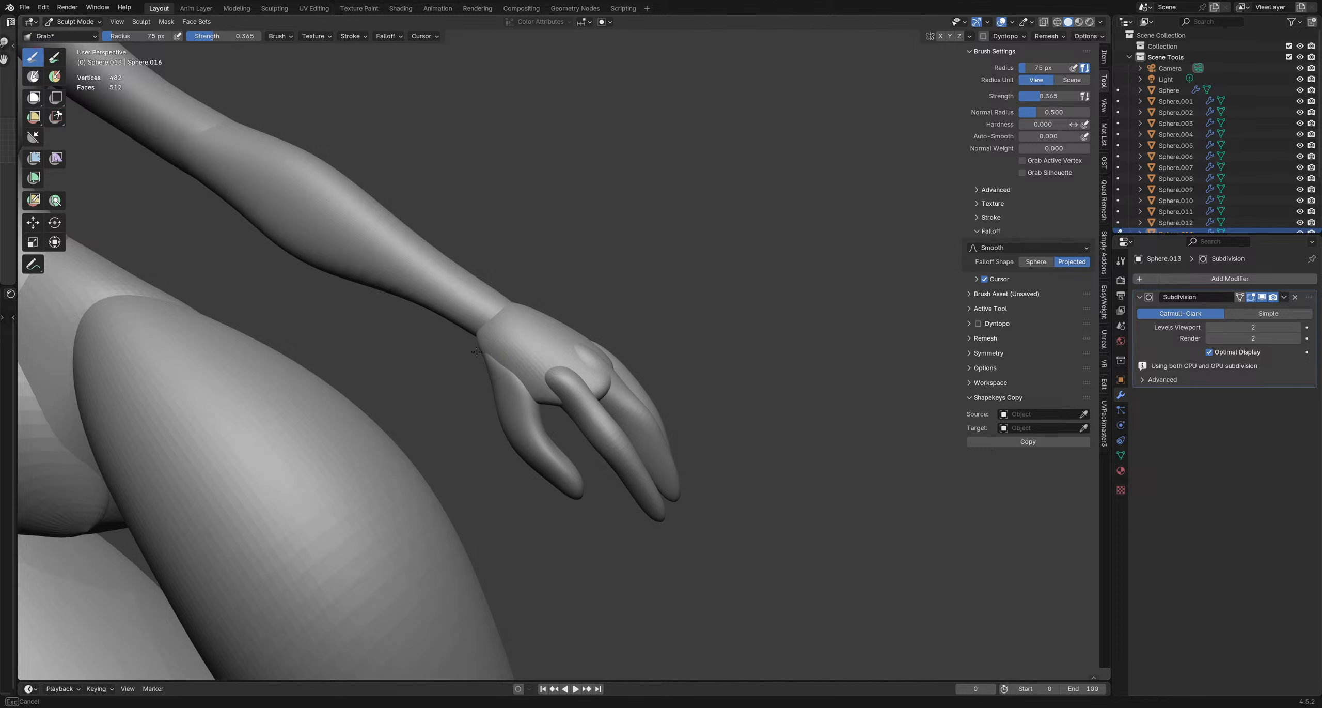
pyautogui.moveTo(470, 349)
pyautogui.mouseDown(button='middle')
pyautogui.moveTo(472, 369)
pyautogui.moveTo(514, 365)
pyautogui.moveTo(494, 382)
pyautogui.moveTo(506, 377)
pyautogui.moveTo(493, 417)
pyautogui.moveTo(463, 354)
pyautogui.moveTo(498, 374)
pyautogui.moveTo(490, 400)
pyautogui.mouseUp(button='middle')
pyautogui.press('f')
pyautogui.click(482, 358)
# Adjust the thumb's position relative to the palm from below with Grab brush radii of about 116 and 103 px
pyautogui.press('f')
pyautogui.click(537, 375)
pyautogui.press('f')
pyautogui.click(479, 357)
pyautogui.press('f')
pyautogui.click(489, 400)
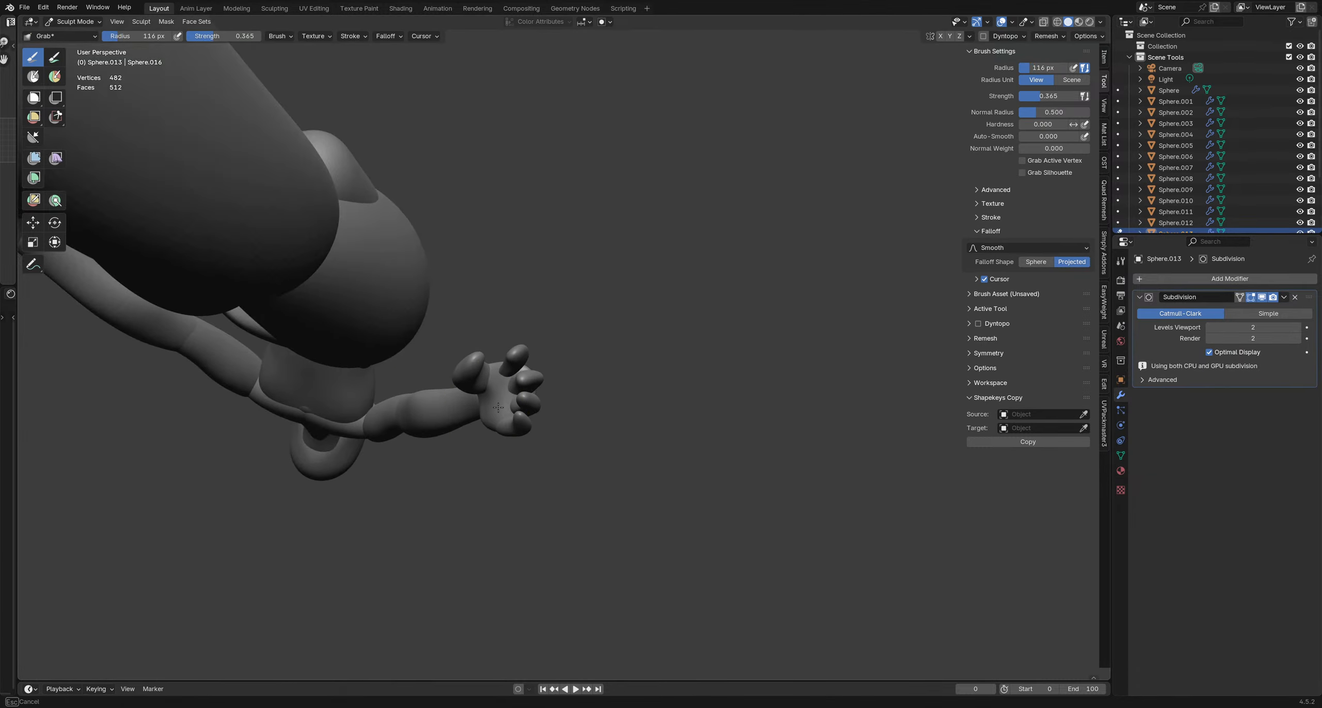
pyautogui.press('f')
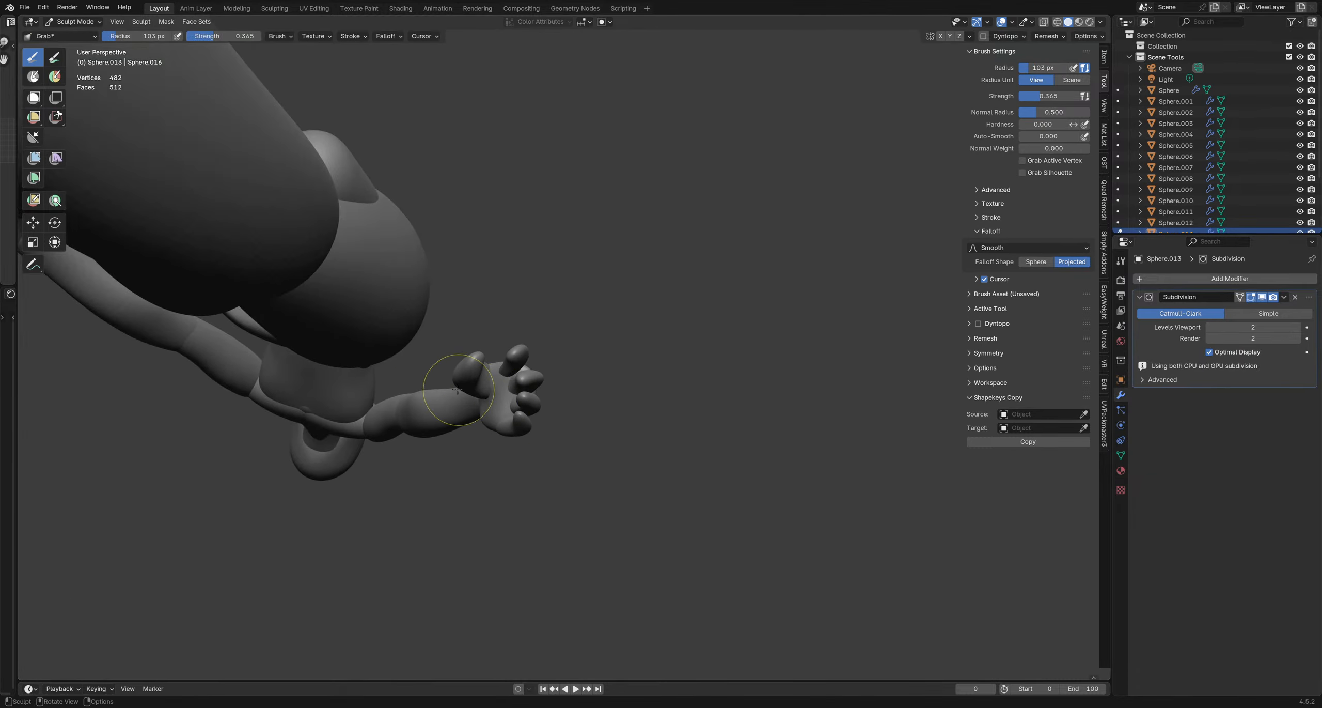
pyautogui.moveTo(458, 389)
pyautogui.mouseDown(button='middle')
pyautogui.moveTo(558, 381)
pyautogui.moveTo(543, 356)
pyautogui.mouseUp(button='middle')
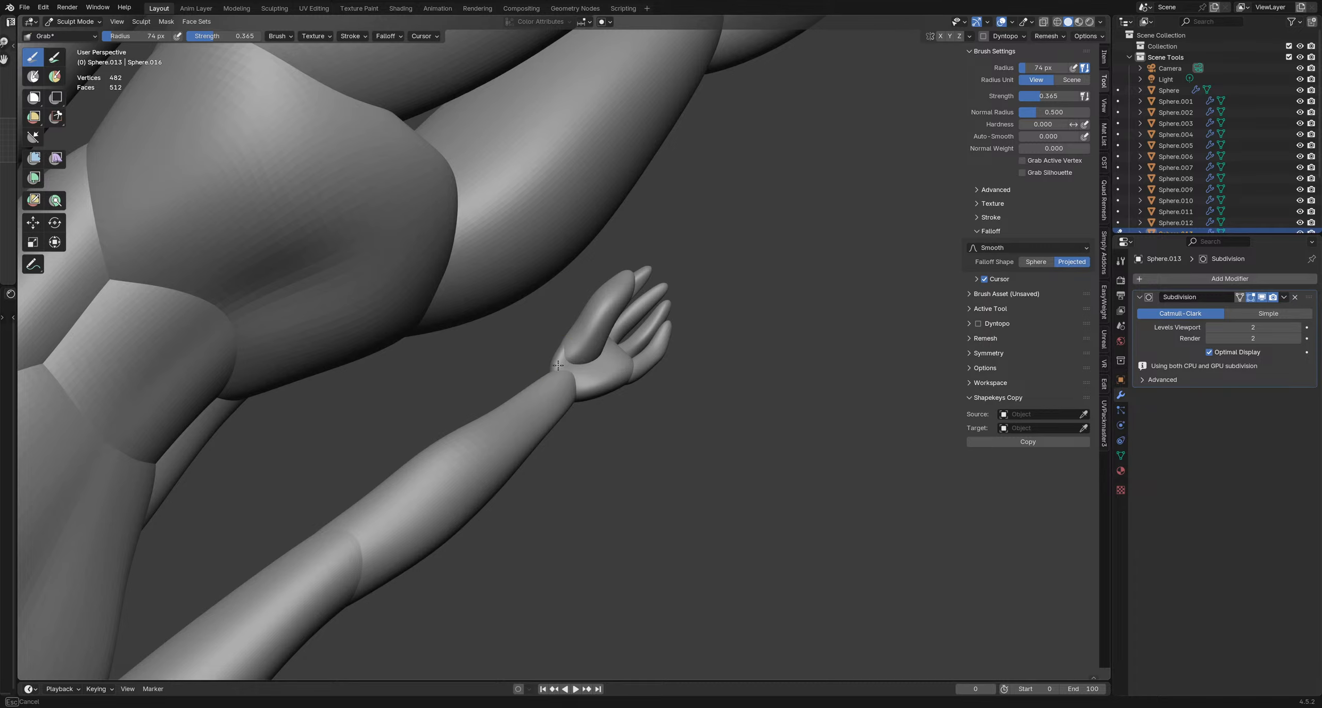
# Shape the thumb's upper part and tip from the palm side with Grab brush radii of about 74, 84 and 163 px
pyautogui.moveTo(558, 364)
pyautogui.mouseDown(button='middle')
pyautogui.moveTo(529, 339)
pyautogui.moveTo(550, 381)
pyautogui.moveTo(584, 300)
pyautogui.moveTo(504, 264)
pyautogui.mouseUp(button='middle')
pyautogui.press('f')
pyautogui.click(542, 381)
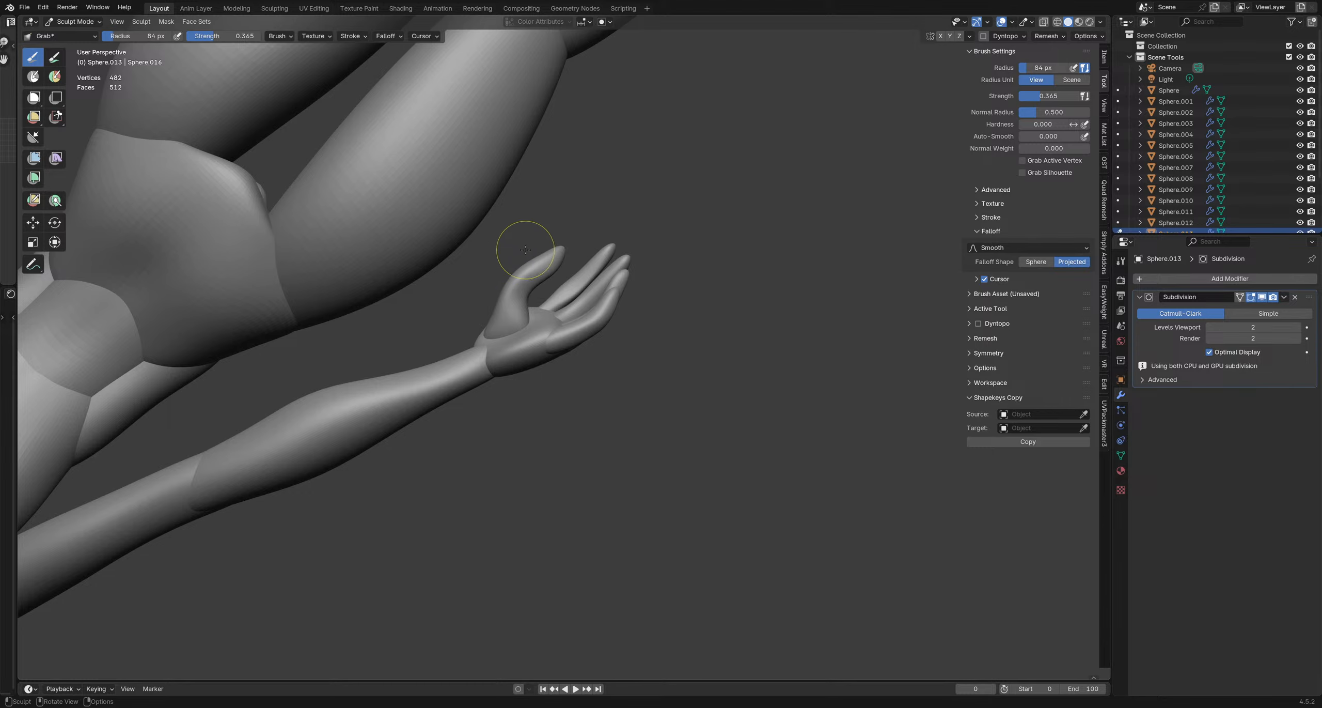
pyautogui.press('f')
pyautogui.click(511, 255)
pyautogui.press('f')
pyautogui.click(533, 253)
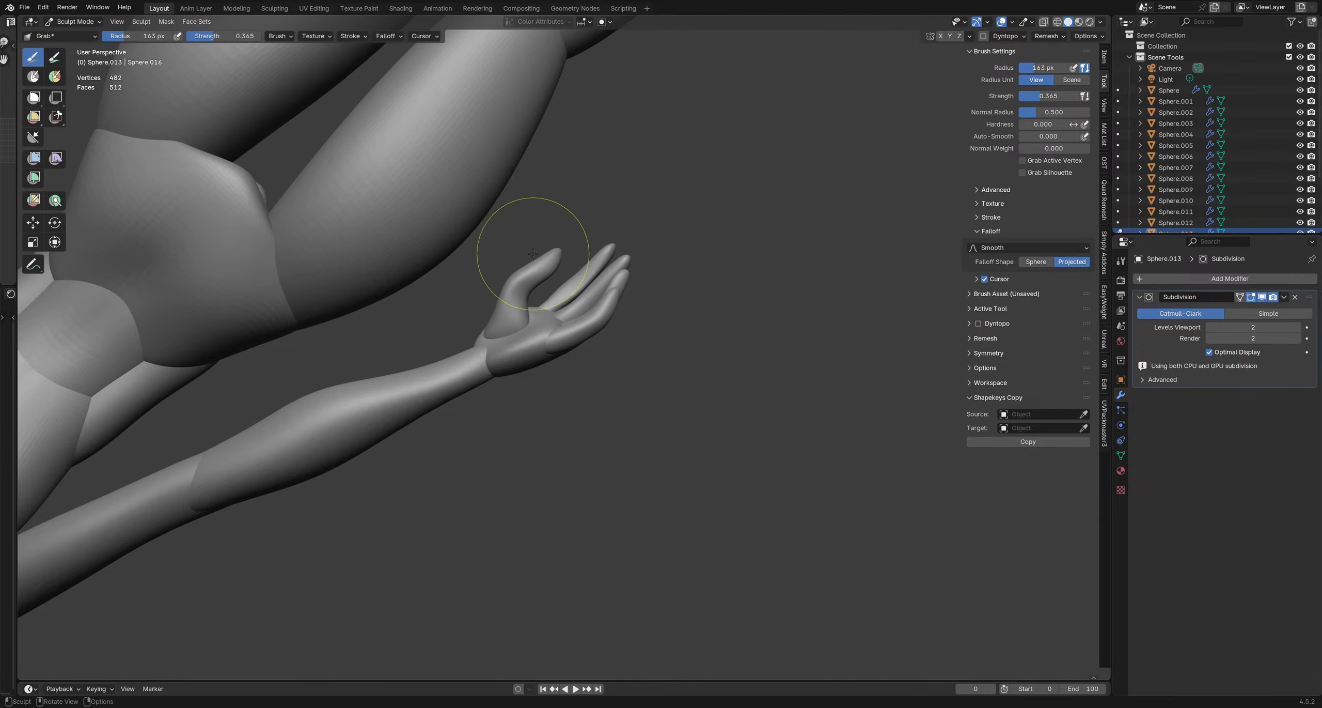
# Form the thumb's inner edge where it meets the palm with the Grab brush at about 82 px
pyautogui.press('f')
pyautogui.click(495, 261)
pyautogui.press('f')
pyautogui.click(530, 298)
pyautogui.moveTo(538, 293); pyautogui.dragTo(534, 296)
pyautogui.press('f')
pyautogui.click(543, 298)
pyautogui.moveTo(534, 299)
pyautogui.mouseDown(button='middle')
pyautogui.moveTo(533, 386)
pyautogui.moveTo(533, 370)
pyautogui.mouseUp(button='middle')
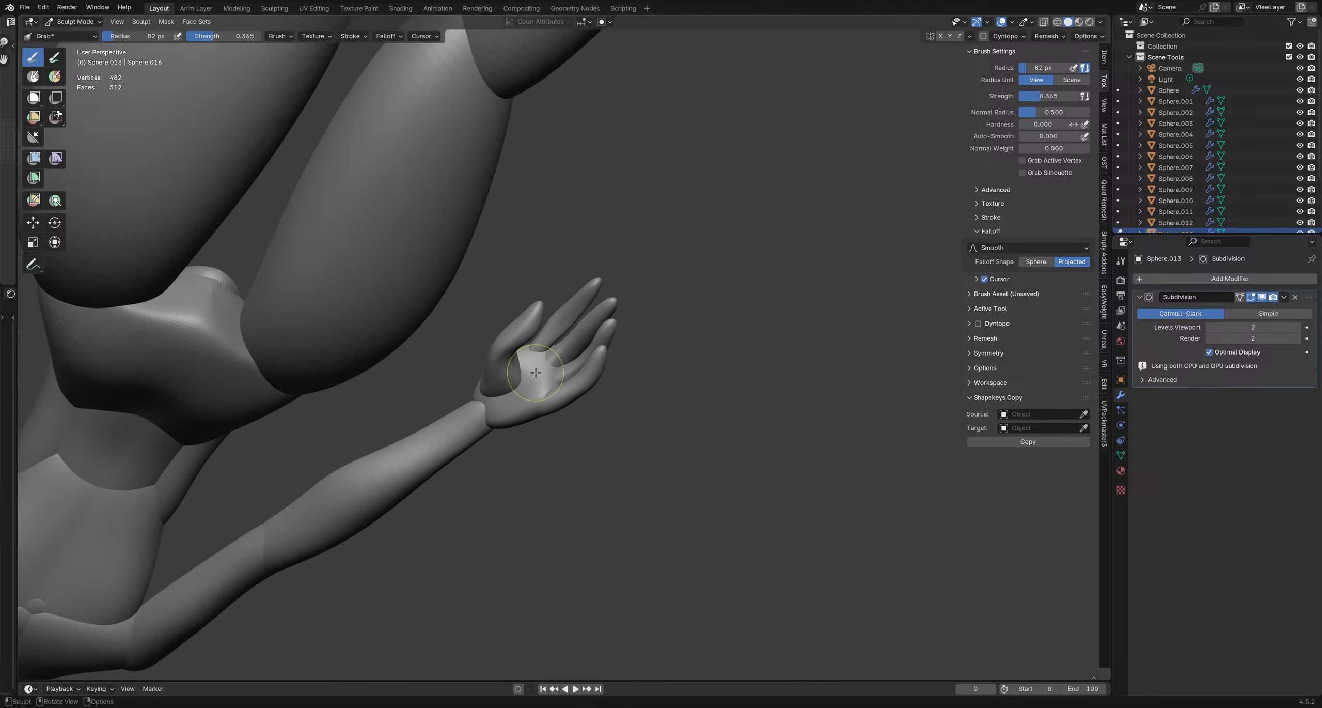
# Pull the thumb's fleshy base into shape toward the wrist with Grab brush radii of about 107 and 118 px
pyautogui.moveTo(519, 374); pyautogui.dragTo(513, 375)
pyautogui.moveTo(515, 374); pyautogui.dragTo(536, 333, button='middle')
pyautogui.press('f')
pyautogui.click(546, 333)
pyautogui.moveTo(490, 332); pyautogui.dragTo(494, 318)
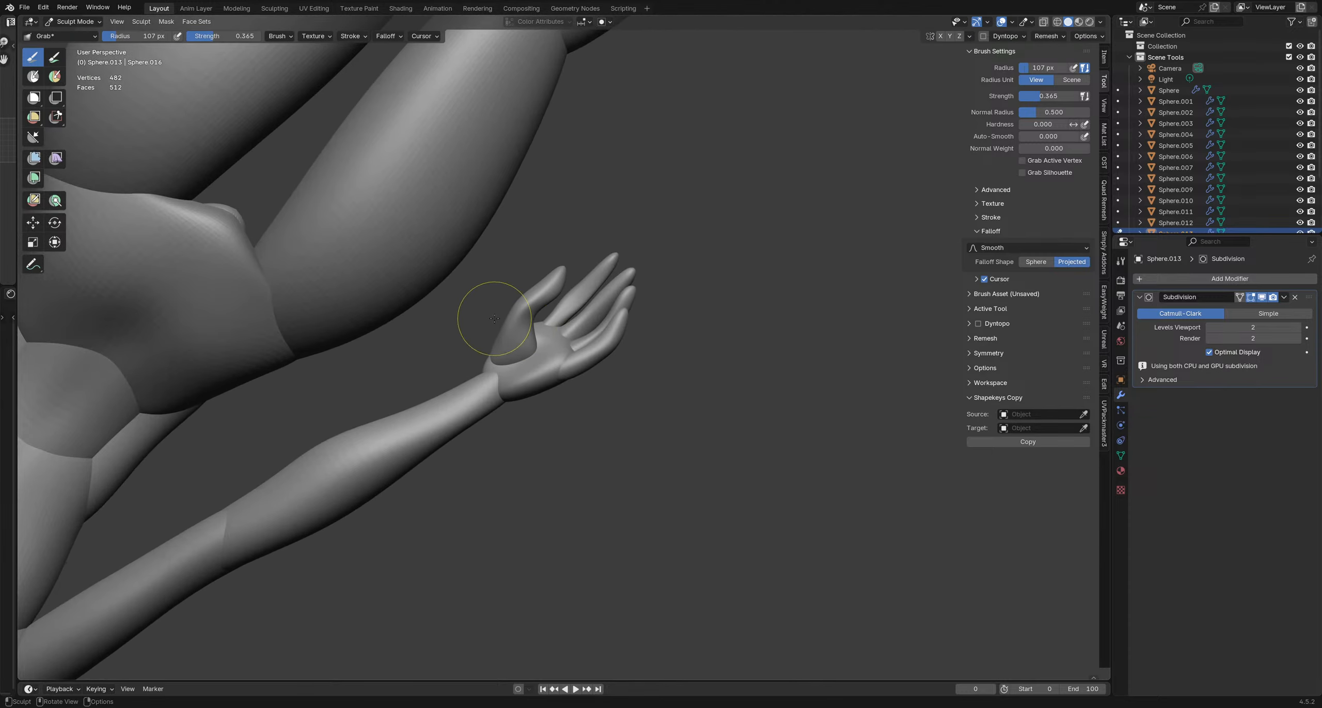
pyautogui.moveTo(485, 324)
pyautogui.mouseDown(button='middle')
pyautogui.moveTo(546, 310)
pyautogui.moveTo(532, 441)
pyautogui.moveTo(543, 430)
pyautogui.mouseUp(button='middle')
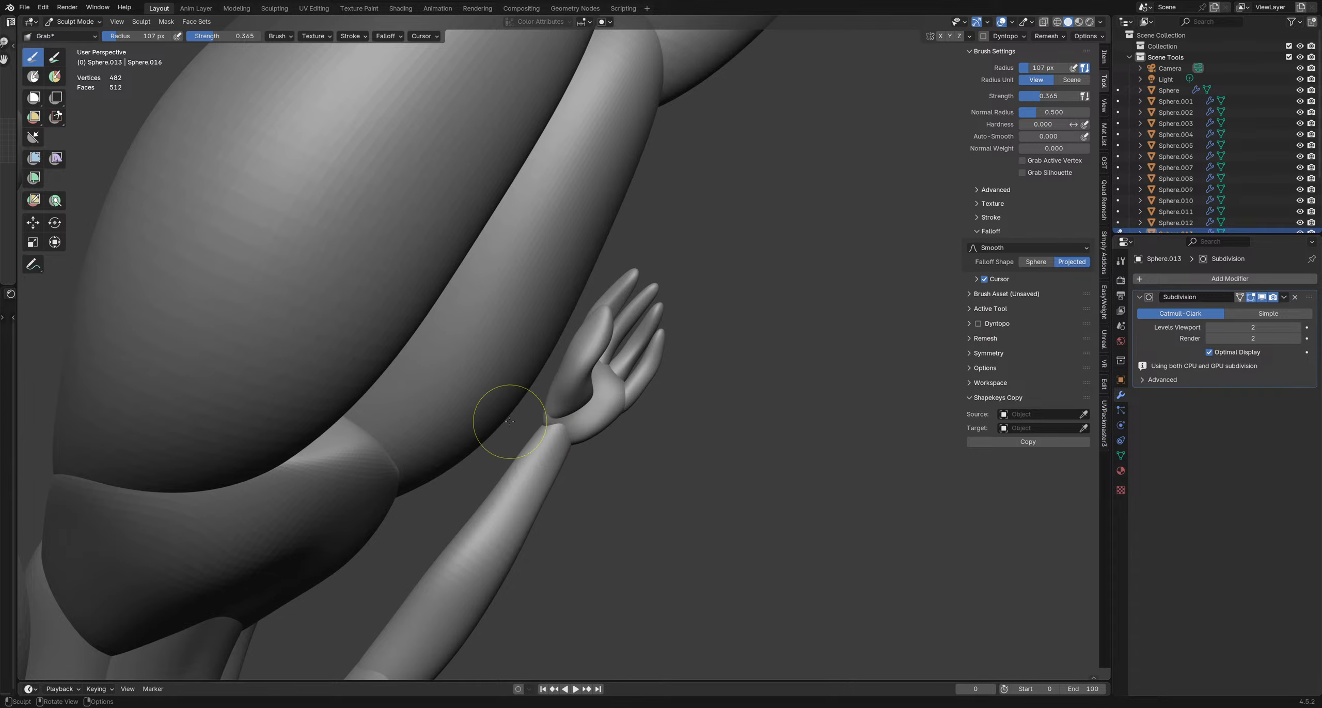
pyautogui.press(']')
pyautogui.moveTo(601, 411)
pyautogui.mouseDown(button='middle')
pyautogui.moveTo(537, 369)
pyautogui.moveTo(541, 345)
pyautogui.moveTo(513, 454)
pyautogui.mouseUp(button='middle')
pyautogui.scroll(2, 537, 403)
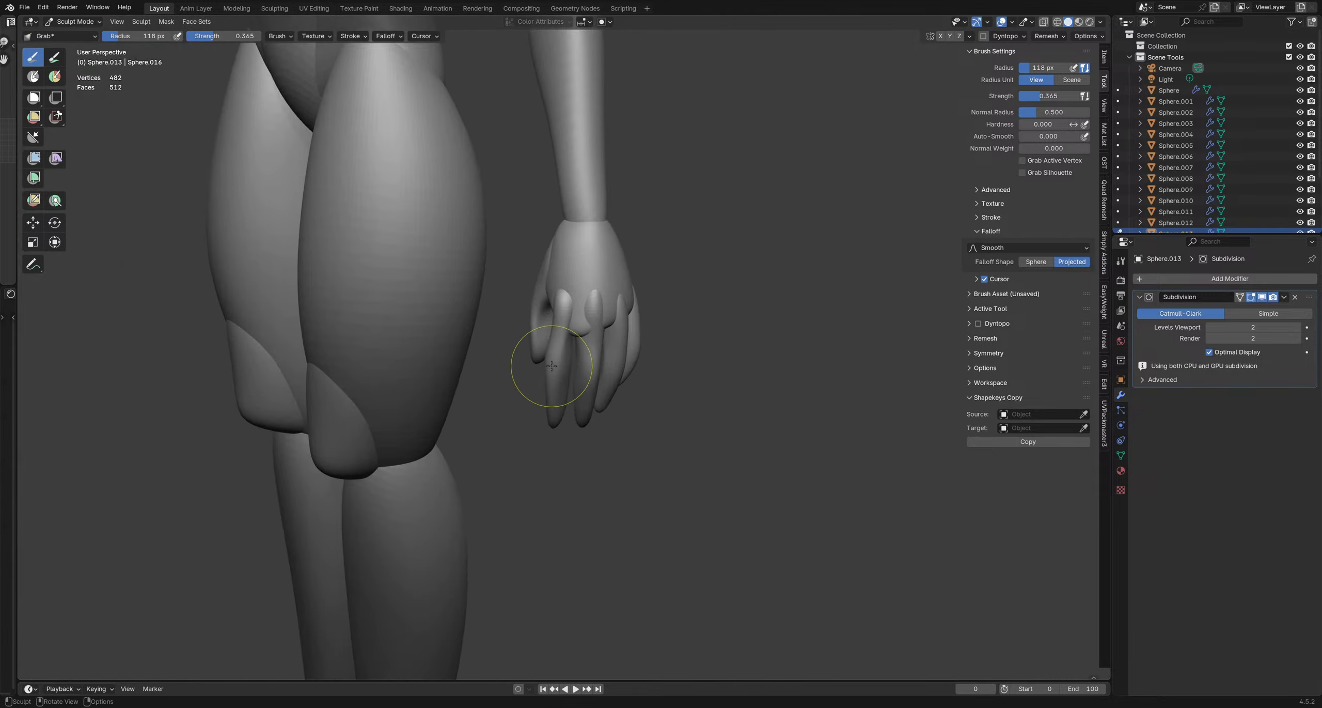
# Switch sculpting to the index finger and pull it closer to the other fingers with the Grab brush at about 169 px
pyautogui.hotkey('alt', 'q')
pyautogui.moveTo(550, 365); pyautogui.dragTo(621, 332, button='middle')
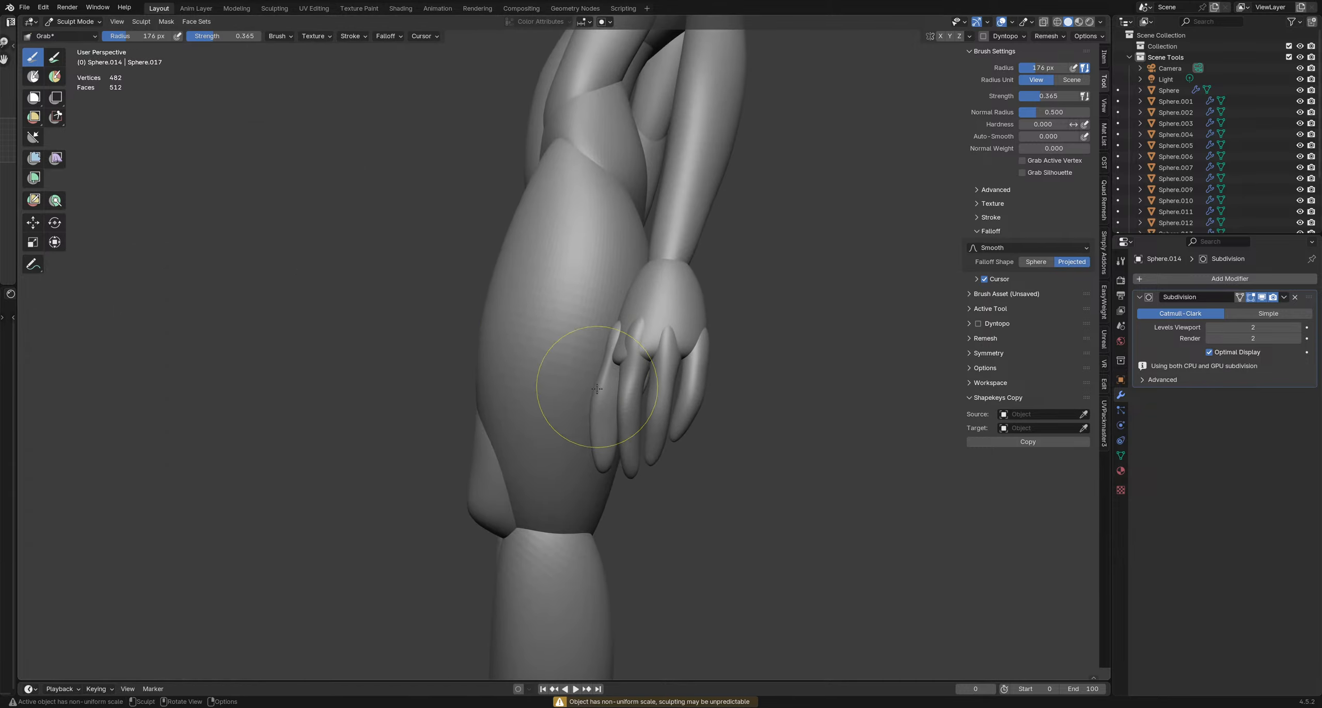
pyautogui.press('f')
pyautogui.click(629, 432)
pyautogui.moveTo(628, 430); pyautogui.dragTo(575, 432, button='middle')
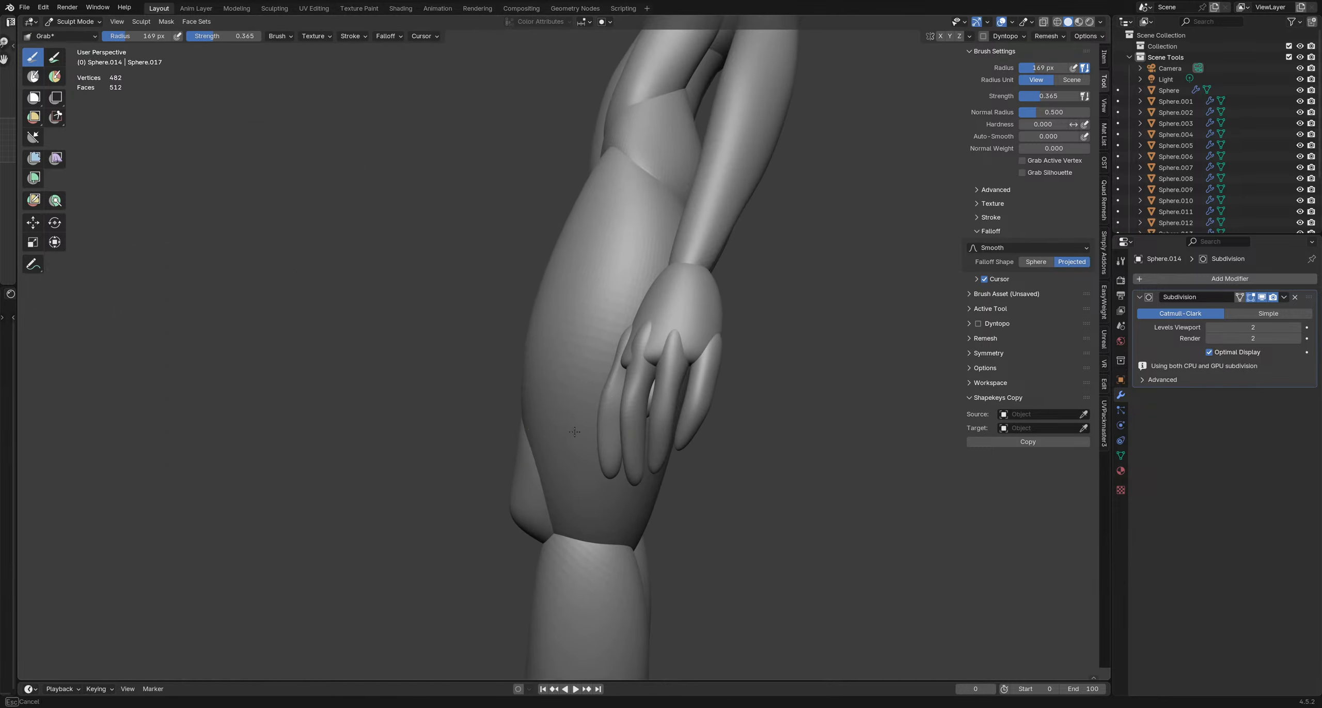
pyautogui.moveTo(589, 472)
pyautogui.mouseDown()
pyautogui.moveTo(605, 478)
pyautogui.moveTo(594, 444)
pyautogui.mouseUp()
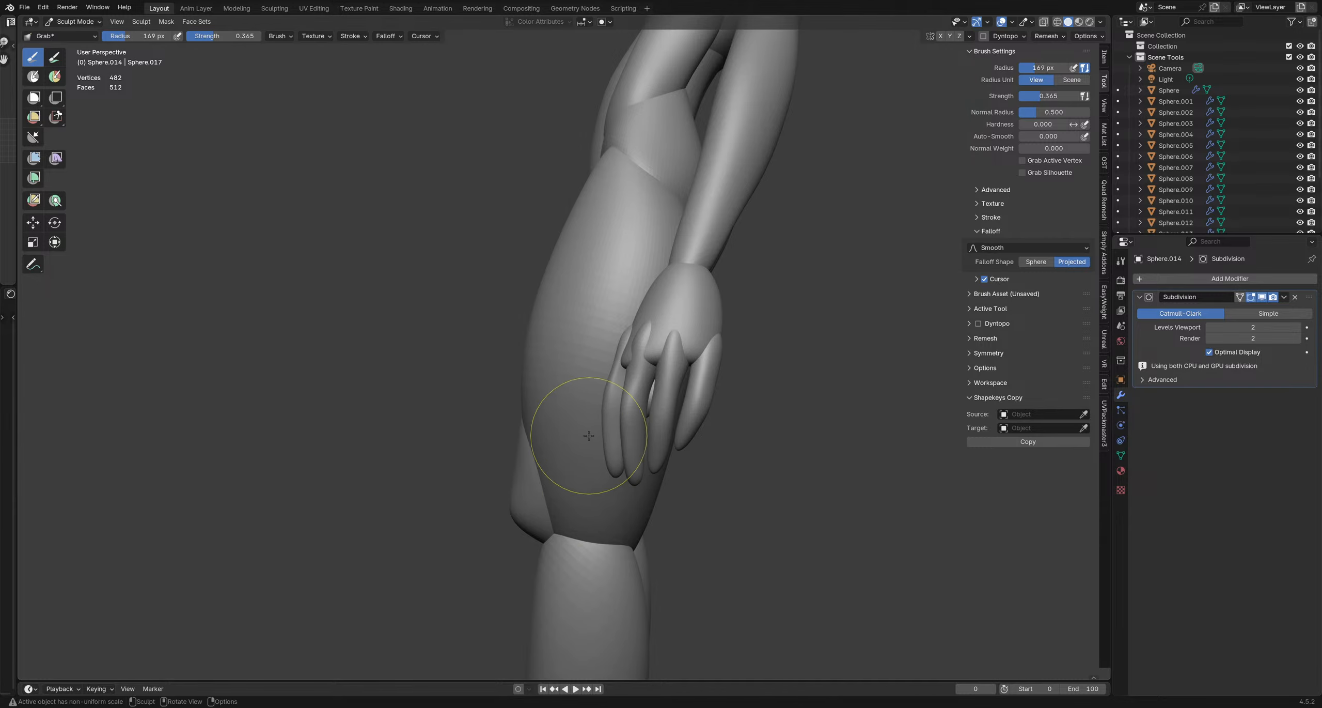
# Save the file and return to Object Mode with nothing selected
pyautogui.scroll(-5, 650, 396)
pyautogui.moveTo(588, 437)
pyautogui.mouseDown(button='middle')
pyautogui.moveTo(645, 397)
pyautogui.moveTo(631, 363)
pyautogui.moveTo(602, 378)
pyautogui.moveTo(561, 364)
pyautogui.moveTo(602, 361)
pyautogui.mouseUp(button='middle')
pyautogui.scroll(-3, 640, 393)
pyautogui.scroll(3, 587, 384)
pyautogui.scroll(-2, 615, 395)
pyautogui.scroll(2, 618, 397)
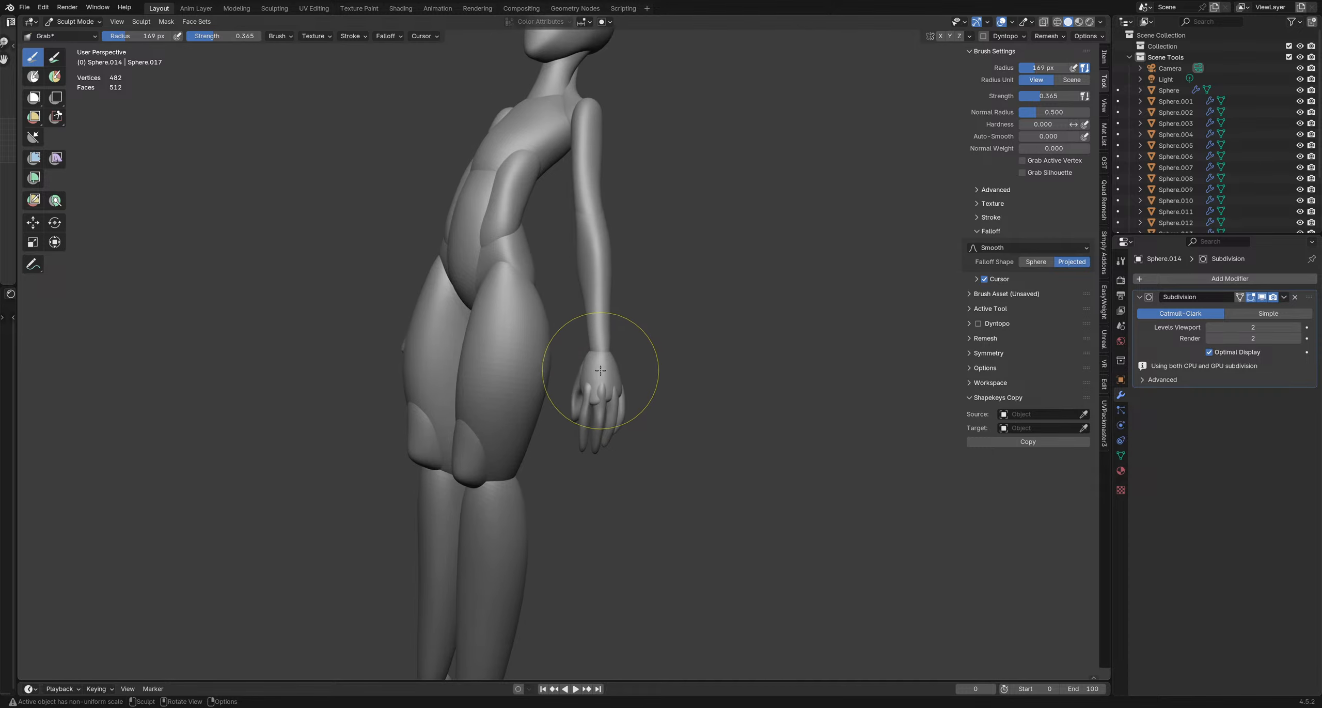
pyautogui.hotkey('ctrl', 's')
pyautogui.keyDown('shift'); pyautogui.moveTo(408, 268); pyautogui.dragTo(478, 256, button='middle'); pyautogui.keyUp('shift')
pyautogui.moveTo(583, 261)
pyautogui.mouseDown(button='middle')
pyautogui.moveTo(614, 265)
pyautogui.moveTo(557, 266)
pyautogui.mouseUp(button='middle')
pyautogui.hotkey('ctrl', 'Tab')
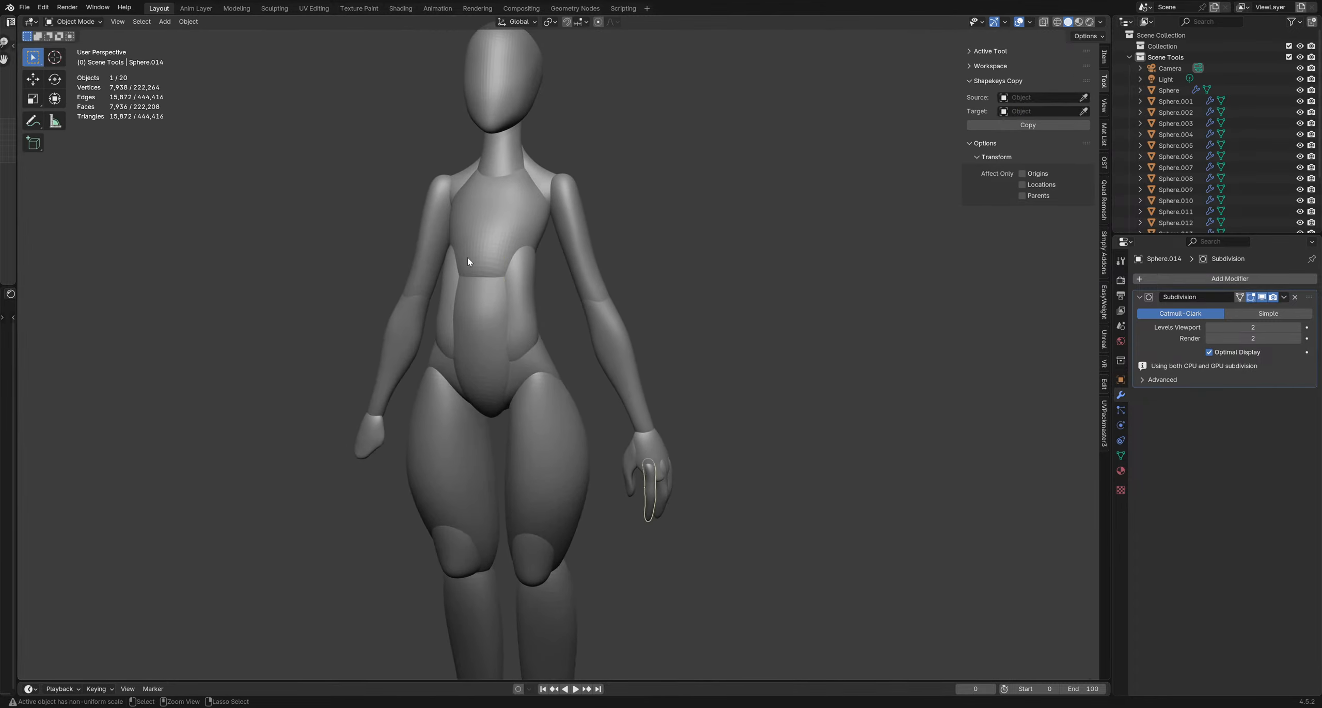
pyautogui.click(692, 305)
# Select the little finger in Sculpt Mode and reposition it with the Grab brush at about 121 px
pyautogui.scroll(-4, 692, 305)
pyautogui.keyDown('shift'); pyautogui.moveTo(683, 346); pyautogui.dragTo(629, 381, button='middle'); pyautogui.keyUp('shift')
pyautogui.scroll(2, 652, 357)
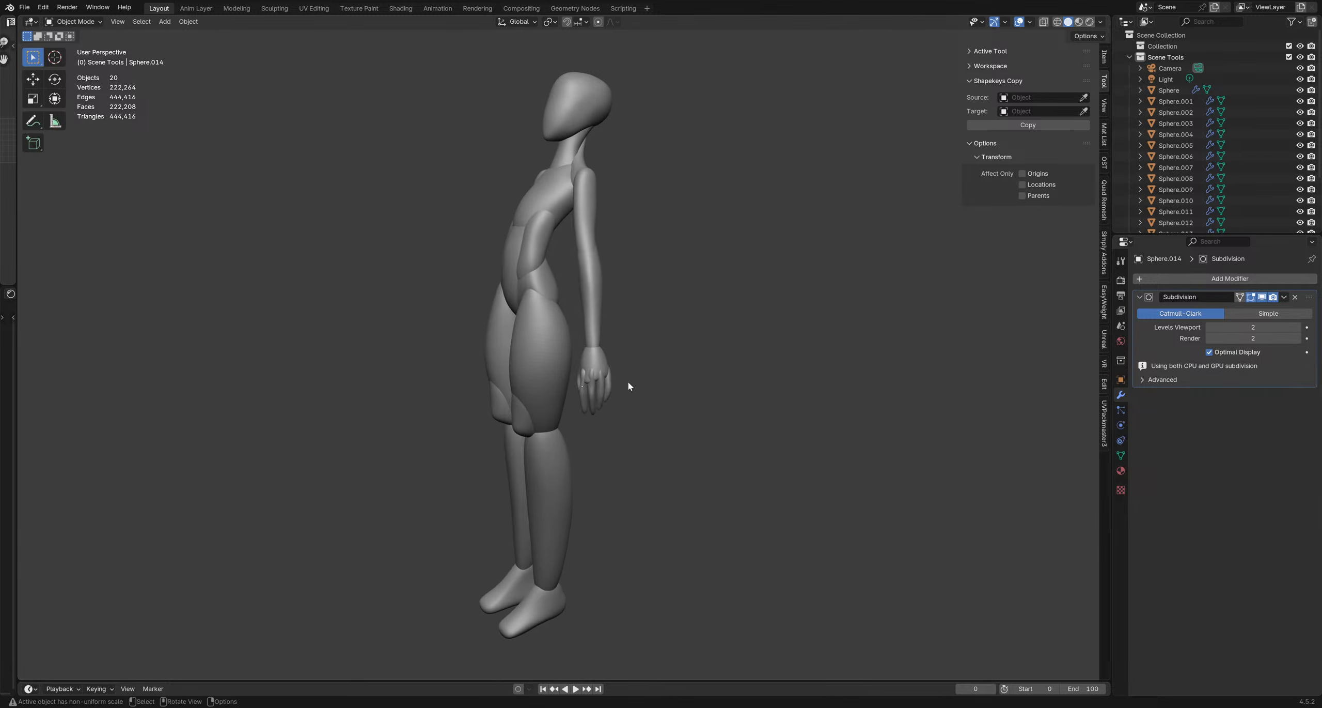
pyautogui.scroll(4, 628, 380)
pyautogui.click(618, 366)
pyautogui.hotkey('ctrl', 'Tab')
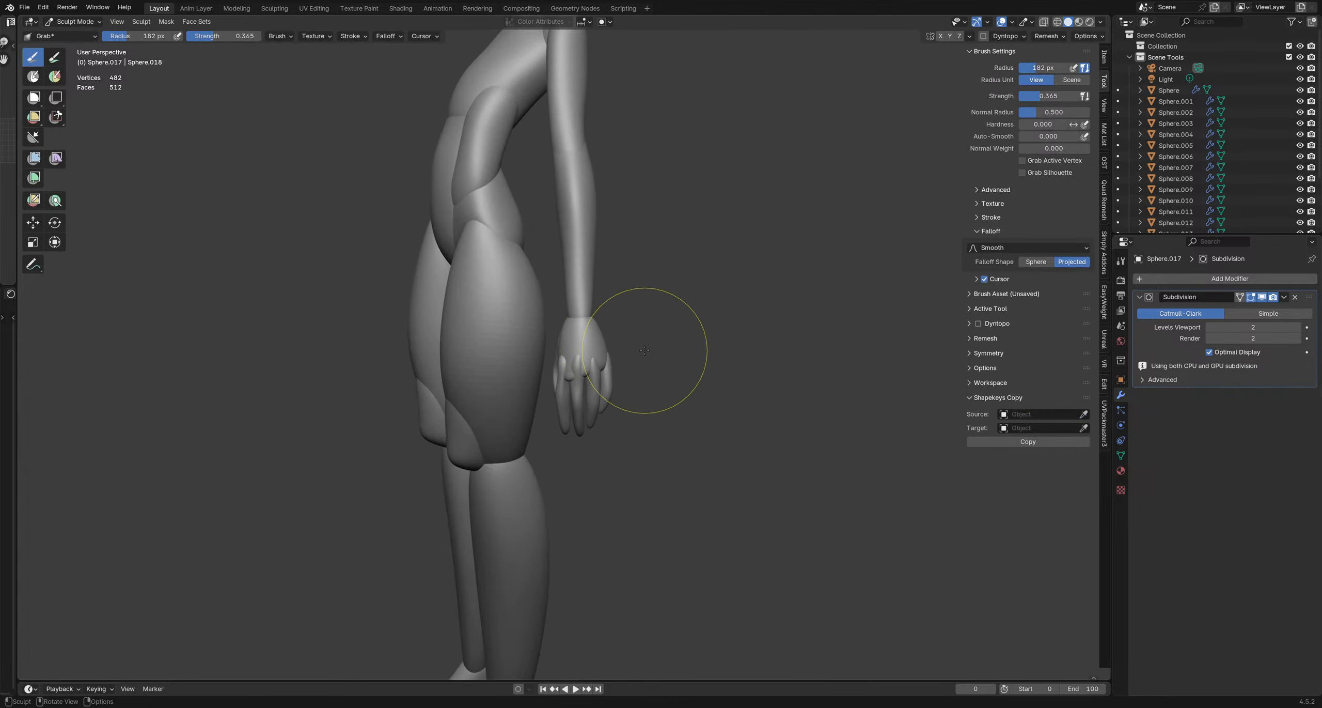
pyautogui.moveTo(642, 355); pyautogui.dragTo(622, 372, button='middle')
pyautogui.press('f')
pyautogui.click(631, 374)
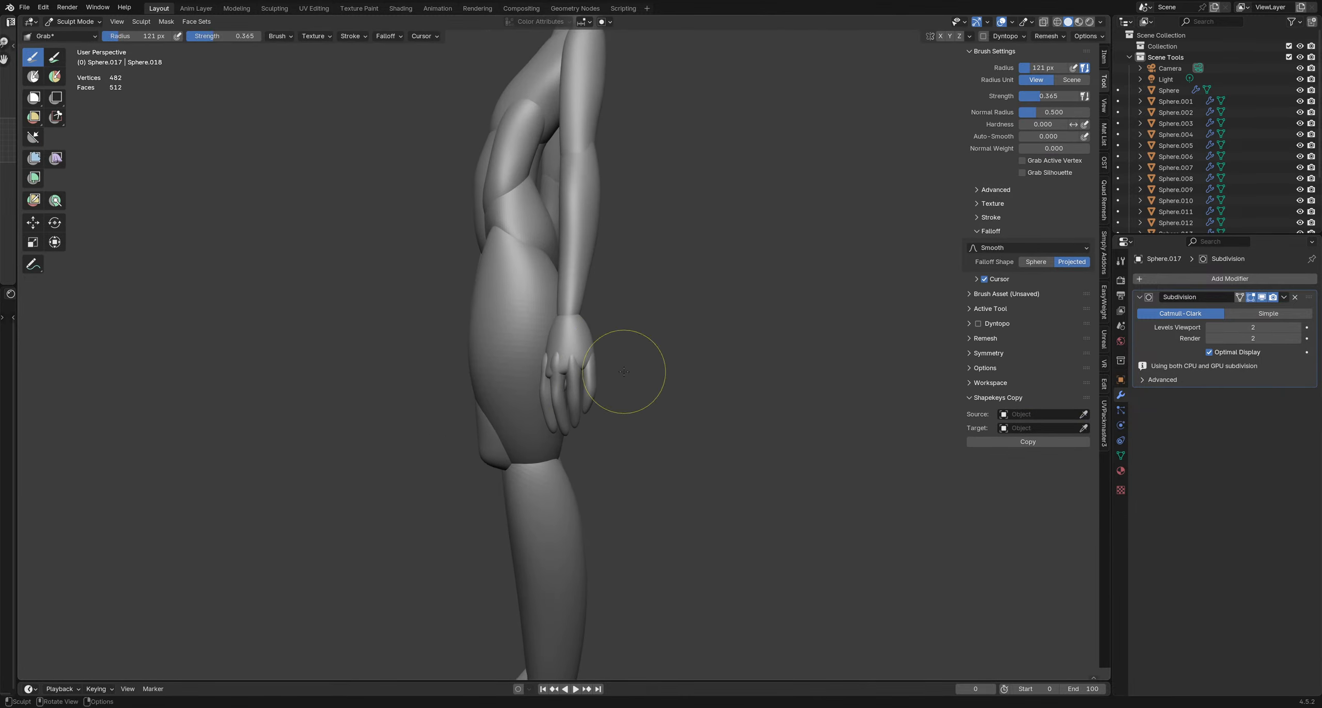
pyautogui.moveTo(564, 373)
pyautogui.mouseDown()
pyautogui.moveTo(580, 363)
pyautogui.moveTo(599, 399)
pyautogui.mouseUp()
# Switch sculpting to the ring finger and adjust it with the Grab brush at about 85 px
pyautogui.press('f')
pyautogui.click(568, 381)
pyautogui.hotkey('alt', 'q')
pyautogui.moveTo(565, 438); pyautogui.dragTo(535, 429, button='middle')
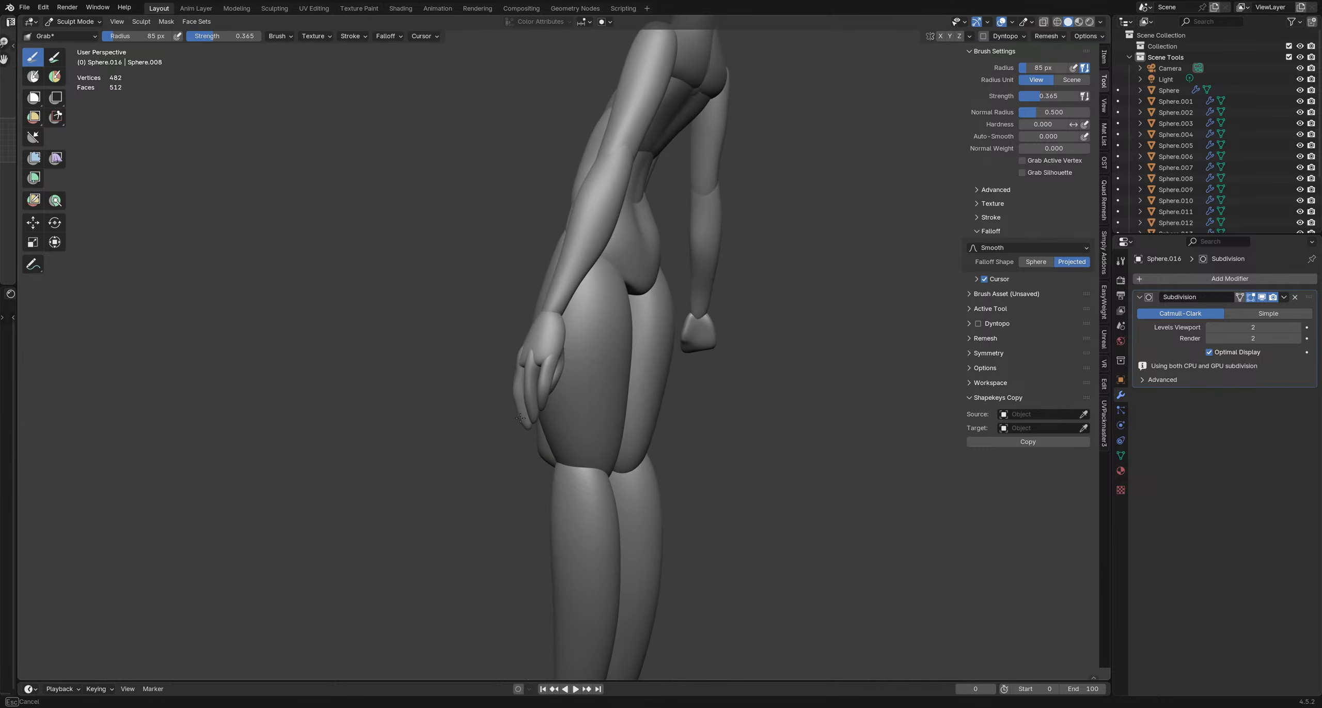
pyautogui.moveTo(520, 414)
pyautogui.mouseDown(button='middle')
pyautogui.moveTo(557, 385)
pyautogui.moveTo(569, 316)
pyautogui.moveTo(594, 372)
pyautogui.mouseUp(button='middle')
# Touch up the little finger with the Grab brush reduced to about 41 px
pyautogui.press('[')
pyautogui.press('[')
pyautogui.press('[')
pyautogui.press('[')
pyautogui.press('[')
pyautogui.press('[')
pyautogui.press('[')
pyautogui.scroll(5, 597, 366)
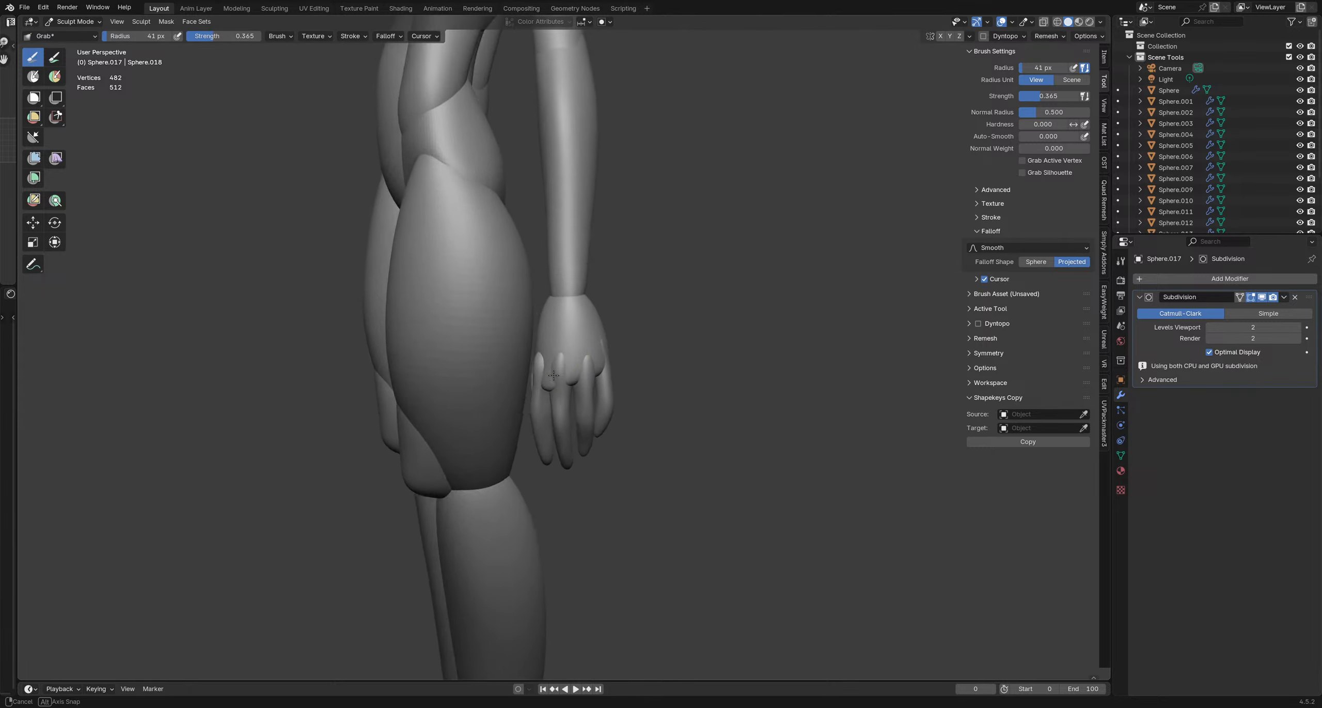
# Switch sculpting to the mirrored palm piece and adjust it with the Grab brush enlarged to about 120 px
pyautogui.hotkey('alt', 'q')
pyautogui.press(']')
pyautogui.press(']')
pyautogui.press(']')
pyautogui.press(']')
pyautogui.press(']')
pyautogui.press(']')
pyautogui.press(']')
pyautogui.press(']')
pyautogui.press(']')
pyautogui.press(']')
pyautogui.press(']')
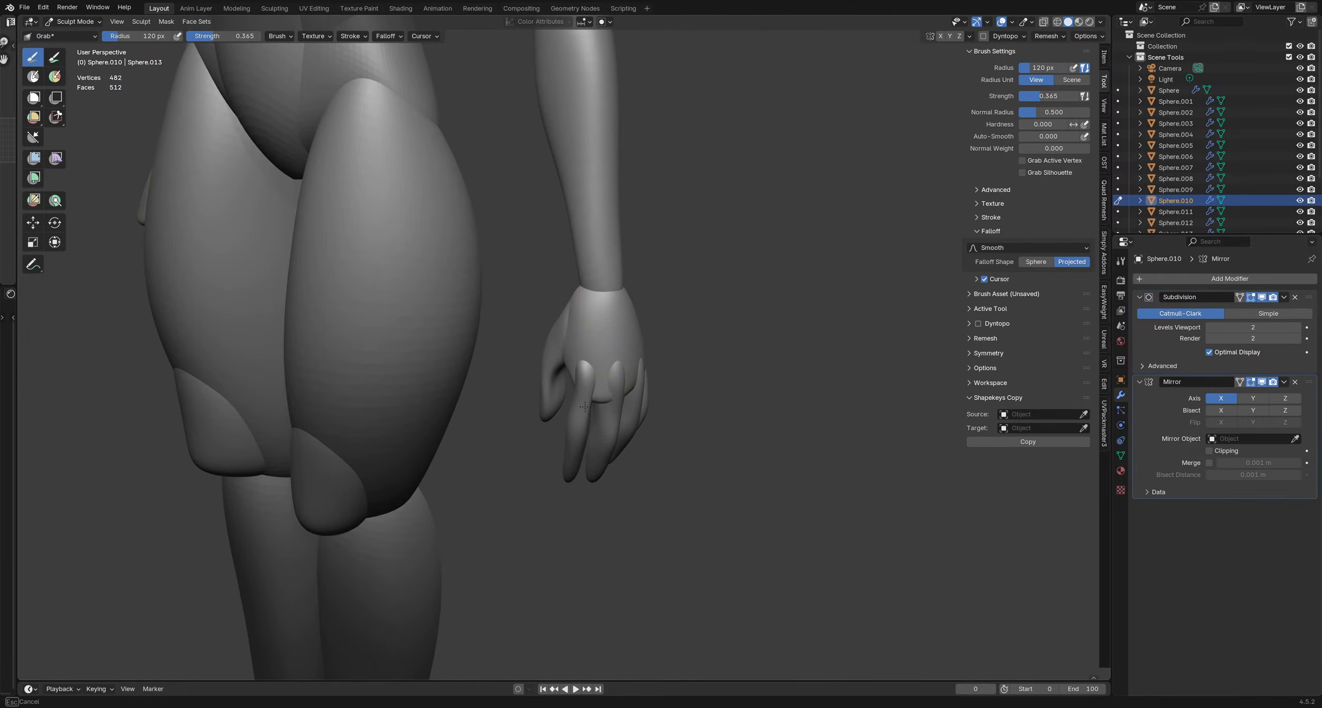
pyautogui.press('f')
pyautogui.click(581, 391)
# Switch sculpting back to the thumb and reshape it from below with the Grab brush at about 148 px
pyautogui.moveTo(581, 391)
pyautogui.mouseDown(button='middle')
pyautogui.moveTo(510, 357)
pyautogui.moveTo(598, 352)
pyautogui.moveTo(525, 348)
pyautogui.moveTo(561, 318)
pyautogui.moveTo(559, 286)
pyautogui.moveTo(578, 296)
pyautogui.mouseUp(button='middle')
pyautogui.scroll(5, 599, 353)
pyautogui.hotkey('alt', 'q')
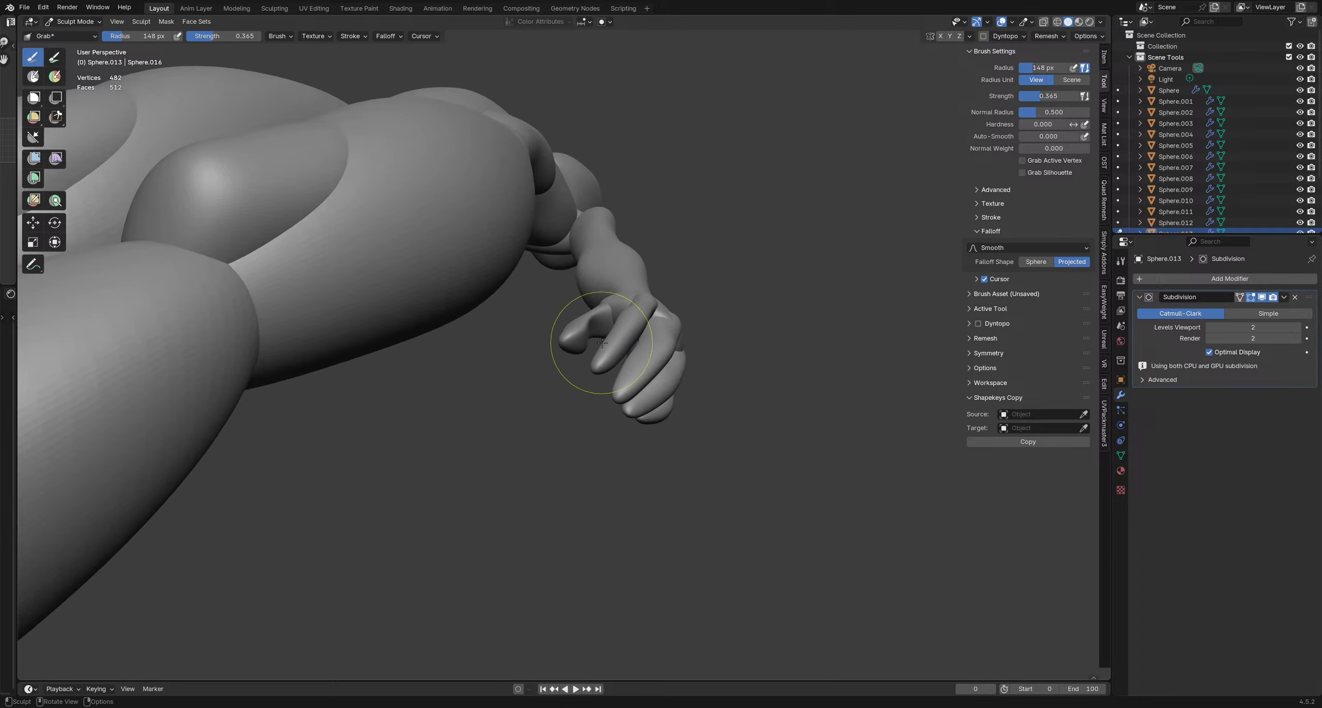
pyautogui.press('f')
pyautogui.click(578, 347)
pyautogui.moveTo(575, 313); pyautogui.dragTo(587, 405, button='middle')
pyautogui.moveTo(558, 343)
pyautogui.mouseDown(button='middle')
pyautogui.moveTo(618, 413)
pyautogui.moveTo(594, 292)
pyautogui.moveTo(579, 437)
pyautogui.moveTo(506, 413)
pyautogui.moveTo(480, 367)
pyautogui.moveTo(524, 349)
pyautogui.moveTo(532, 323)
pyautogui.moveTo(525, 355)
pyautogui.mouseUp(button='middle')
# Fine-tune the thumb's angle beside the index finger with the Grab brush at about 131 px
pyautogui.hotkey('alt', 'q')
pyautogui.scroll(-3, 501, 393)
pyautogui.scroll(3, 524, 349)
pyautogui.scroll(3, 524, 349)
pyautogui.hotkey('alt', 'q')
pyautogui.press('f')
pyautogui.click(536, 355)
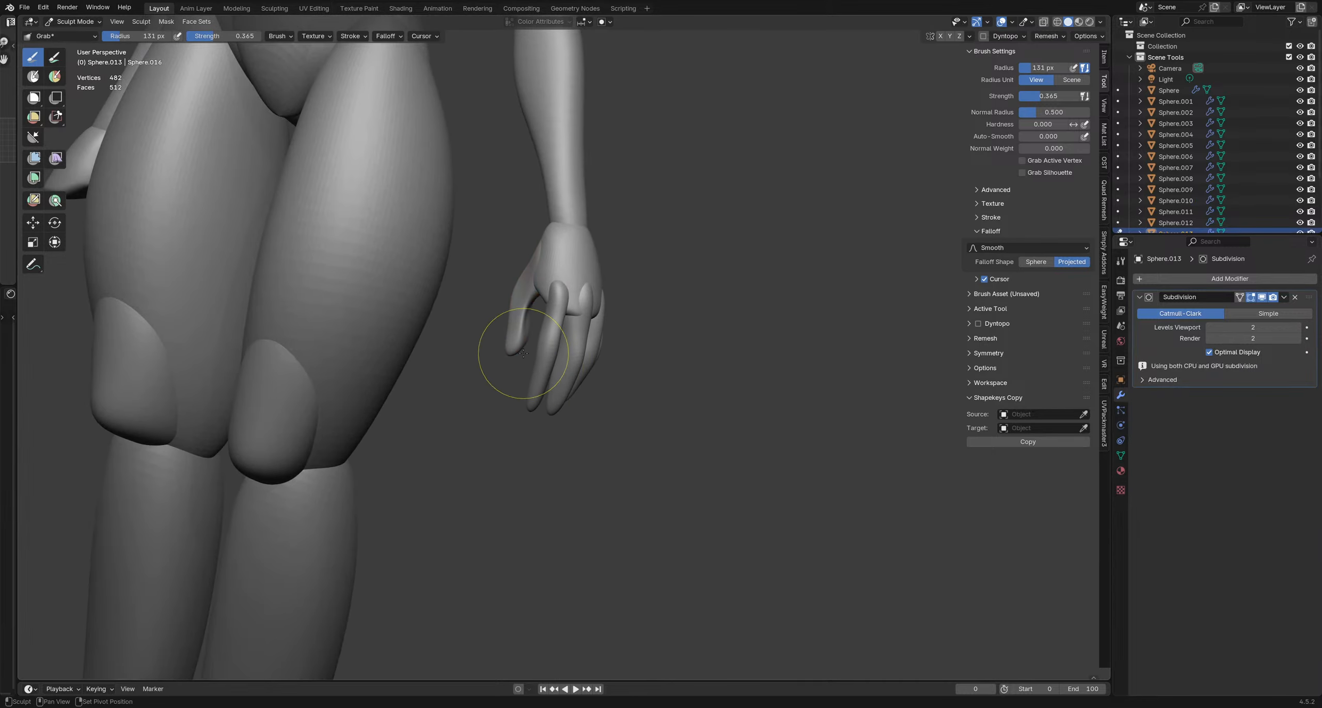
# Thicken the thumb using the Inflate/Deflate brush at strength 0.500 and a radius of about 103 px
pyautogui.press('i')
pyautogui.press('f')
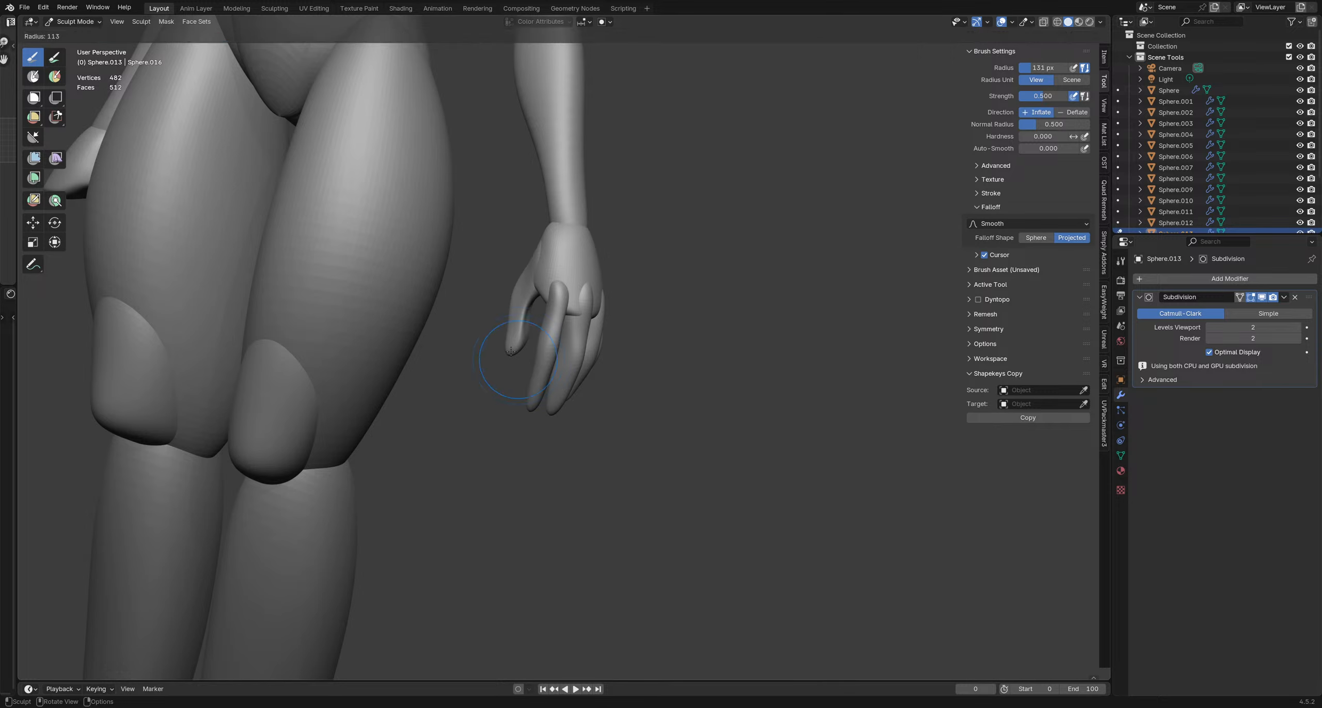
pyautogui.click(541, 360)
pyautogui.keyDown('shift'); pyautogui.moveTo(540, 302); pyautogui.dragTo(572, 322, button='middle'); pyautogui.keyUp('shift')
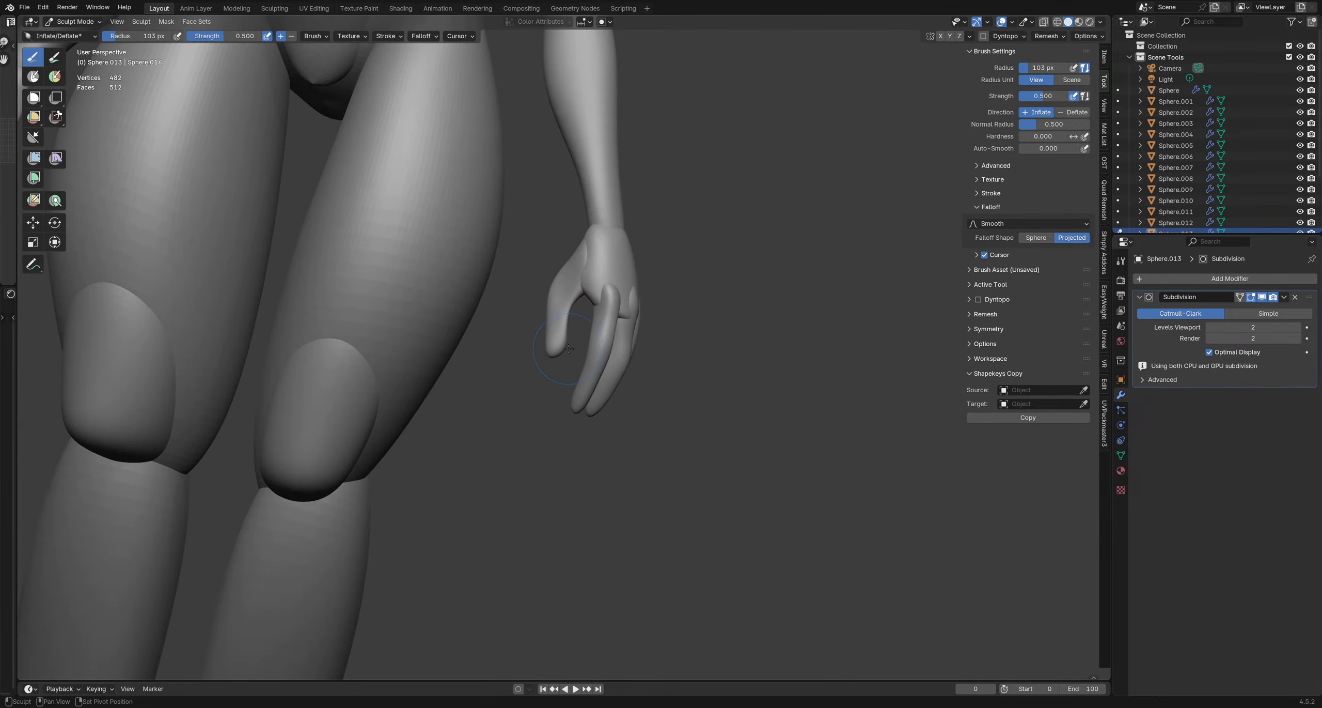
# Return to the Grab brush and refine the thumb's contour with small radii of about 75 and 67 px
pyautogui.press('g')
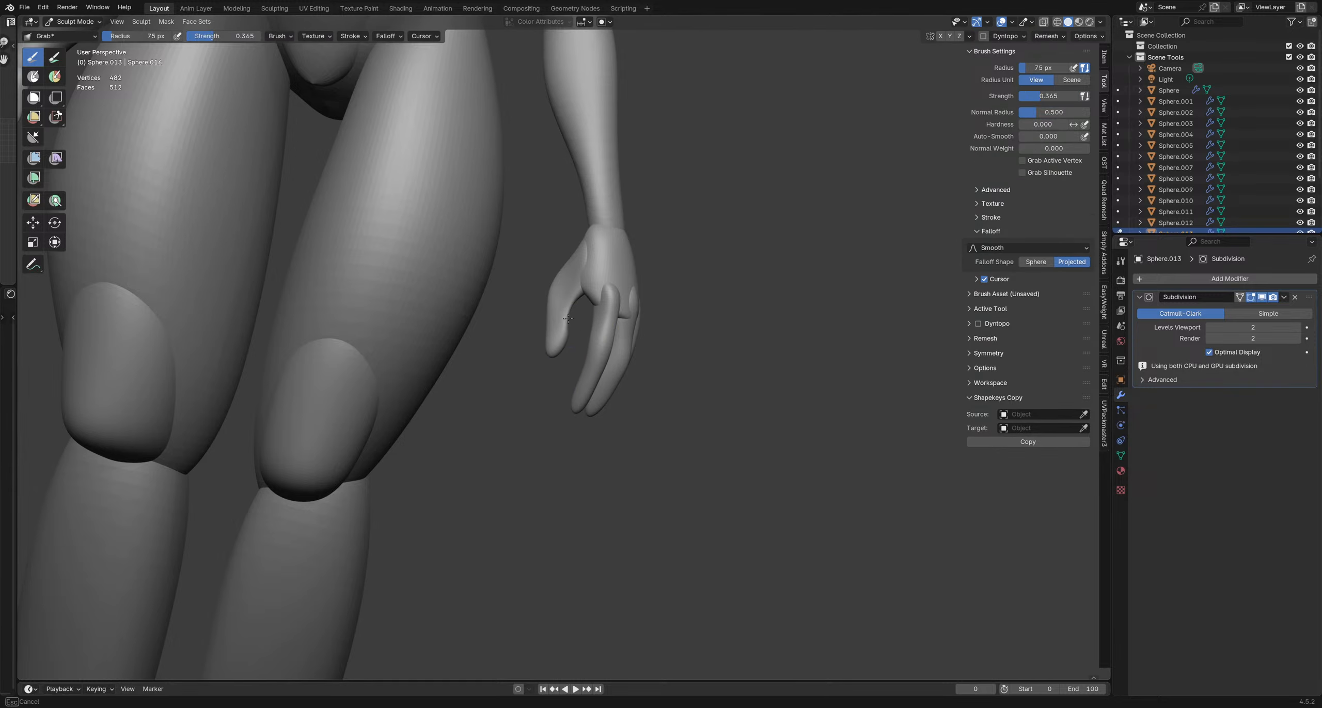
pyautogui.moveTo(584, 295); pyautogui.dragTo(591, 469, button='middle')
pyautogui.press('[')
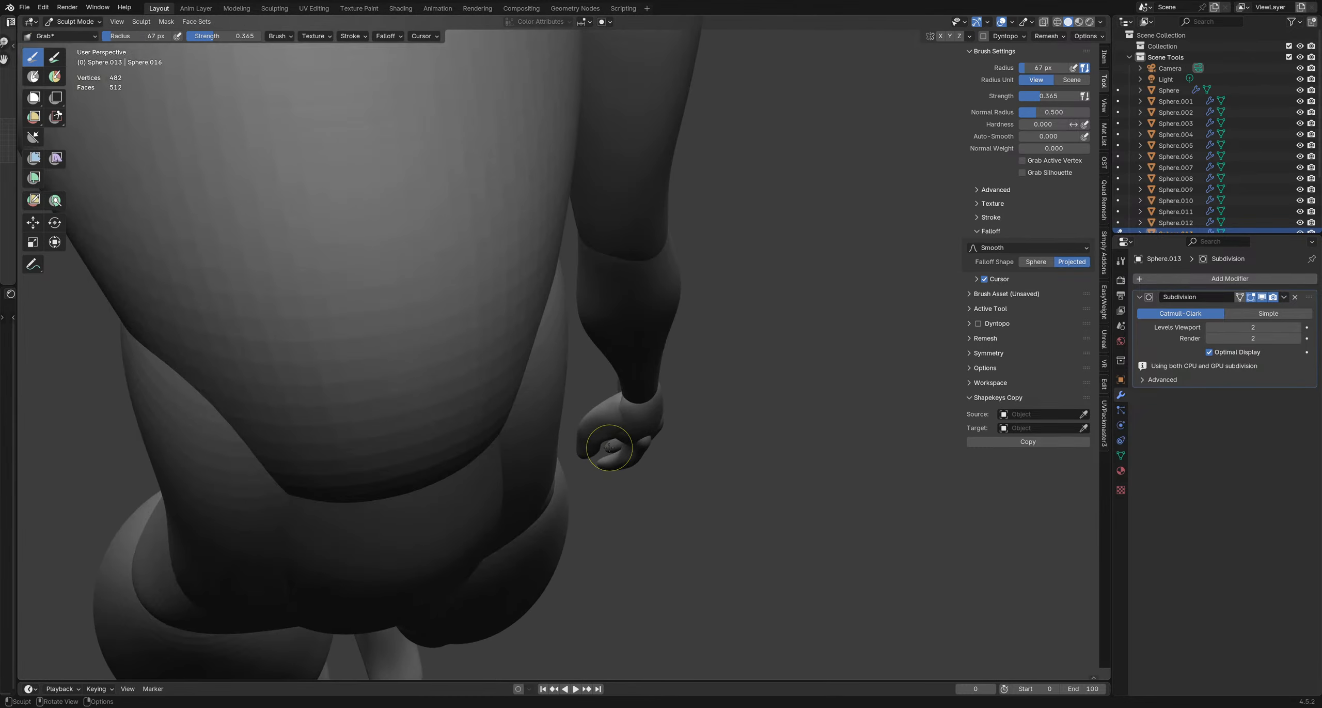
pyautogui.moveTo(607, 414); pyautogui.dragTo(653, 379, button='middle')
pyautogui.press('f')
pyautogui.click(680, 379)
pyautogui.moveTo(642, 421); pyautogui.dragTo(631, 406)
pyautogui.moveTo(683, 382); pyautogui.dragTo(672, 385)
# Smooth out the thumb's overall bend with the Grab brush enlarged to about 166 px
pyautogui.moveTo(673, 374)
pyautogui.mouseDown(button='middle')
pyautogui.moveTo(670, 405)
pyautogui.moveTo(628, 377)
pyautogui.moveTo(697, 383)
pyautogui.moveTo(647, 382)
pyautogui.moveTo(665, 423)
pyautogui.moveTo(553, 366)
pyautogui.mouseUp(button='middle')
pyautogui.press('f')
pyautogui.click(655, 392)
pyautogui.press('f')
pyautogui.click(666, 380)
pyautogui.press('f')
pyautogui.click(598, 338)
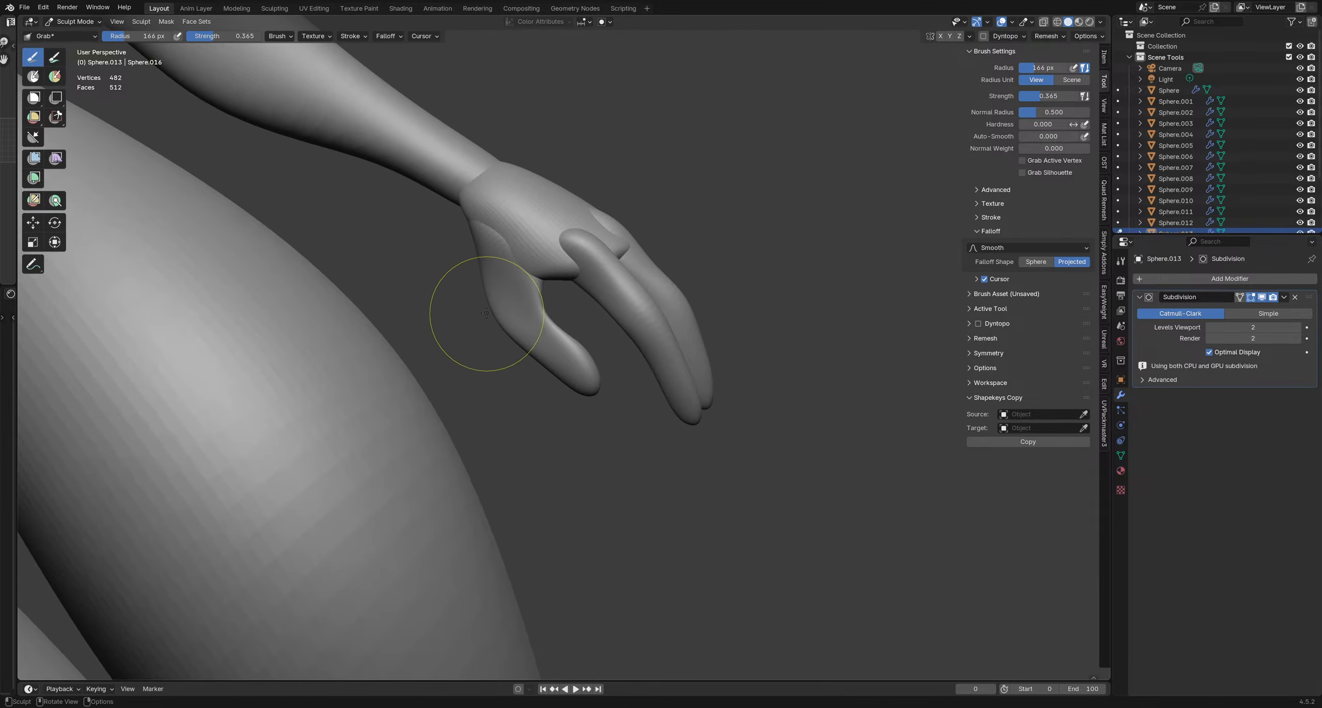
# Correct the thumb's depth and base from below with Grab brush radii of about 134 and 86 px
pyautogui.moveTo(493, 327)
pyautogui.mouseDown(button='middle')
pyautogui.moveTo(416, 251)
pyautogui.moveTo(478, 233)
pyautogui.mouseUp(button='middle')
pyautogui.press('f')
pyautogui.click(463, 242)
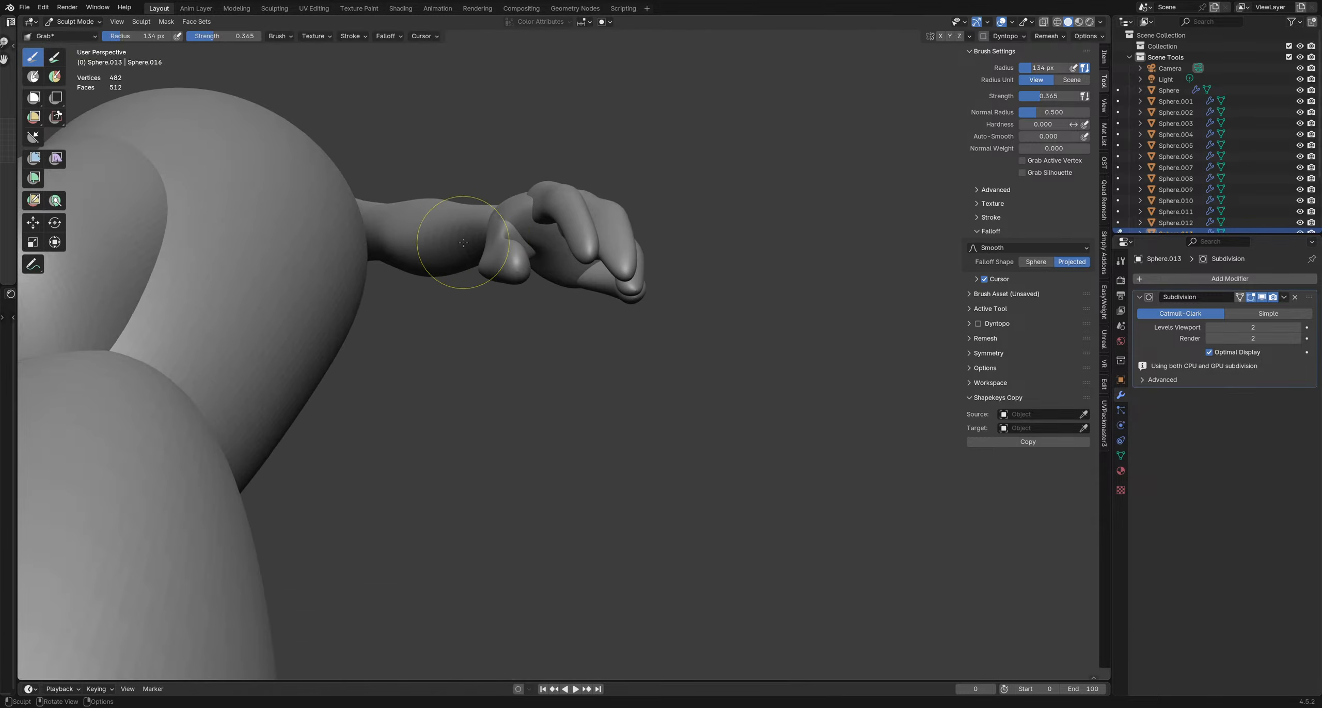
pyautogui.click(466, 247)
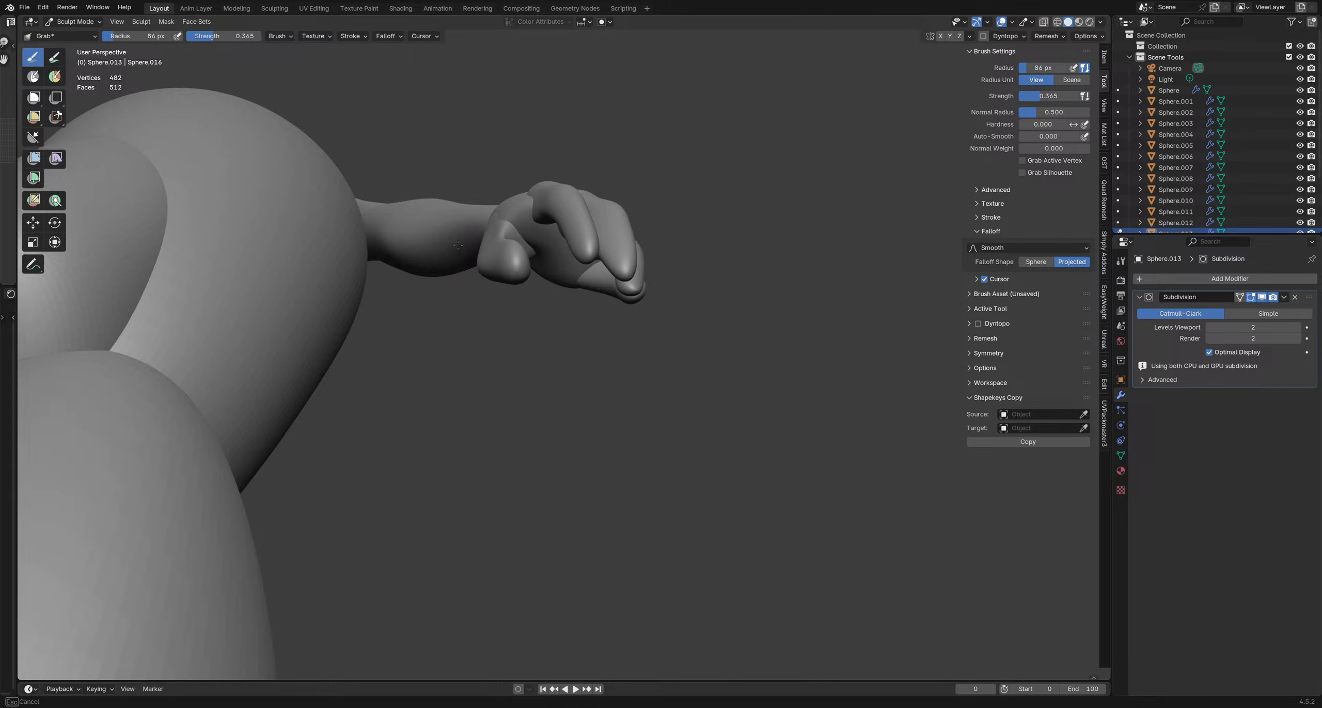
pyautogui.moveTo(490, 279)
pyautogui.mouseDown(button='middle')
pyautogui.moveTo(532, 286)
pyautogui.moveTo(597, 385)
pyautogui.moveTo(603, 307)
pyautogui.mouseUp(button='middle')
# Return to Object Mode and join the separate thumb and finger pieces into a single object
pyautogui.hotkey('ctrl', 'Tab')
pyautogui.moveTo(713, 343)
pyautogui.keyDown('shift'); pyautogui.mouseDown(button='middle')
pyautogui.moveTo(735, 333)
pyautogui.moveTo(650, 322)
pyautogui.mouseUp(button='middle'); pyautogui.keyUp('shift')
pyautogui.click(736, 337)
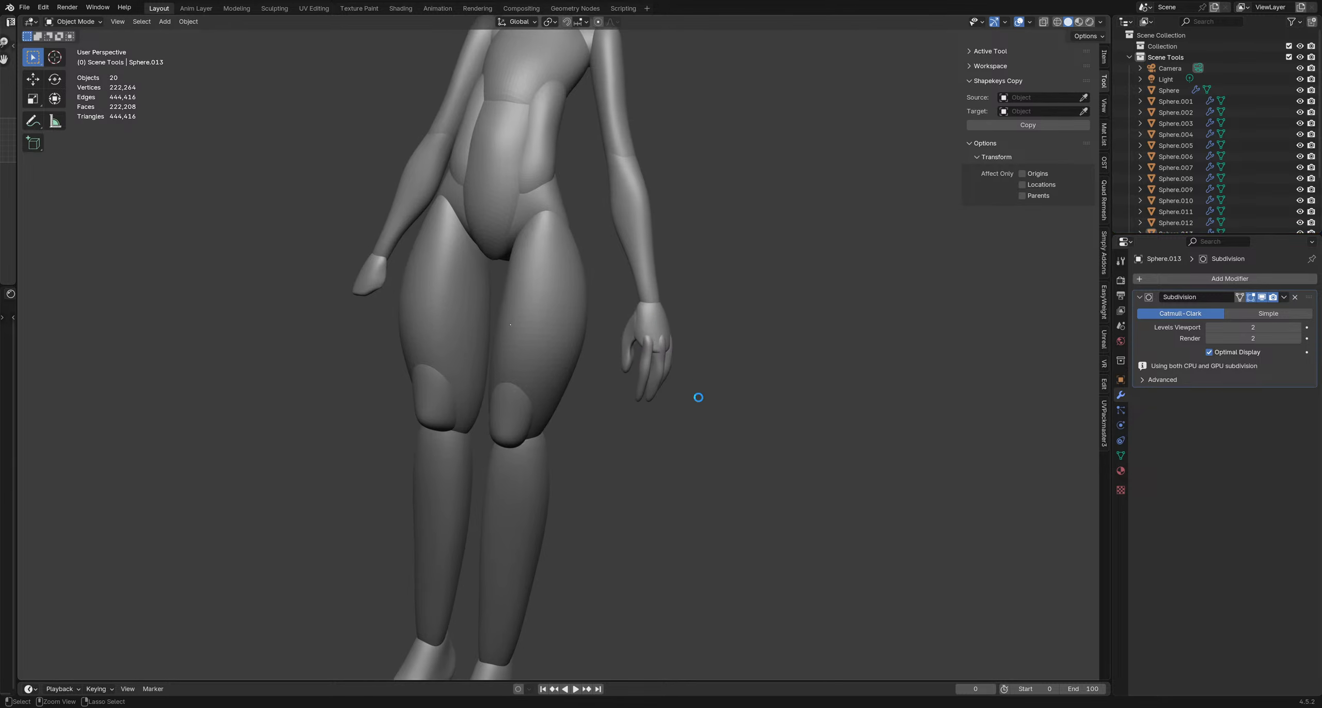
pyautogui.moveTo(741, 383)
pyautogui.mouseDown(button='middle')
pyautogui.moveTo(646, 377)
pyautogui.moveTo(678, 365)
pyautogui.moveTo(624, 362)
pyautogui.moveTo(682, 359)
pyautogui.moveTo(630, 357)
pyautogui.moveTo(653, 333)
pyautogui.moveTo(672, 360)
pyautogui.moveTo(629, 339)
pyautogui.mouseUp(button='middle')
pyautogui.click(677, 373)
pyautogui.keyDown('shift'); pyautogui.click(630, 357); pyautogui.keyUp('shift')
pyautogui.keyDown('shift'); pyautogui.click(666, 346); pyautogui.keyUp('shift')
pyautogui.keyDown('shift'); pyautogui.click(652, 333); pyautogui.keyUp('shift')
pyautogui.hotkey('ctrl', 'j')
# Enter Sculpt Mode on the joined fingers and reshape them with the Elastic Snake Hook brush at about 110 px radius
pyautogui.scroll(-3, 687, 335)
pyautogui.hotkey('ctrl', 'Tab')
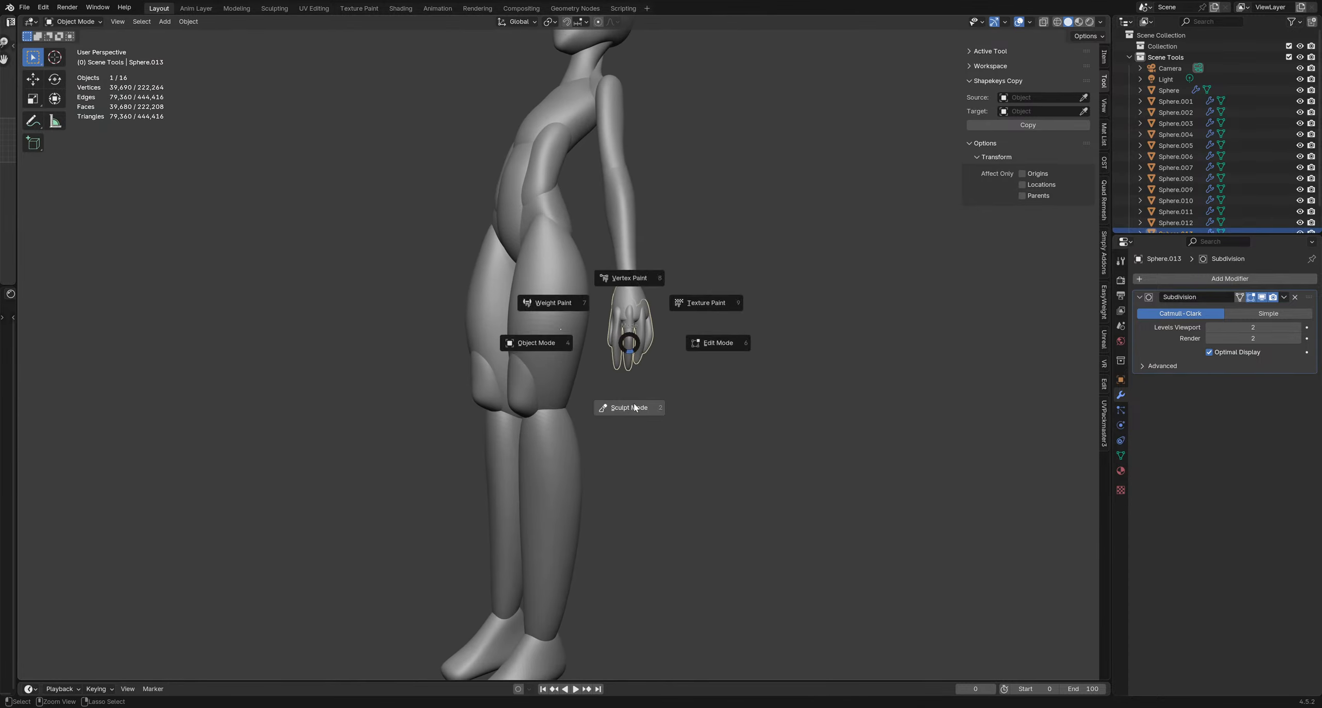
pyautogui.click(636, 407)
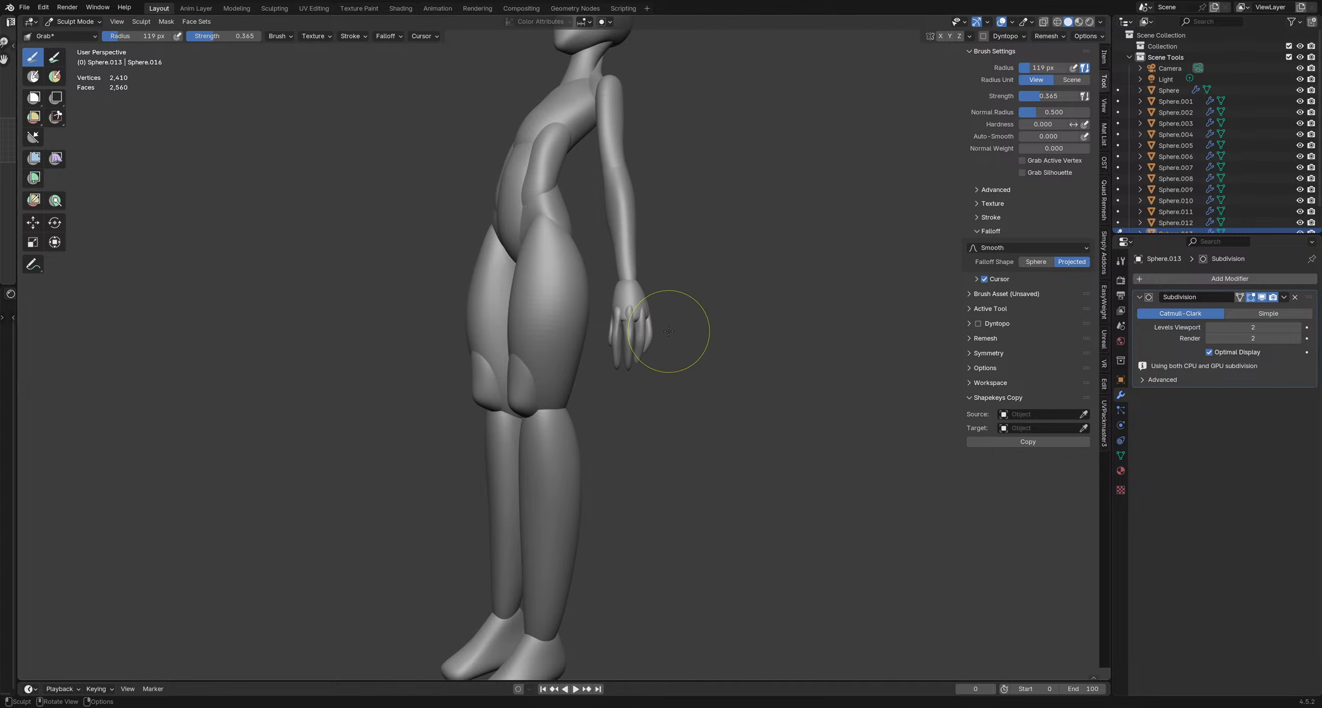
pyautogui.press('k')
pyautogui.click(1065, 282)
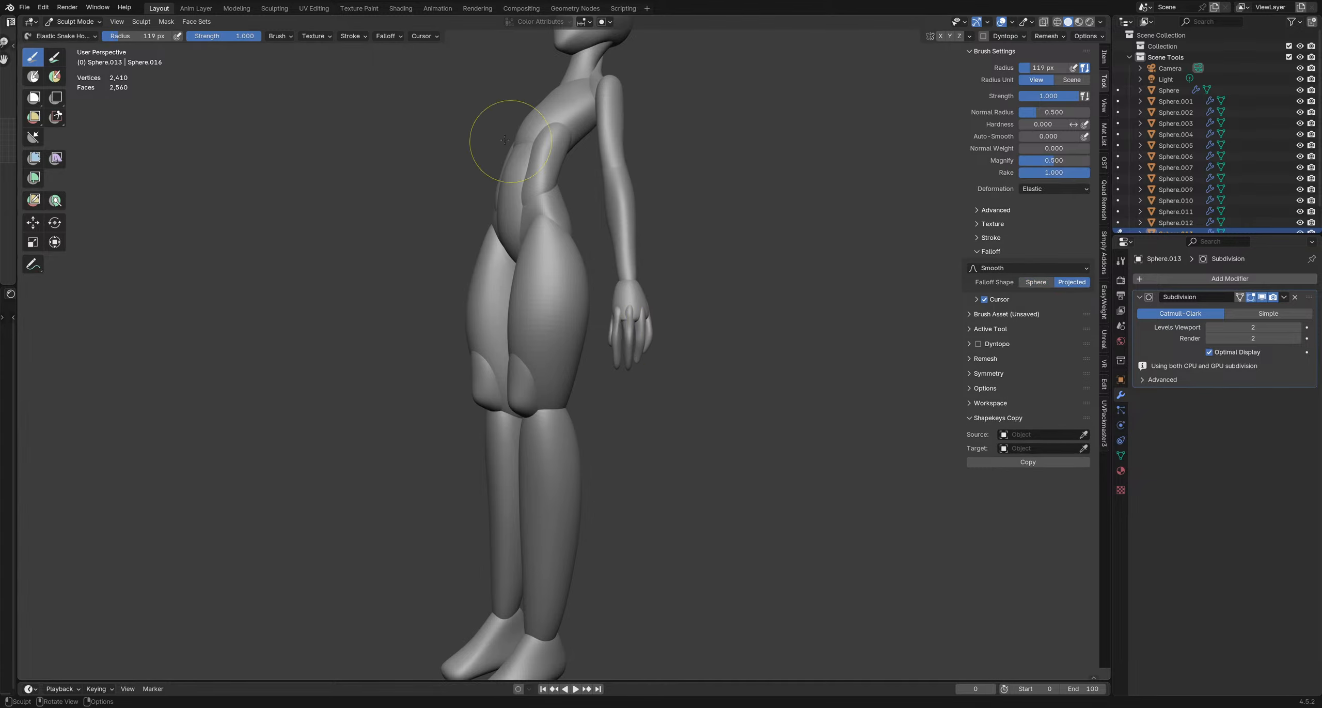
pyautogui.press('f')
pyautogui.moveTo(677, 329); pyautogui.dragTo(580, 335)
pyautogui.moveTo(577, 335)
pyautogui.mouseDown(button='middle')
pyautogui.moveTo(674, 356)
pyautogui.moveTo(672, 383)
pyautogui.mouseUp(button='middle')
pyautogui.press('f')
pyautogui.click(676, 368)
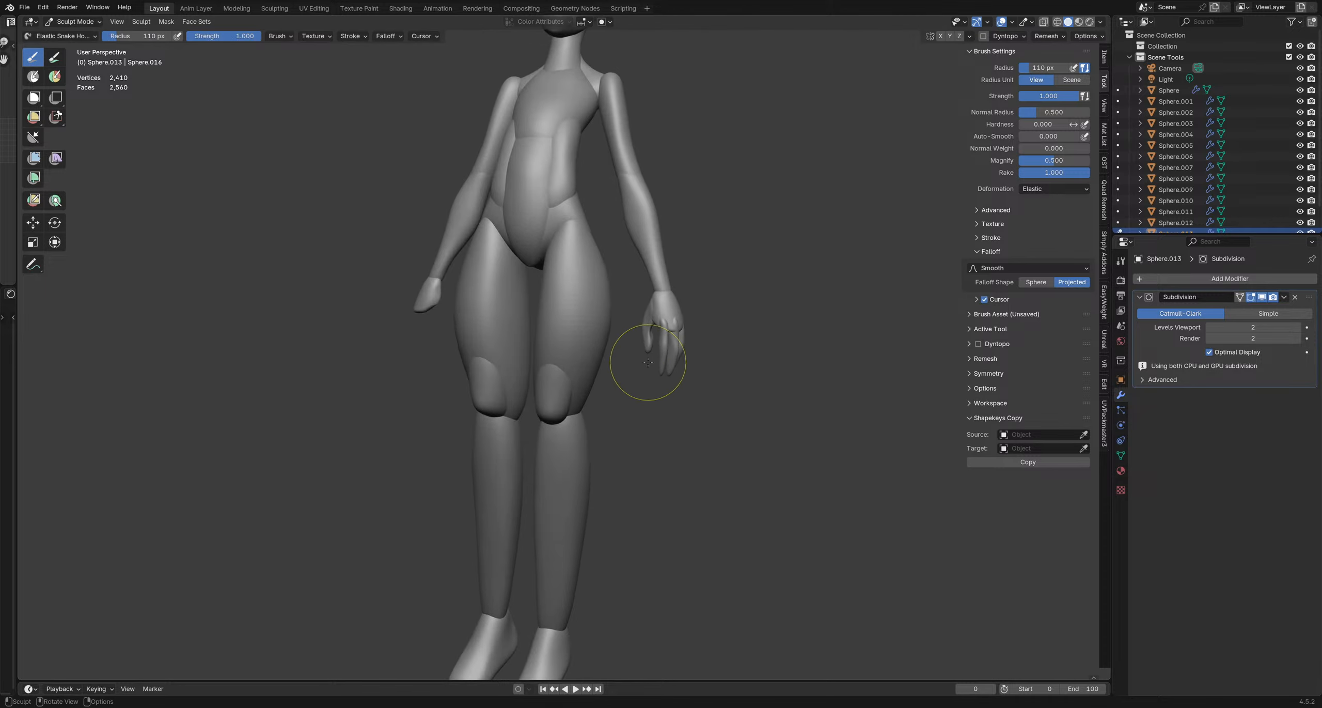
# Adjust the fingers from another angle with a brush radius of about 79 px and return to Object Mode
pyautogui.moveTo(705, 340); pyautogui.dragTo(622, 305, button='middle')
pyautogui.press('f')
pyautogui.click(615, 304)
pyautogui.moveTo(585, 305); pyautogui.dragTo(592, 305)
pyautogui.moveTo(593, 306)
pyautogui.mouseDown(button='middle')
pyautogui.moveTo(656, 304)
pyautogui.moveTo(599, 260)
pyautogui.moveTo(573, 227)
pyautogui.moveTo(578, 207)
pyautogui.moveTo(628, 357)
pyautogui.moveTo(542, 405)
pyautogui.moveTo(608, 311)
pyautogui.mouseUp(button='middle')
pyautogui.scroll(-3, 628, 357)
pyautogui.hotkey('ctrl', 'Tab')
pyautogui.click(688, 343)
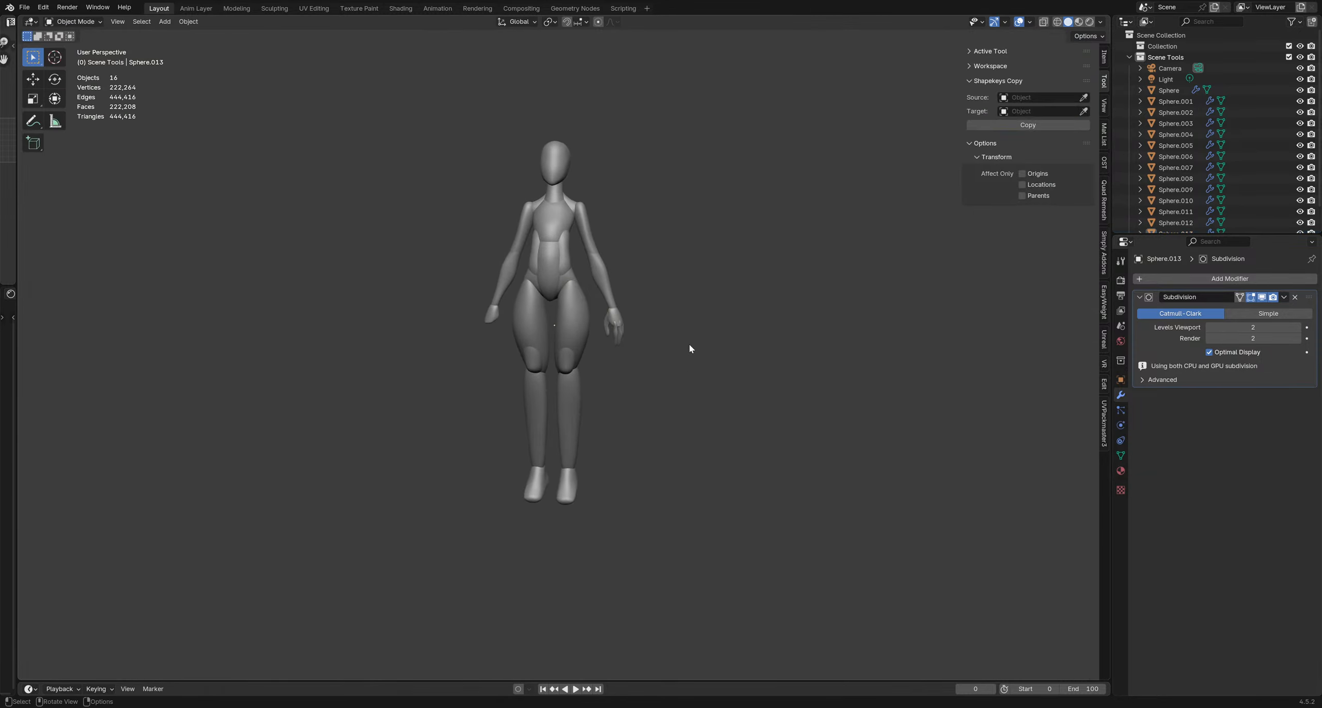
pyautogui.scroll(6, 633, 330)
pyautogui.click(594, 334)
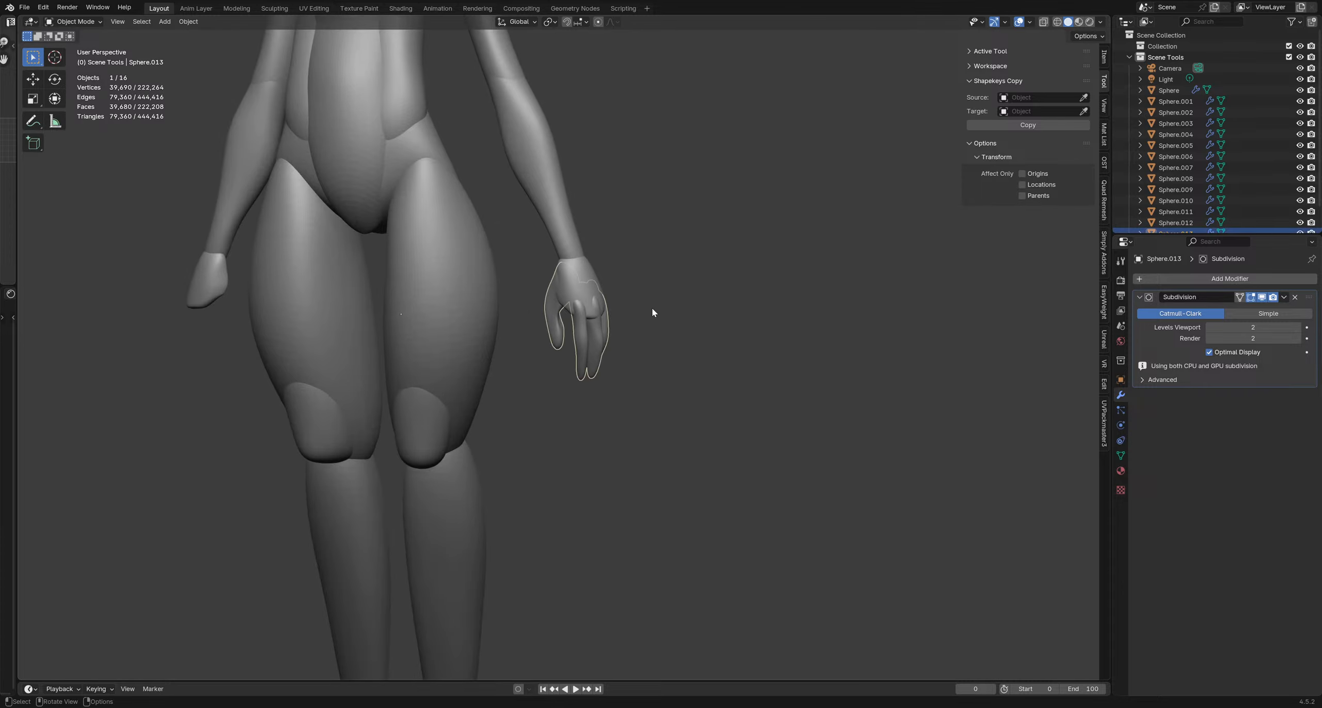
pyautogui.hotkey('ctrl', 'Tab')
pyautogui.scroll(-4, 651, 312)
pyautogui.scroll(-3, 676, 327)
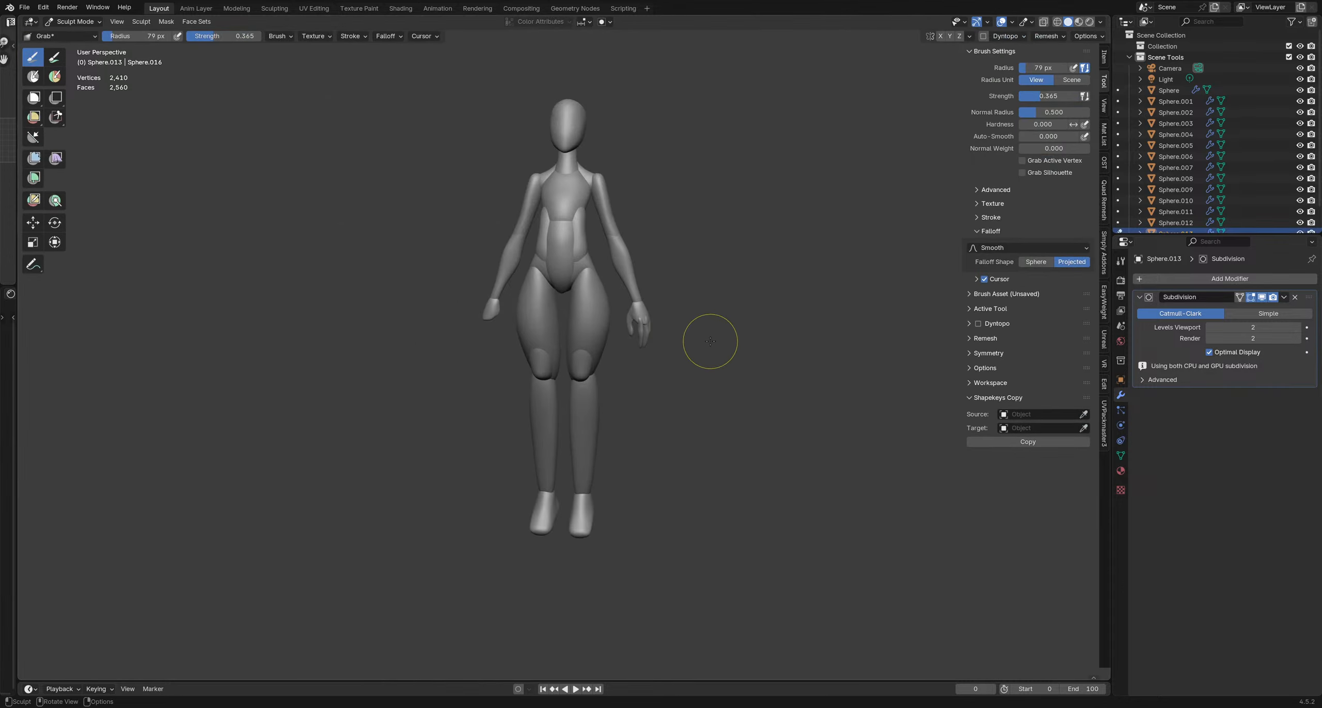
pyautogui.hotkey('ctrl', 'Tab')
pyautogui.click(719, 355)
pyautogui.scroll(-3, 719, 355)
pyautogui.scroll(3, 718, 355)
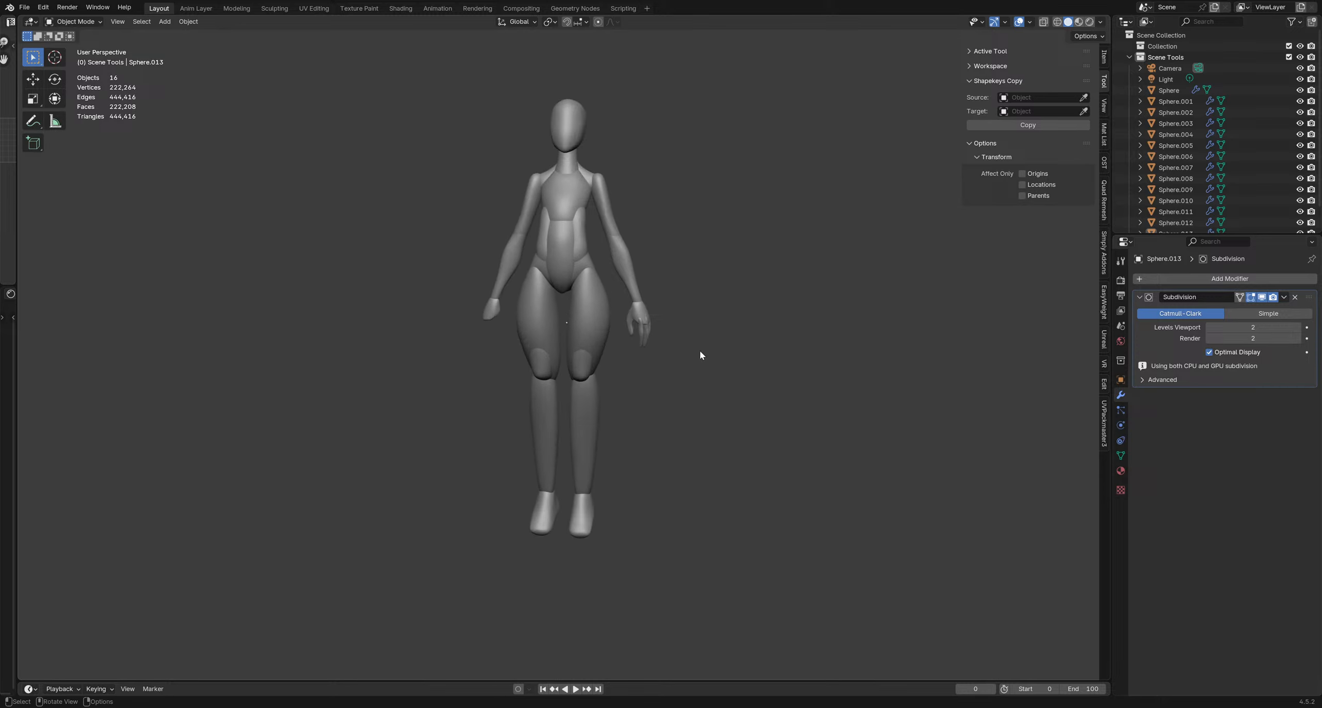
# Resume sculpting the fingers and adjust their direction with Grab brush radii of about 79 and 141 px
pyautogui.moveTo(701, 350)
pyautogui.mouseDown(button='middle')
pyautogui.moveTo(522, 316)
pyautogui.moveTo(620, 330)
pyautogui.mouseUp(button='middle')
pyautogui.click(627, 326)
pyautogui.hotkey('ctrl', 'Tab')
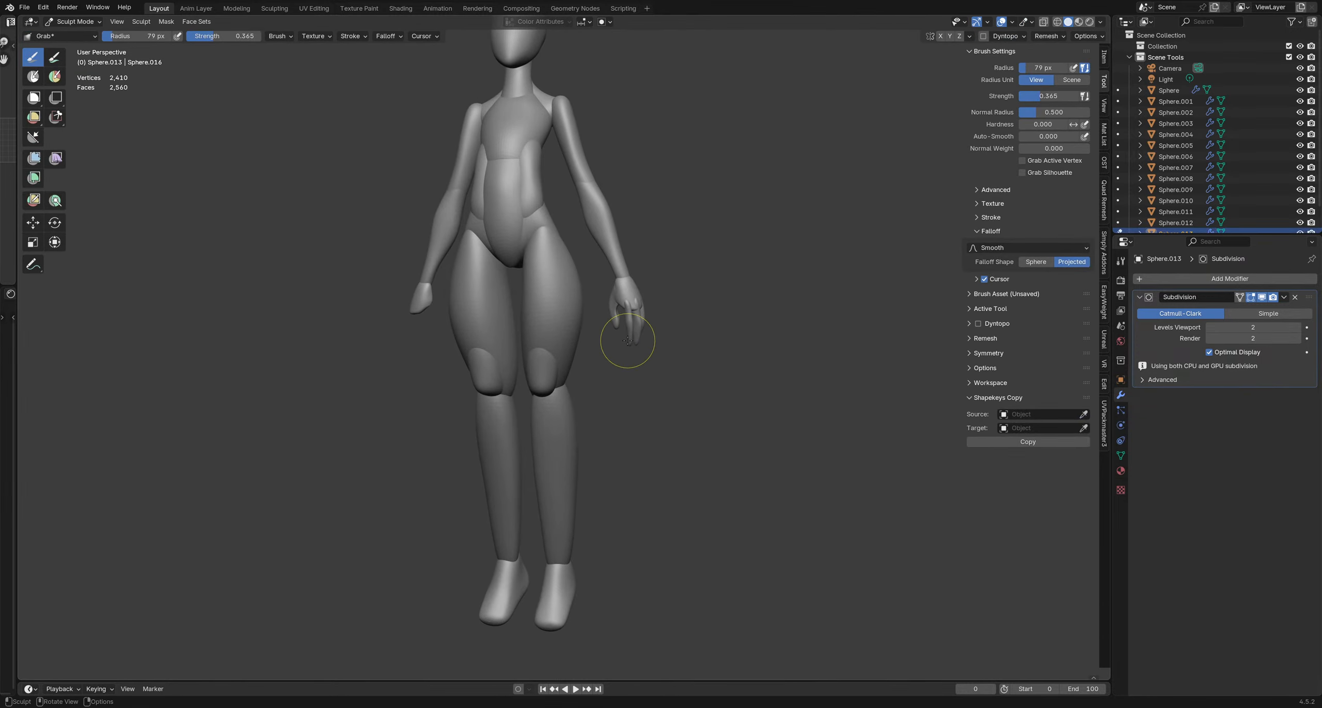
pyautogui.moveTo(634, 332); pyautogui.dragTo(630, 363)
pyautogui.moveTo(589, 314); pyautogui.dragTo(622, 321)
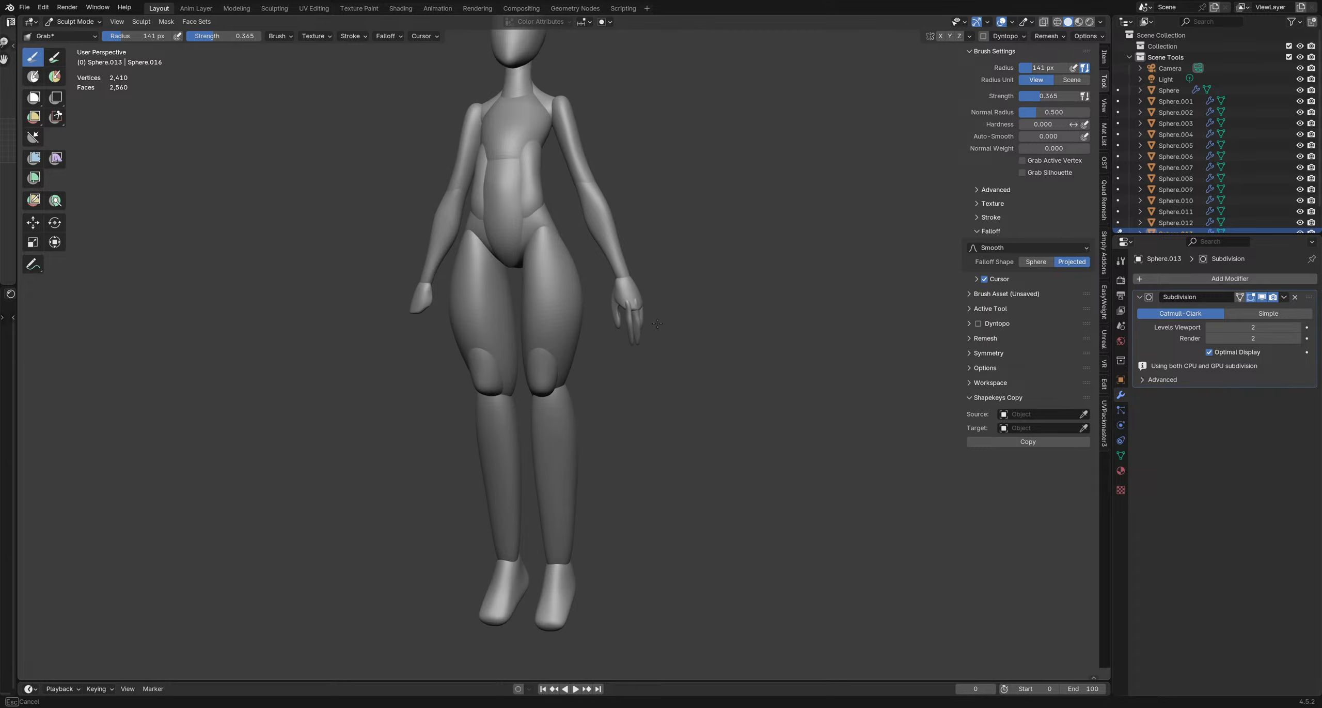
pyautogui.moveTo(687, 334)
pyautogui.mouseDown(button='middle')
pyautogui.moveTo(594, 341)
pyautogui.moveTo(594, 354)
pyautogui.mouseUp(button='middle')
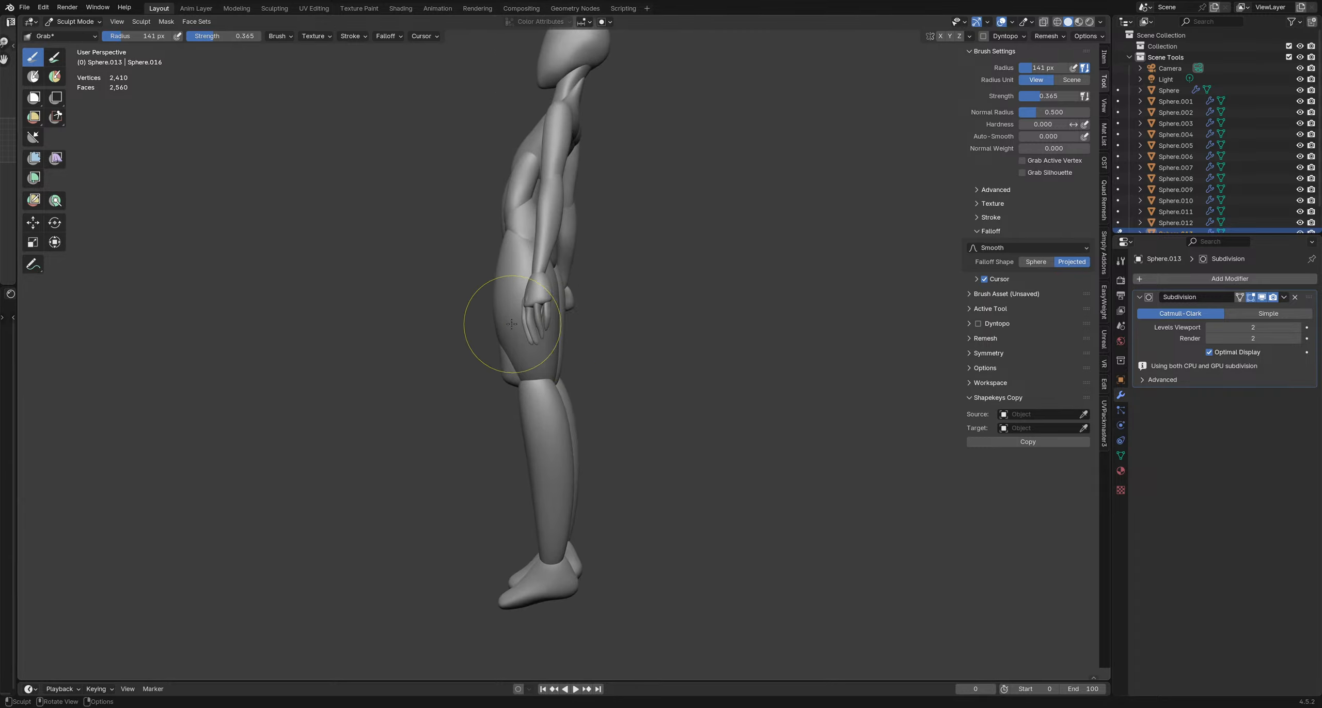
pyautogui.moveTo(500, 324); pyautogui.dragTo(519, 345)
# Refine the fingers' placement against the palm from another angle with a resized Grab brush
pyautogui.moveTo(591, 315); pyautogui.dragTo(651, 319, button='middle')
pyautogui.press('f')
pyautogui.click(639, 319)
pyautogui.moveTo(598, 321); pyautogui.dragTo(563, 324)
pyautogui.moveTo(563, 325)
pyautogui.mouseDown(button='middle')
pyautogui.moveTo(609, 319)
pyautogui.moveTo(636, 278)
pyautogui.moveTo(607, 257)
pyautogui.moveTo(574, 274)
pyautogui.mouseUp(button='middle')
pyautogui.press('f')
pyautogui.click(640, 286)
# Switch sculpting to the palm piece and set the Grab brush radius to about 99 px
pyautogui.scroll(6, 608, 257)
pyautogui.hotkey('alt', 'q')
pyautogui.press('f')
pyautogui.click(595, 278)
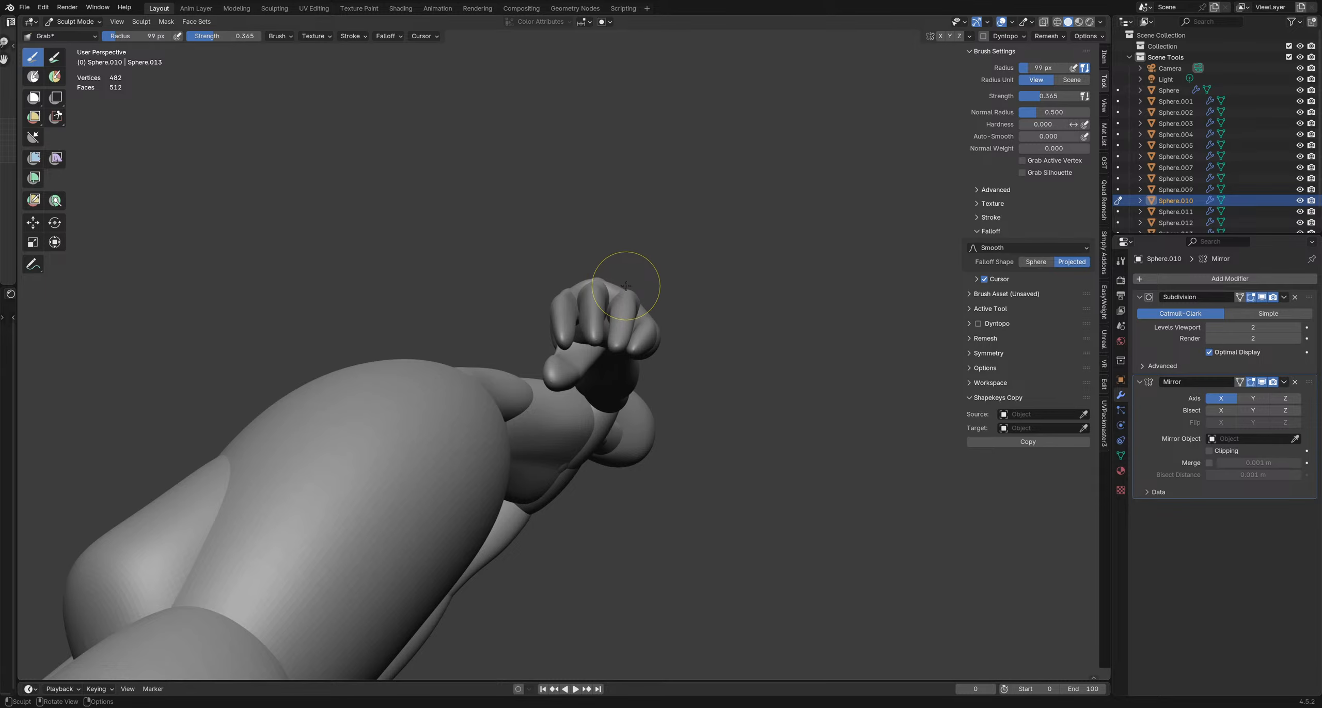
pyautogui.moveTo(626, 286)
pyautogui.mouseDown(button='middle')
pyautogui.moveTo(599, 354)
pyautogui.moveTo(546, 310)
pyautogui.moveTo(558, 339)
pyautogui.moveTo(525, 295)
pyautogui.moveTo(556, 294)
pyautogui.moveTo(649, 363)
pyautogui.moveTo(638, 330)
pyautogui.moveTo(542, 304)
pyautogui.moveTo(731, 360)
pyautogui.moveTo(671, 309)
pyautogui.moveTo(800, 361)
pyautogui.moveTo(505, 273)
pyautogui.moveTo(519, 295)
pyautogui.mouseUp(button='middle')
pyautogui.scroll(-4, 520, 295)
pyautogui.scroll(13, 517, 300)
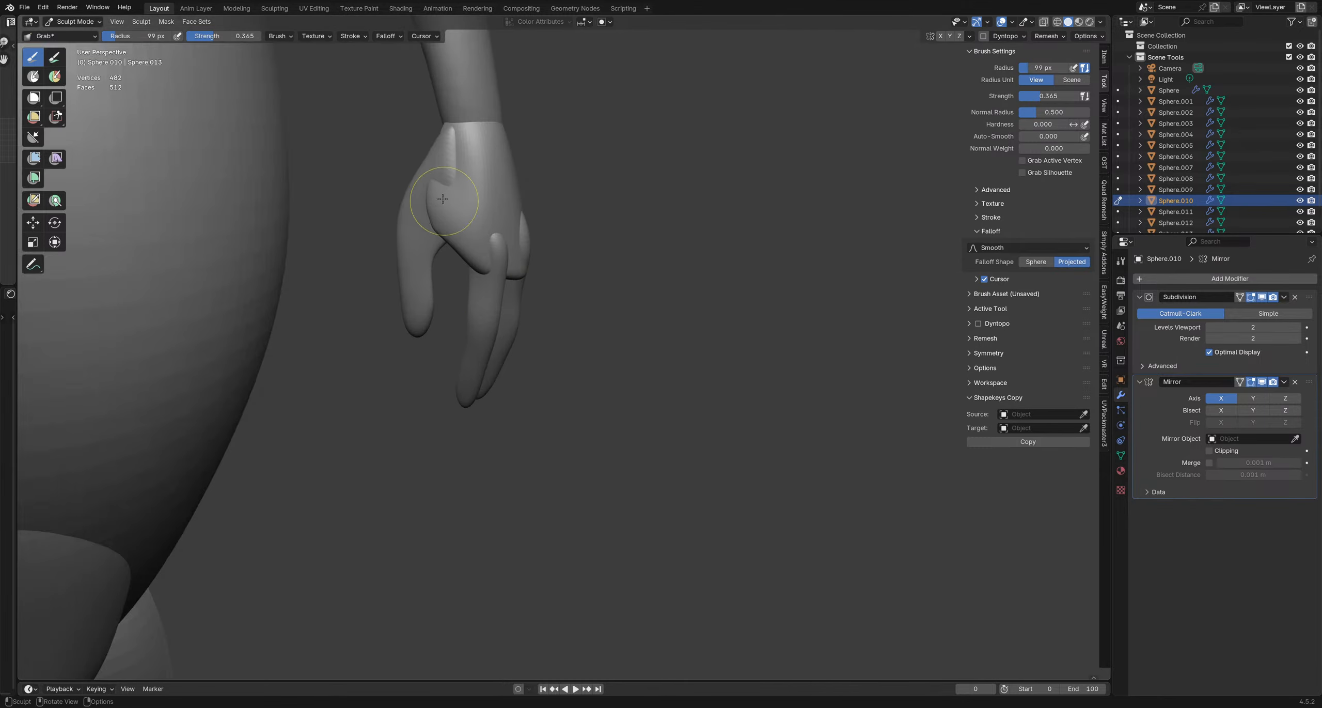
# Switch back to the fingers, nudge them with the Grab brush at about 183 px radius, and return to Object Mode
pyautogui.hotkey('alt', 'q')
pyautogui.keyDown('shift'); pyautogui.moveTo(468, 188); pyautogui.dragTo(589, 310, button='middle'); pyautogui.keyUp('shift')
pyautogui.moveTo(589, 310)
pyautogui.mouseDown(button='middle')
pyautogui.moveTo(496, 289)
pyautogui.moveTo(594, 280)
pyautogui.moveTo(553, 268)
pyautogui.mouseUp(button='middle')
pyautogui.press('f')
pyautogui.click(628, 279)
pyautogui.press('f')
pyautogui.click(573, 255)
pyautogui.moveTo(504, 252); pyautogui.dragTo(519, 254)
pyautogui.scroll(-8, 553, 279)
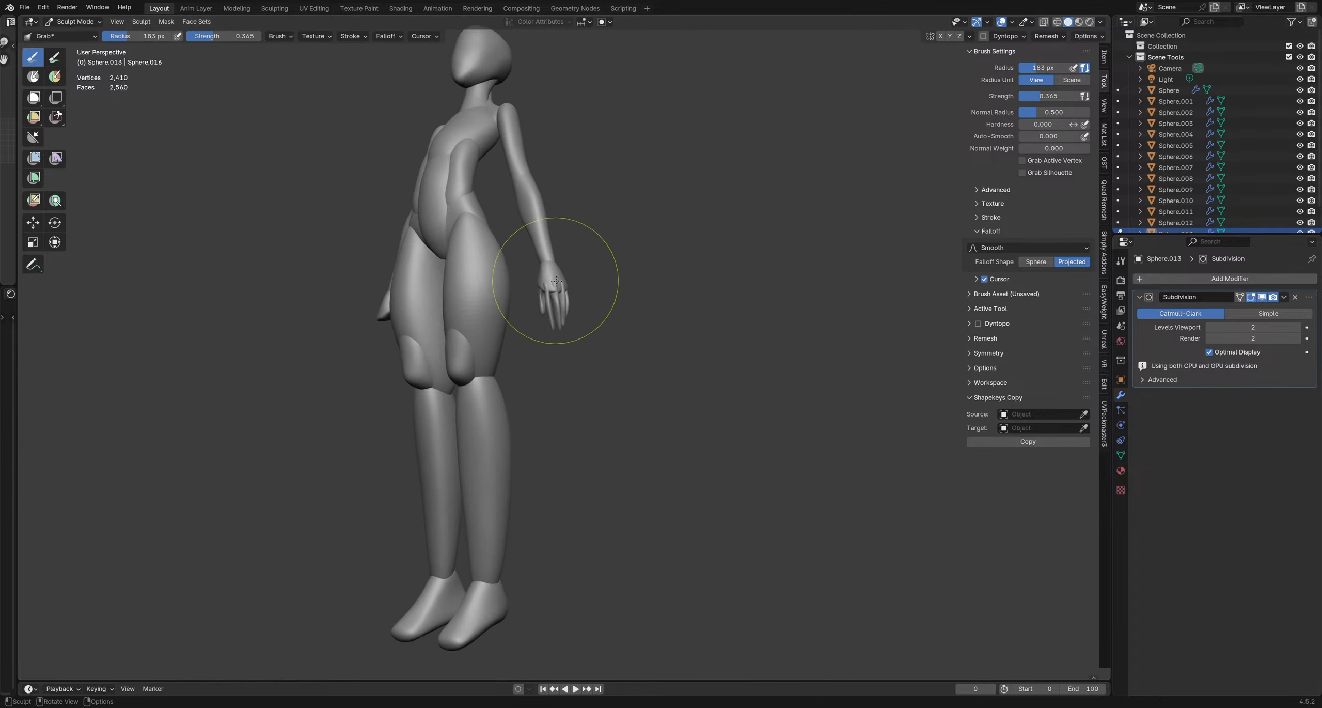
pyautogui.moveTo(555, 280)
pyautogui.mouseDown(button='middle')
pyautogui.moveTo(642, 274)
pyautogui.moveTo(623, 272)
pyautogui.moveTo(613, 292)
pyautogui.mouseUp(button='middle')
pyautogui.scroll(-3, 619, 266)
pyautogui.hotkey('ctrl', 'Tab')
pyautogui.click(601, 293)
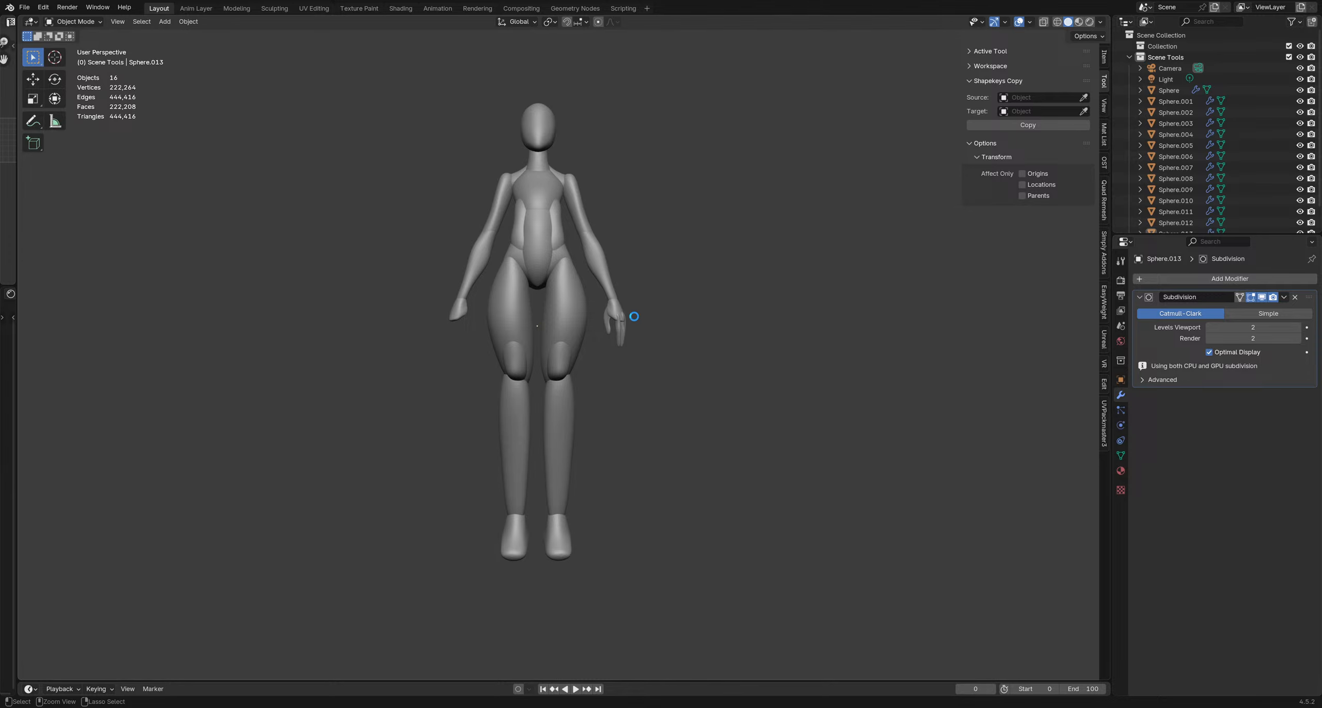
# Add a Mirror modifier on the X axis to the fingers object and disable its Merge option
pyautogui.click(625, 332)
pyautogui.scroll(3, 626, 332)
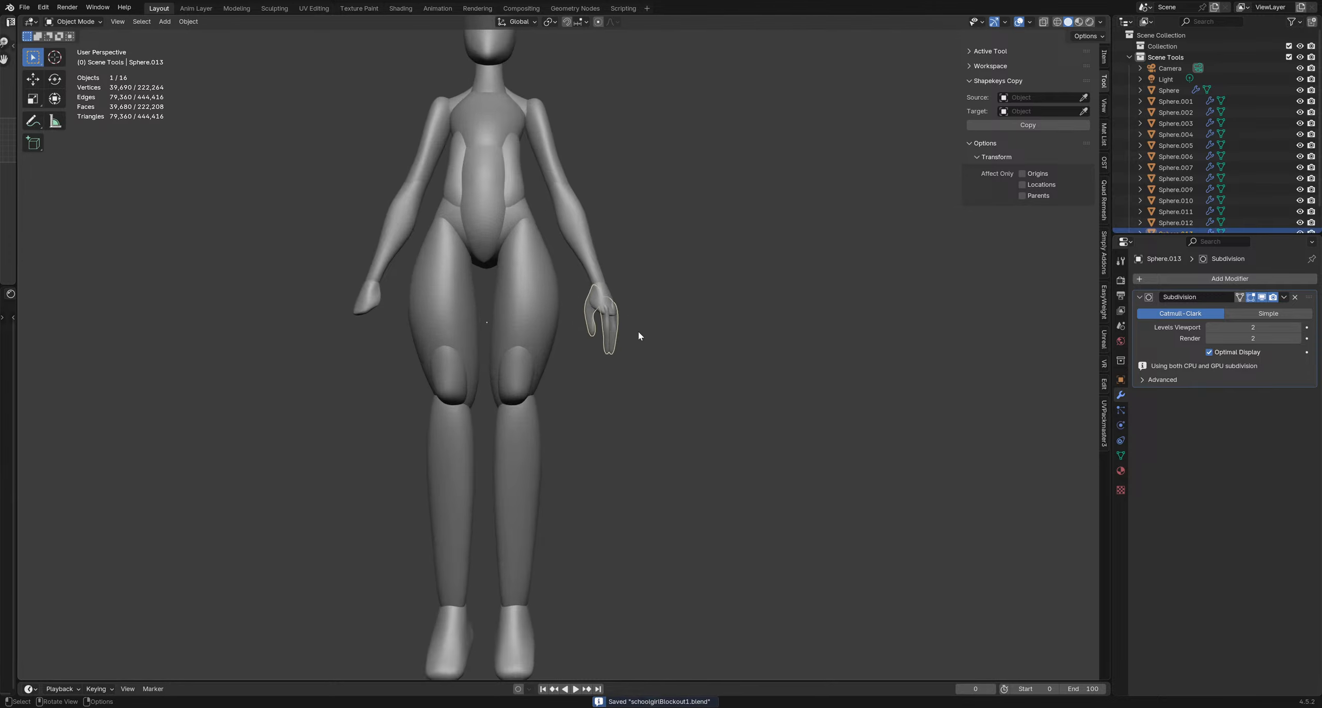
pyautogui.click(607, 336)
pyautogui.hotkey('ctrl', 'shift', 'a')
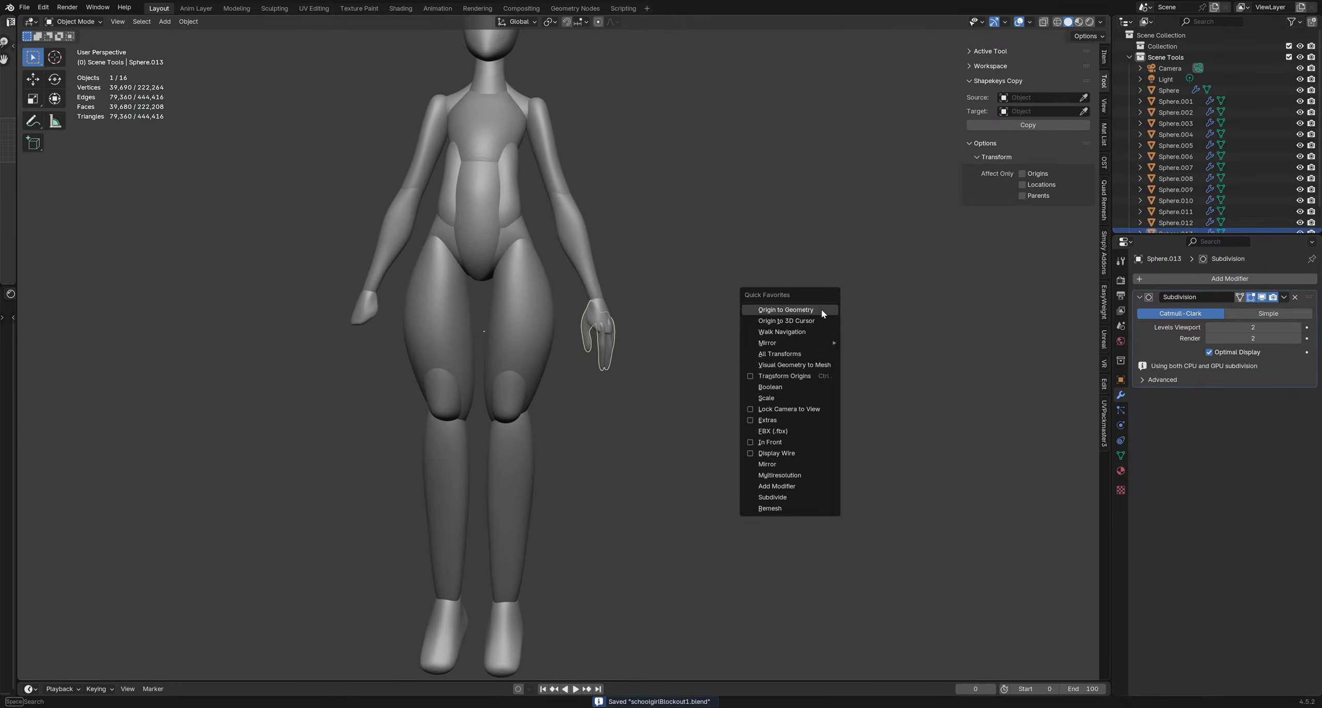
pyautogui.click(800, 463)
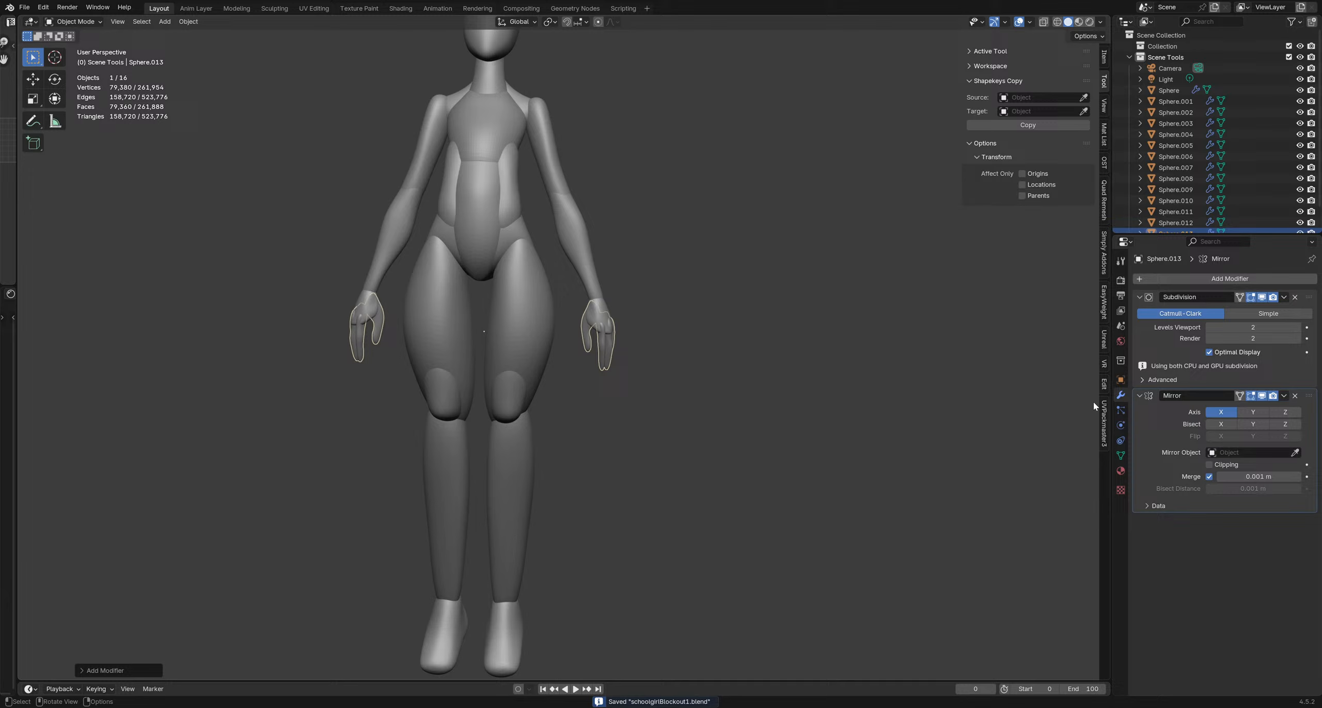
pyautogui.click(1210, 476)
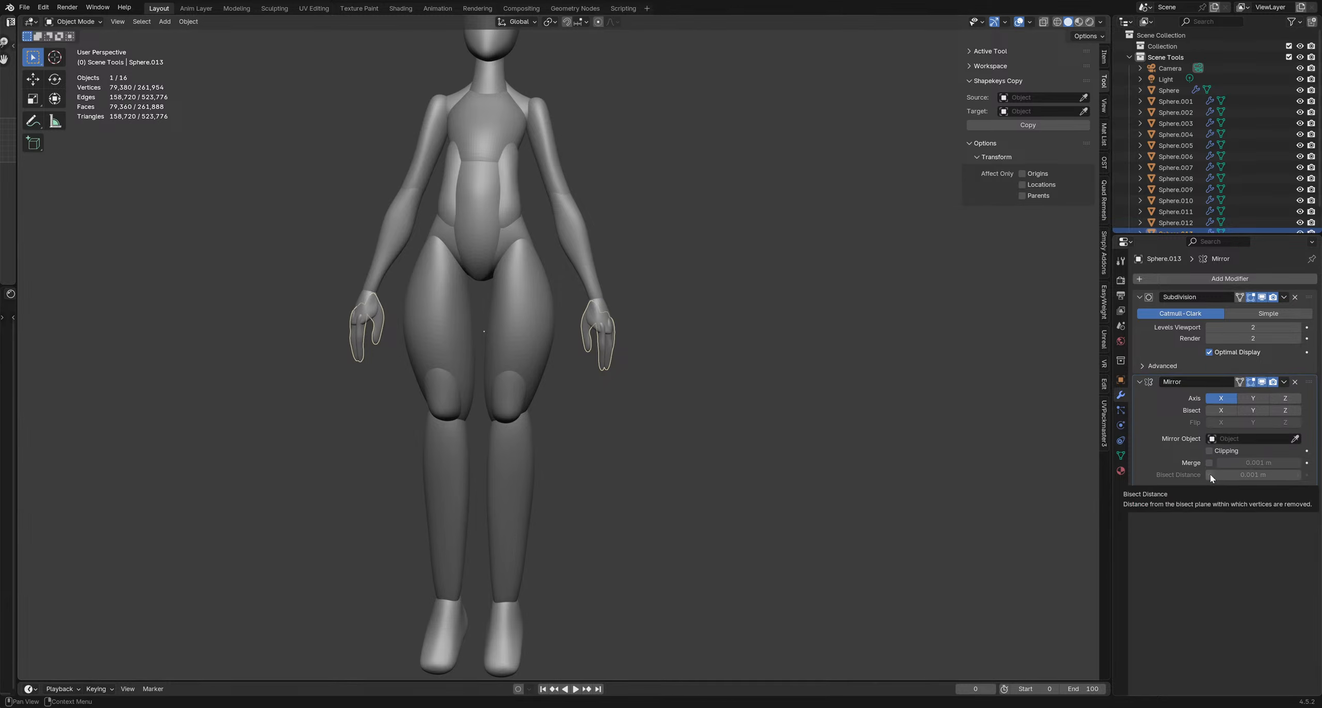
pyautogui.click(1161, 366)
pyautogui.click(1161, 365)
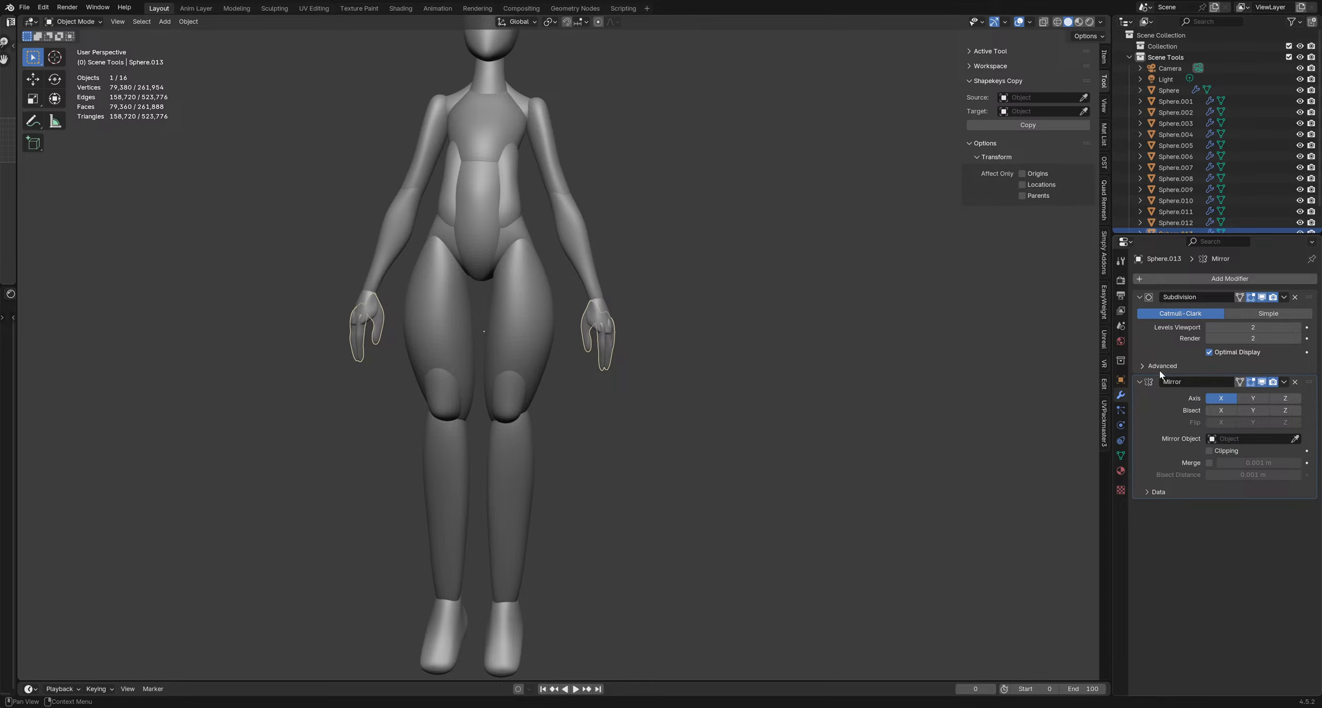
pyautogui.click(709, 365)
# Save the blockout file after mirroring the fingers
pyautogui.keyDown('shift'); pyautogui.moveTo(535, 354); pyautogui.dragTo(442, 354, button='middle'); pyautogui.keyUp('shift')
pyautogui.scroll(-4, 688, 381)
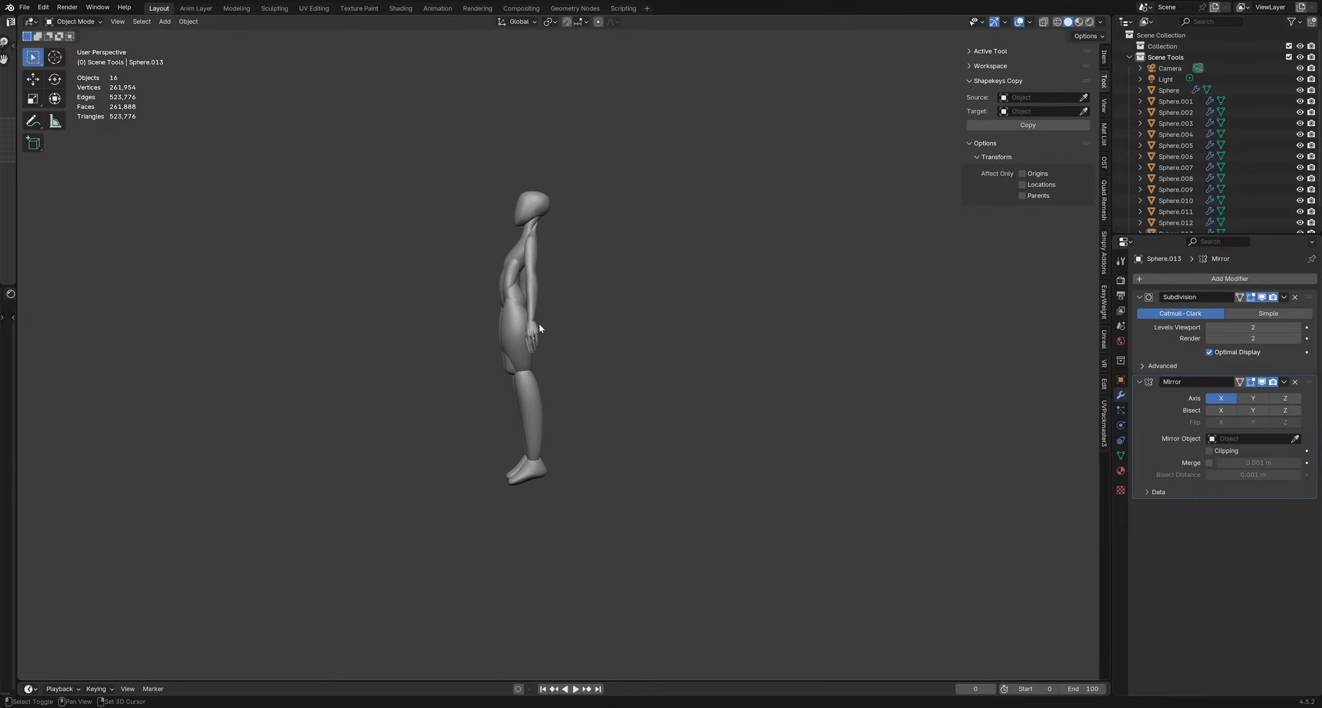
pyautogui.keyDown('shift'); pyautogui.moveTo(541, 327); pyautogui.dragTo(574, 361, button='middle'); pyautogui.keyUp('shift')
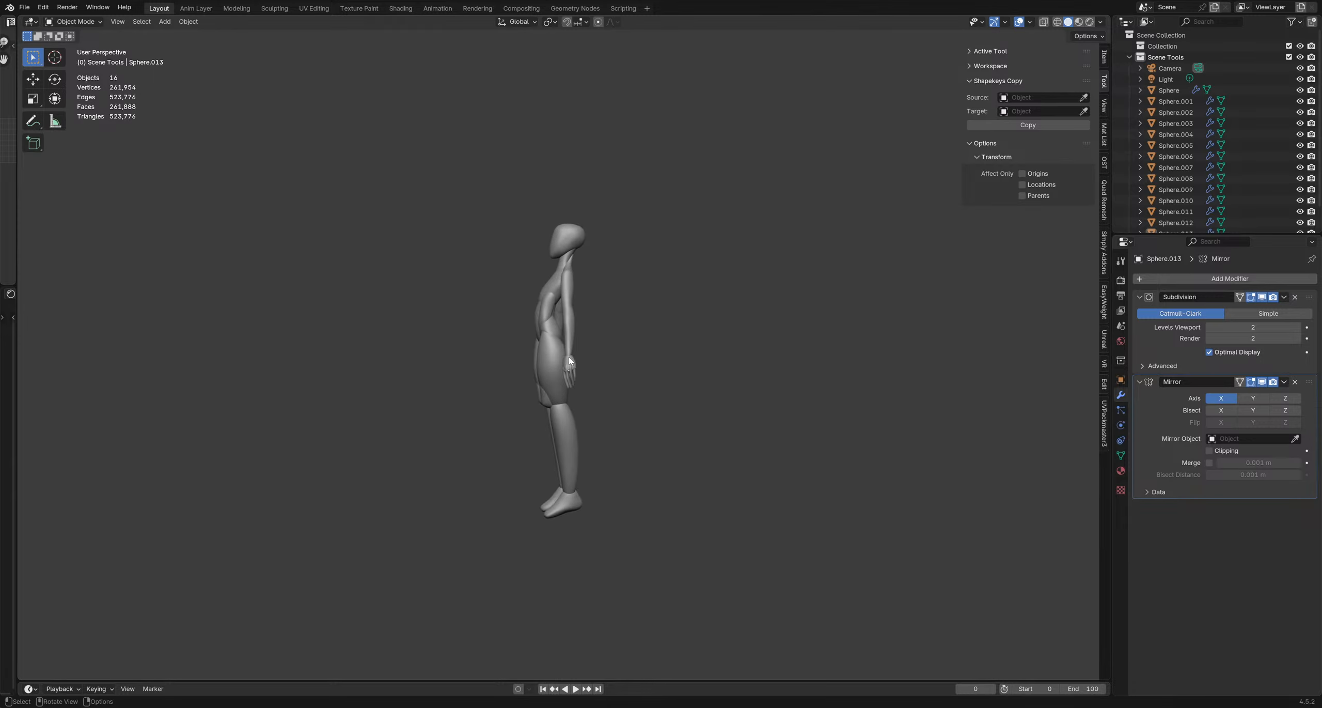
pyautogui.hotkey('ctrl', 's')
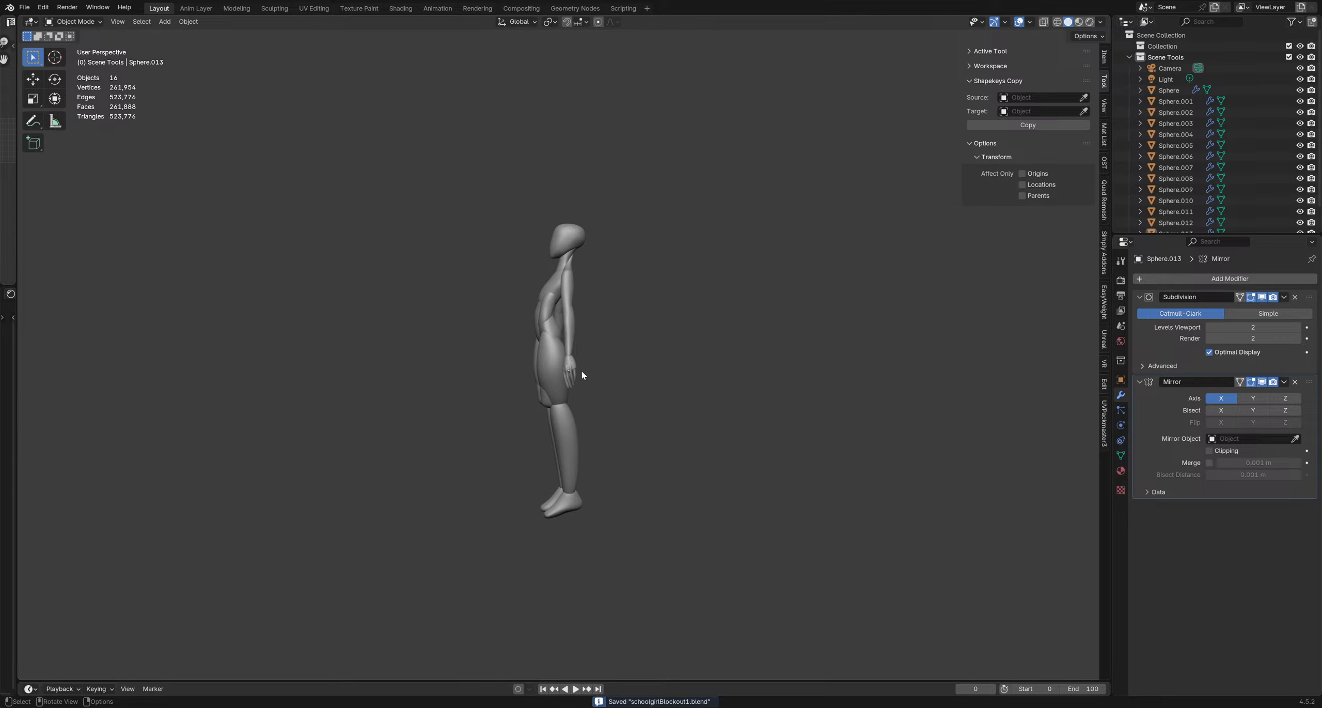
# Examine the figure's proportions from the side and front and check which objects form the arm, palm and fingers
pyautogui.moveTo(581, 370); pyautogui.dragTo(648, 424, button='middle')
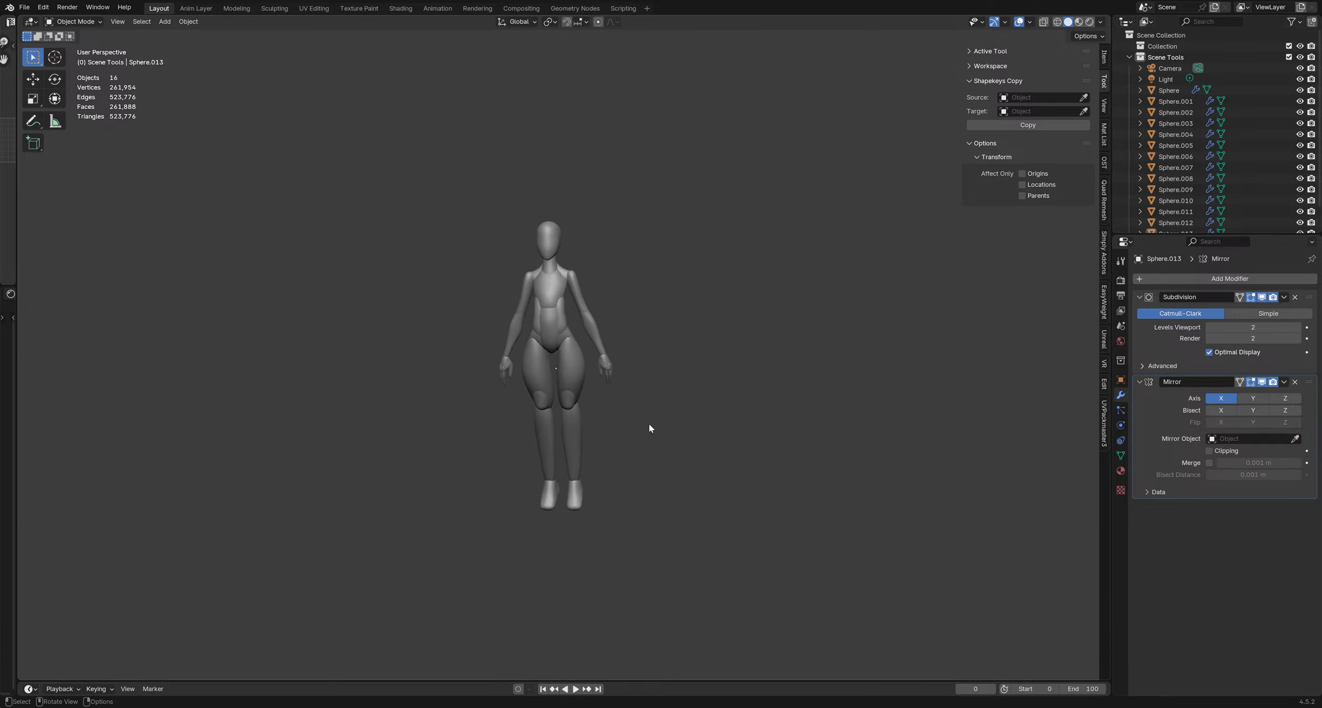
pyautogui.moveTo(752, 399); pyautogui.dragTo(665, 253, button='middle')
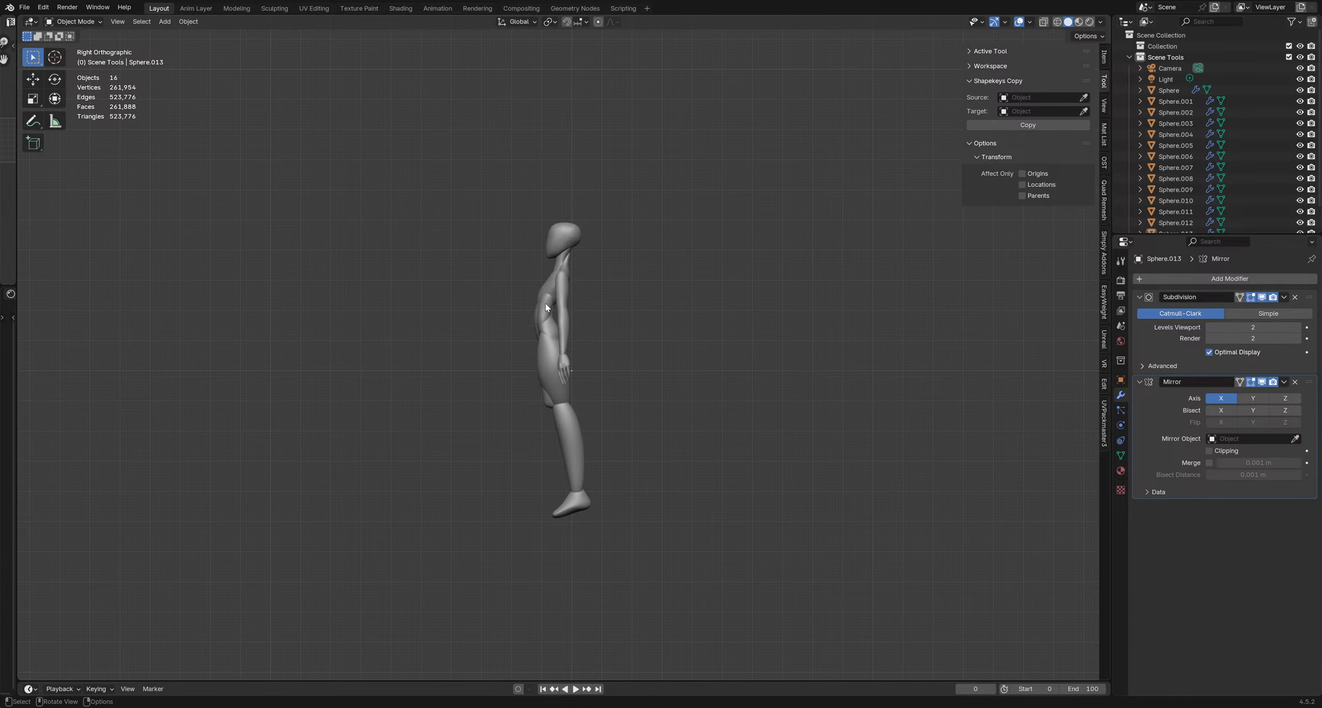
pyautogui.scroll(3, 547, 308)
pyautogui.moveTo(551, 312); pyautogui.dragTo(620, 324, button='middle')
pyautogui.click(609, 315)
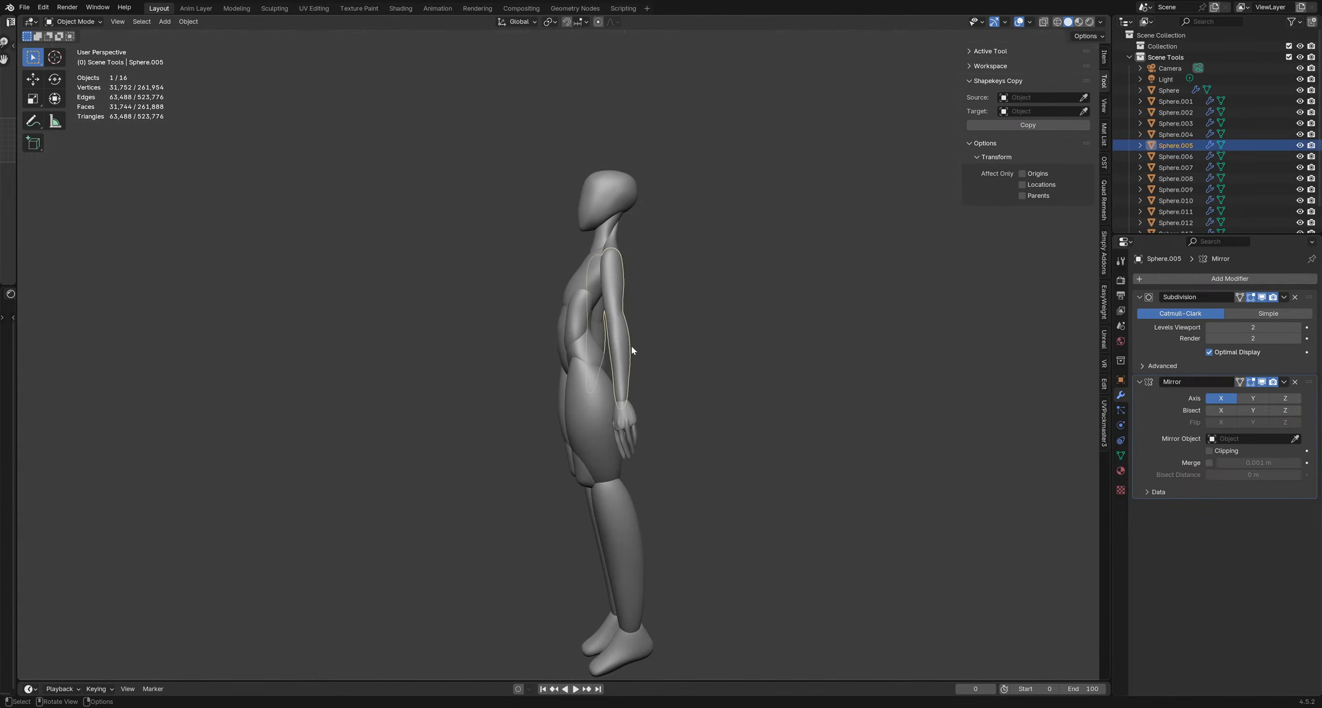
pyautogui.click(628, 427)
pyautogui.moveTo(628, 426); pyautogui.dragTo(607, 286, button='middle')
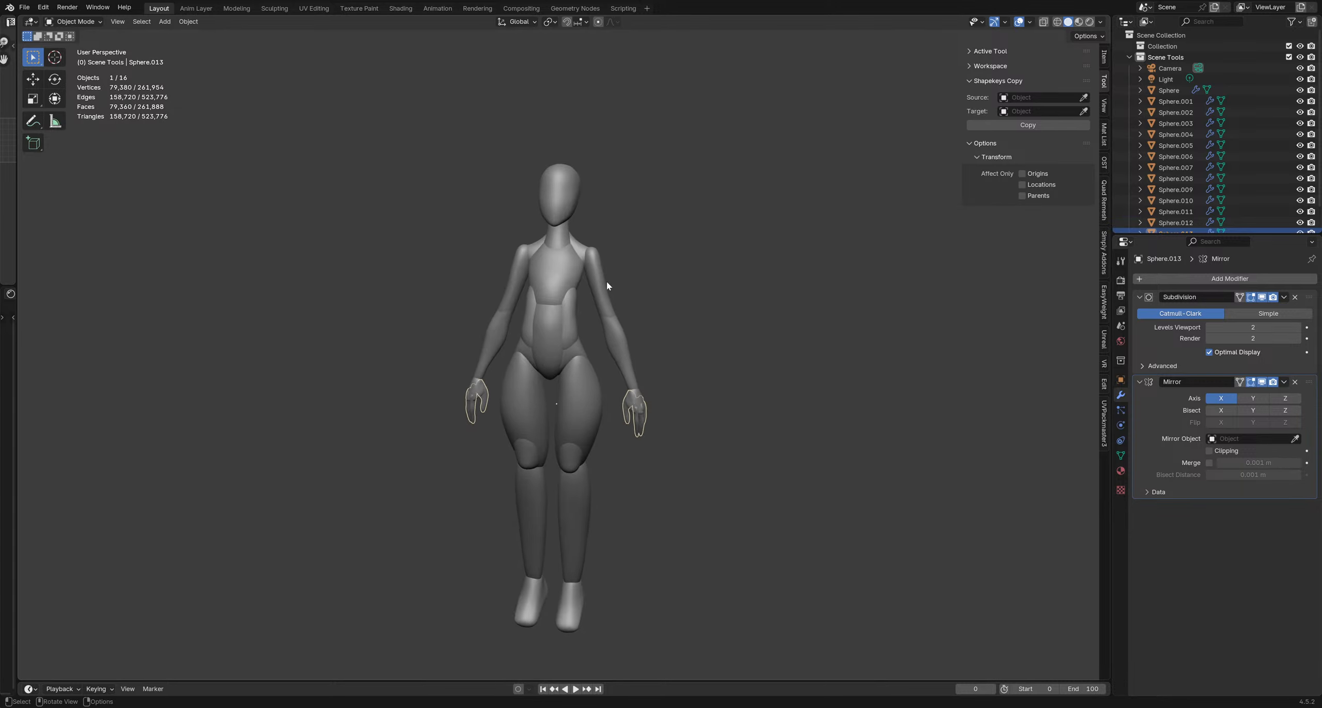
pyautogui.click(604, 299)
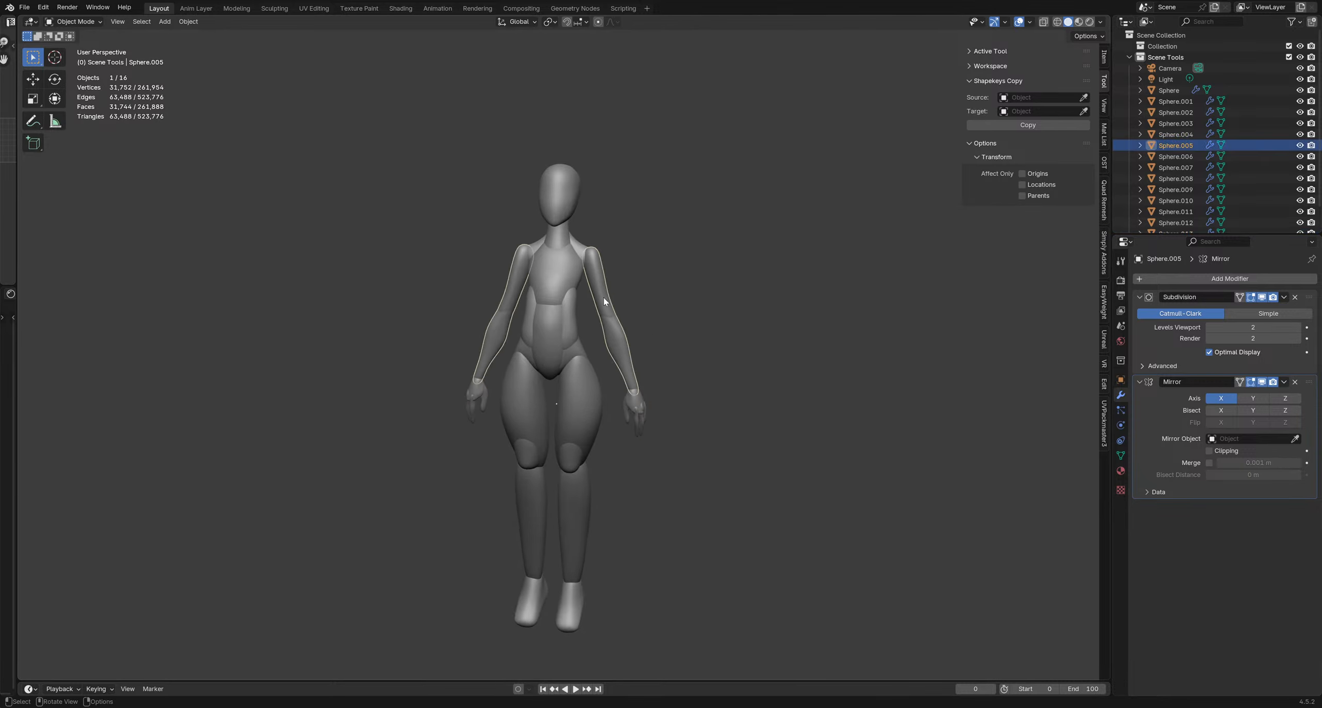
pyautogui.click(640, 409)
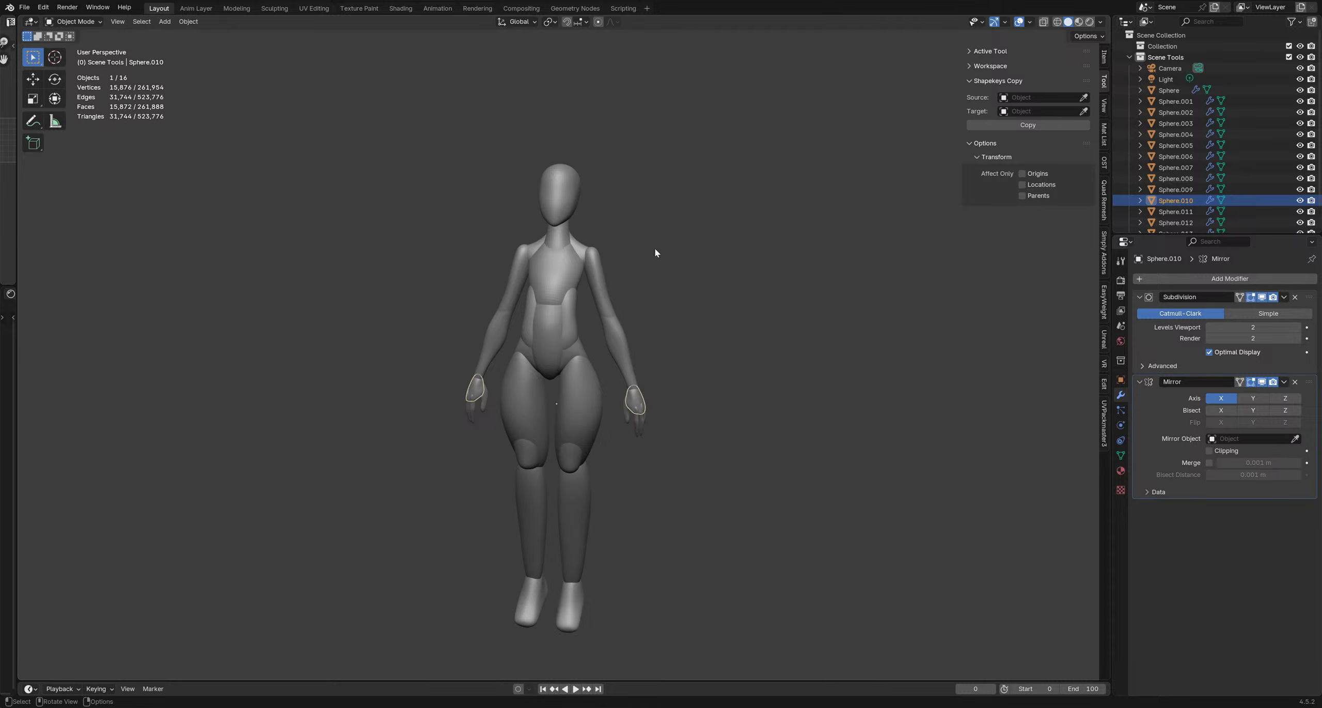
pyautogui.click(601, 307)
pyautogui.moveTo(731, 389)
pyautogui.mouseDown(button='middle')
pyautogui.moveTo(510, 372)
pyautogui.moveTo(751, 373)
pyautogui.mouseUp(button='middle')
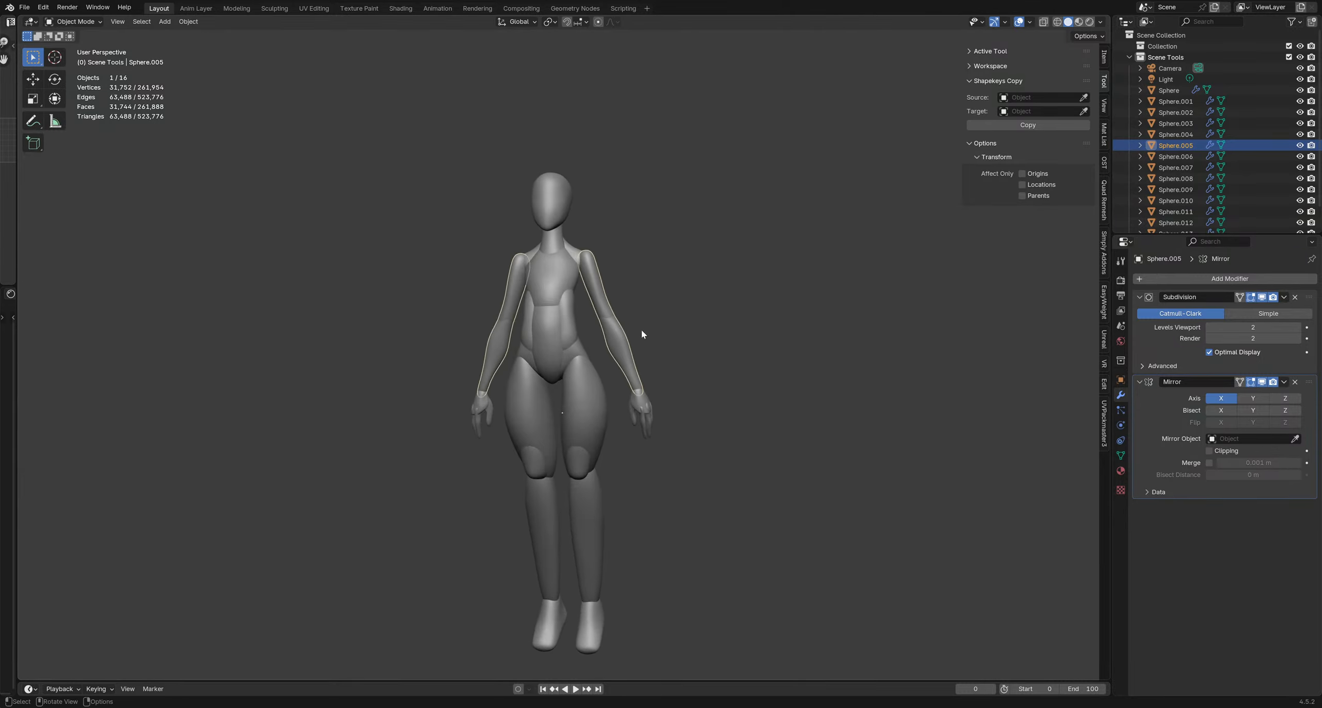
# Join the fingers and palm objects into the arm object
pyautogui.click(673, 406)
pyautogui.click(645, 420)
pyautogui.keyDown('shift'); pyautogui.click(640, 400); pyautogui.keyUp('shift')
pyautogui.keyDown('shift'); pyautogui.click(626, 354); pyautogui.keyUp('shift')
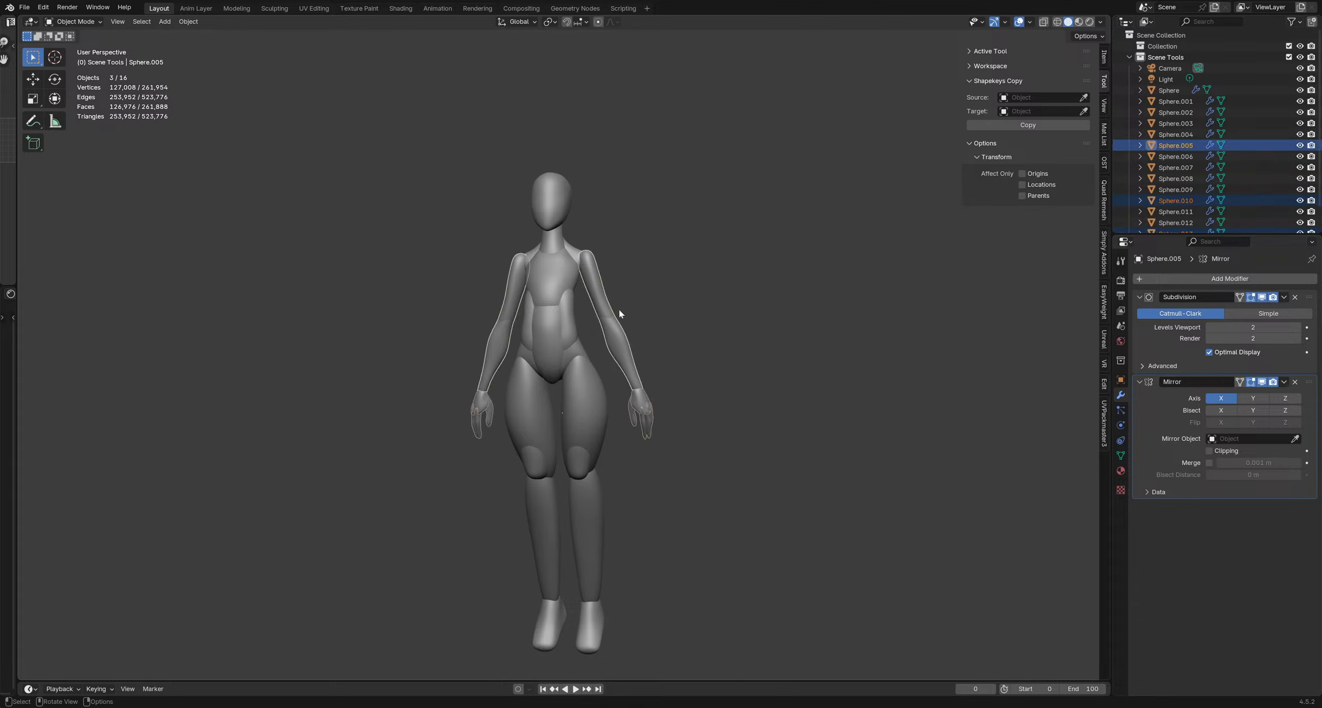
pyautogui.hotkey('ctrl', 'j')
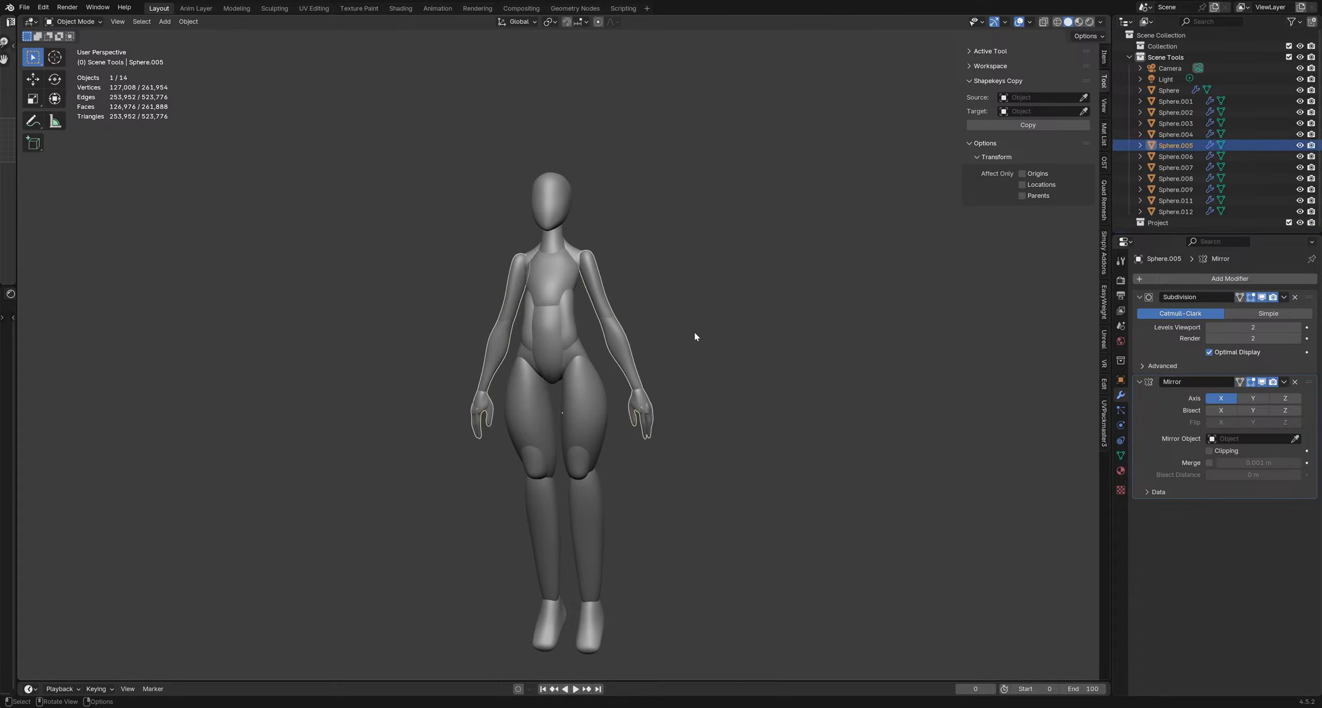
# Enter Sculpt Mode on the joined arm and mask its forearm piece
pyautogui.moveTo(697, 333); pyautogui.dragTo(661, 382, button='middle')
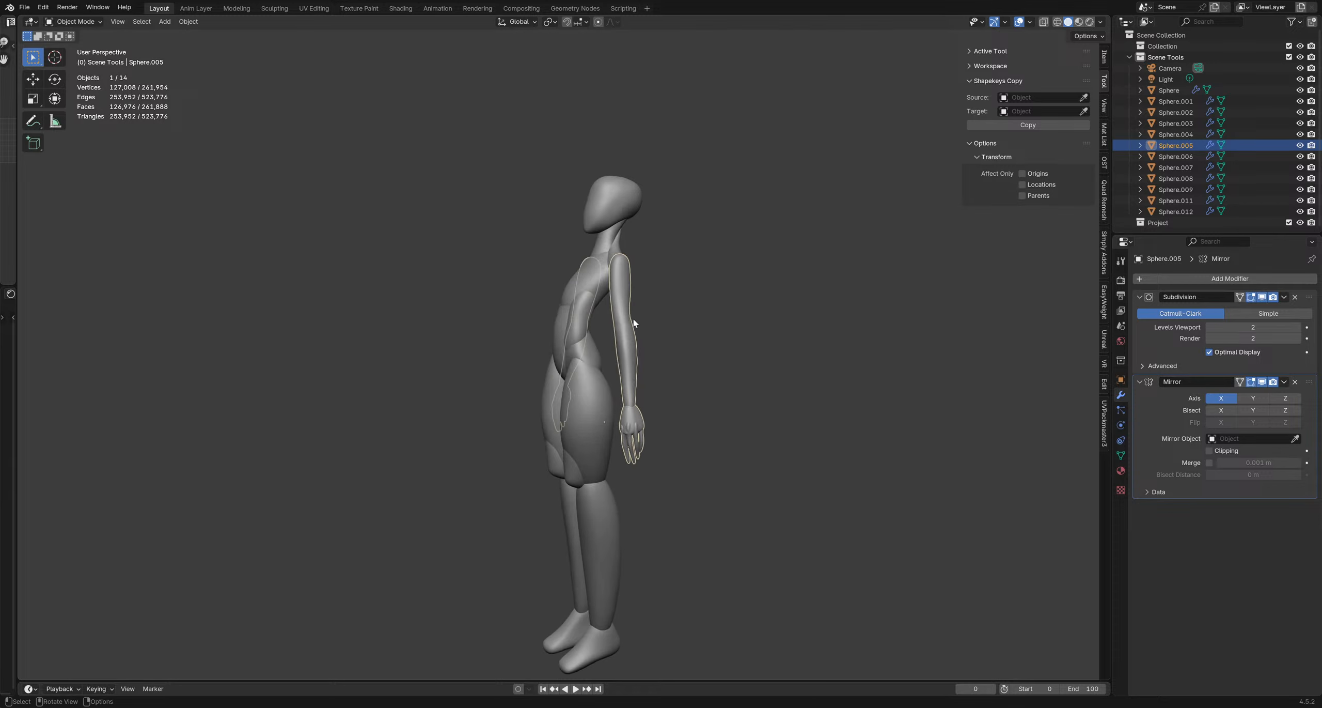
pyautogui.scroll(2, 628, 346)
pyautogui.hotkey('ctrl', 'Tab')
pyautogui.click(623, 384)
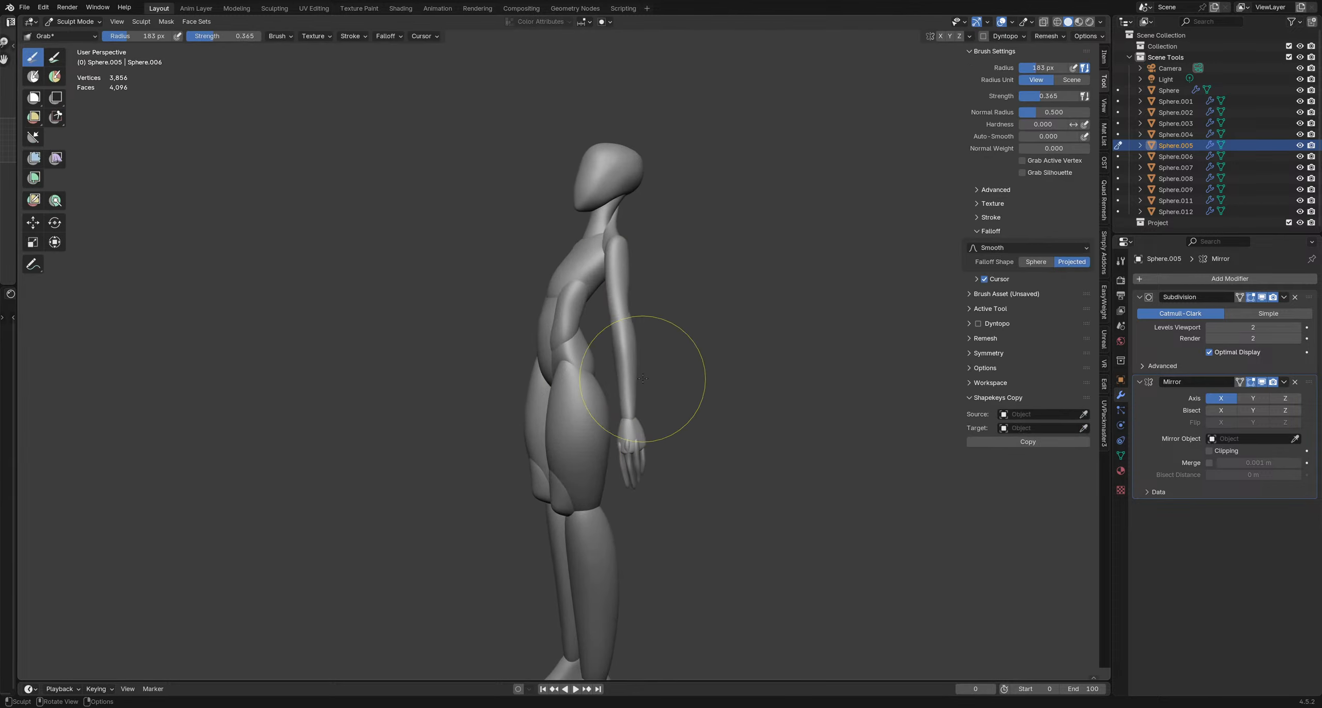
pyautogui.hotkey('shift', 'a')
pyautogui.click(727, 325)
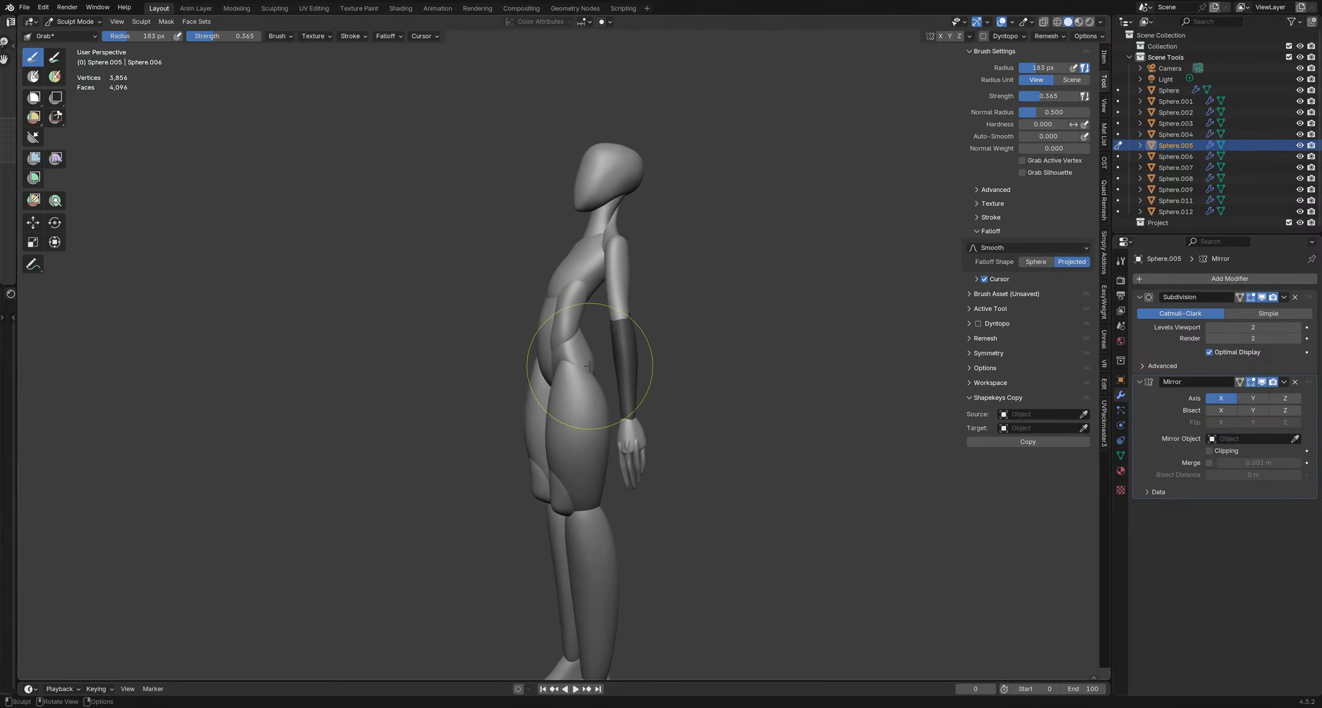
# Undo the forearm mask on the joined arm and save the blockout file
pyautogui.moveTo(591, 369)
pyautogui.mouseDown(button='middle')
pyautogui.moveTo(676, 360)
pyautogui.moveTo(640, 337)
pyautogui.mouseUp(button='middle')
pyautogui.hotkey('ctrl', 'z')
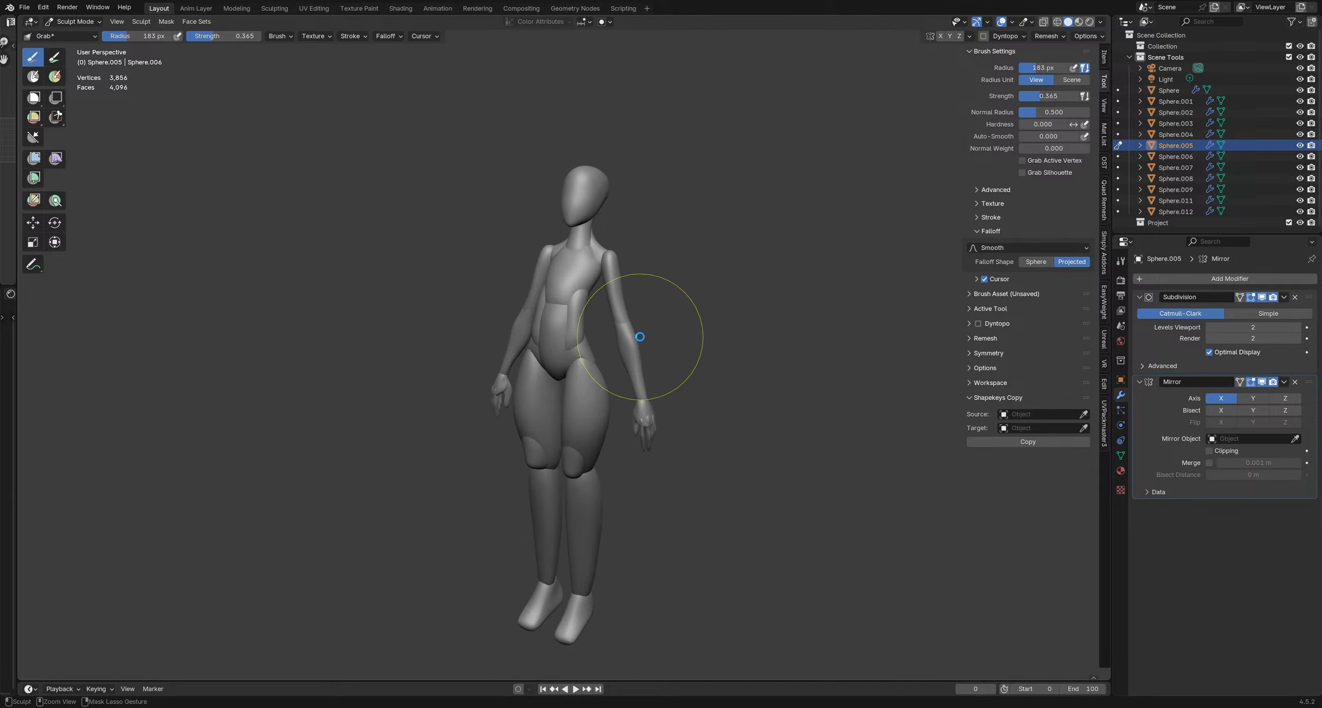
pyautogui.hotkey('ctrl', 's')
# Resume sculpting the arm with the Elastic Snake Hook brush and nudge the hand in side view using a radius of about 101 px
pyautogui.moveTo(723, 392)
pyautogui.mouseDown(button='middle')
pyautogui.moveTo(643, 383)
pyautogui.moveTo(768, 374)
pyautogui.moveTo(631, 374)
pyautogui.mouseUp(button='middle')
pyautogui.hotkey('ctrl', 'Tab')
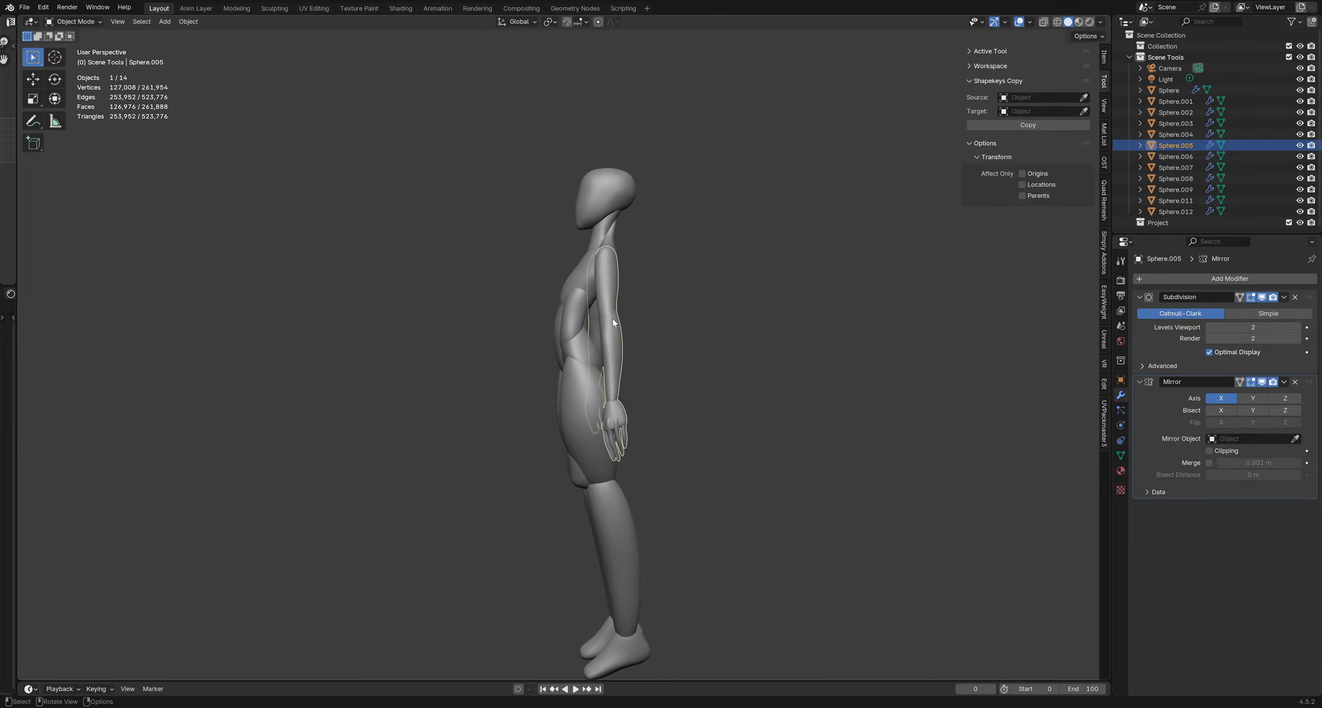
pyautogui.hotkey('ctrl', 'Tab')
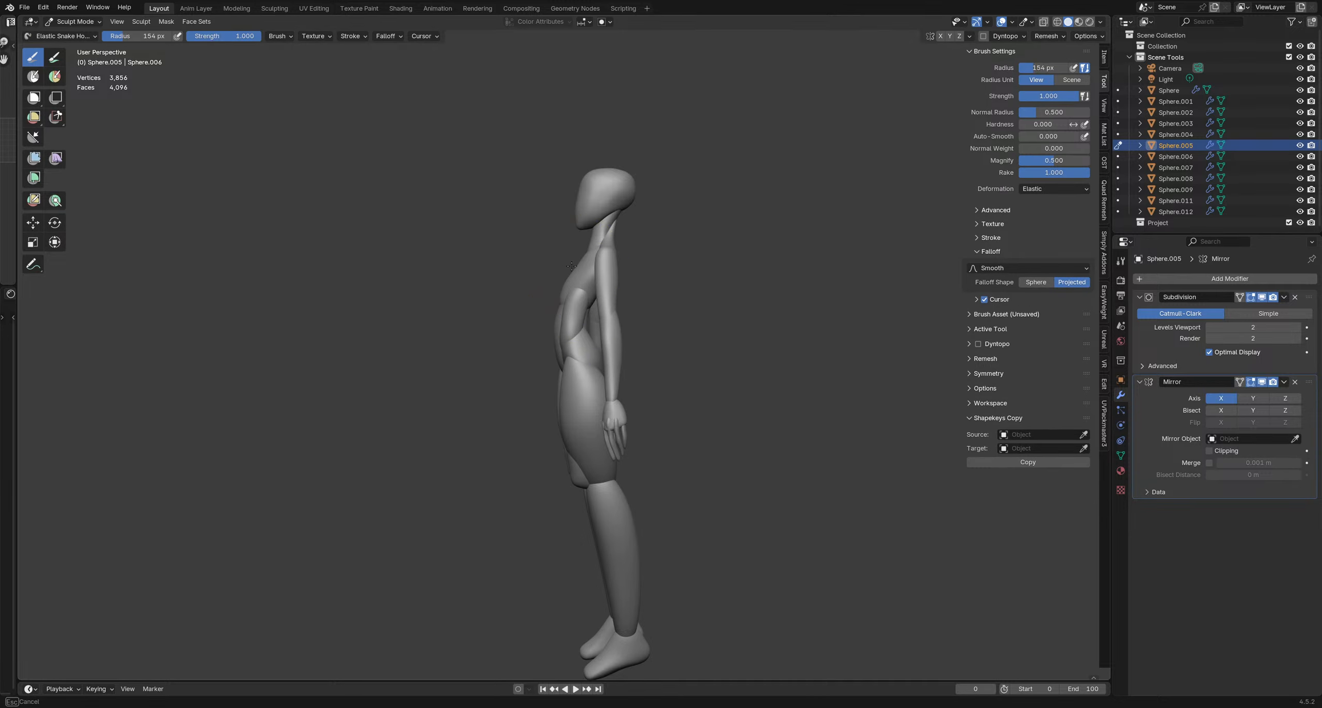
pyautogui.press('f')
pyautogui.click(639, 321)
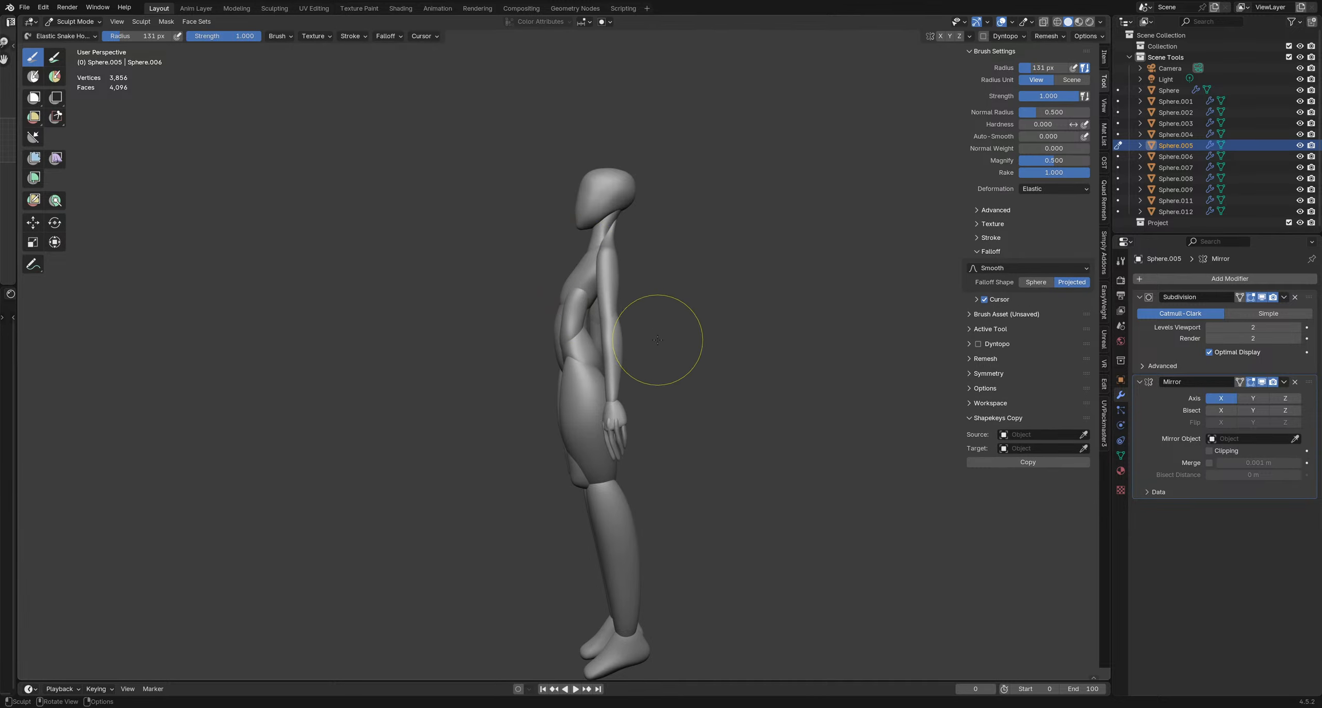
pyautogui.press('f')
pyautogui.click(648, 351)
pyautogui.moveTo(641, 419); pyautogui.dragTo(643, 415)
pyautogui.moveTo(644, 410); pyautogui.dragTo(836, 413, button='middle')
# Refine the hand's pose from the front and from below with the Elastic Snake Hook brush at 70 to 86 px
pyautogui.press('f')
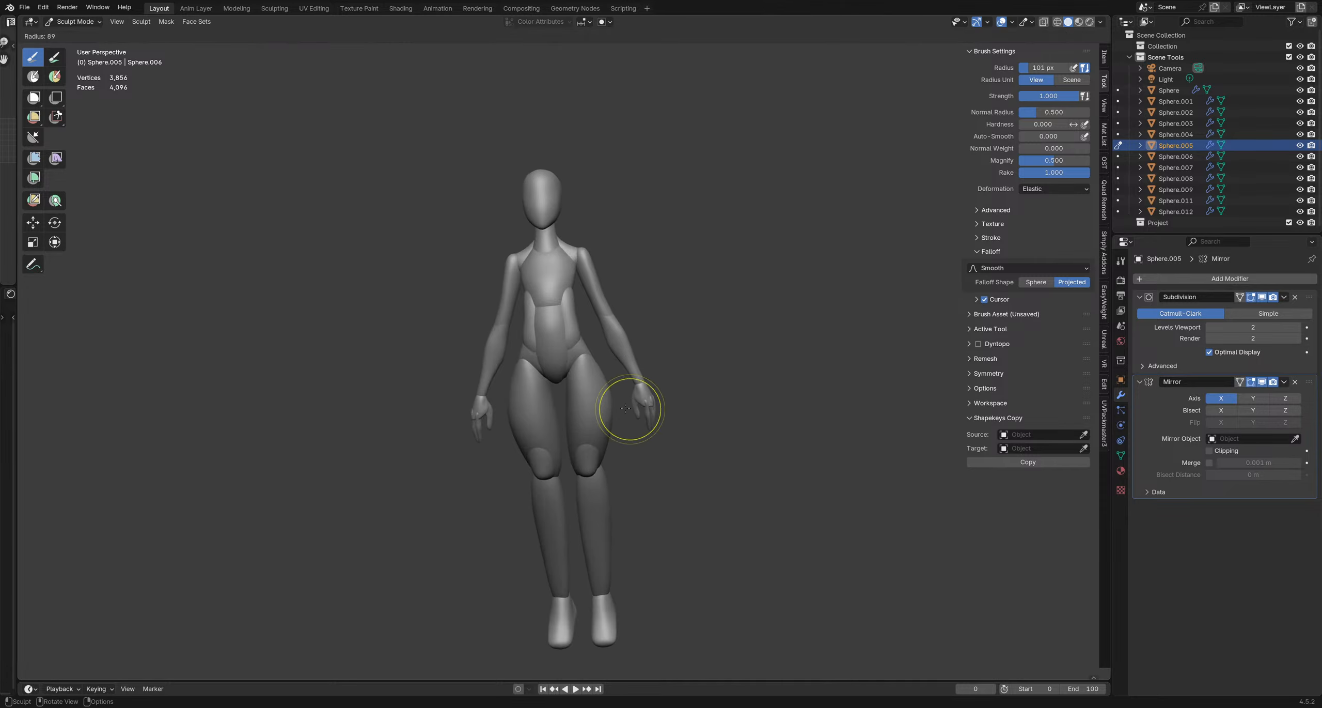
pyautogui.click(653, 405)
pyautogui.moveTo(653, 390); pyautogui.dragTo(717, 367, button='middle')
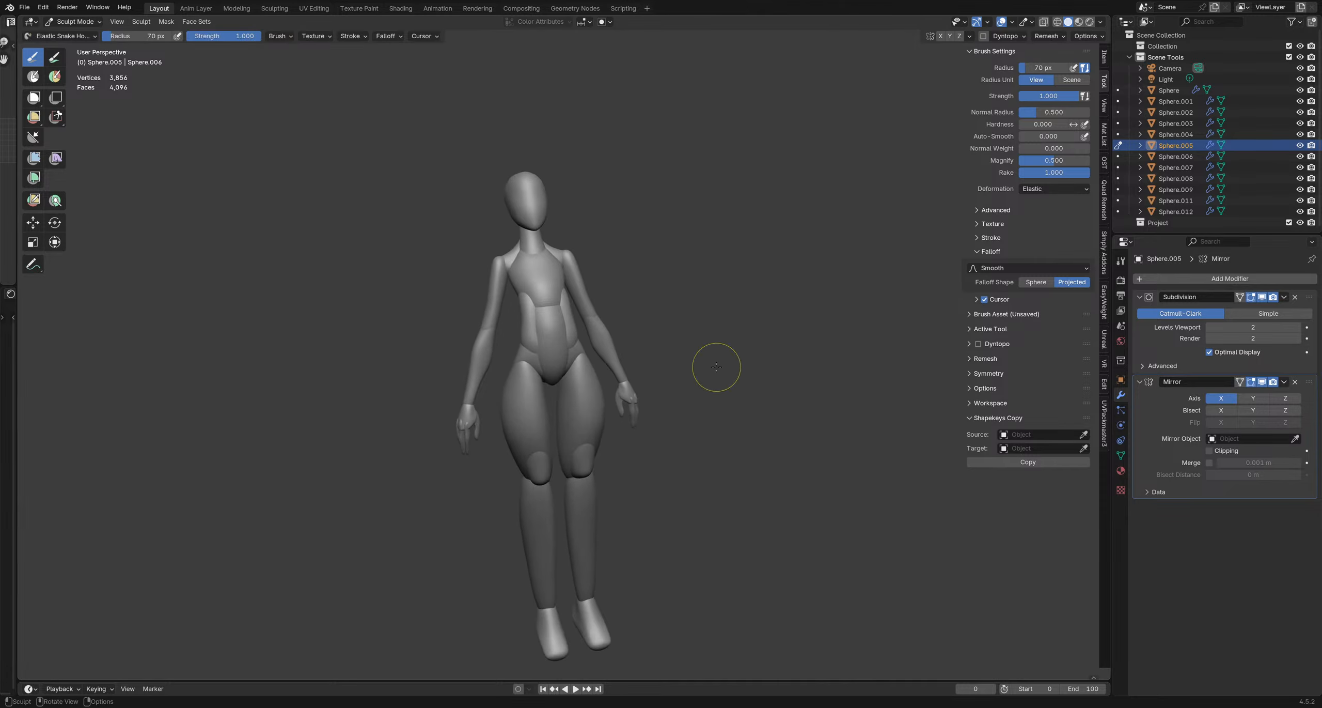
pyautogui.press('f')
pyautogui.click(655, 414)
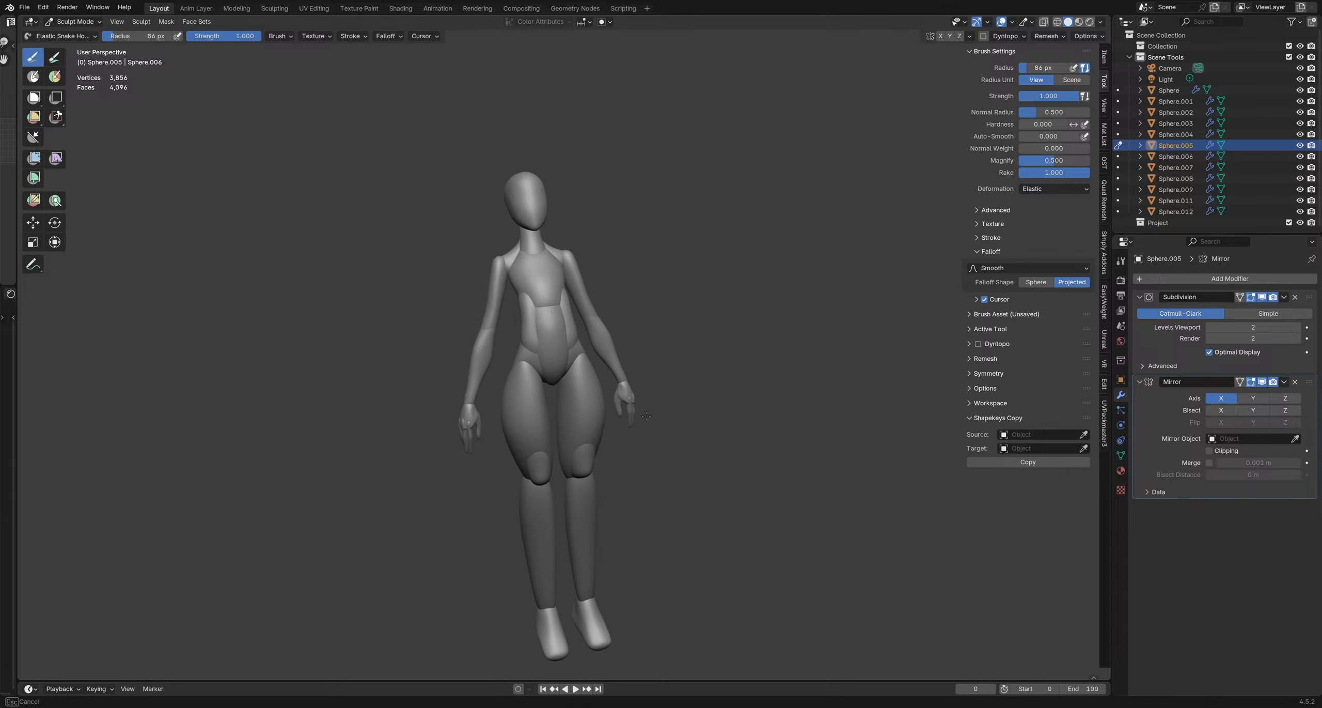
pyautogui.moveTo(646, 416)
pyautogui.mouseDown(button='middle')
pyautogui.moveTo(672, 408)
pyautogui.moveTo(620, 392)
pyautogui.moveTo(651, 371)
pyautogui.moveTo(549, 301)
pyautogui.moveTo(675, 354)
pyautogui.moveTo(612, 234)
pyautogui.mouseUp(button='middle')
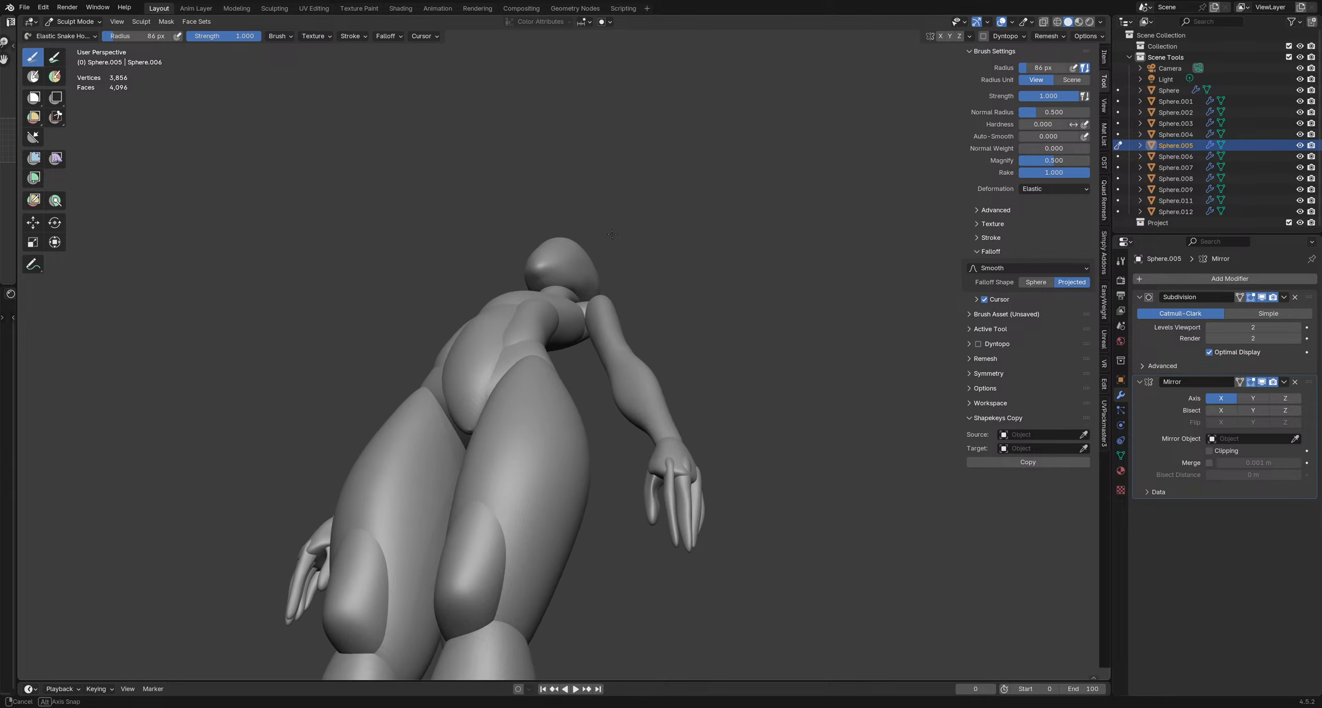
pyautogui.press('f')
pyautogui.click(611, 278)
pyautogui.moveTo(658, 296)
pyautogui.mouseDown(button='middle')
pyautogui.moveTo(620, 361)
pyautogui.moveTo(696, 388)
pyautogui.moveTo(754, 385)
pyautogui.moveTo(741, 380)
pyautogui.mouseUp(button='middle')
# Return to Object Mode, deselect the arm and save the blockout file
pyautogui.hotkey('ctrl', 'Tab')
pyautogui.click(652, 339)
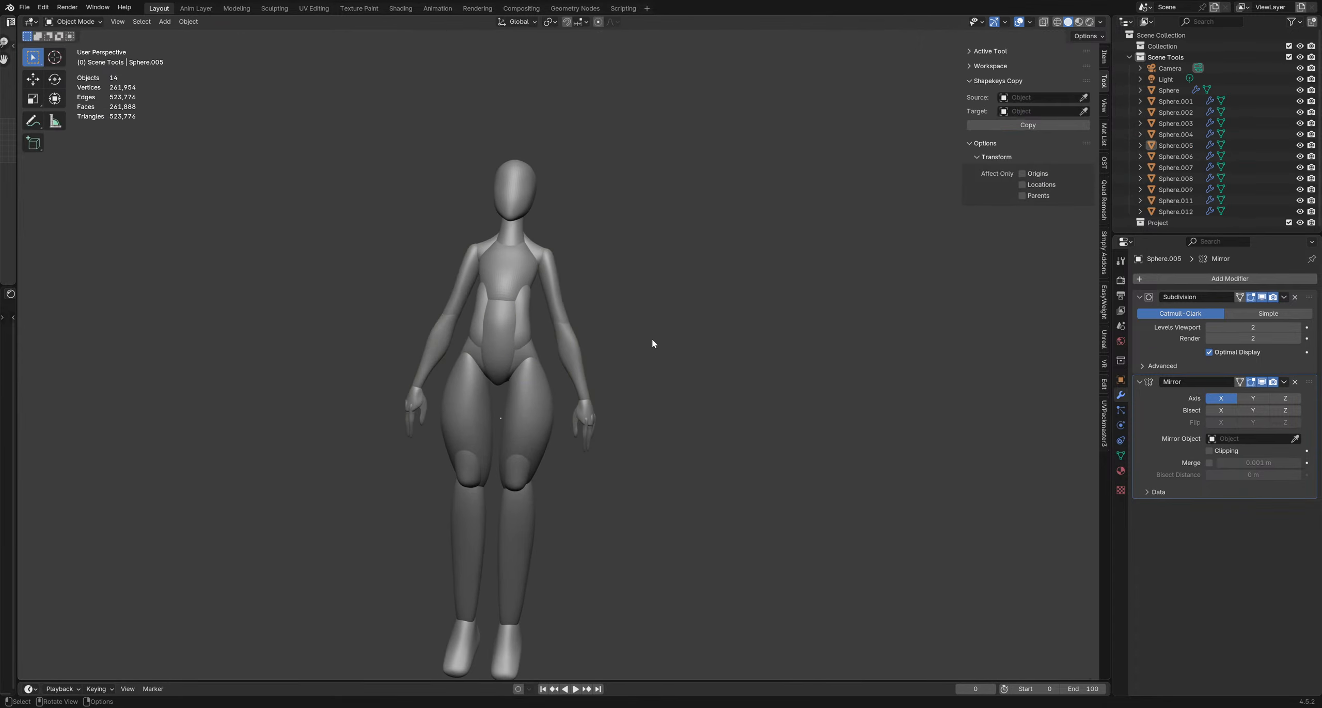
pyautogui.moveTo(652, 339)
pyautogui.mouseDown(button='middle')
pyautogui.moveTo(614, 351)
pyautogui.moveTo(602, 318)
pyautogui.mouseUp(button='middle')
pyautogui.hotkey('ctrl', 's')
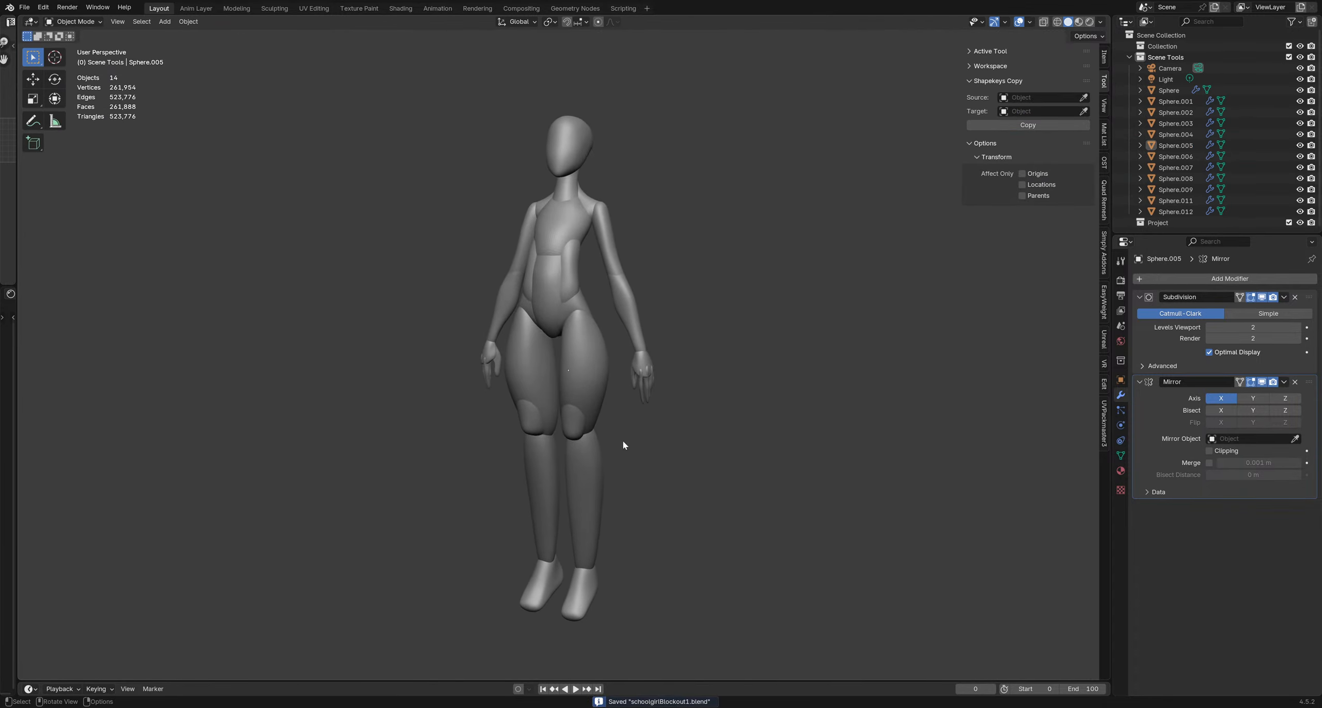
pyautogui.moveTo(624, 444); pyautogui.dragTo(591, 353, button='middle')
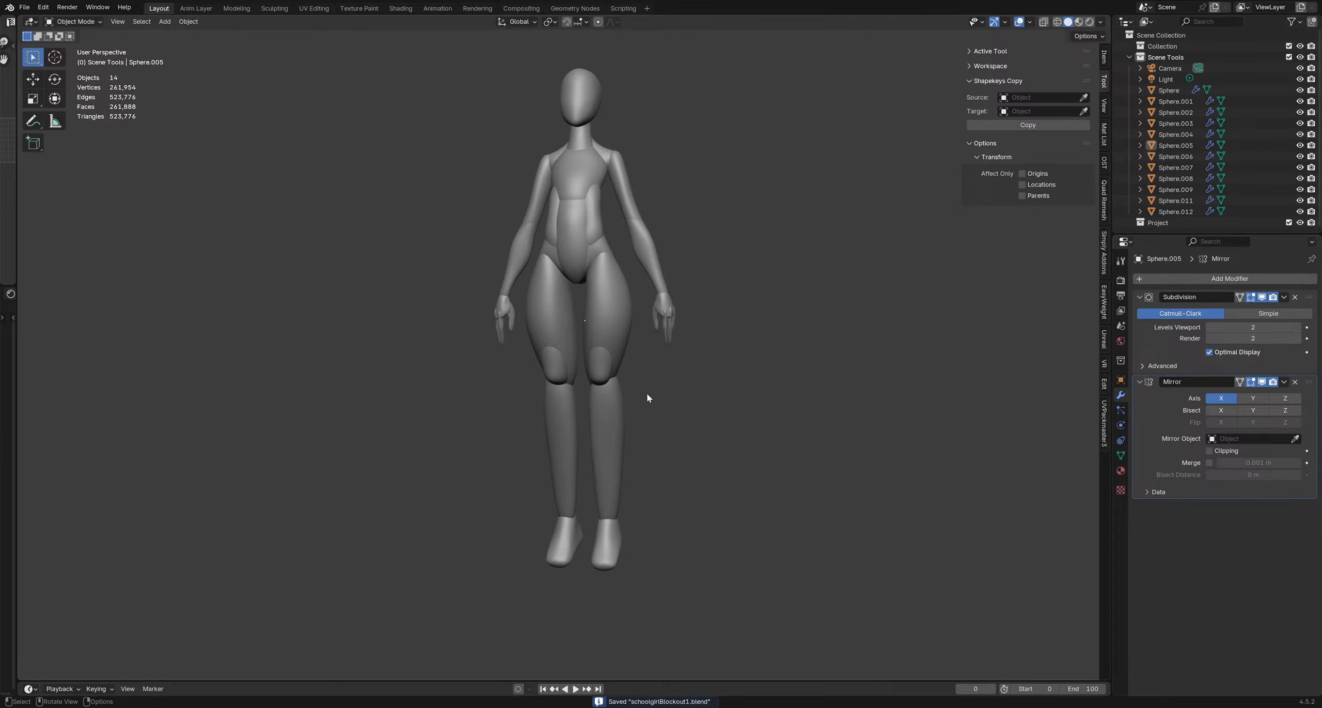
# Enter Sculpt Mode on the thigh and adjust its shape above the knee with the Elastic Snake Hook brush at 124 px
pyautogui.moveTo(663, 415)
pyautogui.mouseDown(button='middle')
pyautogui.moveTo(638, 381)
pyautogui.moveTo(586, 383)
pyautogui.moveTo(622, 445)
pyautogui.moveTo(585, 337)
pyautogui.moveTo(523, 310)
pyautogui.moveTo(629, 323)
pyautogui.moveTo(630, 227)
pyautogui.moveTo(655, 345)
pyautogui.moveTo(619, 372)
pyautogui.moveTo(599, 363)
pyautogui.moveTo(627, 379)
pyautogui.mouseUp(button='middle')
pyautogui.click(615, 335)
pyautogui.hotkey('ctrl', 'Tab')
pyautogui.keyDown('shift'); pyautogui.moveTo(624, 318); pyautogui.dragTo(581, 345, button='middle'); pyautogui.keyUp('shift')
pyautogui.press('f')
pyautogui.click(588, 343)
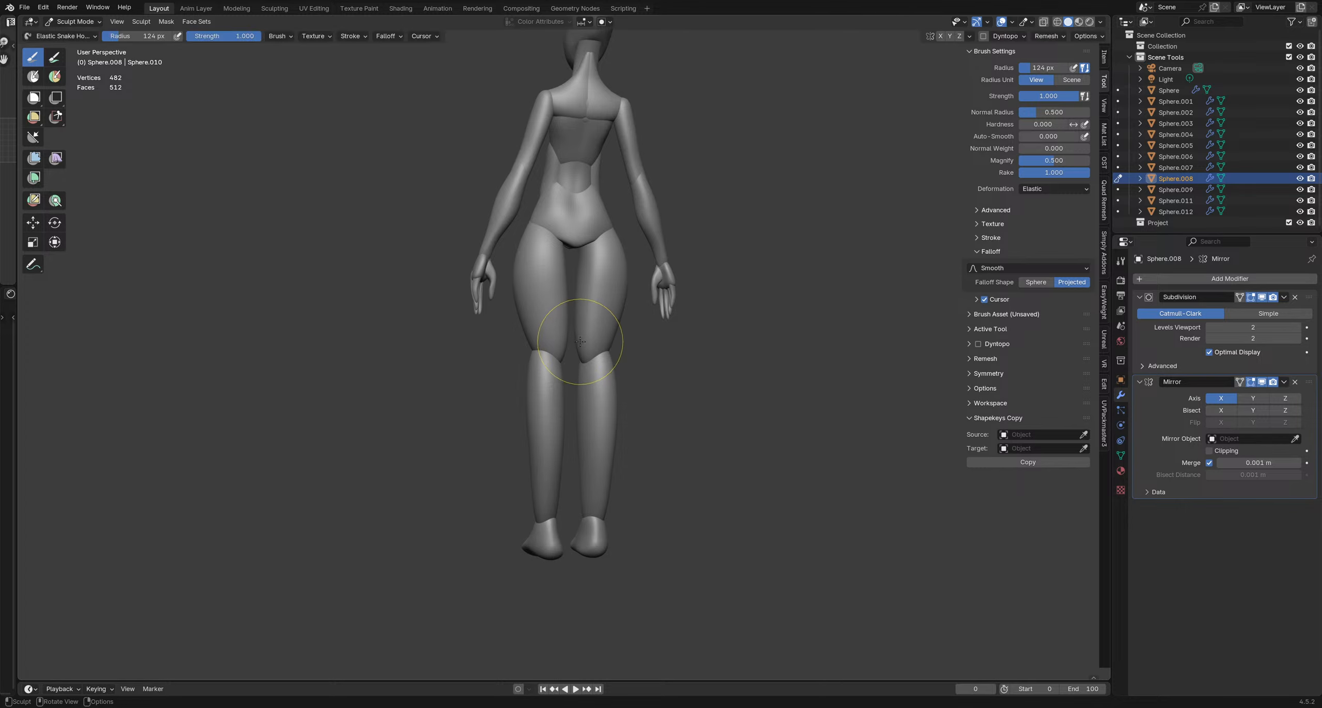
pyautogui.moveTo(574, 334)
pyautogui.mouseDown(button='middle')
pyautogui.moveTo(496, 323)
pyautogui.moveTo(563, 318)
pyautogui.moveTo(455, 312)
pyautogui.moveTo(578, 338)
pyautogui.moveTo(542, 341)
pyautogui.mouseUp(button='middle')
# Transfer sculpting to the kneecap and adjust it in side view with the Elastic Snake Hook brush at 131 px
pyautogui.hotkey('alt', 'q')
pyautogui.press('f')
pyautogui.click(652, 364)
pyautogui.moveTo(630, 369); pyautogui.dragTo(568, 333, button='middle')
pyautogui.moveTo(566, 332); pyautogui.dragTo(572, 332)
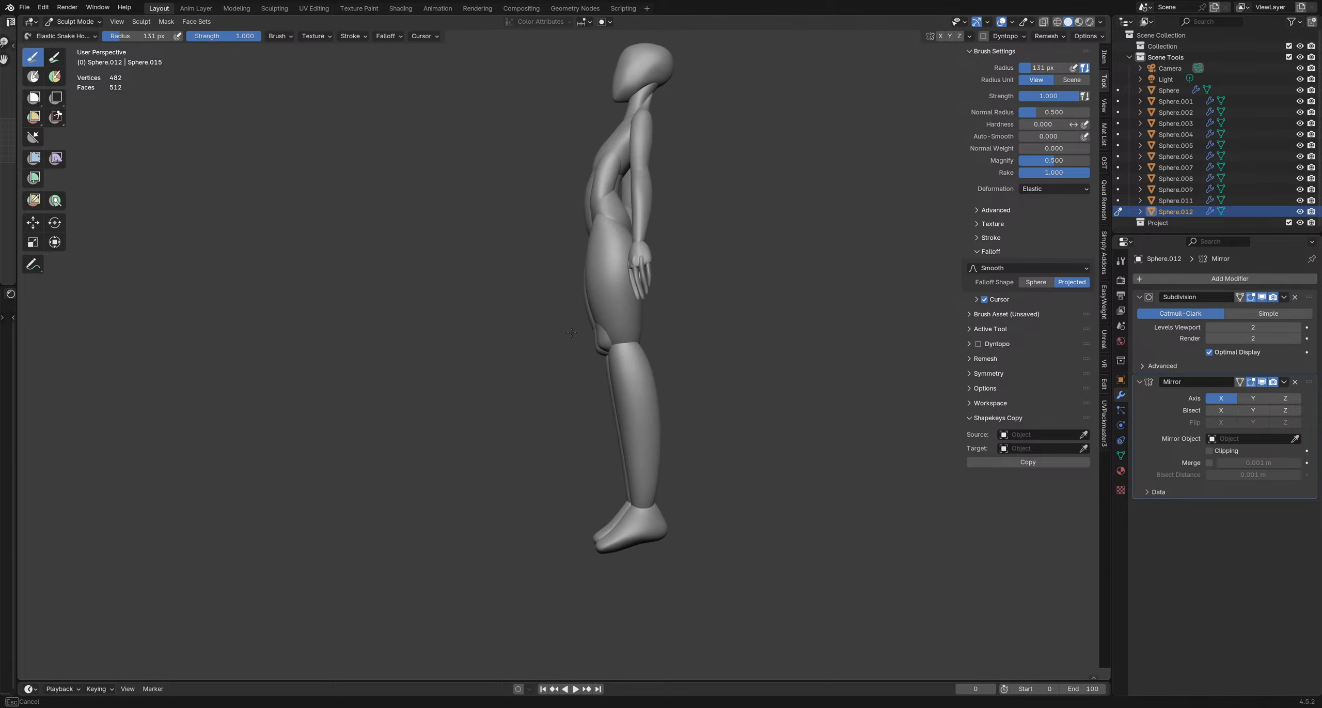
pyautogui.moveTo(765, 373); pyautogui.dragTo(847, 364, button='middle')
# Refine the kneecap's fit against the thigh and shin from several angles with the Elastic Snake Hook brush at 87 and 68 px
pyautogui.press('f')
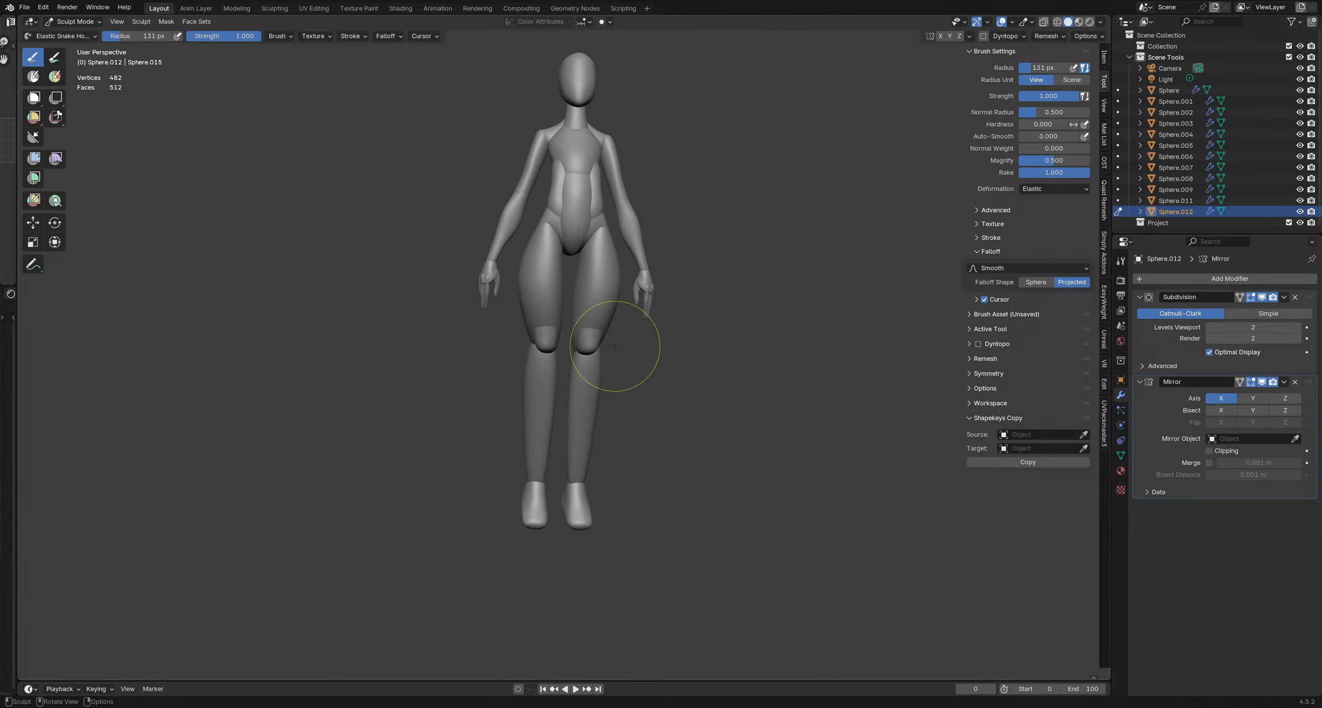
pyautogui.click(641, 347)
pyautogui.scroll(2, 599, 348)
pyautogui.moveTo(605, 351)
pyautogui.mouseDown(button='middle')
pyautogui.moveTo(663, 356)
pyautogui.moveTo(540, 334)
pyautogui.mouseUp(button='middle')
pyautogui.moveTo(540, 334); pyautogui.dragTo(536, 337)
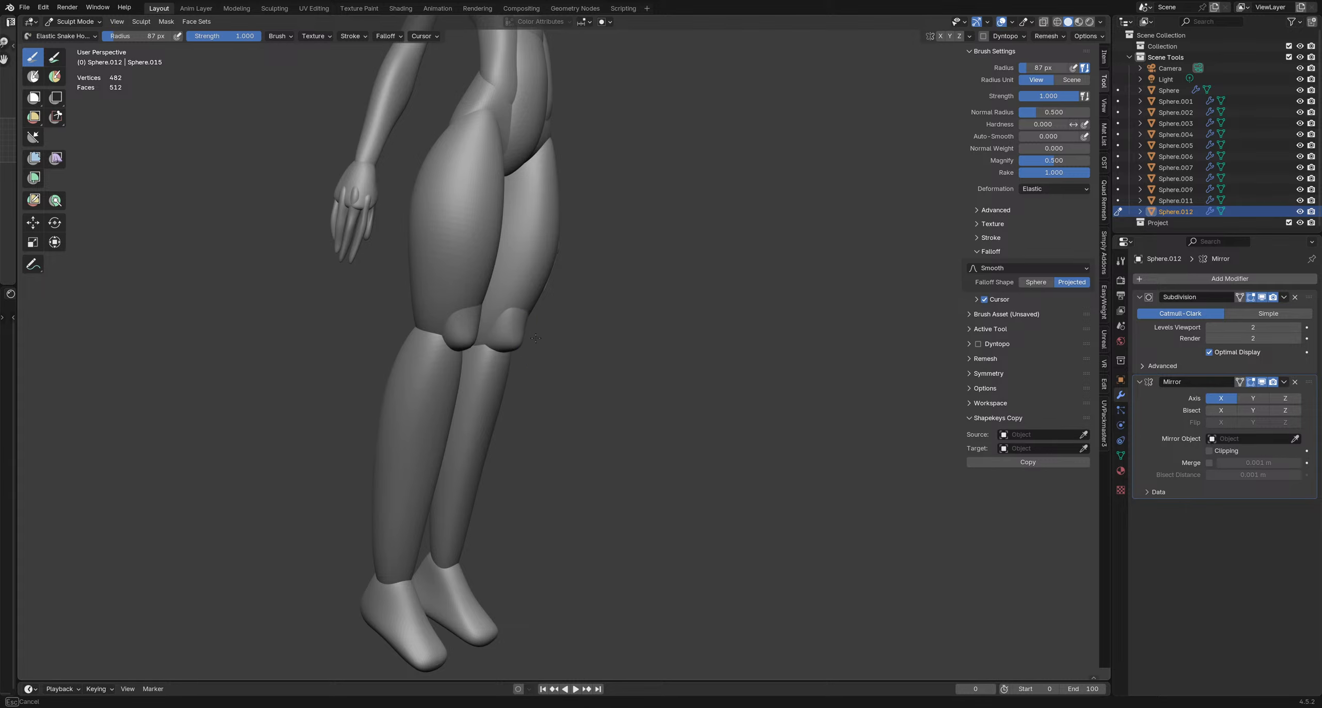
pyautogui.press('f')
pyautogui.moveTo(629, 378)
pyautogui.mouseDown(button='middle')
pyautogui.moveTo(587, 377)
pyautogui.moveTo(645, 361)
pyautogui.moveTo(749, 364)
pyautogui.moveTo(635, 363)
pyautogui.moveTo(597, 257)
pyautogui.mouseUp(button='middle')
pyautogui.click(581, 377)
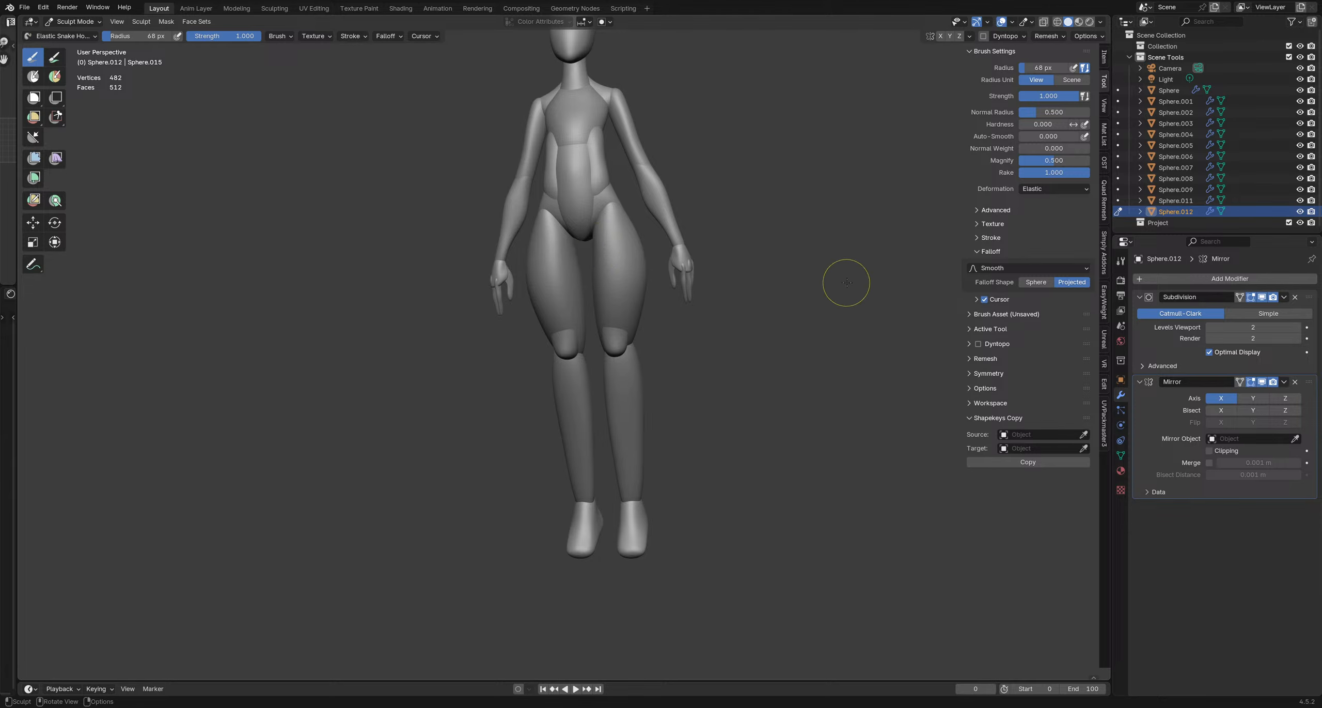
# Leave Sculpt Mode, deselect the kneecap and save the file
pyautogui.keyDown('shift'); pyautogui.moveTo(592, 263); pyautogui.dragTo(608, 318, button='middle'); pyautogui.keyUp('shift')
pyautogui.hotkey('ctrl', 'Tab')
pyautogui.click(561, 314)
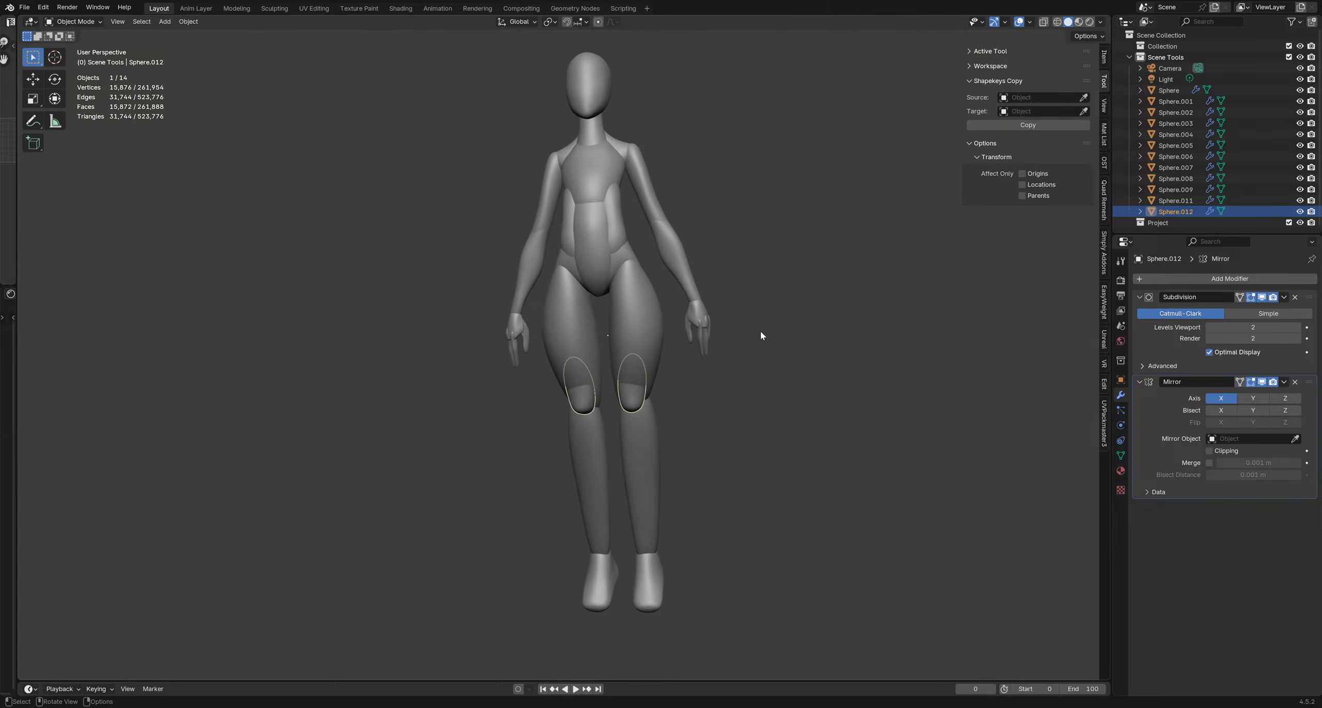
pyautogui.click(760, 331)
pyautogui.hotkey('ctrl', 's')
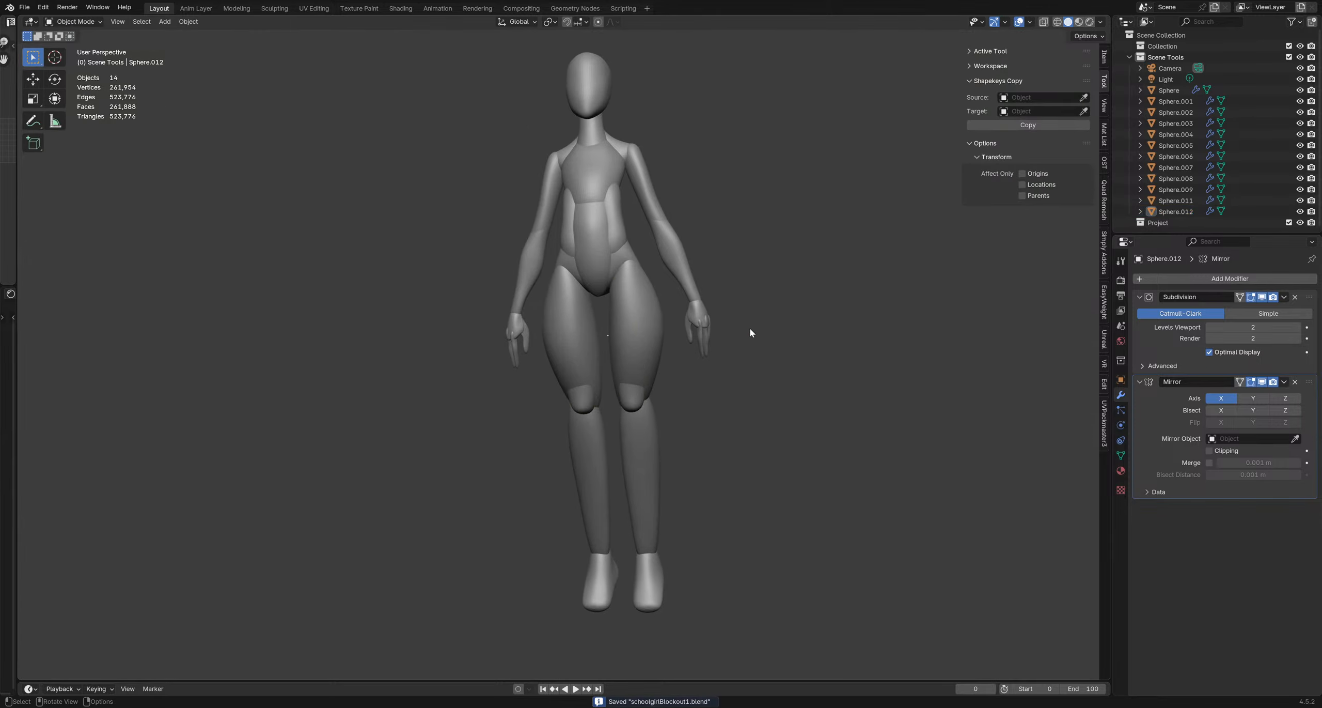
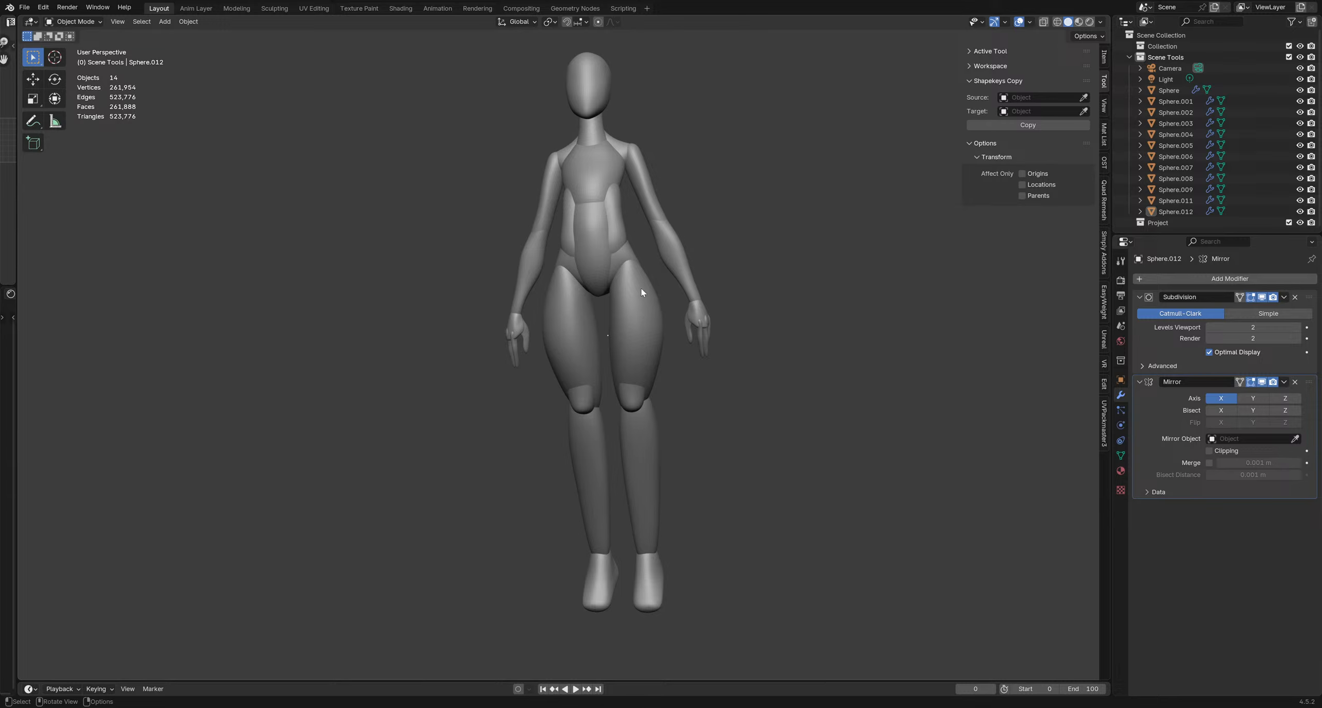
# Select the joined arm object and check its pose against the body from the front
pyautogui.moveTo(657, 240); pyautogui.dragTo(503, 238, button='middle')
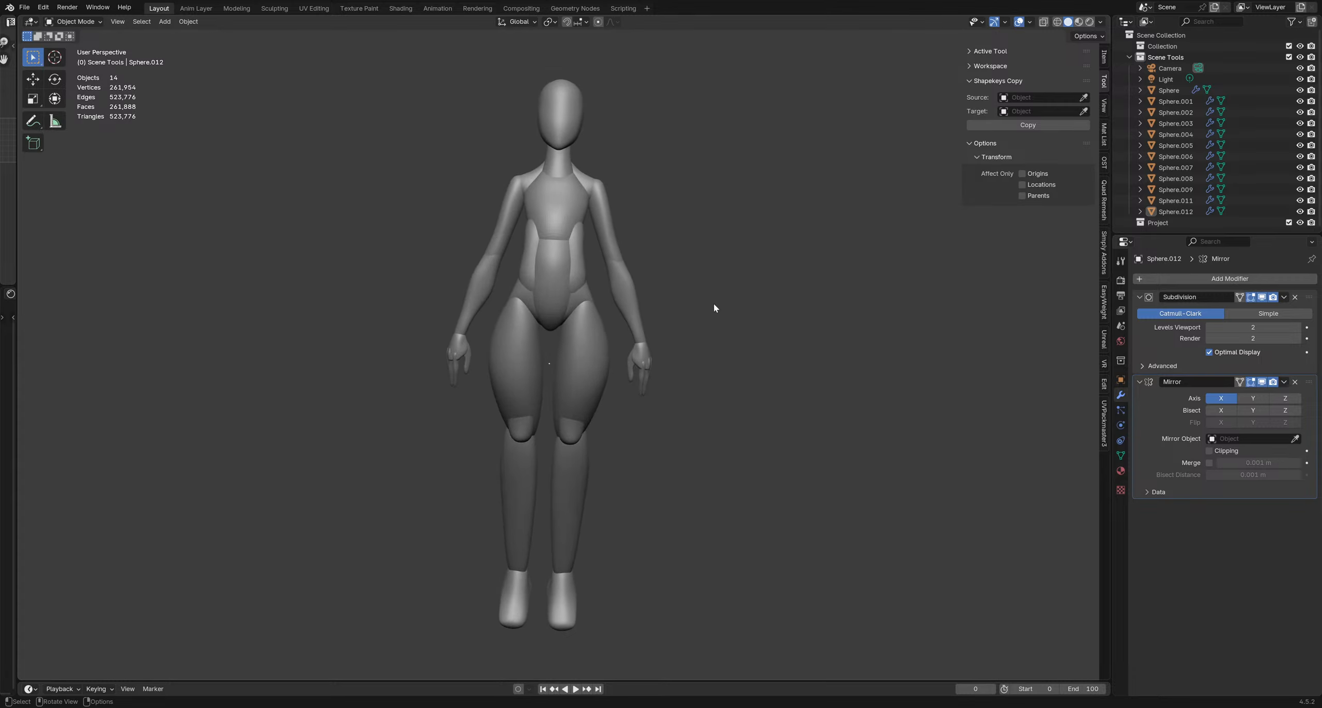
pyautogui.moveTo(679, 270); pyautogui.dragTo(615, 255, button='middle')
pyautogui.click(617, 289)
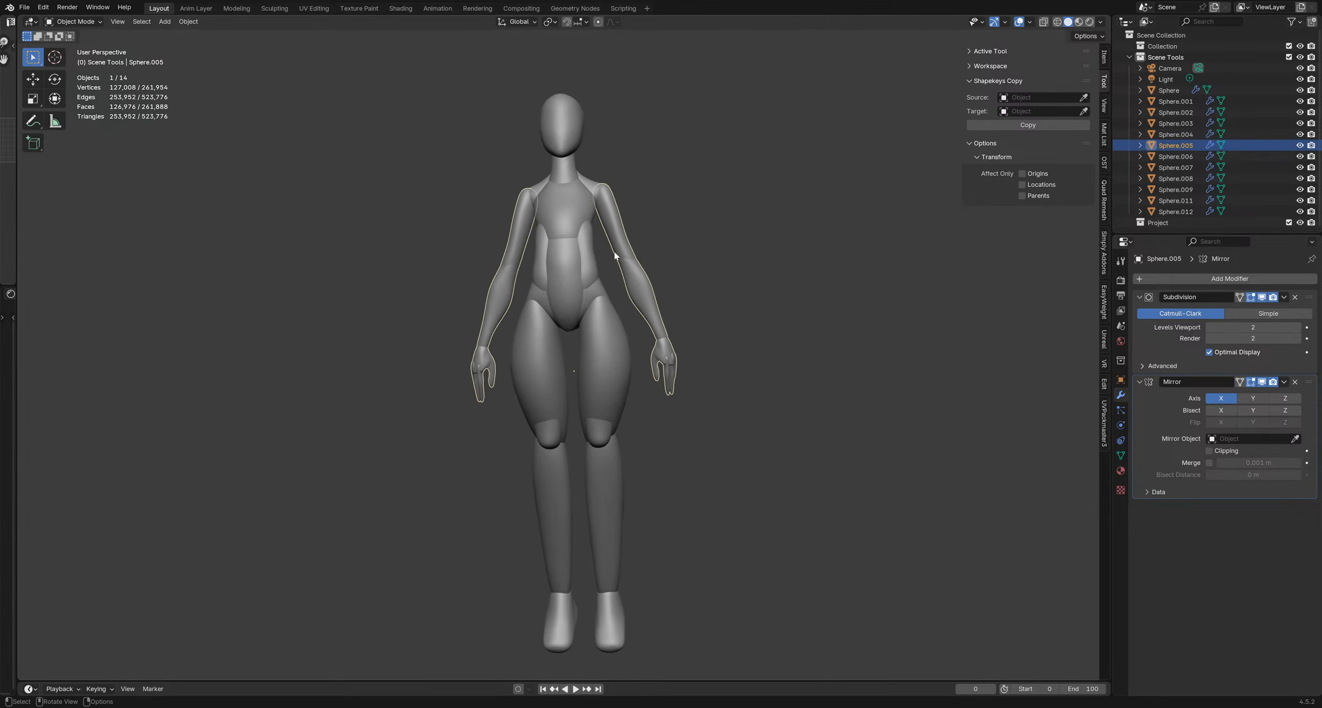
pyautogui.click(653, 256)
pyautogui.click(639, 268)
pyautogui.click(704, 202)
pyautogui.click(648, 258)
pyautogui.moveTo(690, 289); pyautogui.dragTo(645, 285, button='middle')
pyautogui.scroll(2, 647, 287)
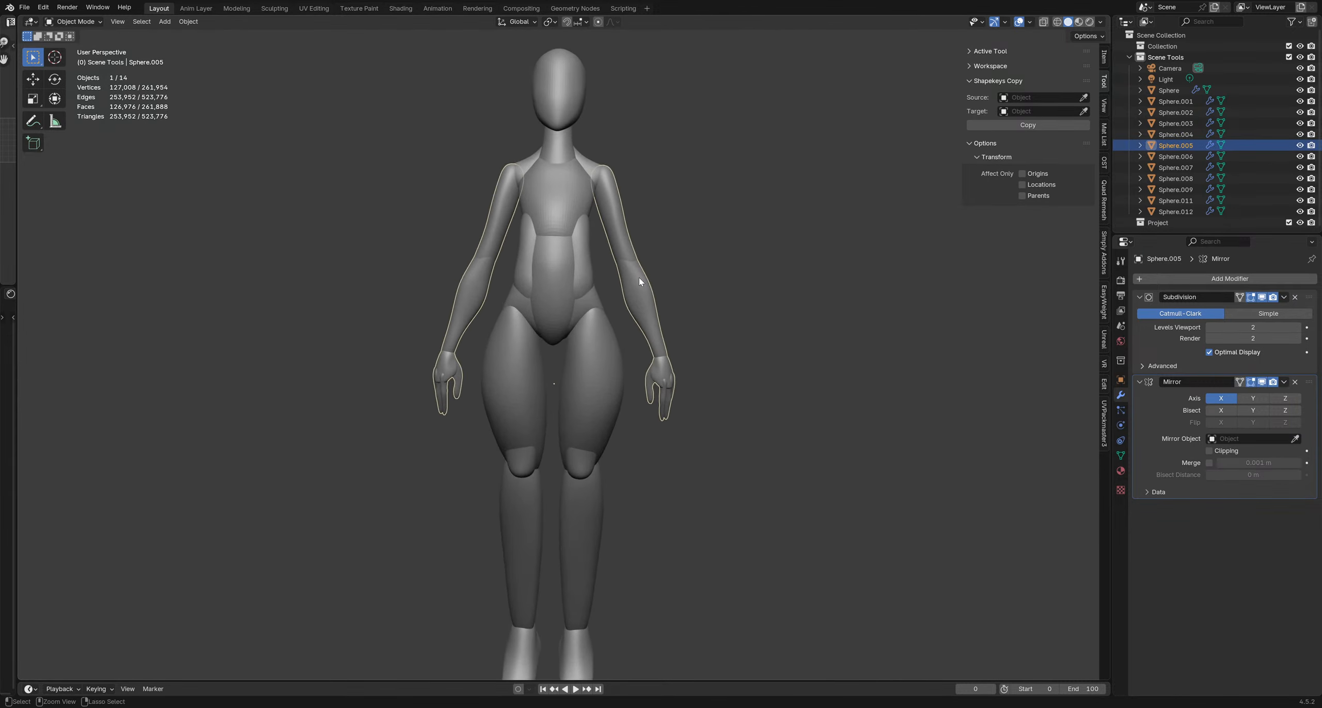
# Enter Sculpt Mode on the arm, mask the upper arm and hand, and adjust the forearm with the Grab brush at 124 px
pyautogui.hotkey('ctrl', 'Tab')
pyautogui.click(608, 275)
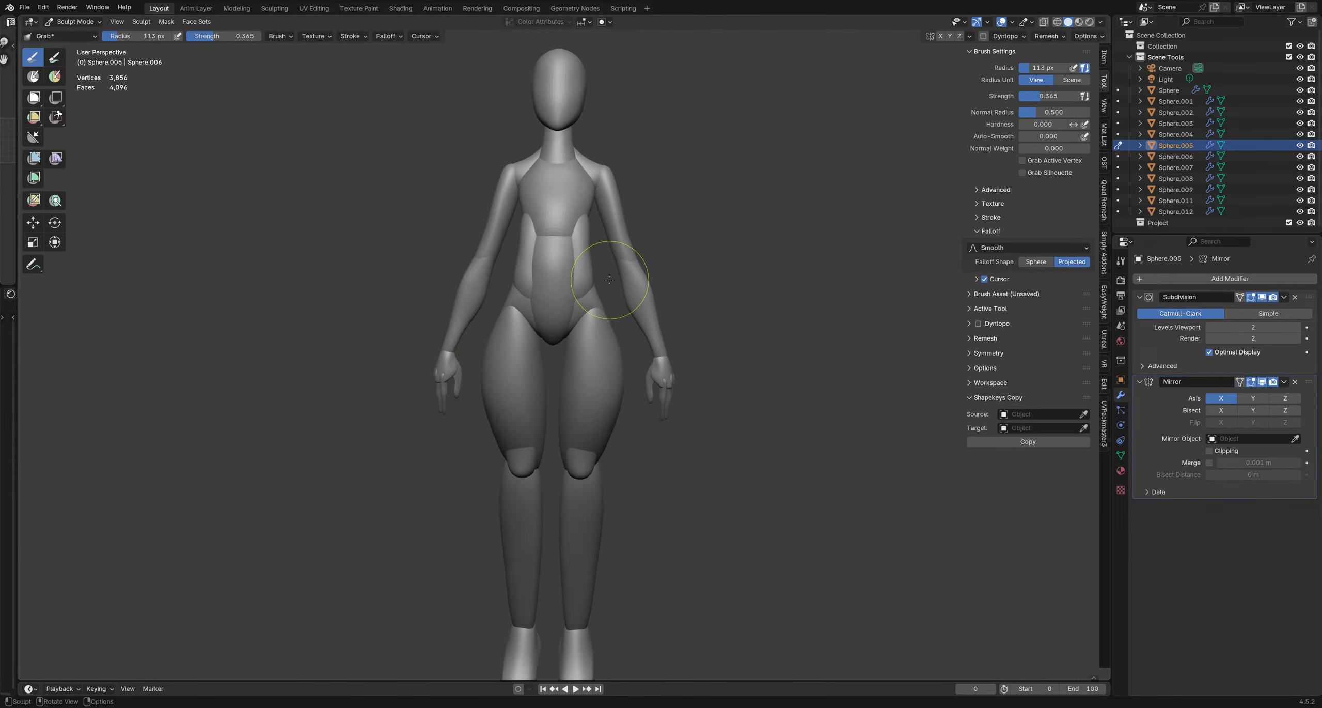
pyautogui.press('f')
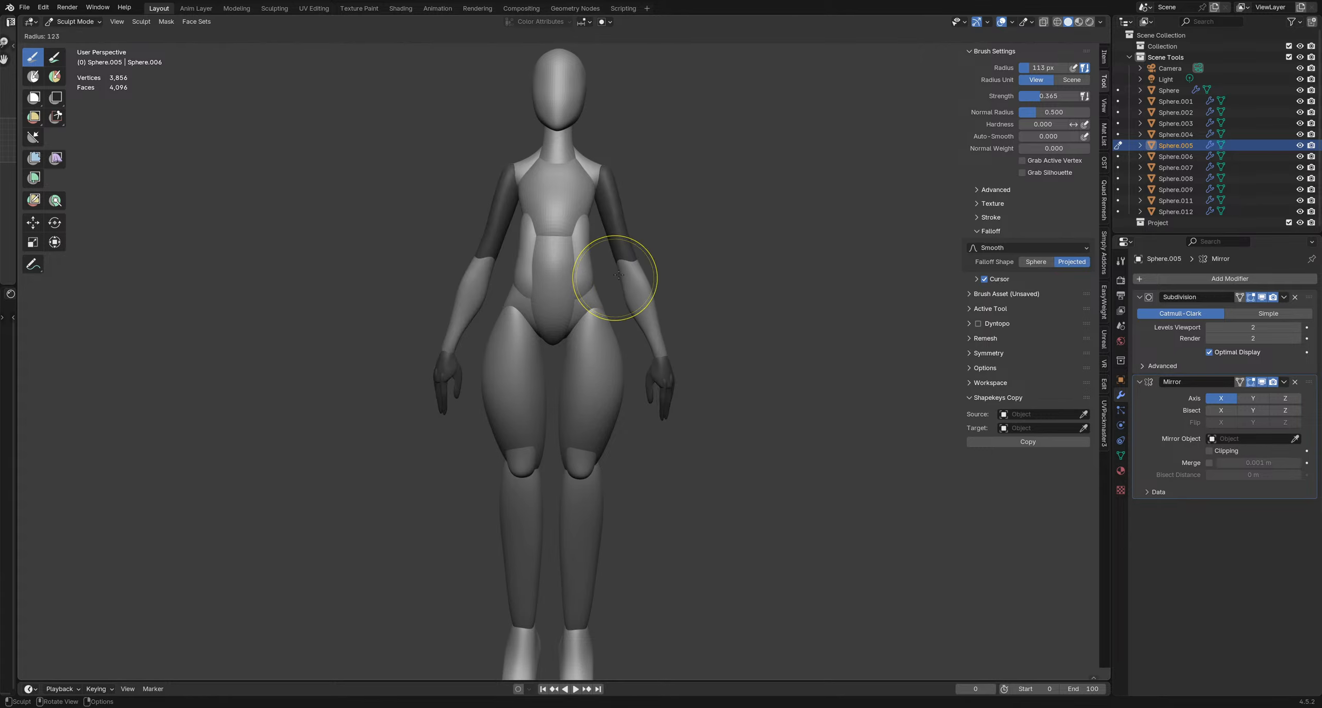
pyautogui.hotkey('ctrl', 'z')
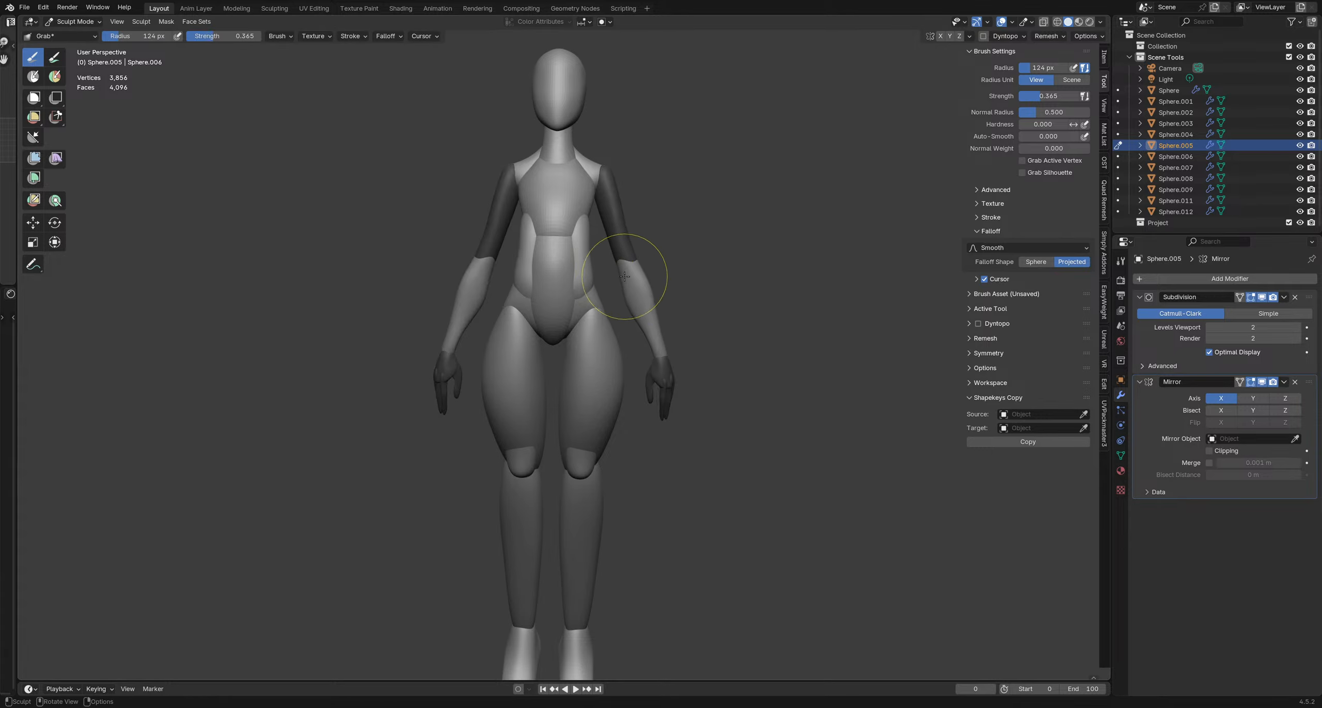
pyautogui.press('f')
pyautogui.click(610, 267)
# Mask the forearm instead and reshape the upper arm around the elbow with the Grab brush at about 170 px
pyautogui.moveTo(678, 275)
pyautogui.mouseDown(button='middle')
pyautogui.moveTo(531, 271)
pyautogui.moveTo(570, 295)
pyautogui.moveTo(585, 331)
pyautogui.moveTo(643, 283)
pyautogui.moveTo(435, 285)
pyautogui.moveTo(695, 294)
pyautogui.mouseUp(button='middle')
pyautogui.press('f')
pyautogui.click(657, 284)
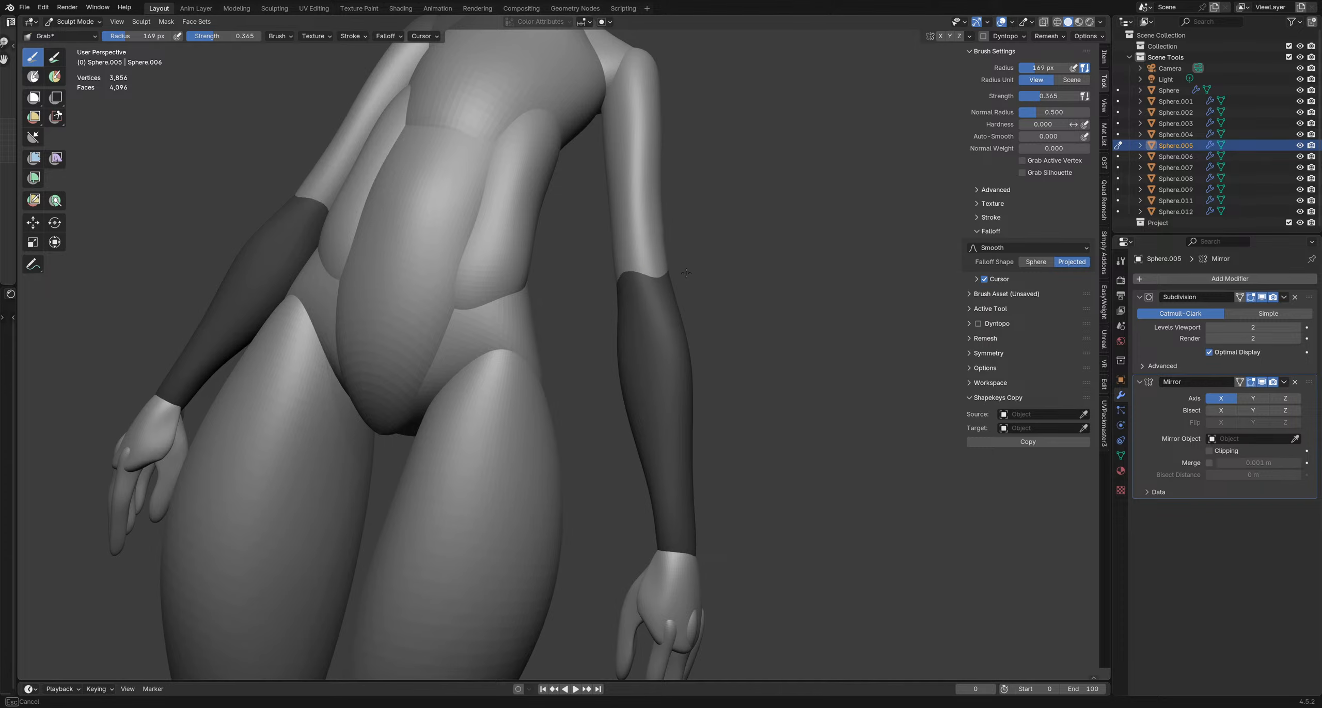
pyautogui.moveTo(682, 259)
pyautogui.mouseDown(button='middle')
pyautogui.moveTo(590, 310)
pyautogui.moveTo(599, 246)
pyautogui.mouseUp(button='middle')
pyautogui.moveTo(724, 288)
pyautogui.mouseDown(button='middle')
pyautogui.moveTo(678, 265)
pyautogui.moveTo(561, 274)
pyautogui.moveTo(655, 275)
pyautogui.mouseUp(button='middle')
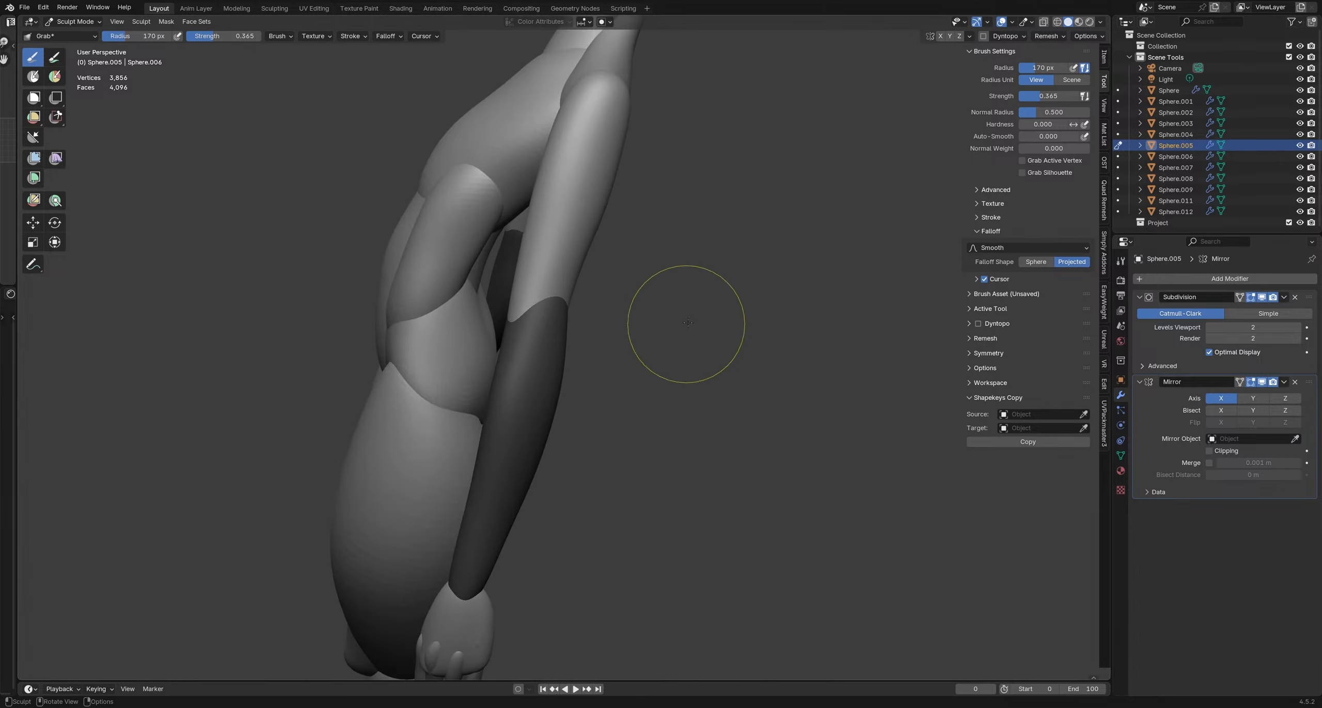
pyautogui.moveTo(820, 267); pyautogui.dragTo(586, 247, button='middle')
# Adjust the upper arm's lower end in side view with the Grab brush at 195 px
pyautogui.press('f')
pyautogui.click(592, 248)
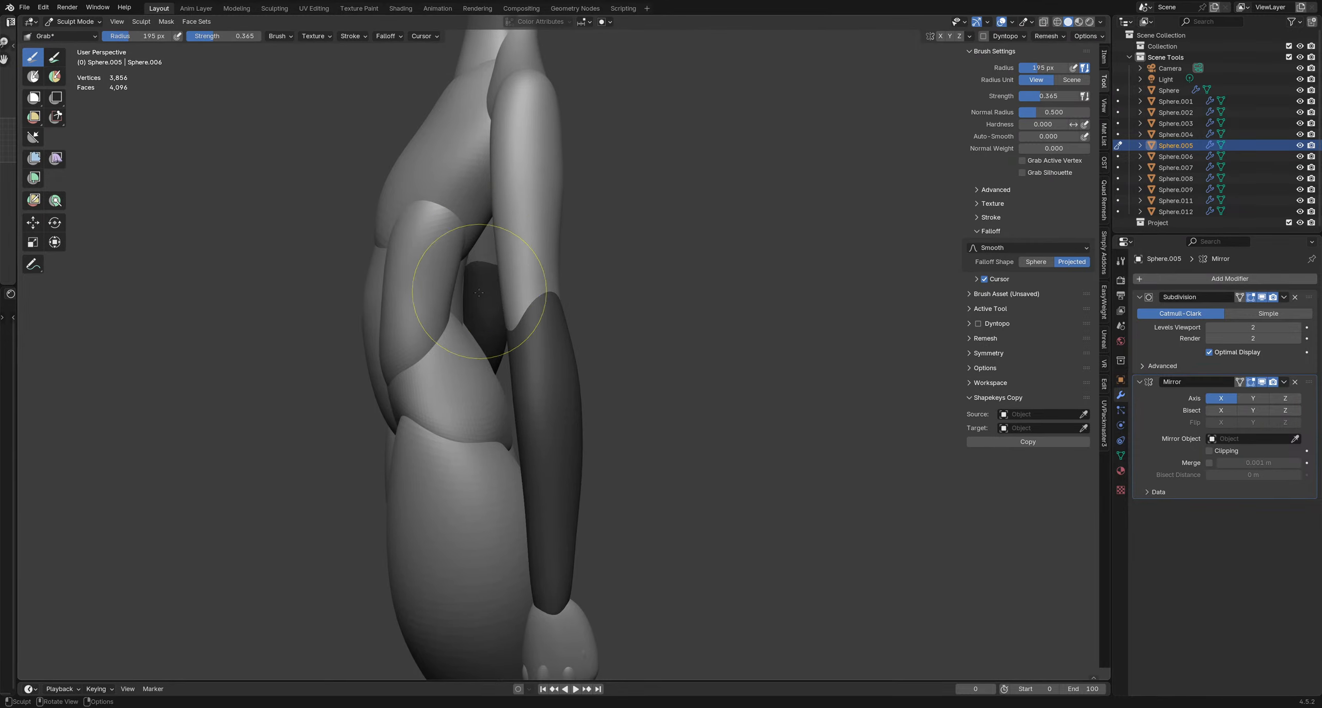
pyautogui.moveTo(479, 293); pyautogui.dragTo(496, 287)
pyautogui.moveTo(496, 286)
pyautogui.mouseDown(button='middle')
pyautogui.moveTo(715, 322)
pyautogui.moveTo(582, 325)
pyautogui.moveTo(534, 306)
pyautogui.moveTo(529, 284)
pyautogui.moveTo(619, 280)
pyautogui.moveTo(605, 295)
pyautogui.moveTo(605, 260)
pyautogui.moveTo(585, 308)
pyautogui.moveTo(585, 288)
pyautogui.moveTo(568, 289)
pyautogui.moveTo(590, 337)
pyautogui.mouseUp(button='middle')
# Mask the upper arm and hand, leaving the forearm free, and reshape it in side view with the Grab brush at 126 px
pyautogui.scroll(-5, 579, 295)
pyautogui.scroll(3, 575, 330)
pyautogui.press('f')
pyautogui.click(515, 283)
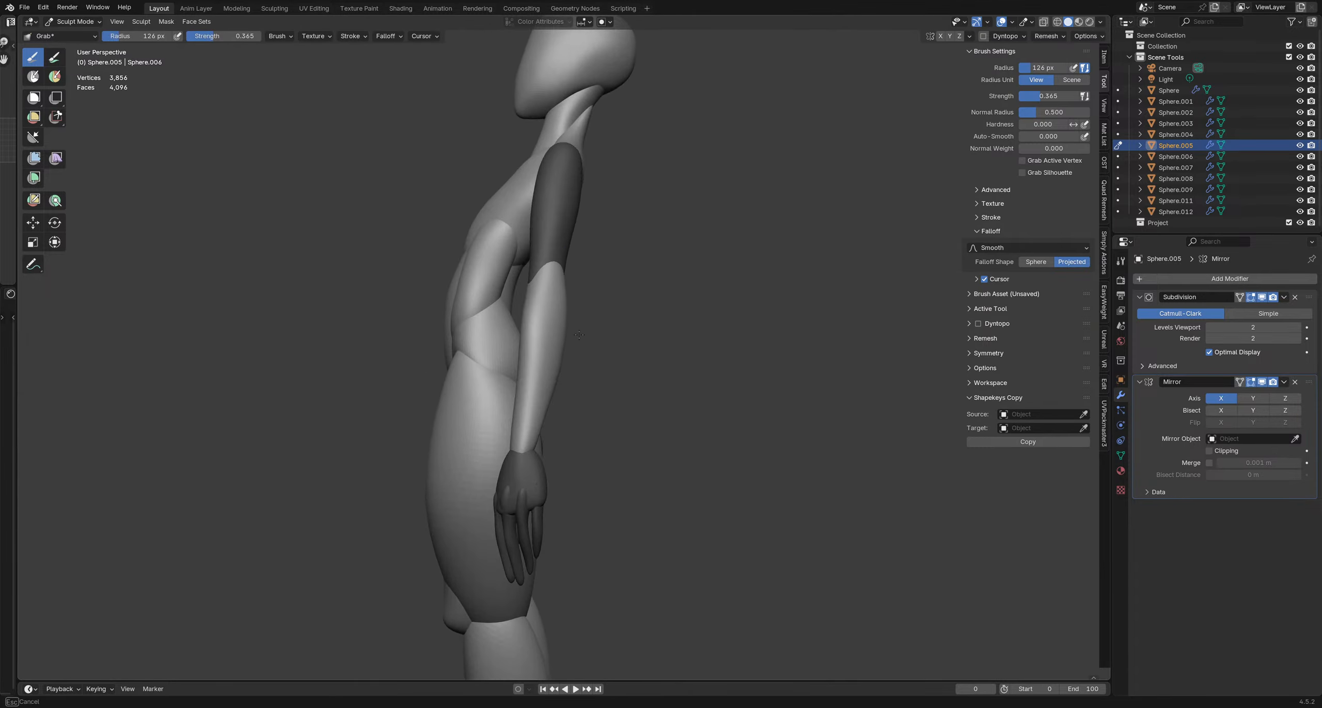
pyautogui.scroll(-3, 561, 289)
pyautogui.moveTo(562, 289)
pyautogui.mouseDown(button='middle')
pyautogui.moveTo(580, 281)
pyautogui.moveTo(570, 277)
pyautogui.mouseUp(button='middle')
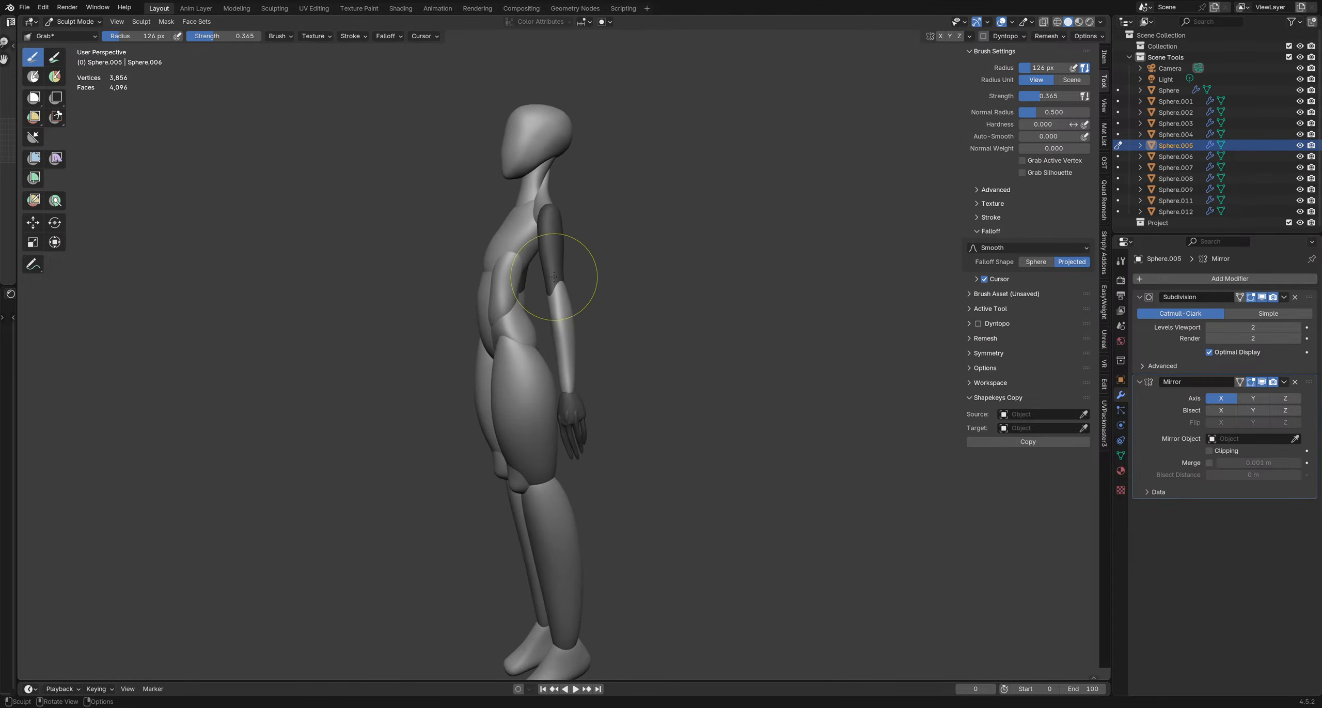
# Return to Object Mode, clear the arm selection and save the blockout file
pyautogui.hotkey('ctrl', 'Tab')
pyautogui.click(633, 311)
pyautogui.scroll(-3, 623, 310)
pyautogui.moveTo(623, 310); pyautogui.dragTo(561, 326, button='middle')
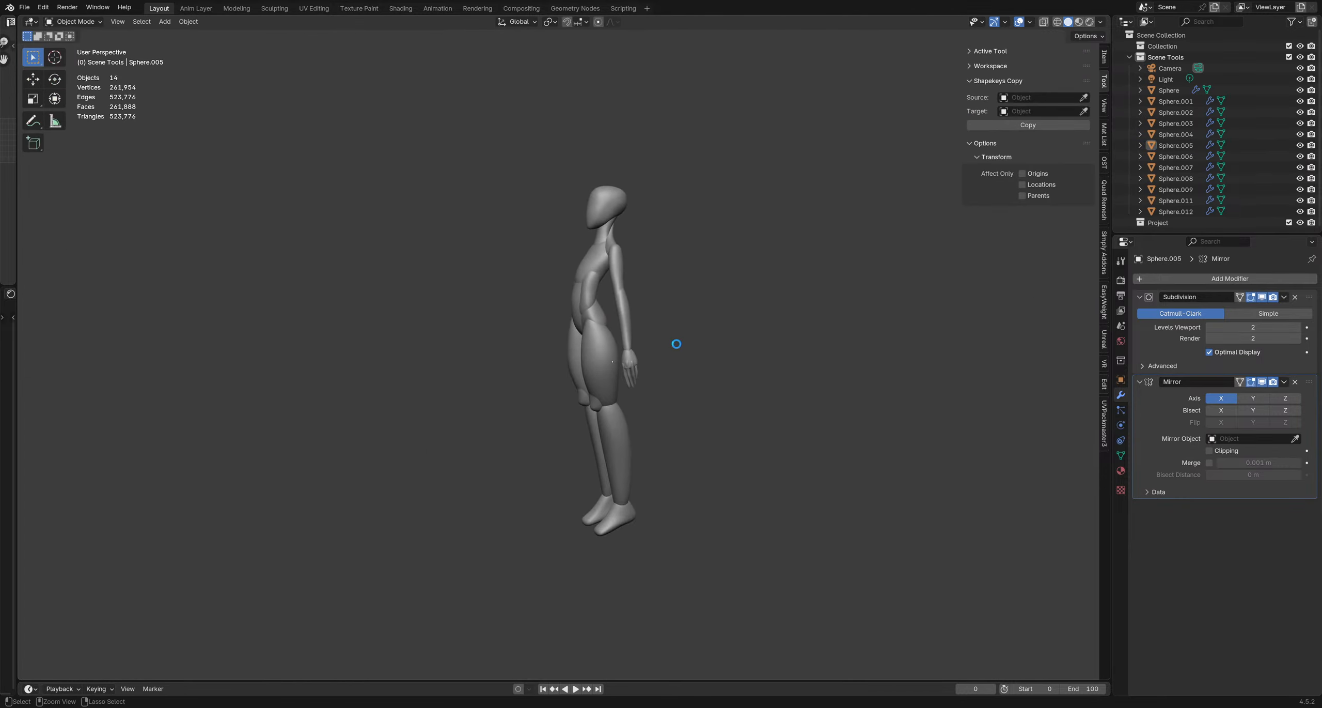
pyautogui.hotkey('ctrl', 's')
# Enter Sculpt Mode on the thigh in the right orthographic view and adjust it near the knee with a large Grab brush
pyautogui.moveTo(689, 339); pyautogui.dragTo(688, 249, button='middle')
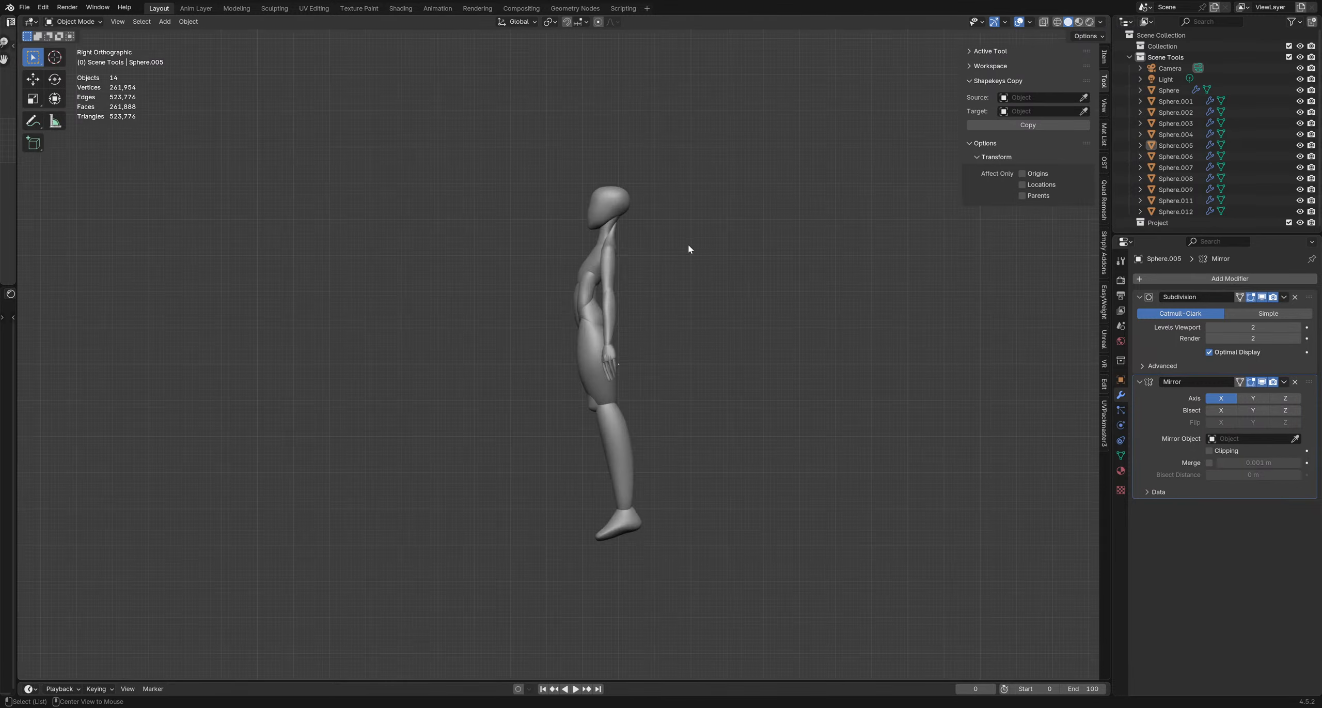
pyautogui.click(609, 397)
pyautogui.keyDown('shift'); pyautogui.moveTo(609, 397); pyautogui.dragTo(579, 356, button='middle'); pyautogui.keyUp('shift')
pyautogui.hotkey('ctrl', 'Tab')
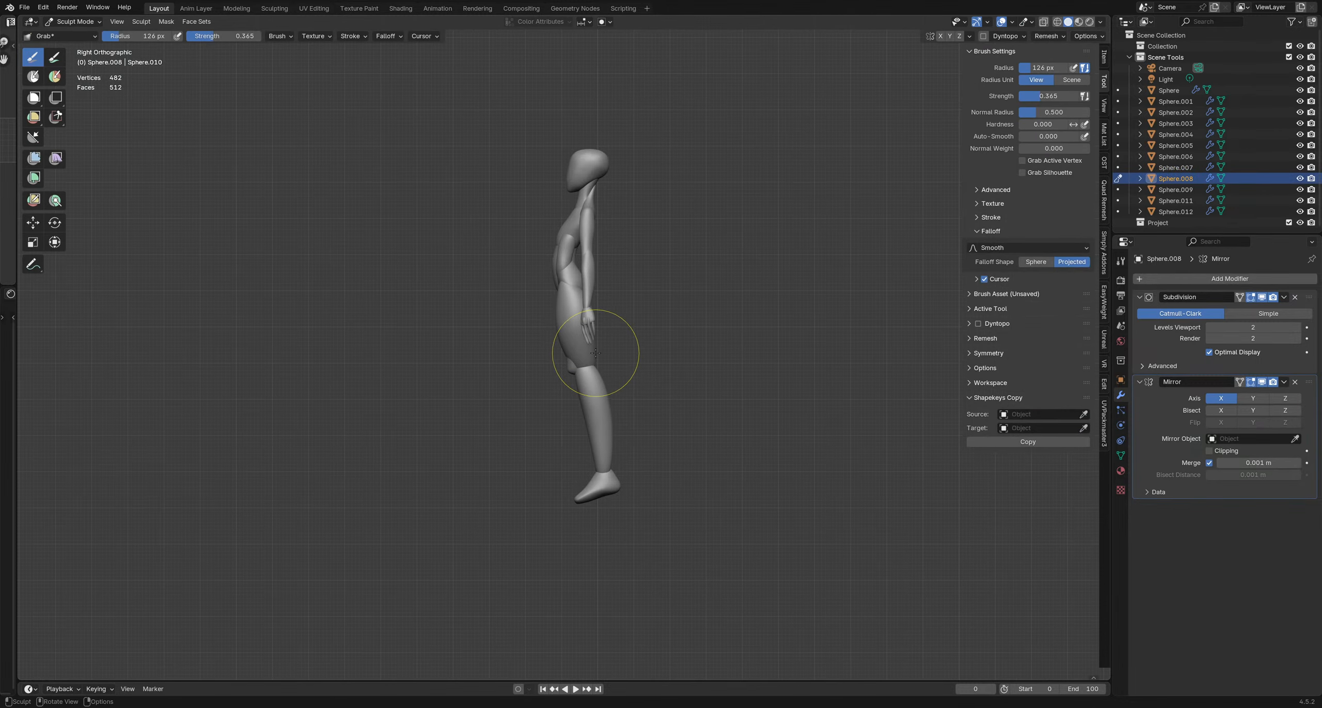
pyautogui.press('f')
pyautogui.click(649, 365)
pyautogui.press('f')
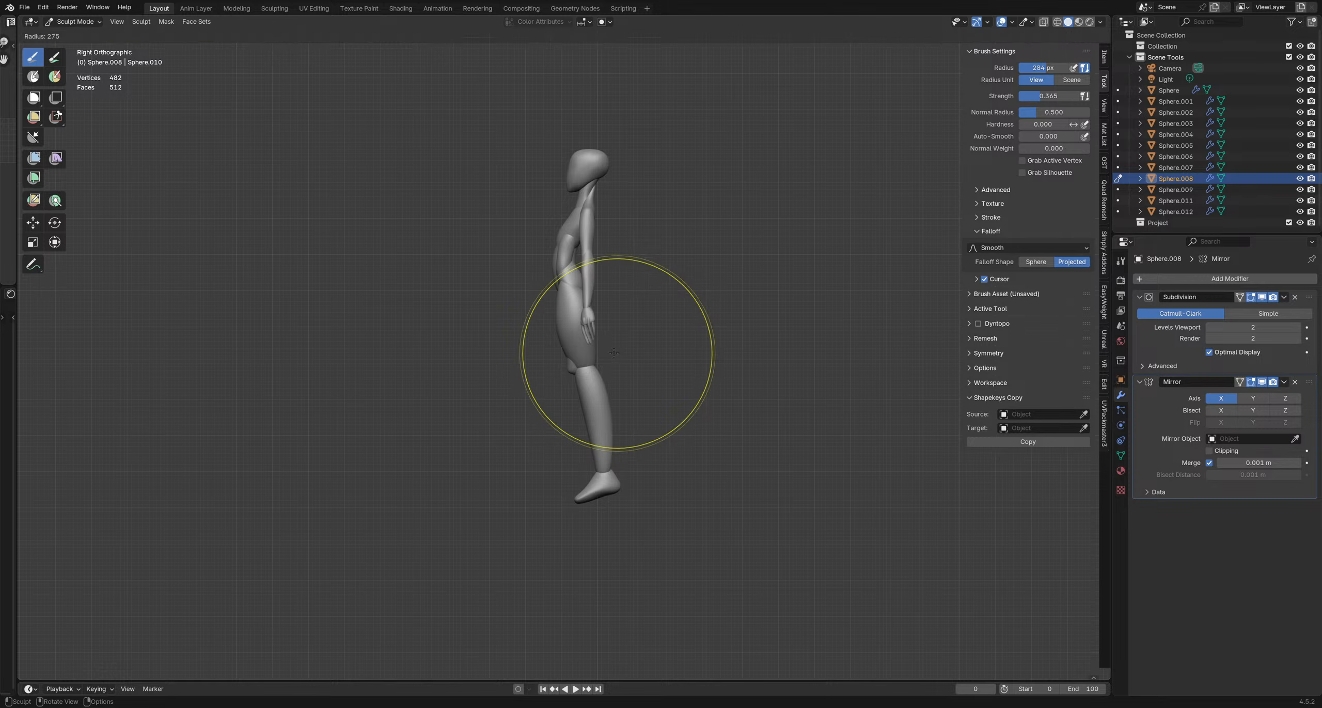
pyautogui.click(604, 351)
pyautogui.moveTo(603, 350)
pyautogui.mouseDown()
pyautogui.moveTo(566, 365)
pyautogui.moveTo(600, 377)
pyautogui.mouseUp()
# Transfer sculpting to the lower leg parts and reposition the shin and ankle in side view with the Grab brush
pyautogui.hotkey('alt', 'q')
pyautogui.press('f')
pyautogui.click(598, 379)
pyautogui.moveTo(634, 451)
pyautogui.mouseDown()
pyautogui.moveTo(615, 448)
pyautogui.moveTo(589, 500)
pyautogui.moveTo(561, 494)
pyautogui.mouseUp()
pyautogui.press('f')
pyautogui.click(573, 498)
pyautogui.moveTo(585, 479); pyautogui.dragTo(642, 475)
# Switch the sculpted leg part and pull the foot and calf into a straighter stance with the Grab brush at 227 px
pyautogui.hotkey('alt', 'q')
pyautogui.press('f')
pyautogui.click(641, 475)
pyautogui.moveTo(555, 490); pyautogui.dragTo(613, 493)
pyautogui.moveTo(610, 449); pyautogui.dragTo(581, 442)
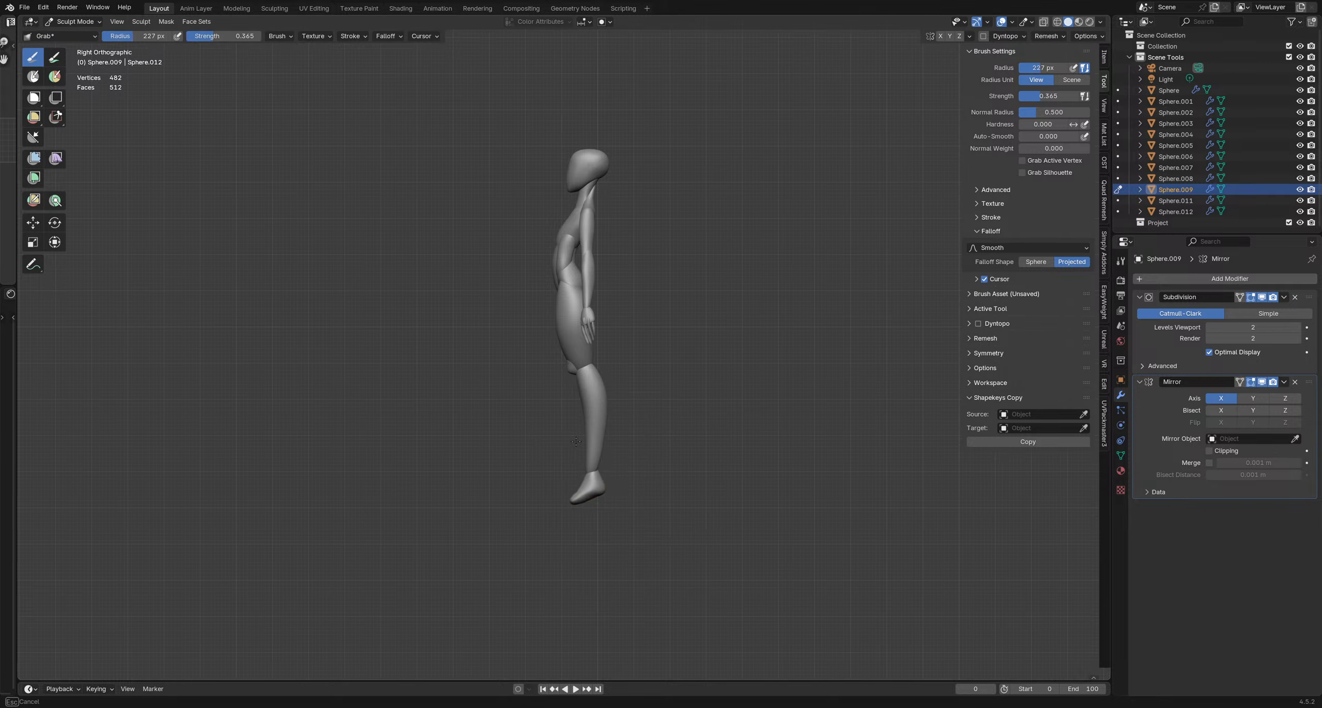
# Taper the toe ends of both feet with the Grab brush, reducing its radius from 153 px to about 111 px
pyautogui.press('f')
pyautogui.click(623, 486)
pyautogui.moveTo(622, 485); pyautogui.dragTo(645, 454, button='middle')
pyautogui.scroll(5, 534, 428)
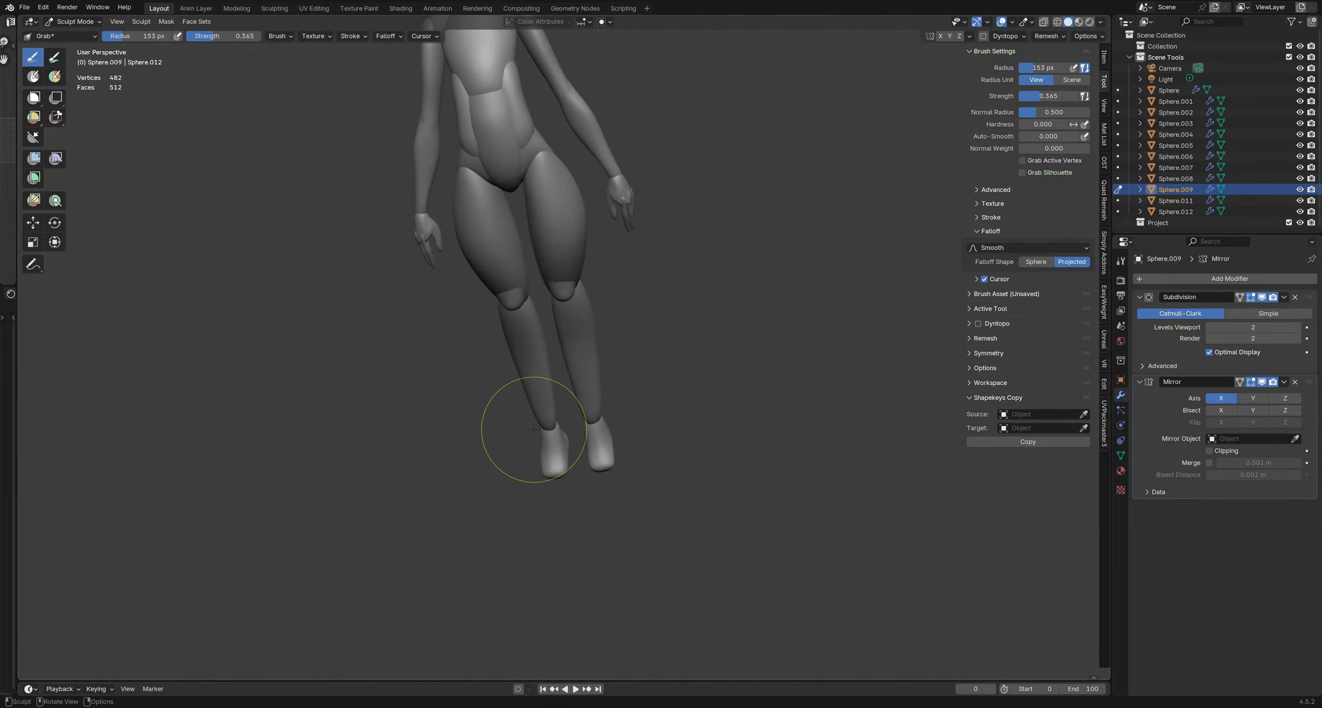
pyautogui.moveTo(534, 429); pyautogui.dragTo(605, 458, button='middle')
pyautogui.scroll(3, 585, 418)
pyautogui.moveTo(579, 416)
pyautogui.mouseDown(button='middle')
pyautogui.moveTo(594, 413)
pyautogui.moveTo(582, 369)
pyautogui.moveTo(575, 387)
pyautogui.moveTo(556, 353)
pyautogui.moveTo(575, 421)
pyautogui.mouseUp(button='middle')
pyautogui.press('f')
pyautogui.click(563, 379)
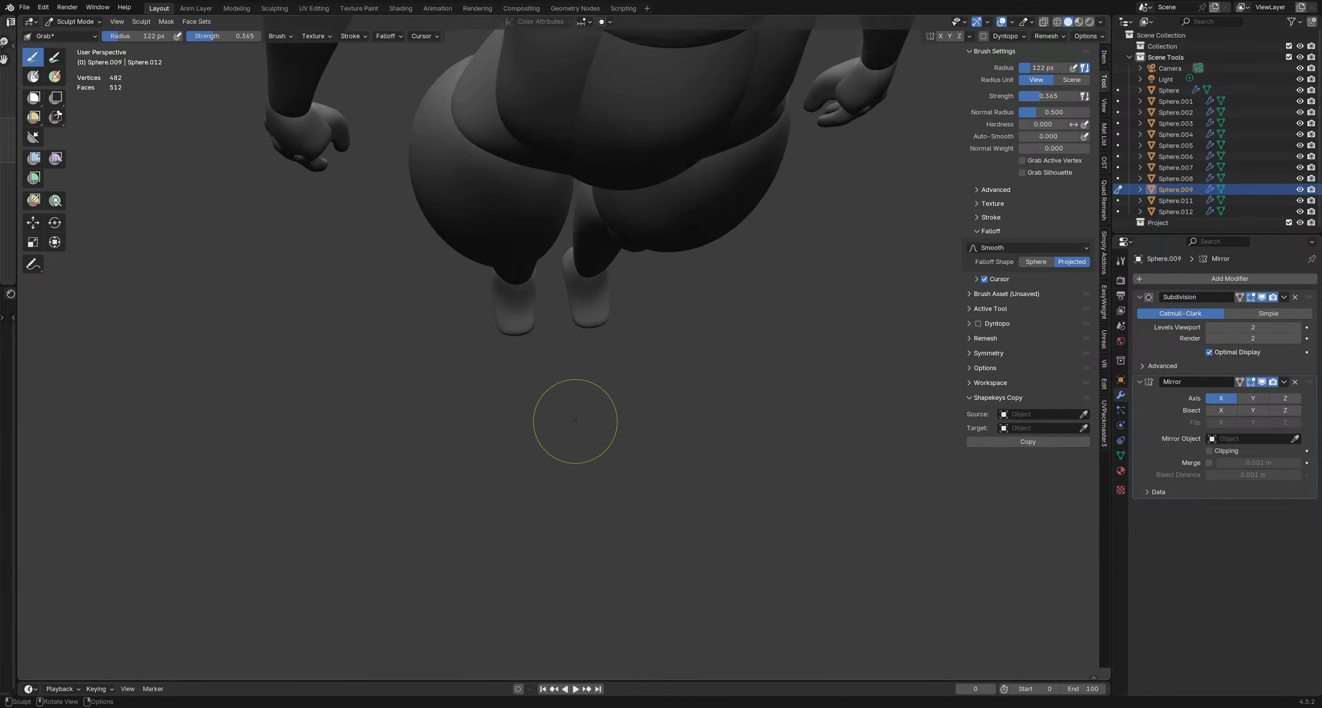
pyautogui.press('f')
pyautogui.click(566, 421)
pyautogui.moveTo(626, 298); pyautogui.dragTo(643, 269, button='middle')
pyautogui.press('f')
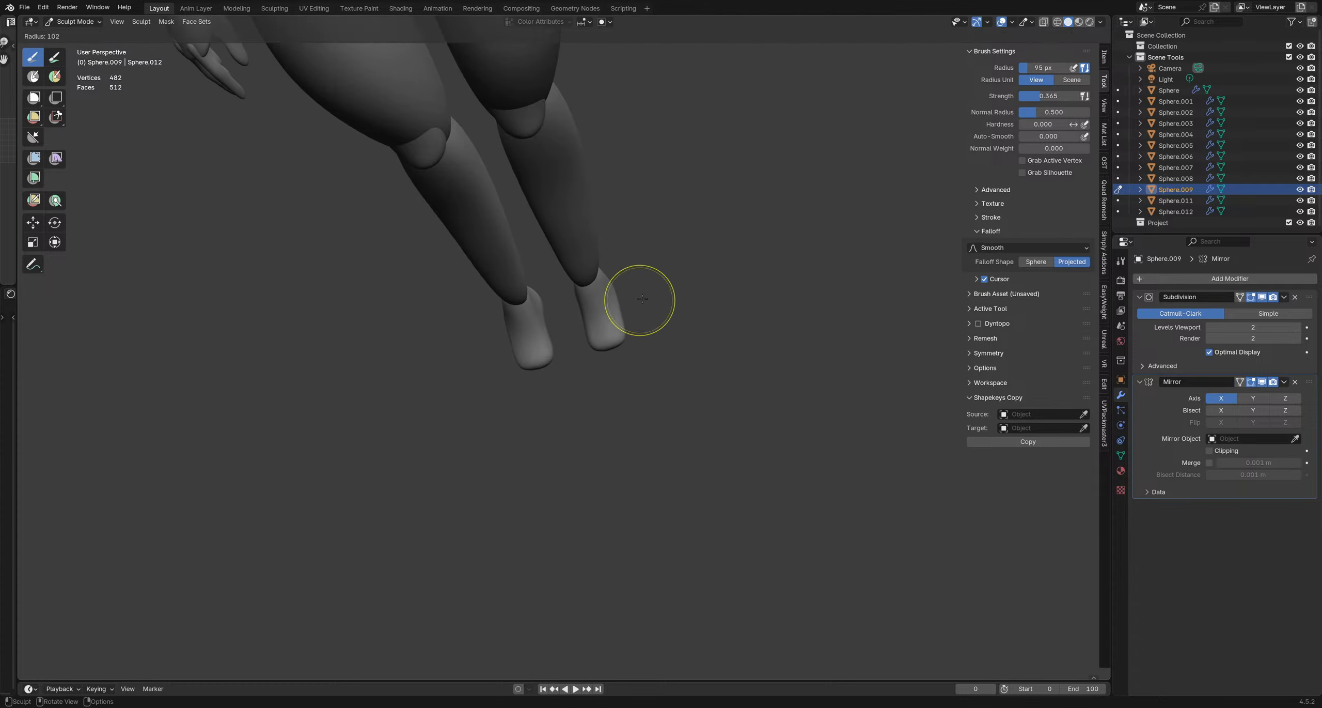
pyautogui.moveTo(628, 356); pyautogui.dragTo(632, 399, button='middle')
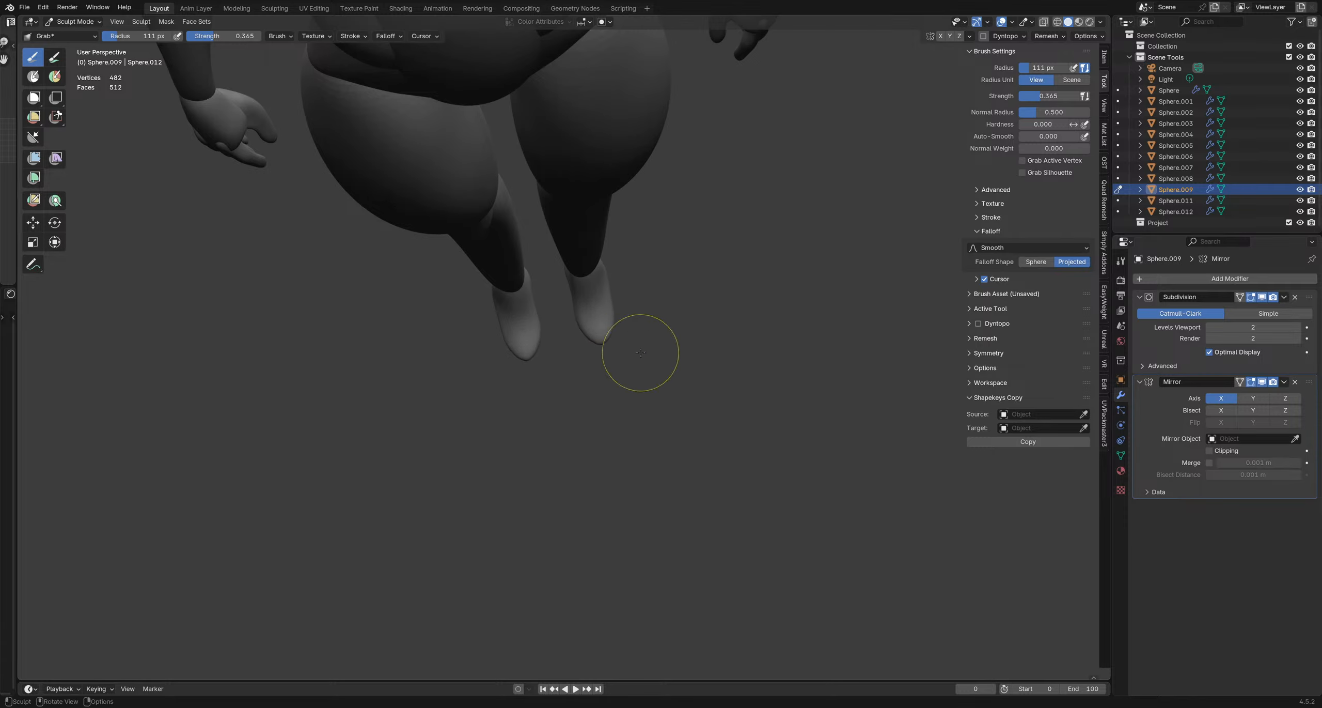
# Adjust the heel and sole of the feet from behind and below with the Grab brush
pyautogui.moveTo(640, 357); pyautogui.dragTo(475, 357, button='middle')
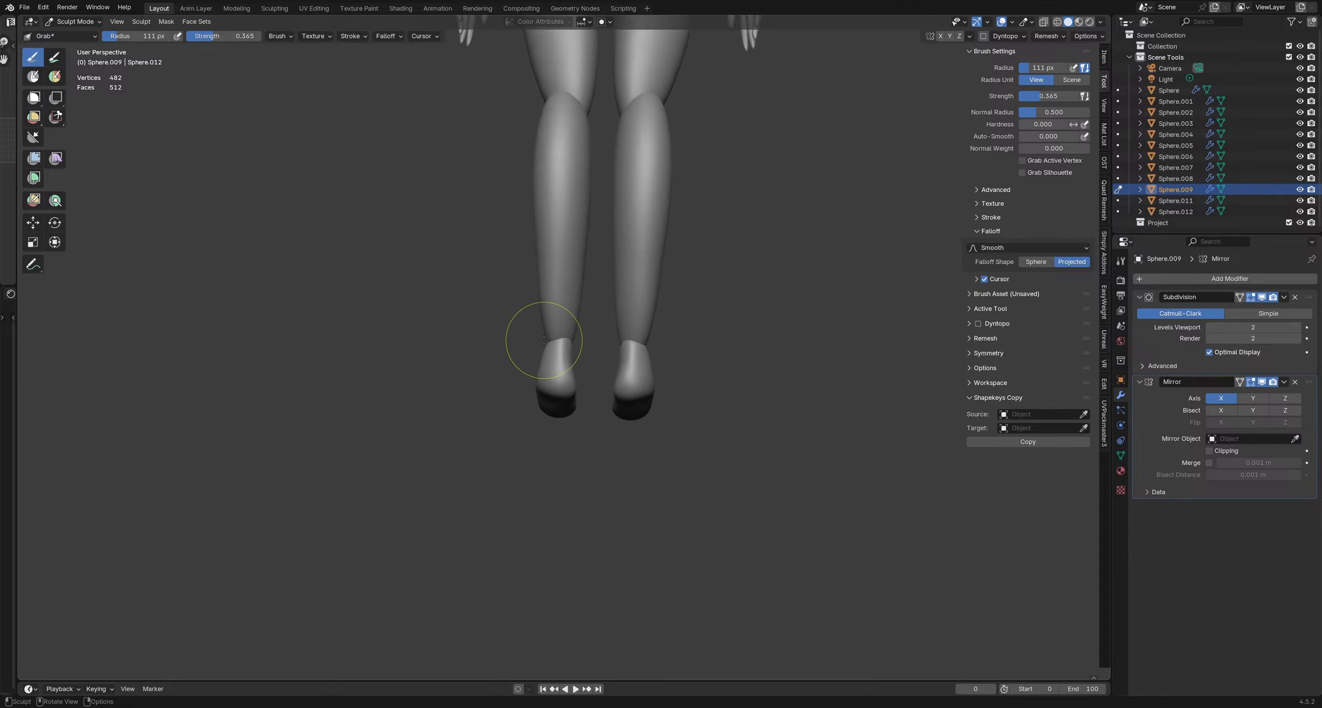
pyautogui.moveTo(551, 369); pyautogui.dragTo(560, 331, button='middle')
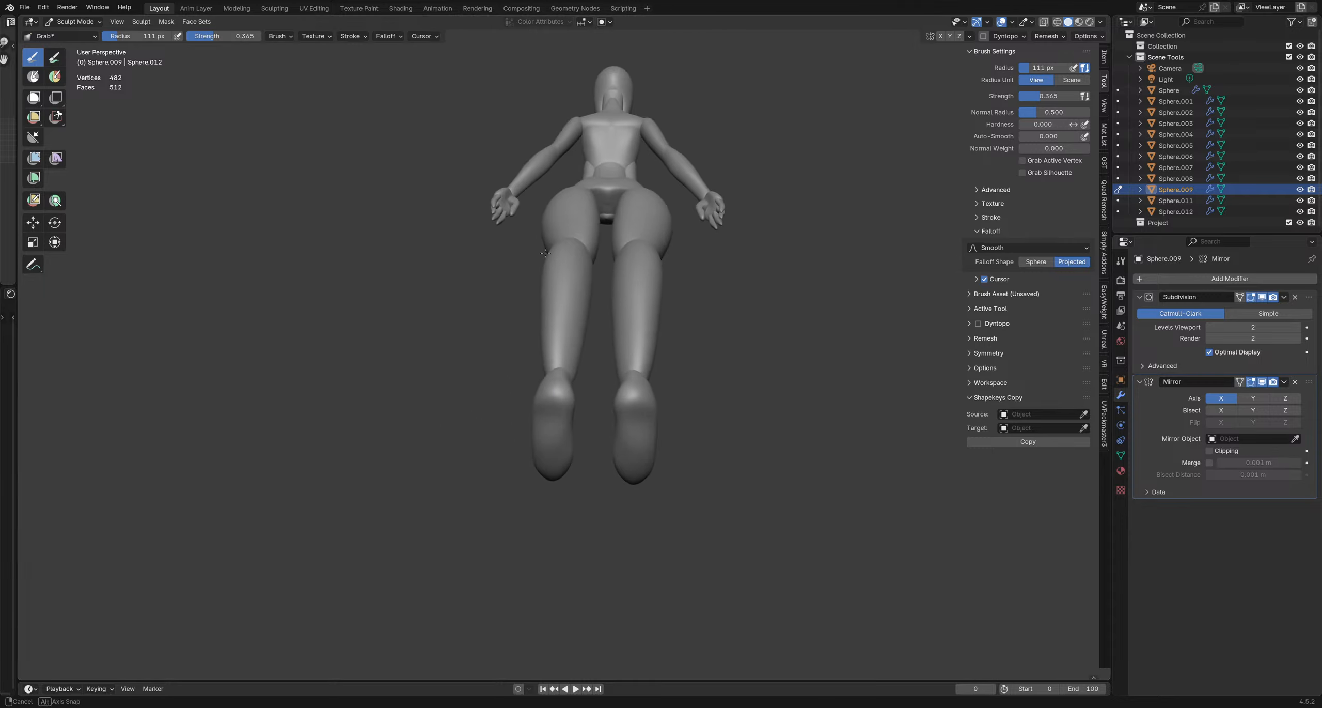
pyautogui.moveTo(591, 418); pyautogui.dragTo(588, 387, button='middle')
pyautogui.press('f')
pyautogui.click(593, 393)
pyautogui.moveTo(591, 399)
pyautogui.mouseDown()
pyautogui.moveTo(531, 396)
pyautogui.moveTo(529, 417)
pyautogui.mouseUp()
# Refine the back of the ankle where the foot meets the shin, using the Grab brush at 84 px
pyautogui.press('f')
pyautogui.click(526, 397)
pyautogui.moveTo(529, 417)
pyautogui.mouseDown(button='middle')
pyautogui.moveTo(583, 461)
pyautogui.moveTo(596, 453)
pyautogui.mouseUp(button='middle')
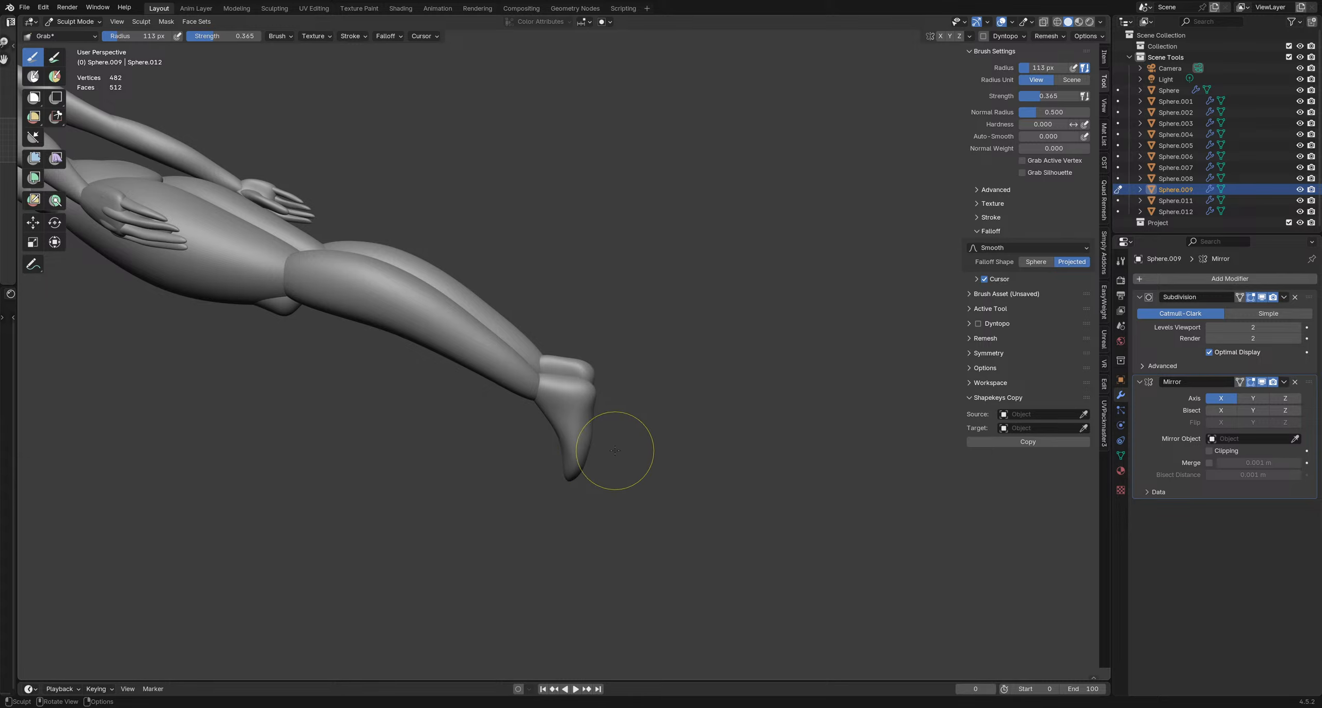
pyautogui.press('f')
pyautogui.click(616, 433)
pyautogui.moveTo(607, 418); pyautogui.dragTo(589, 355, button='middle')
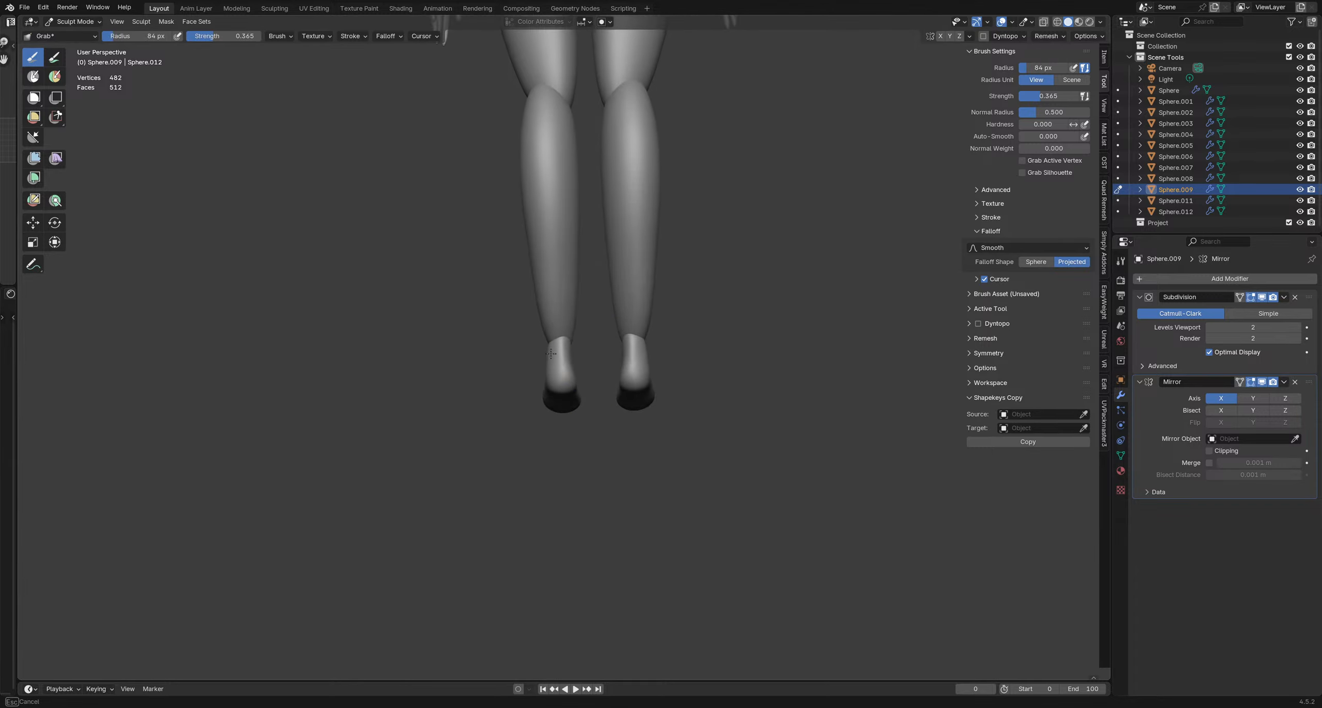
pyautogui.moveTo(551, 353); pyautogui.dragTo(554, 356)
# Transfer sculpting to the lower leg part and shape the inner ankle and calf with the Grab brush at 115 px
pyautogui.moveTo(579, 373)
pyautogui.mouseDown(button='middle')
pyautogui.moveTo(560, 368)
pyautogui.moveTo(585, 339)
pyautogui.mouseUp(button='middle')
pyautogui.hotkey('alt', 'q')
pyautogui.press('f')
pyautogui.click(600, 333)
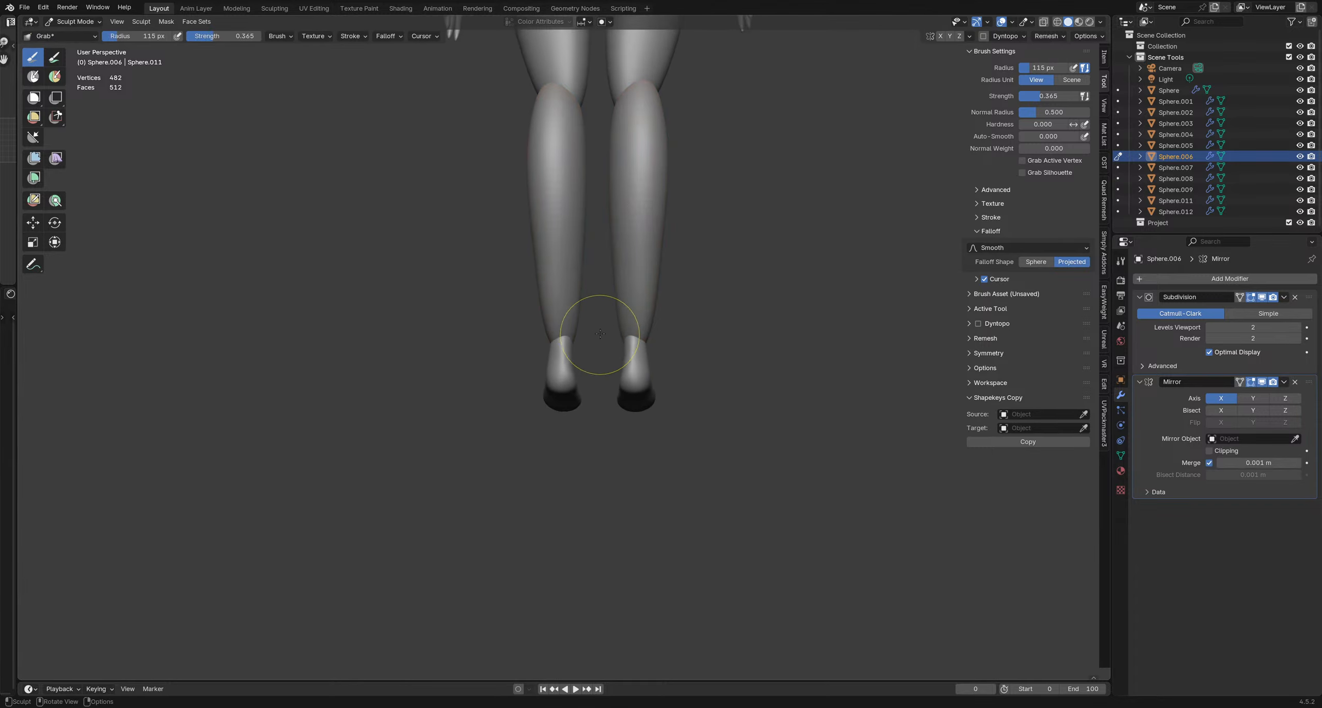
pyautogui.moveTo(586, 324); pyautogui.dragTo(582, 317)
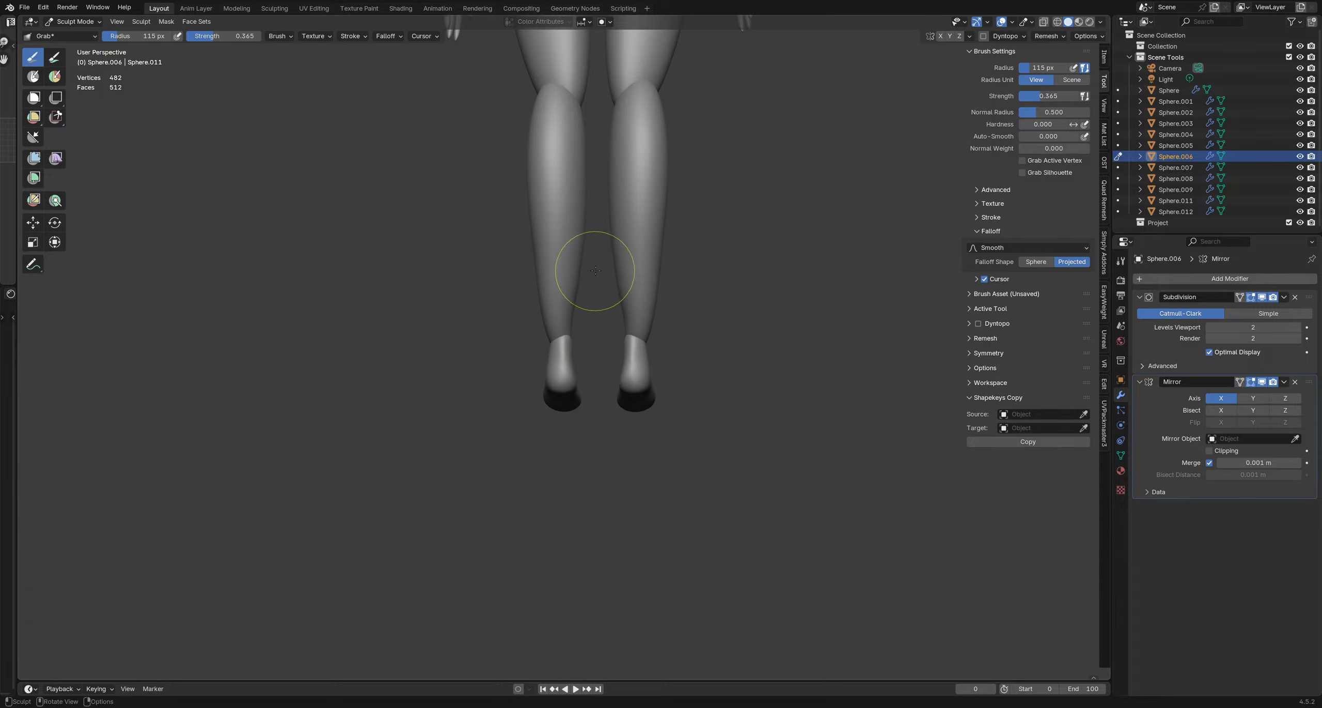
pyautogui.moveTo(599, 237); pyautogui.dragTo(599, 239)
# Smooth the lower legs with the Smooth brush at 155 px, using the Projected falloff shape
pyautogui.scroll(-4, 589, 295)
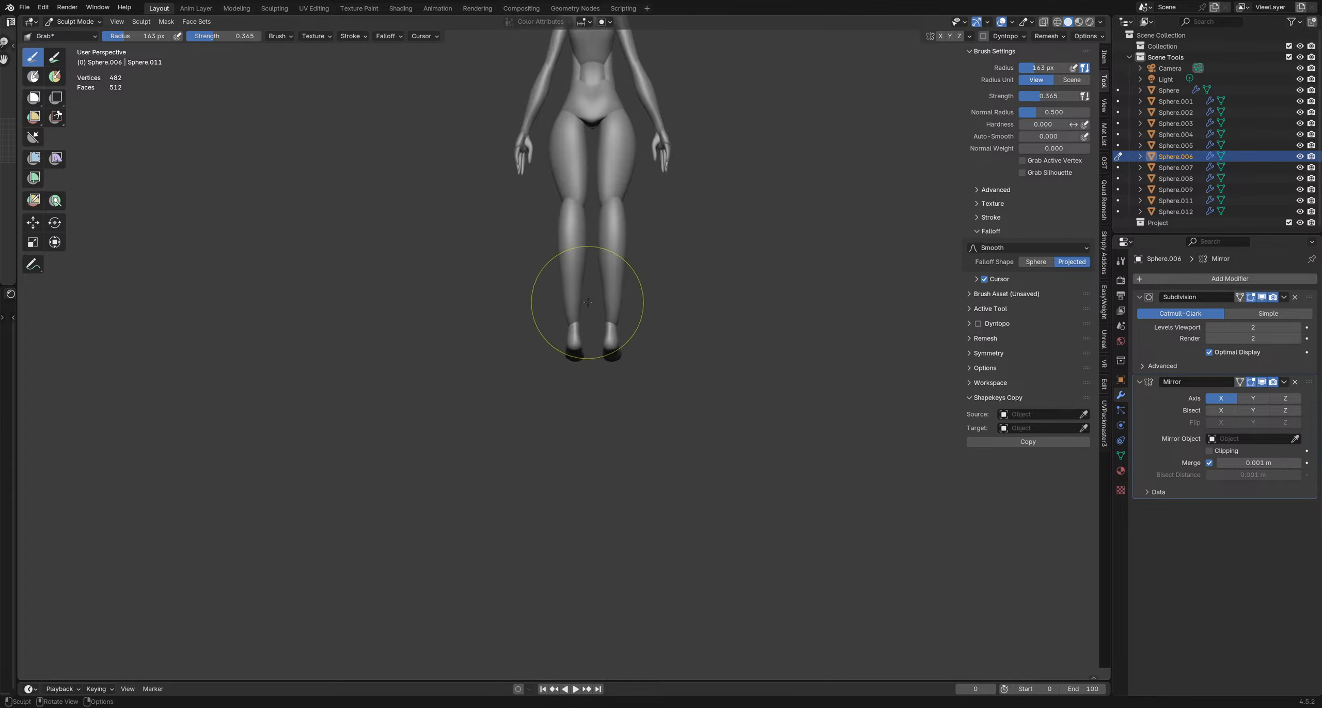
pyautogui.moveTo(506, 320)
pyautogui.mouseDown(button='middle')
pyautogui.moveTo(590, 342)
pyautogui.moveTo(561, 345)
pyautogui.moveTo(707, 351)
pyautogui.mouseUp(button='middle')
pyautogui.scroll(-3, 560, 326)
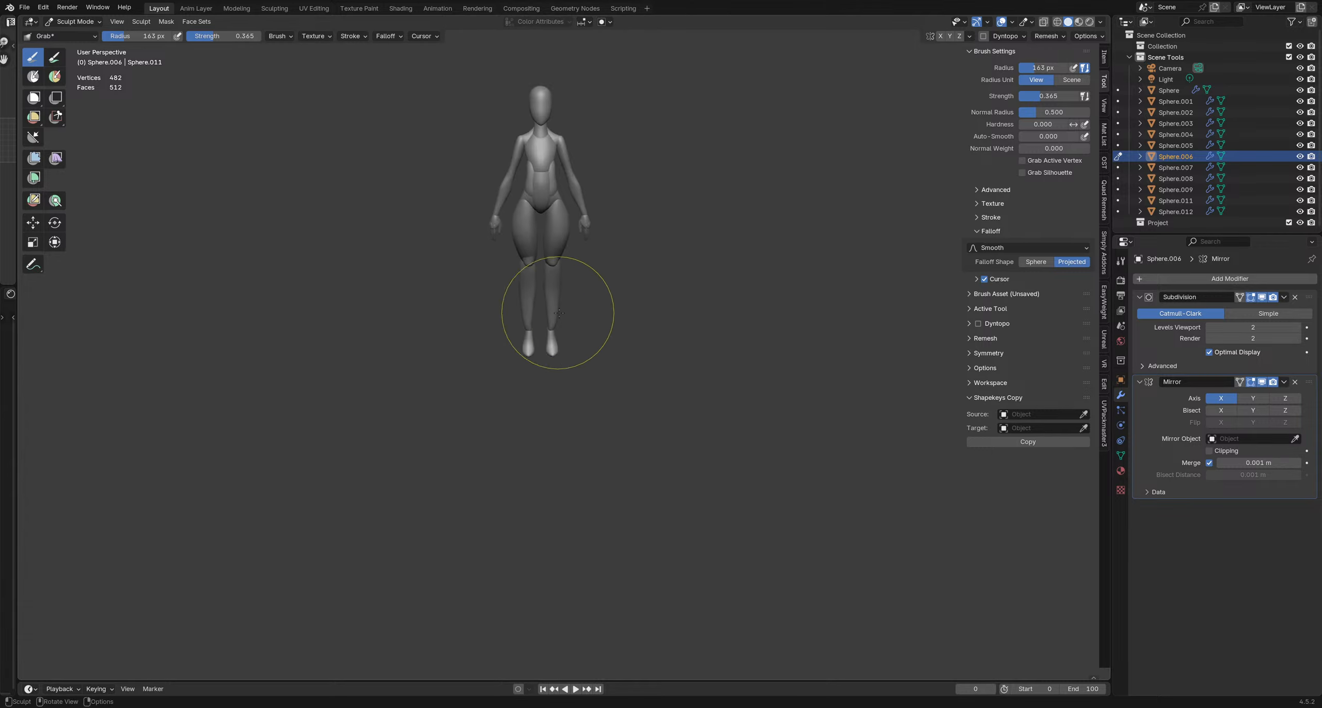
pyautogui.scroll(1, 640, 324)
pyautogui.moveTo(587, 328)
pyautogui.keyDown('shift'); pyautogui.mouseDown(button='middle')
pyautogui.moveTo(664, 369)
pyautogui.moveTo(573, 364)
pyautogui.moveTo(625, 346)
pyautogui.mouseUp(button='middle'); pyautogui.keyUp('shift')
pyautogui.scroll(3, 614, 356)
pyautogui.press('f')
pyautogui.click(634, 337)
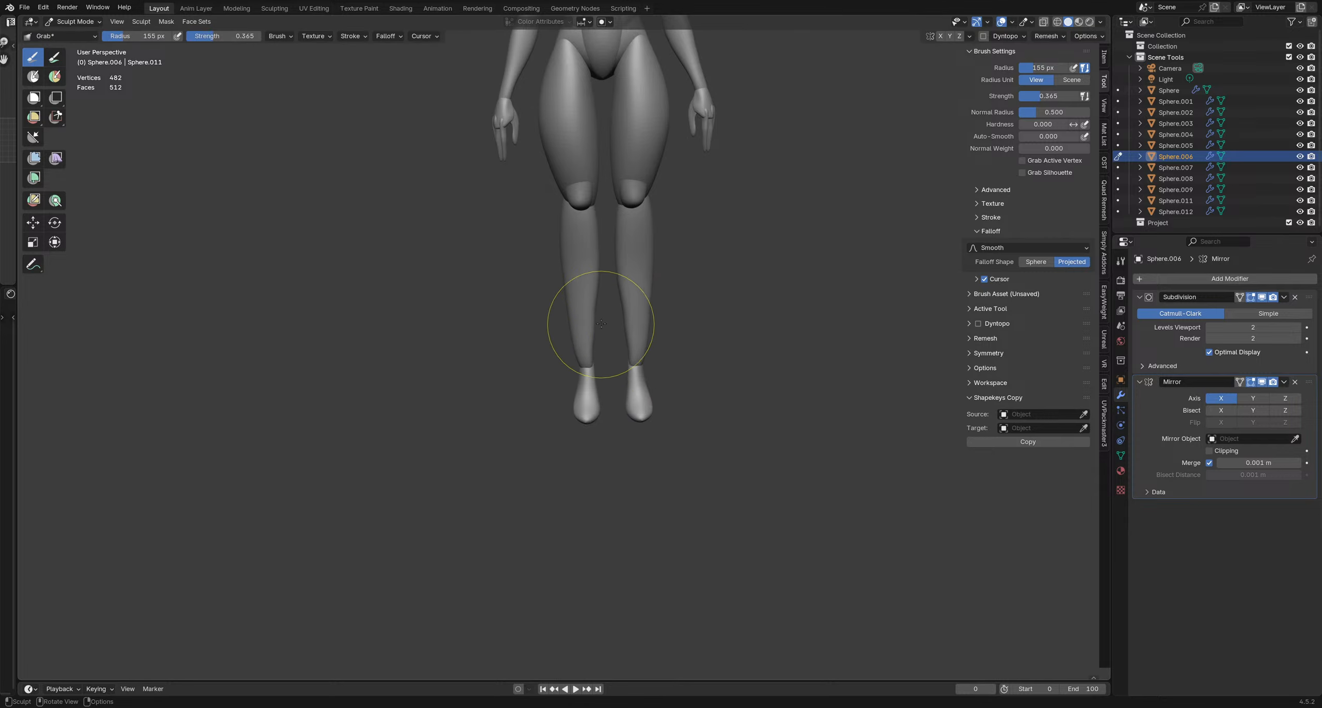
pyautogui.hotkey('shift', 's')
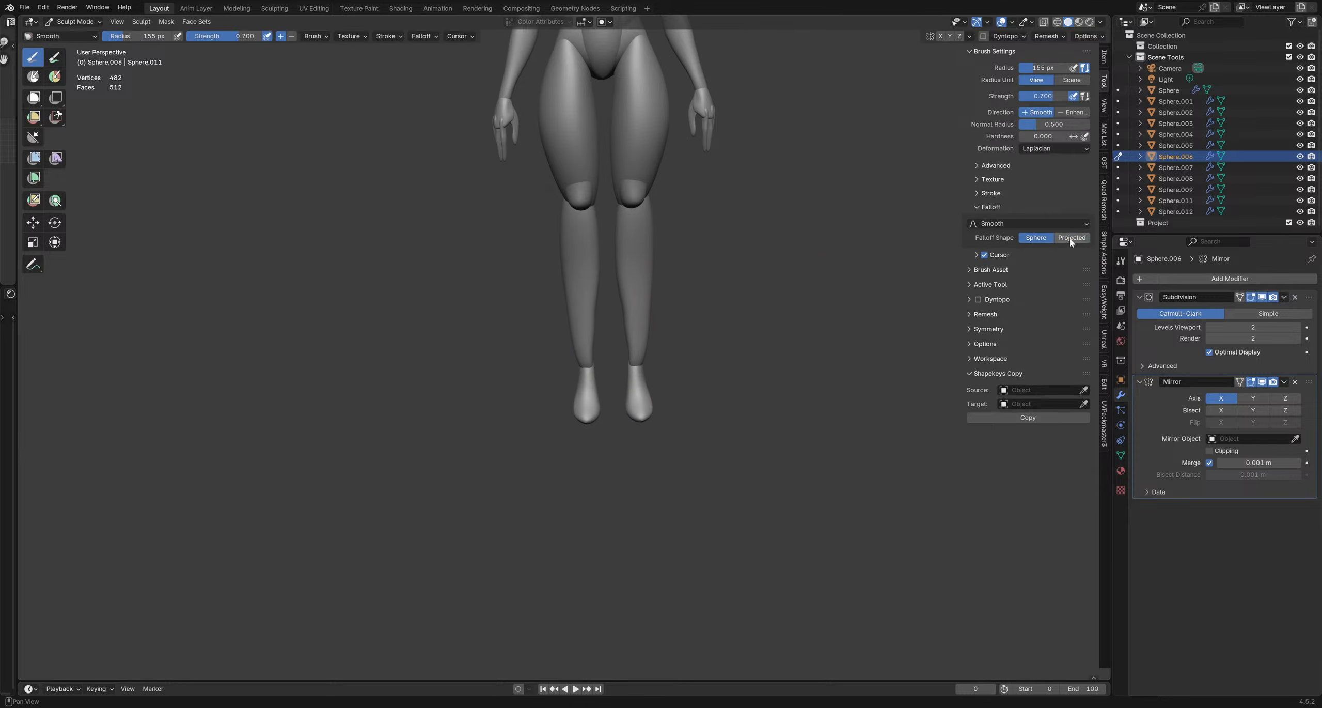
pyautogui.moveTo(595, 329); pyautogui.dragTo(672, 345, button='middle')
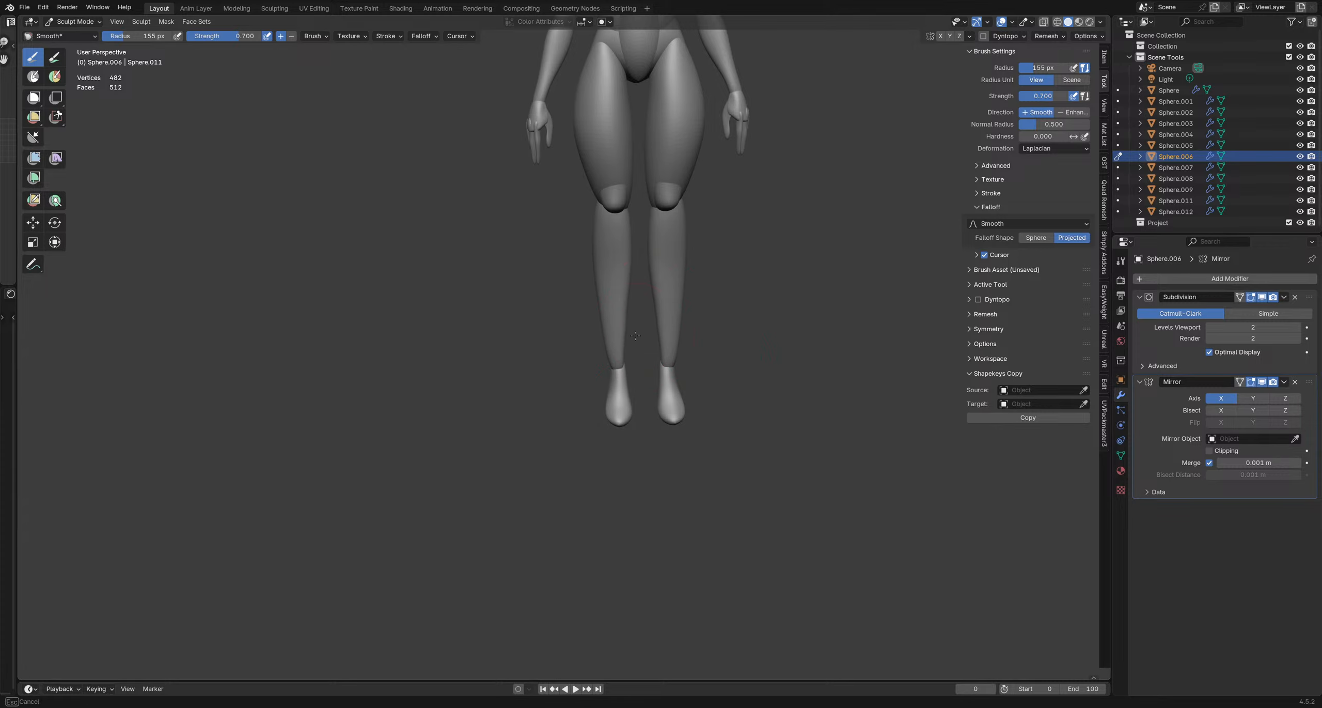
pyautogui.moveTo(635, 336); pyautogui.dragTo(631, 337)
# Switch back to the Grab brush and adjust the lower shin and ankle area of the legs from the front and side
pyautogui.moveTo(631, 337)
pyautogui.mouseDown(button='middle')
pyautogui.moveTo(607, 338)
pyautogui.moveTo(707, 325)
pyautogui.moveTo(586, 332)
pyautogui.mouseUp(button='middle')
pyautogui.press('g')
pyautogui.press('f')
pyautogui.click(648, 393)
pyautogui.moveTo(574, 383); pyautogui.dragTo(566, 348)
pyautogui.moveTo(619, 386)
pyautogui.mouseDown(button='middle')
pyautogui.moveTo(525, 349)
pyautogui.moveTo(480, 356)
pyautogui.mouseUp(button='middle')
pyautogui.moveTo(561, 426); pyautogui.dragTo(635, 383, button='middle')
pyautogui.press('f')
pyautogui.click(541, 365)
pyautogui.moveTo(541, 365); pyautogui.dragTo(535, 416)
# Pull the inner contour of the upper calf slightly in front view with the Grab brush at 151 px
pyautogui.moveTo(537, 411); pyautogui.dragTo(640, 398, button='middle')
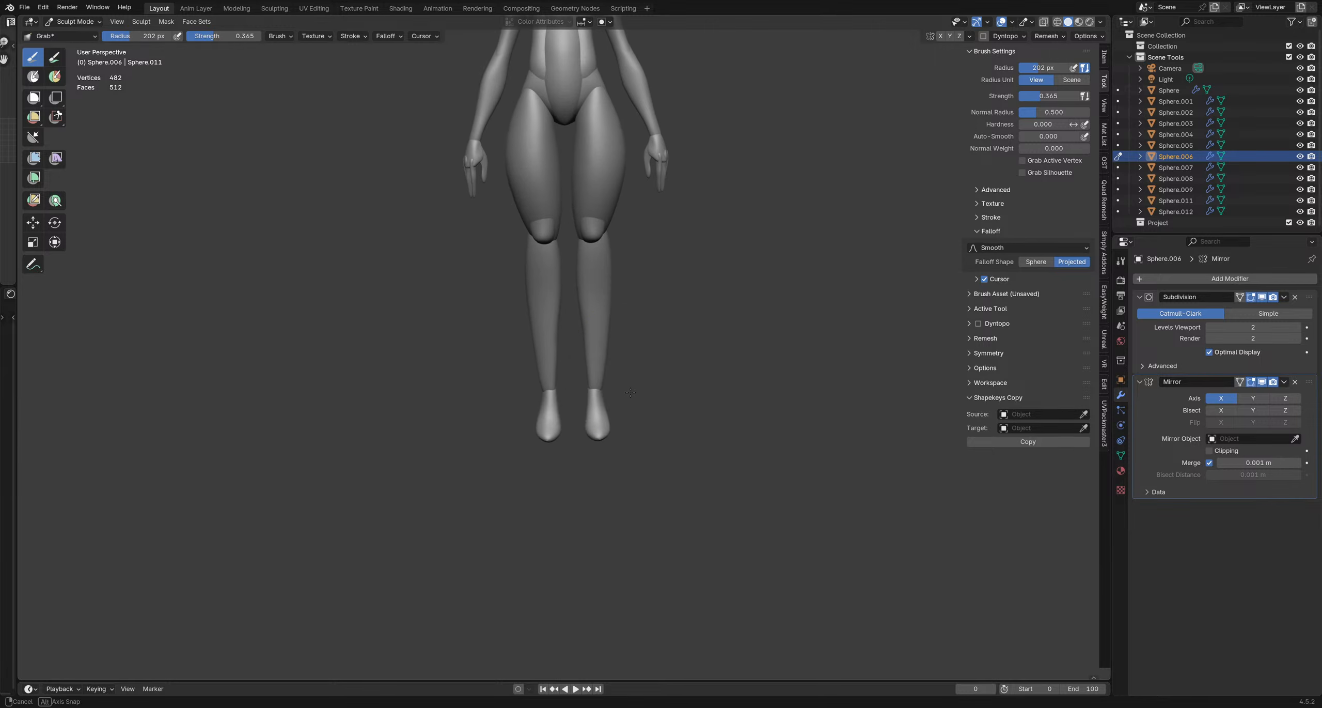
pyautogui.press('f')
pyautogui.click(634, 373)
pyautogui.press('f')
pyautogui.click(566, 326)
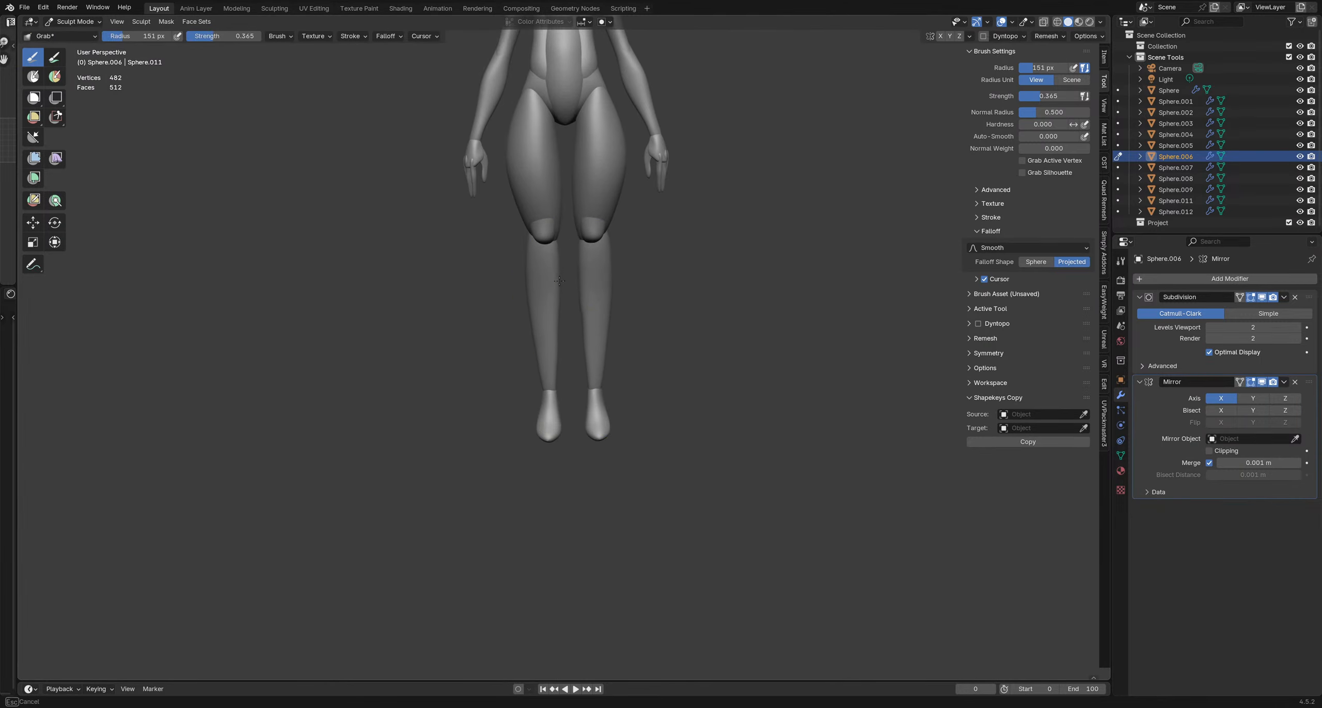
pyautogui.moveTo(559, 280); pyautogui.dragTo(563, 278)
# Push the back of the calf slightly forward in side view with the Grab brush at 208 px
pyautogui.moveTo(588, 252)
pyautogui.mouseDown(button='middle')
pyautogui.moveTo(485, 290)
pyautogui.moveTo(439, 274)
pyautogui.mouseUp(button='middle')
pyautogui.press('f')
pyautogui.click(617, 252)
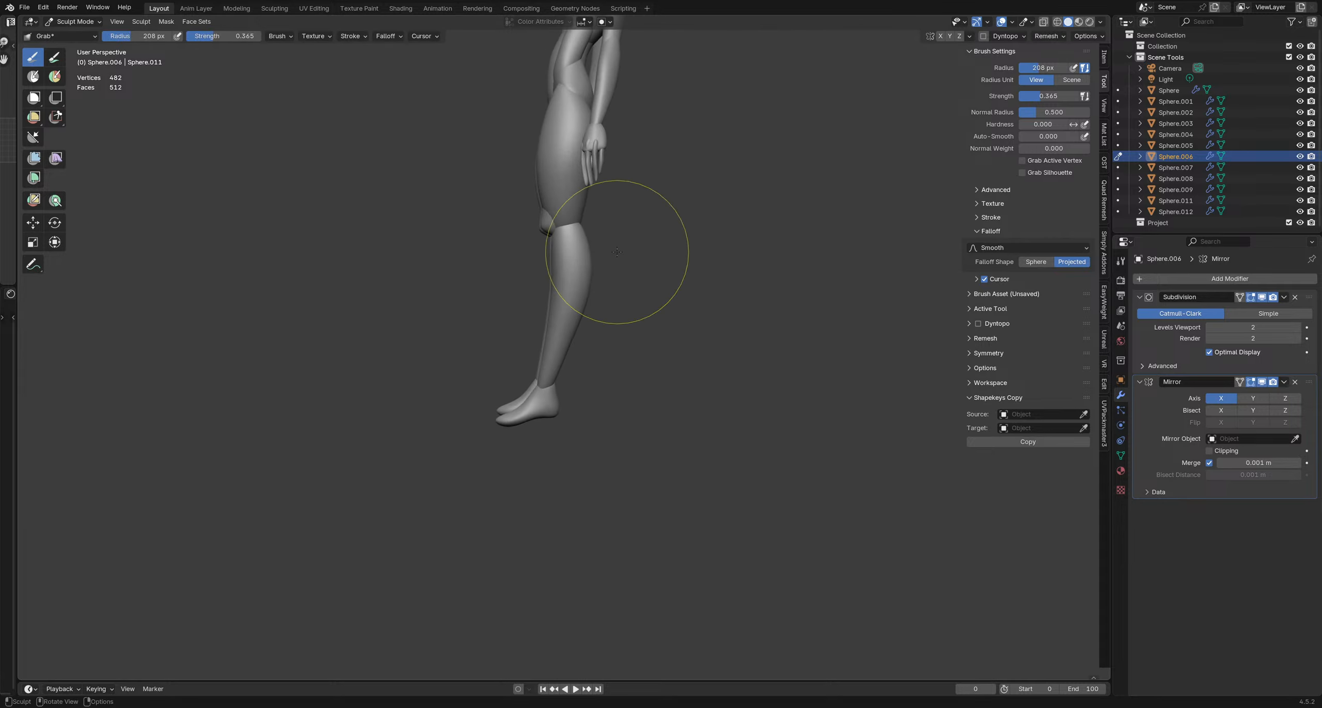
pyautogui.moveTo(592, 253); pyautogui.dragTo(583, 252)
# Transfer sculpting to the kneecap part and enlarge the Grab brush to 235 px
pyautogui.moveTo(589, 250)
pyautogui.mouseDown(button='middle')
pyautogui.moveTo(478, 236)
pyautogui.moveTo(594, 263)
pyautogui.moveTo(553, 258)
pyautogui.moveTo(564, 257)
pyautogui.moveTo(548, 314)
pyautogui.moveTo(506, 299)
pyautogui.moveTo(467, 266)
pyautogui.moveTo(551, 250)
pyautogui.moveTo(532, 248)
pyautogui.moveTo(587, 255)
pyautogui.moveTo(506, 207)
pyautogui.mouseUp(button='middle')
pyautogui.press('f')
pyautogui.click(541, 258)
pyautogui.hotkey('alt', 'q')
pyautogui.press('f')
pyautogui.click(587, 253)
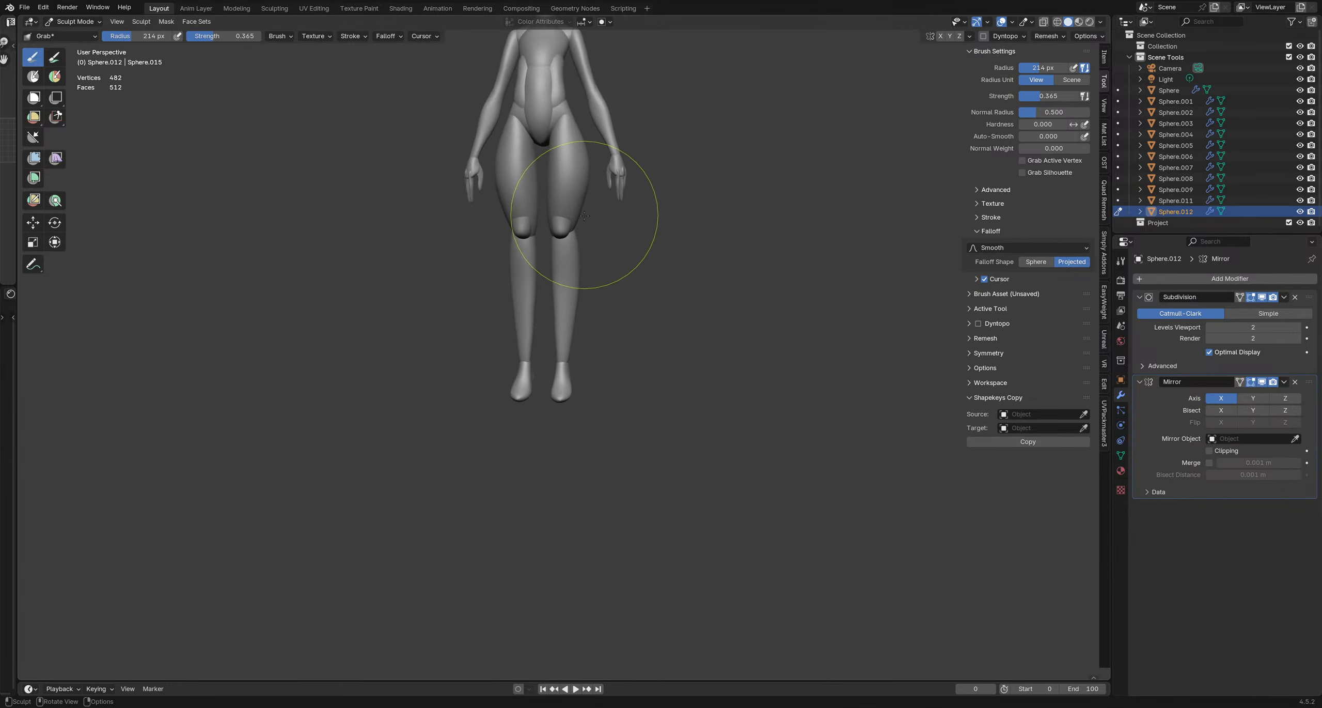
pyautogui.press('f')
pyautogui.click(563, 243)
pyautogui.moveTo(565, 260); pyautogui.dragTo(463, 247, button='middle')
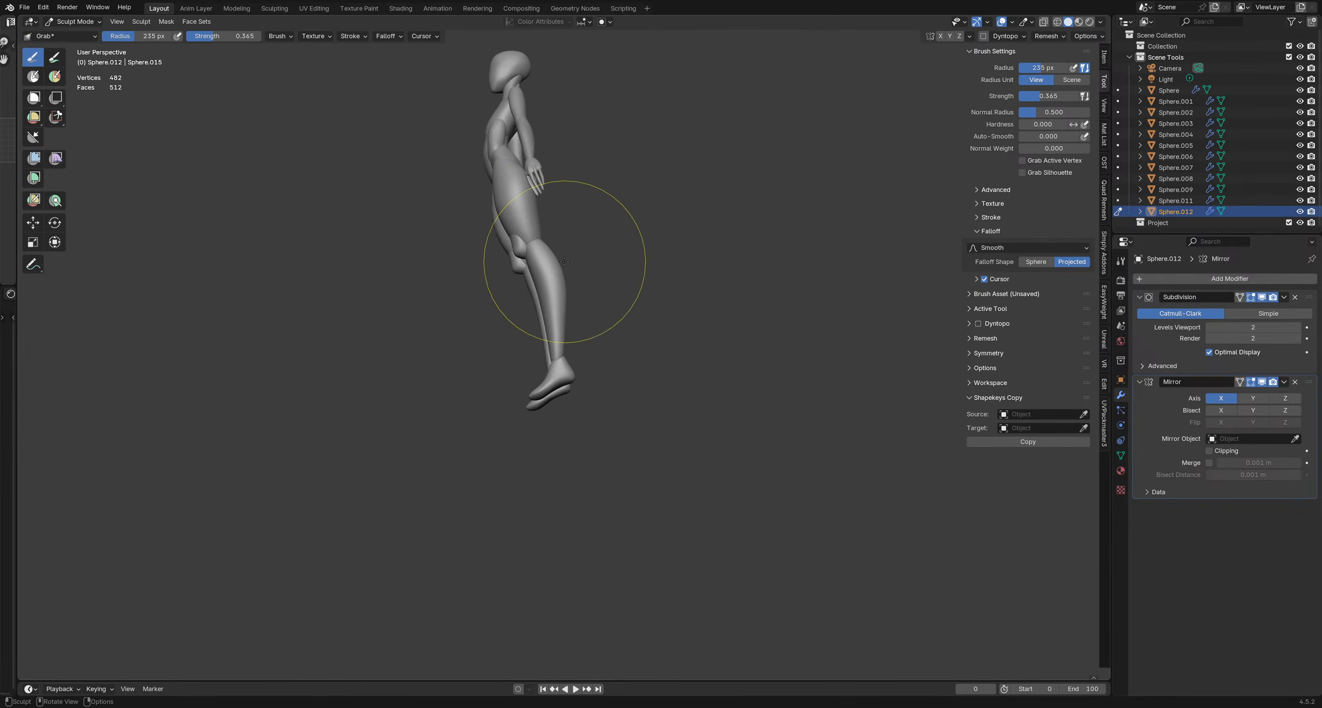
# Reshape the kneecap where it joins the thigh with a small Grab brush of about 75 px
pyautogui.press('f')
pyautogui.click(509, 253)
pyautogui.scroll(3, 512, 277)
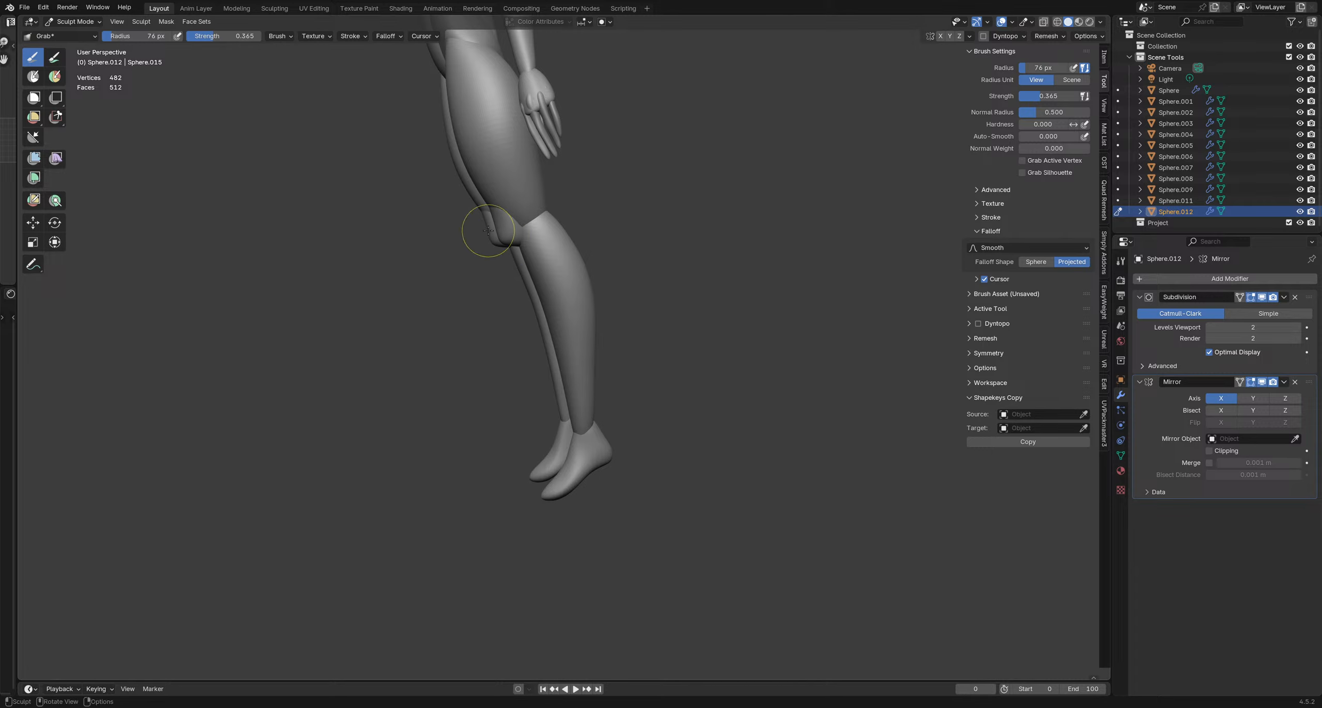
pyautogui.press('f')
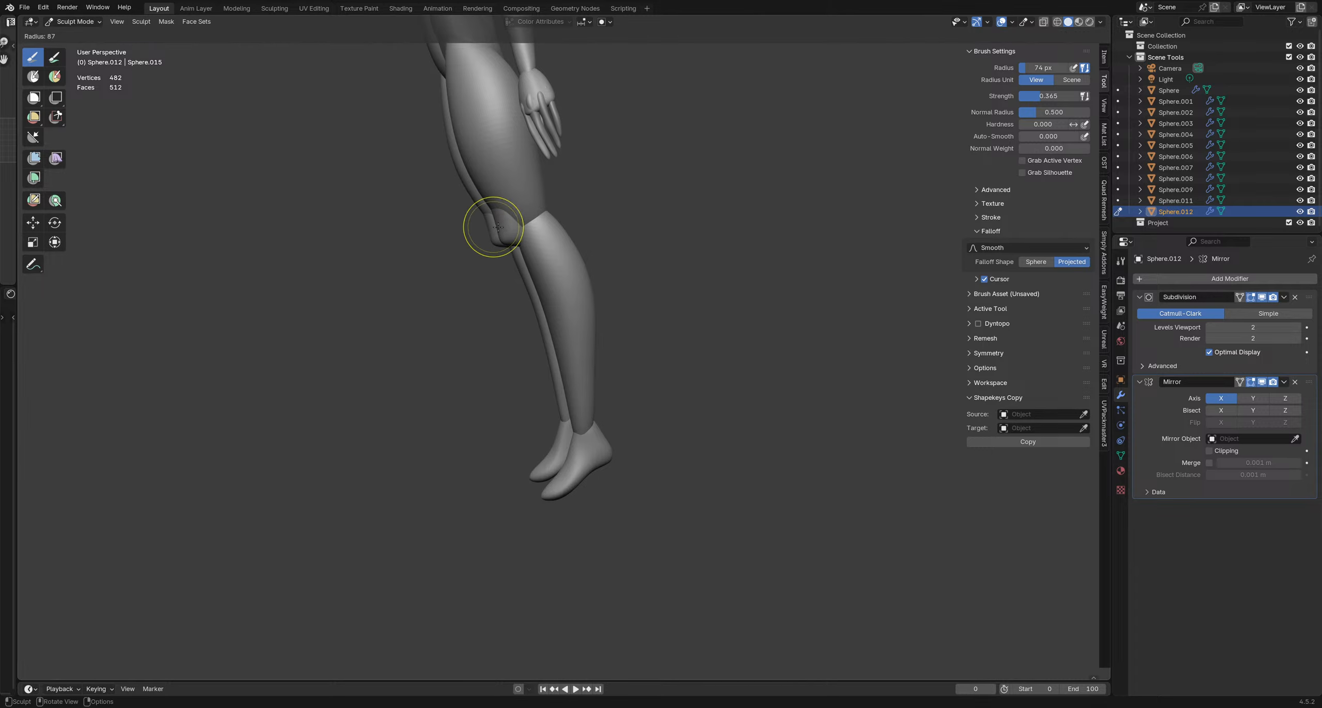
pyautogui.click(547, 233)
pyautogui.moveTo(547, 232)
pyautogui.mouseDown(button='middle')
pyautogui.moveTo(626, 195)
pyautogui.moveTo(558, 204)
pyautogui.mouseUp(button='middle')
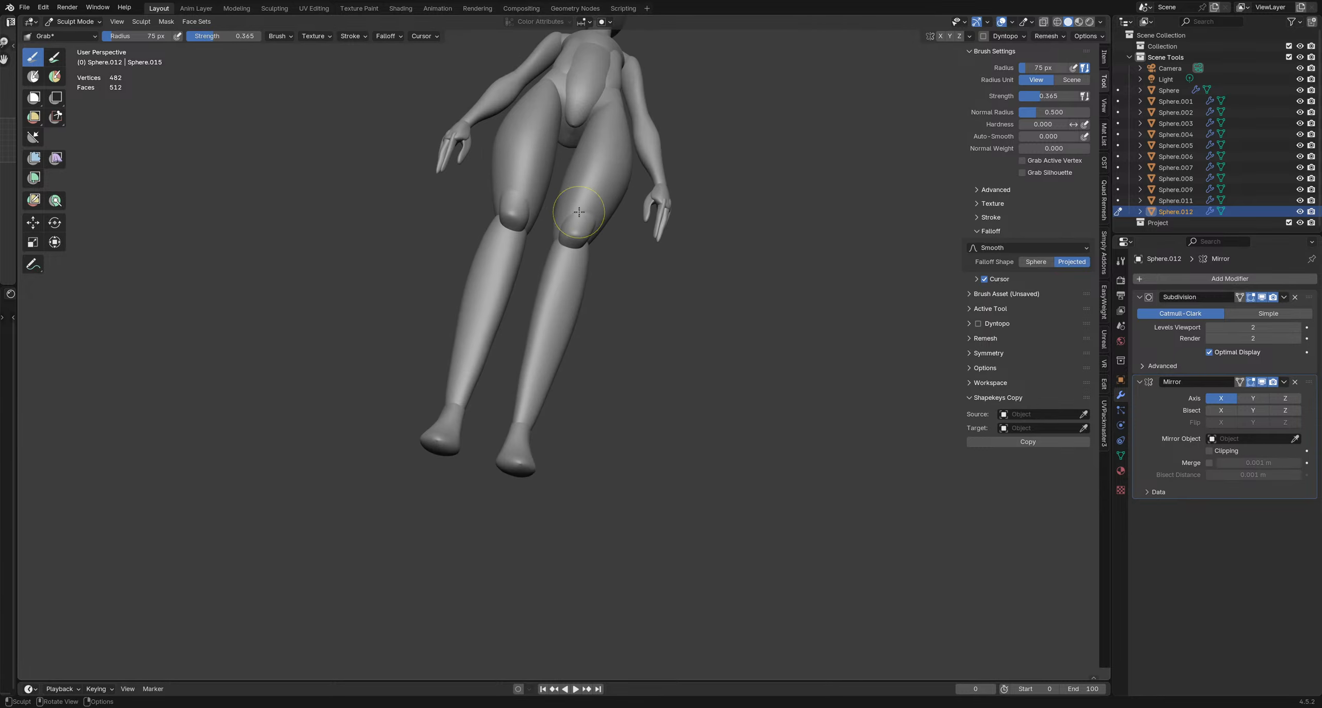
pyautogui.moveTo(615, 246)
pyautogui.mouseDown(button='middle')
pyautogui.moveTo(578, 251)
pyautogui.moveTo(599, 263)
pyautogui.moveTo(508, 302)
pyautogui.mouseUp(button='middle')
pyautogui.press('f')
pyautogui.click(561, 258)
pyautogui.moveTo(513, 246); pyautogui.dragTo(511, 246)
# Push the lower edge of the kneecap toward the shin in side view with the Grab brush at 107 px
pyautogui.moveTo(537, 264)
pyautogui.mouseDown(button='middle')
pyautogui.moveTo(604, 313)
pyautogui.moveTo(576, 274)
pyautogui.moveTo(469, 281)
pyautogui.mouseUp(button='middle')
pyautogui.scroll(-3, 604, 313)
pyautogui.scroll(3, 575, 274)
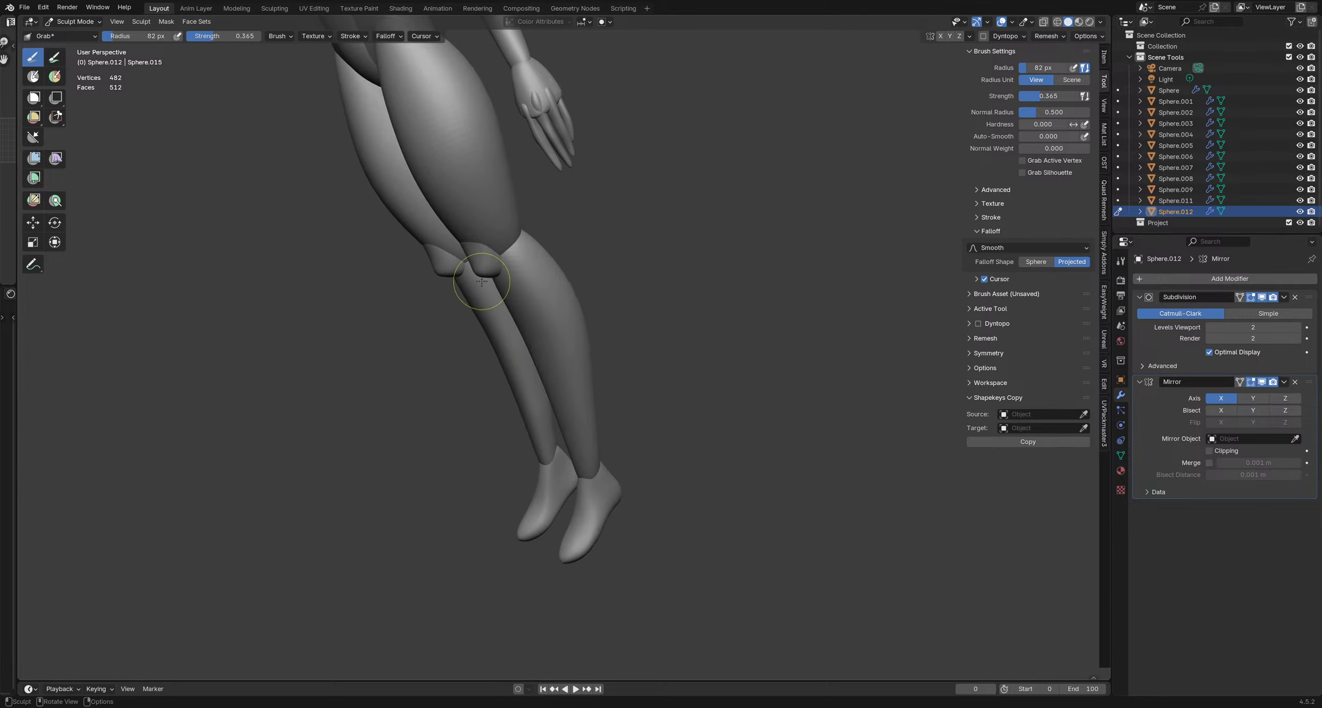
pyautogui.press('f')
pyautogui.click(481, 282)
pyautogui.moveTo(483, 283); pyautogui.dragTo(488, 284)
# Return to a full-figure view and save the blockout file
pyautogui.moveTo(488, 284)
pyautogui.mouseDown(button='middle')
pyautogui.moveTo(577, 235)
pyautogui.moveTo(600, 274)
pyautogui.moveTo(620, 218)
pyautogui.moveTo(604, 216)
pyautogui.mouseUp(button='middle')
pyautogui.scroll(-6, 577, 235)
pyautogui.scroll(1, 614, 274)
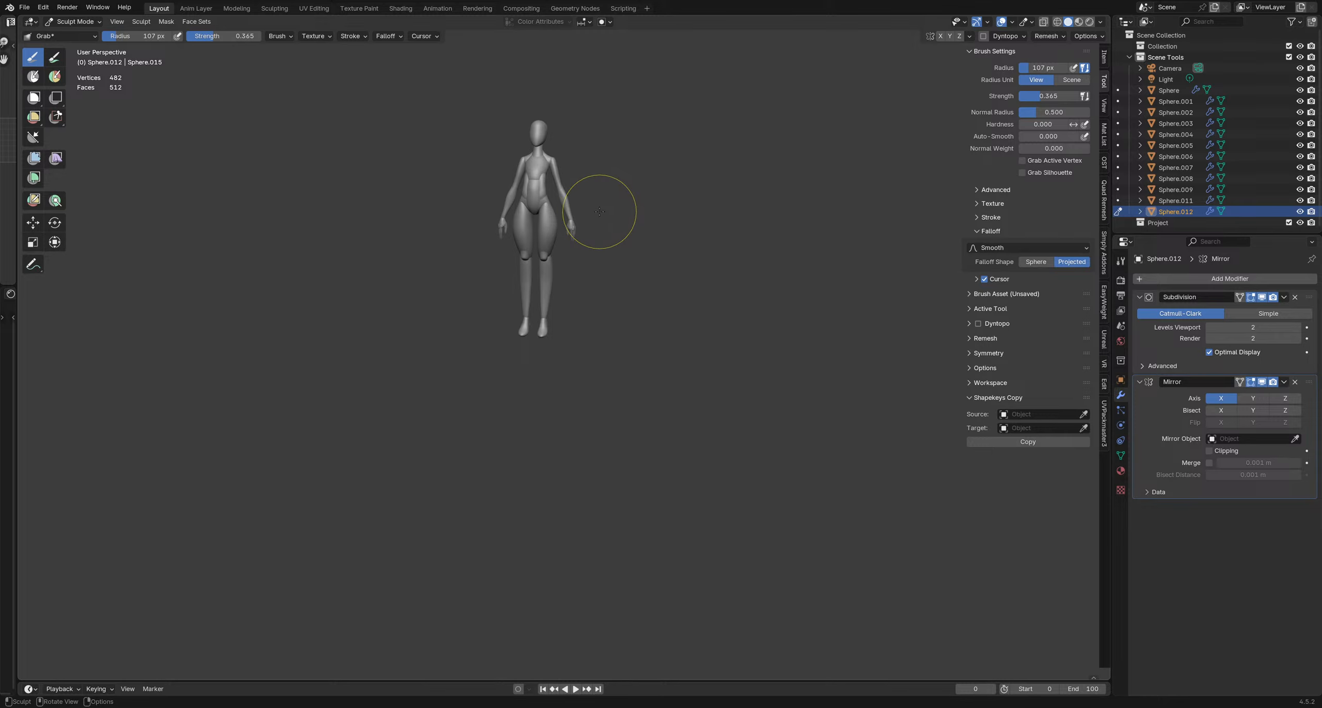
pyautogui.hotkey('ctrl', 's')
# Check the whole figure's proportions from the front and side, saving the blockout file again
pyautogui.scroll(3, 643, 330)
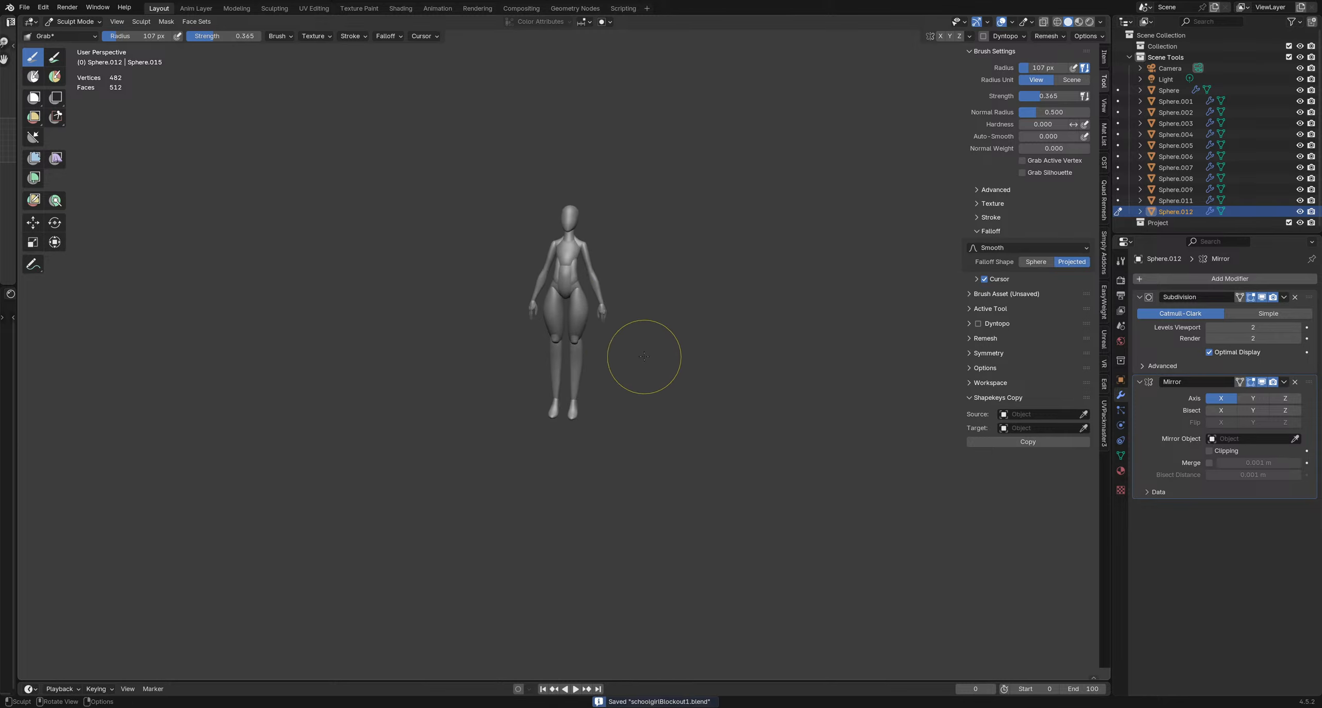
pyautogui.moveTo(643, 348); pyautogui.dragTo(738, 463, button='middle')
pyautogui.scroll(-1, 673, 345)
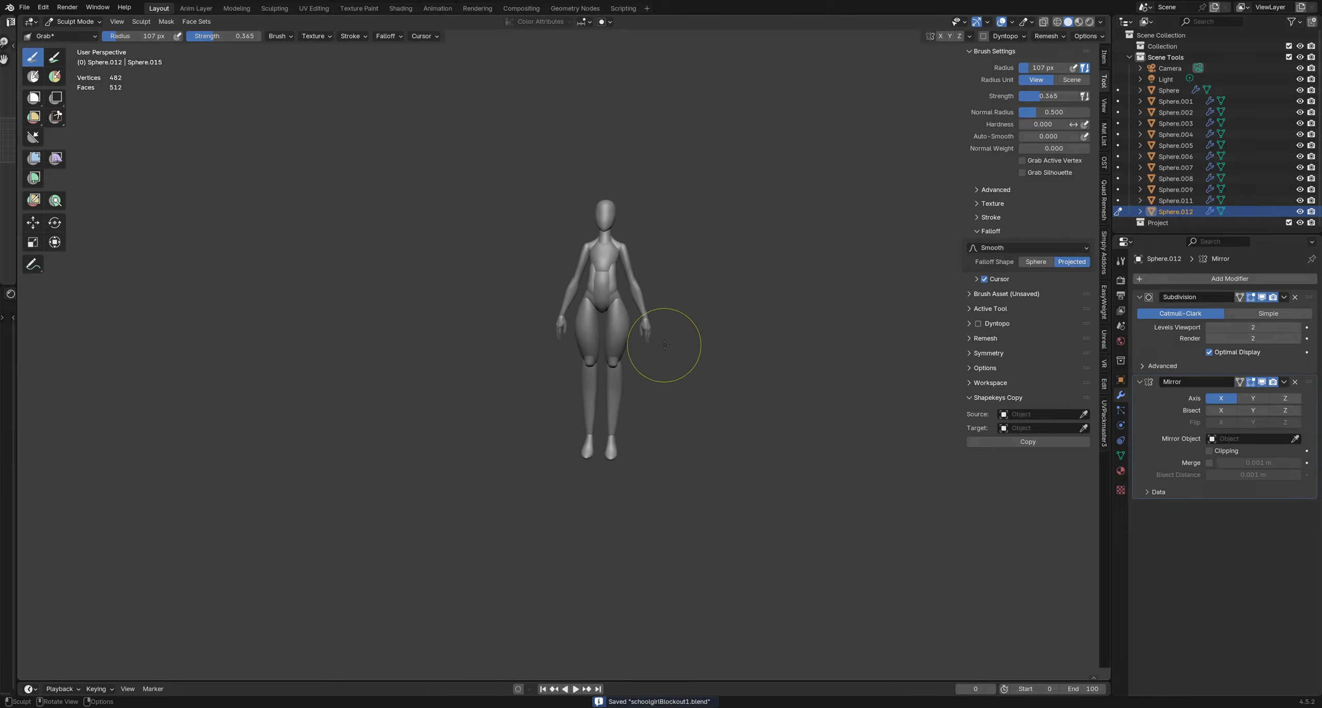
pyautogui.scroll(4, 673, 345)
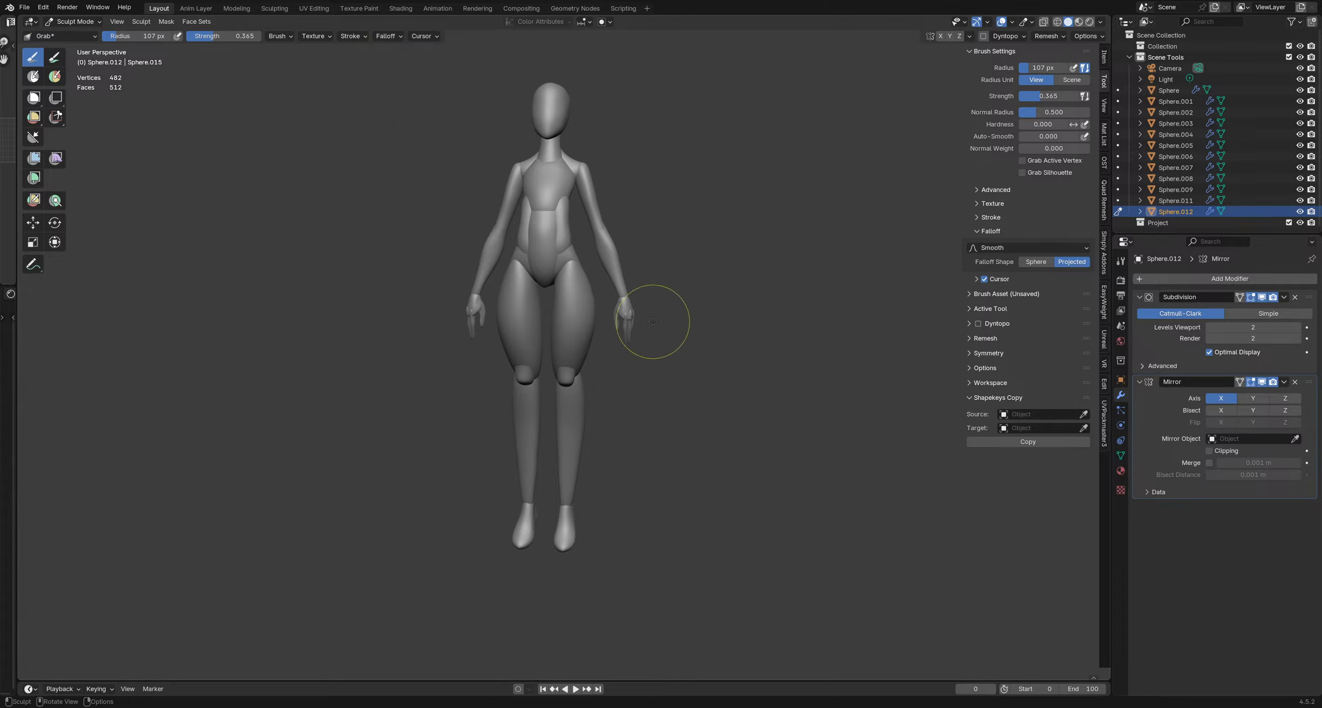
pyautogui.moveTo(778, 372)
pyautogui.mouseDown(button='middle')
pyautogui.moveTo(641, 340)
pyautogui.moveTo(566, 294)
pyautogui.moveTo(699, 319)
pyautogui.mouseUp(button='middle')
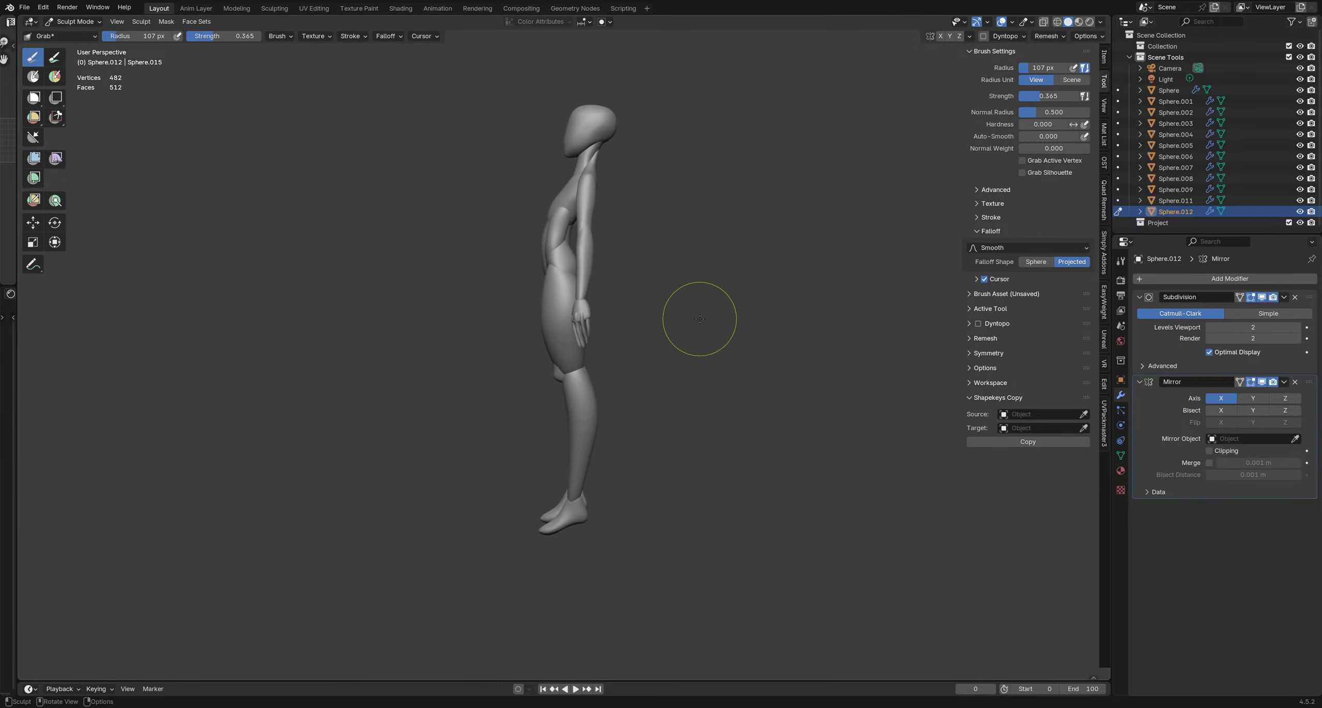
pyautogui.hotkey('ctrl', 's')
pyautogui.moveTo(764, 374); pyautogui.dragTo(773, 348, button='middle')
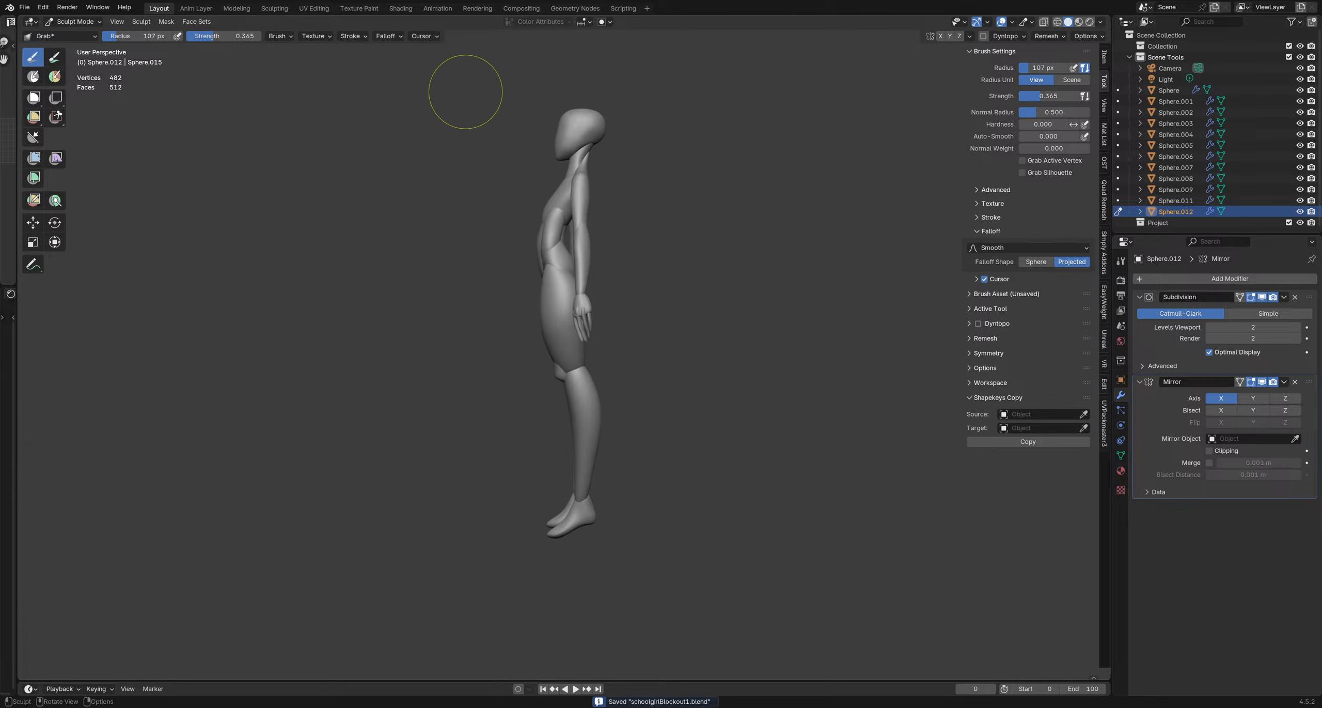
pyautogui.moveTo(765, 368); pyautogui.dragTo(655, 301, button='middle')
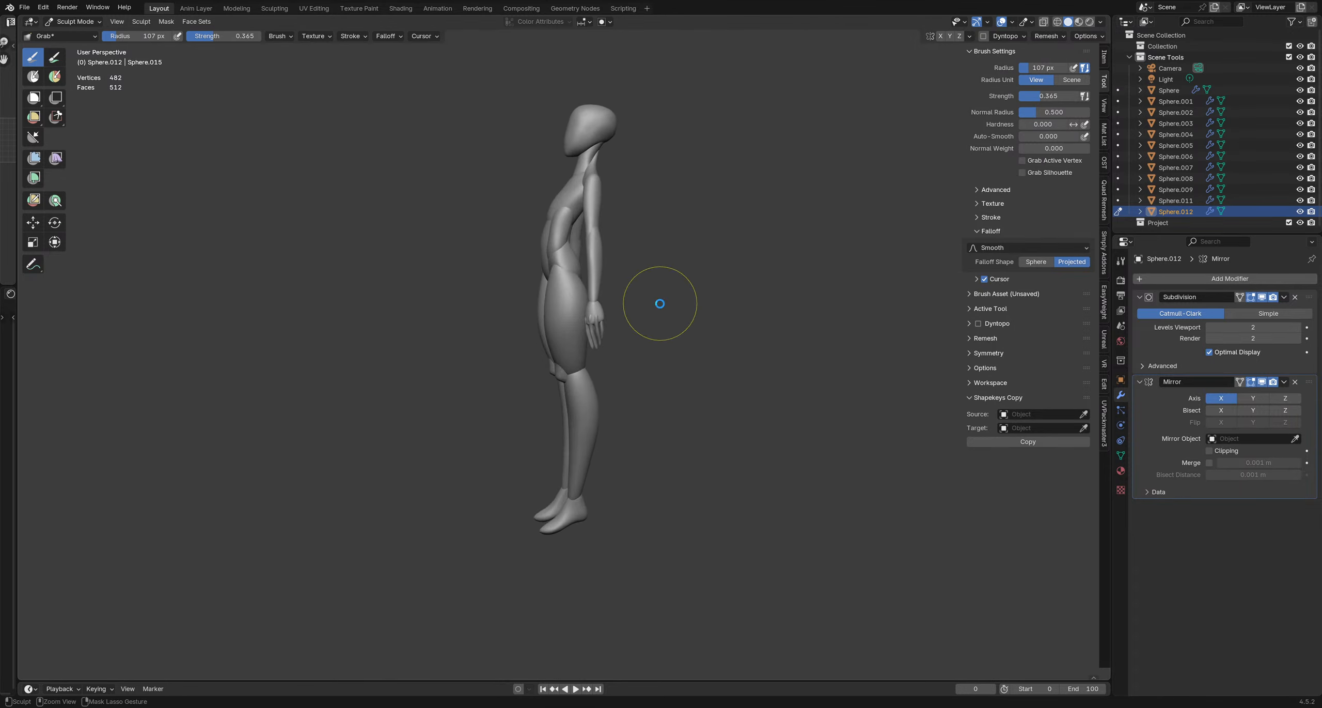
pyautogui.hotkey('ctrl', 's')
# Return to Object Mode, clear the kneecap selection and add a UV sphere
pyautogui.scroll(2, 625, 261)
pyautogui.keyDown('shift'); pyautogui.moveTo(625, 261); pyautogui.dragTo(630, 283, button='middle'); pyautogui.keyUp('shift')
pyautogui.moveTo(659, 277); pyautogui.dragTo(578, 275, button='middle')
pyautogui.hotkey('ctrl', 'Tab')
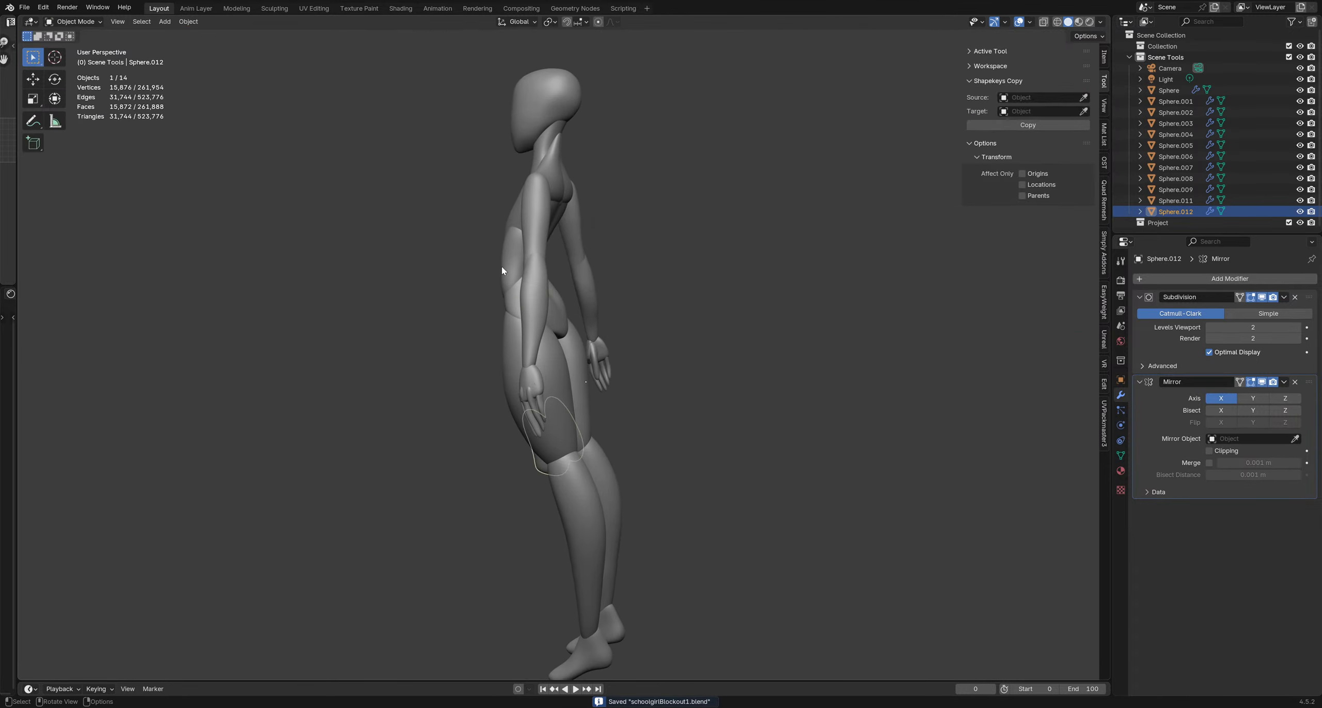
pyautogui.click(653, 280)
pyautogui.hotkey('shift', 'a')
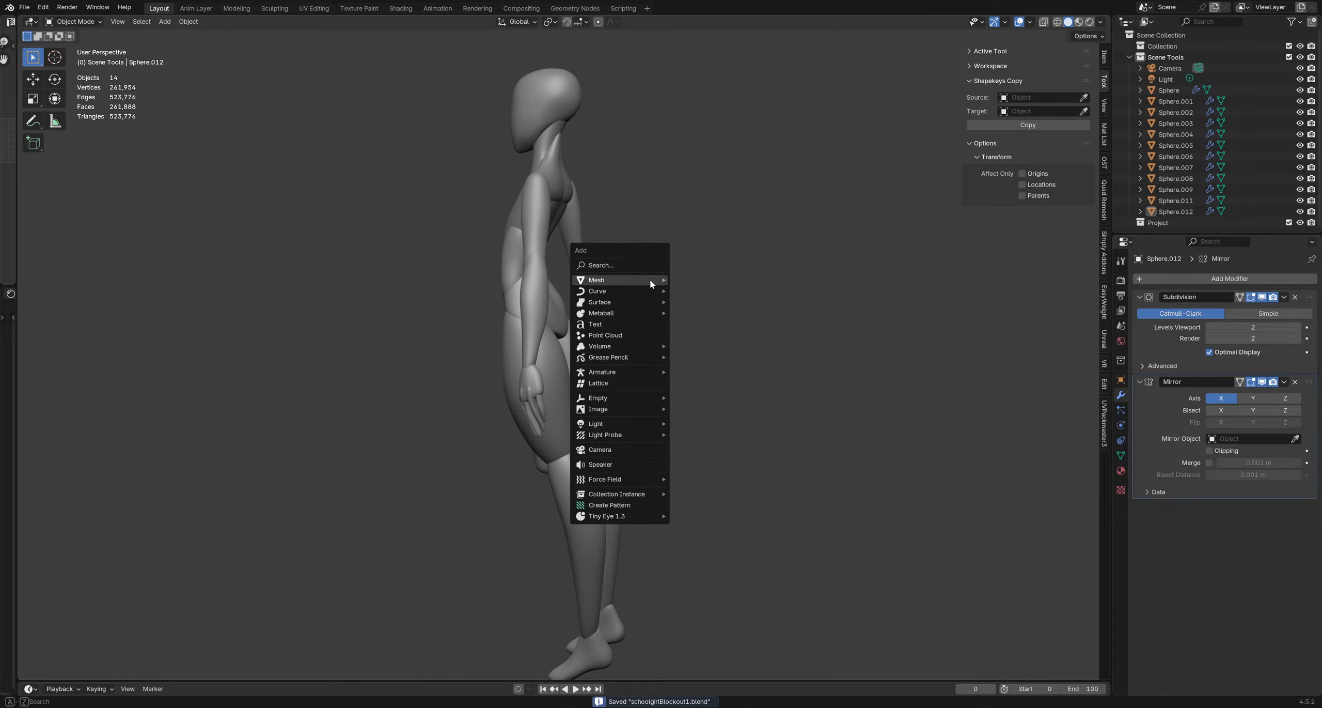
pyautogui.moveTo(650, 278)
pyautogui.click(708, 313)
# Move the new sphere out beside the arm and scale it down, placing it near the elbow in side view
pyautogui.moveTo(708, 313); pyautogui.dragTo(629, 258, button='middle')
pyautogui.press('g')
pyautogui.click(703, 277)
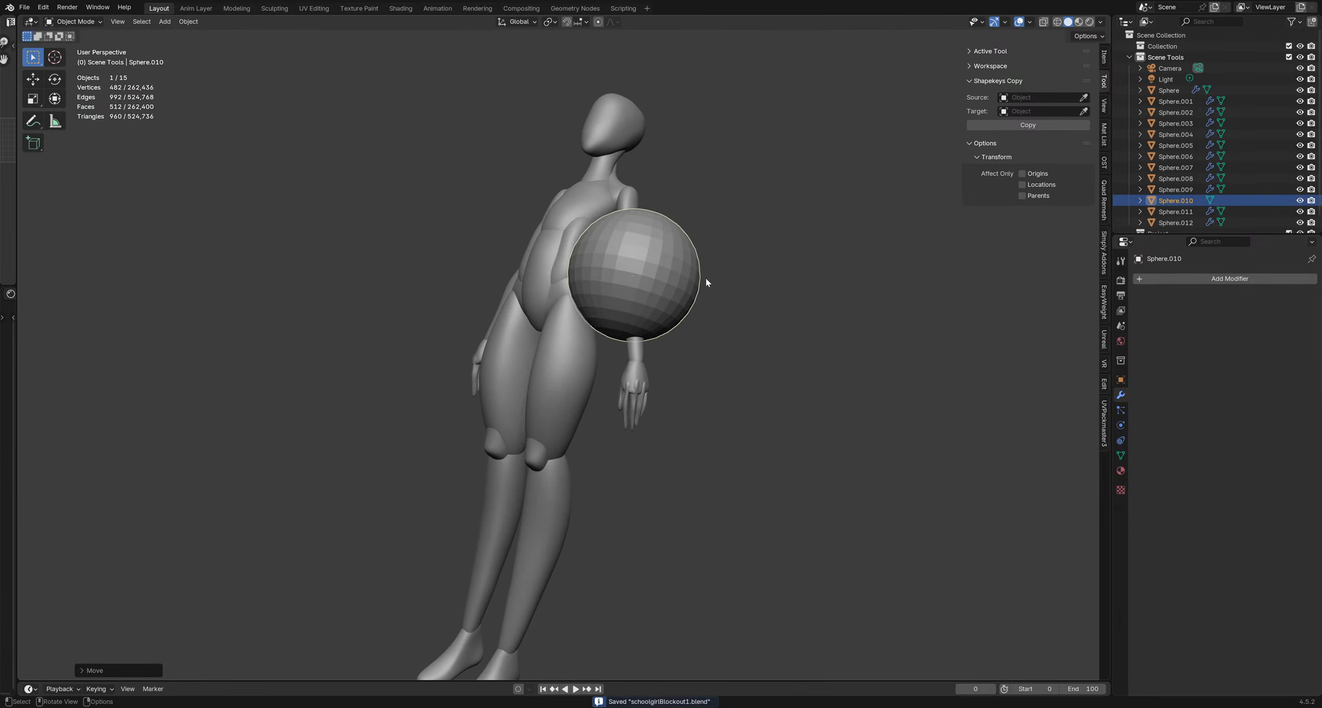
pyautogui.moveTo(706, 277); pyautogui.dragTo(535, 280, button='middle')
pyautogui.moveTo(620, 289); pyautogui.dragTo(727, 297, button='middle')
pyautogui.press('s')
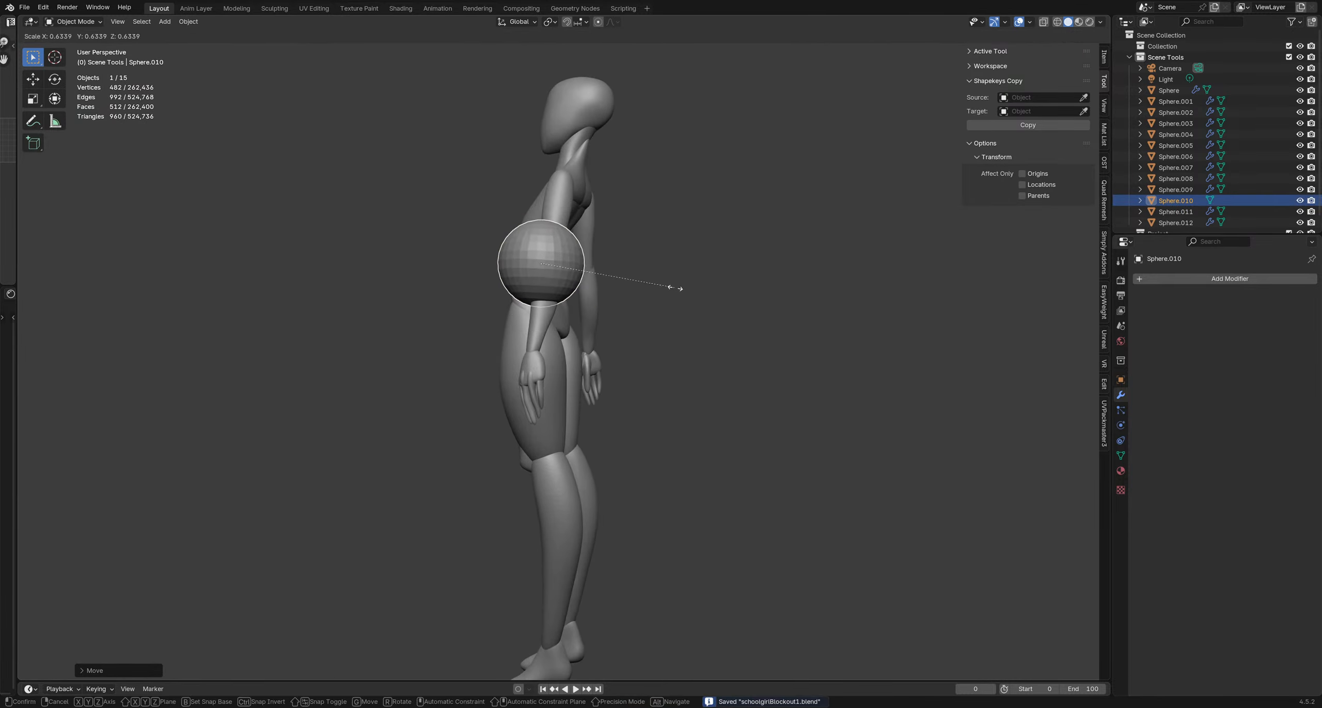
pyautogui.click(652, 275)
pyautogui.press('g')
pyautogui.click(684, 269)
# Add a level 2 Subdivision modifier to the sphere, then shrink it further and move it onto the elbow in side view
pyautogui.hotkey('ctrl', '2')
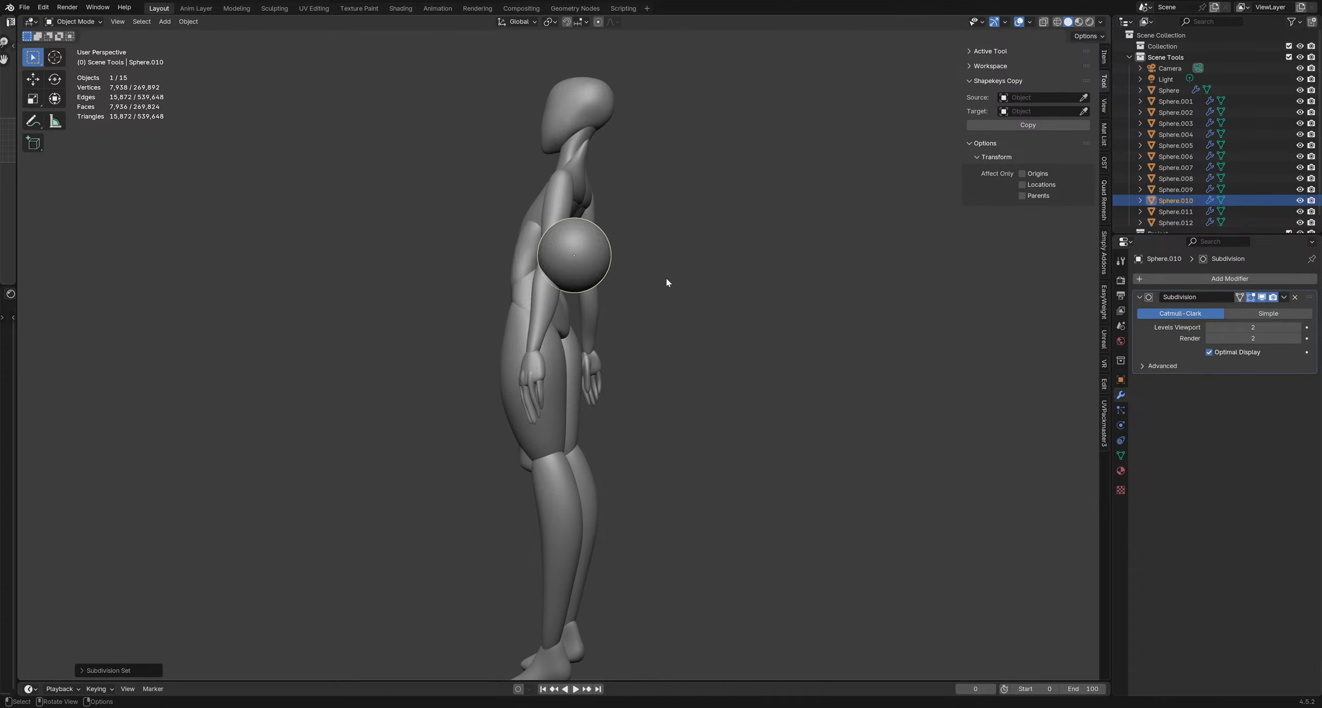
pyautogui.press('s')
pyautogui.click(695, 276)
pyautogui.press('g')
pyautogui.click(682, 269)
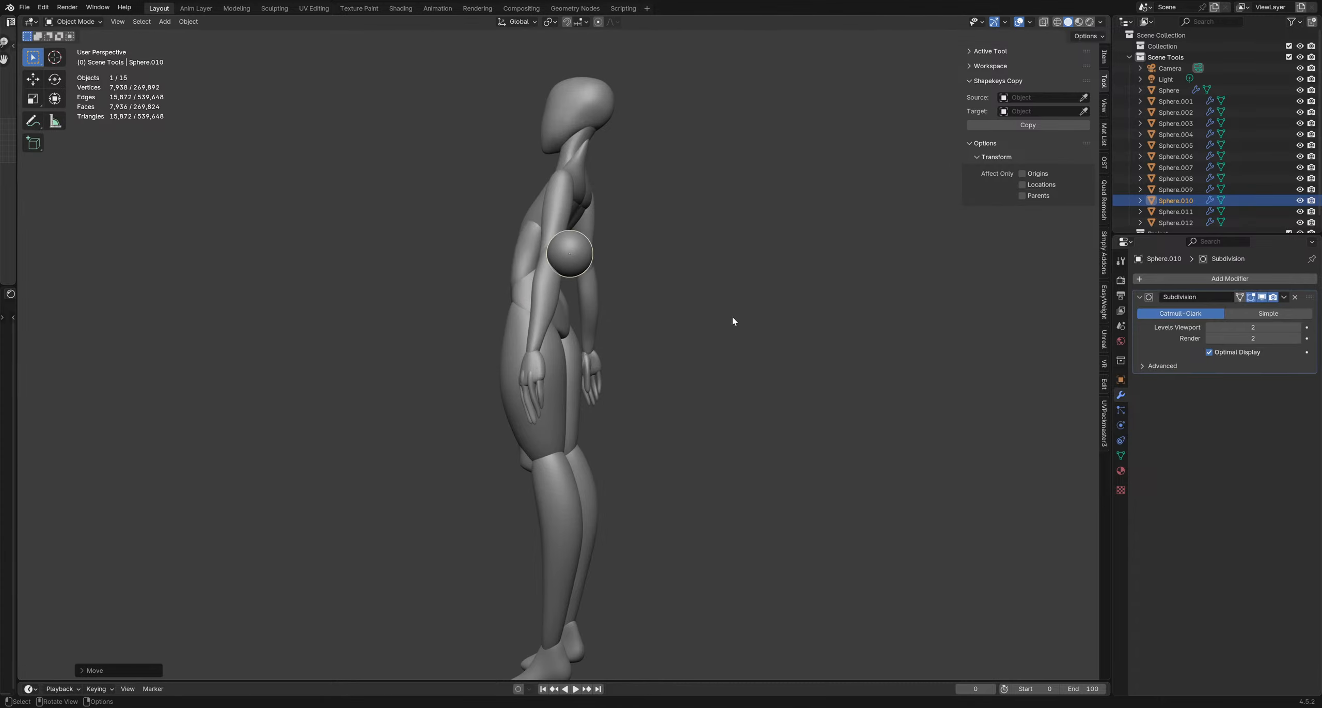
# Fit the sphere onto the left elbow joint from the back, scaling it to slightly wider than the arm
pyautogui.moveTo(732, 316); pyautogui.dragTo(546, 295, button='middle')
pyautogui.scroll(2, 568, 297)
pyautogui.press('g')
pyautogui.click(542, 303)
pyautogui.scroll(2, 523, 298)
pyautogui.press('r')
pyautogui.press('s')
pyautogui.click(558, 295)
pyautogui.press('g')
pyautogui.click(616, 329)
pyautogui.scroll(2, 481, 297)
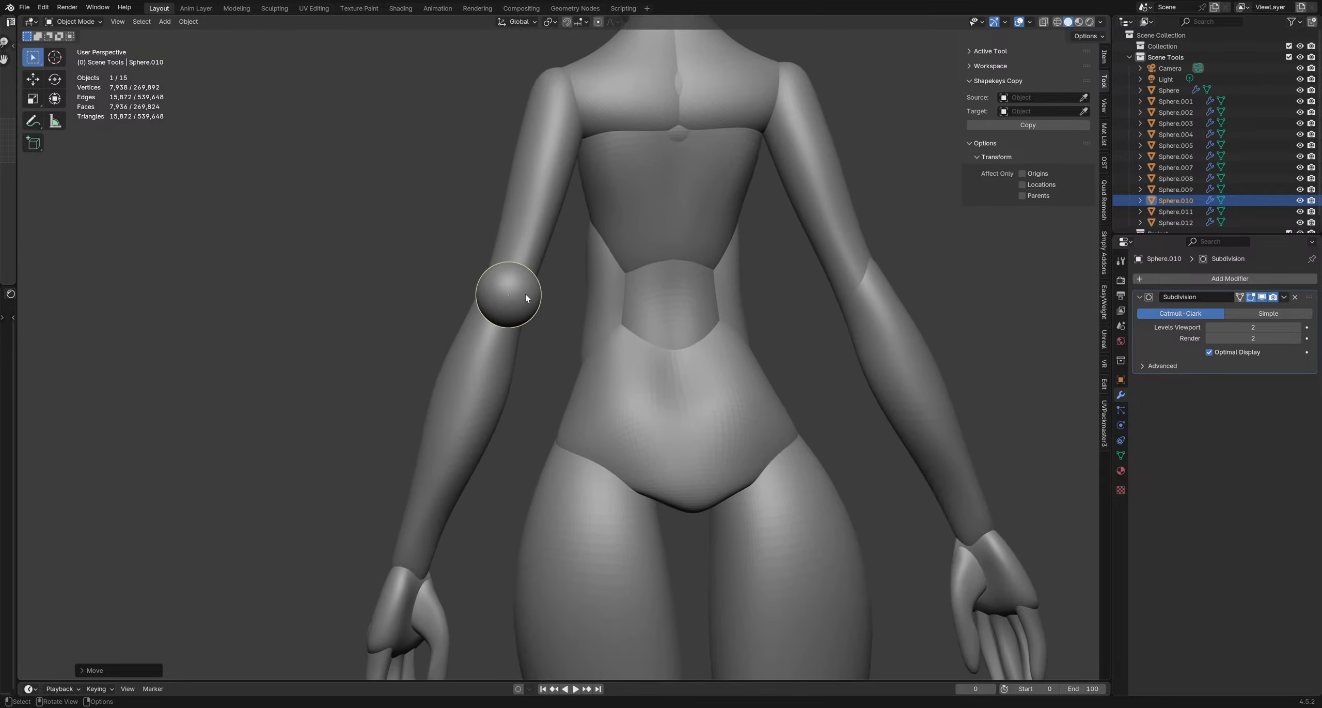
# Apply all transforms to the elbow sphere, set its origin to geometry and enter Sculpt Mode
pyautogui.press('q')
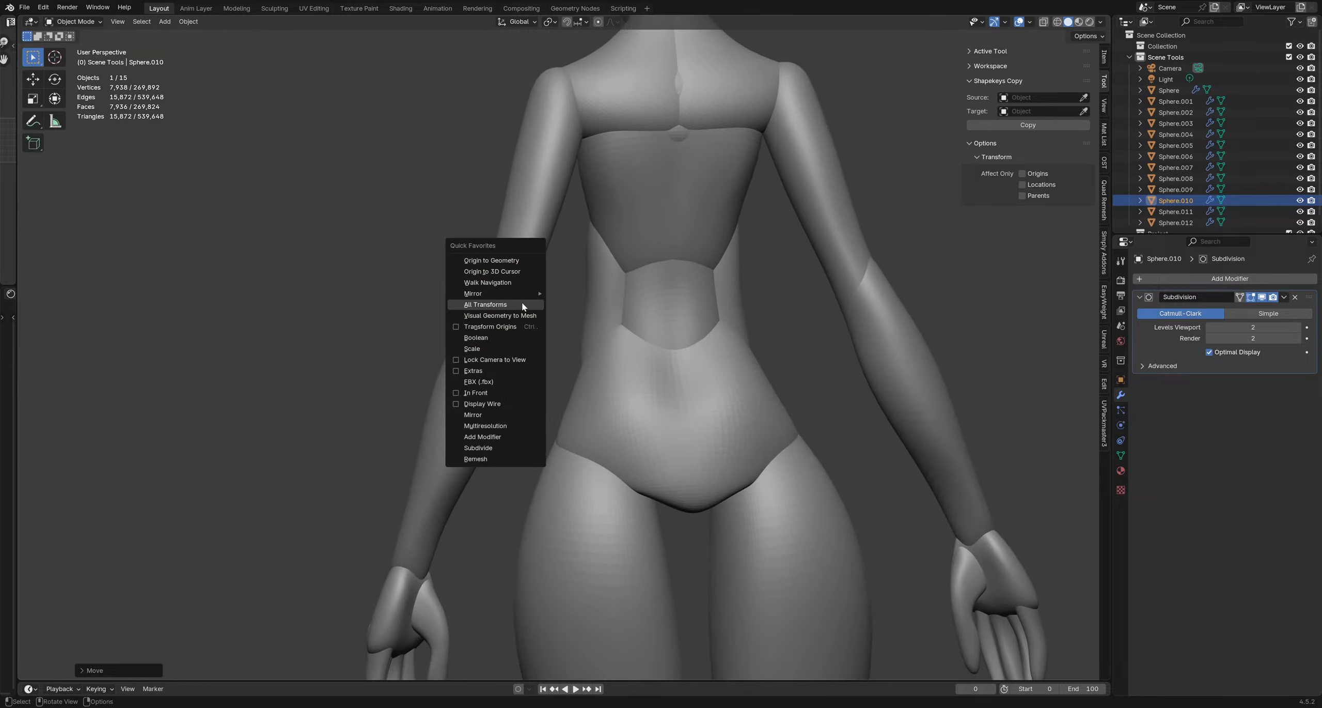
pyautogui.click(523, 303)
pyautogui.press('q')
pyautogui.click(521, 258)
pyautogui.hotkey('ctrl', 'Tab')
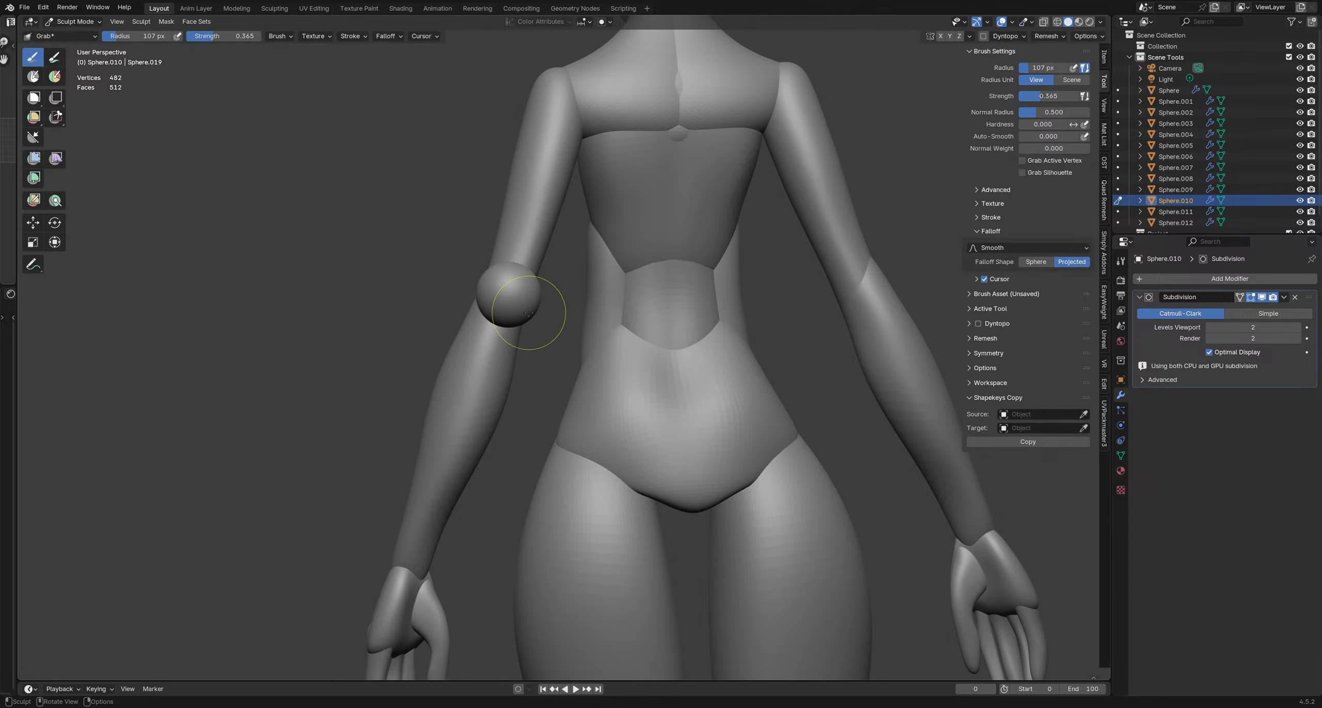
# Narrow the elbow sphere from both sides in back view with the Grab brush at 207 px
pyautogui.press('f')
pyautogui.click(593, 295)
pyautogui.press('f')
pyautogui.click(572, 296)
pyautogui.moveTo(571, 295); pyautogui.dragTo(541, 290)
pyautogui.moveTo(451, 241)
pyautogui.mouseDown()
pyautogui.moveTo(485, 268)
pyautogui.moveTo(483, 305)
pyautogui.mouseUp()
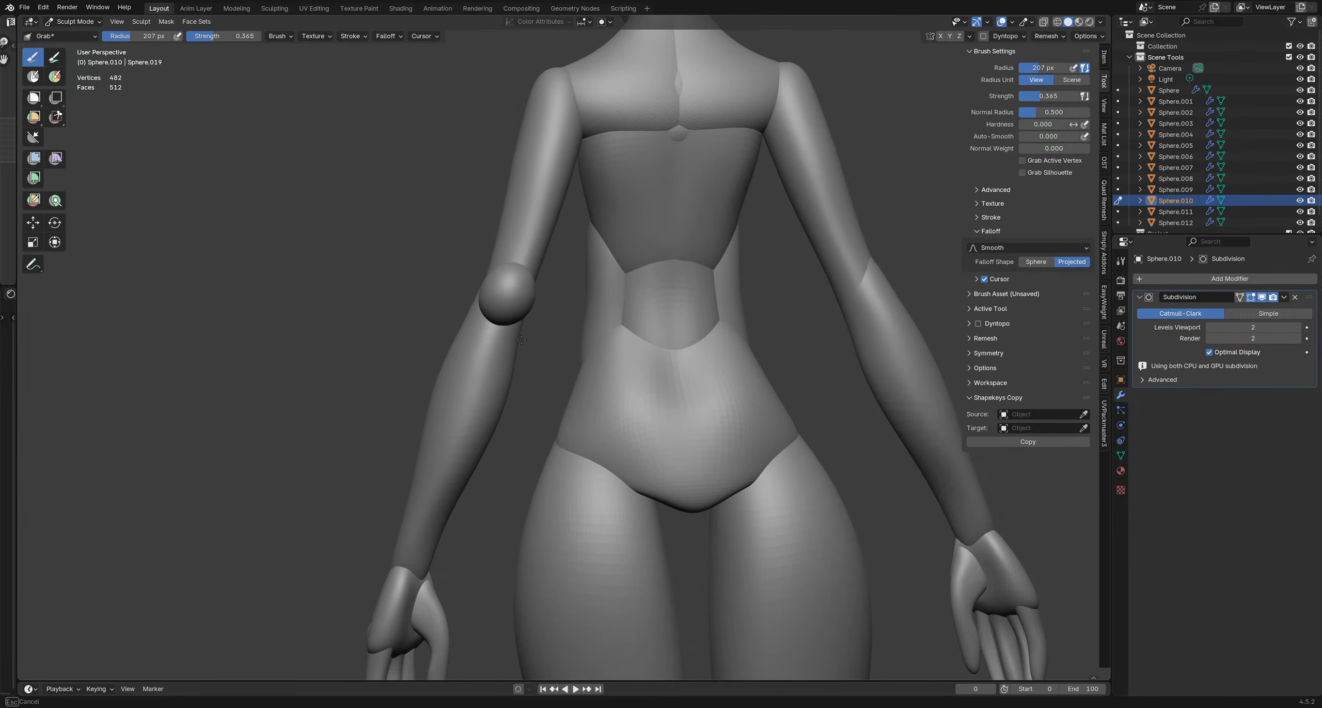
# Push the elbow sphere's upper and lower edges toward the arm from the side with the Grab brush
pyautogui.moveTo(538, 365); pyautogui.dragTo(615, 332, button='middle')
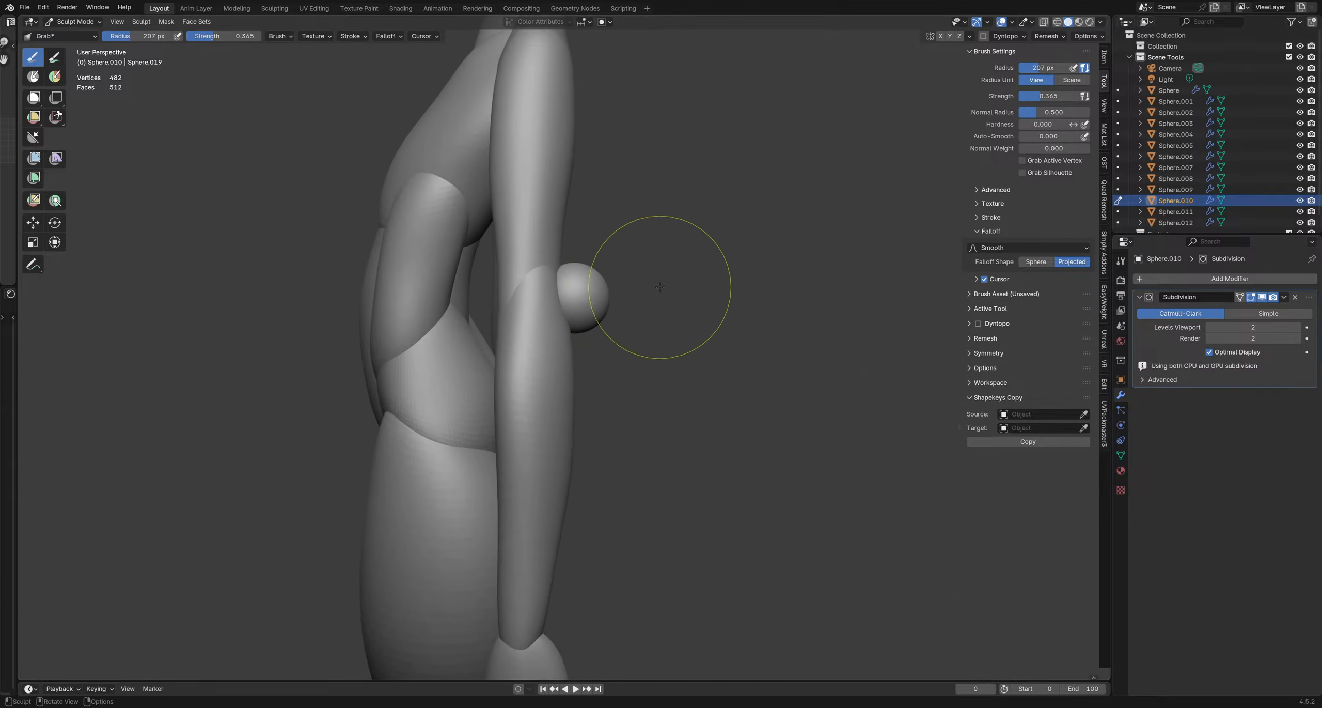
pyautogui.moveTo(601, 253); pyautogui.dragTo(560, 323, button='middle')
pyautogui.press('f')
pyautogui.click(588, 297)
pyautogui.moveTo(564, 256); pyautogui.dragTo(548, 245)
pyautogui.moveTo(549, 381)
pyautogui.mouseDown()
pyautogui.moveTo(557, 415)
pyautogui.moveTo(585, 369)
pyautogui.moveTo(575, 362)
pyautogui.mouseUp()
pyautogui.press('f')
pyautogui.click(583, 391)
pyautogui.moveTo(585, 281); pyautogui.dragTo(558, 276)
# Refine the elbow piece's edge with a smaller Grab brush at 95 px, checking it around the arm
pyautogui.moveTo(557, 277)
pyautogui.mouseDown(button='middle')
pyautogui.moveTo(476, 284)
pyautogui.moveTo(537, 299)
pyautogui.moveTo(566, 232)
pyautogui.moveTo(591, 313)
pyautogui.moveTo(581, 381)
pyautogui.mouseUp(button='middle')
pyautogui.press('f')
pyautogui.click(518, 289)
pyautogui.press('f')
pyautogui.click(580, 380)
pyautogui.moveTo(580, 381)
pyautogui.mouseDown()
pyautogui.moveTo(609, 394)
pyautogui.moveTo(585, 367)
pyautogui.mouseUp()
pyautogui.moveTo(585, 367); pyautogui.dragTo(582, 357, button='middle')
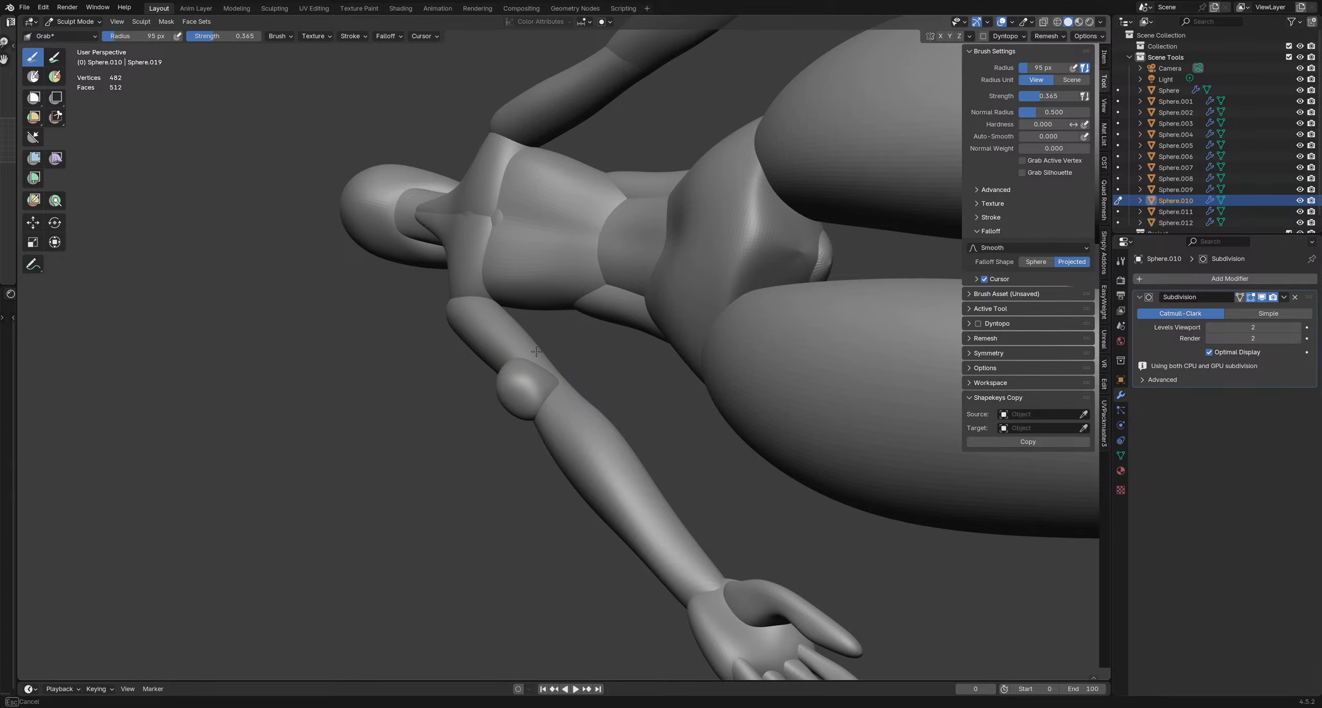
pyautogui.moveTo(489, 358)
pyautogui.mouseDown(button='middle')
pyautogui.moveTo(602, 351)
pyautogui.moveTo(442, 350)
pyautogui.mouseUp(button='middle')
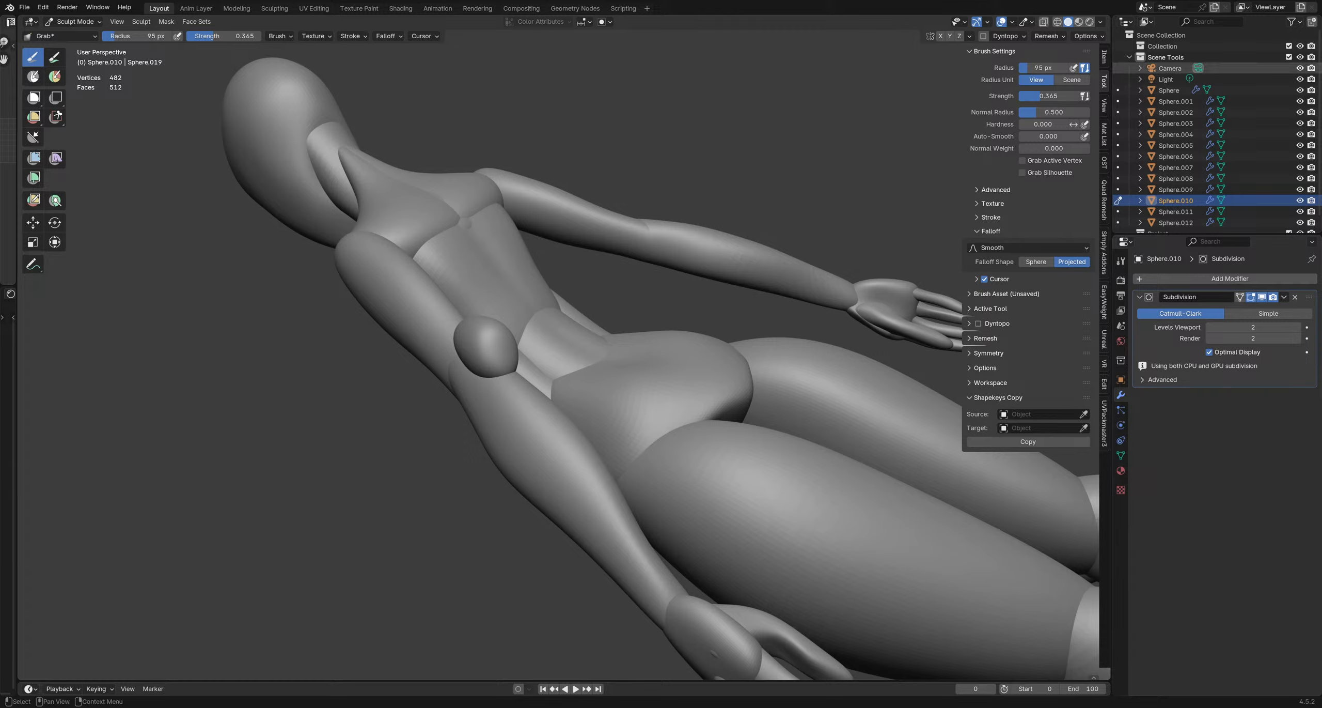
pyautogui.moveTo(479, 324); pyautogui.dragTo(551, 413, button='middle')
# Pull the elbow piece's top edge up the upper arm in back view with the Grab brush at 155 px
pyautogui.press('f')
pyautogui.click(563, 408)
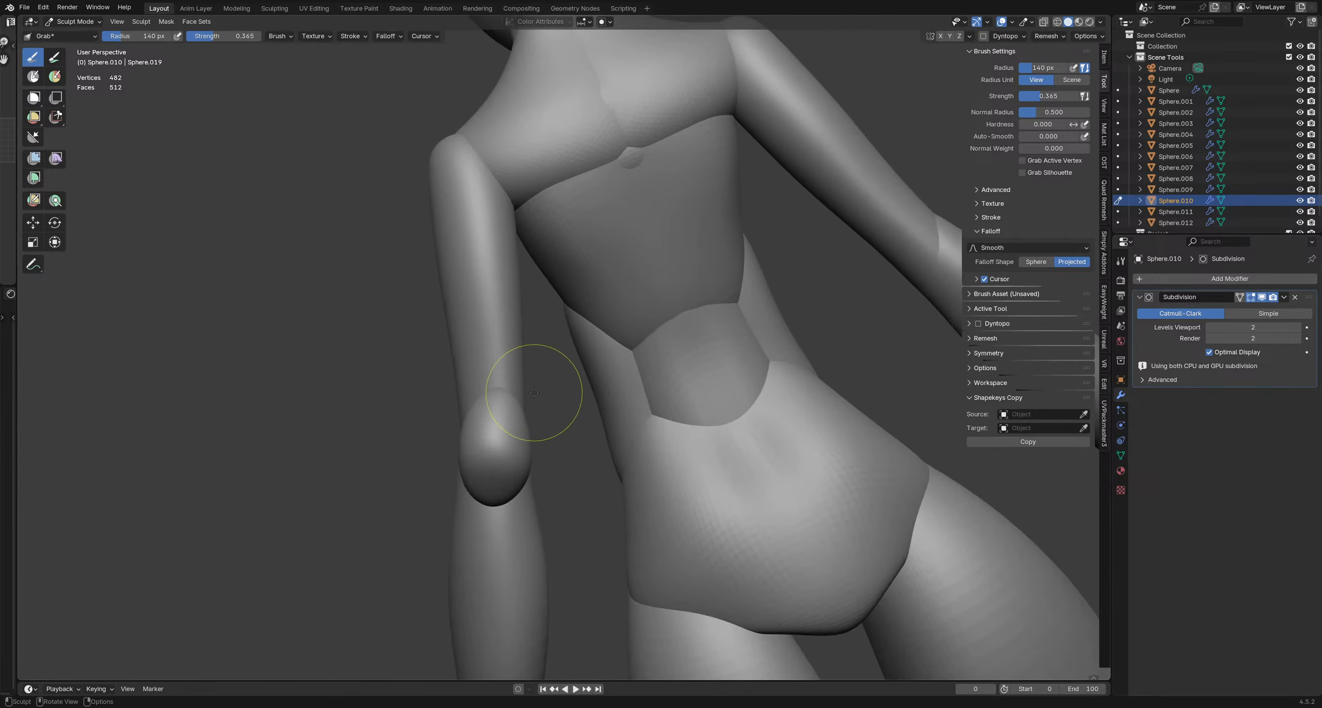
pyautogui.moveTo(490, 384); pyautogui.dragTo(512, 353, button='middle')
pyautogui.press('f')
pyautogui.click(558, 398)
pyautogui.moveTo(493, 379); pyautogui.dragTo(489, 367)
pyautogui.moveTo(489, 368)
pyautogui.mouseDown(button='middle')
pyautogui.moveTo(454, 397)
pyautogui.moveTo(482, 370)
pyautogui.mouseUp(button='middle')
pyautogui.moveTo(481, 381); pyautogui.dragTo(483, 372)
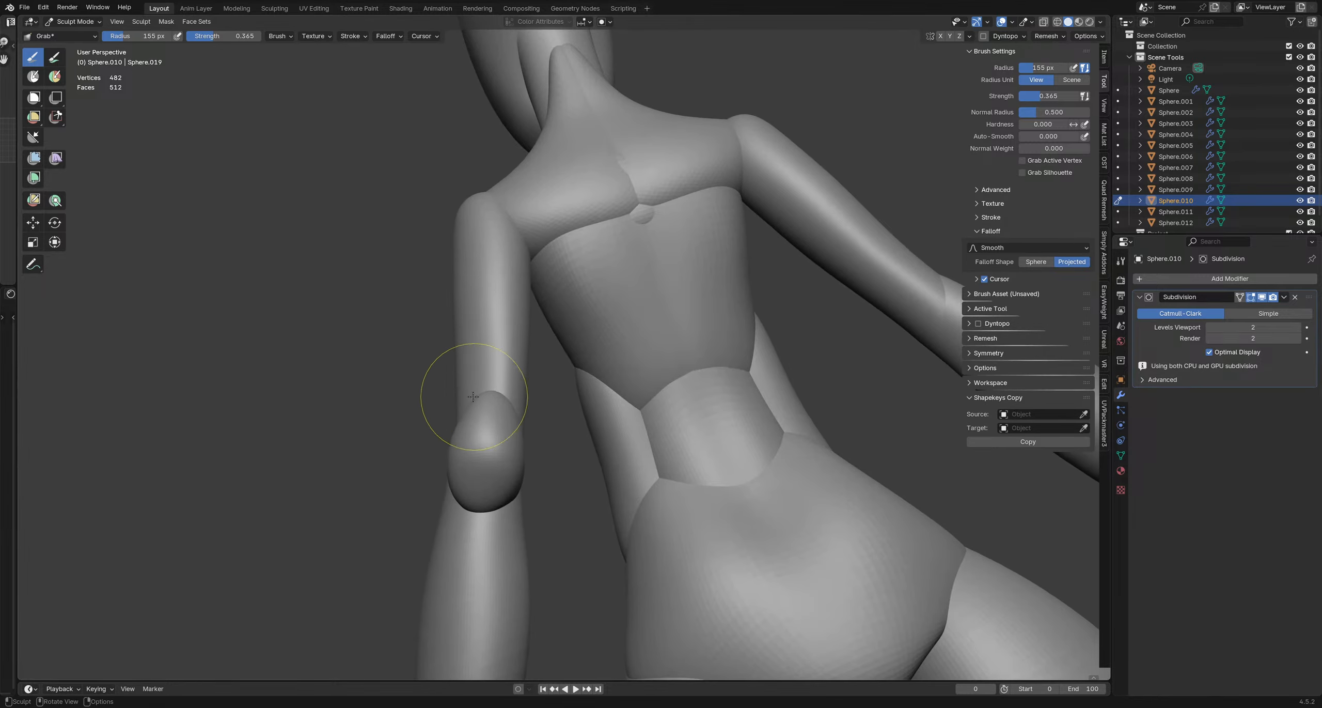
# Shape the elbow's rear profile in side view with the Grab brush at 202 px, giving it a more angular point
pyautogui.moveTo(422, 417)
pyautogui.mouseDown(button='middle')
pyautogui.moveTo(481, 443)
pyautogui.moveTo(546, 398)
pyautogui.mouseUp(button='middle')
pyautogui.press('f')
pyautogui.click(573, 398)
pyautogui.moveTo(538, 394); pyautogui.dragTo(516, 398)
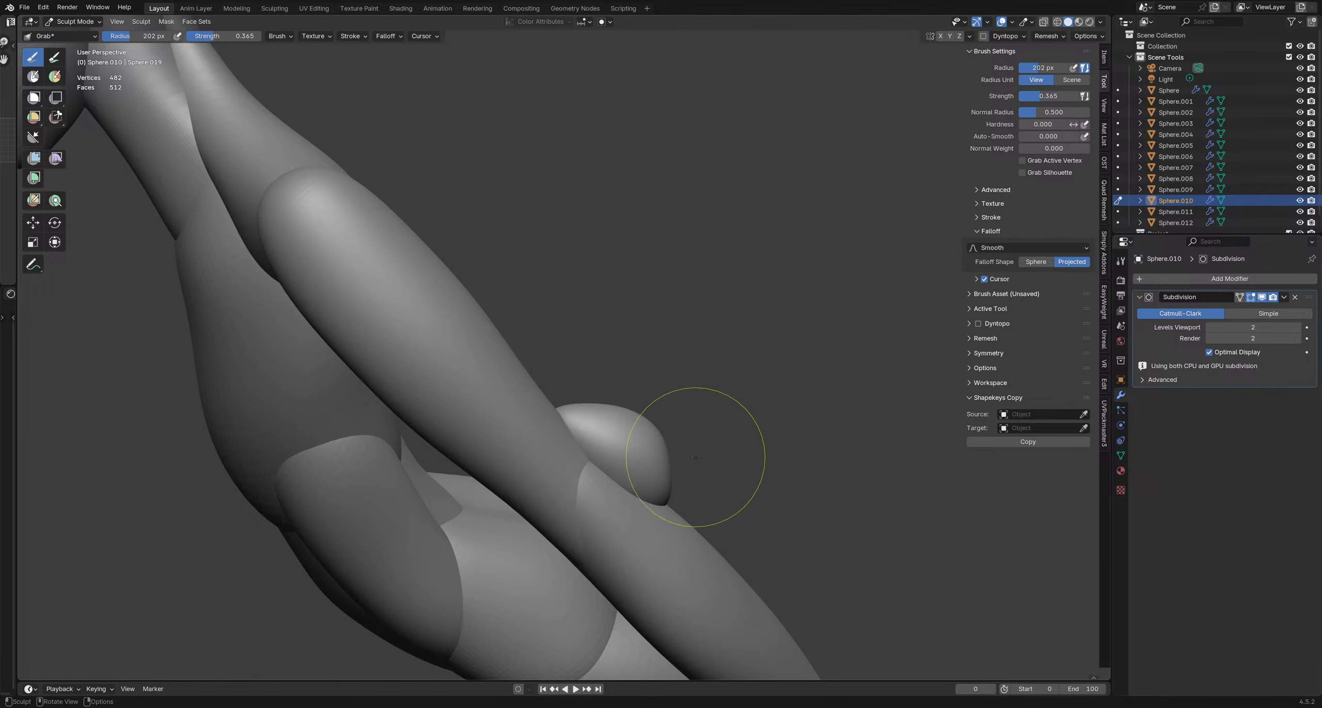
pyautogui.press('[')
pyautogui.moveTo(693, 451)
pyautogui.mouseDown()
pyautogui.moveTo(672, 431)
pyautogui.moveTo(692, 424)
pyautogui.mouseUp()
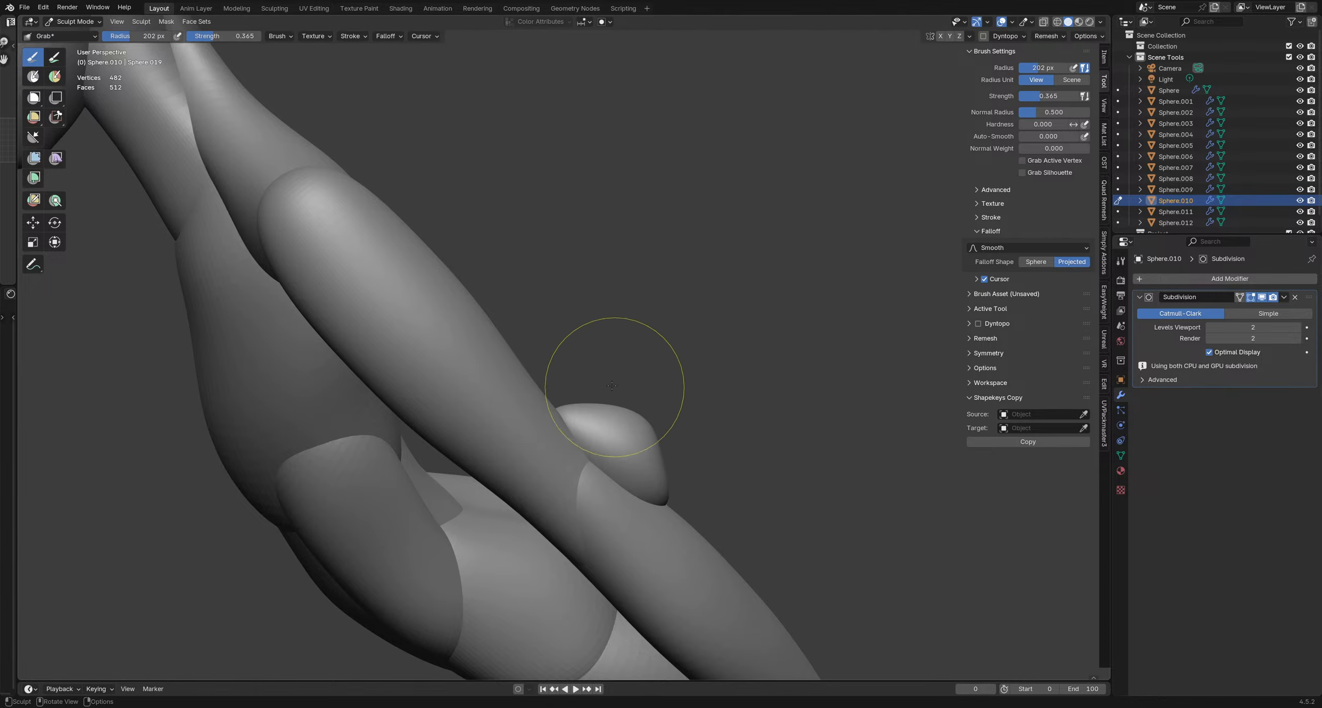
pyautogui.moveTo(613, 386); pyautogui.dragTo(608, 394)
# Adjust the elbow piece's inner lower edge against the arm from behind with the Grab brush at 181 px
pyautogui.moveTo(680, 415); pyautogui.dragTo(422, 433, button='middle')
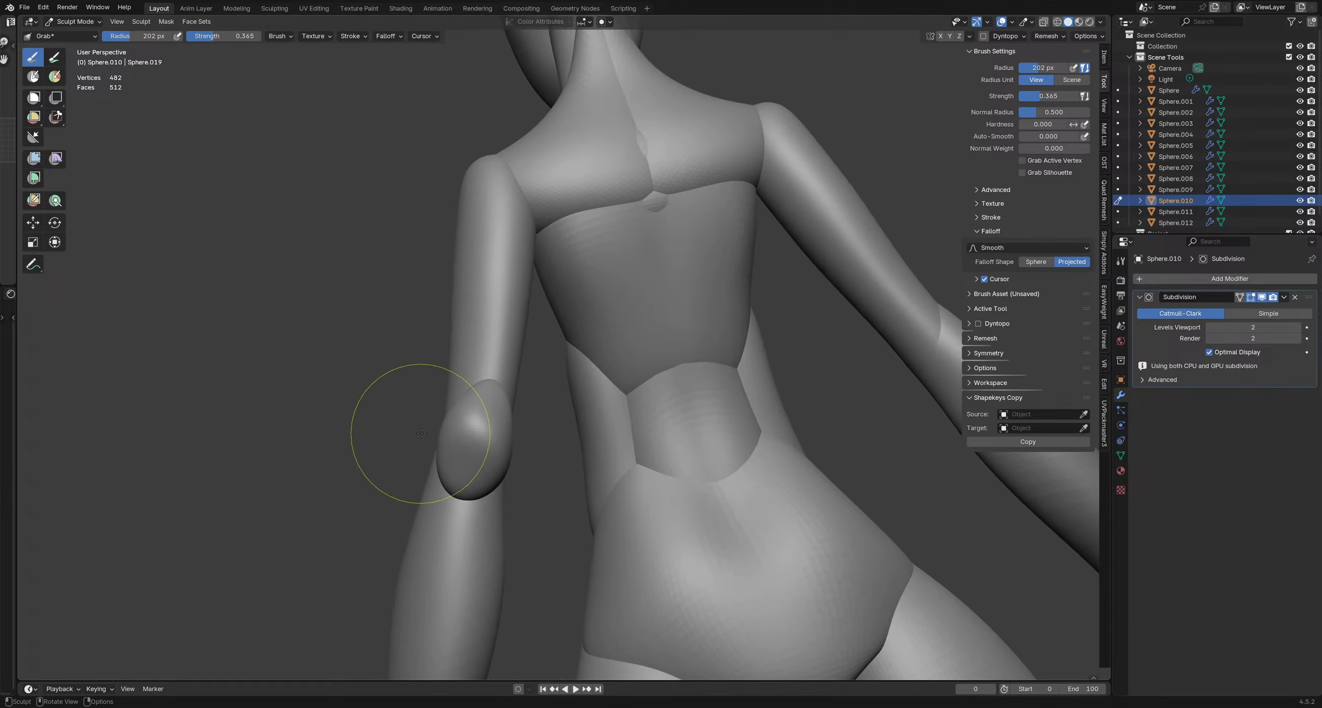
pyautogui.moveTo(522, 415); pyautogui.dragTo(402, 451, button='middle')
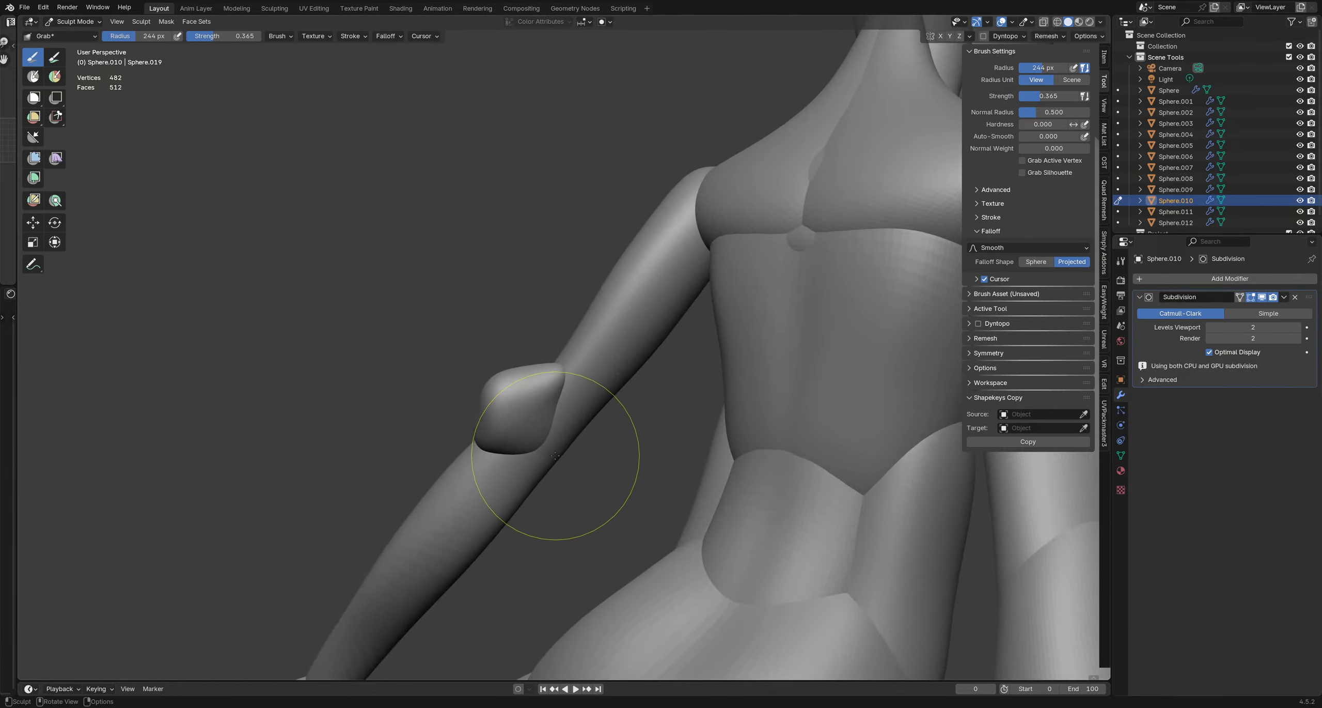
pyautogui.press('[')
pyautogui.press('[')
pyautogui.moveTo(575, 427); pyautogui.dragTo(589, 436)
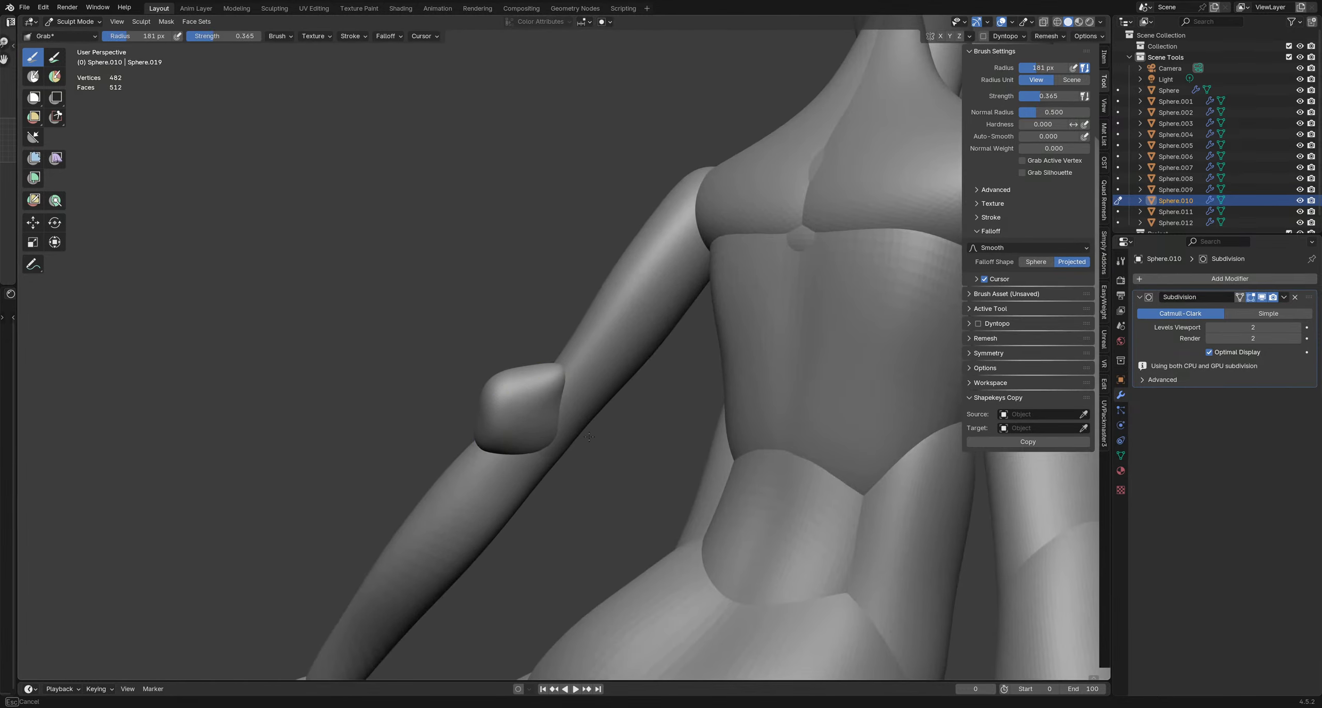
pyautogui.moveTo(527, 407)
pyautogui.mouseDown(button='middle')
pyautogui.moveTo(563, 411)
pyautogui.moveTo(524, 411)
pyautogui.moveTo(505, 486)
pyautogui.mouseUp(button='middle')
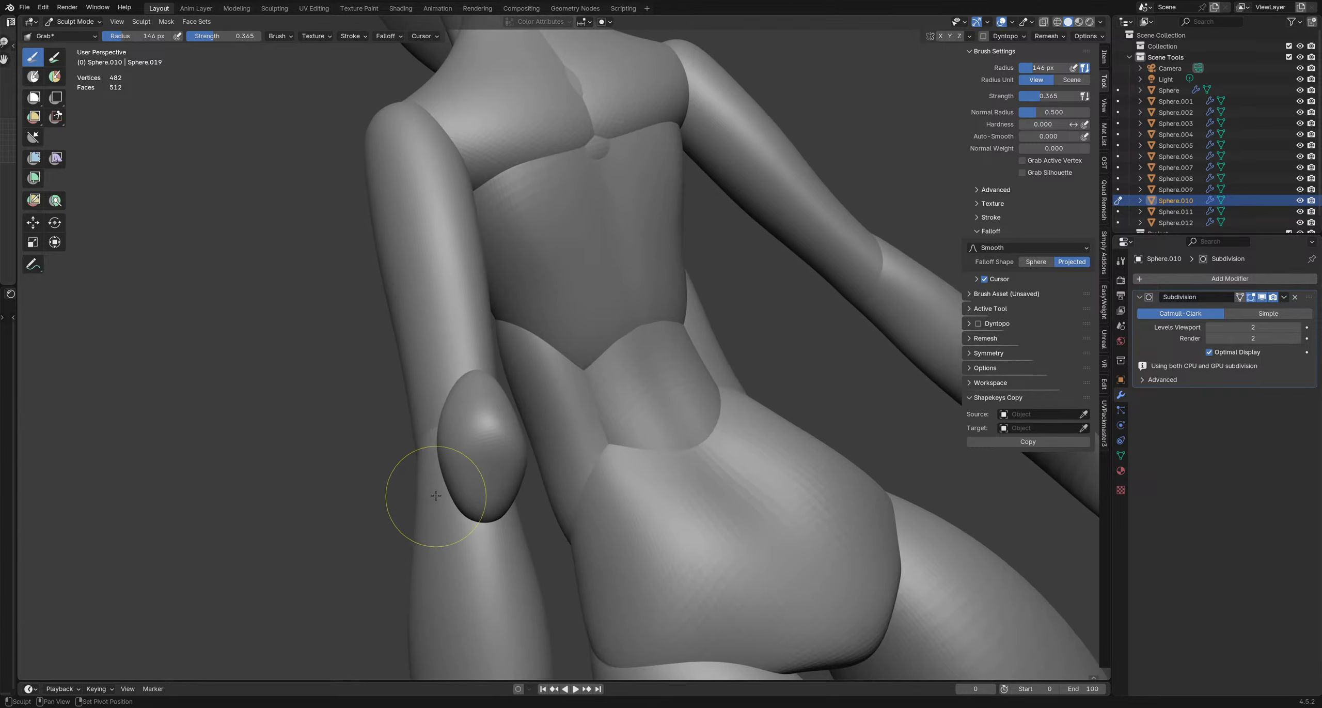
# Push the rear upper corner of the elbow piece toward the arm in side view with the Grab brush
pyautogui.moveTo(413, 502); pyautogui.dragTo(559, 386, button='middle')
pyautogui.press('f')
pyautogui.click(606, 378)
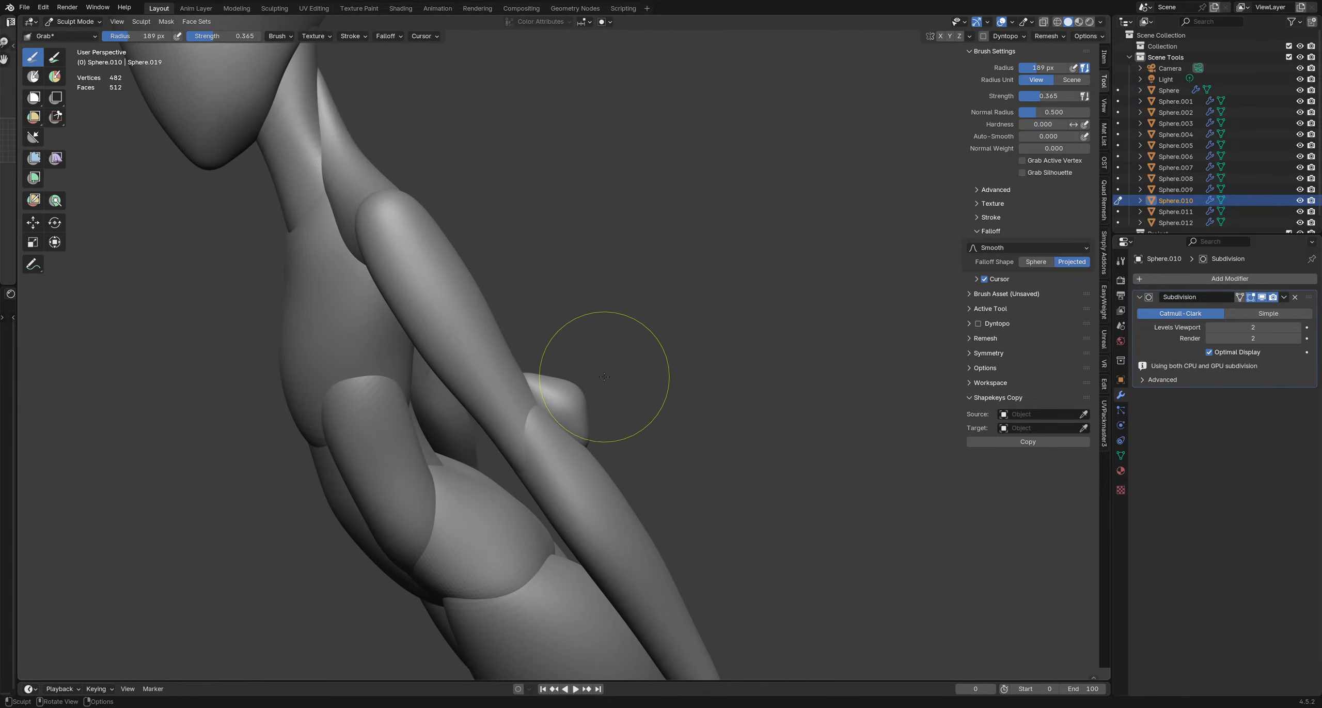
pyautogui.press('f')
pyautogui.click(586, 387)
pyautogui.moveTo(580, 389); pyautogui.dragTo(571, 397)
pyautogui.press('f')
pyautogui.click(500, 428)
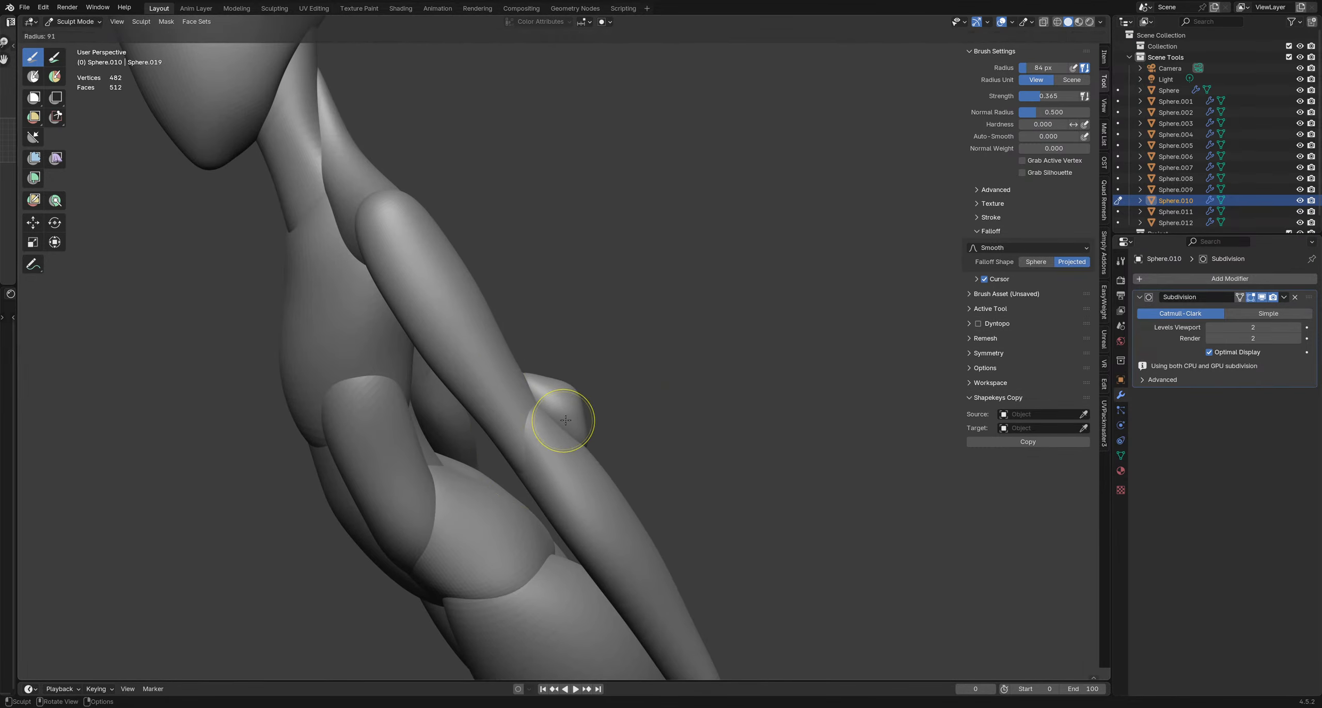
# Press the elbow's back side inward and narrow its upper end with the Grab brush, using radii of 225 px and 171 px
pyautogui.moveTo(500, 428)
pyautogui.mouseDown(button='middle')
pyautogui.moveTo(496, 367)
pyautogui.moveTo(439, 401)
pyautogui.moveTo(477, 417)
pyautogui.mouseUp(button='middle')
pyautogui.press('f')
pyautogui.click(649, 457)
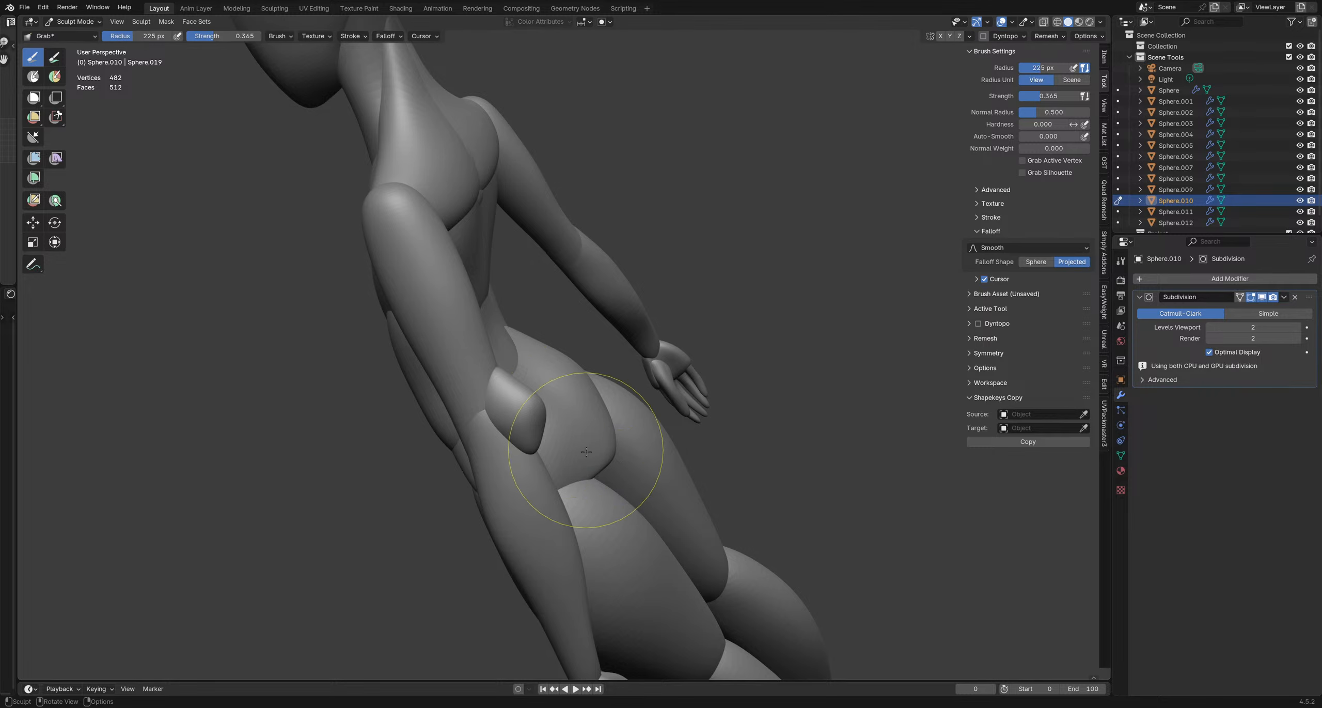
pyautogui.moveTo(550, 403); pyautogui.dragTo(544, 402)
pyautogui.press('f')
pyautogui.click(611, 359)
pyautogui.moveTo(558, 397)
pyautogui.mouseDown(button='middle')
pyautogui.moveTo(540, 429)
pyautogui.moveTo(526, 384)
pyautogui.moveTo(550, 440)
pyautogui.mouseUp(button='middle')
pyautogui.moveTo(551, 323); pyautogui.dragTo(535, 318)
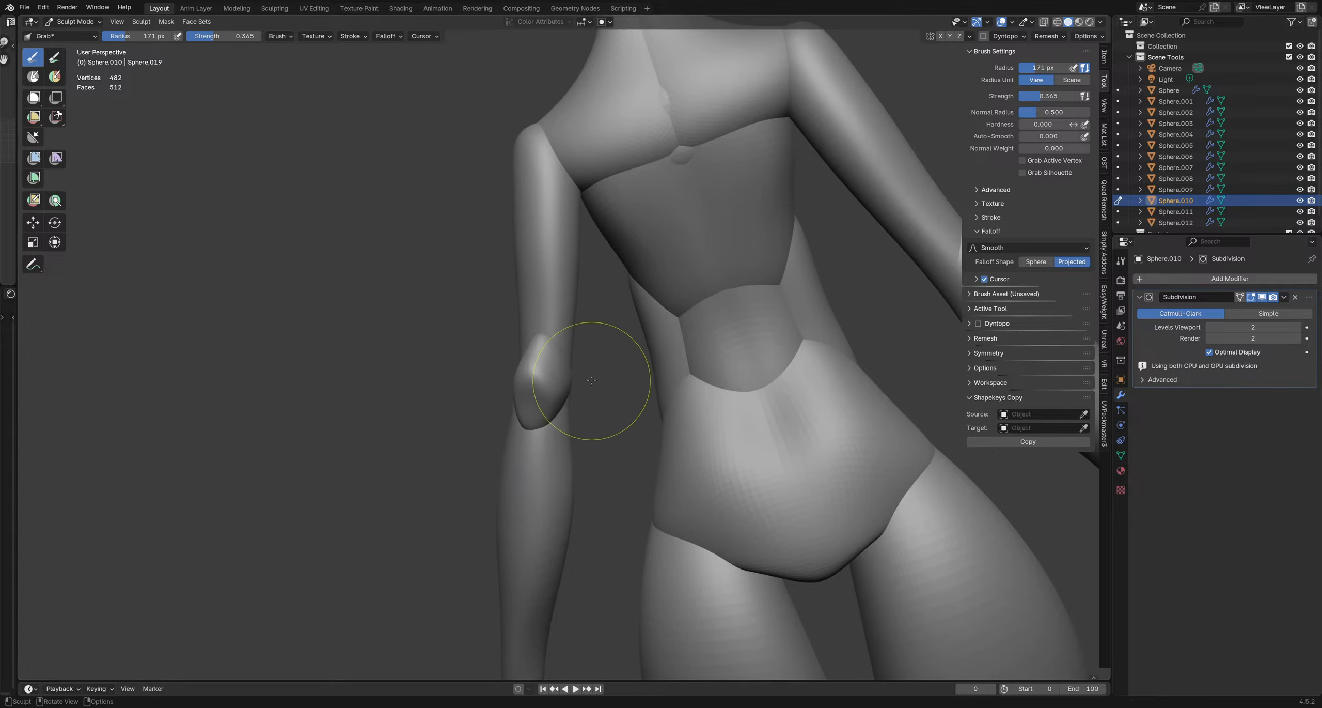
# Nudge the elbow piece's protruding outer side with the Grab brush at 138 px
pyautogui.moveTo(568, 395); pyautogui.dragTo(454, 369, button='middle')
pyautogui.scroll(-2, 455, 368)
pyautogui.press('f')
pyautogui.click(509, 356)
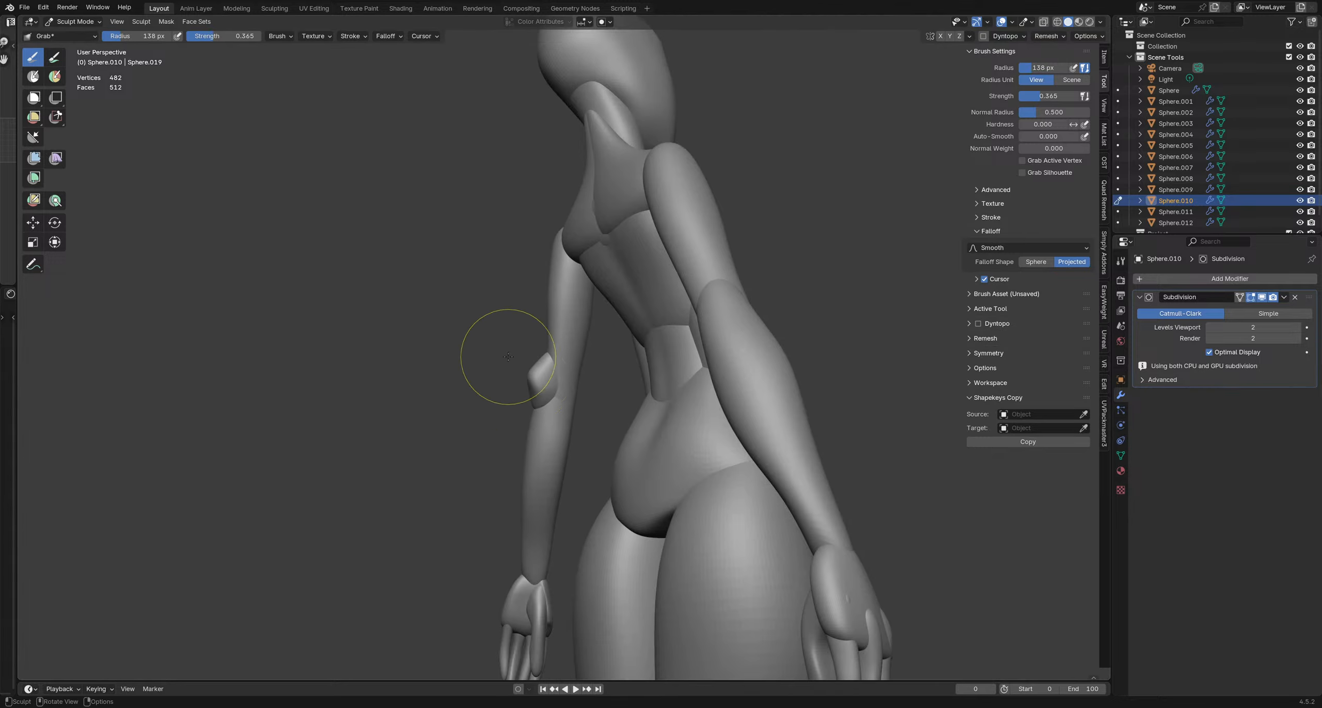
pyautogui.moveTo(506, 384); pyautogui.dragTo(503, 384)
# Tuck the elbow tip closer to the arm with the Grab brush, judging it against the whole figure from side and back
pyautogui.moveTo(421, 385)
pyautogui.mouseDown(button='middle')
pyautogui.moveTo(449, 416)
pyautogui.moveTo(581, 383)
pyautogui.mouseUp(button='middle')
pyautogui.press('f')
pyautogui.click(605, 381)
pyautogui.press('f')
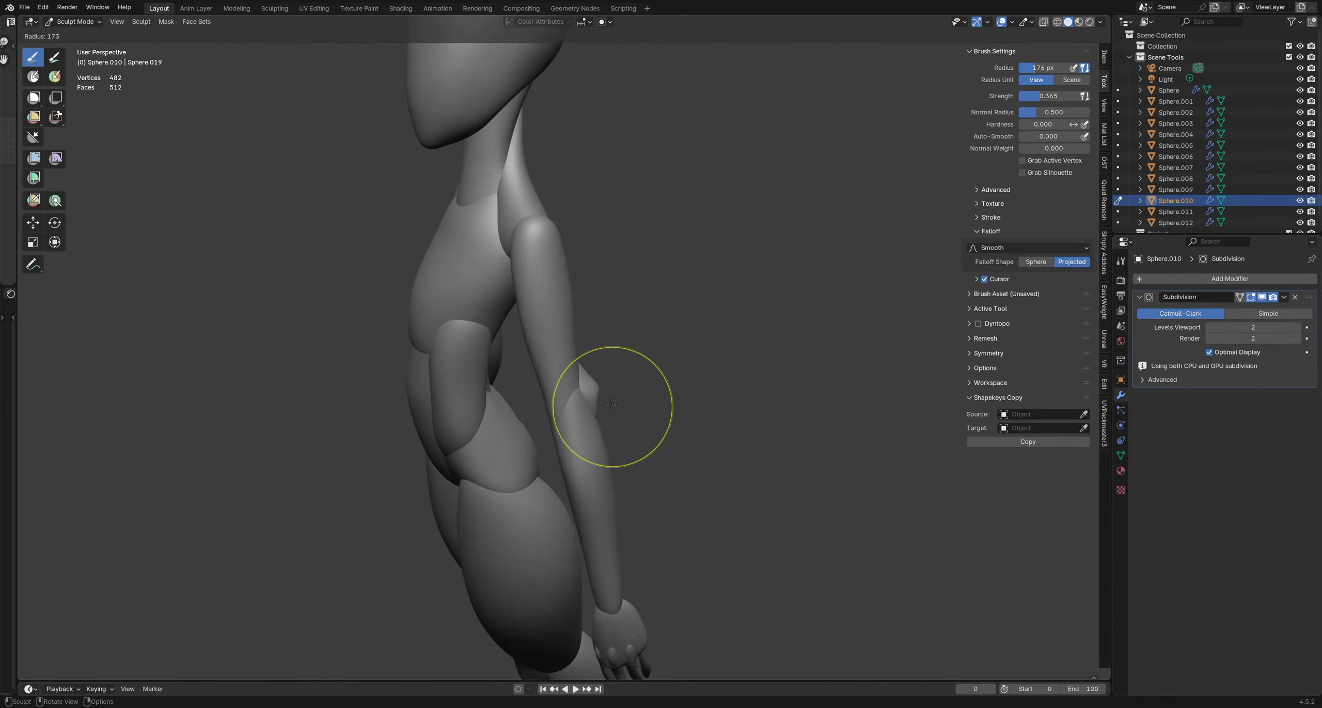
pyautogui.click(607, 388)
pyautogui.moveTo(618, 399)
pyautogui.mouseDown(button='middle')
pyautogui.moveTo(531, 383)
pyautogui.moveTo(619, 423)
pyautogui.mouseUp(button='middle')
pyautogui.scroll(-2, 531, 384)
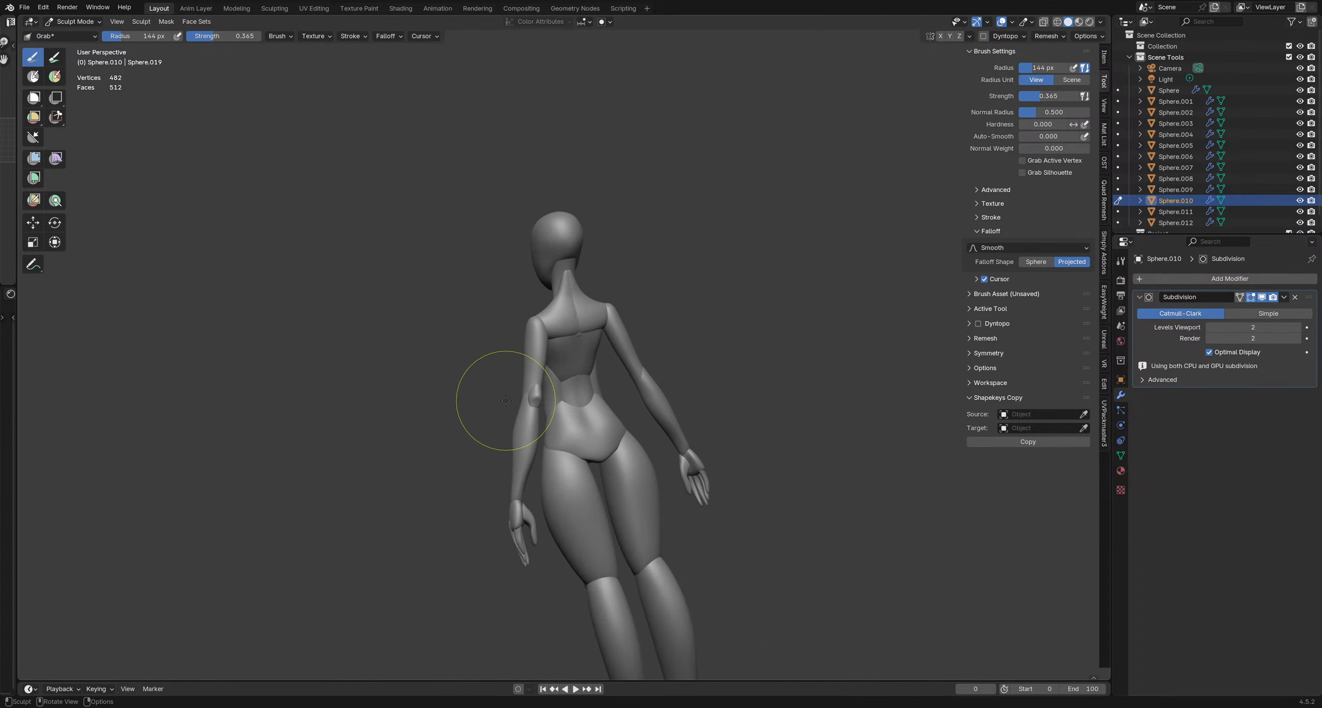
pyautogui.moveTo(507, 400)
pyautogui.mouseDown(button='middle')
pyautogui.moveTo(574, 393)
pyautogui.moveTo(504, 408)
pyautogui.moveTo(554, 420)
pyautogui.moveTo(539, 411)
pyautogui.moveTo(575, 445)
pyautogui.moveTo(602, 428)
pyautogui.moveTo(566, 425)
pyautogui.moveTo(594, 434)
pyautogui.moveTo(578, 393)
pyautogui.mouseUp(button='middle')
pyautogui.scroll(5, 540, 398)
pyautogui.moveTo(569, 396); pyautogui.dragTo(572, 399)
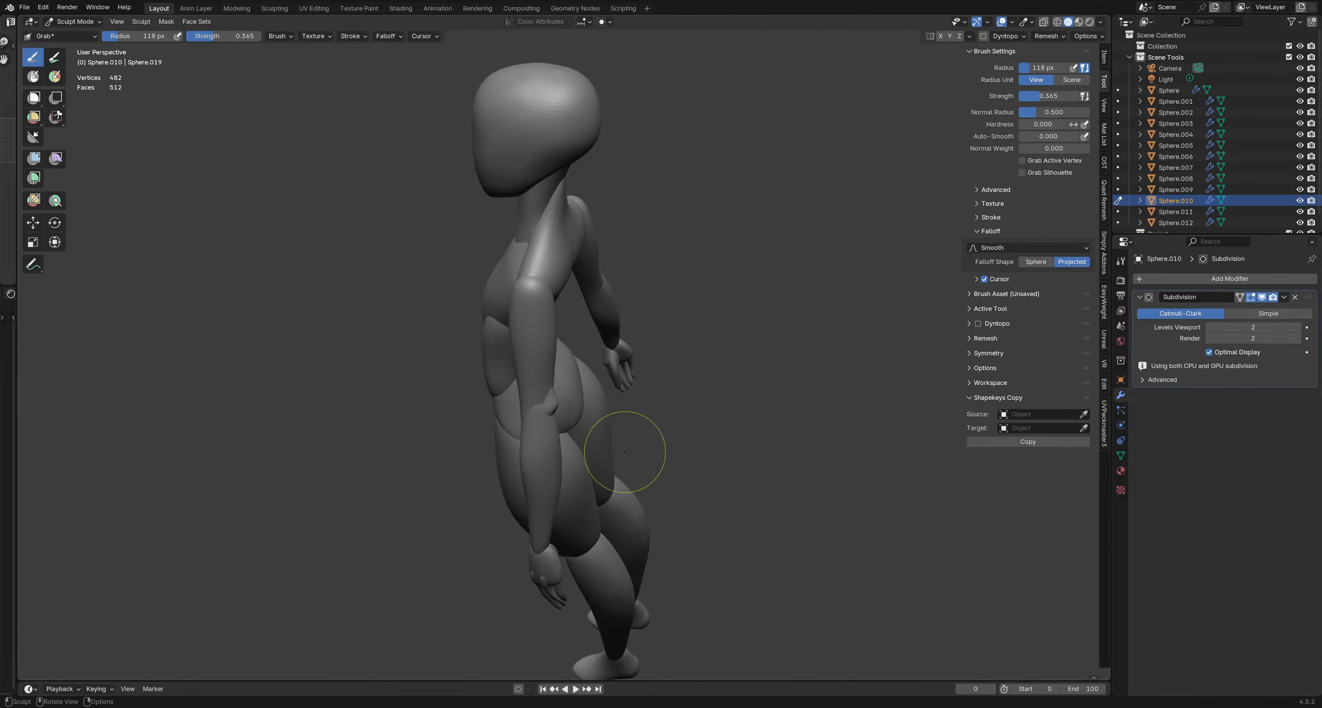
pyautogui.moveTo(625, 449)
pyautogui.mouseDown(button='middle')
pyautogui.moveTo(555, 395)
pyautogui.moveTo(554, 426)
pyautogui.moveTo(543, 403)
pyautogui.moveTo(490, 387)
pyautogui.moveTo(550, 409)
pyautogui.mouseUp(button='middle')
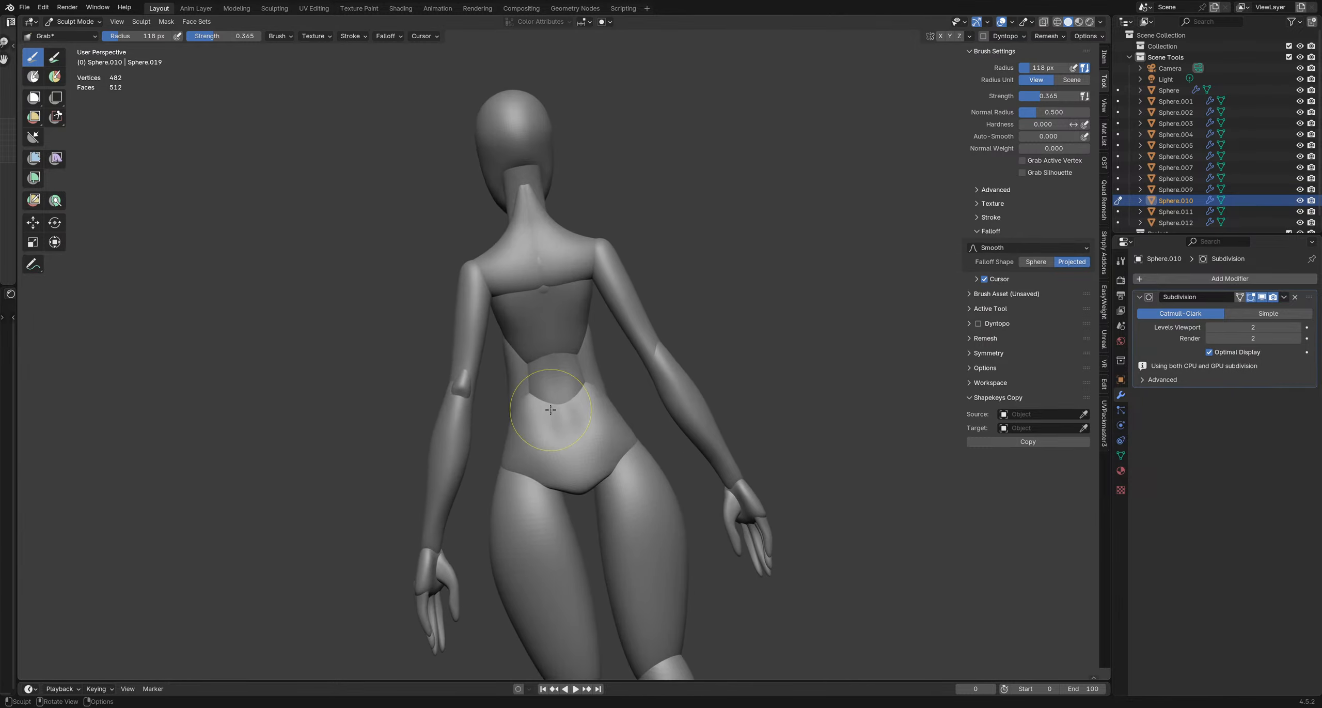
# Switch sculpting to the forearm and pull its upper part outward with the Grab brush at 152 px
pyautogui.press('f')
pyautogui.click(505, 396)
pyautogui.scroll(-2, 567, 454)
pyautogui.moveTo(565, 450)
pyautogui.mouseDown(button='middle')
pyautogui.moveTo(431, 411)
pyautogui.moveTo(695, 384)
pyautogui.moveTo(602, 402)
pyautogui.moveTo(679, 412)
pyautogui.mouseUp(button='middle')
pyautogui.hotkey('alt', 'q')
pyautogui.moveTo(679, 401); pyautogui.dragTo(679, 400)
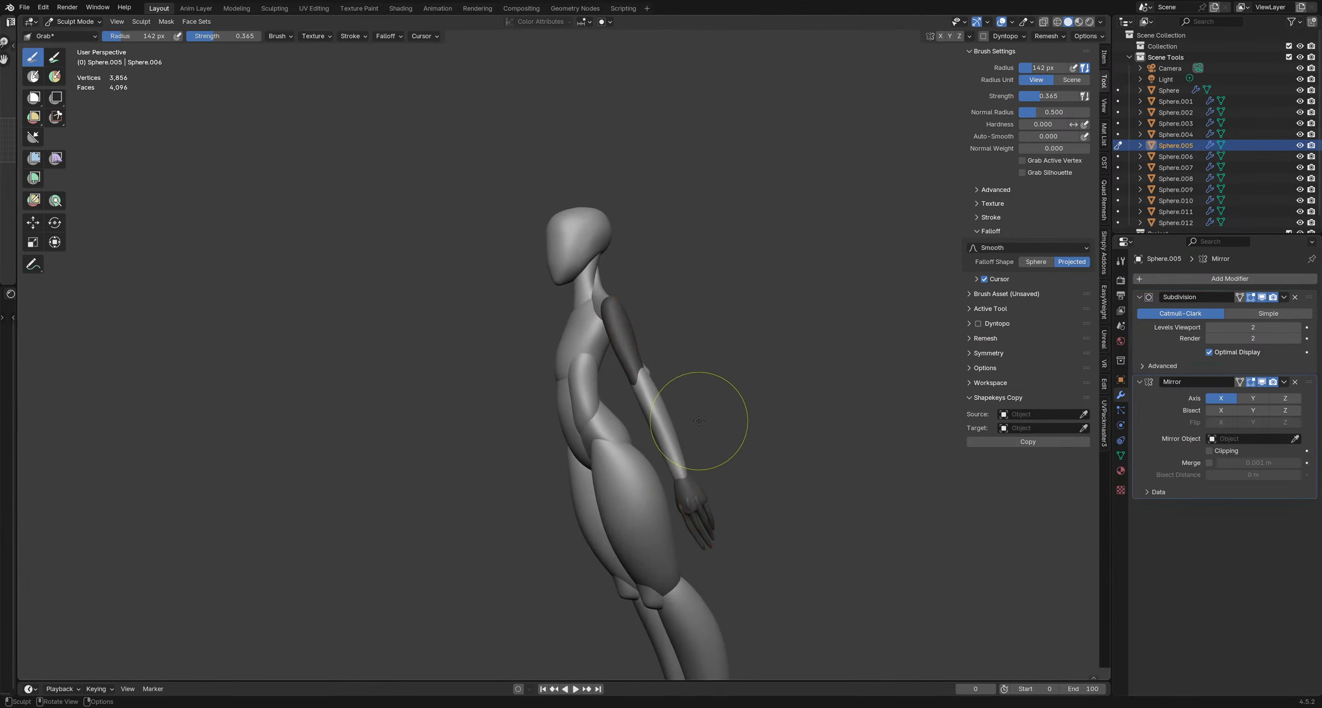
pyautogui.moveTo(657, 415); pyautogui.dragTo(682, 426, button='middle')
pyautogui.press('f')
pyautogui.click(685, 425)
pyautogui.moveTo(660, 414); pyautogui.dragTo(672, 412)
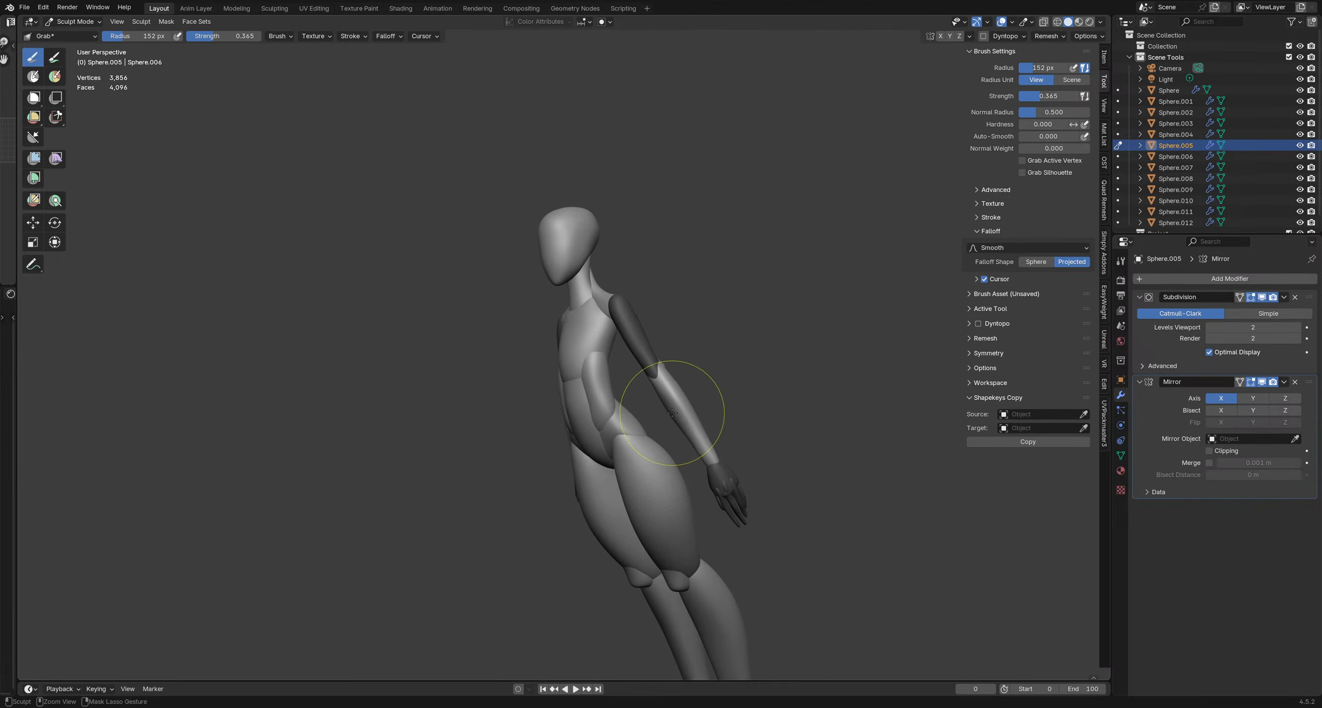
# Bend the forearm outward near the elbow with the Elastic Snake Hook brush
pyautogui.press('k')
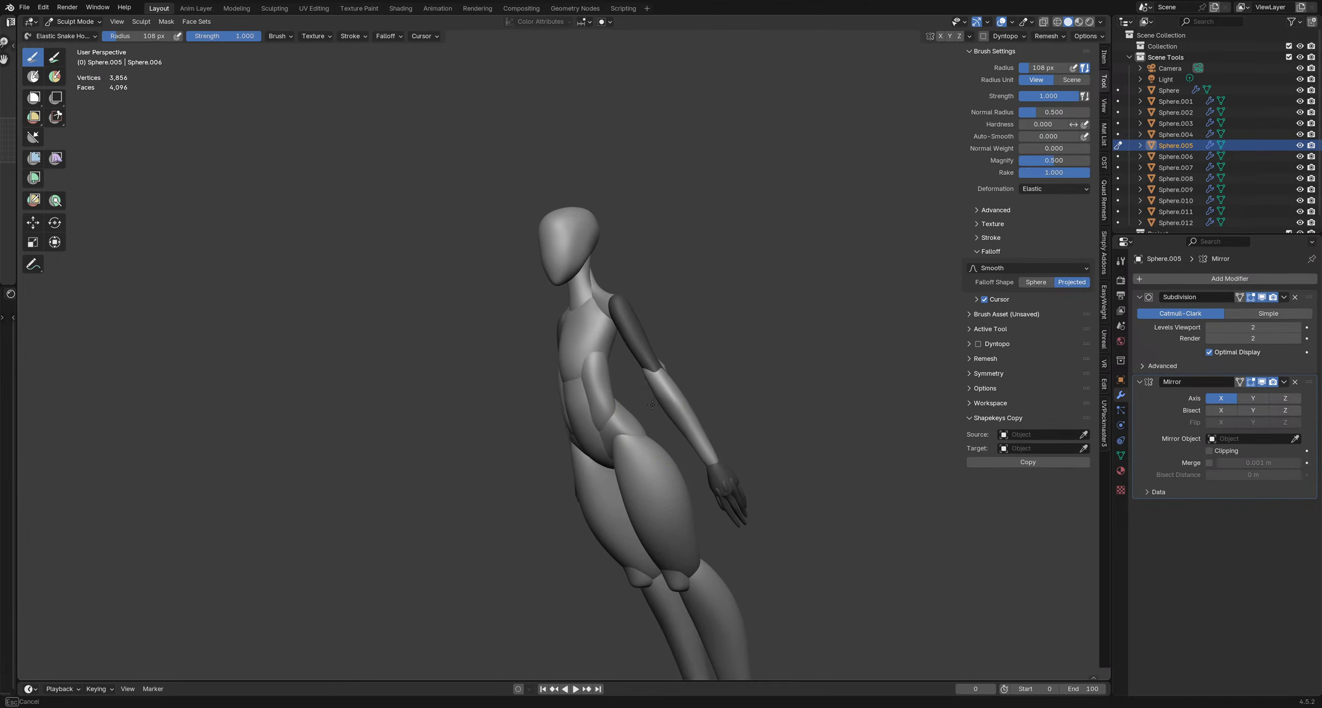
pyautogui.press('f')
pyautogui.click(690, 399)
pyautogui.moveTo(692, 399); pyautogui.dragTo(706, 396)
# Pull the forearm's rear contour upward from behind with the Elastic Snake Hook brush at 199 px
pyautogui.moveTo(706, 397); pyautogui.dragTo(540, 449, button='middle')
pyautogui.press('f')
pyautogui.click(610, 455)
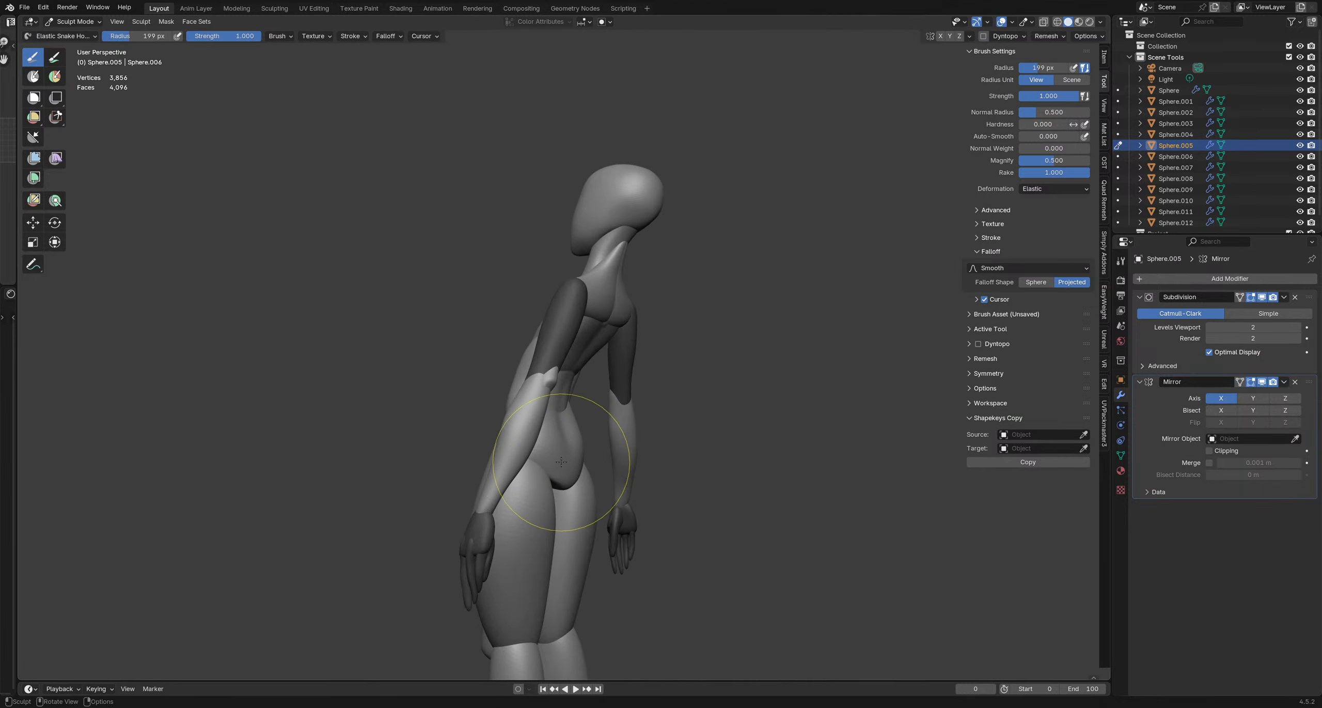
pyautogui.moveTo(539, 452); pyautogui.dragTo(542, 443)
# Adjust the forearm's elbow end in back view with the Elastic Snake Hook brush at 175 px
pyautogui.moveTo(588, 439); pyautogui.dragTo(500, 388, button='middle')
pyautogui.press('f')
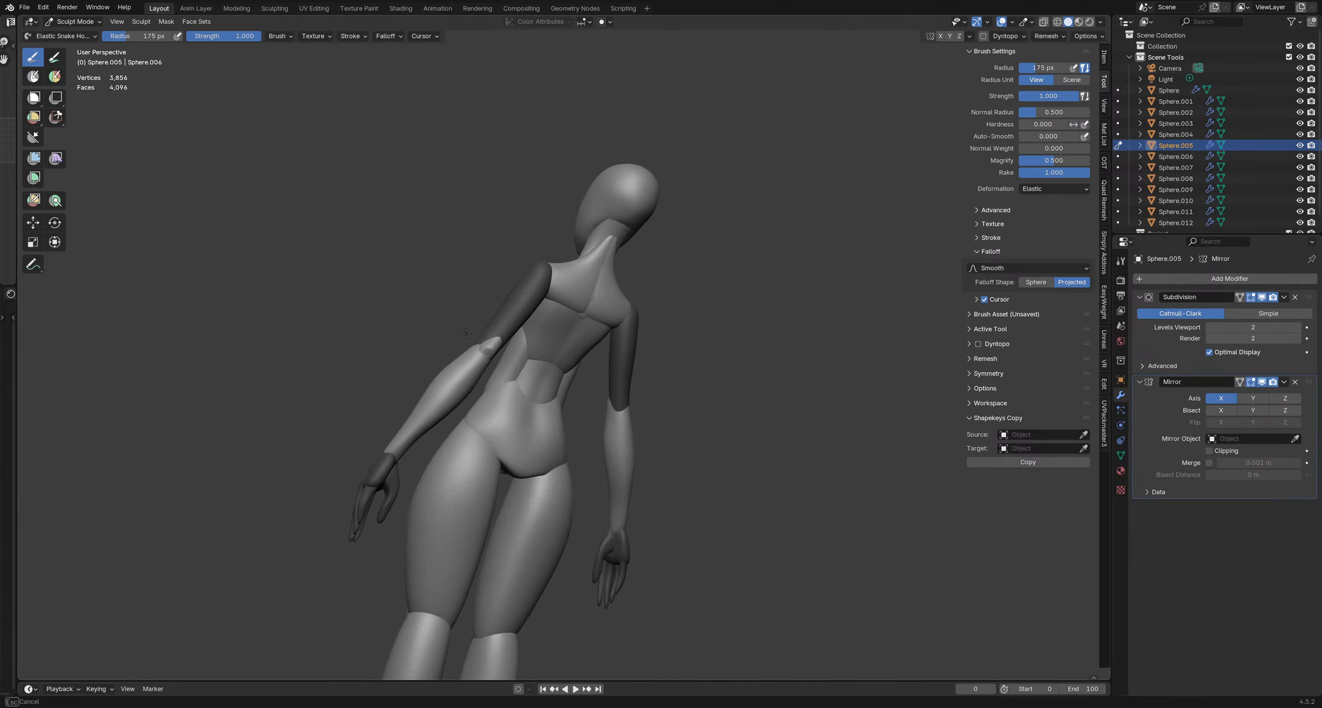
pyautogui.click(449, 340)
# Adjust the forearm just below the elbow from two viewing angles with the Grab brush at 130 px
pyautogui.moveTo(449, 340)
pyautogui.mouseDown(button='middle')
pyautogui.moveTo(521, 382)
pyautogui.moveTo(491, 351)
pyautogui.moveTo(623, 416)
pyautogui.mouseUp(button='middle')
pyautogui.press('f')
pyautogui.click(471, 383)
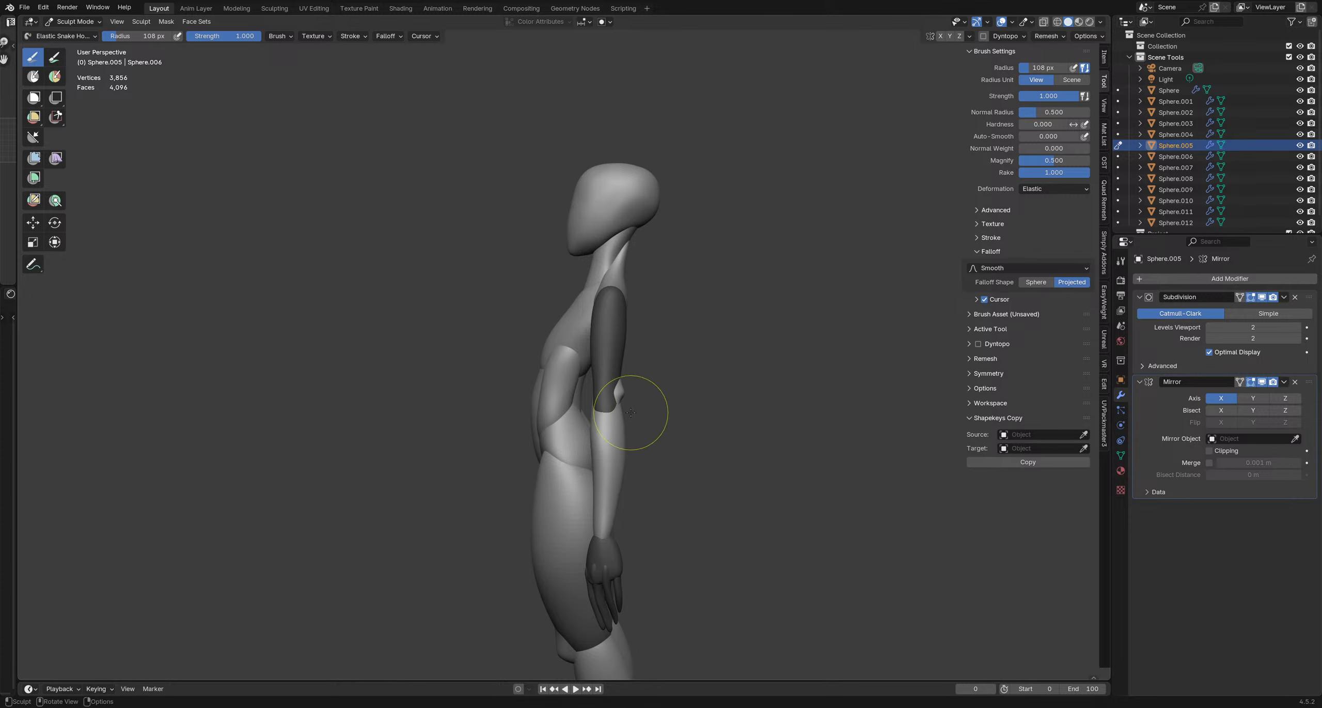
pyautogui.press('g')
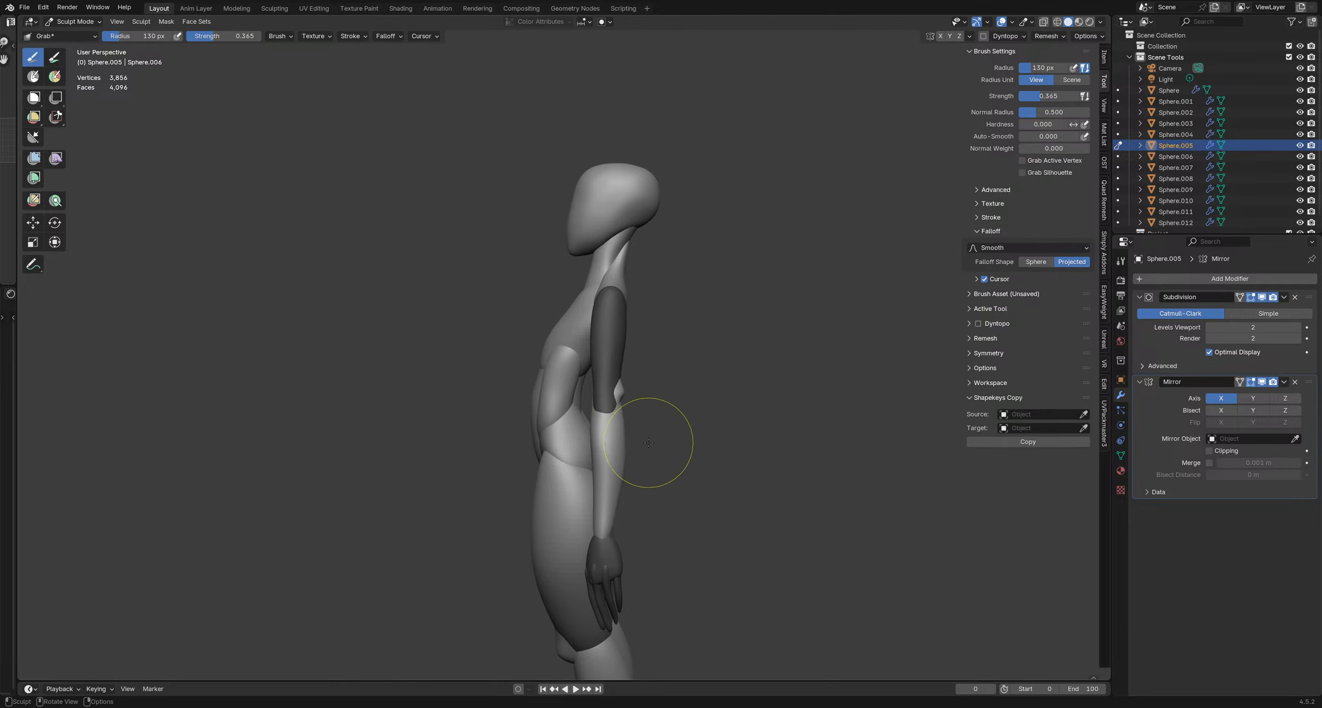
pyautogui.moveTo(646, 440)
pyautogui.mouseDown()
pyautogui.moveTo(669, 485)
pyautogui.moveTo(652, 467)
pyautogui.mouseUp()
pyautogui.moveTo(577, 408)
pyautogui.mouseDown(button='middle')
pyautogui.moveTo(608, 403)
pyautogui.moveTo(620, 446)
pyautogui.moveTo(681, 443)
pyautogui.moveTo(727, 464)
pyautogui.mouseUp(button='middle')
pyautogui.moveTo(729, 446); pyautogui.dragTo(708, 413)
# Invert the arm's mask to switch sculpting to the upper arm, and set the Grab brush radius to 128 px
pyautogui.moveTo(708, 414)
pyautogui.mouseDown(button='middle')
pyautogui.moveTo(646, 427)
pyautogui.moveTo(666, 398)
pyautogui.moveTo(672, 414)
pyautogui.moveTo(545, 427)
pyautogui.mouseUp(button='middle')
pyautogui.scroll(2, 664, 402)
pyautogui.hotkey('ctrl', 'i')
pyautogui.press('f')
pyautogui.click(700, 411)
pyautogui.press('f')
pyautogui.click(566, 423)
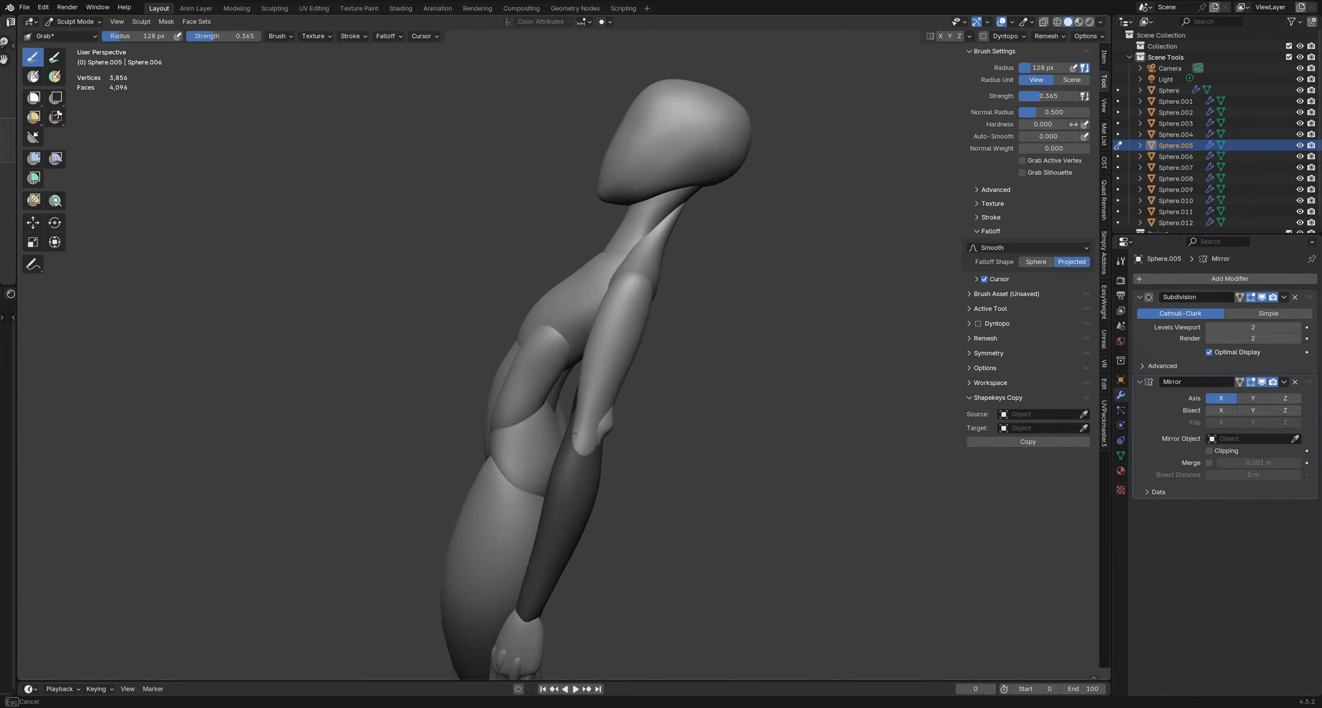
# Examine the upper arm and shoulder from several angles while reducing the Grab brush radius to 92 px
pyautogui.moveTo(580, 380)
pyautogui.mouseDown(button='middle')
pyautogui.moveTo(615, 395)
pyautogui.moveTo(611, 404)
pyautogui.moveTo(644, 392)
pyautogui.moveTo(599, 405)
pyautogui.mouseUp(button='middle')
pyautogui.scroll(1, 607, 403)
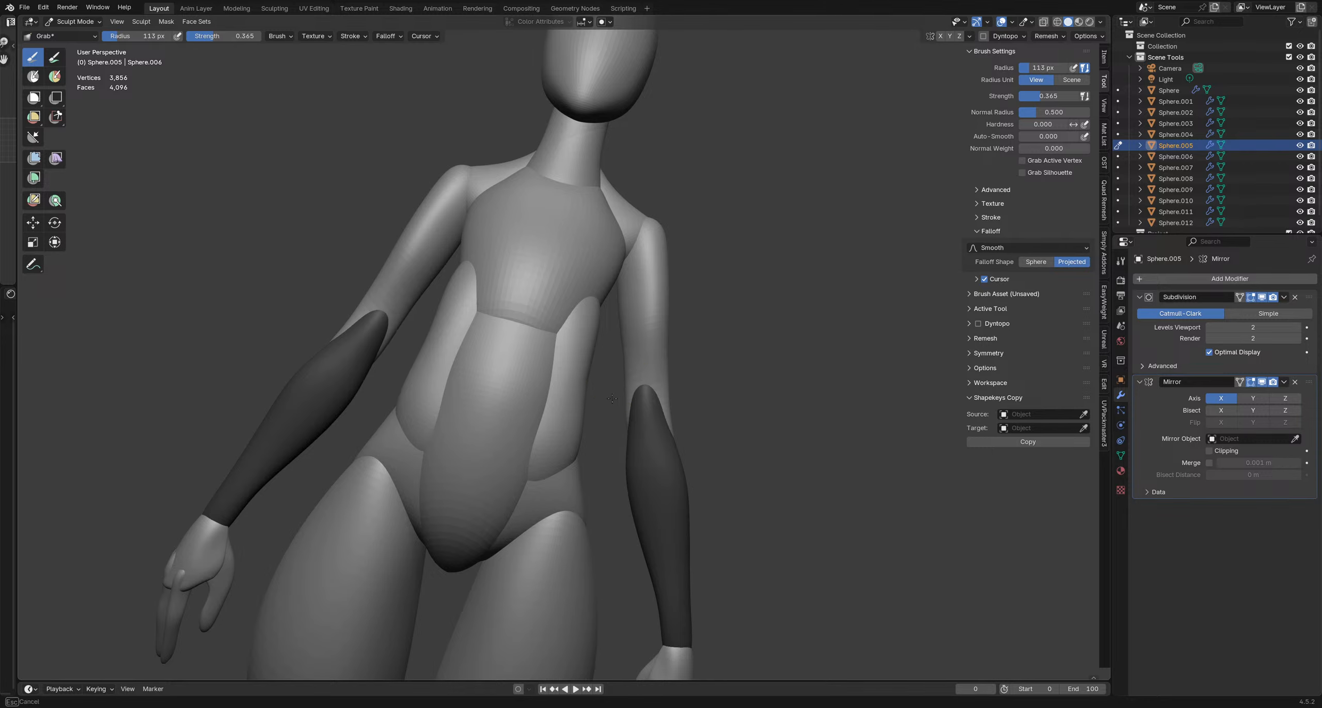
pyautogui.press('f')
pyautogui.click(621, 355)
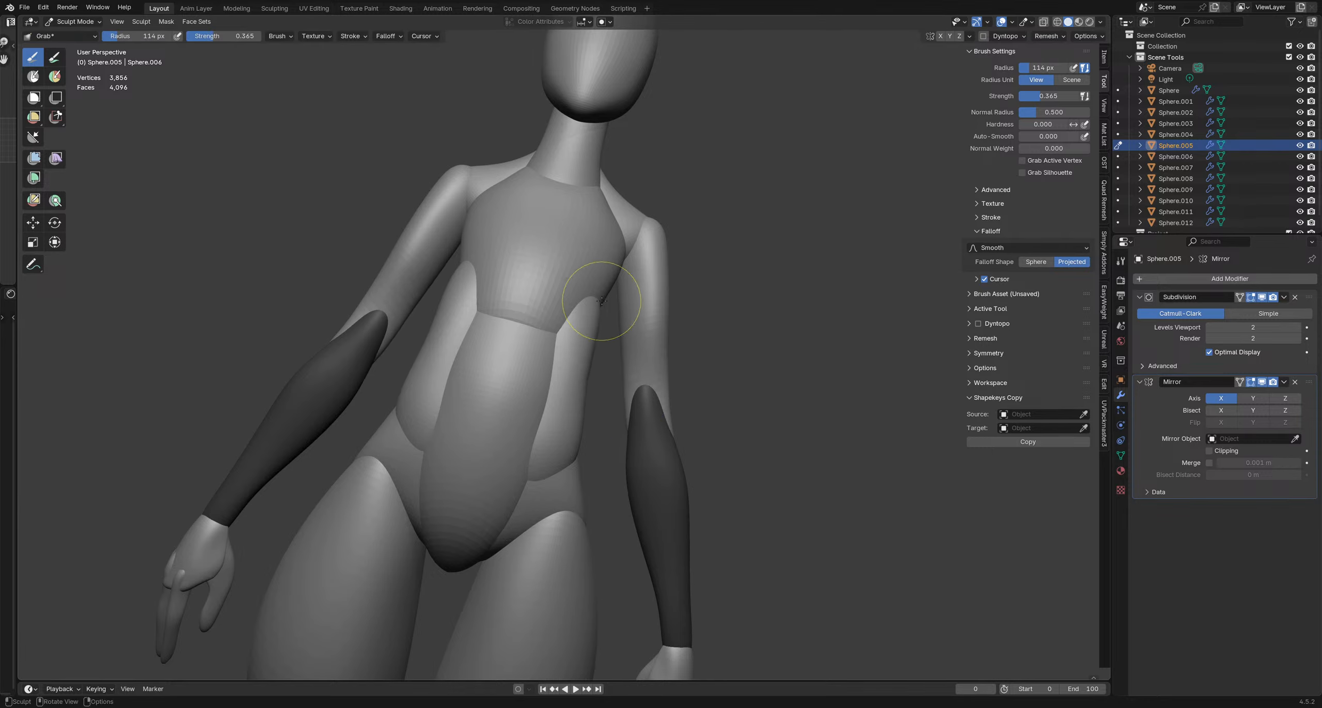
pyautogui.moveTo(602, 257)
pyautogui.mouseDown(button='middle')
pyautogui.moveTo(619, 238)
pyautogui.moveTo(624, 258)
pyautogui.mouseUp(button='middle')
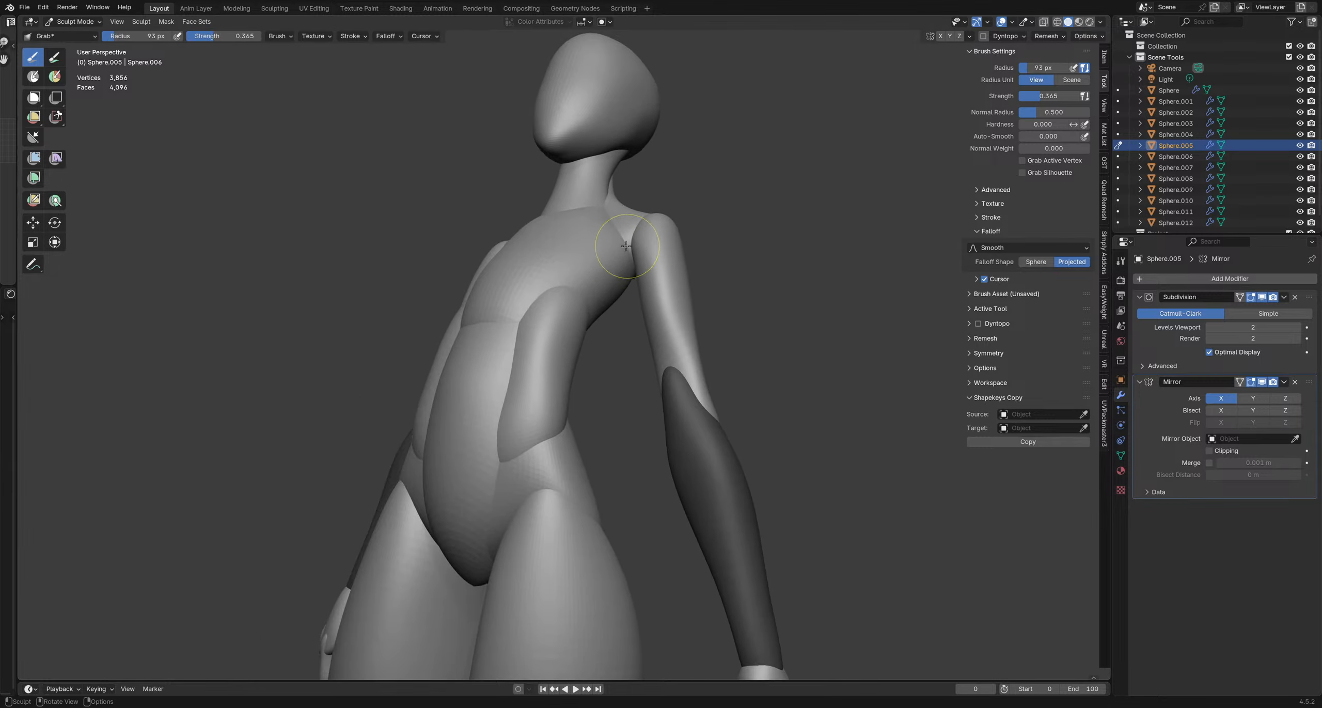
pyautogui.moveTo(678, 316)
pyautogui.mouseDown(button='middle')
pyautogui.moveTo(586, 333)
pyautogui.moveTo(608, 353)
pyautogui.moveTo(542, 368)
pyautogui.mouseUp(button='middle')
pyautogui.press('f')
pyautogui.click(591, 337)
pyautogui.press('f')
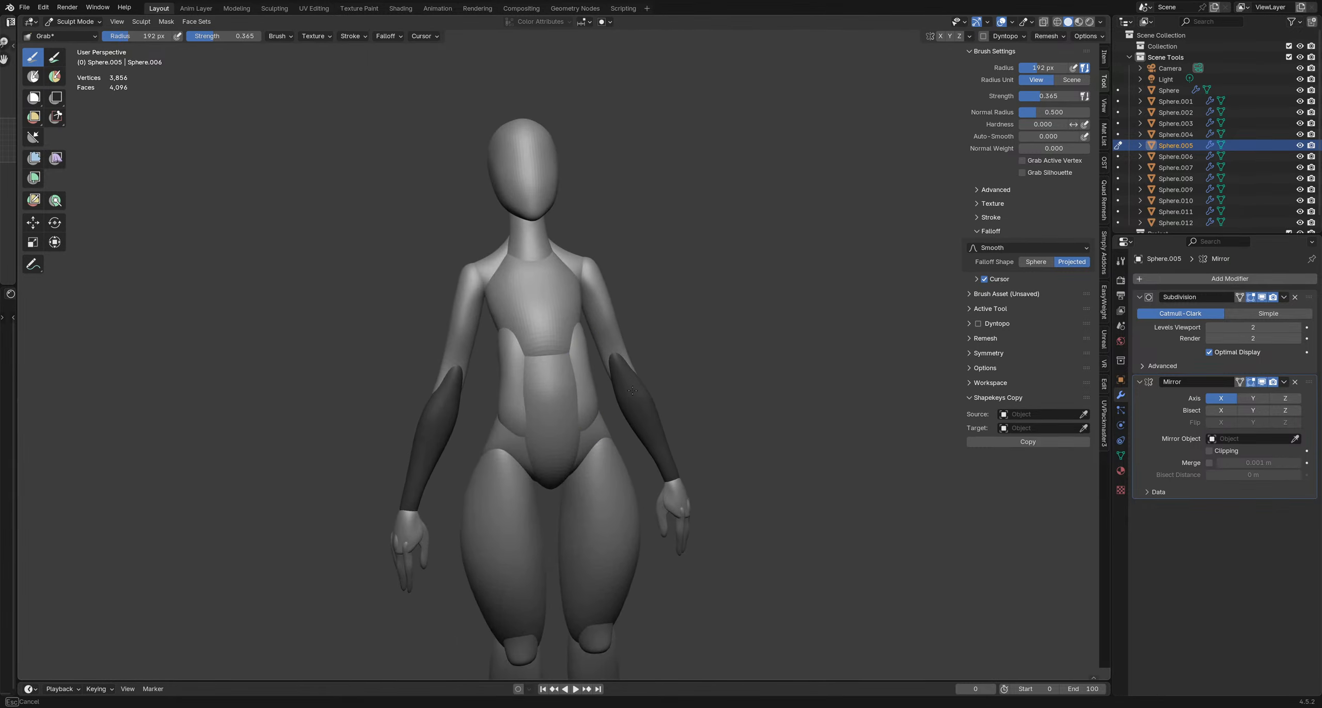
pyautogui.click(646, 368)
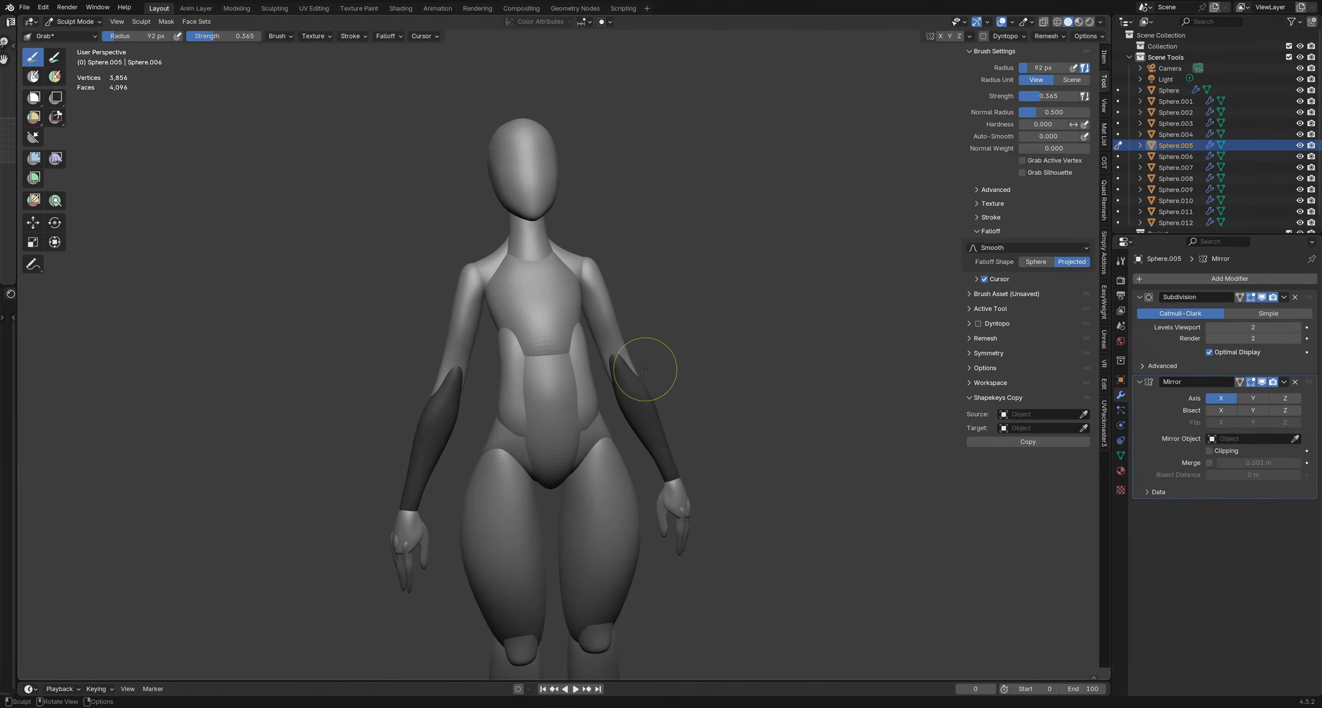
# Nudge the upper arm near the elbow with the Grab brush, and enlarge the brush radius to 269 px
pyautogui.moveTo(646, 367); pyautogui.dragTo(516, 339, button='middle')
pyautogui.moveTo(601, 332)
pyautogui.mouseDown(button='middle')
pyautogui.moveTo(554, 332)
pyautogui.moveTo(576, 343)
pyautogui.mouseUp(button='middle')
pyautogui.press('f')
pyautogui.moveTo(577, 354); pyautogui.dragTo(579, 357)
pyautogui.press('f')
pyautogui.click(620, 376)
pyautogui.moveTo(570, 390); pyautogui.dragTo(680, 391, button='middle')
# Clear the arm's mask and shift the elbow area slightly outward with the Grab brush at 184 px
pyautogui.hotkey('alt', 'm')
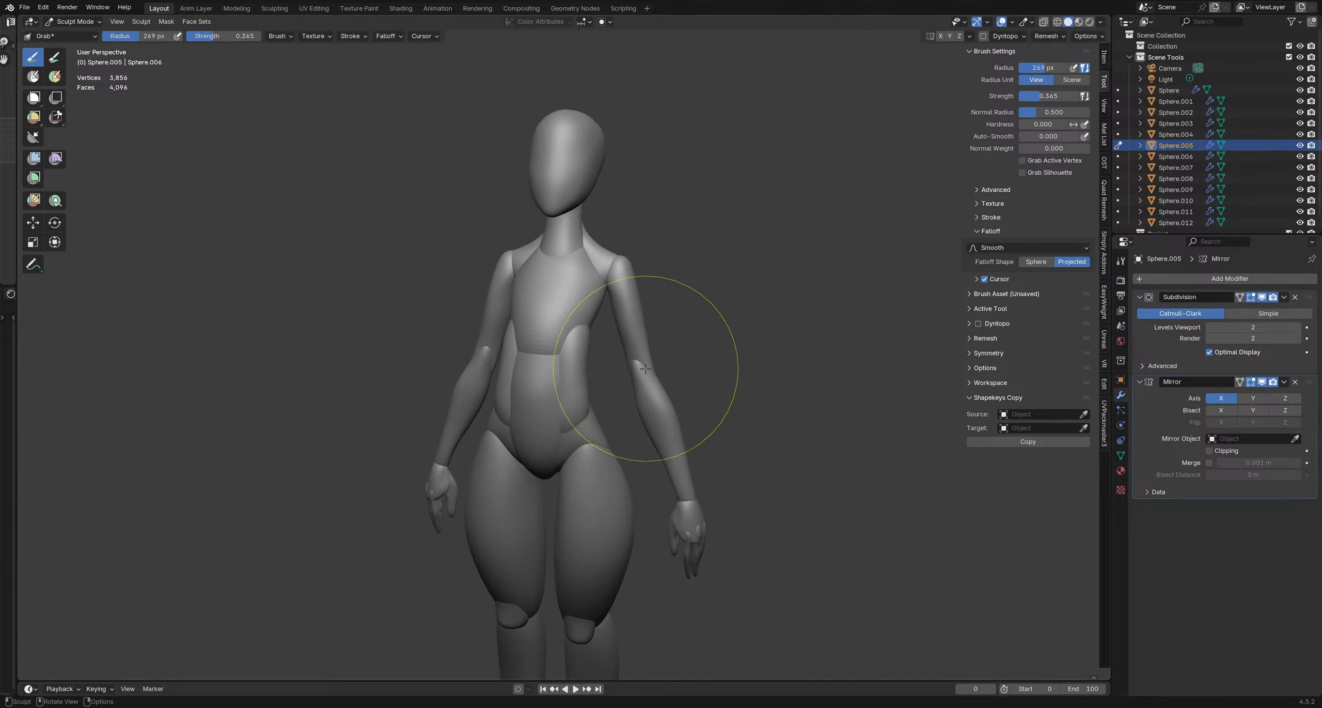
pyautogui.press('f')
pyautogui.moveTo(655, 391); pyautogui.dragTo(661, 388)
pyautogui.moveTo(687, 386)
pyautogui.mouseDown(button='middle')
pyautogui.moveTo(637, 385)
pyautogui.moveTo(769, 387)
pyautogui.moveTo(722, 413)
pyautogui.moveTo(753, 413)
pyautogui.moveTo(352, 369)
pyautogui.moveTo(581, 393)
pyautogui.mouseUp(button='middle')
# Try to join the elbow piece with the arm in Object Mode, and undo the join
pyautogui.hotkey('ctrl', 'Tab')
pyautogui.click(580, 376)
pyautogui.click(641, 373)
pyautogui.keyDown('shift'); pyautogui.click(646, 384); pyautogui.keyUp('shift')
pyautogui.hotkey('ctrl', 'j')
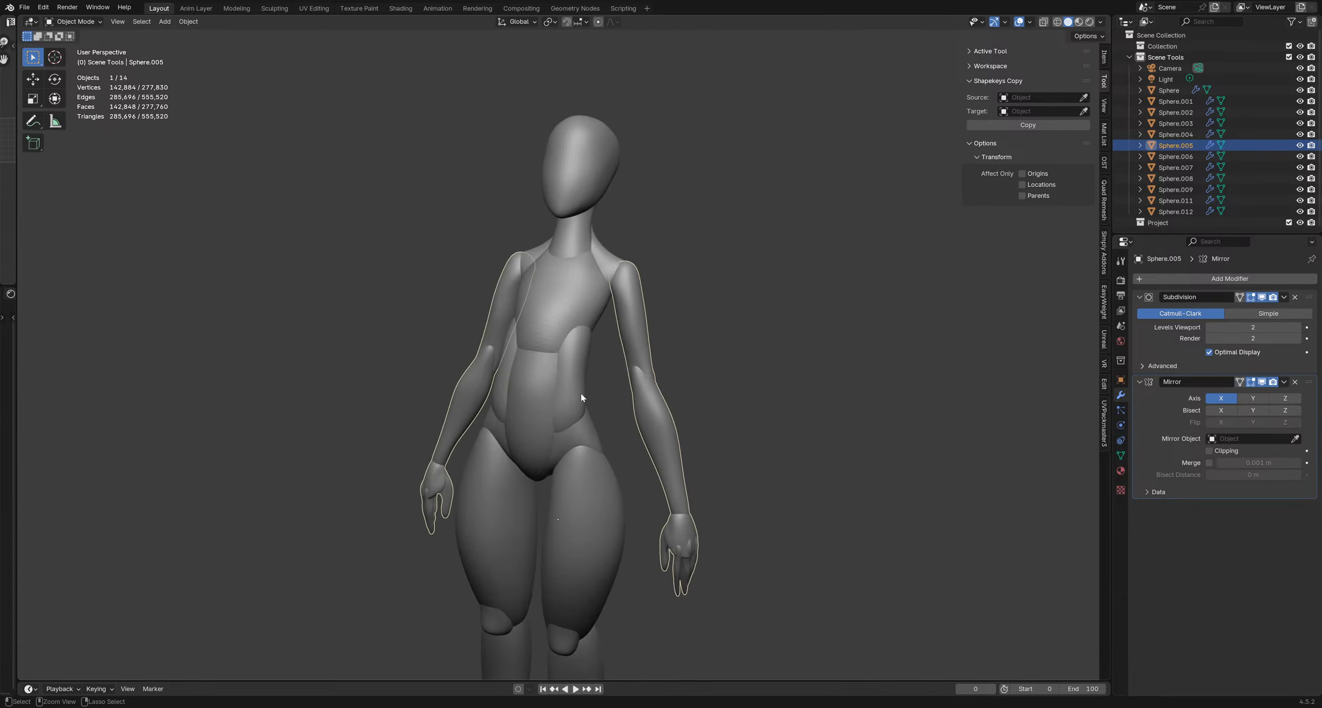
pyautogui.hotkey('ctrl', 'z')
# Join the elbow piece into the arm object so it shares the arm's Mirror modifier
pyautogui.moveTo(685, 384); pyautogui.dragTo(468, 374, button='middle')
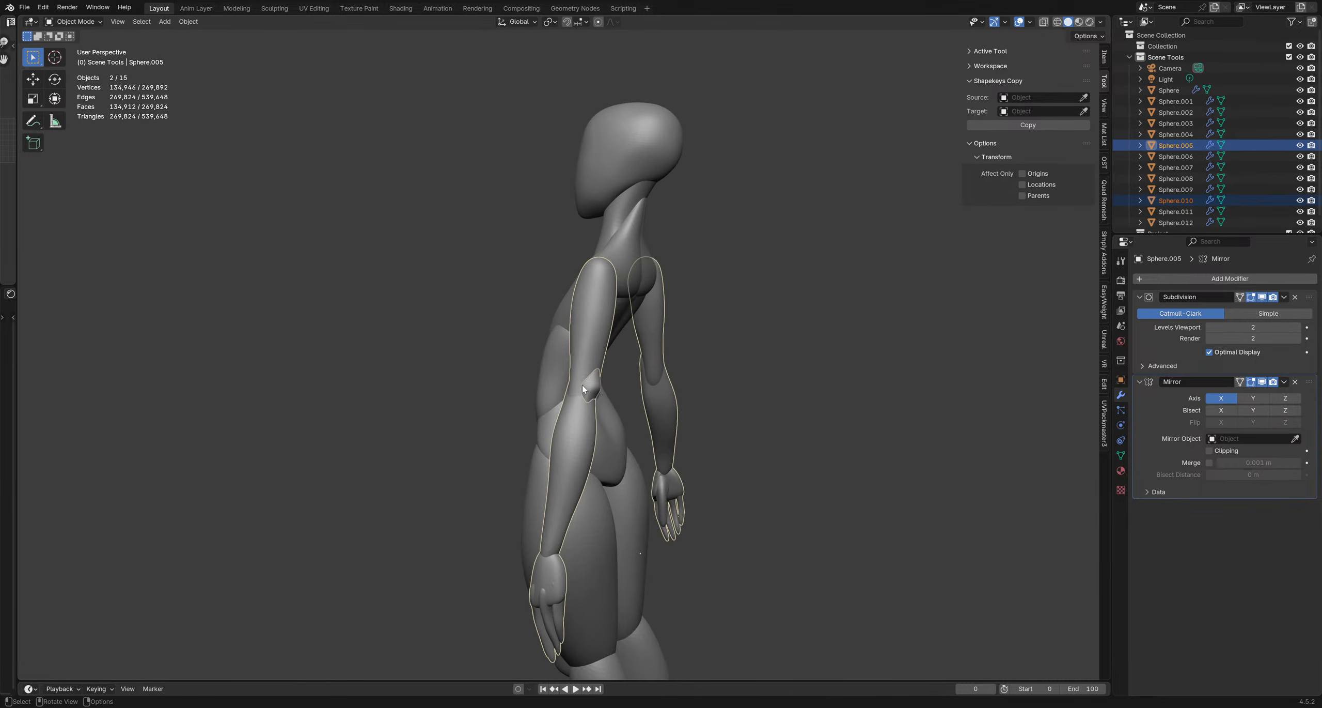
pyautogui.click(614, 394)
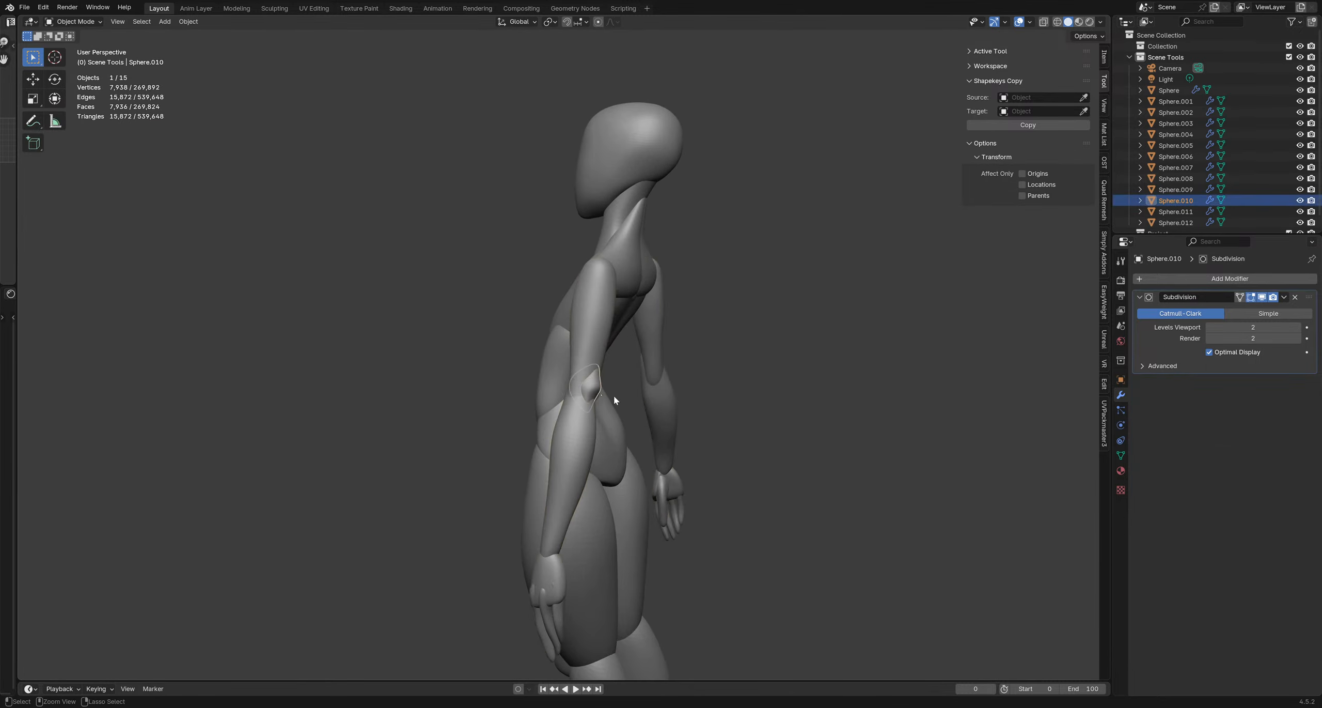
pyautogui.click(579, 335)
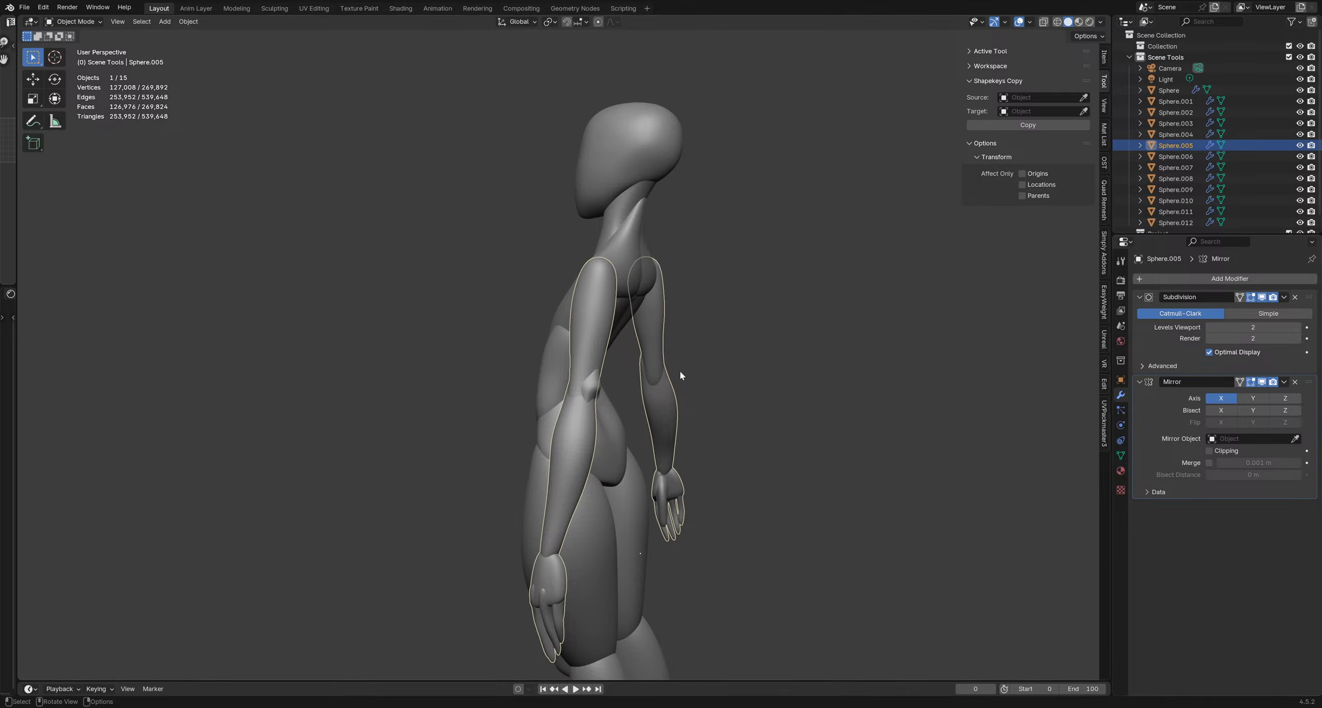
pyautogui.keyDown('shift'); pyautogui.click(598, 386); pyautogui.keyUp('shift')
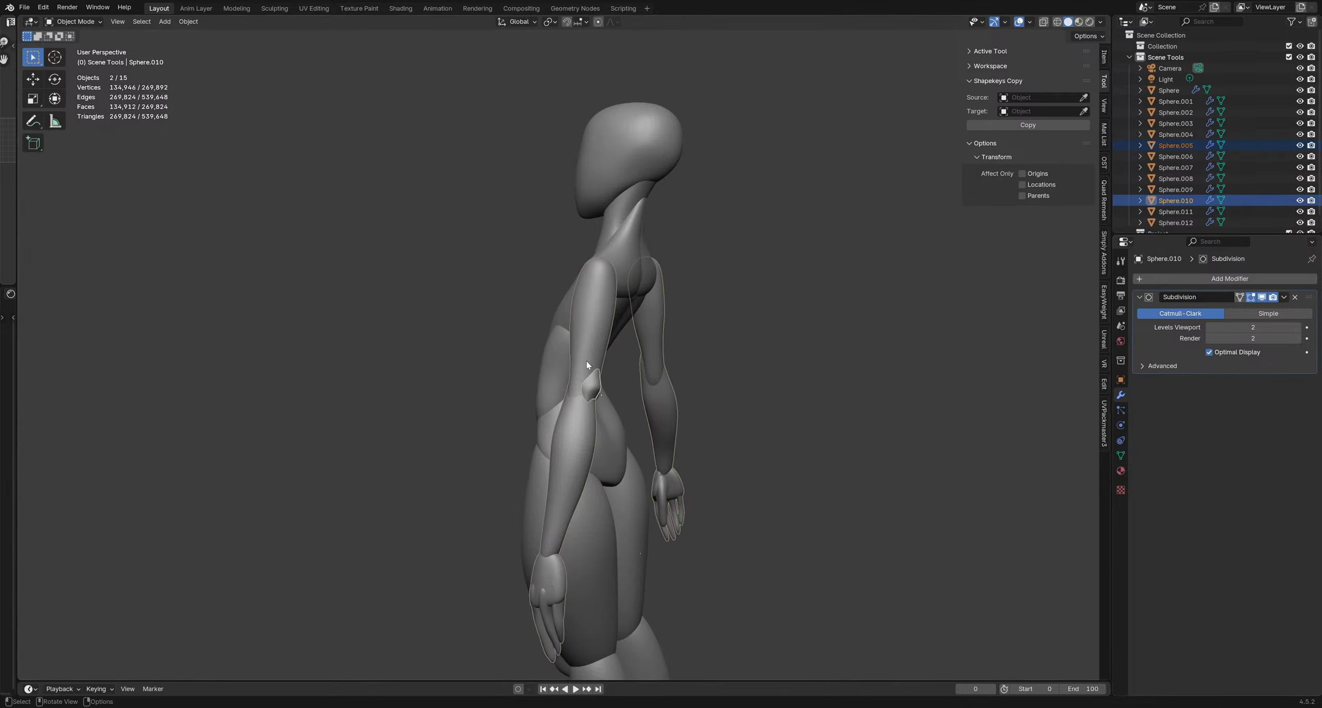
pyautogui.click(602, 385)
pyautogui.hotkey('ctrl', 'z')
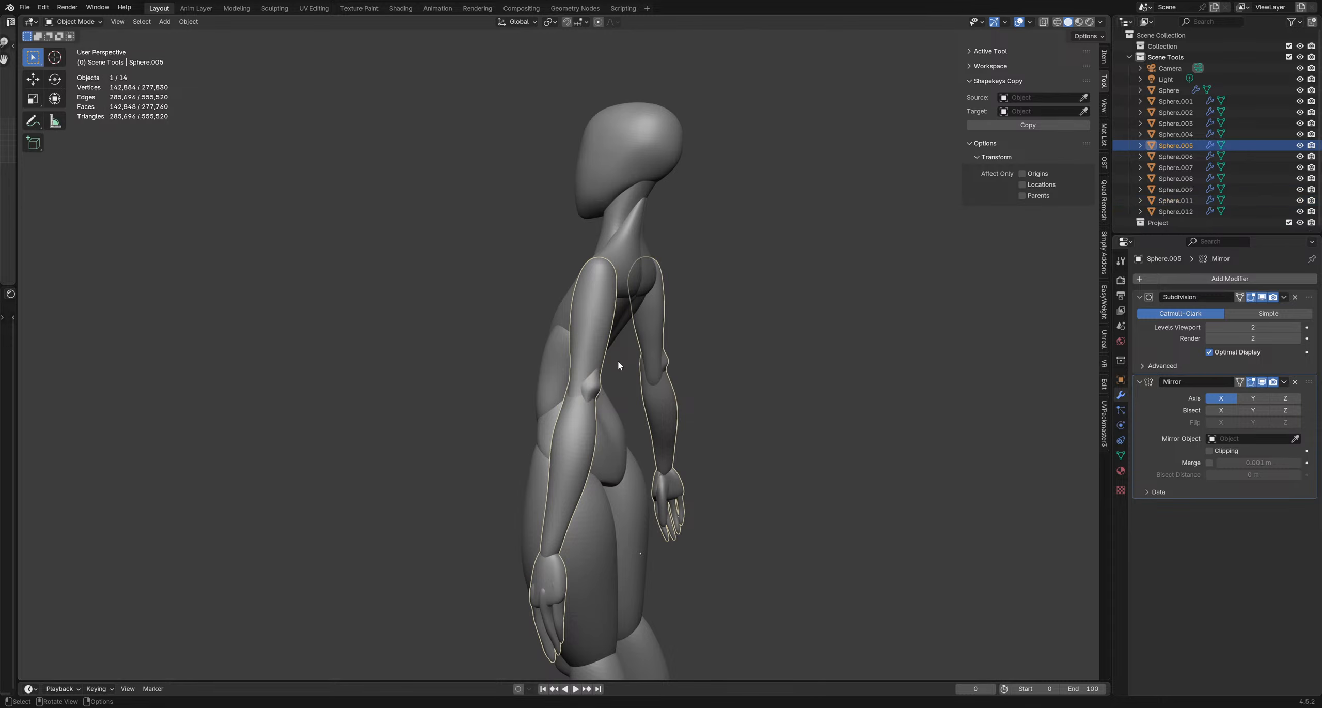
pyautogui.moveTo(618, 361); pyautogui.dragTo(645, 370, button='middle')
# Return to Sculpt Mode on the joined arm and ready the Grab brush at 75 px
pyautogui.hotkey('ctrl', 'Tab')
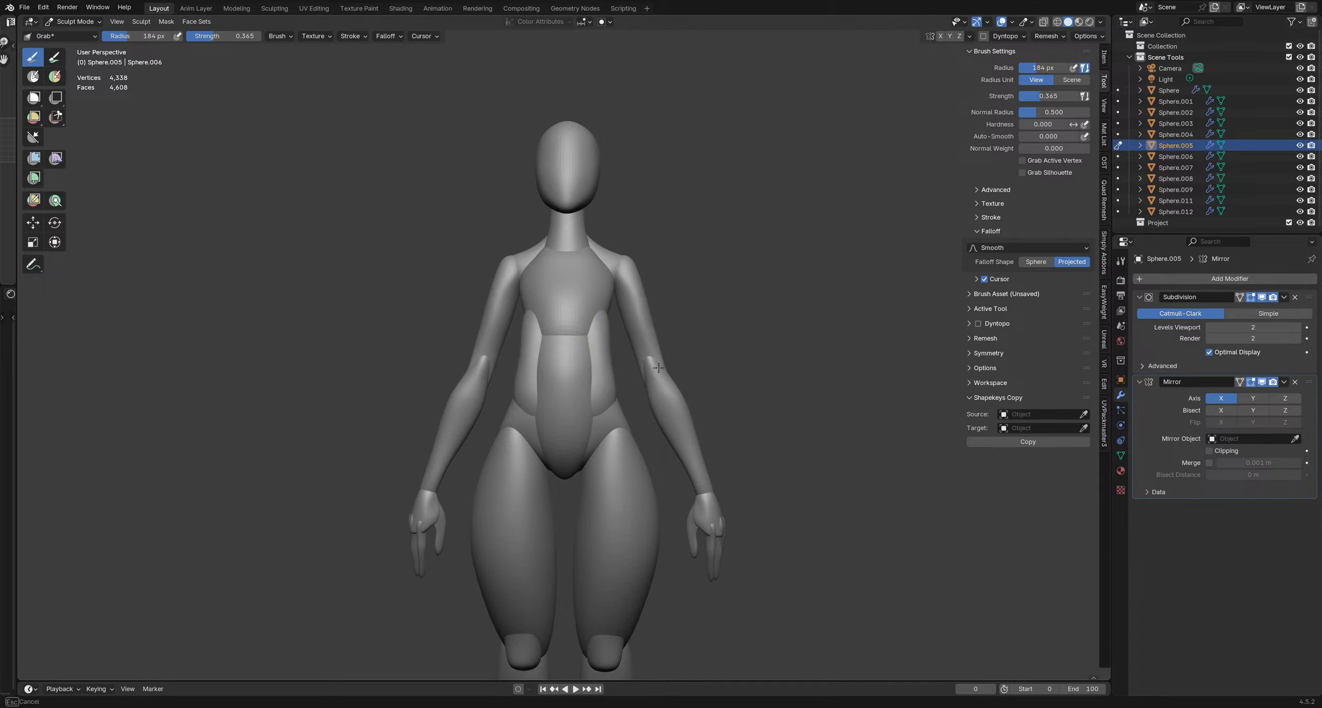
pyautogui.press('f')
pyautogui.click(676, 296)
pyautogui.press('f')
pyautogui.click(610, 258)
pyautogui.press('i')
pyautogui.moveTo(619, 267)
pyautogui.mouseDown(button='middle')
pyautogui.moveTo(610, 255)
pyautogui.moveTo(574, 277)
pyautogui.mouseUp(button='middle')
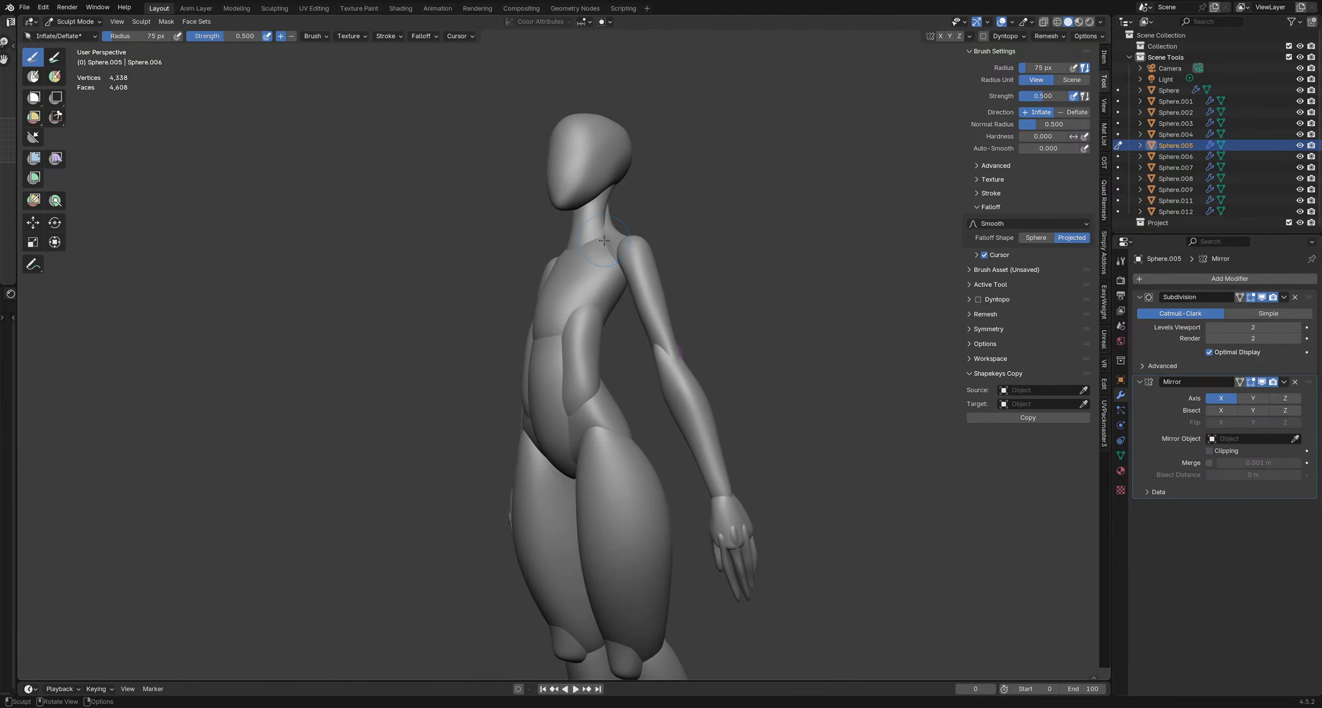
pyautogui.moveTo(614, 233); pyautogui.dragTo(622, 258, button='middle')
pyautogui.press('g')
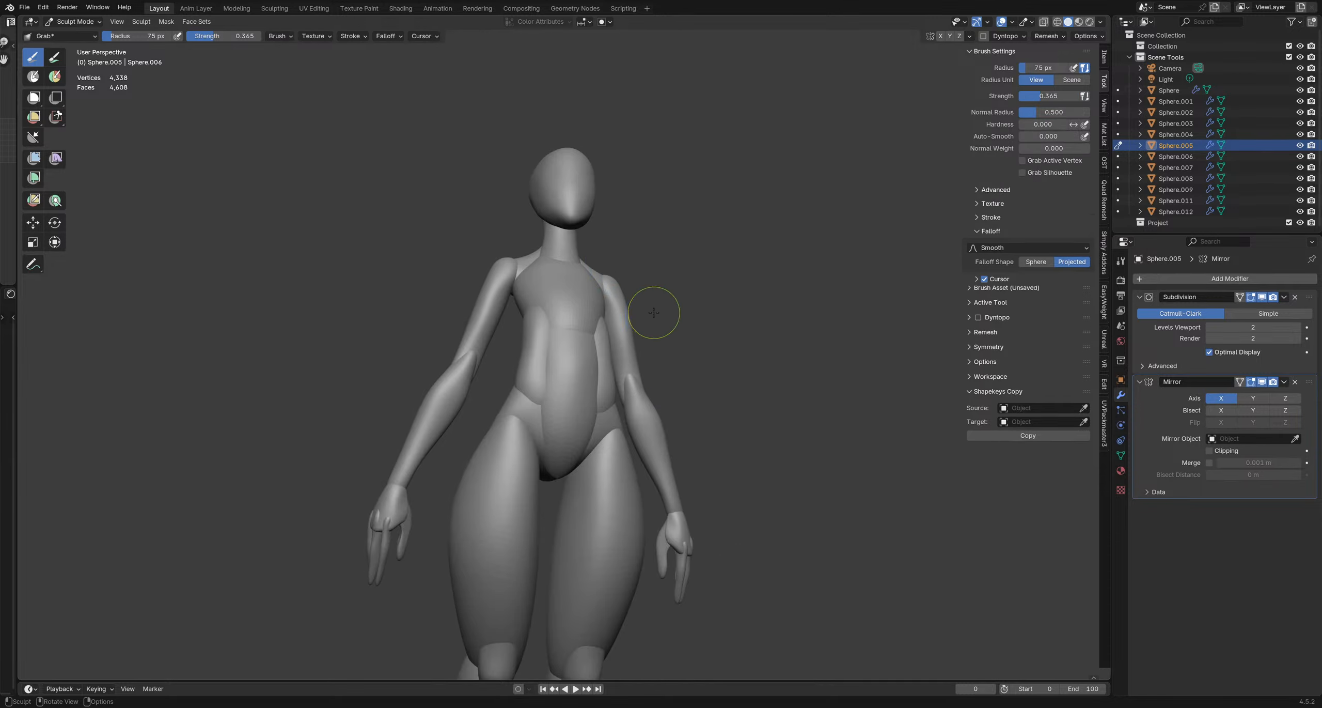
# Pull the elbow area downward in side view with the Grab brush at 197 px
pyautogui.moveTo(477, 304)
pyautogui.mouseDown(button='middle')
pyautogui.moveTo(443, 332)
pyautogui.moveTo(620, 294)
pyautogui.moveTo(584, 271)
pyautogui.mouseUp(button='middle')
pyautogui.moveTo(688, 309)
pyautogui.mouseDown(button='middle')
pyautogui.moveTo(693, 331)
pyautogui.moveTo(684, 307)
pyautogui.mouseUp(button='middle')
pyautogui.press('f')
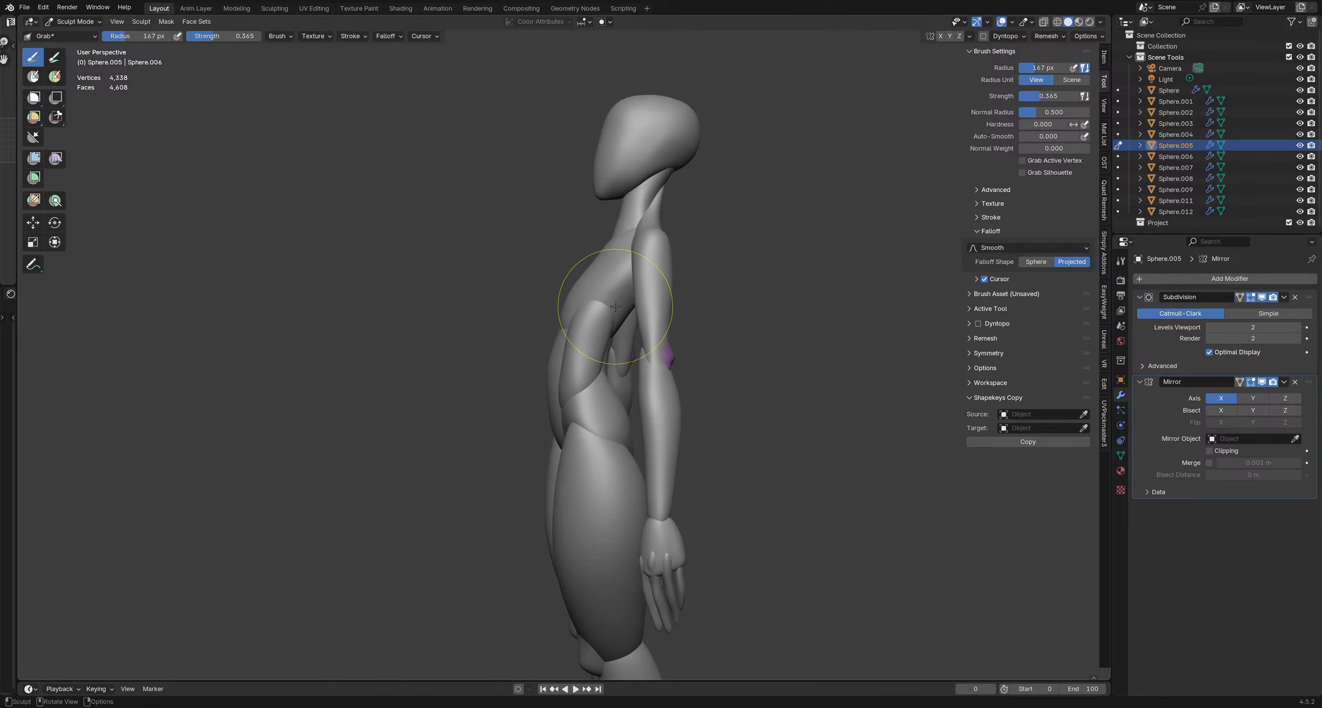
pyautogui.click(698, 304)
pyautogui.moveTo(672, 353); pyautogui.dragTo(680, 369)
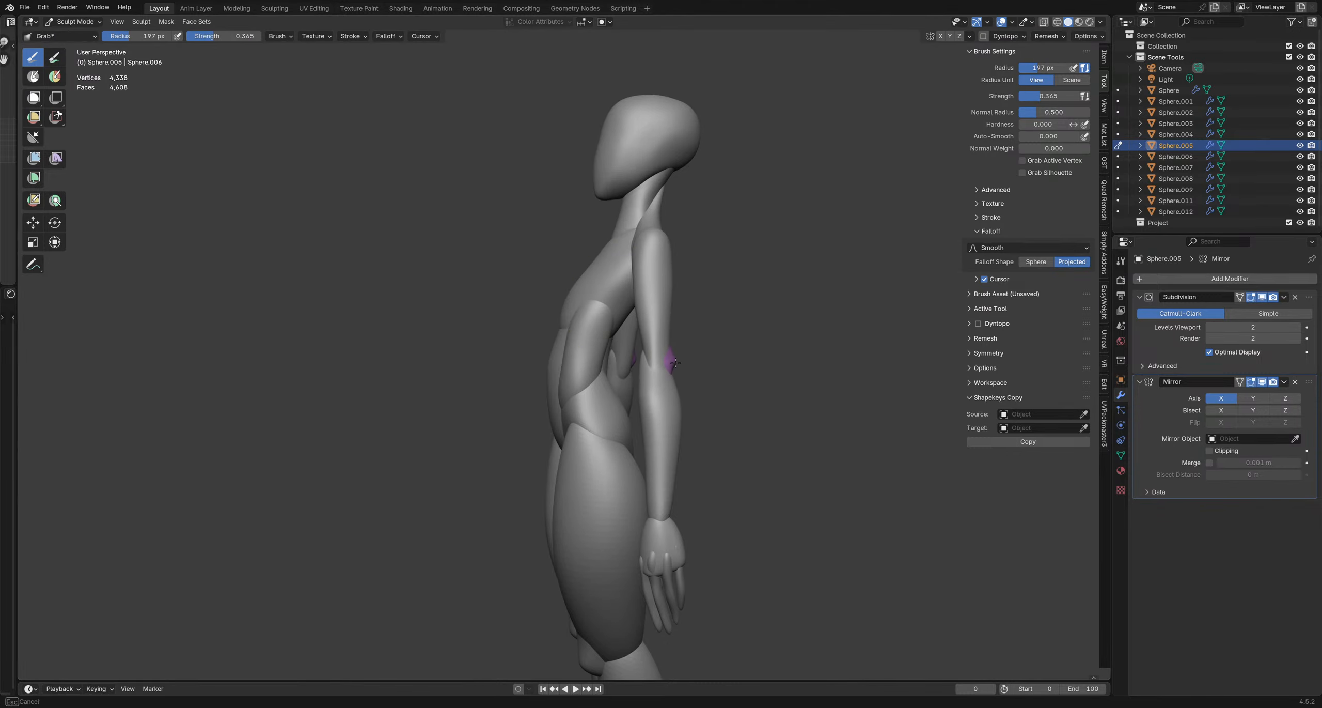
pyautogui.moveTo(675, 362)
pyautogui.mouseDown(button='middle')
pyautogui.moveTo(643, 357)
pyautogui.moveTo(620, 384)
pyautogui.moveTo(679, 369)
pyautogui.mouseUp(button='middle')
# Pull the lower arm inward toward the body in front view with the Grab brush at 280 px
pyautogui.press('f')
pyautogui.click(626, 379)
pyautogui.press('f')
pyautogui.click(692, 403)
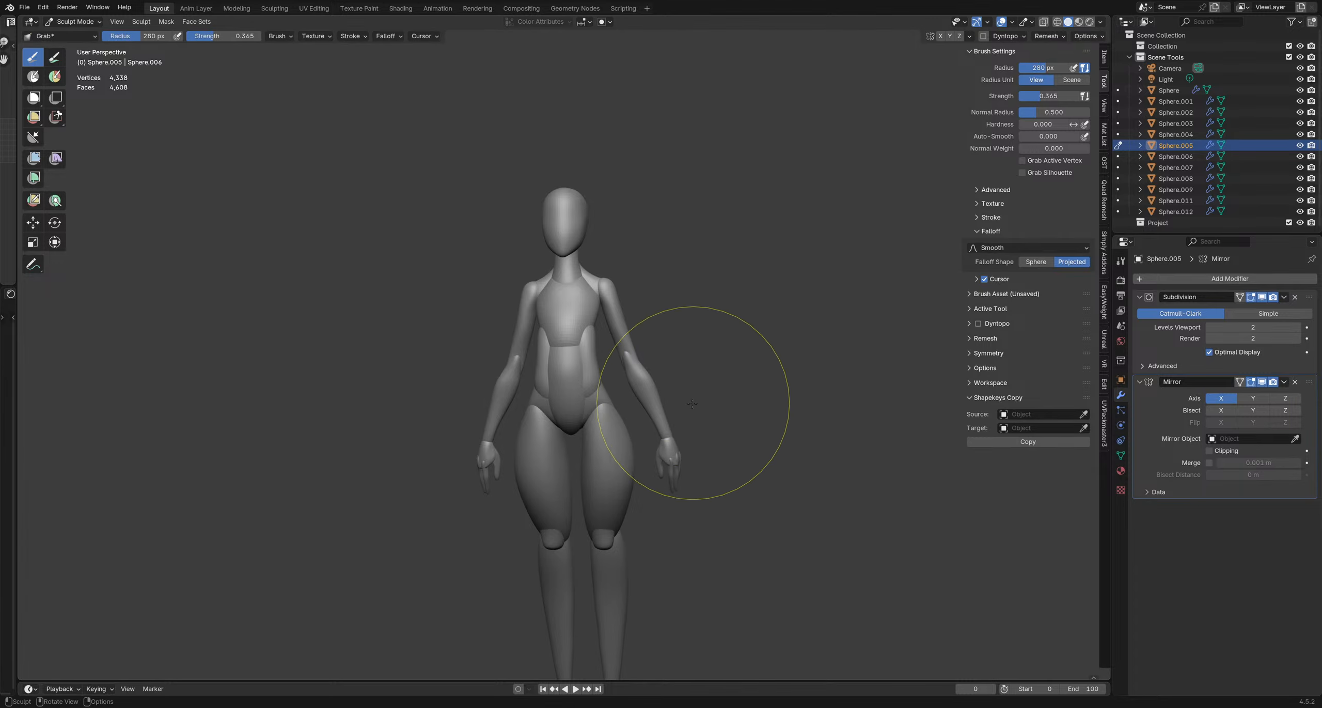
pyautogui.moveTo(693, 403); pyautogui.dragTo(675, 414)
# Pull the hand inward toward the thigh in front view with the Grab brush at 284 px
pyautogui.press('f')
pyautogui.click(697, 479)
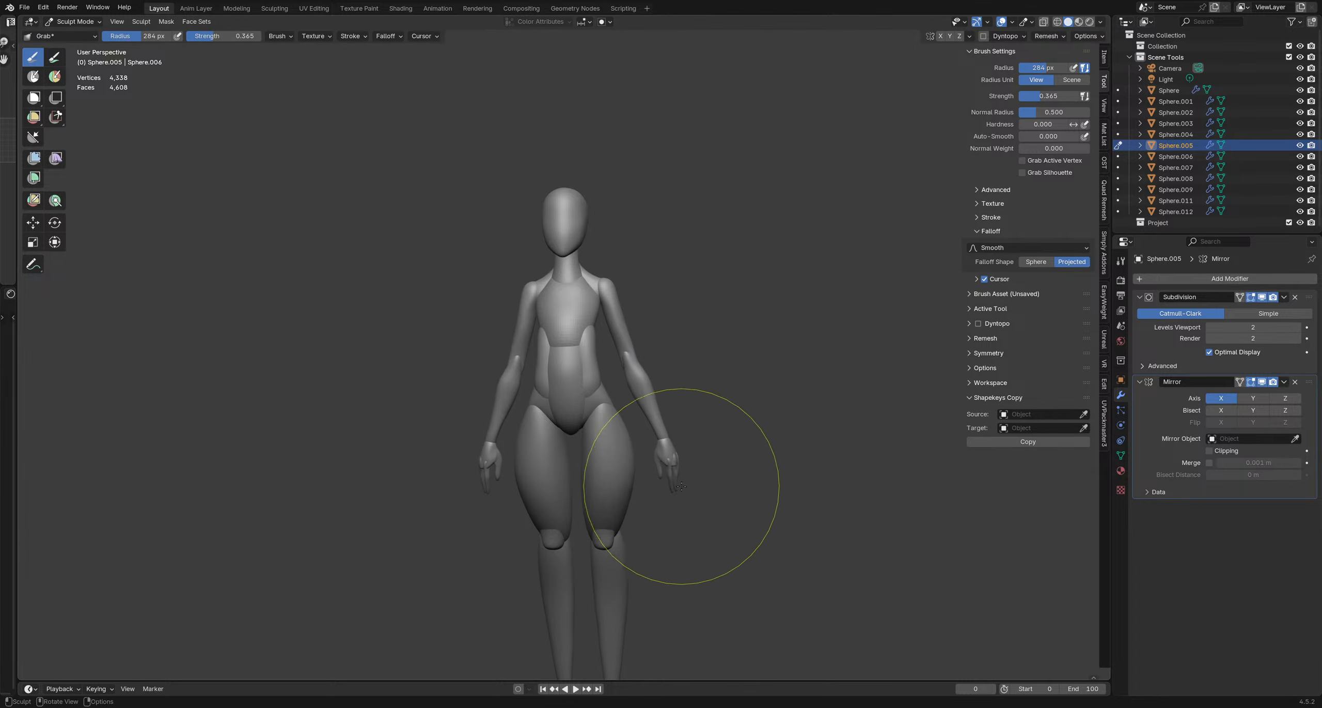
pyautogui.moveTo(681, 487); pyautogui.dragTo(669, 485)
# Nudge the hand near the wrist slightly outward in back view with the Grab brush at 117 px
pyautogui.press('f')
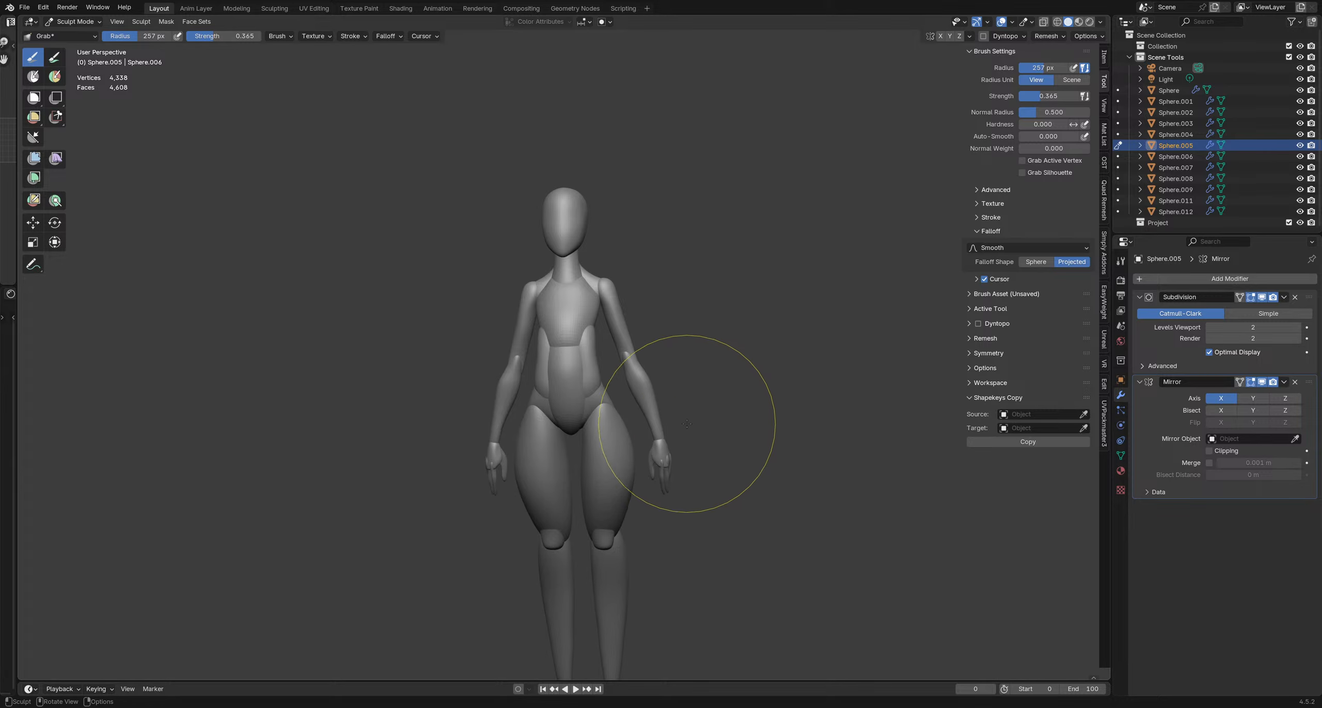
pyautogui.click(774, 467)
pyautogui.moveTo(774, 468)
pyautogui.mouseDown(button='middle')
pyautogui.moveTo(574, 441)
pyautogui.moveTo(626, 340)
pyautogui.moveTo(553, 333)
pyautogui.mouseUp(button='middle')
pyautogui.scroll(-2, 553, 333)
pyautogui.press('f')
pyautogui.click(460, 366)
pyautogui.scroll(7, 490, 377)
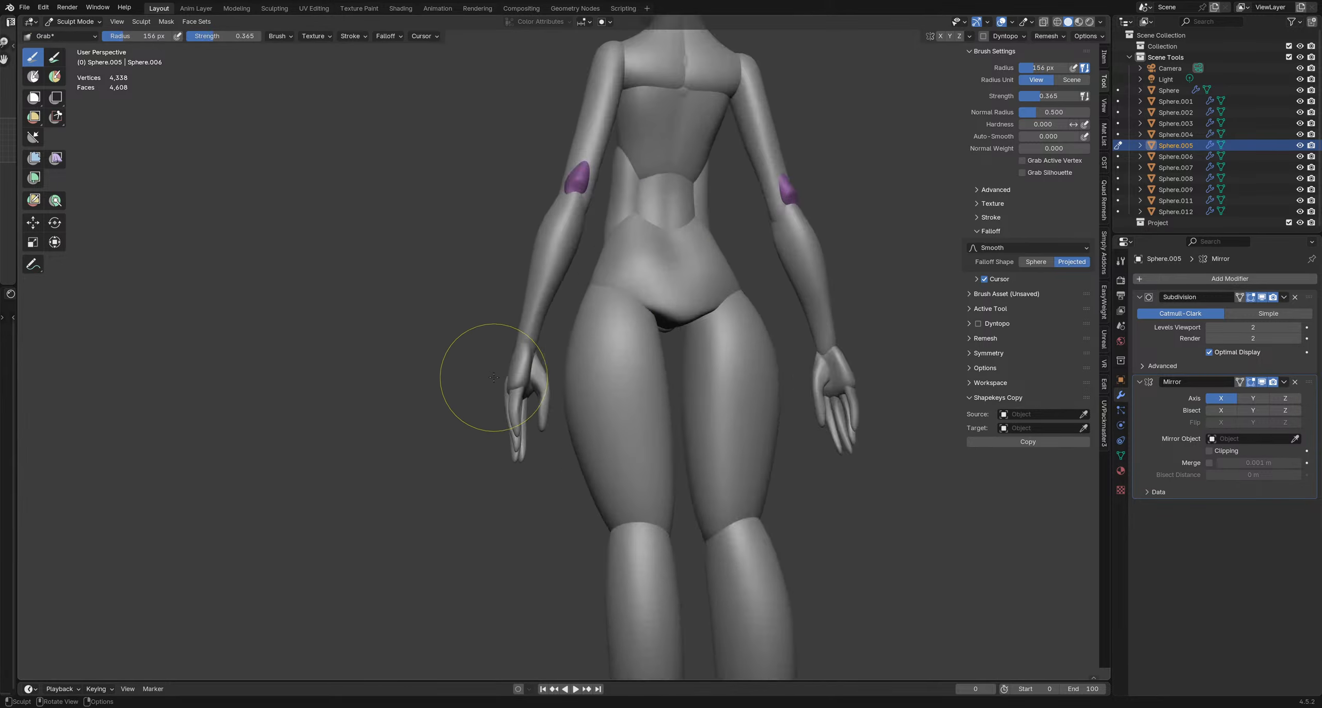
pyautogui.press('f')
pyautogui.click(500, 394)
pyautogui.press('f')
pyautogui.click(496, 393)
pyautogui.moveTo(512, 393); pyautogui.dragTo(508, 394)
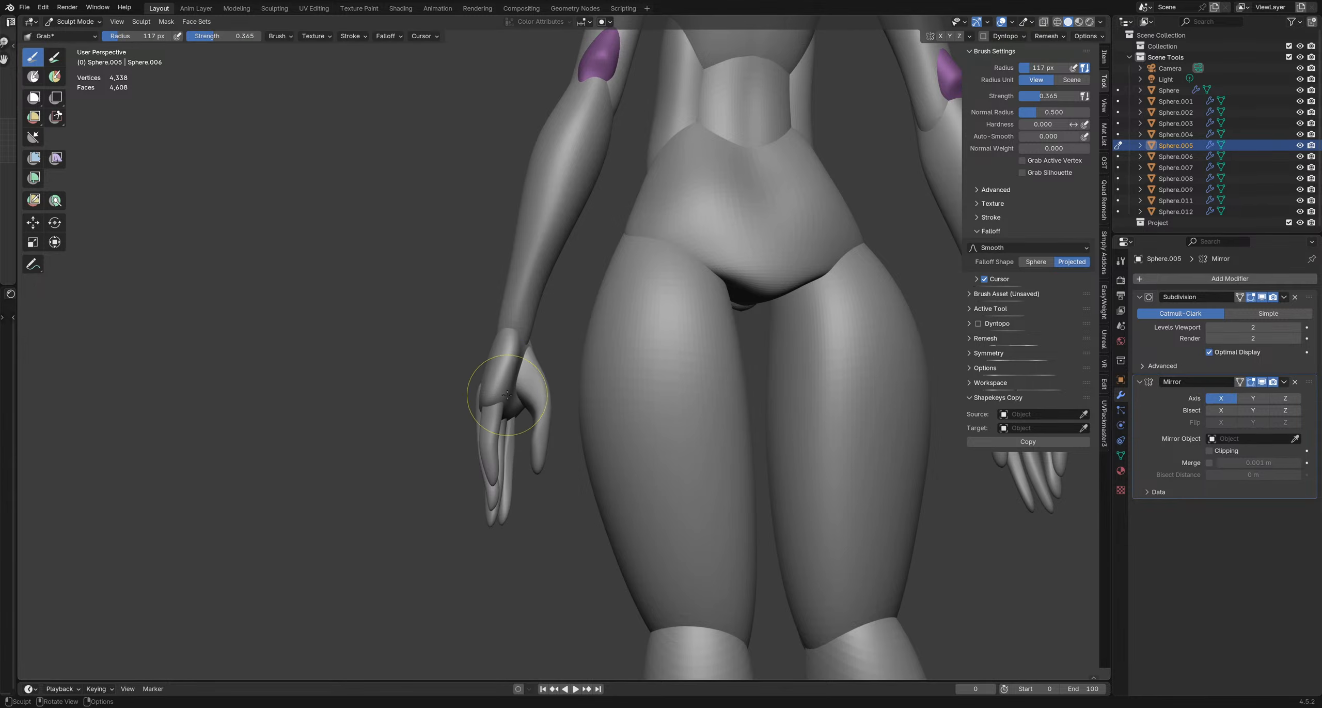
# Examine the reshaped arms and hands from several angles, with the Grab brush reduced to 76 px
pyautogui.scroll(-4, 496, 396)
pyautogui.moveTo(496, 397)
pyautogui.mouseDown(button='middle')
pyautogui.moveTo(470, 413)
pyautogui.moveTo(522, 340)
pyautogui.moveTo(434, 415)
pyautogui.mouseUp(button='middle')
pyautogui.press('f')
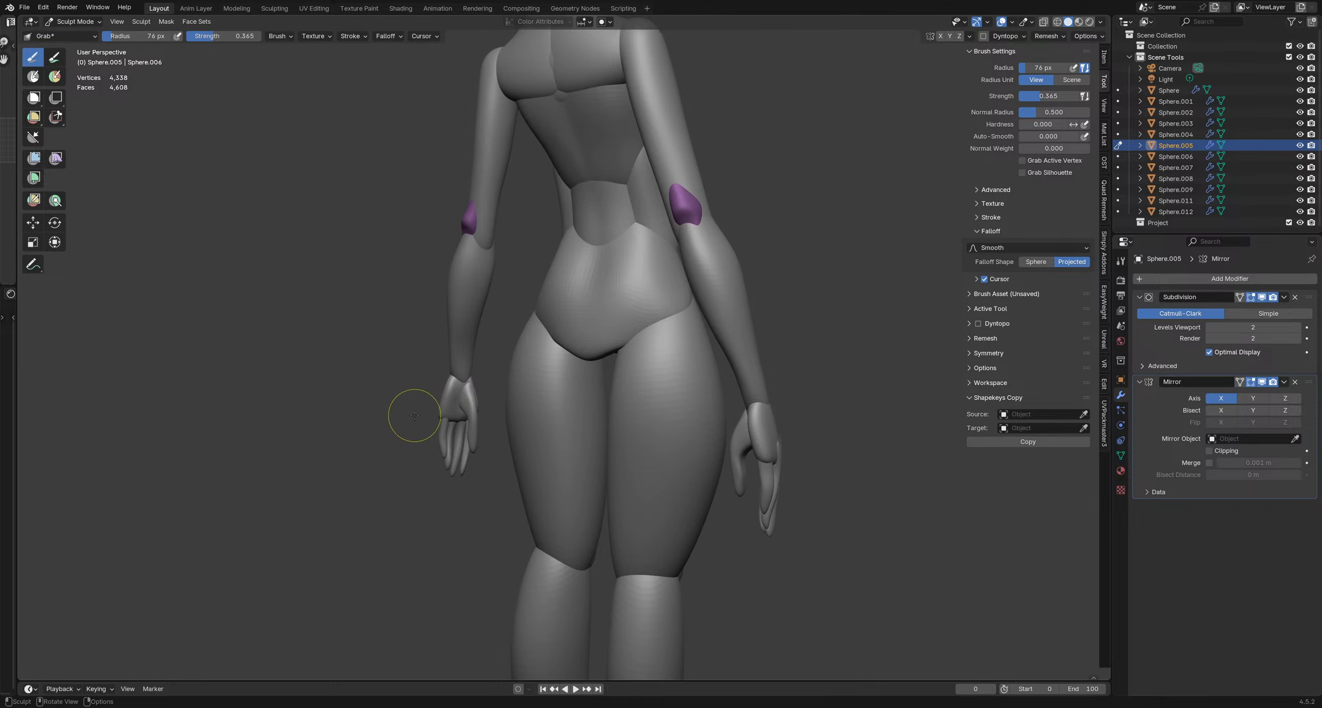
pyautogui.click(432, 422)
pyautogui.scroll(-5, 435, 421)
pyautogui.moveTo(435, 421); pyautogui.dragTo(656, 393, button='middle')
pyautogui.moveTo(494, 379); pyautogui.dragTo(408, 330, button='middle')
pyautogui.moveTo(459, 325); pyautogui.dragTo(521, 322, button='middle')
pyautogui.scroll(6, 524, 323)
pyautogui.scroll(2, 549, 324)
# Turn off the Face Sets overlay in Sculpt Mode and save the file
pyautogui.hotkey('ctrl', 'Tab')
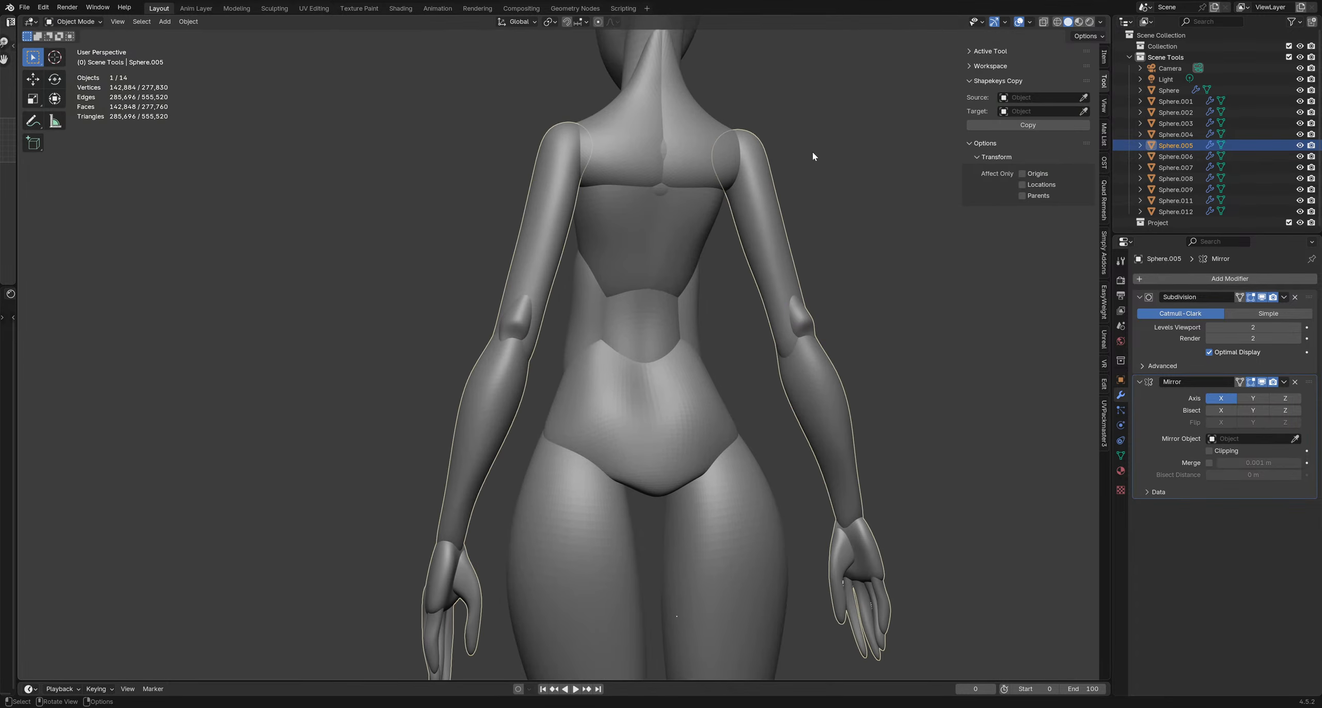
pyautogui.hotkey('ctrl', 'Tab')
pyautogui.click(731, 212)
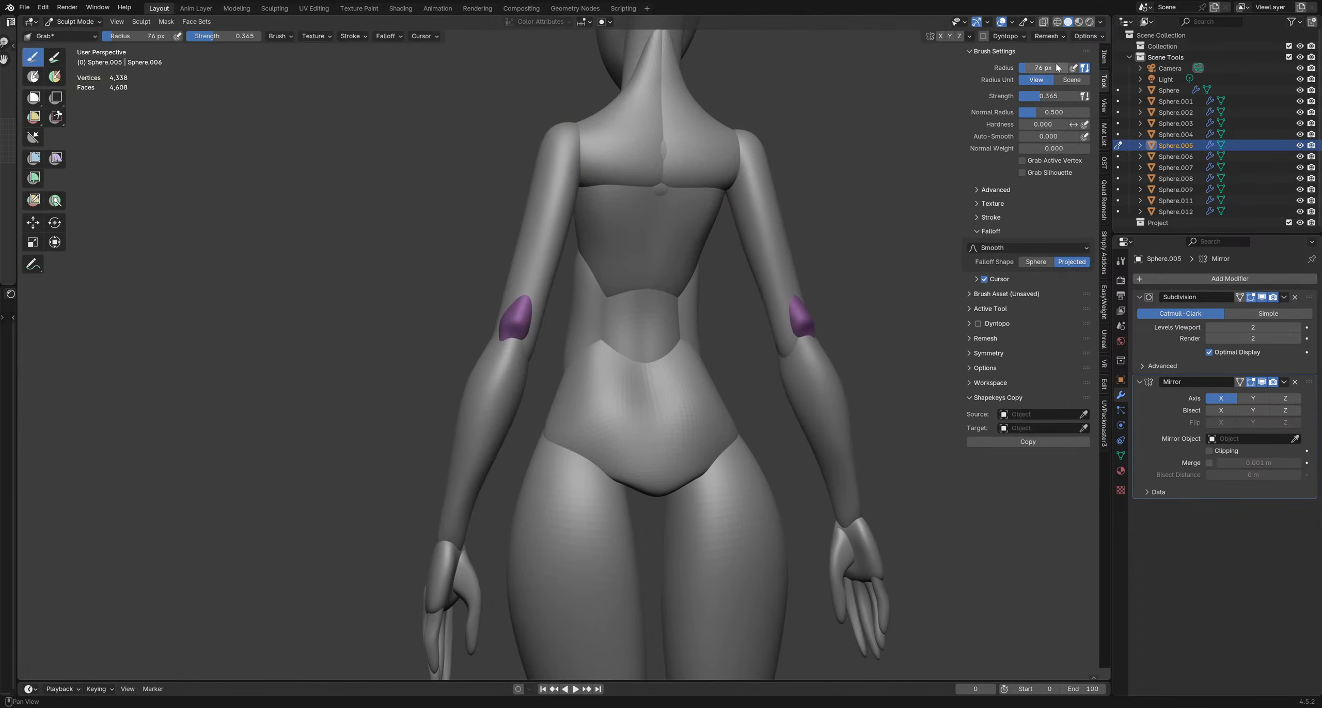
pyautogui.click(1010, 26)
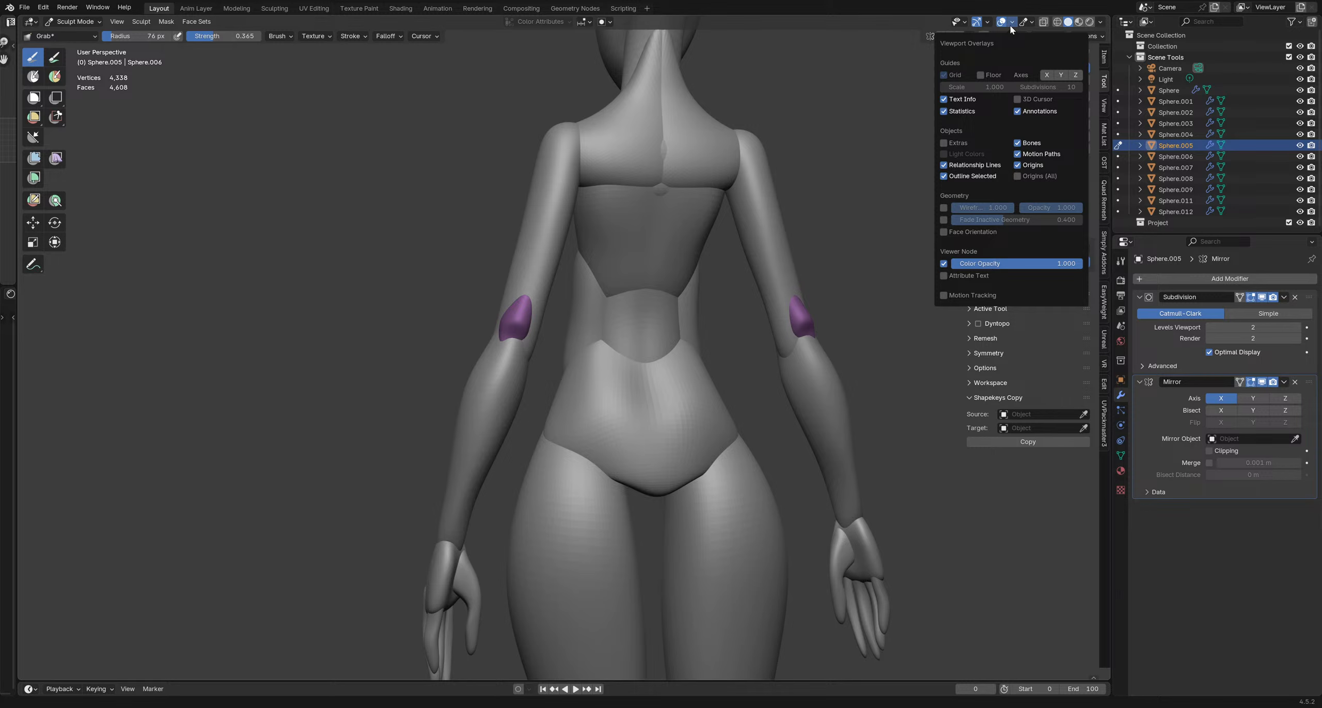
pyautogui.click(1101, 22)
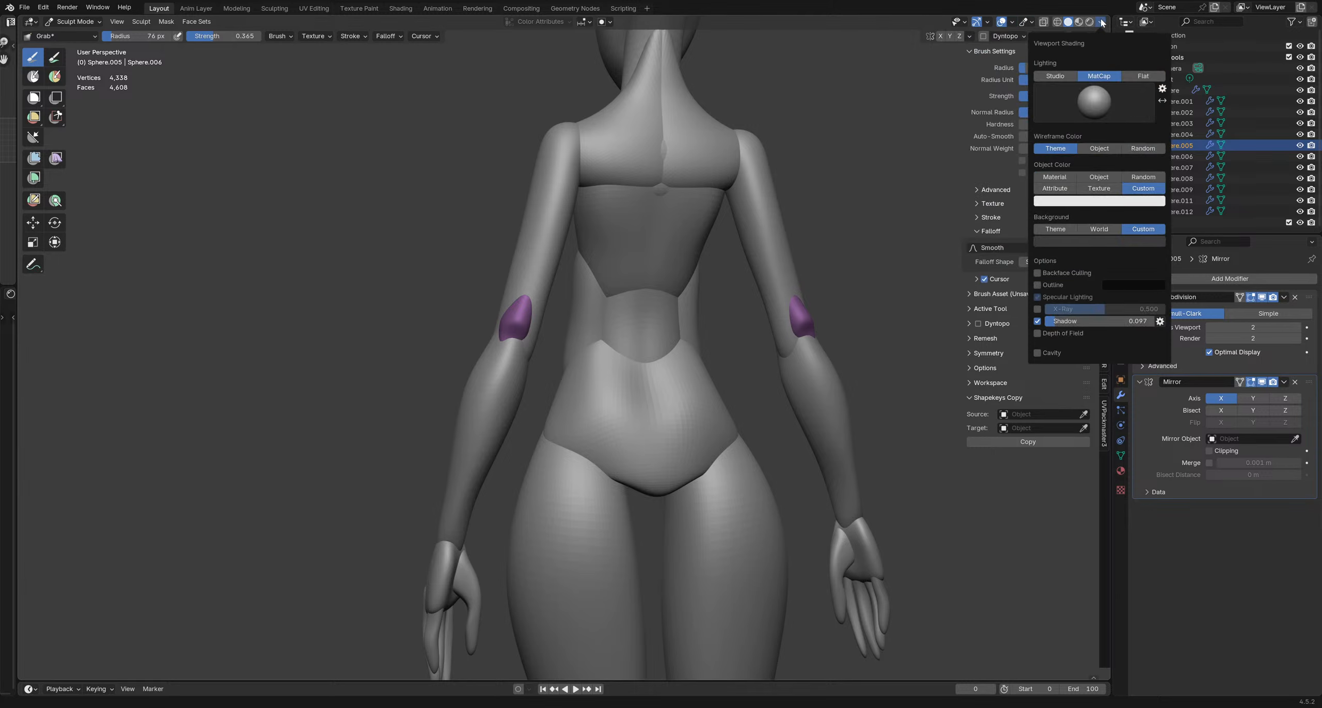
pyautogui.click(1033, 23)
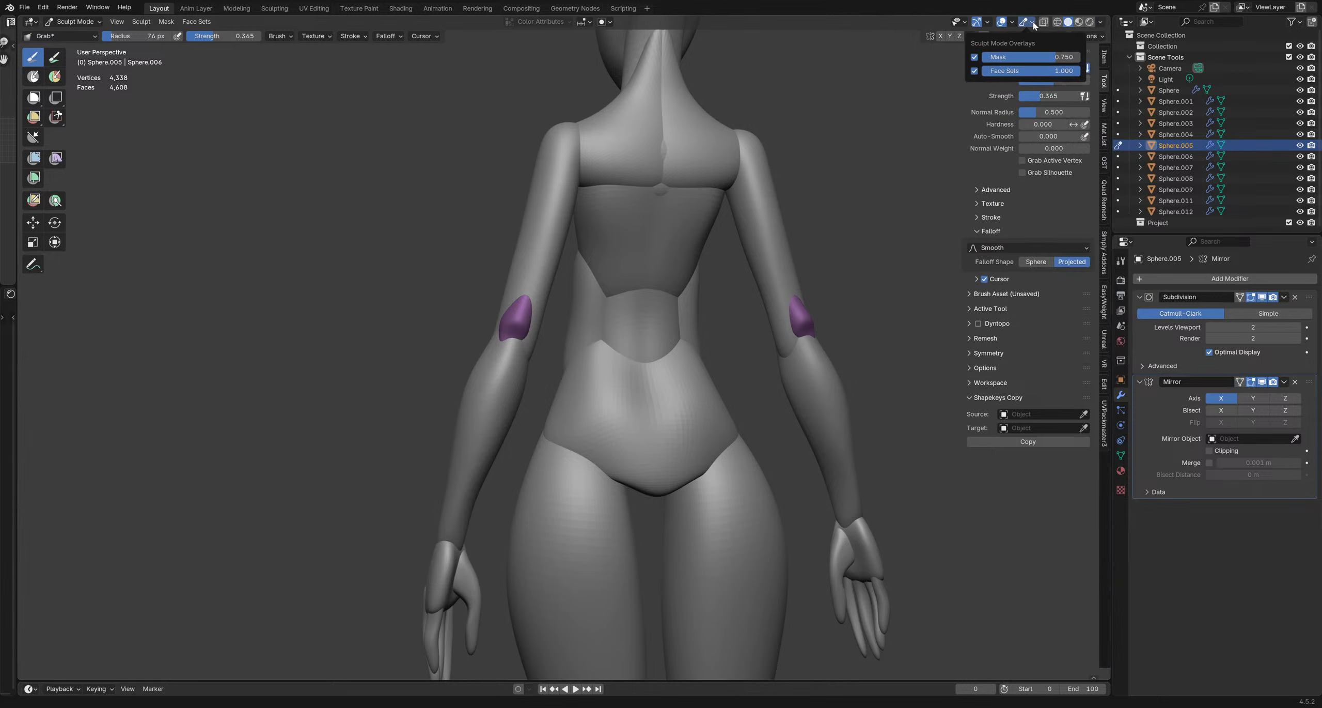
pyautogui.click(974, 71)
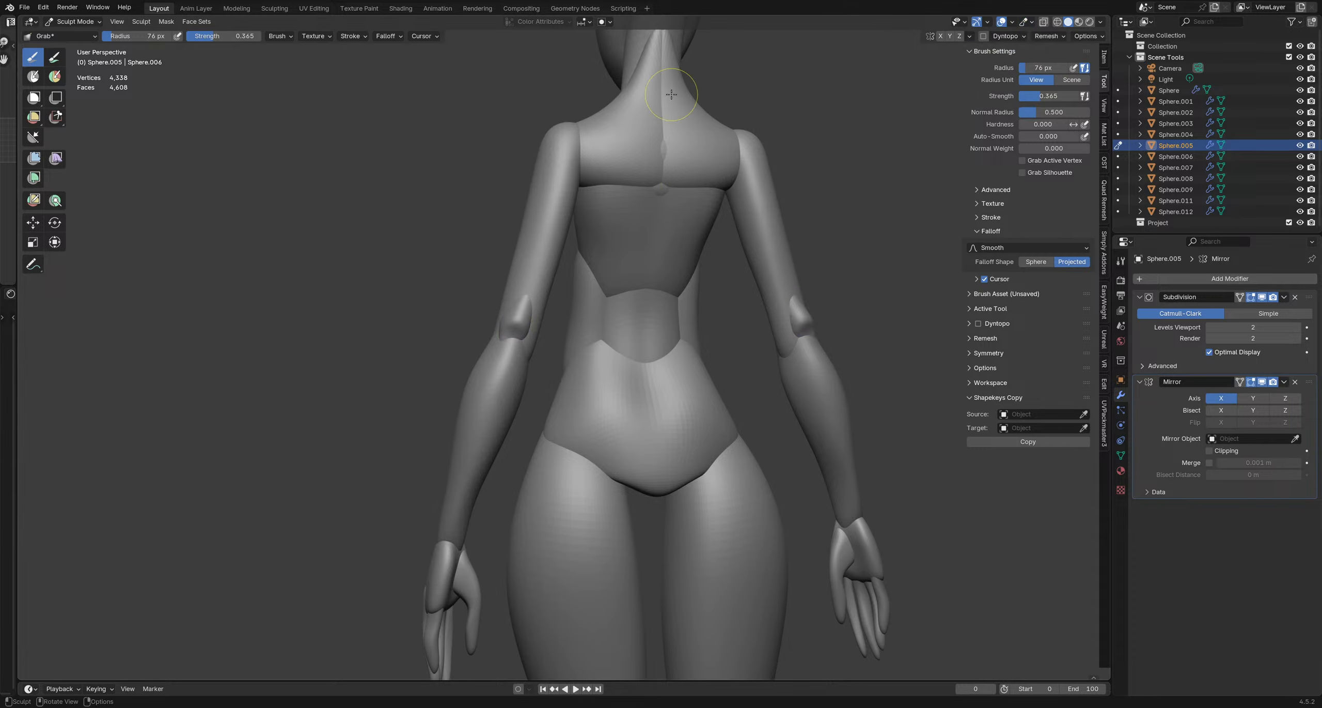
pyautogui.moveTo(472, 290); pyautogui.dragTo(487, 319, button='middle')
pyautogui.scroll(-1, 466, 271)
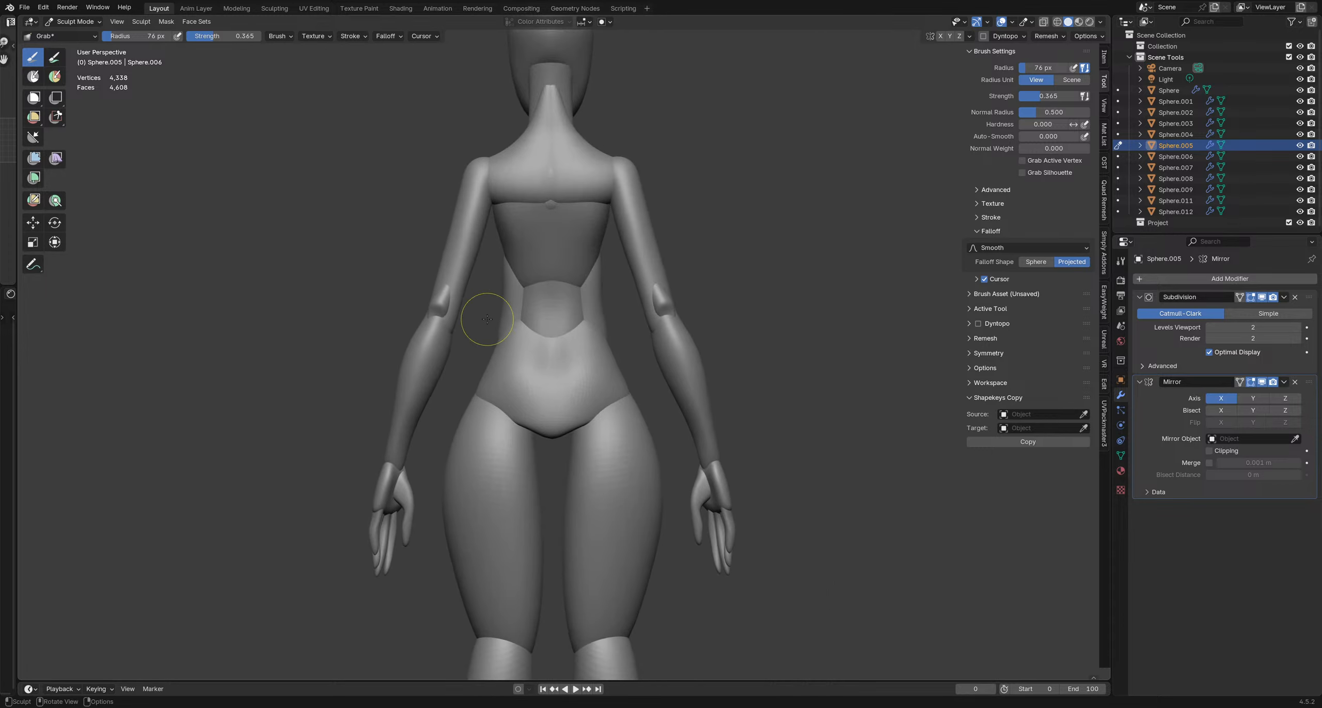
pyautogui.hotkey('ctrl', 's')
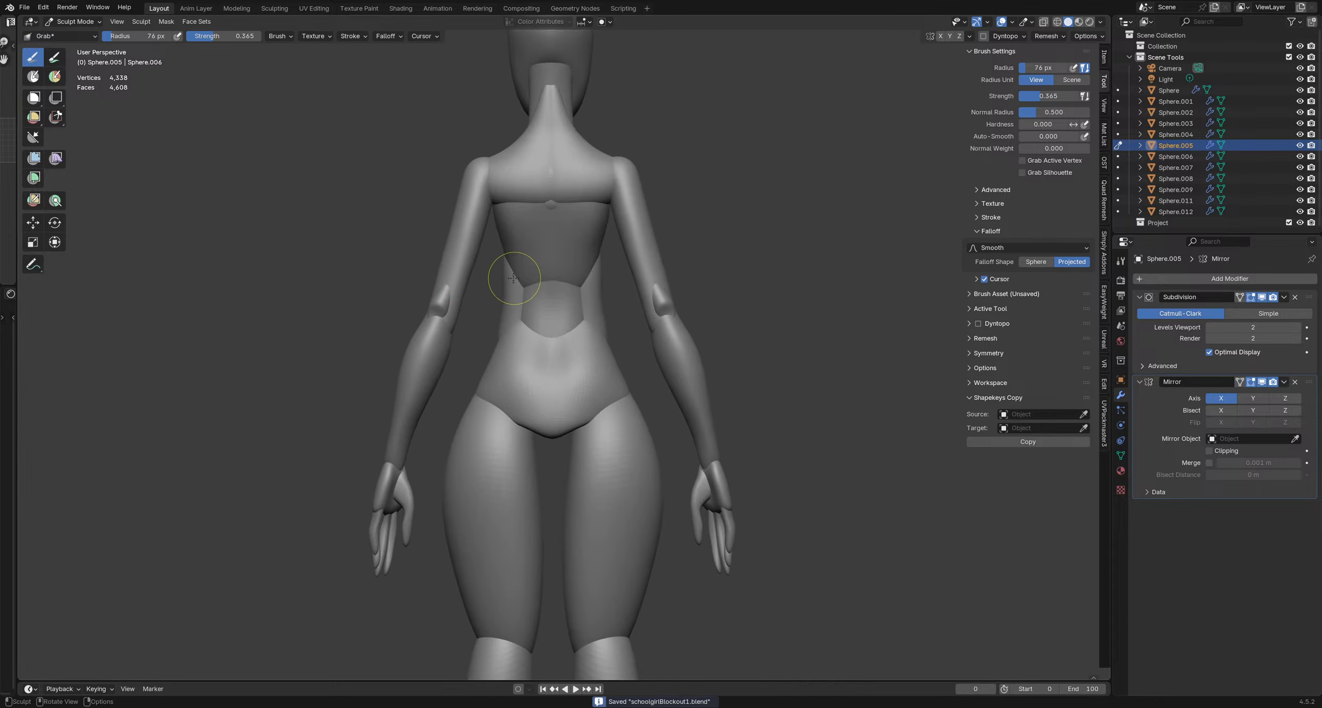
# Switch to Object Mode and add a UV sphere to the scene
pyautogui.hotkey('shift', 'a')
pyautogui.press('Escape')
pyautogui.hotkey('ctrl', 'Tab')
pyautogui.click(335, 265)
pyautogui.hotkey('shift', 'a')
pyautogui.moveTo(396, 264)
pyautogui.click(445, 298)
pyautogui.scroll(-2, 477, 292)
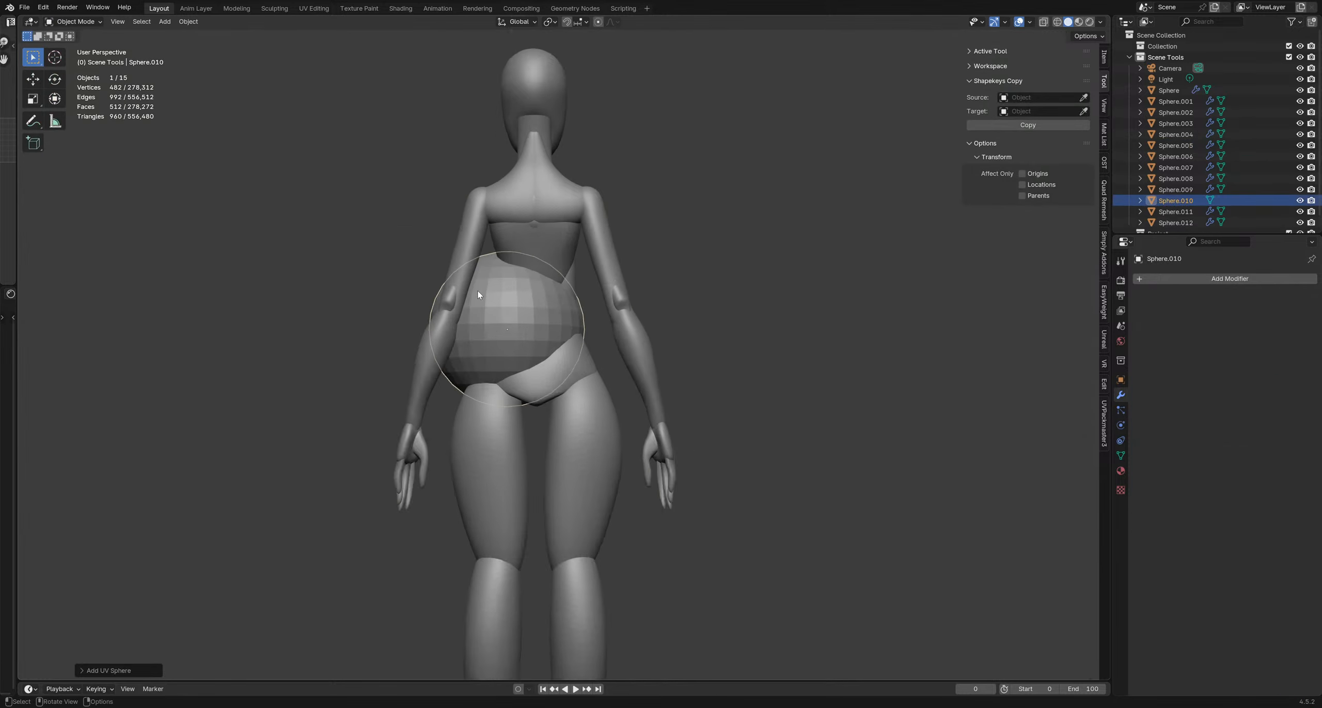
# Shrink the new sphere, move it off the torso toward the left arm, and add a level 2 Subdivision modifier
pyautogui.press('g')
pyautogui.click(413, 261)
pyautogui.press('s')
pyautogui.click(574, 330)
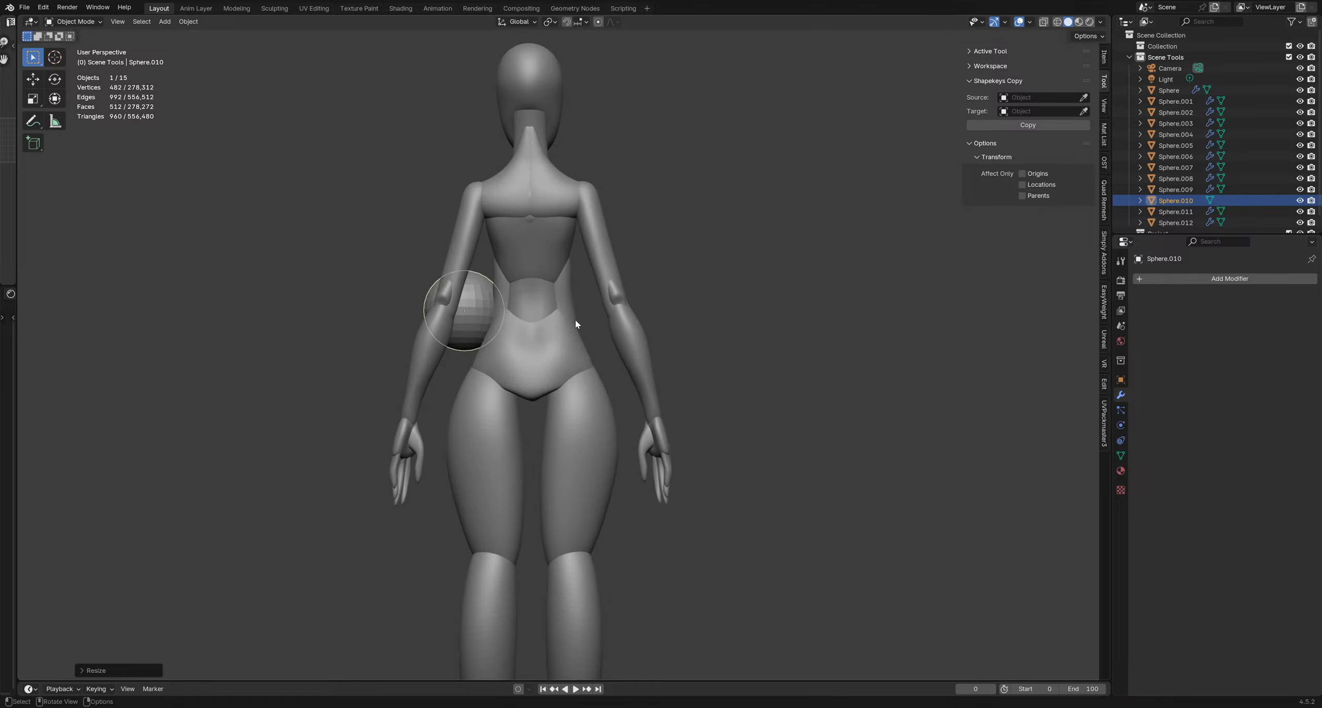
pyautogui.press('s')
pyautogui.rightClick(577, 331)
pyautogui.press('s')
pyautogui.click(524, 333)
pyautogui.hotkey('ctrl', '2')
pyautogui.moveTo(562, 328)
pyautogui.mouseDown(button='middle')
pyautogui.moveTo(404, 289)
pyautogui.moveTo(560, 337)
pyautogui.mouseUp(button='middle')
# Move the smoothed sphere in depth so that it sits next to the left elbow
pyautogui.press('g')
pyautogui.click(350, 279)
pyautogui.press('g')
pyautogui.click(678, 352)
pyautogui.press('KP_Decimal')
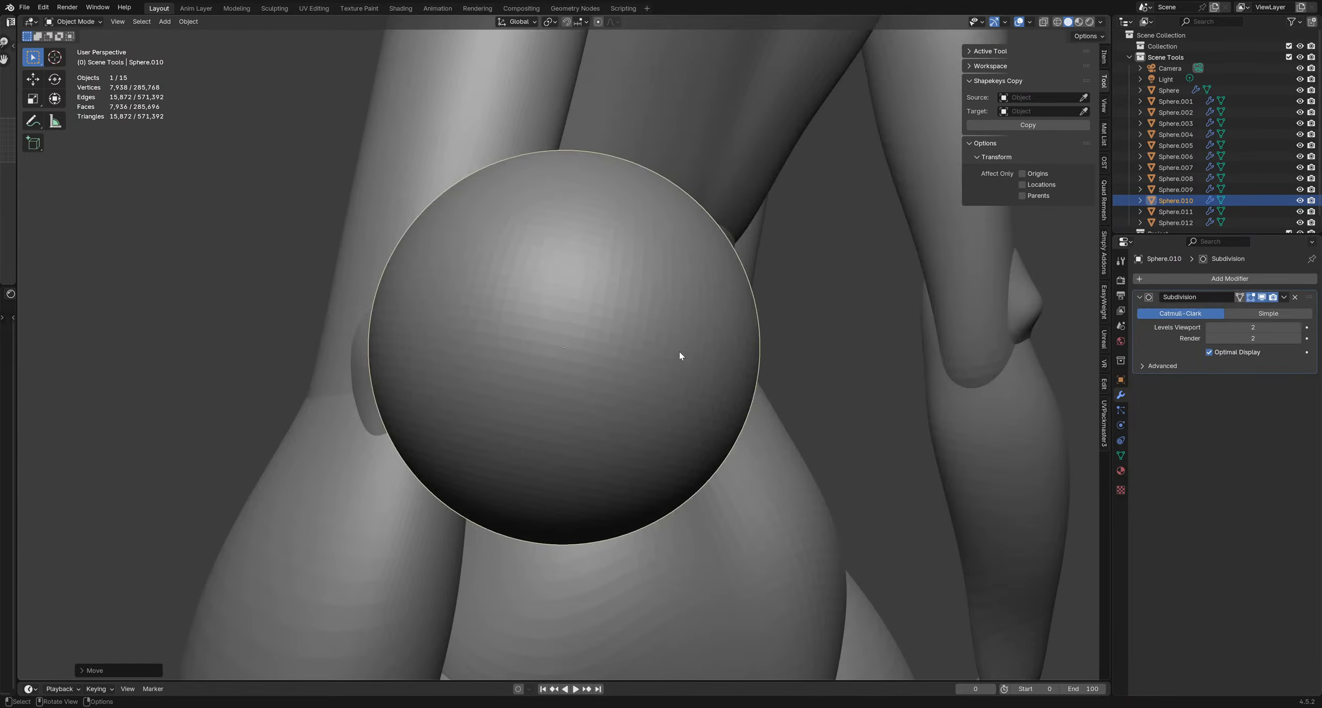
pyautogui.scroll(-5, 679, 352)
pyautogui.moveTo(680, 351); pyautogui.dragTo(430, 327, button='middle')
pyautogui.press('g')
pyautogui.click(516, 333)
pyautogui.moveTo(517, 333)
pyautogui.mouseDown(button='middle')
pyautogui.moveTo(761, 345)
pyautogui.moveTo(538, 345)
pyautogui.mouseUp(button='middle')
# Scale the sphere down to roughly the arm's thickness and place it against the inner side of the left elbow
pyautogui.press('s')
pyautogui.click(685, 331)
pyautogui.press('g')
pyautogui.click(690, 351)
pyautogui.press('g')
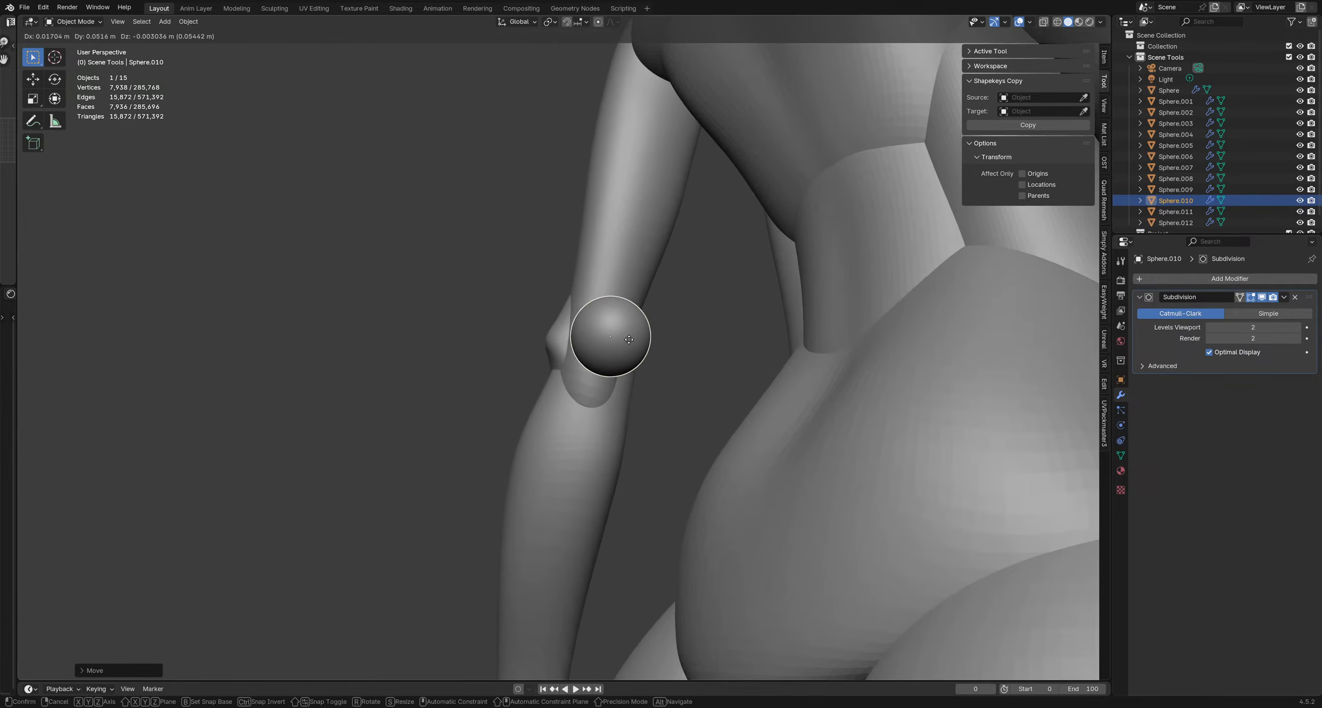
pyautogui.click(629, 339)
pyautogui.moveTo(629, 339); pyautogui.dragTo(673, 334, button='middle')
# Set the small sphere's origin to its geometry and apply all its transforms
pyautogui.press('q')
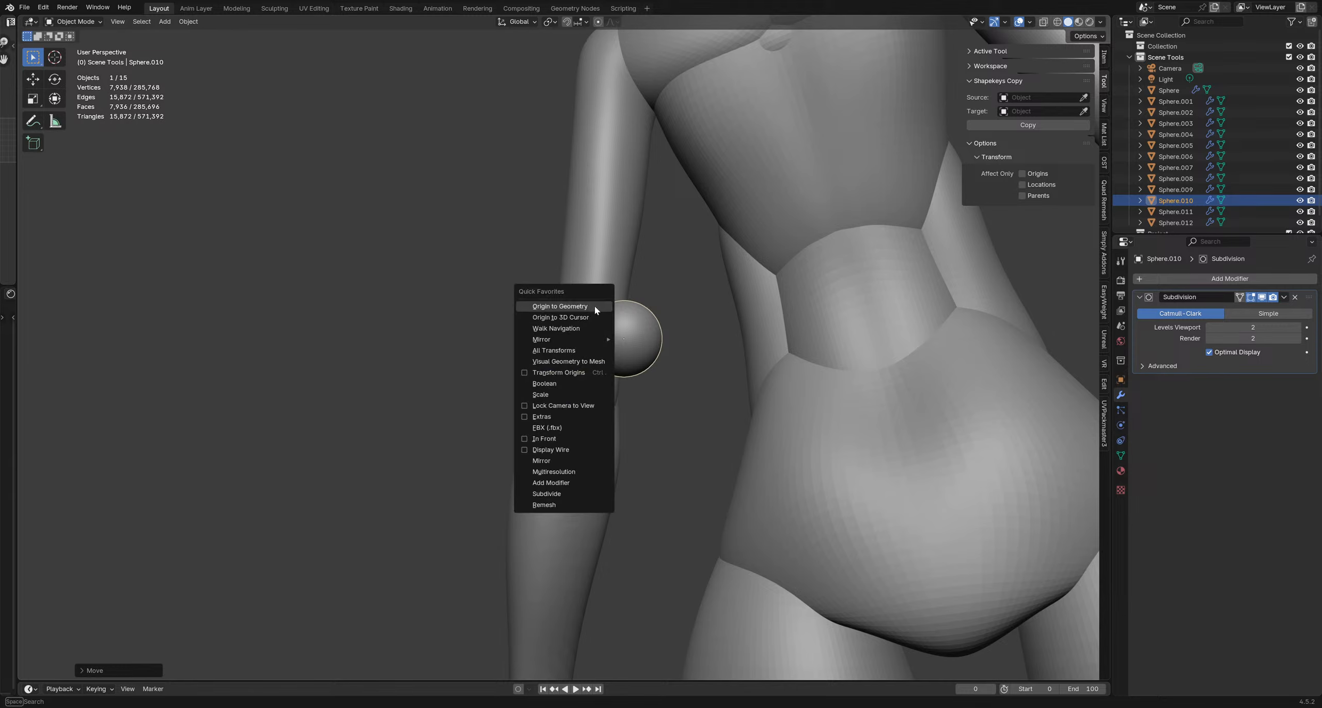
pyautogui.click(571, 305)
pyautogui.moveTo(570, 306); pyautogui.dragTo(650, 337, button='middle')
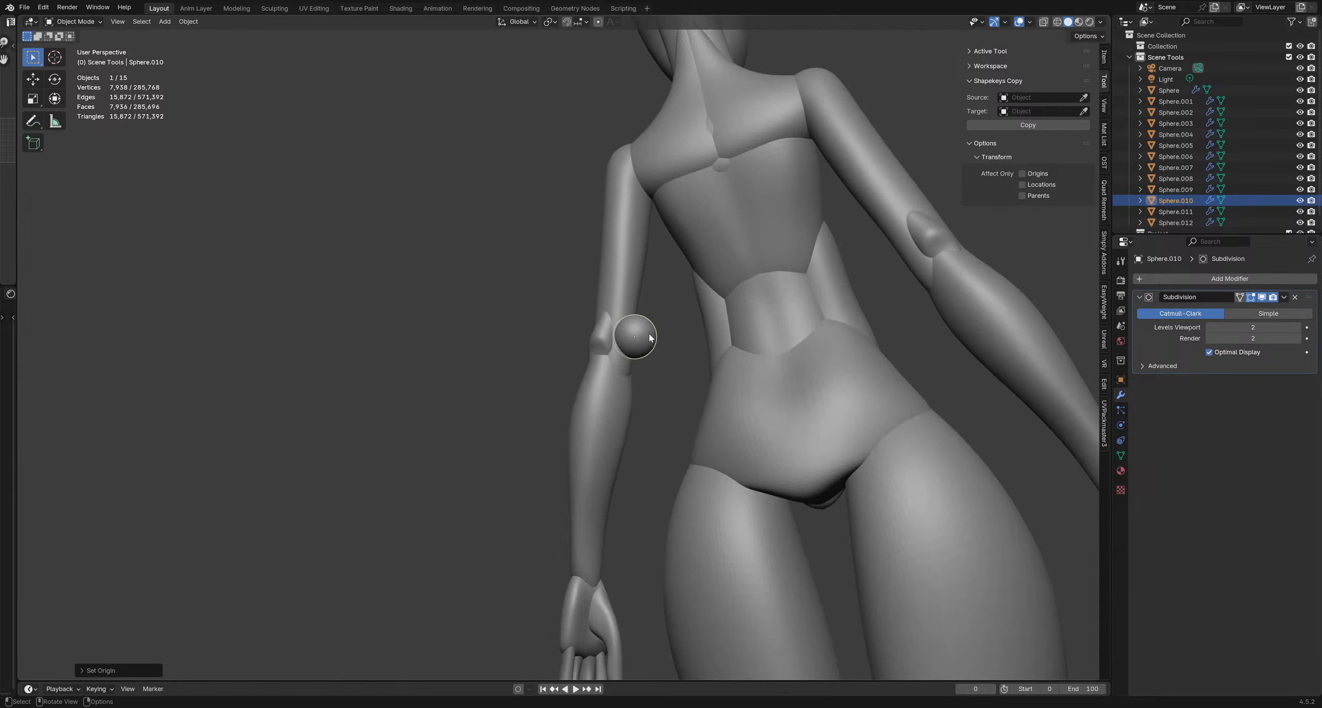
pyautogui.press('q')
pyautogui.click(642, 376)
# Add a Mirror modifier on the X axis to the small sphere at the elbow
pyautogui.click(1232, 278)
pyautogui.moveTo(1205, 315)
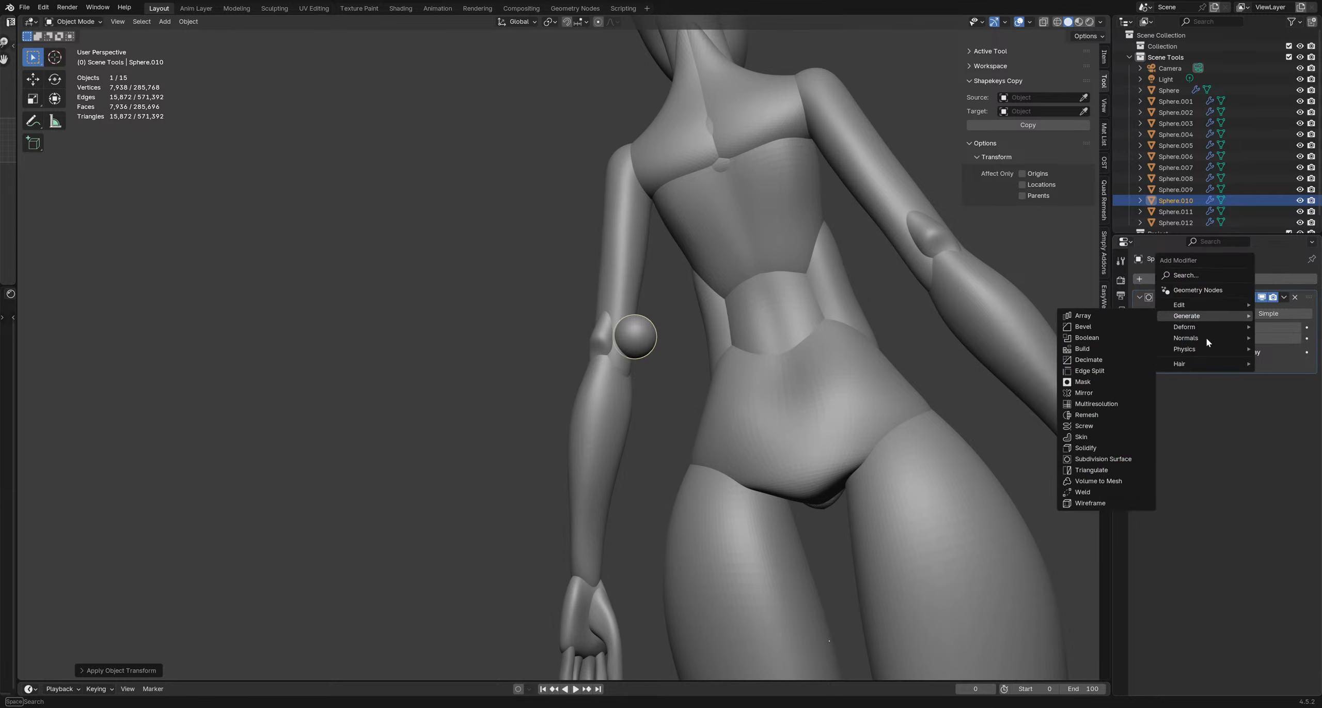
pyautogui.click(1084, 393)
pyautogui.moveTo(670, 318)
pyautogui.mouseDown(button='middle')
pyautogui.moveTo(577, 346)
pyautogui.moveTo(692, 365)
pyautogui.mouseUp(button='middle')
# In Sculpt Mode, stretch the elbow sphere upward into an oval with the Grab brush at 211 px
pyautogui.hotkey('ctrl', 'Tab')
pyautogui.click(610, 366)
pyautogui.press('f')
pyautogui.click(655, 319)
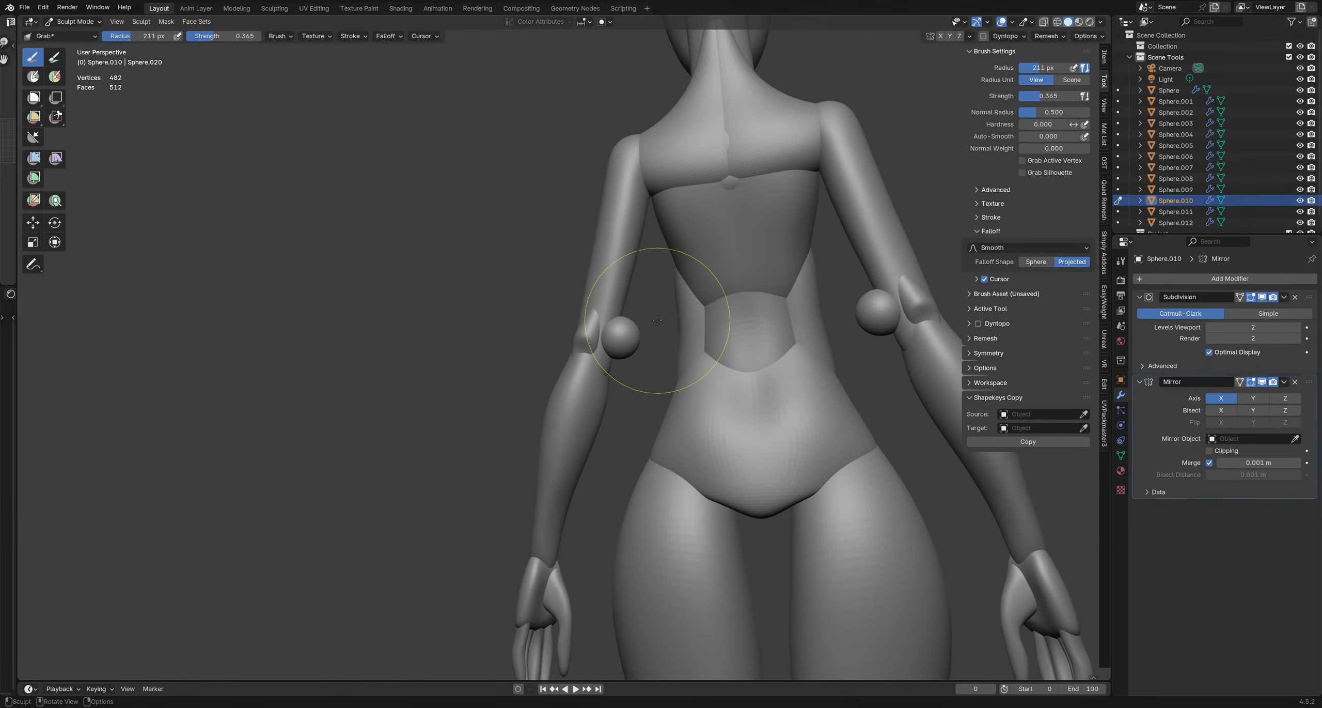
pyautogui.moveTo(627, 306); pyautogui.dragTo(628, 276)
pyautogui.moveTo(584, 281); pyautogui.dragTo(624, 290, button='middle')
pyautogui.moveTo(621, 292); pyautogui.dragTo(631, 297)
pyautogui.moveTo(652, 311); pyautogui.dragTo(604, 345, button='middle')
# Push the oval closer to the inner elbow and pull its upper end up with the Grab brush at 109 px
pyautogui.press('f')
pyautogui.click(644, 347)
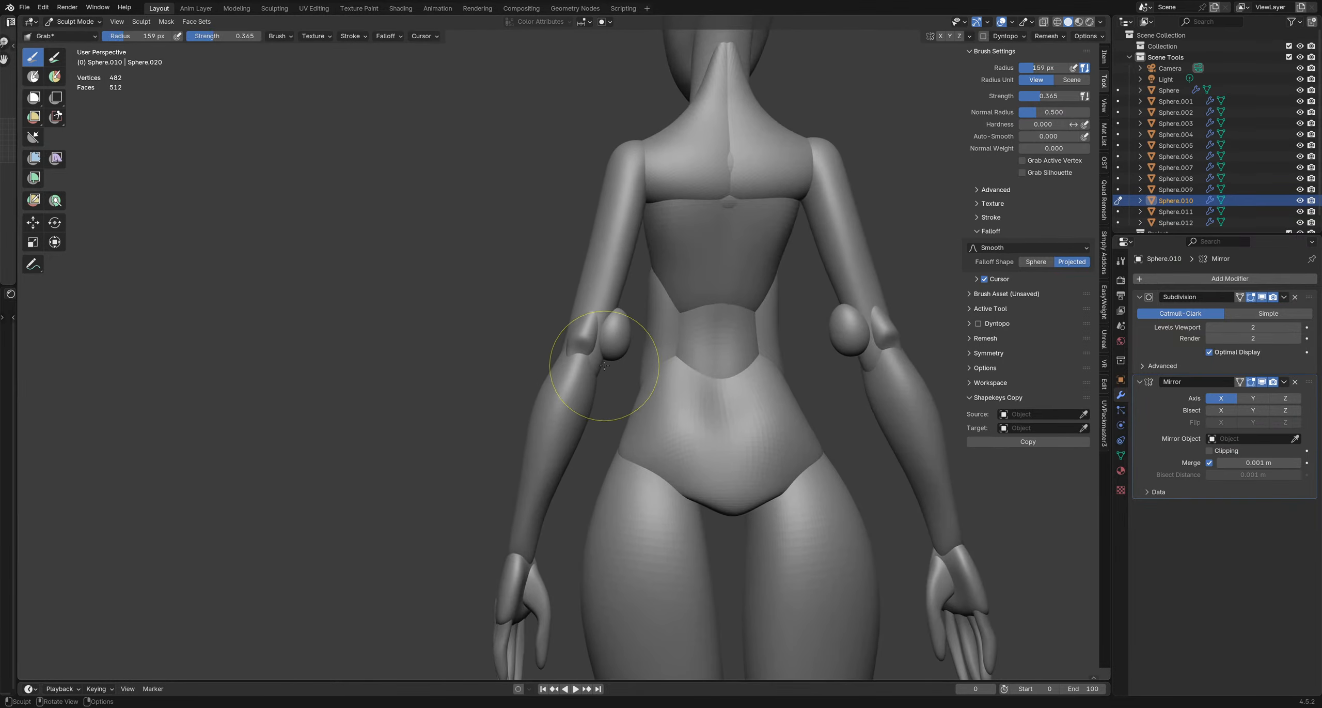
pyautogui.press('f')
pyautogui.click(639, 367)
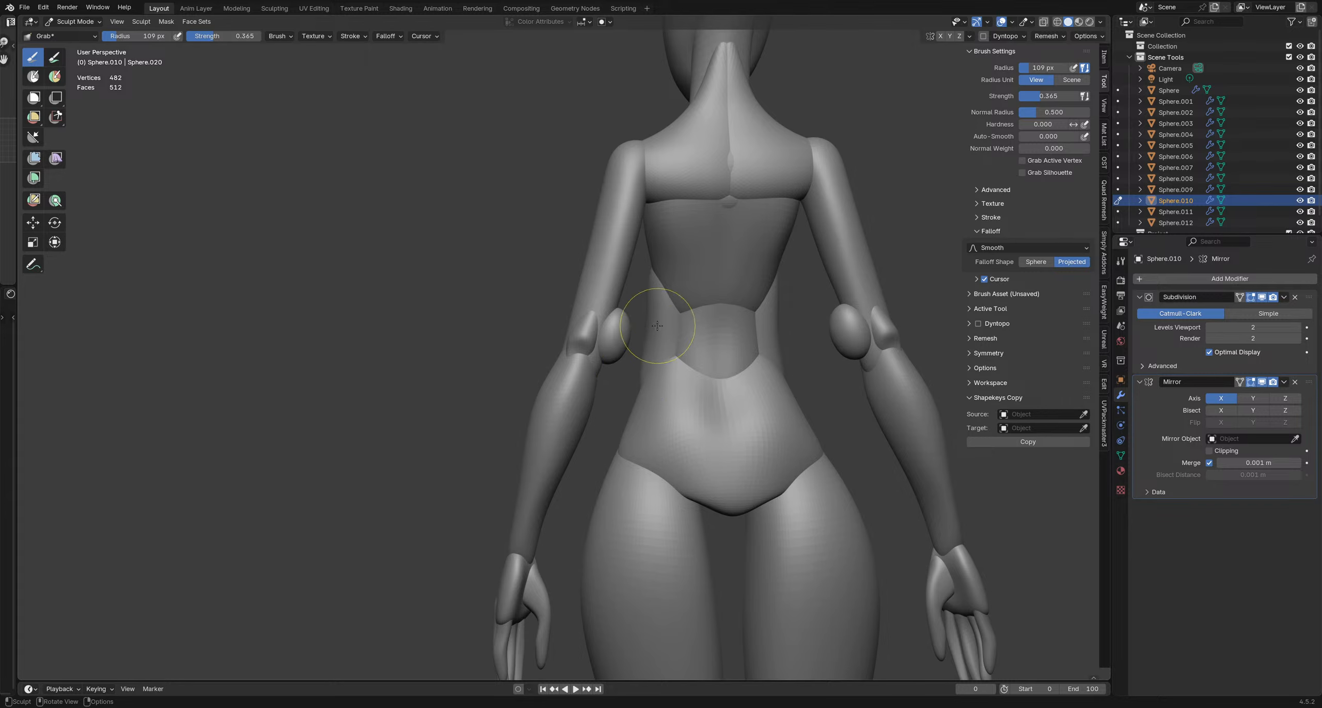
pyautogui.moveTo(649, 333); pyautogui.dragTo(654, 334)
pyautogui.moveTo(657, 334)
pyautogui.mouseDown(button='middle')
pyautogui.moveTo(599, 320)
pyautogui.moveTo(603, 300)
pyautogui.mouseUp(button='middle')
pyautogui.moveTo(613, 287); pyautogui.dragTo(618, 272)
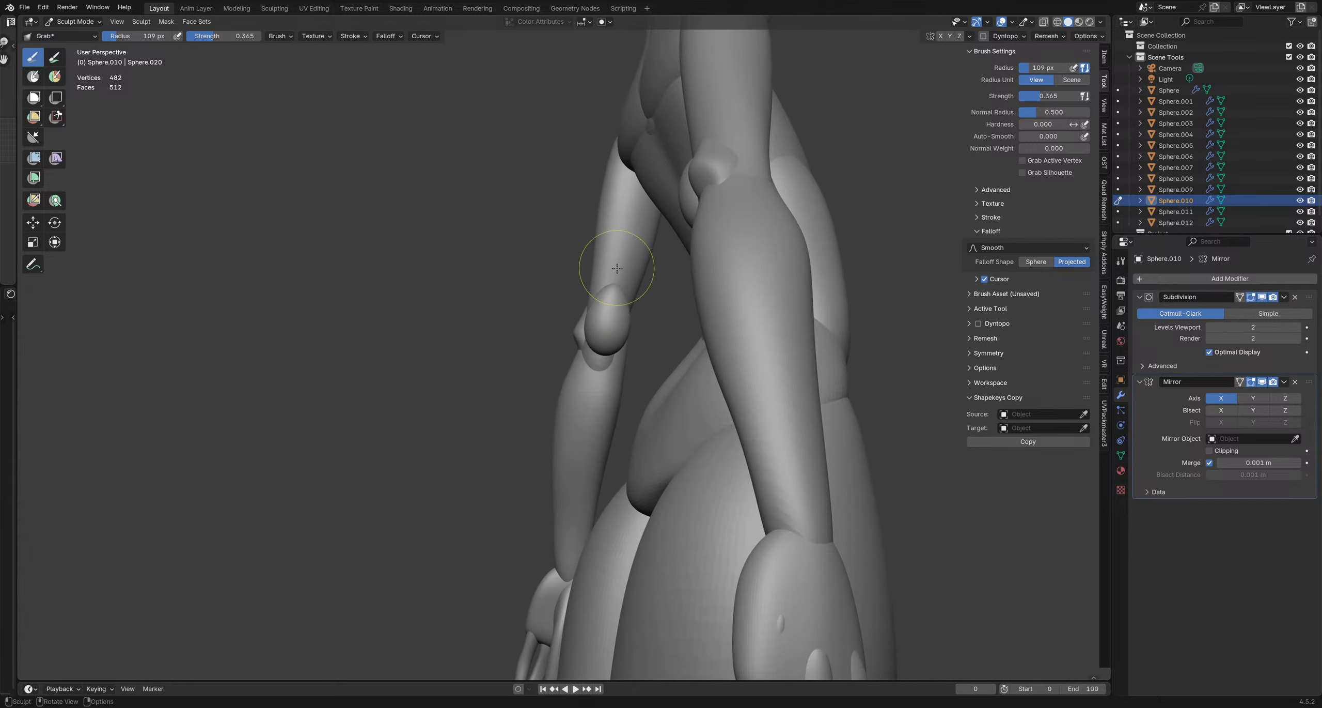
pyautogui.press('f')
pyautogui.moveTo(654, 322)
pyautogui.mouseDown(button='middle')
pyautogui.moveTo(681, 314)
pyautogui.moveTo(663, 335)
pyautogui.moveTo(559, 308)
pyautogui.mouseUp(button='middle')
pyautogui.click(674, 314)
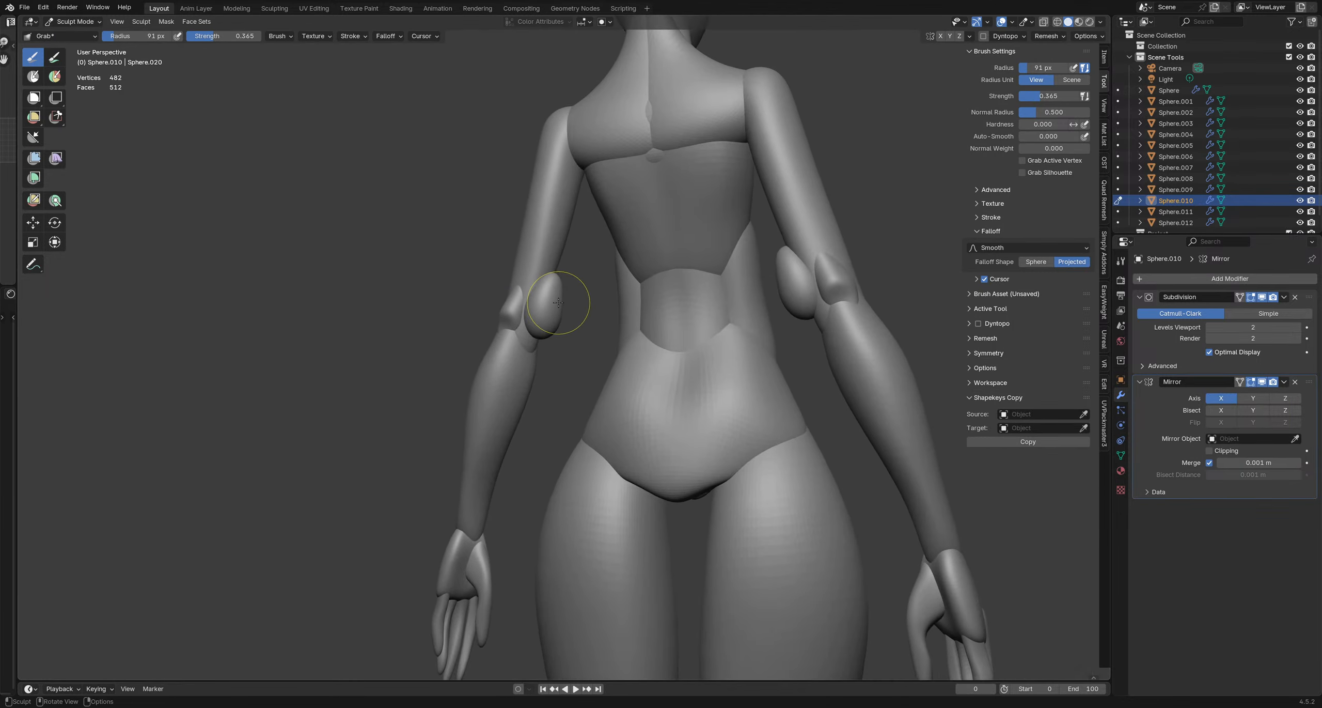
pyautogui.hotkey('ctrl', 'Tab')
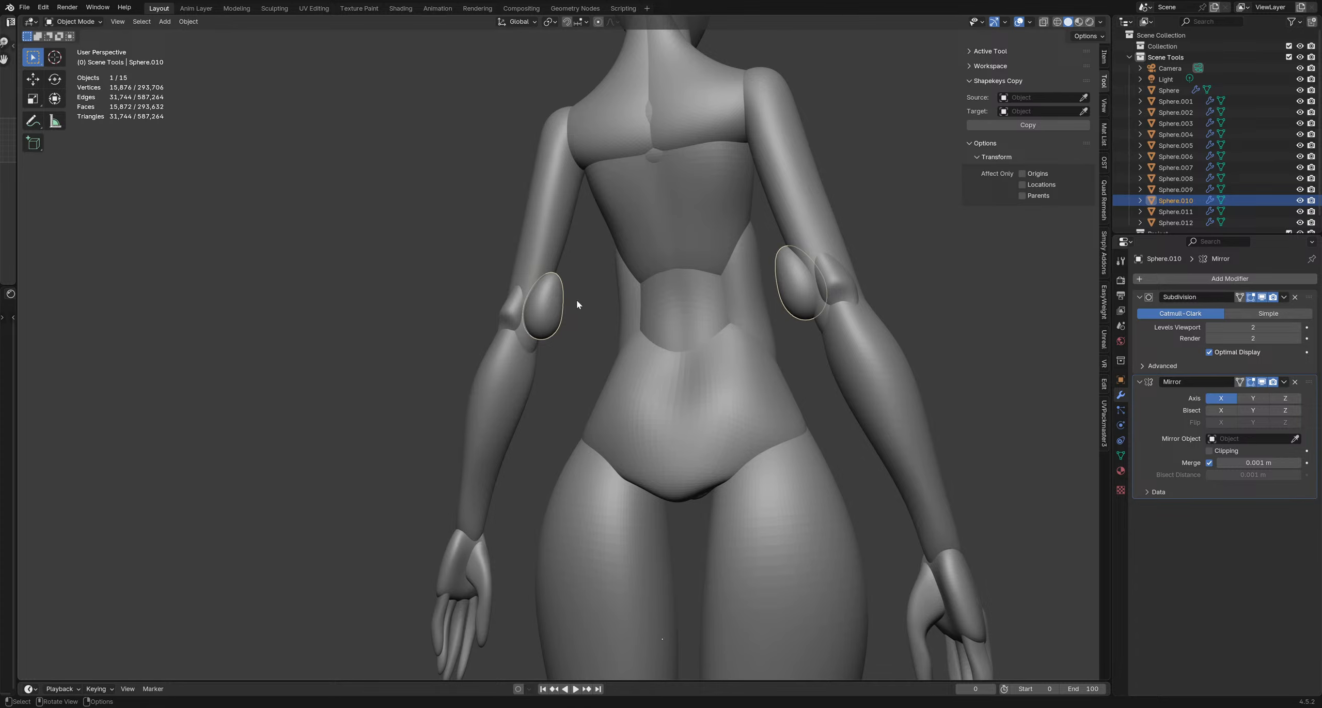
pyautogui.click(562, 232)
pyautogui.click(561, 285)
pyautogui.click(550, 258)
pyautogui.click(552, 279)
pyautogui.hotkey('ctrl', 'Tab')
# Reshape the lower and upper ends of the inner elbow piece with the Grab brush at 155 px
pyautogui.press('f')
pyautogui.click(565, 326)
pyautogui.moveTo(552, 347); pyautogui.dragTo(546, 351)
pyautogui.moveTo(541, 348); pyautogui.dragTo(568, 310, button='middle')
pyautogui.moveTo(576, 253); pyautogui.dragTo(574, 263)
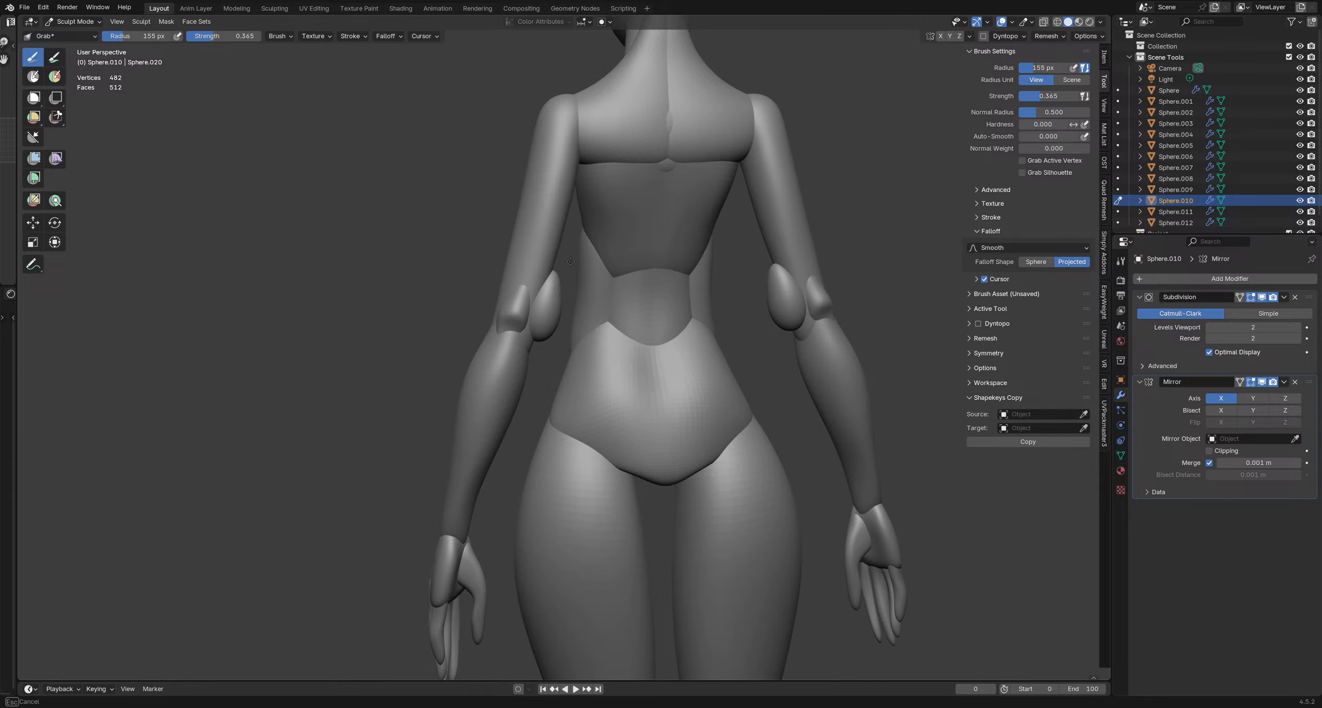
pyautogui.moveTo(571, 261)
pyautogui.mouseDown(button='middle')
pyautogui.moveTo(532, 286)
pyautogui.moveTo(561, 192)
pyautogui.moveTo(541, 294)
pyautogui.mouseUp(button='middle')
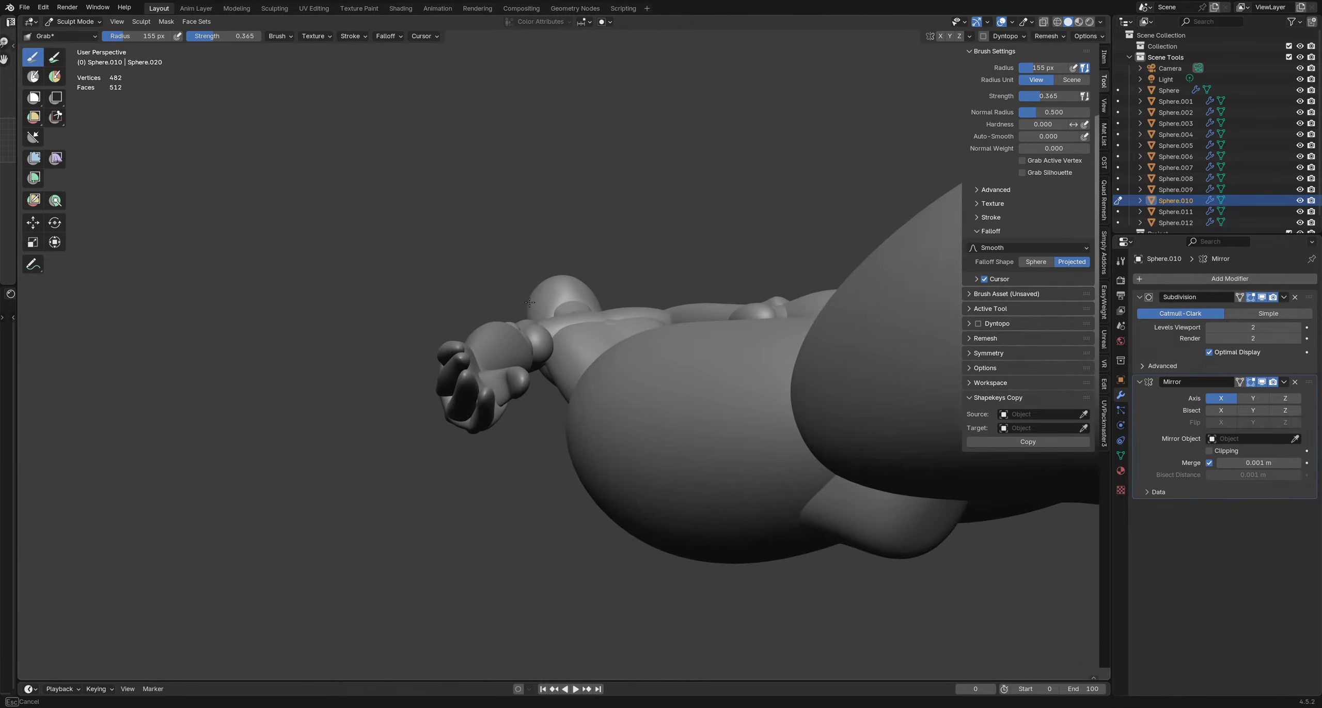
# Fit the inner elbow piece closer to the upper arm from below and behind, with the Grab brush at 115 px
pyautogui.moveTo(543, 380)
pyautogui.mouseDown(button='middle')
pyautogui.moveTo(532, 398)
pyautogui.moveTo(532, 387)
pyautogui.moveTo(550, 396)
pyautogui.mouseUp(button='middle')
pyautogui.press('f')
pyautogui.click(534, 384)
pyautogui.moveTo(566, 335); pyautogui.dragTo(555, 351, button='middle')
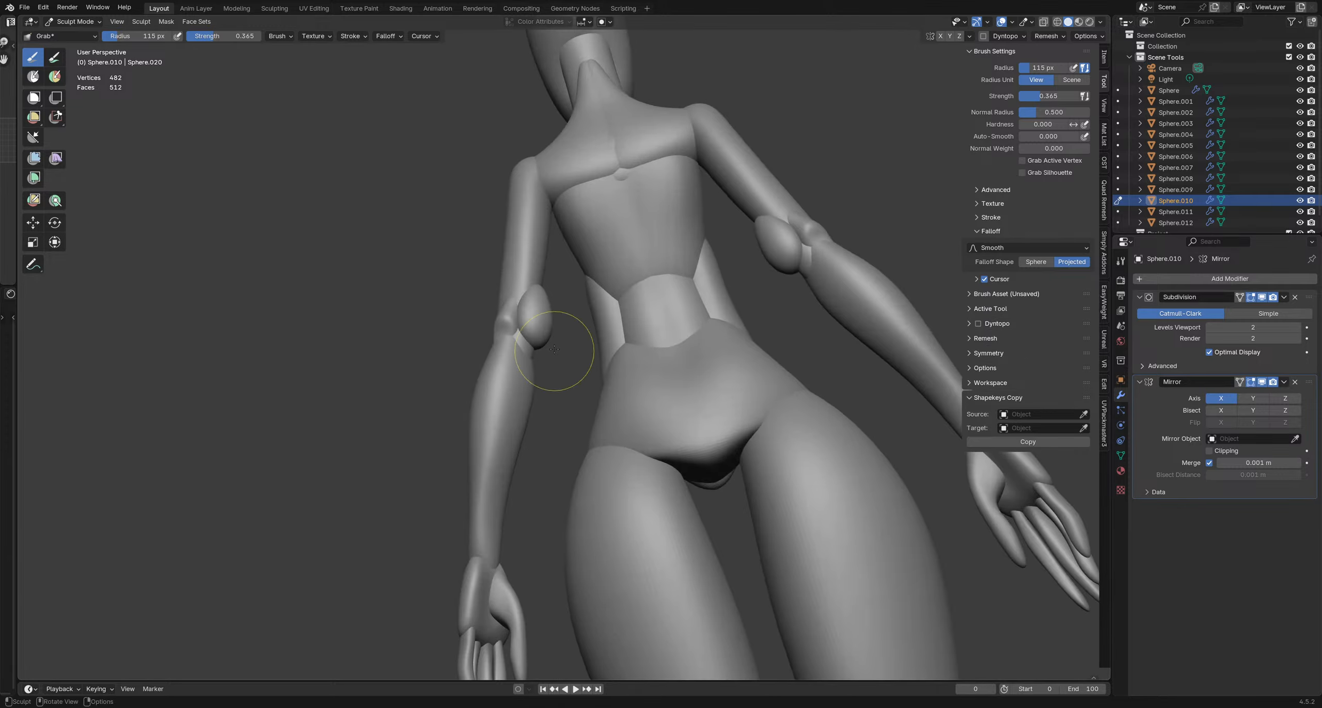
pyautogui.moveTo(526, 245); pyautogui.dragTo(569, 314, button='middle')
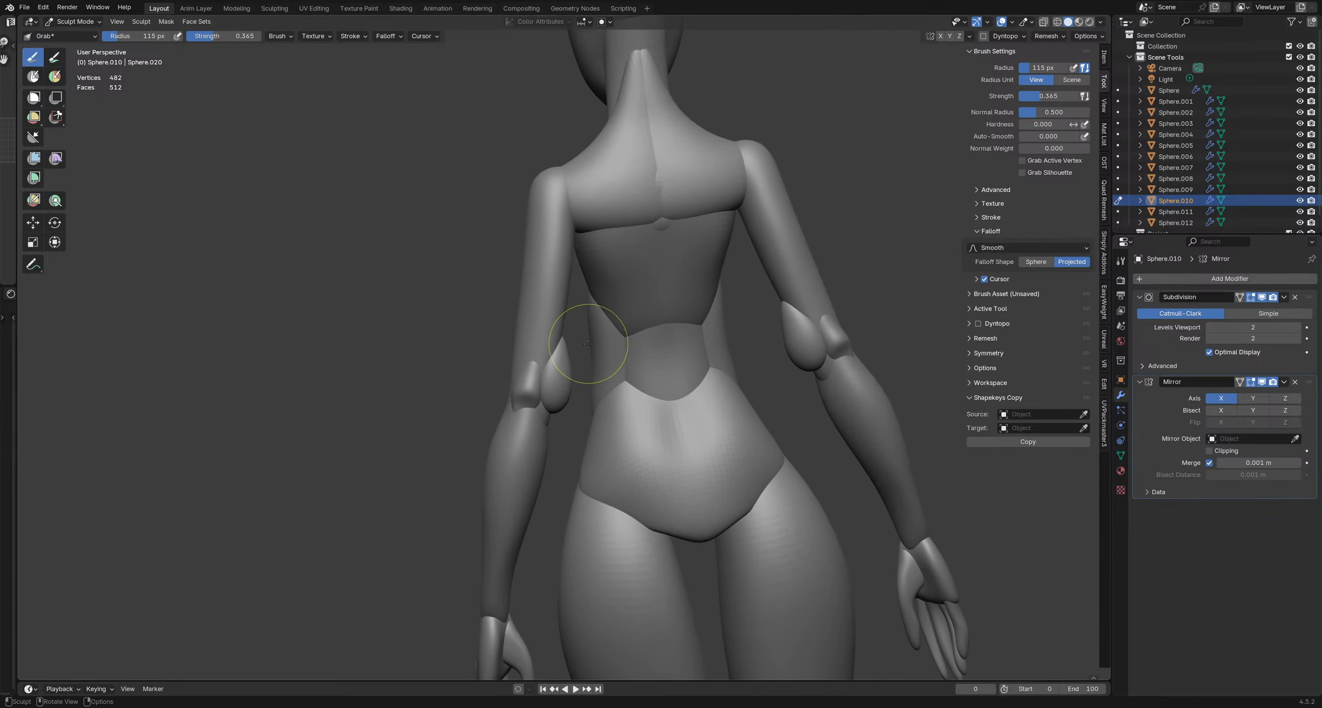
# Lengthen the inner elbow piece up along the upper arm into a tapered shape with the Grab brush at 171 px
pyautogui.press('f')
pyautogui.click(588, 385)
pyautogui.moveTo(562, 321)
pyautogui.mouseDown(button='middle')
pyautogui.moveTo(575, 310)
pyautogui.moveTo(458, 342)
pyautogui.moveTo(461, 311)
pyautogui.mouseUp(button='middle')
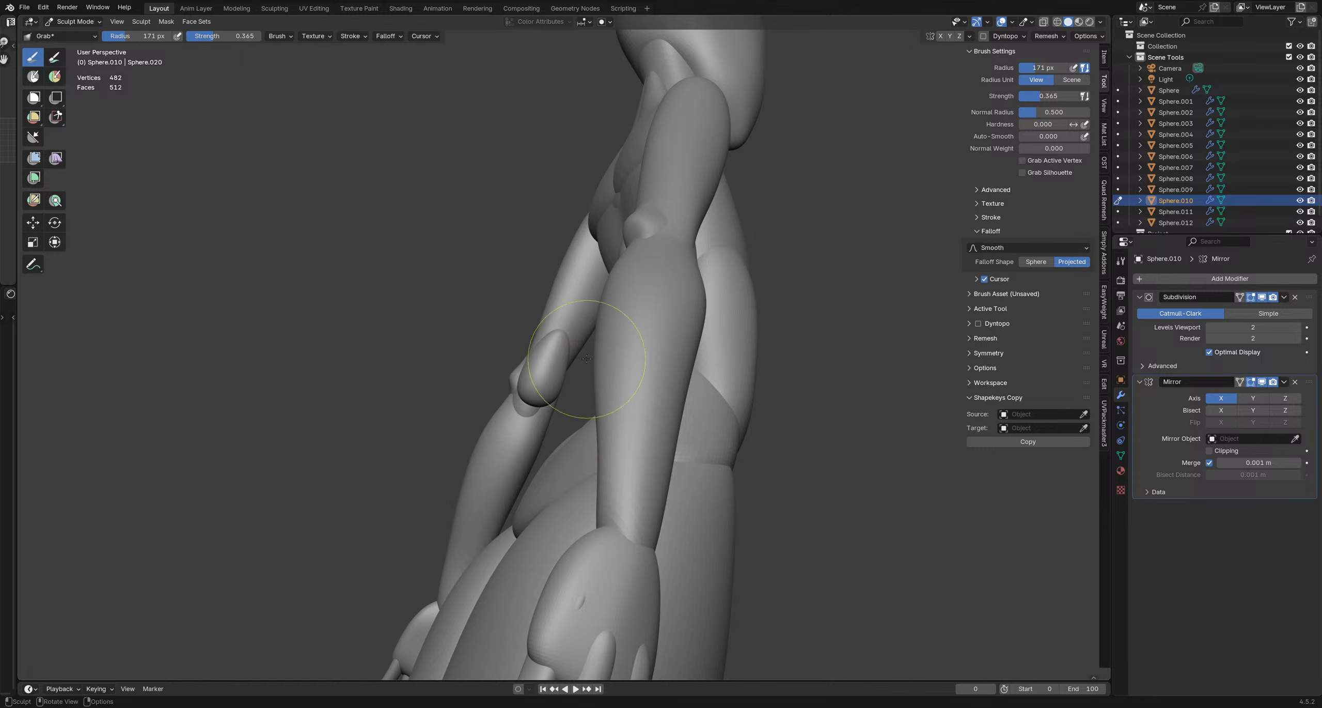
pyautogui.moveTo(600, 373); pyautogui.dragTo(632, 441, button='middle')
pyautogui.moveTo(582, 382)
pyautogui.mouseDown(button='middle')
pyautogui.moveTo(581, 401)
pyautogui.moveTo(539, 296)
pyautogui.moveTo(531, 418)
pyautogui.moveTo(570, 373)
pyautogui.mouseUp(button='middle')
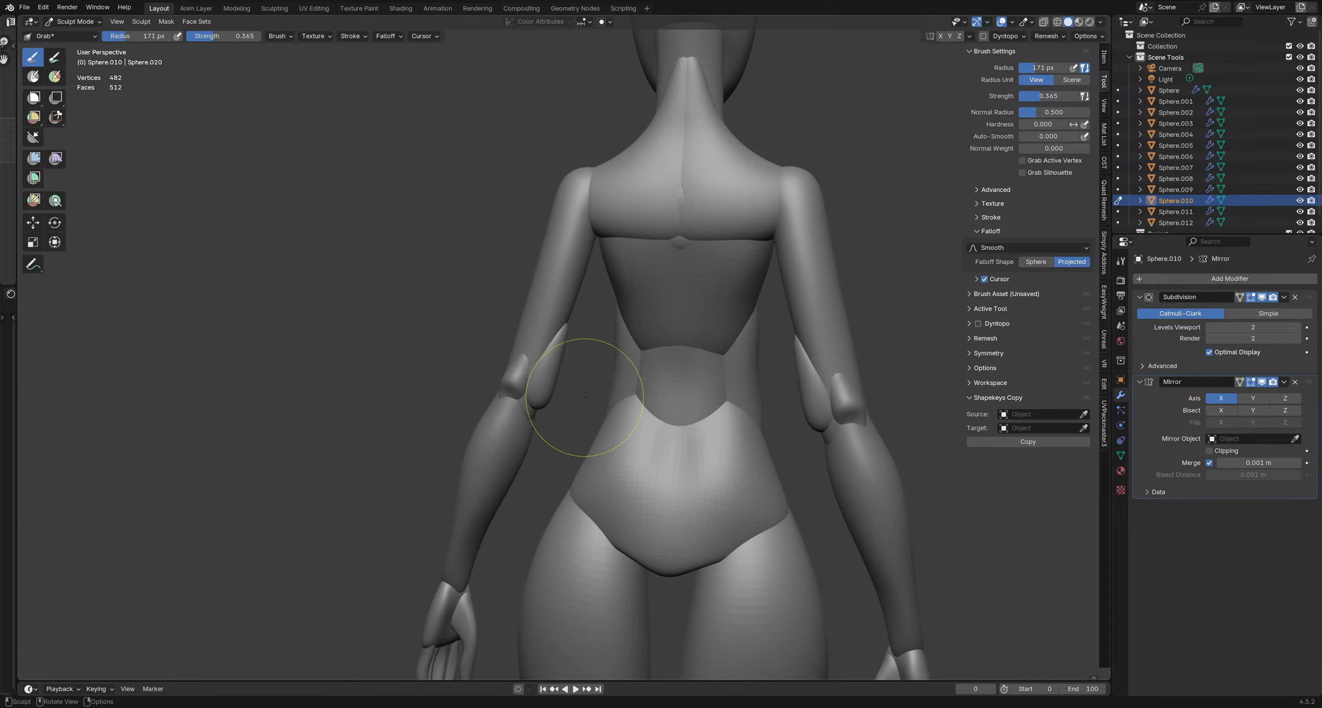
# Nudge the tapered top of the inner elbow piece into the upper arm with the Grab brush at 188 px
pyautogui.moveTo(585, 398)
pyautogui.mouseDown(button='middle')
pyautogui.moveTo(593, 410)
pyautogui.moveTo(501, 271)
pyautogui.moveTo(508, 318)
pyautogui.moveTo(553, 321)
pyautogui.moveTo(559, 303)
pyautogui.moveTo(532, 398)
pyautogui.moveTo(563, 413)
pyautogui.moveTo(594, 309)
pyautogui.mouseUp(button='middle')
pyautogui.press('f')
pyautogui.click(586, 381)
pyautogui.press('f')
pyautogui.click(573, 404)
pyautogui.press('f')
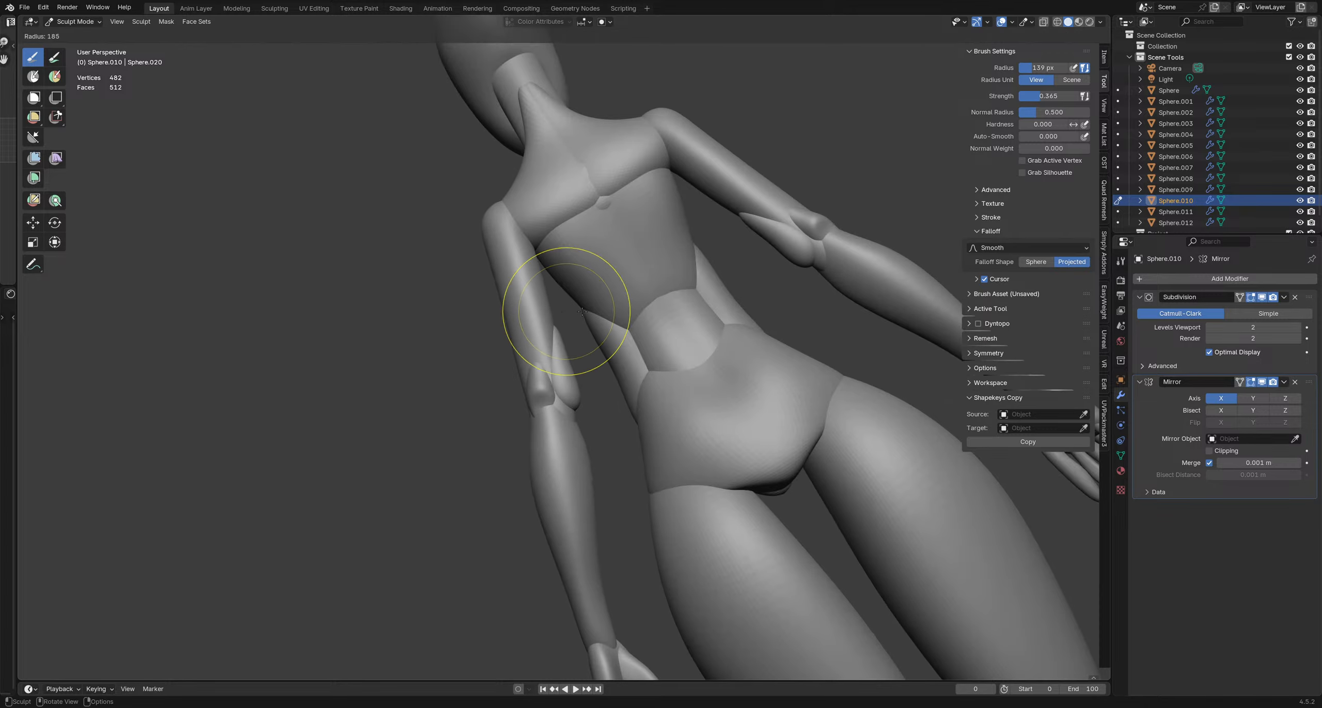
pyautogui.click(620, 310)
pyautogui.moveTo(566, 310); pyautogui.dragTo(559, 307)
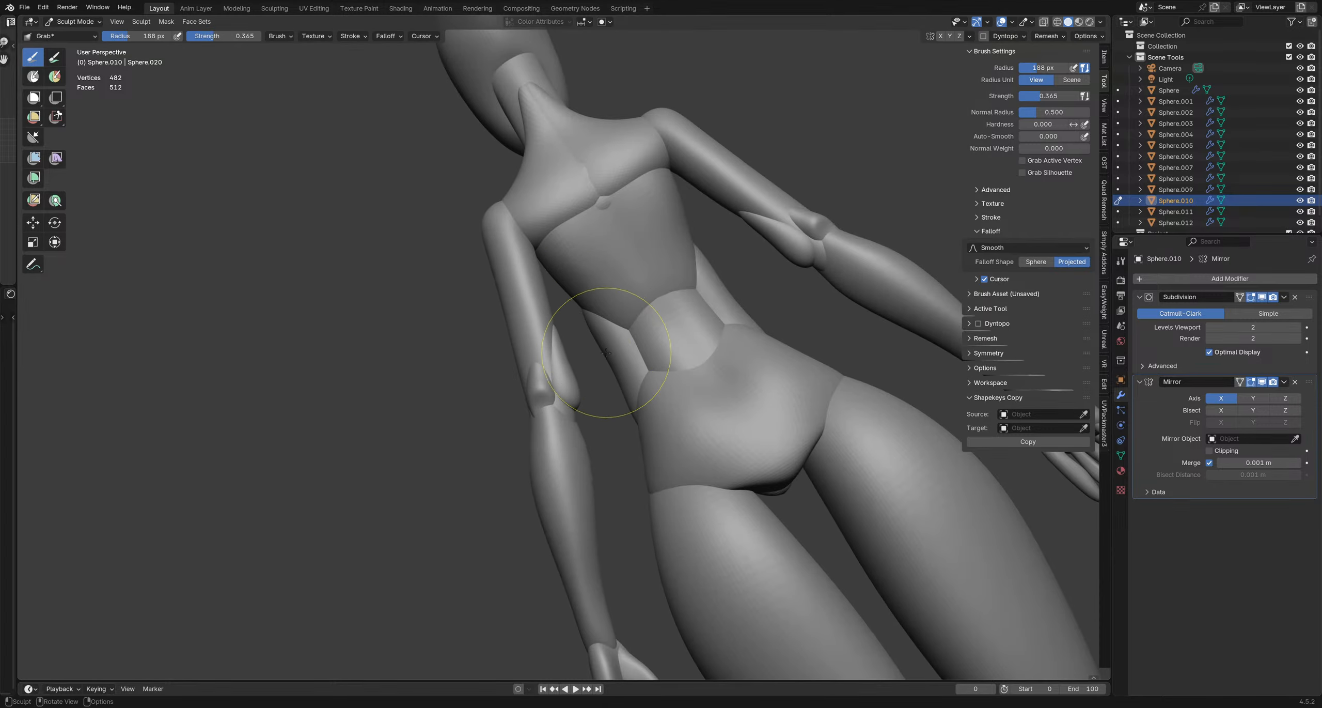
# Blend the inner elbow piece into the arm, reducing the Grab brush from 163 px for finer adjustments
pyautogui.moveTo(629, 385); pyautogui.dragTo(579, 413, button='middle')
pyautogui.press('f')
pyautogui.click(573, 422)
pyautogui.moveTo(578, 413); pyautogui.dragTo(583, 402, button='middle')
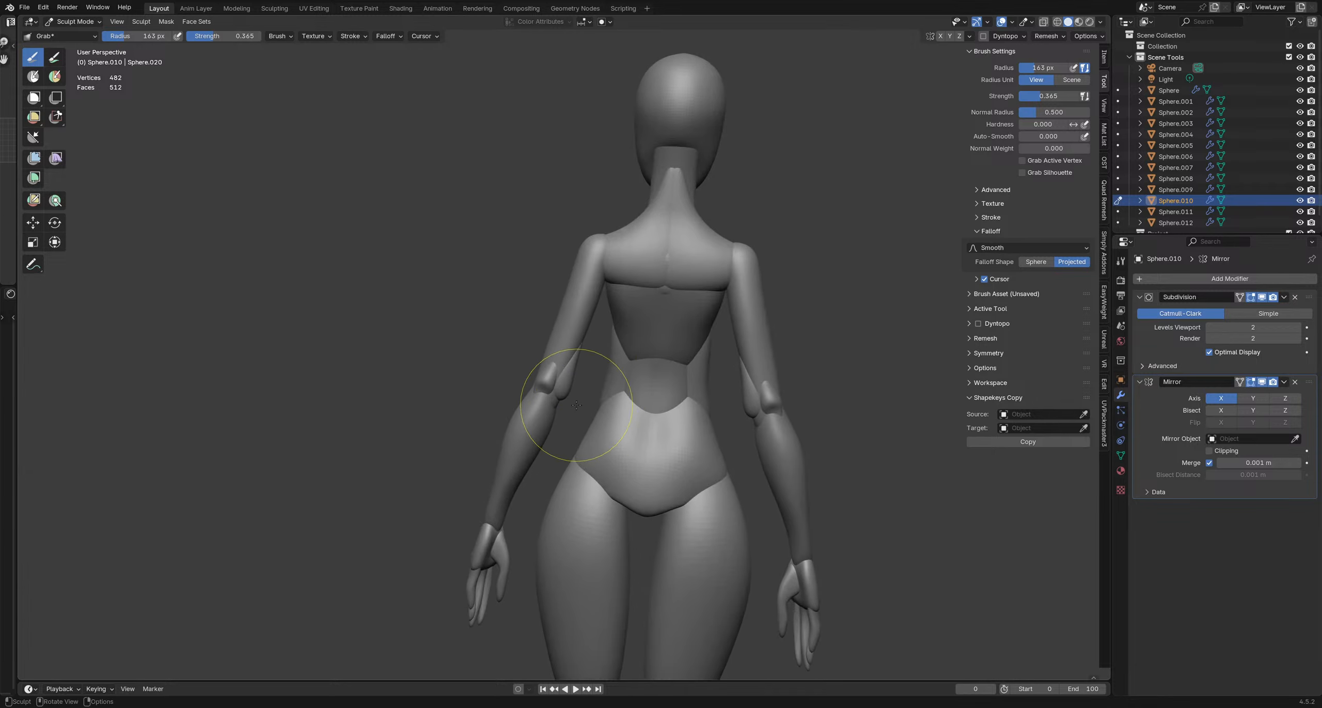
pyautogui.press('f')
pyautogui.click(574, 406)
pyautogui.moveTo(546, 377)
pyautogui.mouseDown(button='middle')
pyautogui.moveTo(517, 389)
pyautogui.moveTo(564, 376)
pyautogui.moveTo(563, 350)
pyautogui.moveTo(576, 427)
pyautogui.moveTo(568, 401)
pyautogui.moveTo(580, 391)
pyautogui.moveTo(580, 412)
pyautogui.mouseUp(button='middle')
pyautogui.press('[')
pyautogui.press('[')
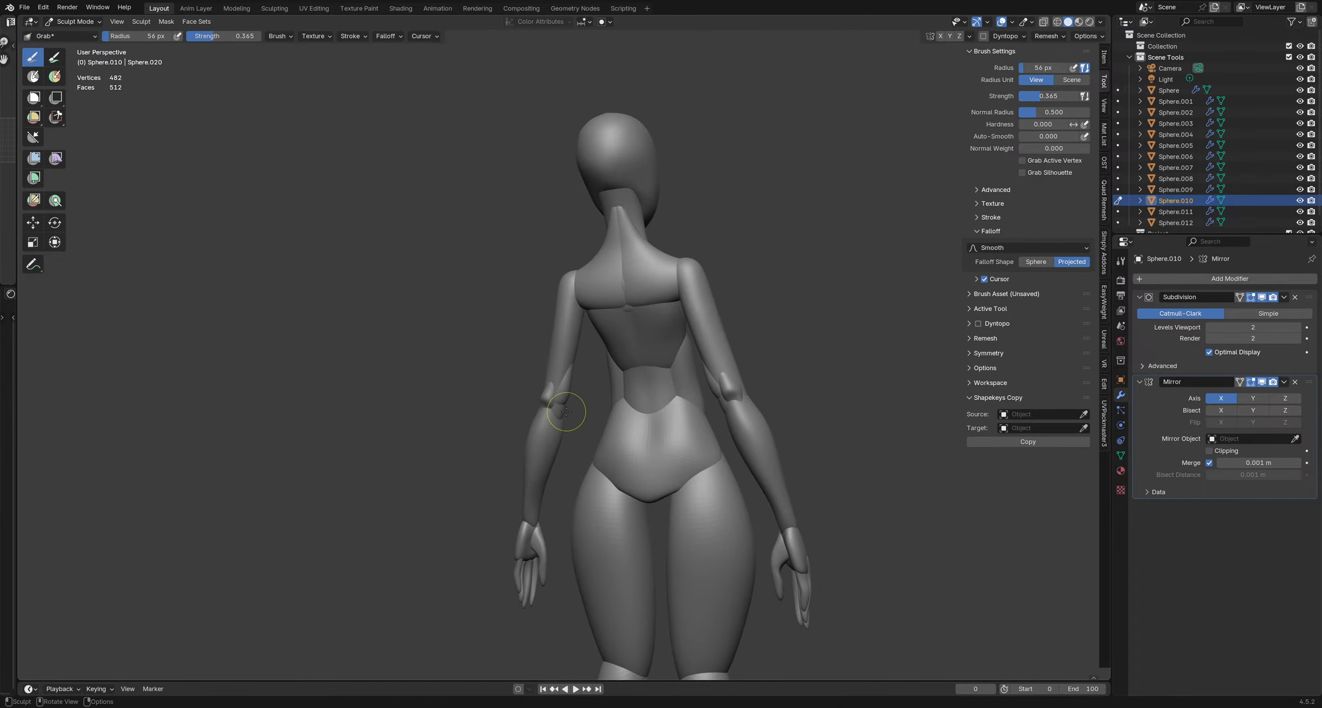
pyautogui.press('[')
# View the whole figure from behind and save the file
pyautogui.moveTo(562, 419)
pyautogui.mouseDown(button='middle')
pyautogui.moveTo(496, 395)
pyautogui.moveTo(584, 421)
pyautogui.moveTo(562, 395)
pyautogui.moveTo(511, 387)
pyautogui.moveTo(549, 378)
pyautogui.moveTo(584, 399)
pyautogui.mouseUp(button='middle')
pyautogui.scroll(-3, 593, 410)
pyautogui.hotkey('ctrl', 's')
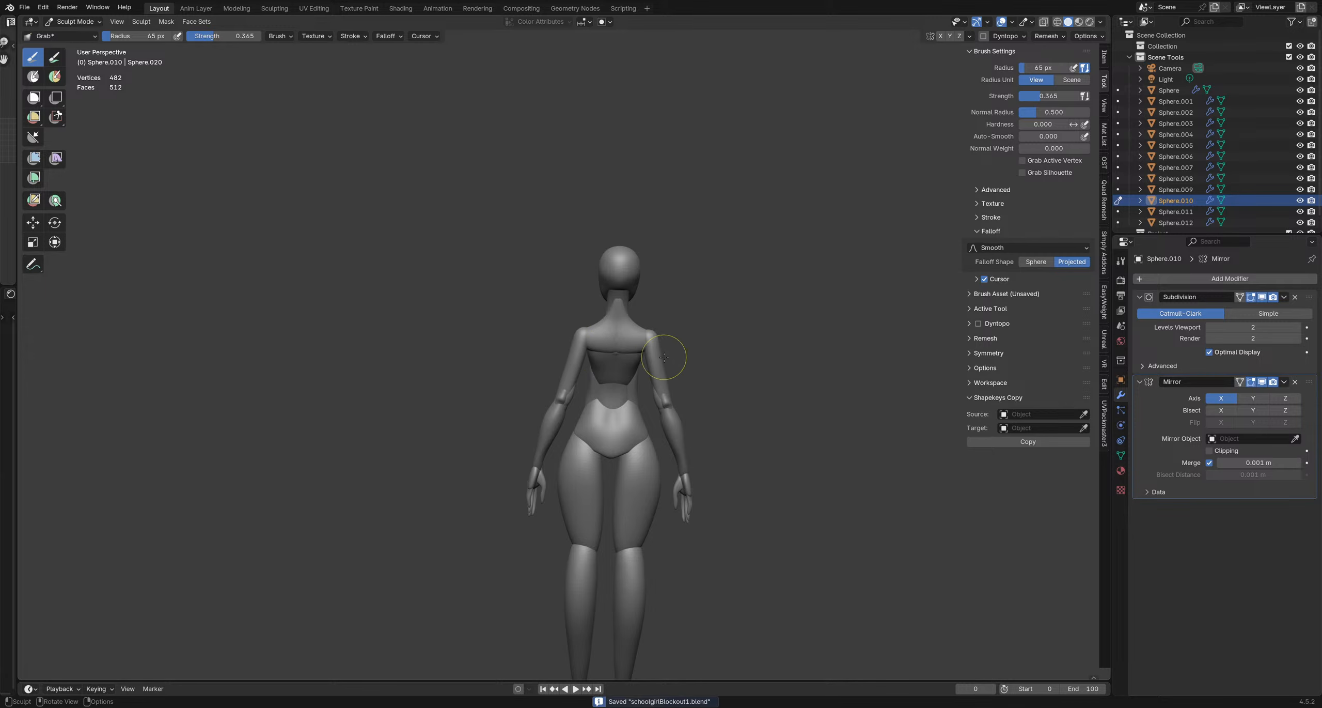
pyautogui.moveTo(664, 356); pyautogui.dragTo(612, 403, button='middle')
# Try the glossy white, brown, tan and pinkish skin-toned MatCaps for the viewport shading
pyautogui.click(1100, 21)
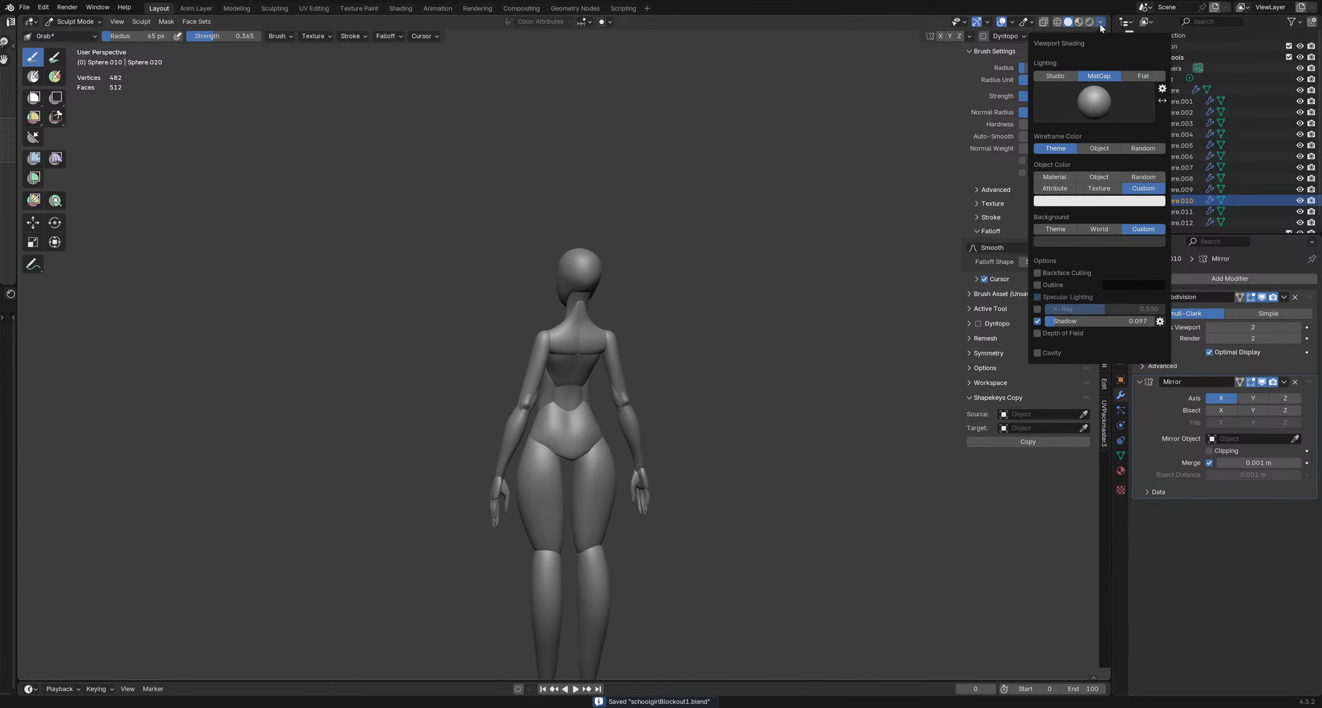
pyautogui.click(1043, 98)
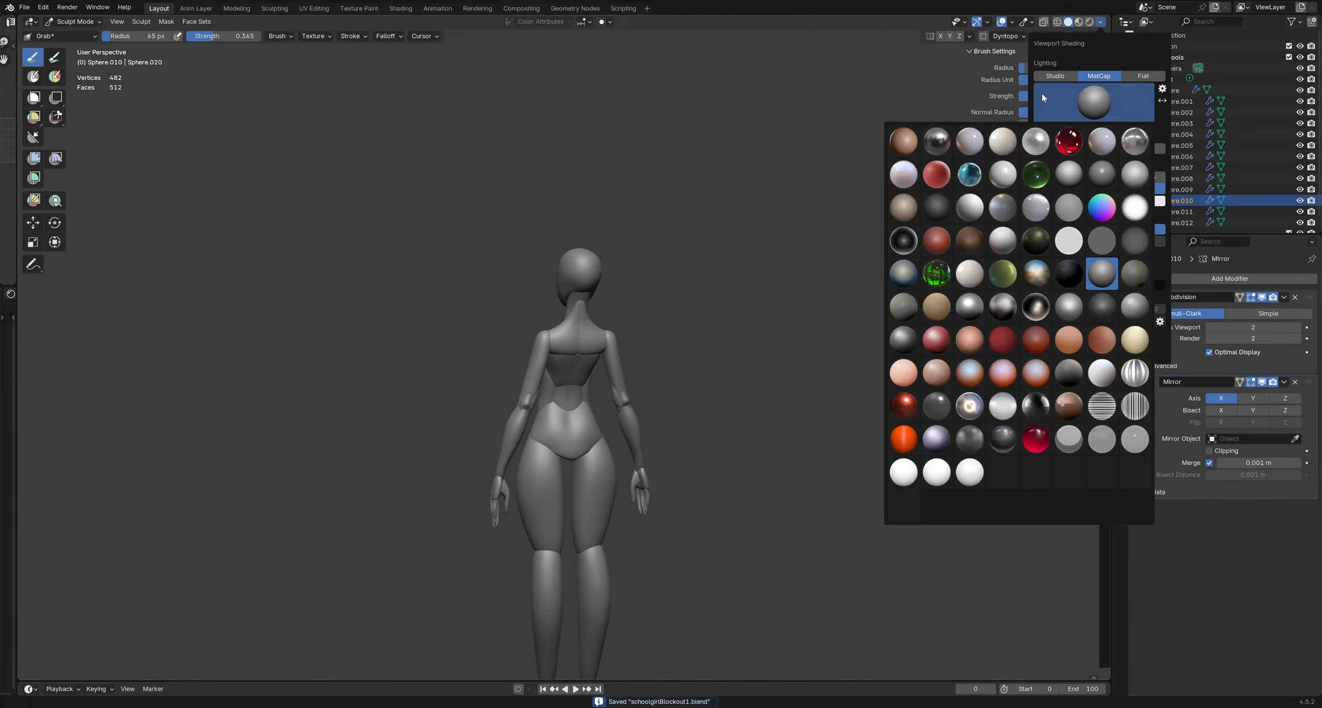
pyautogui.click(904, 179)
pyautogui.click(1095, 103)
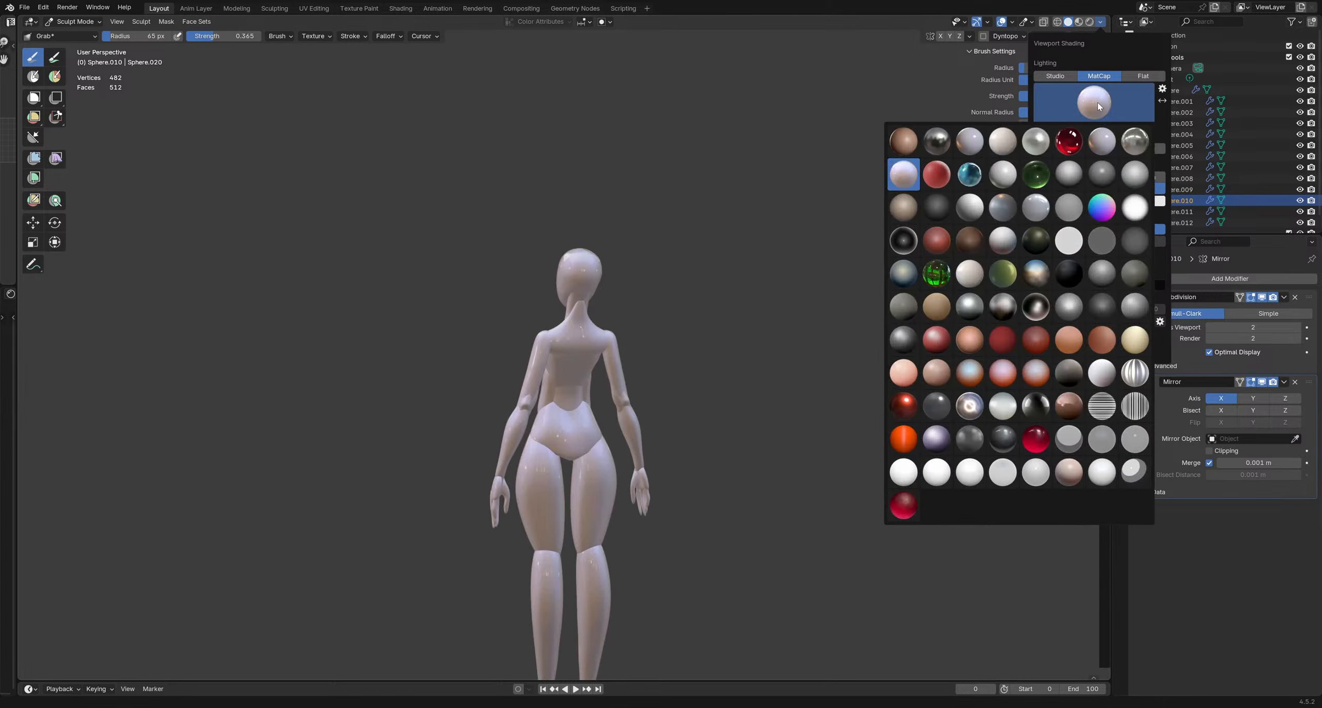
pyautogui.click(904, 145)
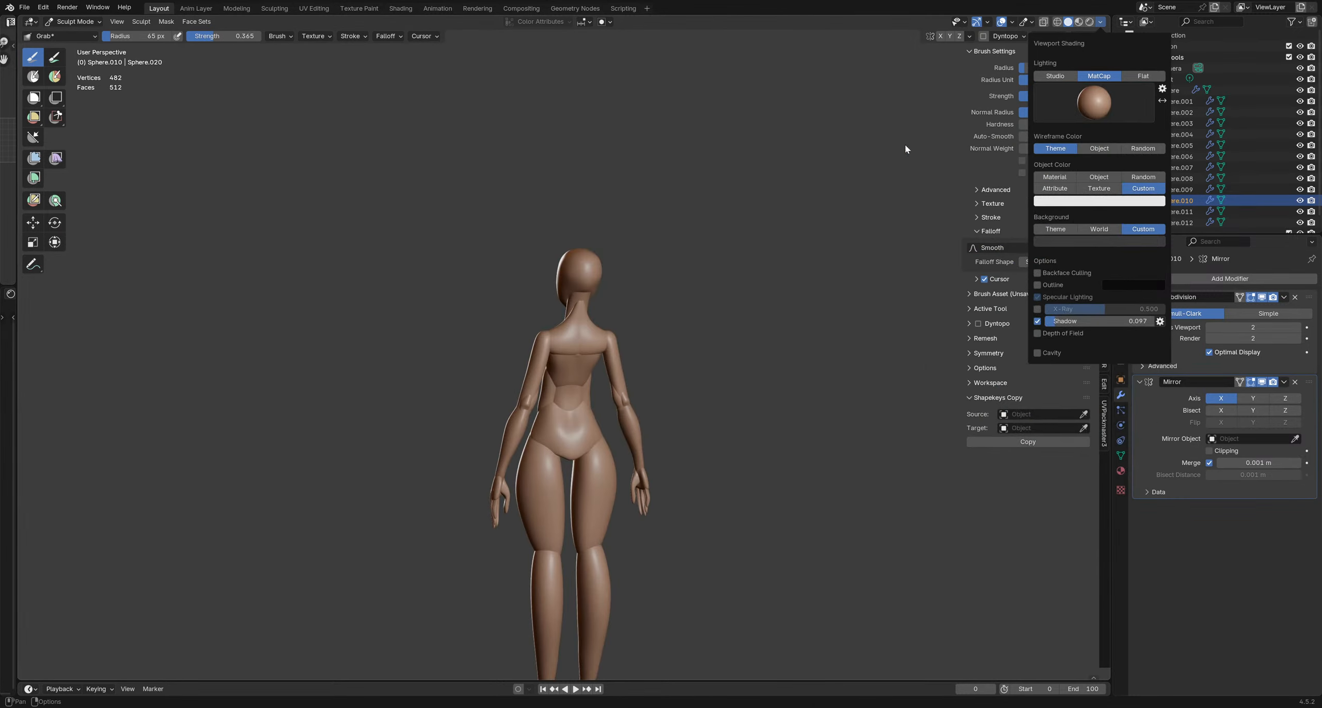
pyautogui.click(1094, 102)
pyautogui.click(938, 307)
pyautogui.click(1092, 106)
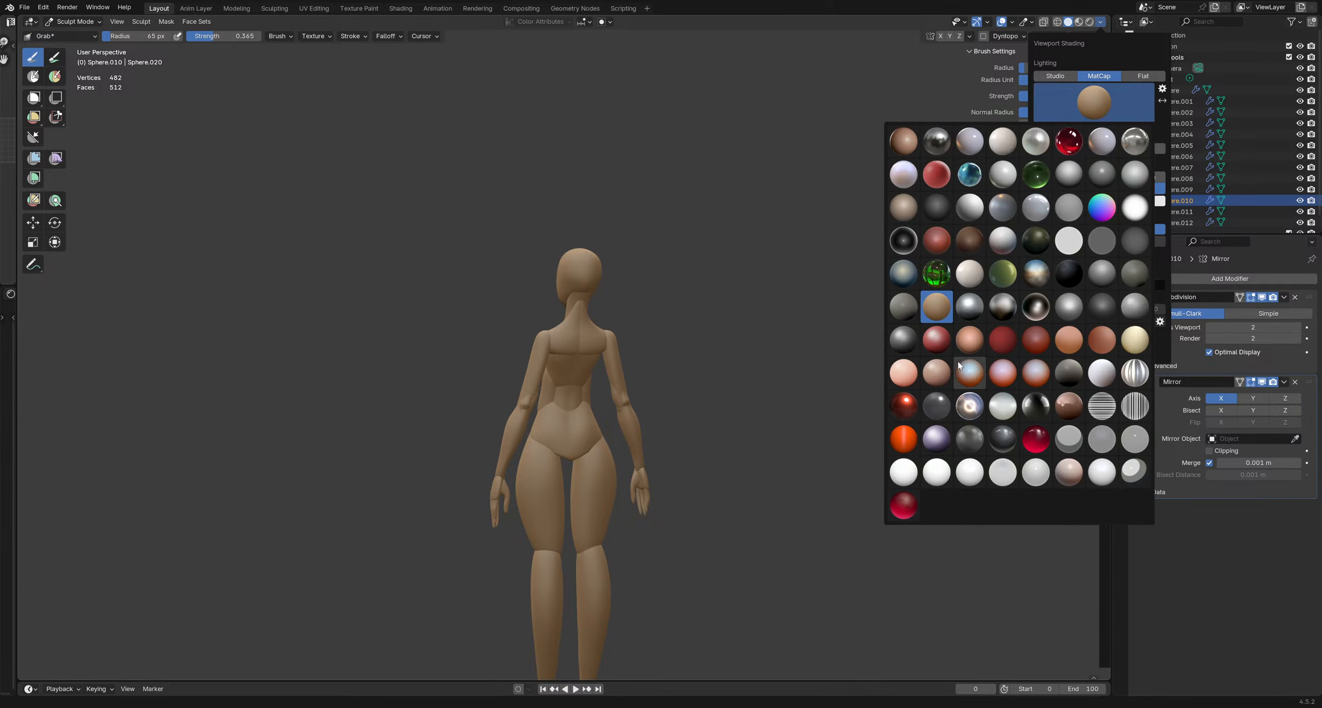
pyautogui.click(940, 371)
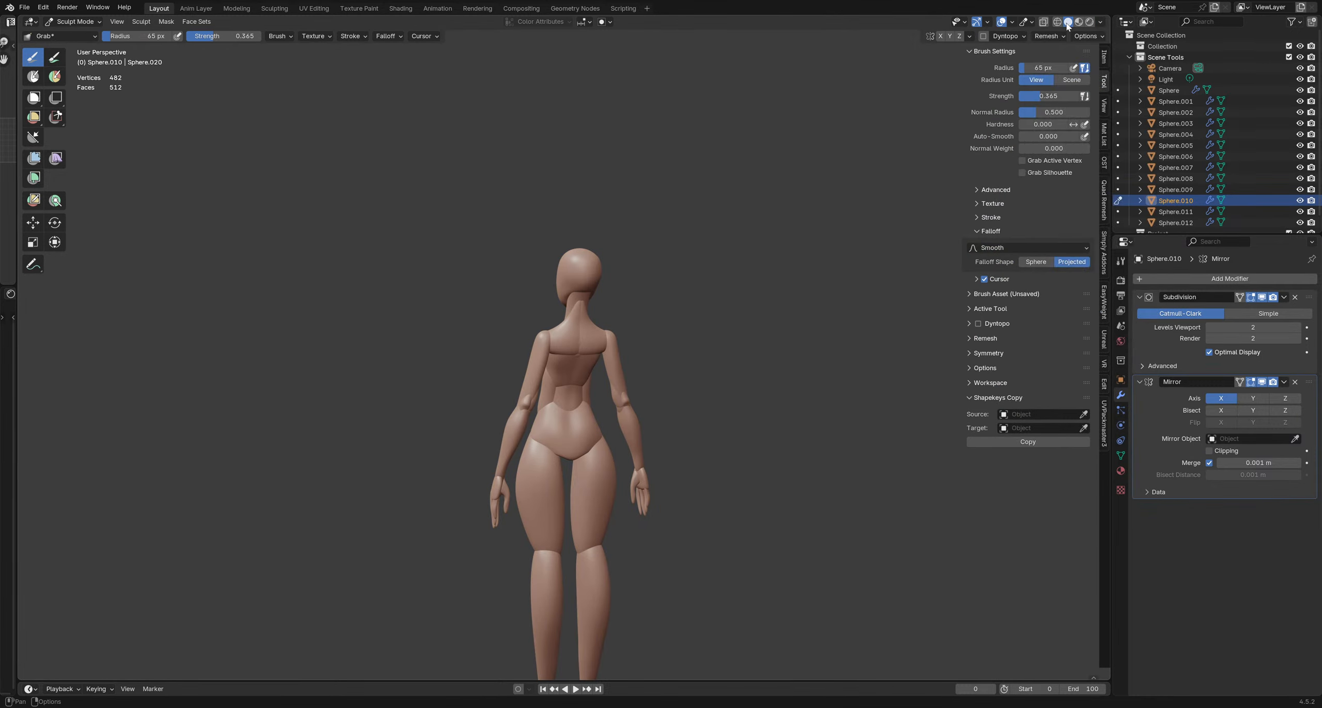
# Switch the viewport lighting to Studio, try several studio lights, and choose the dark matte grey one
pyautogui.click(1099, 23)
pyautogui.click(1055, 78)
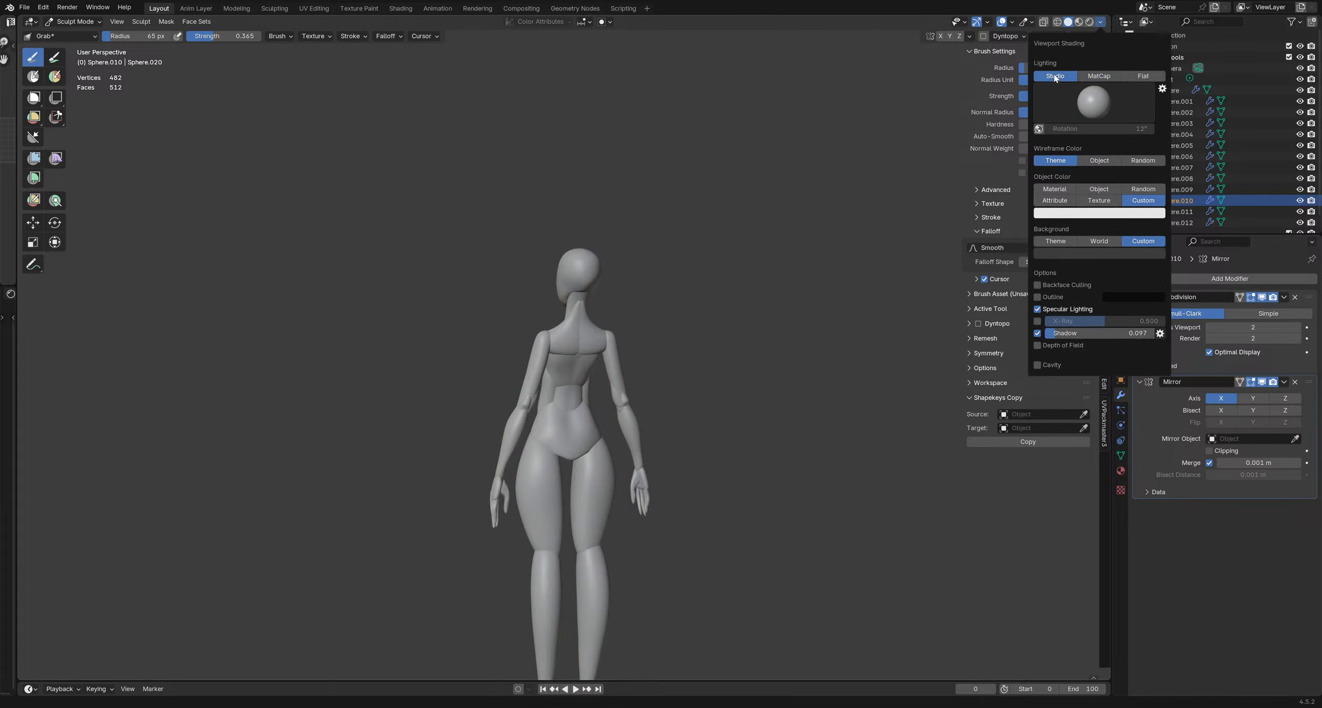
pyautogui.click(1090, 118)
pyautogui.click(911, 175)
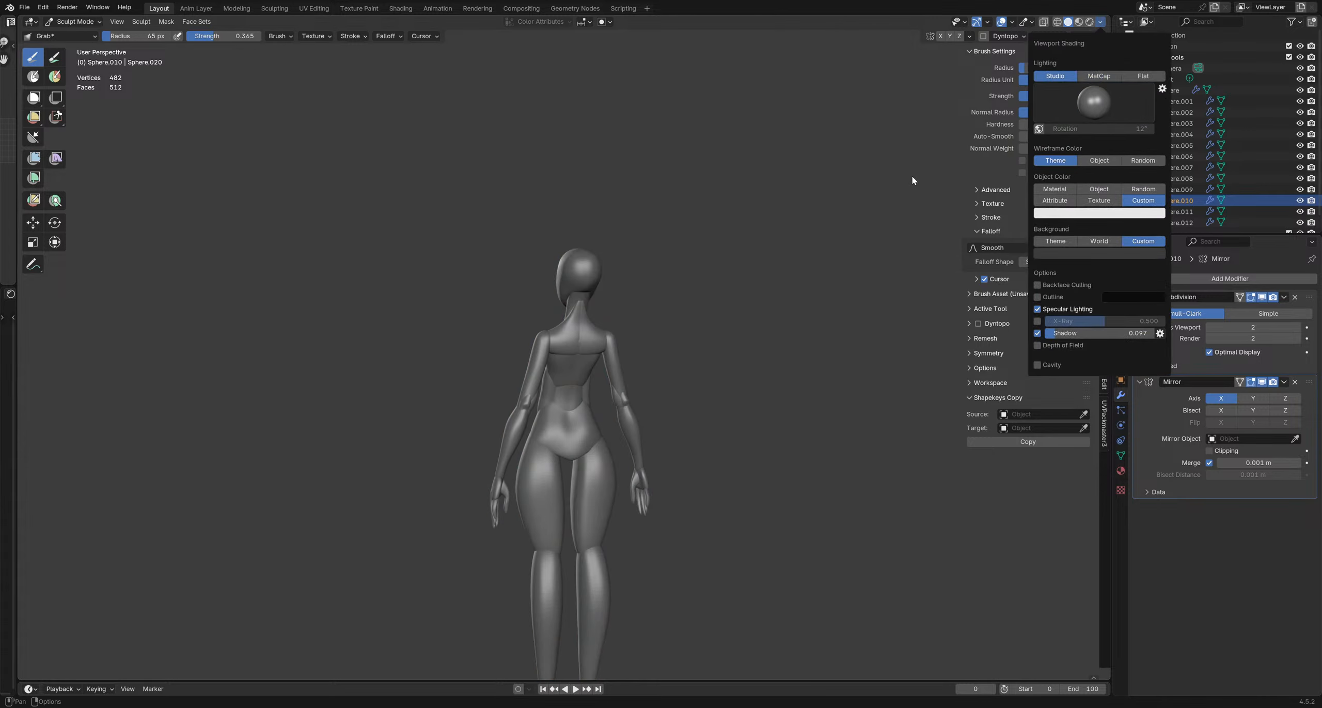
pyautogui.click(1094, 100)
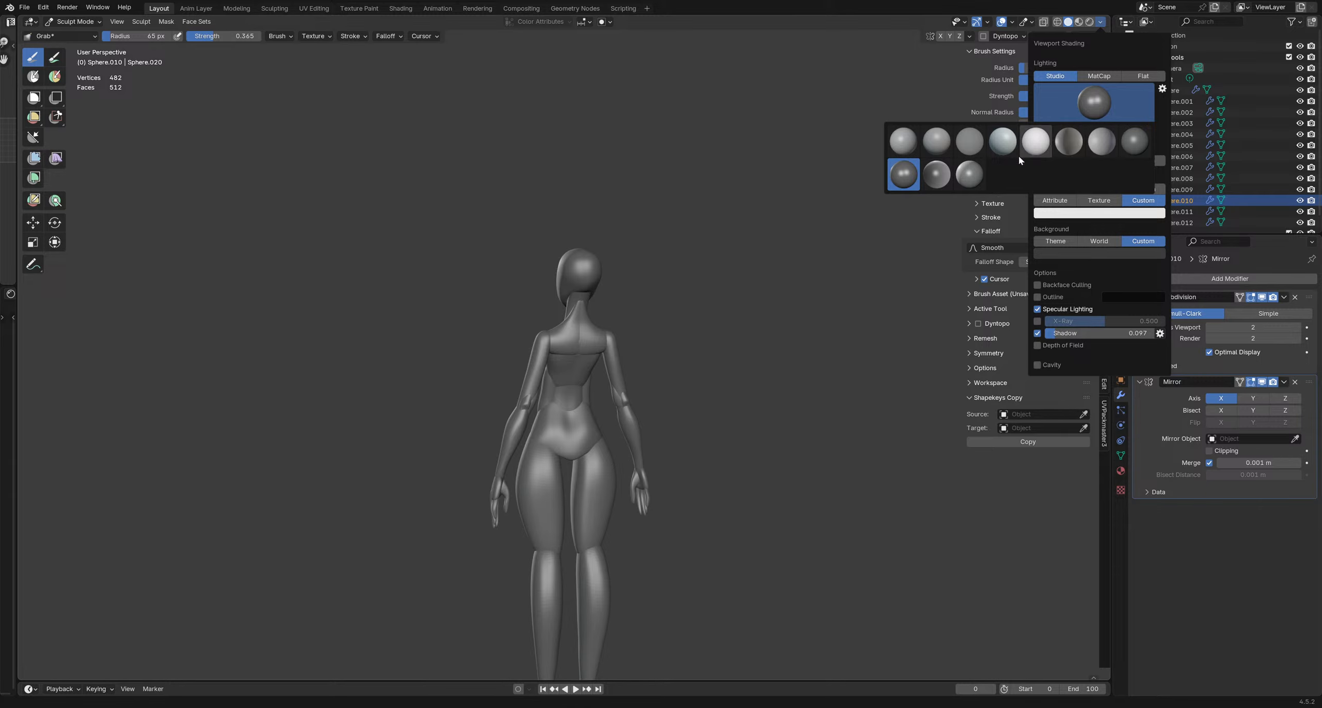
pyautogui.click(969, 174)
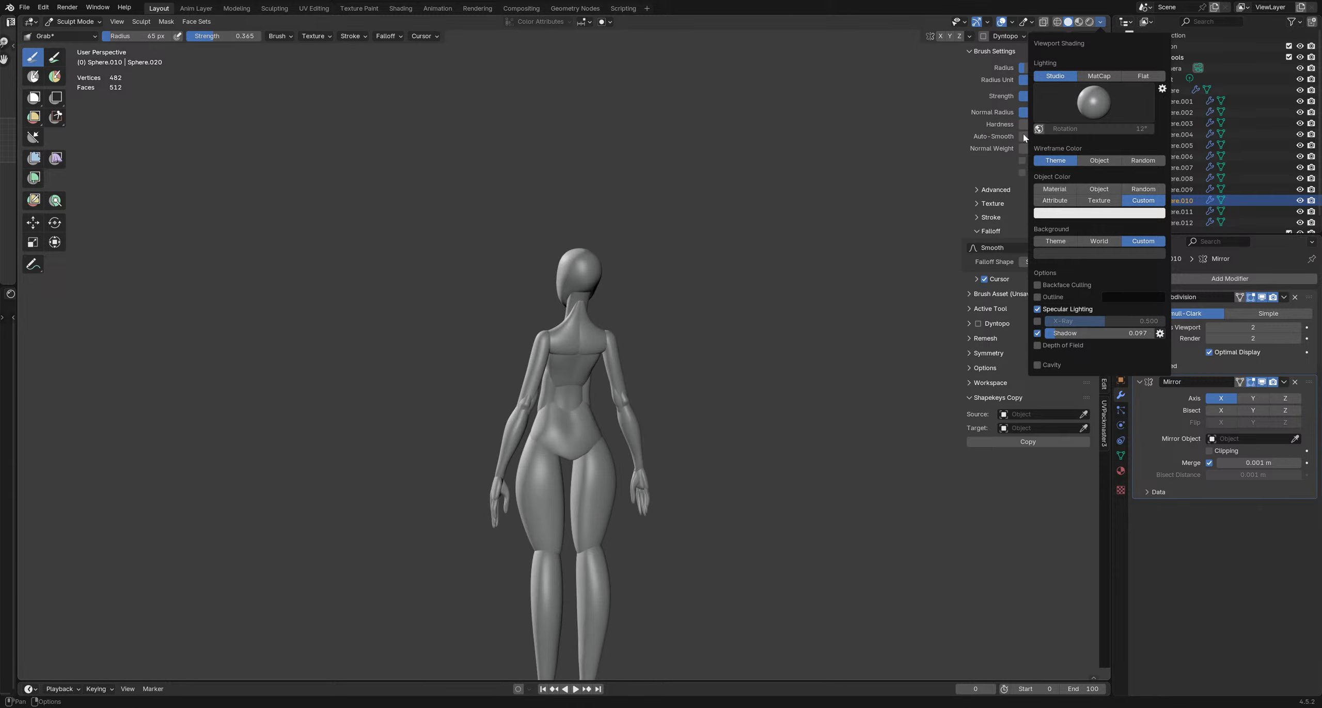
pyautogui.click(949, 184)
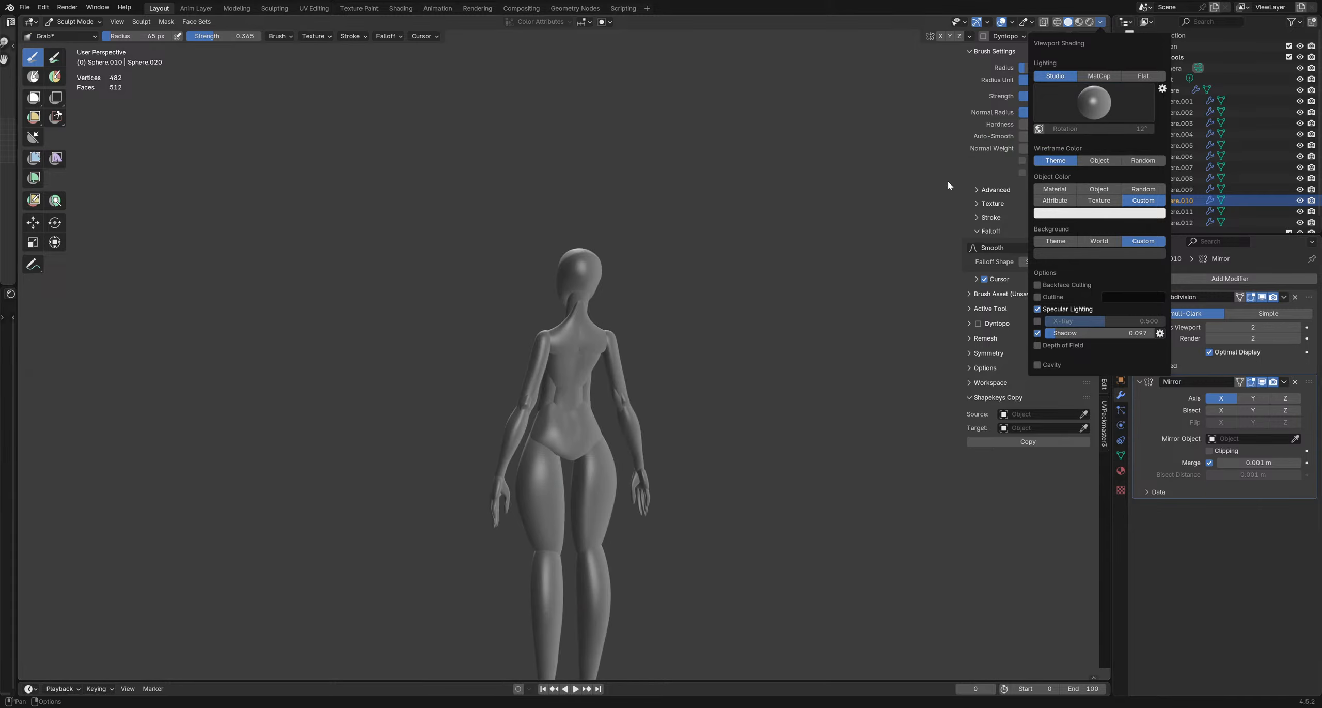
pyautogui.click(1076, 91)
pyautogui.click(1130, 147)
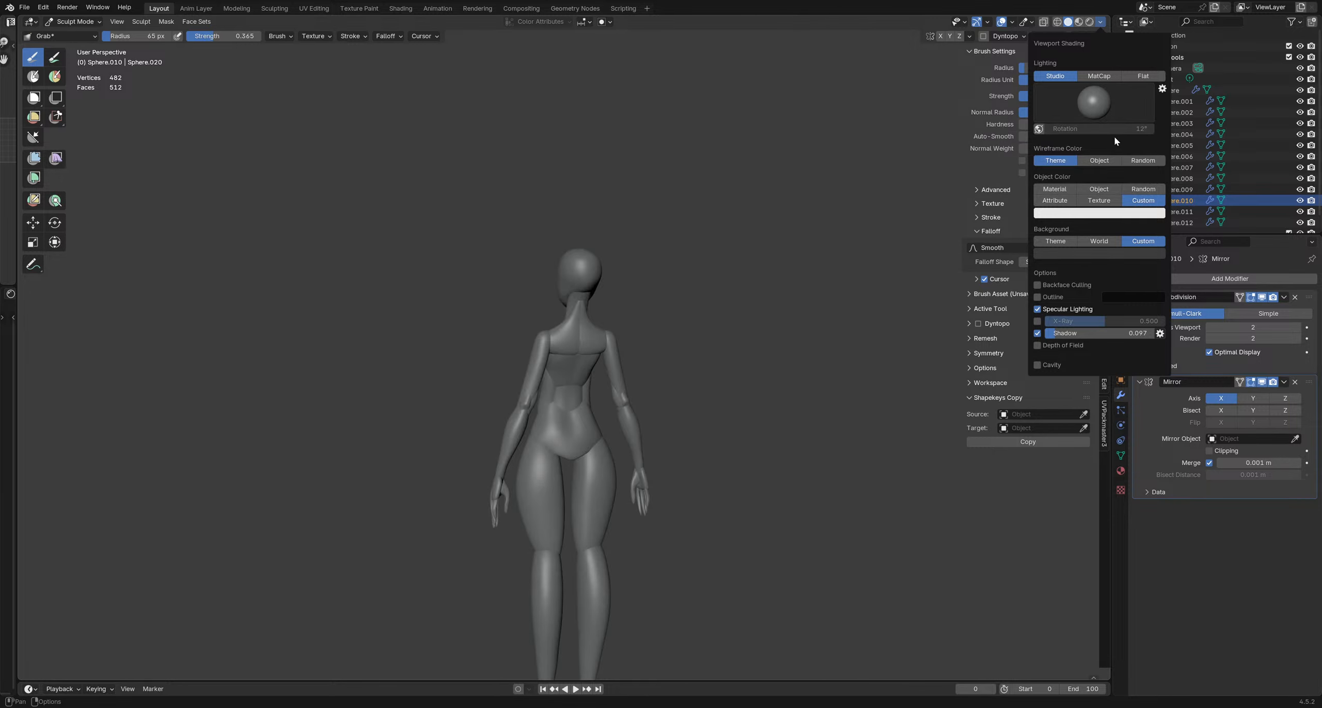
# Switch the viewport lighting to MatCap, try grey MatCaps, and view the figure from another side
pyautogui.click(1099, 76)
pyautogui.click(1077, 120)
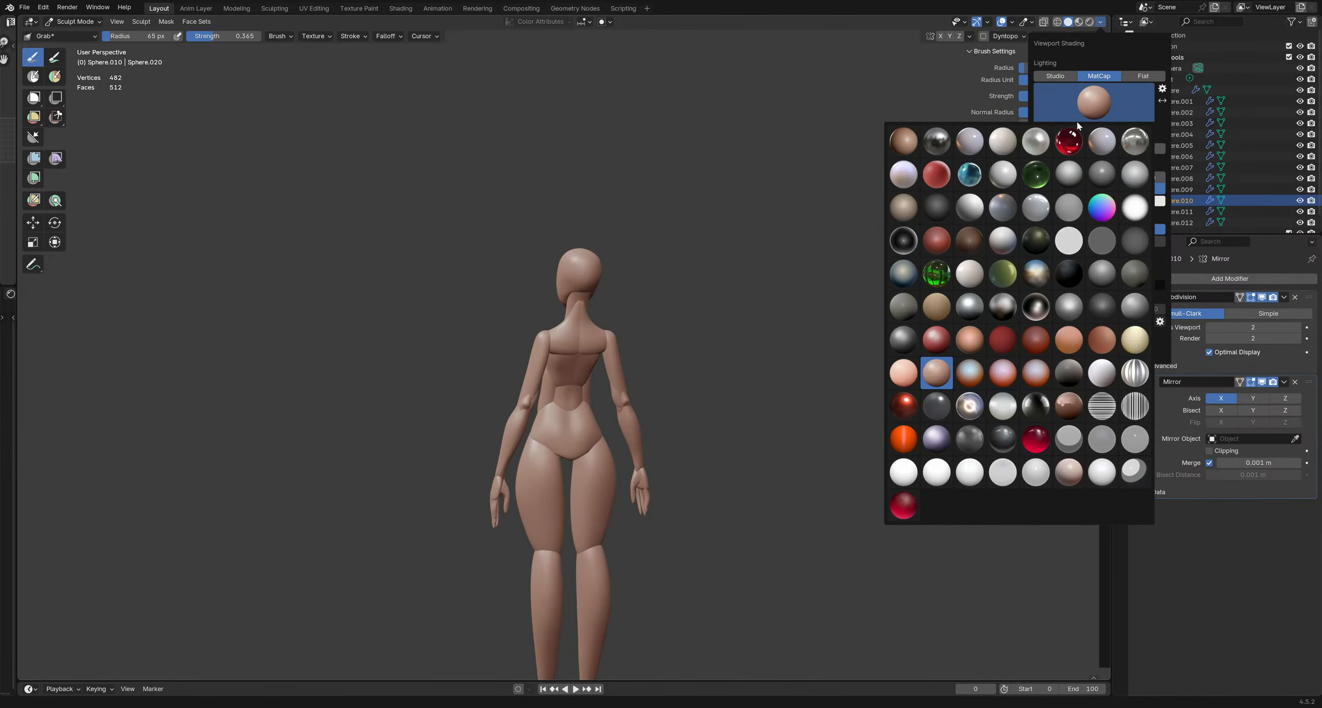
pyautogui.click(1102, 174)
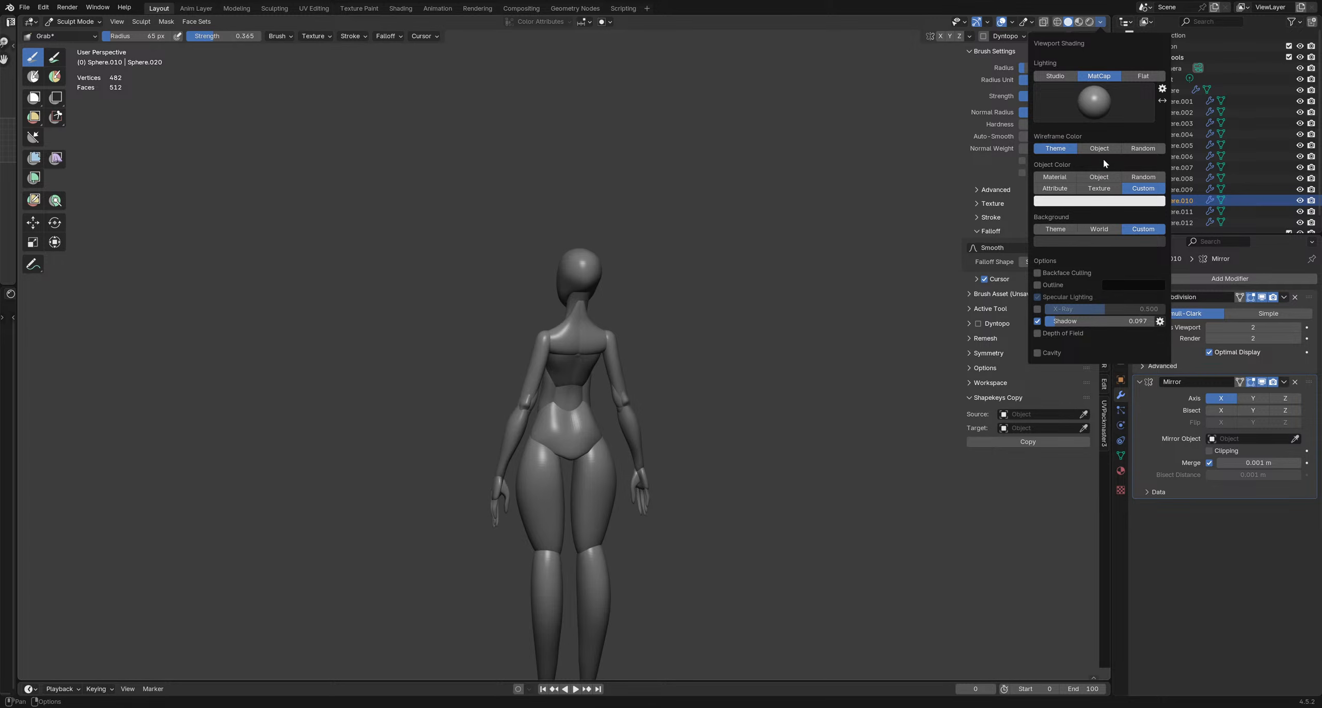
pyautogui.click(1095, 111)
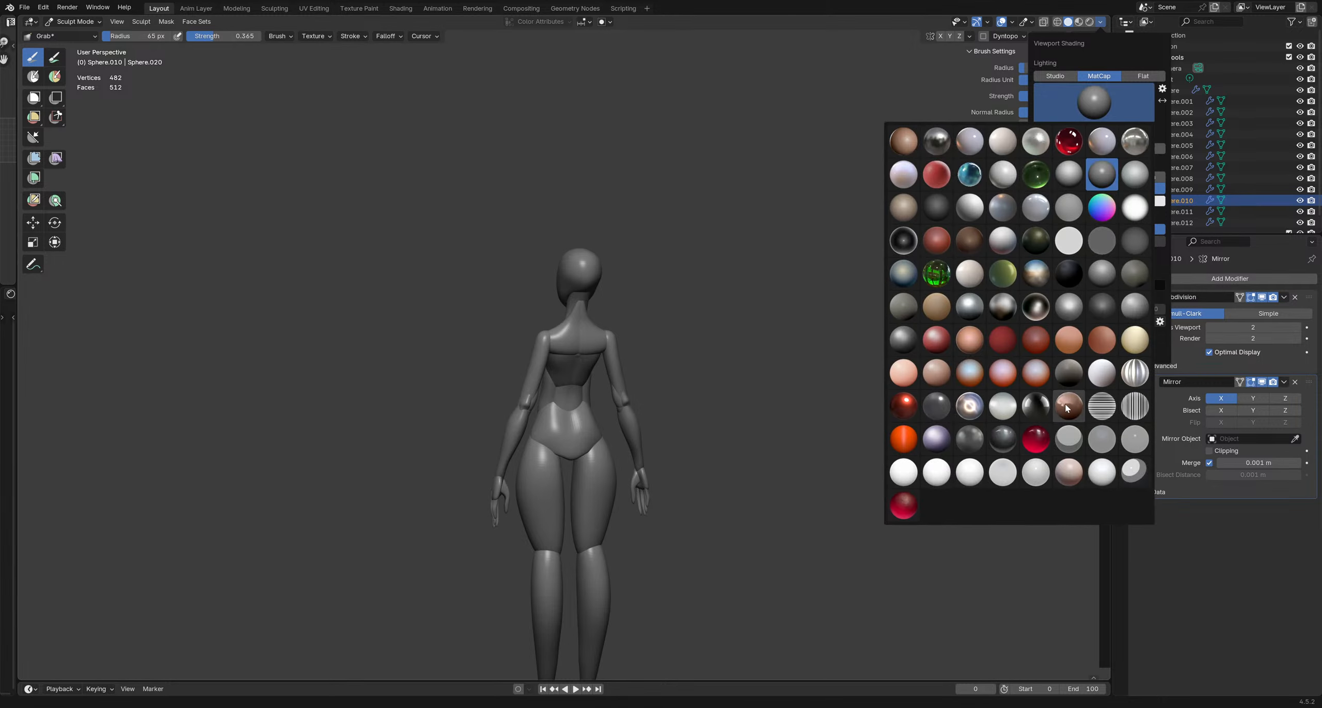
pyautogui.click(1110, 274)
pyautogui.moveTo(598, 342)
pyautogui.mouseDown(button='middle')
pyautogui.moveTo(747, 316)
pyautogui.moveTo(651, 330)
pyautogui.moveTo(705, 391)
pyautogui.moveTo(727, 377)
pyautogui.mouseUp(button='middle')
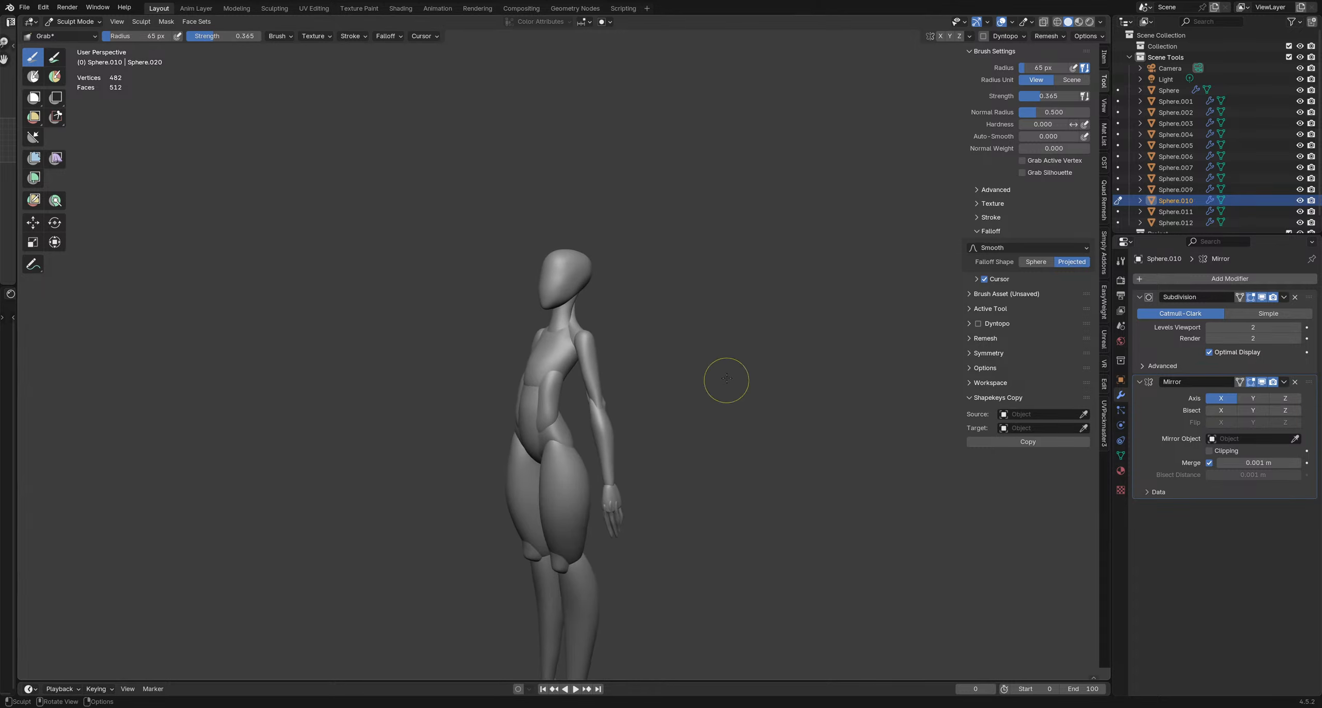
# Set the viewport lighting to Studio with the glossy dark grey light and inspect the figure from several sides
pyautogui.click(1100, 21)
pyautogui.click(1050, 78)
pyautogui.click(1085, 101)
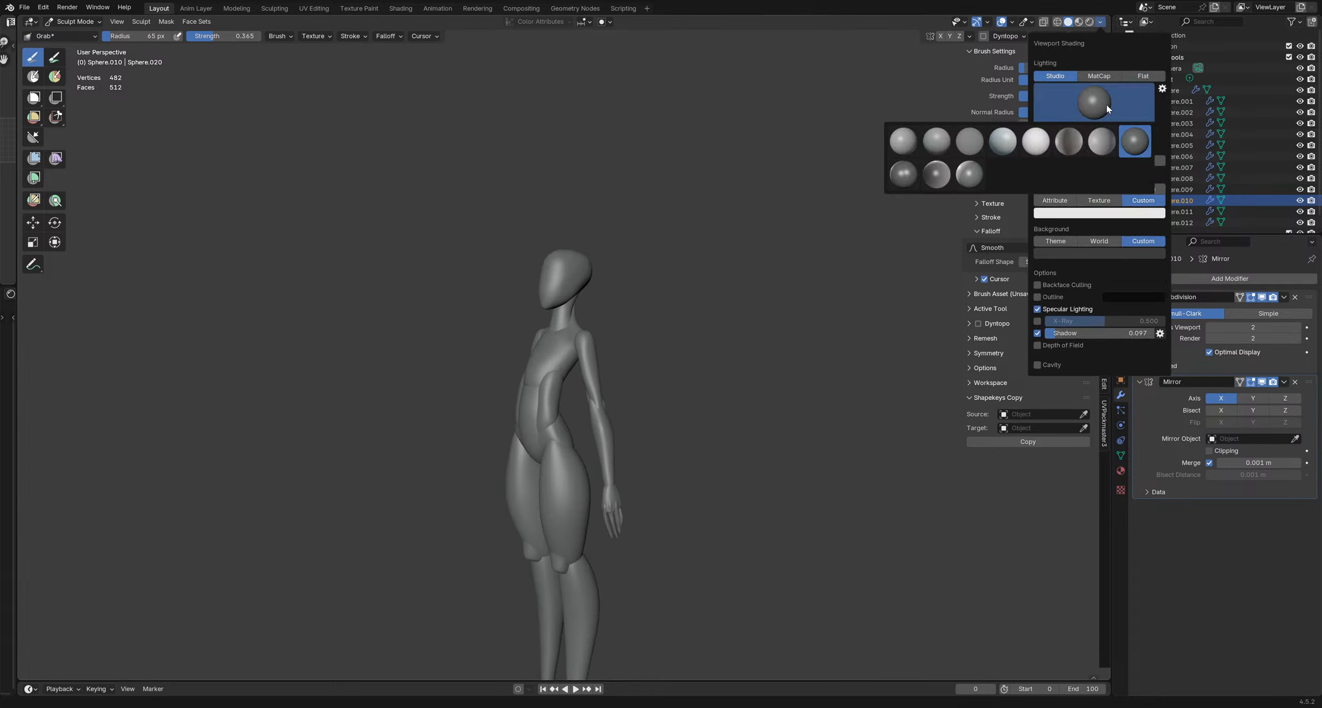
pyautogui.click(902, 179)
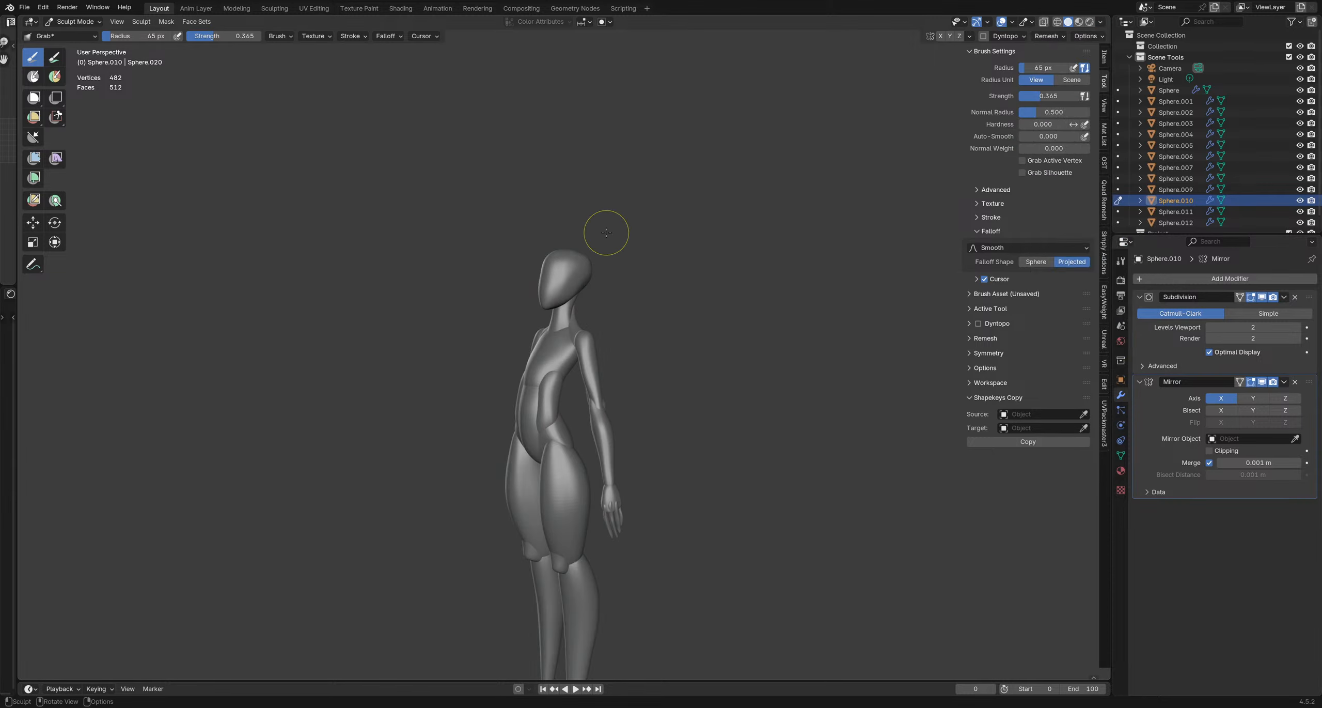
pyautogui.moveTo(591, 345)
pyautogui.mouseDown(button='middle')
pyautogui.moveTo(609, 412)
pyautogui.moveTo(636, 330)
pyautogui.moveTo(646, 336)
pyautogui.moveTo(599, 345)
pyautogui.mouseUp(button='middle')
pyautogui.moveTo(592, 409); pyautogui.dragTo(713, 393, button='middle')
pyautogui.moveTo(624, 382); pyautogui.dragTo(443, 353, button='middle')
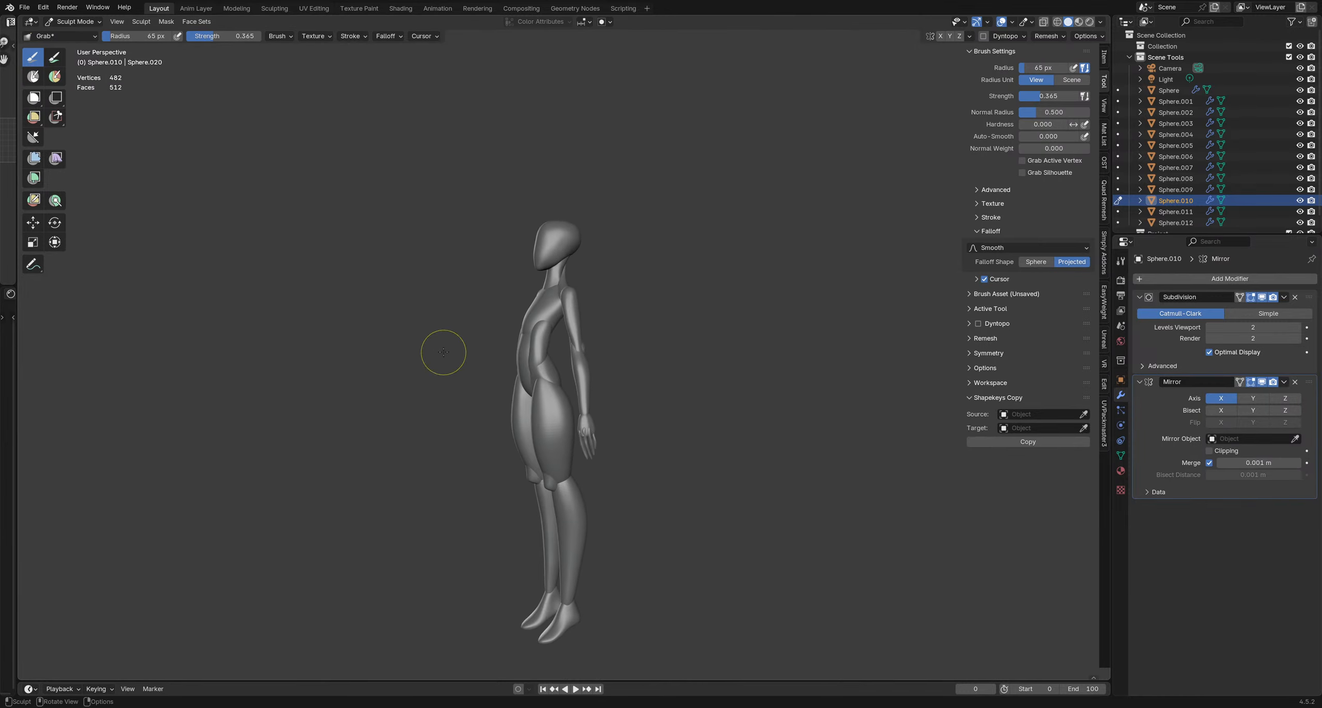
# Switch sculpting to the arm and hand piece and mask the fingers with a lasso, leaving the thumb unmasked
pyautogui.scroll(3, 496, 317)
pyautogui.hotkey('alt', 'q')
pyautogui.moveTo(501, 320)
pyautogui.mouseDown(button='middle')
pyautogui.moveTo(537, 256)
pyautogui.moveTo(524, 261)
pyautogui.moveTo(536, 259)
pyautogui.moveTo(566, 321)
pyautogui.moveTo(609, 326)
pyautogui.moveTo(457, 280)
pyautogui.moveTo(501, 310)
pyautogui.moveTo(511, 376)
pyautogui.moveTo(599, 448)
pyautogui.moveTo(679, 445)
pyautogui.moveTo(663, 449)
pyautogui.moveTo(594, 398)
pyautogui.mouseUp(button='middle')
pyautogui.press('f')
pyautogui.click(524, 276)
pyautogui.scroll(2, 579, 443)
pyautogui.hotkey('alt', 'q')
pyautogui.press('f')
pyautogui.click(670, 481)
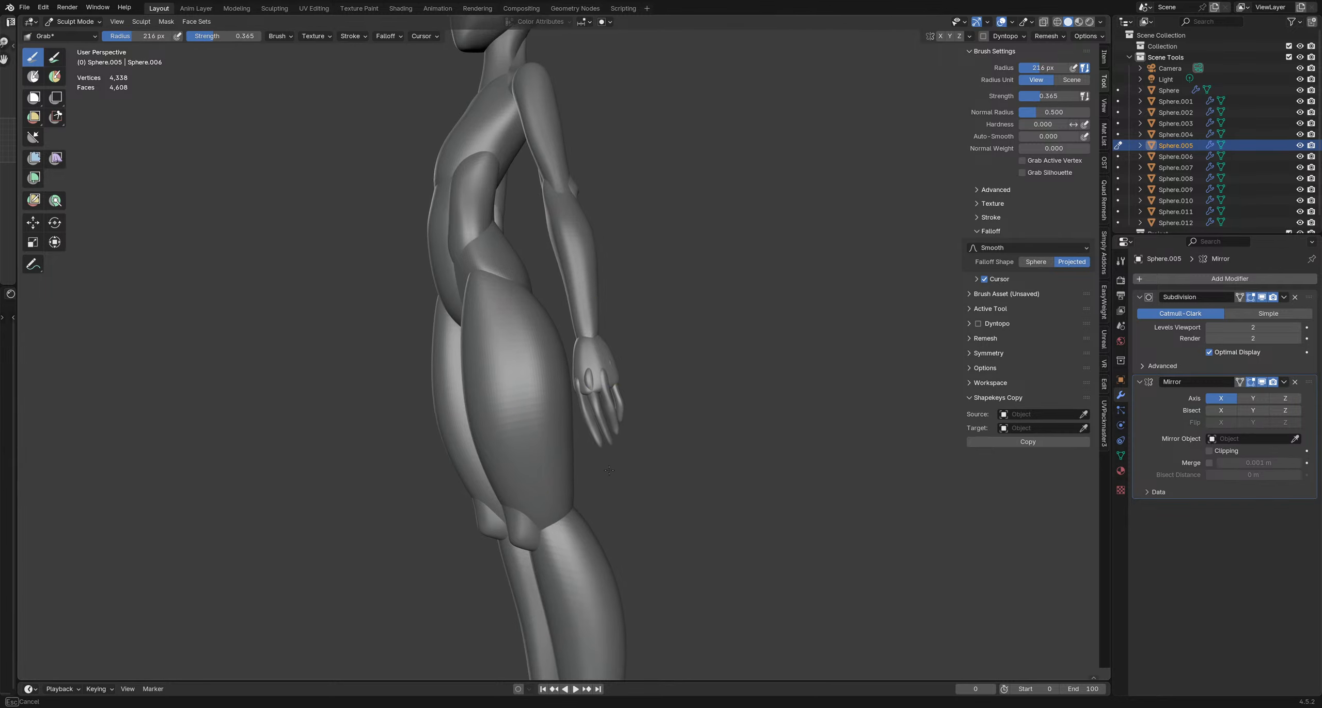
pyautogui.moveTo(645, 452); pyautogui.dragTo(765, 472, button='middle')
pyautogui.scroll(-3, 546, 405)
pyautogui.moveTo(546, 404); pyautogui.dragTo(663, 394, button='middle')
pyautogui.scroll(4, 599, 408)
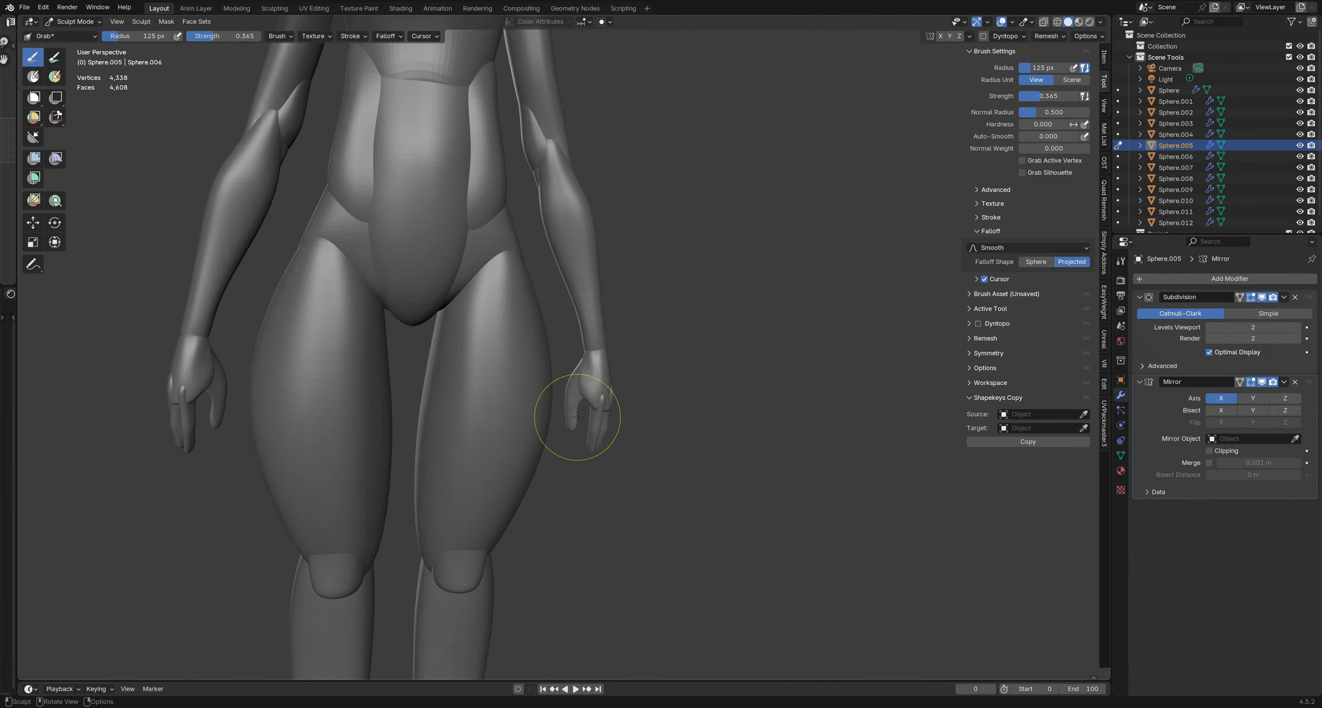
pyautogui.keyDown('ctrl'); pyautogui.keyDown('shift'); pyautogui.moveTo(630, 368); pyautogui.dragTo(594, 411); pyautogui.keyUp('shift'); pyautogui.keyUp('ctrl')
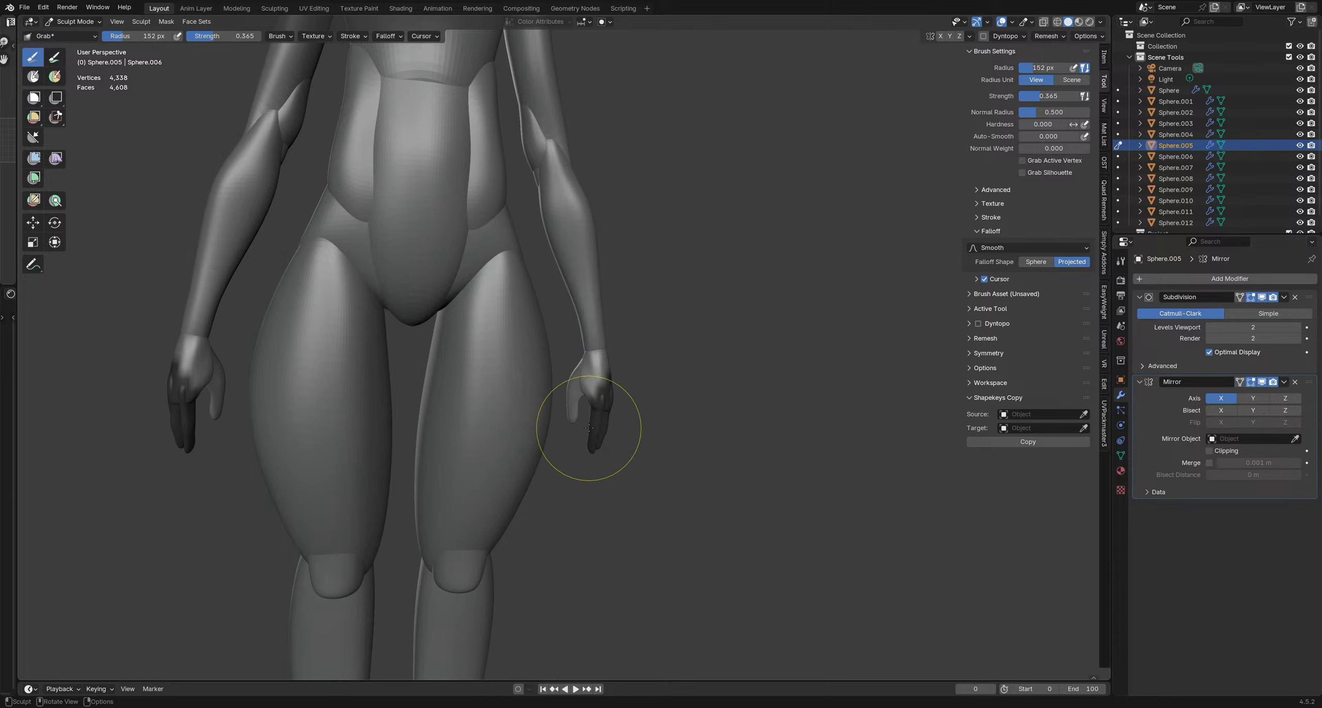
# Adjust the unmasked thumb using the Inflate brush at 112 px and the Grab brush at 137 px
pyautogui.moveTo(589, 427)
pyautogui.mouseDown(button='middle')
pyautogui.moveTo(546, 384)
pyautogui.moveTo(576, 368)
pyautogui.moveTo(539, 346)
pyautogui.moveTo(597, 404)
pyautogui.moveTo(564, 437)
pyautogui.mouseUp(button='middle')
pyautogui.press('f')
pyautogui.click(584, 406)
pyautogui.press('f')
pyautogui.click(563, 408)
pyautogui.press('i')
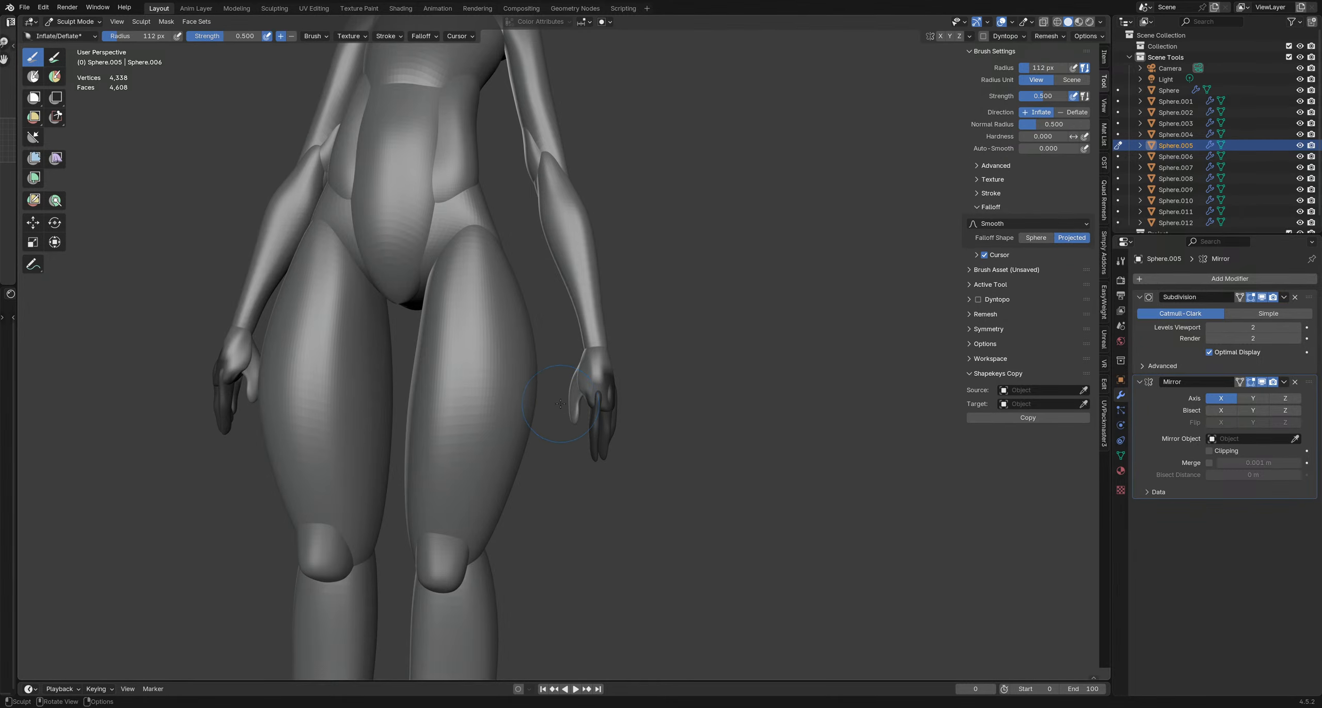
pyautogui.scroll(1, 579, 408)
pyautogui.scroll(2, 619, 402)
pyautogui.press('g')
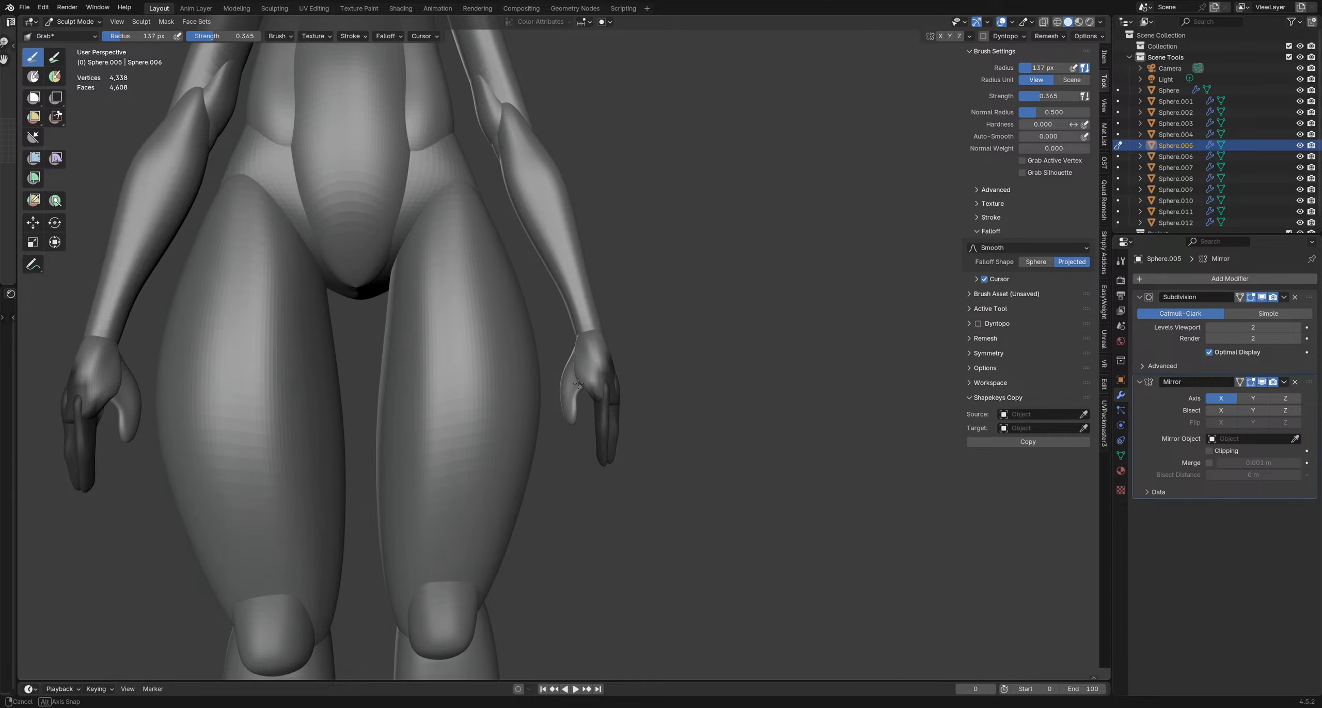
# View the whole figure from the front and save the file
pyautogui.moveTo(578, 383)
pyautogui.mouseDown(button='middle')
pyautogui.moveTo(552, 350)
pyautogui.moveTo(549, 298)
pyautogui.moveTo(559, 424)
pyautogui.moveTo(482, 470)
pyautogui.moveTo(667, 395)
pyautogui.moveTo(590, 414)
pyautogui.moveTo(620, 380)
pyautogui.mouseUp(button='middle')
pyautogui.scroll(-6, 560, 424)
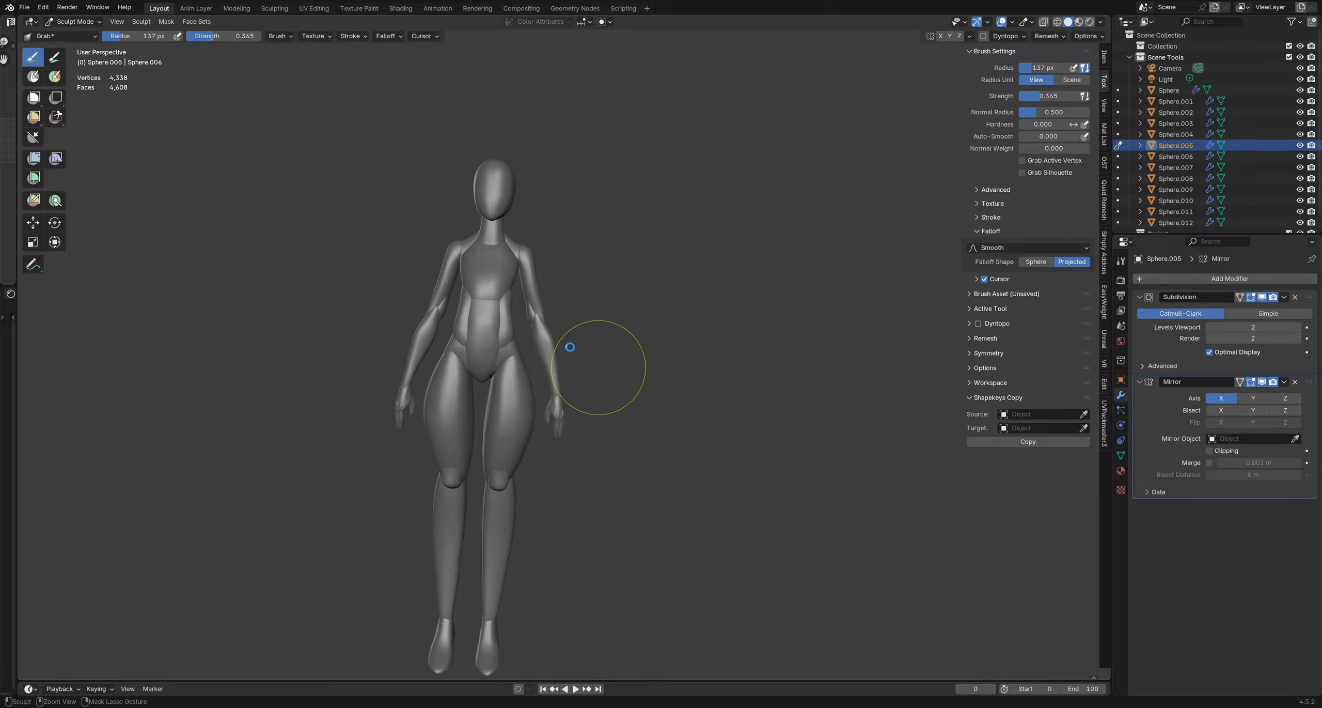
pyautogui.hotkey('ctrl', 's')
pyautogui.scroll(-3, 585, 383)
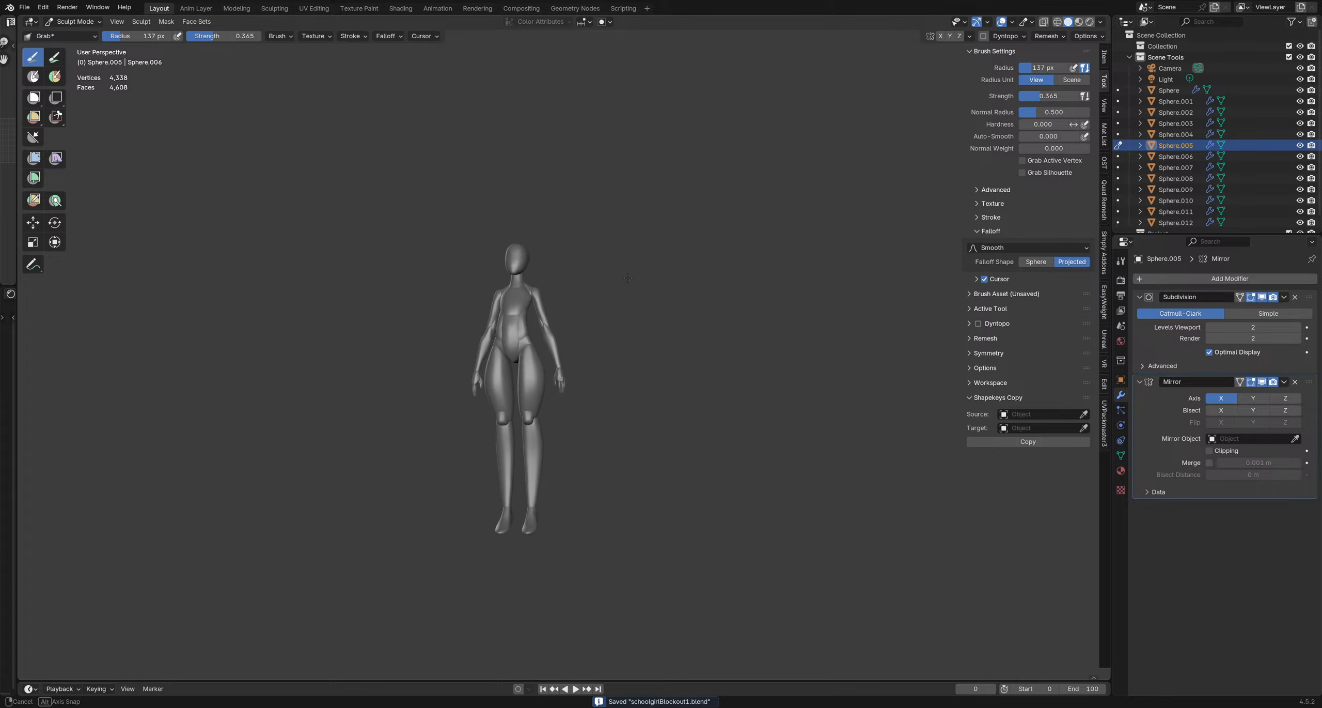
# In Object Mode, select all the body parts and scale them along Z to about 0.935
pyautogui.hotkey('ctrl', 'Tab')
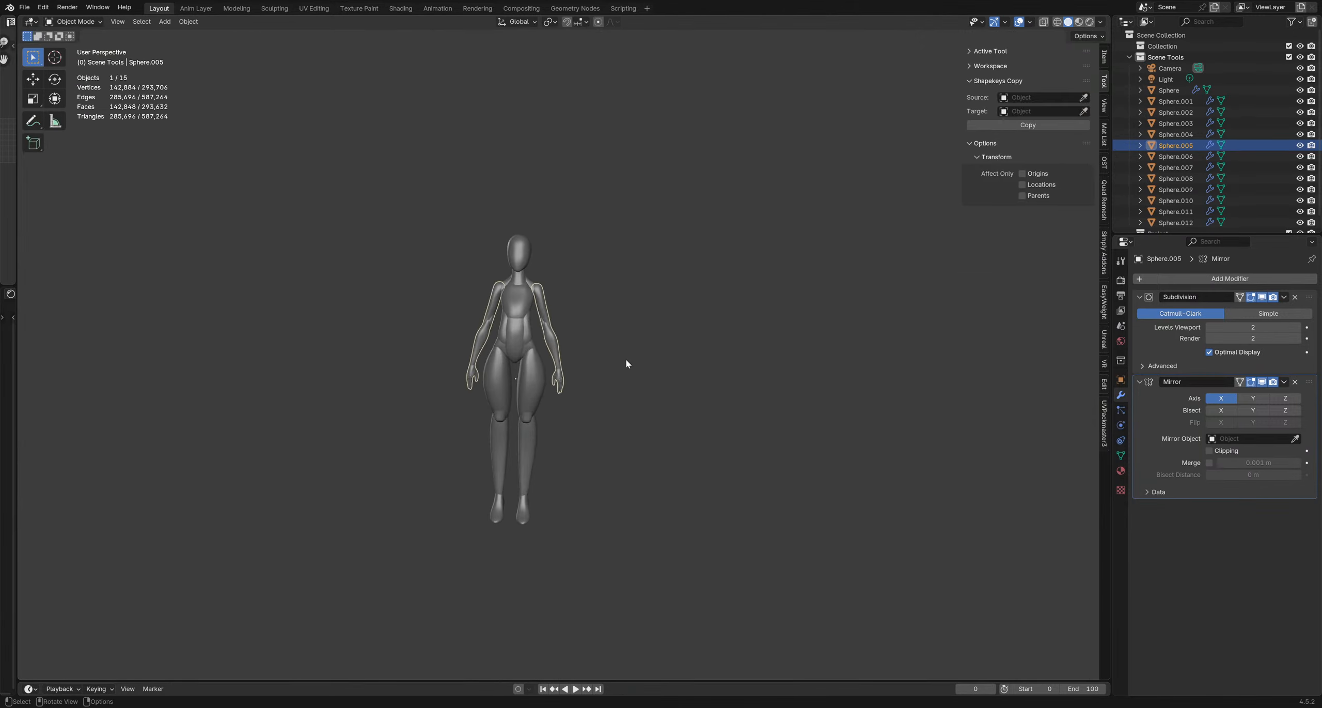
pyautogui.click(626, 358)
pyautogui.moveTo(372, 182); pyautogui.dragTo(656, 542)
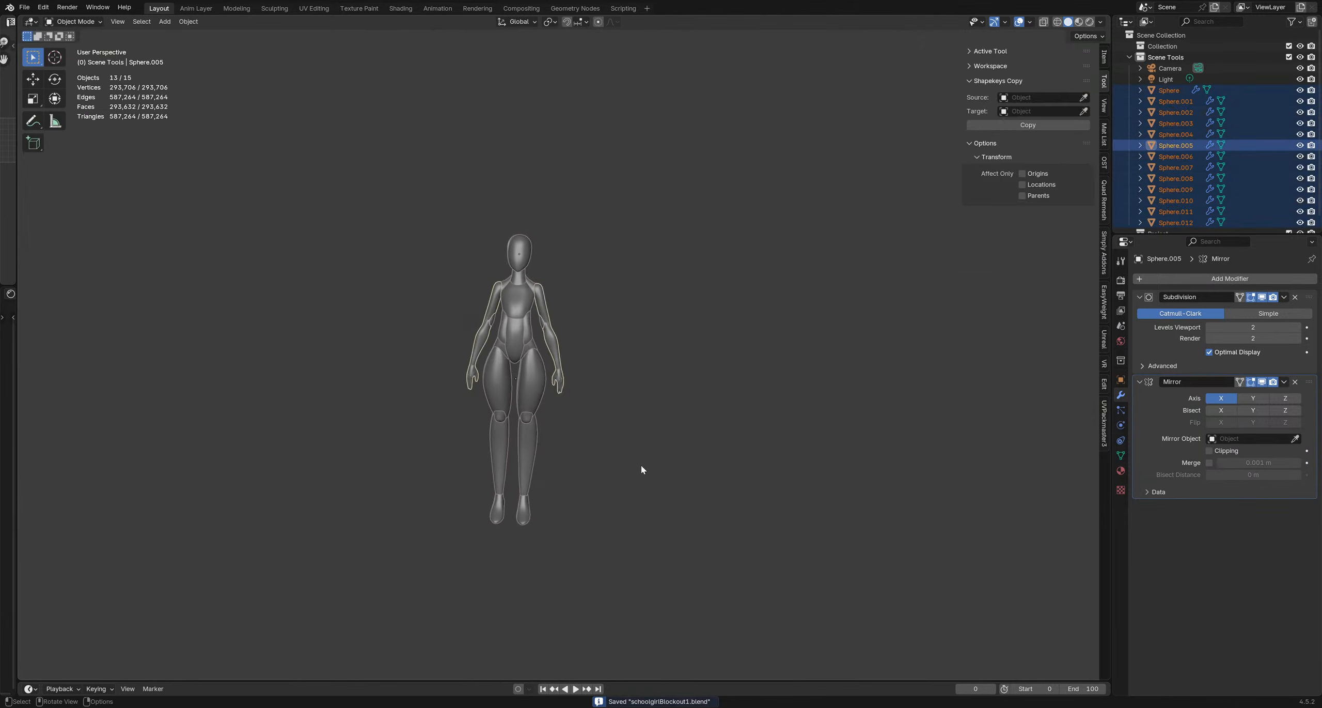
pyautogui.press('s')
pyautogui.press('z')
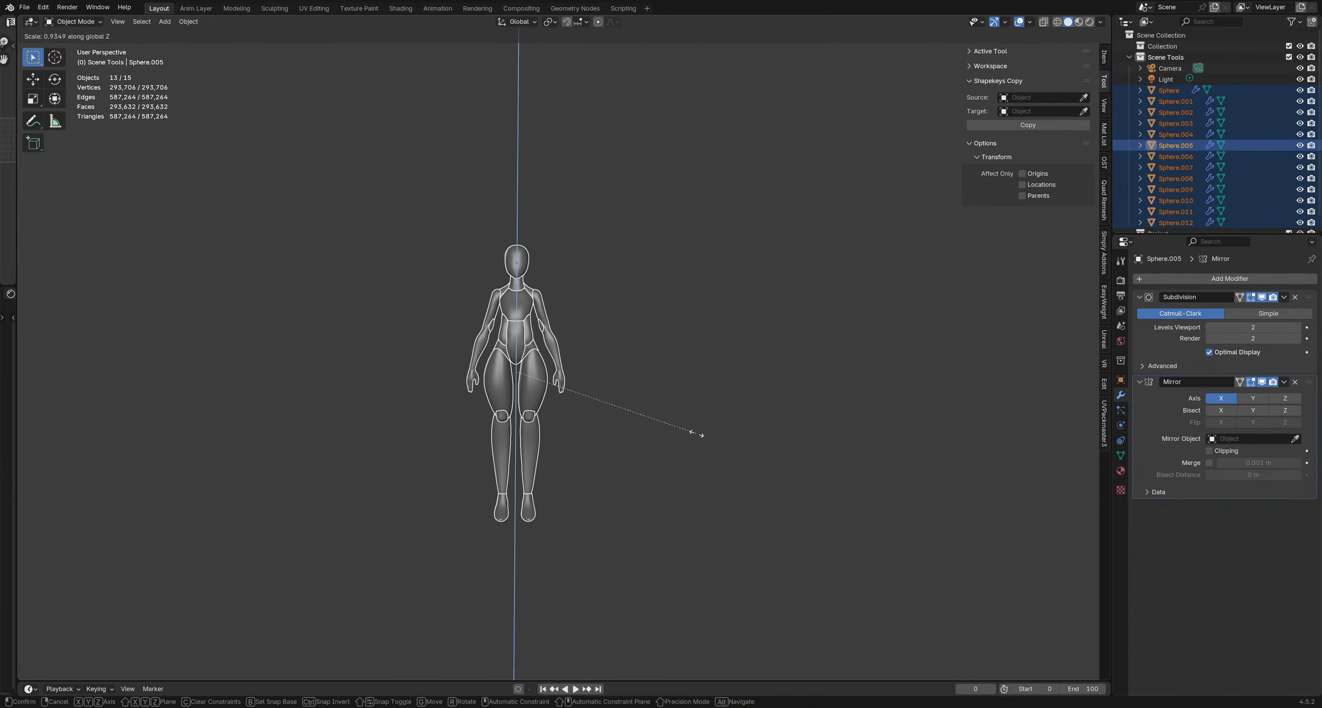
pyautogui.click(696, 433)
pyautogui.click(632, 416)
# Slim the outer contour of the thighs in Sculpt Mode using the Grab brush at 297 px
pyautogui.moveTo(632, 416); pyautogui.dragTo(719, 421, button='middle')
pyautogui.scroll(3, 646, 403)
pyautogui.click(548, 376)
pyautogui.scroll(1, 549, 376)
pyautogui.moveTo(548, 376); pyautogui.dragTo(723, 385, button='middle')
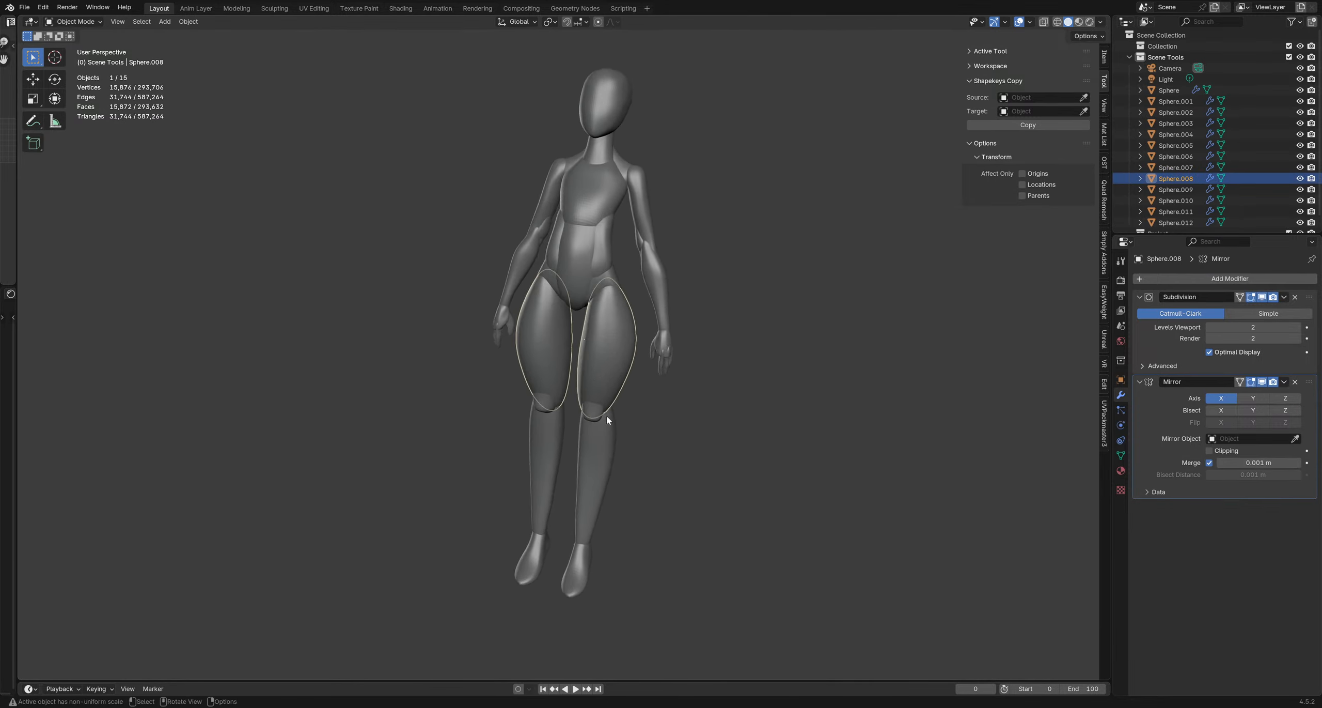
pyautogui.moveTo(607, 415); pyautogui.dragTo(572, 346, button='middle')
pyautogui.hotkey('ctrl', 'Tab')
pyautogui.click(634, 336)
pyautogui.press('f')
pyautogui.click(680, 353)
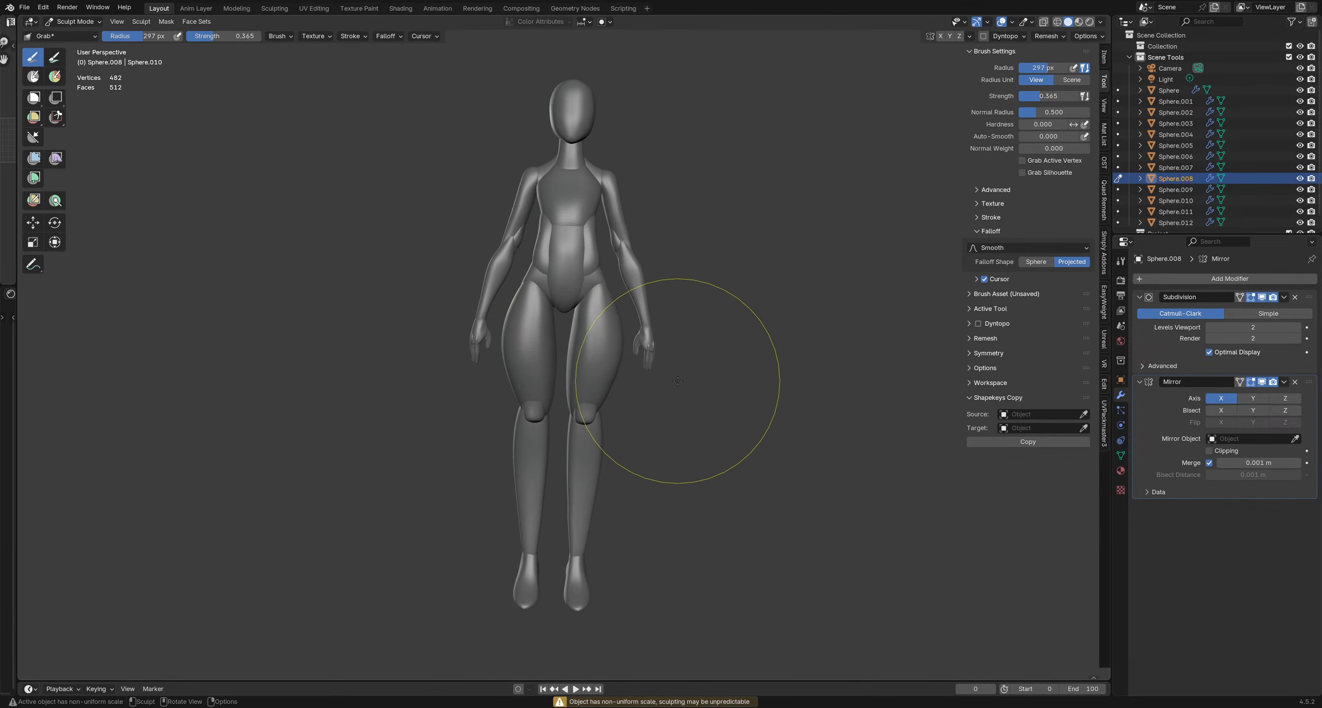
pyautogui.moveTo(665, 374); pyautogui.dragTo(653, 370)
pyautogui.moveTo(669, 366); pyautogui.dragTo(653, 363)
pyautogui.moveTo(672, 362); pyautogui.dragTo(659, 354)
pyautogui.moveTo(645, 401); pyautogui.dragTo(641, 403)
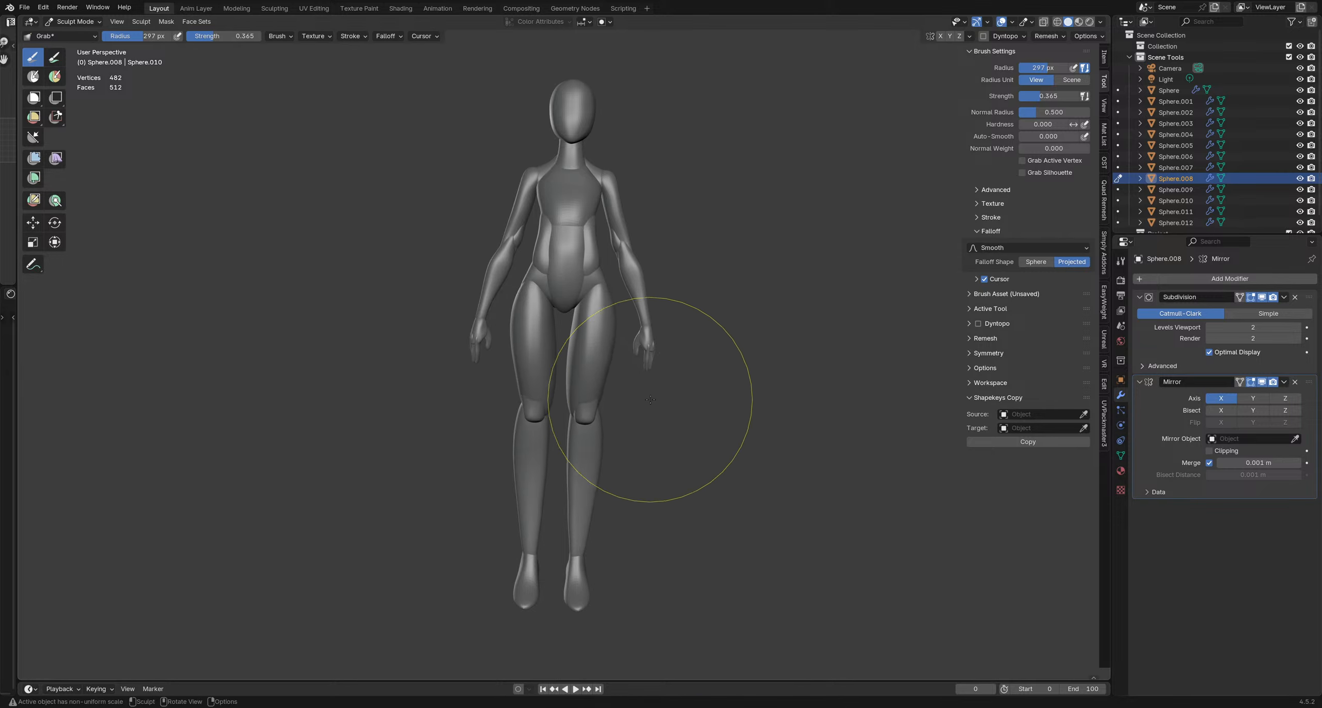
# Switch sculpting to another leg form, resize the Grab brush, and nudge that form slightly upward
pyautogui.moveTo(650, 399)
pyautogui.mouseDown(button='middle')
pyautogui.moveTo(685, 368)
pyautogui.moveTo(458, 325)
pyautogui.moveTo(514, 332)
pyautogui.moveTo(571, 290)
pyautogui.moveTo(632, 305)
pyautogui.mouseUp(button='middle')
pyautogui.press('f')
pyautogui.click(619, 289)
pyautogui.scroll(5, 562, 292)
pyautogui.hotkey('alt', 'q')
pyautogui.press('f')
pyautogui.click(653, 308)
pyautogui.moveTo(612, 316); pyautogui.dragTo(611, 301)
# Switch sculpting to the lower-leg form and slim it with the Grab brush from the front, side and back
pyautogui.moveTo(613, 305)
pyautogui.mouseDown(button='middle')
pyautogui.moveTo(585, 347)
pyautogui.moveTo(606, 348)
pyautogui.moveTo(664, 281)
pyautogui.moveTo(679, 355)
pyautogui.moveTo(666, 371)
pyautogui.moveTo(630, 357)
pyautogui.moveTo(614, 373)
pyautogui.moveTo(687, 377)
pyautogui.moveTo(637, 383)
pyautogui.moveTo(705, 413)
pyautogui.mouseUp(button='middle')
pyautogui.scroll(-4, 614, 373)
pyautogui.moveTo(705, 413)
pyautogui.keyDown('shift'); pyautogui.mouseDown(button='middle')
pyautogui.moveTo(629, 339)
pyautogui.moveTo(587, 406)
pyautogui.moveTo(551, 324)
pyautogui.mouseUp(button='middle'); pyautogui.keyUp('shift')
pyautogui.hotkey('alt', 'q')
pyautogui.press('f')
pyautogui.click(538, 353)
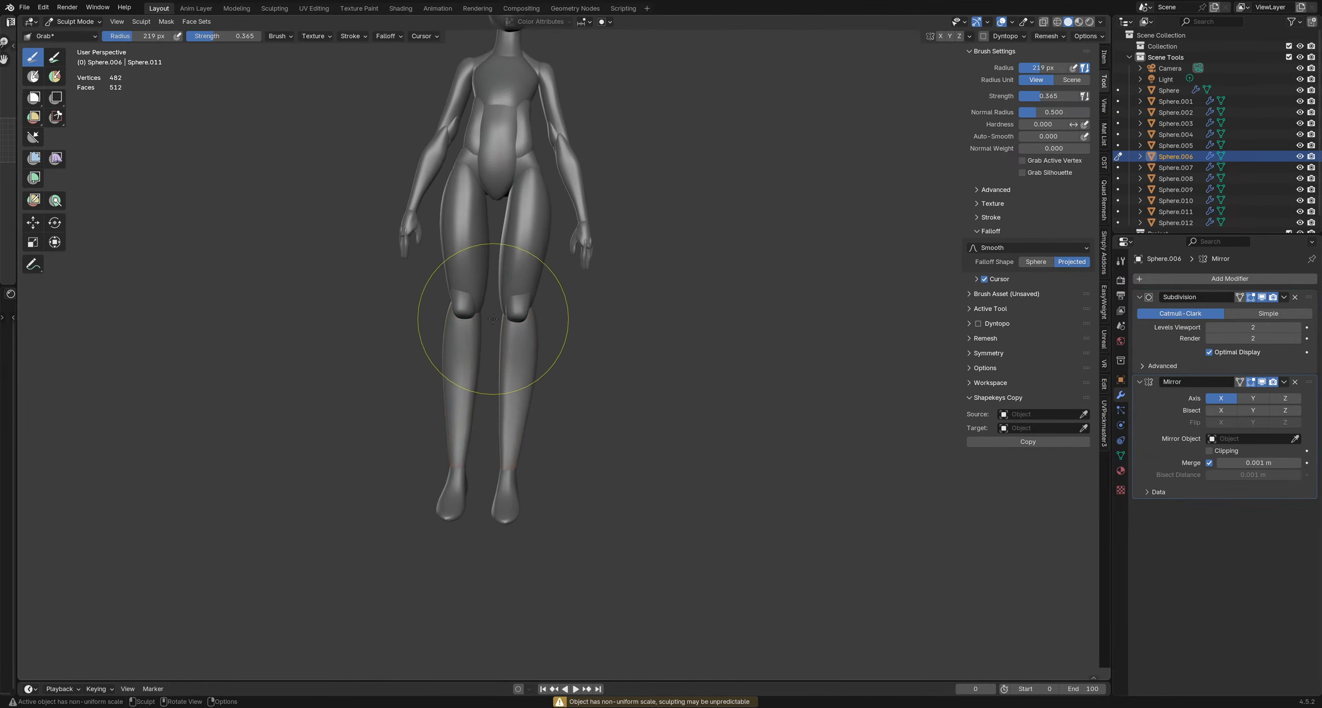
pyautogui.moveTo(536, 423)
pyautogui.mouseDown(button='middle')
pyautogui.moveTo(443, 413)
pyautogui.moveTo(586, 413)
pyautogui.mouseUp(button='middle')
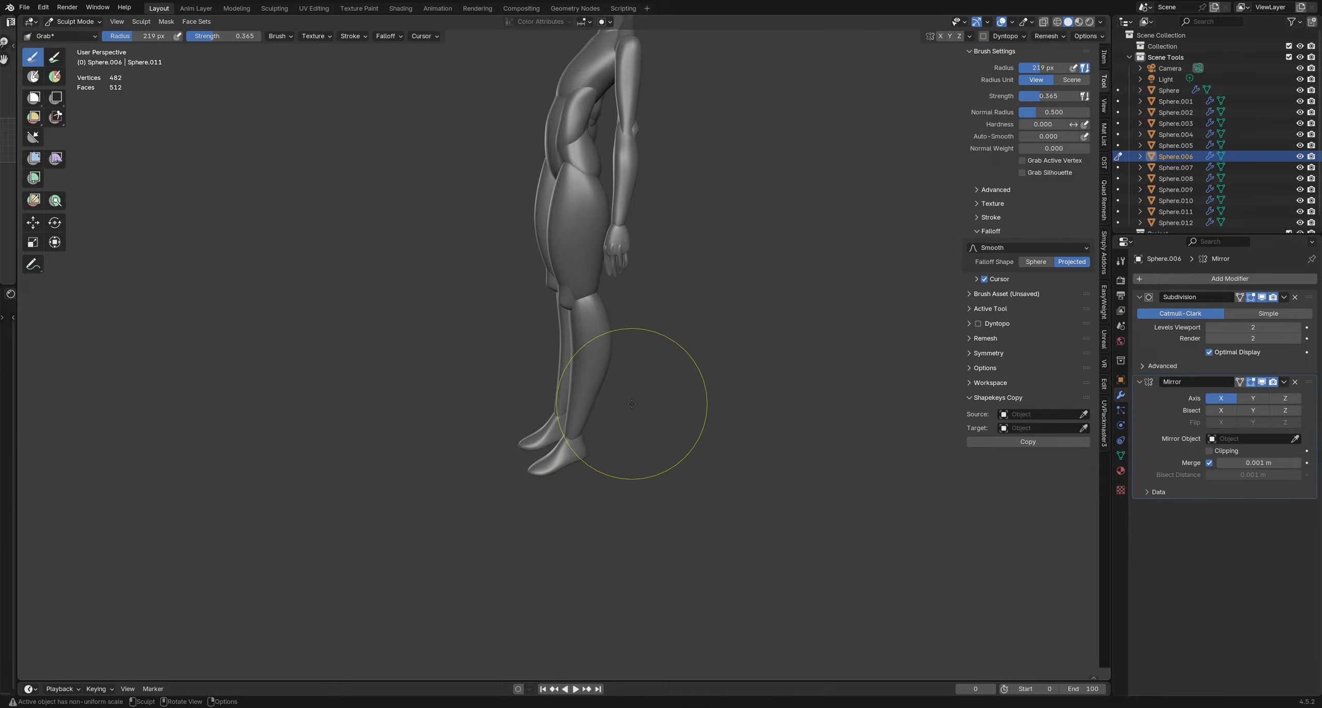
pyautogui.moveTo(622, 380); pyautogui.dragTo(581, 334, button='middle')
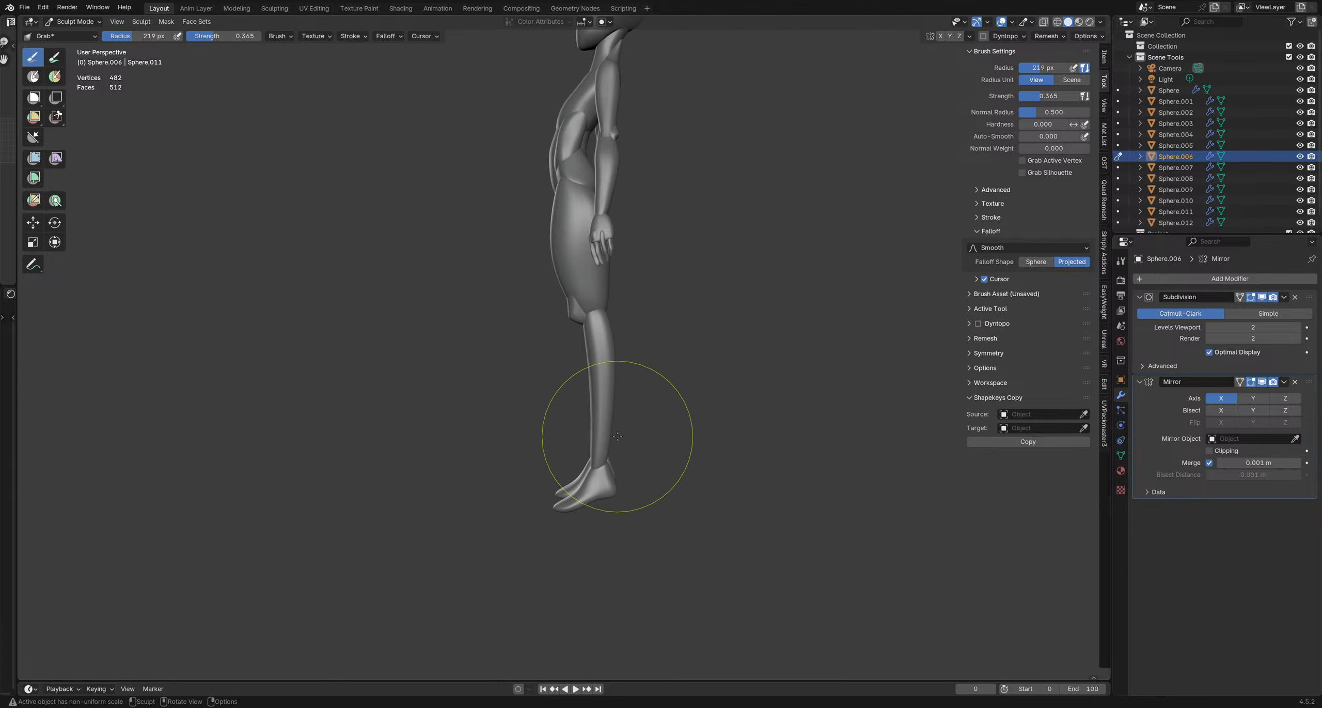
pyautogui.moveTo(590, 484)
pyautogui.mouseDown(button='middle')
pyautogui.moveTo(614, 469)
pyautogui.moveTo(644, 483)
pyautogui.mouseUp(button='middle')
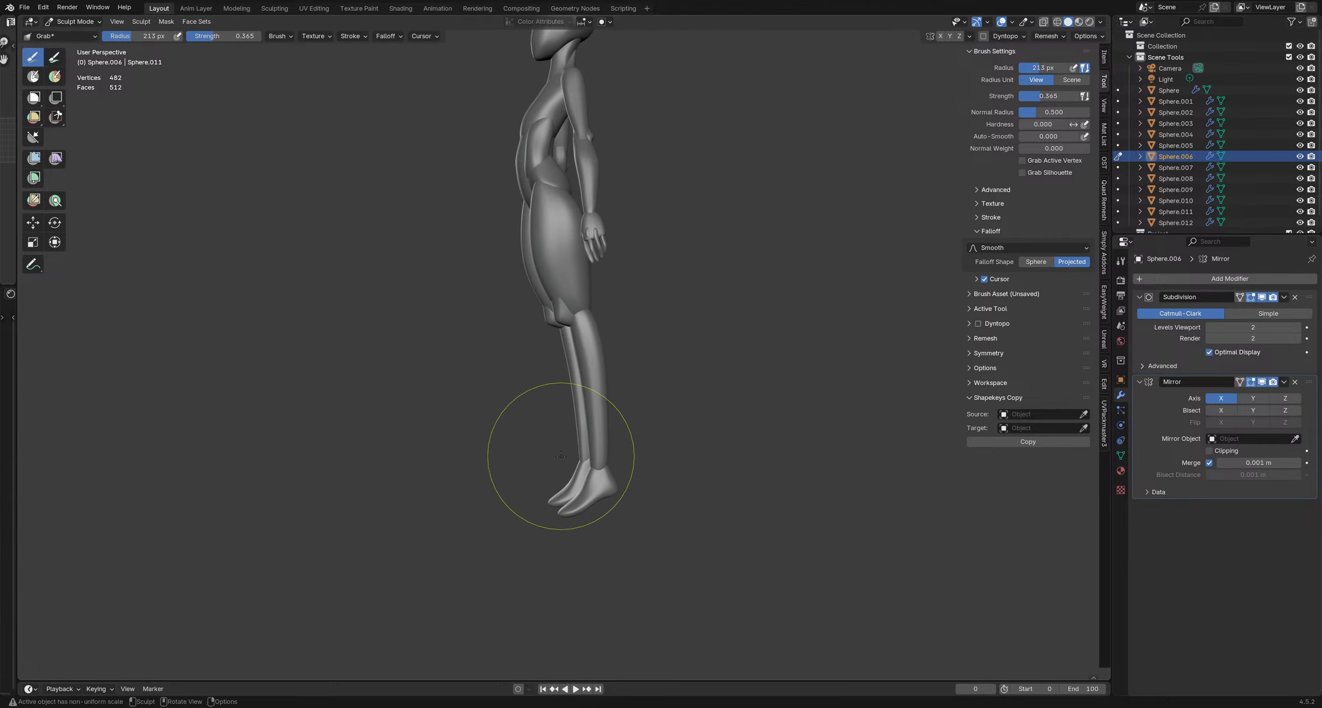
pyautogui.moveTo(560, 456)
pyautogui.mouseDown(button='middle')
pyautogui.moveTo(502, 473)
pyautogui.moveTo(558, 486)
pyautogui.moveTo(546, 343)
pyautogui.moveTo(608, 339)
pyautogui.mouseUp(button='middle')
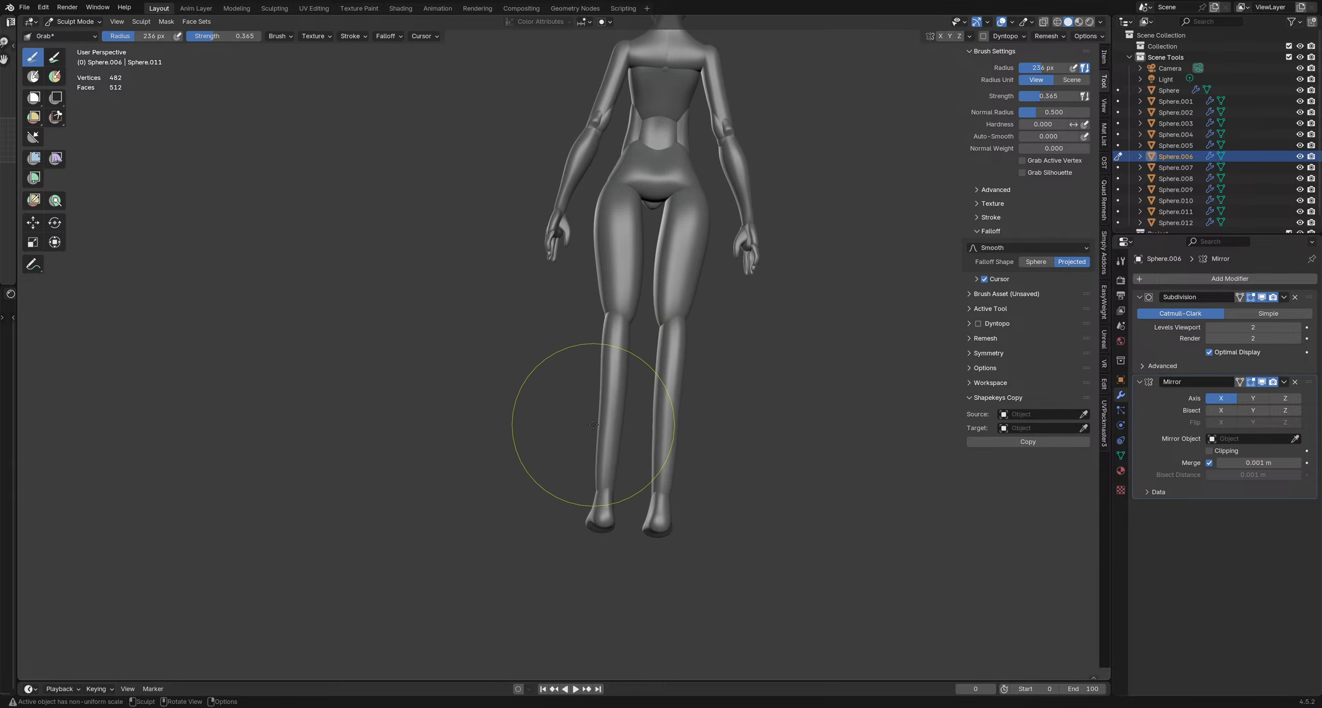
# Refine the slim lower shin above the ankle with the Grab brush, reducing its radius to 201 px and then 168 px
pyautogui.press('f')
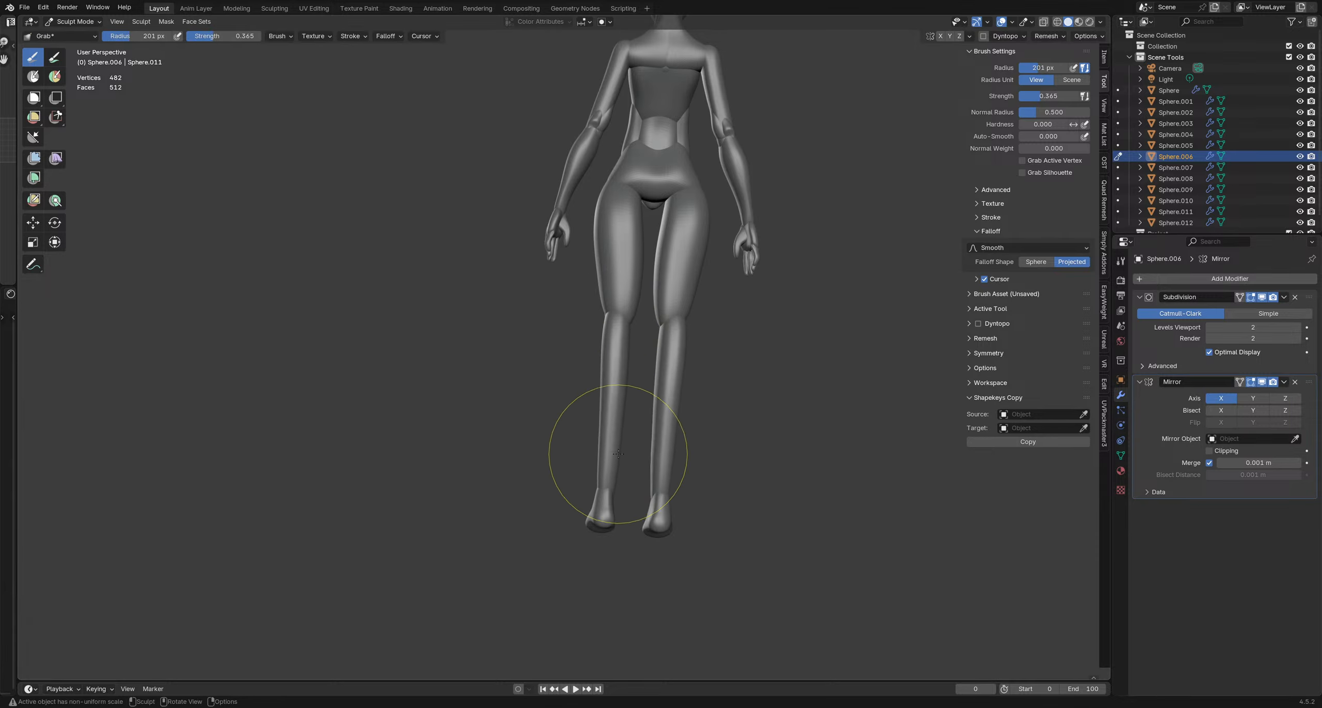
pyautogui.moveTo(618, 454); pyautogui.dragTo(577, 478, button='middle')
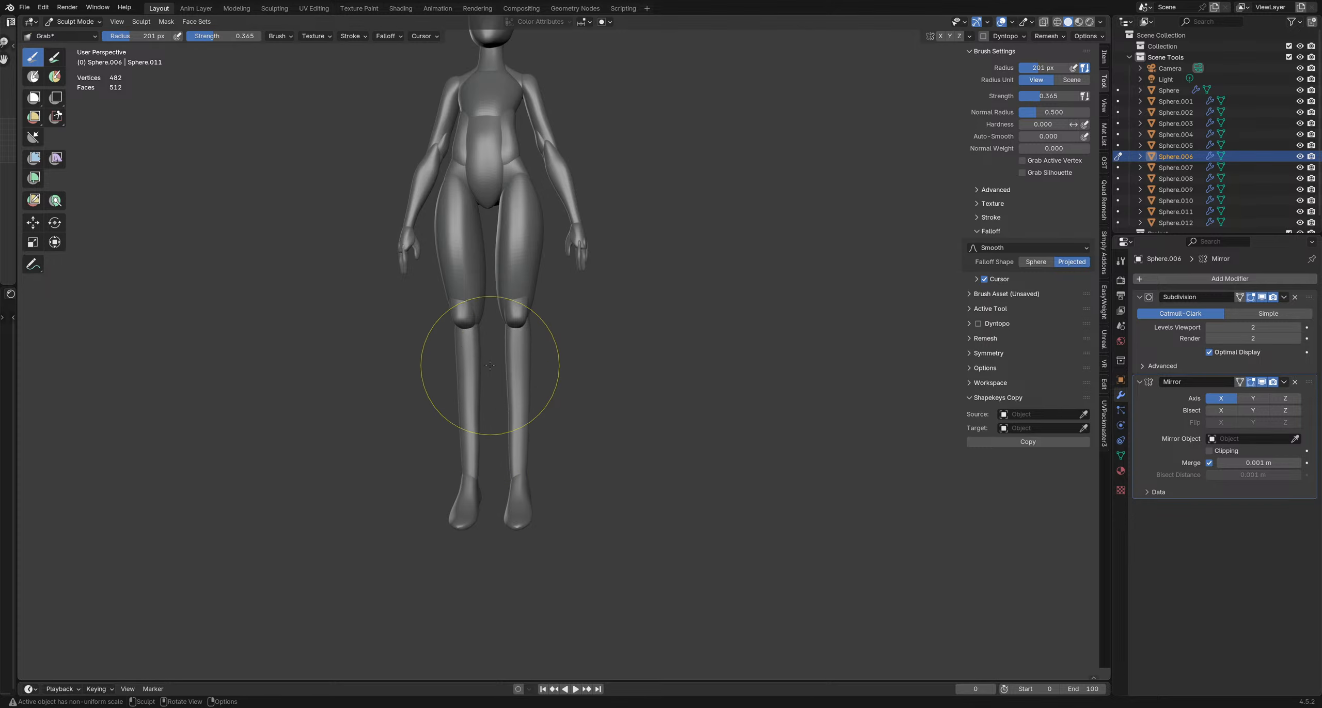
pyautogui.press('f')
pyautogui.click(494, 444)
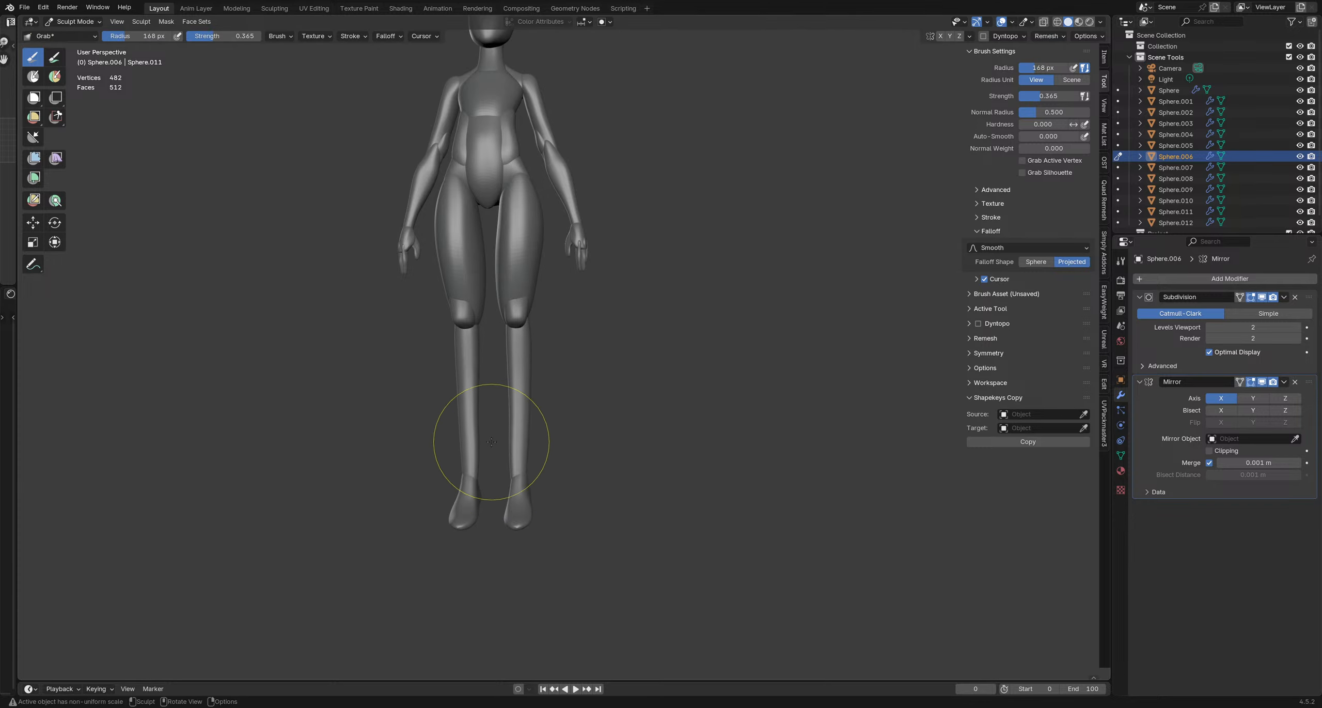
pyautogui.moveTo(491, 443); pyautogui.dragTo(512, 449)
pyautogui.moveTo(539, 491)
pyautogui.mouseDown(button='middle')
pyautogui.moveTo(519, 514)
pyautogui.moveTo(522, 486)
pyautogui.mouseUp(button='middle')
pyautogui.scroll(-3, 516, 389)
pyautogui.moveTo(511, 389); pyautogui.dragTo(584, 393, button='middle')
pyautogui.scroll(3, 594, 361)
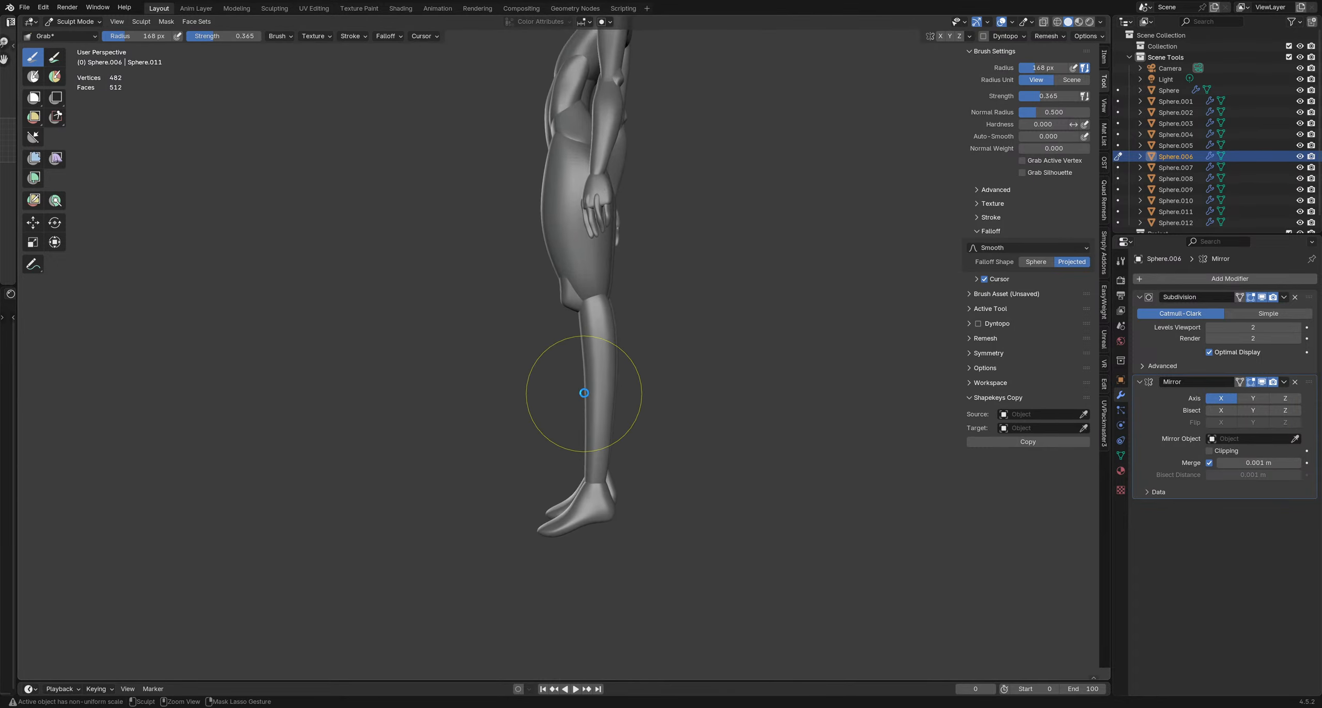
# Save schoolgirlBlockout1.blend, return to Object Mode, and clear the lower-leg selection
pyautogui.hotkey('ctrl', 's')
pyautogui.moveTo(699, 362); pyautogui.dragTo(655, 357, button='middle')
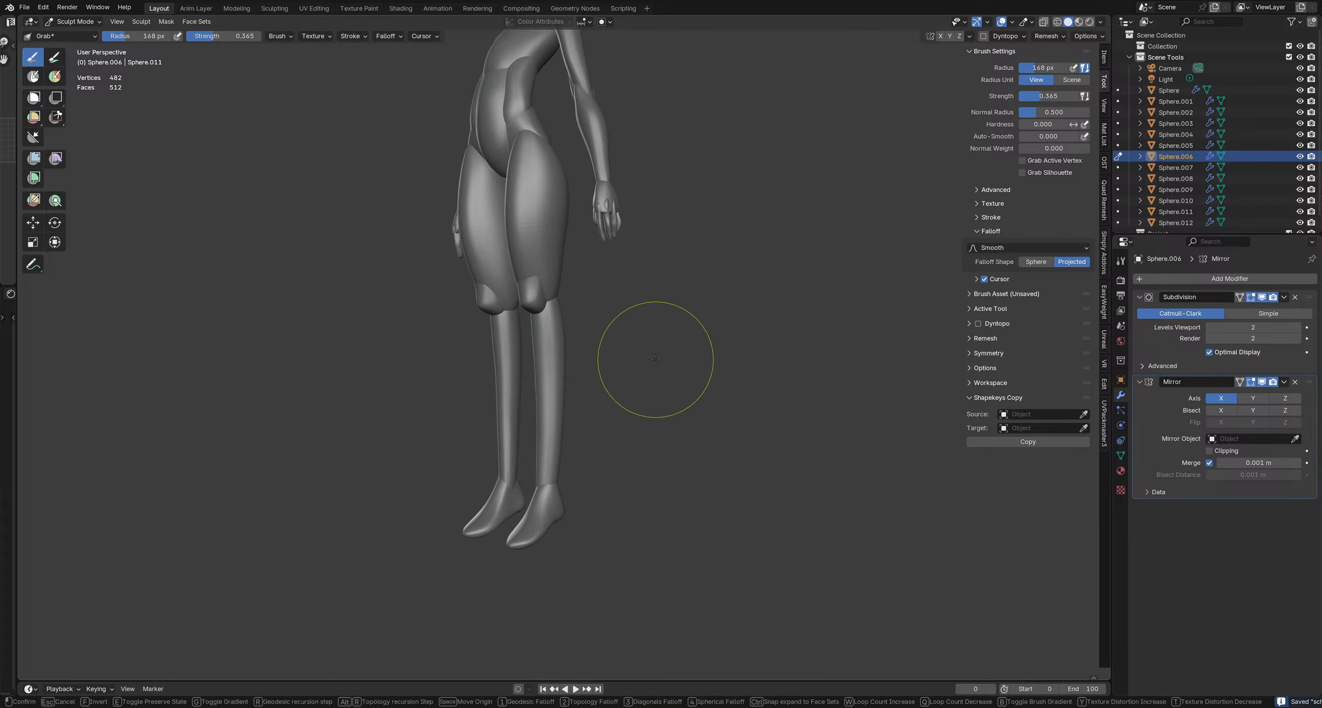
pyautogui.hotkey('ctrl', 'Tab')
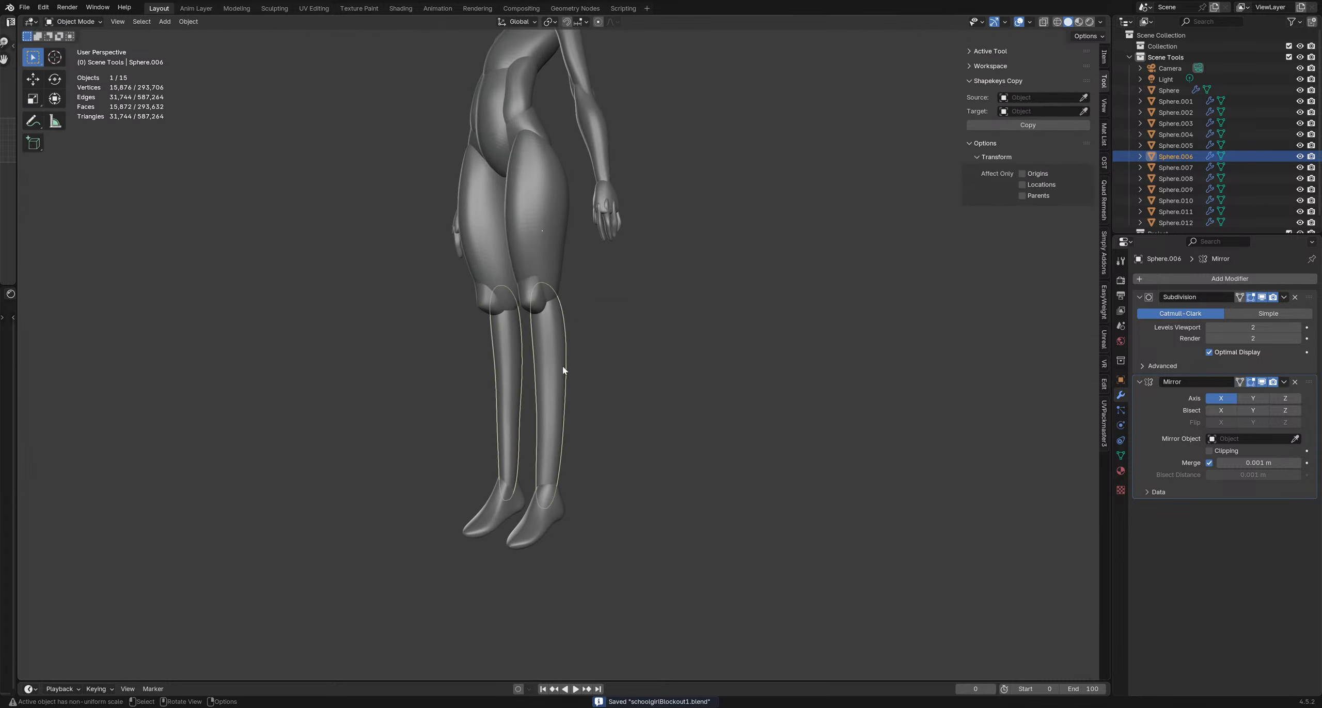
pyautogui.click(611, 371)
pyautogui.hotkey('ctrl', 's')
# Add a UV sphere and move it in front of the lower legs
pyautogui.hotkey('shift', 'a')
pyautogui.moveTo(611, 372)
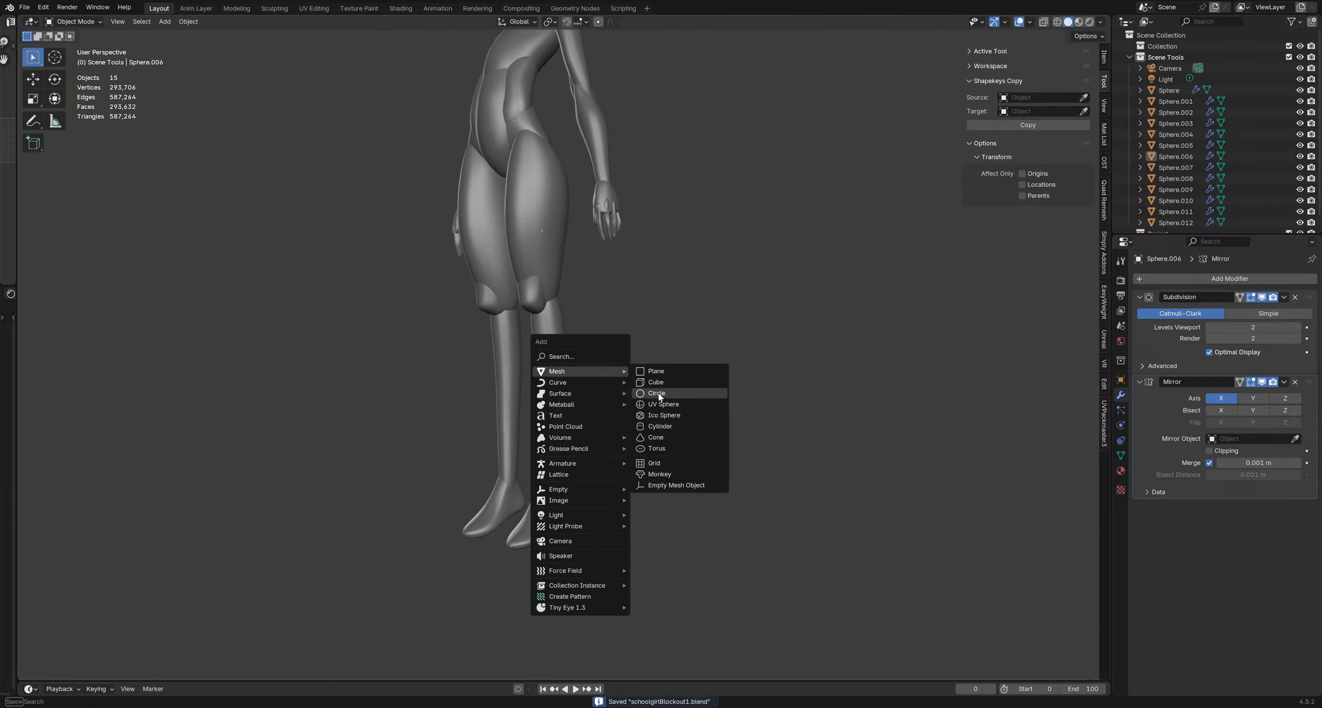
pyautogui.click(663, 403)
pyautogui.scroll(-4, 649, 333)
pyautogui.press('g')
pyautogui.click(624, 362)
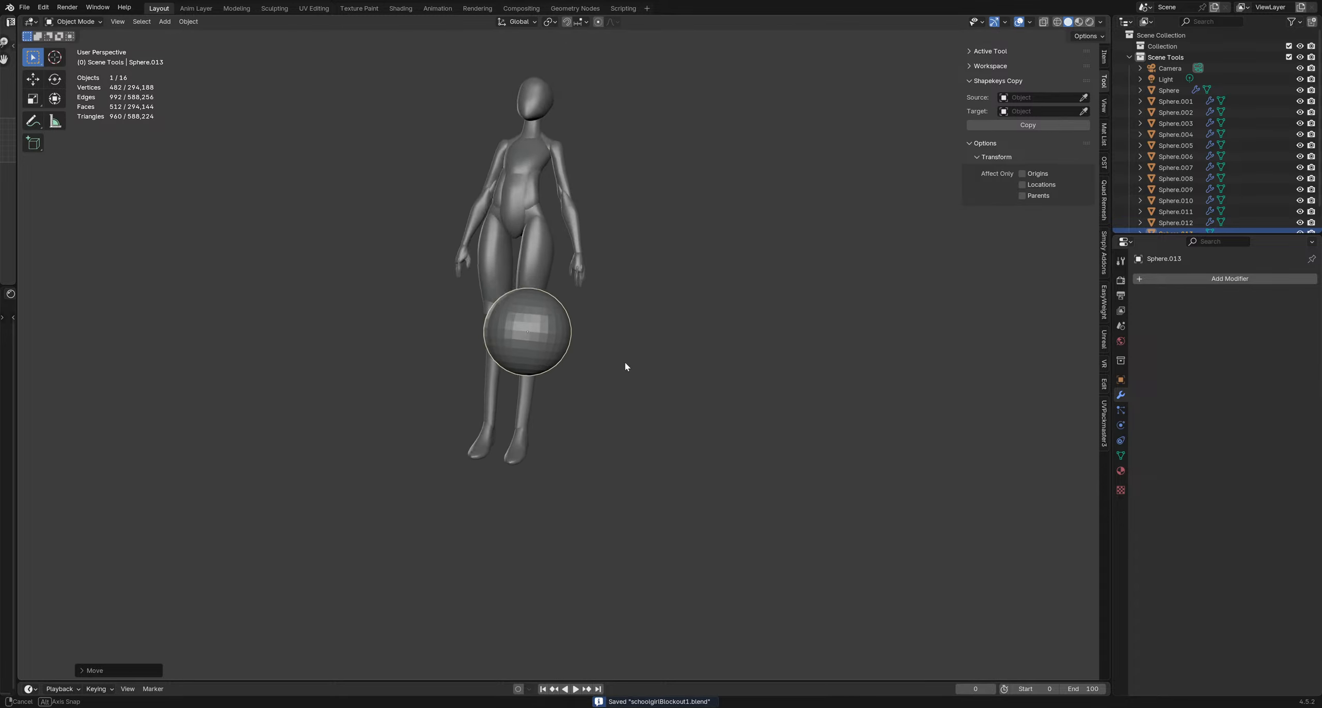
# Give the sphere a level 2 Subdivision modifier, then rotate, shrink and move it behind the lower leg as a calf
pyautogui.hotkey('ctrl', '2')
pyautogui.moveTo(624, 362); pyautogui.dragTo(723, 383, button='middle')
pyautogui.scroll(1, 690, 397)
pyautogui.scroll(2, 657, 375)
pyautogui.press('r')
pyautogui.click(757, 329)
pyautogui.press('s')
pyautogui.click(685, 331)
pyautogui.press('g')
pyautogui.click(676, 325)
# Tilt and reposition the calf sphere, and stretch it along its local Z axis into an elongated ellipsoid
pyautogui.press('r')
pyautogui.click(687, 317)
pyautogui.press('g')
pyautogui.click(691, 320)
pyautogui.press('s')
pyautogui.press('z')
pyautogui.press('z')
pyautogui.click(816, 263)
# Align the calf ellipsoid with one lower leg by rotating and moving it from the back view
pyautogui.moveTo(620, 357); pyautogui.dragTo(551, 346, button='middle')
pyautogui.press('r')
pyautogui.click(670, 312)
pyautogui.press('g')
pyautogui.click(688, 327)
pyautogui.press('r')
pyautogui.click(697, 345)
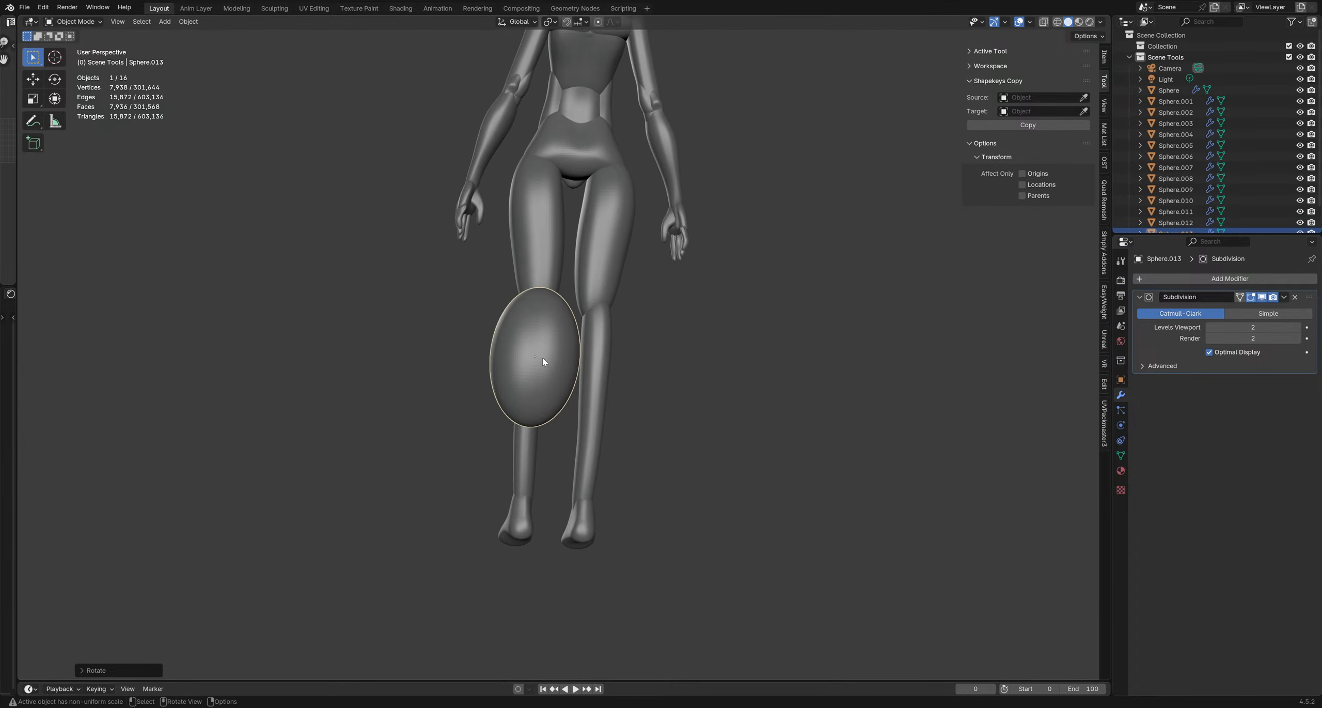
# Apply the calf ellipsoid's object transforms and switch it to Sculpt Mode
pyautogui.hotkey('ctrl', 'a')
pyautogui.click(543, 361)
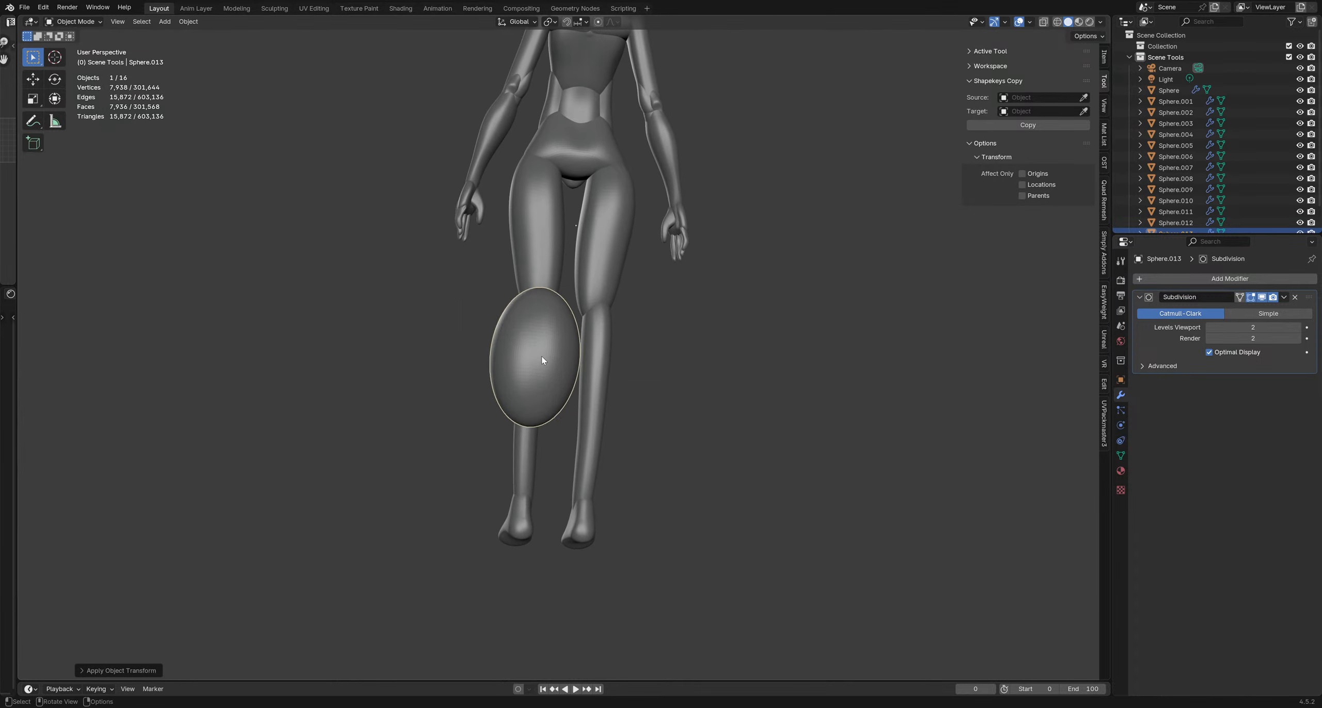
pyautogui.hotkey('ctrl', 'Tab')
pyautogui.click(542, 403)
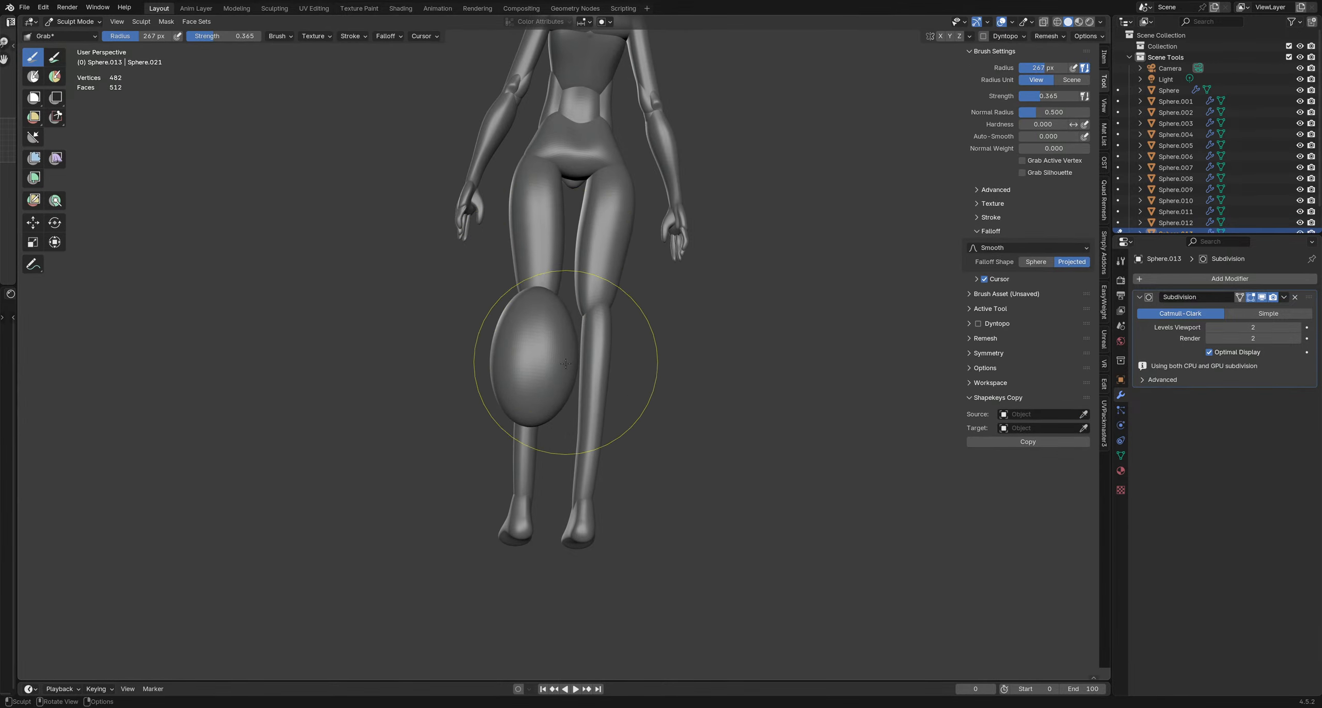
# Shape the lower end of the calf ellipsoid with the Grab brush from the back and side, enlarging the radius to 390 px
pyautogui.press('f')
pyautogui.click(528, 437)
pyautogui.moveTo(525, 441); pyautogui.dragTo(524, 443)
pyautogui.moveTo(422, 375)
pyautogui.mouseDown(button='middle')
pyautogui.moveTo(522, 408)
pyautogui.moveTo(547, 452)
pyautogui.mouseUp(button='middle')
pyautogui.press('f')
pyautogui.click(564, 437)
pyautogui.press('f')
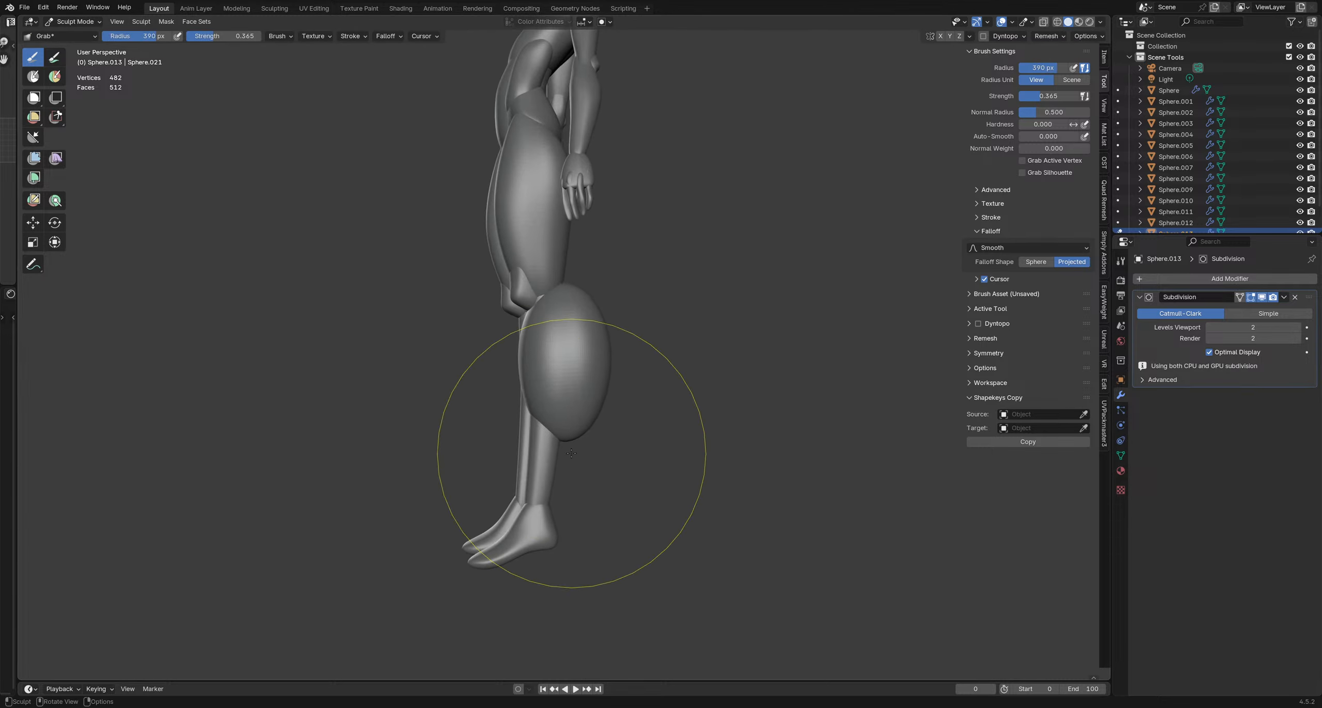
pyautogui.click(467, 385)
# Push the front edge of the calf form back along the shin with a 300 px Grab brush
pyautogui.press('f')
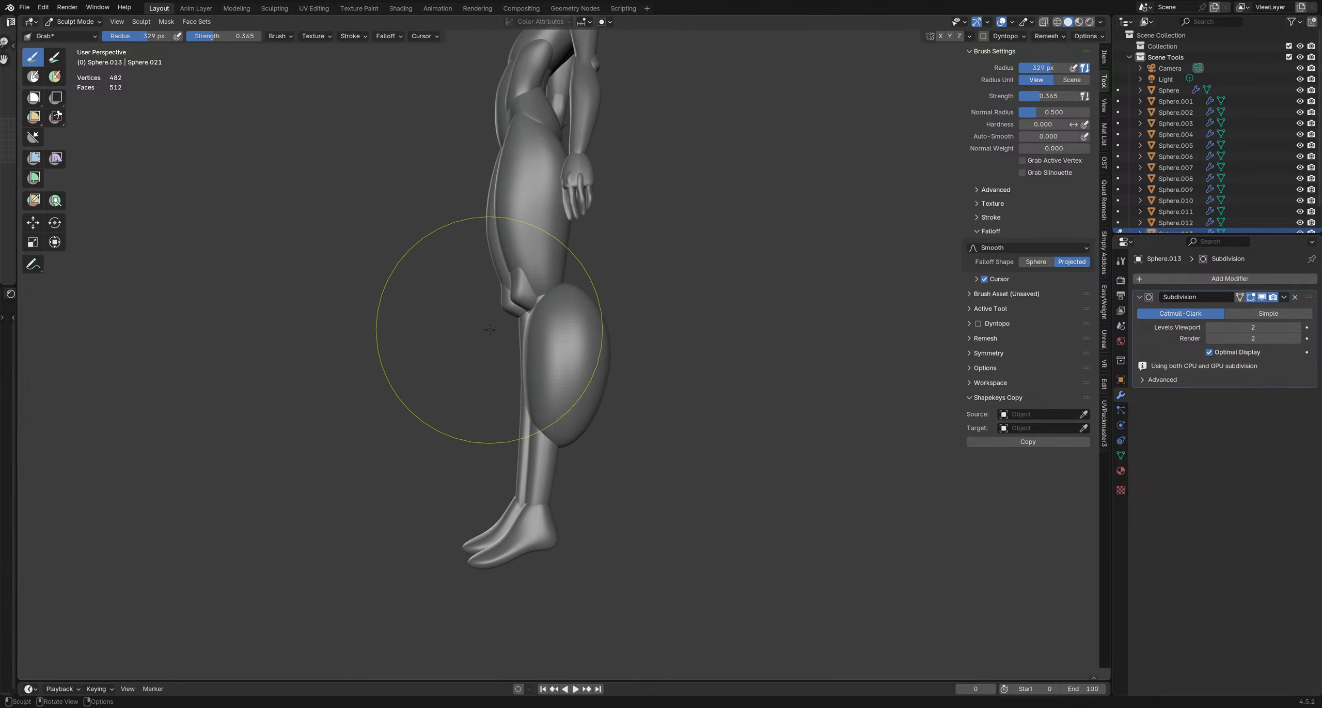
pyautogui.moveTo(485, 370); pyautogui.dragTo(478, 364, button='middle')
pyautogui.press('f')
pyautogui.click(481, 361)
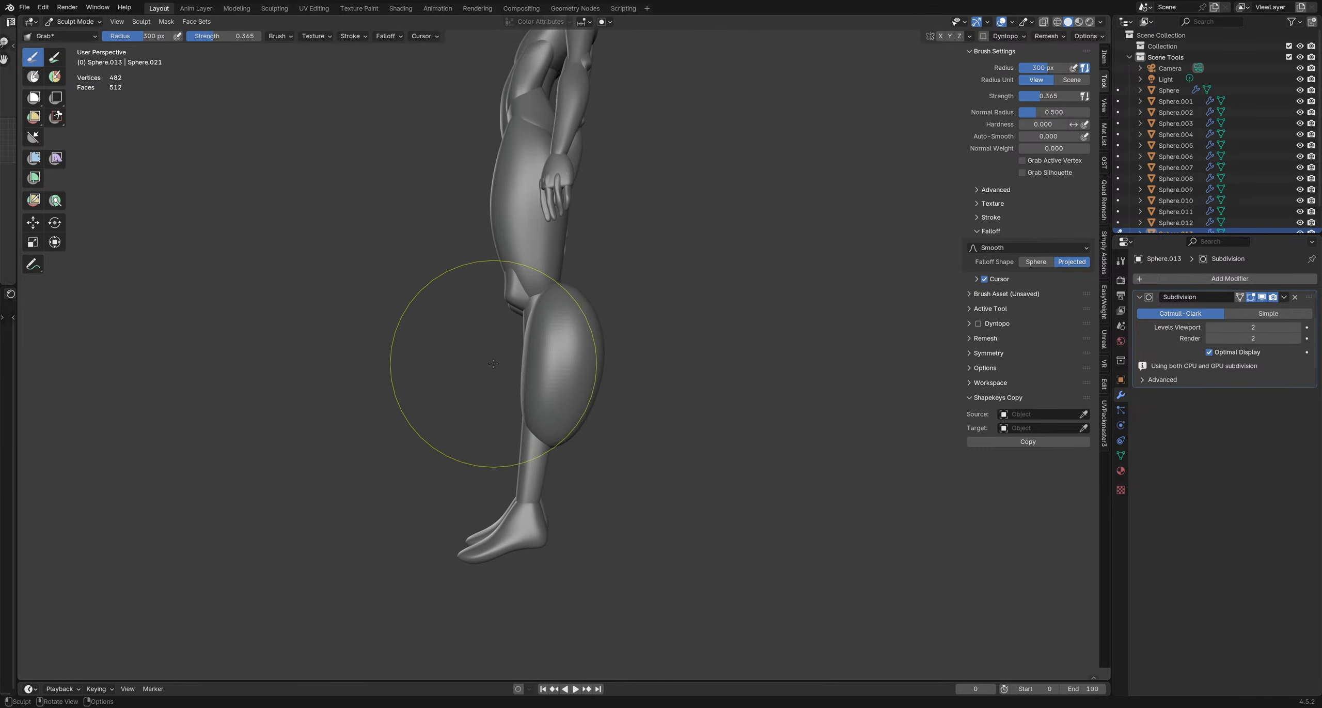
pyautogui.moveTo(494, 364); pyautogui.dragTo(508, 368)
pyautogui.moveTo(507, 394); pyautogui.dragTo(508, 408)
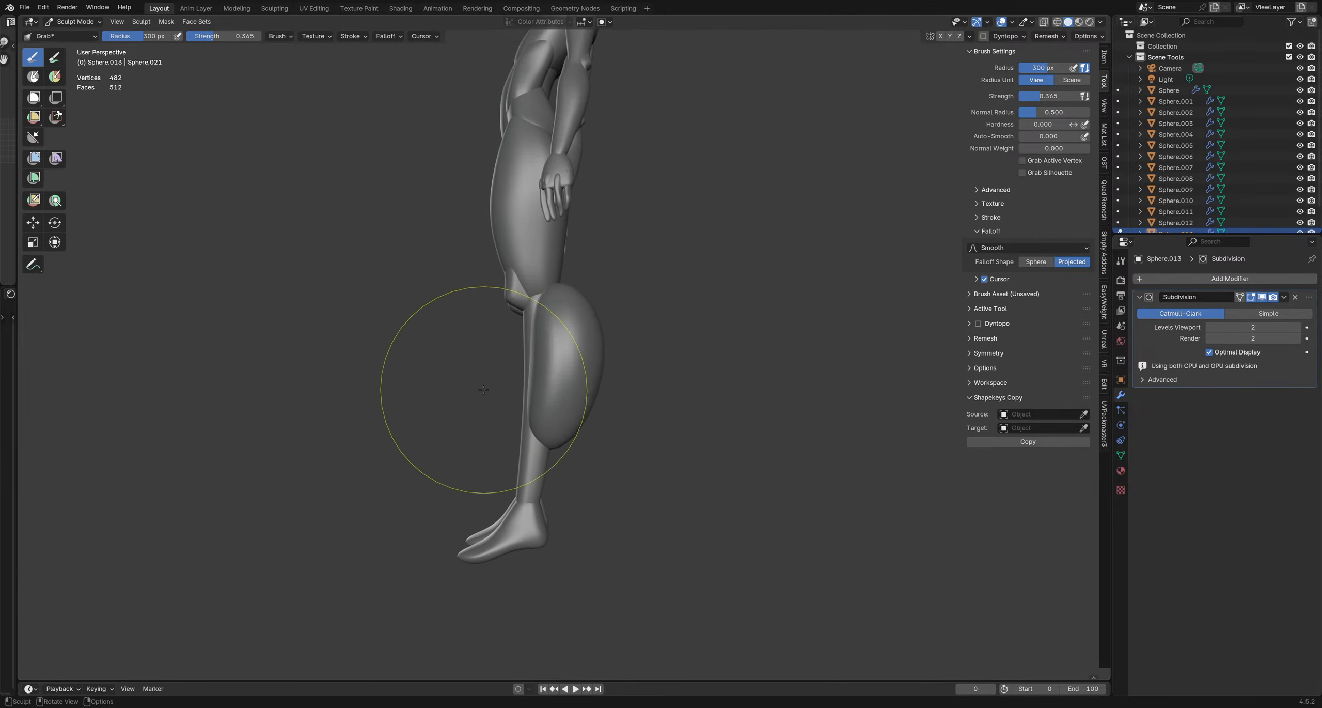
# Refine the front contour of the calf form from a low side angle with a 241 px Grab brush
pyautogui.moveTo(531, 319)
pyautogui.mouseDown(button='middle')
pyautogui.moveTo(503, 295)
pyautogui.moveTo(535, 266)
pyautogui.moveTo(552, 268)
pyautogui.moveTo(501, 333)
pyautogui.mouseUp(button='middle')
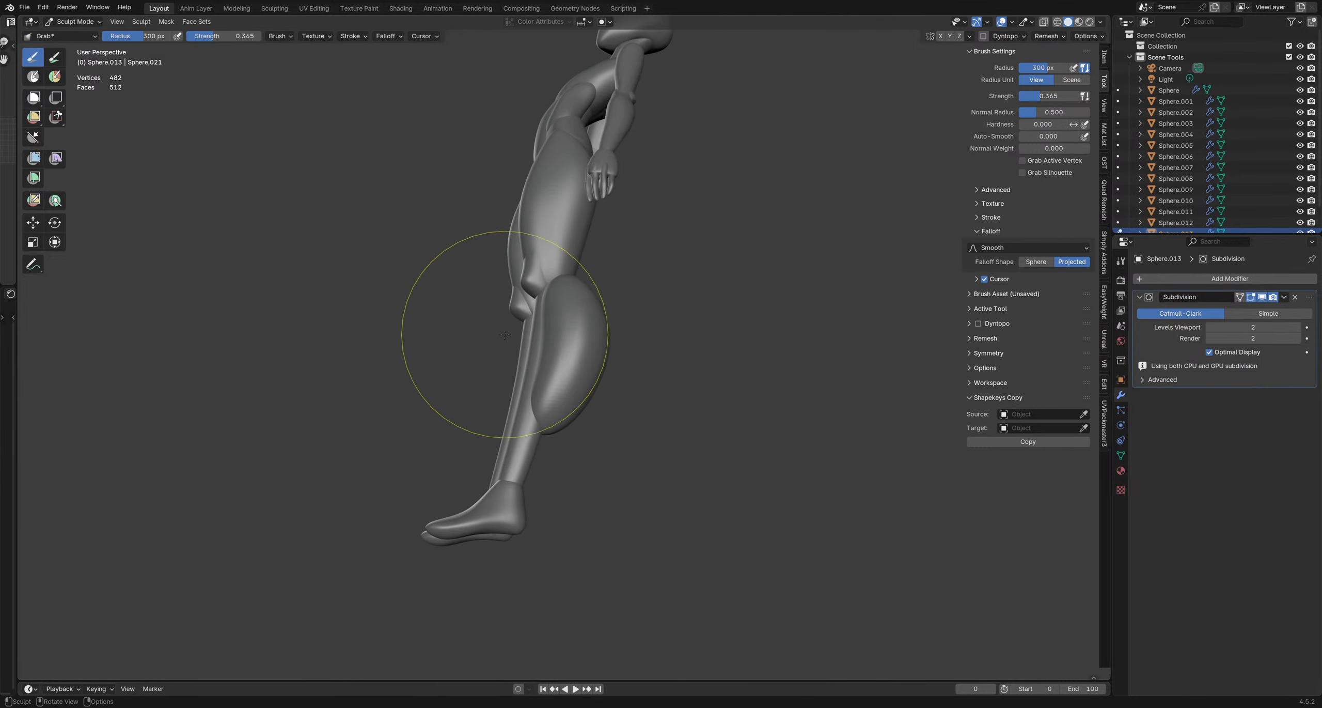
pyautogui.press('f')
pyautogui.click(492, 345)
pyautogui.moveTo(492, 345); pyautogui.dragTo(492, 346)
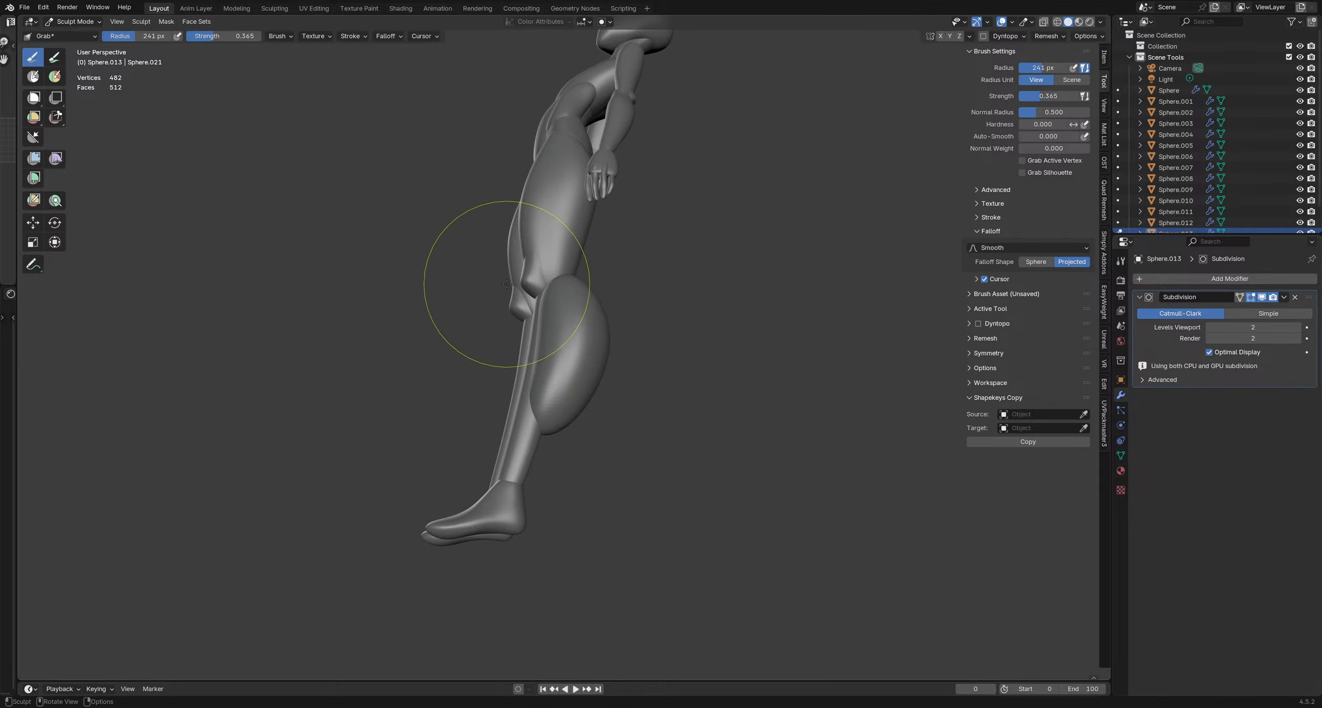
pyautogui.moveTo(540, 286); pyautogui.dragTo(601, 293, button='middle')
pyautogui.moveTo(633, 284); pyautogui.dragTo(635, 284)
pyautogui.moveTo(561, 288); pyautogui.dragTo(583, 297, button='middle')
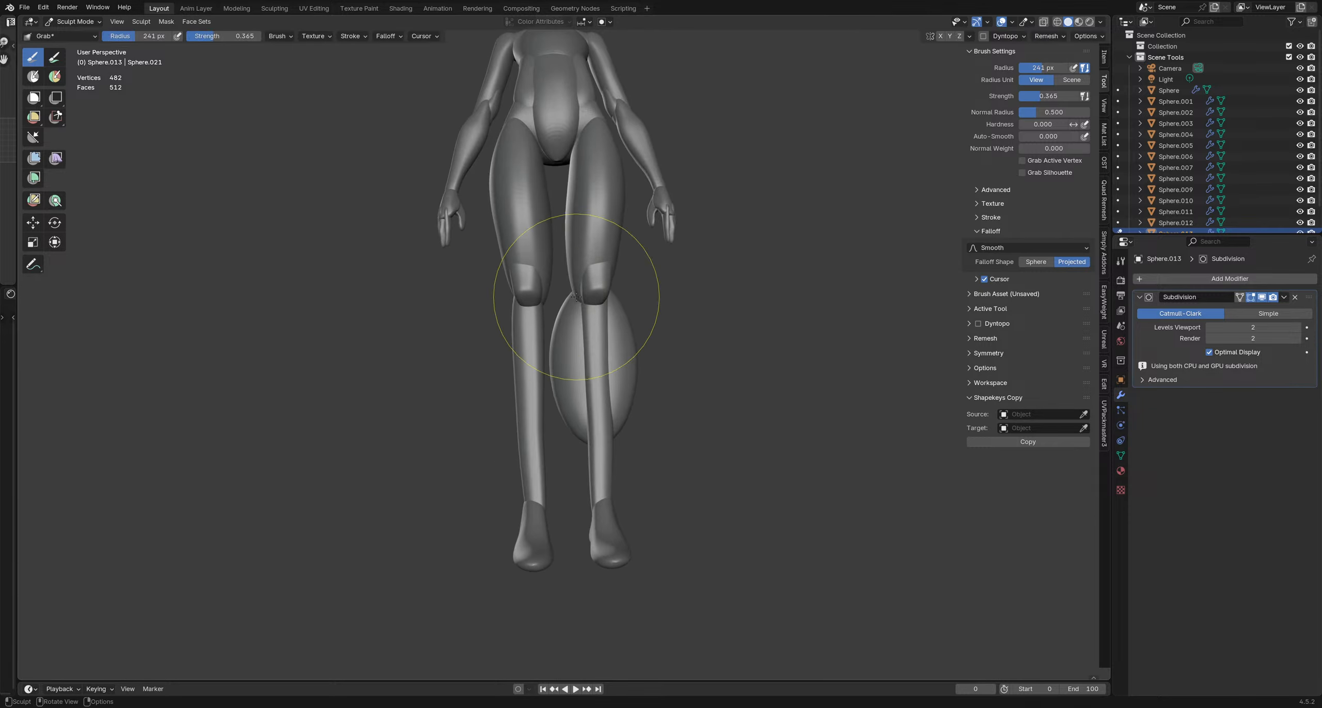
# Narrow both sides of the calf form from the front and back with the Grab brush at 270 px and 282 px
pyautogui.press('f')
pyautogui.click(606, 299)
pyautogui.moveTo(506, 299); pyautogui.dragTo(517, 304)
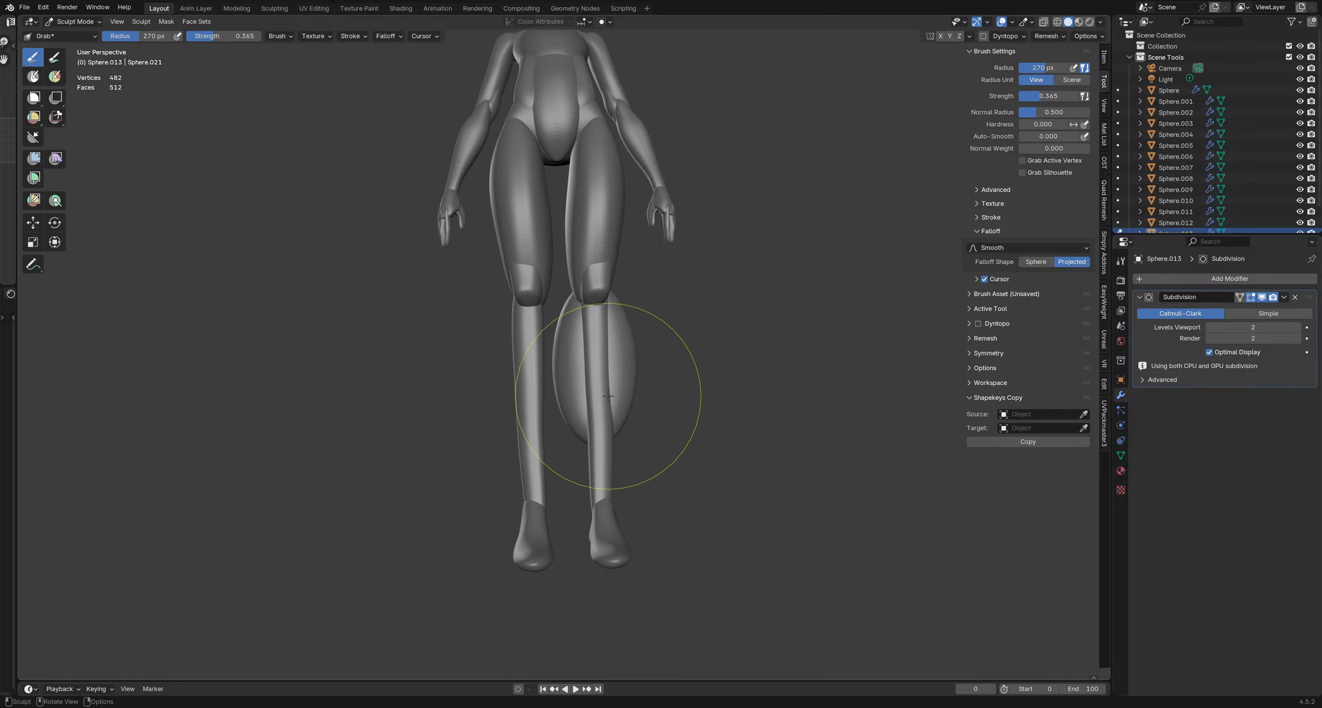
pyautogui.moveTo(585, 417); pyautogui.dragTo(586, 460, button='middle')
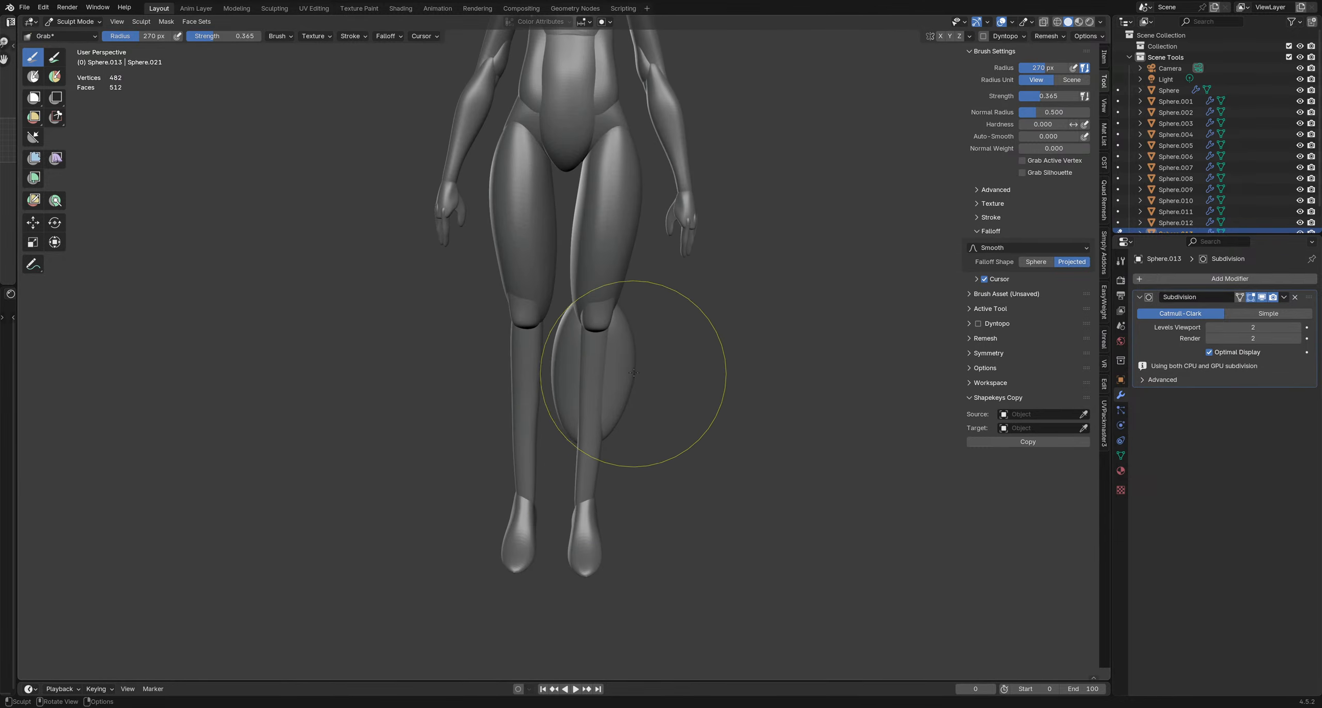
pyautogui.moveTo(634, 372); pyautogui.dragTo(635, 315, button='middle')
pyautogui.press('f')
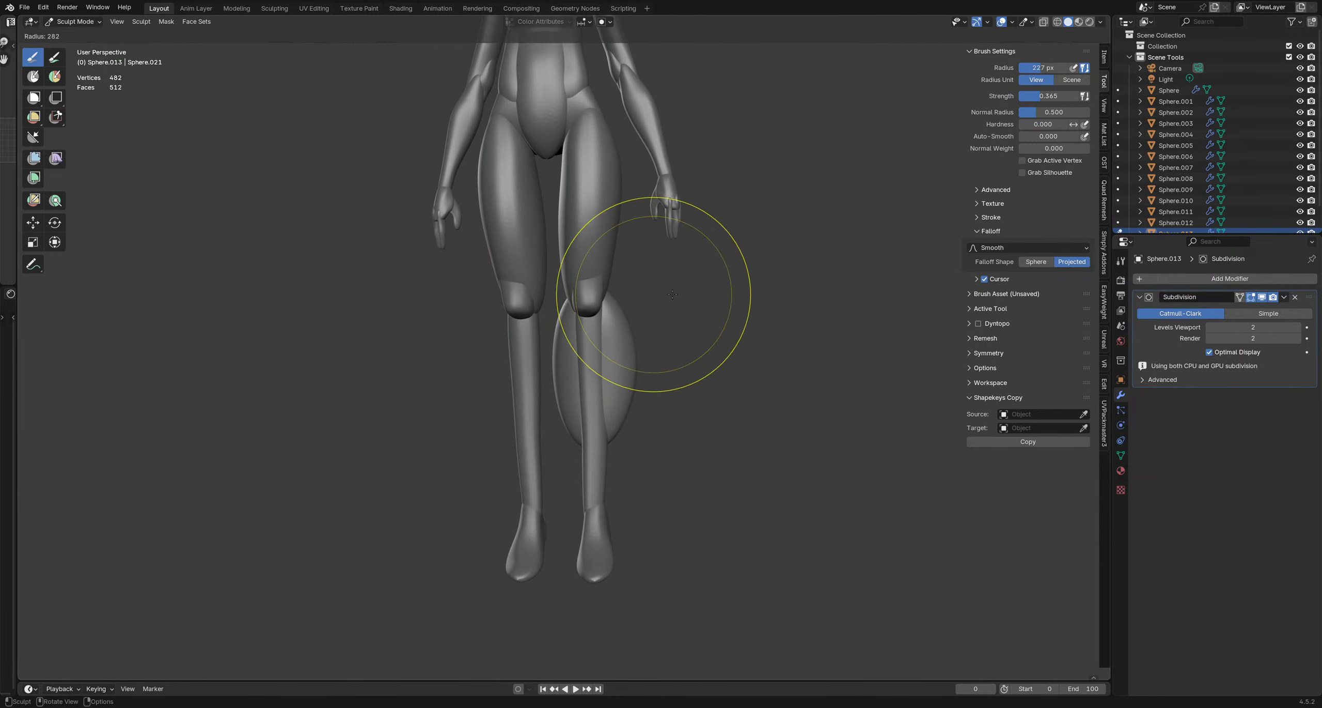
pyautogui.click(673, 294)
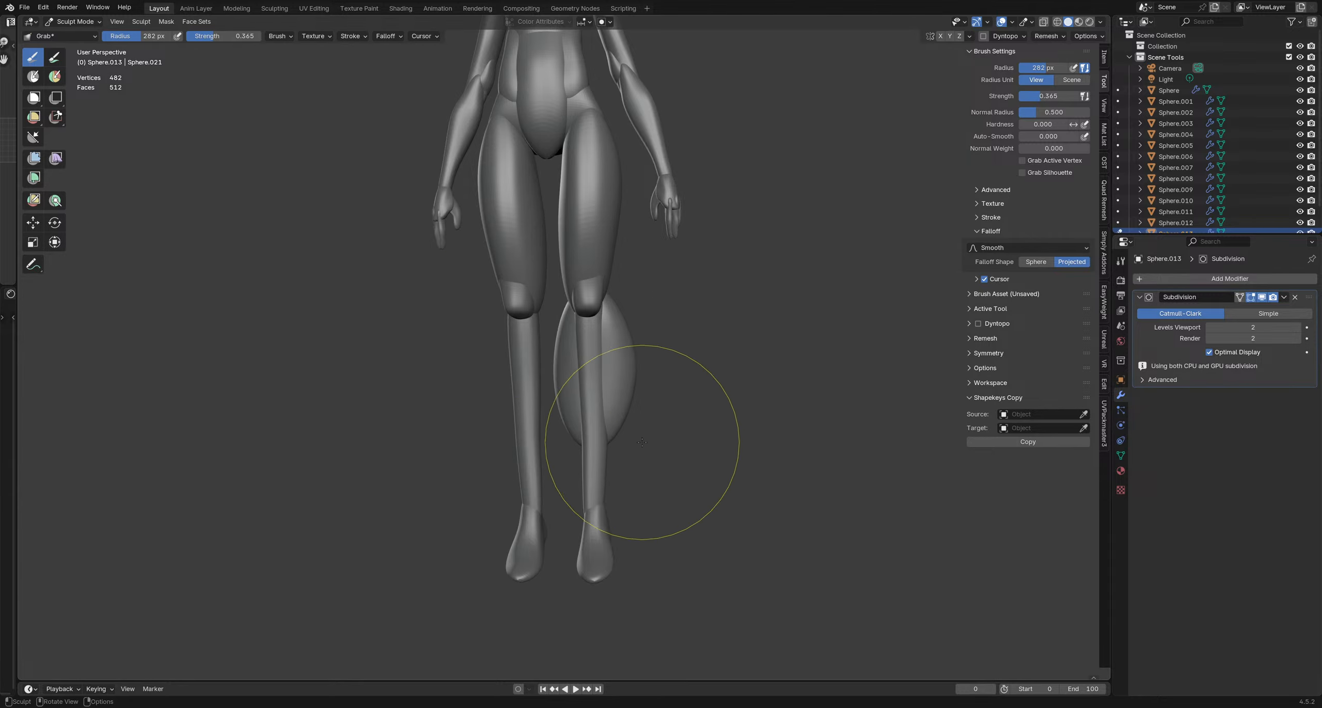
pyautogui.moveTo(626, 502); pyautogui.dragTo(445, 328, button='middle')
pyautogui.moveTo(445, 328); pyautogui.dragTo(491, 327)
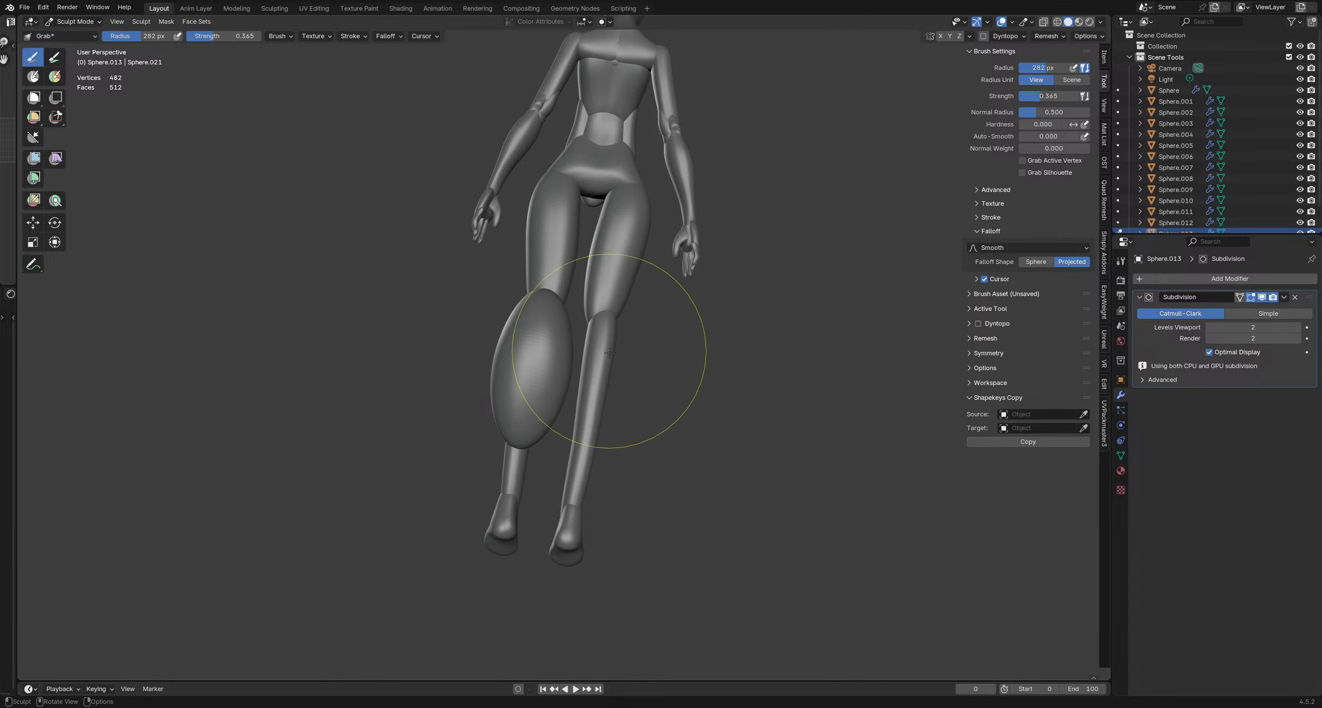
pyautogui.moveTo(609, 417); pyautogui.dragTo(576, 414)
# Pull the lower end of the calf form down toward the ankle with a 296 px Grab brush
pyautogui.moveTo(616, 328)
pyautogui.mouseDown(button='middle')
pyautogui.moveTo(629, 399)
pyautogui.moveTo(581, 286)
pyautogui.moveTo(632, 407)
pyautogui.moveTo(691, 394)
pyautogui.mouseUp(button='middle')
pyautogui.press('f')
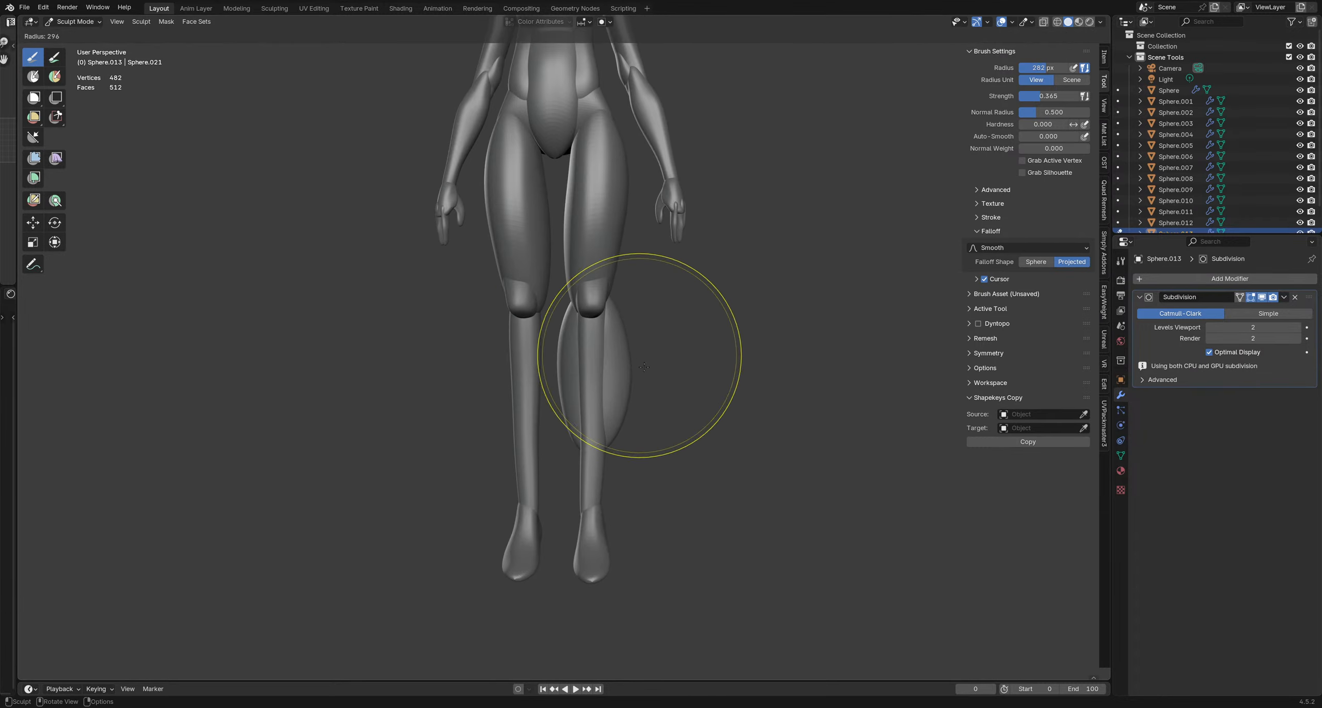
pyautogui.click(708, 357)
pyautogui.press('f')
pyautogui.click(696, 463)
pyautogui.moveTo(595, 467); pyautogui.dragTo(579, 488)
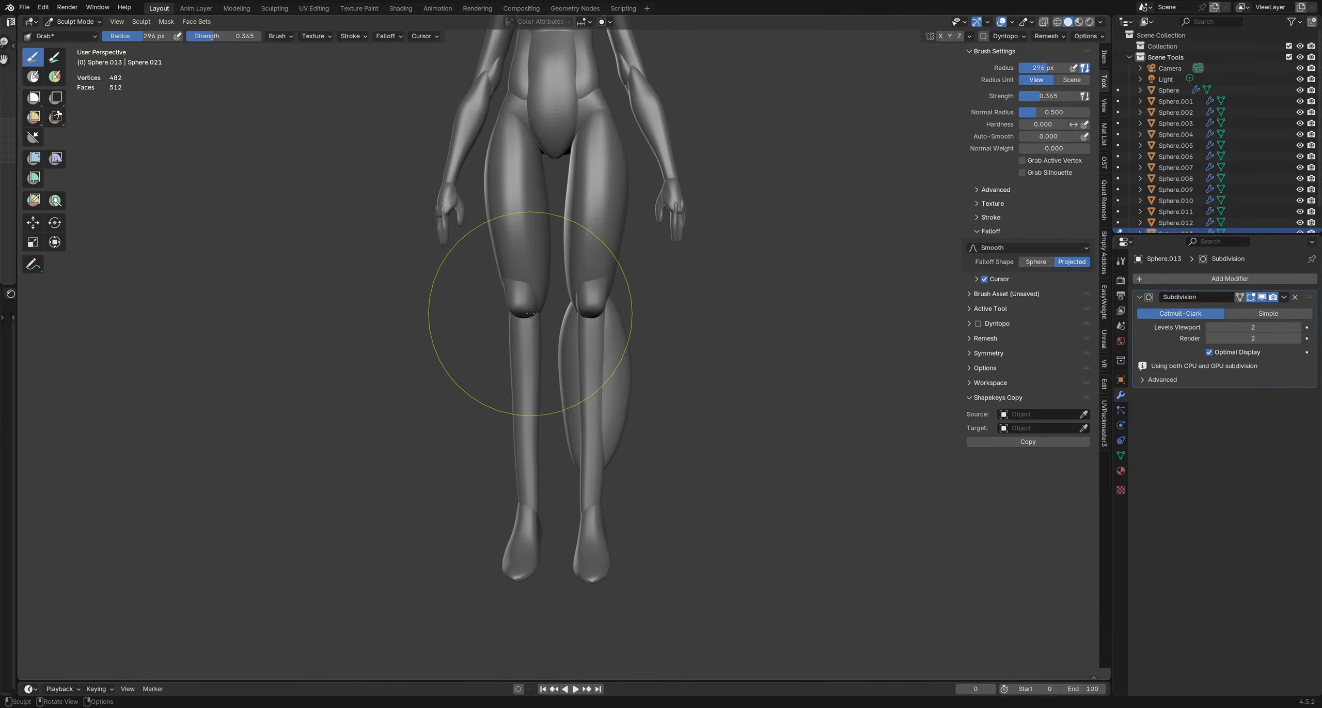
# Push the upper back of the calf form in toward the knee with a 304 px Grab brush
pyautogui.press('f')
pyautogui.click(619, 365)
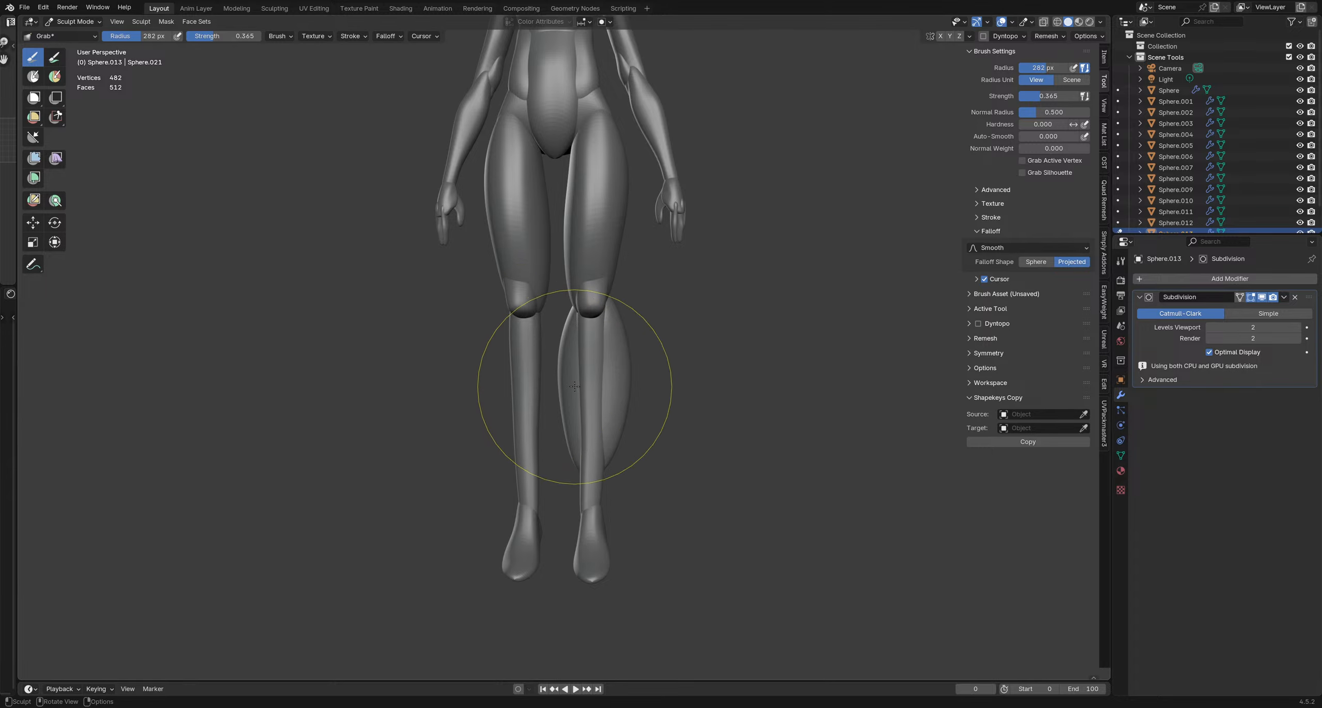
pyautogui.moveTo(577, 386); pyautogui.dragTo(523, 299, button='middle')
pyautogui.press('f')
pyautogui.click(647, 253)
pyautogui.moveTo(465, 173)
pyautogui.mouseDown(button='middle')
pyautogui.moveTo(490, 234)
pyautogui.moveTo(405, 212)
pyautogui.mouseUp(button='middle')
pyautogui.moveTo(500, 258); pyautogui.dragTo(580, 288, button='middle')
pyautogui.press('f')
pyautogui.click(594, 287)
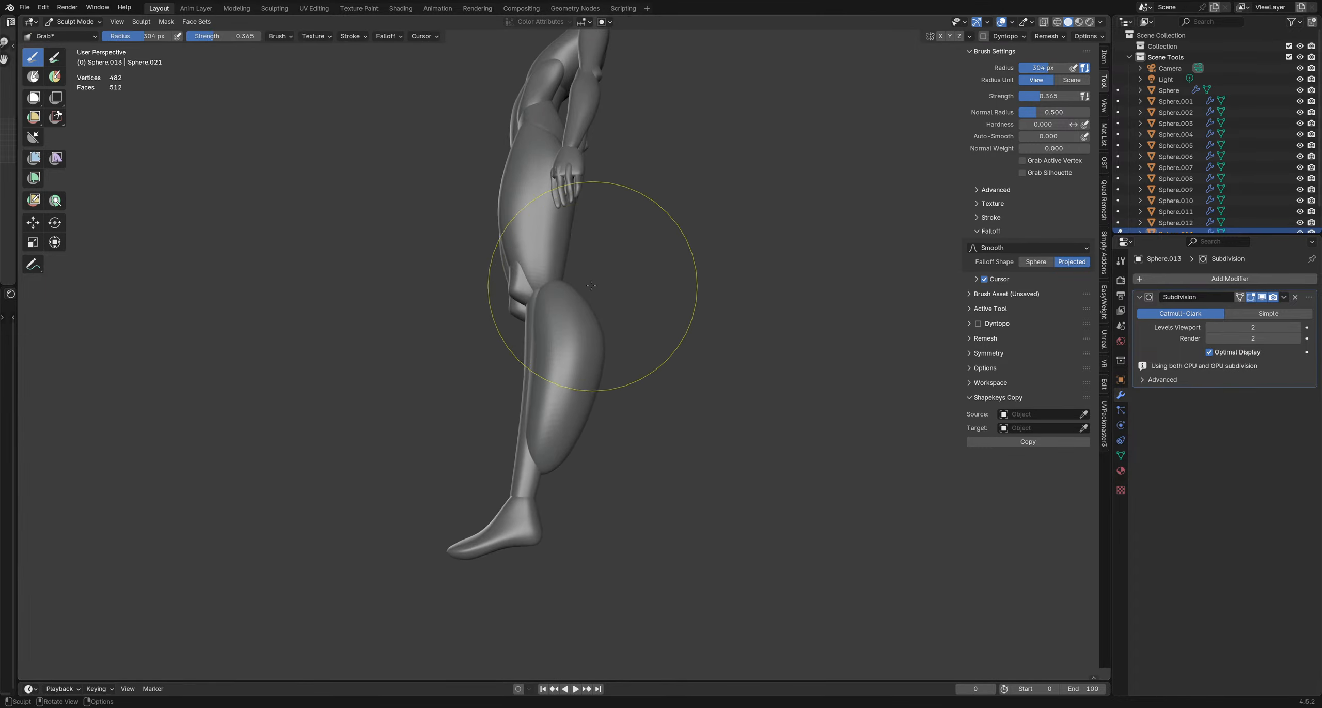
pyautogui.moveTo(612, 285); pyautogui.dragTo(599, 289)
# Slim the middle and lower back of the calf form toward the shin with a larger Grab brush
pyautogui.press('f')
pyautogui.click(636, 317)
pyautogui.press('f')
pyautogui.click(661, 335)
pyautogui.moveTo(660, 337); pyautogui.dragTo(629, 345)
pyautogui.moveTo(633, 425); pyautogui.dragTo(619, 429)
pyautogui.press('f')
pyautogui.click(608, 477)
pyautogui.moveTo(600, 474); pyautogui.dragTo(591, 468)
# Narrow the outer side of the calf from behind, and refine its lower inner edge with a 195 px Grab brush
pyautogui.moveTo(628, 387)
pyautogui.mouseDown(button='middle')
pyautogui.moveTo(496, 491)
pyautogui.moveTo(334, 343)
pyautogui.mouseUp(button='middle')
pyautogui.press('f')
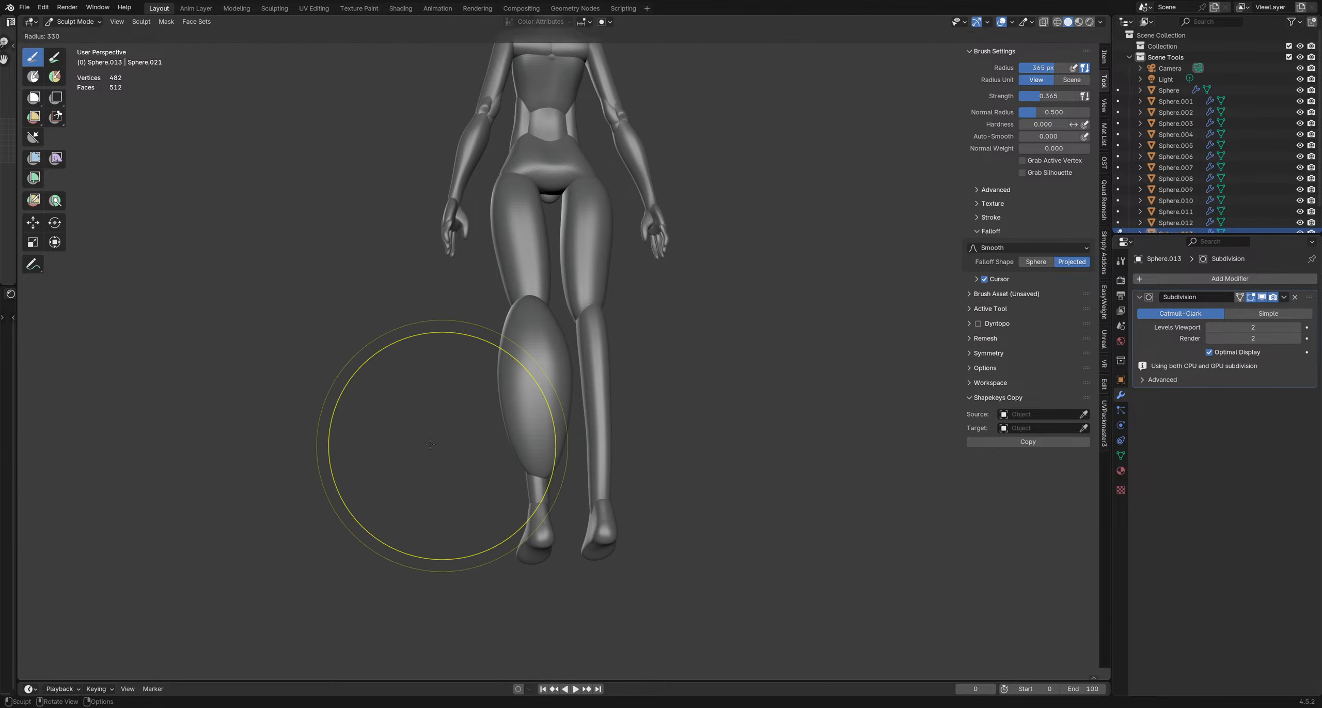
pyautogui.click(418, 442)
pyautogui.moveTo(439, 447); pyautogui.dragTo(463, 454)
pyautogui.press('f')
pyautogui.click(649, 454)
pyautogui.moveTo(631, 455); pyautogui.dragTo(570, 474, button='middle')
pyautogui.moveTo(576, 467); pyautogui.dragTo(581, 461)
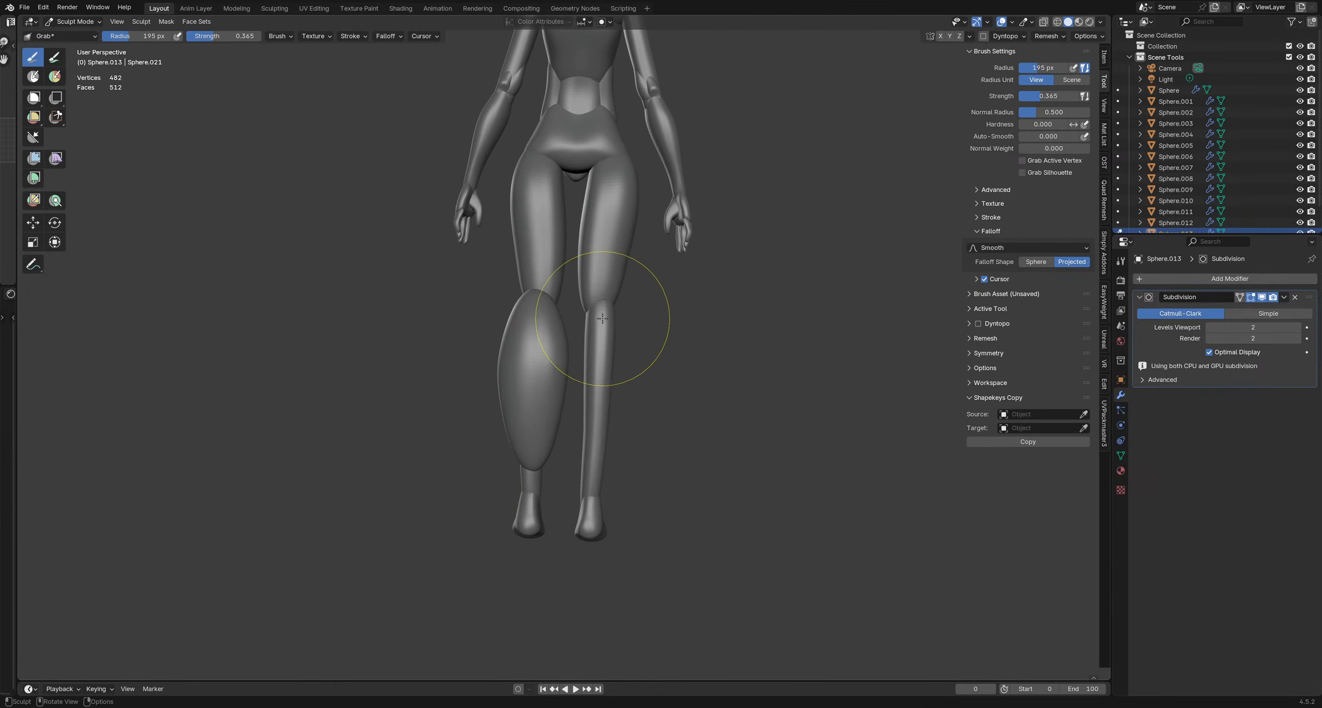
pyautogui.moveTo(487, 280)
pyautogui.mouseDown(button='middle')
pyautogui.moveTo(517, 286)
pyautogui.moveTo(459, 266)
pyautogui.moveTo(581, 276)
pyautogui.mouseUp(button='middle')
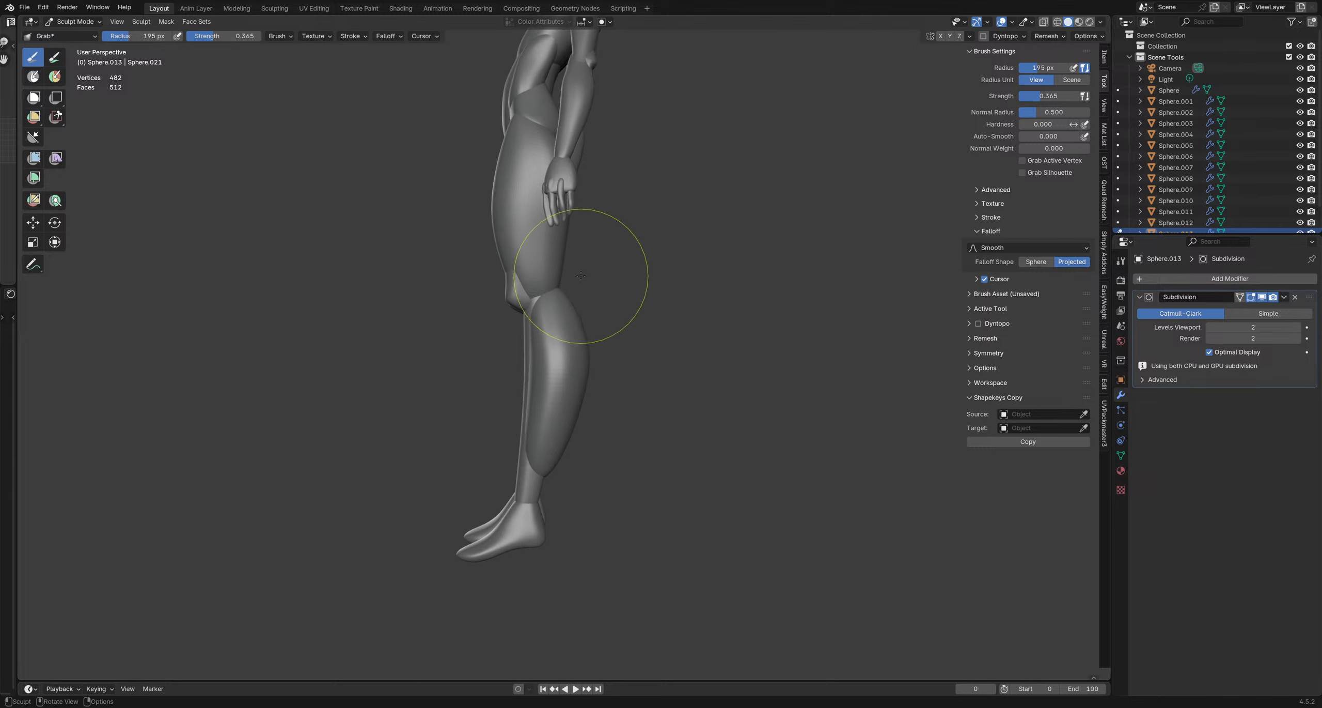
# Pull the lower end of the calf form down over the ankle with a 228 px Grab brush
pyautogui.press('f')
pyautogui.click(617, 303)
pyautogui.moveTo(609, 317); pyautogui.dragTo(413, 307, button='middle')
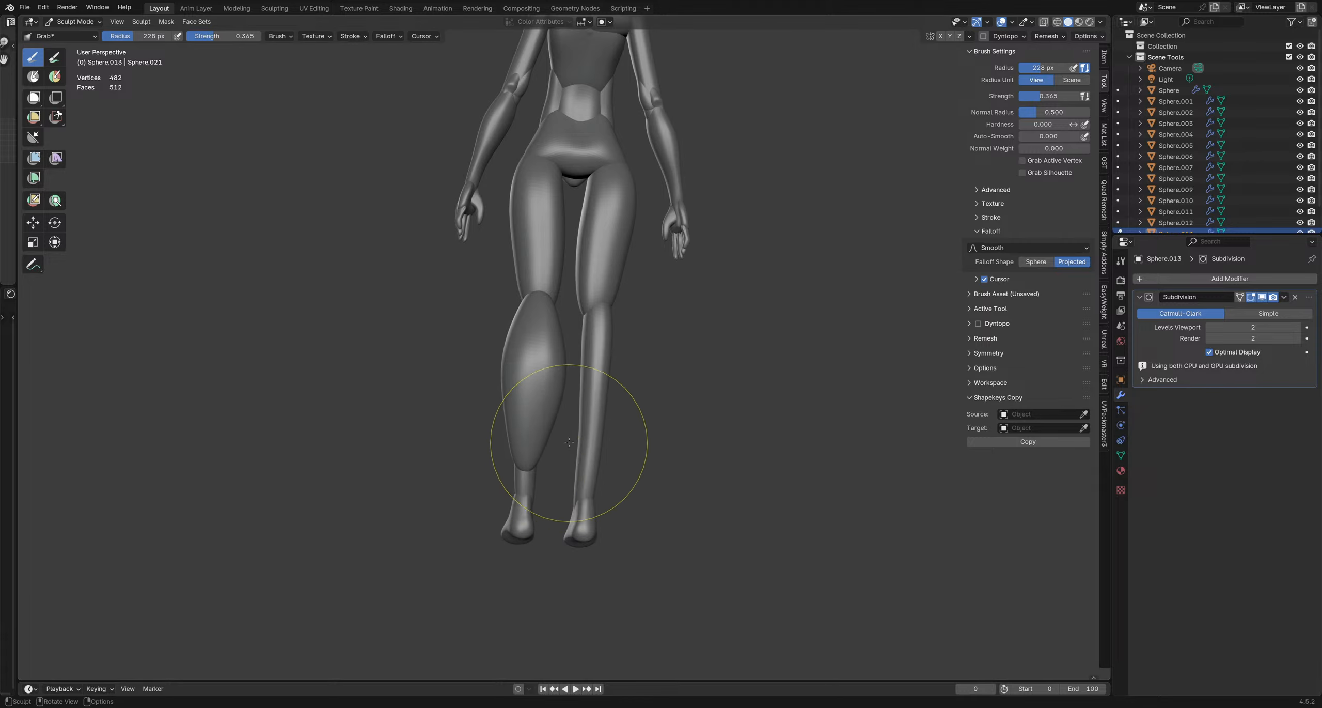
pyautogui.moveTo(595, 324)
pyautogui.mouseDown(button='middle')
pyautogui.moveTo(487, 310)
pyautogui.moveTo(594, 362)
pyautogui.moveTo(508, 356)
pyautogui.moveTo(451, 412)
pyautogui.moveTo(554, 480)
pyautogui.moveTo(548, 469)
pyautogui.mouseUp(button='middle')
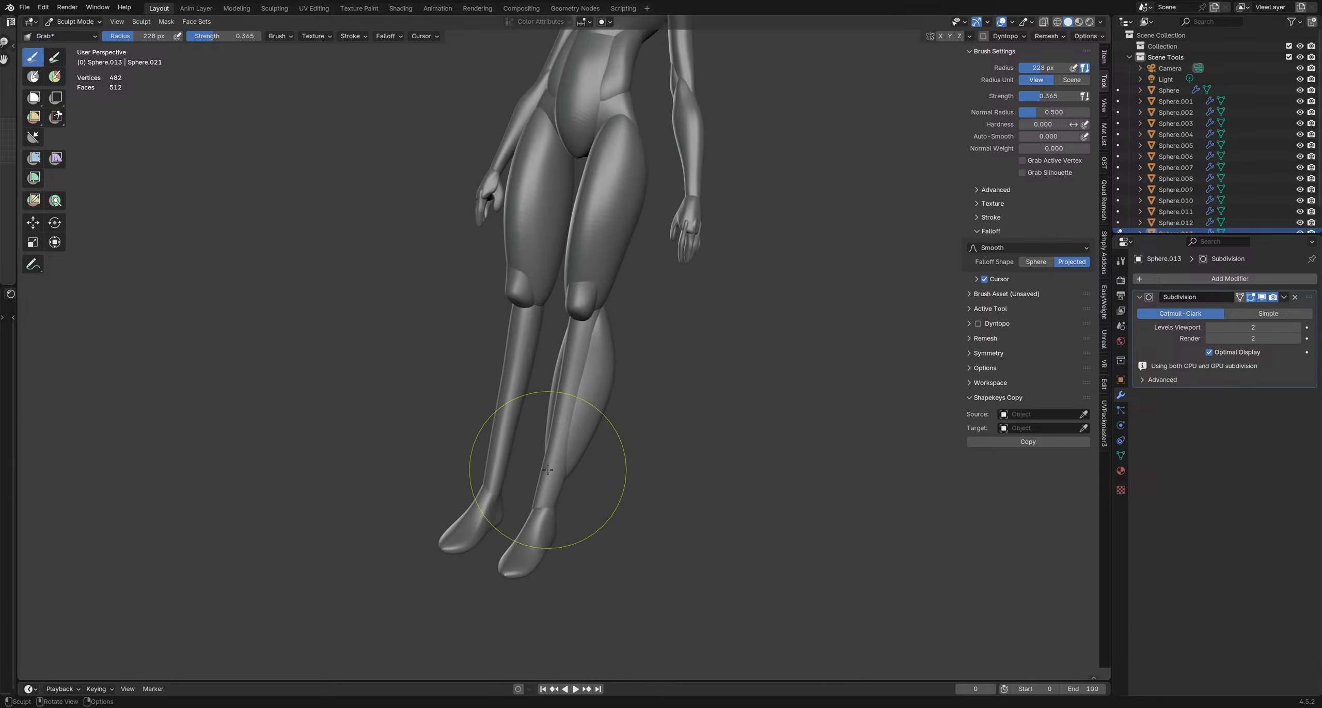
pyautogui.moveTo(559, 488); pyautogui.dragTo(623, 466)
pyautogui.moveTo(541, 503); pyautogui.dragTo(591, 483, button='middle')
pyautogui.moveTo(508, 481); pyautogui.dragTo(545, 484, button='middle')
pyautogui.scroll(2, 524, 491)
# Shape the back of the calf form just above the heel with a 154 px Grab brush
pyautogui.press('f')
pyautogui.click(550, 496)
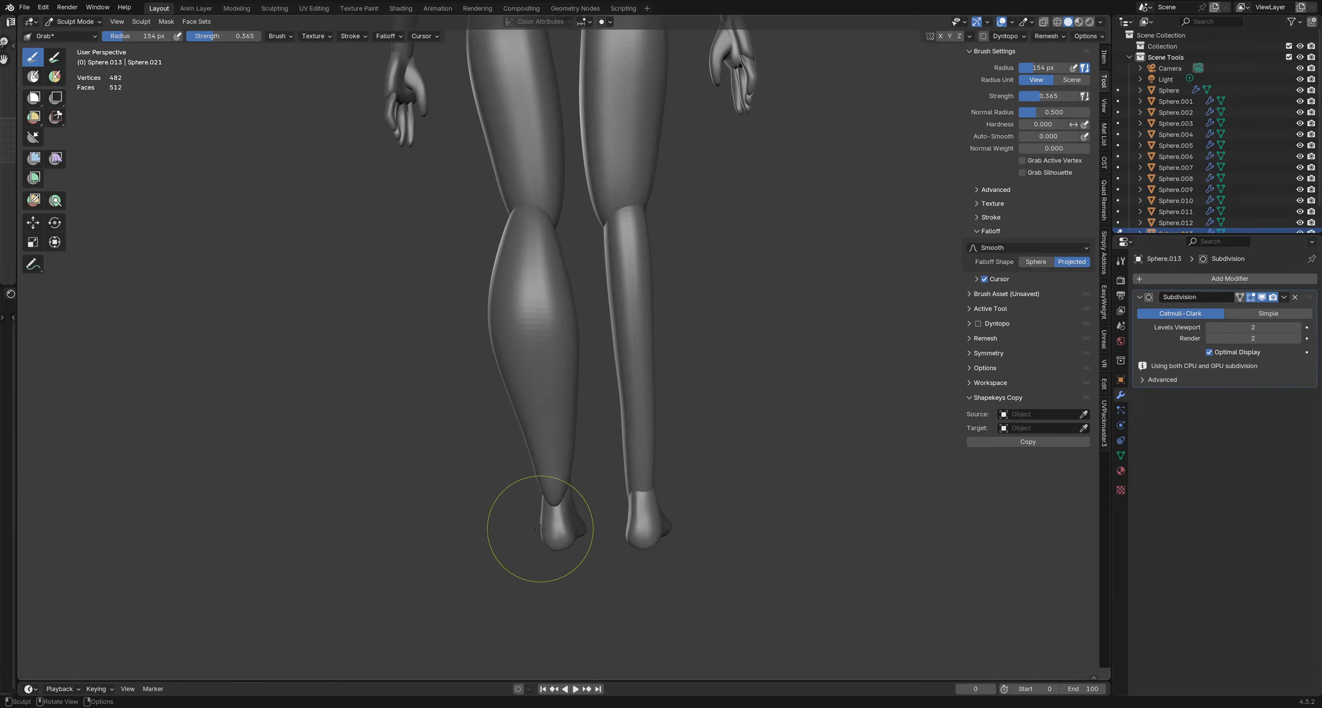
pyautogui.moveTo(540, 527); pyautogui.dragTo(603, 461, button='middle')
pyautogui.moveTo(533, 503); pyautogui.dragTo(627, 409, button='middle')
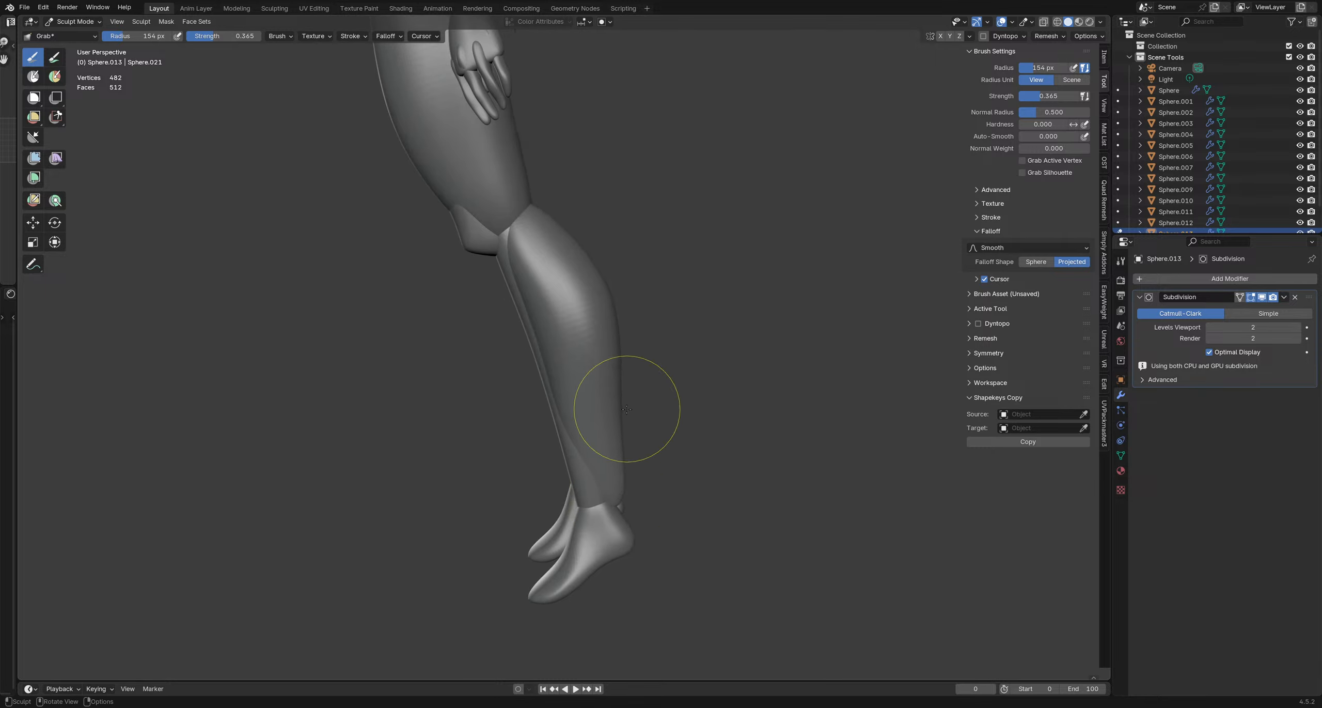
pyautogui.moveTo(628, 476); pyautogui.dragTo(627, 468)
# Slim the outer side of the calf form from behind with a 200 px Grab brush
pyautogui.press('f')
pyautogui.click(642, 460)
pyautogui.moveTo(648, 439)
pyautogui.mouseDown(button='middle')
pyautogui.moveTo(450, 402)
pyautogui.moveTo(461, 325)
pyautogui.mouseUp(button='middle')
pyautogui.scroll(-4, 450, 400)
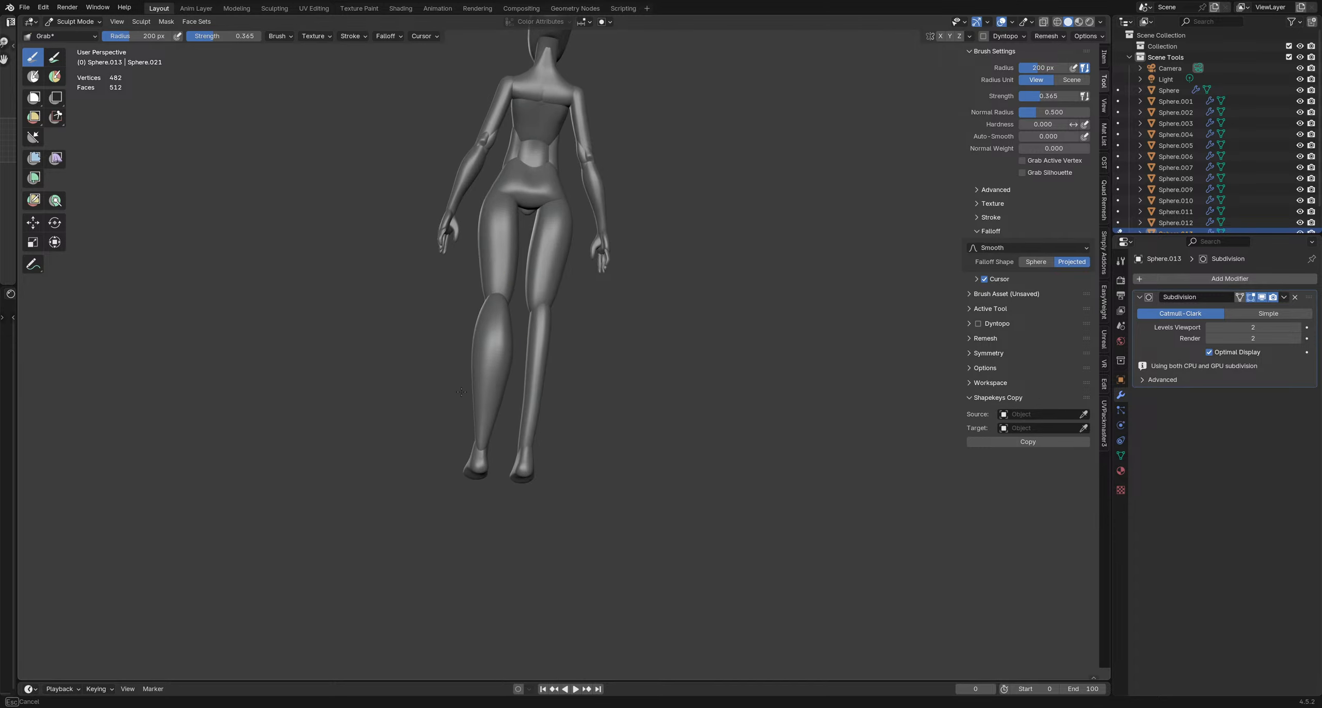
pyautogui.moveTo(456, 346); pyautogui.dragTo(462, 388)
pyautogui.moveTo(444, 424); pyautogui.dragTo(544, 368, button='middle')
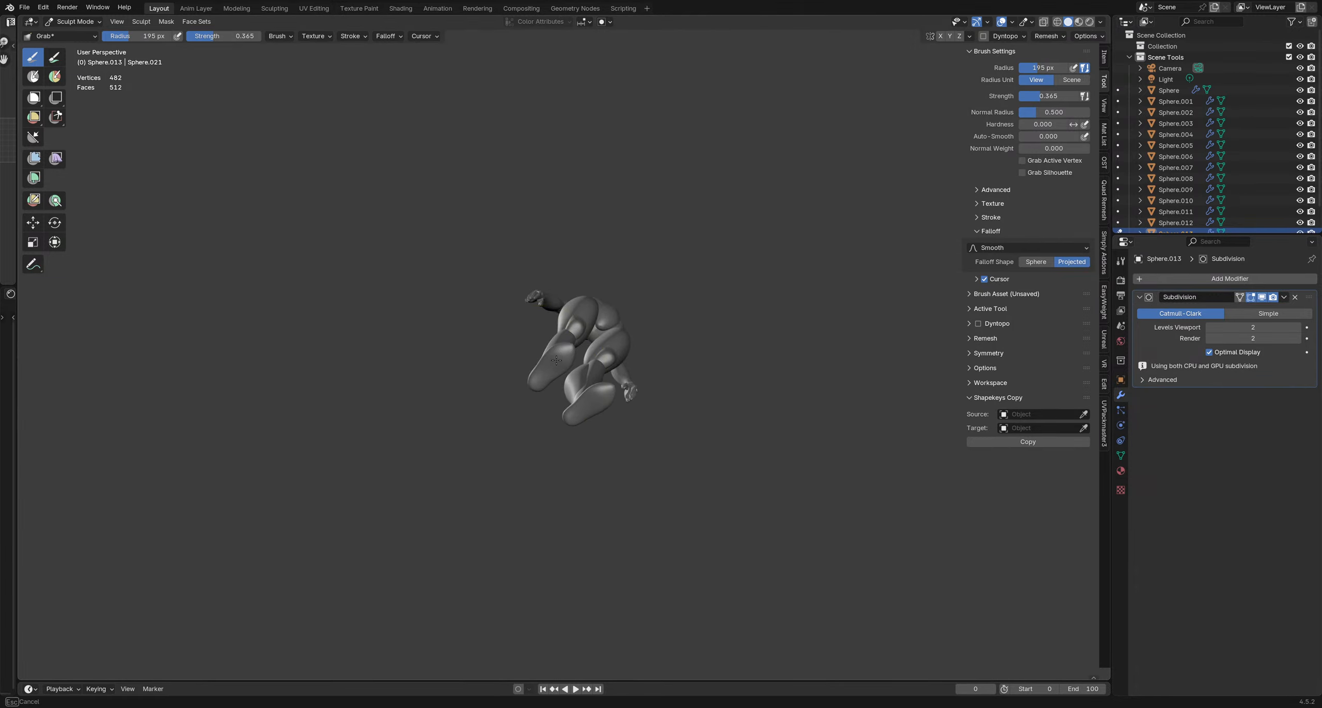
# Refine the calf form's contour from below and behind with a 117 px Grab brush
pyautogui.press('f')
pyautogui.click(523, 370)
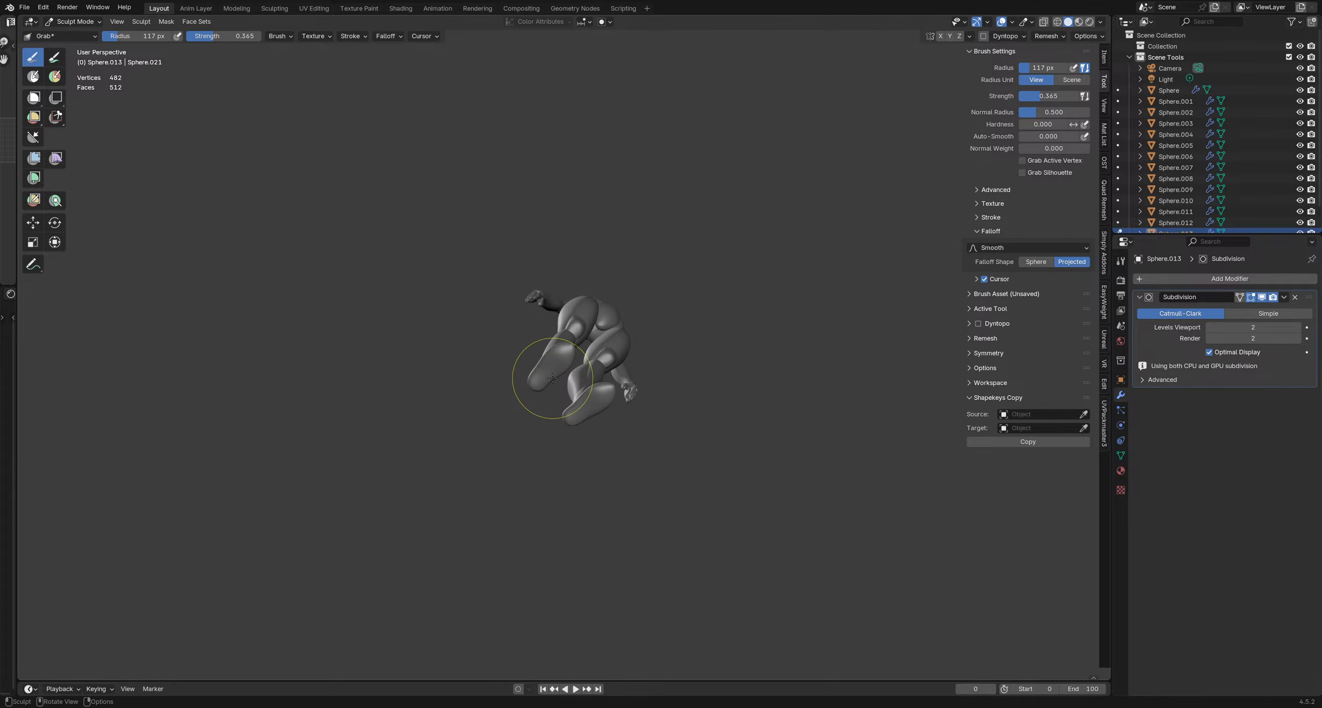
pyautogui.moveTo(552, 378); pyautogui.dragTo(620, 399, button='middle')
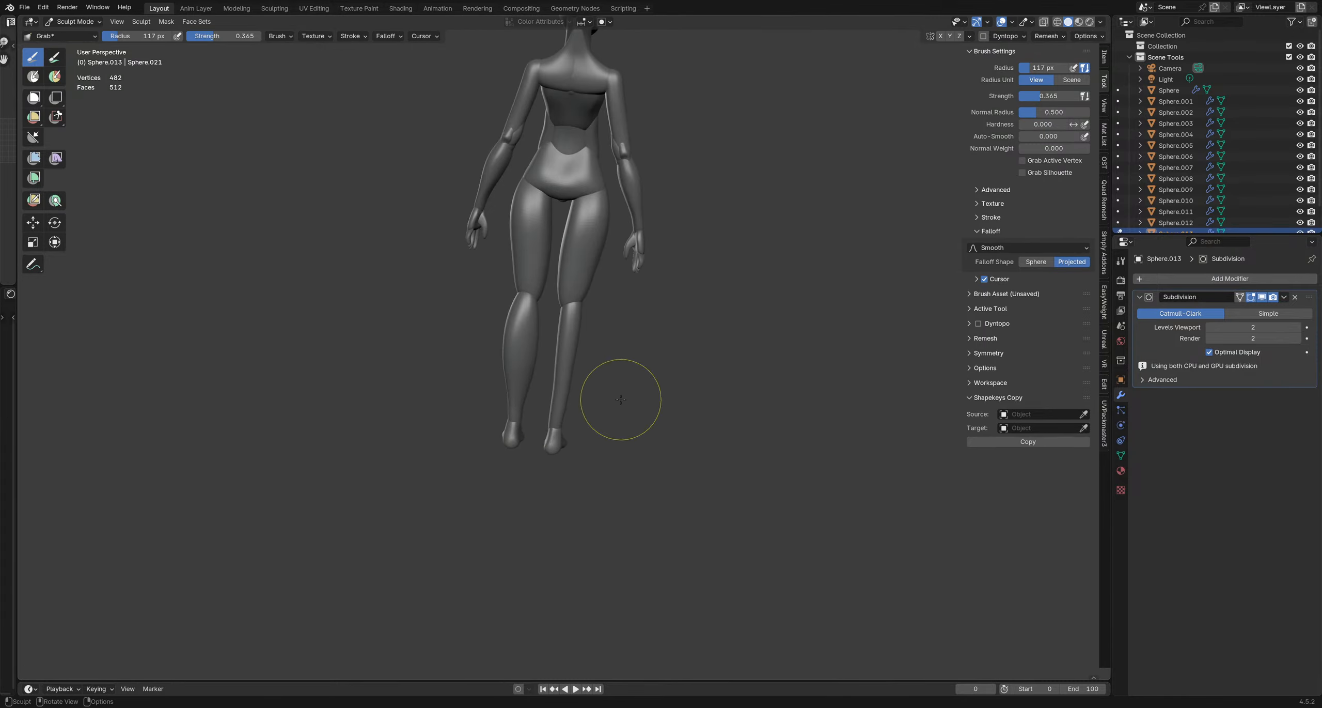
pyautogui.moveTo(550, 322); pyautogui.dragTo(471, 337, button='middle')
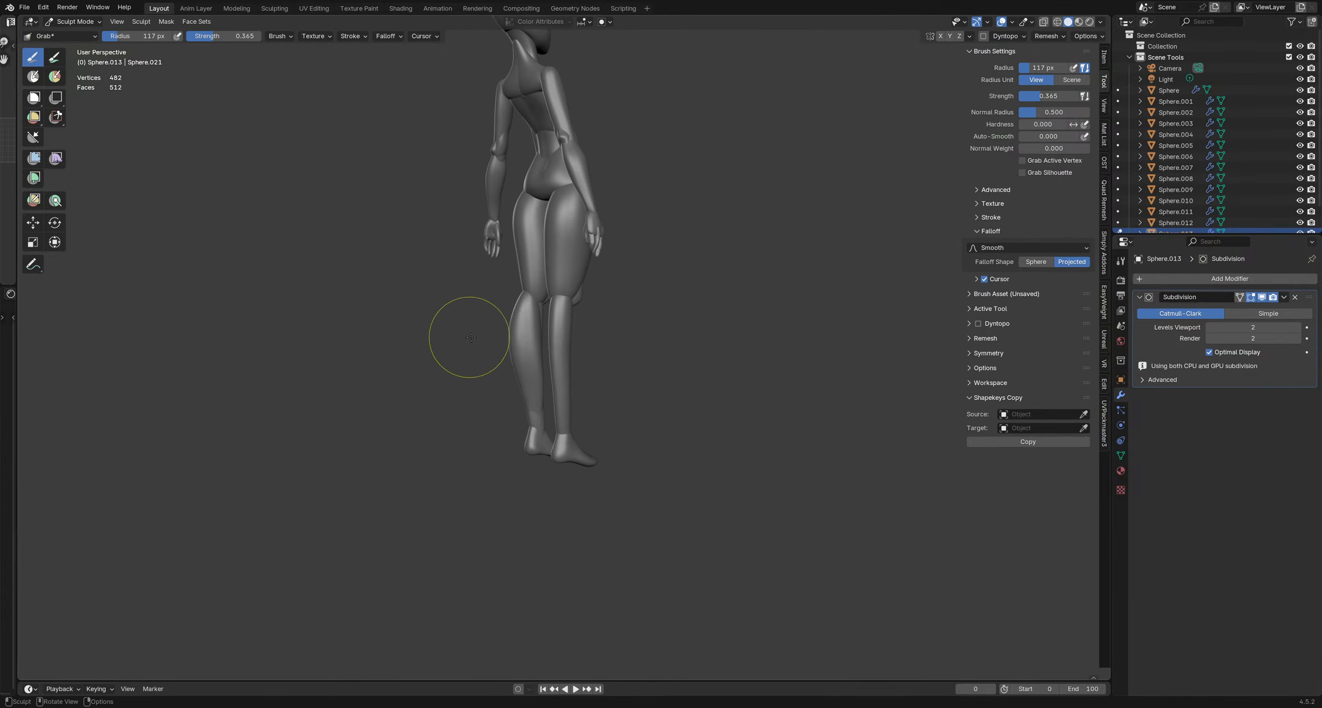
pyautogui.moveTo(534, 400); pyautogui.dragTo(586, 387, button='middle')
# Adjust the inner side of the calf form from behind with a 143 px Grab brush
pyautogui.press('f')
pyautogui.click(595, 386)
pyautogui.moveTo(539, 384); pyautogui.dragTo(548, 382)
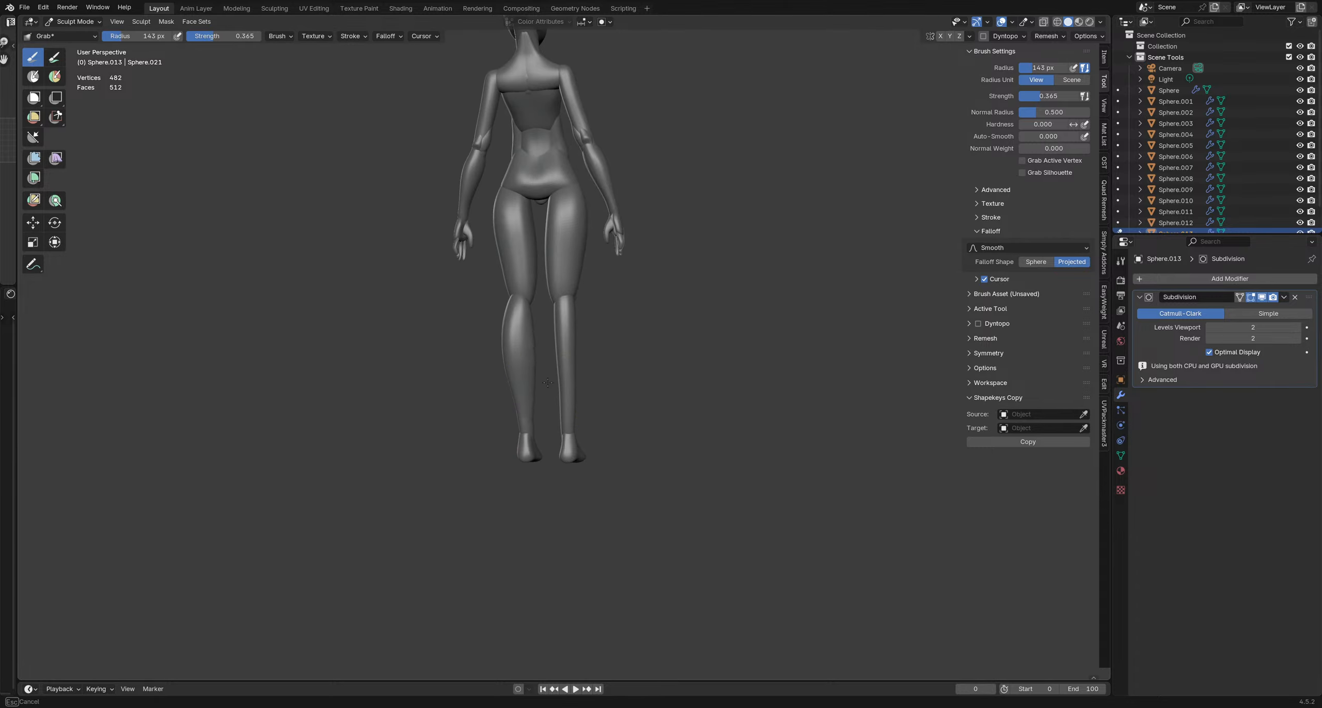
pyautogui.moveTo(554, 373); pyautogui.dragTo(603, 369, button='middle')
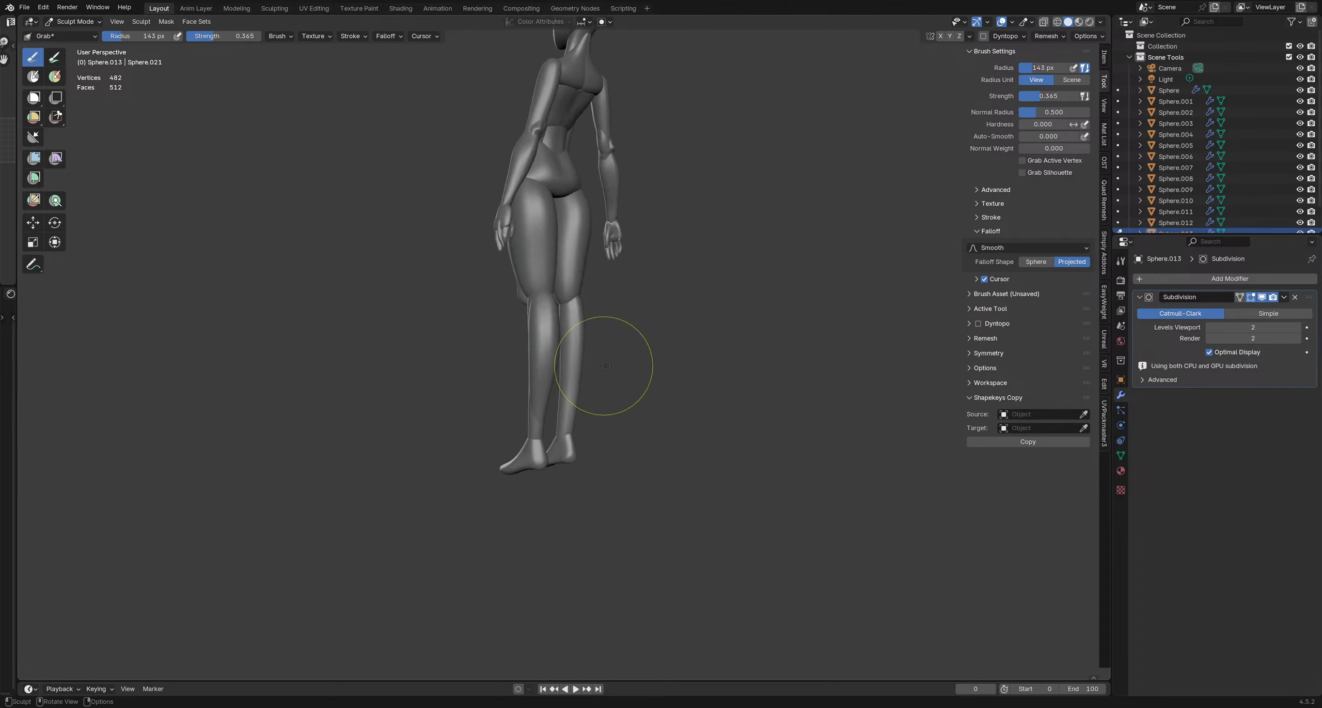
# Switch sculpting to the thigh form and adjust its back edge above the knee with a 164 px Grab brush
pyautogui.moveTo(570, 289); pyautogui.dragTo(546, 269, button='middle')
pyautogui.press('f')
pyautogui.click(622, 265)
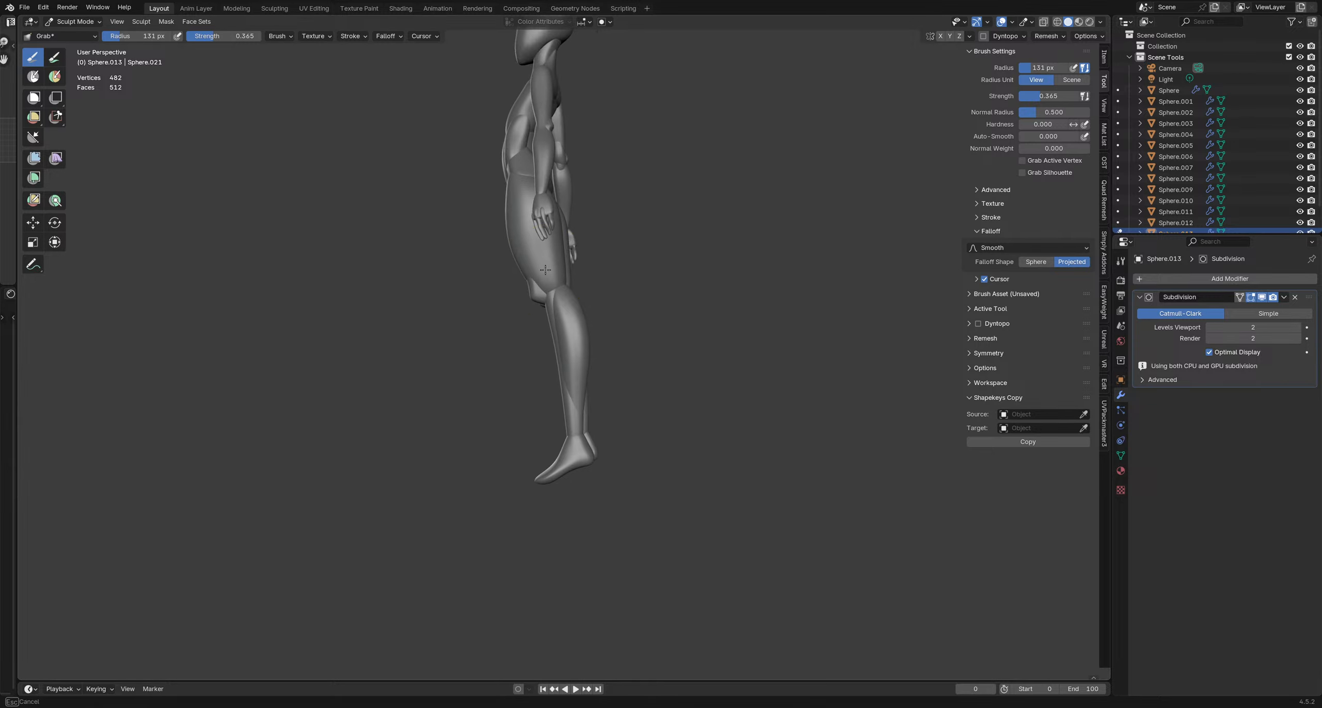
pyautogui.hotkey('alt', 'q')
pyautogui.press('f')
pyautogui.click(614, 271)
pyautogui.moveTo(567, 269); pyautogui.dragTo(581, 266)
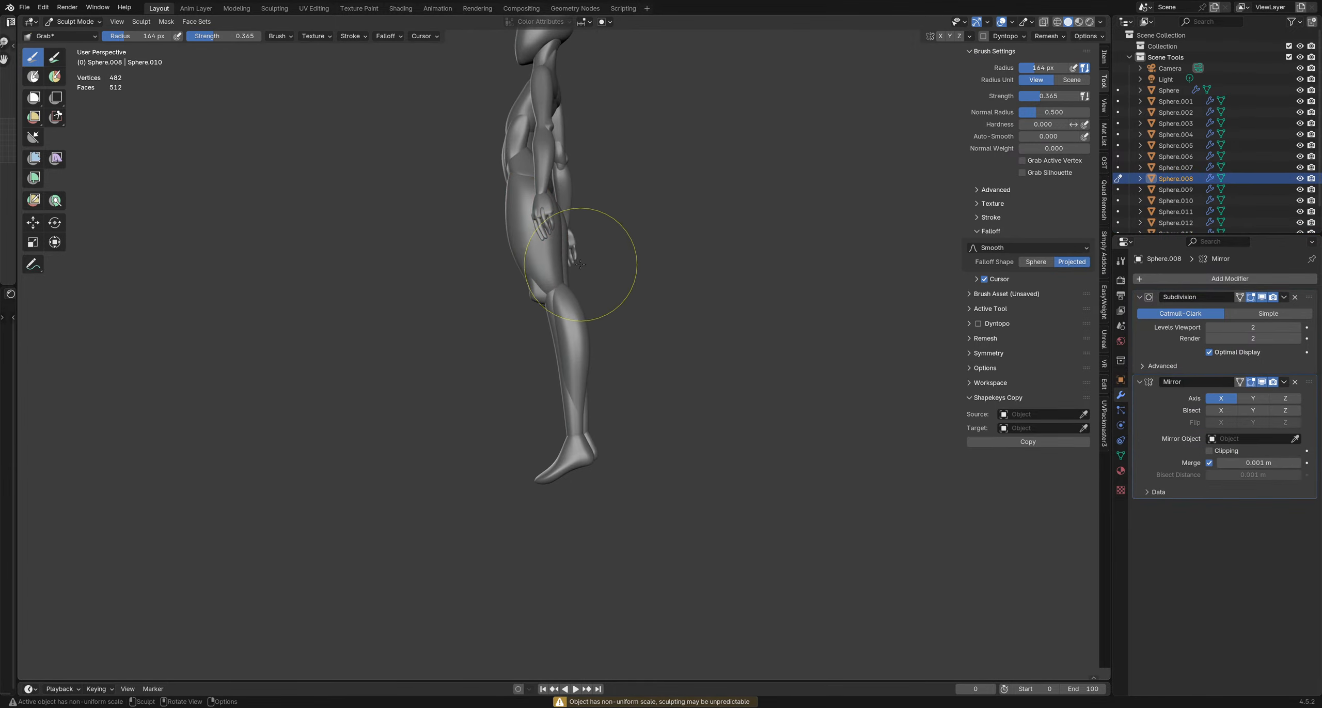
# Switch sculpting to the shin form and reshape its lower part from the front, reducing the Grab brush to 157 px
pyautogui.moveTo(580, 264)
pyautogui.mouseDown(button='middle')
pyautogui.moveTo(572, 211)
pyautogui.moveTo(568, 239)
pyautogui.moveTo(506, 253)
pyautogui.moveTo(644, 294)
pyautogui.moveTo(573, 340)
pyautogui.moveTo(594, 356)
pyautogui.moveTo(546, 406)
pyautogui.moveTo(577, 395)
pyautogui.mouseUp(button='middle')
pyautogui.scroll(2, 577, 395)
pyautogui.hotkey('alt', 'q')
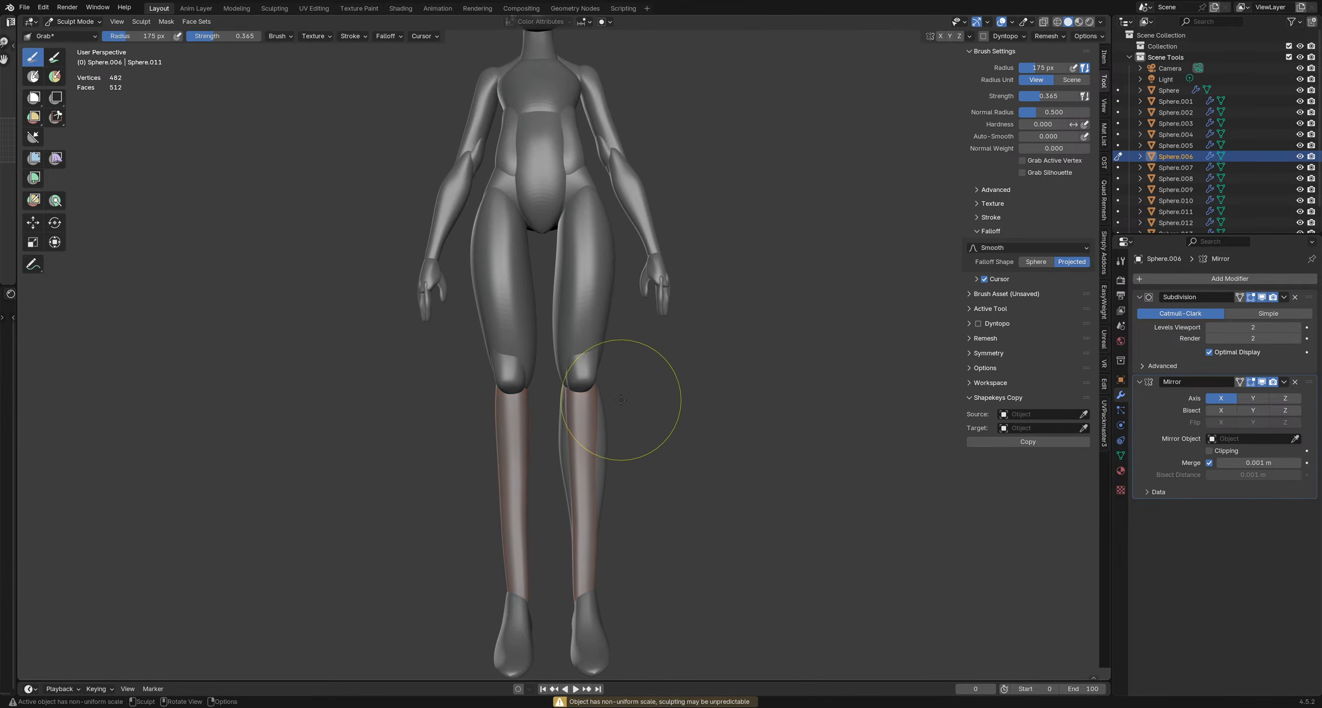
pyautogui.keyDown('shift'); pyautogui.moveTo(617, 495); pyautogui.dragTo(544, 385, button='middle'); pyautogui.keyUp('shift')
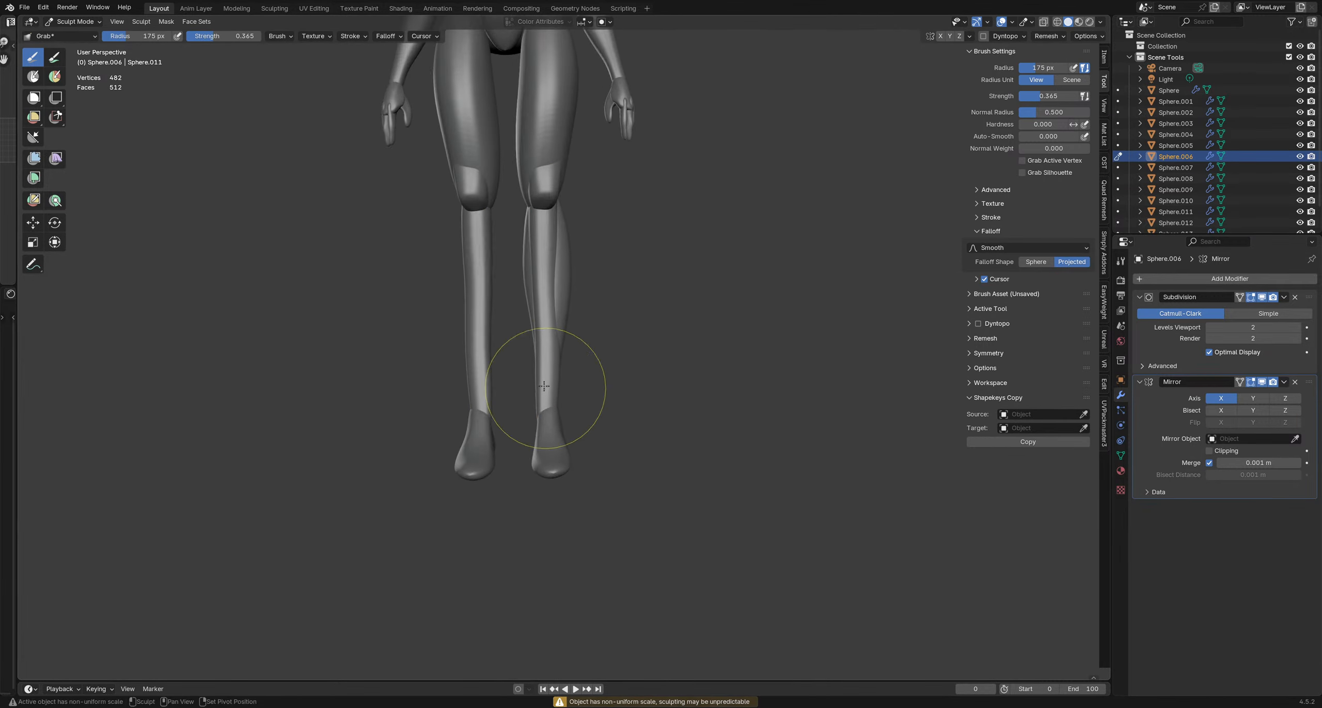
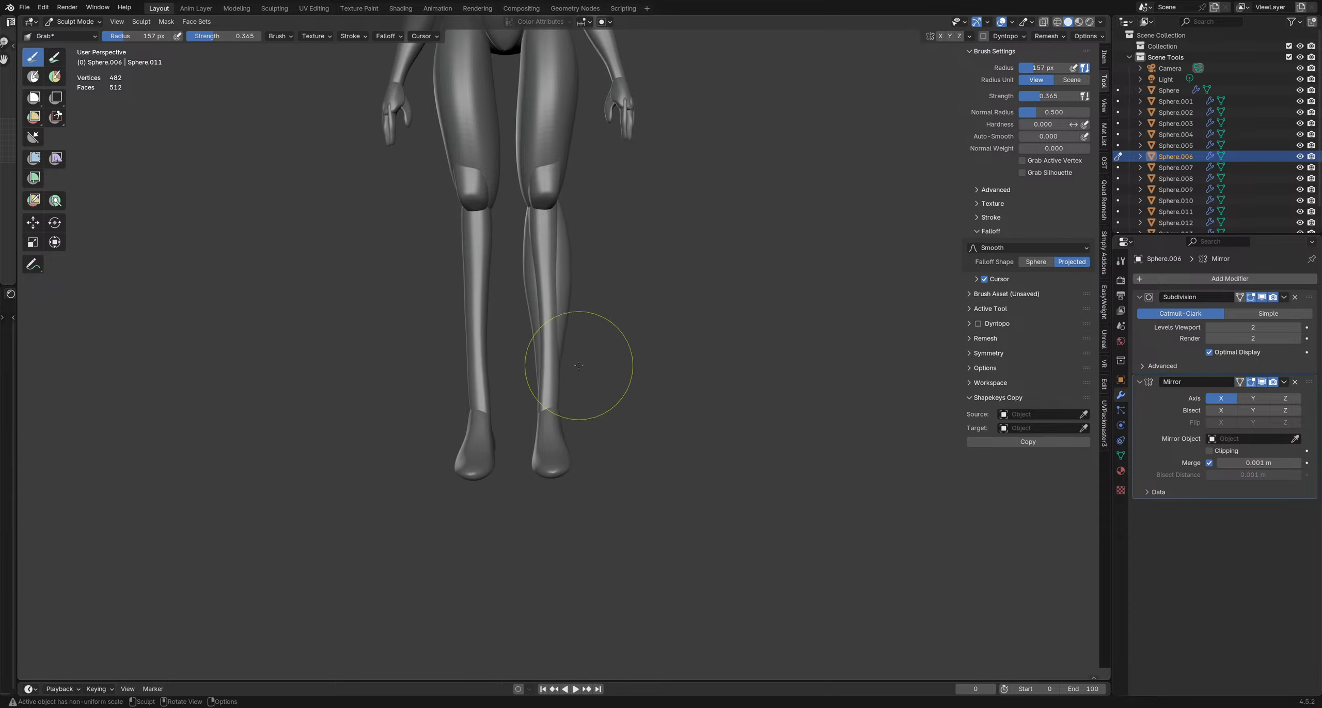
pyautogui.moveTo(548, 295)
pyautogui.mouseDown(button='middle')
pyautogui.moveTo(540, 253)
pyautogui.moveTo(511, 268)
pyautogui.moveTo(493, 330)
pyautogui.moveTo(455, 376)
pyautogui.moveTo(536, 420)
pyautogui.moveTo(555, 398)
pyautogui.moveTo(619, 399)
pyautogui.moveTo(590, 357)
pyautogui.moveTo(593, 438)
pyautogui.mouseUp(button='middle')
pyautogui.scroll(-4, 506, 289)
pyautogui.scroll(3, 459, 377)
# Switch sculpting to the foot form and adjust its sides from the front with a 78 px Grab brush
pyautogui.hotkey('alt', 'q')
pyautogui.scroll(1, 628, 400)
pyautogui.press('f')
pyautogui.click(615, 396)
pyautogui.press('f')
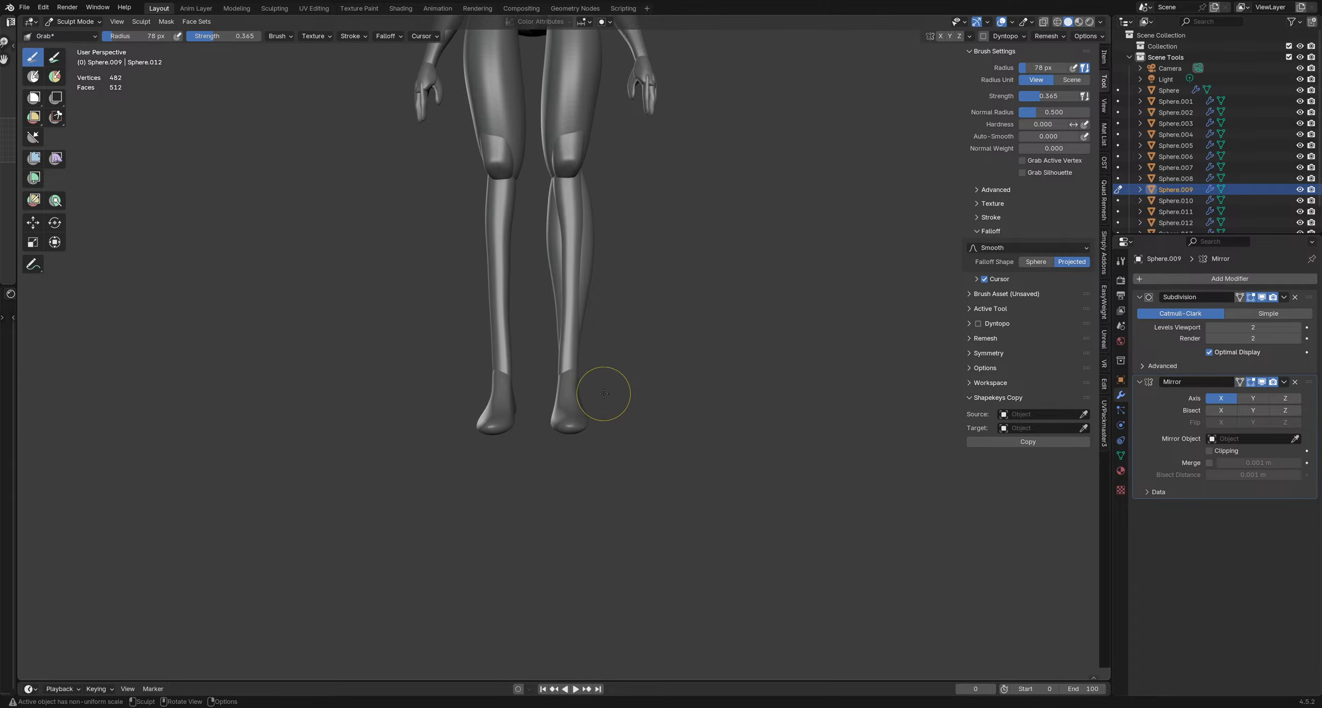
pyautogui.moveTo(604, 393)
pyautogui.mouseDown(button='middle')
pyautogui.moveTo(560, 360)
pyautogui.moveTo(580, 367)
pyautogui.moveTo(550, 429)
pyautogui.moveTo(540, 411)
pyautogui.moveTo(501, 439)
pyautogui.moveTo(602, 442)
pyautogui.moveTo(575, 388)
pyautogui.moveTo(472, 392)
pyautogui.moveTo(495, 339)
pyautogui.moveTo(579, 437)
pyautogui.moveTo(549, 467)
pyautogui.moveTo(516, 463)
pyautogui.moveTo(552, 443)
pyautogui.mouseUp(button='middle')
# Refine the ankle and heel of the foot form from several angles, ending with an 82 px Grab brush
pyautogui.press('f')
pyautogui.click(543, 424)
pyautogui.press('f')
pyautogui.click(564, 430)
pyautogui.press('f')
pyautogui.click(607, 419)
pyautogui.press('f')
pyautogui.click(559, 394)
pyautogui.press('f')
pyautogui.click(568, 454)
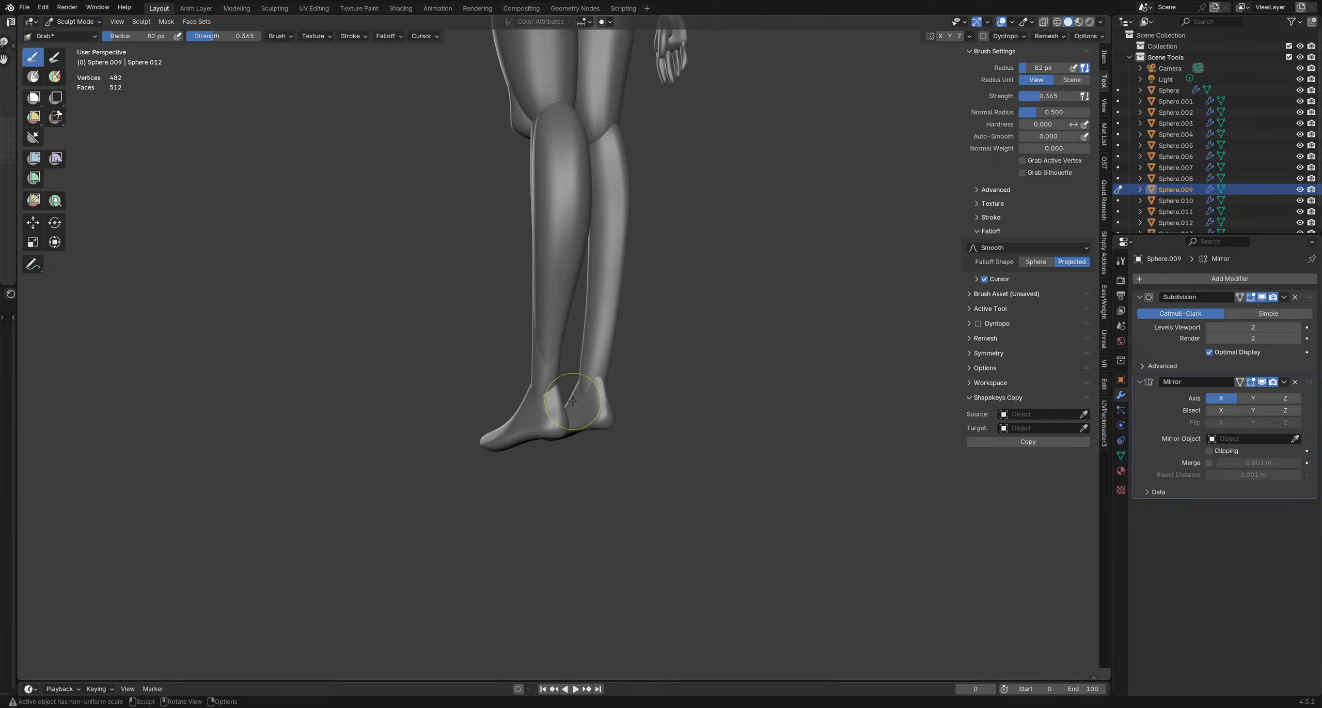
pyautogui.moveTo(573, 400); pyautogui.dragTo(572, 400)
# Shape the front of the foot from the side with a Grab brush of about 115 px
pyautogui.moveTo(572, 400); pyautogui.dragTo(450, 459, button='middle')
pyautogui.press('f')
pyautogui.click(449, 460)
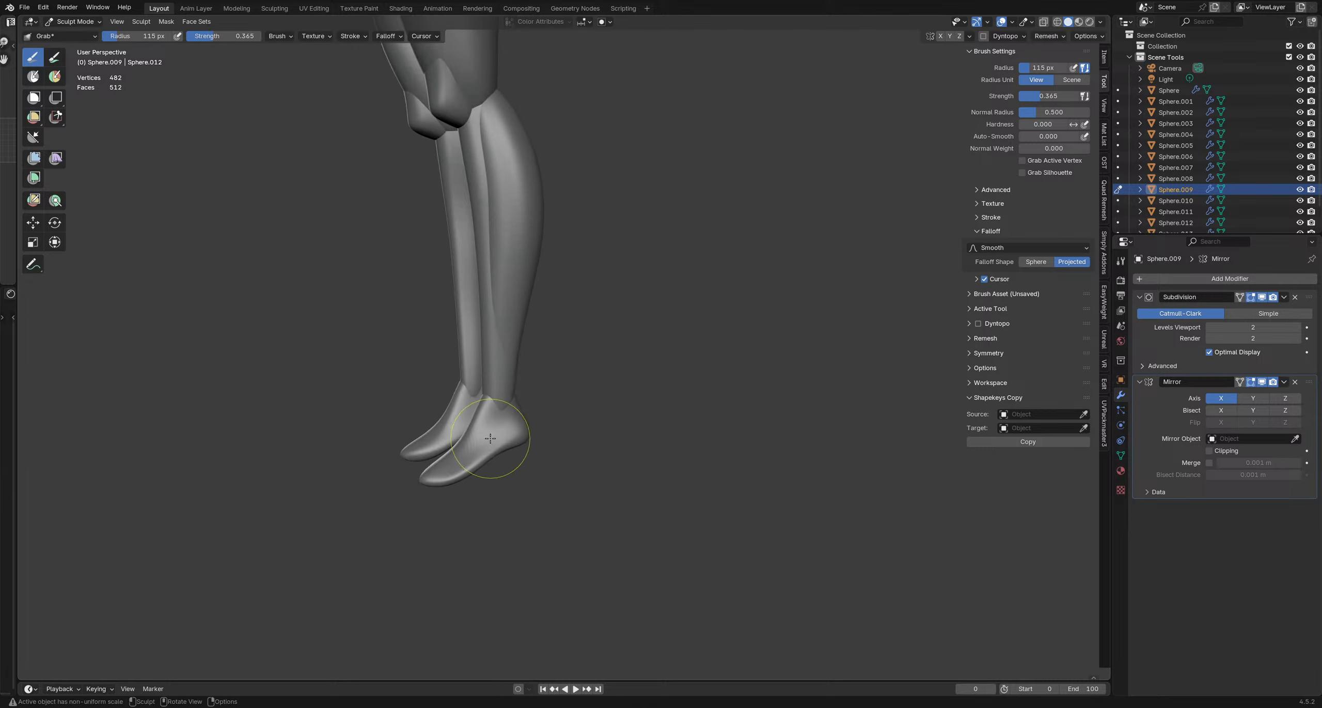
pyautogui.moveTo(450, 460)
pyautogui.mouseDown()
pyautogui.moveTo(414, 456)
pyautogui.moveTo(372, 475)
pyautogui.mouseUp()
pyautogui.press('f')
pyautogui.click(419, 477)
pyautogui.moveTo(372, 475)
pyautogui.mouseDown(button='middle')
pyautogui.moveTo(581, 496)
pyautogui.moveTo(442, 459)
pyautogui.mouseUp(button='middle')
pyautogui.scroll(-3, 582, 496)
pyautogui.scroll(-4, 449, 459)
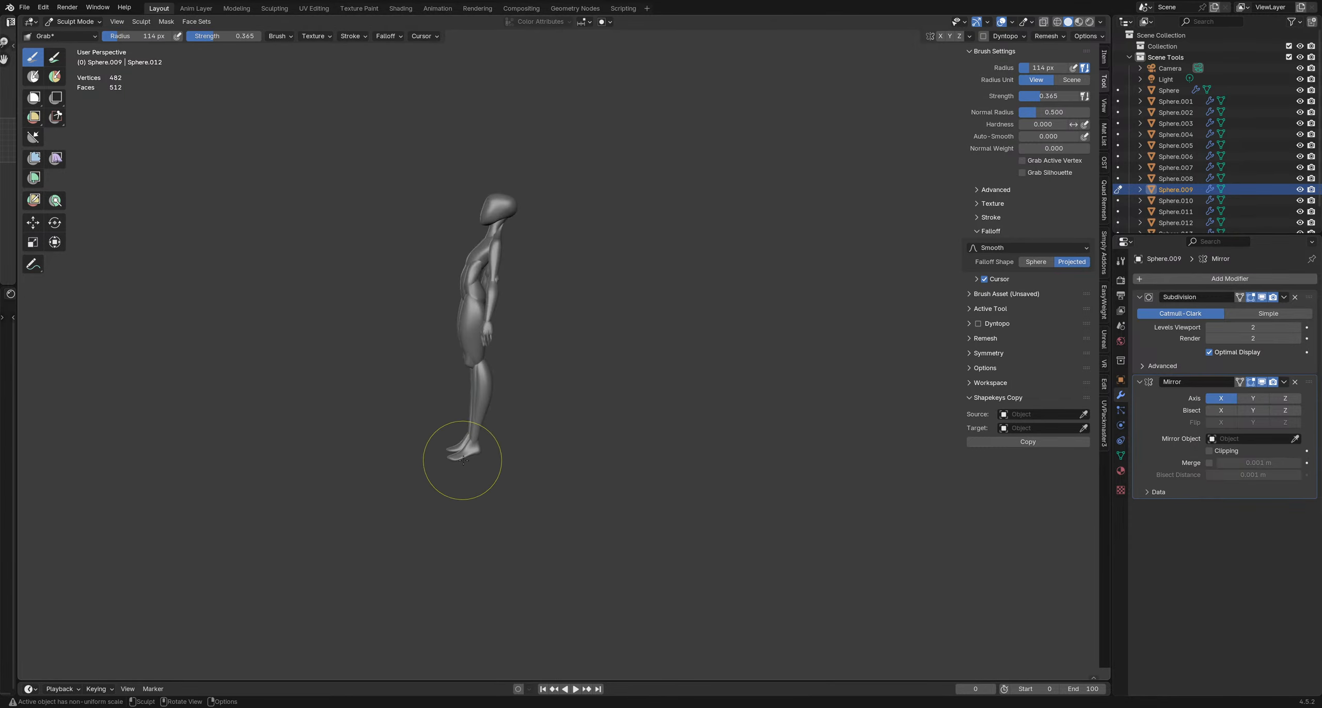
# Adjust the toe end of the foot in side view with a Grab brush of about 133 px
pyautogui.scroll(3, 467, 461)
pyautogui.press('f')
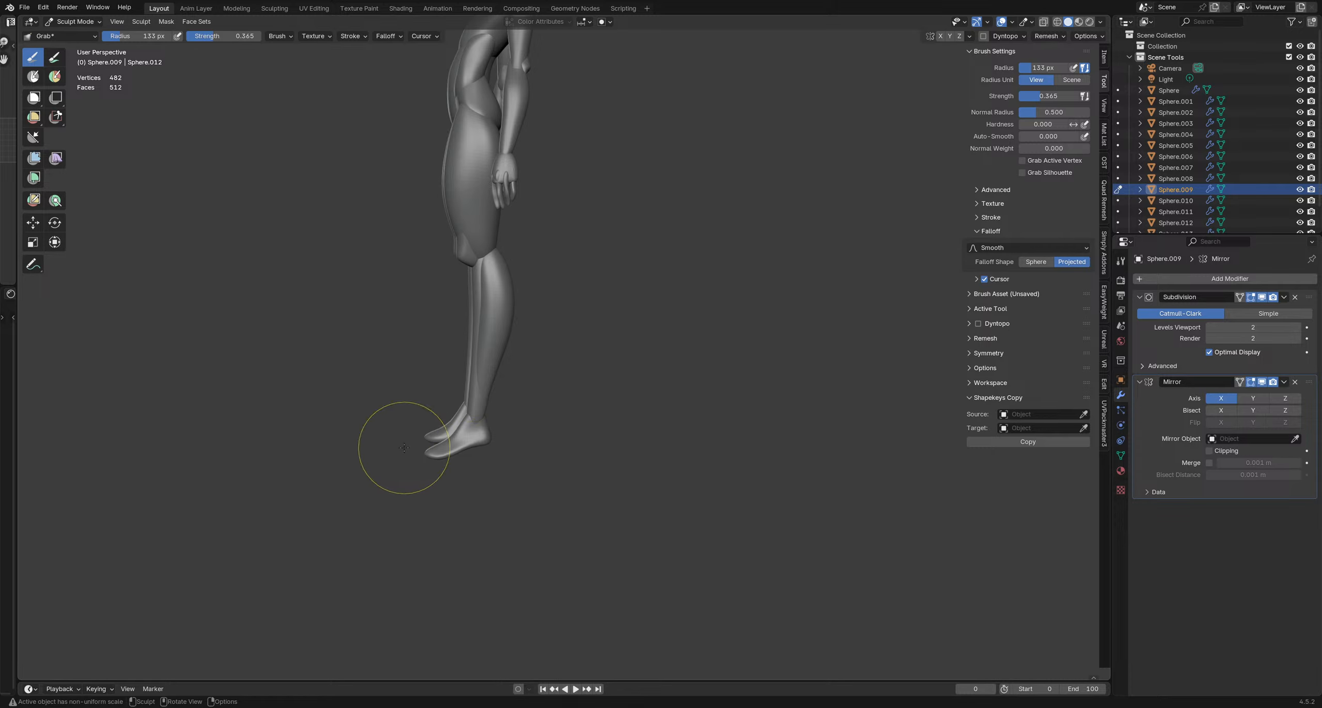
pyautogui.moveTo(391, 430); pyautogui.dragTo(419, 447)
pyautogui.press('f')
pyautogui.click(450, 452)
pyautogui.press('f')
pyautogui.click(446, 470)
# Refine the toe tip and upper front of the foot with an 81 px Grab brush
pyautogui.press('f')
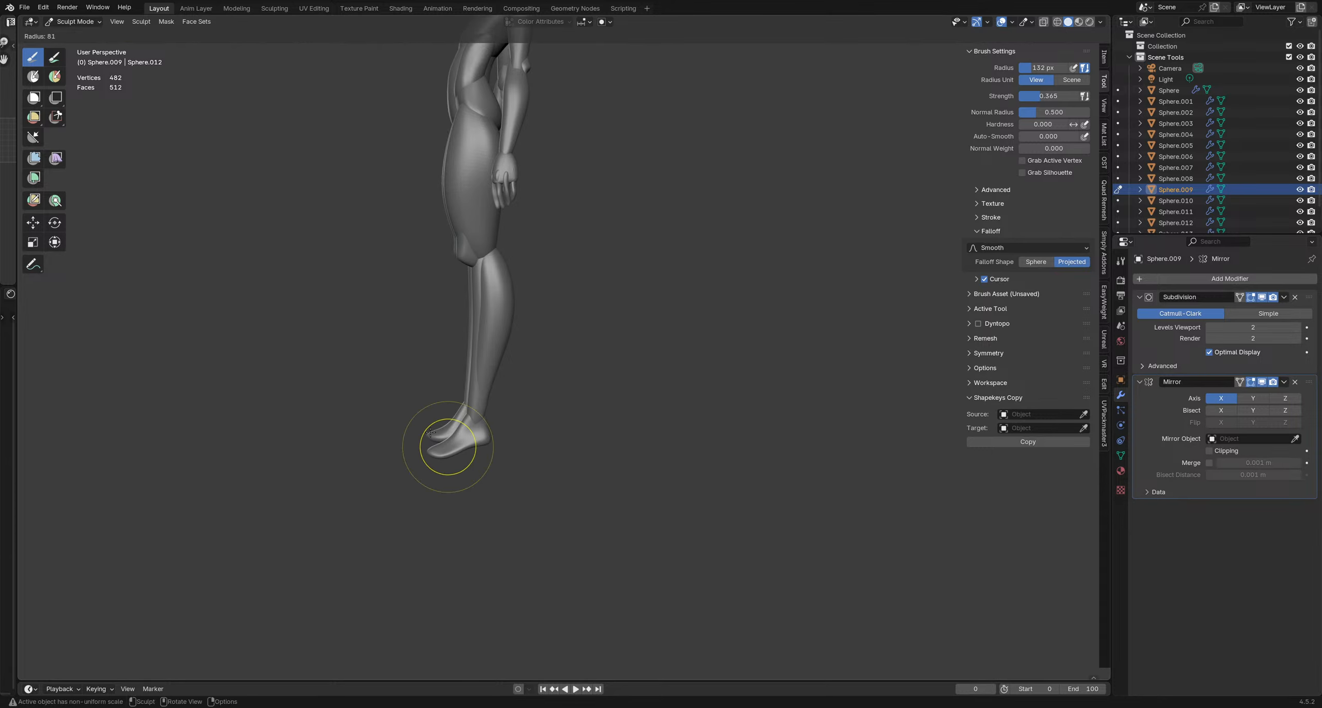
pyautogui.click(442, 444)
pyautogui.scroll(3, 438, 432)
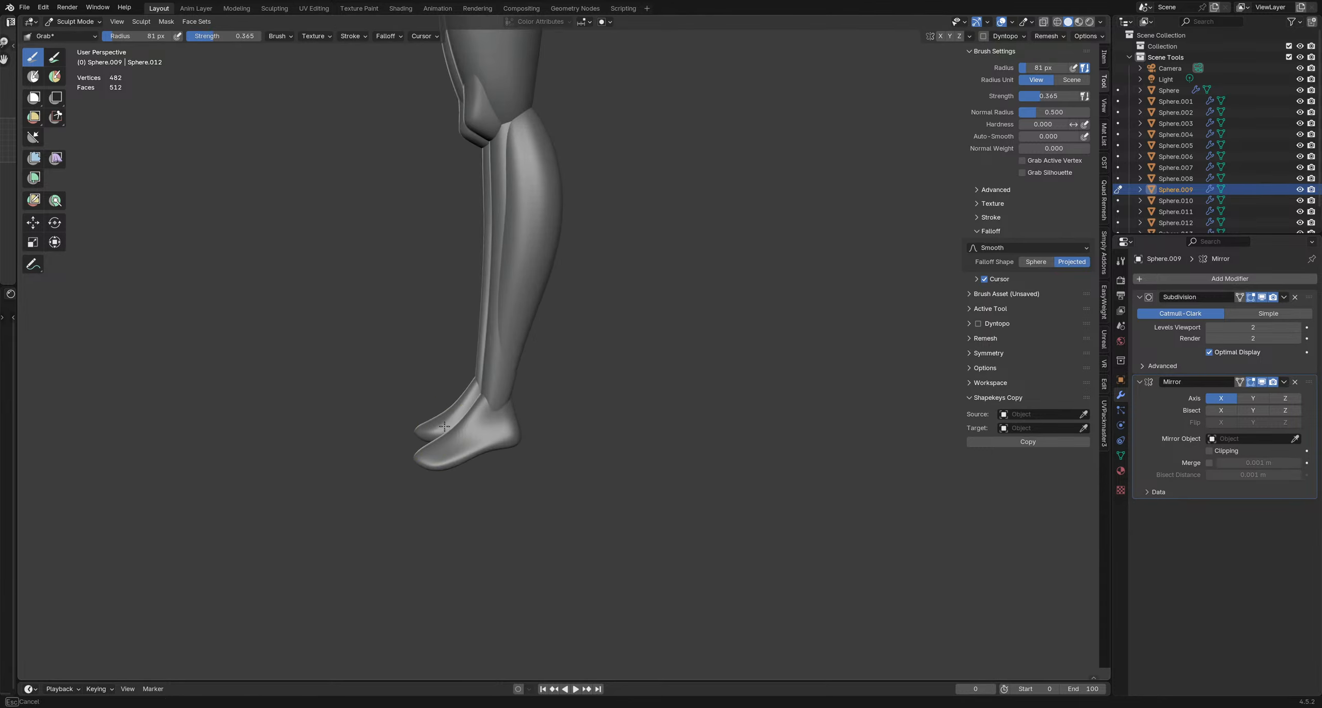
pyautogui.moveTo(445, 426); pyautogui.dragTo(409, 453)
pyautogui.press('f')
pyautogui.click(417, 444)
pyautogui.moveTo(409, 453); pyautogui.dragTo(409, 435)
# Make the calf form active, switch to Object Mode and apply all its transforms
pyautogui.moveTo(409, 434)
pyautogui.mouseDown(button='middle')
pyautogui.moveTo(599, 515)
pyautogui.moveTo(632, 543)
pyautogui.moveTo(606, 524)
pyautogui.moveTo(551, 529)
pyautogui.moveTo(449, 481)
pyautogui.moveTo(467, 544)
pyautogui.moveTo(498, 439)
pyautogui.moveTo(493, 465)
pyautogui.moveTo(461, 388)
pyautogui.moveTo(504, 404)
pyautogui.moveTo(575, 398)
pyautogui.moveTo(510, 383)
pyautogui.mouseUp(button='middle')
pyautogui.scroll(-2, 461, 387)
pyautogui.scroll(1, 506, 404)
pyautogui.hotkey('alt', 'q')
pyautogui.hotkey('alt', 'q')
pyautogui.press('f')
pyautogui.click(582, 396)
pyautogui.hotkey('ctrl', 'Tab')
pyautogui.hotkey('ctrl', 'a')
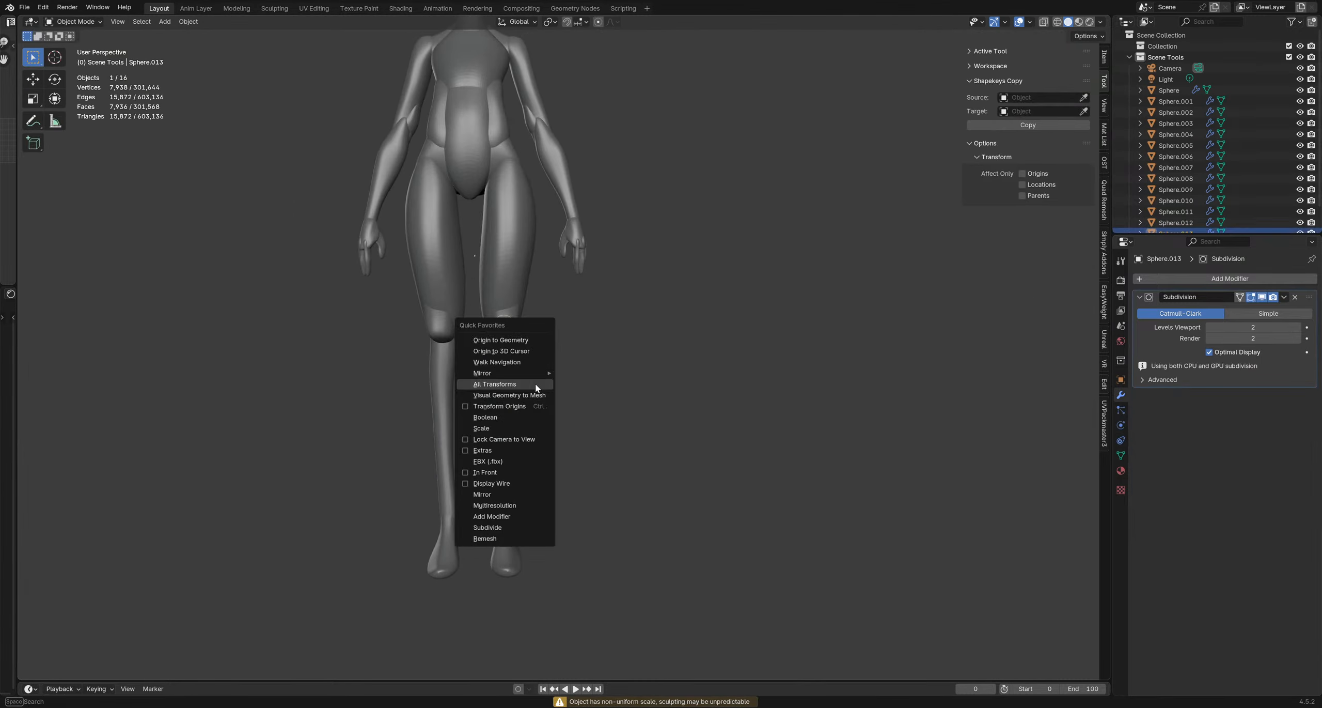
pyautogui.click(537, 386)
# Add a Mirror modifier on the X axis to the calf form and disable its Merge option
pyautogui.press('q')
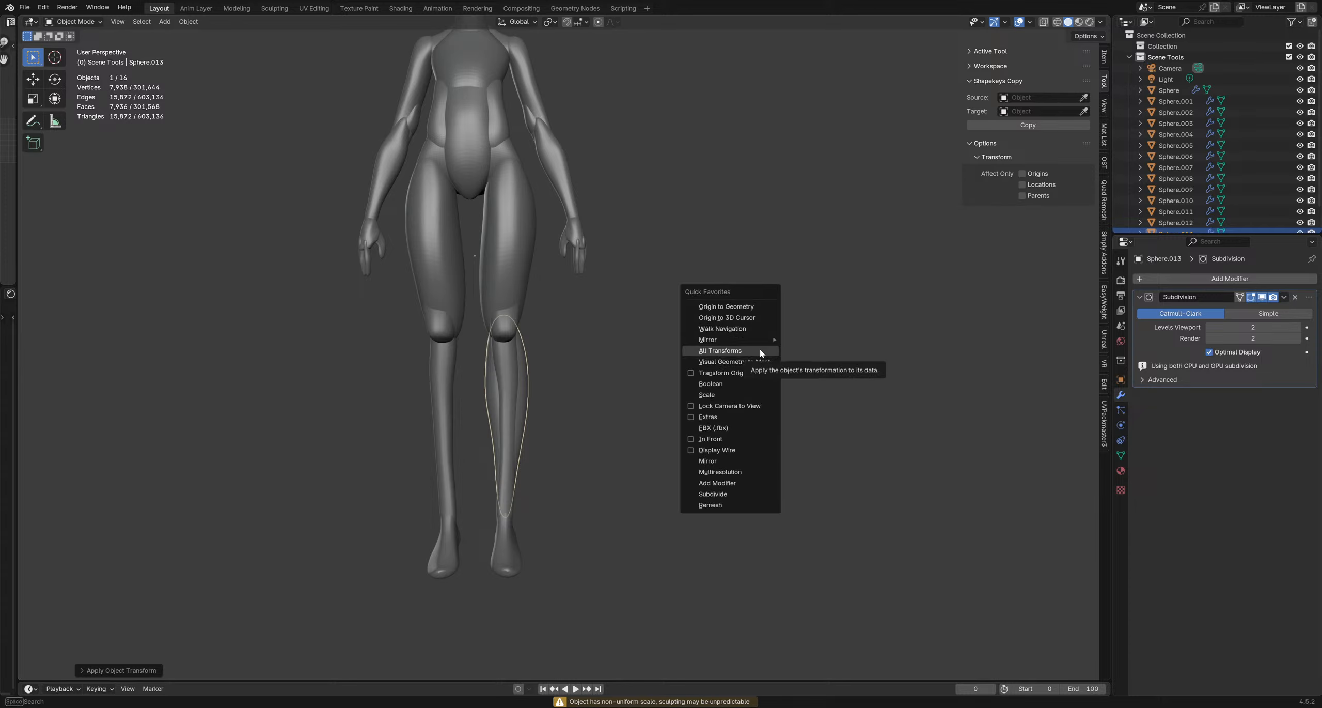
pyautogui.click(739, 461)
pyautogui.click(675, 405)
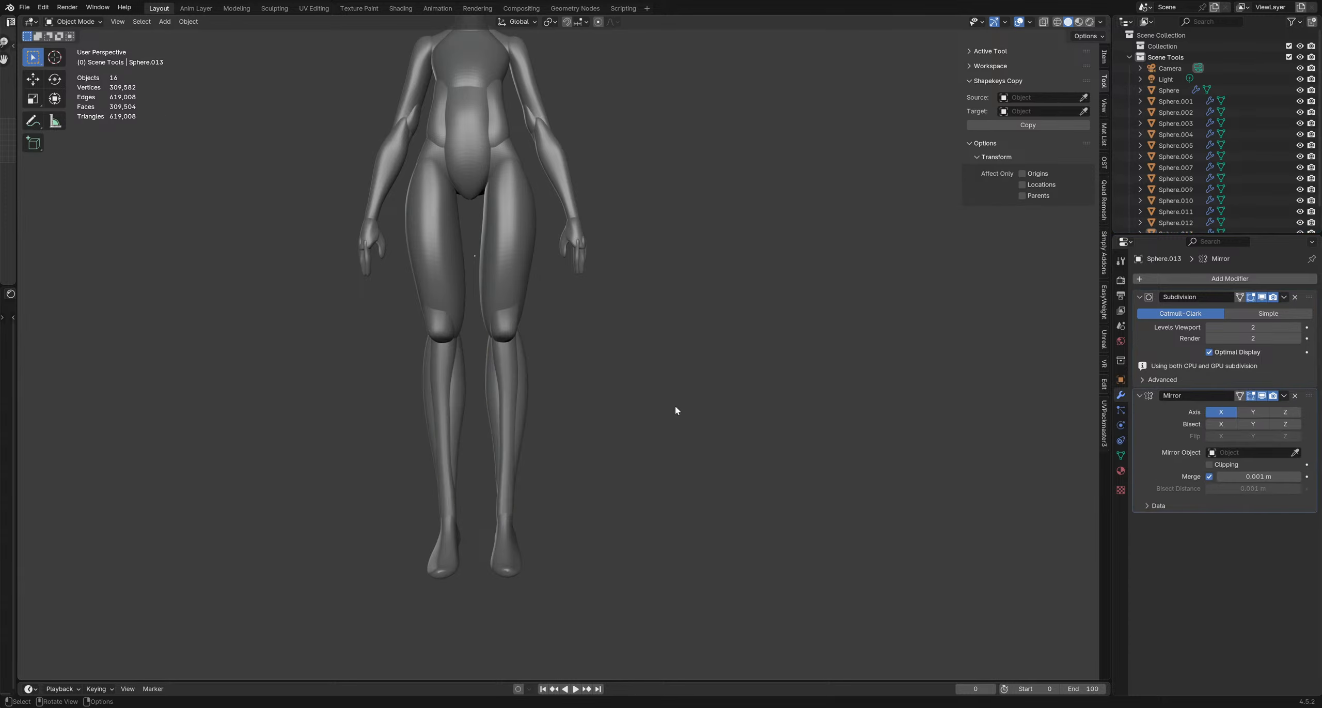
pyautogui.click(1209, 475)
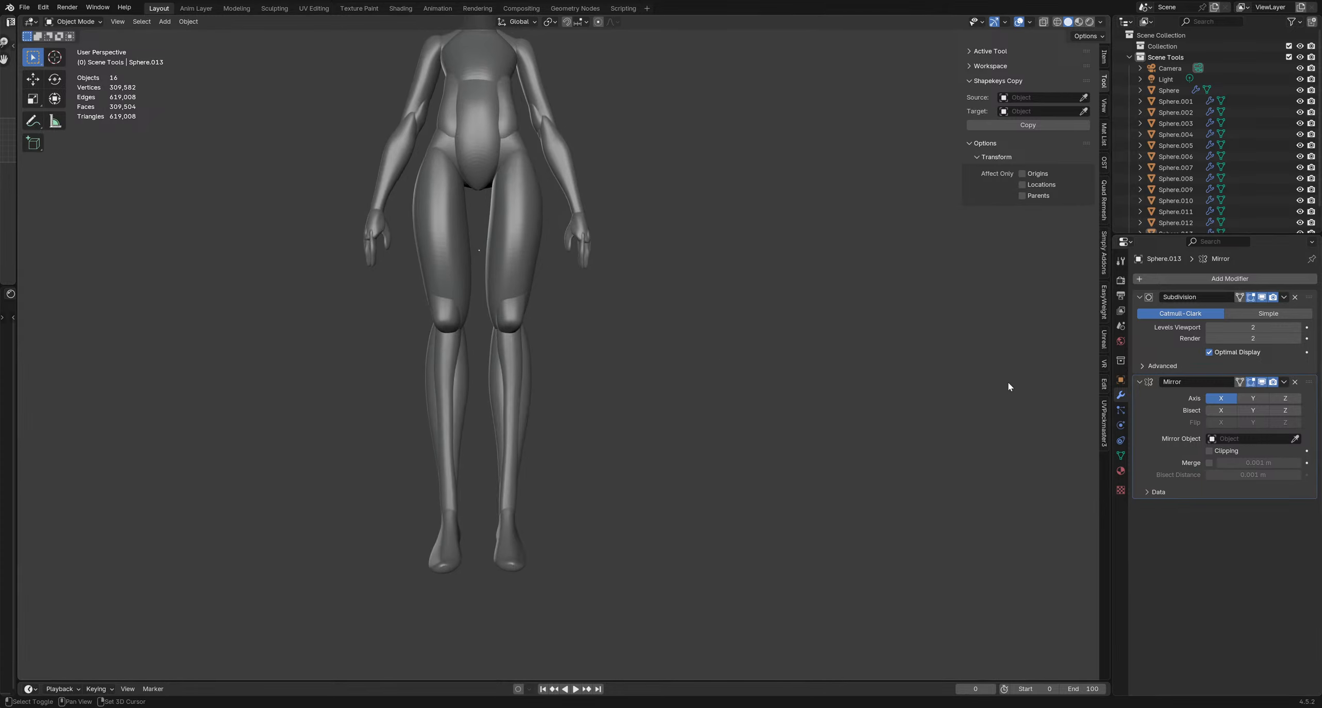
# Check the mirrored calves on the whole figure and save the file schoolgirlBlockout1.blend
pyautogui.keyDown('shift'); pyautogui.moveTo(763, 357); pyautogui.dragTo(676, 371, button='middle'); pyautogui.keyUp('shift')
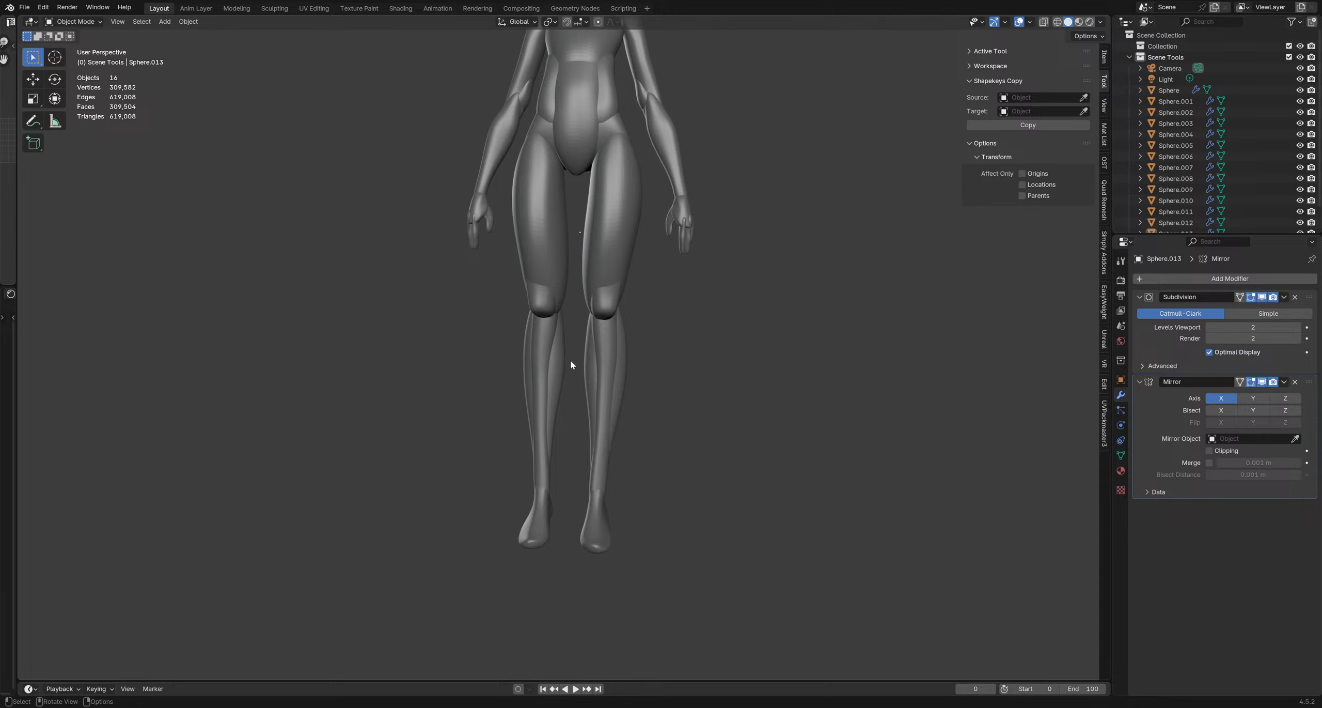
pyautogui.moveTo(571, 341); pyautogui.dragTo(700, 397, button='middle')
pyautogui.scroll(-4, 626, 386)
pyautogui.hotkey('ctrl', 's')
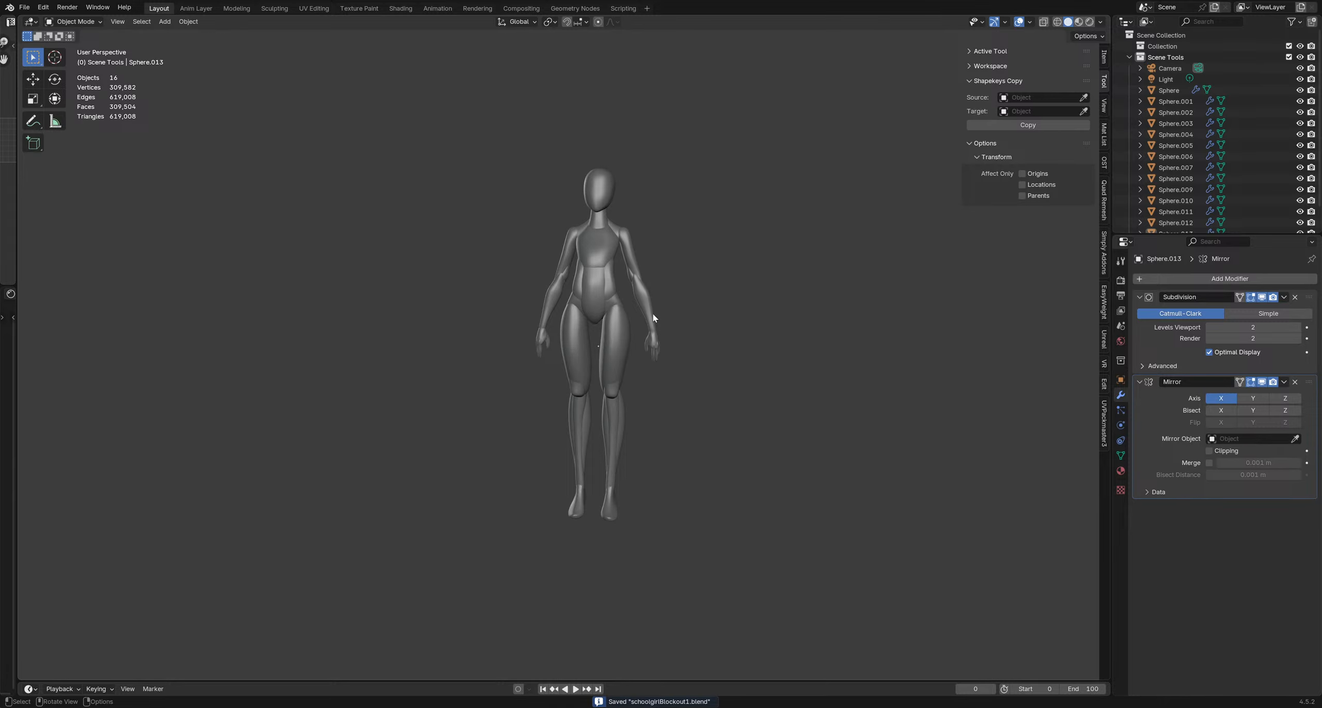
pyautogui.moveTo(654, 317); pyautogui.dragTo(611, 333, button='middle')
pyautogui.hotkey('ctrl', 's')
# Select the chest form, enter Sculpt Mode and refine its contour with the Grab brush, reducing it to 134 px
pyautogui.scroll(5, 596, 316)
pyautogui.click(533, 232)
pyautogui.scroll(2, 533, 233)
pyautogui.keyDown('shift'); pyautogui.moveTo(533, 232); pyautogui.dragTo(610, 276, button='middle'); pyautogui.keyUp('shift')
pyautogui.scroll(4, 609, 276)
pyautogui.scroll(-2, 617, 269)
pyautogui.hotkey('ctrl', 'Tab')
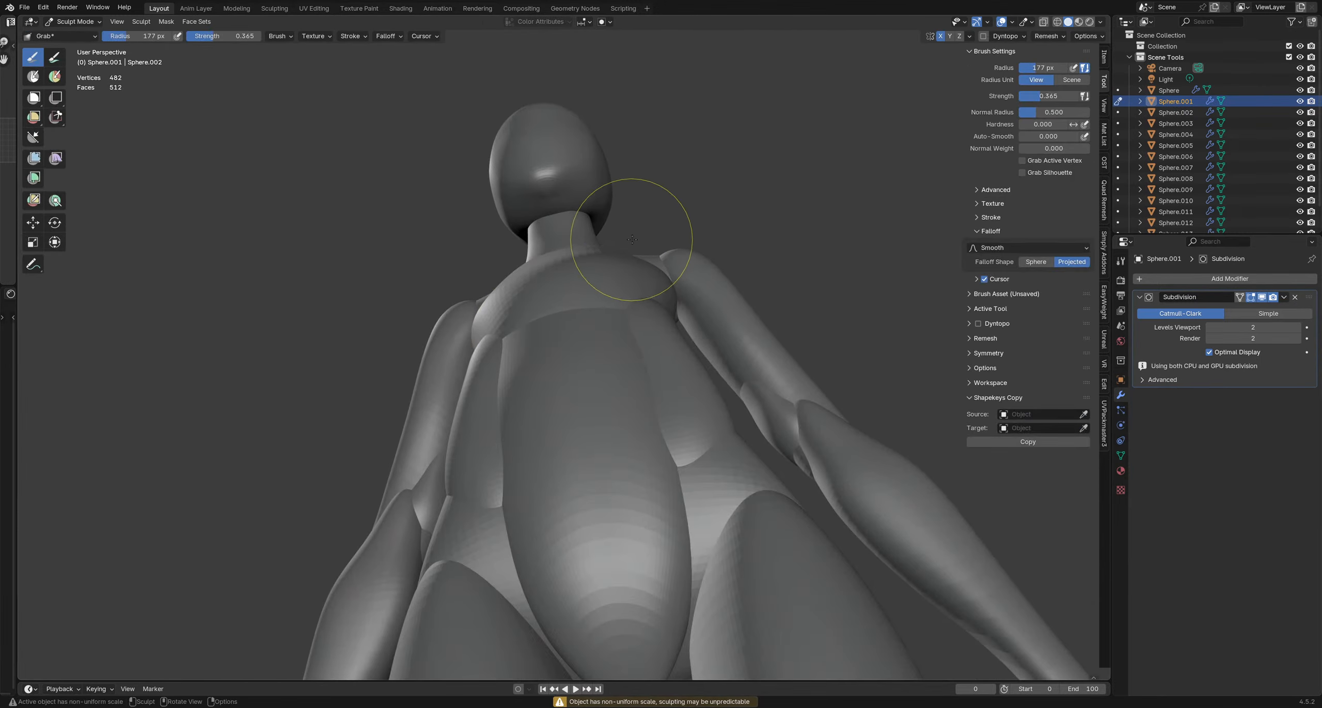
pyautogui.moveTo(643, 237)
pyautogui.mouseDown(button='middle')
pyautogui.moveTo(672, 251)
pyautogui.moveTo(606, 220)
pyautogui.moveTo(564, 222)
pyautogui.moveTo(619, 228)
pyautogui.moveTo(605, 239)
pyautogui.moveTo(616, 228)
pyautogui.moveTo(677, 235)
pyautogui.moveTo(652, 241)
pyautogui.moveTo(670, 248)
pyautogui.moveTo(692, 321)
pyautogui.mouseUp(button='middle')
pyautogui.press('f')
pyautogui.click(650, 245)
pyautogui.press('f')
pyautogui.click(605, 223)
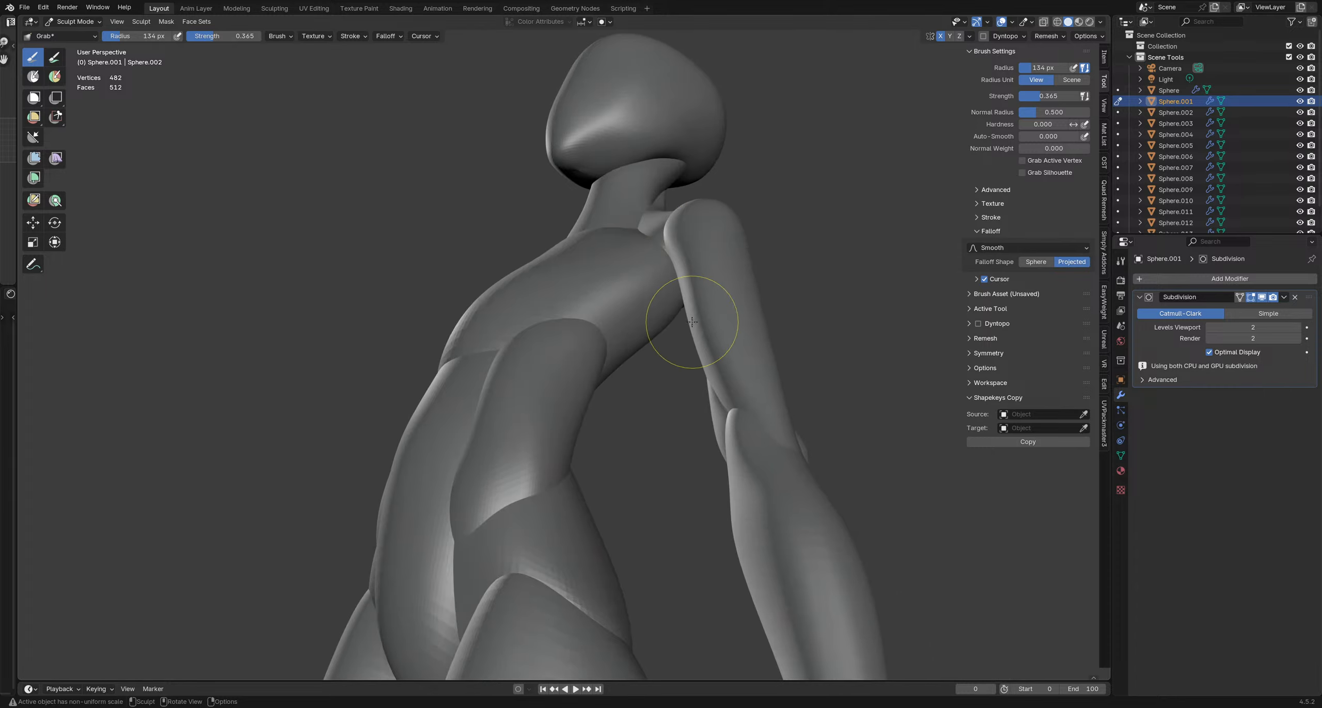
# Switch sculpting to the side waist form and adjust its upper part with 207 px and 115 px Grab brushes
pyautogui.press('f')
pyautogui.click(612, 396)
pyautogui.moveTo(584, 385)
pyautogui.mouseDown(button='middle')
pyautogui.moveTo(609, 400)
pyautogui.moveTo(488, 382)
pyautogui.mouseUp(button='middle')
pyautogui.hotkey('alt', 'q')
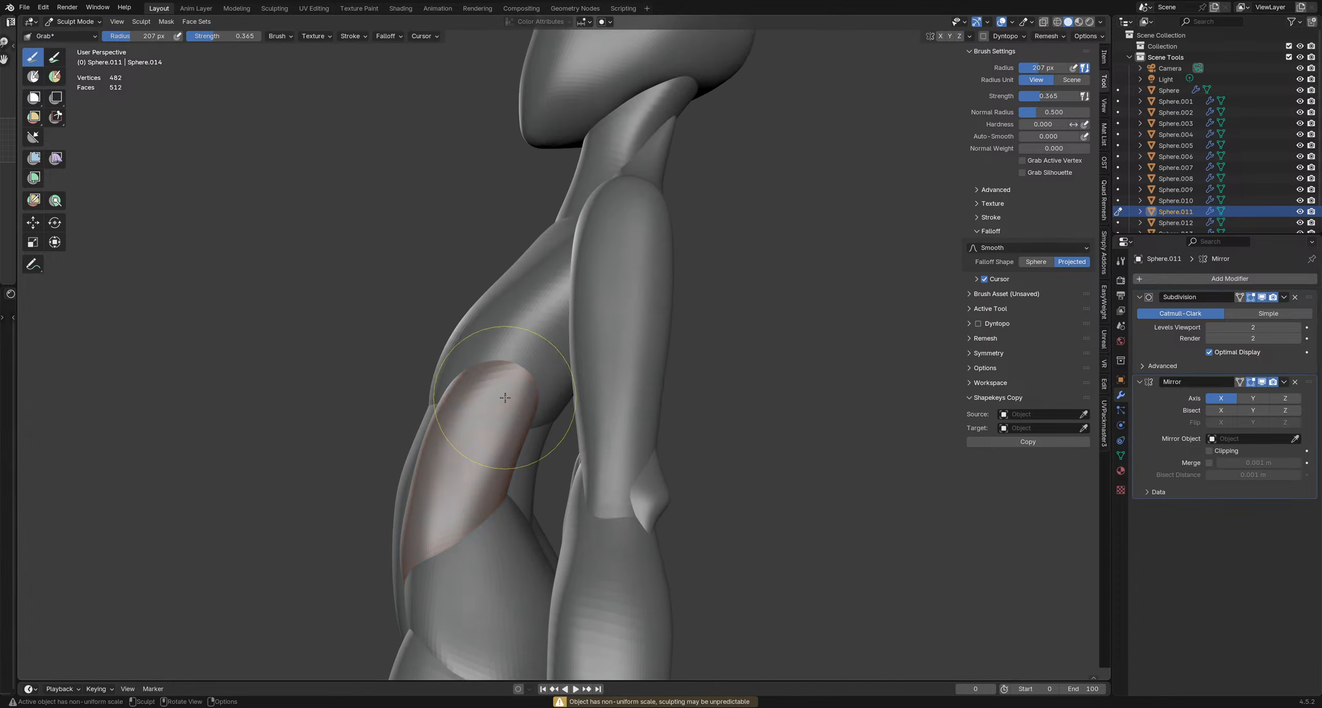
pyautogui.moveTo(570, 405)
pyautogui.mouseDown(button='middle')
pyautogui.moveTo(588, 328)
pyautogui.moveTo(572, 303)
pyautogui.moveTo(529, 313)
pyautogui.moveTo(573, 325)
pyautogui.moveTo(580, 348)
pyautogui.mouseUp(button='middle')
pyautogui.press('f')
pyautogui.click(563, 349)
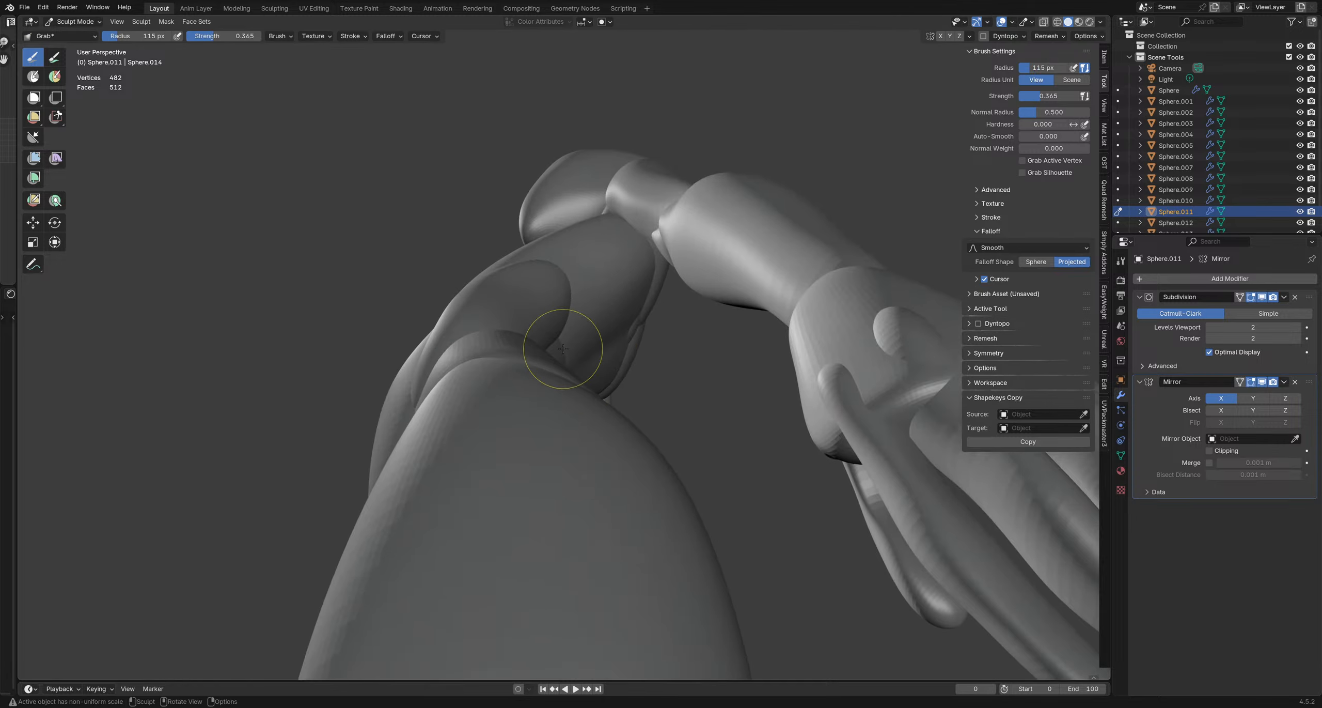
# Reshape the upper end of the side waist form with the Grab brush, enlarging the brush to 218 px
pyautogui.press('f')
pyautogui.click(585, 309)
pyautogui.press('f')
pyautogui.moveTo(566, 262)
pyautogui.mouseDown(button='middle')
pyautogui.moveTo(619, 301)
pyautogui.moveTo(581, 357)
pyautogui.moveTo(557, 364)
pyautogui.moveTo(622, 353)
pyautogui.moveTo(553, 305)
pyautogui.moveTo(718, 374)
pyautogui.mouseUp(button='middle')
pyautogui.click(624, 302)
pyautogui.press('f')
pyautogui.click(581, 299)
pyautogui.press('f')
pyautogui.click(741, 392)
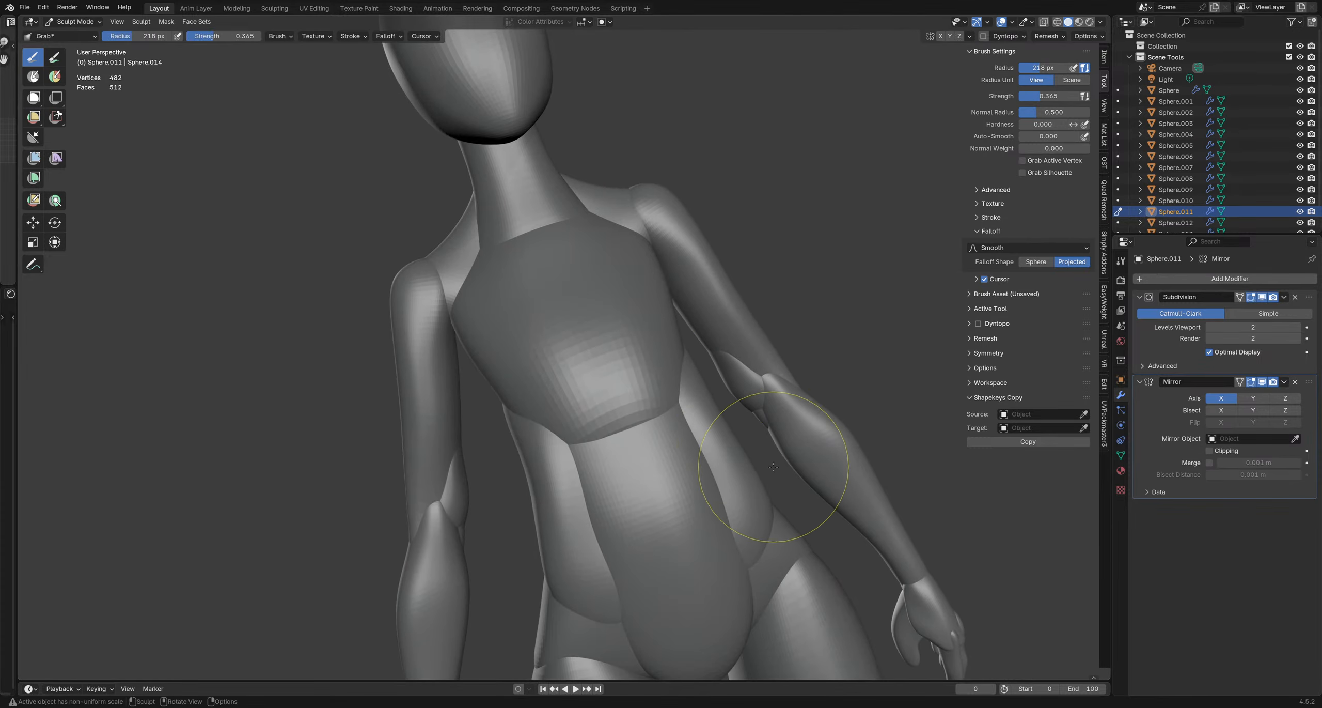
# Refine how the side waist form meets the ribcage with 185 px and 208 px Grab brushes
pyautogui.moveTo(790, 480)
pyautogui.mouseDown(button='middle')
pyautogui.moveTo(584, 545)
pyautogui.moveTo(527, 325)
pyautogui.moveTo(551, 202)
pyautogui.mouseUp(button='middle')
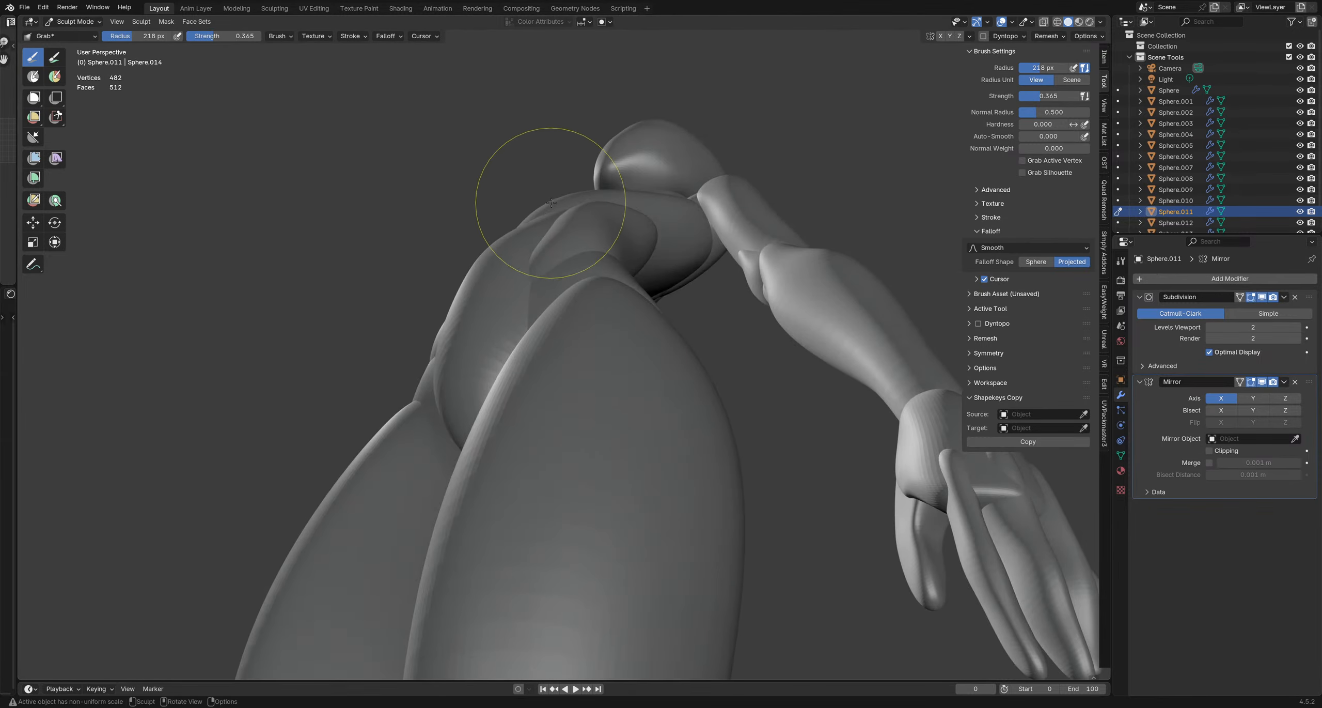
pyautogui.press('f')
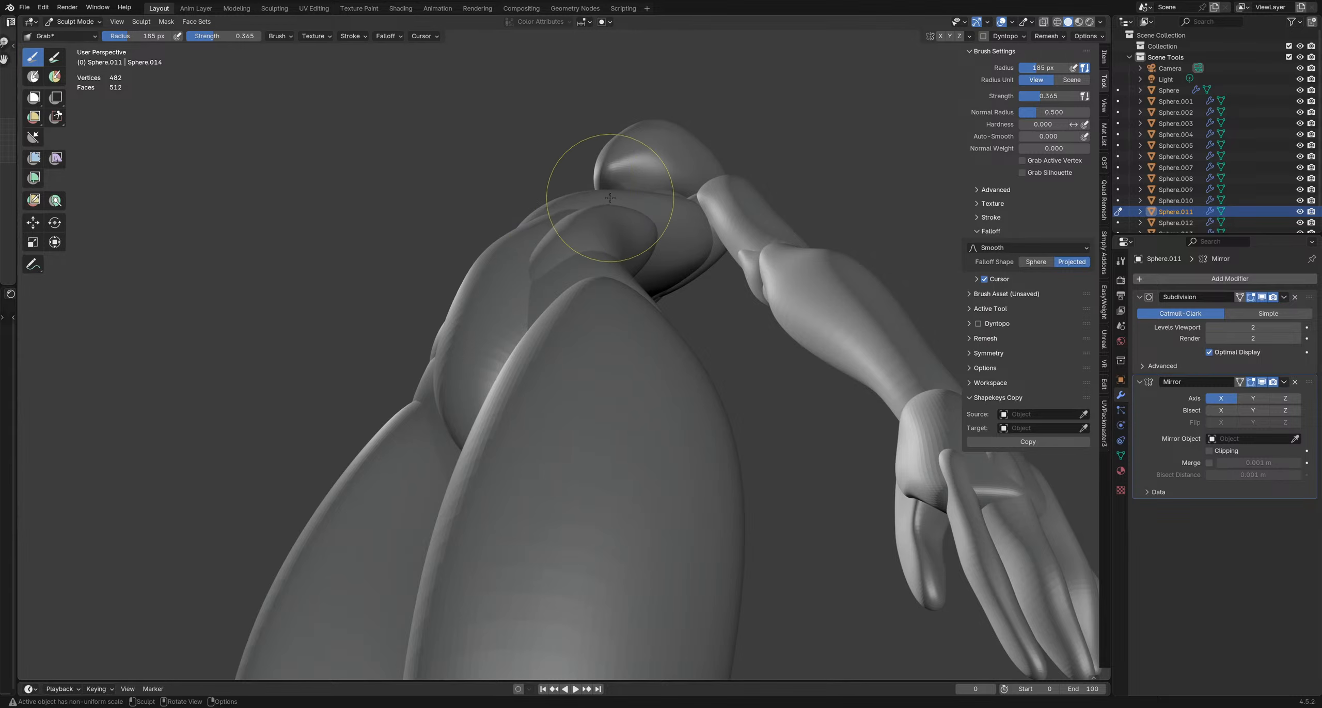
pyautogui.moveTo(606, 200)
pyautogui.mouseDown(button='middle')
pyautogui.moveTo(630, 216)
pyautogui.moveTo(498, 220)
pyautogui.moveTo(602, 227)
pyautogui.mouseUp(button='middle')
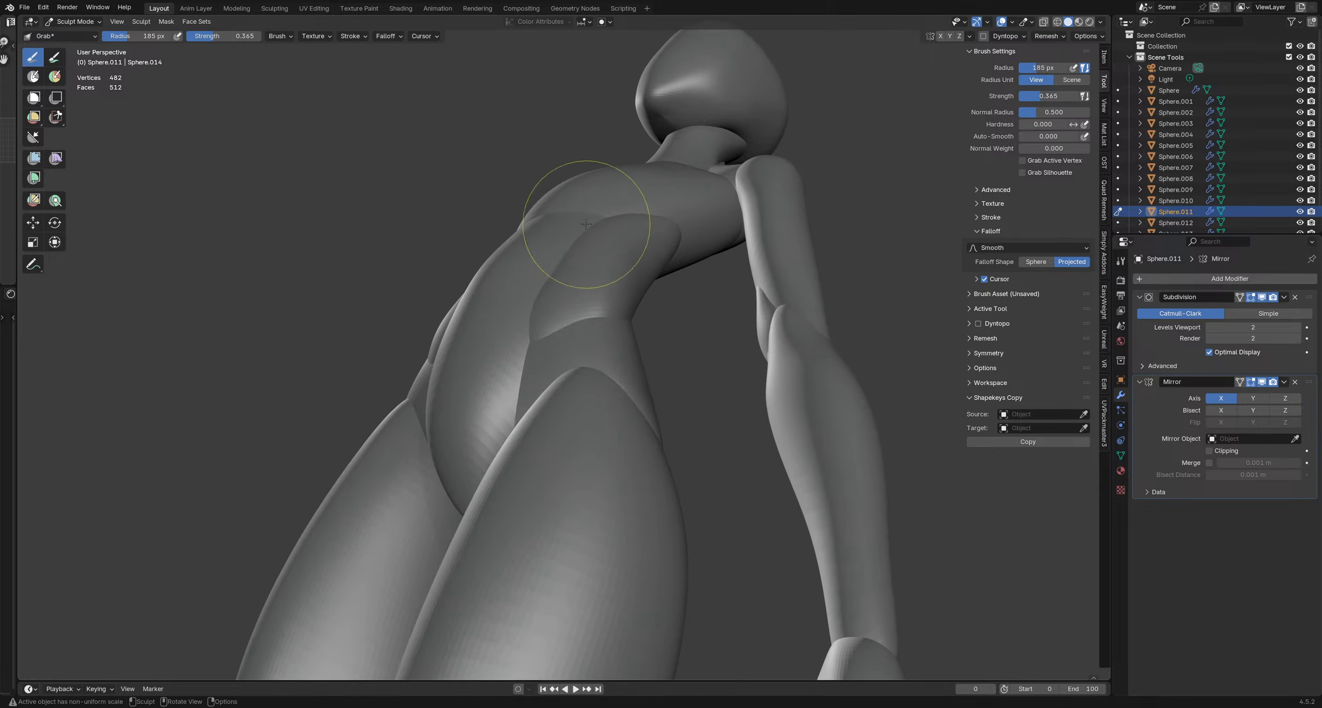
pyautogui.press('f')
pyautogui.click(593, 210)
pyautogui.scroll(-5, 672, 225)
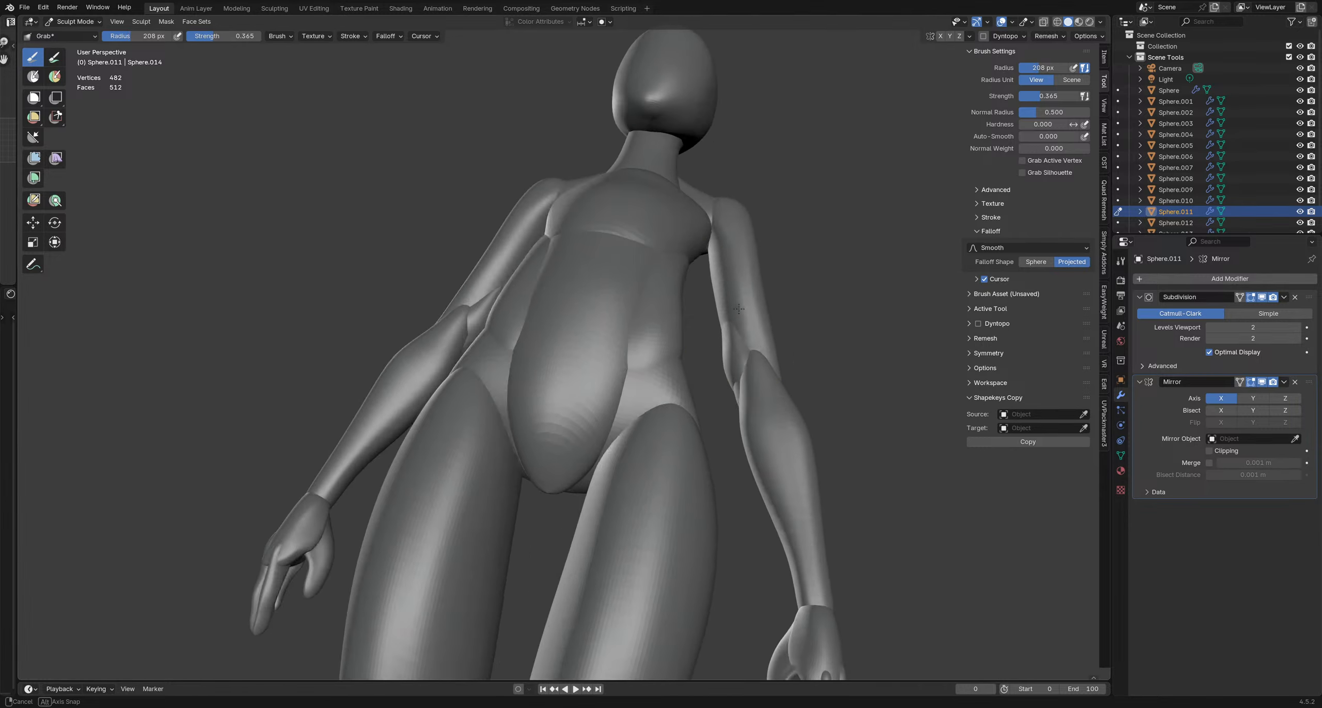
pyautogui.moveTo(635, 257)
pyautogui.mouseDown(button='middle')
pyautogui.moveTo(597, 303)
pyautogui.moveTo(623, 302)
pyautogui.moveTo(588, 238)
pyautogui.moveTo(563, 317)
pyautogui.moveTo(610, 314)
pyautogui.moveTo(604, 300)
pyautogui.moveTo(651, 300)
pyautogui.moveTo(434, 304)
pyautogui.moveTo(453, 304)
pyautogui.mouseUp(button='middle')
pyautogui.scroll(-6, 622, 301)
pyautogui.scroll(4, 588, 235)
pyautogui.scroll(2, 604, 313)
# Switch sculpting to the upper-torso form and adjust its contour near the neck with a 145 px Grab brush
pyautogui.hotkey('alt', 'q')
pyautogui.scroll(4, 589, 295)
pyautogui.press('f')
pyautogui.click(599, 298)
pyautogui.press('f')
pyautogui.click(659, 298)
pyautogui.press('f')
pyautogui.click(438, 314)
pyautogui.moveTo(419, 308); pyautogui.dragTo(433, 307)
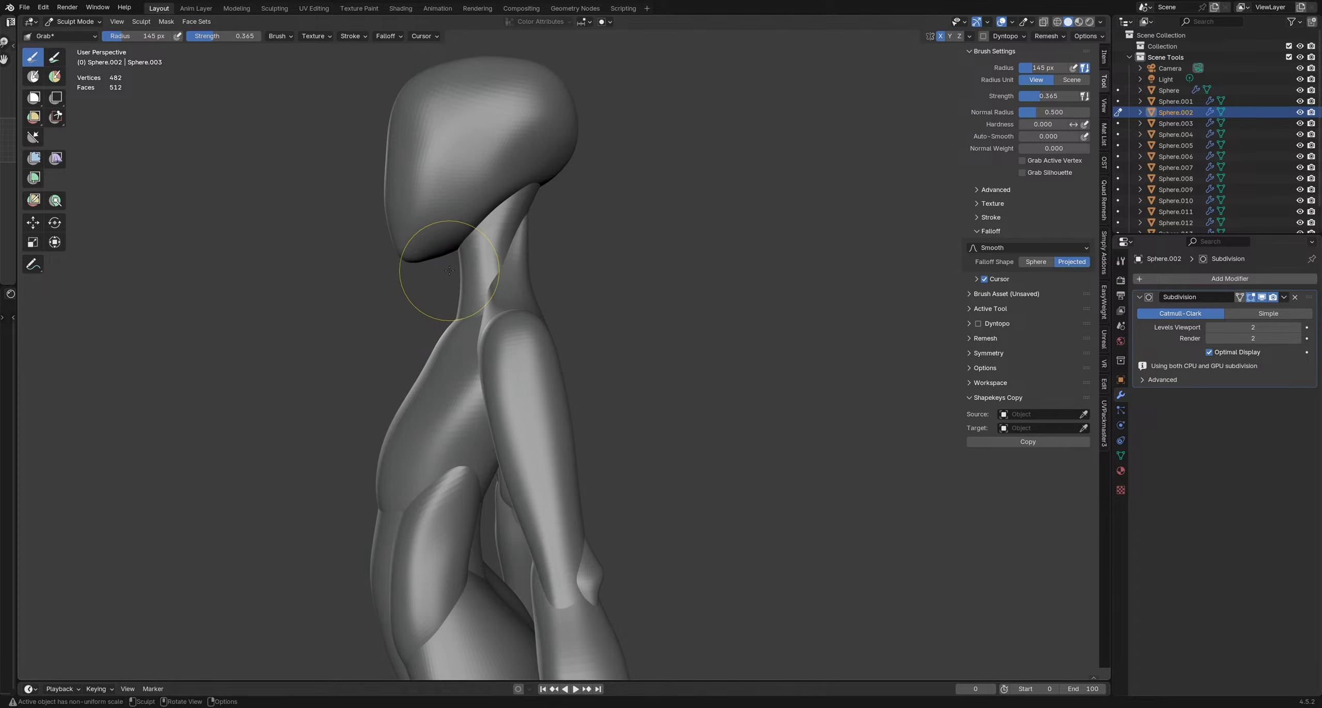
# Refine the upper-torso form around the neck from several angles with the Grab brush, ending at a 174 px radius
pyautogui.moveTo(459, 270)
pyautogui.mouseDown(button='middle')
pyautogui.moveTo(413, 281)
pyautogui.moveTo(579, 280)
pyautogui.moveTo(590, 247)
pyautogui.moveTo(634, 226)
pyautogui.mouseUp(button='middle')
pyautogui.scroll(2, 591, 247)
pyautogui.press('f')
pyautogui.click(689, 186)
pyautogui.moveTo(631, 221); pyautogui.dragTo(623, 205)
pyautogui.moveTo(623, 209)
pyautogui.mouseDown(button='middle')
pyautogui.moveTo(641, 229)
pyautogui.moveTo(679, 213)
pyautogui.mouseUp(button='middle')
pyautogui.moveTo(680, 213); pyautogui.dragTo(696, 207)
pyautogui.moveTo(697, 207)
pyautogui.mouseDown(button='middle')
pyautogui.moveTo(585, 210)
pyautogui.moveTo(581, 194)
pyautogui.moveTo(504, 245)
pyautogui.moveTo(551, 268)
pyautogui.mouseUp(button='middle')
pyautogui.scroll(-1, 584, 210)
pyautogui.press('f')
pyautogui.click(573, 197)
pyautogui.scroll(-2, 504, 245)
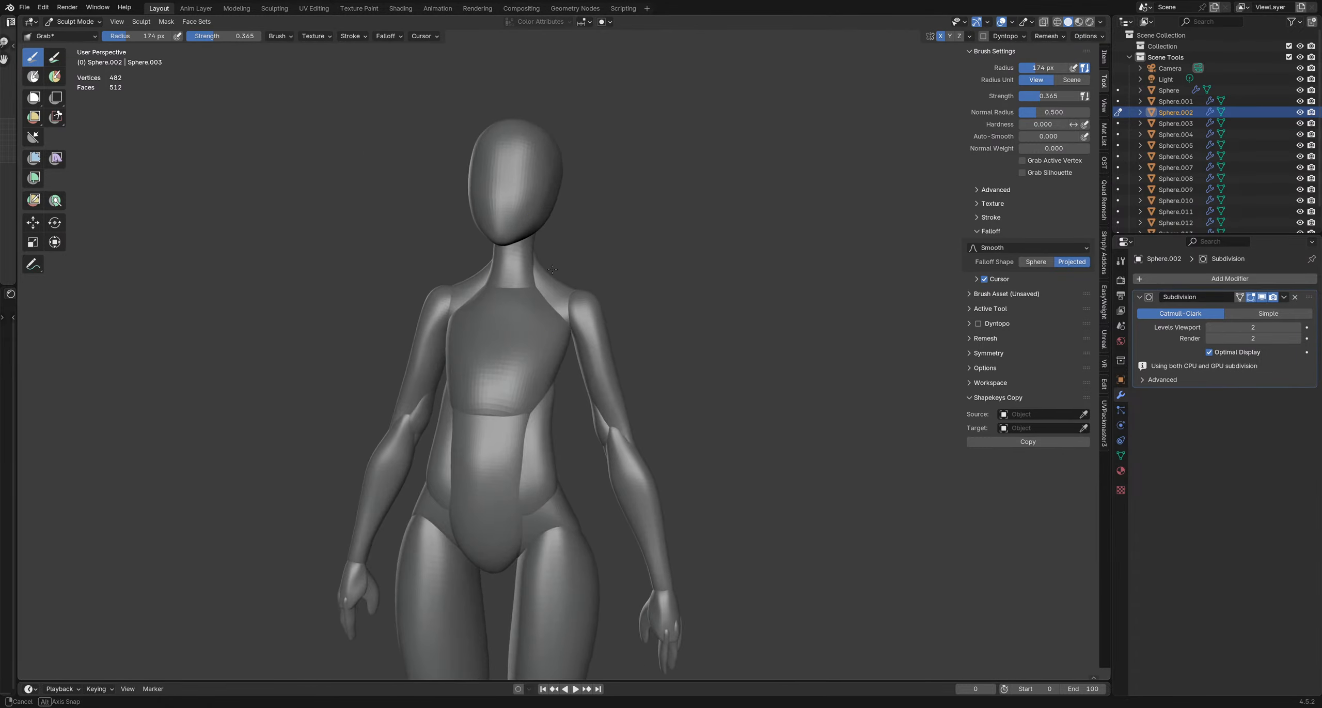
# Return to Object Mode, clear the selection and save schoolgirlBlockout1.blend
pyautogui.hotkey('ctrl', 'Tab')
pyautogui.click(476, 259)
pyautogui.click(616, 268)
pyautogui.hotkey('ctrl', 's')
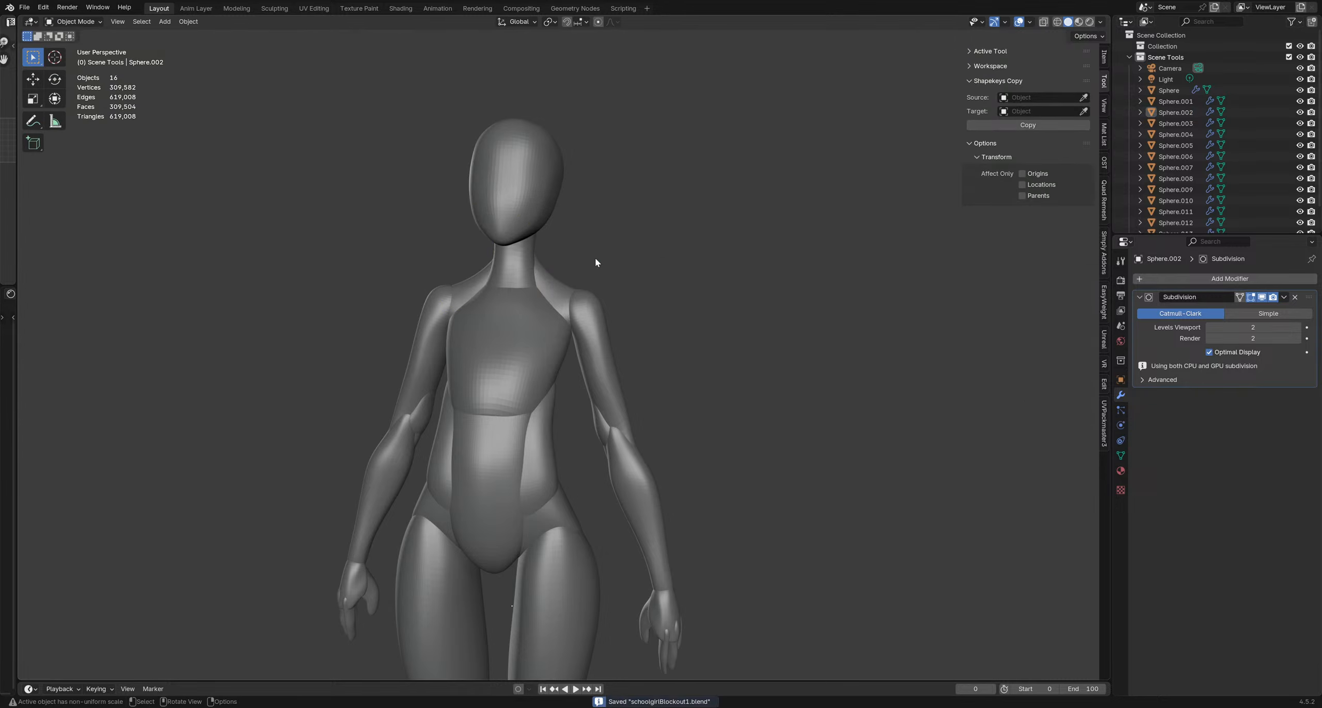
# Add a UV sphere, move it up to the figure's chest and scale it down
pyautogui.hotkey('shift', 'a')
pyautogui.moveTo(595, 257)
pyautogui.click(647, 290)
pyautogui.scroll(-5, 620, 331)
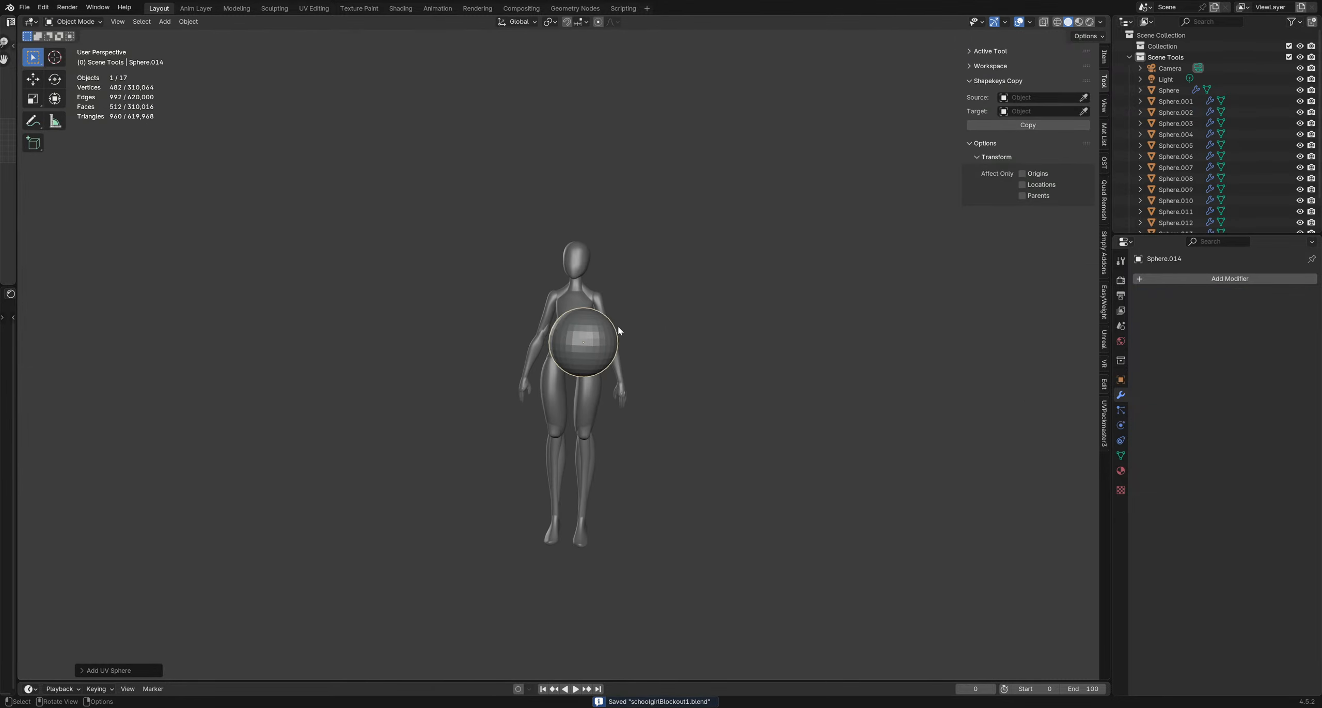
pyautogui.press('g')
pyautogui.click(675, 330)
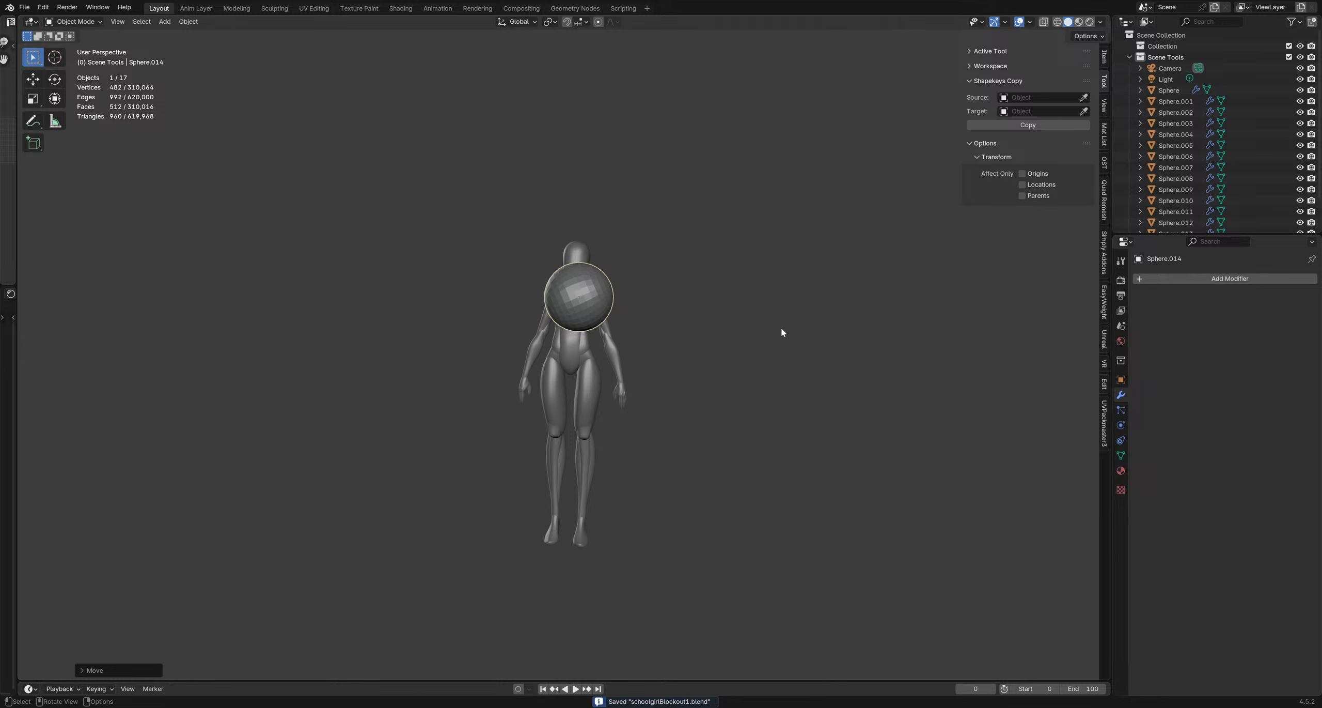
pyautogui.press('s')
pyautogui.click(670, 313)
# Place the sphere at the upper chest, rotate it and shrink it to a small ball
pyautogui.moveTo(670, 313); pyautogui.dragTo(417, 318, button='middle')
pyautogui.press('g')
pyautogui.click(481, 290)
pyautogui.moveTo(481, 290); pyautogui.dragTo(628, 281, button='middle')
pyautogui.press('r')
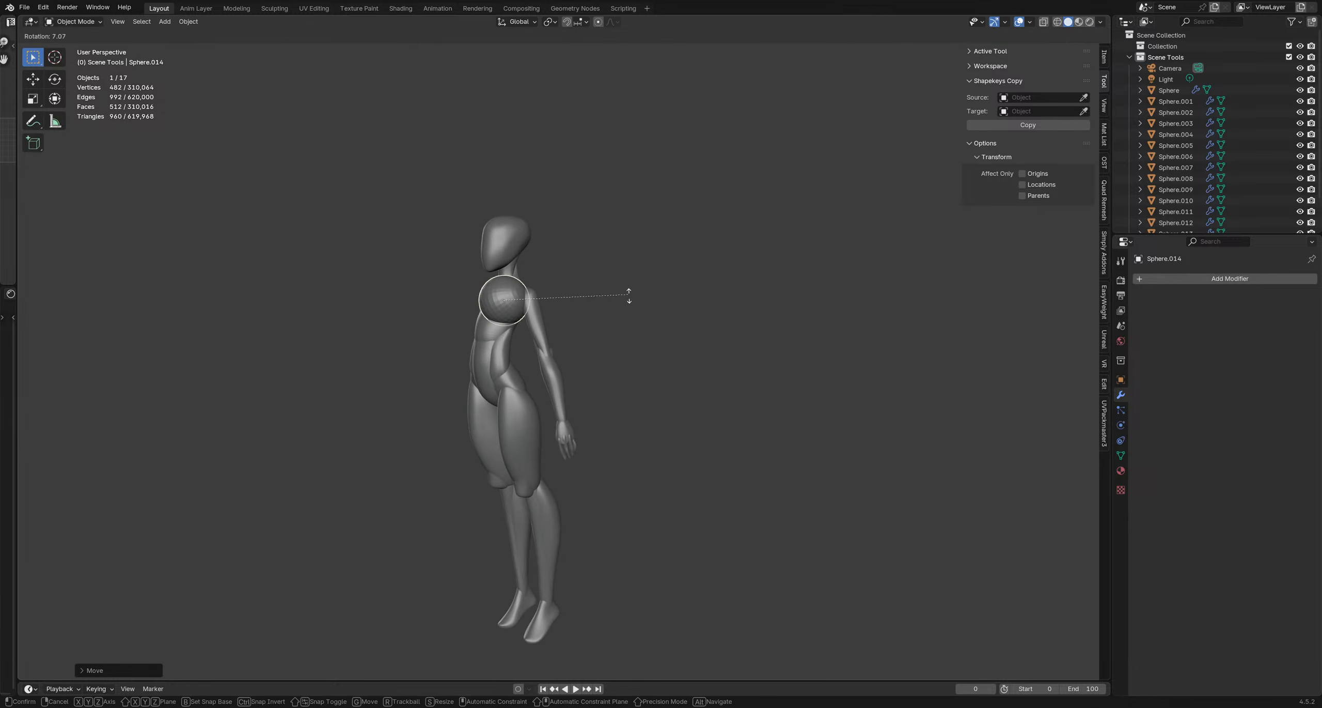
pyautogui.click(629, 295)
pyautogui.press('s')
pyautogui.click(575, 309)
pyautogui.press('KP_Decimal')
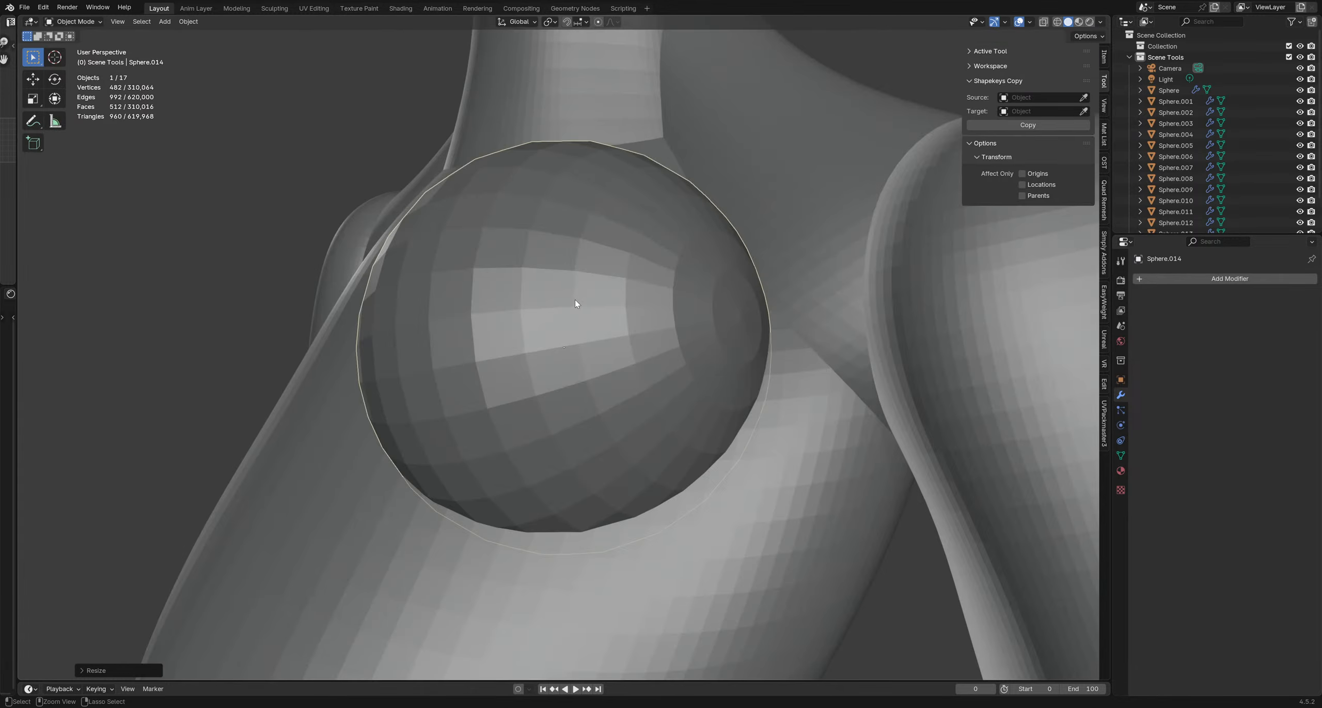
pyautogui.scroll(-6, 609, 283)
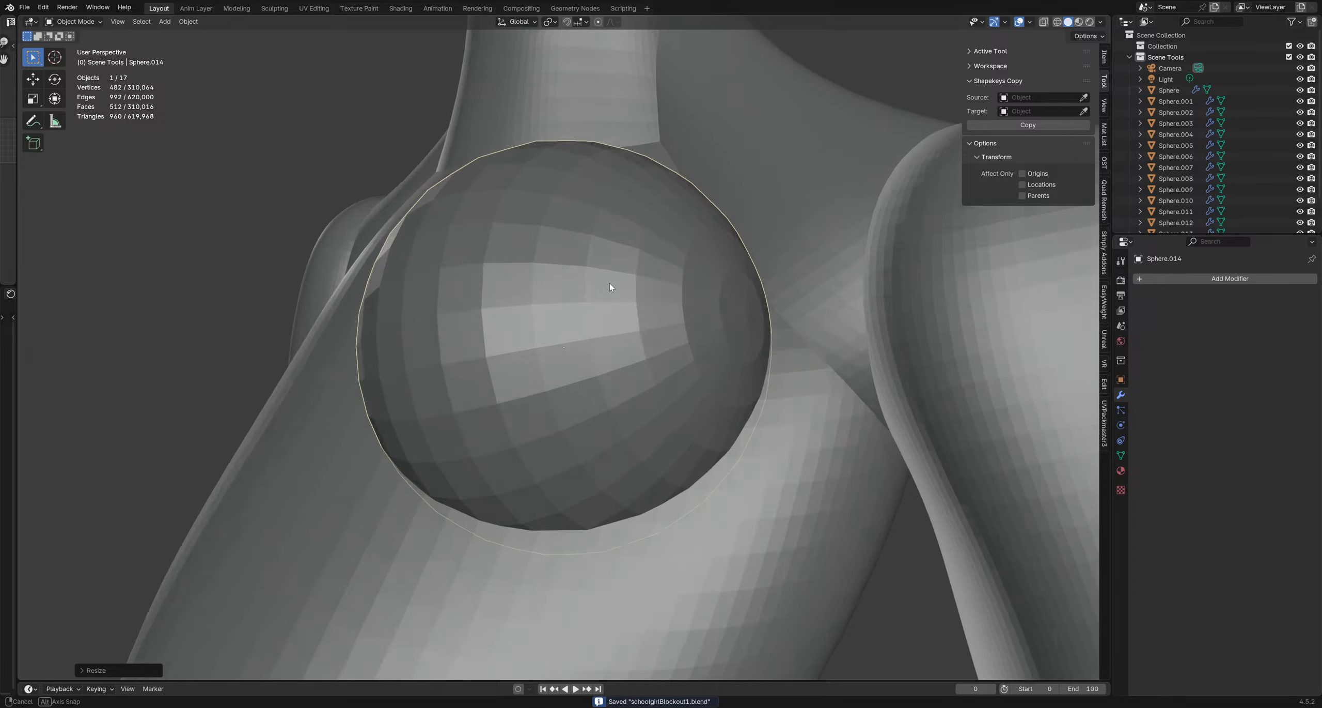
pyautogui.moveTo(543, 304); pyautogui.dragTo(550, 341, button='middle')
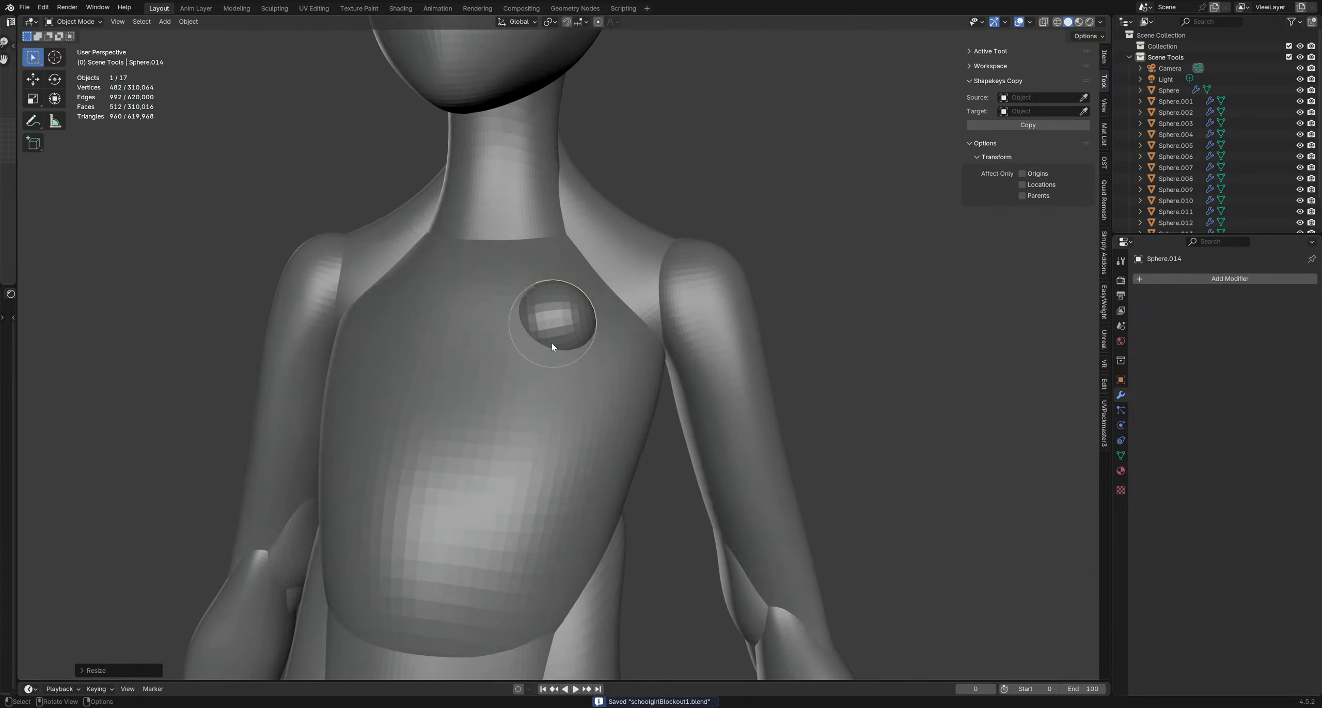
# Move the small sphere to the base of the neck, tilt it and stretch it along its local Z axis to nearly three times its length
pyautogui.press('g')
pyautogui.click(523, 277)
pyautogui.moveTo(522, 278); pyautogui.dragTo(538, 493, button='middle')
pyautogui.press('g')
pyautogui.click(518, 441)
pyautogui.moveTo(519, 440); pyautogui.dragTo(613, 268, button='middle')
pyautogui.press('r')
pyautogui.click(642, 284)
pyautogui.press('s')
pyautogui.press('z')
pyautogui.press('z')
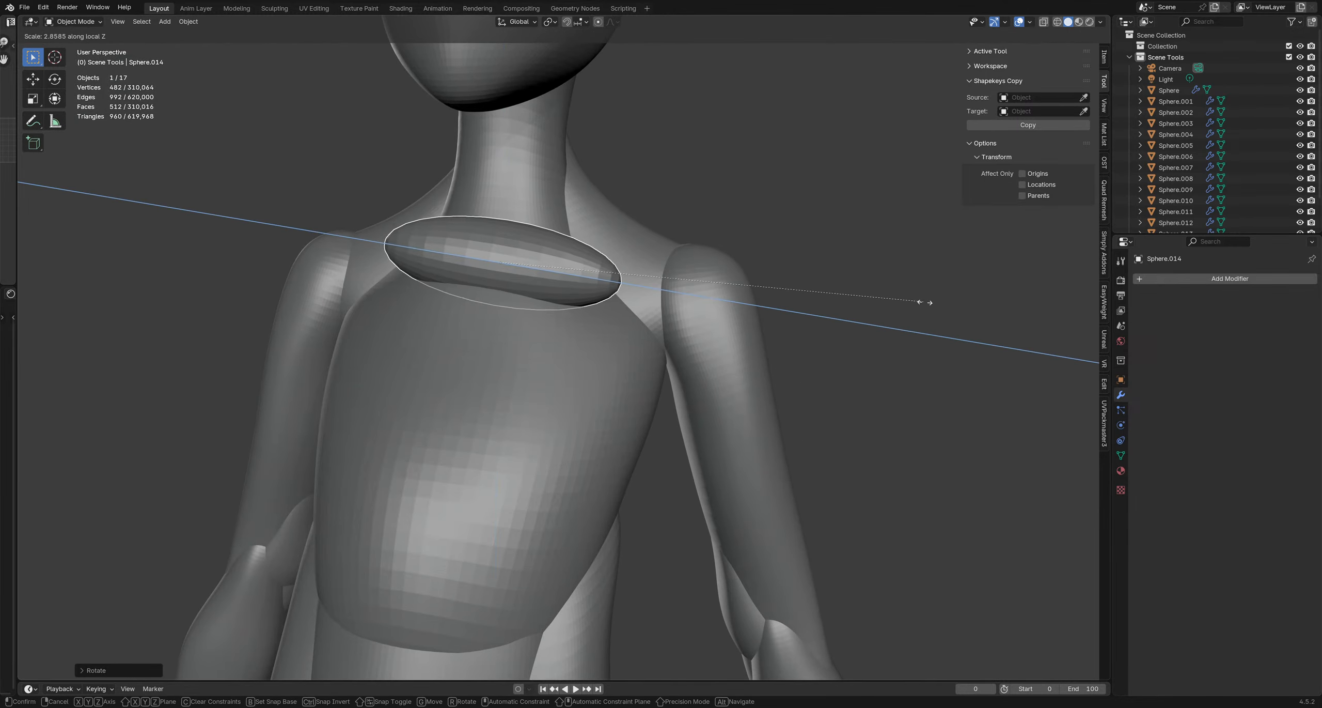
pyautogui.click(935, 301)
# Move and rotate the stretched sphere so it runs from the base of the neck to the shoulder as a collarbone
pyautogui.moveTo(734, 287); pyautogui.dragTo(767, 398, button='middle')
pyautogui.press('g')
pyautogui.click(778, 361)
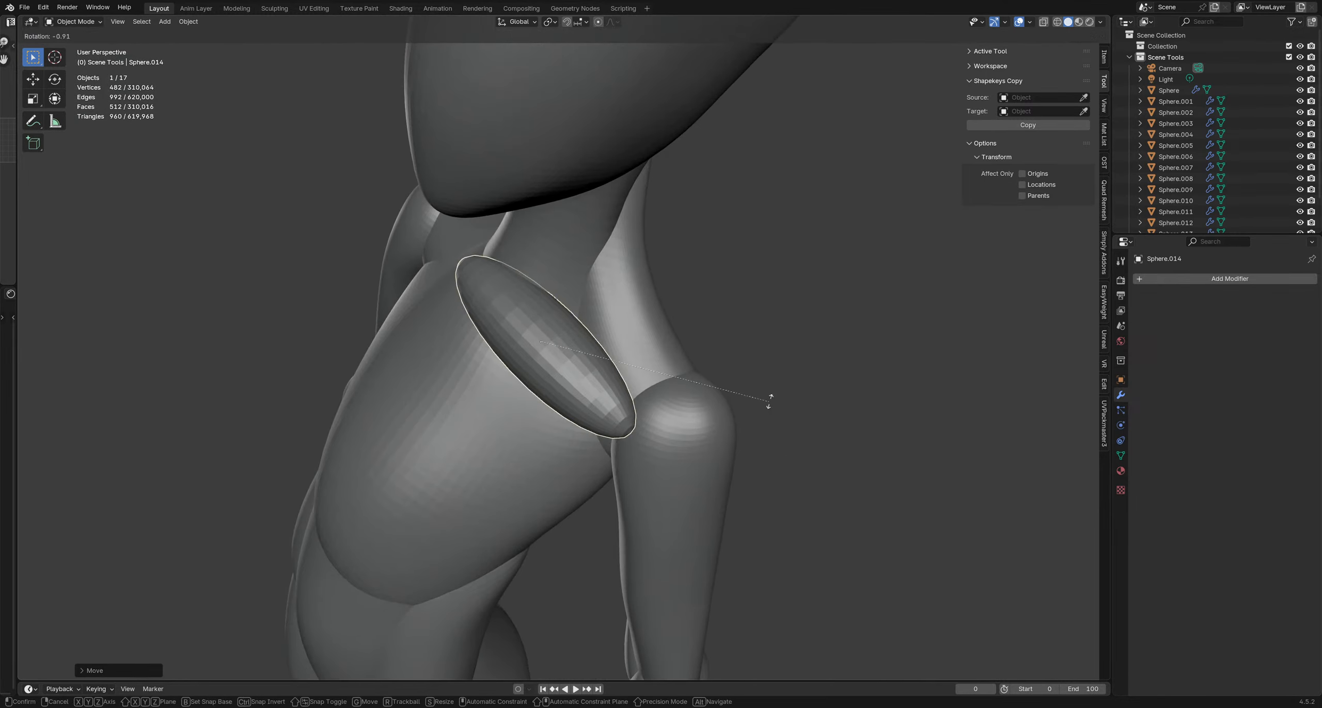
pyautogui.press('r')
pyautogui.click(767, 354)
pyautogui.moveTo(465, 347); pyautogui.dragTo(567, 368, button='middle')
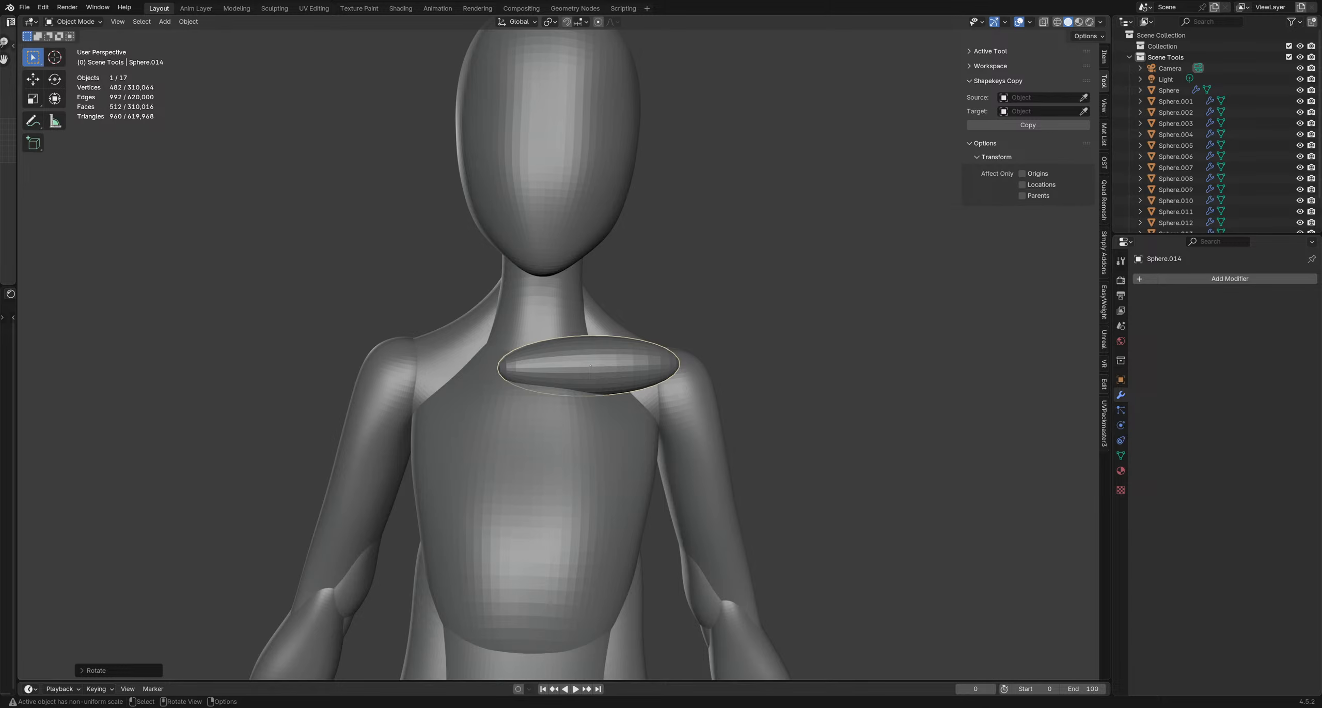
pyautogui.moveTo(577, 384); pyautogui.dragTo(661, 418, button='middle')
# Add a level 2 Subdivision modifier to the collarbone form and enter Sculpt Mode
pyautogui.hotkey('ctrl', '2')
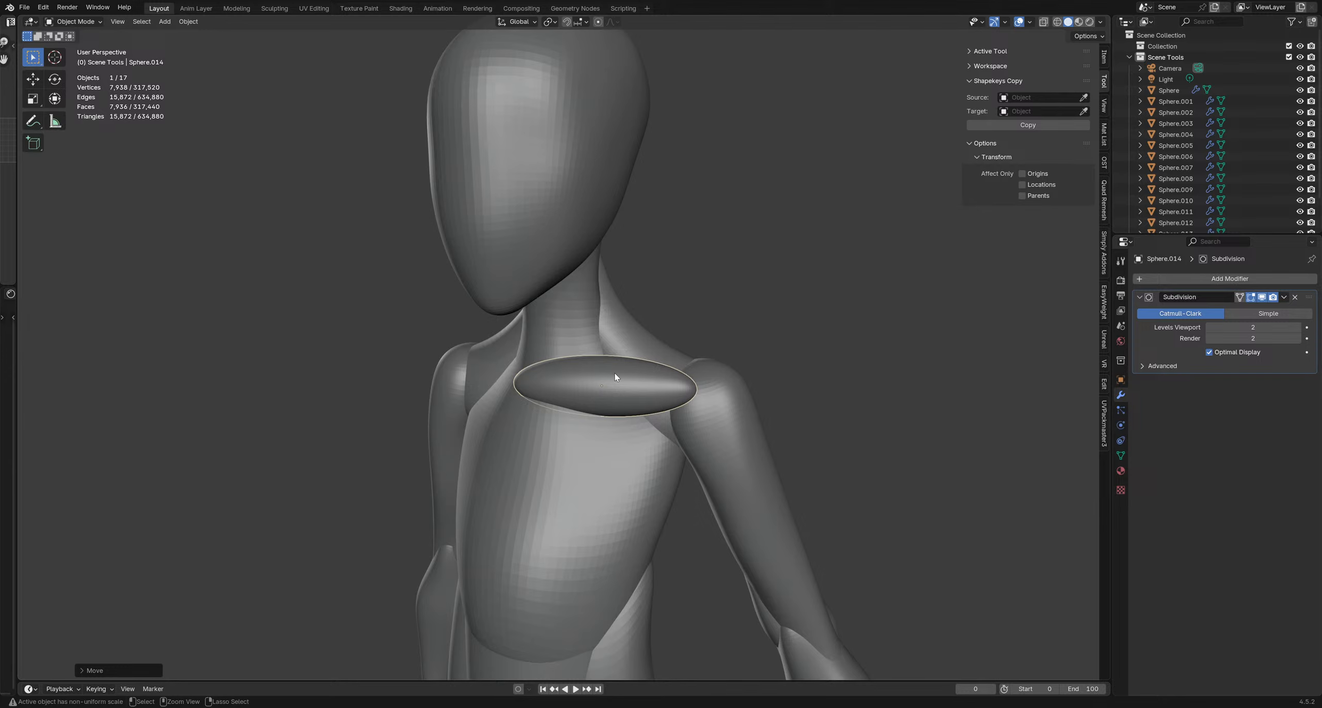
pyautogui.hotkey('ctrl', 'Tab')
pyautogui.click(601, 448)
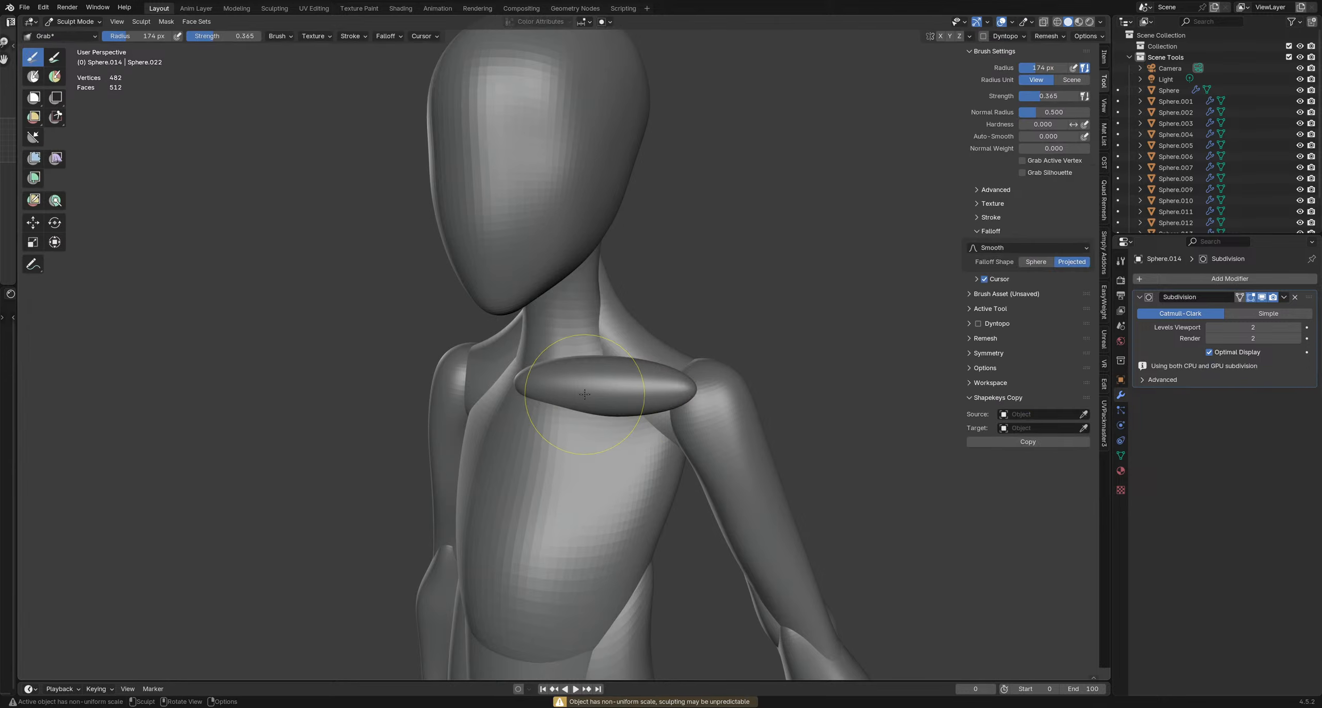
# Return to Object Mode, apply all transforms to the collarbone form and re-enter Sculpt Mode
pyautogui.hotkey('ctrl', 'Tab')
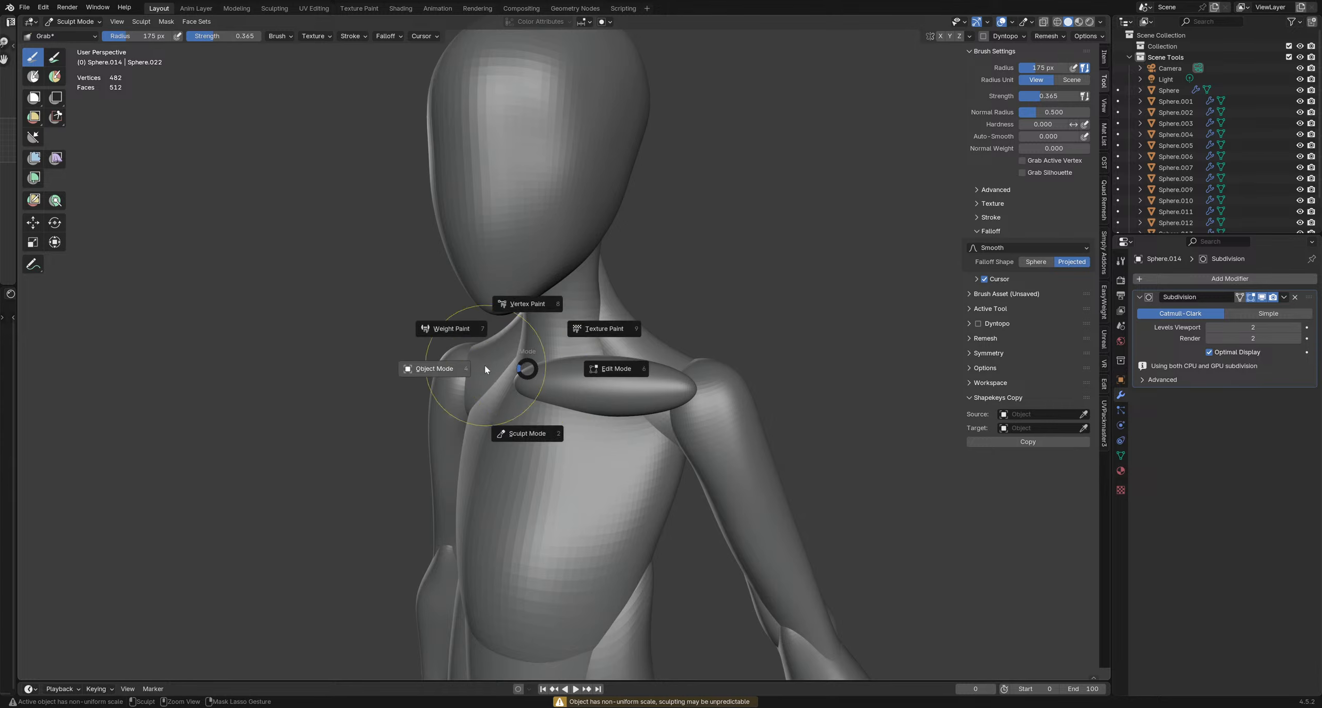
pyautogui.click(436, 366)
pyautogui.press('q')
pyautogui.moveTo(527, 377)
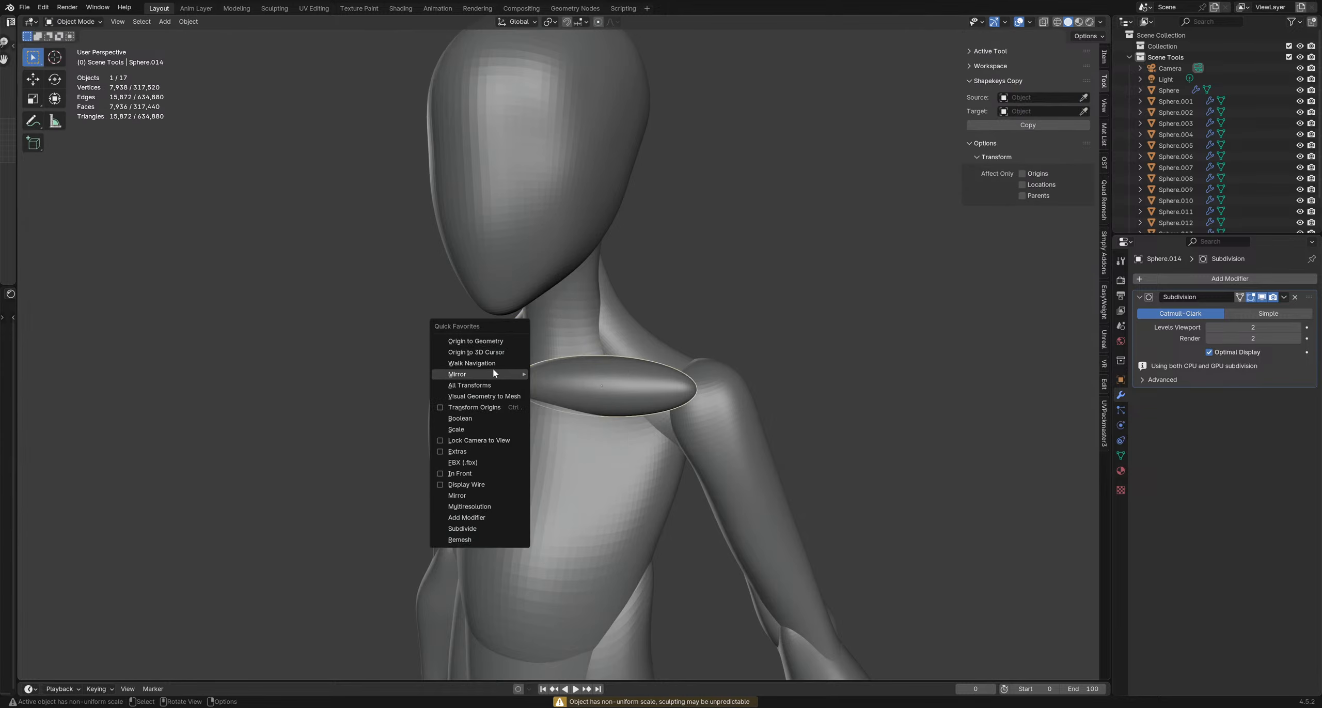
pyautogui.click(489, 384)
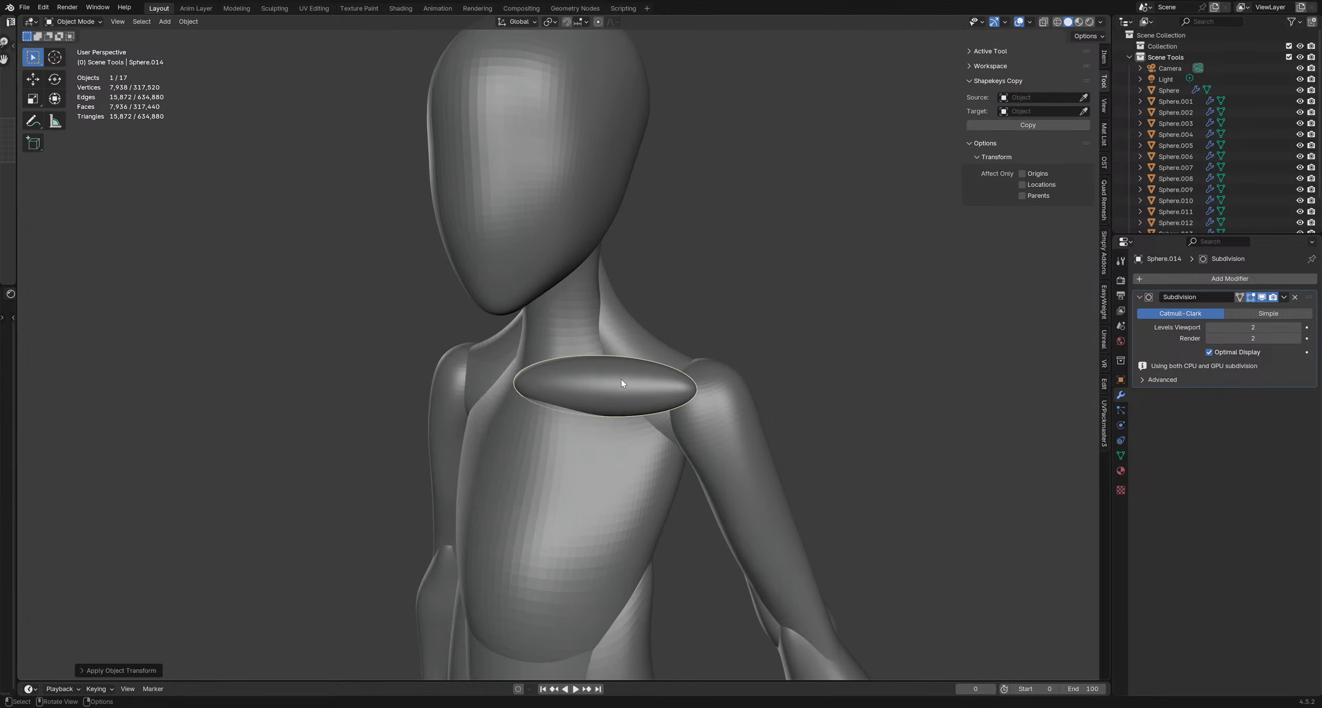
pyautogui.moveTo(621, 378); pyautogui.dragTo(563, 377, button='middle')
pyautogui.hotkey('ctrl', 'Tab')
pyautogui.click(558, 441)
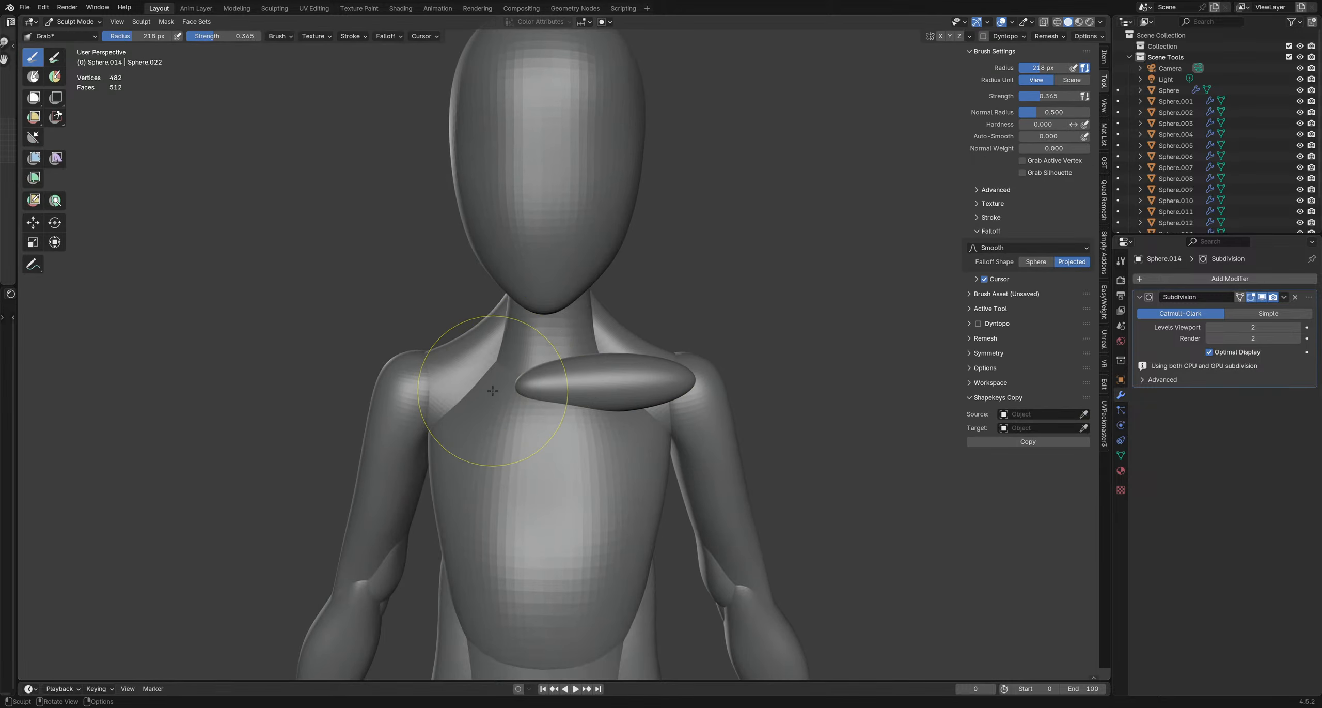
# Shape the ends of the collarbone form with the Grab brush, enlarging it from 218 px to 275 px and 313 px
pyautogui.moveTo(496, 380)
pyautogui.mouseDown()
pyautogui.moveTo(535, 380)
pyautogui.moveTo(522, 400)
pyautogui.mouseUp()
pyautogui.moveTo(686, 364)
pyautogui.mouseDown(button='middle')
pyautogui.moveTo(640, 441)
pyautogui.moveTo(672, 434)
pyautogui.mouseUp(button='middle')
pyautogui.press('f')
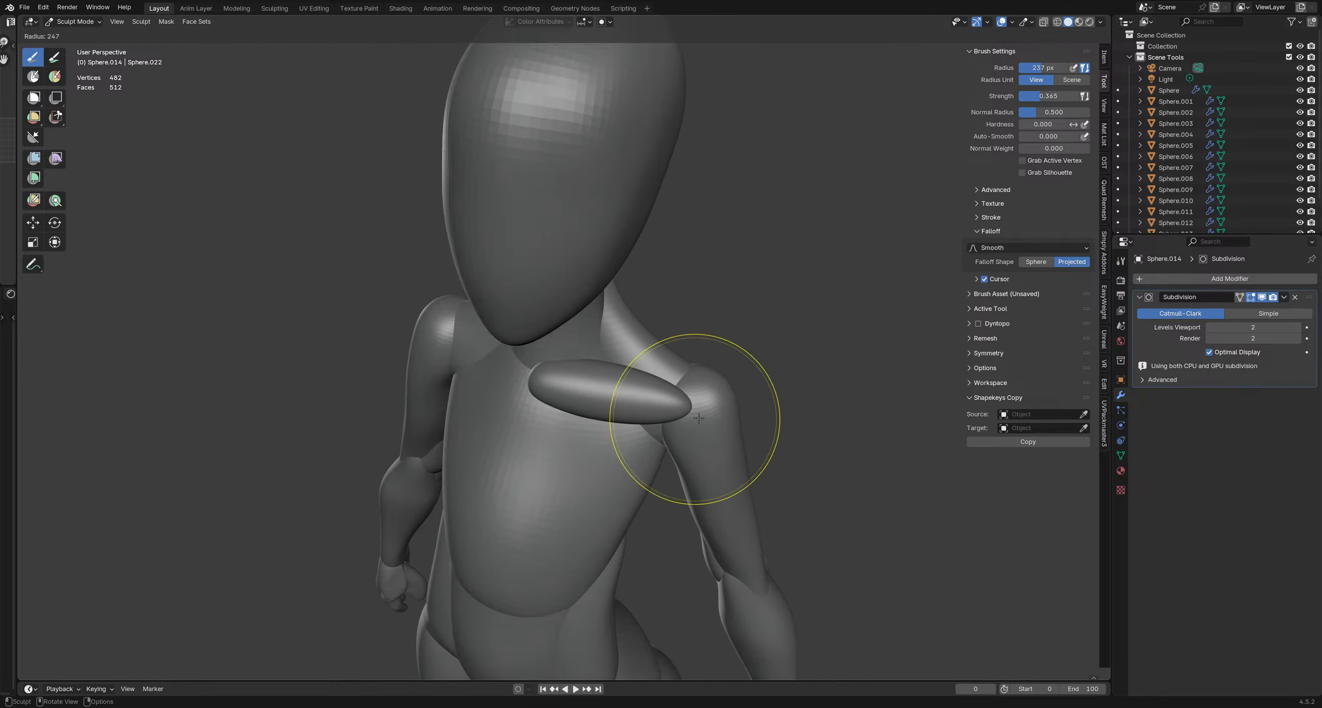
pyautogui.click(700, 418)
pyautogui.moveTo(791, 392); pyautogui.dragTo(656, 584, button='middle')
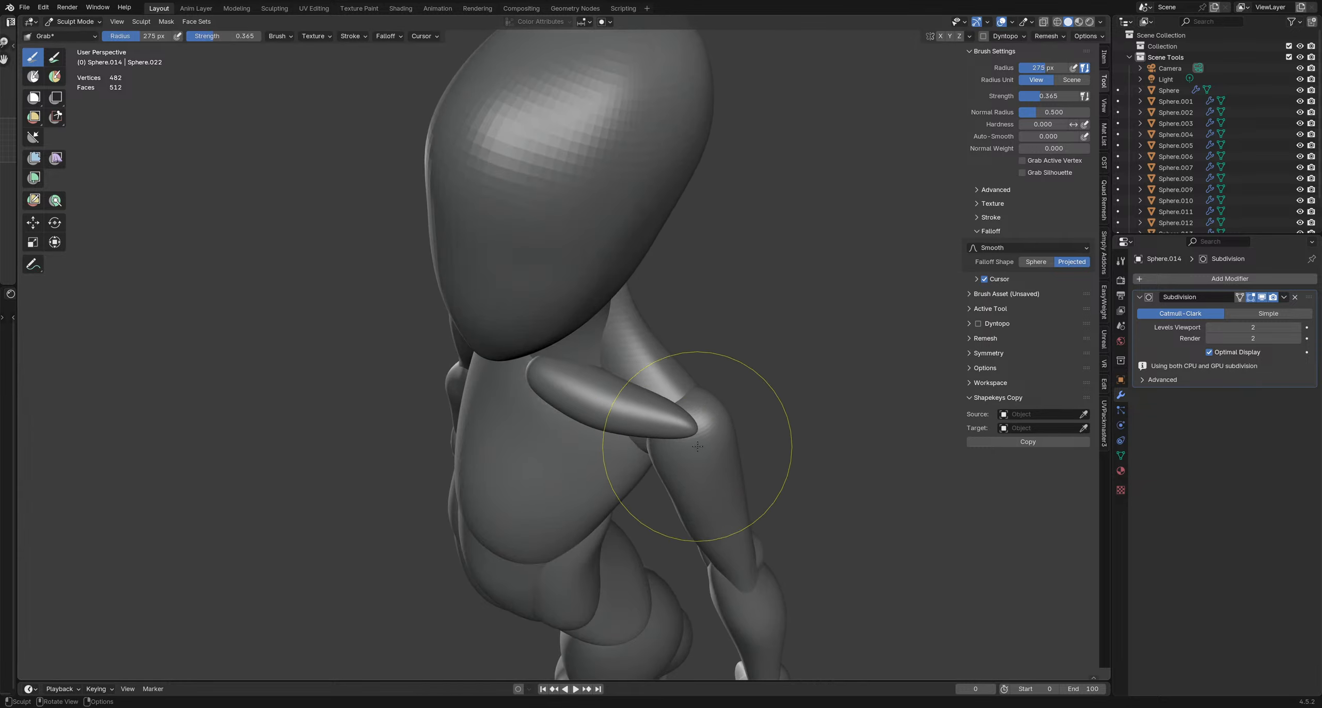
pyautogui.moveTo(697, 447); pyautogui.dragTo(641, 508, button='middle')
pyautogui.press('f')
pyautogui.click(653, 508)
pyautogui.moveTo(667, 485); pyautogui.dragTo(658, 460)
# Bend the collarbone form toward the shoulder with the Grab brush, reducing the brush to 184 px
pyautogui.press('f')
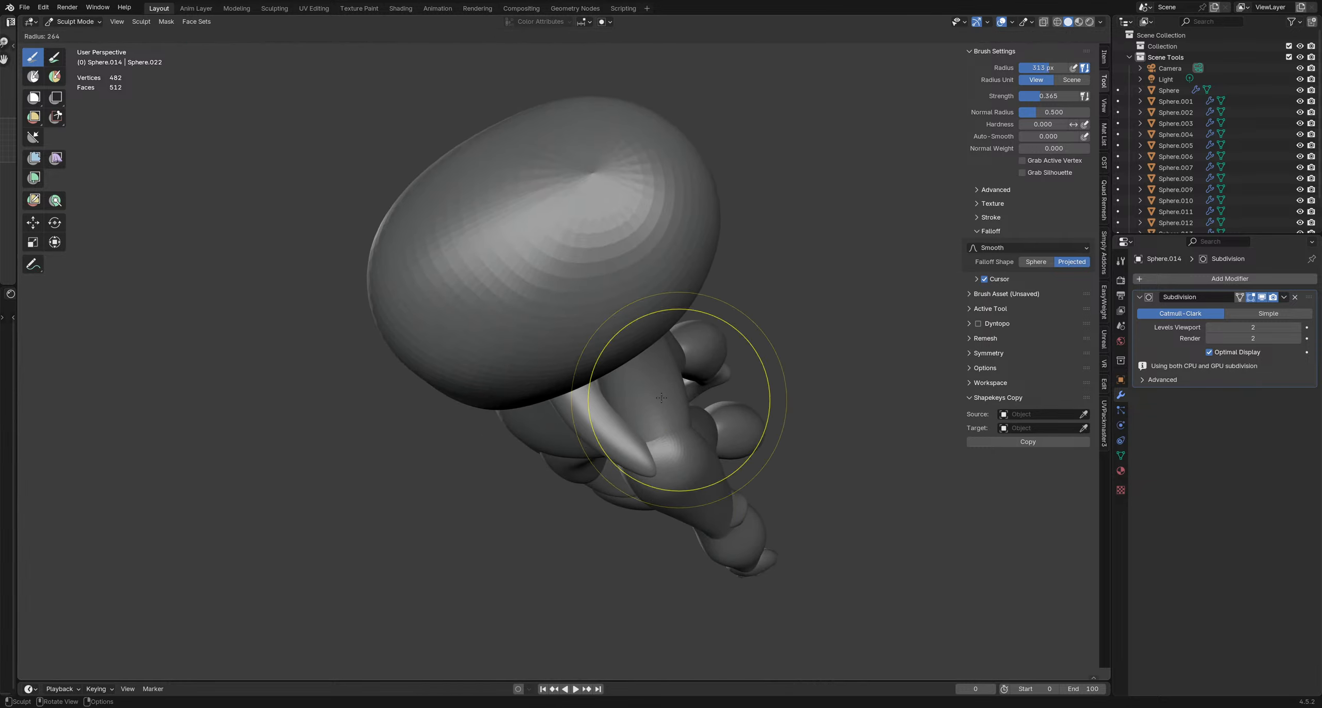
pyautogui.click(637, 400)
pyautogui.moveTo(653, 416); pyautogui.dragTo(655, 423)
pyautogui.moveTo(655, 480); pyautogui.dragTo(679, 403, button='middle')
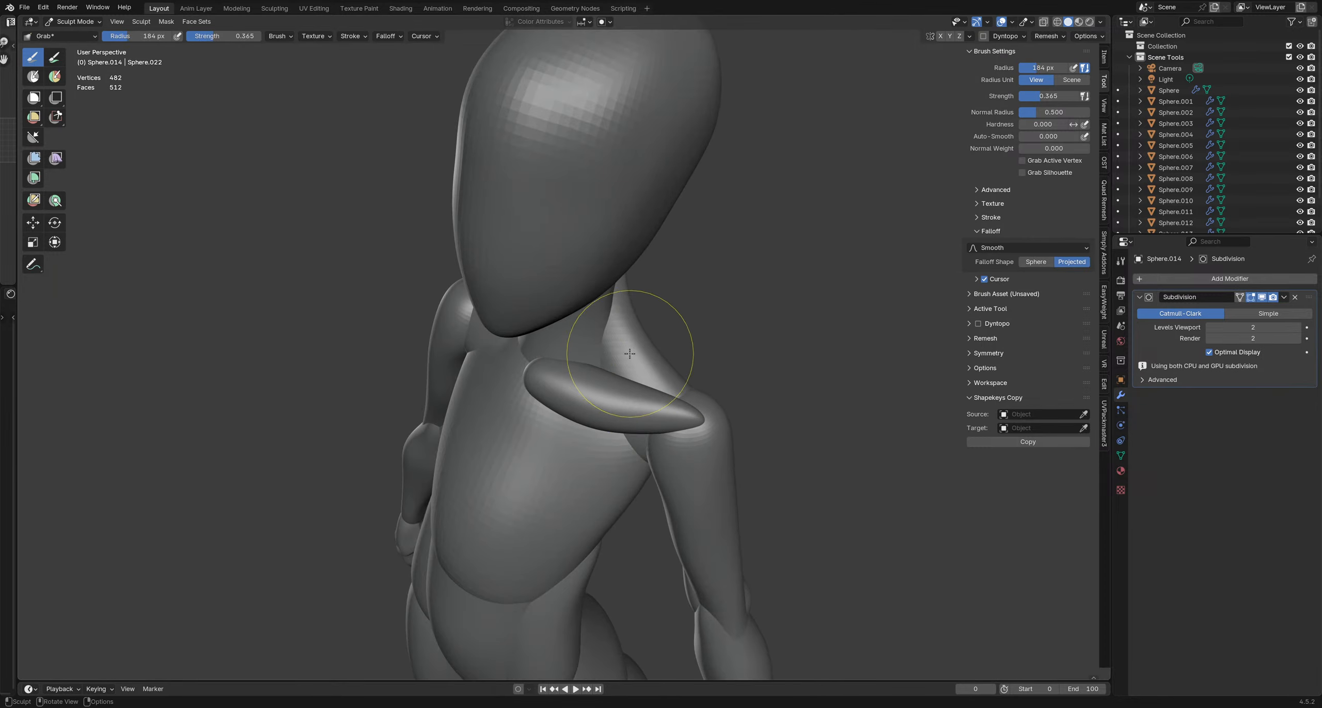
pyautogui.moveTo(602, 343); pyautogui.dragTo(600, 345)
pyautogui.moveTo(651, 359); pyautogui.dragTo(622, 387, button='middle')
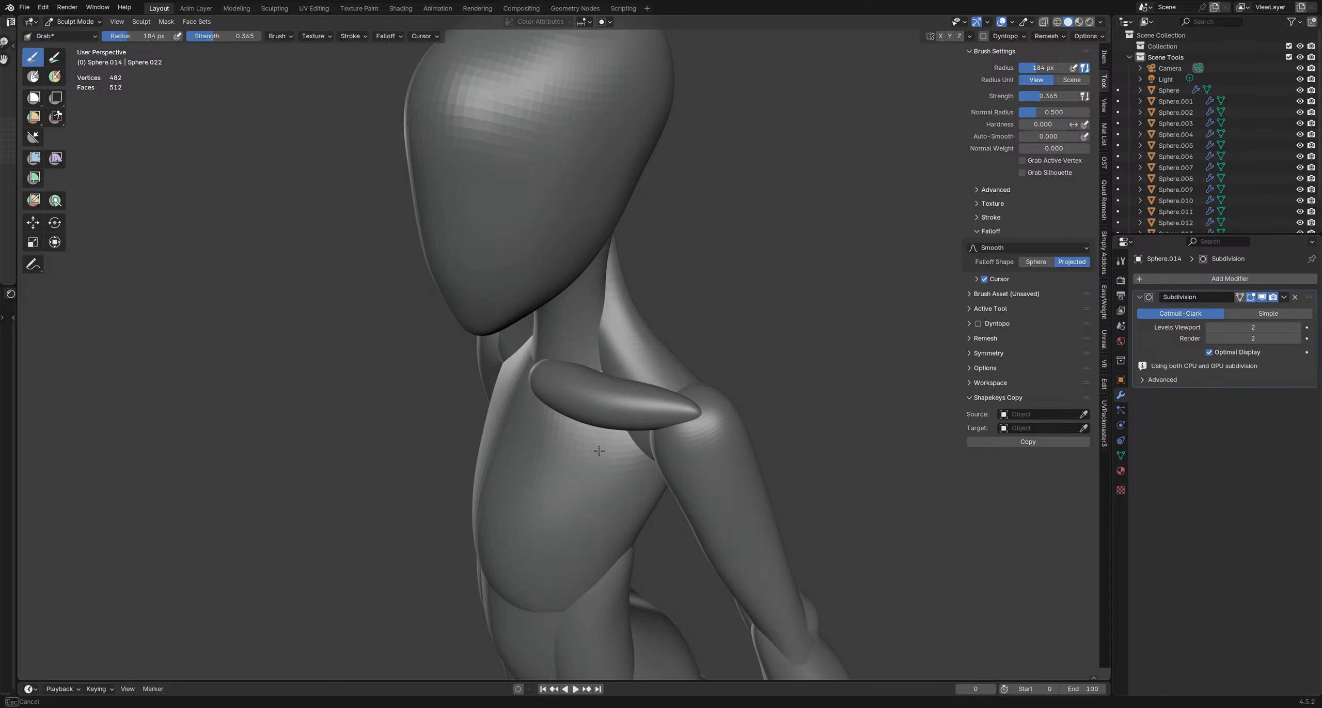
# Adjust the middle and underside of the collarbone form with 163 px and 170 px Grab brushes
pyautogui.moveTo(599, 450); pyautogui.dragTo(600, 451)
pyautogui.press('f')
pyautogui.click(708, 461)
pyautogui.press('f')
pyautogui.click(718, 464)
pyautogui.press('f')
pyautogui.click(627, 456)
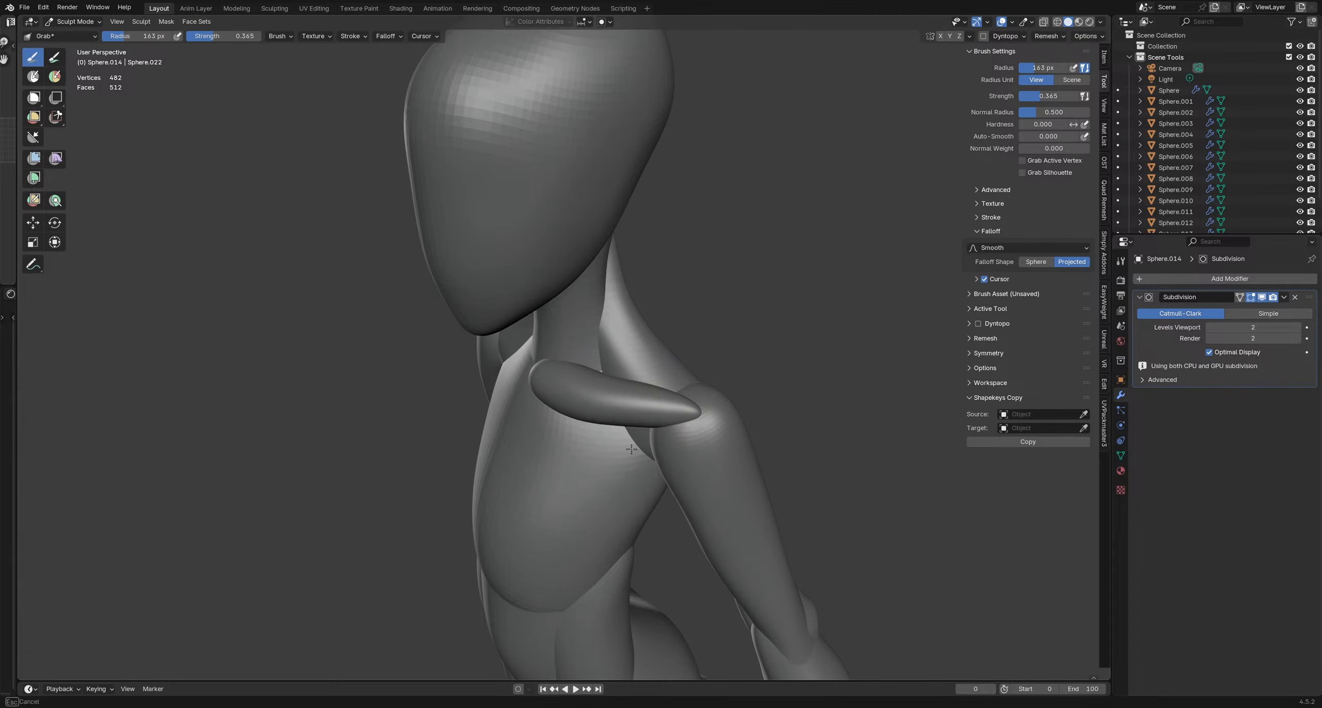
pyautogui.moveTo(615, 446); pyautogui.dragTo(497, 349, button='middle')
pyautogui.press('f')
pyautogui.click(617, 417)
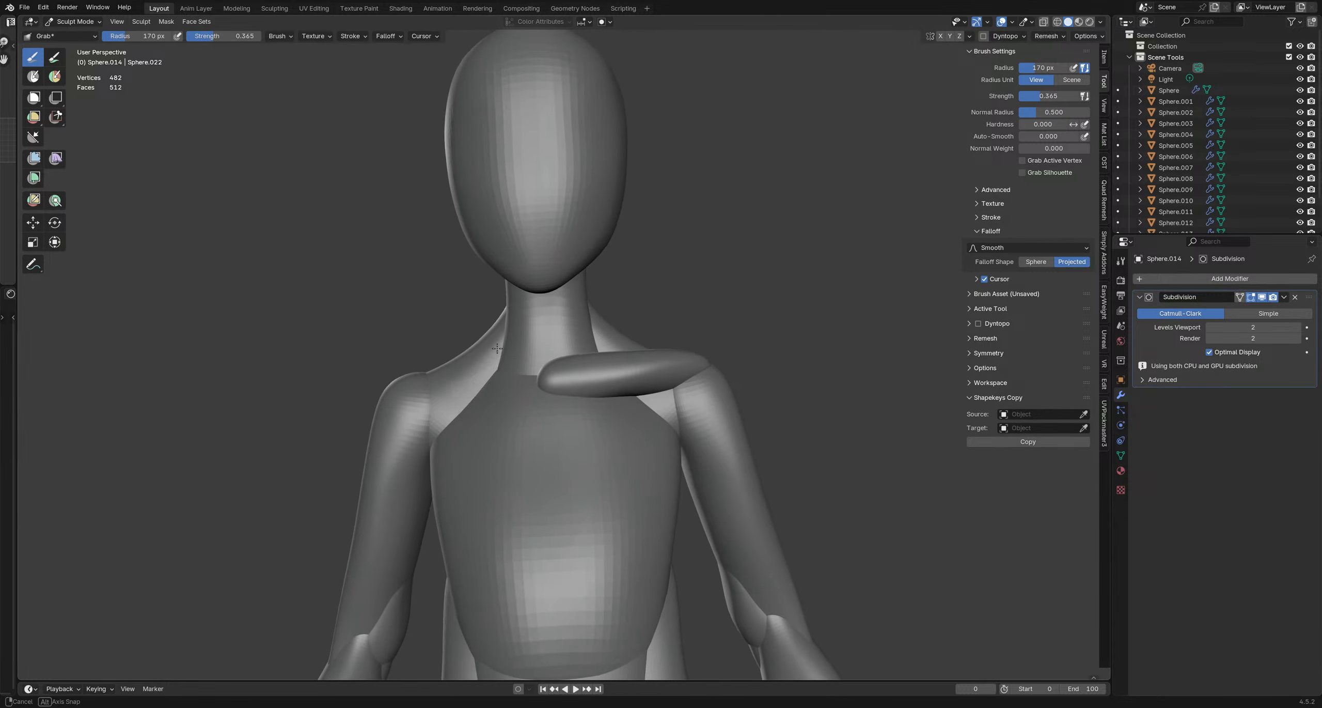
# Reposition the collarbone form's inner end at the base of the neck with 308 px, 240 px and 212 px Grab brushes
pyautogui.press('f')
pyautogui.click(509, 372)
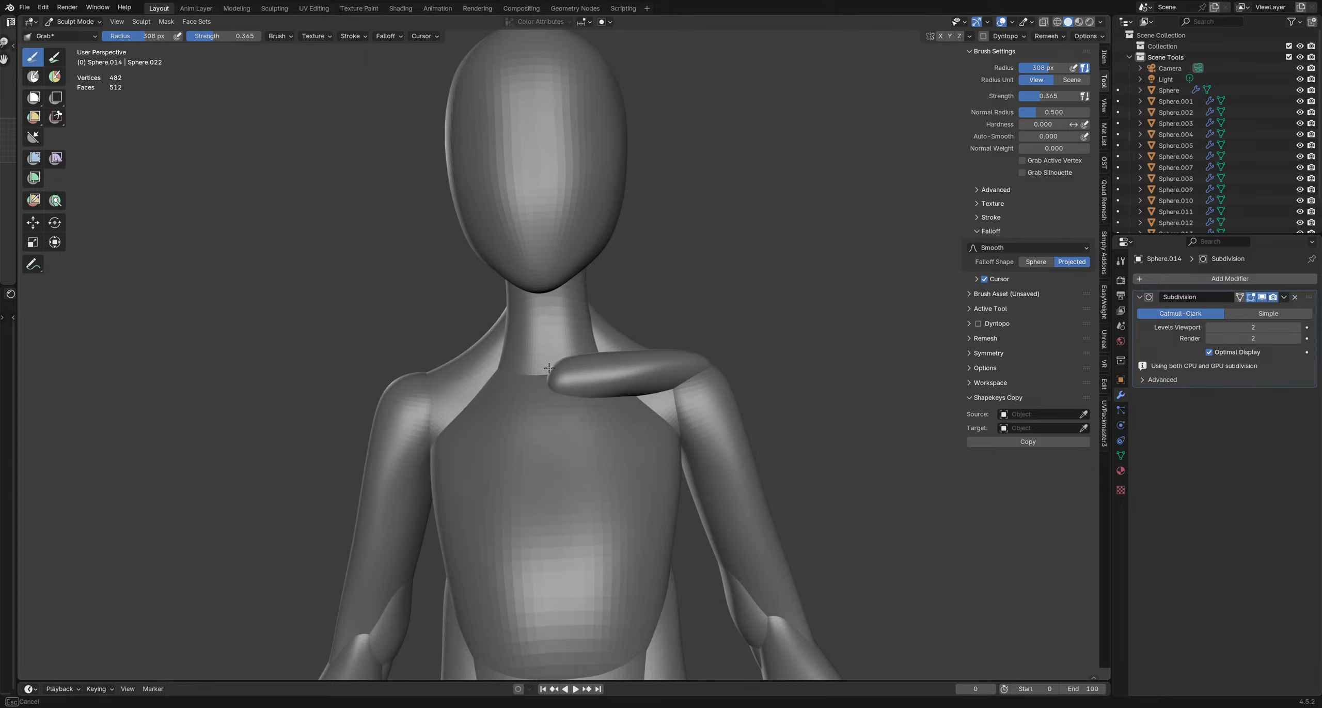
pyautogui.press('f')
pyautogui.click(571, 320)
pyautogui.moveTo(584, 439); pyautogui.dragTo(601, 488, button='middle')
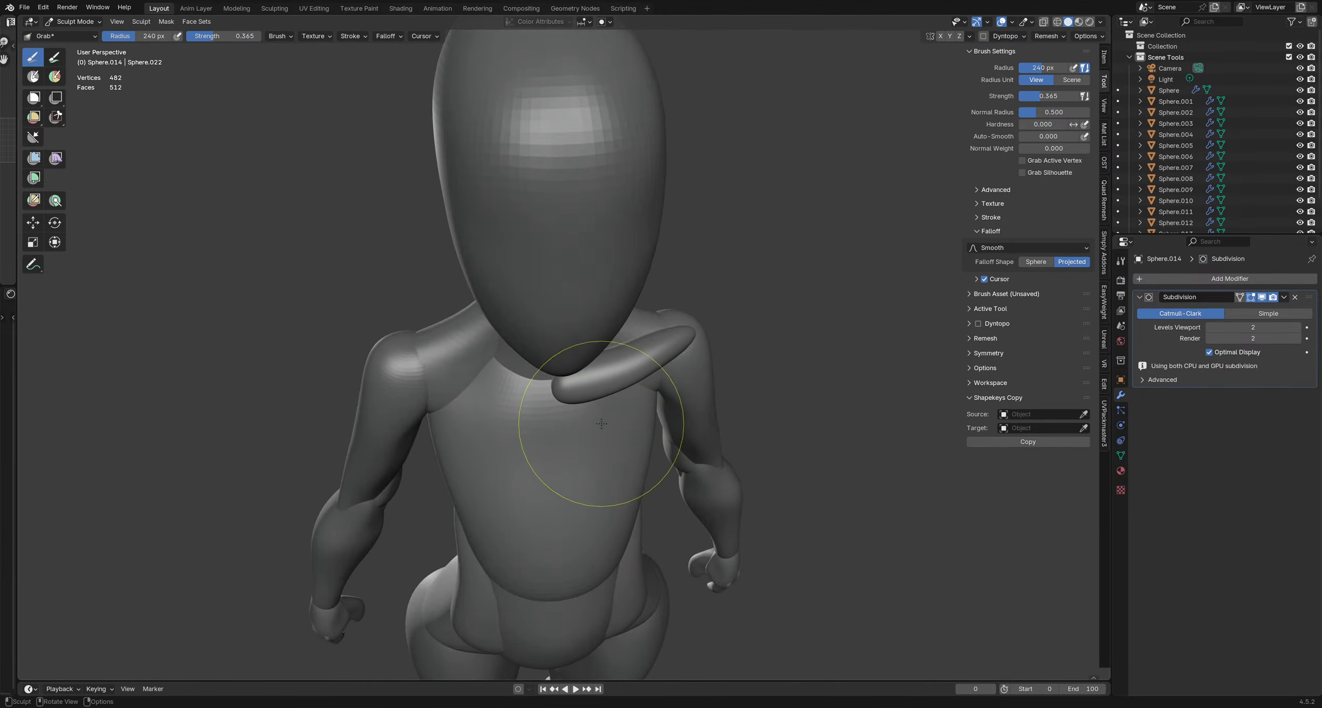
pyautogui.moveTo(605, 417)
pyautogui.mouseDown(button='middle')
pyautogui.moveTo(666, 351)
pyautogui.moveTo(681, 373)
pyautogui.mouseUp(button='middle')
pyautogui.press('f')
pyautogui.click(619, 354)
pyautogui.moveTo(535, 338); pyautogui.dragTo(535, 330)
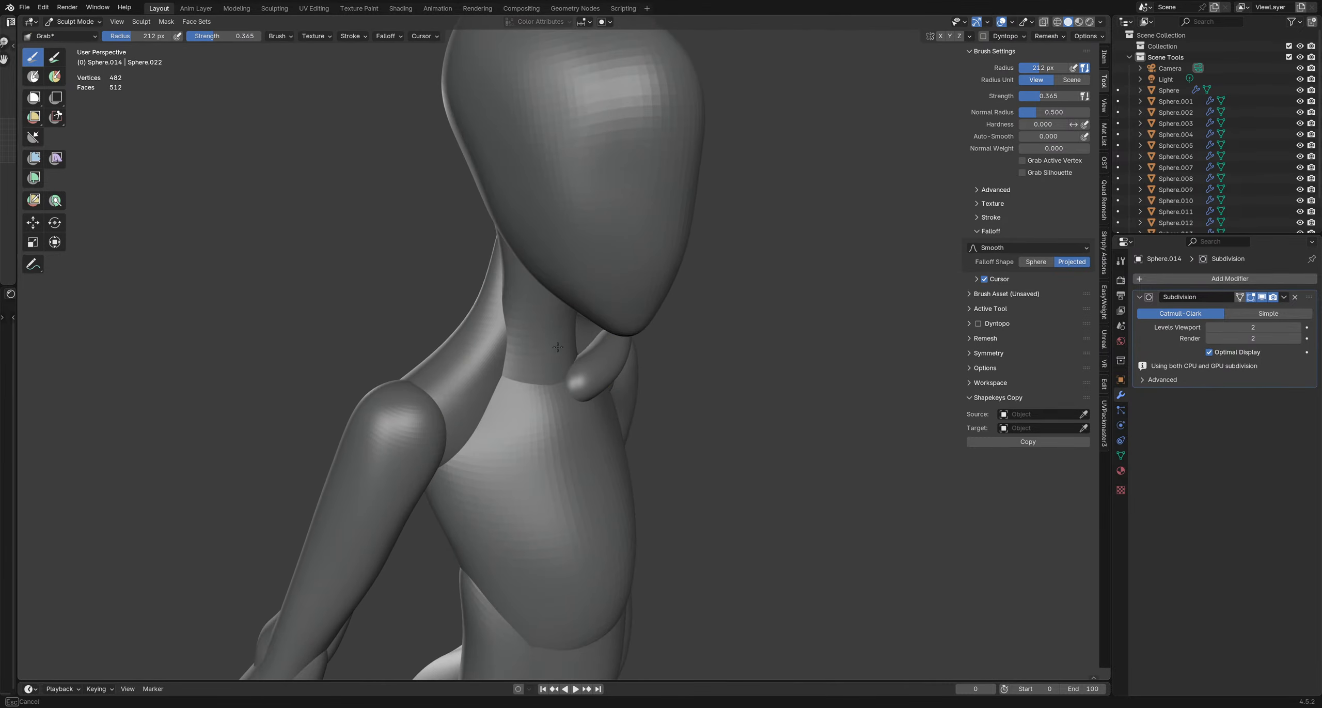
# Refine the collarbone form's curve toward the shoulder with the Grab brush, ending at a 222 px radius
pyautogui.moveTo(630, 394); pyautogui.dragTo(664, 362, button='middle')
pyautogui.scroll(1, 666, 363)
pyautogui.press('f')
pyautogui.click(791, 367)
pyautogui.moveTo(719, 369); pyautogui.dragTo(715, 378)
pyautogui.moveTo(715, 379)
pyautogui.mouseDown(button='middle')
pyautogui.moveTo(684, 508)
pyautogui.moveTo(767, 369)
pyautogui.mouseUp(button='middle')
pyautogui.press('f')
pyautogui.click(755, 366)
pyautogui.moveTo(733, 368); pyautogui.dragTo(729, 385)
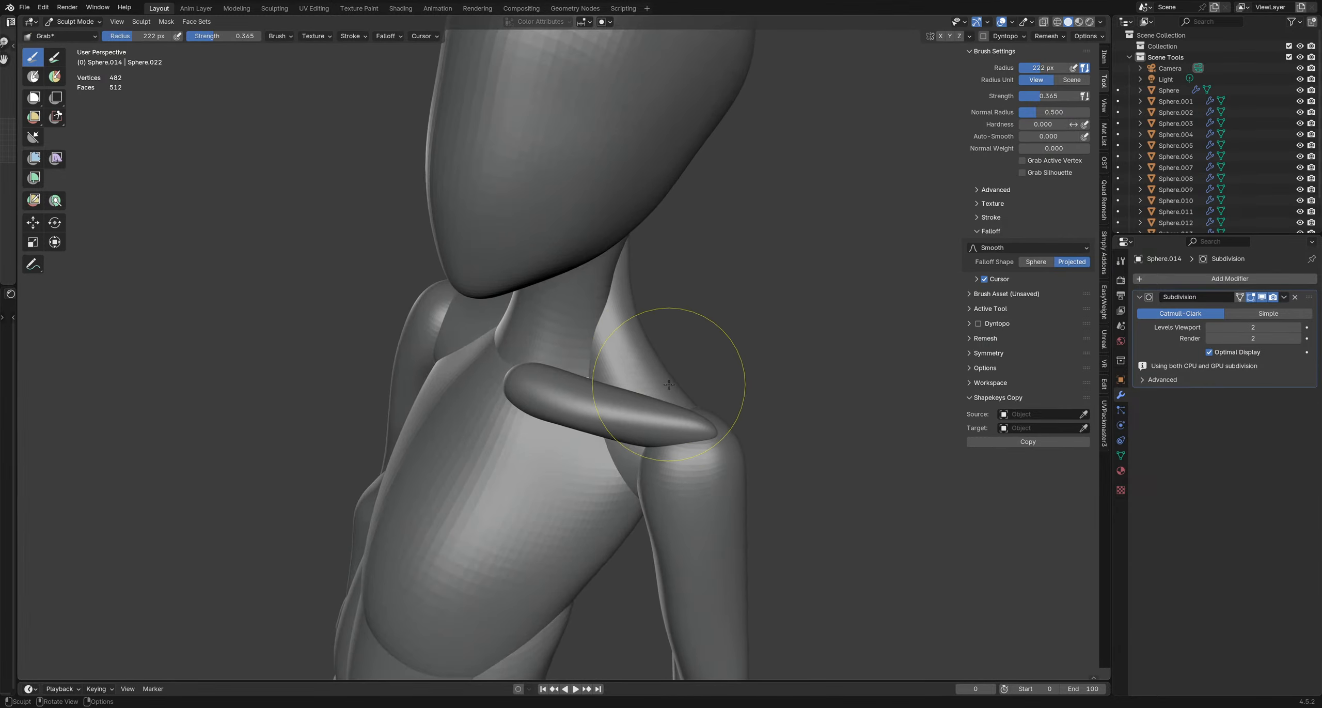
pyautogui.moveTo(729, 385); pyautogui.dragTo(552, 478, button='middle')
pyautogui.moveTo(617, 417); pyautogui.dragTo(590, 376, button='middle')
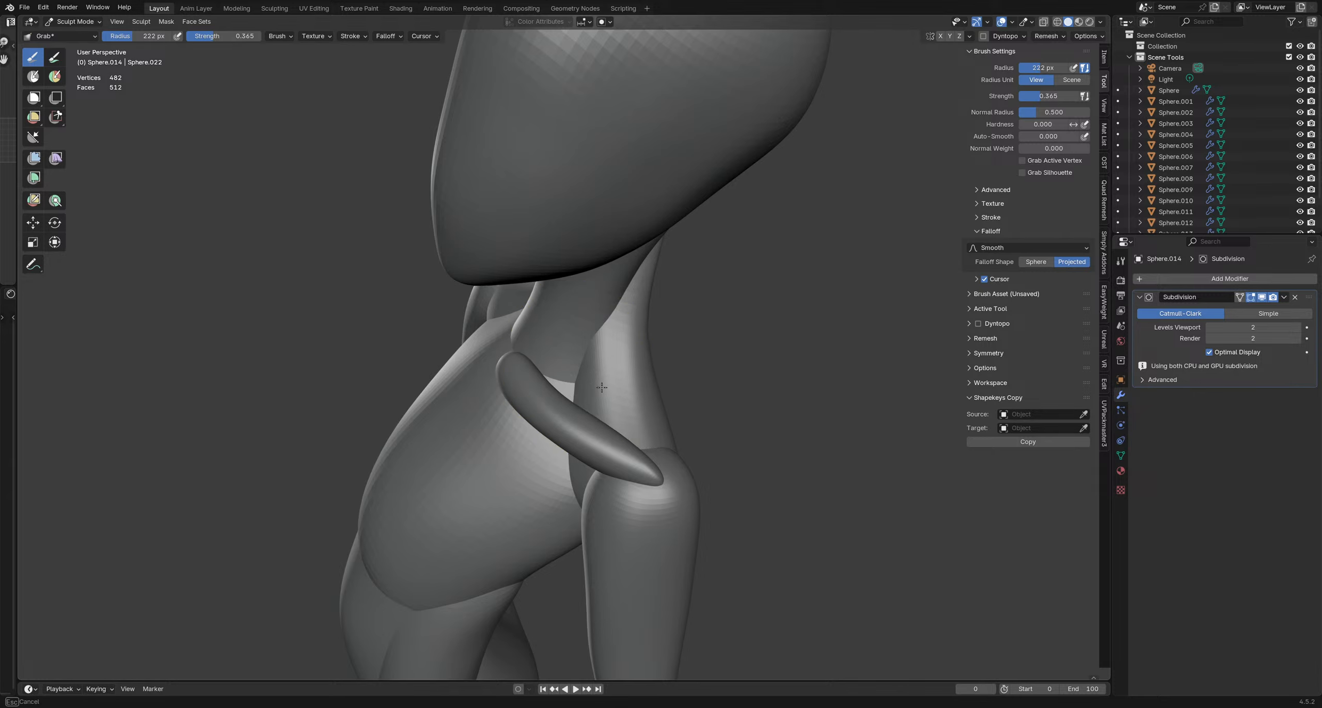
# Adjust the collarbone form's curve from below and in front with Grab brushes of 333 px, 292 px and 252 px, and save the file
pyautogui.moveTo(634, 491)
pyautogui.mouseDown(button='middle')
pyautogui.moveTo(587, 448)
pyautogui.moveTo(594, 467)
pyautogui.moveTo(631, 279)
pyautogui.mouseUp(button='middle')
pyautogui.press('f')
pyautogui.click(599, 474)
pyautogui.press('f')
pyautogui.click(541, 291)
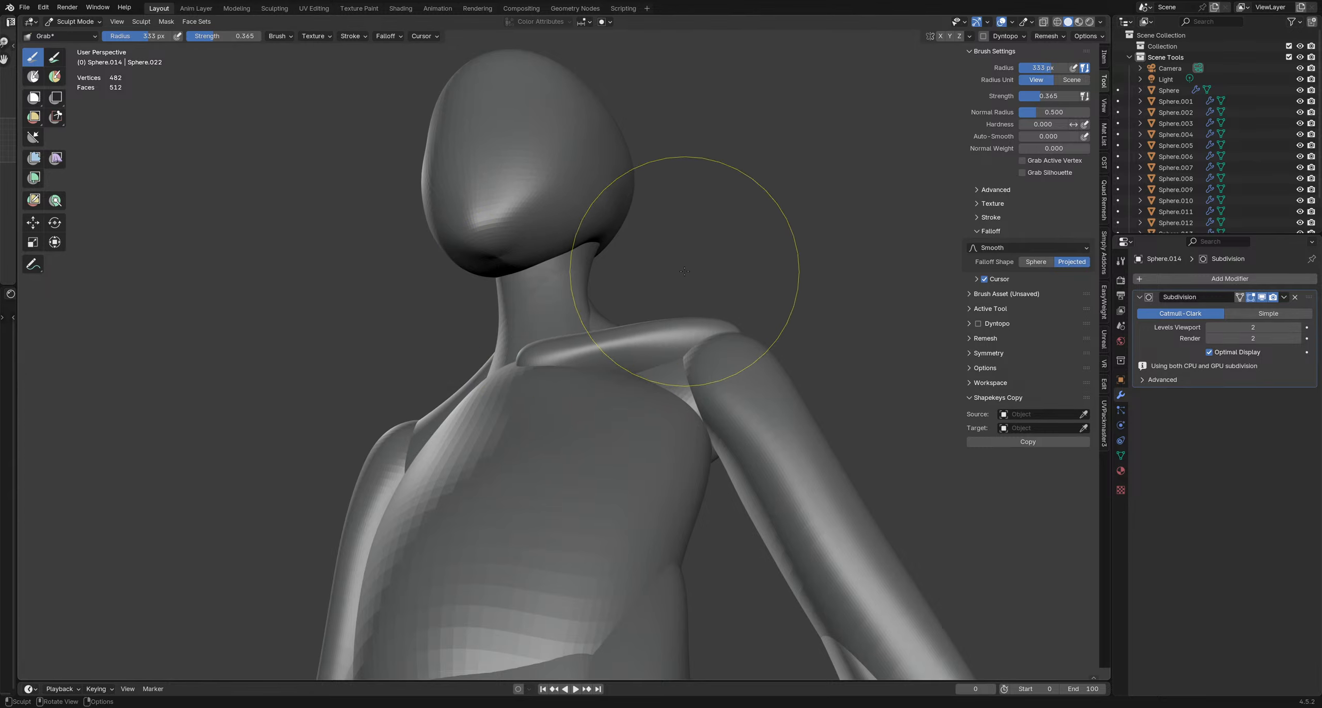
pyautogui.press('f')
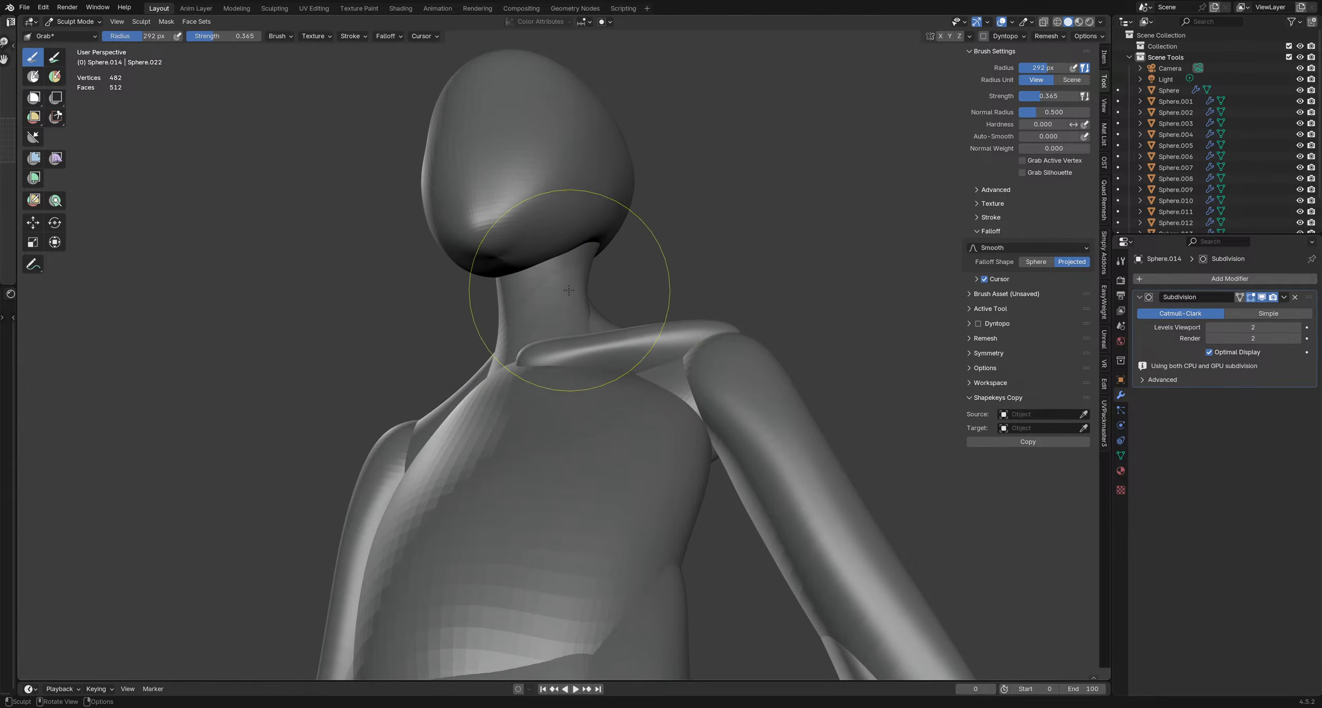
pyautogui.moveTo(568, 291)
pyautogui.mouseDown(button='middle')
pyautogui.moveTo(588, 348)
pyautogui.moveTo(510, 419)
pyautogui.moveTo(532, 360)
pyautogui.mouseUp(button='middle')
pyautogui.press('f')
pyautogui.click(566, 348)
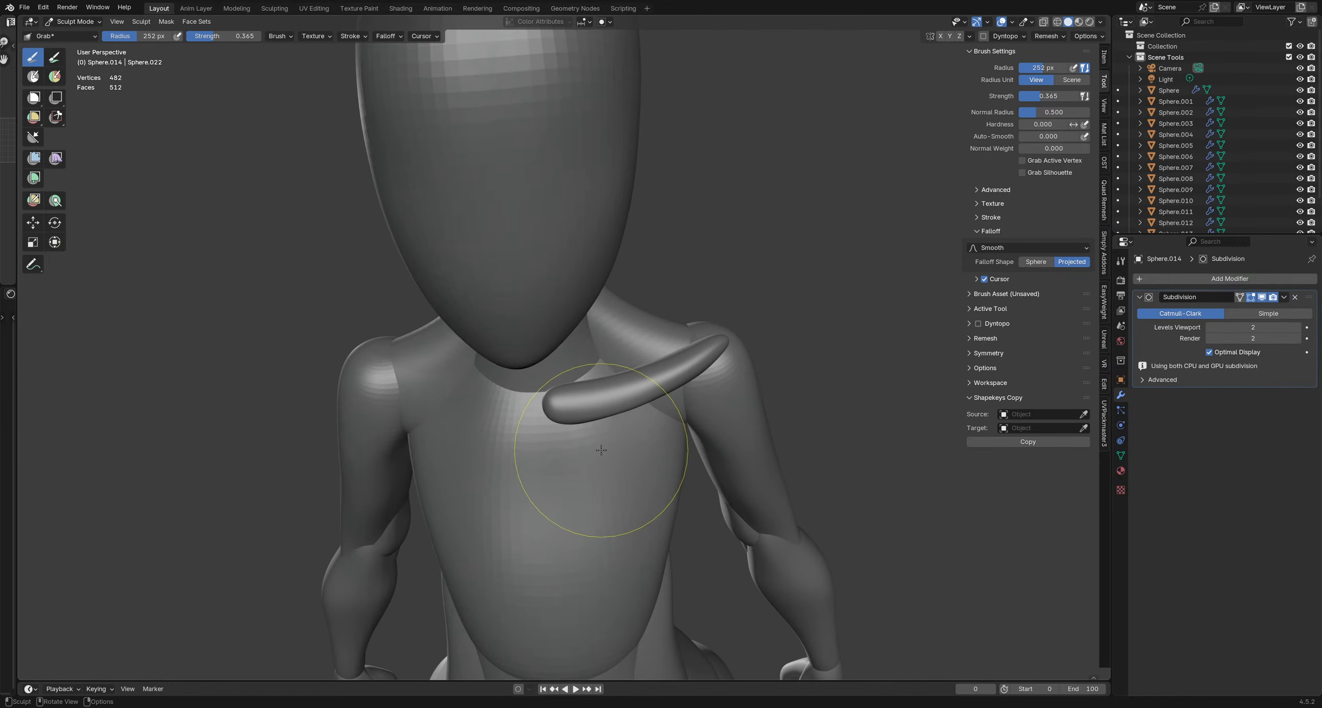
pyautogui.hotkey('ctrl', 's')
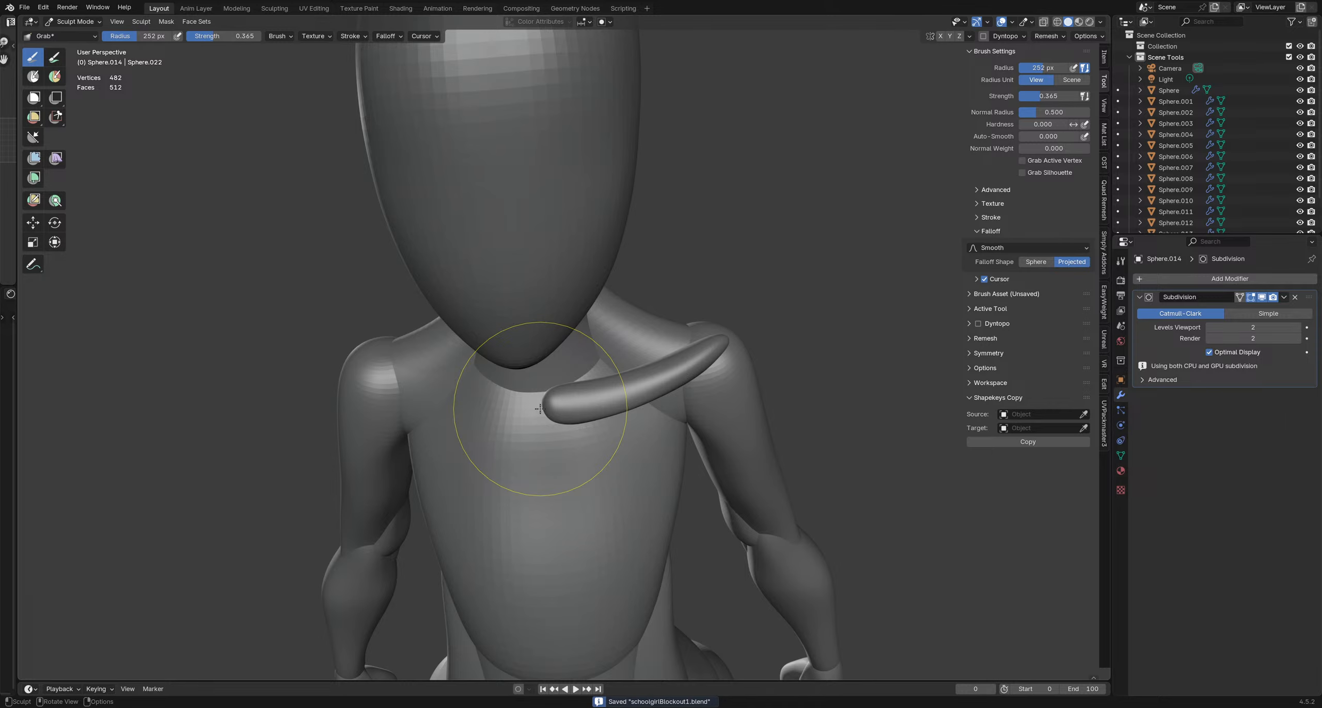
# Examine the whole figure's proportions and silhouette at several distances from the front, side, above and tilted views, and save the file
pyautogui.moveTo(540, 408)
pyautogui.mouseDown(button='middle')
pyautogui.moveTo(538, 361)
pyautogui.moveTo(540, 408)
pyautogui.mouseUp(button='middle')
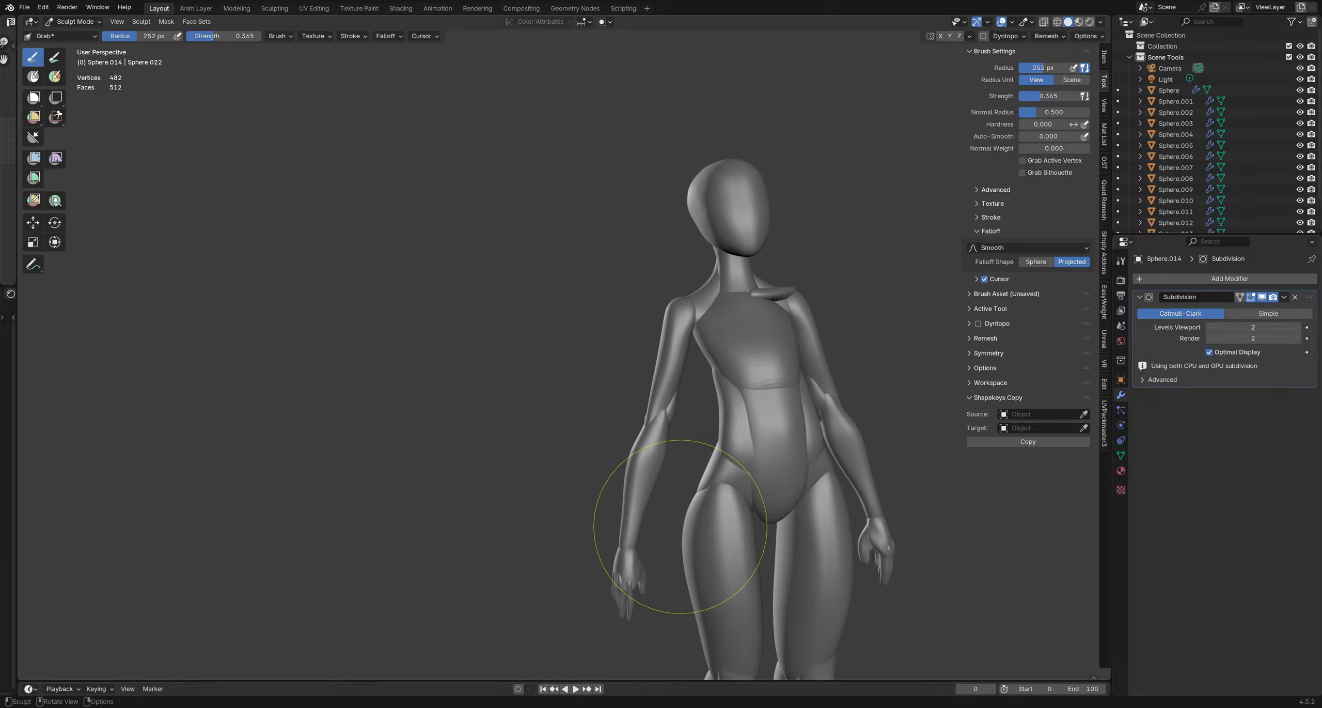
pyautogui.scroll(-3, 605, 122)
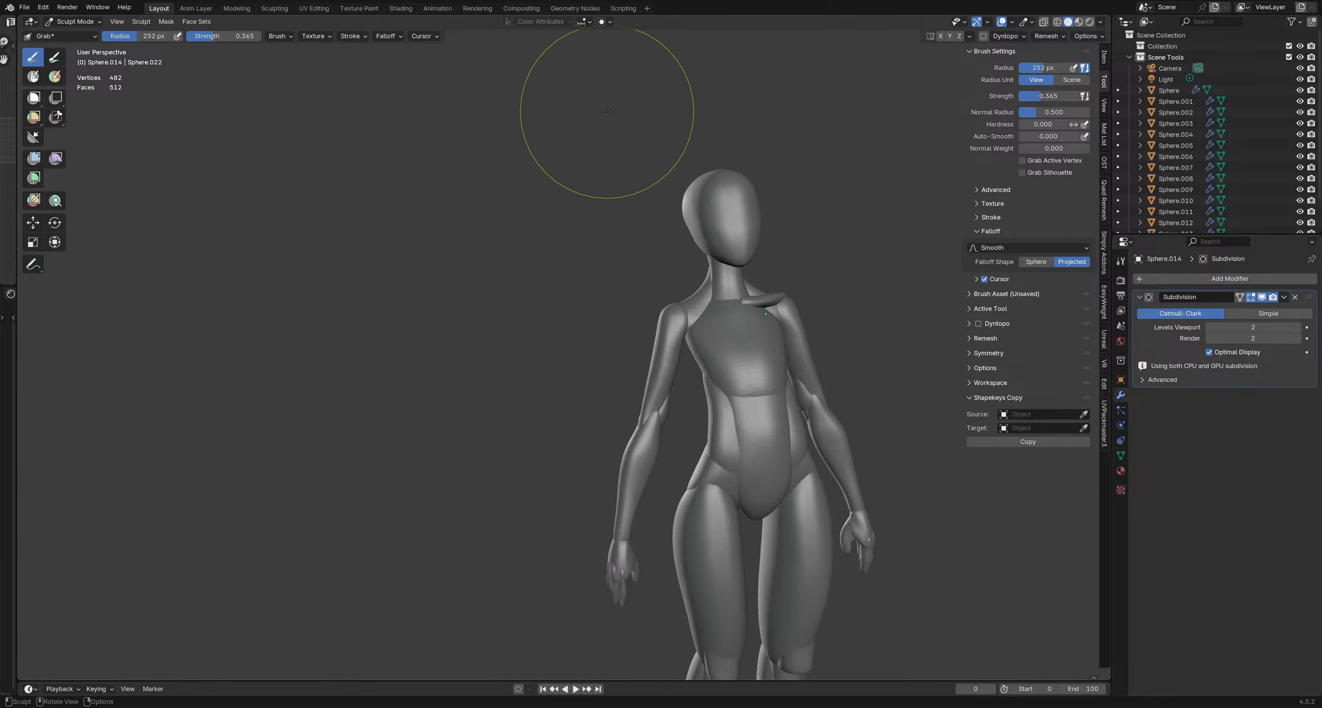
pyautogui.scroll(-3, 604, 118)
pyautogui.moveTo(690, 308); pyautogui.dragTo(687, 304, button='middle')
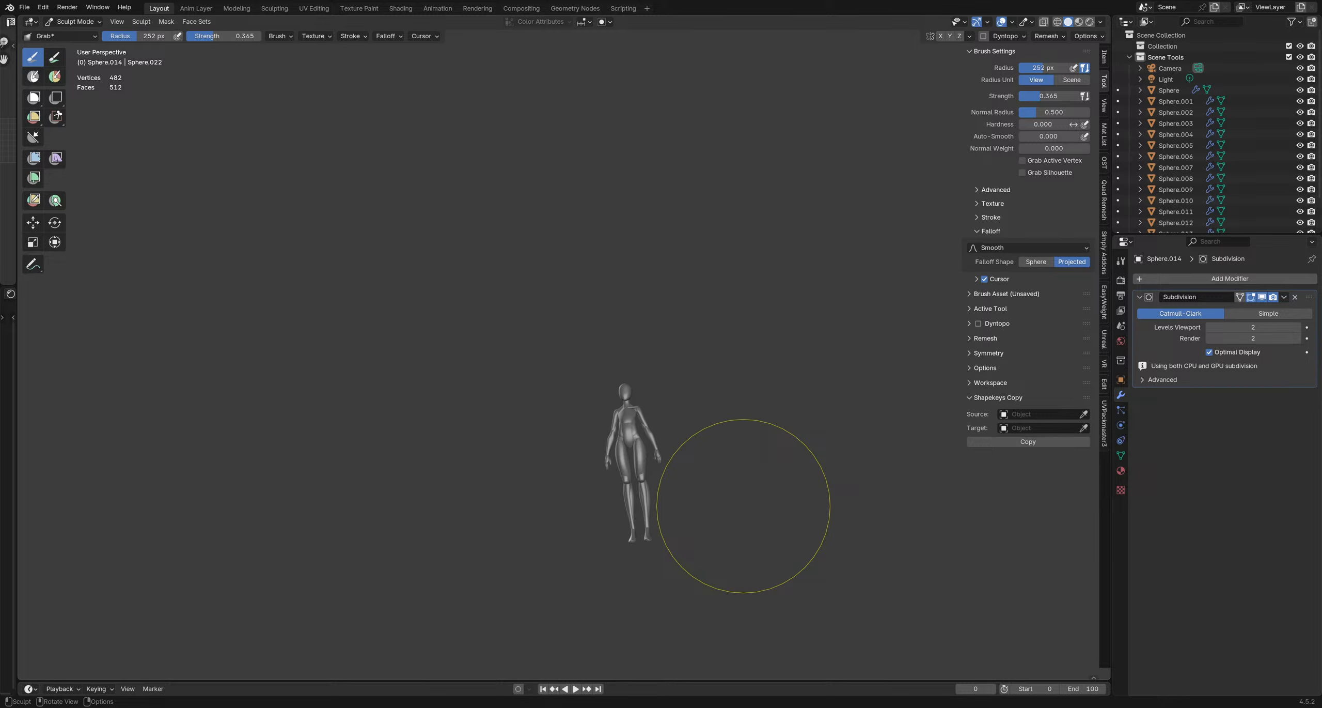
pyautogui.moveTo(676, 260); pyautogui.dragTo(673, 300, button='middle')
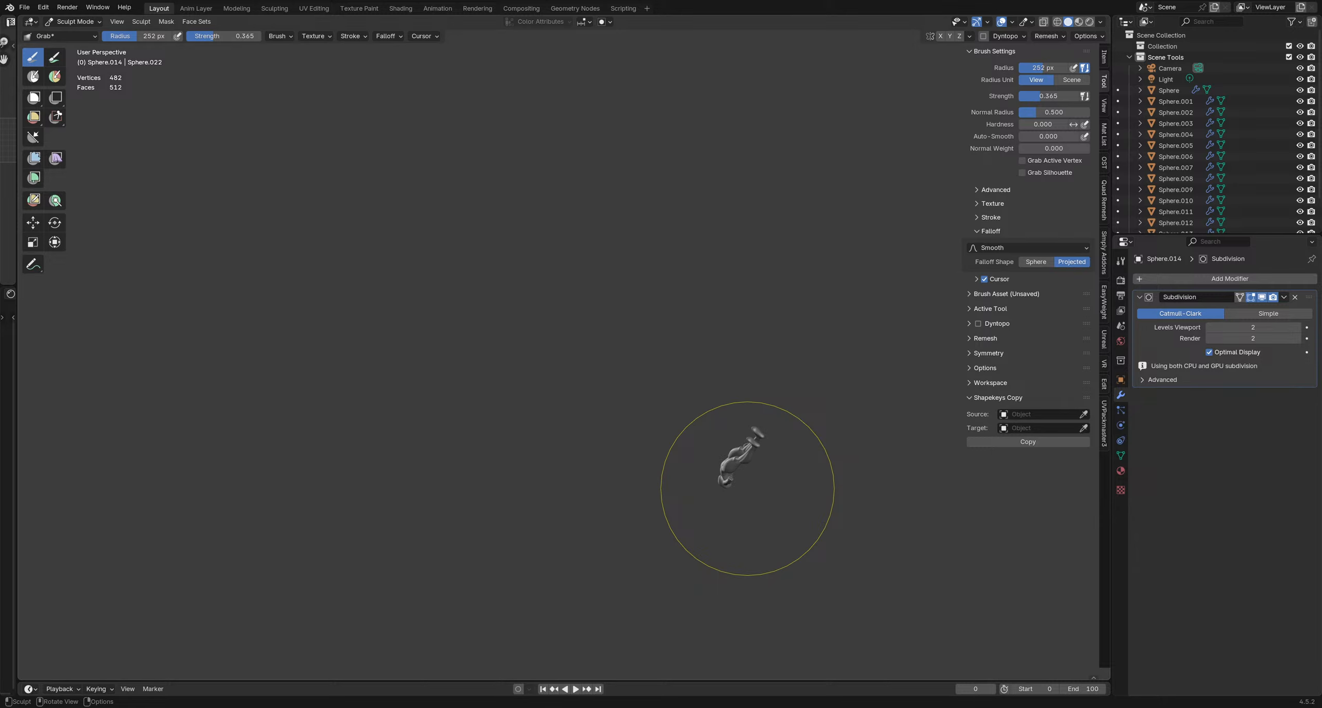
pyautogui.moveTo(821, 434); pyautogui.dragTo(792, 697, button='middle')
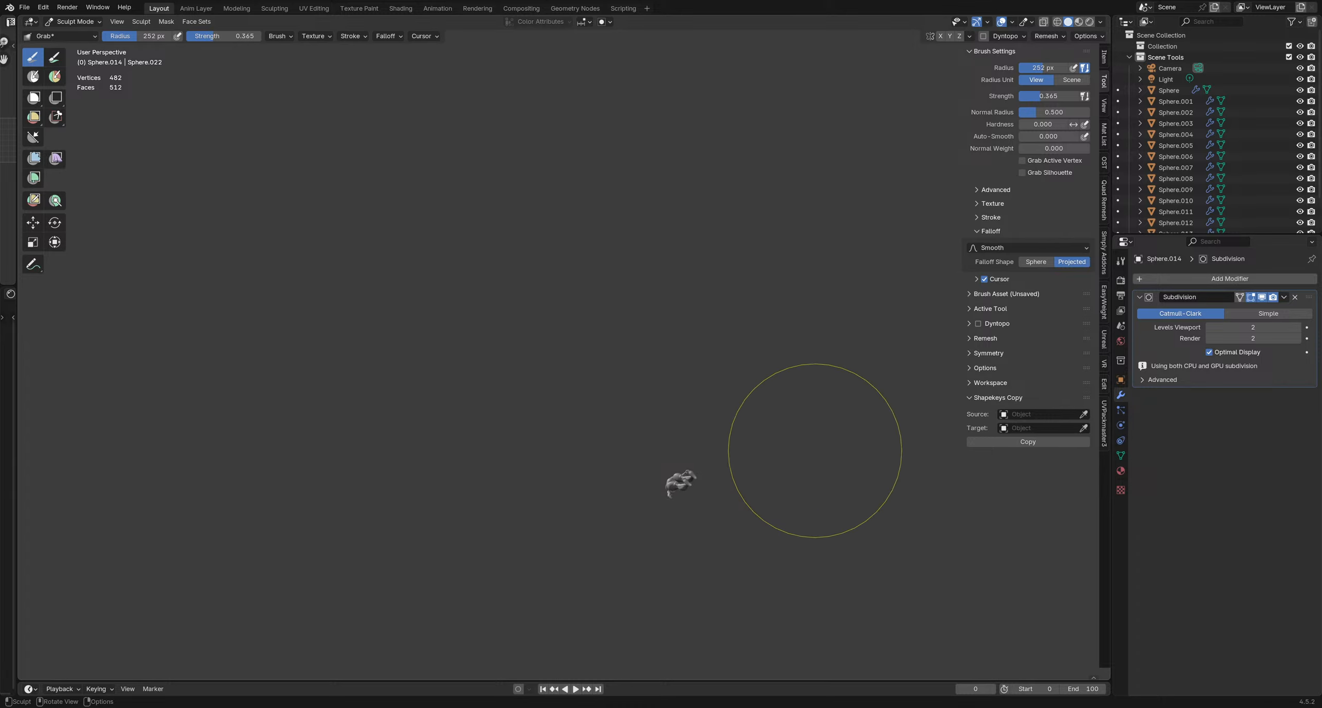
pyautogui.moveTo(815, 449)
pyautogui.mouseDown(button='middle')
pyautogui.moveTo(802, 448)
pyautogui.moveTo(820, 659)
pyautogui.mouseUp(button='middle')
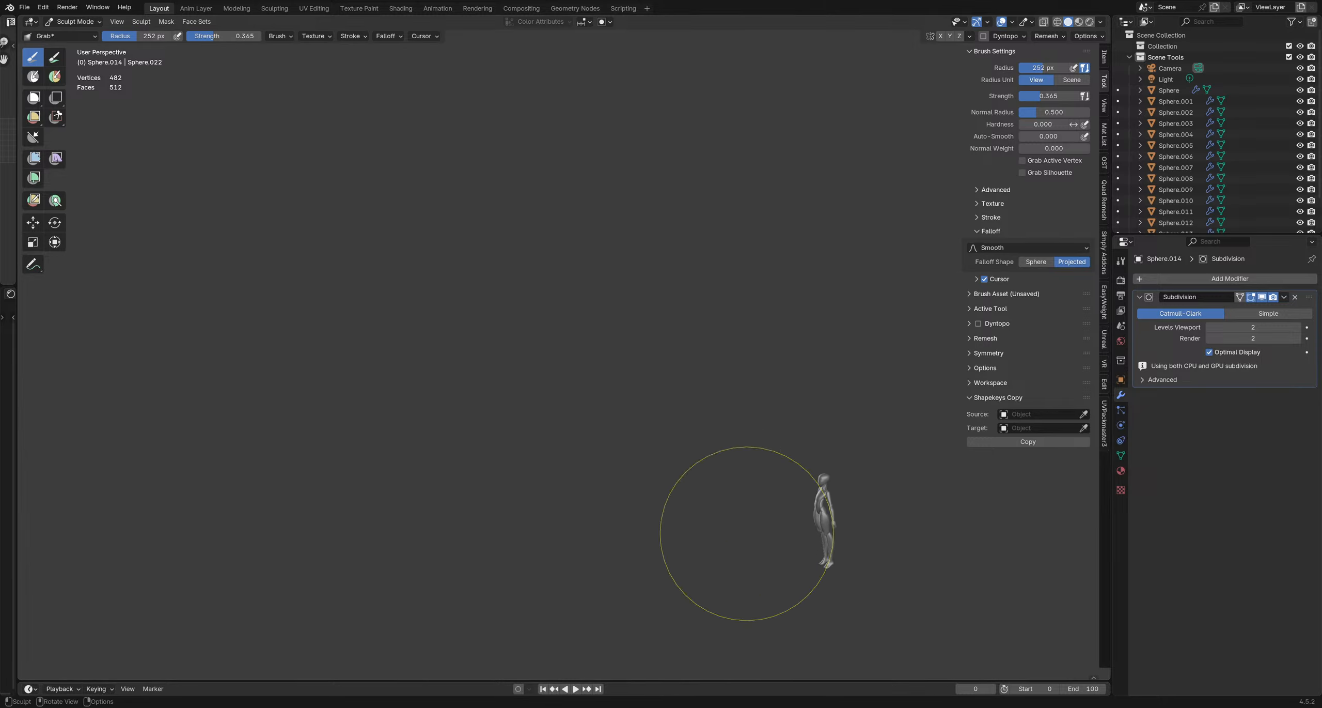
pyautogui.moveTo(833, 437); pyautogui.dragTo(825, 442, button='middle')
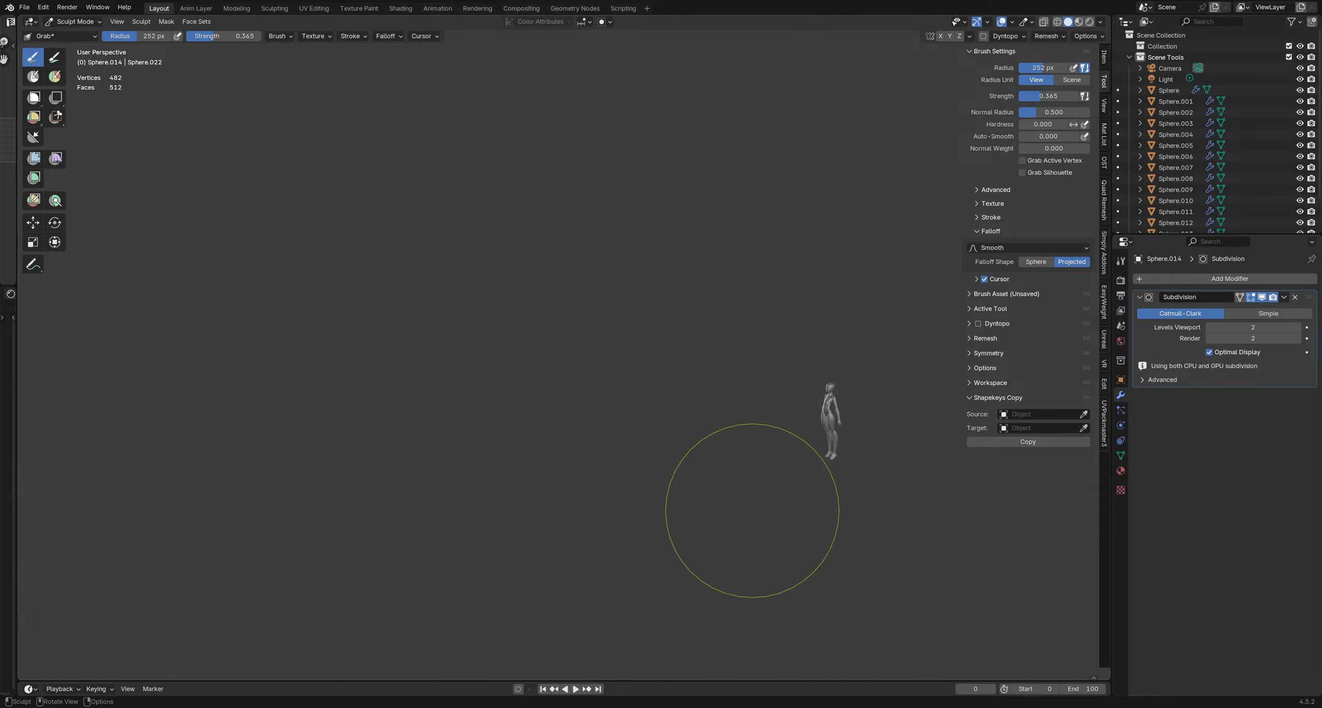
pyautogui.moveTo(795, 388); pyautogui.dragTo(777, 388, button='middle')
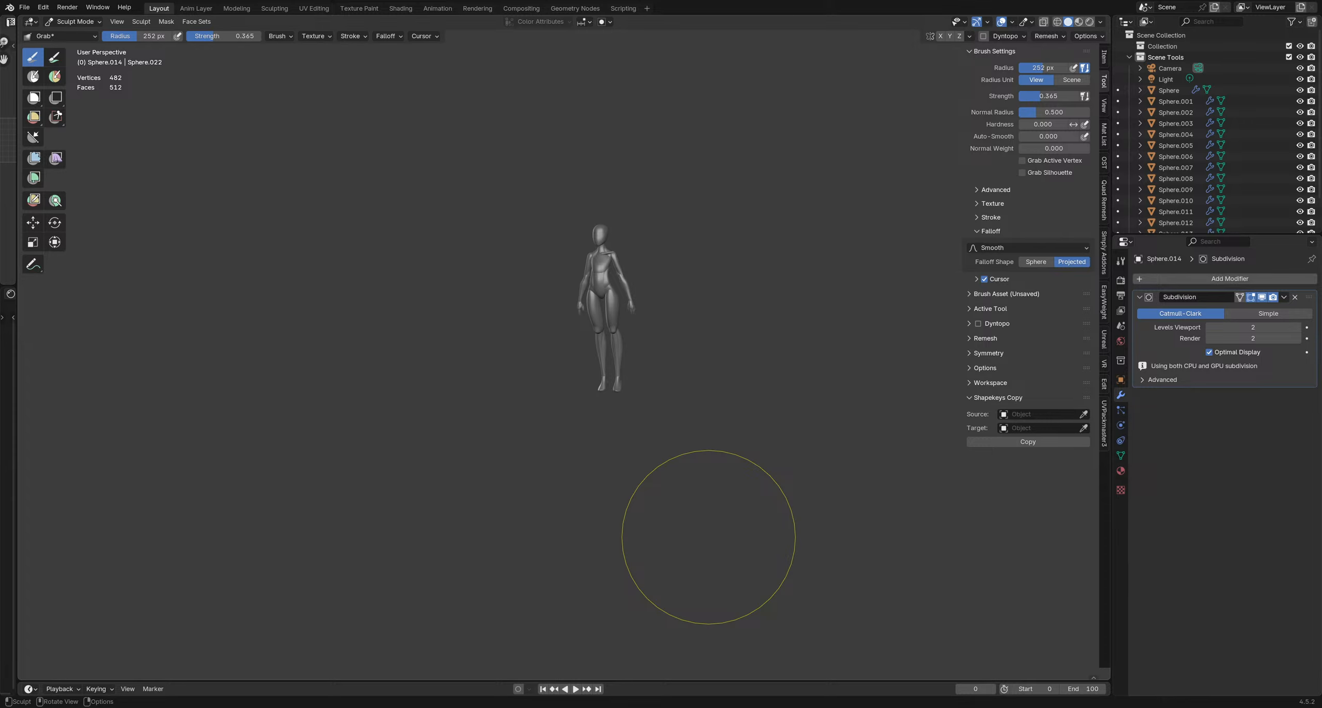
pyautogui.moveTo(679, 307)
pyautogui.mouseDown(button='middle')
pyautogui.moveTo(611, 233)
pyautogui.moveTo(575, 283)
pyautogui.moveTo(552, 189)
pyautogui.moveTo(537, 304)
pyautogui.moveTo(534, 292)
pyautogui.moveTo(560, 312)
pyautogui.moveTo(560, 299)
pyautogui.moveTo(559, 321)
pyautogui.mouseUp(button='middle')
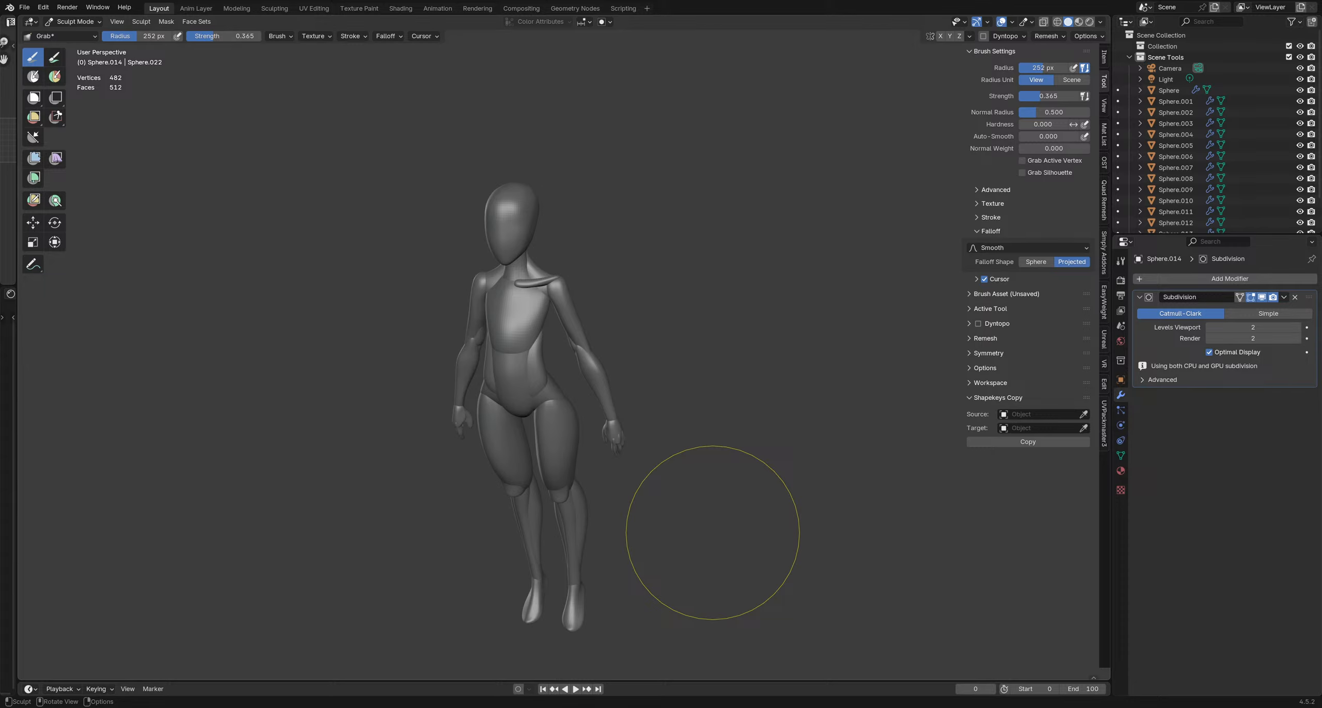
pyautogui.scroll(-3, 599, 339)
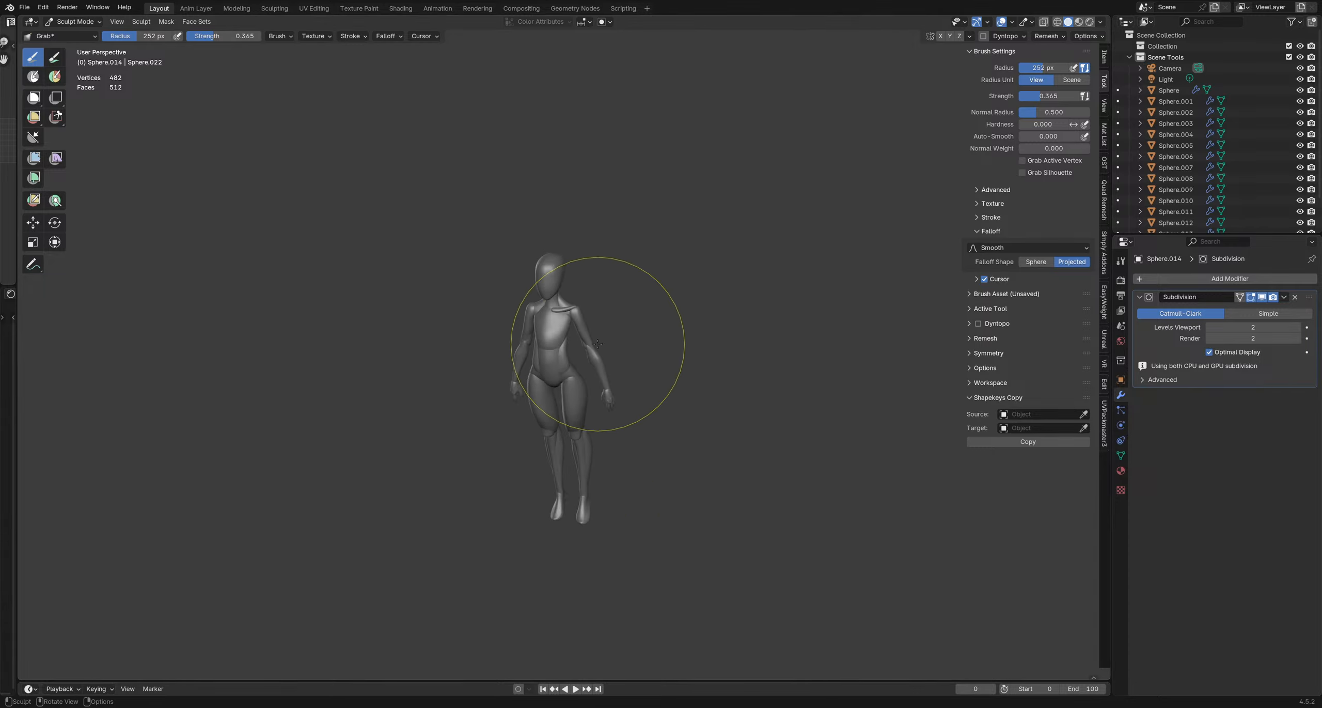
pyautogui.keyDown('alt'); pyautogui.moveTo(590, 333); pyautogui.dragTo(763, 298, button='middle'); pyautogui.keyUp('alt')
pyautogui.moveTo(398, 202)
pyautogui.mouseDown(button='middle')
pyautogui.moveTo(733, 212)
pyautogui.moveTo(516, 331)
pyautogui.moveTo(640, 106)
pyautogui.moveTo(723, 272)
pyautogui.moveTo(758, 289)
pyautogui.moveTo(761, 267)
pyautogui.moveTo(759, 316)
pyautogui.mouseUp(button='middle')
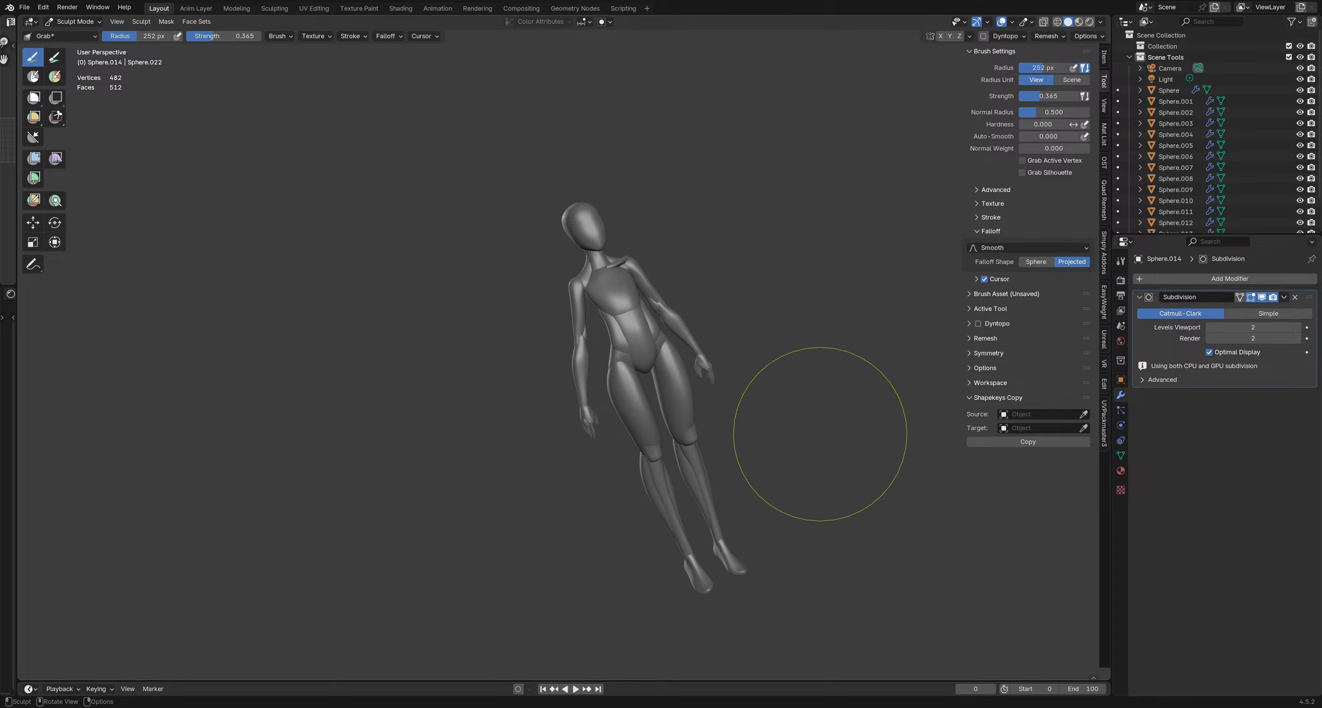
pyautogui.scroll(2, 695, 348)
pyautogui.keyDown('shift'); pyautogui.moveTo(695, 348); pyautogui.dragTo(705, 317, button='middle'); pyautogui.keyUp('shift')
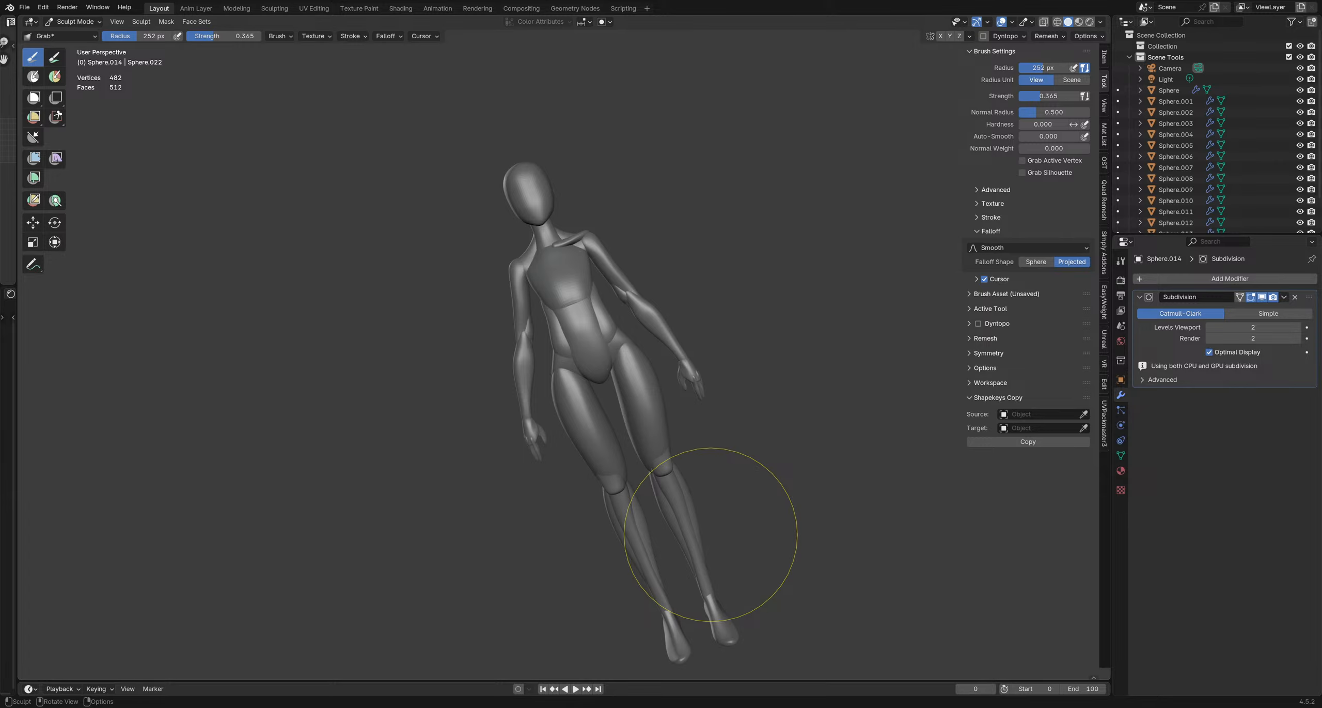
pyautogui.moveTo(792, 395)
pyautogui.keyDown('shift'); pyautogui.mouseDown(button='middle')
pyautogui.moveTo(693, 383)
pyautogui.moveTo(663, 339)
pyautogui.mouseUp(button='middle'); pyautogui.keyUp('shift')
pyautogui.keyDown('shift'); pyautogui.moveTo(665, 488); pyautogui.dragTo(686, 492, button='middle'); pyautogui.keyUp('shift')
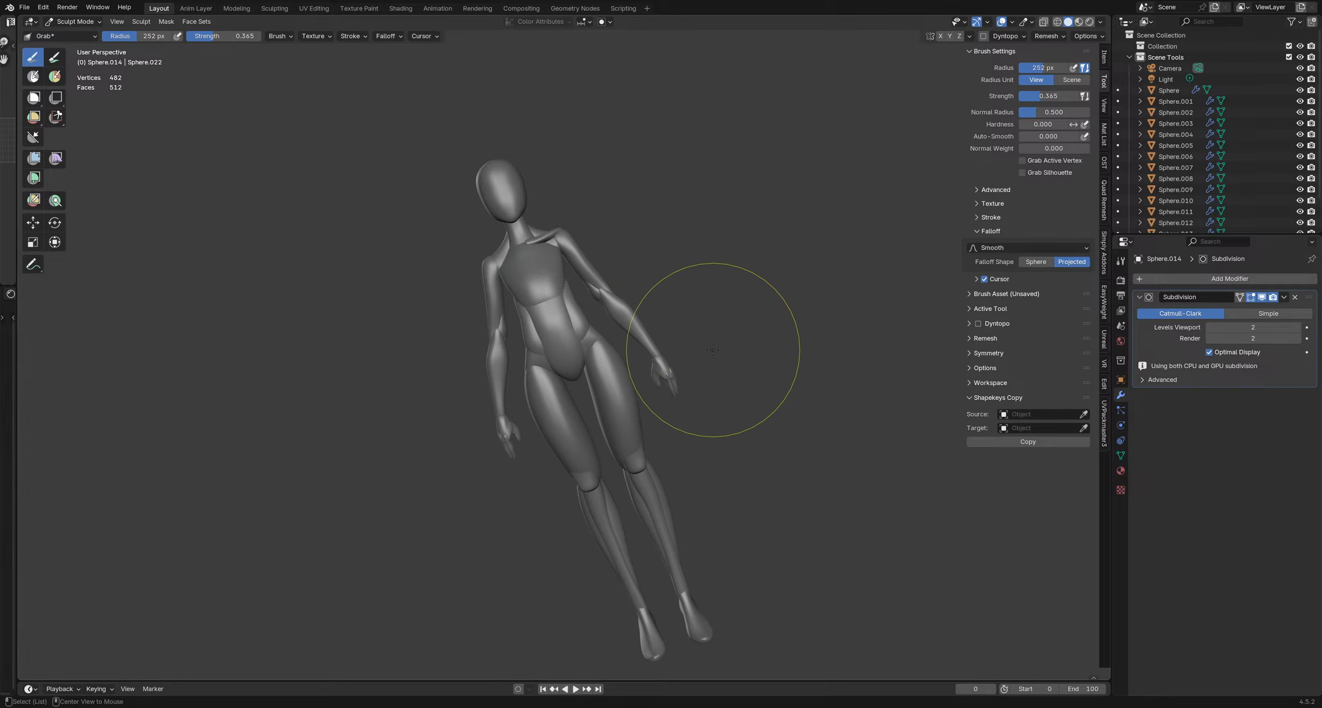
pyautogui.moveTo(713, 290); pyautogui.dragTo(597, 295, button='middle')
pyautogui.scroll(-3, 597, 294)
pyautogui.scroll(2, 513, 307)
pyautogui.moveTo(470, 330); pyautogui.dragTo(546, 331, button='middle')
pyautogui.hotkey('ctrl', 's')
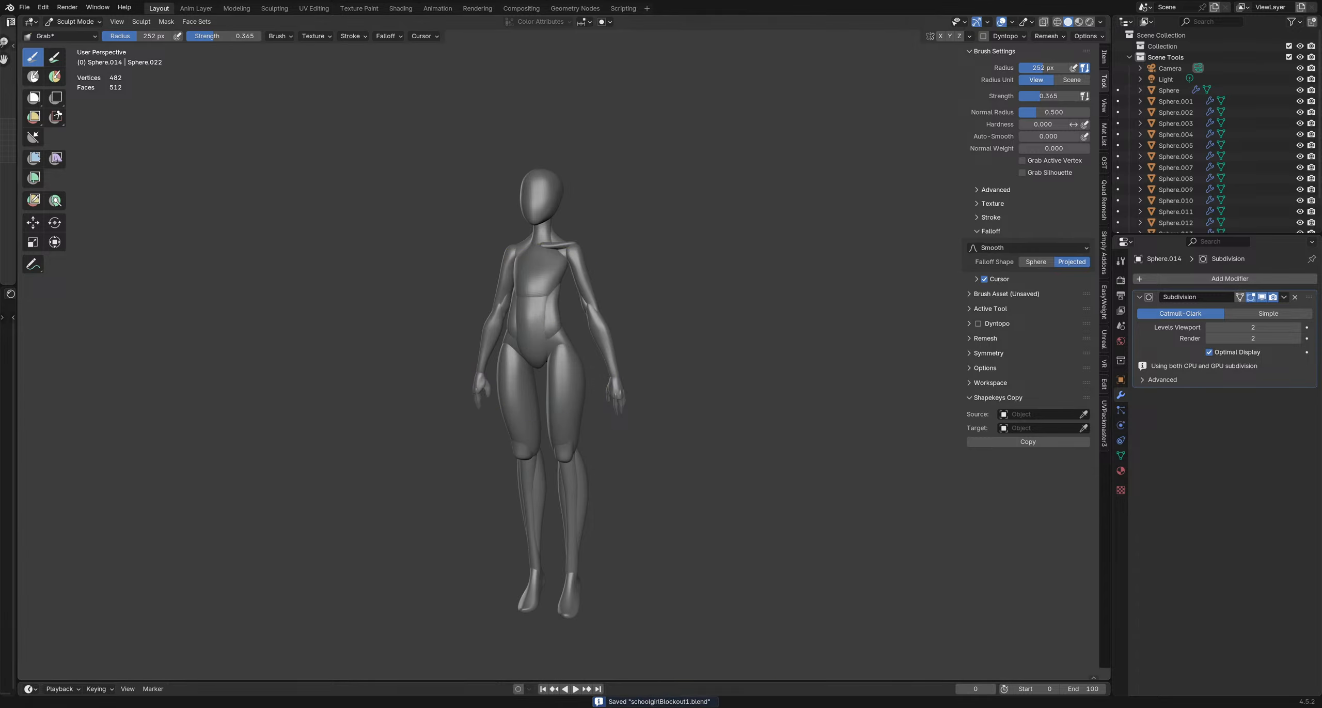
# Shift the inner end of the collarbone form beneath the neck with a 291 px Grab brush
pyautogui.scroll(4, 575, 427)
pyautogui.moveTo(575, 428)
pyautogui.mouseDown(button='middle')
pyautogui.moveTo(614, 413)
pyautogui.moveTo(494, 385)
pyautogui.moveTo(575, 384)
pyautogui.mouseUp(button='middle')
pyautogui.moveTo(576, 319)
pyautogui.mouseDown(button='middle')
pyautogui.moveTo(586, 339)
pyautogui.moveTo(525, 382)
pyautogui.mouseUp(button='middle')
pyautogui.scroll(5, 599, 312)
pyautogui.press('f')
pyautogui.click(533, 399)
pyautogui.moveTo(495, 298); pyautogui.dragTo(497, 306)
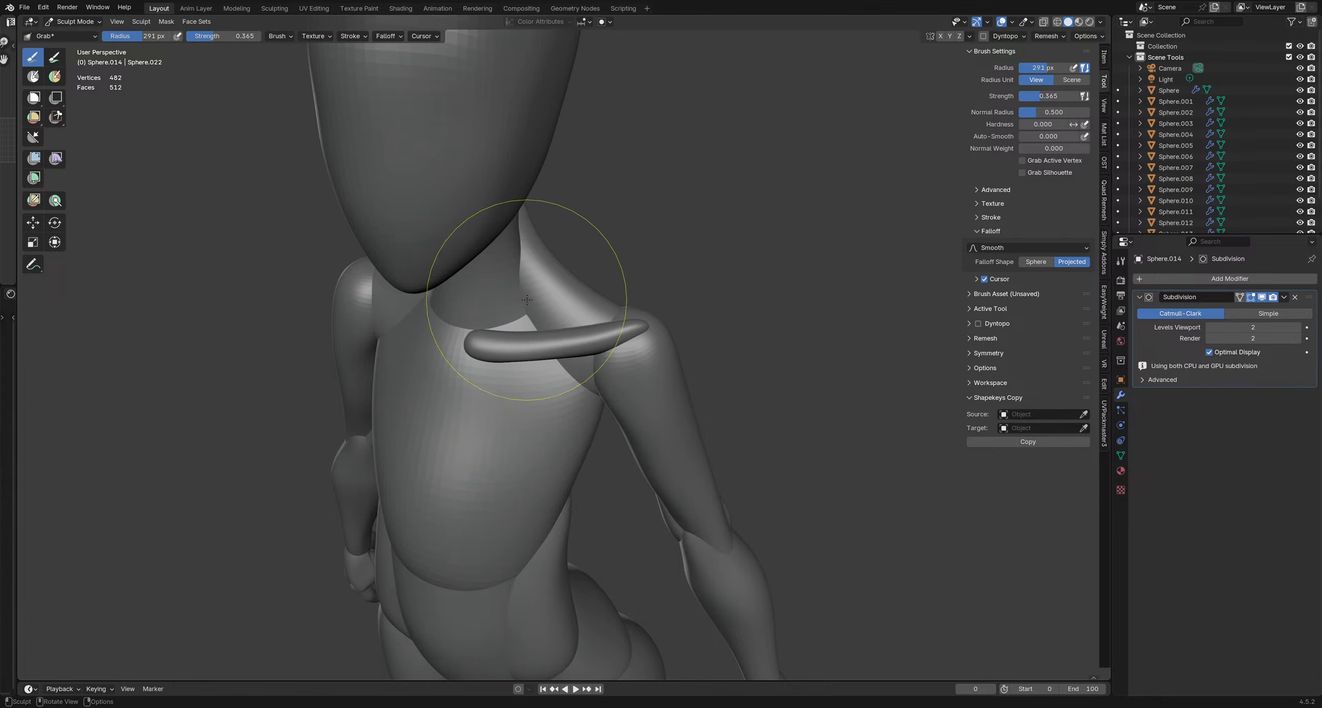
# Reshape the collarbone form's curve and shoulder end with 242 px and 181 px Grab brushes
pyautogui.press('f')
pyautogui.click(565, 294)
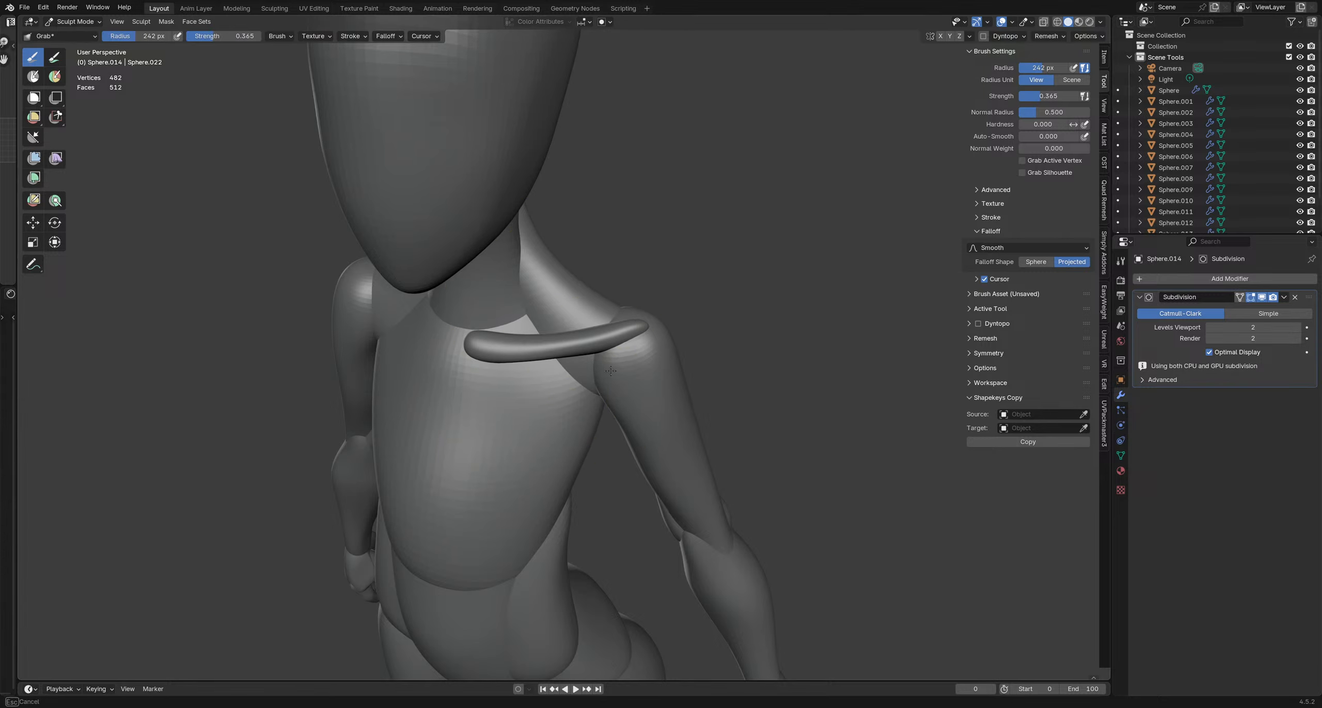
pyautogui.moveTo(590, 384)
pyautogui.mouseDown(button='middle')
pyautogui.moveTo(510, 439)
pyautogui.moveTo(546, 481)
pyautogui.mouseUp(button='middle')
pyautogui.moveTo(559, 448); pyautogui.dragTo(561, 442)
pyautogui.moveTo(561, 442)
pyautogui.mouseDown(button='middle')
pyautogui.moveTo(579, 495)
pyautogui.moveTo(549, 324)
pyautogui.moveTo(557, 372)
pyautogui.moveTo(500, 336)
pyautogui.mouseUp(button='middle')
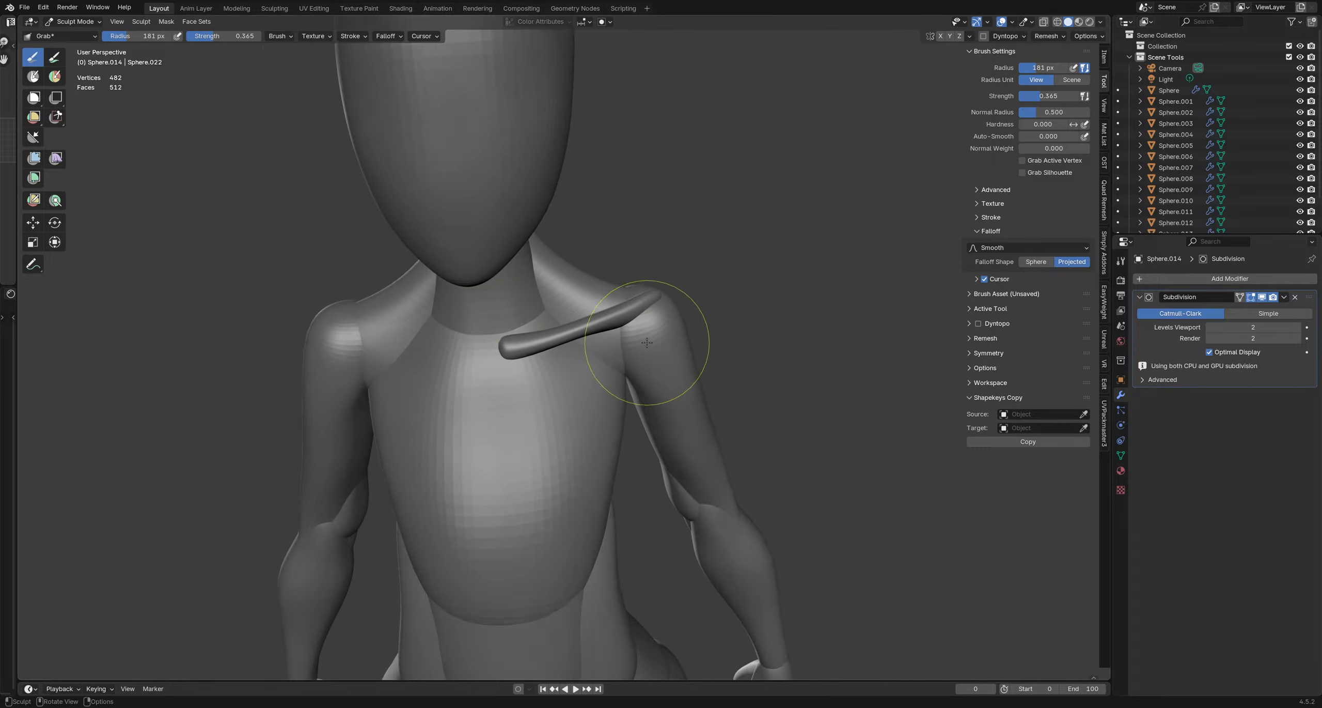
pyautogui.moveTo(666, 323)
pyautogui.mouseDown(button='middle')
pyautogui.moveTo(517, 329)
pyautogui.moveTo(465, 273)
pyautogui.moveTo(521, 289)
pyautogui.moveTo(542, 258)
pyautogui.moveTo(506, 361)
pyautogui.mouseUp(button='middle')
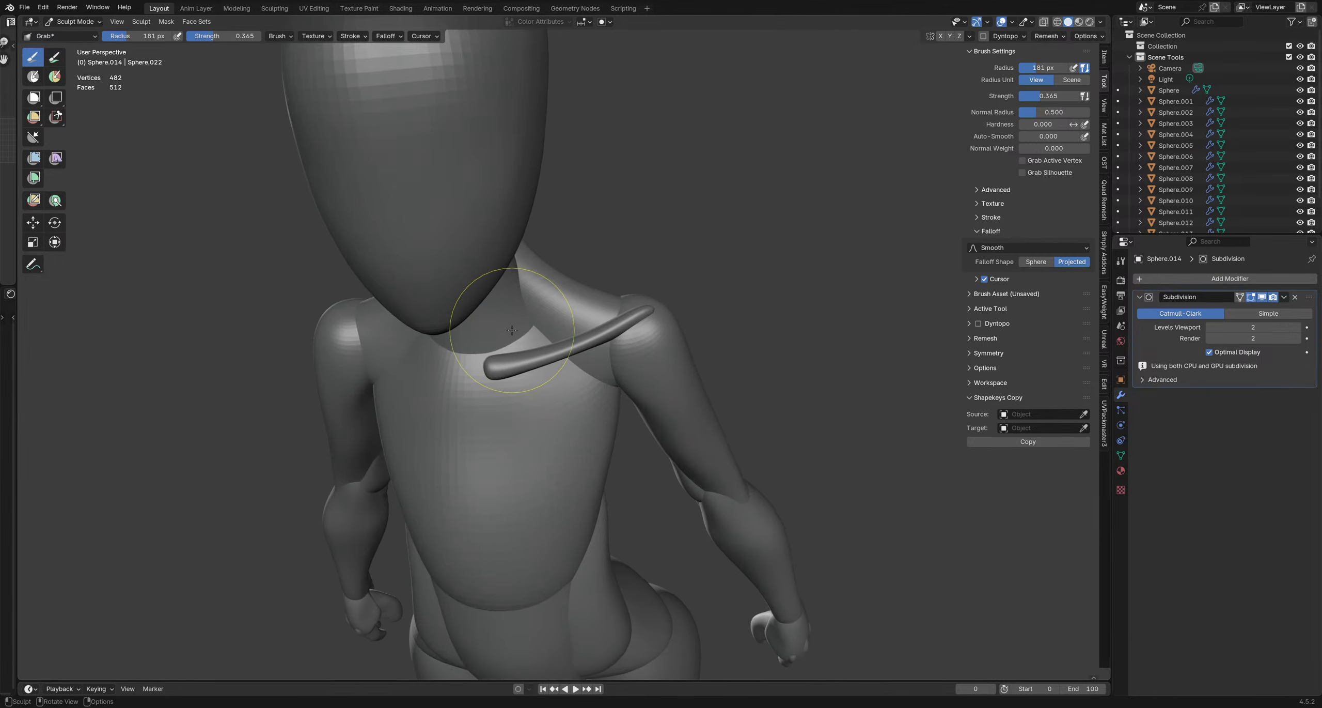
# Pull the collarbone form's inner end into place above the chest with a 242 px Grab brush
pyautogui.press('f')
pyautogui.click(495, 322)
pyautogui.moveTo(499, 341)
pyautogui.mouseDown()
pyautogui.moveTo(513, 377)
pyautogui.moveTo(471, 368)
pyautogui.mouseUp()
pyautogui.moveTo(471, 368); pyautogui.dragTo(481, 369)
pyautogui.moveTo(542, 382); pyautogui.dragTo(548, 289, button='middle')
pyautogui.moveTo(548, 289)
pyautogui.keyDown('ctrl'); pyautogui.mouseDown(button='middle')
pyautogui.moveTo(551, 315)
pyautogui.moveTo(589, 331)
pyautogui.mouseUp(button='middle'); pyautogui.keyUp('ctrl')
# In Object Mode, apply the collarbone form's transforms, mirror it across X with a Mirror modifier, and save the file
pyautogui.hotkey('ctrl', 'Tab')
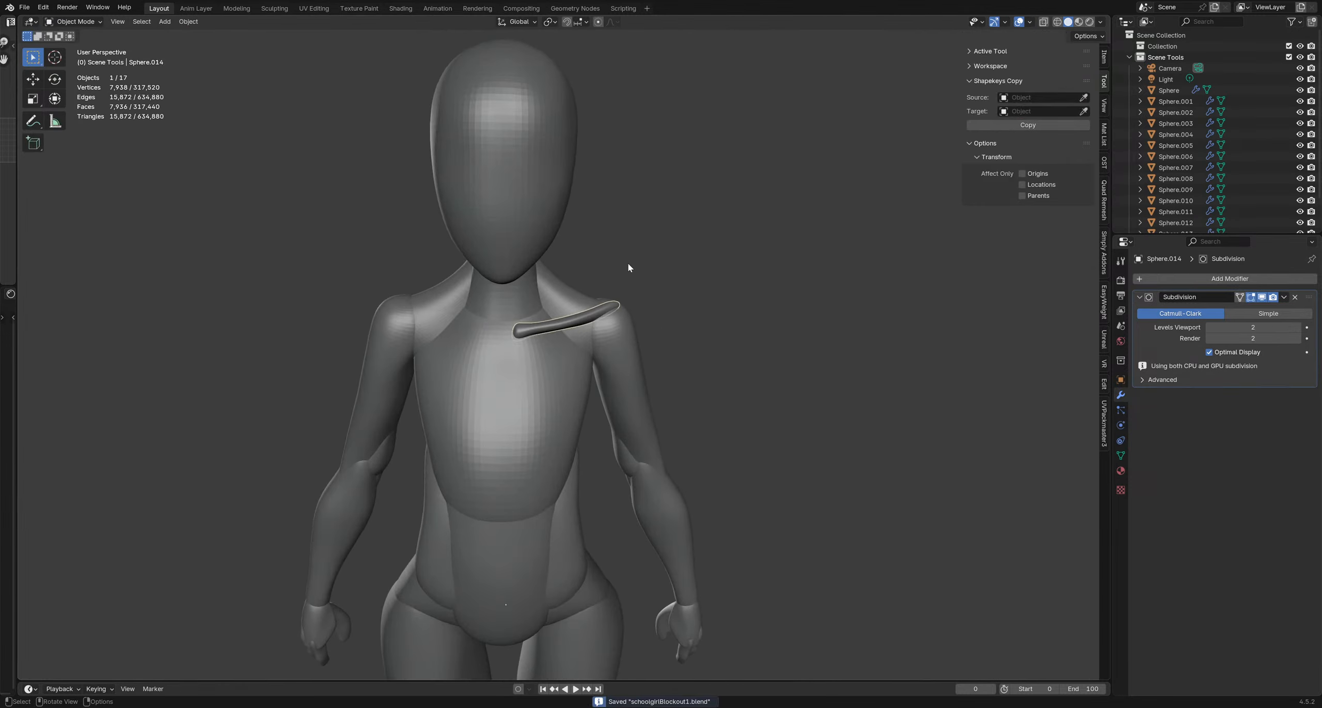
pyautogui.press('q')
pyautogui.click(586, 316)
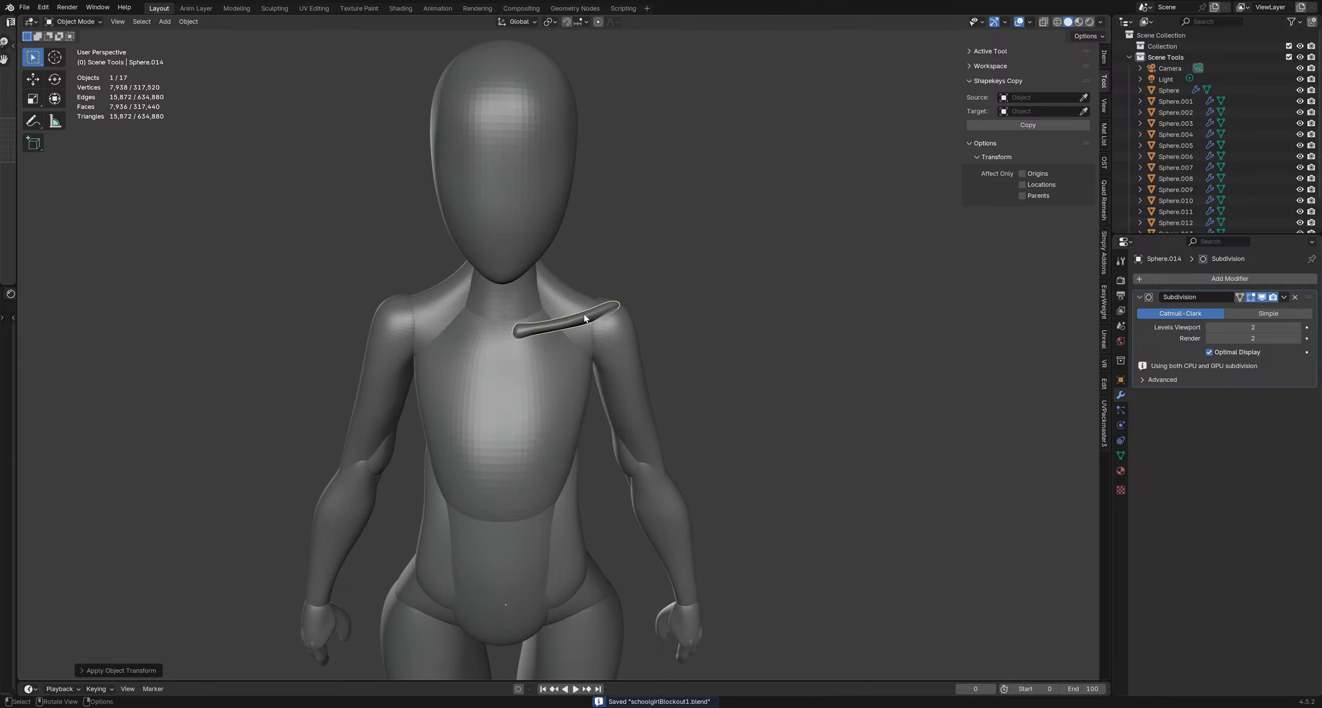
pyautogui.press('q')
pyautogui.click(541, 424)
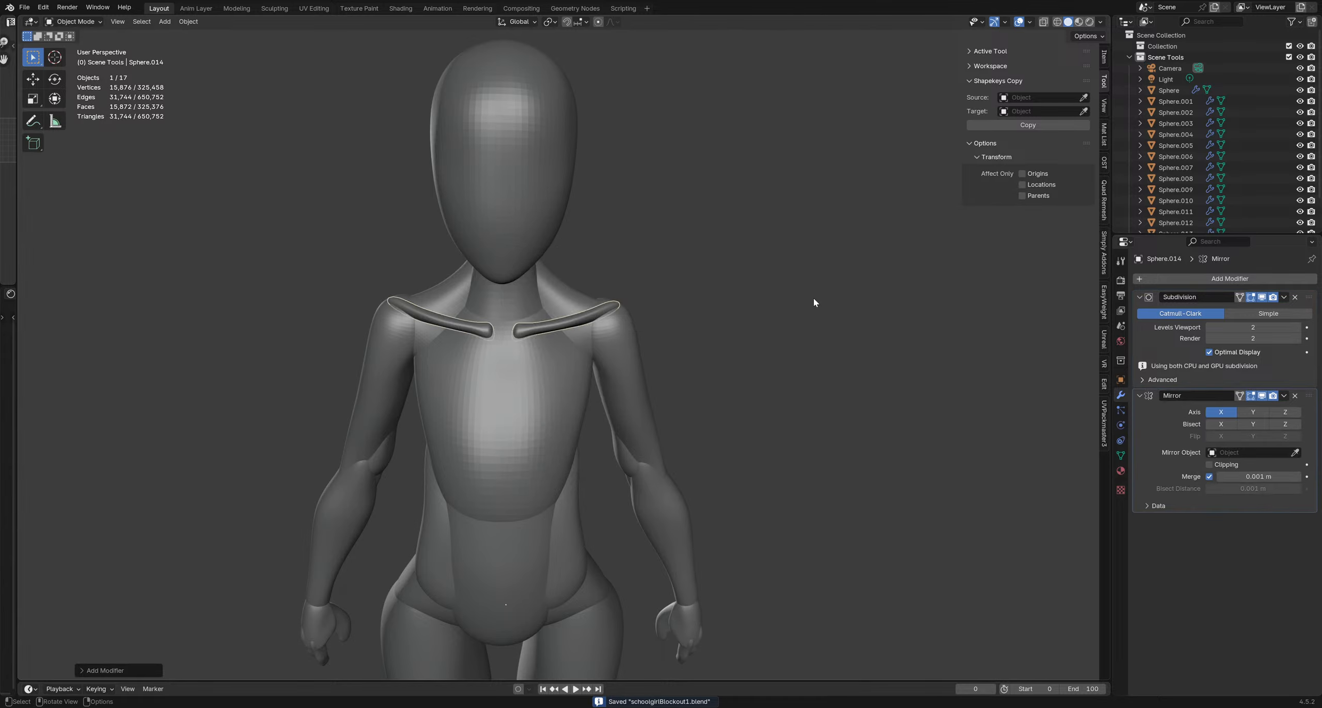
pyautogui.click(643, 363)
pyautogui.moveTo(644, 364); pyautogui.dragTo(574, 290, button='middle')
pyautogui.scroll(5, 630, 333)
pyautogui.hotkey('ctrl', 's')
# Add a UV sphere, scale it down to about half size and move it up toward the neck
pyautogui.hotkey('shift', 'a')
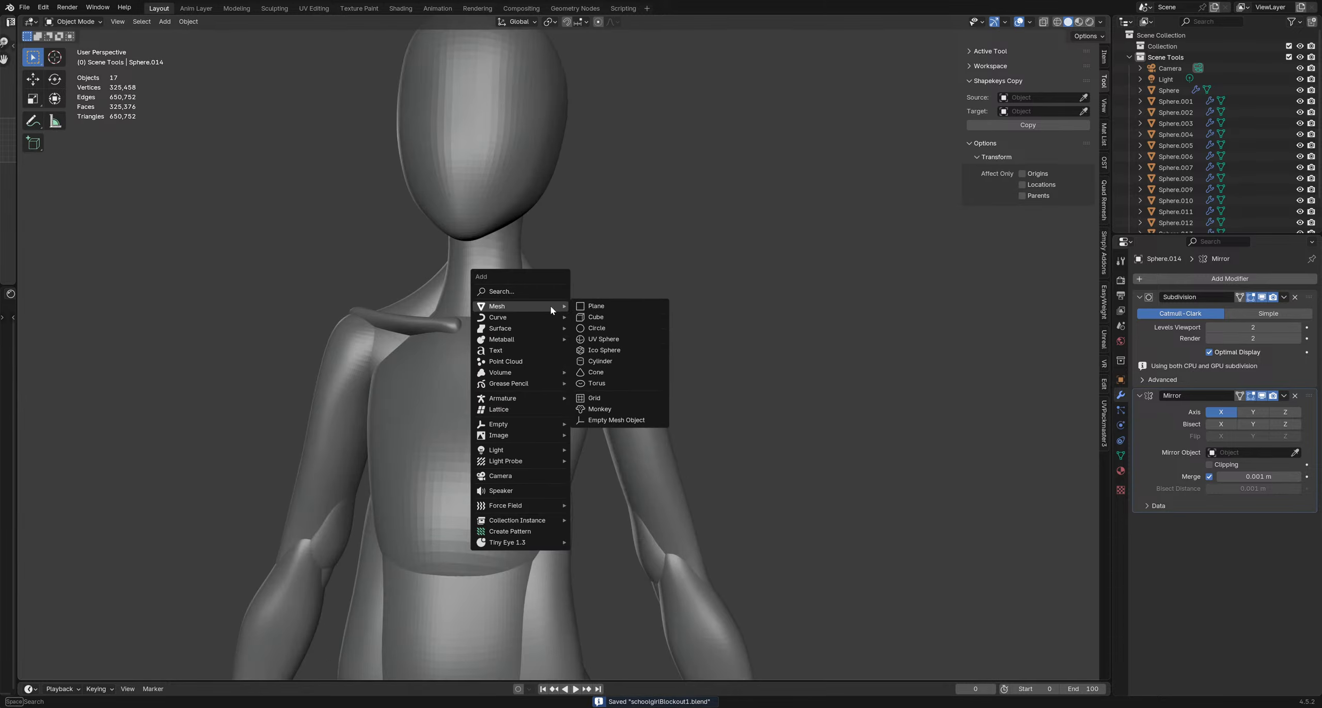
pyautogui.click(619, 347)
pyautogui.press('g')
pyautogui.click(655, 261)
pyautogui.press('s')
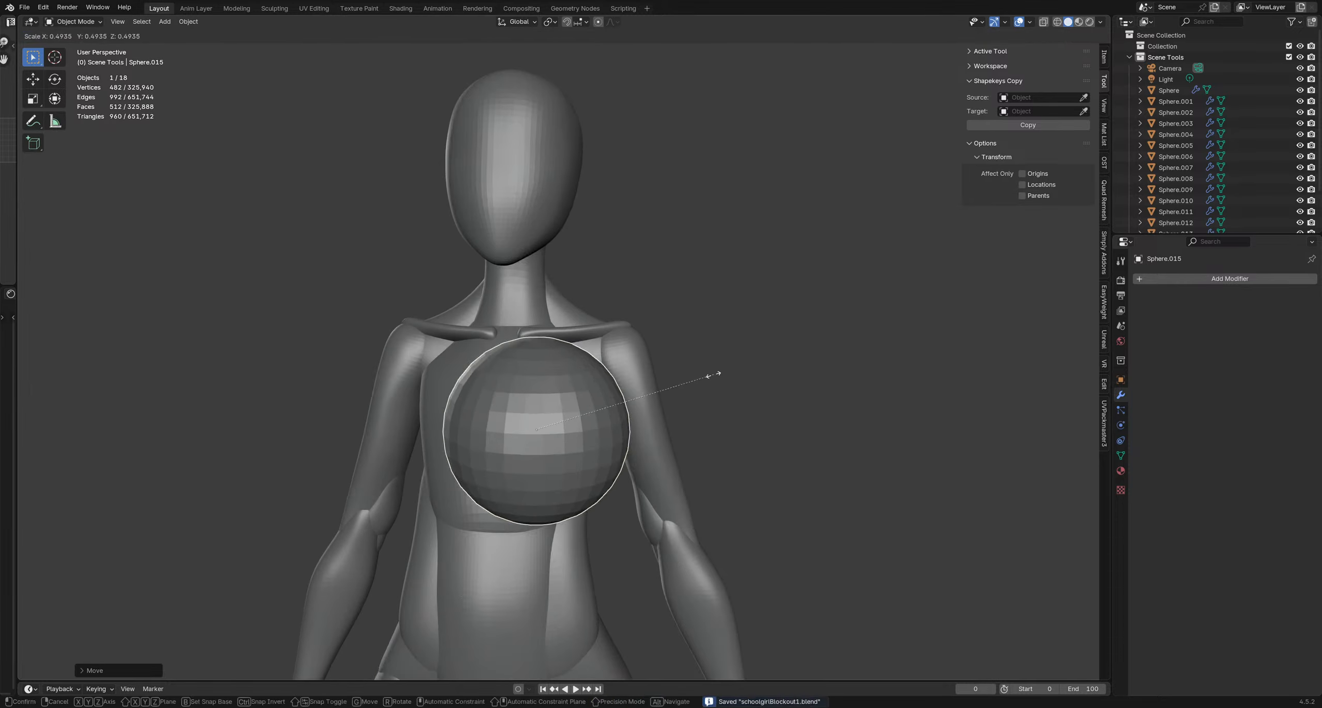
pyautogui.click(676, 352)
pyautogui.press('g')
pyautogui.click(668, 253)
# Shrink the new sphere further and place it at the front of the neck, above the unmirrored collarbone's inner end
pyautogui.moveTo(695, 274); pyautogui.dragTo(605, 289, button='middle')
pyautogui.press('r')
pyautogui.press('g')
pyautogui.click(683, 301)
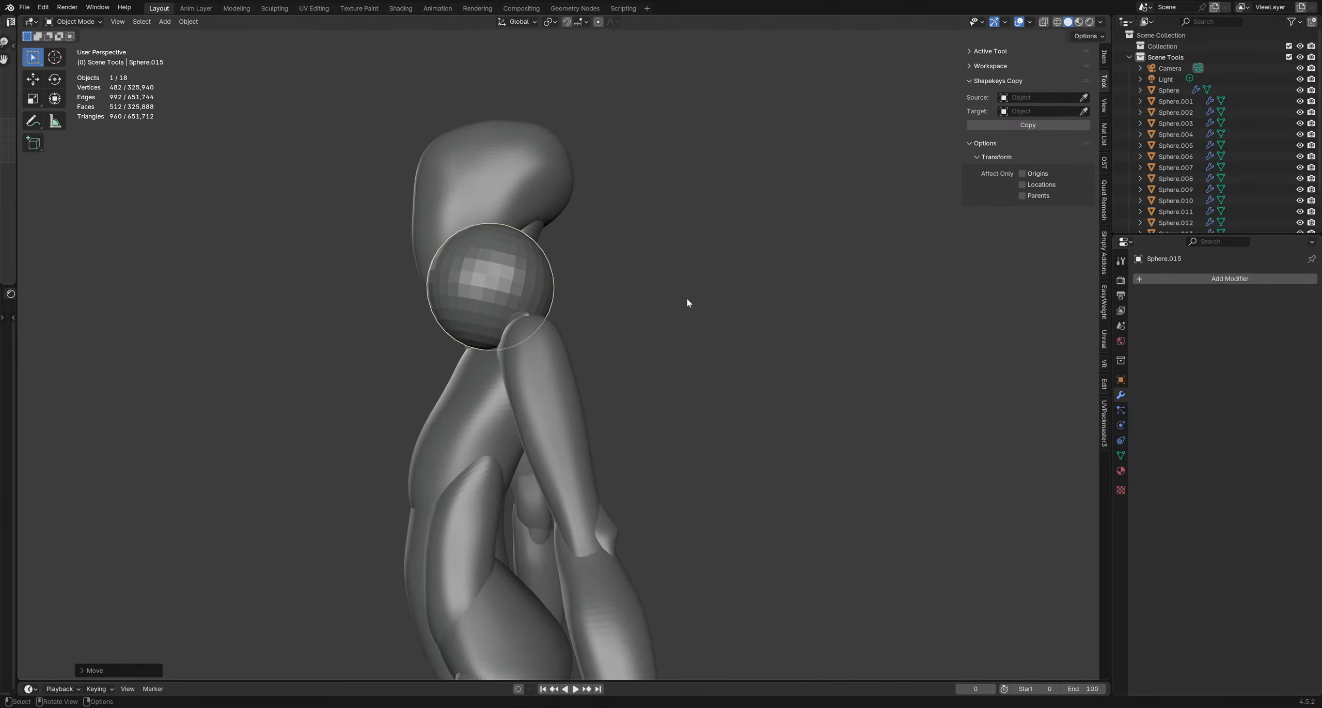
pyautogui.moveTo(686, 299); pyautogui.dragTo(769, 342, button='middle')
pyautogui.press('s')
pyautogui.click(633, 354)
pyautogui.press('g')
pyautogui.click(638, 363)
pyautogui.moveTo(640, 362); pyautogui.dragTo(626, 300, button='middle')
pyautogui.press('r')
pyautogui.click(582, 335)
pyautogui.press('g')
pyautogui.click(585, 336)
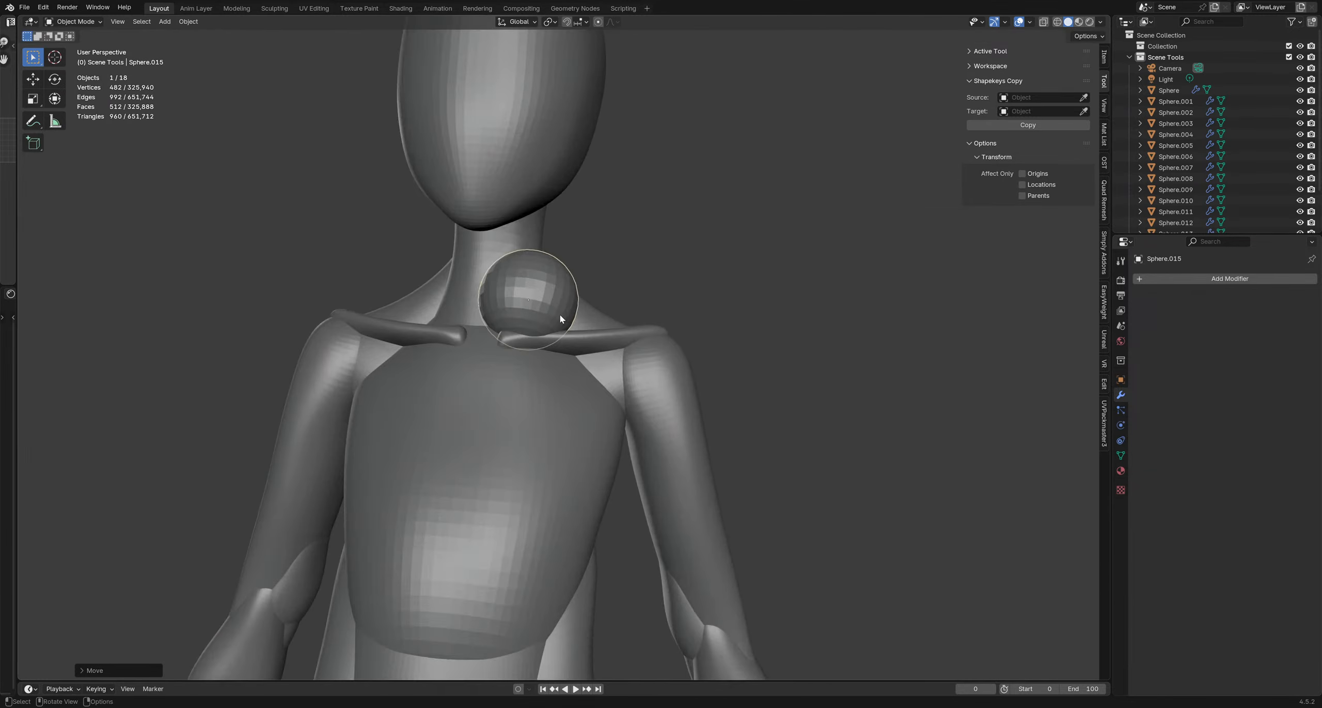
# Give the neck sphere a level 2 Subdivision modifier and stretch it along Z into a tall ellipsoid
pyautogui.moveTo(486, 319); pyautogui.dragTo(516, 362, button='middle')
pyautogui.hotkey('ctrl', '2')
pyautogui.press('s')
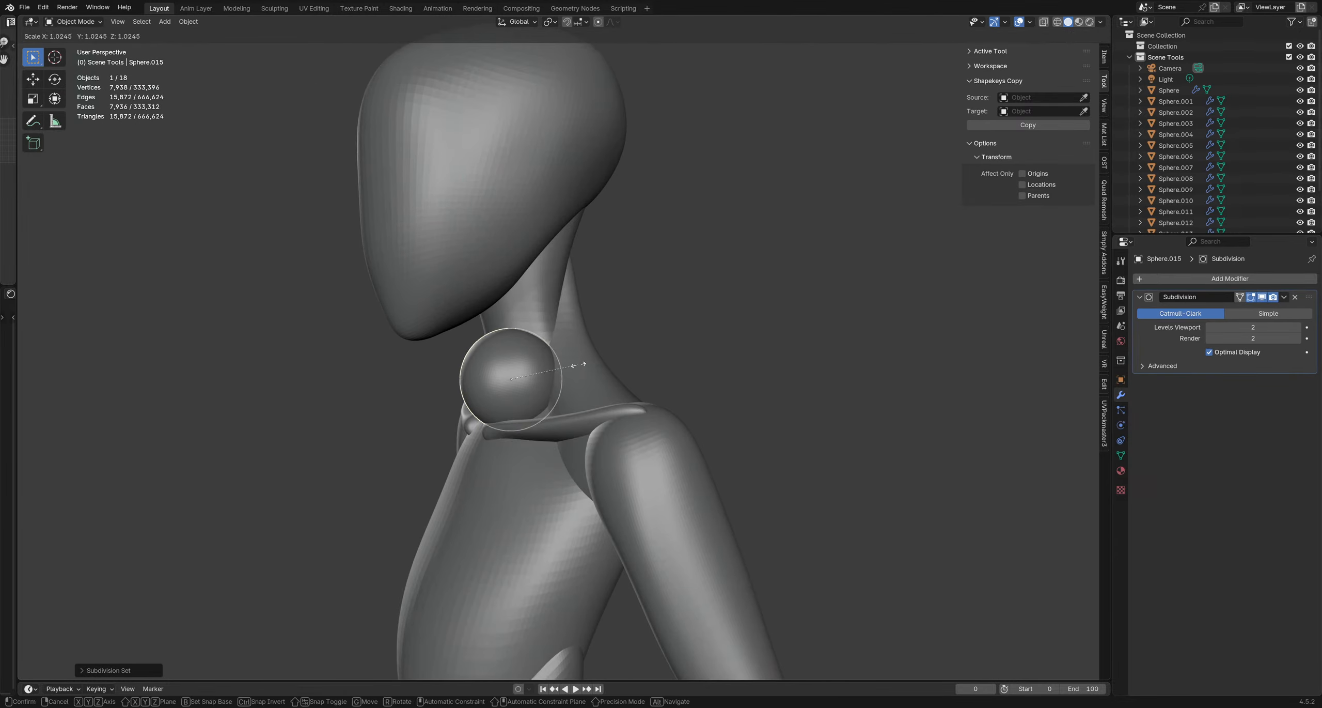
pyautogui.press('z')
pyautogui.click(643, 272)
# Tilt, move and scale down the ellipsoid so it runs from behind the jaw to the collarbone's inner end, and save the file
pyautogui.moveTo(644, 272); pyautogui.dragTo(607, 353, button='middle')
pyautogui.press('r')
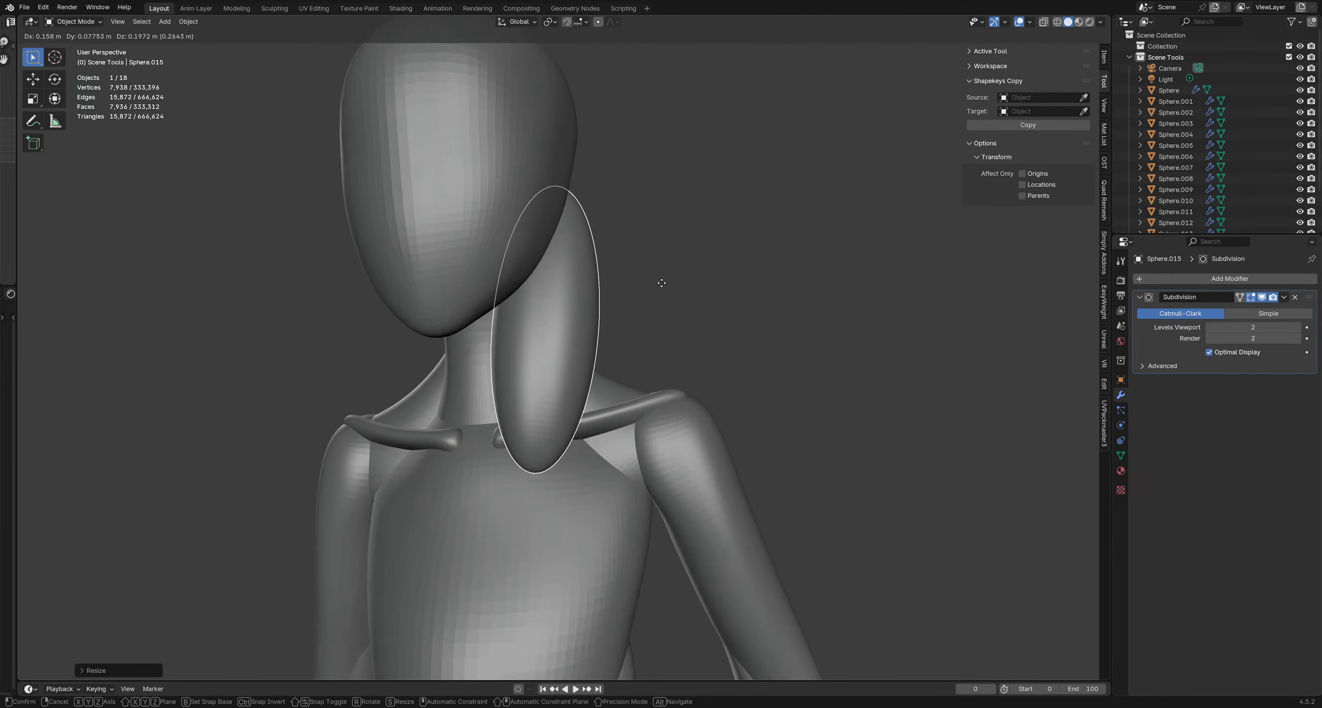
pyautogui.click(699, 481)
pyautogui.press('g')
pyautogui.press('s')
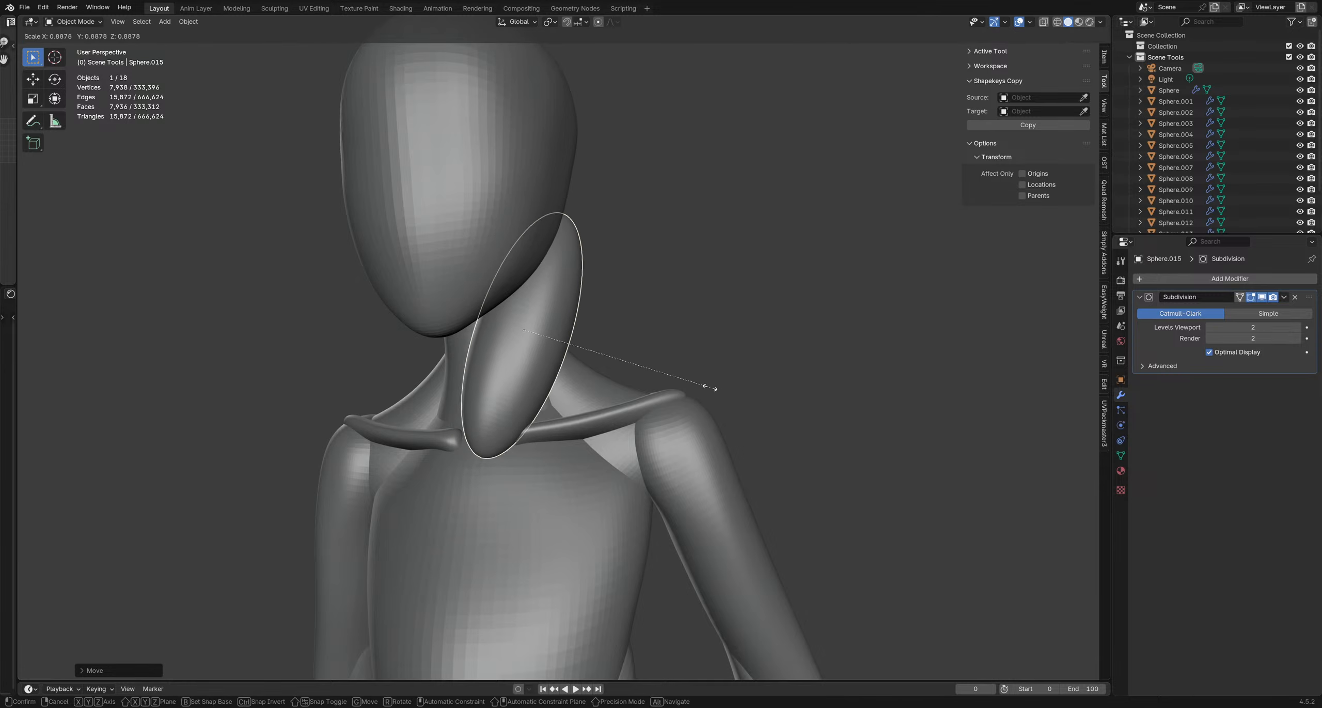
pyautogui.click(708, 384)
pyautogui.hotkey('ctrl', 's')
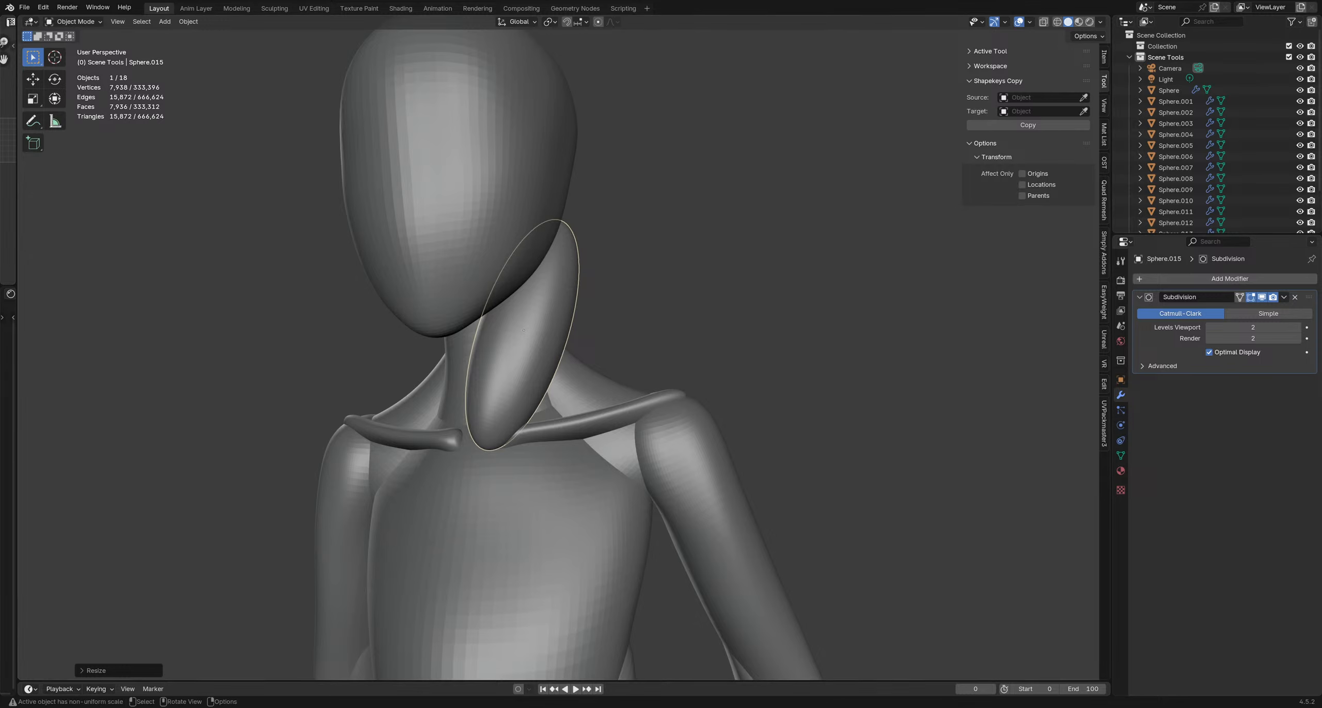
pyautogui.click(709, 302)
pyautogui.click(507, 287)
pyautogui.moveTo(507, 287)
pyautogui.mouseDown(button='middle')
pyautogui.moveTo(508, 354)
pyautogui.moveTo(685, 357)
pyautogui.moveTo(557, 299)
pyautogui.moveTo(590, 266)
pyautogui.moveTo(575, 251)
pyautogui.mouseUp(button='middle')
pyautogui.hotkey('ctrl', 'Tab')
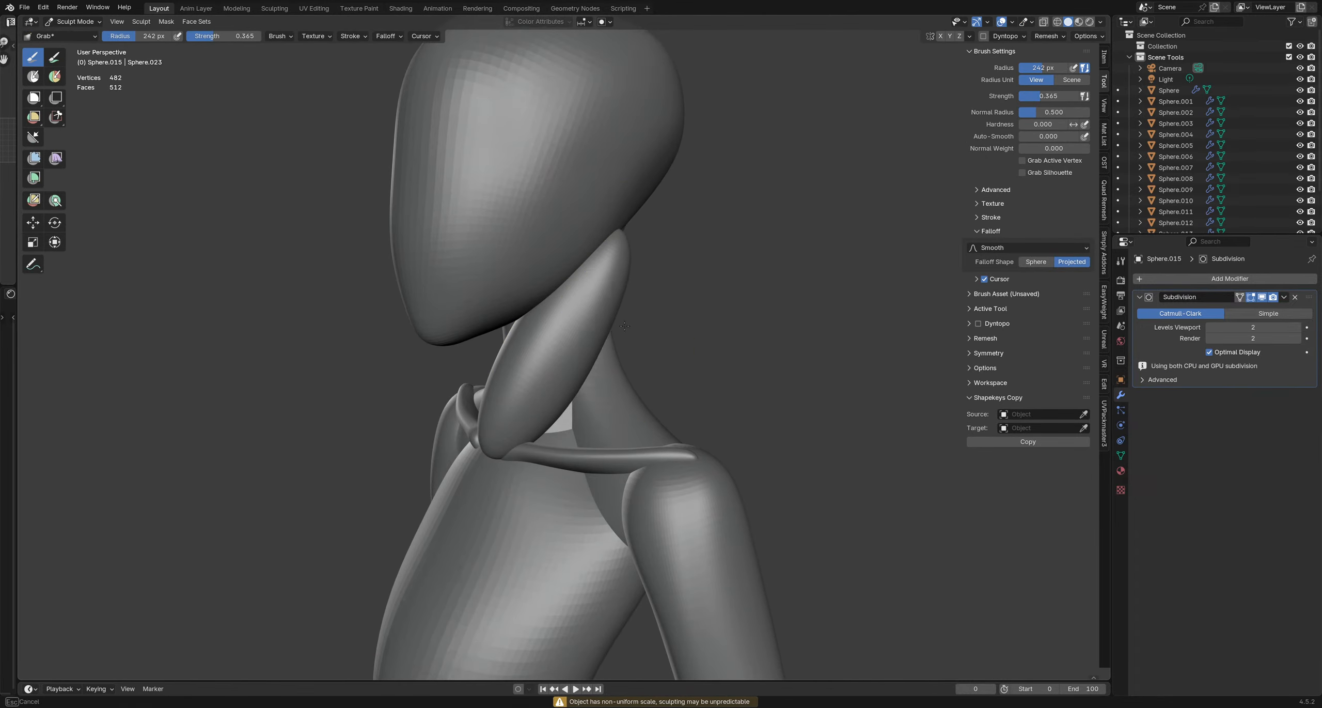
pyautogui.press('f')
pyautogui.click(625, 405)
pyautogui.moveTo(625, 405); pyautogui.dragTo(428, 554, button='middle')
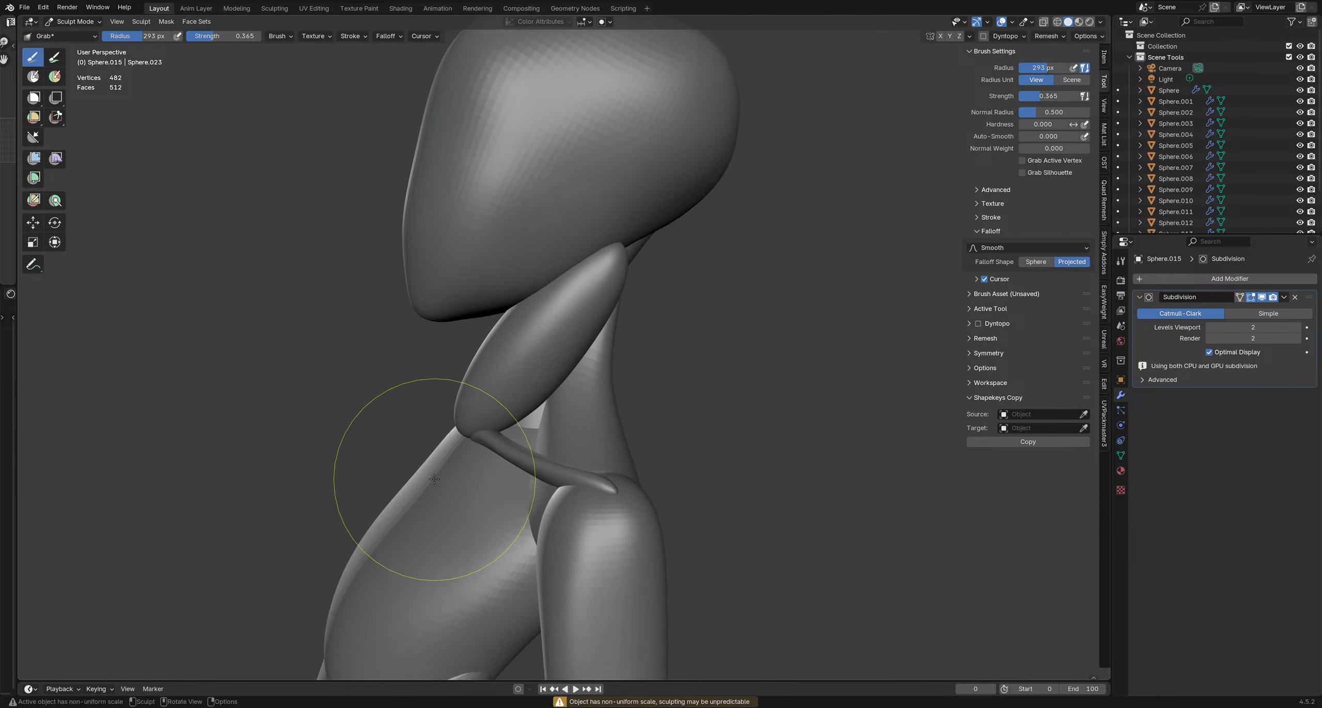
pyautogui.press('f')
pyautogui.click(448, 425)
pyautogui.hotkey('ctrl', 'Tab')
# Apply all transforms to the neck ellipsoid
pyautogui.press('q')
pyautogui.moveTo(432, 385)
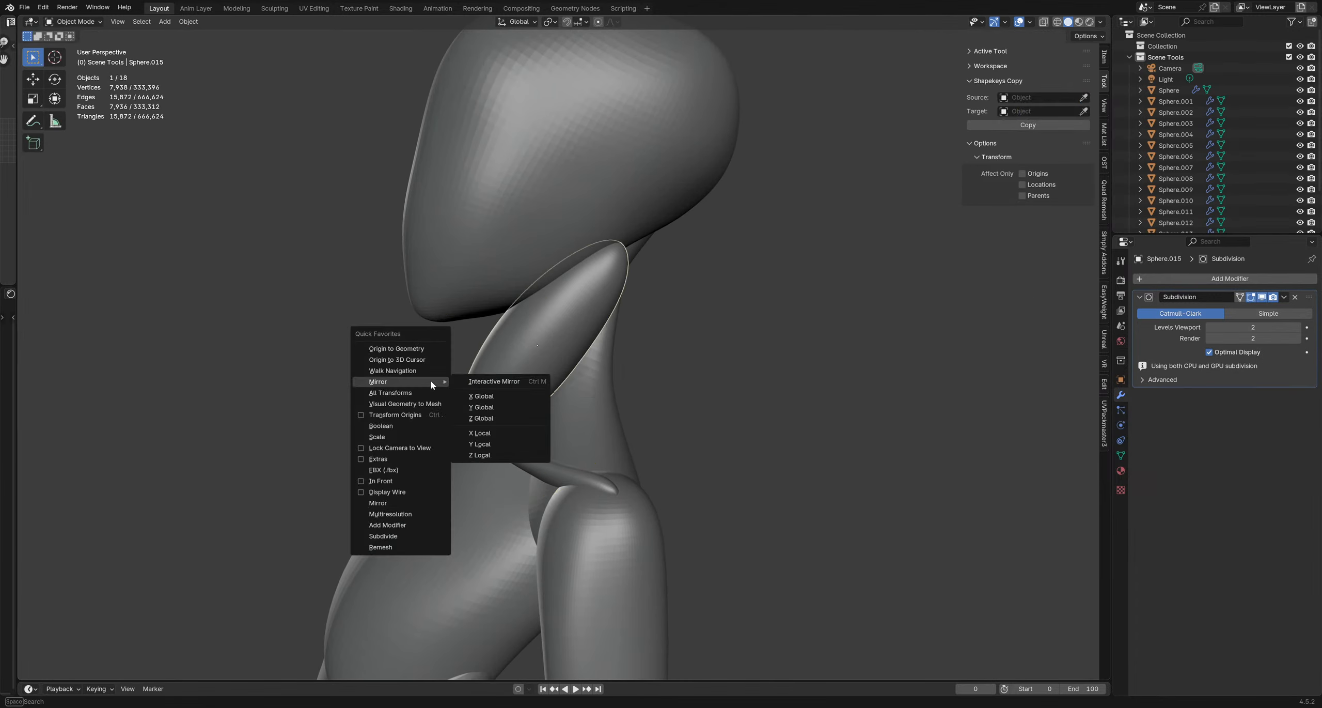
pyautogui.press('Escape')
pyautogui.moveTo(503, 386); pyautogui.dragTo(531, 377, button='middle')
pyautogui.press('q')
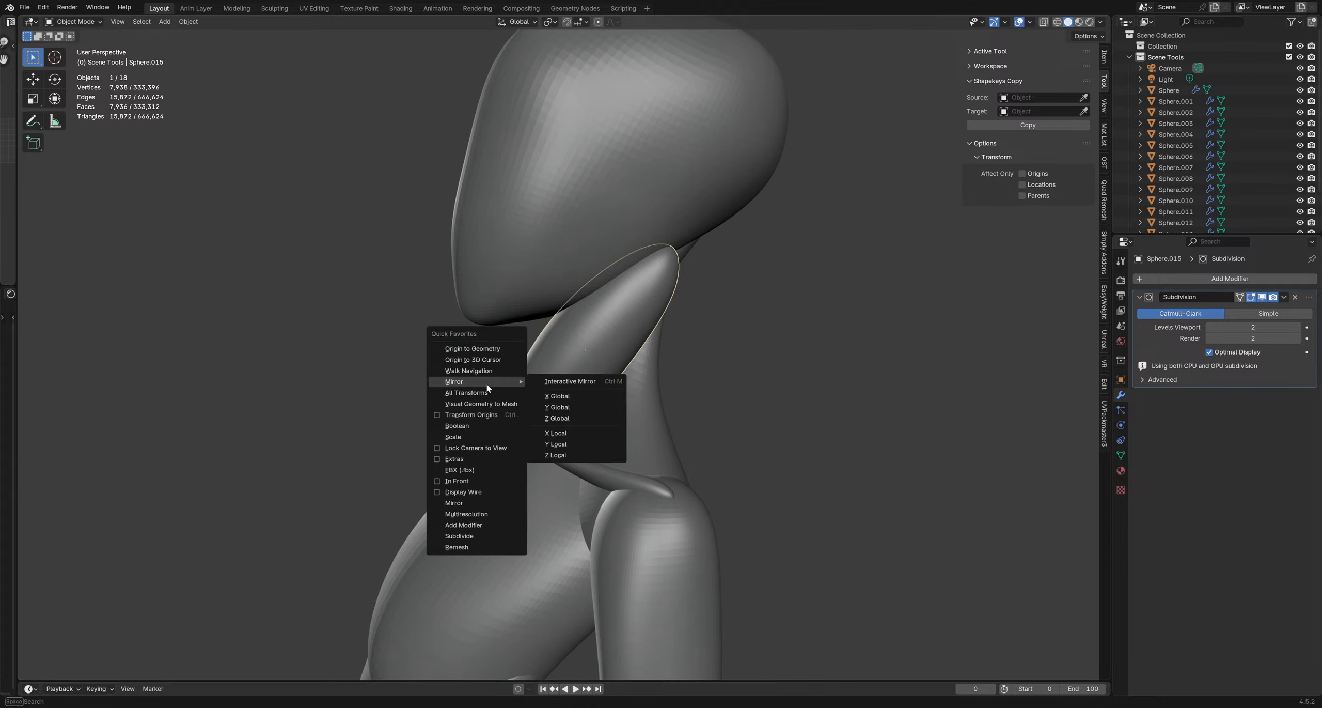
pyautogui.click(487, 396)
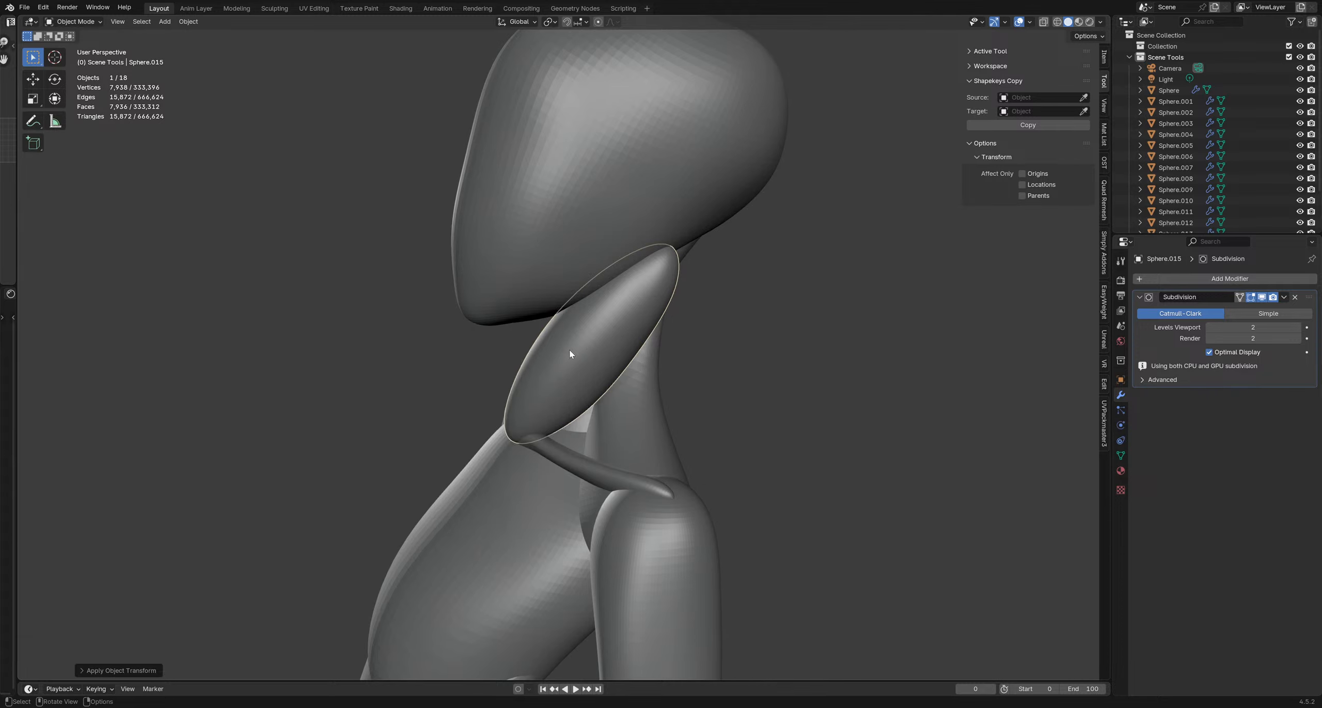
# Put the ellipsoid in Sculpt Mode with a larger Grab brush and display the object's transform values
pyautogui.moveTo(569, 349)
pyautogui.mouseDown(button='middle')
pyautogui.moveTo(476, 301)
pyautogui.moveTo(685, 331)
pyautogui.mouseUp(button='middle')
pyautogui.hotkey('ctrl', 'Tab')
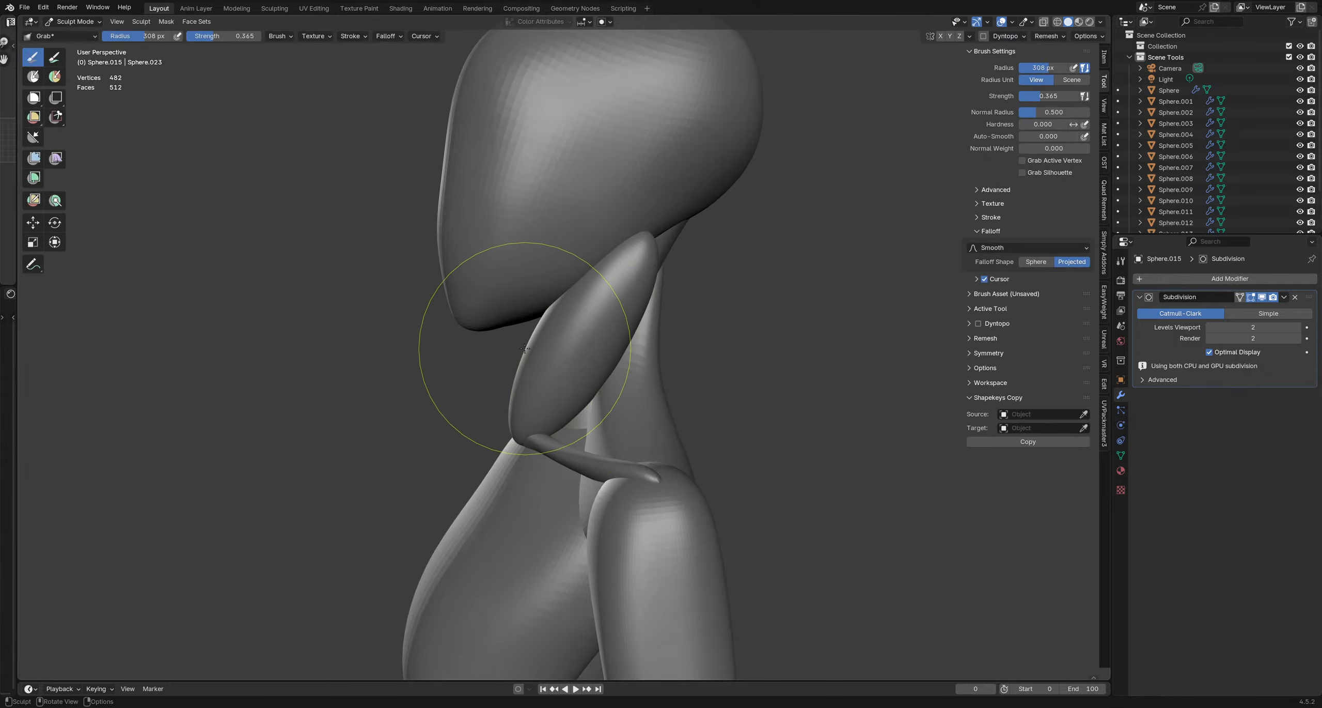
pyautogui.press('f')
pyautogui.click(541, 348)
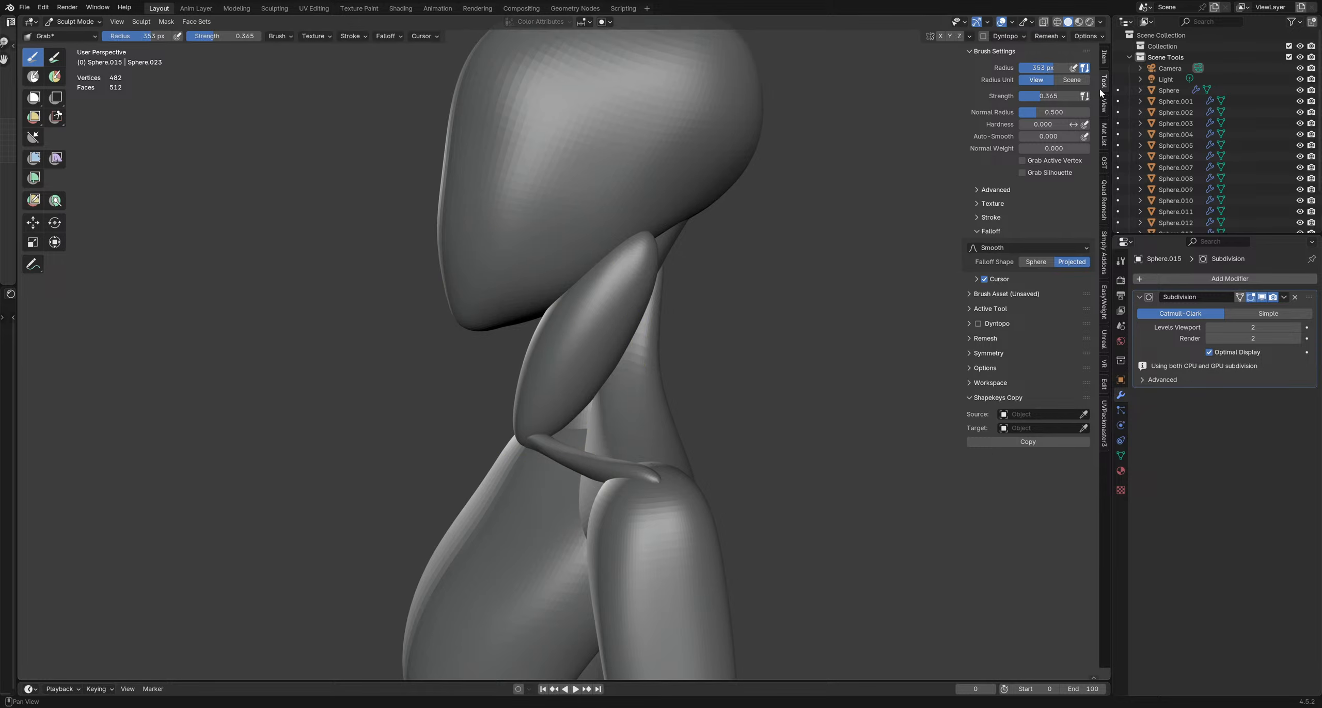
pyautogui.click(1106, 58)
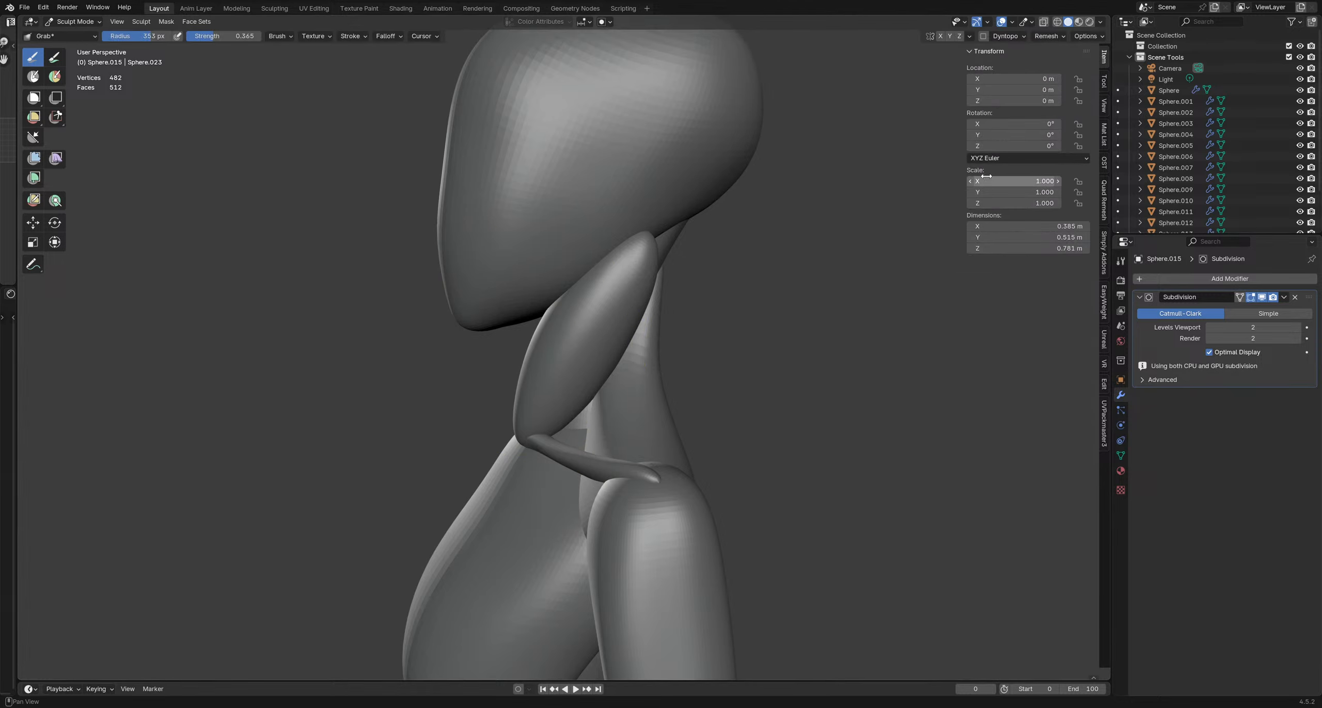
# In Object Mode, scale the ellipsoid up to about 1.16 and clear its scale back to 1
pyautogui.hotkey('ctrl', 'Tab')
pyautogui.press('s')
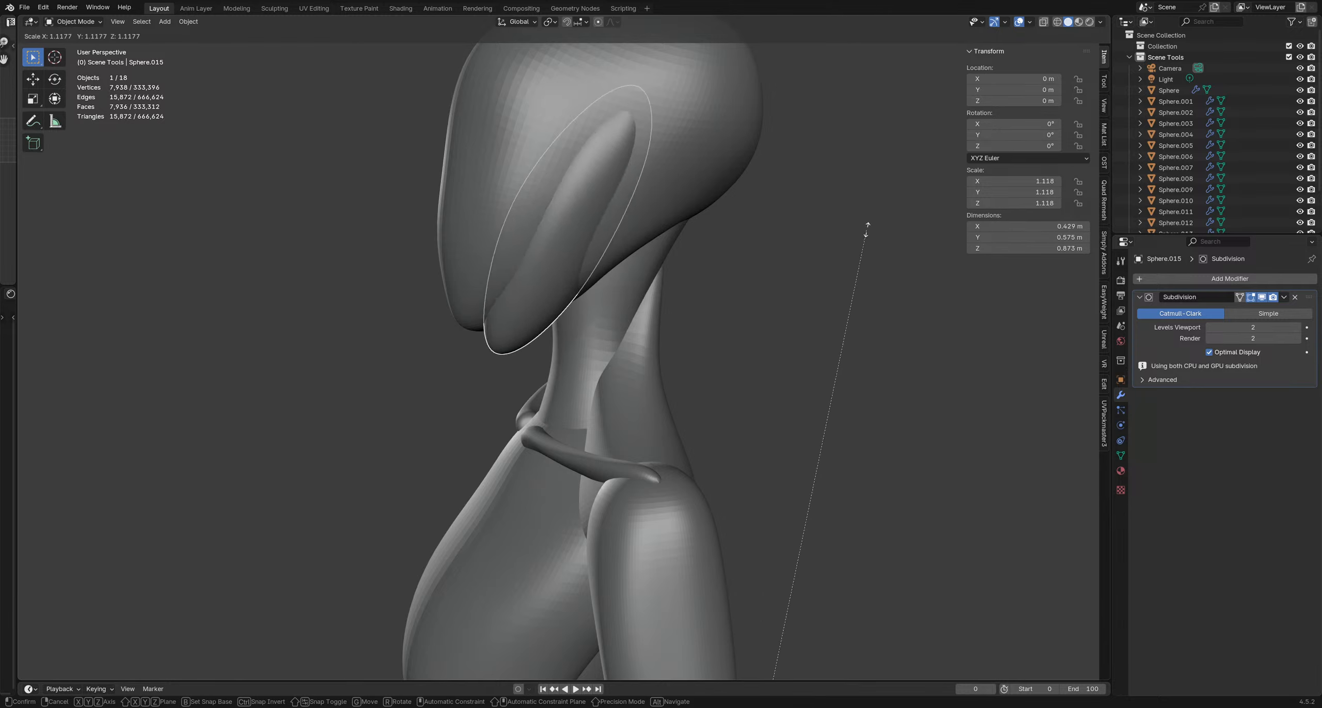
pyautogui.click(827, 202)
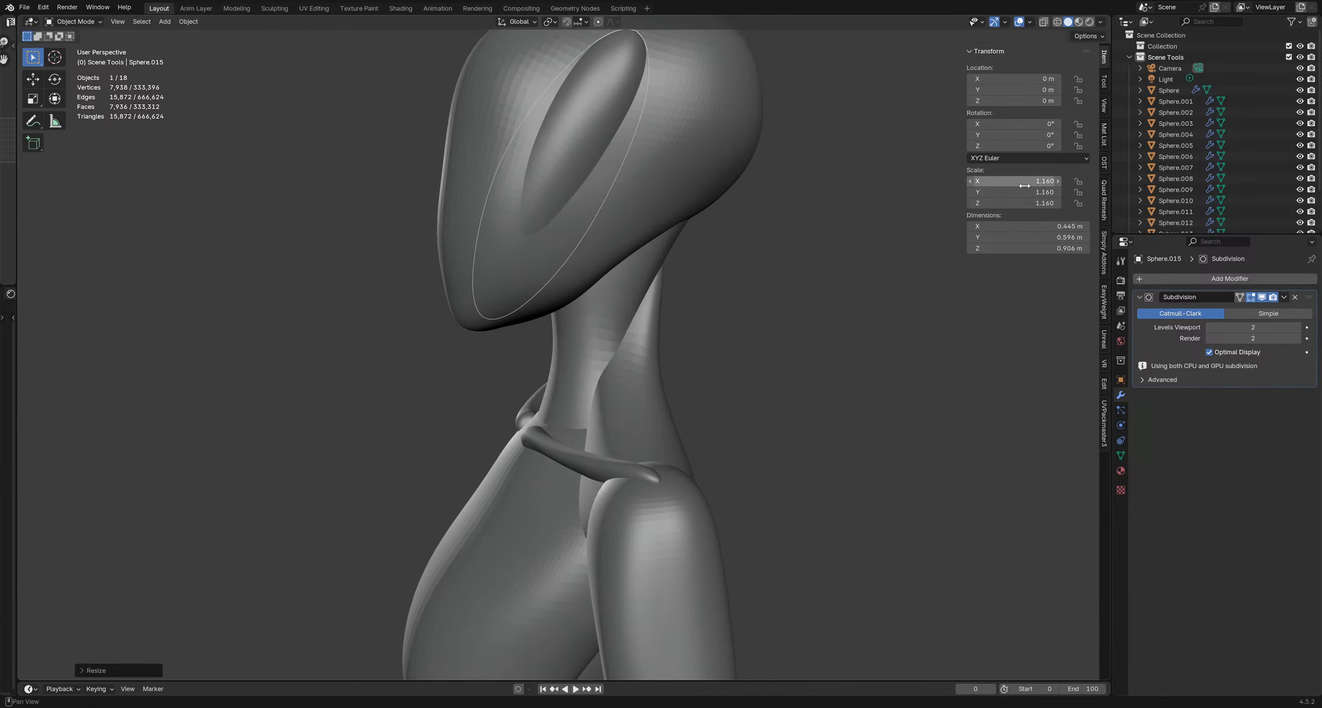
pyautogui.hotkey('alt', 's')
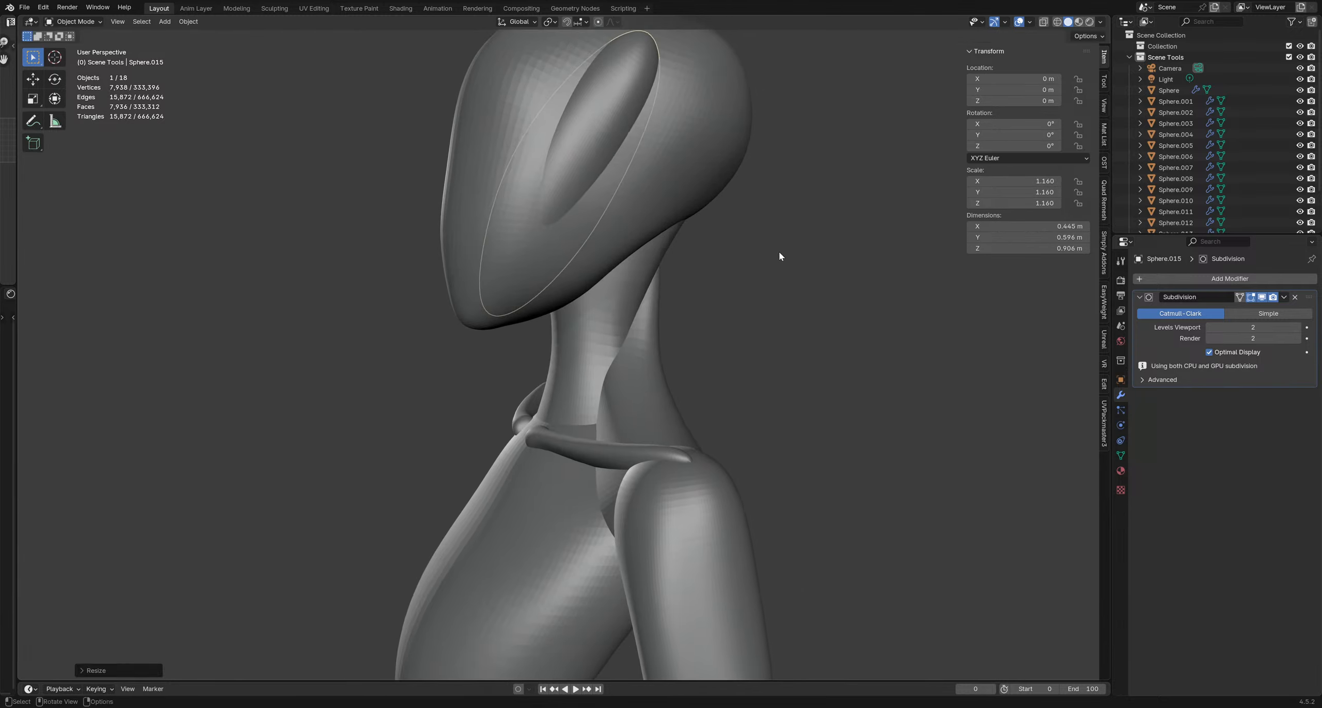
pyautogui.press('s')
pyautogui.press('z')
pyautogui.press('z')
pyautogui.rightClick(790, 224)
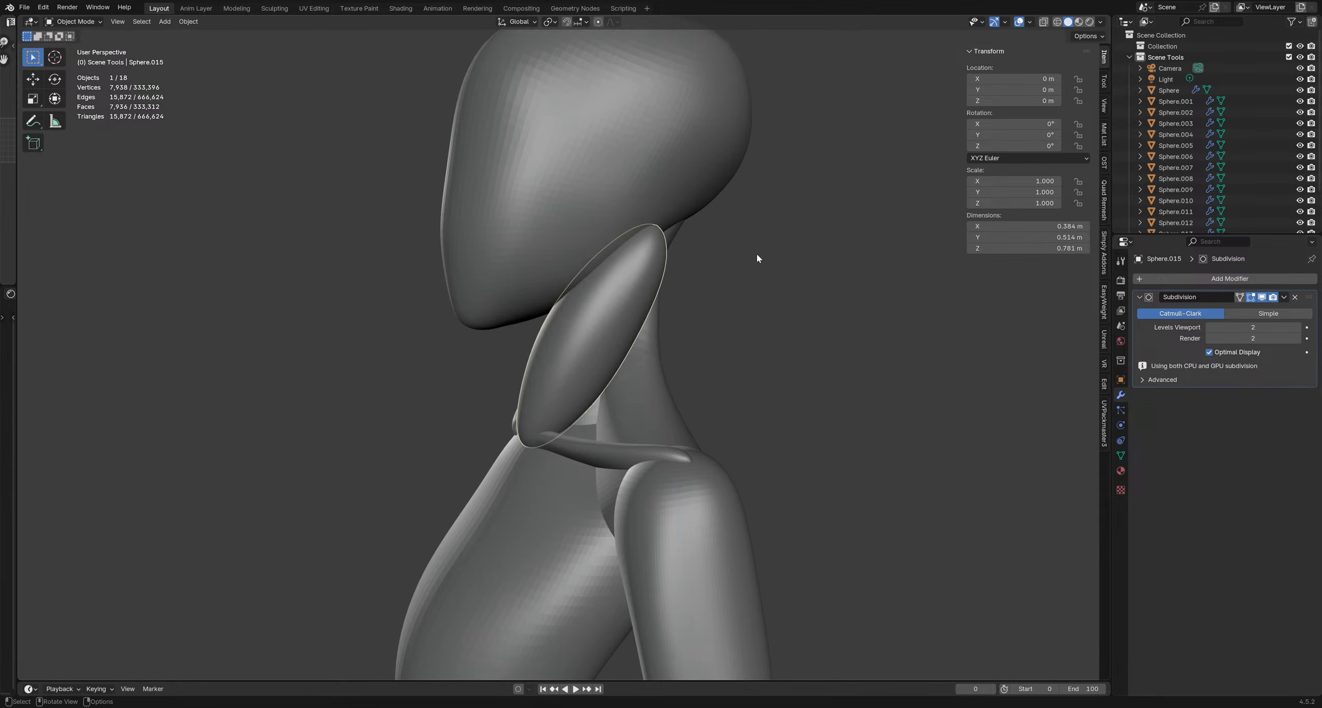
# Set the ellipsoid's origin to its geometry, stretch it to a Z scale of about 3.58 and tilt it diagonally across the neck
pyautogui.scroll(-3, 691, 311)
pyautogui.click(687, 316)
pyautogui.click(661, 312)
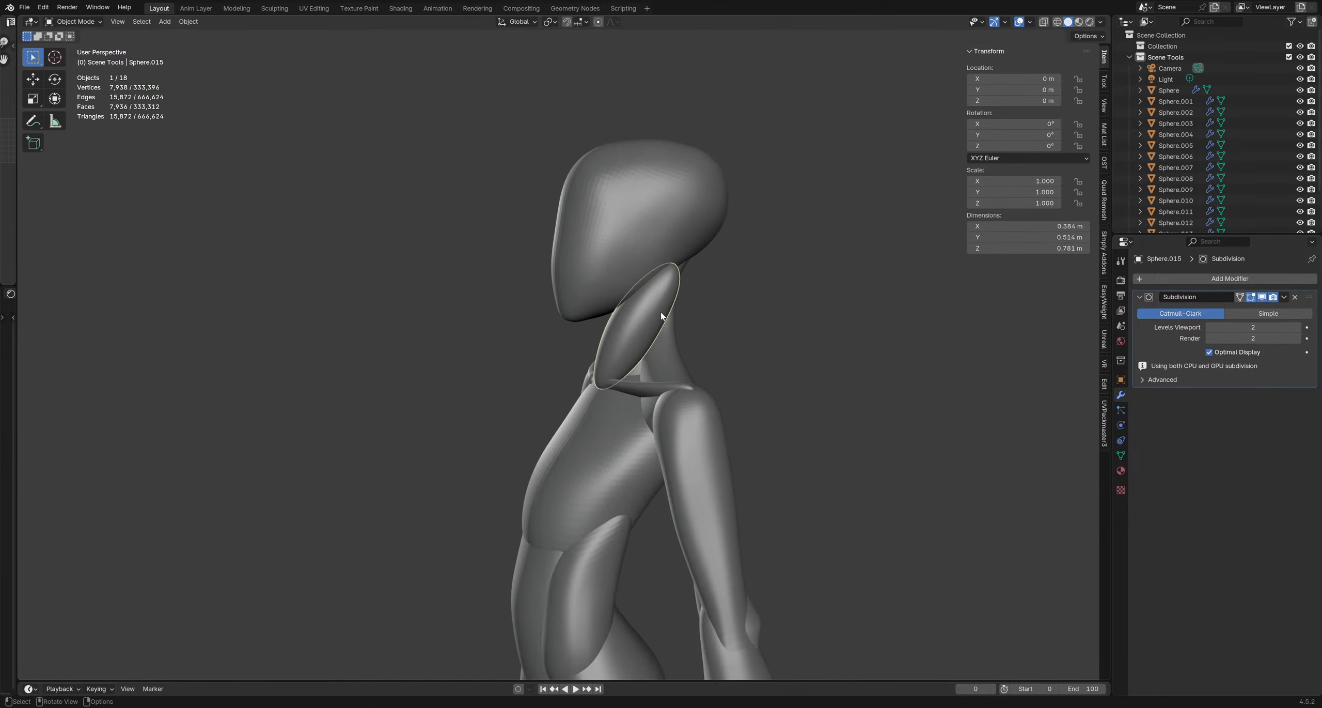
pyautogui.press('q')
pyautogui.click(658, 268)
pyautogui.press('s')
pyautogui.press('z')
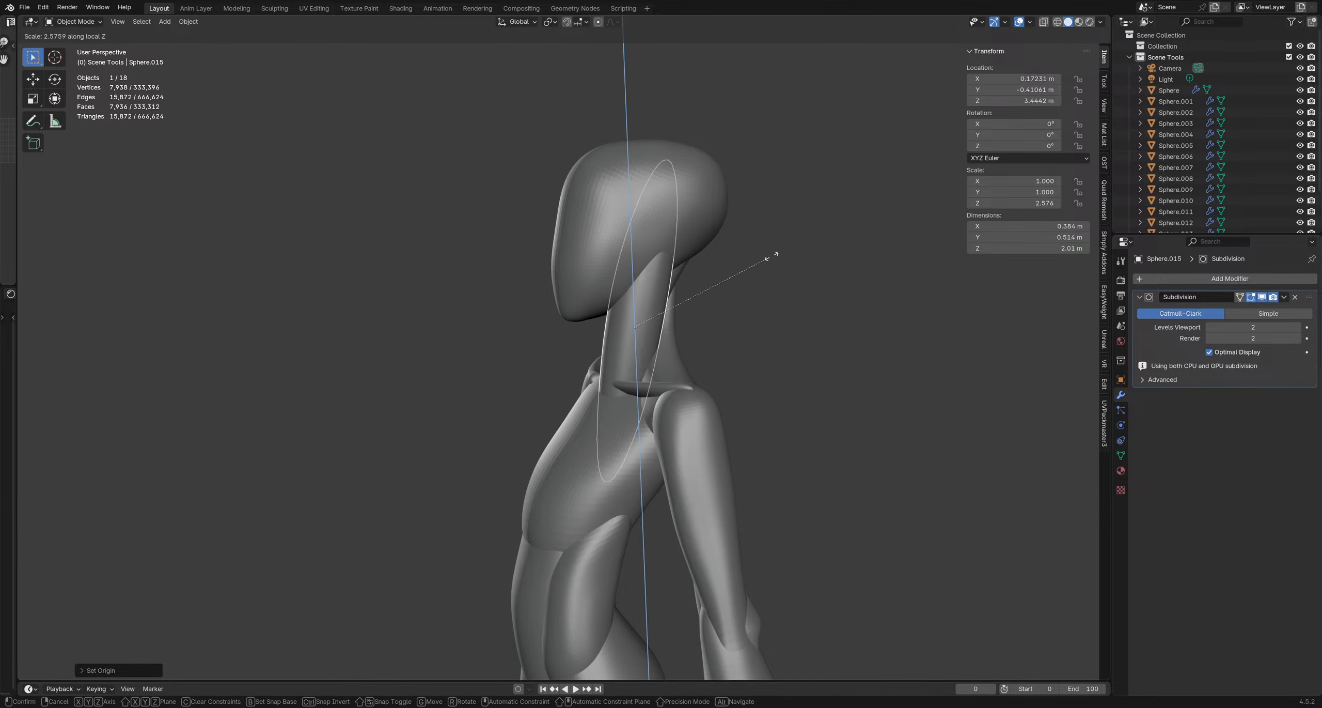
pyautogui.click(811, 228)
pyautogui.press('r')
pyautogui.click(773, 345)
# Apply all transforms to the stretched ellipsoid and test a Grab stroke on its middle in Sculpt Mode
pyautogui.hotkey('ctrl', 'Tab')
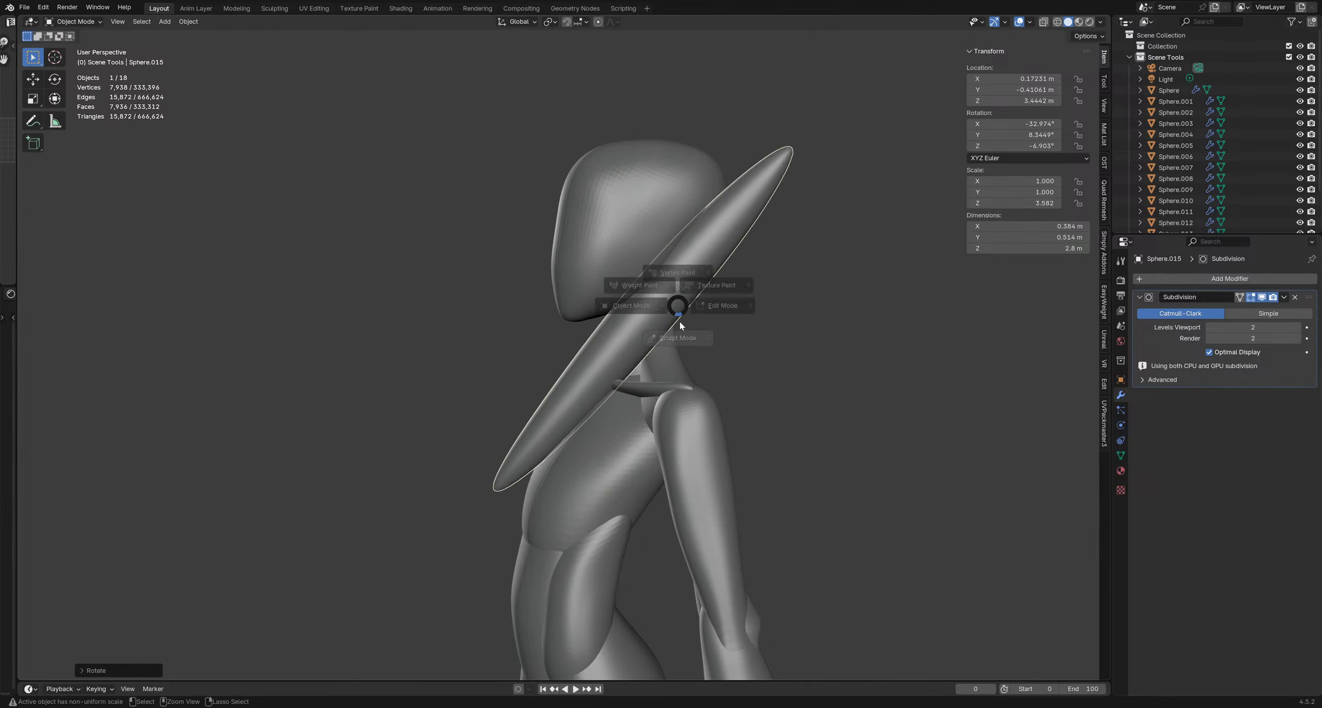
pyautogui.click(680, 320)
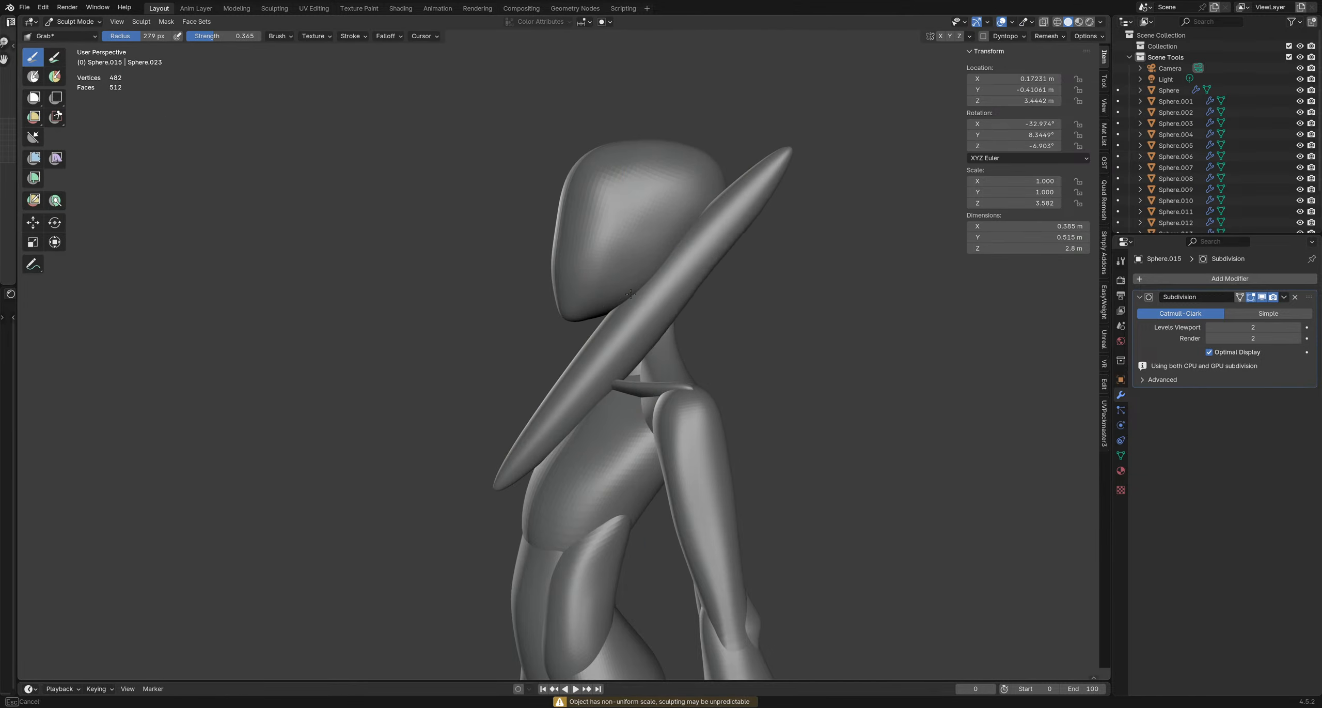
pyautogui.press('q')
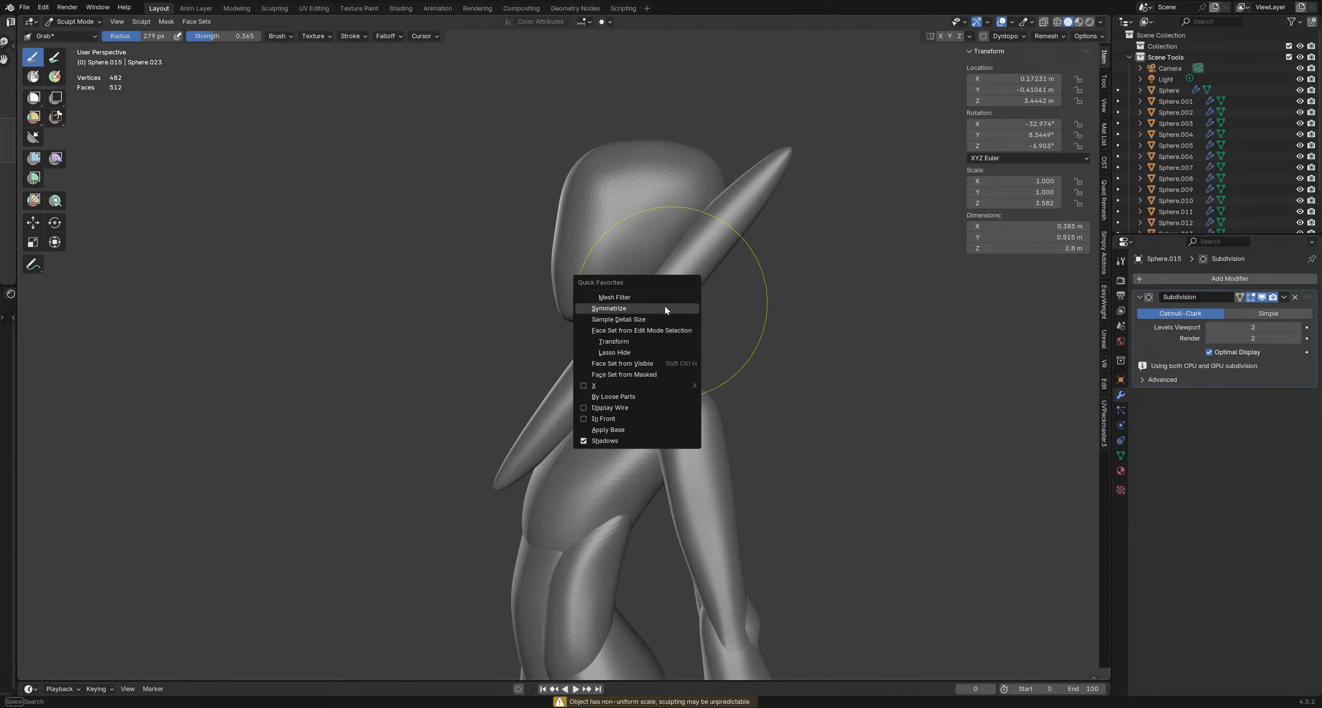
pyautogui.click(673, 310)
pyautogui.press('q')
pyautogui.click(634, 315)
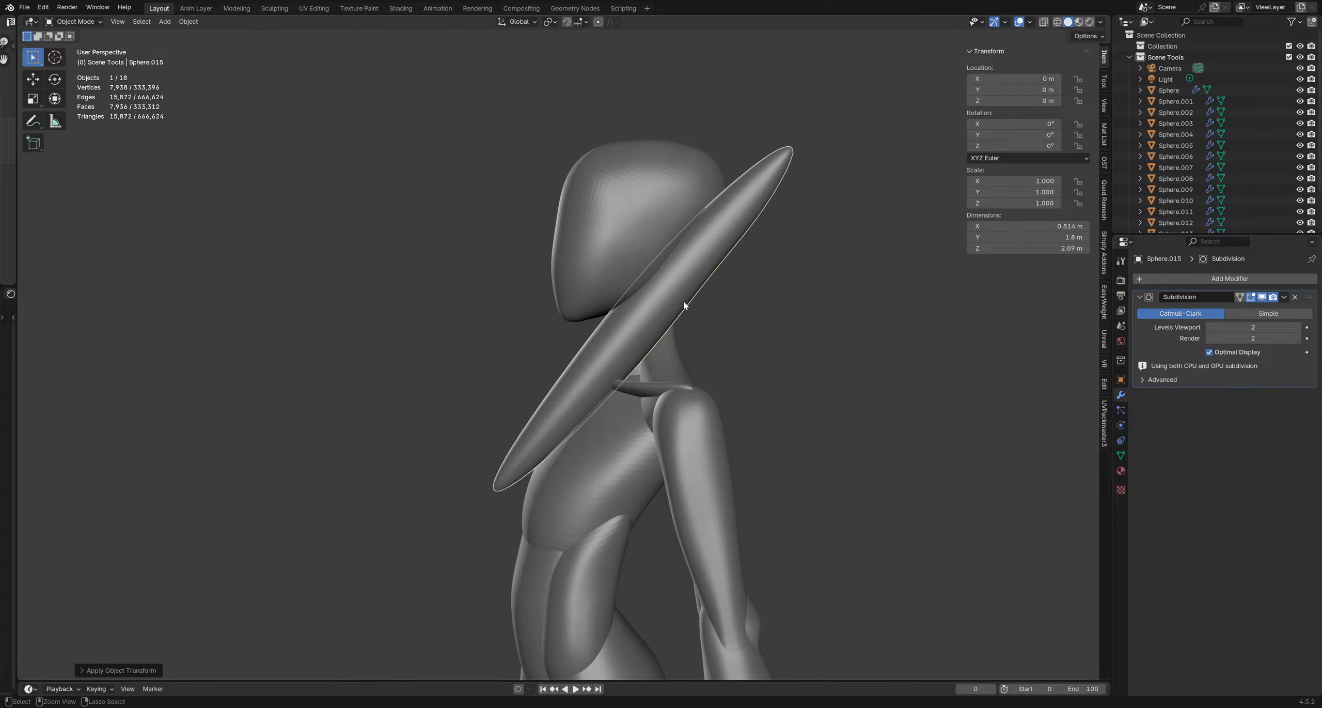
pyautogui.hotkey('ctrl', 'Tab')
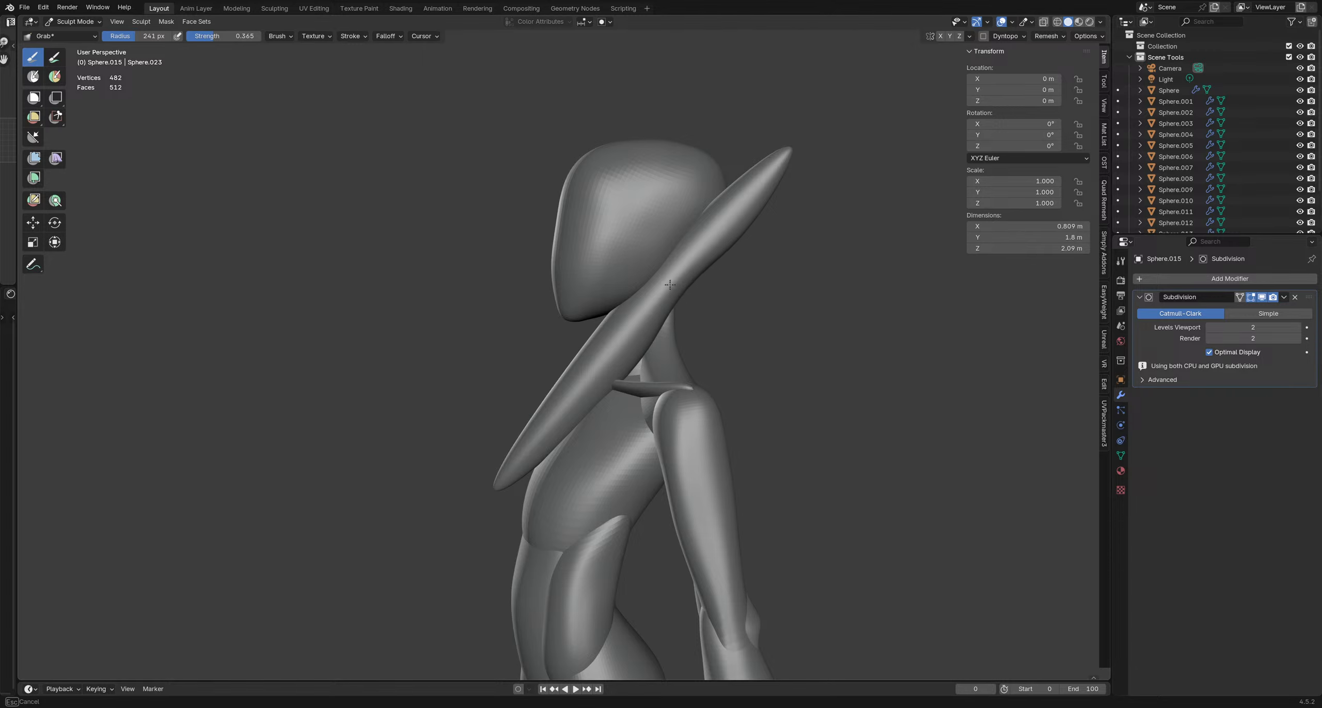
# Undo the test sculpting, applied transforms, rotation and Z stretch on the ellipsoid
pyautogui.hotkey('ctrl', 'z')
pyautogui.hotkey('ctrl', 'z')
pyautogui.hotkey('ctrl', 'z')
pyautogui.hotkey('ctrl', 'z')
pyautogui.hotkey('ctrl', 'z')
pyautogui.hotkey('ctrl', 'z')
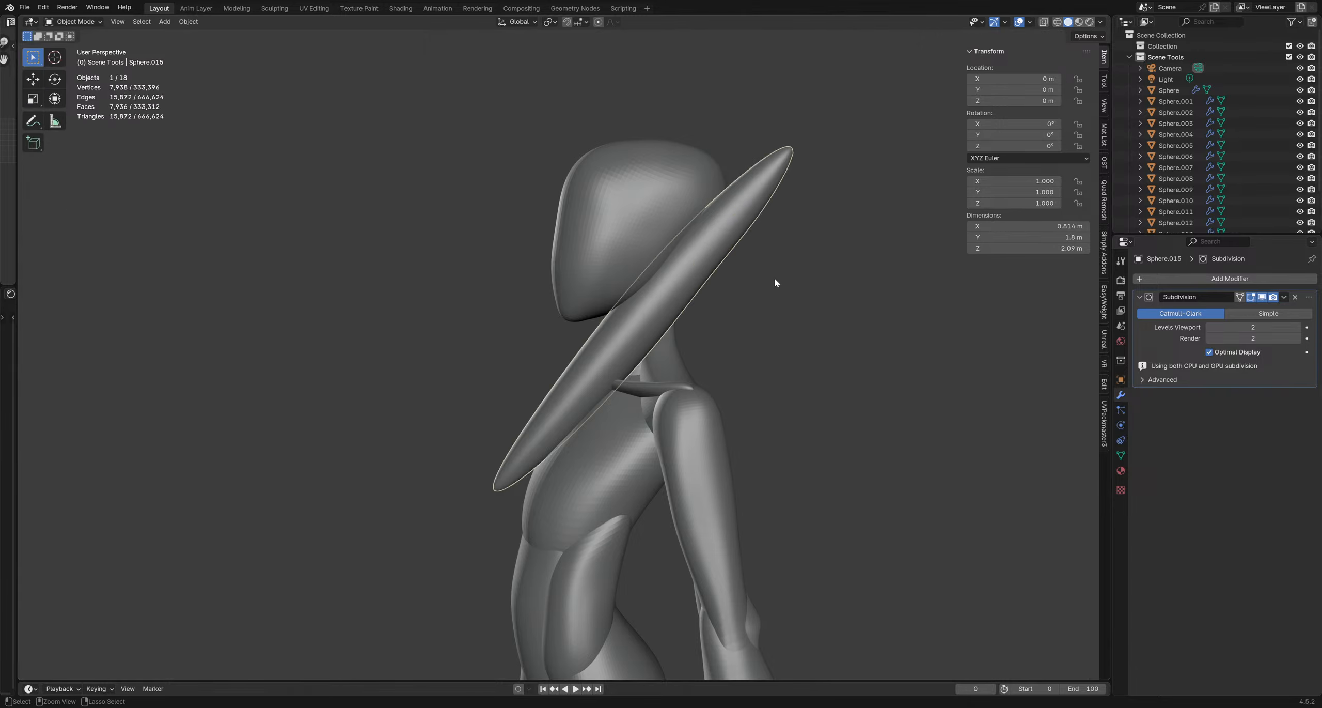
pyautogui.hotkey('ctrl', 'z')
pyautogui.hotkey('ctrl', 'z')
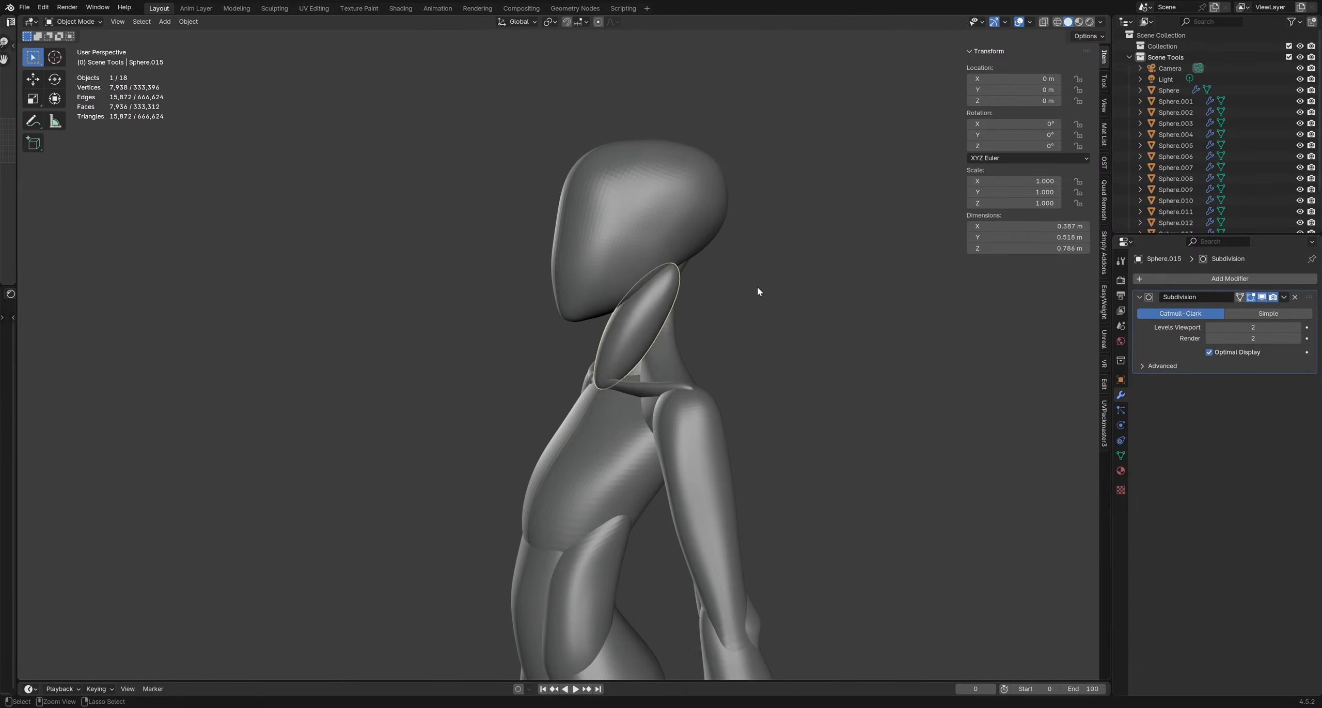
# Apply all transforms to the restored short ellipsoid and return it to Sculpt Mode
pyautogui.moveTo(757, 287); pyautogui.dragTo(756, 362, button='middle')
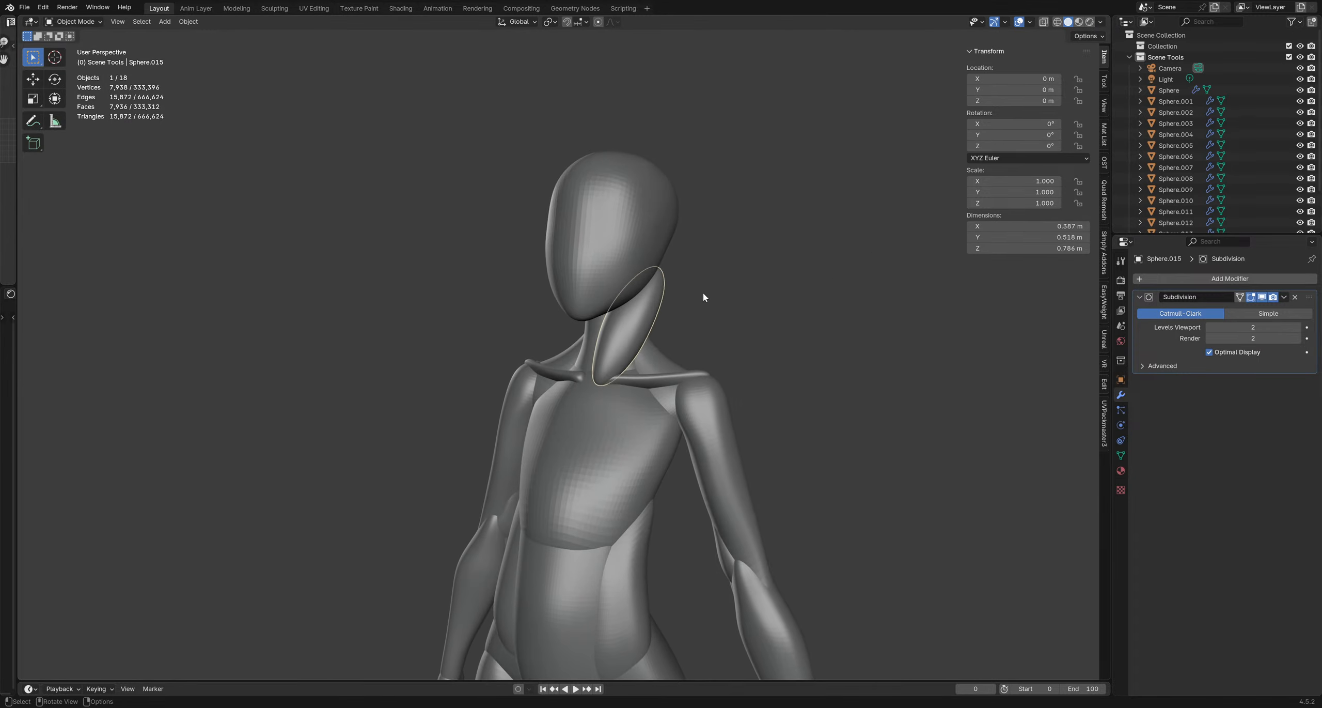
pyautogui.hotkey('ctrl', 'Tab')
pyautogui.press('q')
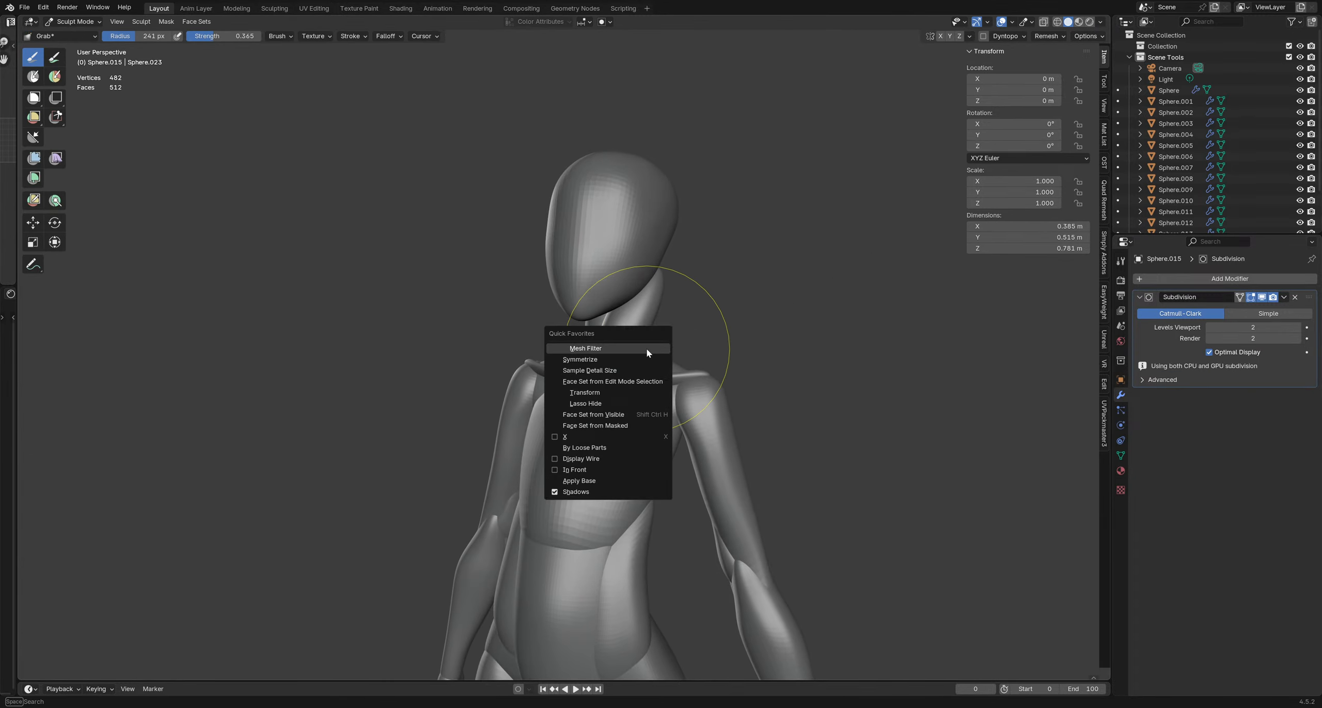
pyautogui.hotkey('ctrl', 'Tab')
pyautogui.press('q')
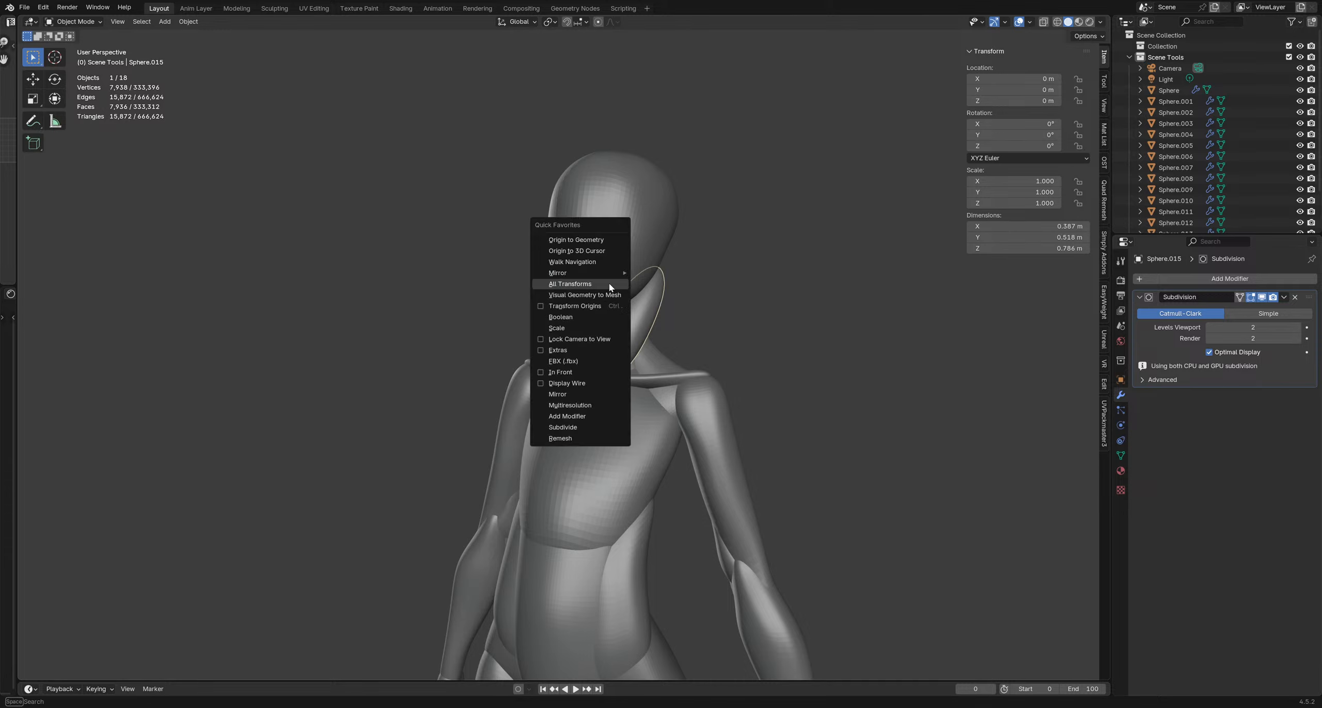
pyautogui.click(611, 287)
pyautogui.hotkey('ctrl', 'Tab')
# With the Grab brush, push in the neck form's inner edge and pull its upper end up behind the jaw
pyautogui.moveTo(589, 326); pyautogui.dragTo(642, 313)
pyautogui.moveTo(641, 310); pyautogui.dragTo(584, 302, button='middle')
pyautogui.press('f')
pyautogui.click(593, 272)
pyautogui.moveTo(594, 272); pyautogui.dragTo(604, 276)
pyautogui.moveTo(643, 255)
pyautogui.mouseDown(button='middle')
pyautogui.moveTo(589, 235)
pyautogui.moveTo(617, 223)
pyautogui.mouseUp(button='middle')
pyautogui.press('f')
pyautogui.click(618, 225)
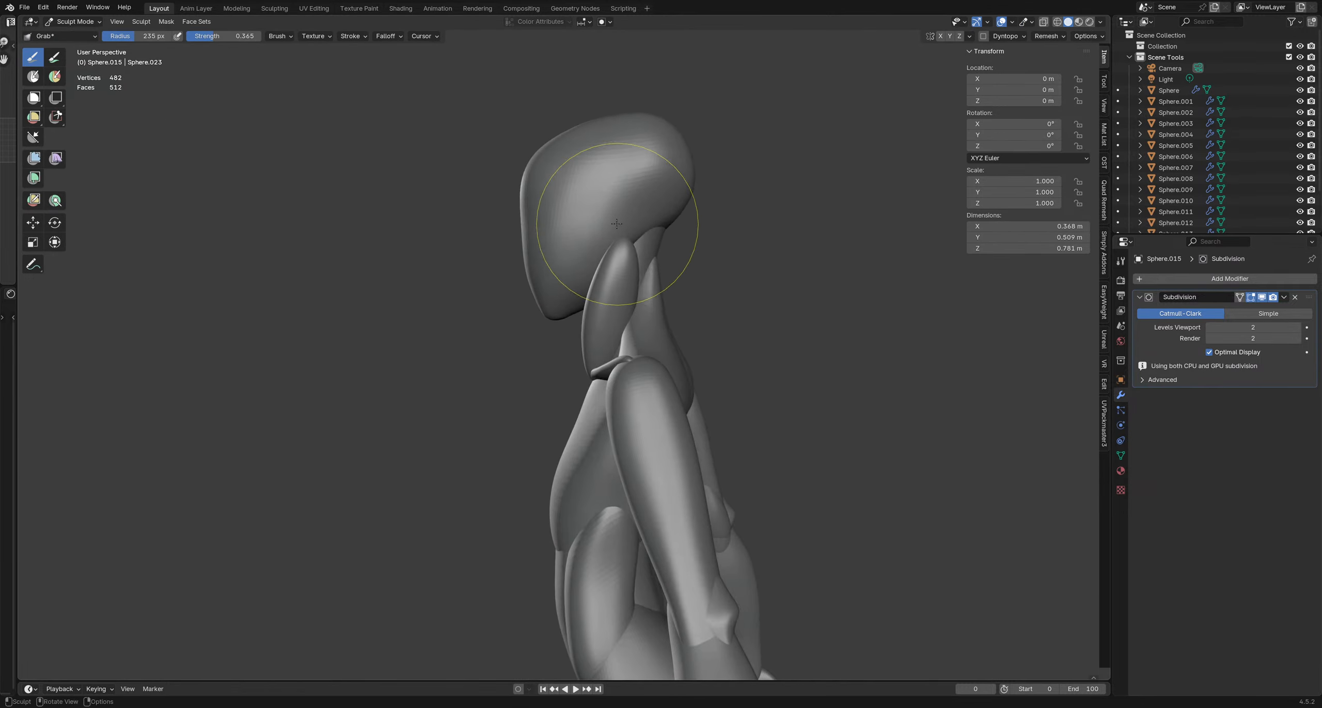
pyautogui.moveTo(624, 243); pyautogui.dragTo(618, 231)
# Slim the neck form from the front with Grab strokes, tapering its lower part toward the collarbone's inner end
pyautogui.moveTo(627, 262)
pyautogui.mouseDown(button='middle')
pyautogui.moveTo(659, 272)
pyautogui.moveTo(677, 310)
pyautogui.mouseUp(button='middle')
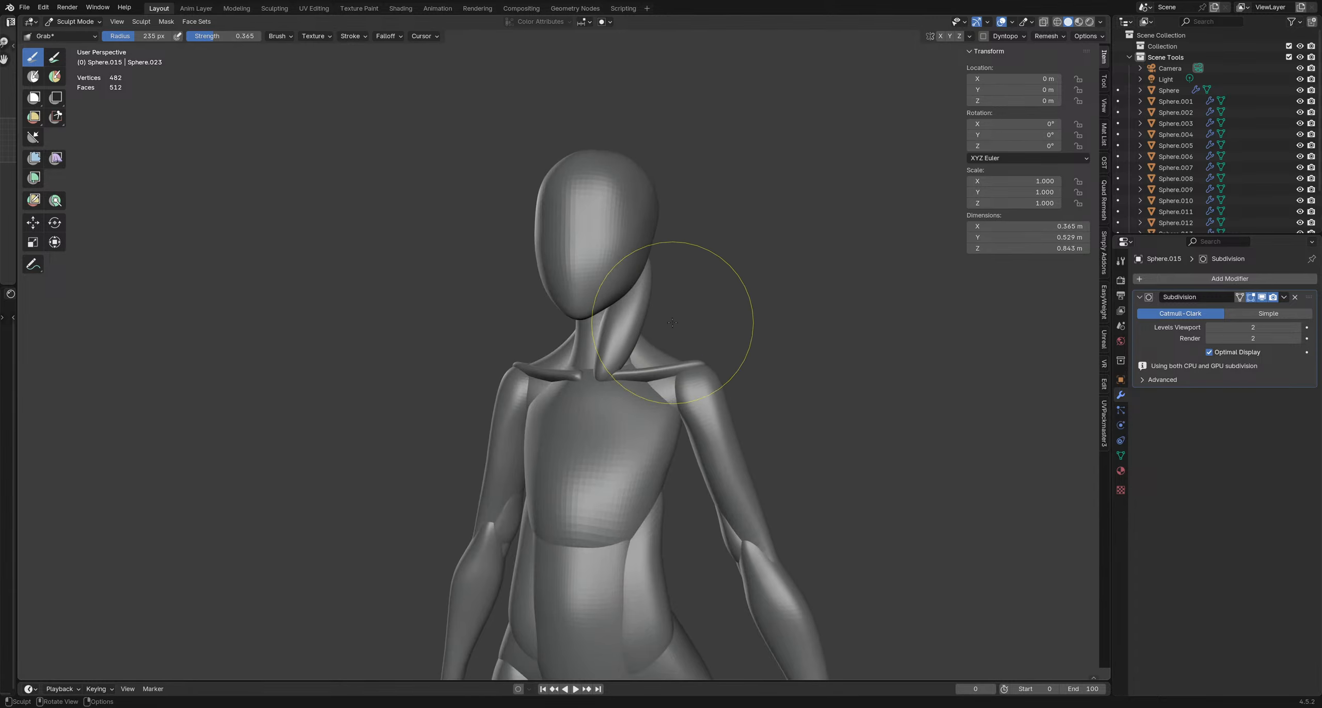
pyautogui.press('f')
pyautogui.click(671, 311)
pyautogui.moveTo(663, 304); pyautogui.dragTo(664, 348)
pyautogui.moveTo(640, 371); pyautogui.dragTo(674, 380, button='middle')
pyautogui.press('f')
pyautogui.click(692, 390)
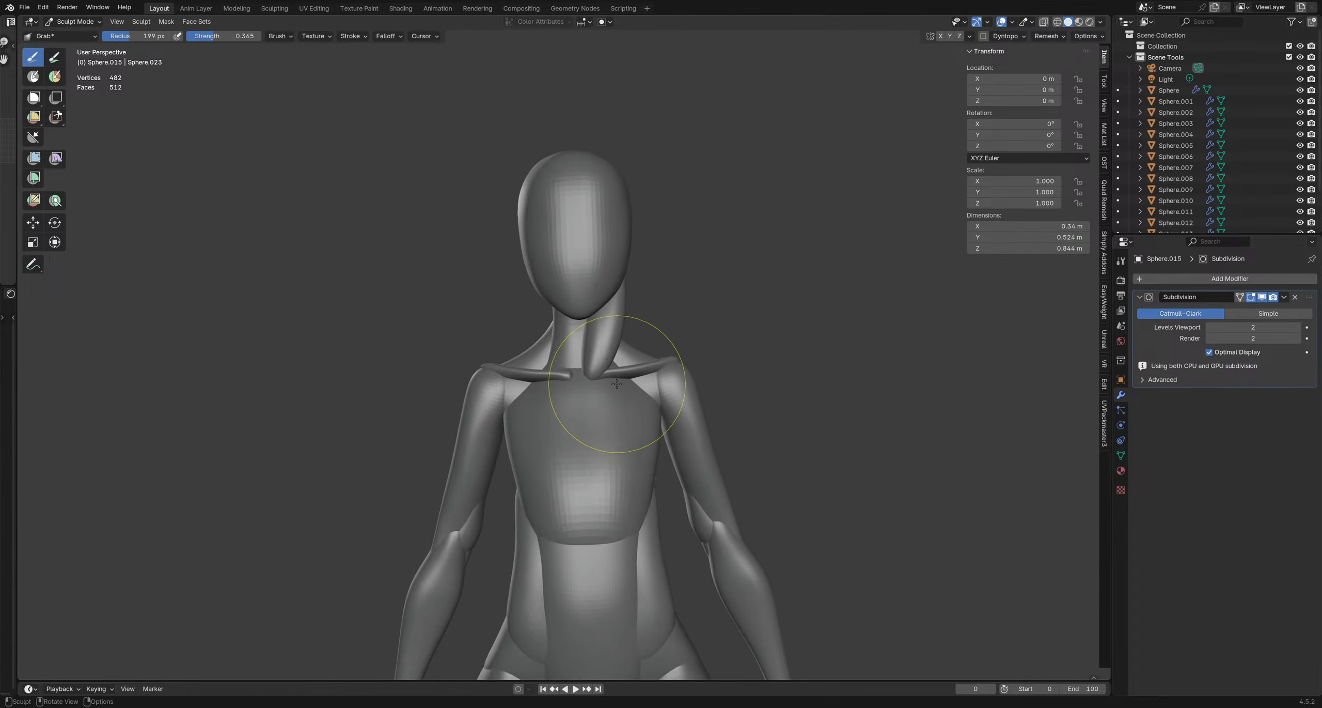
pyautogui.moveTo(566, 373); pyautogui.dragTo(615, 377, button='middle')
# Grab the neck form's upper tip upward from behind the shoulder and push its outer edge in toward the neck
pyautogui.moveTo(603, 334)
pyautogui.mouseDown(button='middle')
pyautogui.moveTo(573, 352)
pyautogui.moveTo(573, 380)
pyautogui.moveTo(561, 304)
pyautogui.moveTo(602, 210)
pyautogui.moveTo(565, 212)
pyautogui.mouseUp(button='middle')
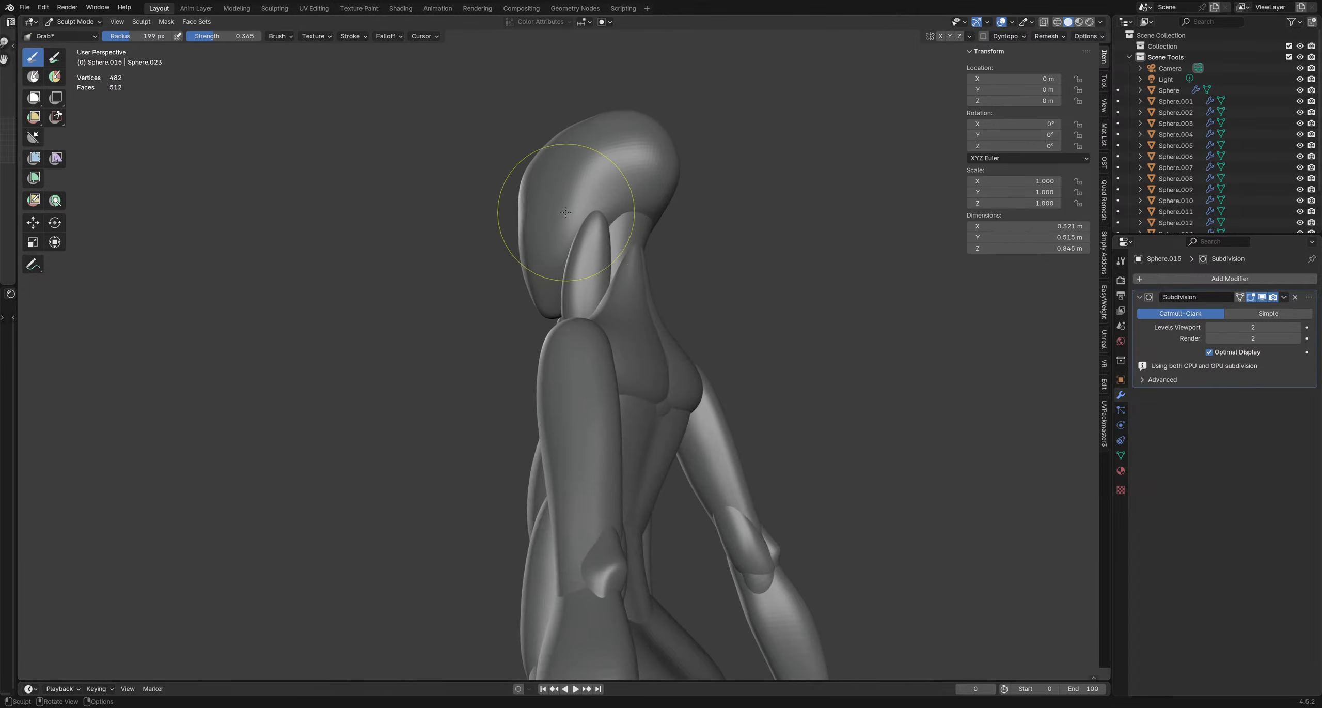
pyautogui.press('f')
pyautogui.click(573, 208)
pyautogui.moveTo(567, 207); pyautogui.dragTo(576, 197)
pyautogui.moveTo(577, 198)
pyautogui.mouseDown(button='middle')
pyautogui.moveTo(774, 251)
pyautogui.moveTo(774, 299)
pyautogui.mouseUp(button='middle')
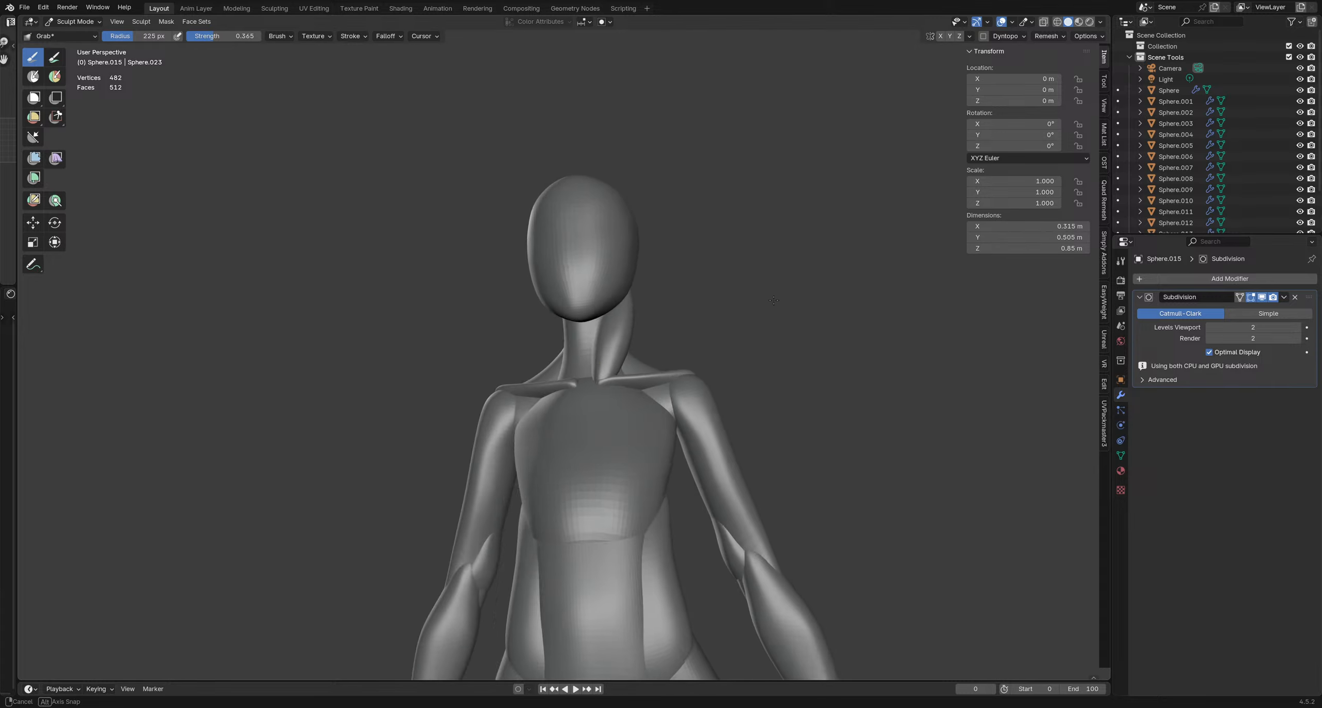
pyautogui.moveTo(652, 333); pyautogui.dragTo(634, 300)
pyautogui.moveTo(634, 297)
pyautogui.mouseDown(button='middle')
pyautogui.moveTo(602, 323)
pyautogui.moveTo(564, 322)
pyautogui.mouseUp(button='middle')
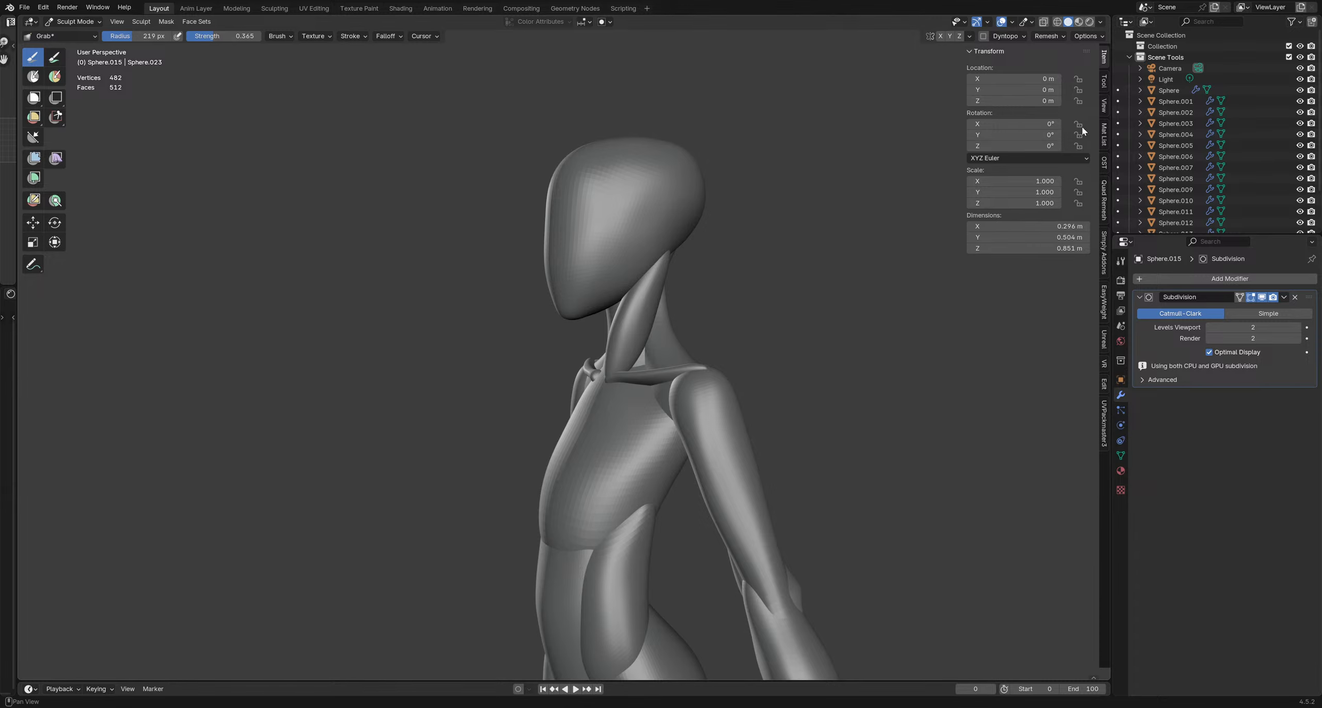
# Refine the neck form in side view, adjusting its upper end beneath the back of the head with short Grab strokes
pyautogui.scroll(3, 644, 292)
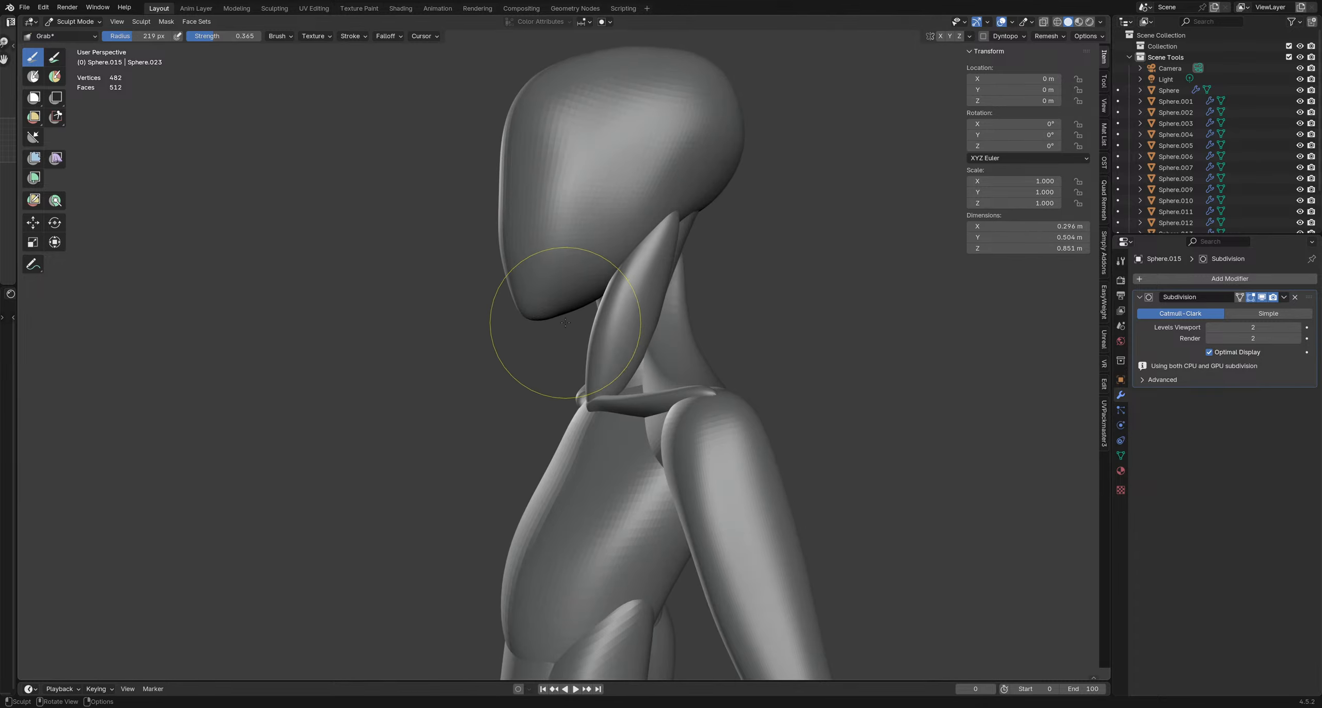
pyautogui.moveTo(567, 329)
pyautogui.mouseDown(button='middle')
pyautogui.moveTo(570, 375)
pyautogui.moveTo(620, 377)
pyautogui.moveTo(532, 357)
pyautogui.mouseUp(button='middle')
pyautogui.press('f')
pyautogui.click(654, 376)
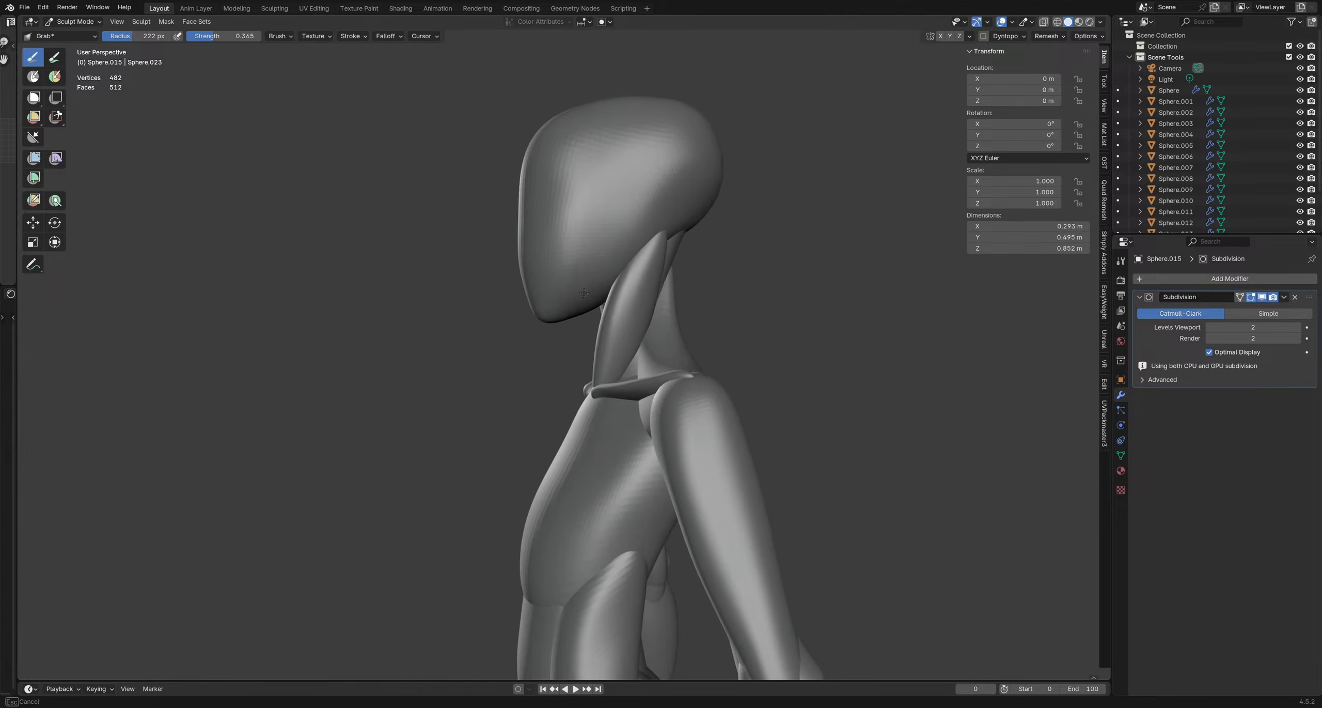
pyautogui.moveTo(688, 223); pyautogui.dragTo(689, 227)
pyautogui.moveTo(694, 259); pyautogui.dragTo(706, 266, button='middle')
pyautogui.press('f')
pyautogui.click(703, 266)
pyautogui.moveTo(702, 241); pyautogui.dragTo(699, 240)
pyautogui.moveTo(697, 254)
pyautogui.mouseDown(button='middle')
pyautogui.moveTo(811, 271)
pyautogui.moveTo(795, 274)
pyautogui.mouseUp(button='middle')
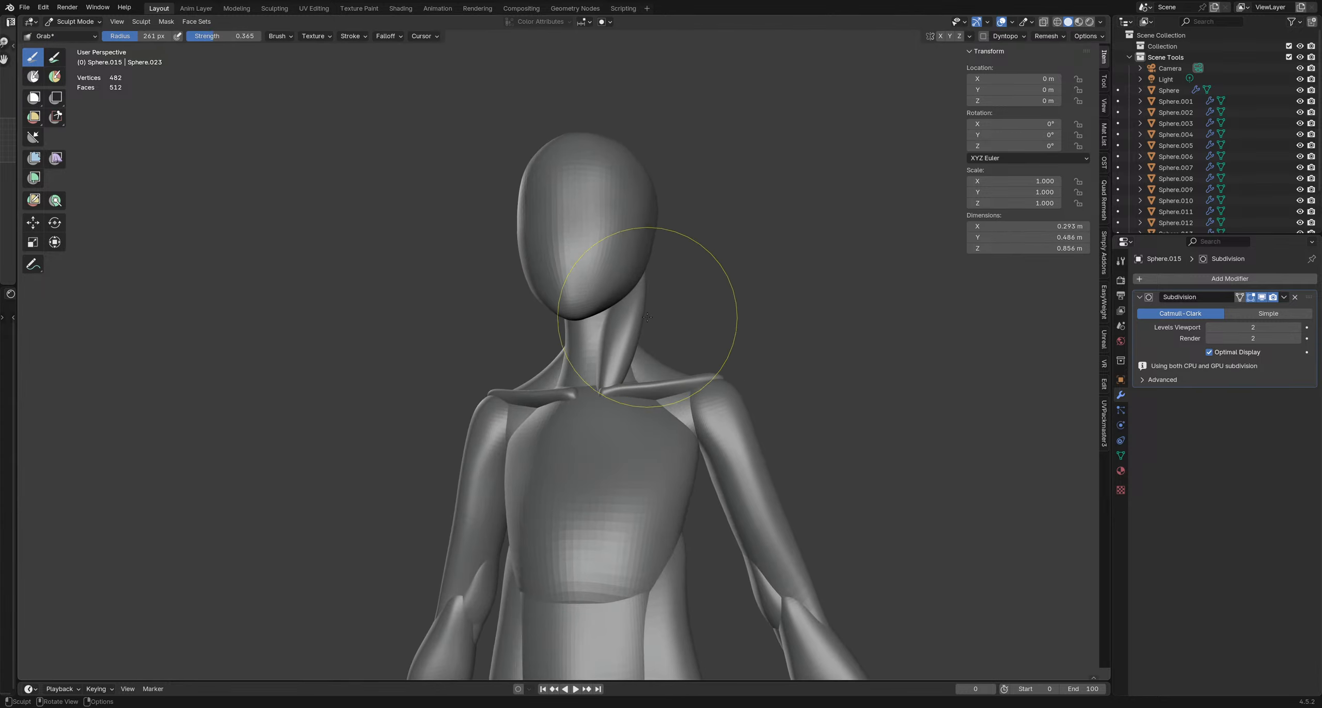
# Narrow the neck form further from the front with Grab strokes along its middle and lower part
pyautogui.moveTo(637, 321)
pyautogui.mouseDown(button='middle')
pyautogui.moveTo(673, 328)
pyautogui.moveTo(600, 328)
pyautogui.mouseUp(button='middle')
pyautogui.moveTo(600, 328); pyautogui.dragTo(596, 329)
pyautogui.moveTo(594, 331); pyautogui.dragTo(638, 357, button='middle')
pyautogui.press('f')
pyautogui.click(641, 357)
pyautogui.moveTo(566, 358); pyautogui.dragTo(562, 363)
# Shape the neck form's upper end from behind, pulling its tip toward the back of the skull with a larger Grab brush
pyautogui.moveTo(562, 364)
pyautogui.mouseDown(button='middle')
pyautogui.moveTo(656, 424)
pyautogui.moveTo(661, 410)
pyautogui.moveTo(570, 359)
pyautogui.moveTo(599, 333)
pyautogui.moveTo(582, 300)
pyautogui.moveTo(508, 271)
pyautogui.mouseUp(button='middle')
pyautogui.press('f')
pyautogui.click(518, 240)
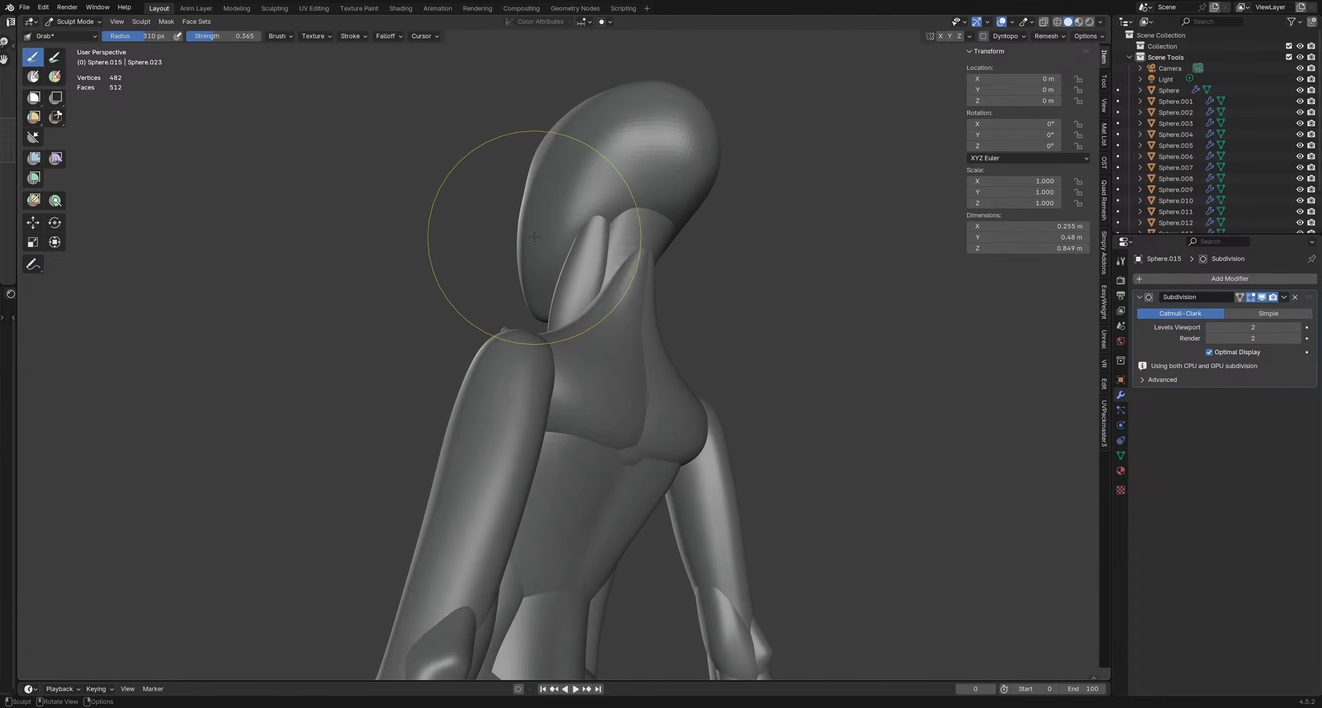
pyautogui.moveTo(593, 183); pyautogui.dragTo(614, 195)
pyautogui.moveTo(614, 195); pyautogui.dragTo(514, 230, button='middle')
pyautogui.moveTo(502, 244); pyautogui.dragTo(469, 264)
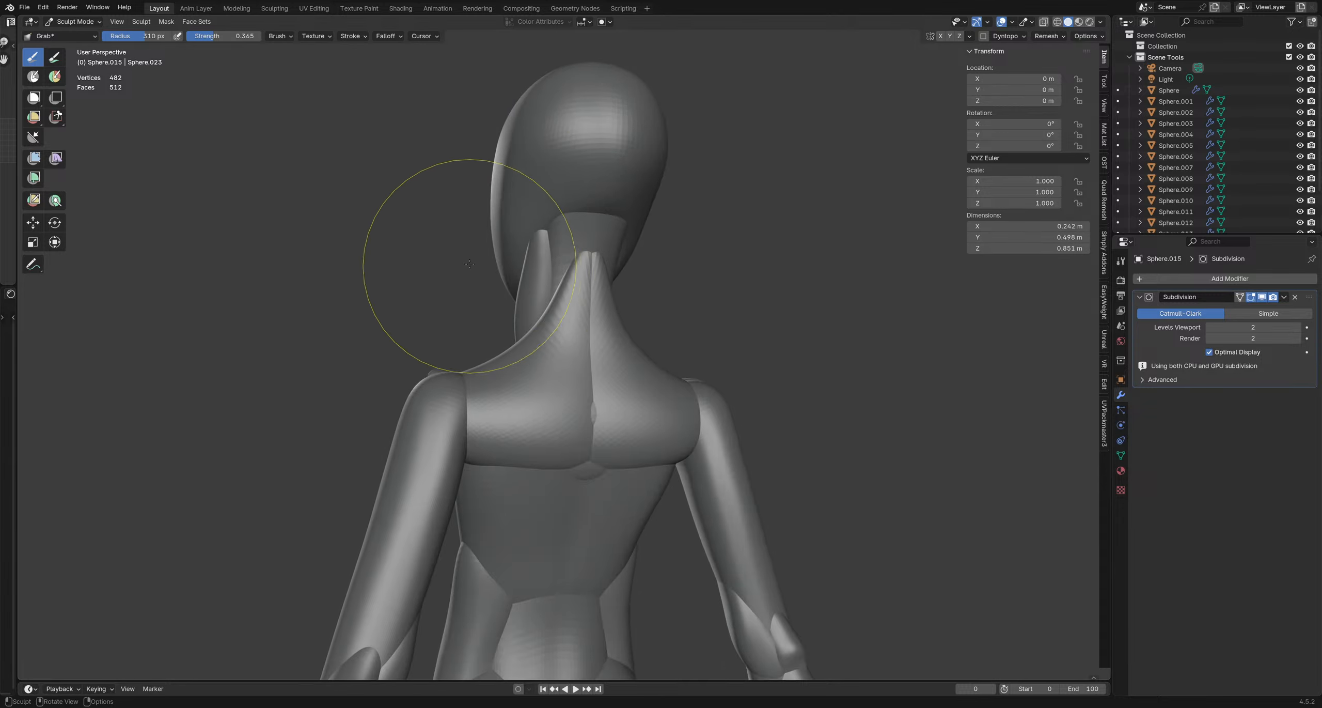
# Refine the neck form's upper and middle sections from behind and the side with Grab strokes, pulling its outer edge inward
pyautogui.moveTo(538, 189); pyautogui.dragTo(540, 194)
pyautogui.moveTo(540, 202); pyautogui.dragTo(592, 271, button='middle')
pyautogui.moveTo(578, 284); pyautogui.dragTo(527, 316)
pyautogui.moveTo(574, 324); pyautogui.dragTo(677, 337, button='middle')
pyautogui.moveTo(648, 336); pyautogui.dragTo(622, 342)
pyautogui.moveTo(622, 342); pyautogui.dragTo(684, 323, button='middle')
# Reduce the Grab brush to about 172 px and adjust the neck form's lower end near the collarbone
pyautogui.press('f')
pyautogui.click(611, 335)
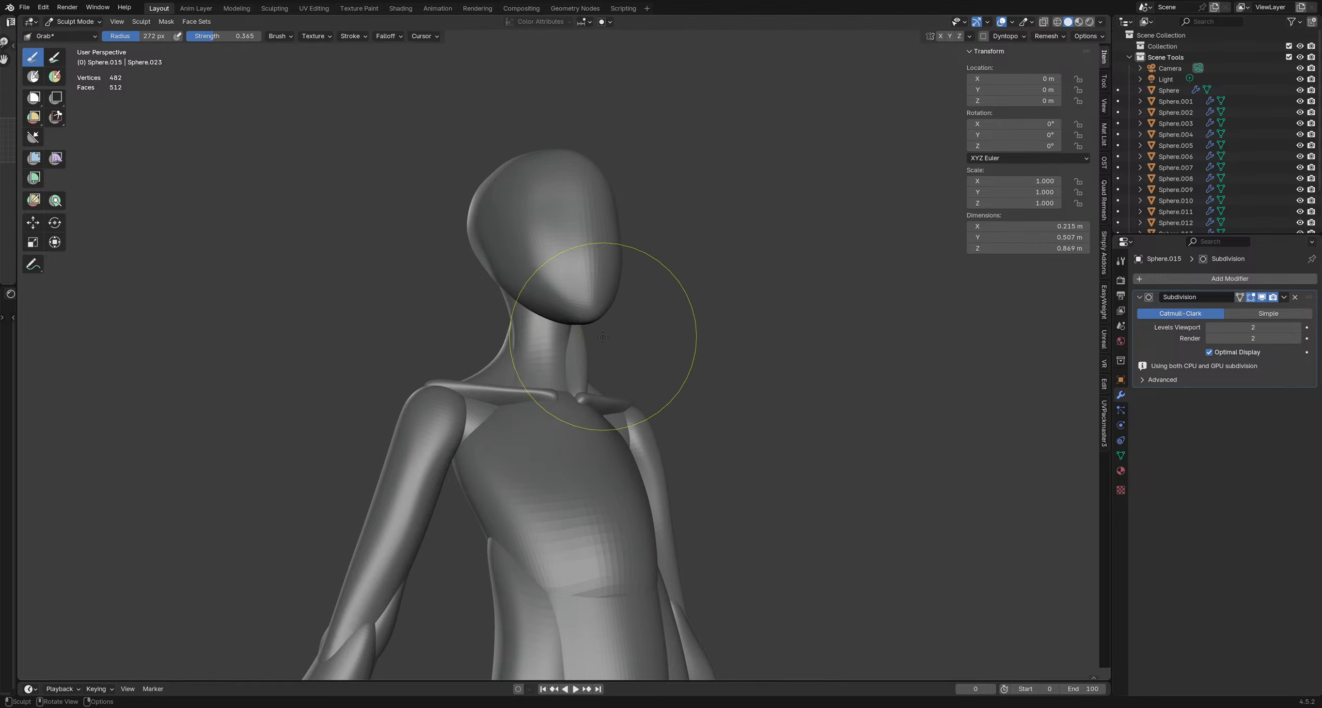
pyautogui.press('f')
pyautogui.click(608, 345)
pyautogui.click(594, 373)
pyautogui.moveTo(594, 373)
pyautogui.mouseDown(button='middle')
pyautogui.moveTo(568, 246)
pyautogui.moveTo(651, 312)
pyautogui.moveTo(607, 336)
pyautogui.moveTo(592, 422)
pyautogui.moveTo(599, 377)
pyautogui.moveTo(718, 392)
pyautogui.mouseUp(button='middle')
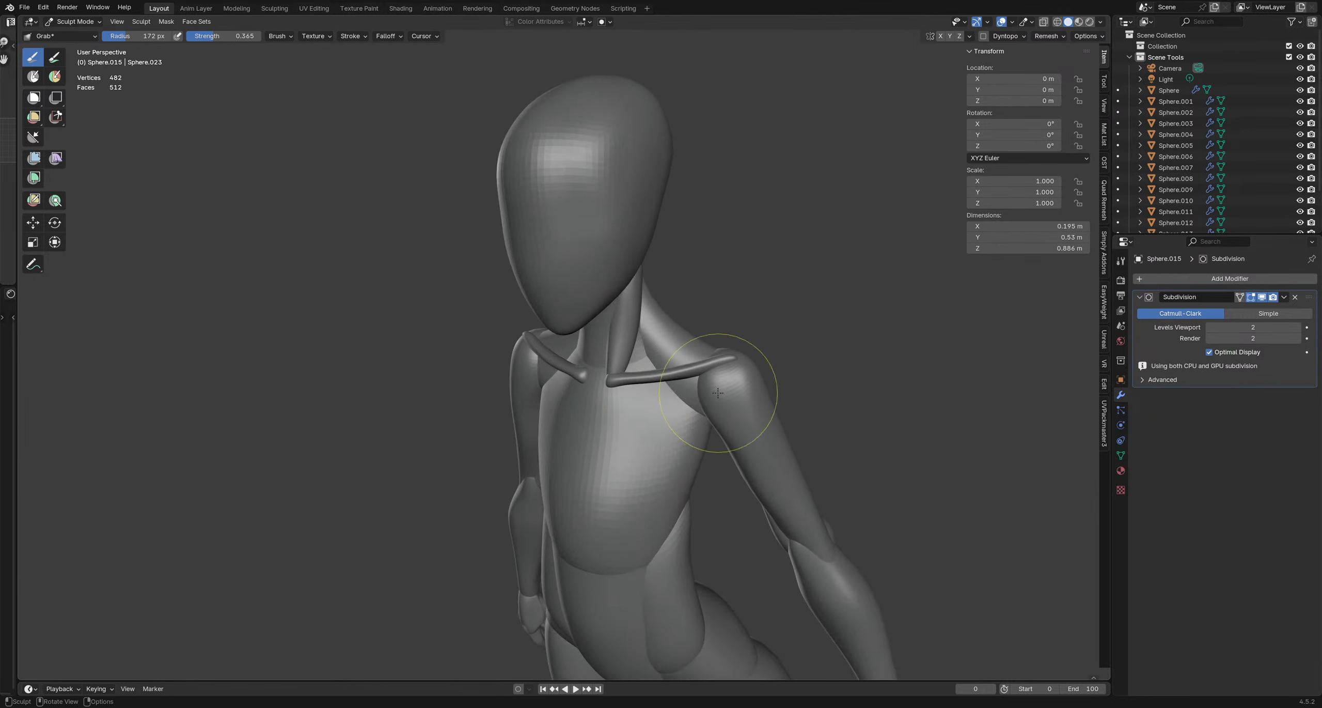
pyautogui.hotkey('alt', 'q')
pyautogui.moveTo(626, 382)
pyautogui.mouseDown(button='middle')
pyautogui.moveTo(573, 381)
pyautogui.moveTo(605, 398)
pyautogui.mouseUp(button='middle')
pyautogui.press('f')
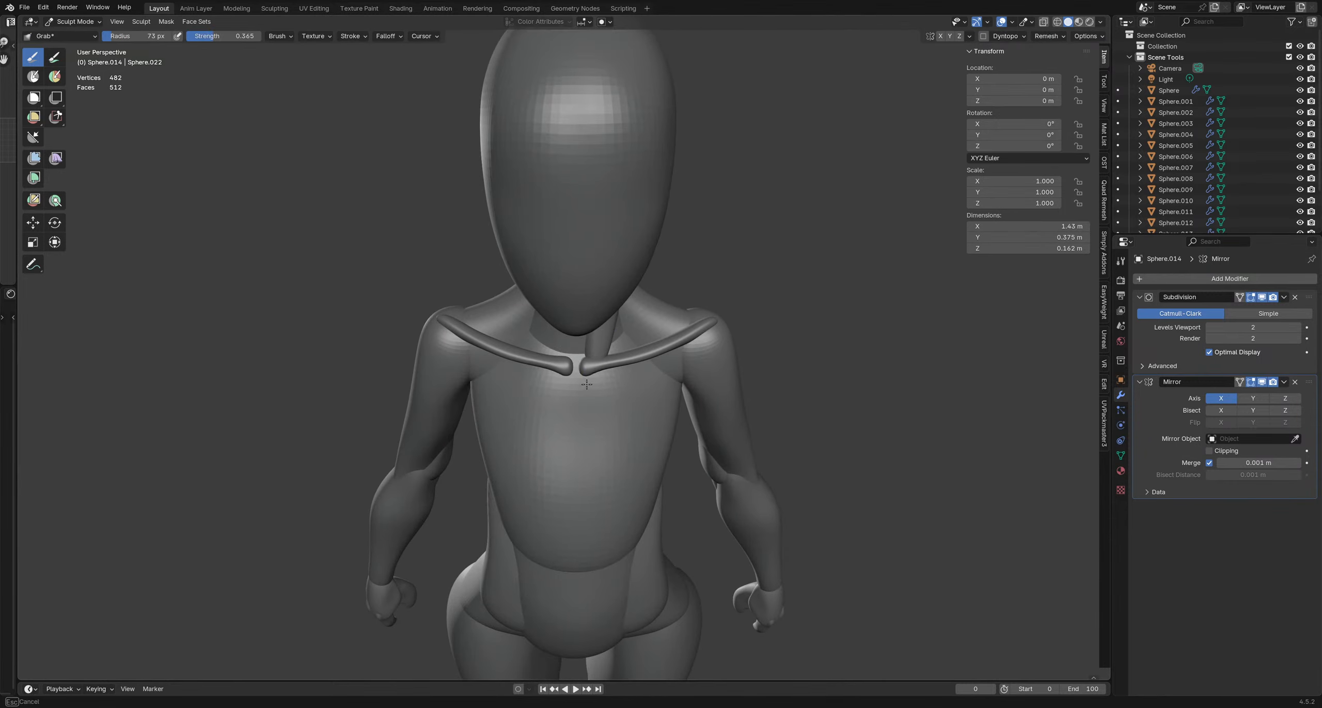
pyautogui.moveTo(575, 354)
pyautogui.mouseDown(button='middle')
pyautogui.moveTo(567, 330)
pyautogui.moveTo(726, 429)
pyautogui.moveTo(541, 396)
pyautogui.moveTo(537, 361)
pyautogui.moveTo(434, 301)
pyautogui.moveTo(531, 369)
pyautogui.moveTo(678, 294)
pyautogui.mouseUp(button='middle')
pyautogui.hotkey('alt', 'q')
# Adjust the neck form's upper part in side view with a Grab brush of about 228 px, fitting it beneath the back of the skull
pyautogui.press('f')
pyautogui.click(639, 405)
pyautogui.press('f')
pyautogui.click(567, 360)
pyautogui.moveTo(690, 304)
pyautogui.mouseDown()
pyautogui.moveTo(677, 303)
pyautogui.moveTo(687, 287)
pyautogui.mouseUp()
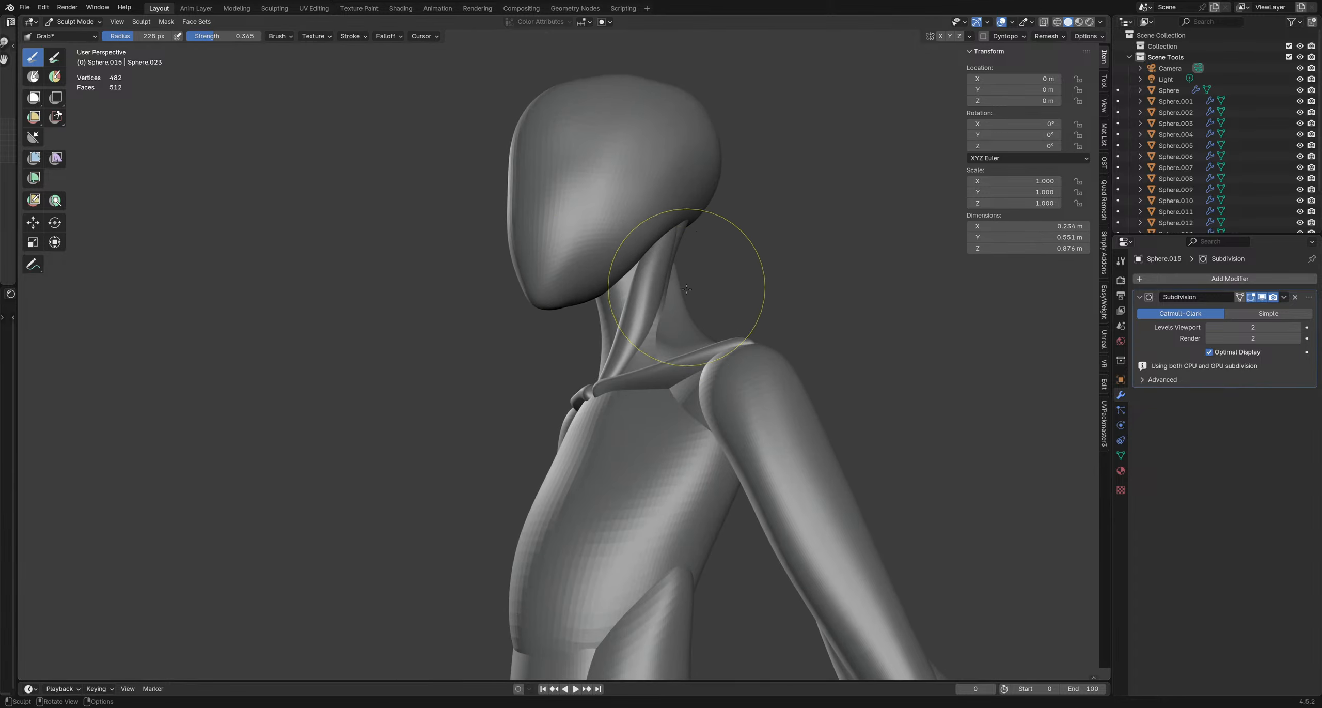
pyautogui.moveTo(666, 316); pyautogui.dragTo(679, 241, button='middle')
pyautogui.moveTo(719, 246)
pyautogui.mouseDown()
pyautogui.moveTo(696, 259)
pyautogui.moveTo(681, 238)
pyautogui.mouseUp()
pyautogui.moveTo(677, 227)
pyautogui.mouseDown(button='middle')
pyautogui.moveTo(645, 212)
pyautogui.moveTo(679, 250)
pyautogui.moveTo(596, 329)
pyautogui.moveTo(547, 347)
pyautogui.mouseUp(button='middle')
# Reduce the Grab brush to about 146 px and shift the neck form's lower middle section from the front
pyautogui.press('f')
pyautogui.click(631, 198)
pyautogui.press('f')
pyautogui.click(552, 361)
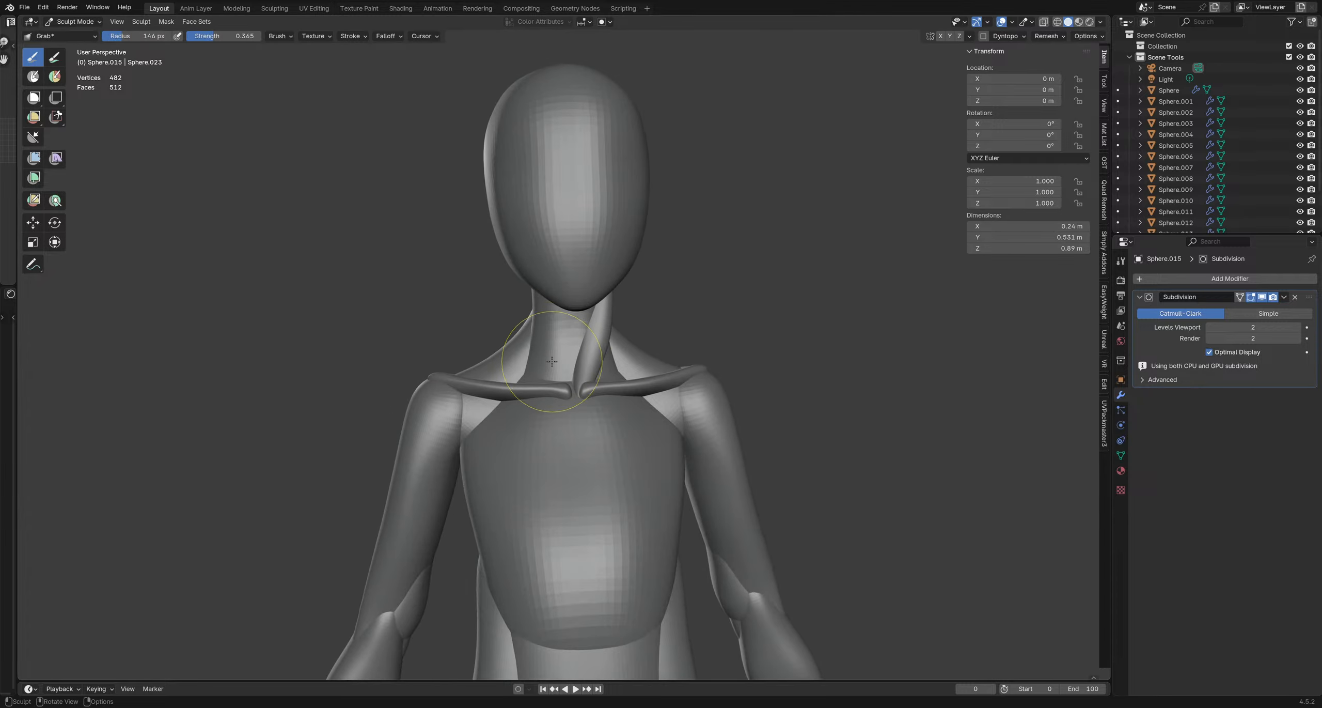
pyautogui.moveTo(555, 363); pyautogui.dragTo(542, 363)
pyautogui.moveTo(584, 326)
pyautogui.mouseDown(button='middle')
pyautogui.moveTo(552, 310)
pyautogui.moveTo(586, 274)
pyautogui.moveTo(640, 298)
pyautogui.mouseUp(button='middle')
# Apply all transforms to the neck form in Object Mode and mirror it across X with Merge disabled
pyautogui.hotkey('ctrl', 'Tab')
pyautogui.click(690, 309)
pyautogui.click(639, 298)
pyautogui.press('q')
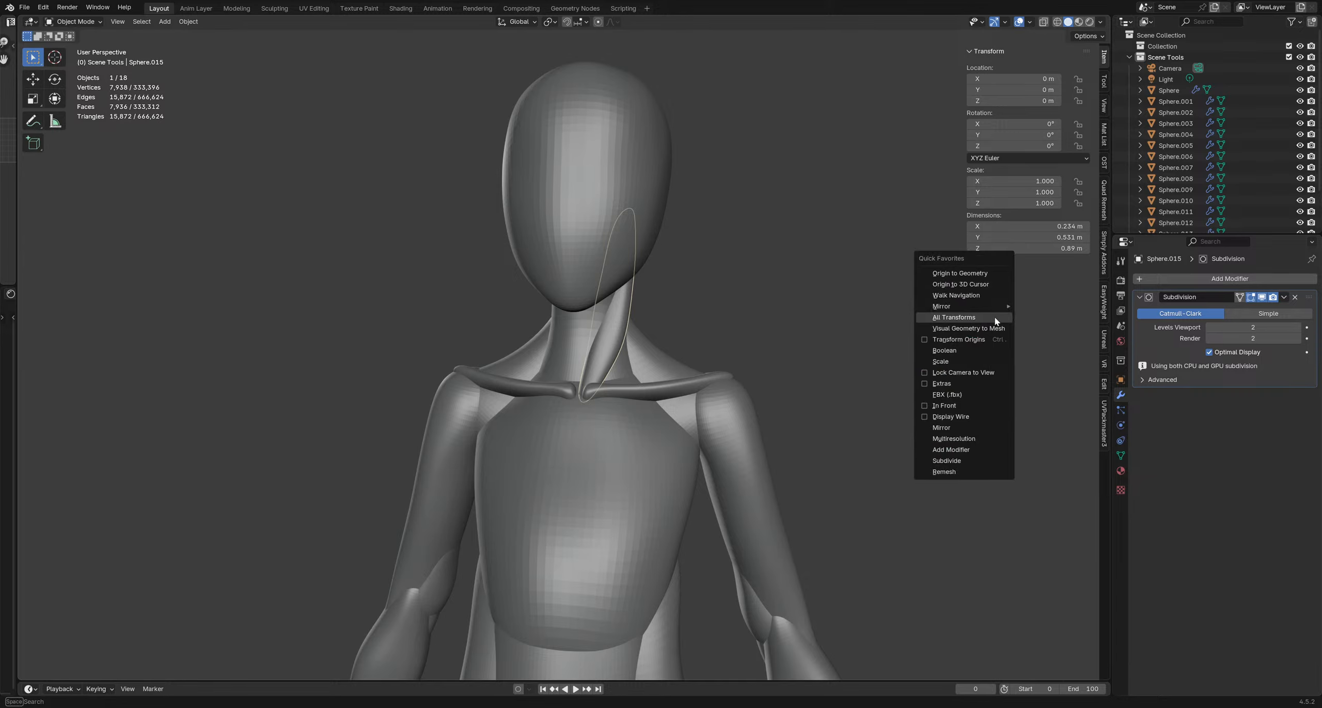
pyautogui.click(960, 324)
pyautogui.press('q')
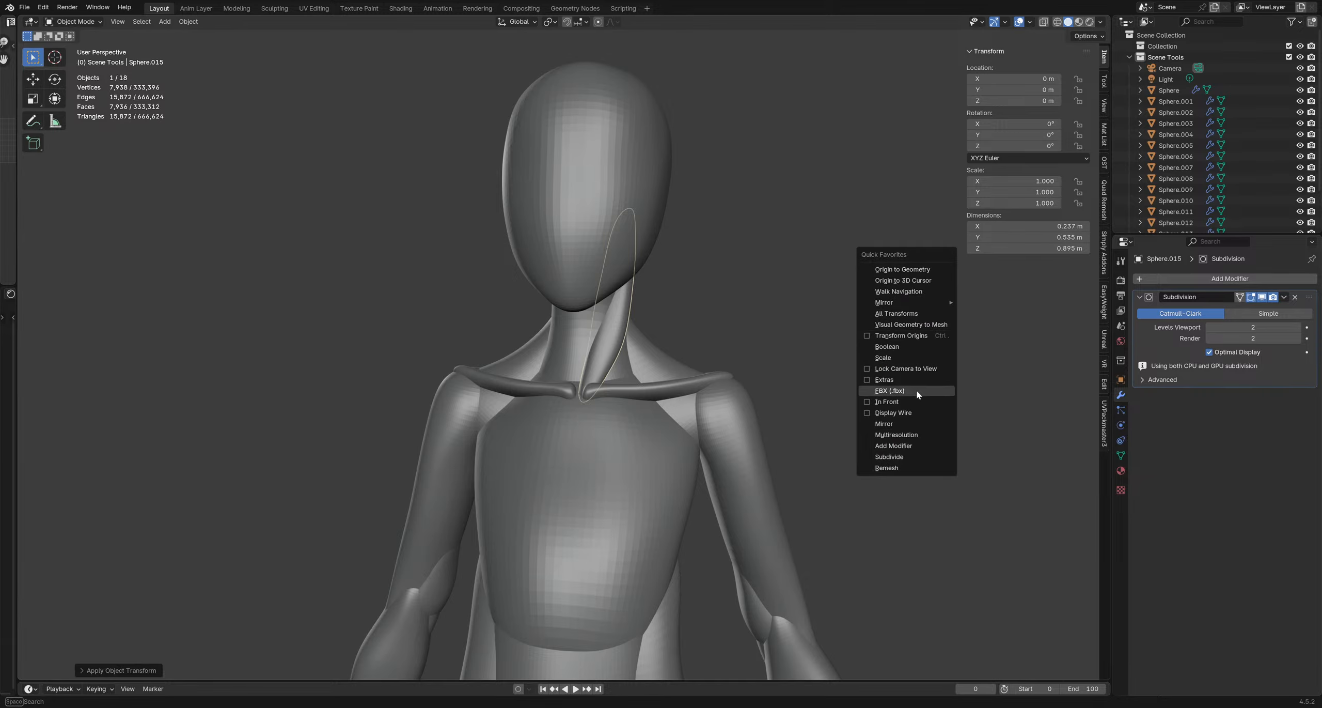
pyautogui.click(909, 424)
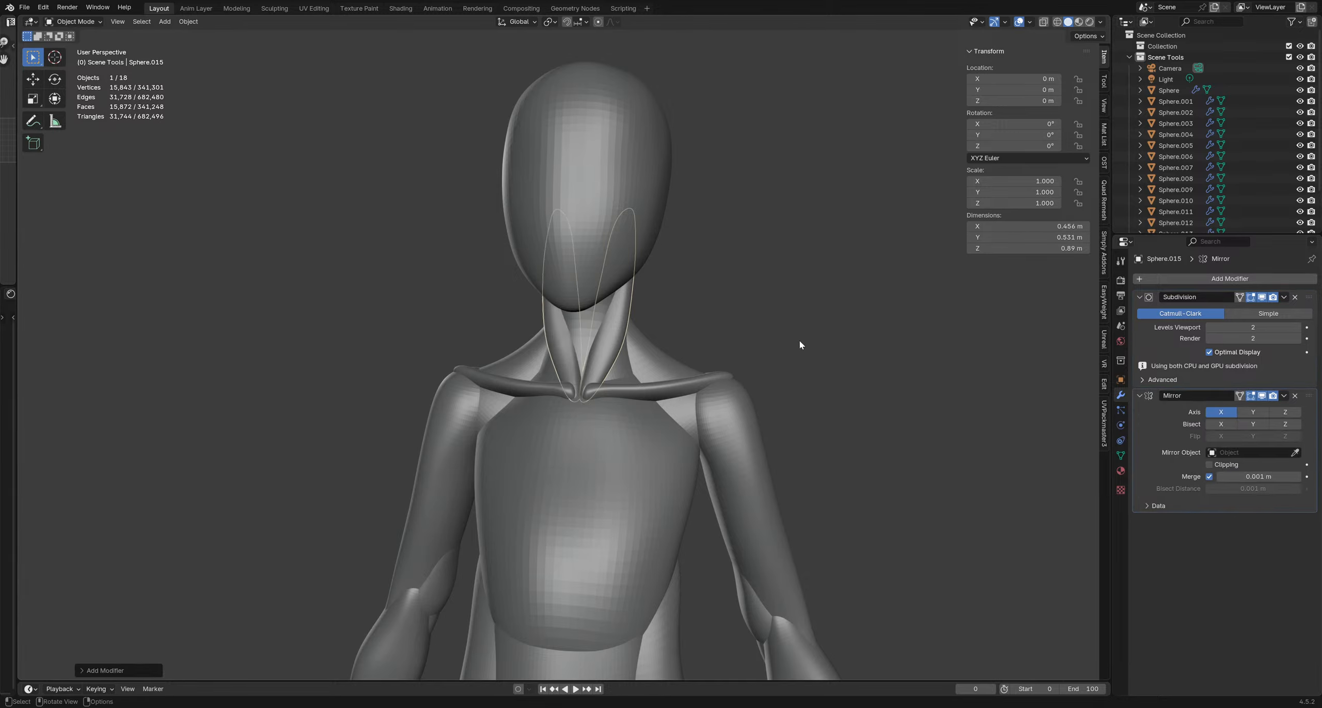
pyautogui.click(800, 338)
pyautogui.click(1208, 476)
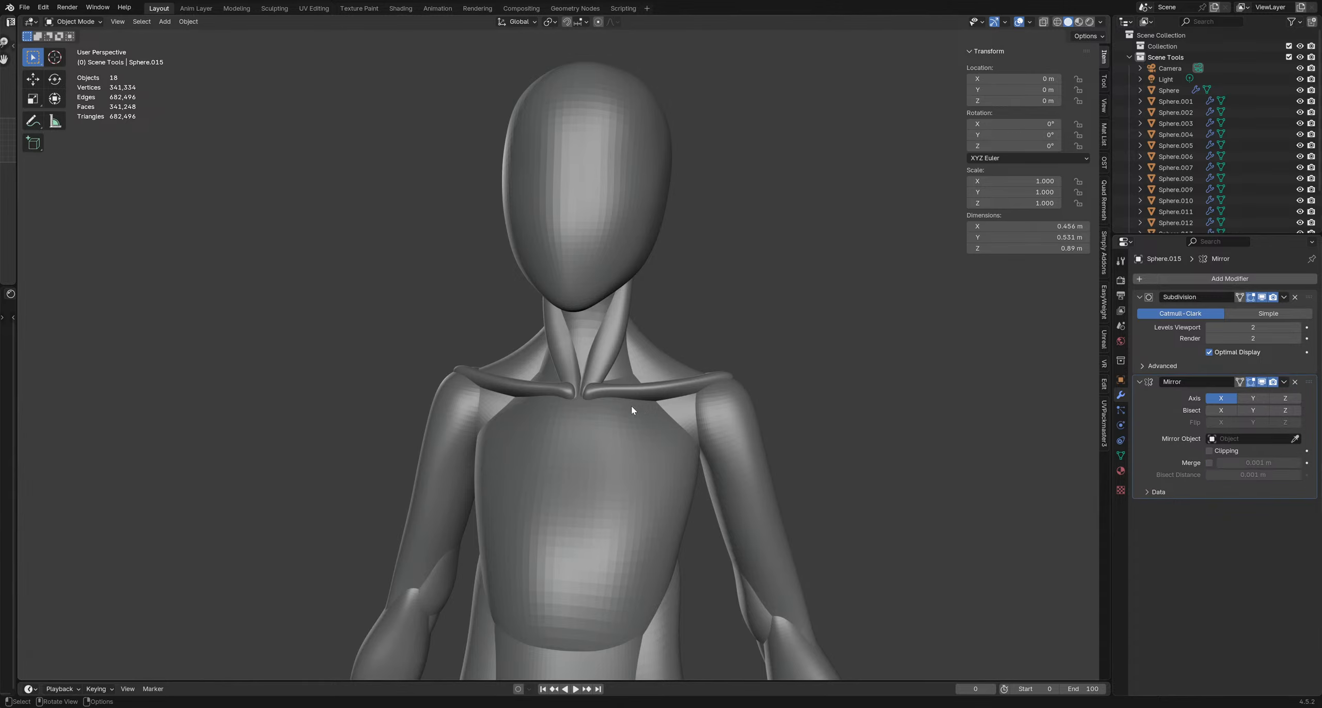
# Select the head, enter Sculpt Mode and push the back of the skull inward with the Grab brush
pyautogui.moveTo(734, 364); pyautogui.dragTo(797, 377, button='middle')
pyautogui.scroll(-5, 730, 335)
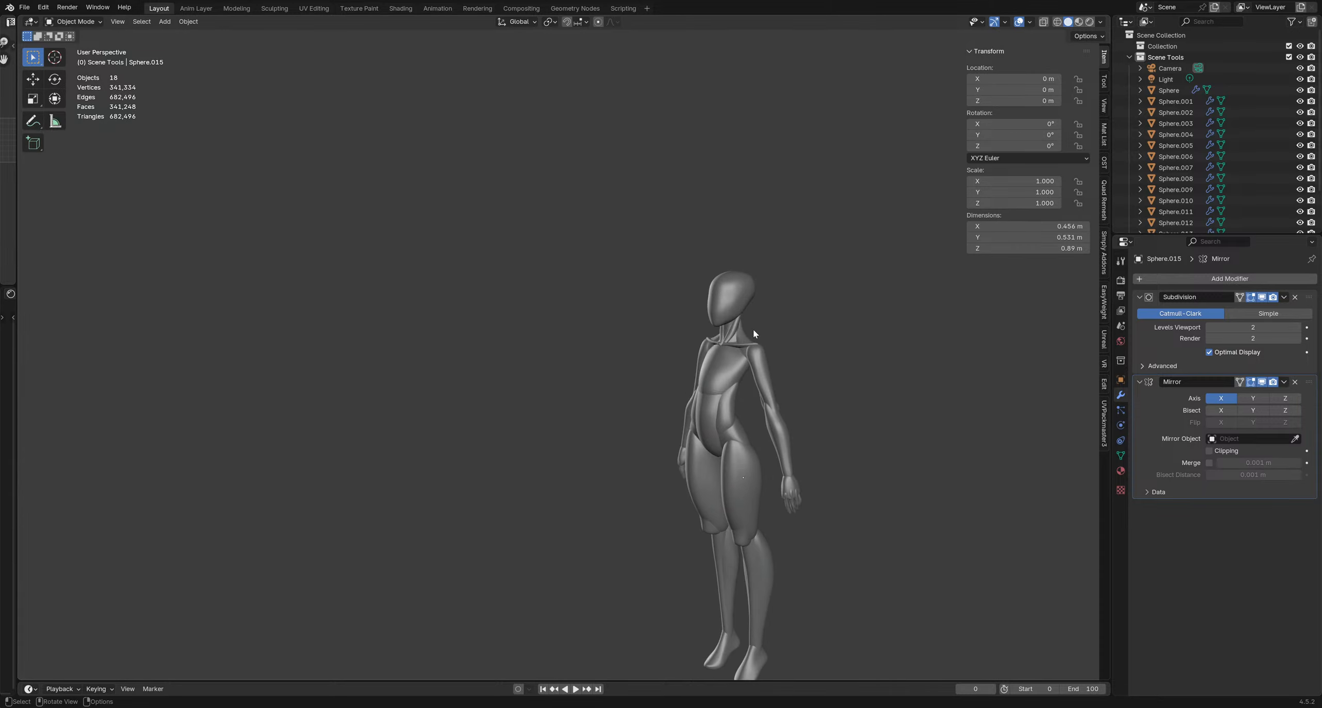
pyautogui.keyDown('shift'); pyautogui.moveTo(753, 330); pyautogui.dragTo(758, 356, button='middle'); pyautogui.keyUp('shift')
pyautogui.click(698, 299)
pyautogui.scroll(3, 724, 291)
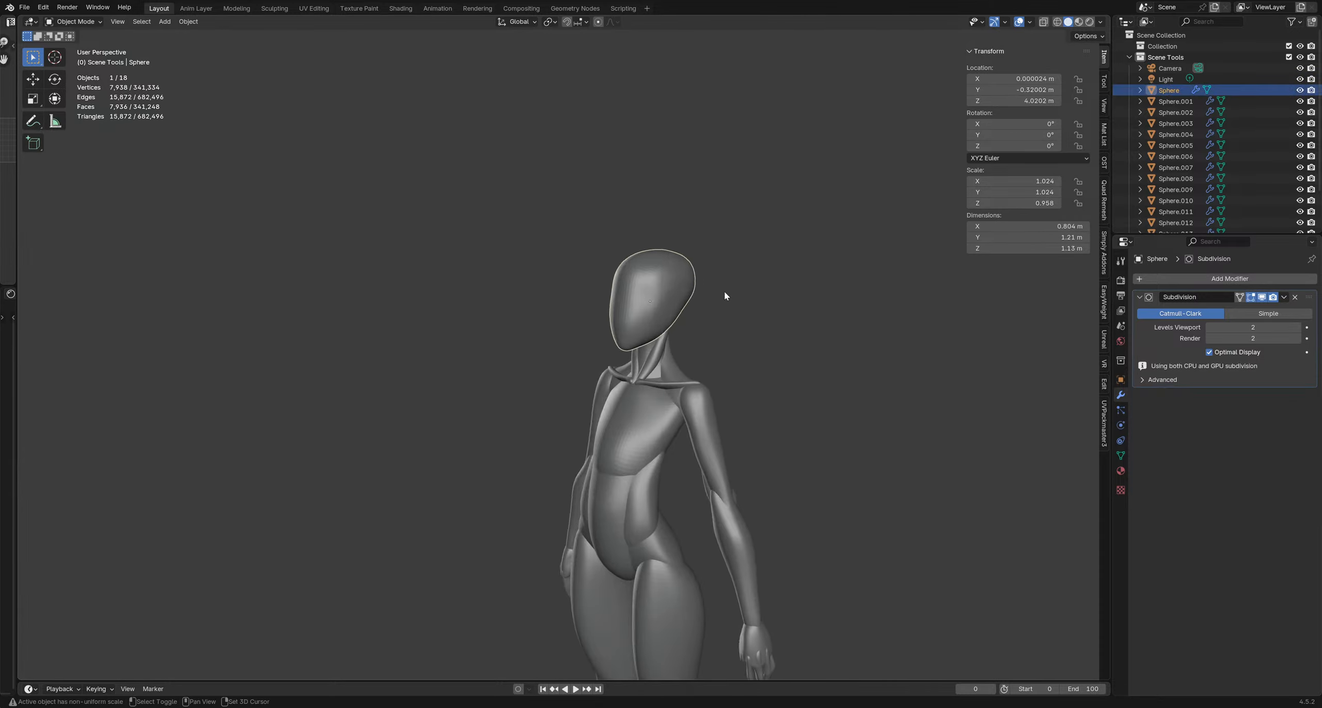
pyautogui.keyDown('shift'); pyautogui.moveTo(723, 290); pyautogui.dragTo(690, 296, button='middle'); pyautogui.keyUp('shift')
pyautogui.hotkey('ctrl', 'Tab')
pyautogui.click(684, 354)
pyautogui.moveTo(695, 285)
pyautogui.mouseDown()
pyautogui.moveTo(670, 327)
pyautogui.moveTo(679, 283)
pyautogui.moveTo(677, 299)
pyautogui.mouseUp()
pyautogui.press('f')
pyautogui.moveTo(666, 319)
pyautogui.mouseDown(button='middle')
pyautogui.moveTo(677, 304)
pyautogui.moveTo(618, 307)
pyautogui.mouseUp(button='middle')
pyautogui.click(746, 283)
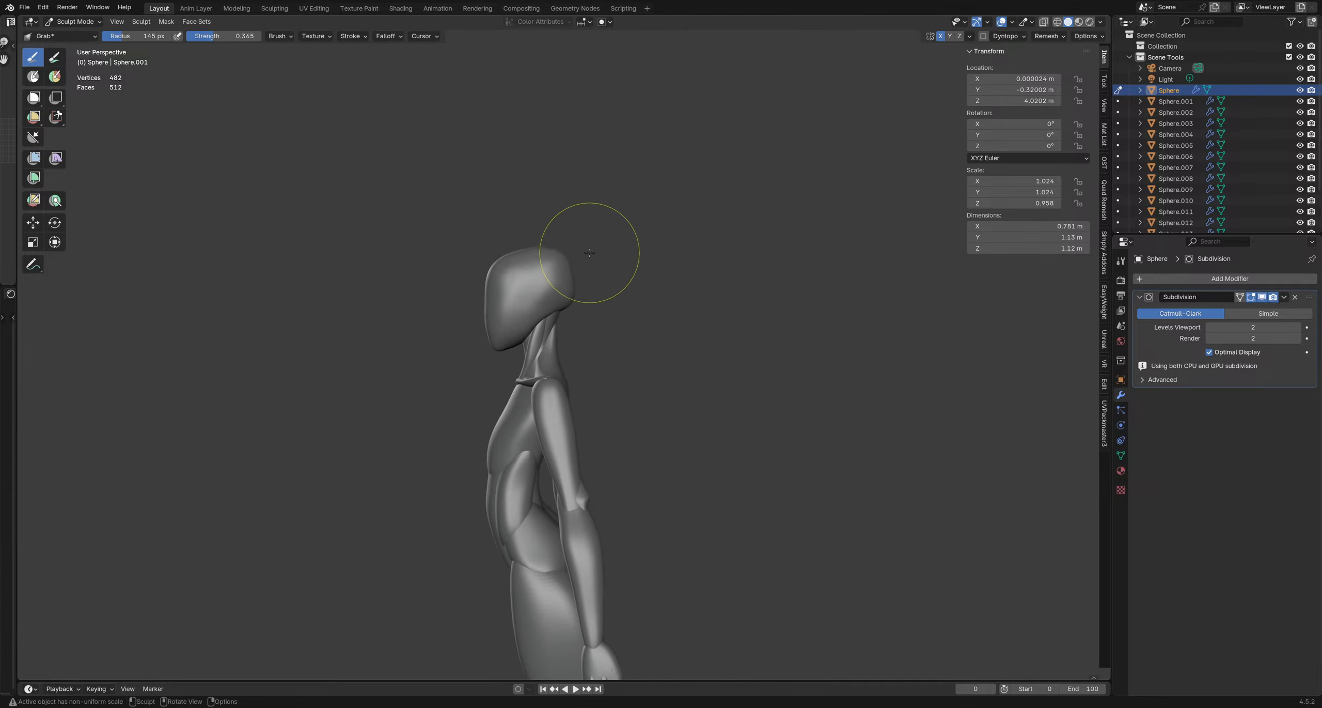
# Refine the back of the skull in side view with a 125 px Grab brush and save the file
pyautogui.press('f')
pyautogui.click(584, 251)
pyautogui.moveTo(574, 242); pyautogui.dragTo(572, 249)
pyautogui.moveTo(602, 309)
pyautogui.mouseDown()
pyautogui.moveTo(584, 312)
pyautogui.moveTo(590, 259)
pyautogui.mouseUp()
pyautogui.moveTo(596, 301)
pyautogui.mouseDown(button='middle')
pyautogui.moveTo(750, 334)
pyautogui.moveTo(706, 327)
pyautogui.mouseUp(button='middle')
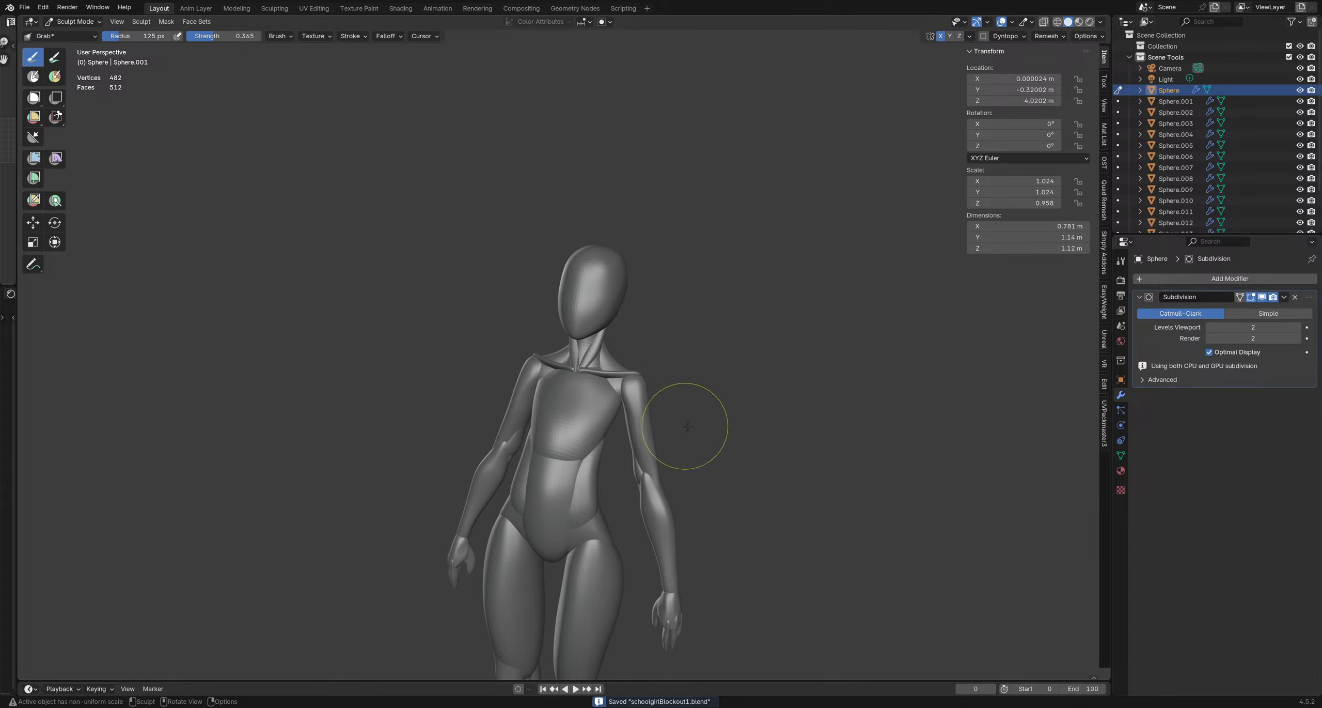
# Return to Object Mode and add a UV sphere for the breast form
pyautogui.moveTo(688, 426)
pyautogui.mouseDown(button='middle')
pyautogui.moveTo(611, 413)
pyautogui.moveTo(629, 389)
pyautogui.mouseUp(button='middle')
pyautogui.scroll(2, 619, 338)
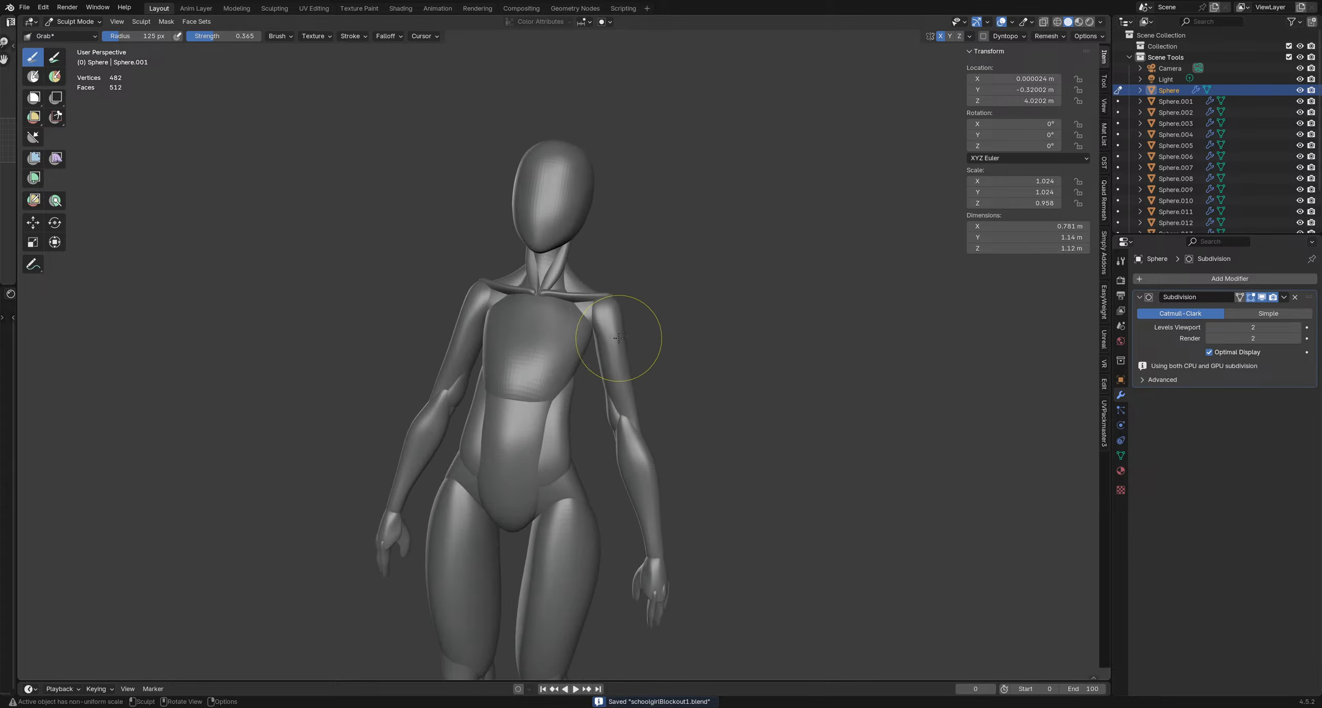
pyautogui.moveTo(619, 337)
pyautogui.mouseDown(button='middle')
pyautogui.moveTo(447, 308)
pyautogui.moveTo(575, 325)
pyautogui.moveTo(481, 325)
pyautogui.moveTo(511, 331)
pyautogui.mouseUp(button='middle')
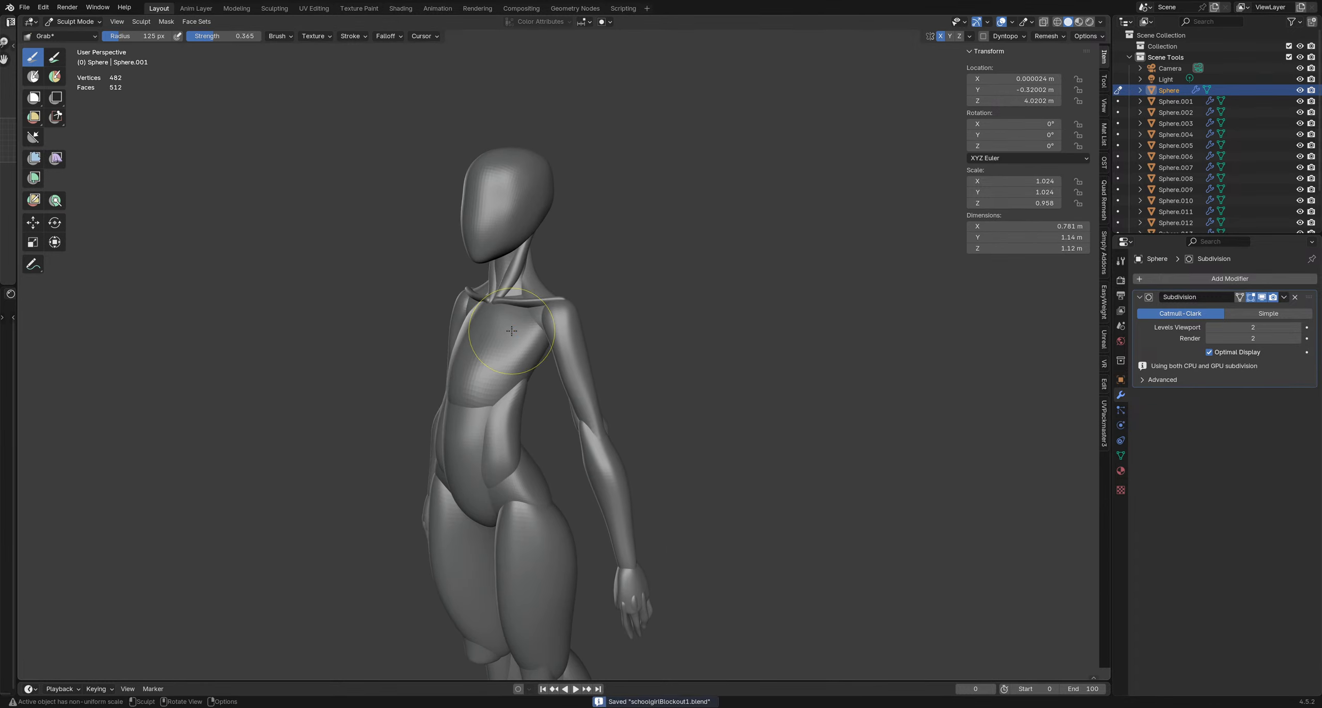
pyautogui.hotkey('ctrl', 'Tab')
pyautogui.click(630, 312)
pyautogui.hotkey('shift', 'a')
pyautogui.moveTo(629, 313)
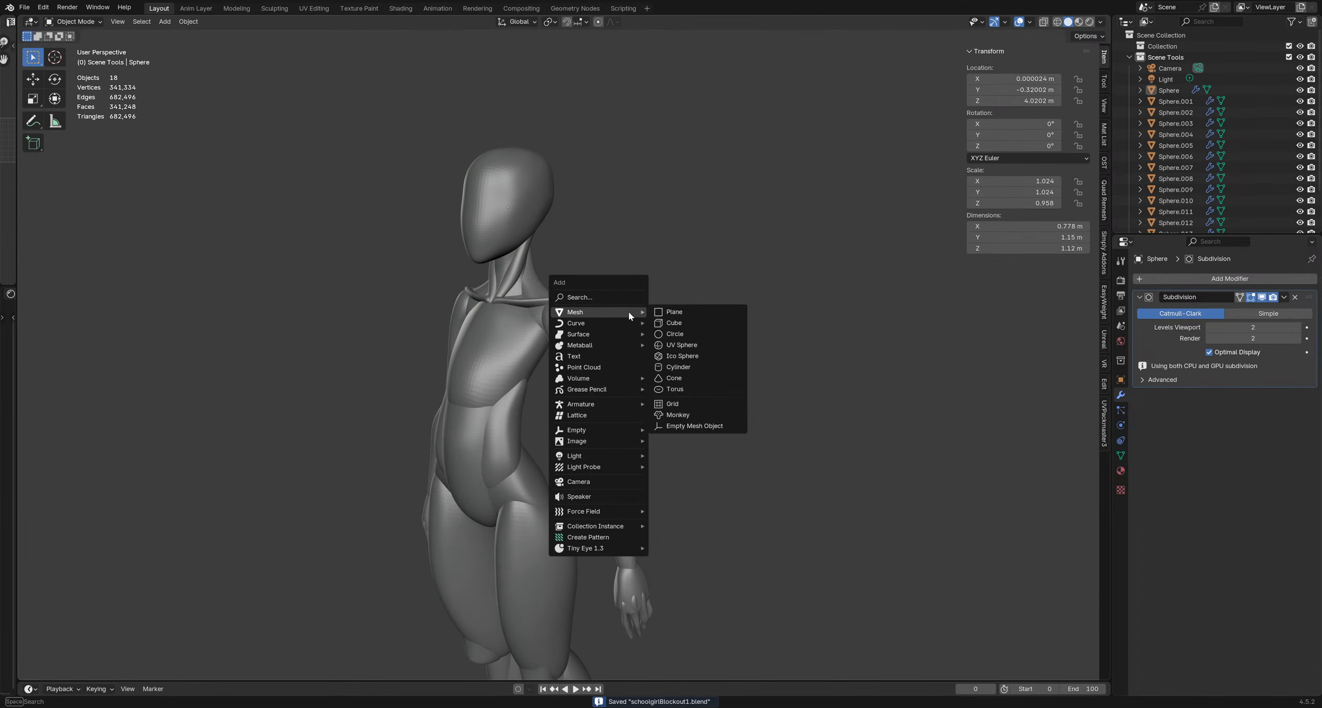
pyautogui.click(687, 347)
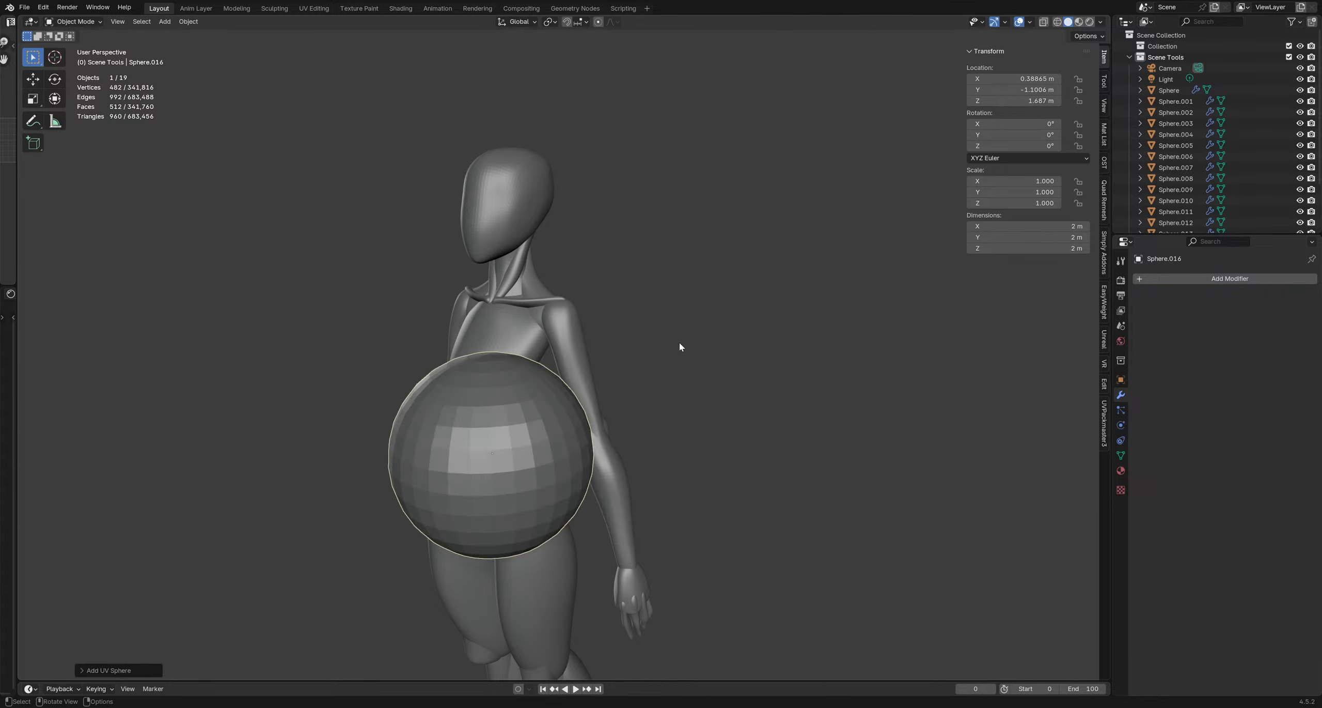
# Rotate the new sphere, move it onto the upper chest and scale it down to about 0.277
pyautogui.moveTo(682, 348); pyautogui.dragTo(545, 365, button='middle')
pyautogui.press('r')
pyautogui.click(611, 399)
pyautogui.press('g')
pyautogui.click(619, 297)
pyautogui.press('s')
pyautogui.click(655, 310)
pyautogui.press('r')
pyautogui.click(657, 314)
pyautogui.press('g')
pyautogui.click(735, 357)
pyautogui.press('s')
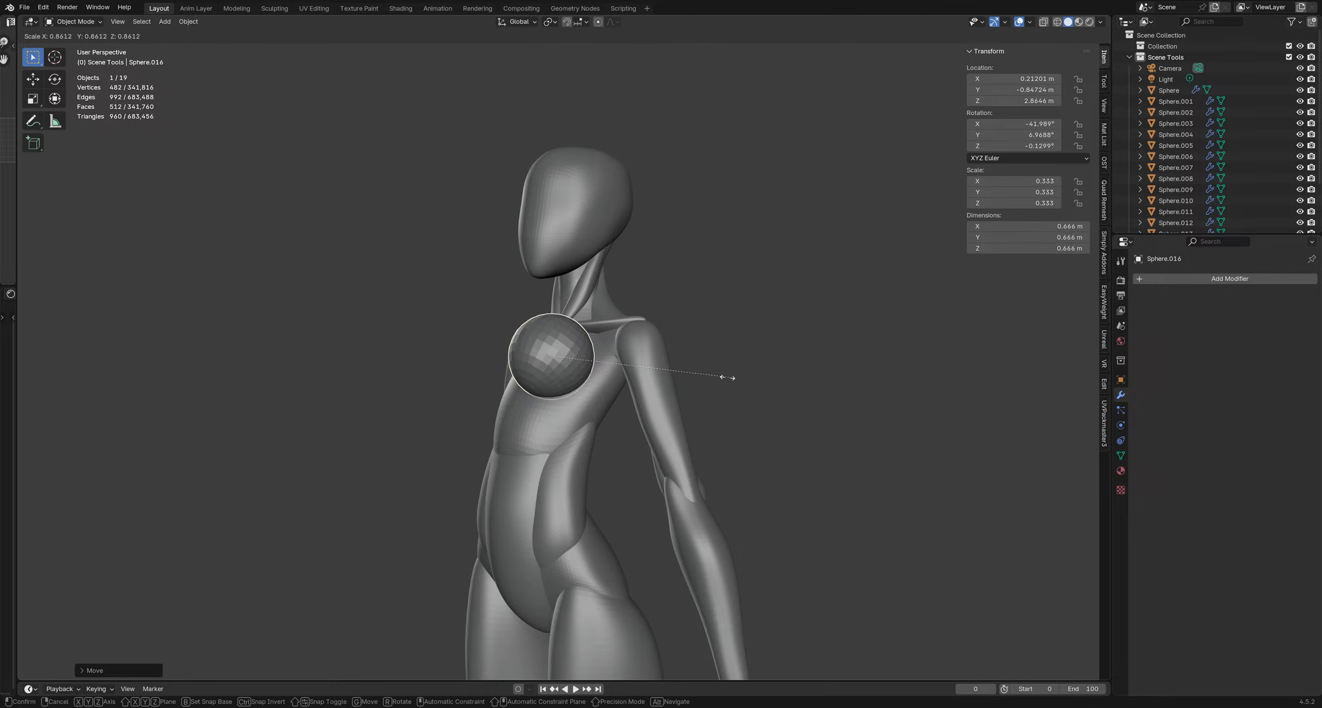
pyautogui.click(699, 374)
# Add level 2 subdivision to the chest sphere, stretch it along local Z to about 0.384 and position it on one side of the chest
pyautogui.hotkey('ctrl', '2')
pyautogui.press('s')
pyautogui.press('z')
pyautogui.press('z')
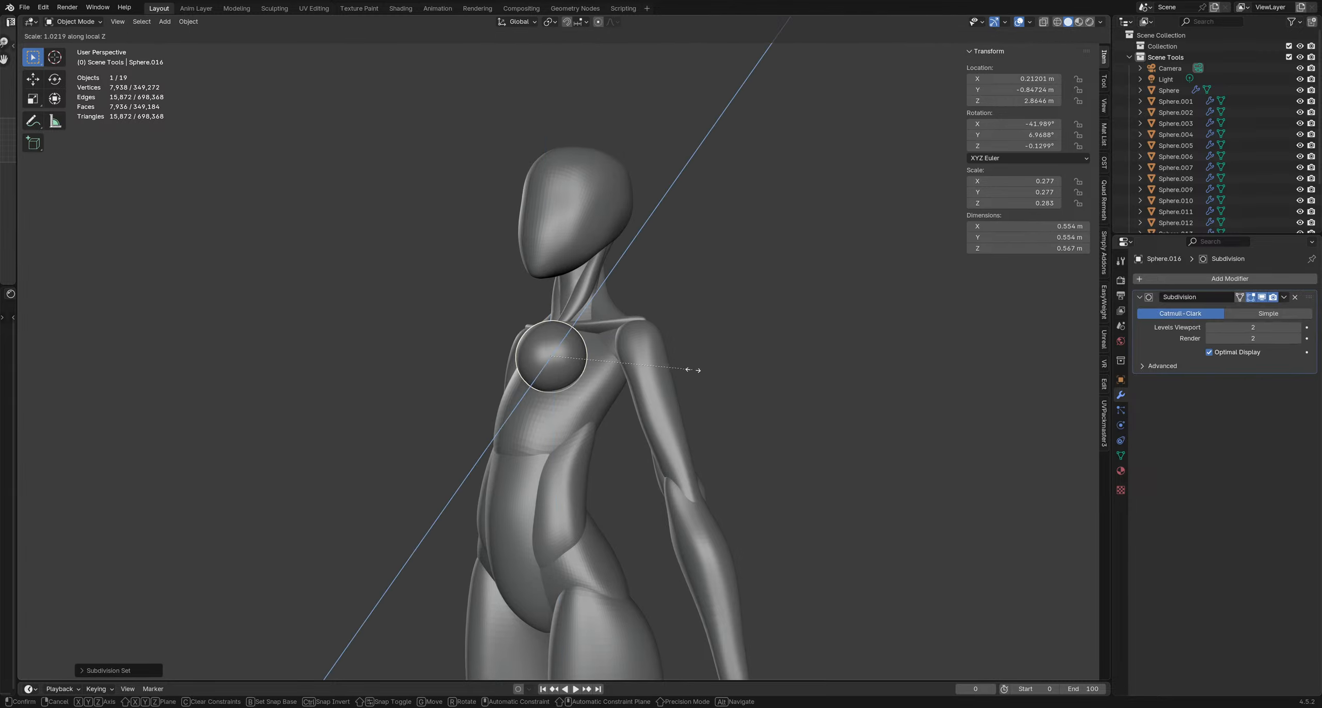
pyautogui.click(743, 329)
pyautogui.moveTo(742, 328)
pyautogui.mouseDown(button='middle')
pyautogui.moveTo(668, 380)
pyautogui.moveTo(768, 412)
pyautogui.moveTo(626, 437)
pyautogui.moveTo(576, 301)
pyautogui.moveTo(551, 323)
pyautogui.moveTo(622, 357)
pyautogui.moveTo(594, 323)
pyautogui.moveTo(682, 428)
pyautogui.moveTo(730, 349)
pyautogui.mouseUp(button='middle')
pyautogui.press('g')
pyautogui.click(633, 449)
pyautogui.press('g')
pyautogui.click(614, 351)
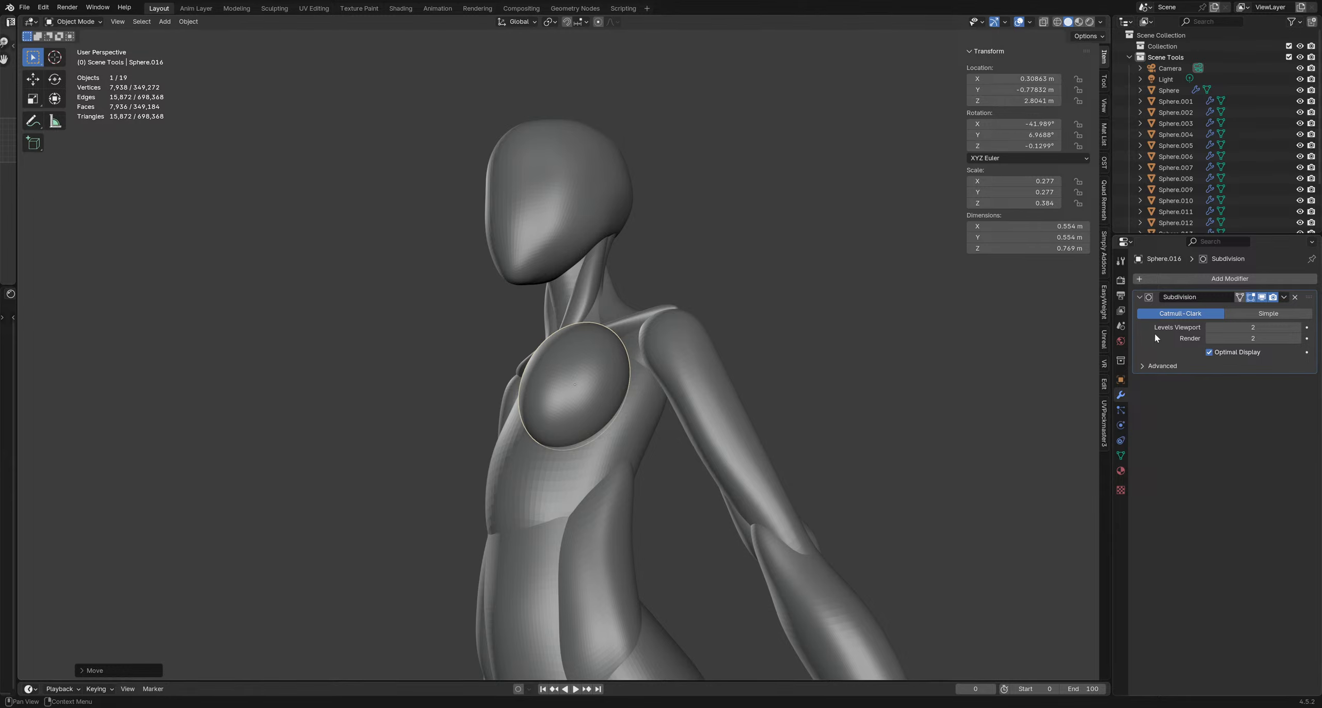
# Apply all transforms to the chest sphere and mirror it across X
pyautogui.press('q')
pyautogui.moveTo(645, 356)
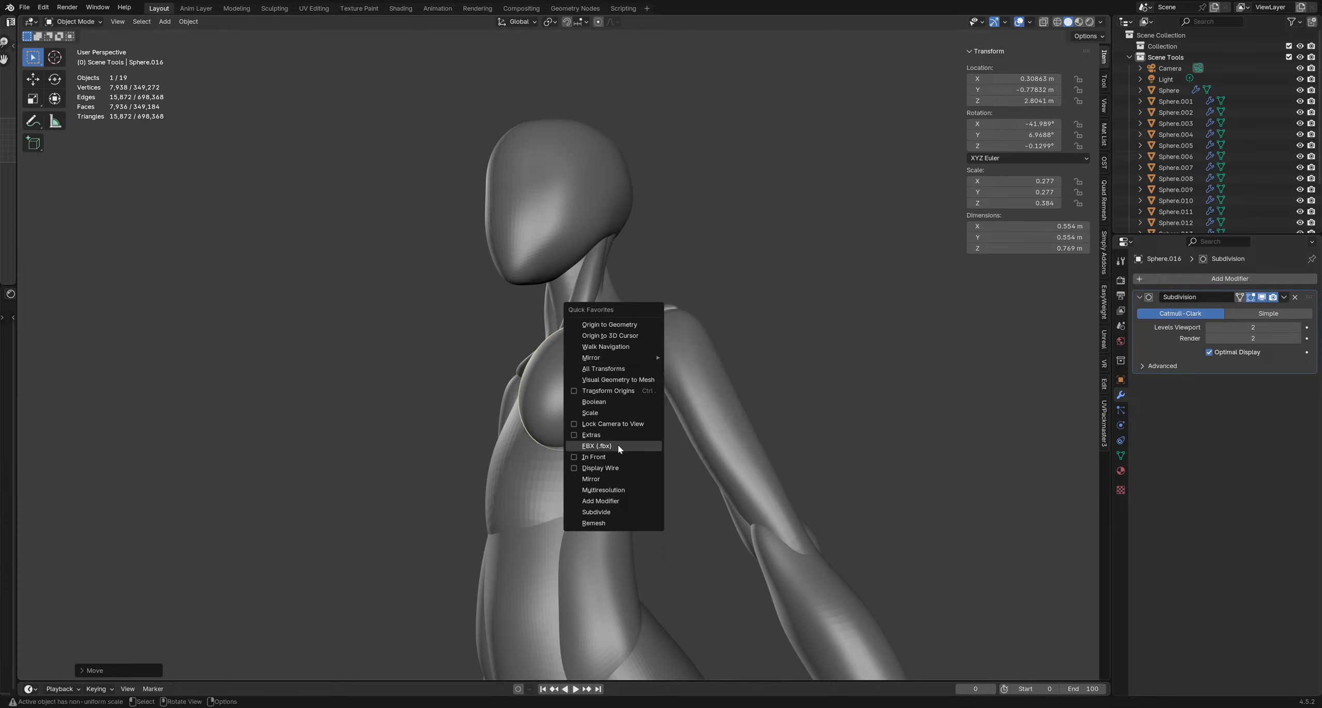
pyautogui.click(618, 369)
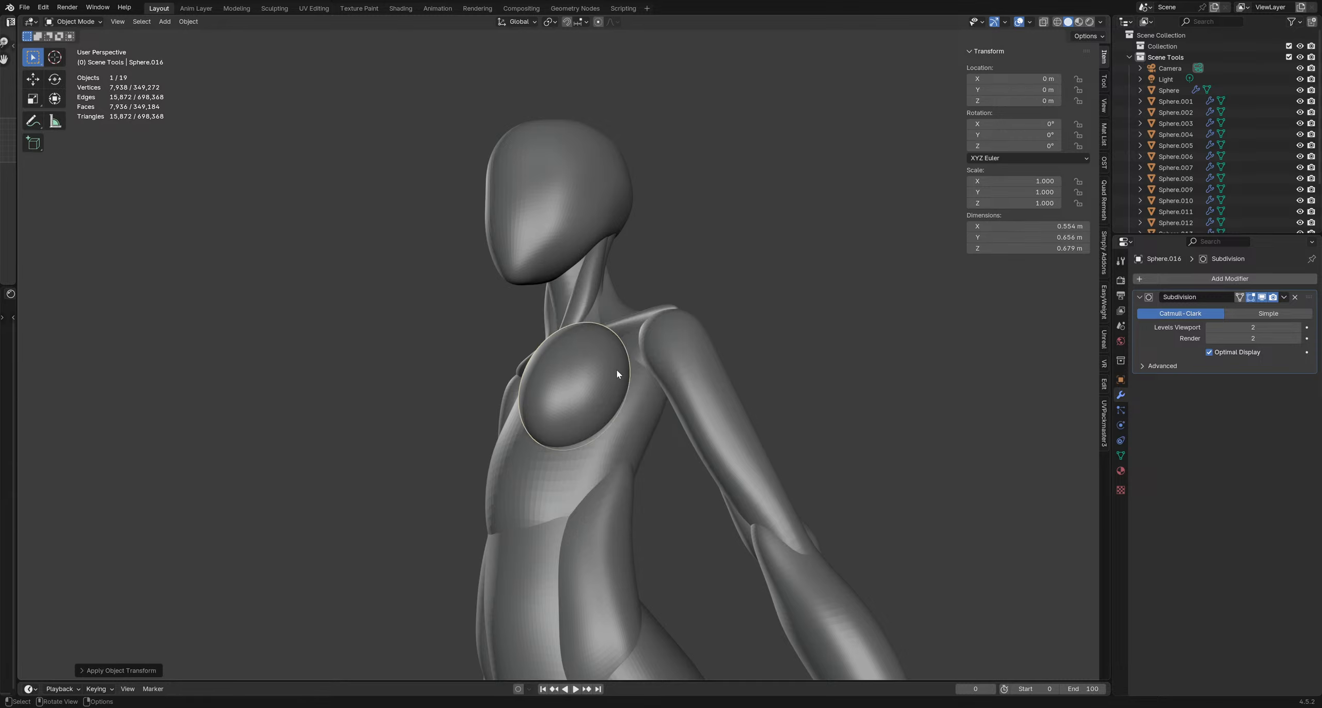
pyautogui.press('q')
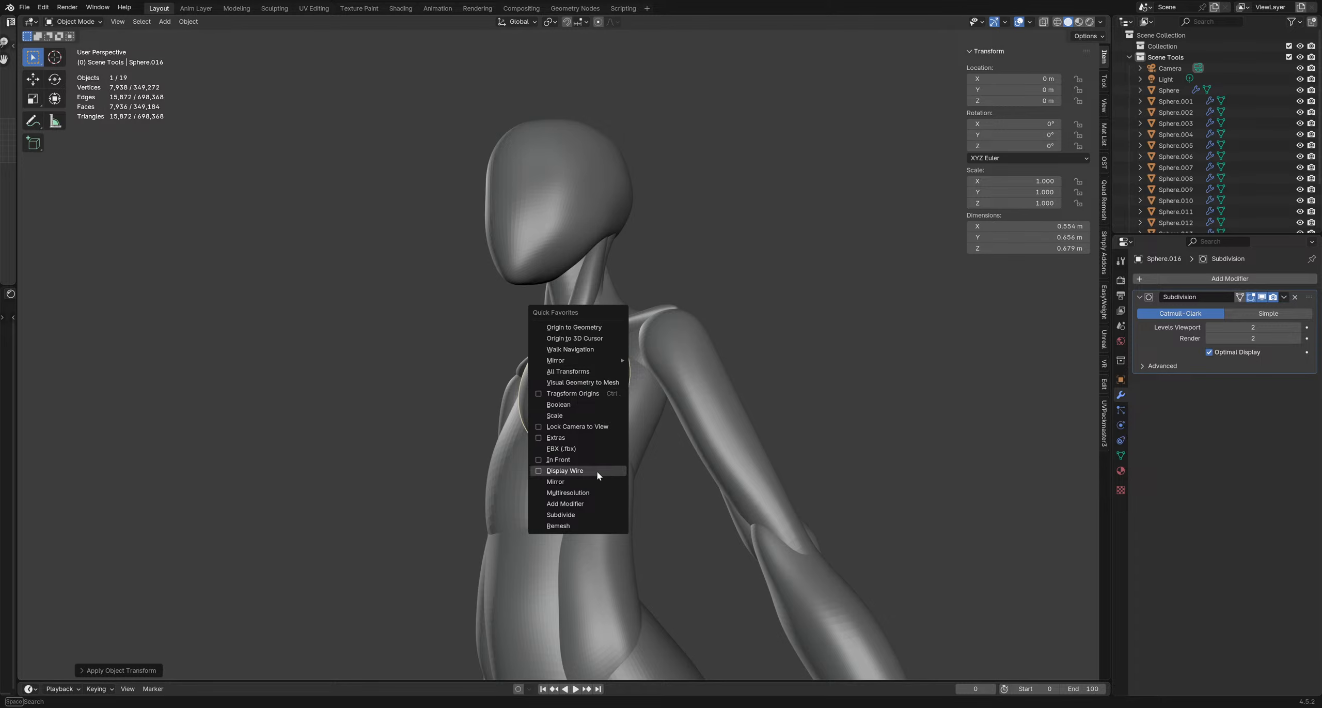
pyautogui.press('q')
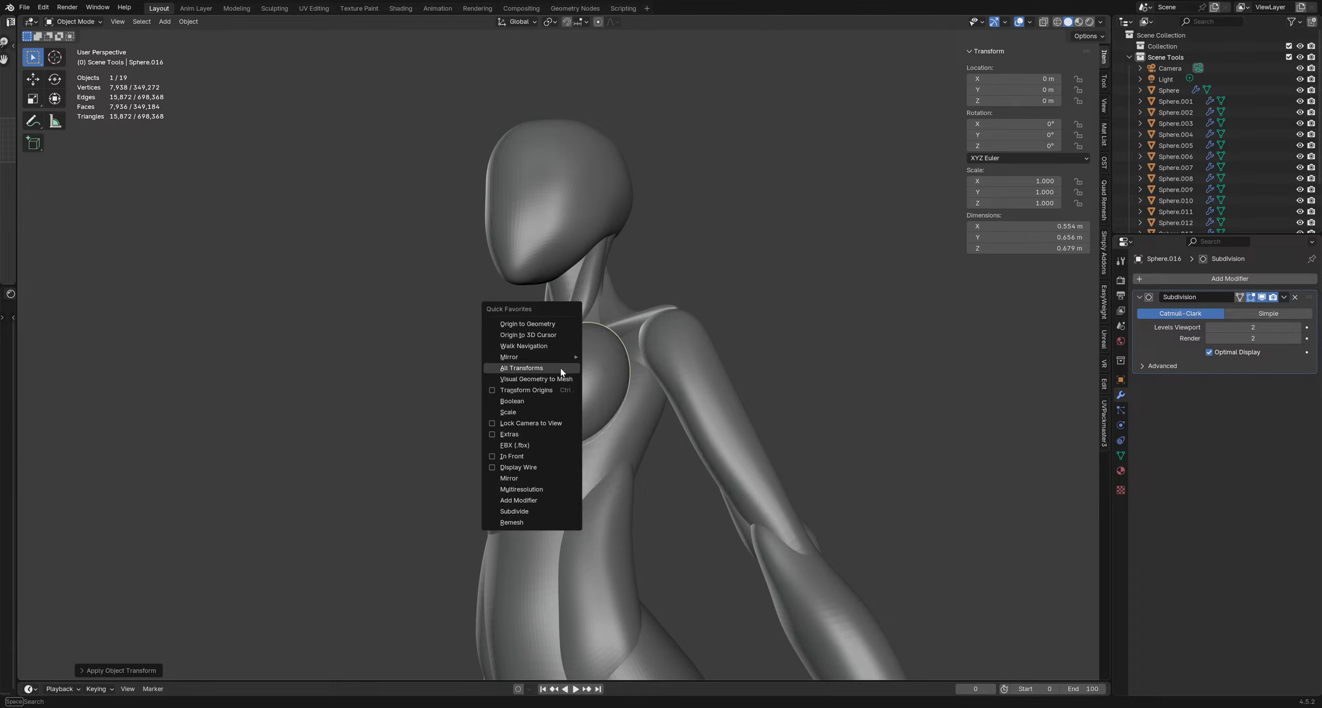
pyautogui.click(545, 478)
pyautogui.moveTo(568, 340)
pyautogui.mouseDown(button='middle')
pyautogui.moveTo(605, 392)
pyautogui.moveTo(691, 334)
pyautogui.moveTo(541, 423)
pyautogui.moveTo(573, 356)
pyautogui.mouseUp(button='middle')
pyautogui.hotkey('alt', 'a')
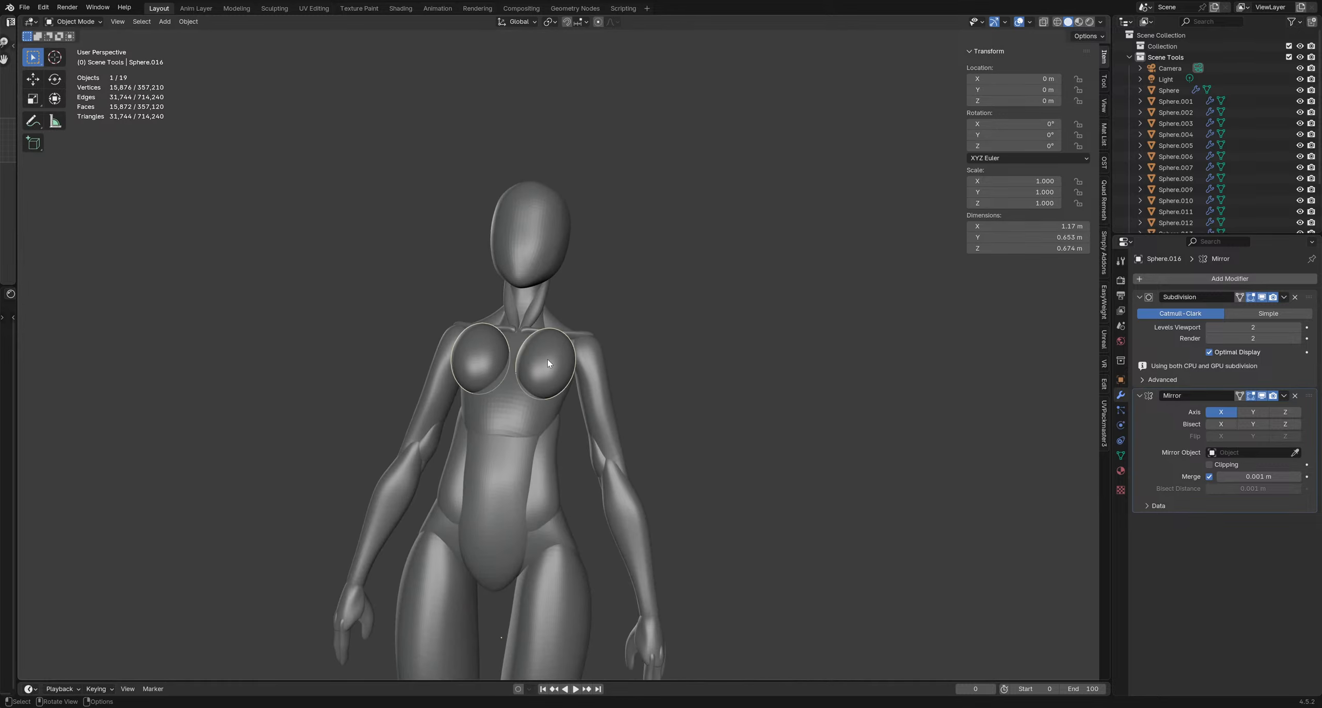
# Reshape the mirrored breast forms in Sculpt Mode with a Grab brush of about 189 px and return to Object Mode with wireframes displayed
pyautogui.hotkey('ctrl', 'Tab')
pyautogui.click(555, 463)
pyautogui.press('f')
pyautogui.click(584, 347)
pyautogui.moveTo(485, 341)
pyautogui.mouseDown(button='middle')
pyautogui.moveTo(518, 376)
pyautogui.moveTo(537, 356)
pyautogui.moveTo(600, 359)
pyautogui.moveTo(608, 320)
pyautogui.moveTo(552, 329)
pyautogui.moveTo(563, 427)
pyautogui.moveTo(593, 370)
pyautogui.moveTo(579, 312)
pyautogui.mouseUp(button='middle')
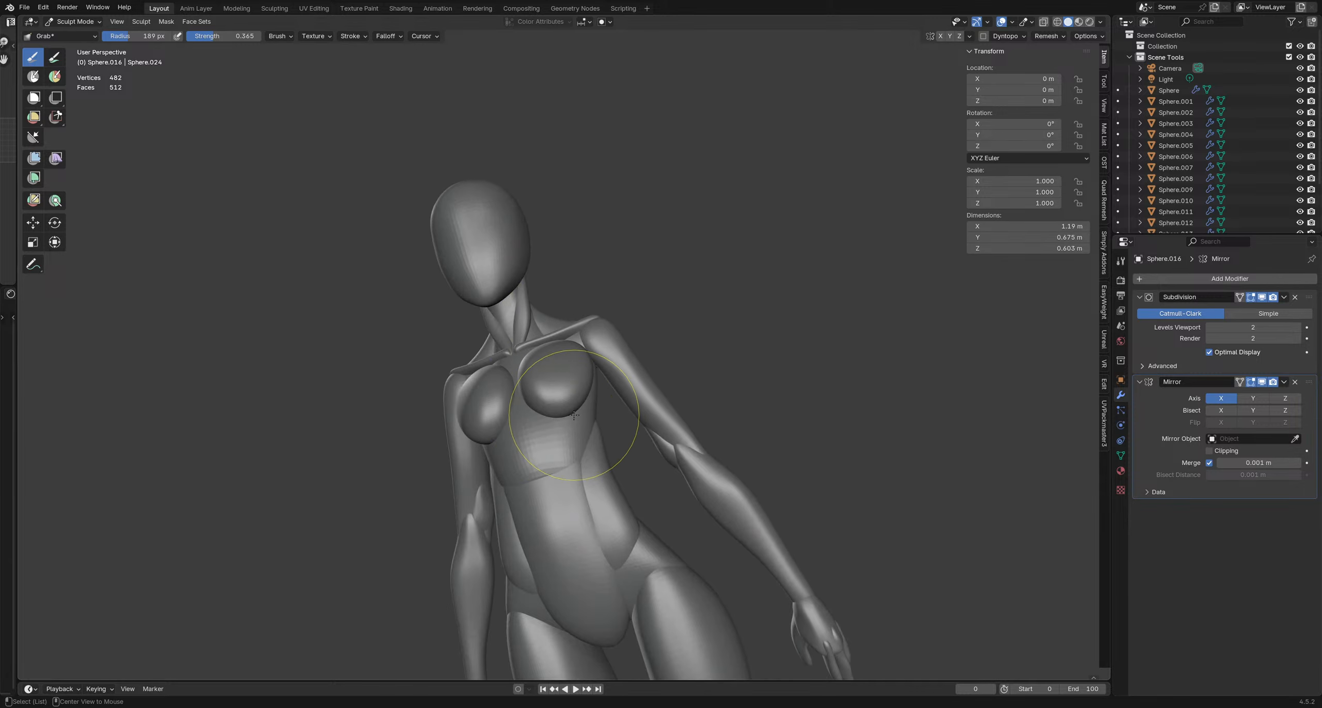
pyautogui.moveTo(574, 414)
pyautogui.mouseDown(button='middle')
pyautogui.moveTo(579, 522)
pyautogui.moveTo(569, 367)
pyautogui.moveTo(597, 387)
pyautogui.moveTo(658, 350)
pyautogui.mouseUp(button='middle')
pyautogui.hotkey('ctrl', 'Tab')
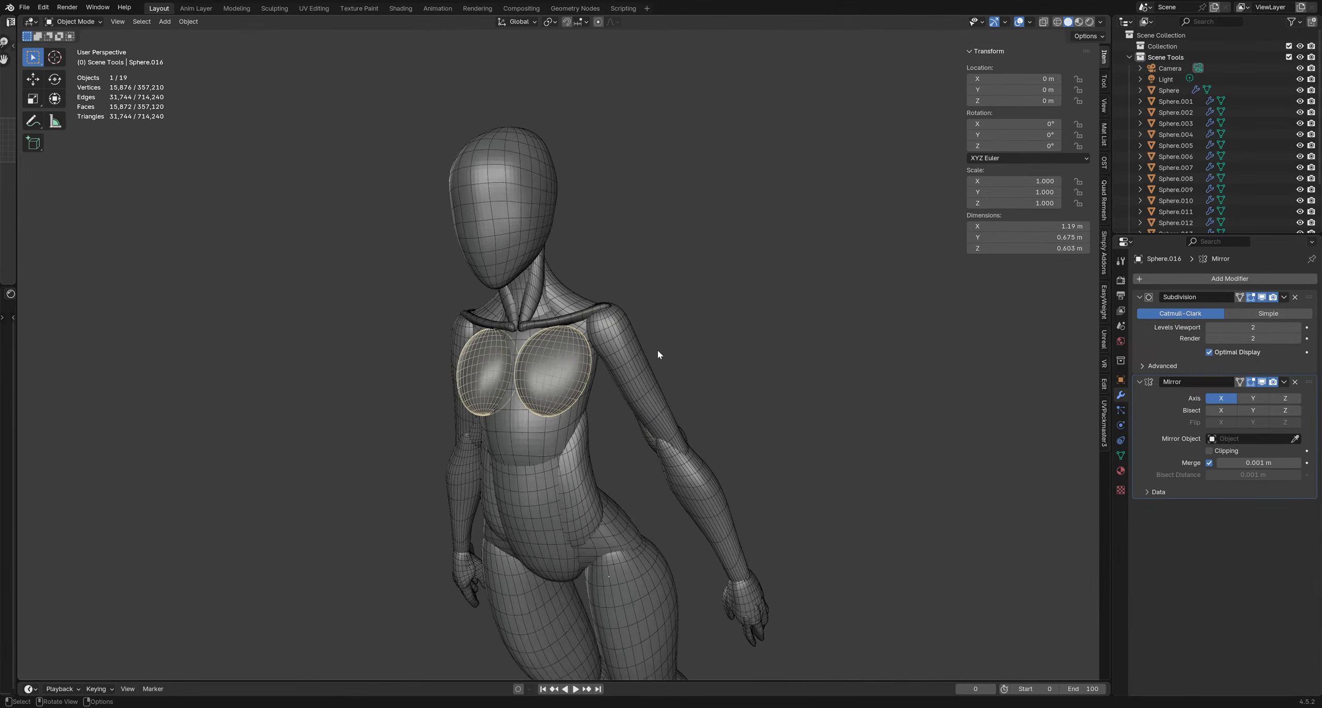
pyautogui.press('r')
pyautogui.rightClick(654, 356)
pyautogui.press('q')
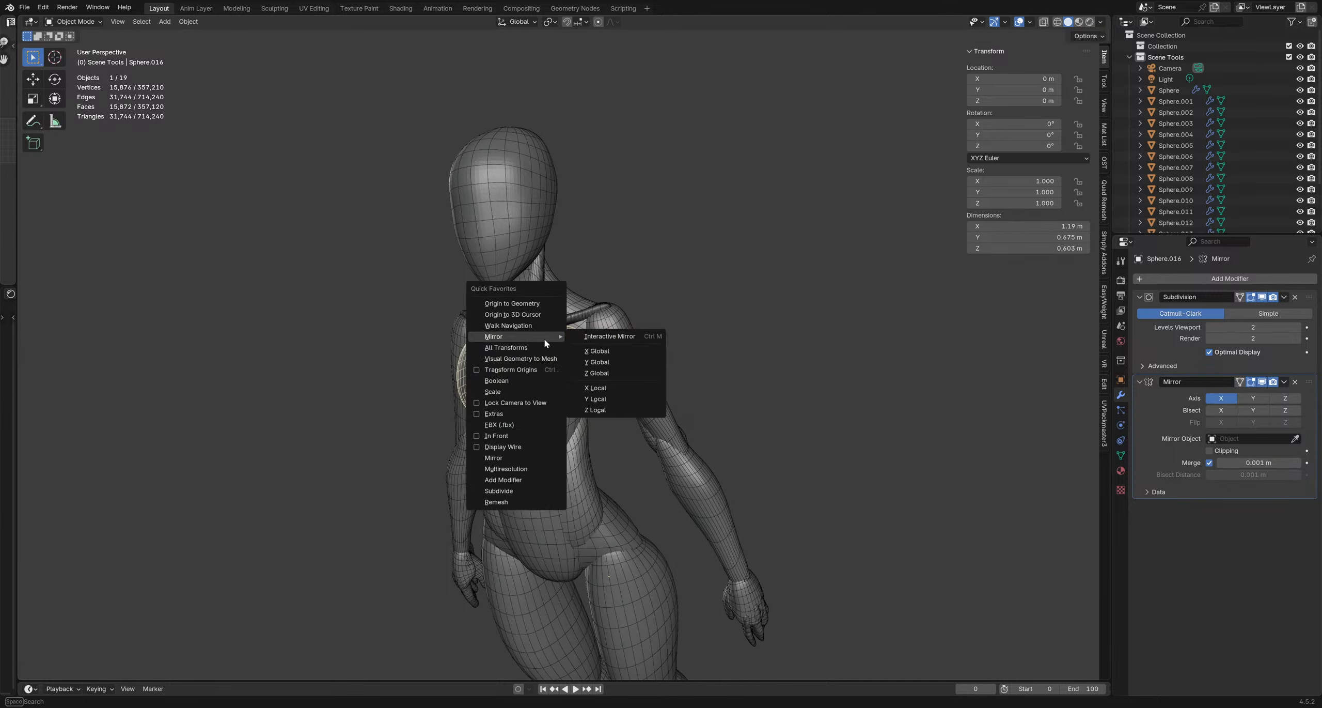
pyautogui.click(547, 349)
pyautogui.press('r')
pyautogui.rightClick(537, 342)
pyautogui.press('q')
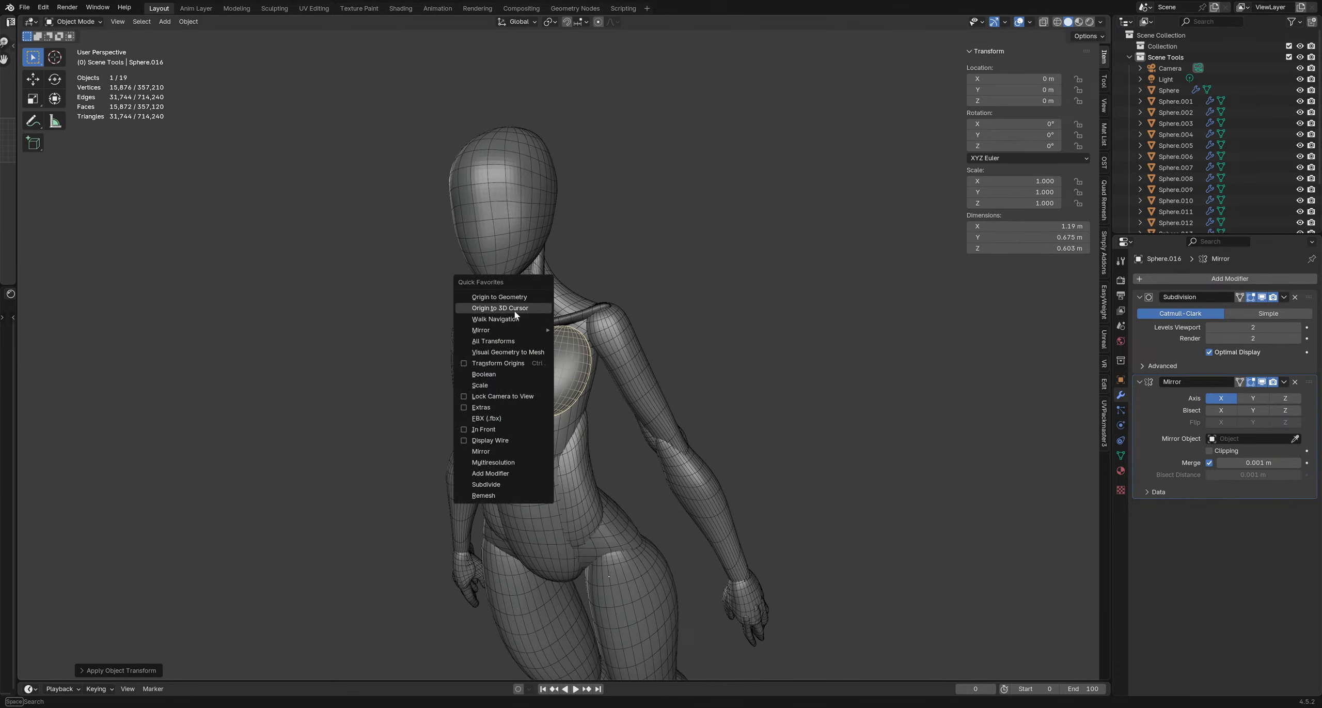
pyautogui.click(515, 310)
pyautogui.press('s')
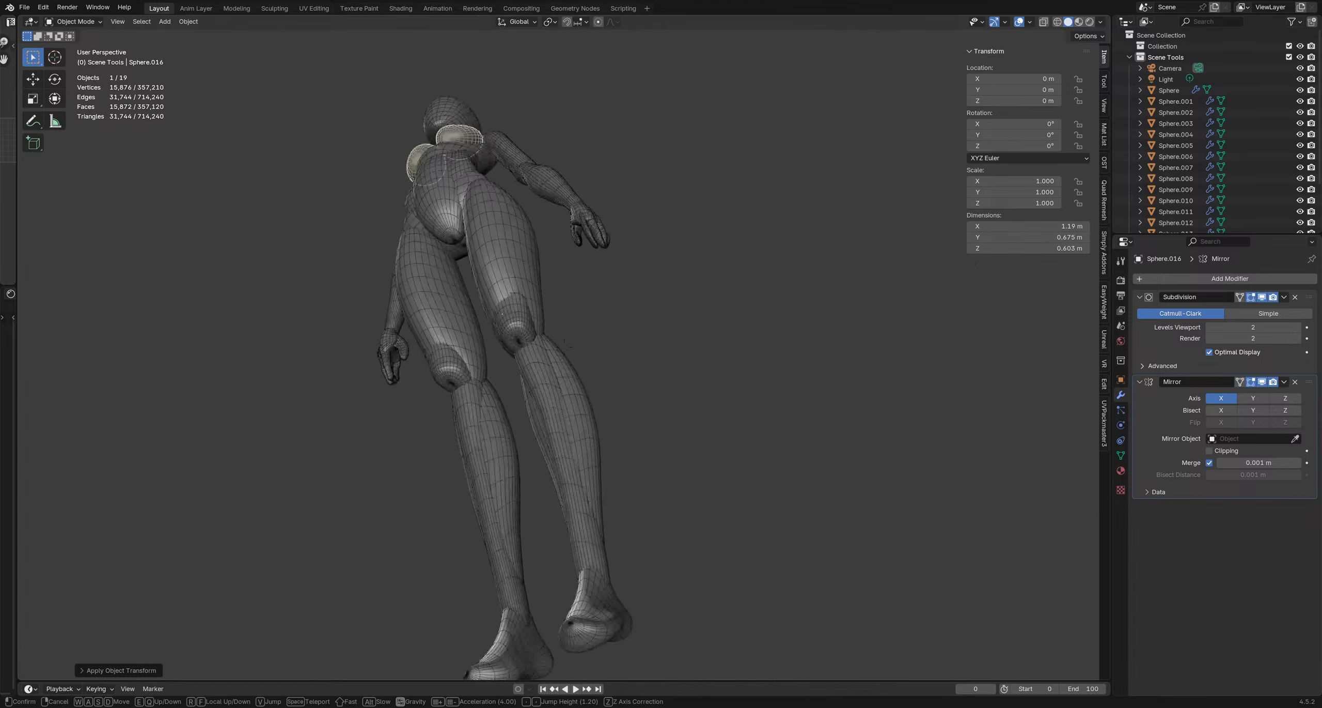
pyautogui.rightClick(609, 392)
# Set the breast form's origin to its geometry and disable its Mirror modifier in the viewport
pyautogui.press('q')
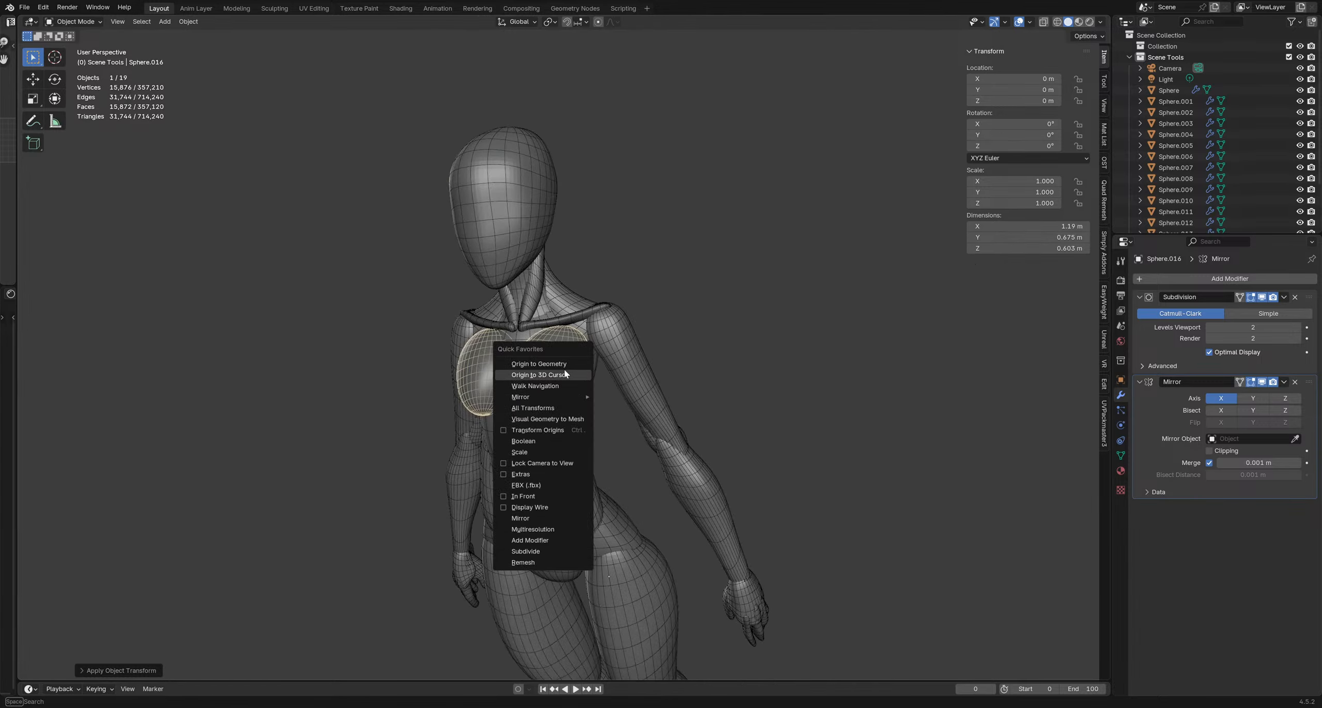
pyautogui.click(586, 364)
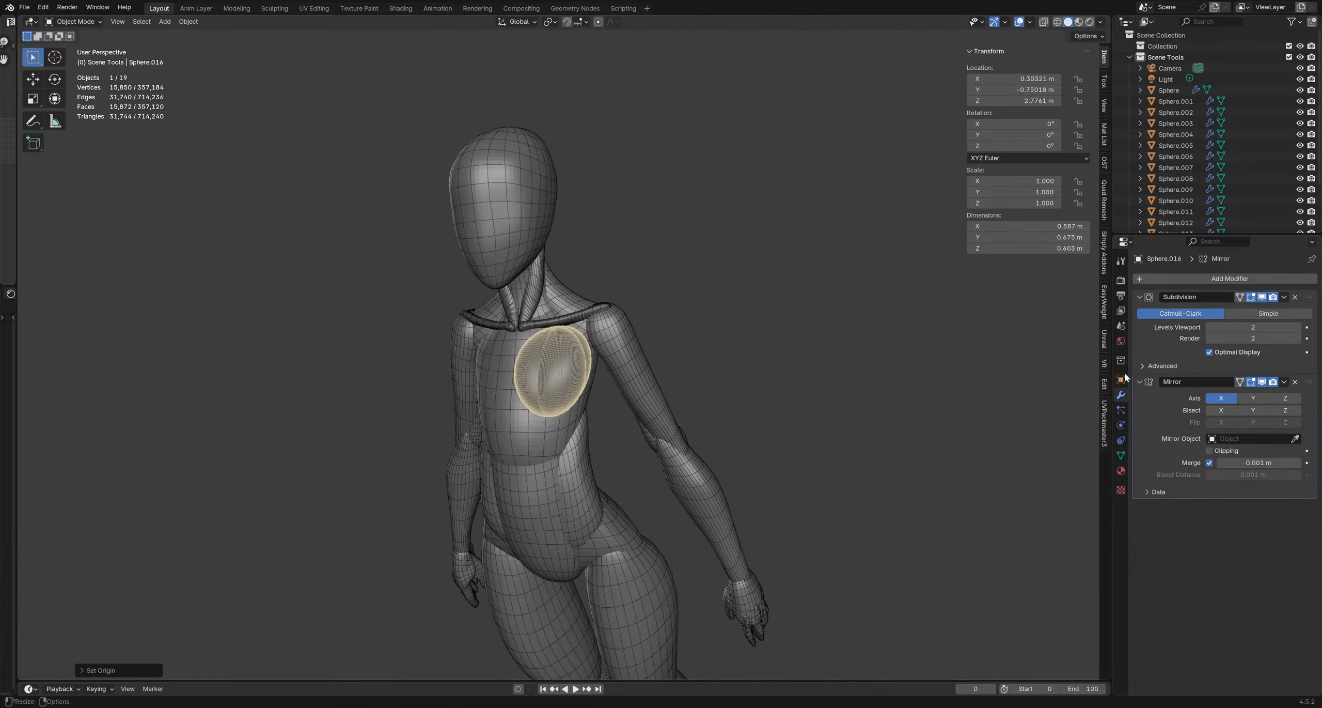
pyautogui.click(1262, 382)
pyautogui.moveTo(644, 375); pyautogui.dragTo(643, 313, button='middle')
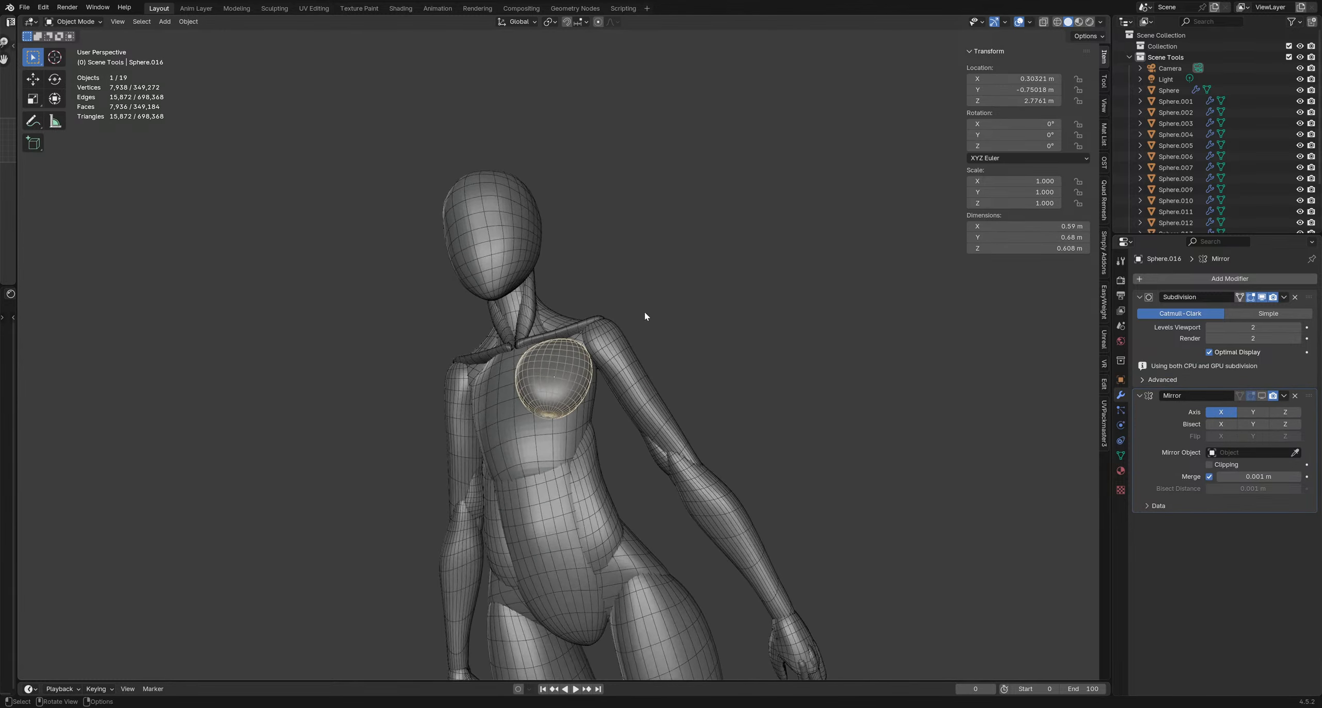
# Rotate the breast form on the chest to about 15.9° in X, 45.1° in Y and -2.4° in Z
pyautogui.press('r')
pyautogui.click(663, 432)
pyautogui.moveTo(527, 387)
pyautogui.mouseDown(button='middle')
pyautogui.moveTo(691, 436)
pyautogui.moveTo(522, 402)
pyautogui.moveTo(675, 453)
pyautogui.moveTo(562, 443)
pyautogui.moveTo(535, 366)
pyautogui.mouseUp(button='middle')
pyautogui.hotkey('alt', 'w')
pyautogui.hotkey('alt', 'w')
pyautogui.press('r')
pyautogui.click(634, 415)
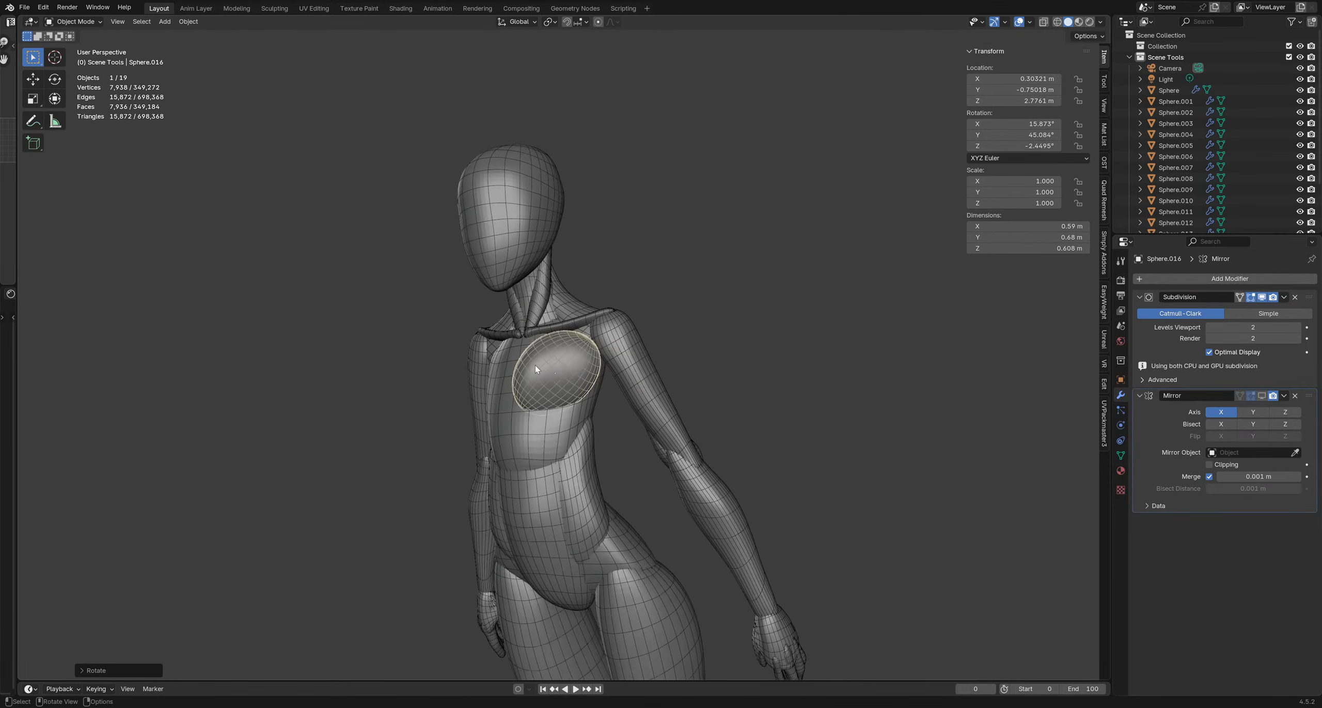
# Reorient the breast form from several views to about -13.1° in X, 30.3° in Y and -37.2° in Z
pyautogui.press('r')
pyautogui.moveTo(651, 350); pyautogui.dragTo(484, 386, button='middle')
pyautogui.click(702, 375)
pyautogui.scroll(2, 612, 387)
pyautogui.press('r')
pyautogui.click(682, 353)
pyautogui.moveTo(630, 369)
pyautogui.mouseDown(button='middle')
pyautogui.moveTo(575, 358)
pyautogui.moveTo(568, 408)
pyautogui.moveTo(702, 369)
pyautogui.moveTo(591, 428)
pyautogui.mouseUp(button='middle')
pyautogui.press('r')
pyautogui.click(639, 332)
pyautogui.press('r')
pyautogui.click(572, 424)
# Enter Sculpt Mode on the breast form and pull its outer edge toward the shoulder with the Grab brush
pyautogui.hotkey('ctrl', 'Tab')
pyautogui.click(465, 430)
pyautogui.click(465, 430)
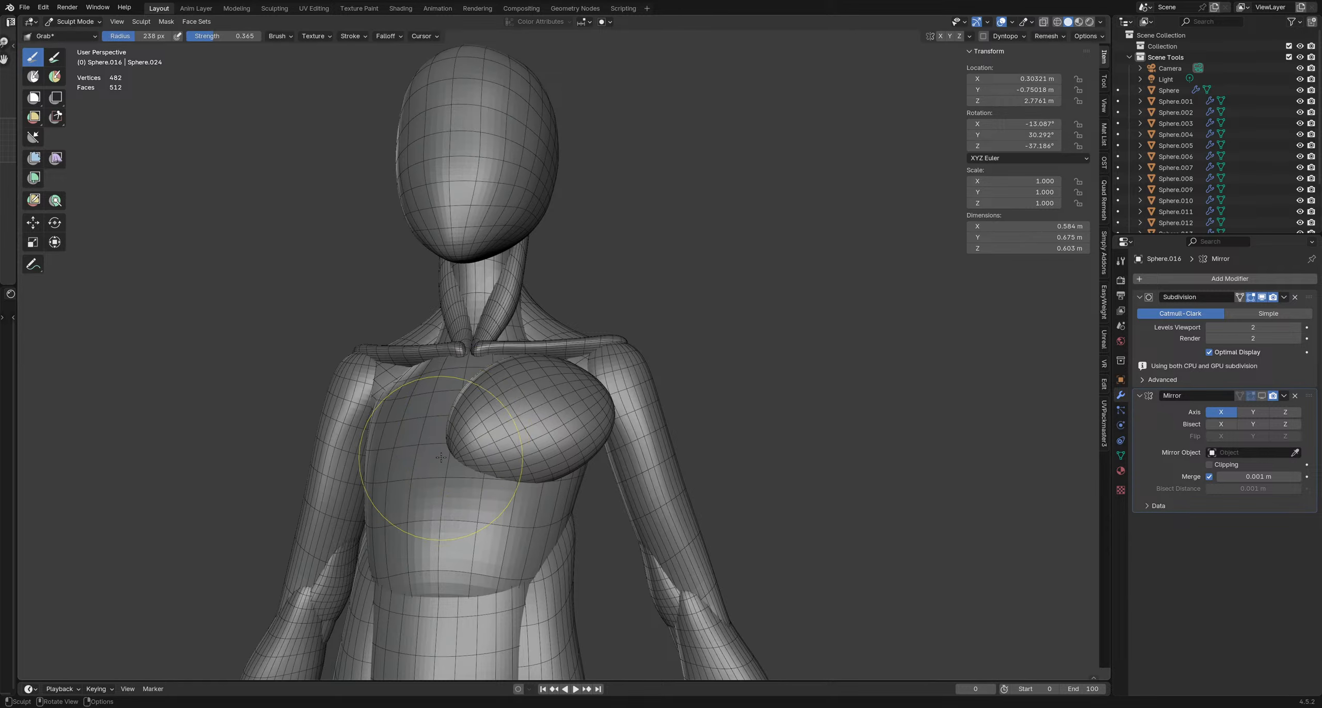
pyautogui.moveTo(464, 430); pyautogui.dragTo(594, 391, button='middle')
pyautogui.moveTo(617, 387); pyautogui.dragTo(661, 367)
pyautogui.moveTo(661, 368); pyautogui.dragTo(615, 384, button='middle')
pyautogui.moveTo(617, 386); pyautogui.dragTo(660, 396)
pyautogui.moveTo(660, 395); pyautogui.dragTo(618, 261, button='middle')
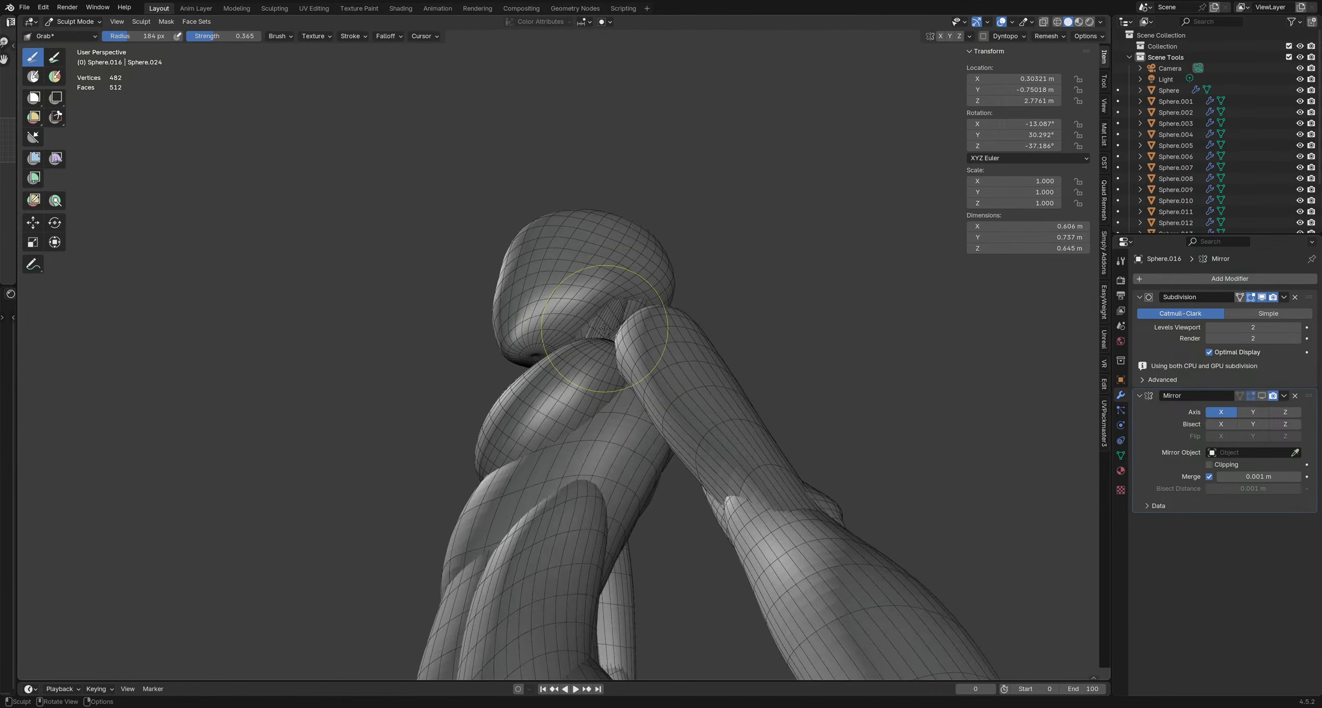
# Adjust the breast form's upper outer edge near the armpit with a Grab brush of about 219 px
pyautogui.moveTo(626, 329); pyautogui.dragTo(623, 340)
pyautogui.moveTo(620, 351); pyautogui.dragTo(627, 398, button='middle')
pyautogui.press('f')
pyautogui.click(619, 356)
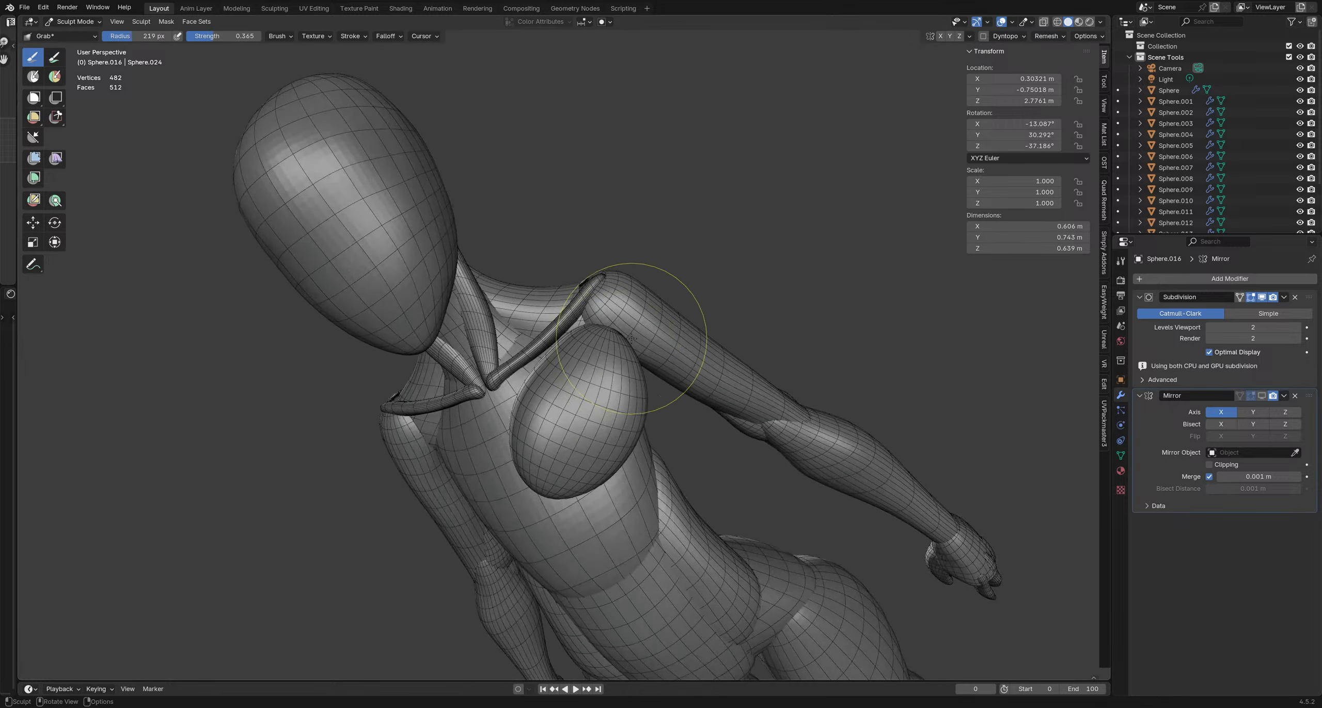
pyautogui.moveTo(626, 324); pyautogui.dragTo(604, 314)
# Reshape the breast form's outer side and underside with a Grab brush of about 279 px
pyautogui.press('f')
pyautogui.click(624, 317)
pyautogui.moveTo(637, 391); pyautogui.dragTo(555, 371)
pyautogui.moveTo(635, 408); pyautogui.dragTo(539, 364, button='middle')
pyautogui.moveTo(653, 343); pyautogui.dragTo(612, 307, button='middle')
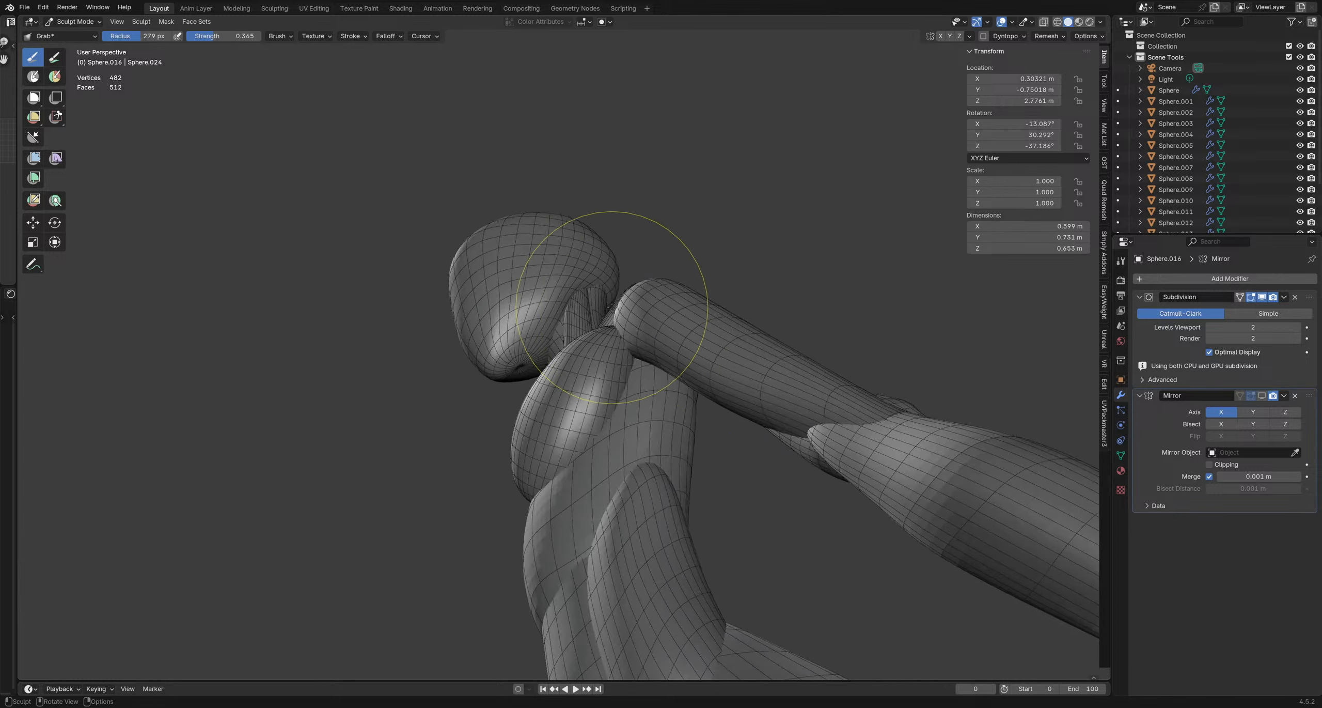
pyautogui.moveTo(638, 374)
pyautogui.mouseDown(button='middle')
pyautogui.moveTo(590, 319)
pyautogui.moveTo(571, 259)
pyautogui.moveTo(586, 291)
pyautogui.moveTo(571, 315)
pyautogui.moveTo(575, 304)
pyautogui.mouseUp(button='middle')
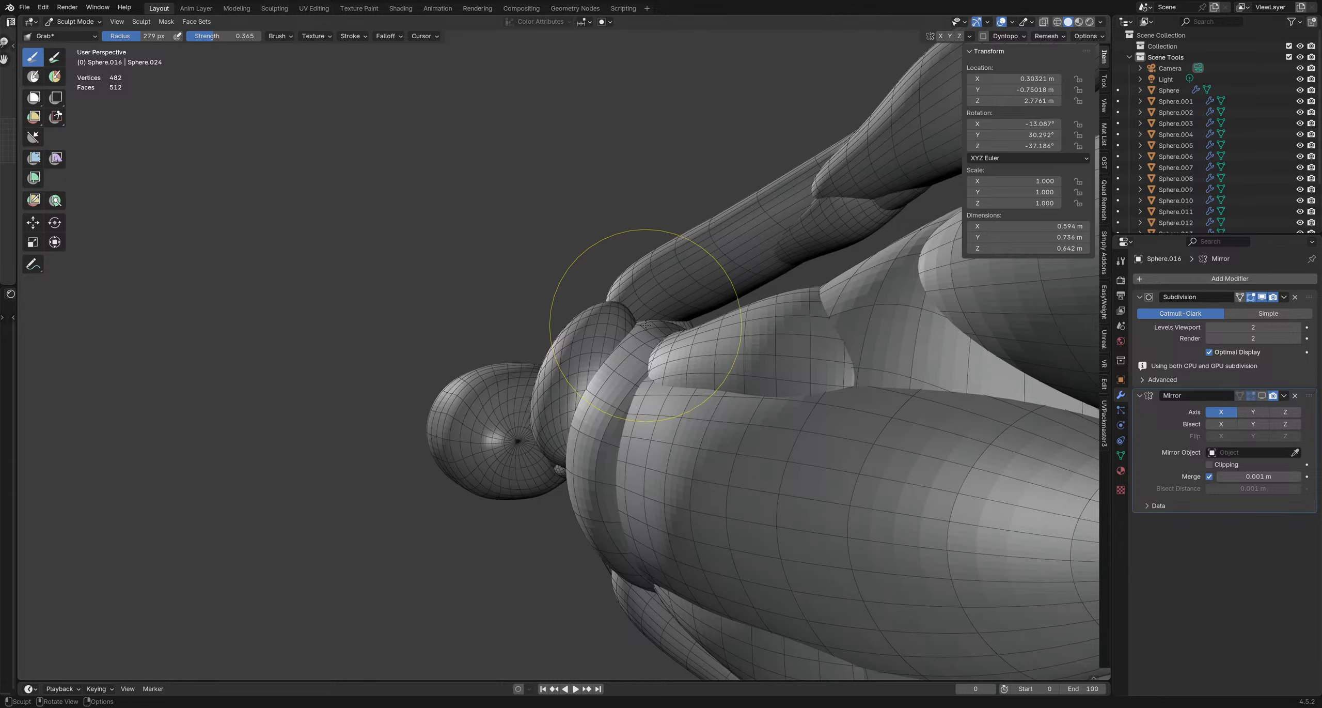
# Hide the wireframes and reshape the breast form from the front with a Grab brush of about 322 px
pyautogui.moveTo(646, 326)
pyautogui.mouseDown(button='middle')
pyautogui.moveTo(620, 464)
pyautogui.moveTo(574, 413)
pyautogui.moveTo(453, 402)
pyautogui.moveTo(480, 409)
pyautogui.moveTo(463, 444)
pyautogui.mouseUp(button='middle')
pyautogui.scroll(-1, 479, 409)
pyautogui.press(']')
pyautogui.press(']')
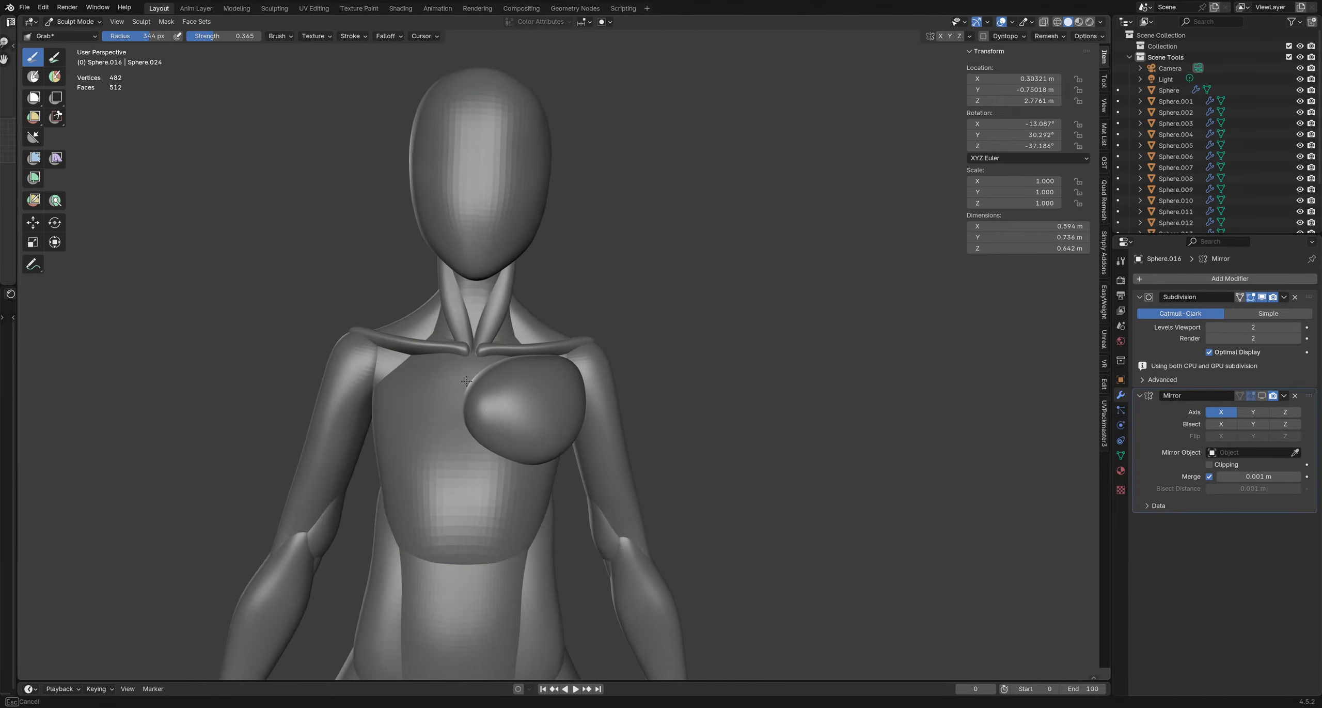
pyautogui.press('f')
pyautogui.click(508, 473)
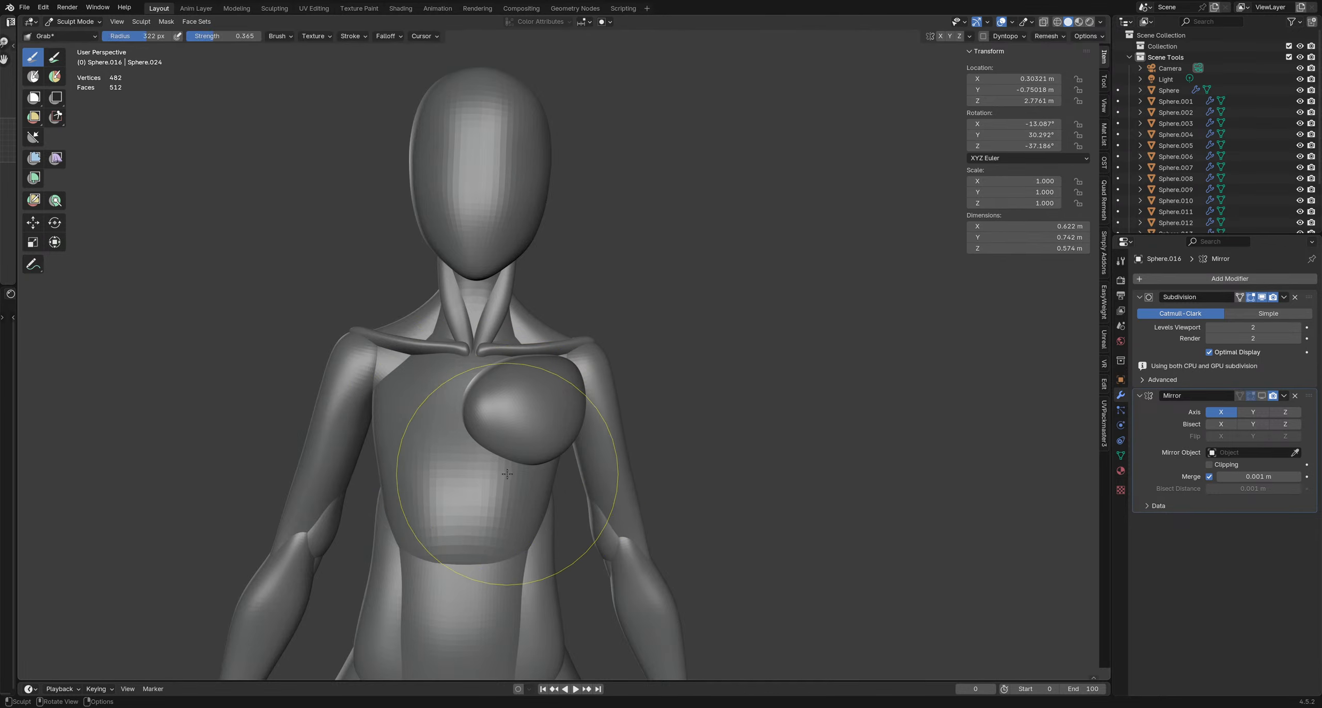
# Shape the breast form's profile against the ribcage with a Grab brush of about 204 px
pyautogui.moveTo(457, 387); pyautogui.dragTo(480, 292, button='middle')
pyautogui.moveTo(457, 330); pyautogui.dragTo(476, 338)
pyautogui.press('f')
pyautogui.click(555, 342)
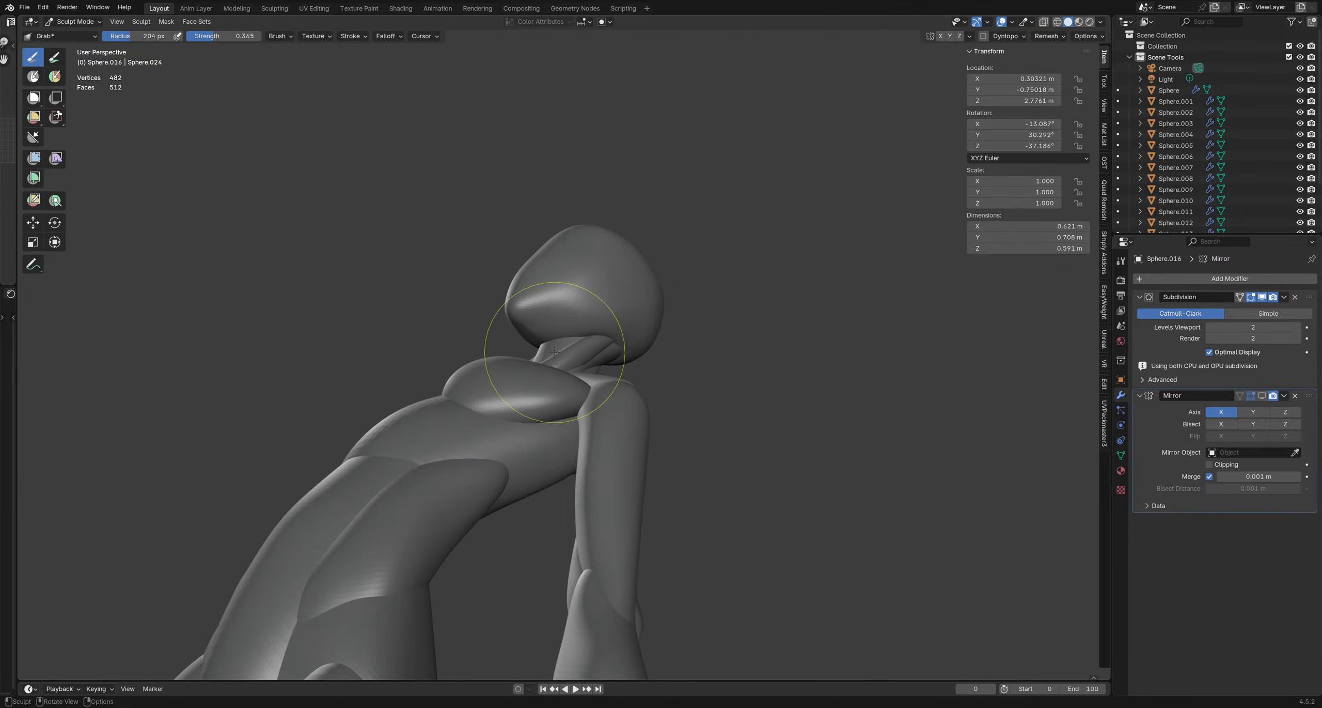
# Pull the breast form's upper outer corner toward the shoulder with Grab brushes of about 191 and 121 px
pyautogui.moveTo(474, 347)
pyautogui.mouseDown(button='middle')
pyautogui.moveTo(485, 436)
pyautogui.moveTo(538, 382)
pyautogui.moveTo(599, 360)
pyautogui.moveTo(621, 370)
pyautogui.mouseUp(button='middle')
pyautogui.press('f')
pyautogui.click(676, 369)
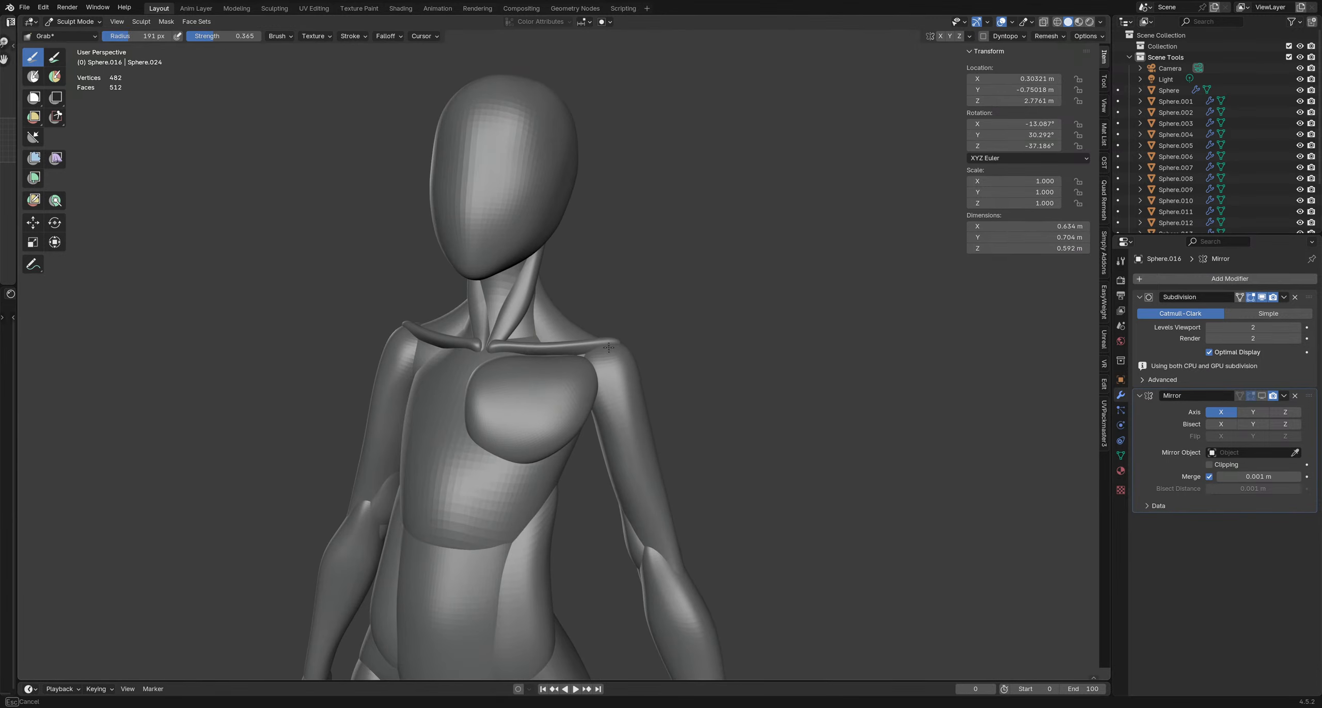
pyautogui.moveTo(644, 354)
pyautogui.mouseDown(button='middle')
pyautogui.moveTo(563, 346)
pyautogui.moveTo(524, 366)
pyautogui.mouseUp(button='middle')
pyautogui.press('f')
pyautogui.click(602, 381)
pyautogui.moveTo(685, 365)
pyautogui.mouseDown(button='middle')
pyautogui.moveTo(617, 365)
pyautogui.moveTo(642, 366)
pyautogui.moveTo(590, 310)
pyautogui.moveTo(583, 333)
pyautogui.mouseUp(button='middle')
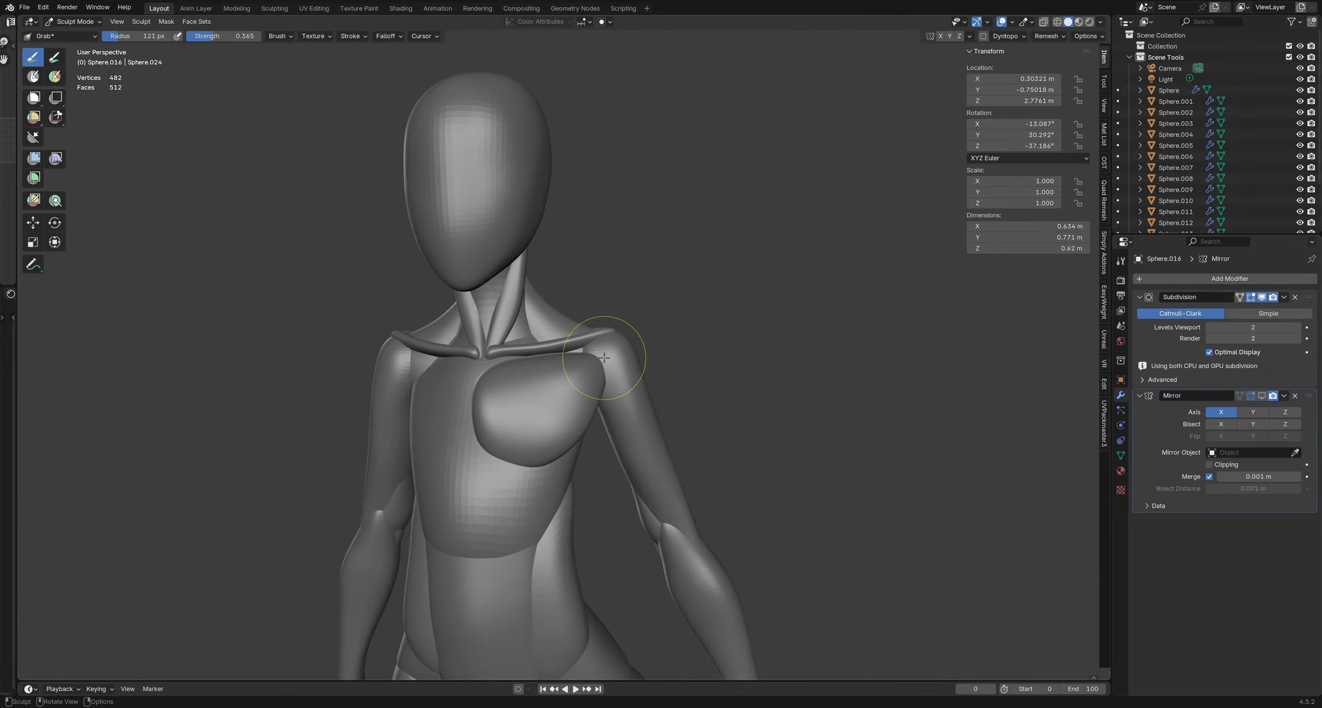
# Refine the breast form's contour from below and behind the chest with a Grab brush of about 128 px
pyautogui.moveTo(631, 351)
pyautogui.mouseDown(button='middle')
pyautogui.moveTo(581, 338)
pyautogui.moveTo(623, 388)
pyautogui.moveTo(463, 295)
pyautogui.moveTo(505, 344)
pyautogui.moveTo(493, 351)
pyautogui.moveTo(524, 283)
pyautogui.moveTo(470, 236)
pyautogui.mouseUp(button='middle')
pyautogui.scroll(-1, 615, 351)
pyautogui.scroll(1, 641, 374)
pyautogui.press('f')
pyautogui.click(691, 388)
pyautogui.moveTo(449, 232); pyautogui.dragTo(460, 249)
pyautogui.press('f')
pyautogui.click(479, 249)
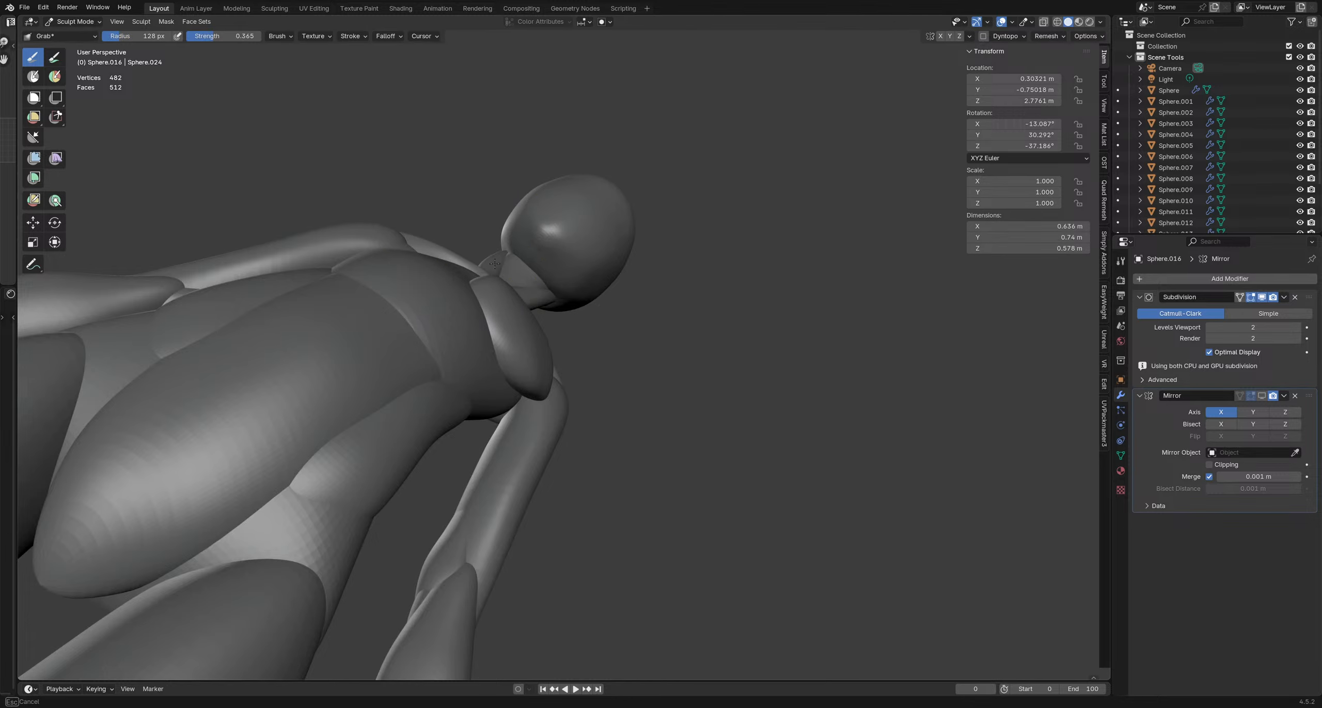
pyautogui.moveTo(494, 274); pyautogui.dragTo(515, 267, button='middle')
pyautogui.moveTo(515, 267); pyautogui.dragTo(524, 275)
pyautogui.moveTo(524, 274)
pyautogui.mouseDown(button='middle')
pyautogui.moveTo(511, 316)
pyautogui.moveTo(461, 359)
pyautogui.mouseUp(button='middle')
pyautogui.moveTo(566, 360); pyautogui.dragTo(612, 347, button='middle')
# Enable the breast form's Mirror modifier in the viewport, return to Object Mode and apply all transforms
pyautogui.click(1262, 396)
pyautogui.moveTo(654, 424)
pyautogui.mouseDown(button='middle')
pyautogui.moveTo(696, 430)
pyautogui.moveTo(674, 426)
pyautogui.mouseUp(button='middle')
pyautogui.press('q')
pyautogui.hotkey('ctrl', 'Tab')
pyautogui.click(524, 377)
pyautogui.press('q')
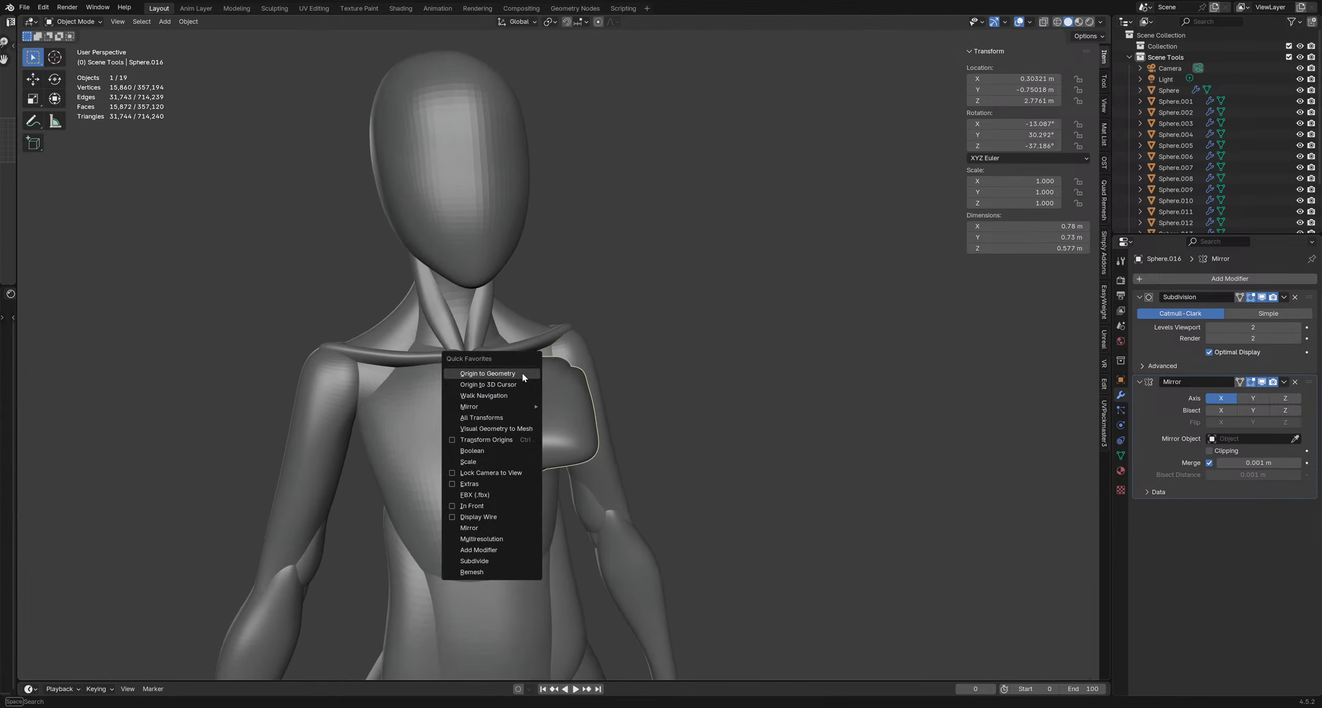
pyautogui.click(512, 421)
pyautogui.scroll(-5, 600, 378)
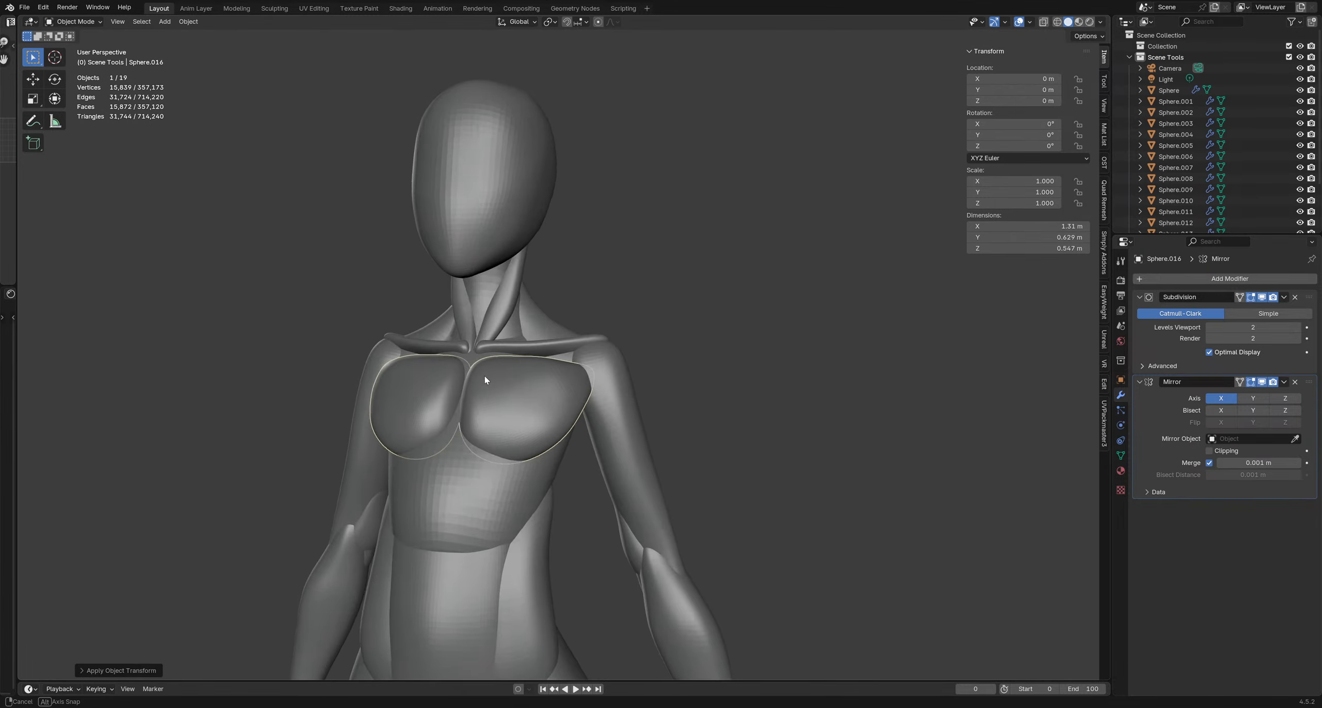
# Sculpt the mirrored breast forms' outer edges toward the shoulders with a Grab brush of about 208 px
pyautogui.keyDown('shift'); pyautogui.moveTo(619, 653); pyautogui.dragTo(631, 389, button='middle'); pyautogui.keyUp('shift')
pyautogui.moveTo(630, 548)
pyautogui.mouseDown(button='middle')
pyautogui.moveTo(635, 576)
pyautogui.moveTo(631, 560)
pyautogui.mouseUp(button='middle')
pyautogui.moveTo(631, 304)
pyautogui.mouseDown(button='middle')
pyautogui.moveTo(623, 272)
pyautogui.moveTo(627, 300)
pyautogui.moveTo(646, 309)
pyautogui.mouseUp(button='middle')
pyautogui.click(746, 312)
pyautogui.scroll(-4, 715, 336)
pyautogui.moveTo(706, 343)
pyautogui.mouseDown(button='middle')
pyautogui.moveTo(716, 417)
pyautogui.moveTo(657, 371)
pyautogui.moveTo(608, 390)
pyautogui.moveTo(714, 334)
pyautogui.moveTo(594, 368)
pyautogui.mouseUp(button='middle')
pyautogui.scroll(6, 652, 343)
pyautogui.click(608, 391)
pyautogui.hotkey('ctrl', 'Tab')
pyautogui.click(623, 354)
pyautogui.press('f')
pyautogui.click(655, 320)
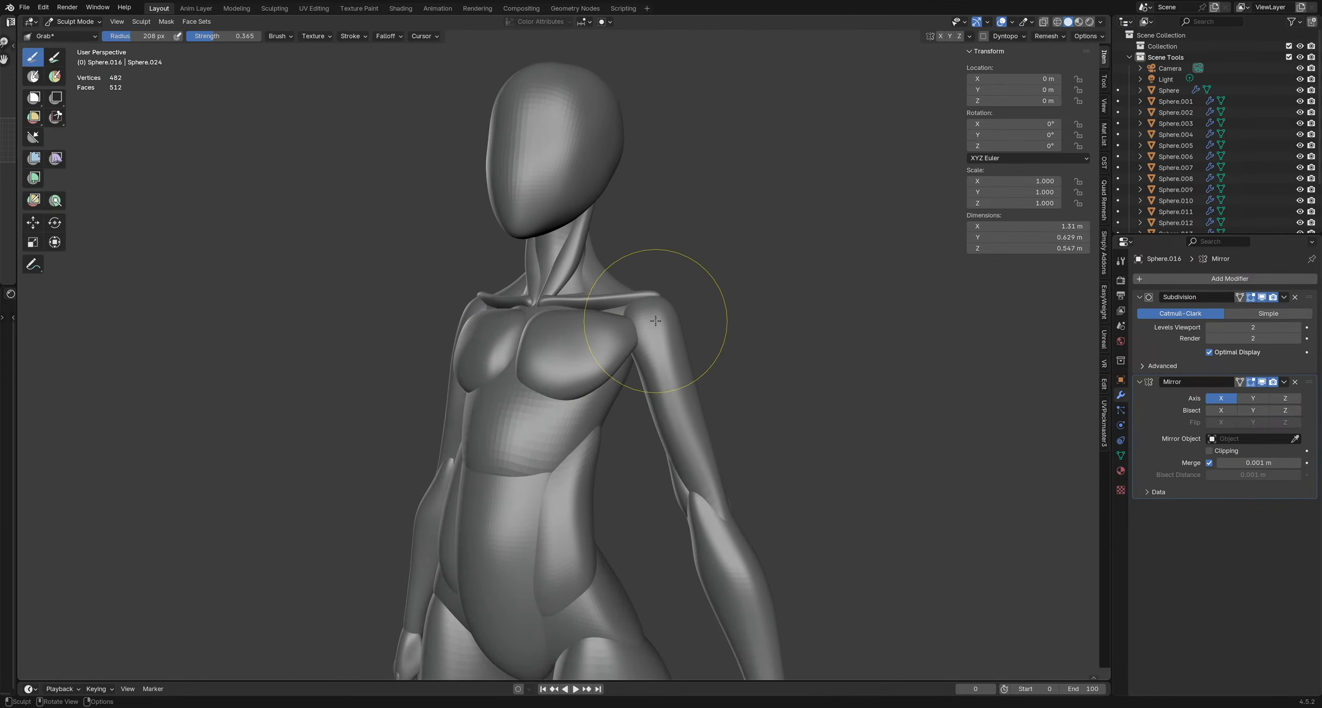
pyautogui.moveTo(665, 337); pyautogui.dragTo(654, 265, button='middle')
pyautogui.scroll(-4, 646, 221)
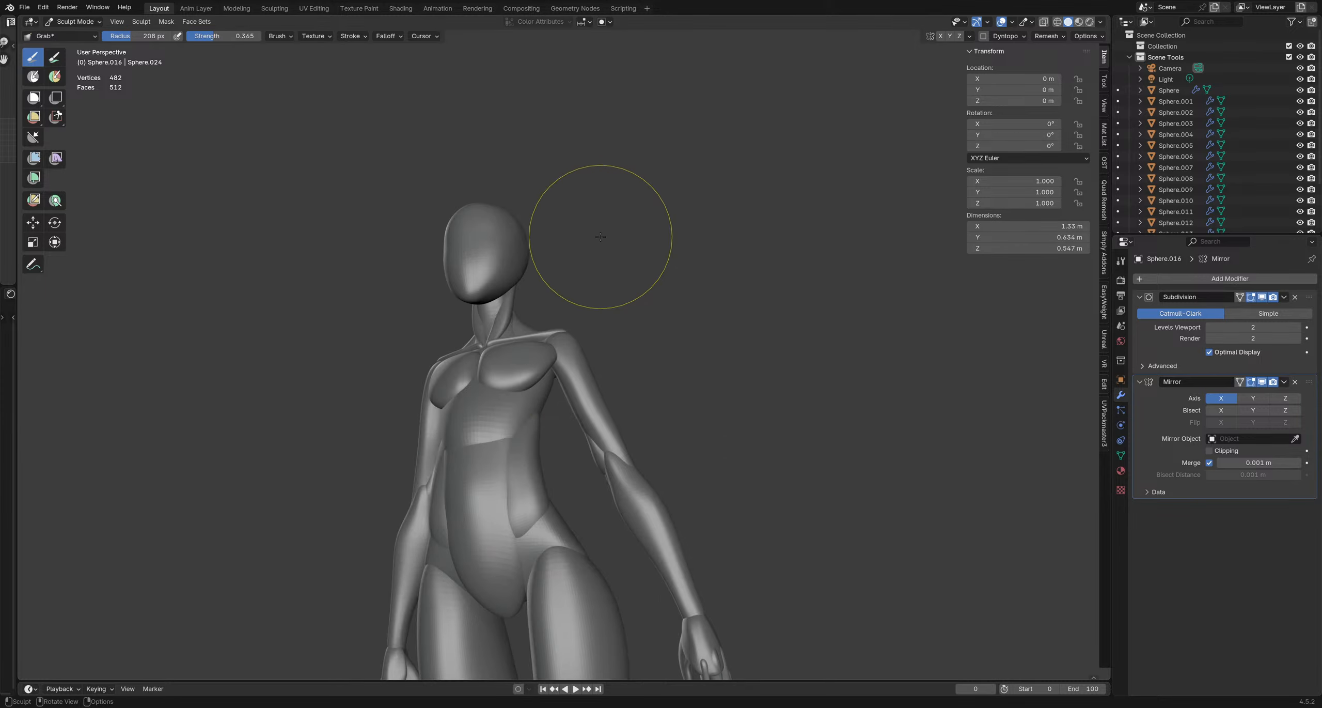
# Examine the mirrored breast forms and their undersides in Object Mode and return to Sculpt Mode
pyautogui.hotkey('ctrl', 'Tab')
pyautogui.keyDown('shift'); pyautogui.moveTo(540, 362); pyautogui.dragTo(591, 315, button='middle'); pyautogui.keyUp('shift')
pyautogui.scroll(5, 590, 316)
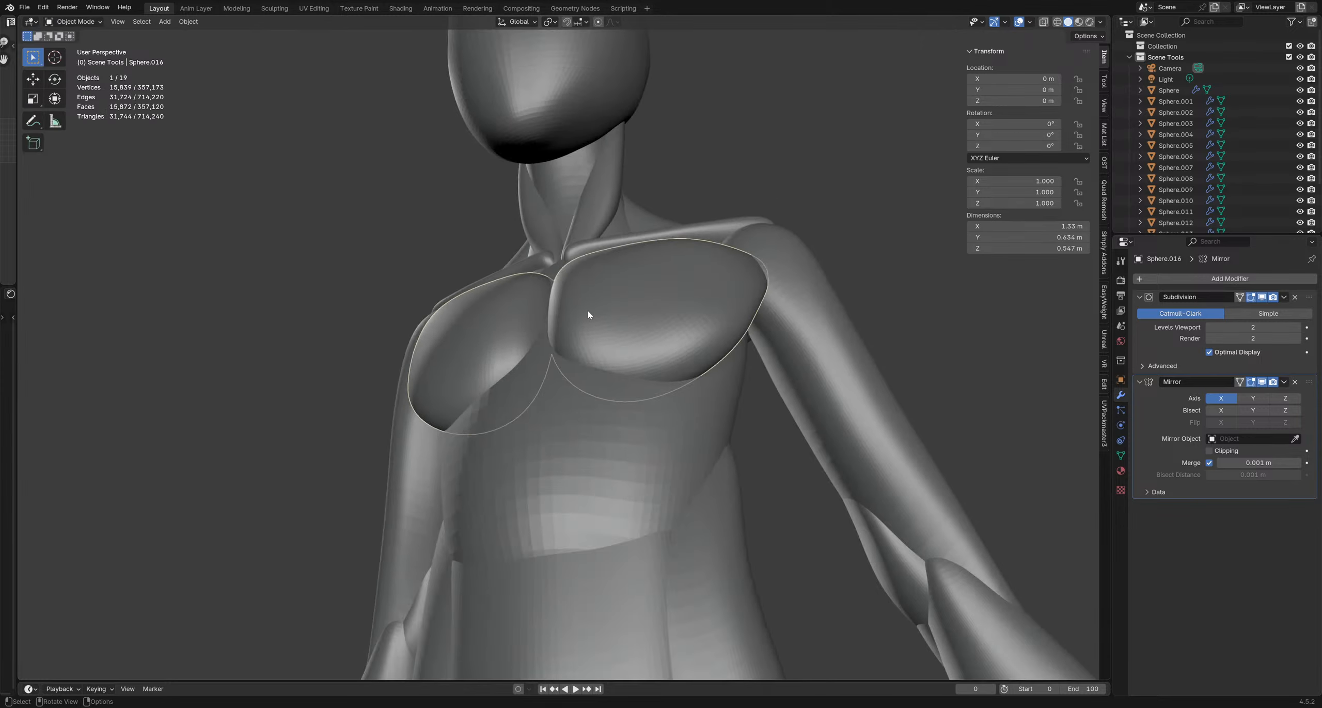
pyautogui.scroll(-5, 591, 316)
pyautogui.scroll(2, 609, 342)
pyautogui.hotkey('ctrl', 'Tab')
pyautogui.moveTo(569, 359)
pyautogui.mouseDown(button='middle')
pyautogui.moveTo(538, 343)
pyautogui.moveTo(548, 396)
pyautogui.mouseUp(button='middle')
pyautogui.moveTo(637, 411)
pyautogui.mouseDown(button='middle')
pyautogui.moveTo(548, 418)
pyautogui.moveTo(604, 236)
pyautogui.moveTo(533, 323)
pyautogui.moveTo(555, 334)
pyautogui.mouseUp(button='middle')
# Switch sculpting to the collarbones and pull their inner ends downward with a Grab brush of about 151 px
pyautogui.hotkey('alt', 'q')
pyautogui.moveTo(539, 332); pyautogui.dragTo(540, 346)
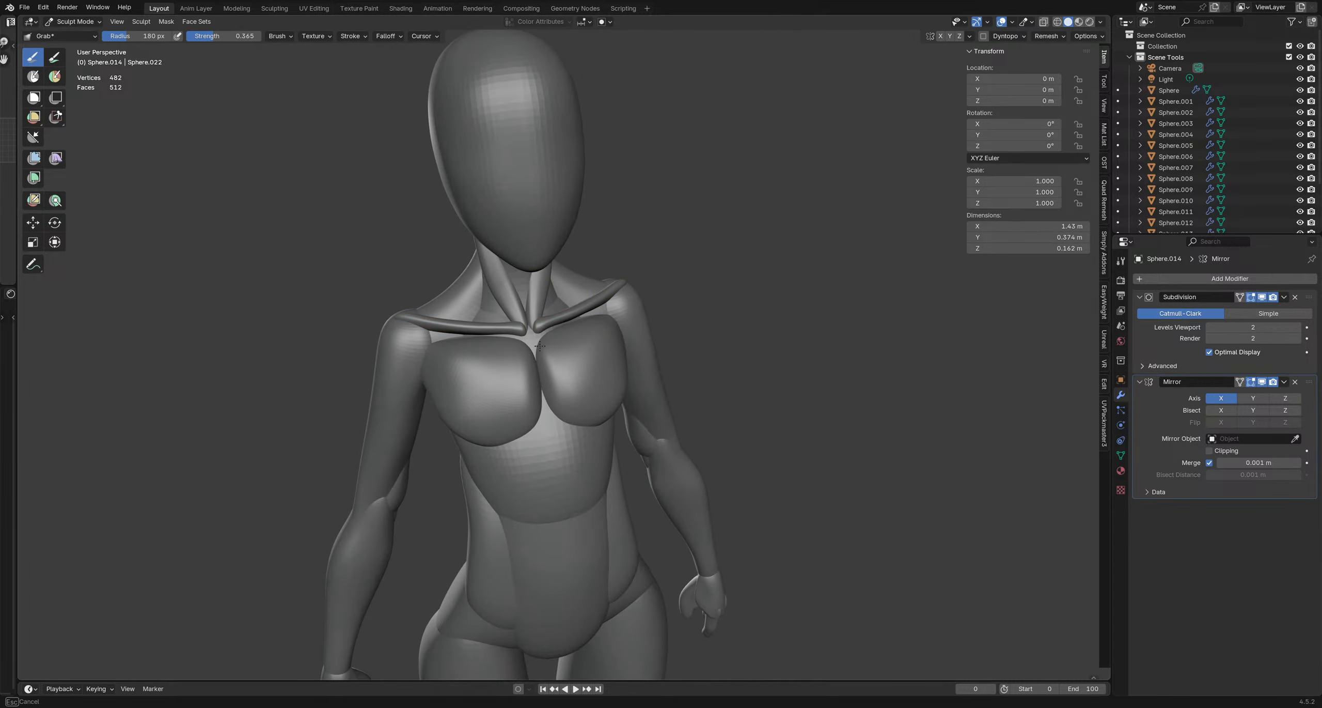
pyautogui.moveTo(537, 357)
pyautogui.mouseDown(button='middle')
pyautogui.moveTo(570, 351)
pyautogui.moveTo(542, 328)
pyautogui.mouseUp(button='middle')
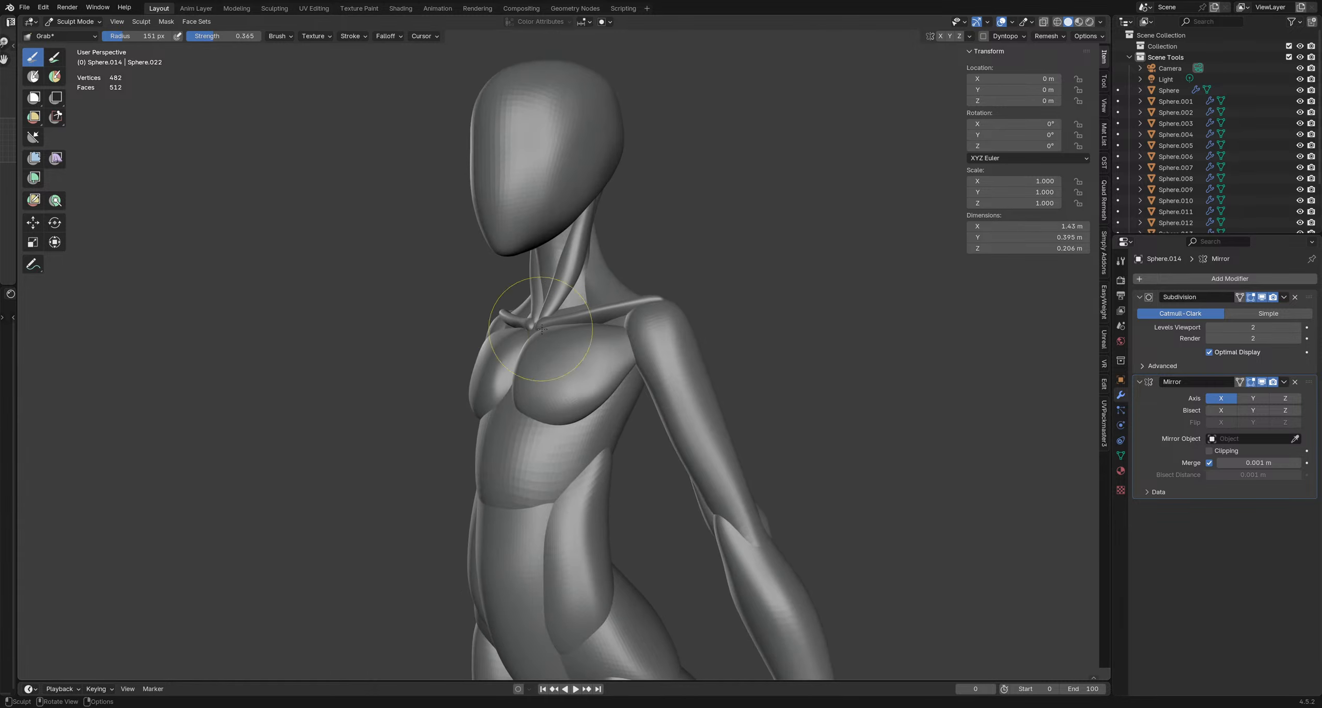
pyautogui.moveTo(613, 351); pyautogui.dragTo(593, 296, button='middle')
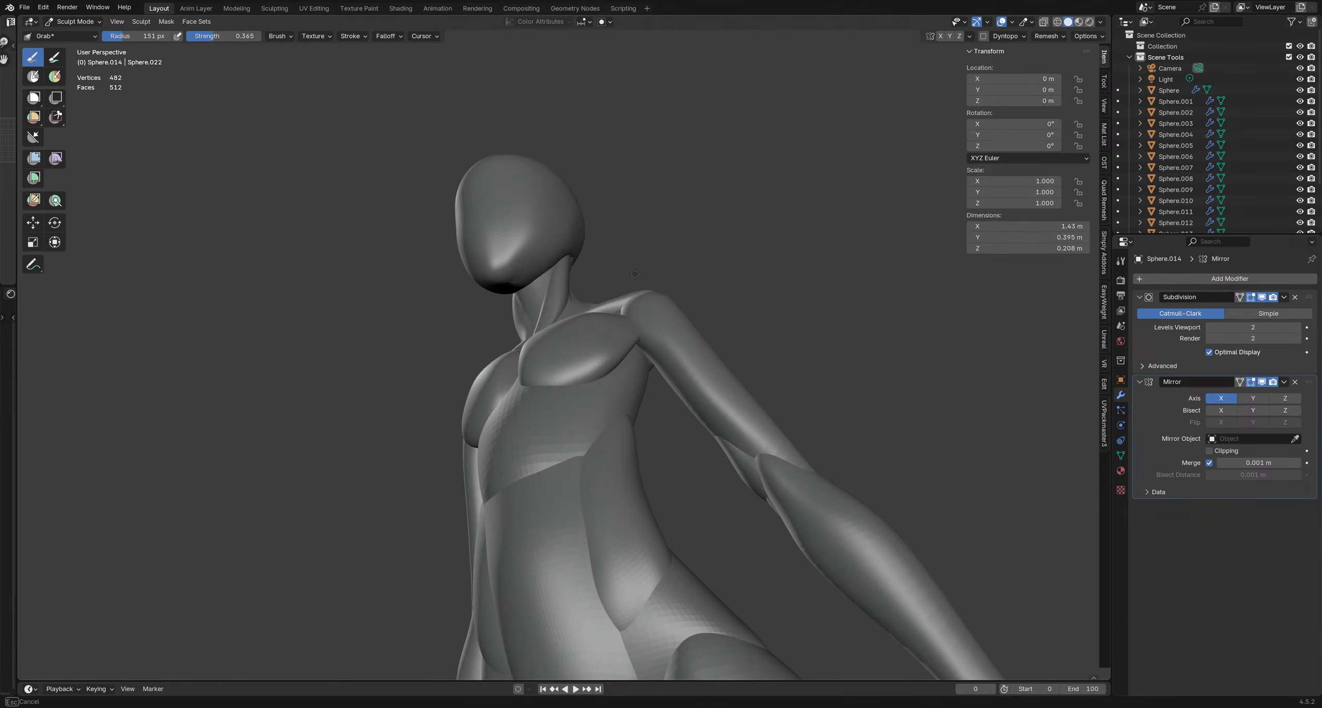
pyautogui.moveTo(651, 266)
pyautogui.mouseDown(button='middle')
pyautogui.moveTo(605, 332)
pyautogui.moveTo(624, 341)
pyautogui.moveTo(588, 383)
pyautogui.mouseUp(button='middle')
# Switch sculpting back to the breast forms and narrow their overall width with a Grab brush of about 198 px
pyautogui.hotkey('alt', 'q')
pyautogui.press('f')
pyautogui.click(665, 362)
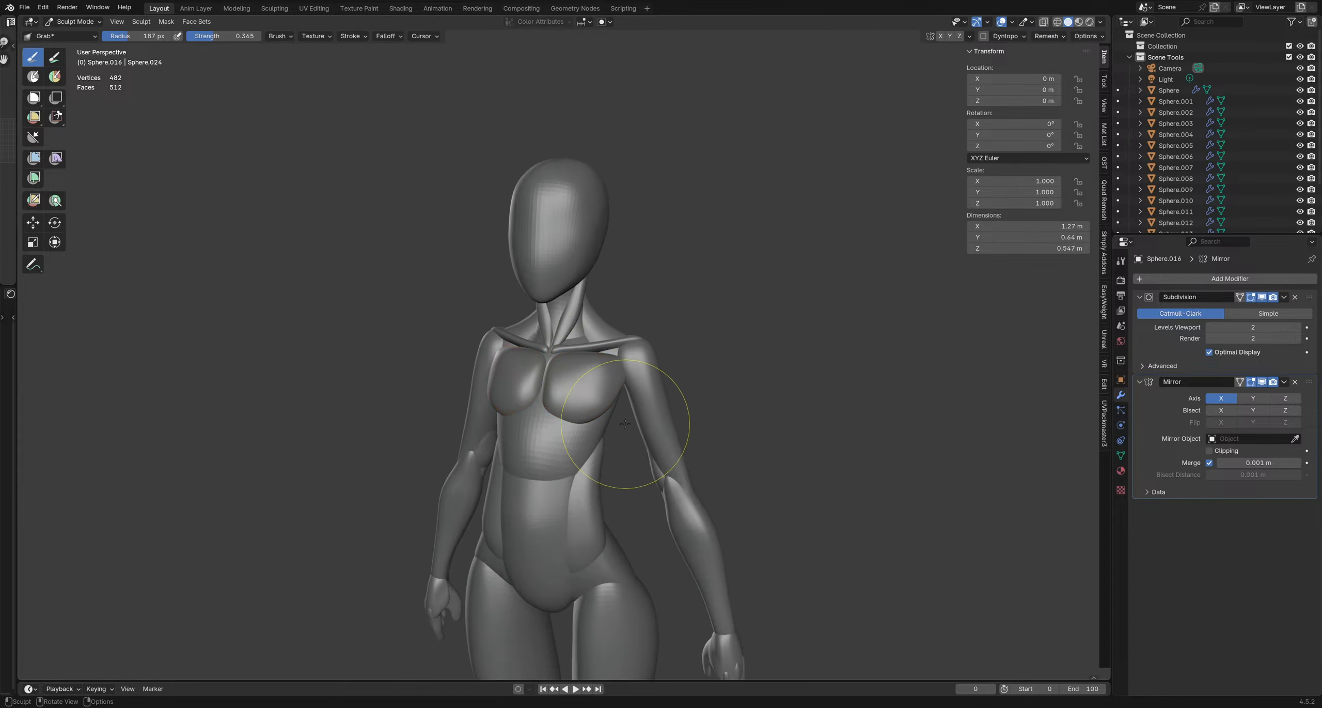
pyautogui.moveTo(634, 424)
pyautogui.mouseDown(button='middle')
pyautogui.moveTo(570, 384)
pyautogui.moveTo(630, 355)
pyautogui.moveTo(630, 385)
pyautogui.moveTo(640, 336)
pyautogui.moveTo(617, 300)
pyautogui.mouseUp(button='middle')
pyautogui.press('f')
pyautogui.click(718, 334)
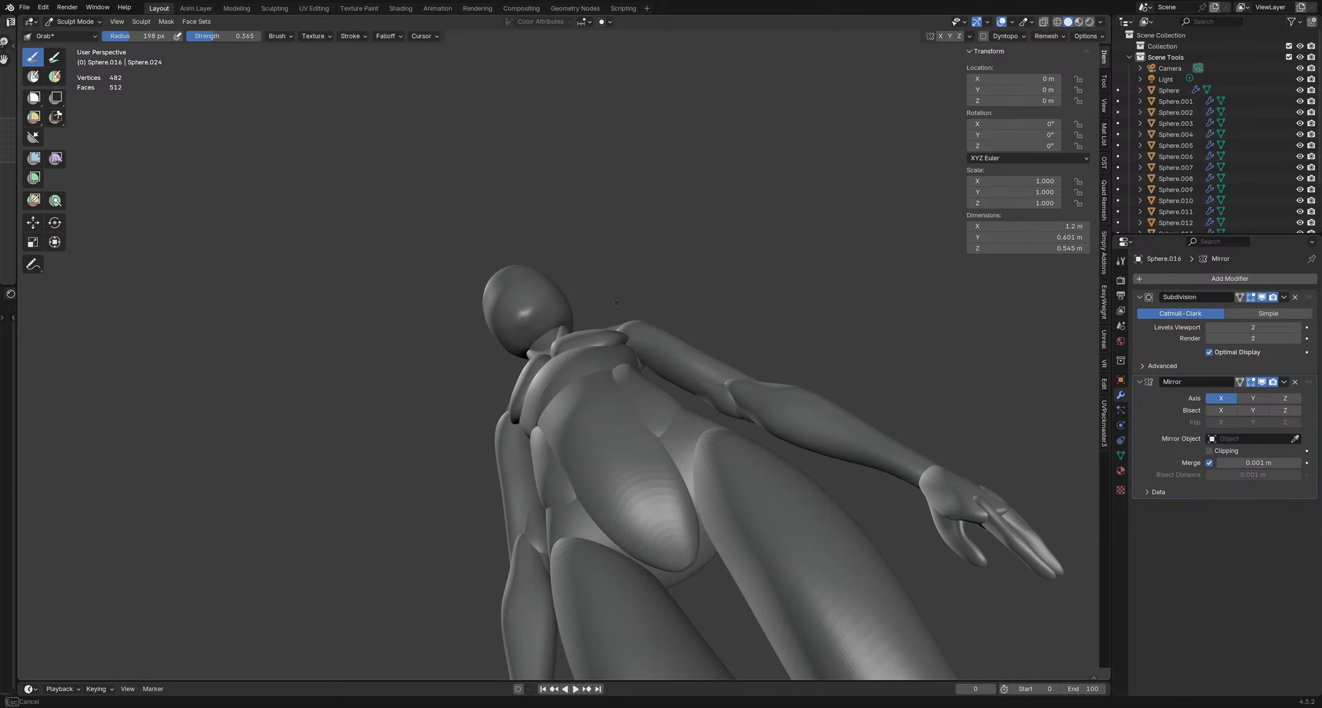
pyautogui.press('f')
pyautogui.click(527, 324)
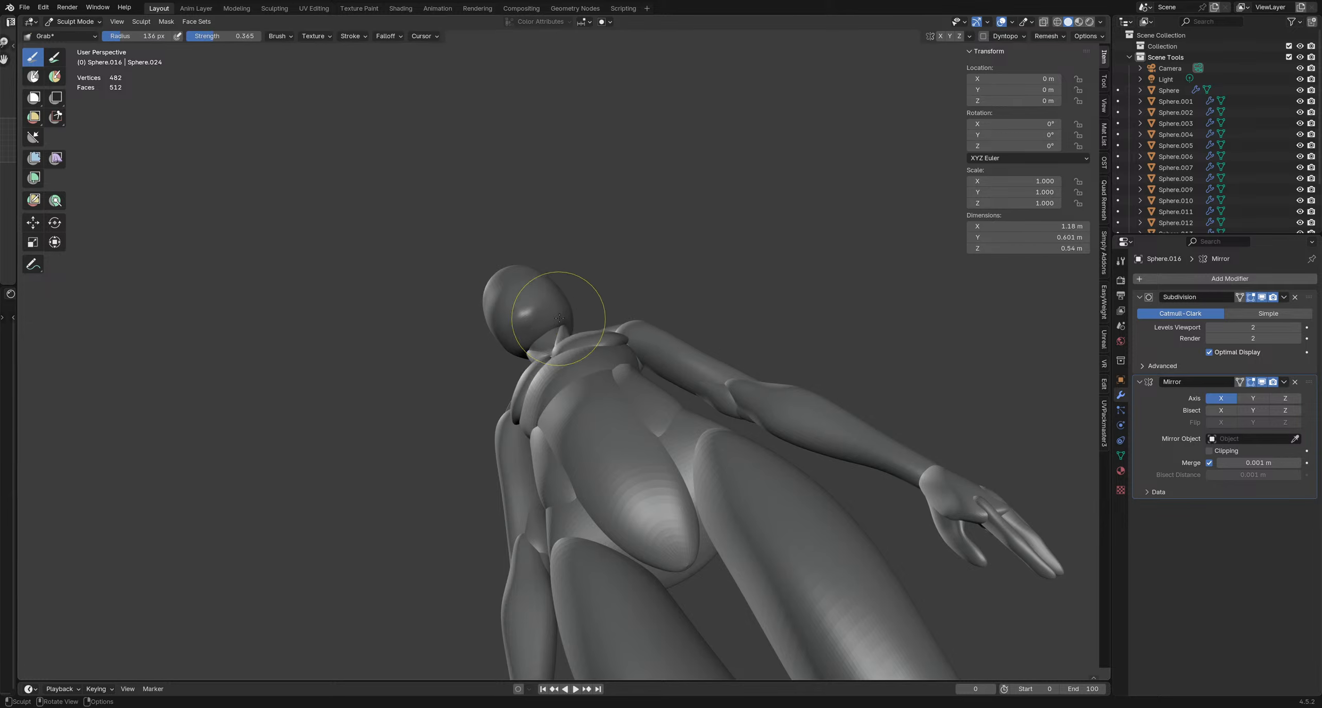
# Raise and tighten the breast forms' lower contour with a small Grab brush of about 108 px
pyautogui.moveTo(618, 317)
pyautogui.mouseDown(button='middle')
pyautogui.moveTo(572, 330)
pyautogui.moveTo(570, 312)
pyautogui.moveTo(553, 439)
pyautogui.mouseUp(button='middle')
pyautogui.press('f')
pyautogui.click(547, 440)
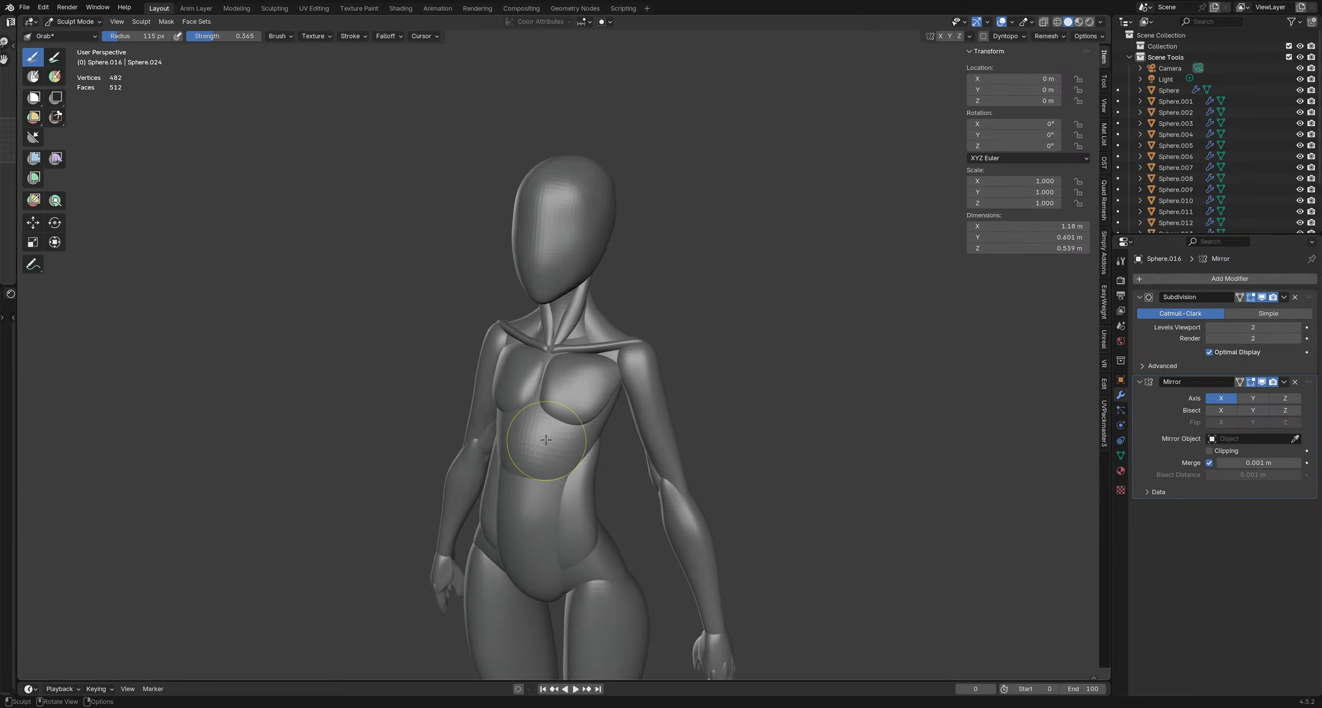
pyautogui.press('f')
pyautogui.click(546, 431)
pyautogui.moveTo(546, 430); pyautogui.dragTo(546, 422)
pyautogui.press('f')
pyautogui.click(557, 420)
pyautogui.moveTo(557, 420); pyautogui.dragTo(537, 421, button='middle')
pyautogui.moveTo(537, 421); pyautogui.dragTo(537, 418)
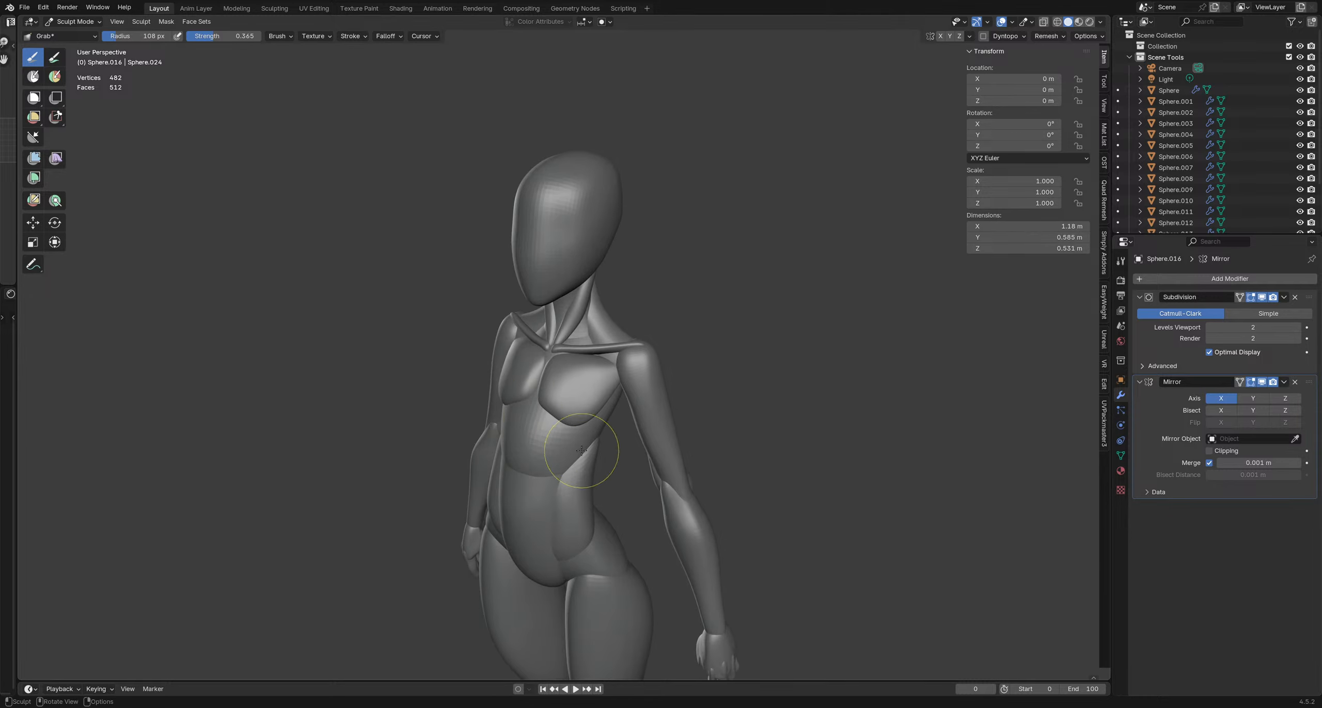
# Select the calf forms in Object Mode and join them into the lower leg object
pyautogui.moveTo(556, 432)
pyautogui.mouseDown(button='middle')
pyautogui.moveTo(606, 424)
pyautogui.moveTo(532, 429)
pyautogui.moveTo(578, 403)
pyautogui.moveTo(403, 305)
pyautogui.moveTo(503, 361)
pyautogui.moveTo(594, 372)
pyautogui.moveTo(557, 403)
pyautogui.moveTo(481, 383)
pyautogui.moveTo(650, 418)
pyautogui.moveTo(714, 404)
pyautogui.moveTo(619, 402)
pyautogui.moveTo(590, 421)
pyautogui.moveTo(459, 325)
pyautogui.mouseUp(button='middle')
pyautogui.scroll(-3, 558, 402)
pyautogui.moveTo(679, 449); pyautogui.dragTo(614, 495, button='middle')
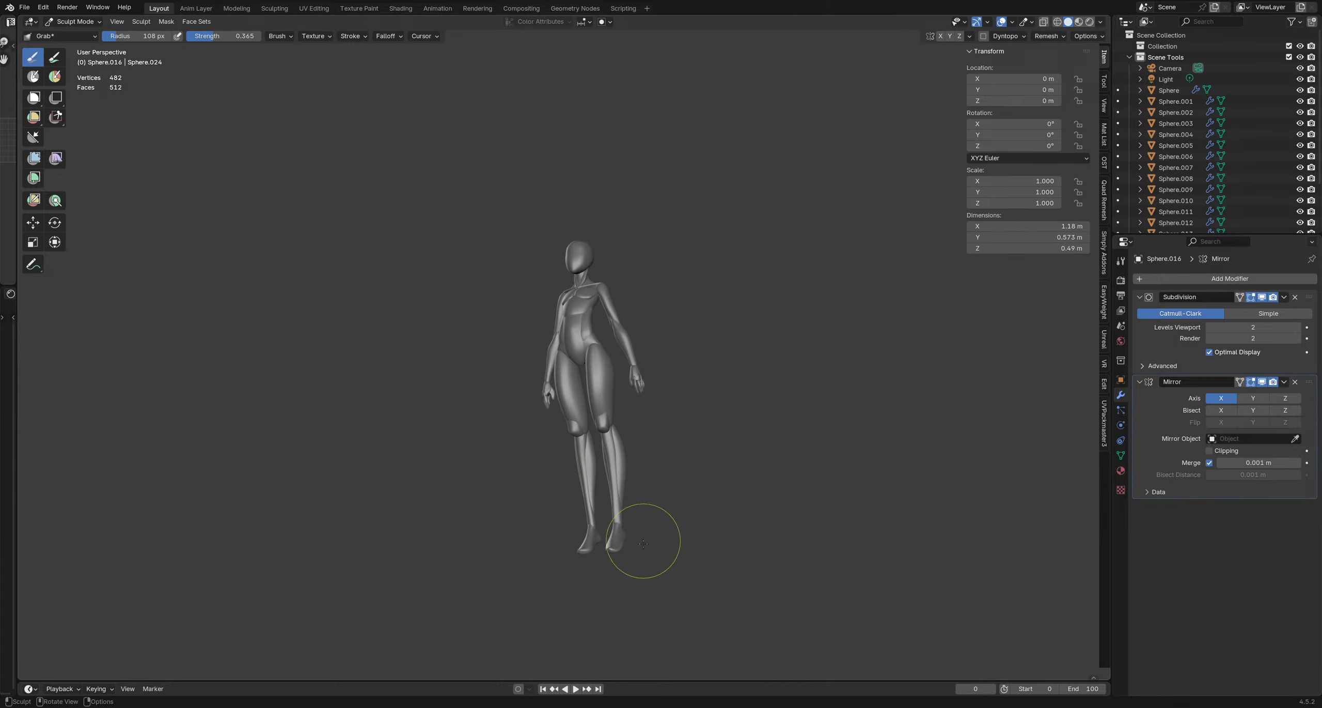
pyautogui.moveTo(643, 543)
pyautogui.mouseDown(button='middle')
pyautogui.moveTo(640, 435)
pyautogui.moveTo(671, 448)
pyautogui.moveTo(622, 443)
pyautogui.mouseUp(button='middle')
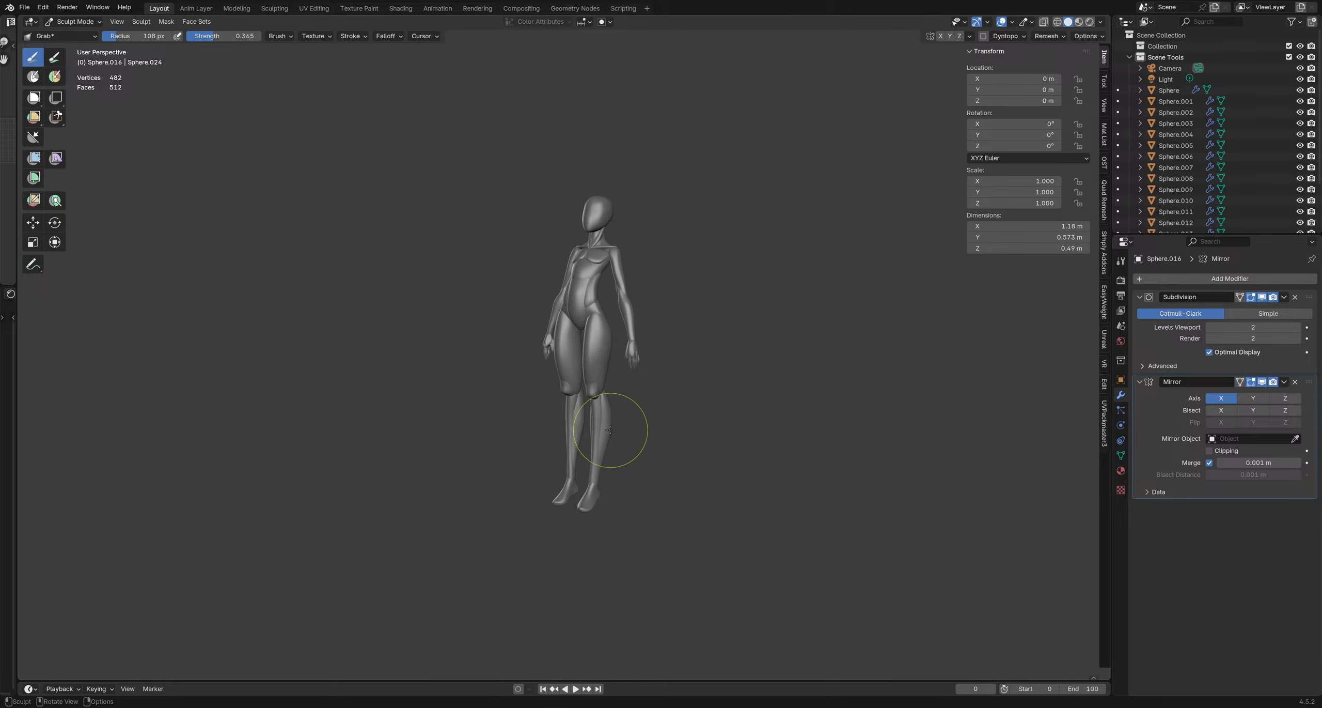
pyautogui.hotkey('alt', 'q')
pyautogui.press('f')
pyautogui.click(644, 426)
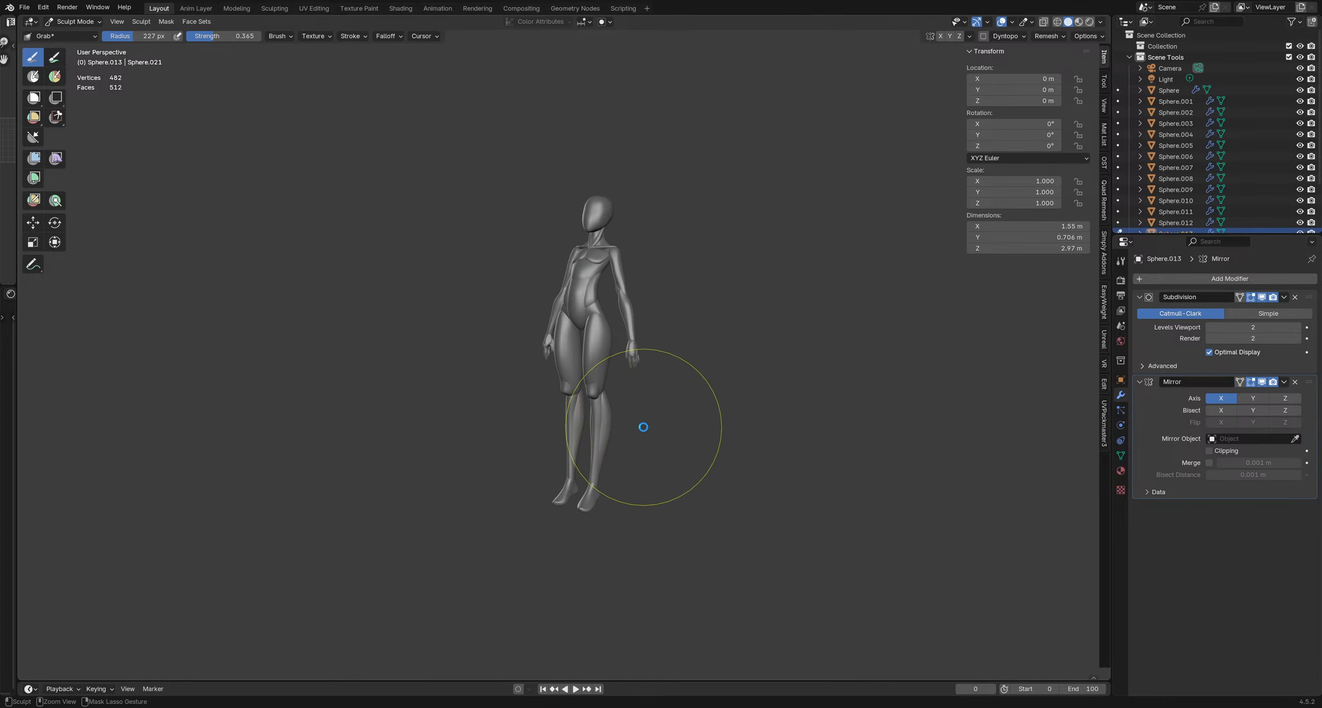
pyautogui.hotkey('ctrl', 'Tab')
pyautogui.click(527, 422)
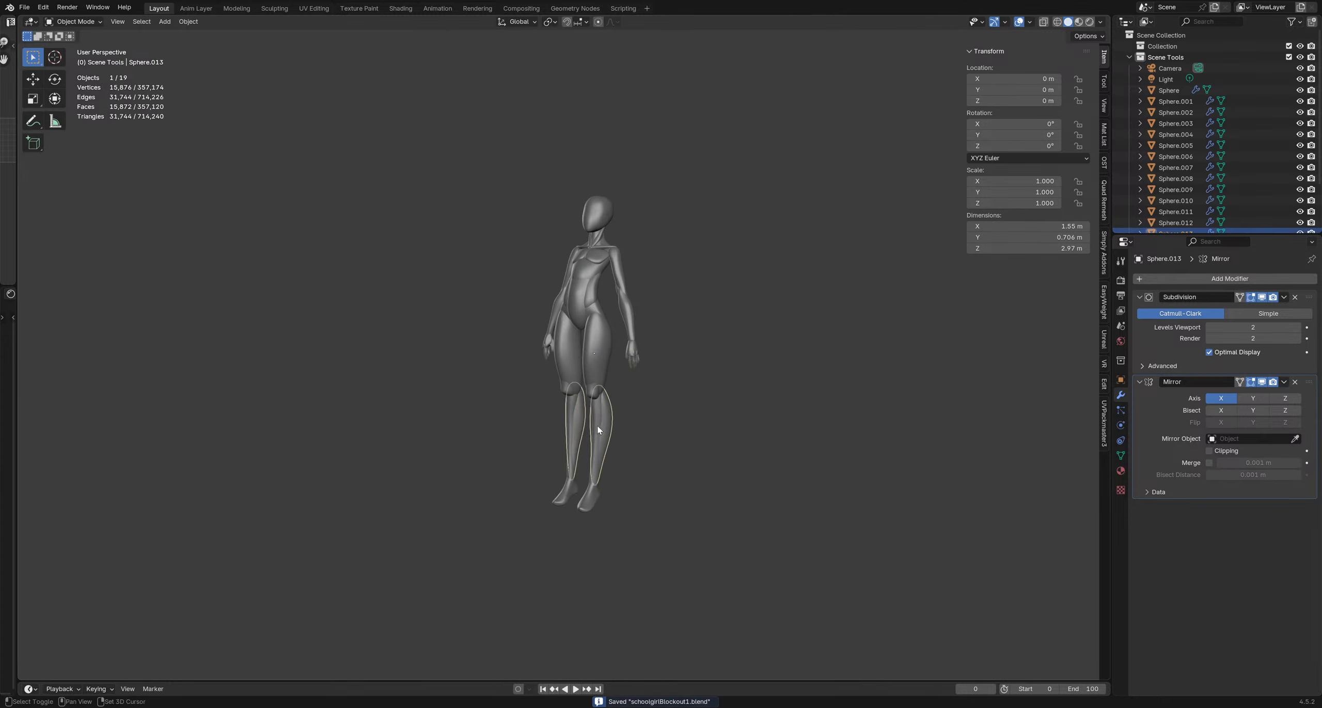
pyautogui.keyDown('shift'); pyautogui.click(603, 431); pyautogui.keyUp('shift')
pyautogui.hotkey('ctrl', 'j')
# Enter Sculpt Mode on the joined lower legs and move them inward with a Grab brush of about 296 px
pyautogui.click(620, 428)
pyautogui.click(607, 429)
pyautogui.hotkey('ctrl', 'Tab')
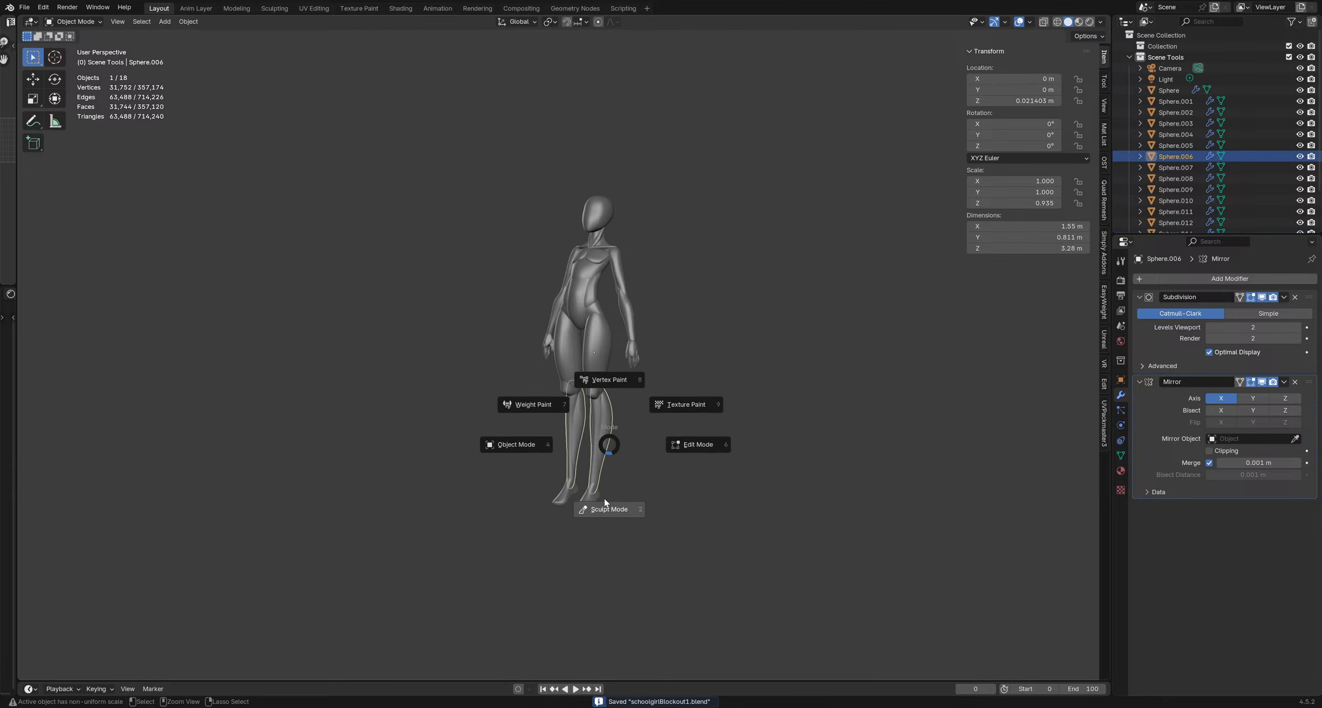
pyautogui.click(606, 504)
pyautogui.moveTo(639, 430); pyautogui.dragTo(633, 430)
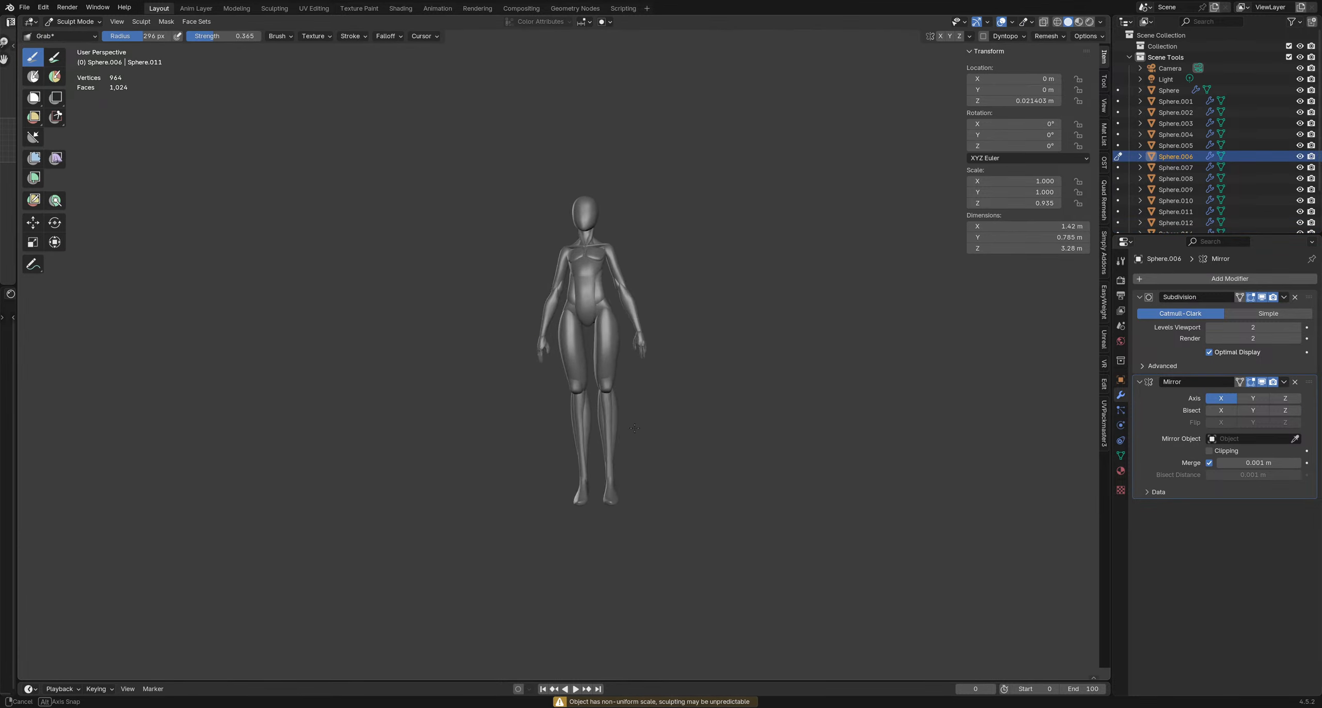
# Adjust the lower legs' upper profile and spacing below the knees with the 296 px Grab brush
pyautogui.moveTo(633, 431); pyautogui.dragTo(560, 398, button='middle')
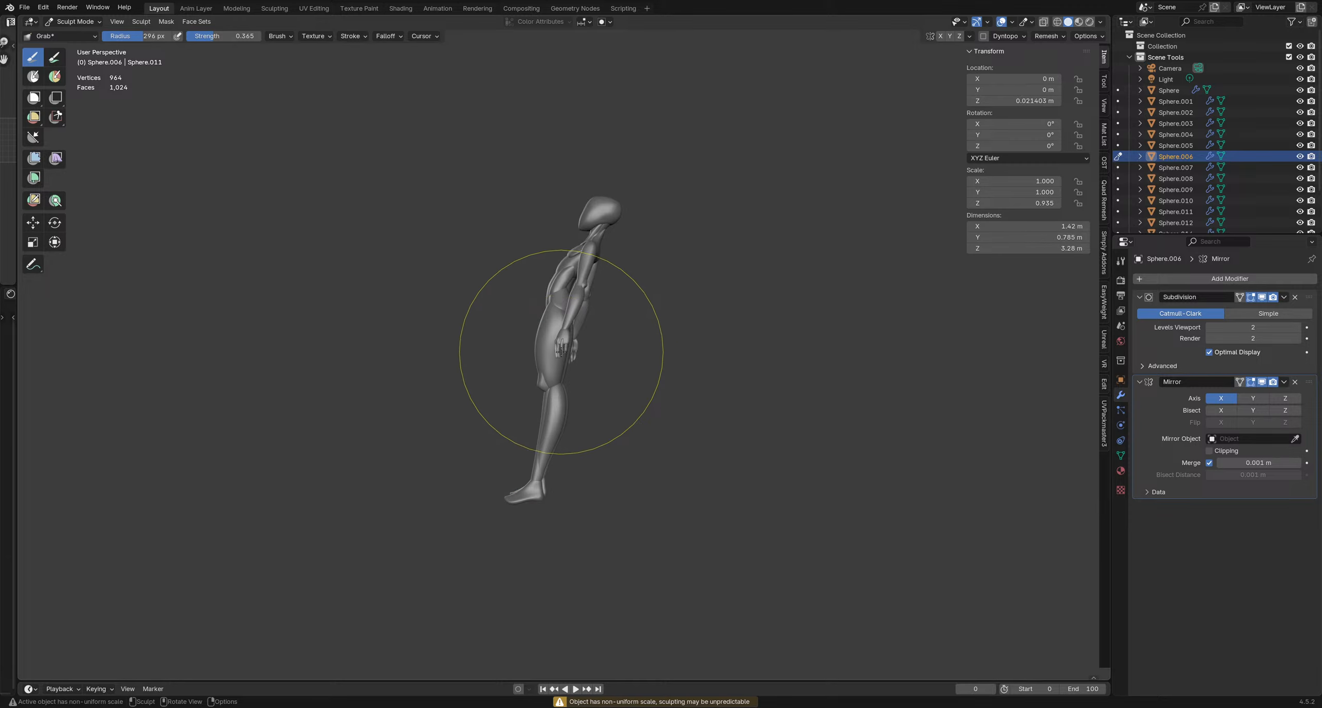
pyautogui.moveTo(555, 397); pyautogui.dragTo(553, 342)
pyautogui.moveTo(579, 428); pyautogui.dragTo(671, 436, button='middle')
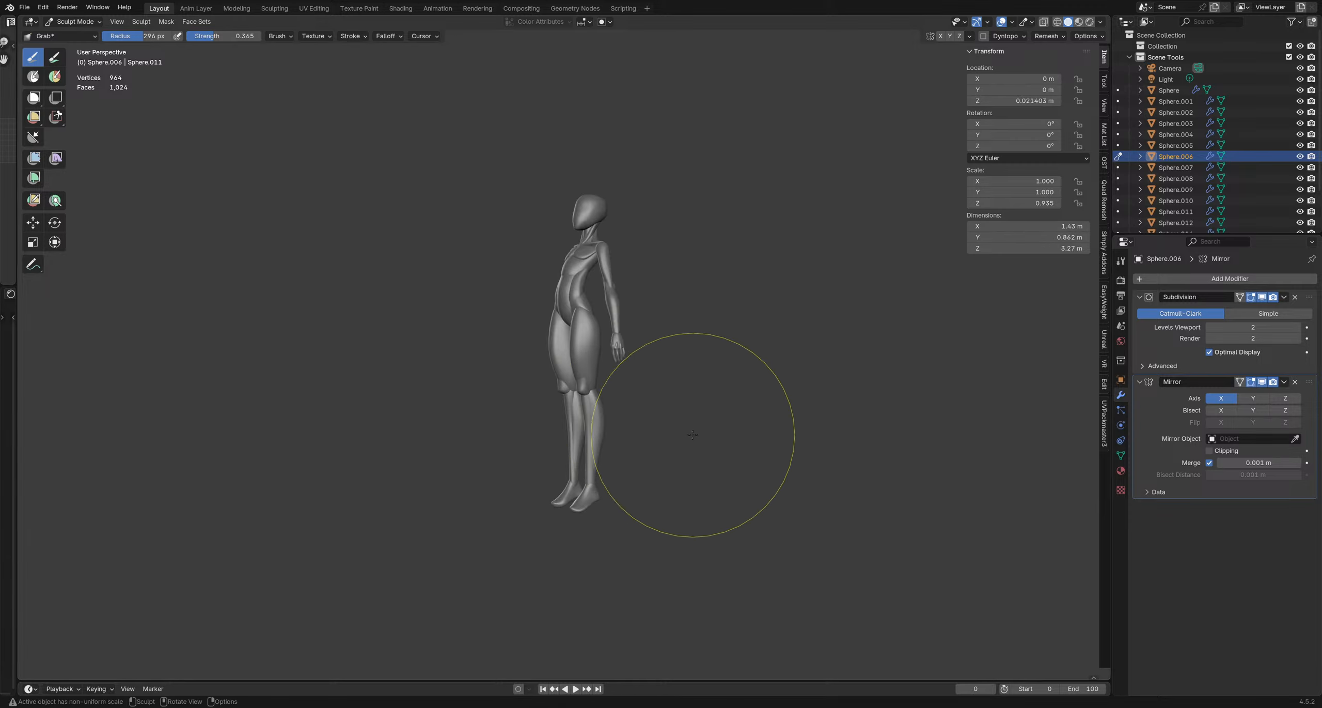
pyautogui.moveTo(601, 407); pyautogui.dragTo(588, 410)
pyautogui.moveTo(517, 421); pyautogui.dragTo(560, 413, button='middle')
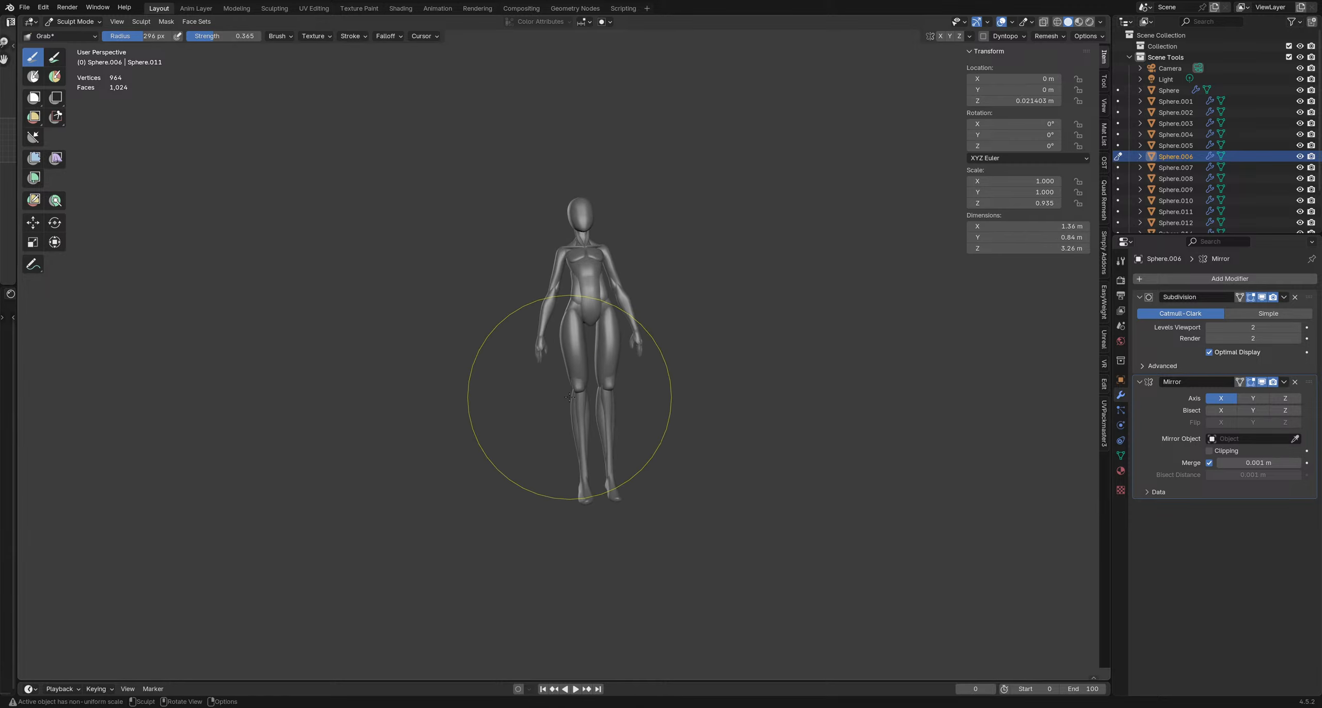
pyautogui.moveTo(570, 400); pyautogui.dragTo(567, 403)
# Push the lower legs slightly outward below the knees with a Grab brush of about 216 px
pyautogui.moveTo(608, 421)
pyautogui.mouseDown(button='middle')
pyautogui.moveTo(591, 420)
pyautogui.moveTo(602, 430)
pyautogui.mouseUp(button='middle')
pyautogui.press('f')
pyautogui.click(580, 420)
pyautogui.moveTo(579, 420); pyautogui.dragTo(568, 414)
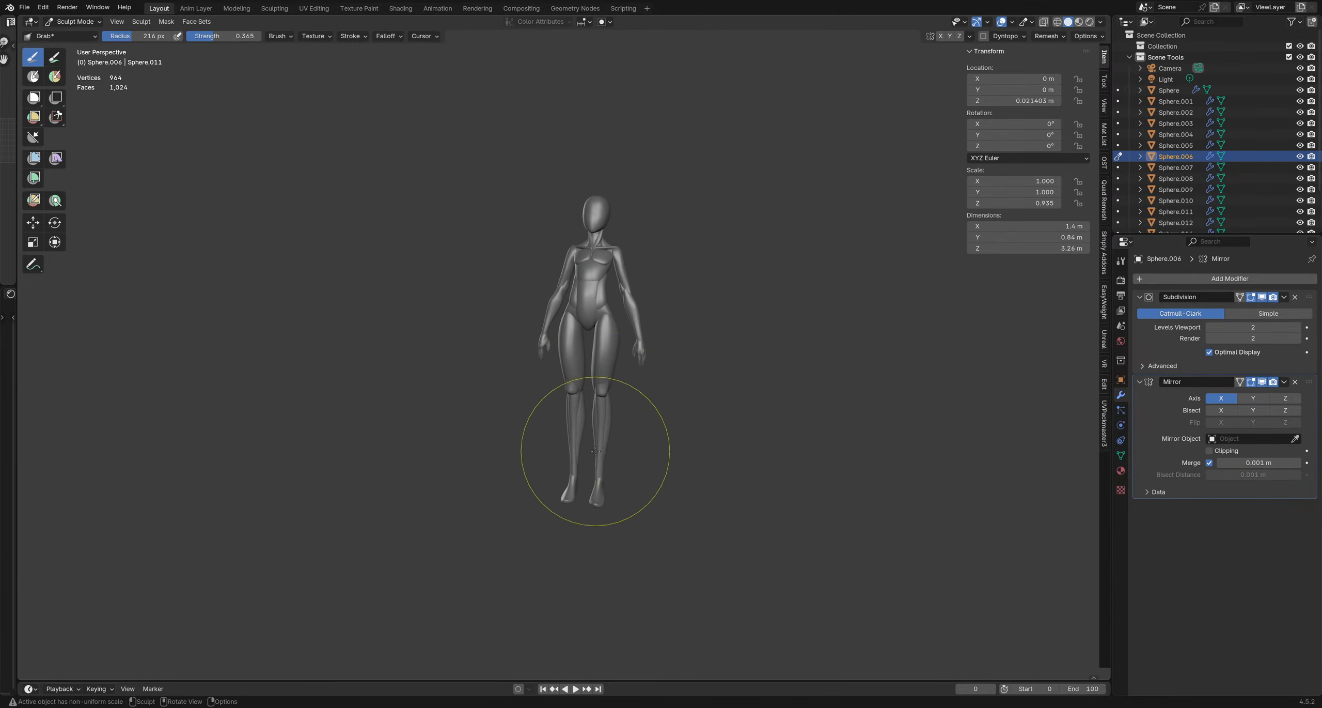
pyautogui.moveTo(586, 516)
pyautogui.mouseDown(button='middle')
pyautogui.moveTo(413, 414)
pyautogui.moveTo(419, 395)
pyautogui.mouseUp(button='middle')
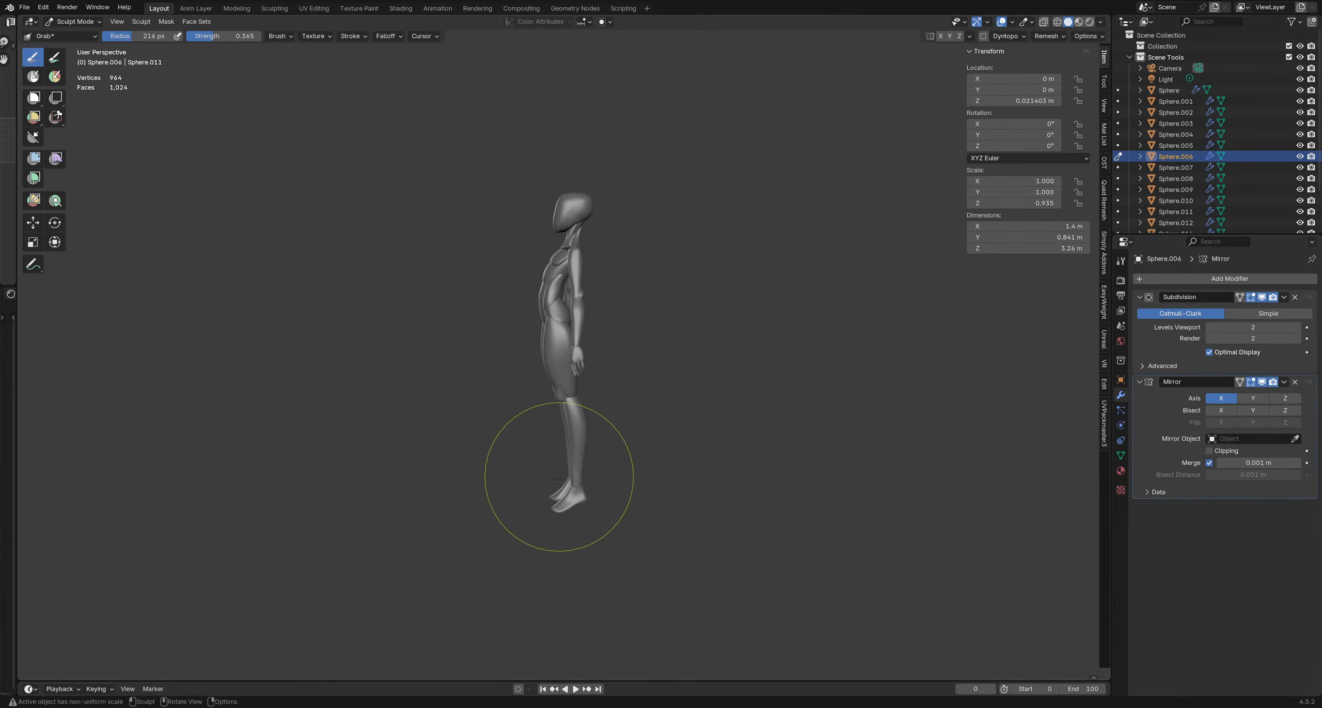
# Switch sculpting to the feet and nudge them into place with a Grab brush of about 195 px
pyautogui.hotkey('alt', 'q')
pyautogui.press('f')
pyautogui.click(622, 534)
pyautogui.moveTo(568, 533)
pyautogui.mouseDown()
pyautogui.moveTo(585, 537)
pyautogui.moveTo(561, 540)
pyautogui.mouseUp()
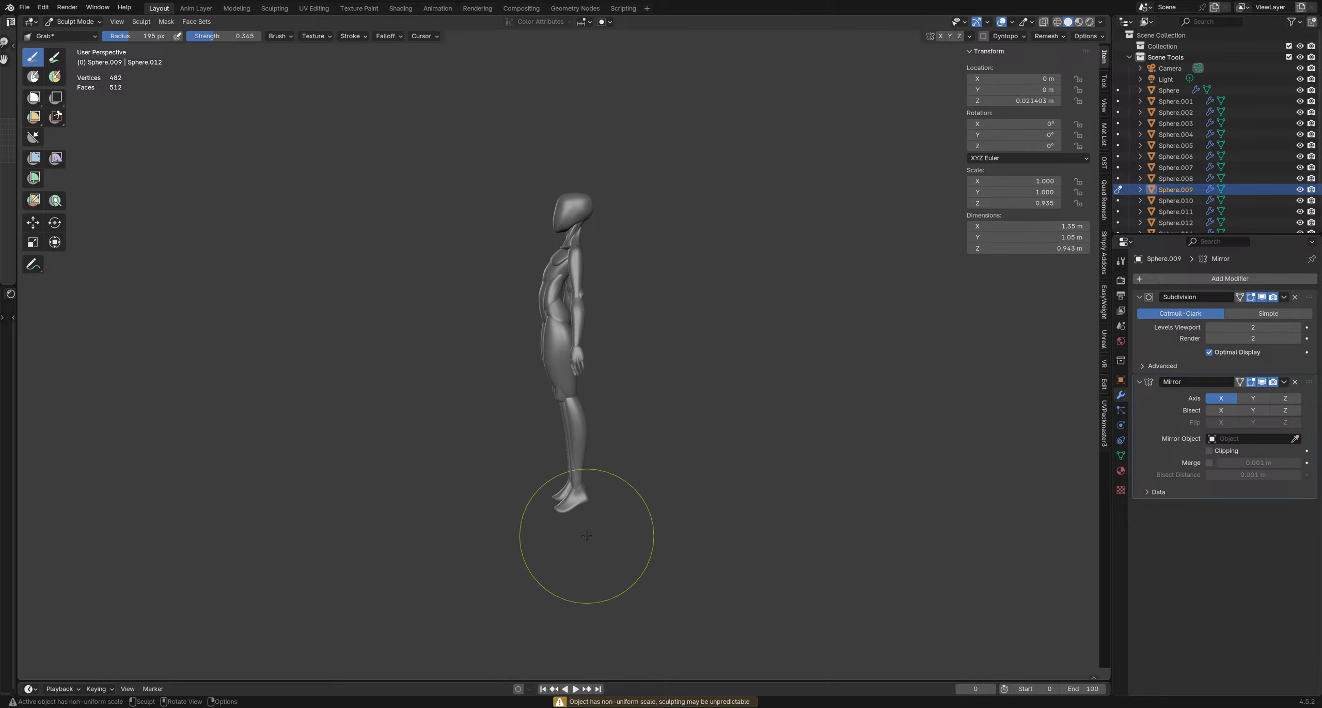
# Switch sculpting to the thighs and narrow them slightly with a Grab brush of about 211 px
pyautogui.moveTo(560, 539)
pyautogui.mouseDown(button='middle')
pyautogui.moveTo(493, 434)
pyautogui.moveTo(664, 414)
pyautogui.moveTo(644, 422)
pyautogui.moveTo(667, 444)
pyautogui.moveTo(620, 478)
pyautogui.moveTo(487, 478)
pyautogui.moveTo(625, 370)
pyautogui.mouseUp(button='middle')
pyautogui.scroll(-1, 556, 369)
pyautogui.hotkey('alt', 'q')
pyautogui.press('f')
pyautogui.click(666, 376)
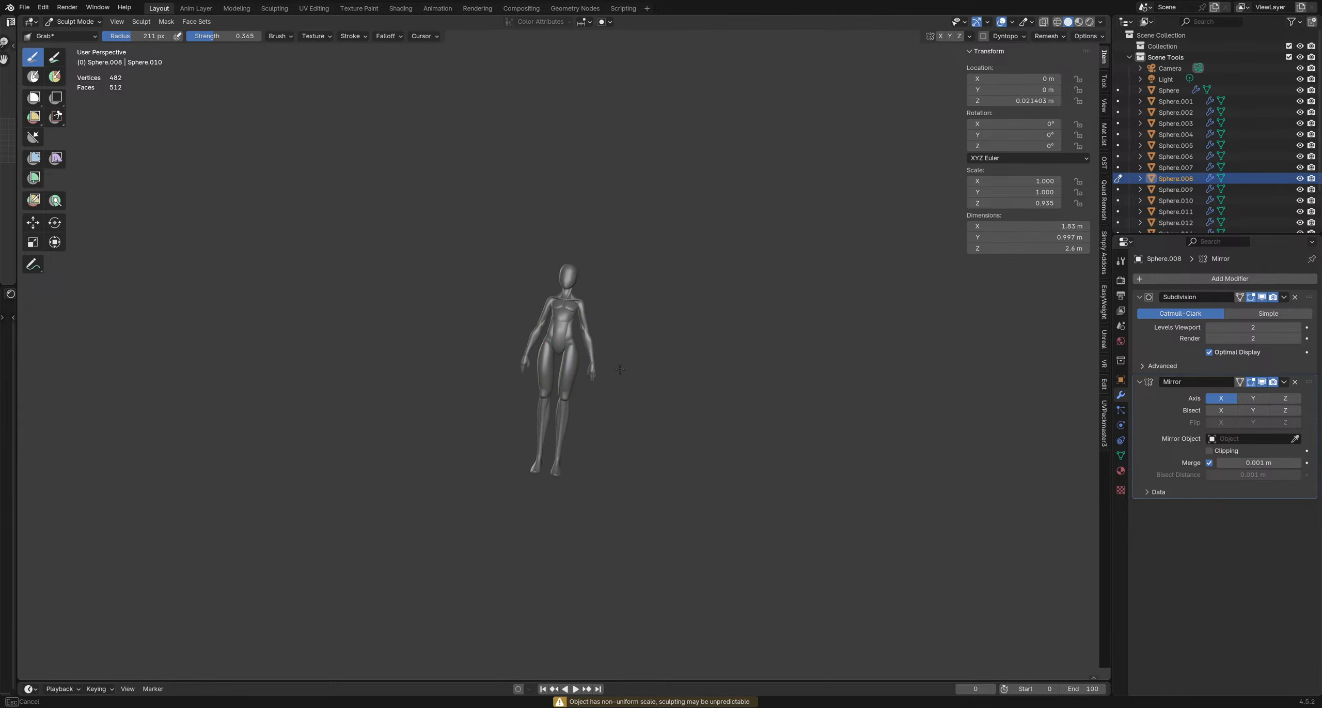
# Switch sculpting to the lower legs and refine them below the knees with Grab brushes of about 116 and 93 px
pyautogui.hotkey('alt', 'q')
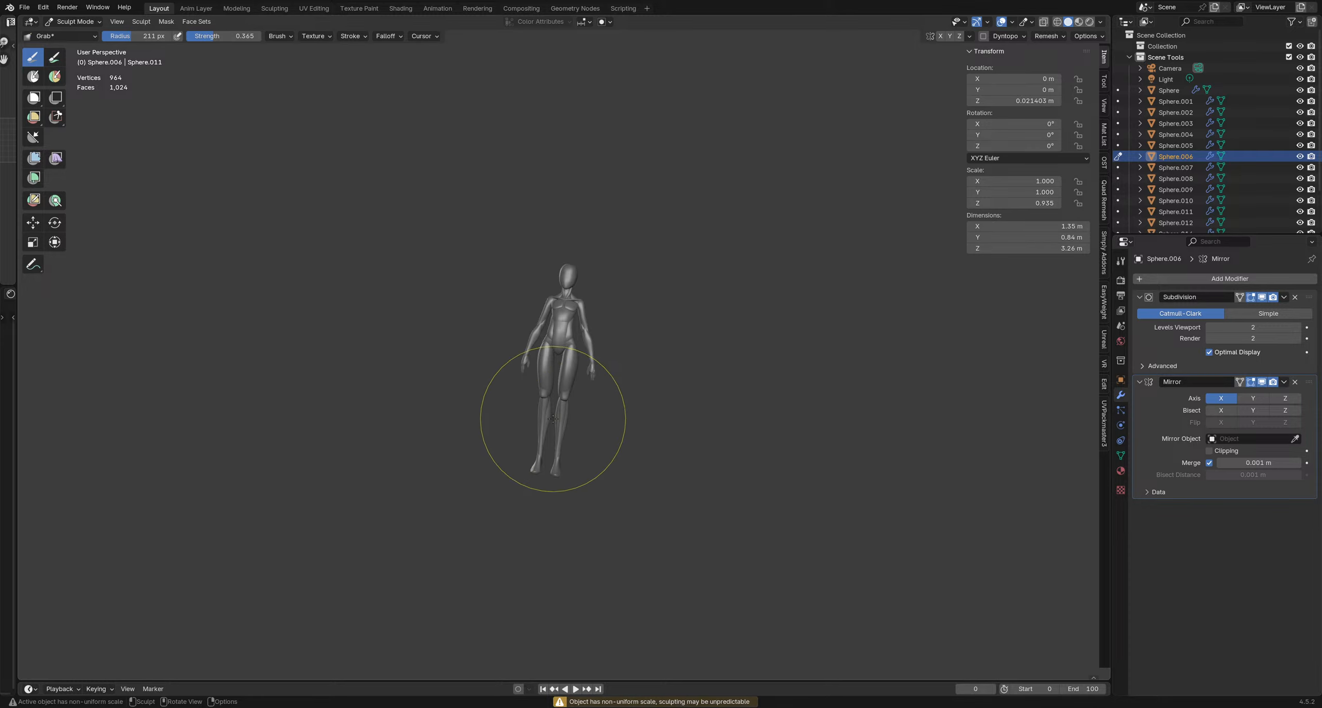
pyautogui.scroll(1, 566, 403)
pyautogui.press('f')
pyautogui.click(542, 420)
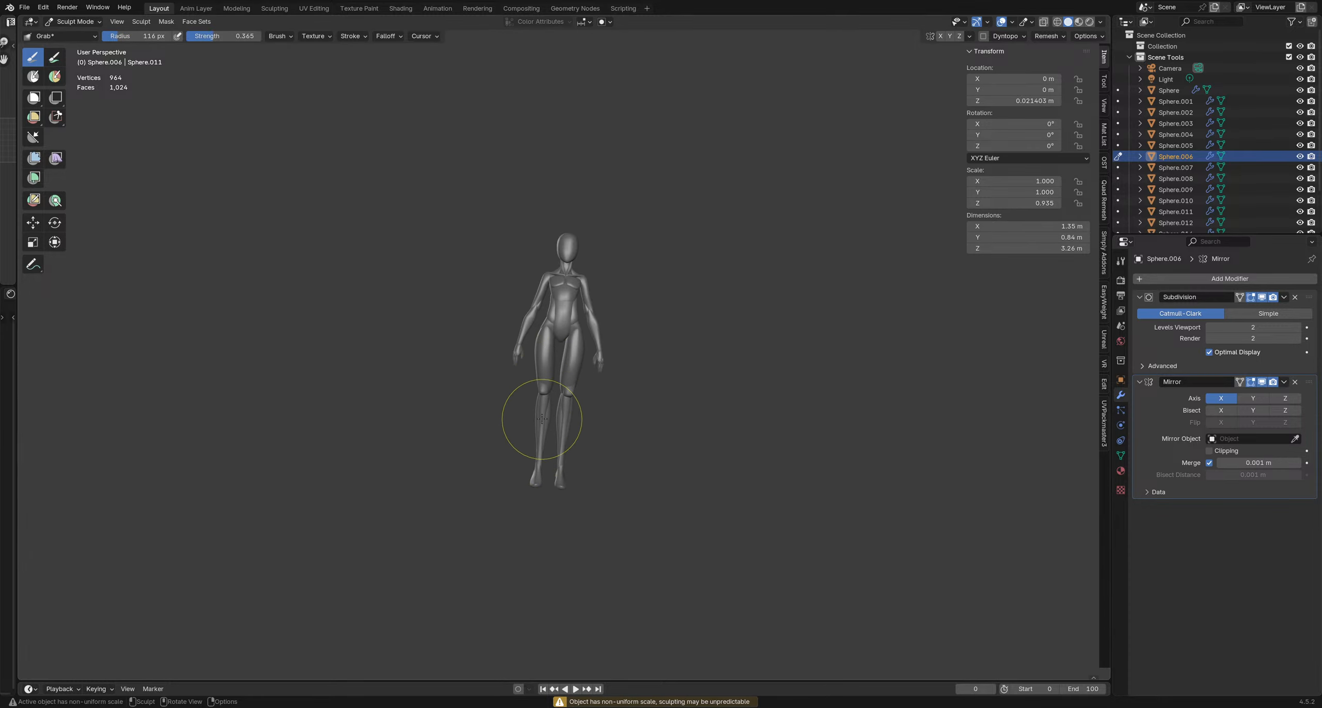
pyautogui.press('f')
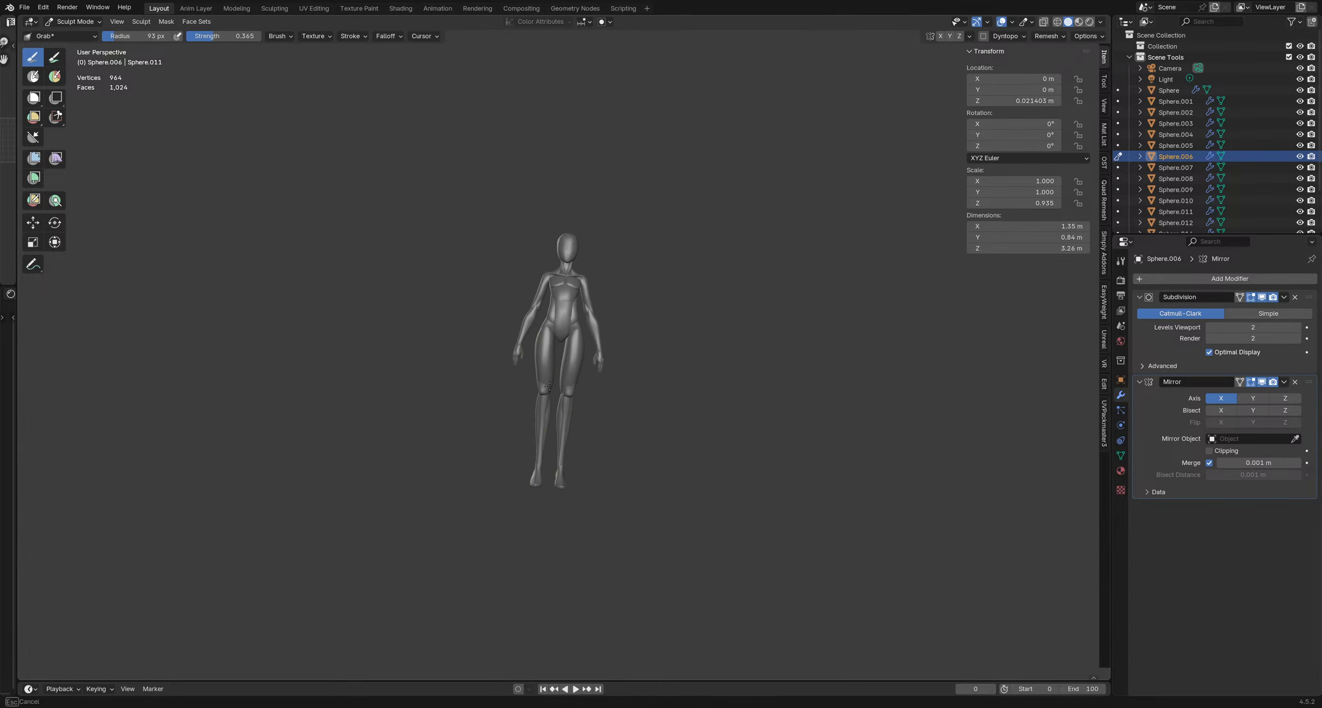
# Extend and reshape the thighs above the knees with Grab brushes of about 153 and 85 px
pyautogui.hotkey('alt', 'q')
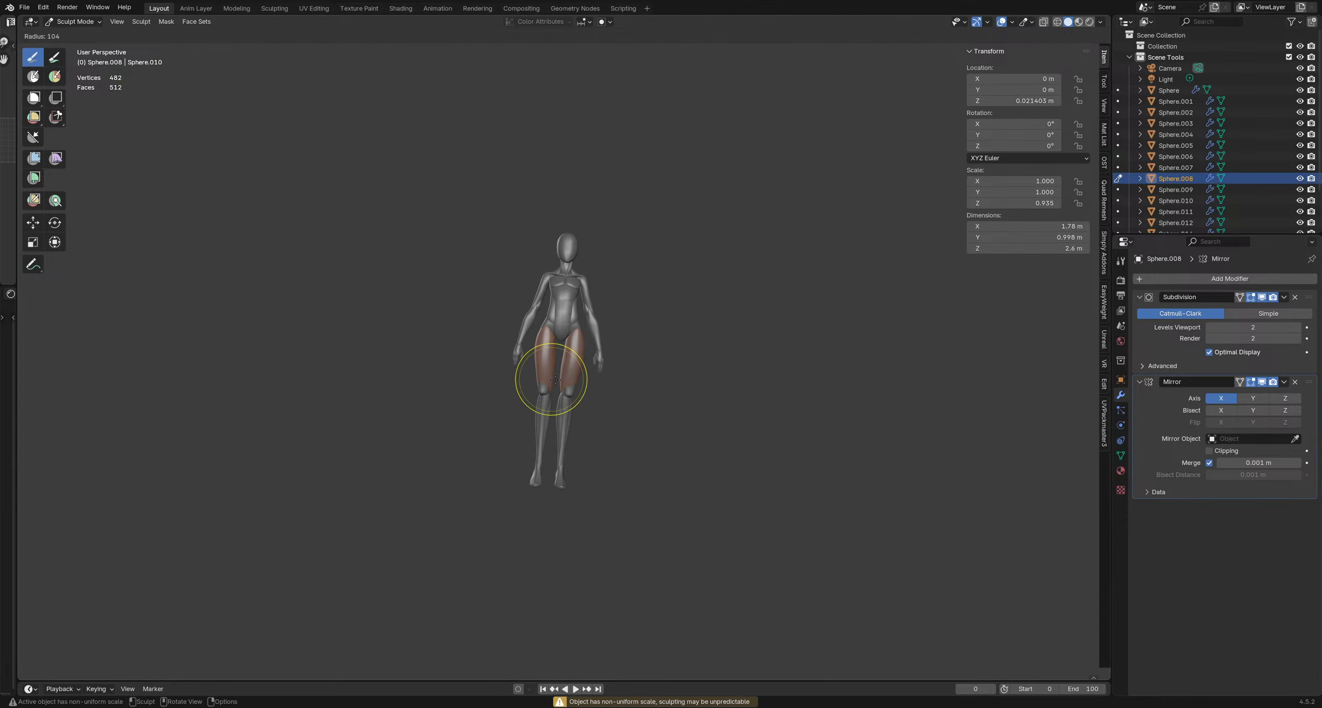
pyautogui.press('f')
pyautogui.press('f')
pyautogui.click(534, 391)
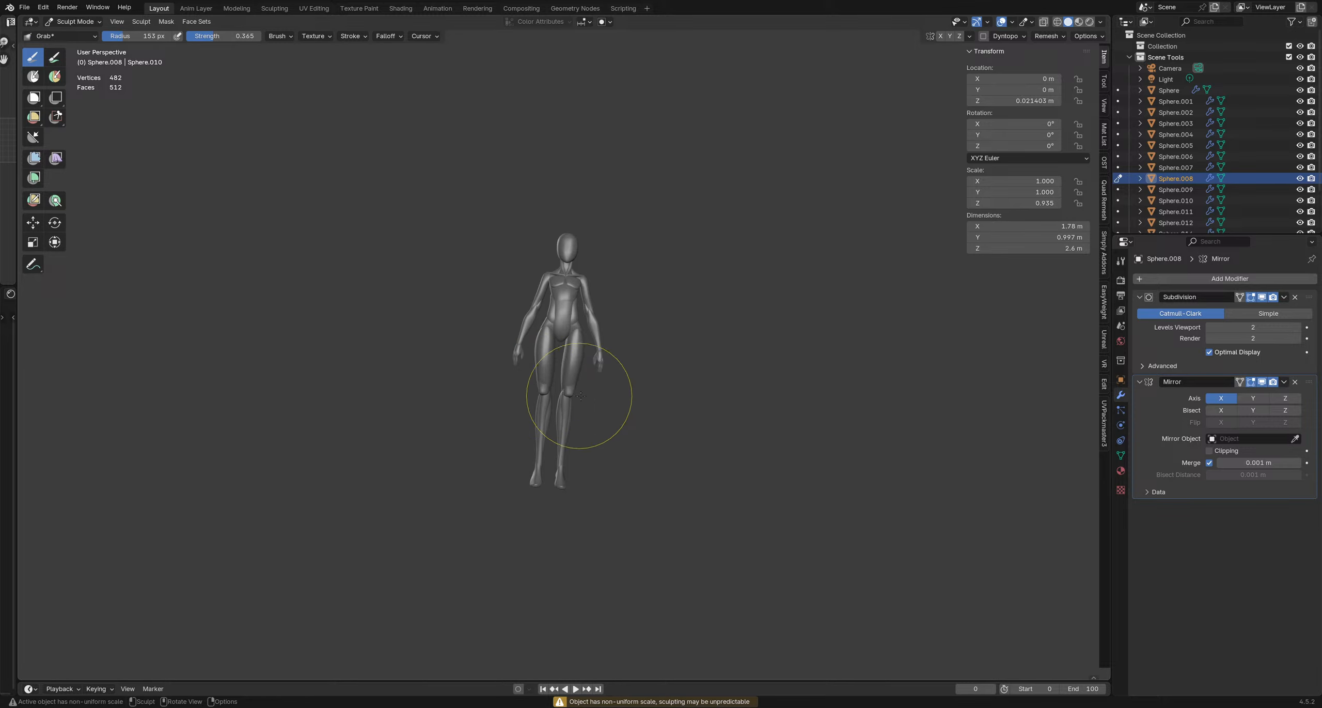
pyautogui.press('f')
pyautogui.click(554, 385)
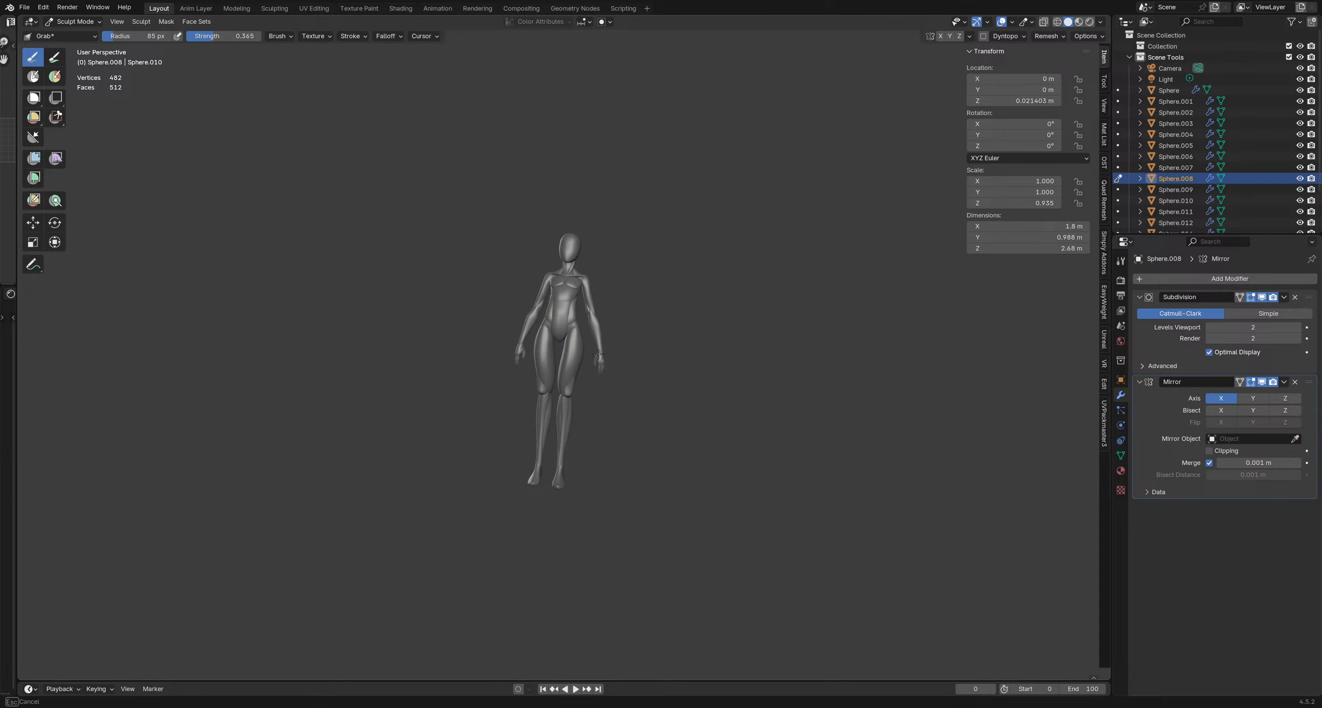
pyautogui.moveTo(598, 354); pyautogui.dragTo(595, 355)
pyautogui.moveTo(592, 369)
pyautogui.mouseDown(button='middle')
pyautogui.moveTo(555, 419)
pyautogui.moveTo(594, 380)
pyautogui.mouseUp(button='middle')
# Switch sculpting to the knee forms and adjust them with a Grab brush of about 165 px
pyautogui.press('f')
pyautogui.click(563, 425)
pyautogui.hotkey('alt', 'q')
pyautogui.press('f')
pyautogui.click(593, 374)
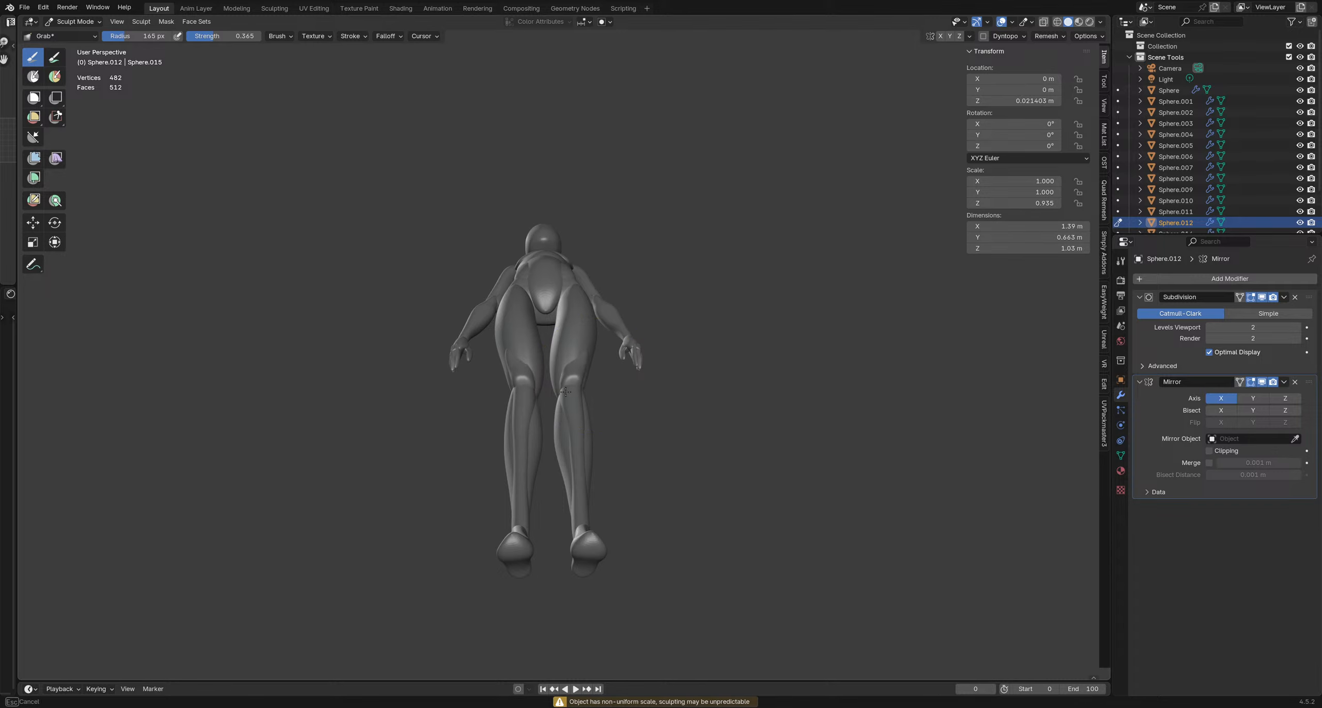
# Mask the calf forms of the lower leg object by expanding a mask and inverting it
pyautogui.moveTo(589, 350)
pyautogui.mouseDown(button='middle')
pyautogui.moveTo(582, 391)
pyautogui.moveTo(597, 364)
pyautogui.moveTo(555, 357)
pyautogui.moveTo(652, 392)
pyautogui.moveTo(586, 408)
pyautogui.moveTo(566, 434)
pyautogui.moveTo(589, 330)
pyautogui.moveTo(561, 335)
pyautogui.moveTo(527, 304)
pyautogui.mouseUp(button='middle')
pyautogui.scroll(-3, 562, 448)
pyautogui.scroll(6, 579, 451)
pyautogui.hotkey('alt', 'q')
pyautogui.scroll(-2, 557, 470)
pyautogui.hotkey('shift', 'a')
pyautogui.click(768, 318)
pyautogui.hotkey('ctrl', 'i')
# Reshape the unmasked shins just below the knees with Grab brushes of about 144 and 164 px
pyautogui.press('f')
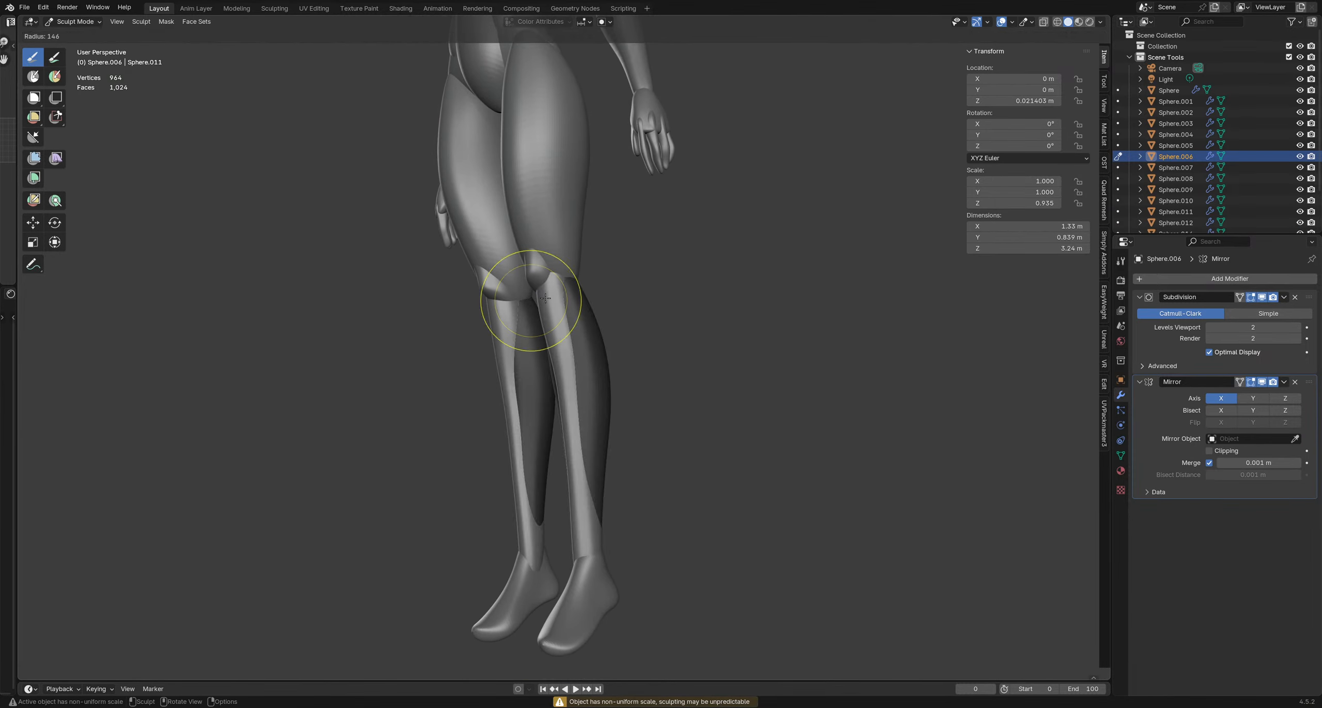
pyautogui.click(513, 291)
pyautogui.moveTo(511, 313); pyautogui.dragTo(532, 319)
pyautogui.press('f')
pyautogui.click(587, 335)
pyautogui.moveTo(537, 333); pyautogui.dragTo(511, 323, button='middle')
pyautogui.scroll(-1, 510, 322)
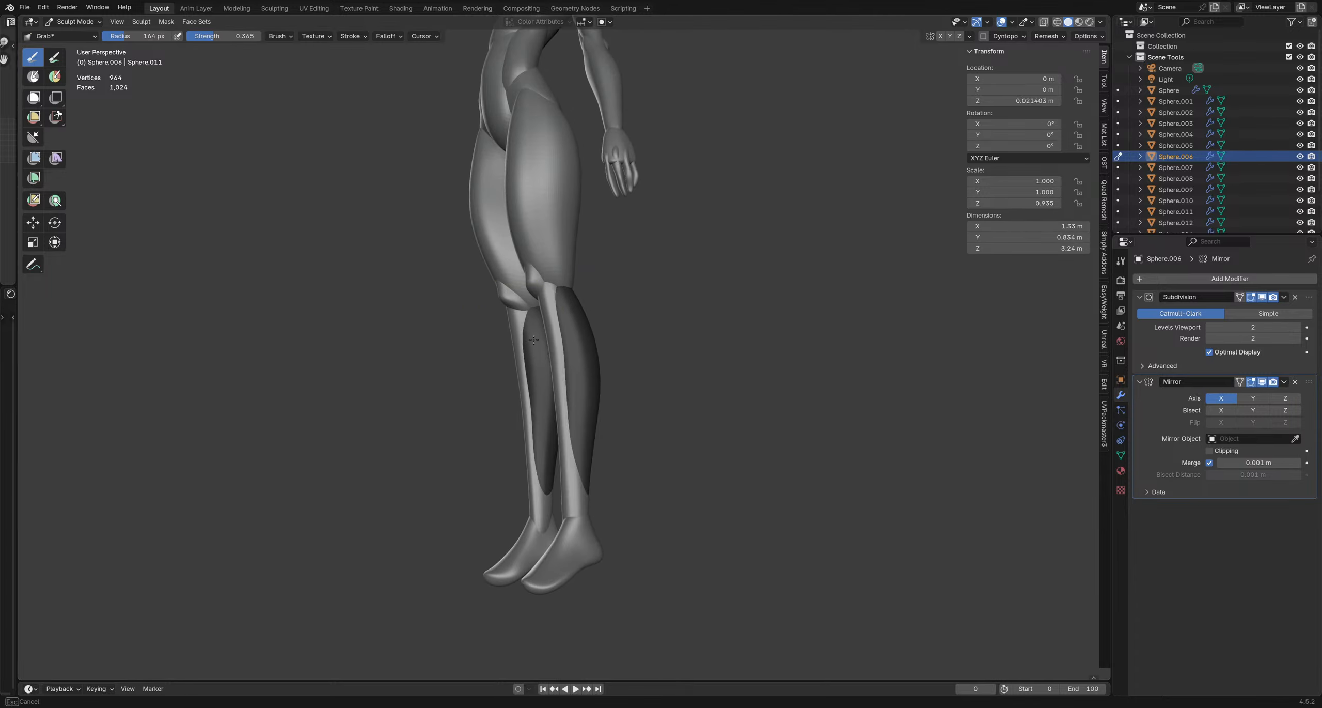
# Invert the mask to protect the shins and pull the calves inward with a Grab brush of about 194 px
pyautogui.moveTo(521, 308)
pyautogui.mouseDown(button='middle')
pyautogui.moveTo(600, 272)
pyautogui.moveTo(580, 320)
pyautogui.moveTo(596, 302)
pyautogui.moveTo(591, 326)
pyautogui.moveTo(603, 334)
pyautogui.mouseUp(button='middle')
pyautogui.press('f')
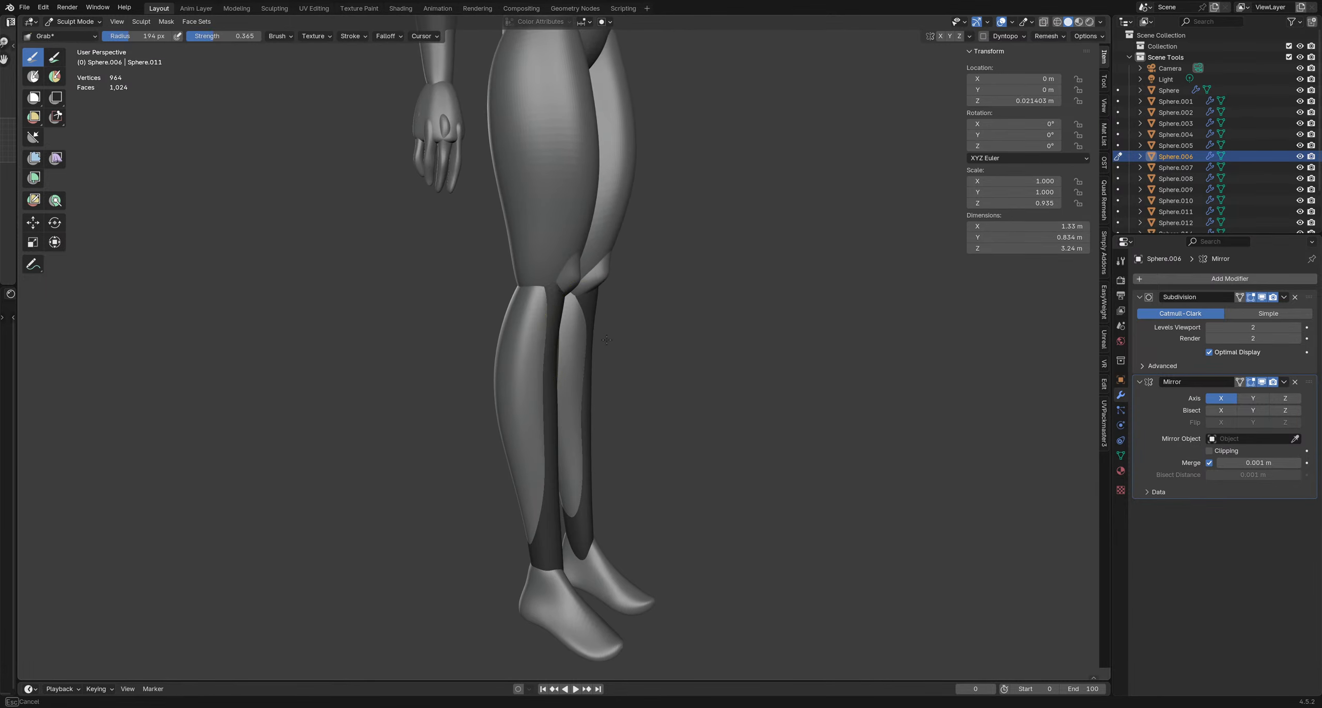
pyautogui.click(605, 487)
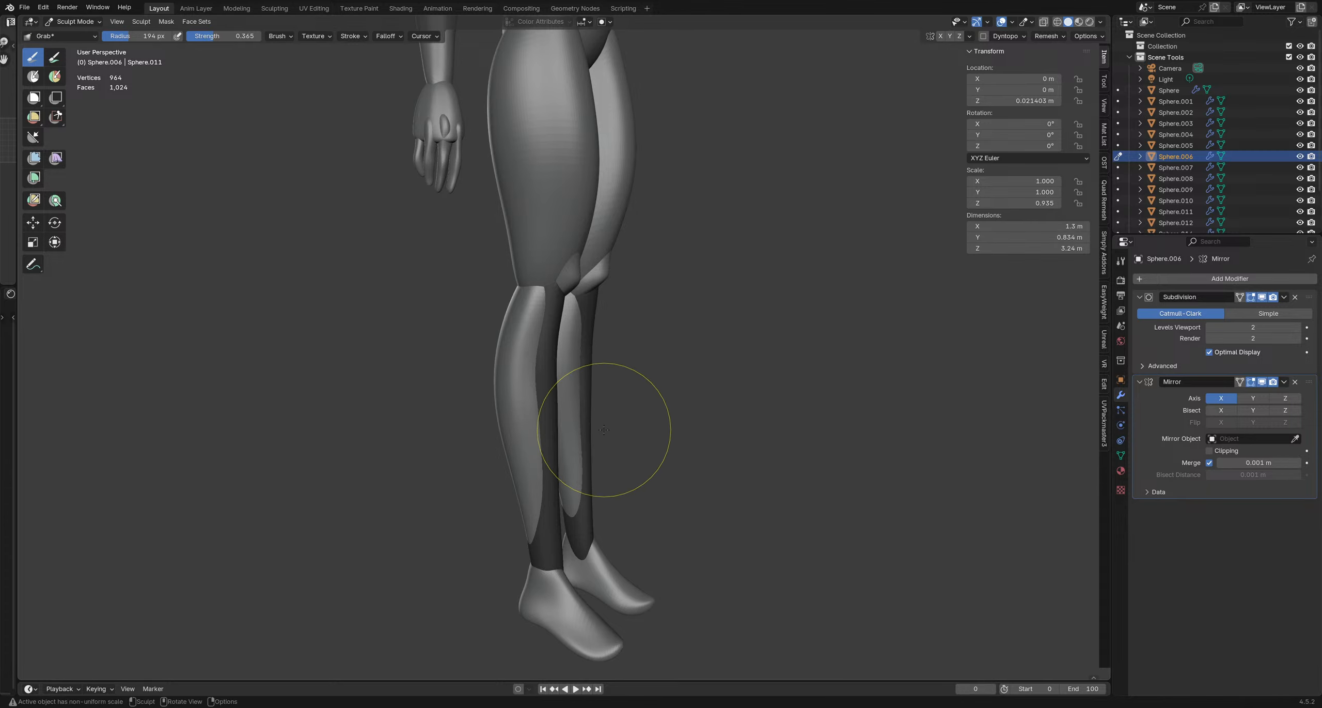
pyautogui.moveTo(615, 474); pyautogui.dragTo(614, 457)
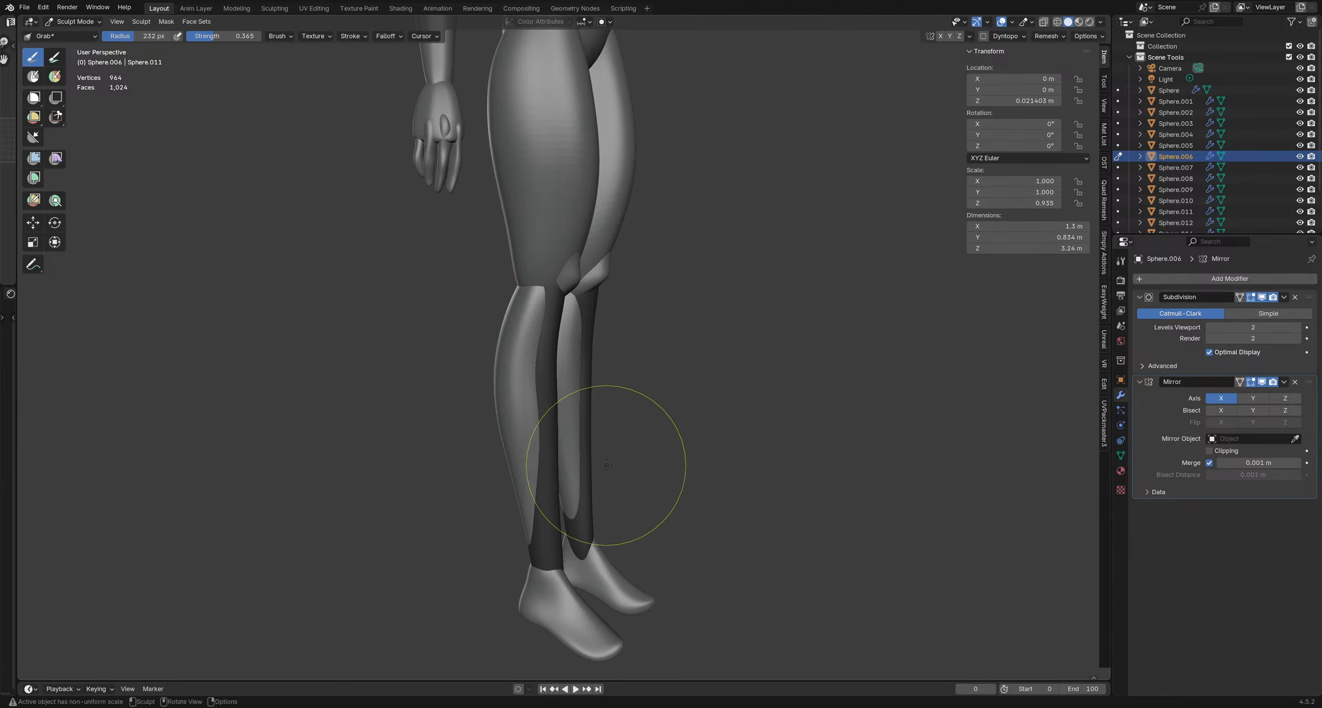
# Refine the inner calf contour with a Grab brush of about 201 px
pyautogui.moveTo(614, 457)
pyautogui.mouseDown(button='middle')
pyautogui.moveTo(558, 412)
pyautogui.moveTo(555, 382)
pyautogui.moveTo(640, 356)
pyautogui.mouseUp(button='middle')
pyautogui.press('f')
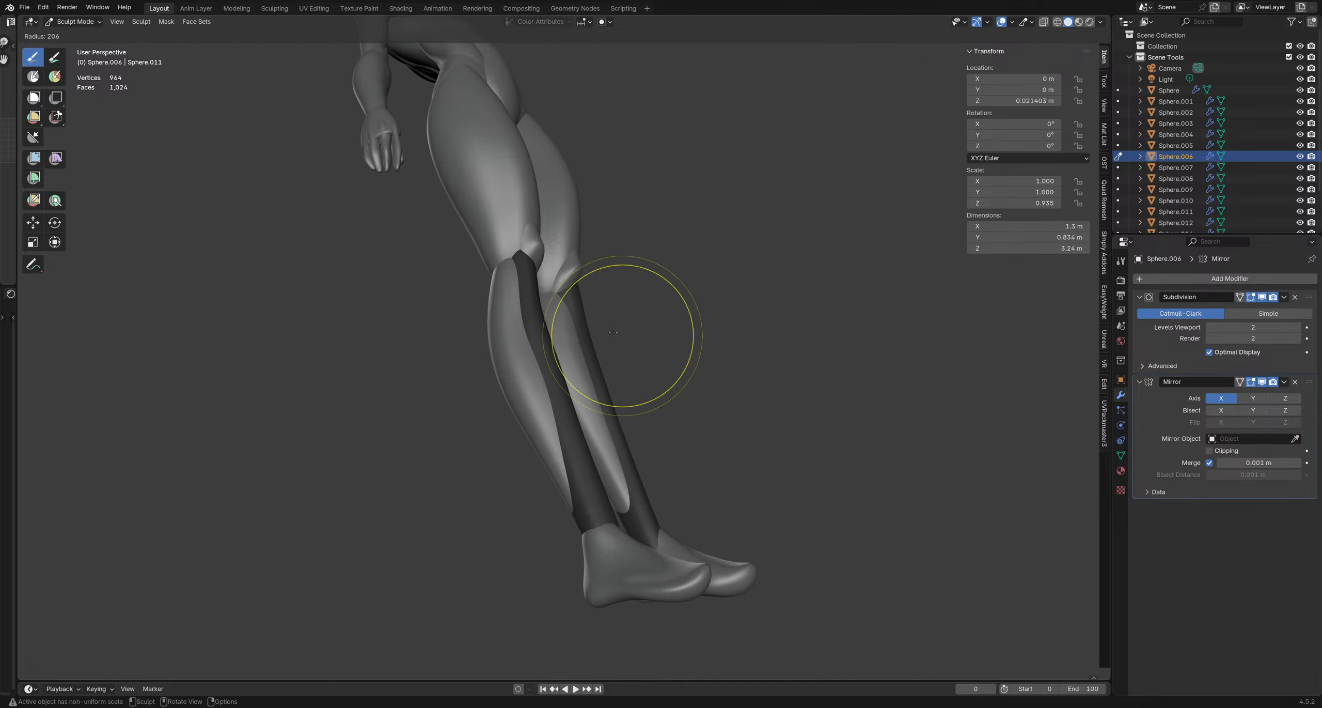
pyautogui.click(690, 336)
pyautogui.moveTo(613, 326); pyautogui.dragTo(593, 323)
pyautogui.moveTo(594, 323)
pyautogui.mouseDown(button='middle')
pyautogui.moveTo(574, 349)
pyautogui.moveTo(622, 354)
pyautogui.moveTo(562, 364)
pyautogui.moveTo(685, 387)
pyautogui.moveTo(547, 344)
pyautogui.mouseUp(button='middle')
pyautogui.scroll(-4, 623, 355)
pyautogui.scroll(5, 557, 296)
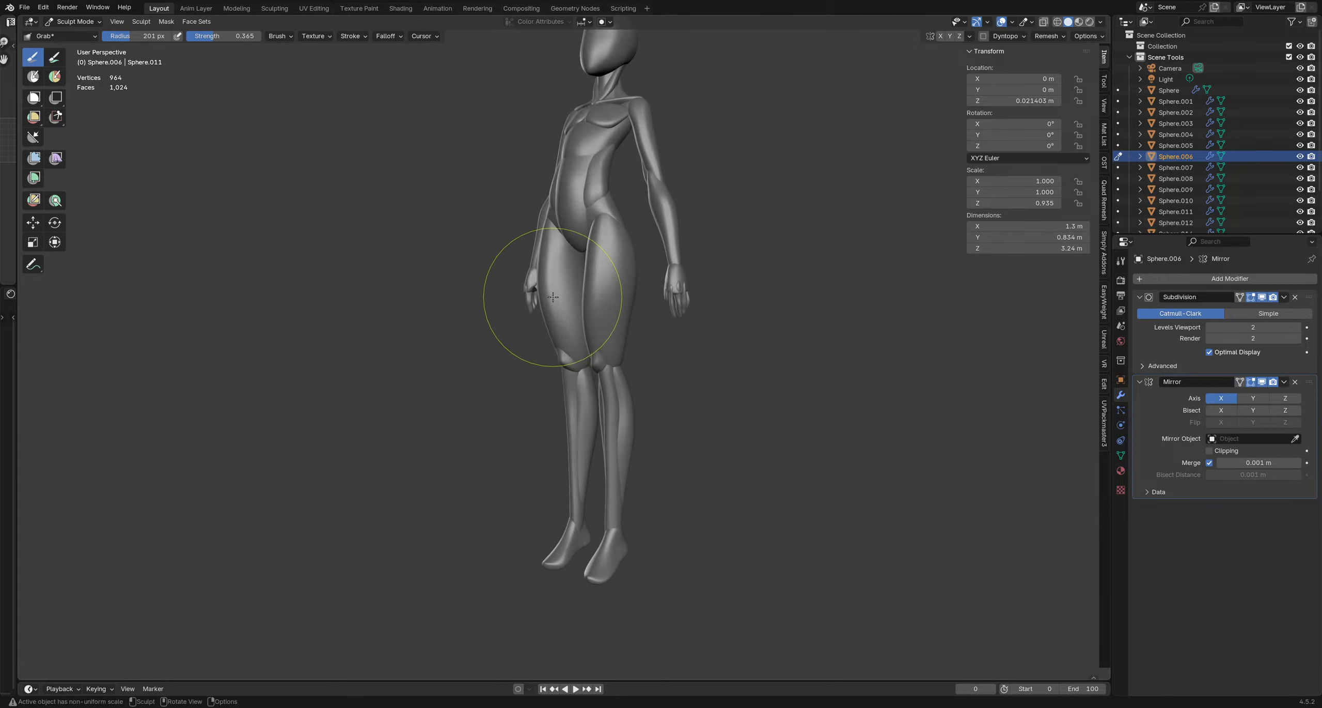
# Switch sculpting to the thighs and refine their side profile with a Grab brush of about 208 px
pyautogui.moveTo(557, 294)
pyautogui.mouseDown(button='middle')
pyautogui.moveTo(620, 286)
pyautogui.moveTo(643, 238)
pyautogui.moveTo(650, 290)
pyautogui.moveTo(702, 216)
pyautogui.moveTo(603, 337)
pyautogui.moveTo(573, 439)
pyautogui.mouseUp(button='middle')
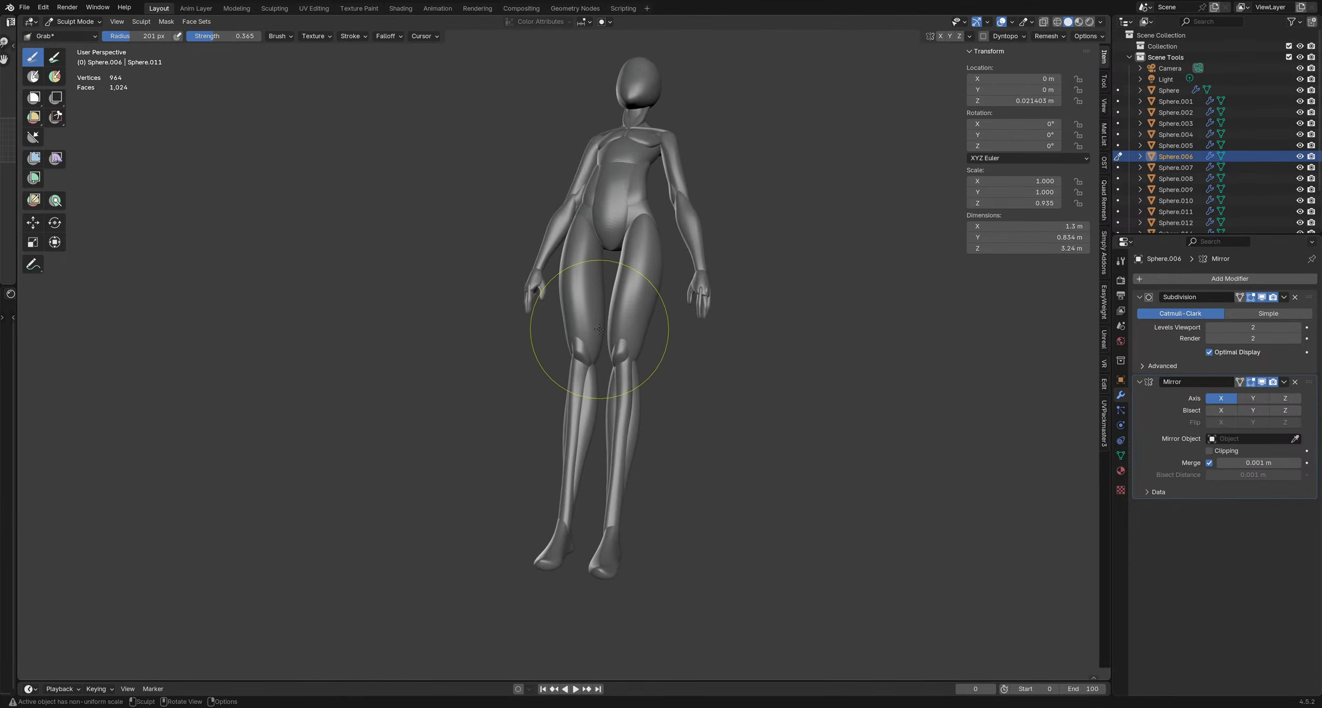
pyautogui.moveTo(589, 329)
pyautogui.mouseDown(button='middle')
pyautogui.moveTo(753, 292)
pyautogui.moveTo(685, 322)
pyautogui.moveTo(591, 331)
pyautogui.mouseUp(button='middle')
pyautogui.hotkey('alt', 'q')
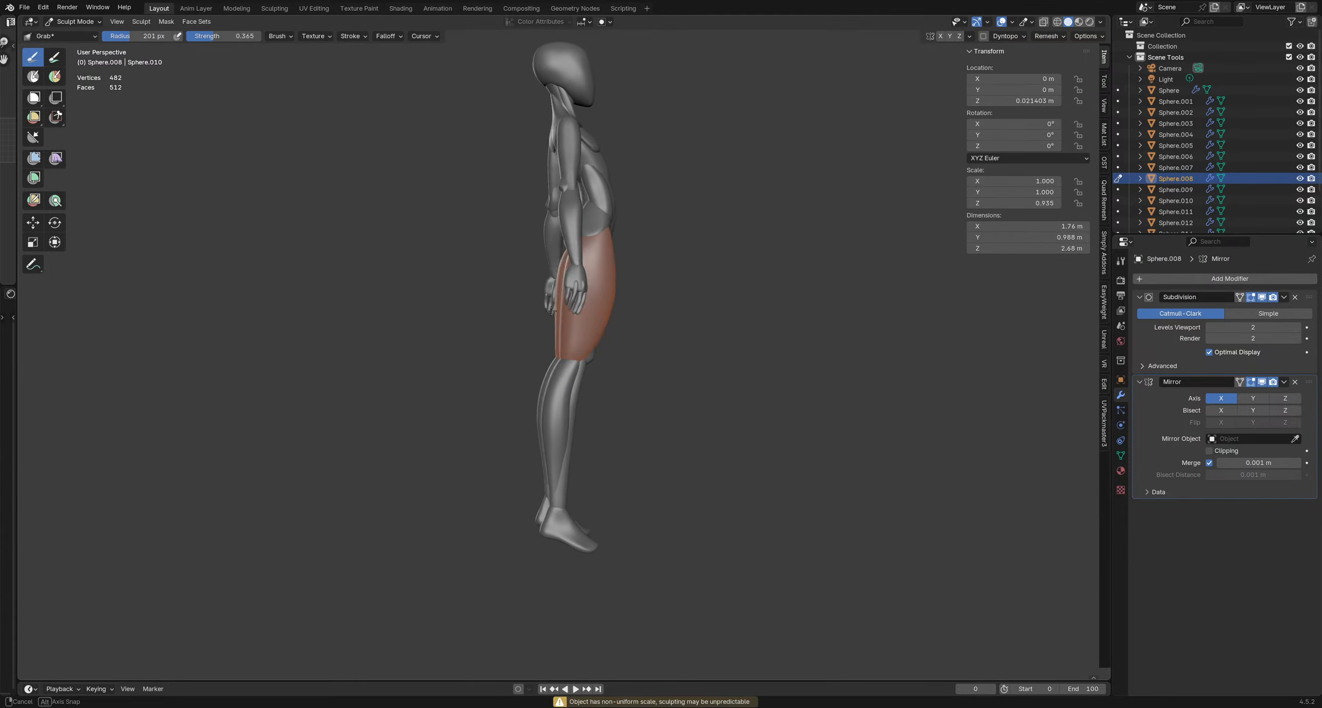
pyautogui.moveTo(544, 285); pyautogui.dragTo(549, 324, button='middle')
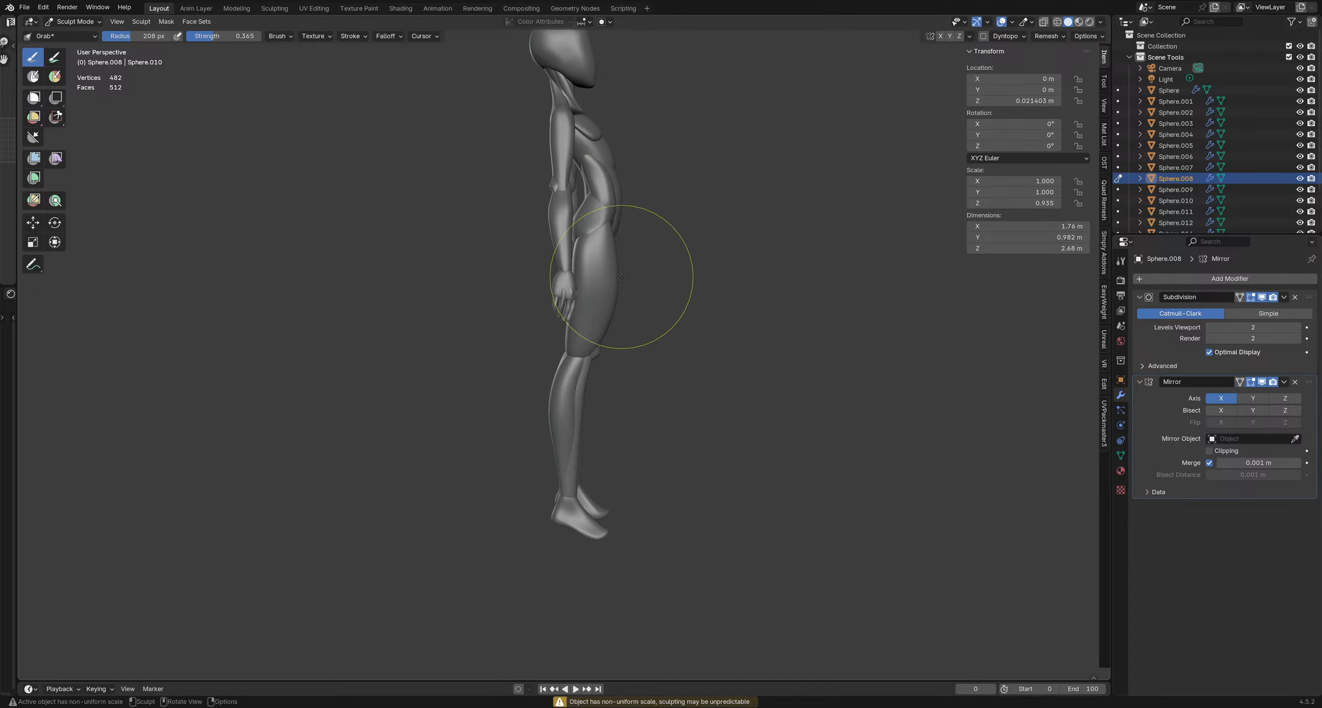
pyautogui.moveTo(621, 278)
pyautogui.mouseDown(button='middle')
pyautogui.moveTo(546, 275)
pyautogui.moveTo(547, 295)
pyautogui.moveTo(573, 248)
pyautogui.mouseUp(button='middle')
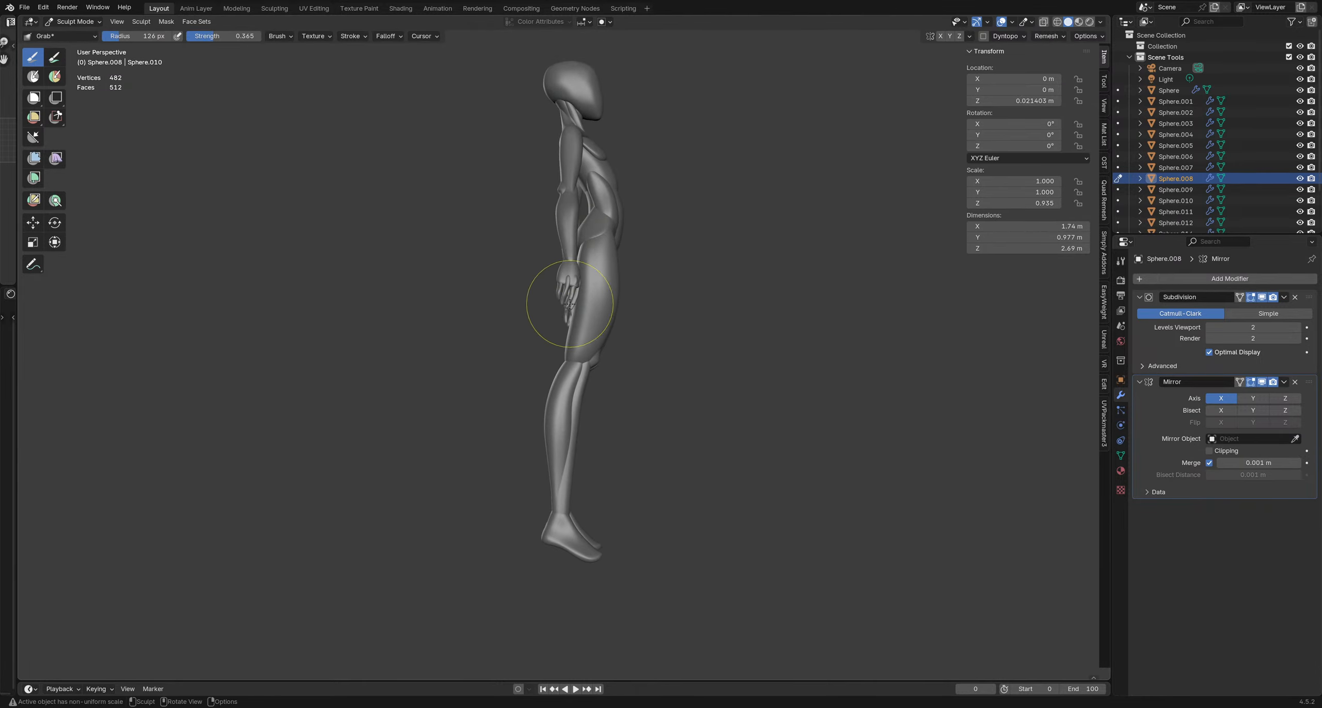
# Add volume to the thighs with an Inflate/Deflate brush of about 94 px, and return to the Grab brush
pyautogui.moveTo(569, 303)
pyautogui.mouseDown(button='middle')
pyautogui.moveTo(652, 294)
pyautogui.moveTo(516, 295)
pyautogui.moveTo(545, 317)
pyautogui.moveTo(544, 285)
pyautogui.mouseUp(button='middle')
pyautogui.press('f')
pyautogui.click(546, 318)
pyautogui.scroll(-6, 533, 313)
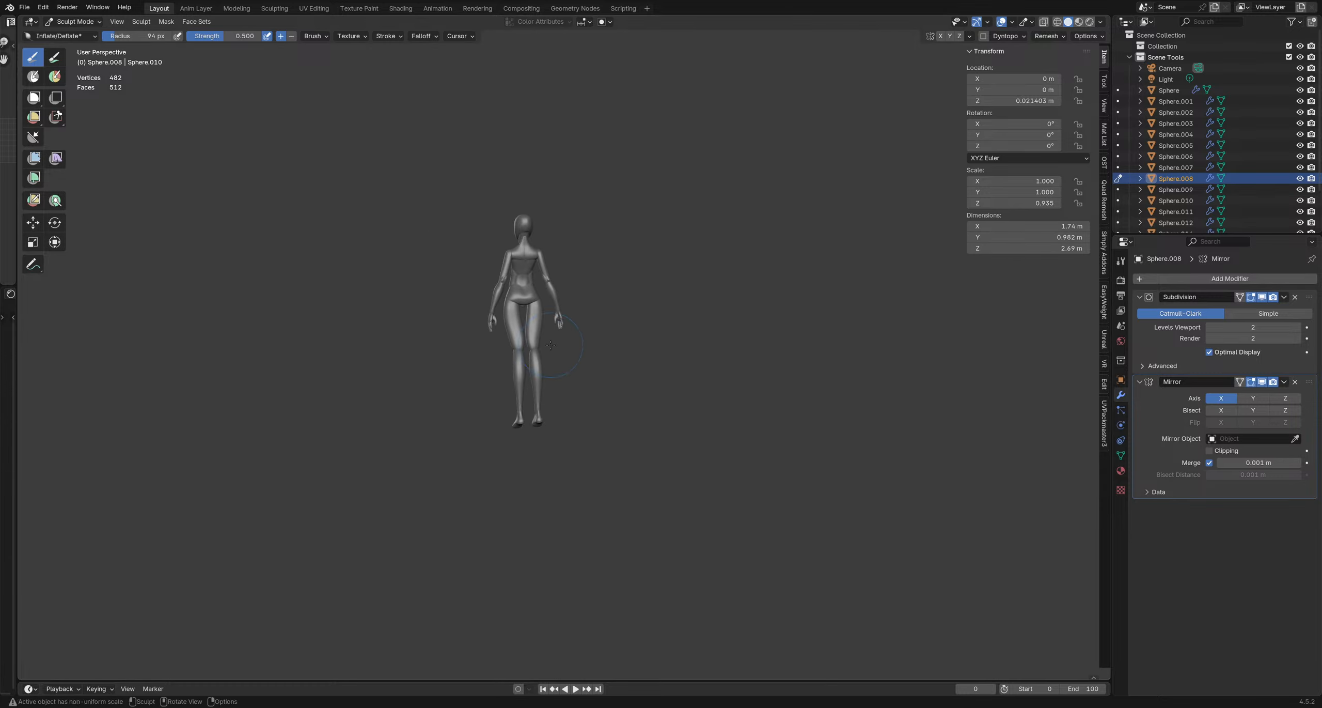
pyautogui.scroll(2, 538, 341)
pyautogui.press('g')
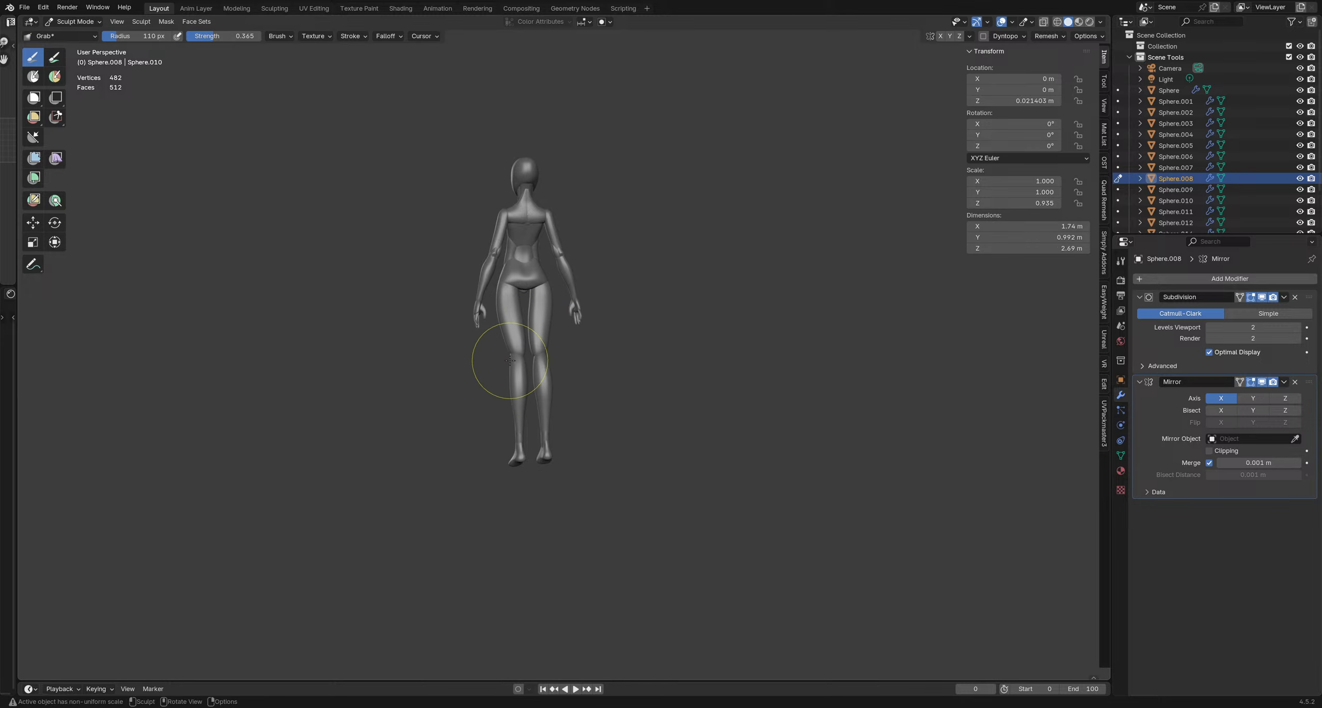
# Move the lower legs inward with a 157 px Grab brush and align the feet with a 213 px one
pyautogui.hotkey('alt', 'q')
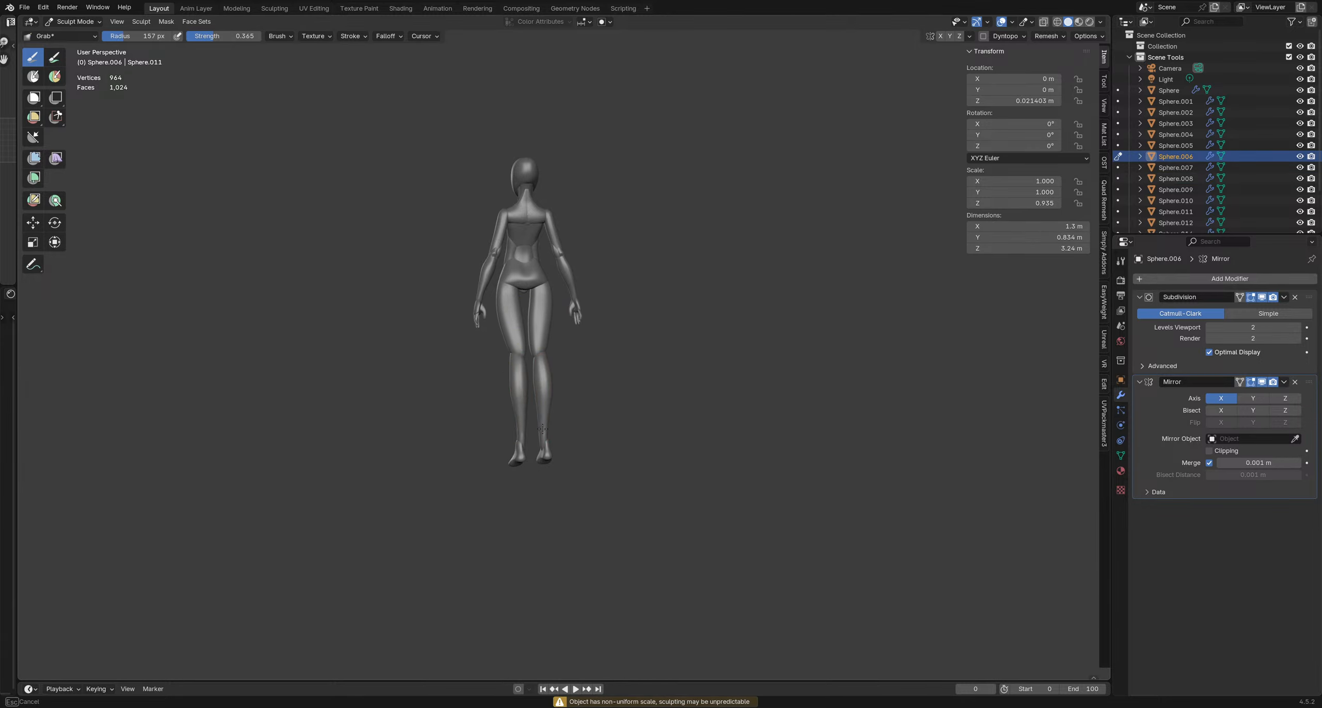
pyautogui.moveTo(545, 418)
pyautogui.mouseDown()
pyautogui.moveTo(539, 385)
pyautogui.moveTo(540, 408)
pyautogui.mouseUp()
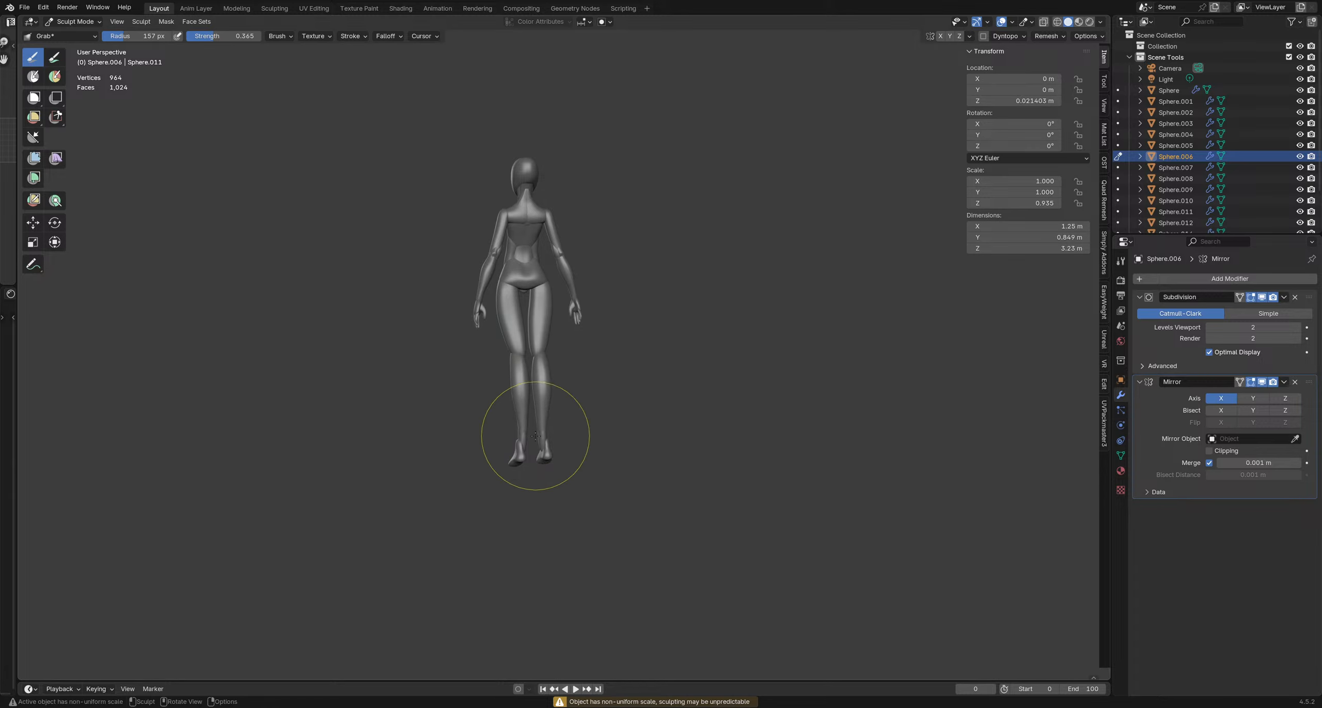
pyautogui.hotkey('alt', 'q')
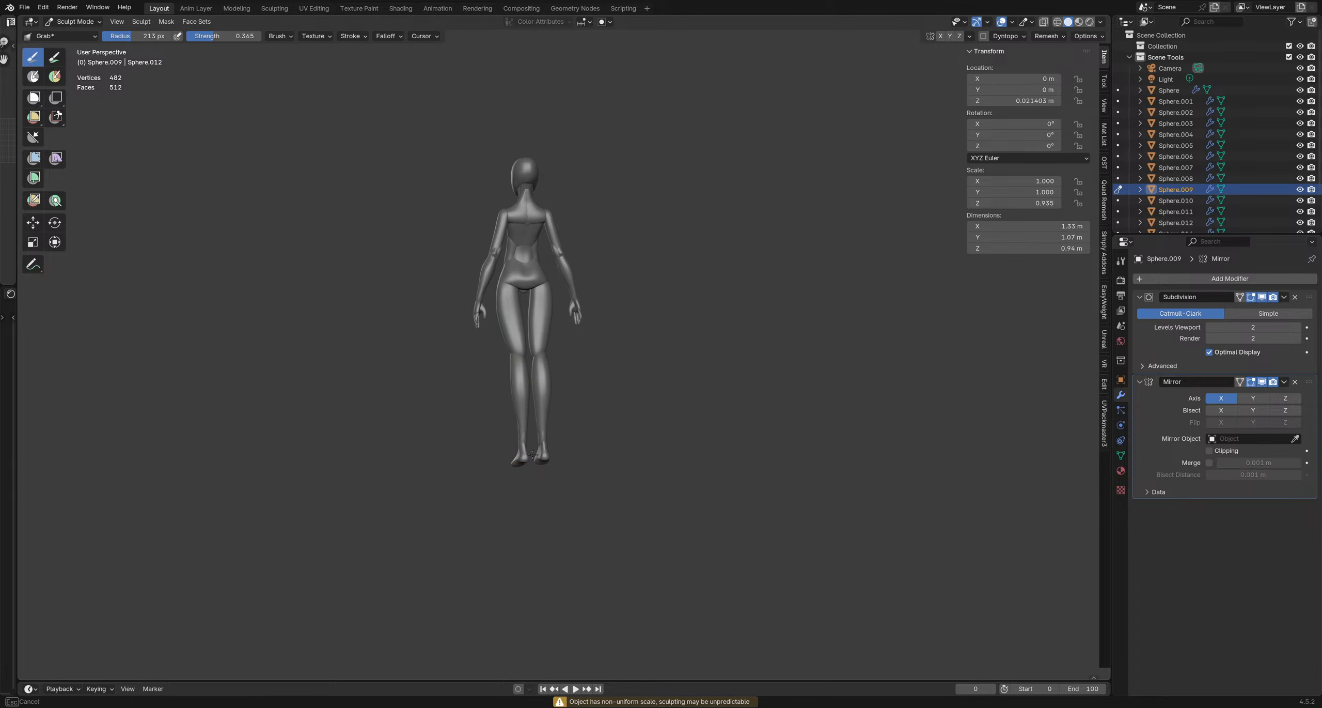
pyautogui.moveTo(533, 455); pyautogui.dragTo(533, 455)
# Switch sculpting to the thighs and slim their side profile with a Grab brush of about 193 px
pyautogui.moveTo(582, 451); pyautogui.dragTo(483, 410, button='middle')
pyautogui.moveTo(605, 381)
pyautogui.mouseDown(button='middle')
pyautogui.moveTo(709, 397)
pyautogui.moveTo(534, 429)
pyautogui.mouseUp(button='middle')
pyautogui.scroll(3, 575, 322)
pyautogui.hotkey('alt', 'q')
pyautogui.moveTo(548, 369); pyautogui.dragTo(718, 330, button='middle')
pyautogui.press('f')
pyautogui.click(697, 335)
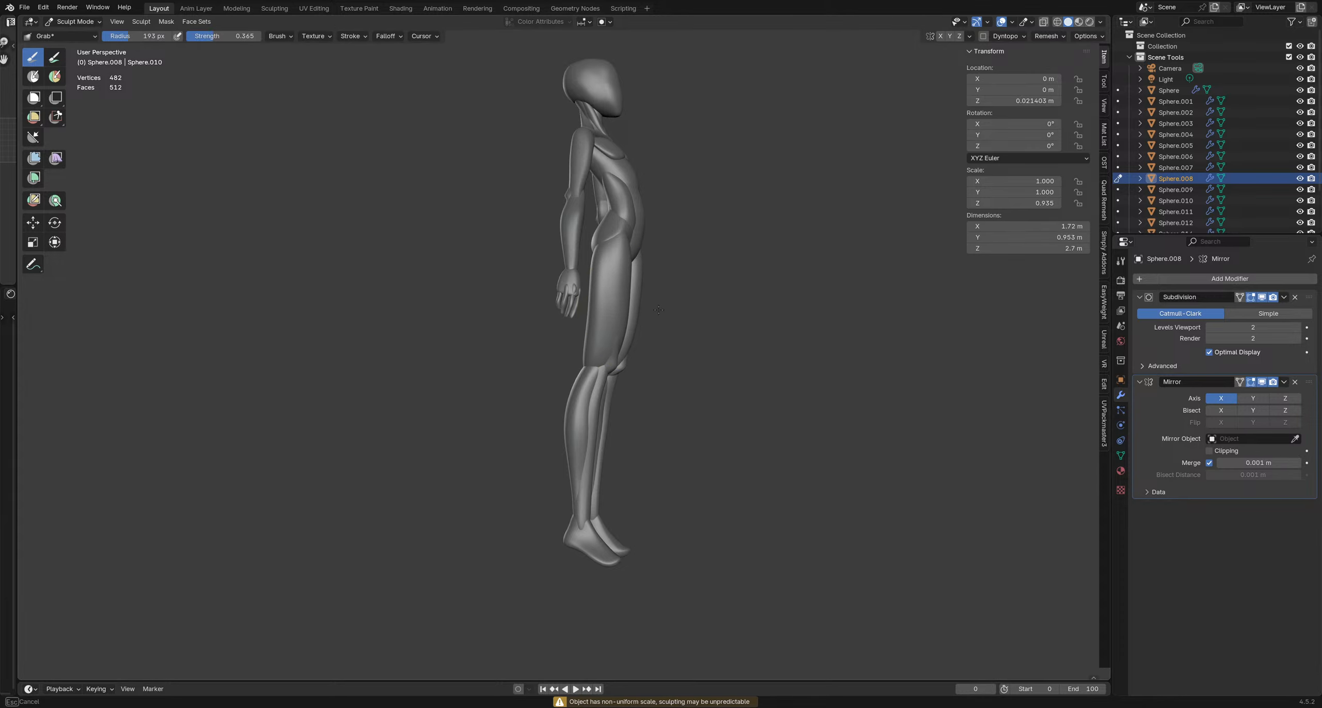
pyautogui.moveTo(659, 310); pyautogui.dragTo(661, 311)
pyautogui.moveTo(661, 311); pyautogui.dragTo(548, 309, button='middle')
pyautogui.scroll(-1, 578, 310)
pyautogui.moveTo(640, 314); pyautogui.dragTo(624, 316)
pyautogui.moveTo(584, 320)
pyautogui.mouseDown(button='middle')
pyautogui.moveTo(664, 336)
pyautogui.moveTo(541, 309)
pyautogui.mouseUp(button='middle')
# Refine the lower legs and thighs where they meet at the knees with resized Grab brushes
pyautogui.moveTo(597, 255)
pyautogui.mouseDown(button='middle')
pyautogui.moveTo(567, 218)
pyautogui.moveTo(629, 217)
pyautogui.moveTo(510, 238)
pyautogui.moveTo(634, 310)
pyautogui.moveTo(497, 357)
pyautogui.moveTo(460, 330)
pyautogui.moveTo(405, 323)
pyautogui.moveTo(413, 384)
pyautogui.moveTo(523, 419)
pyautogui.moveTo(687, 381)
pyautogui.moveTo(591, 383)
pyautogui.mouseUp(button='middle')
pyautogui.scroll(3, 499, 358)
pyautogui.hotkey('alt', 'q')
pyautogui.press('f')
pyautogui.click(448, 331)
pyautogui.hotkey('alt', 'q')
pyautogui.scroll(-3, 558, 408)
pyautogui.press('f')
pyautogui.click(675, 373)
# Switch sculpting to the lower legs and widen their outer contour with the Grab brush
pyautogui.hotkey('alt', 'q')
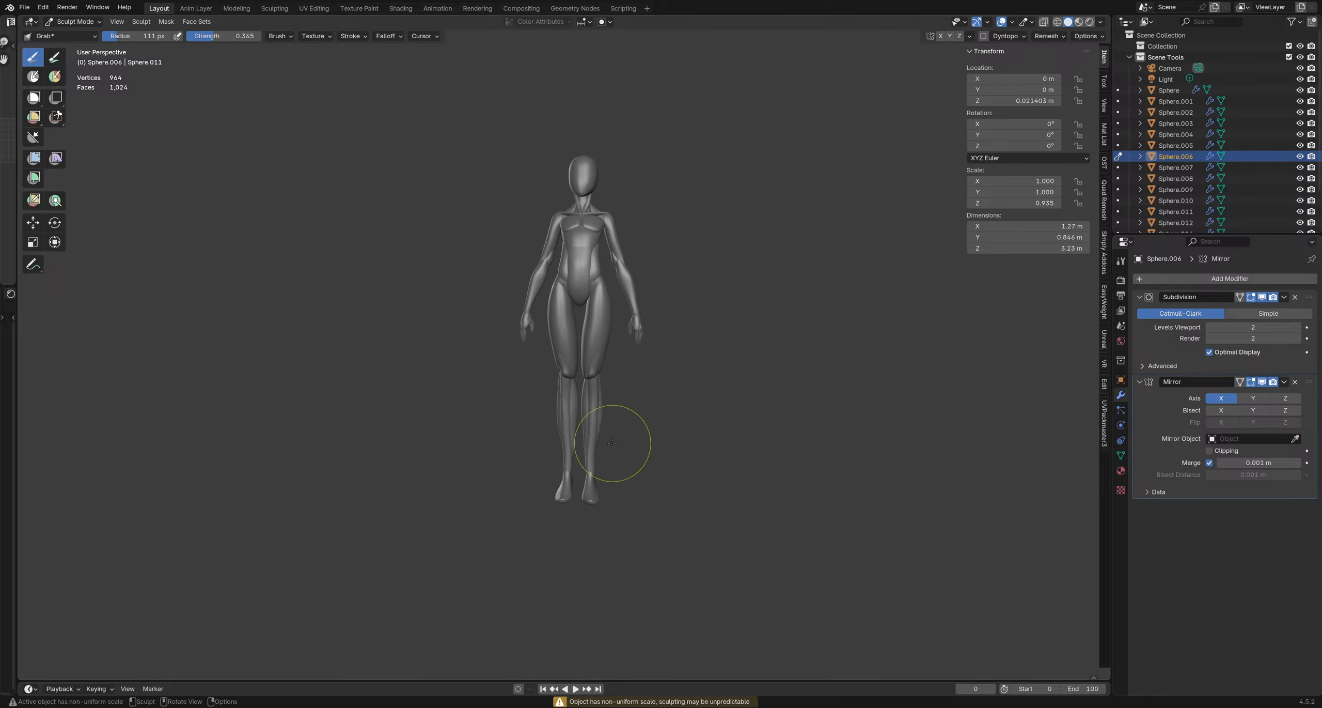
pyautogui.press('f')
pyautogui.click(670, 460)
pyautogui.moveTo(606, 470); pyautogui.dragTo(612, 412)
pyautogui.press('f')
pyautogui.click(601, 417)
# Switch sculpting to the thighs and reduce their depth above the knees with a Grab brush of about 136 px
pyautogui.moveTo(653, 422)
pyautogui.mouseDown(button='middle')
pyautogui.moveTo(460, 387)
pyautogui.moveTo(574, 374)
pyautogui.mouseUp(button='middle')
pyautogui.scroll(2, 473, 337)
pyautogui.hotkey('alt', 'q')
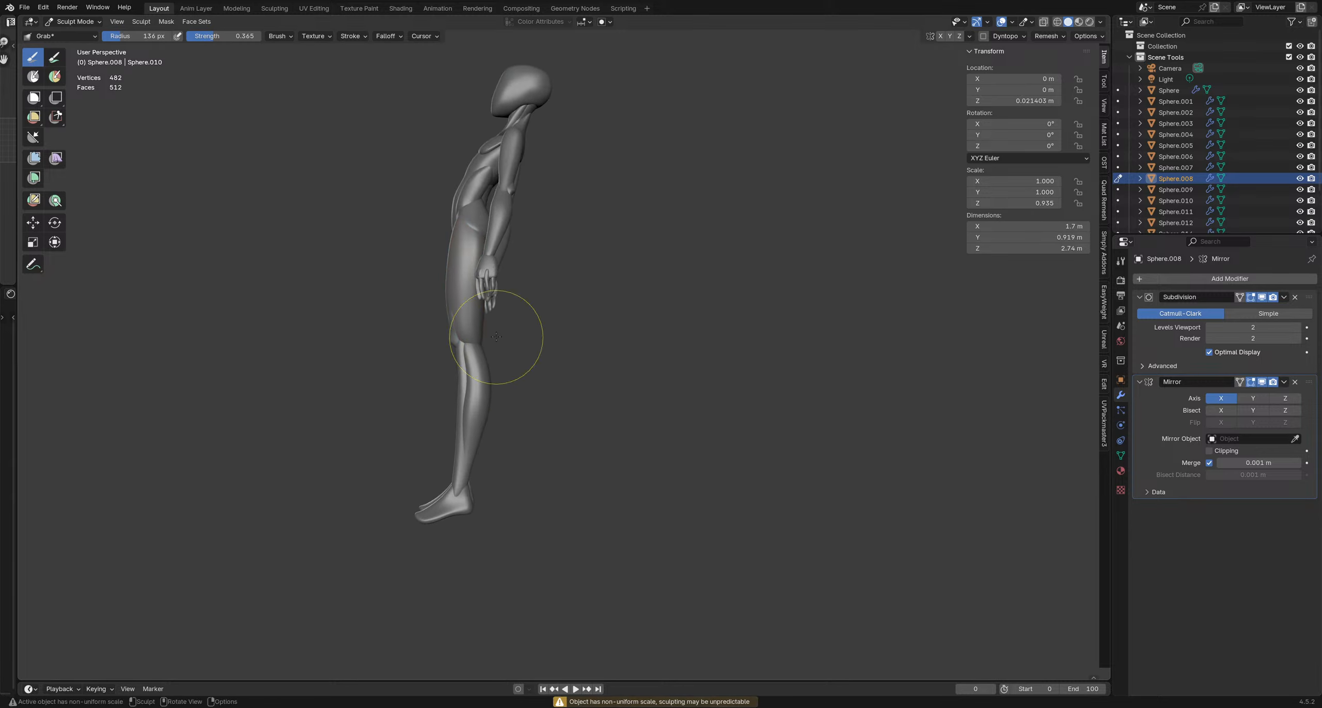
pyautogui.moveTo(498, 325); pyautogui.dragTo(628, 346, button='middle')
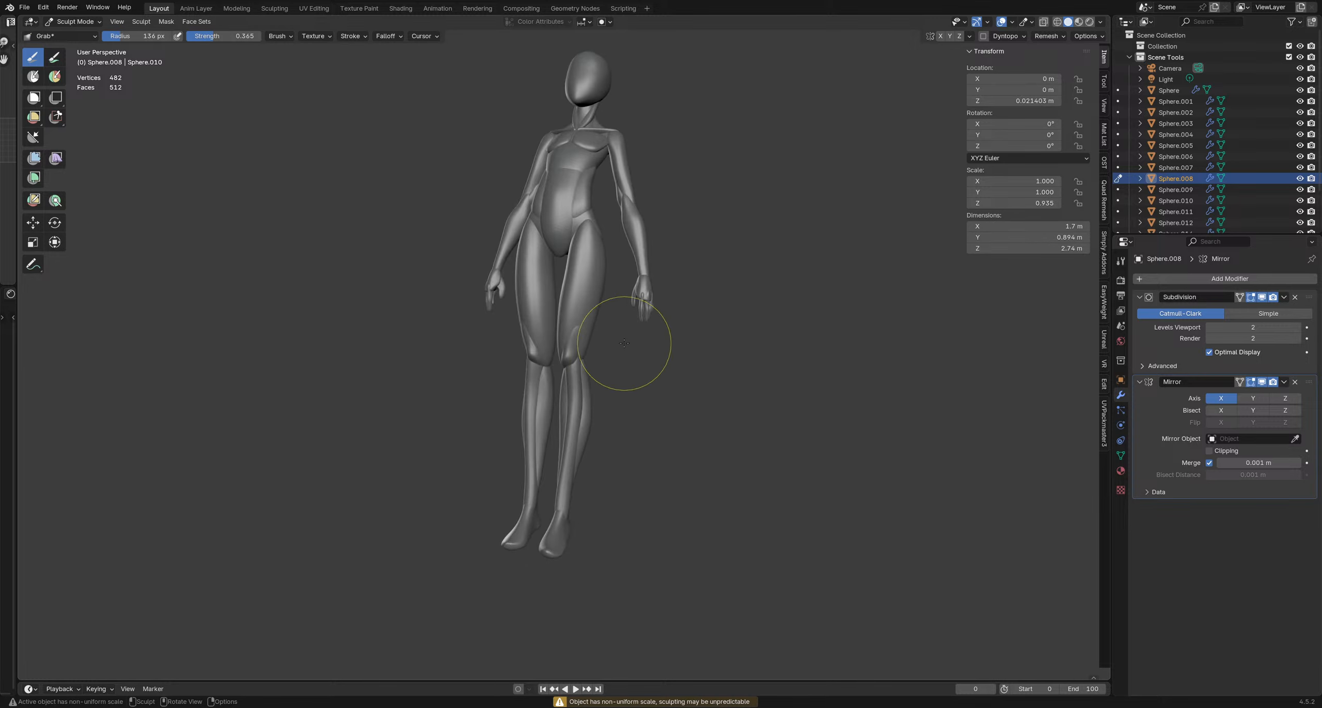
pyautogui.moveTo(542, 356)
pyautogui.mouseDown(button='middle')
pyautogui.moveTo(453, 309)
pyautogui.moveTo(573, 310)
pyautogui.moveTo(547, 305)
pyautogui.mouseUp(button='middle')
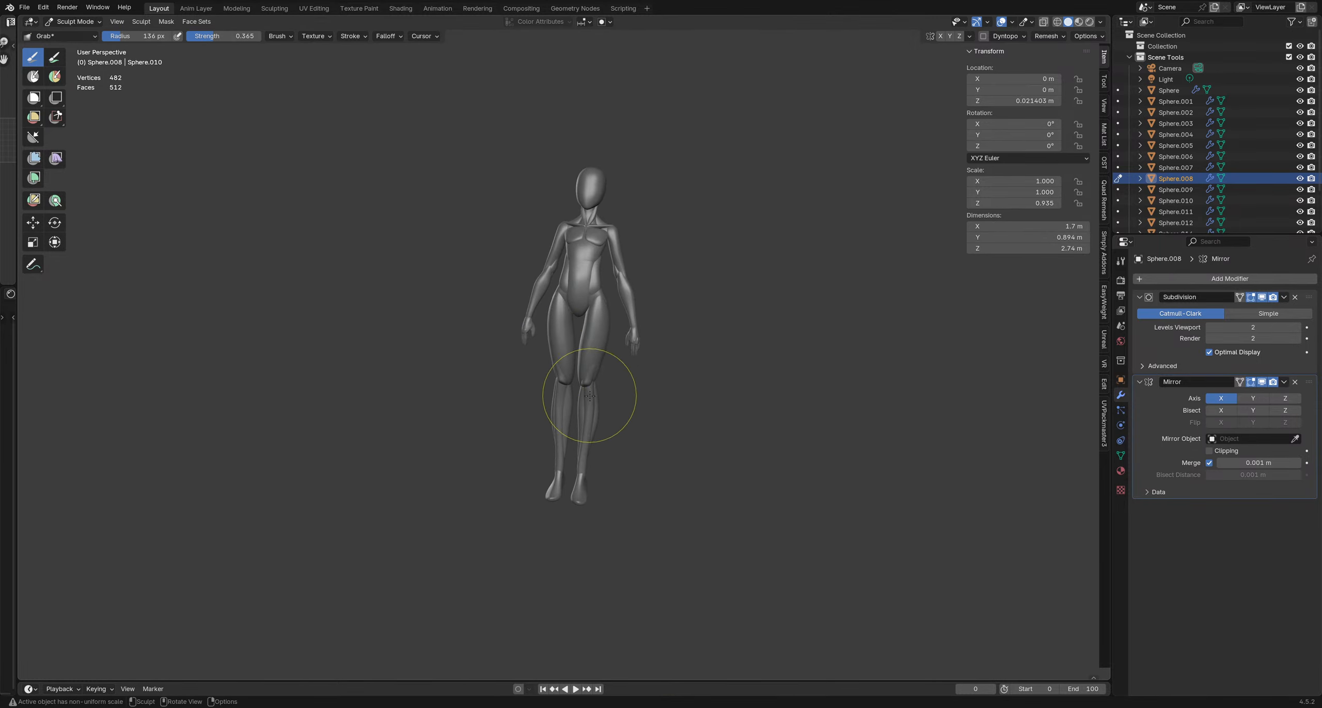
# Mask the calf forms of the lower legs and move the exposed shins with a Grab brush of about 216 px
pyautogui.scroll(3, 588, 410)
pyautogui.hotkey('alt', 'q')
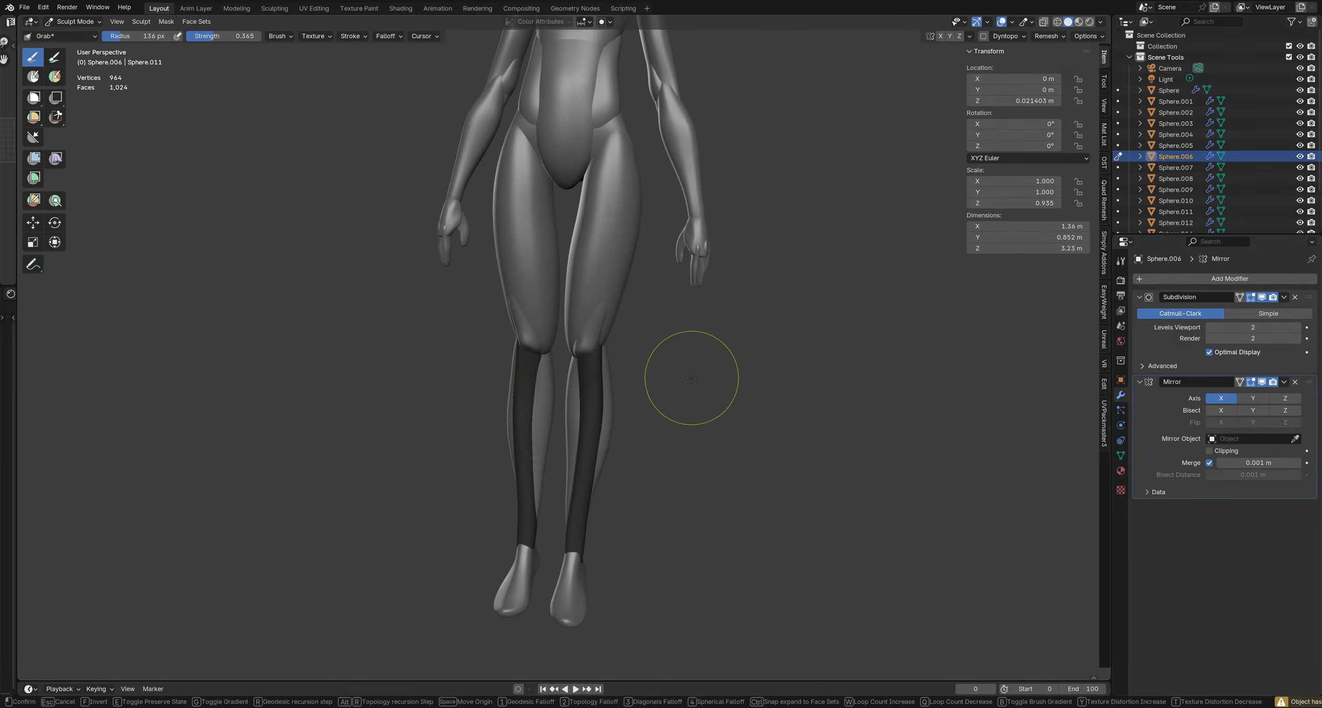
pyautogui.press('f')
pyautogui.click(646, 396)
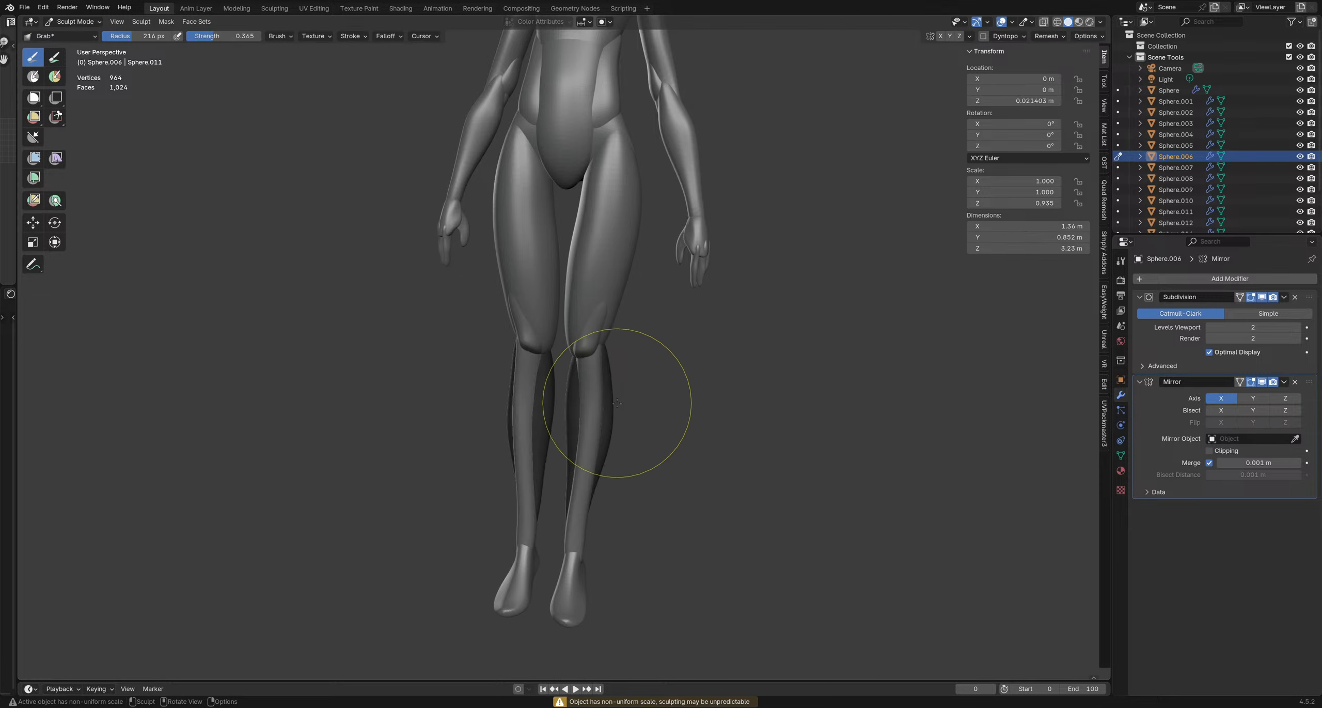
pyautogui.press('f')
pyautogui.click(626, 407)
pyautogui.moveTo(624, 408); pyautogui.dragTo(649, 390, button='middle')
pyautogui.moveTo(649, 392); pyautogui.dragTo(585, 394)
# Pull the lower legs inward from the shins down to the ankles with repeated Grab strokes
pyautogui.press('f')
pyautogui.click(596, 397)
pyautogui.moveTo(658, 345); pyautogui.dragTo(655, 335)
pyautogui.moveTo(645, 445); pyautogui.dragTo(608, 493)
pyautogui.press('f')
pyautogui.click(623, 478)
pyautogui.moveTo(608, 511); pyautogui.dragTo(588, 516)
pyautogui.moveTo(608, 530); pyautogui.dragTo(595, 535)
pyautogui.moveTo(620, 547)
pyautogui.mouseDown()
pyautogui.moveTo(602, 535)
pyautogui.moveTo(592, 551)
pyautogui.mouseUp()
# Refine the mid-shin contour of the lower legs with Grab strokes at several brush sizes
pyautogui.press('f')
pyautogui.click(622, 516)
pyautogui.press('f')
pyautogui.press('f')
pyautogui.click(658, 488)
pyautogui.moveTo(590, 480); pyautogui.dragTo(593, 474)
pyautogui.moveTo(597, 425); pyautogui.dragTo(609, 461)
pyautogui.press('f')
pyautogui.click(581, 454)
pyautogui.press('f')
pyautogui.click(617, 456)
# Switch sculpting to the feet and shift them inward under the ankles with a Grab brush of about 248 px
pyautogui.hotkey('alt', 'q')
pyautogui.press('f')
pyautogui.click(629, 552)
pyautogui.moveTo(599, 549); pyautogui.dragTo(594, 561)
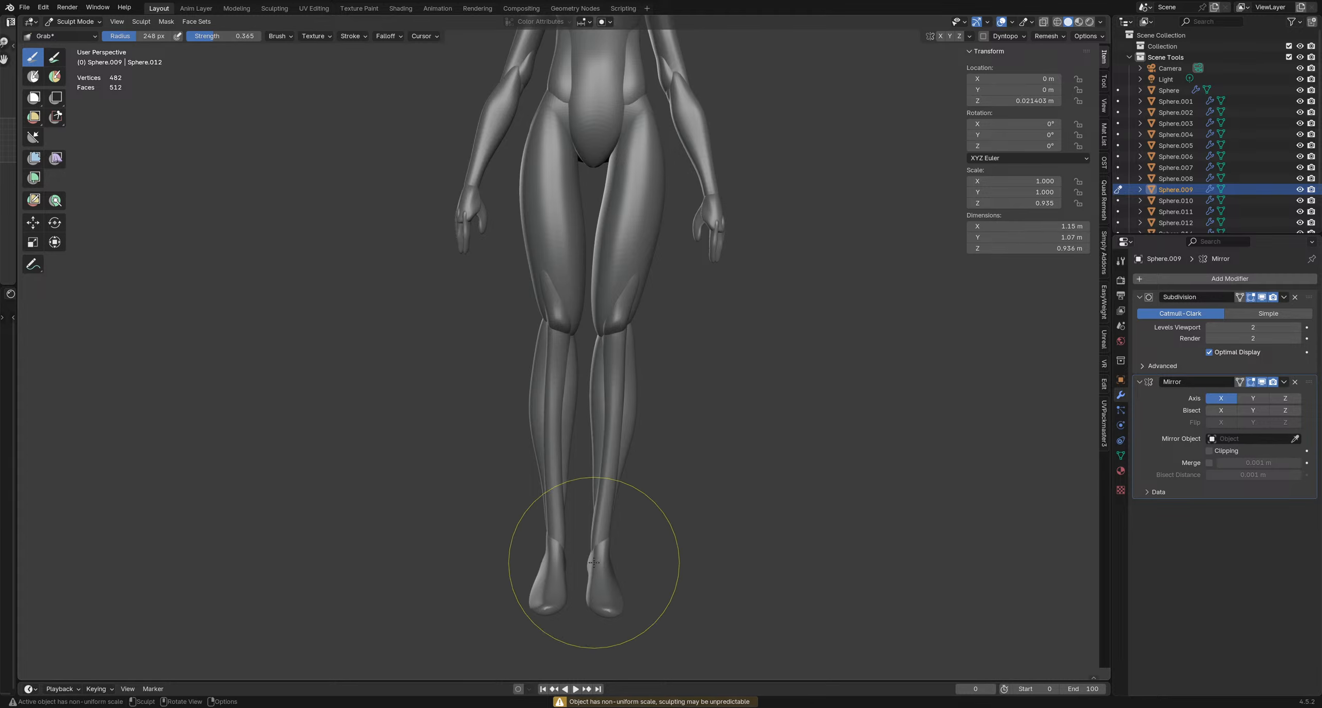
# Select the abdomen form in Object Mode and enter Sculpt Mode on it
pyautogui.scroll(-4, 594, 561)
pyautogui.moveTo(593, 560)
pyautogui.mouseDown(button='middle')
pyautogui.moveTo(475, 448)
pyautogui.moveTo(483, 471)
pyautogui.moveTo(541, 350)
pyautogui.moveTo(691, 313)
pyautogui.mouseUp(button='middle')
pyautogui.hotkey('ctrl', 'Tab')
pyautogui.click(476, 449)
pyautogui.scroll(2, 593, 322)
pyautogui.click(599, 320)
pyautogui.hotkey('ctrl', 'Tab')
# Reshape the lower abdomen with a resized Grab brush using several short upward strokes
pyautogui.press('f')
pyautogui.click(722, 340)
pyautogui.scroll(2, 699, 311)
pyautogui.moveTo(690, 294); pyautogui.dragTo(692, 280)
pyautogui.moveTo(691, 278); pyautogui.dragTo(701, 263)
pyautogui.moveTo(702, 262); pyautogui.dragTo(700, 250)
# Smooth the lower front of the abdomen with a short upward Scrape/Fill stroke at a brush radius of about 119 px
pyautogui.moveTo(700, 250)
pyautogui.mouseDown(button='middle')
pyautogui.moveTo(687, 274)
pyautogui.moveTo(720, 298)
pyautogui.moveTo(588, 244)
pyautogui.mouseUp(button='middle')
pyautogui.press('f')
pyautogui.click(702, 293)
pyautogui.scroll(2, 725, 292)
pyautogui.press('i')
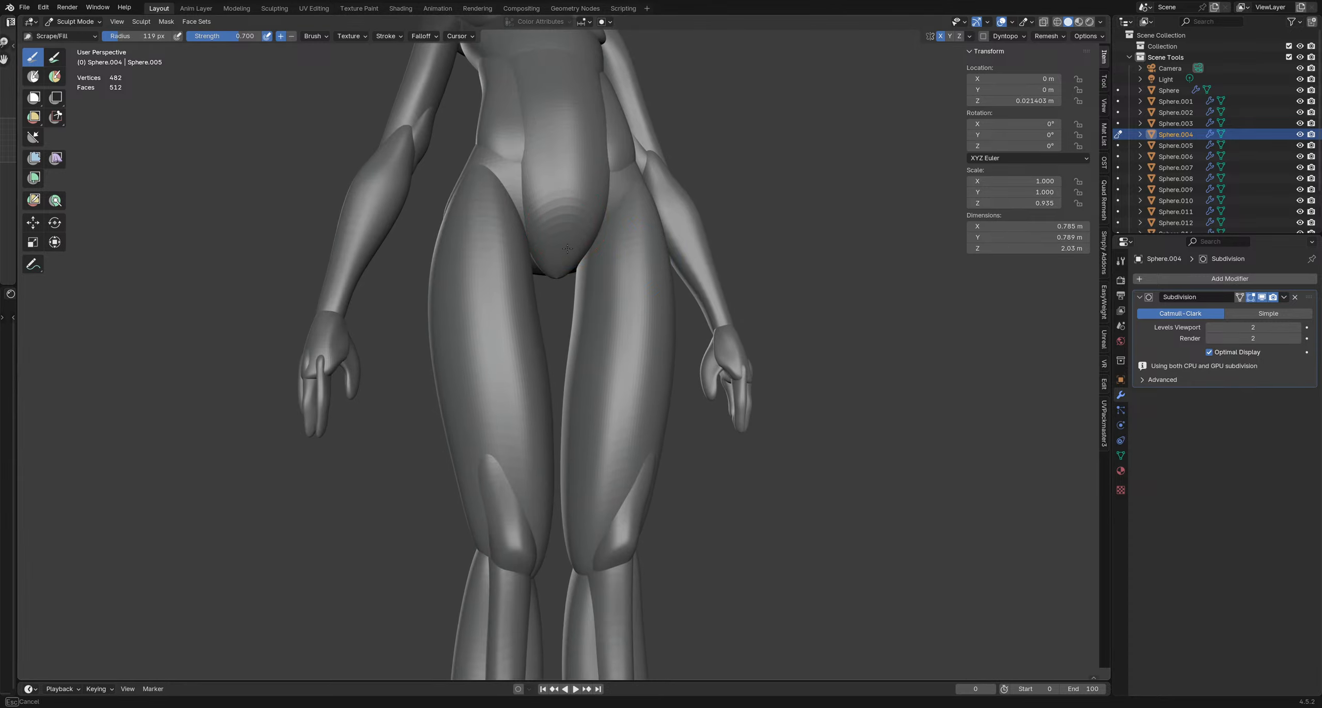
pyautogui.moveTo(566, 244); pyautogui.dragTo(565, 233)
# Return to Object Mode and save the blockout file with the whole figure in view
pyautogui.scroll(-2, 574, 233)
pyautogui.moveTo(593, 290)
pyautogui.mouseDown(button='middle')
pyautogui.moveTo(718, 351)
pyautogui.moveTo(616, 369)
pyautogui.moveTo(592, 330)
pyautogui.moveTo(635, 287)
pyautogui.moveTo(608, 323)
pyautogui.moveTo(633, 317)
pyautogui.moveTo(600, 398)
pyautogui.moveTo(632, 395)
pyautogui.mouseUp(button='middle')
pyautogui.scroll(-2, 721, 357)
pyautogui.scroll(-3, 590, 289)
pyautogui.hotkey('ctrl', 'Tab')
pyautogui.click(639, 289)
pyautogui.hotkey('ctrl', 's')
pyautogui.scroll(3, 665, 330)
pyautogui.keyDown('shift'); pyautogui.moveTo(666, 328); pyautogui.dragTo(676, 354, button='middle'); pyautogui.keyUp('shift')
pyautogui.scroll(-1, 674, 356)
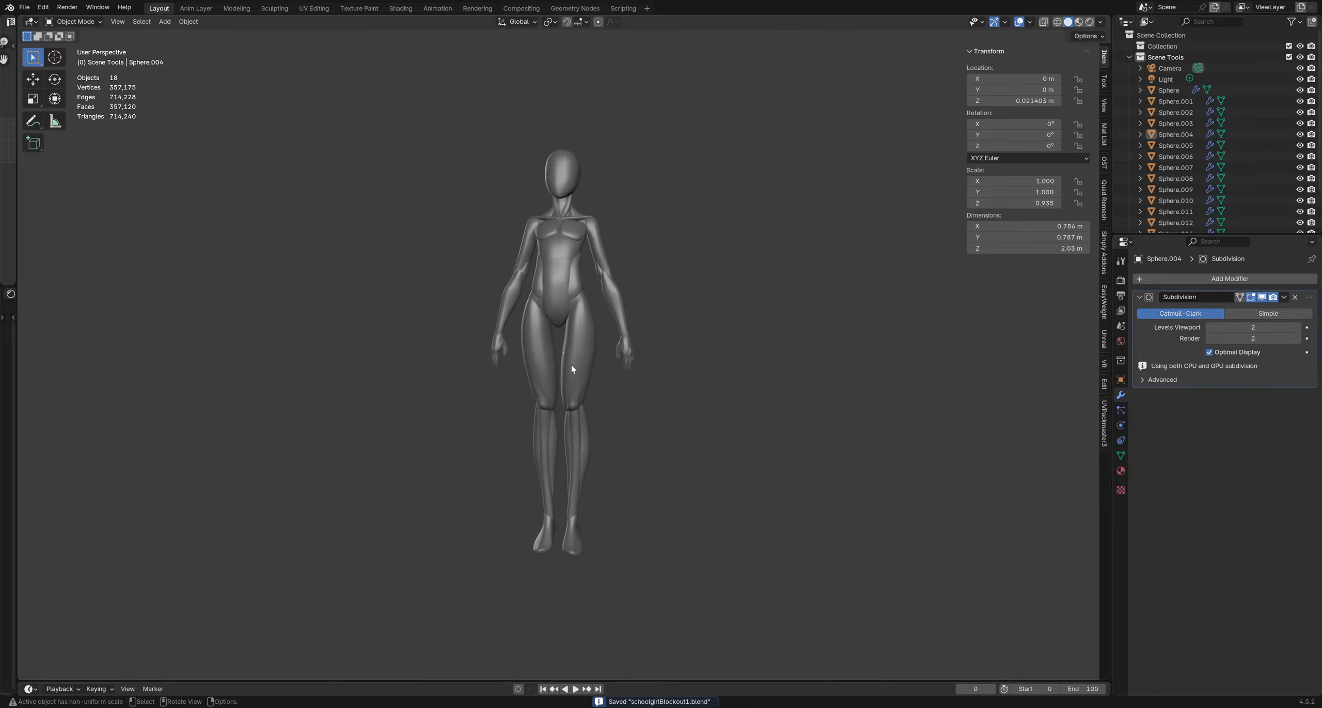
pyautogui.moveTo(492, 343); pyautogui.dragTo(488, 342, button='middle')
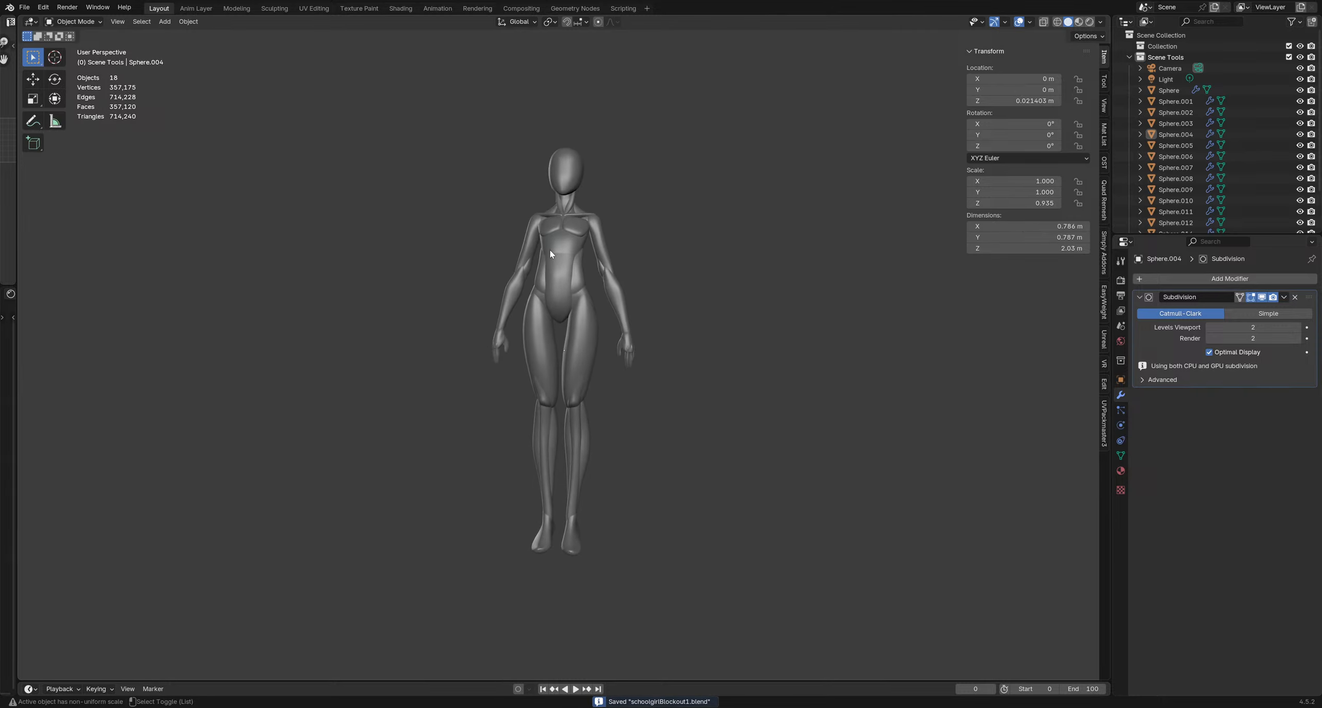
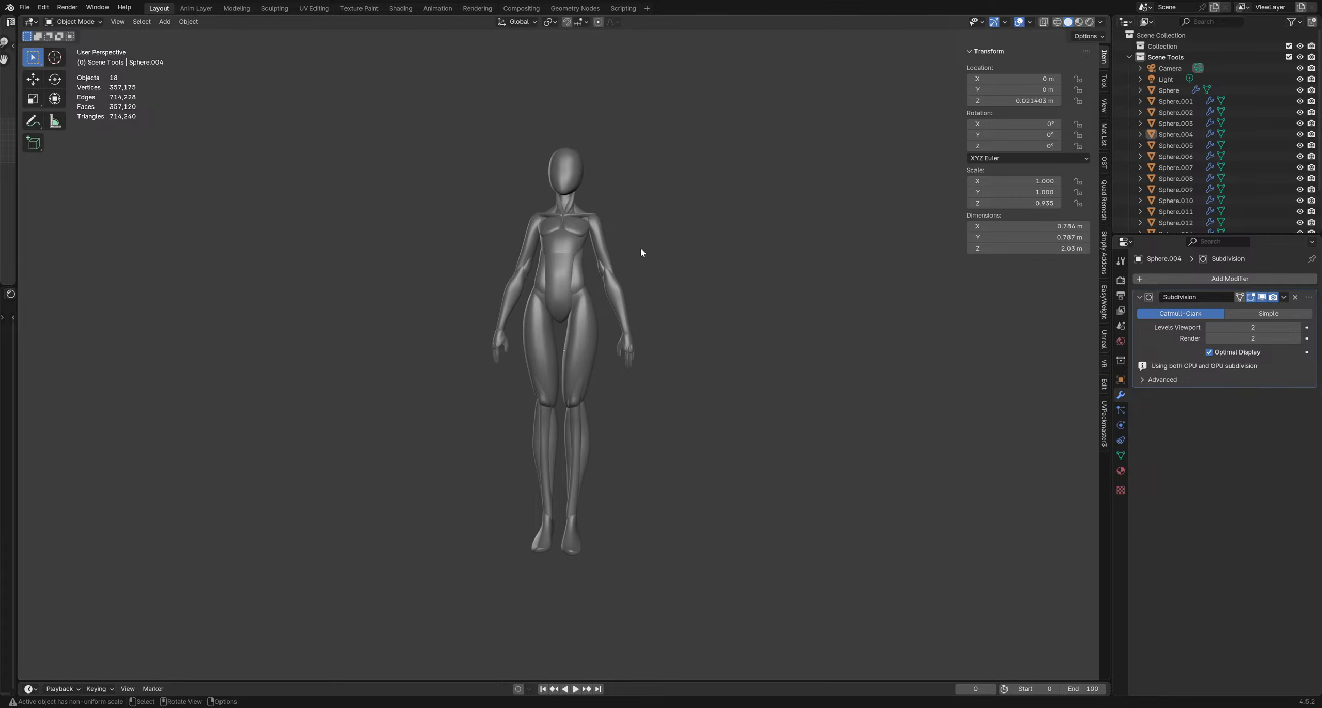
# Select the thigh form and enter Sculpt Mode on it
pyautogui.keyDown('shift'); pyautogui.moveTo(565, 192); pyautogui.dragTo(643, 270, button='middle'); pyautogui.keyUp('shift')
pyautogui.scroll(2, 645, 273)
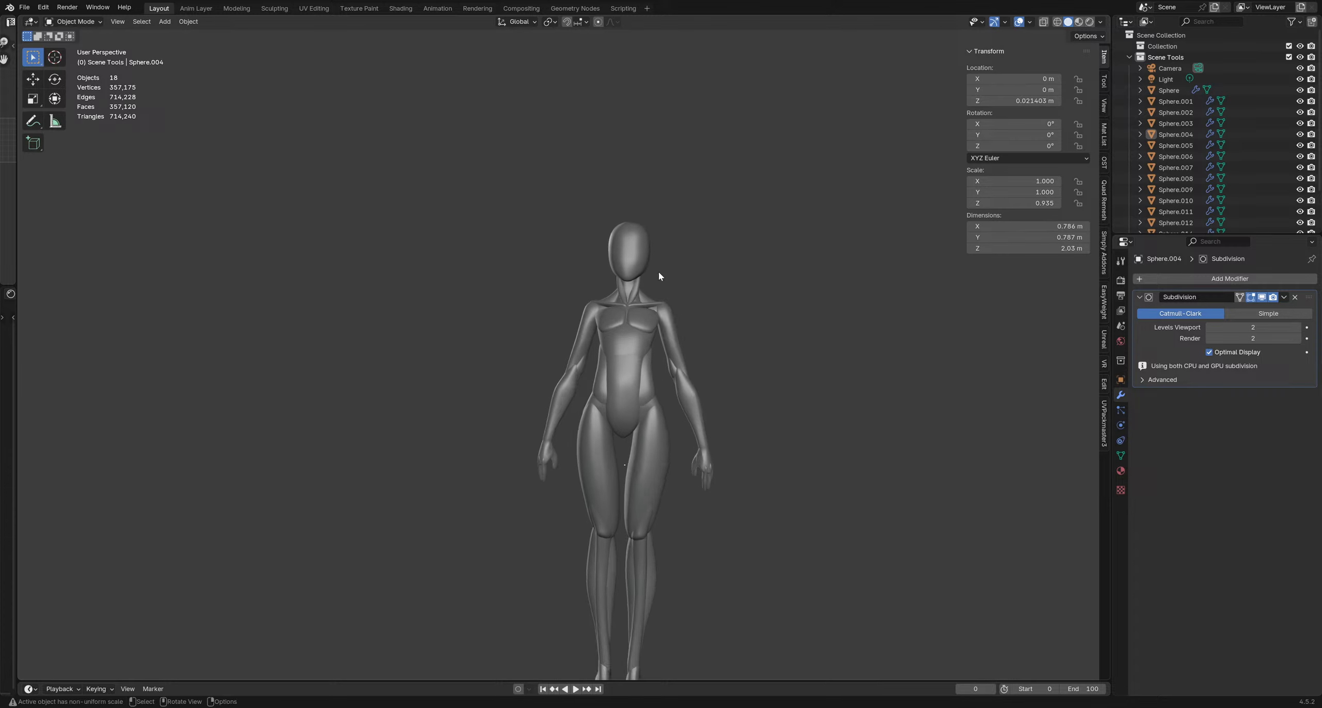
pyautogui.moveTo(751, 329); pyautogui.dragTo(649, 331, button='middle')
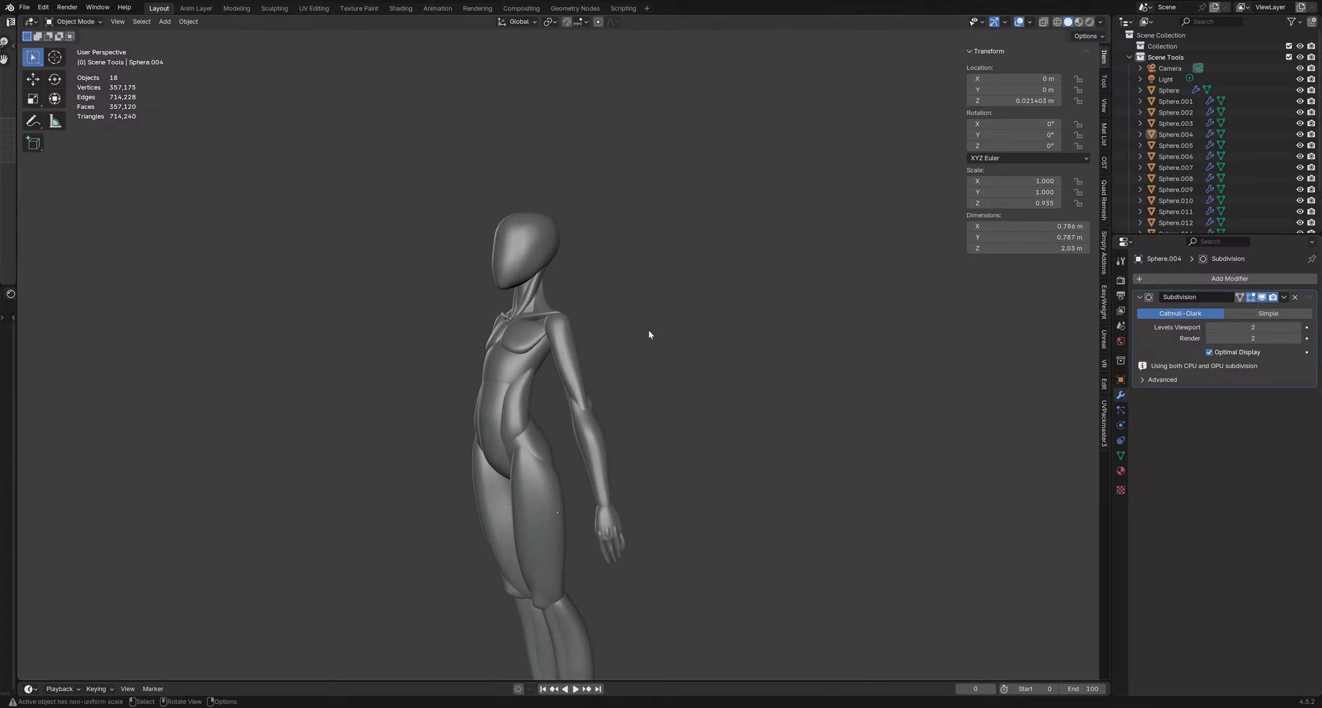
pyautogui.scroll(2, 532, 293)
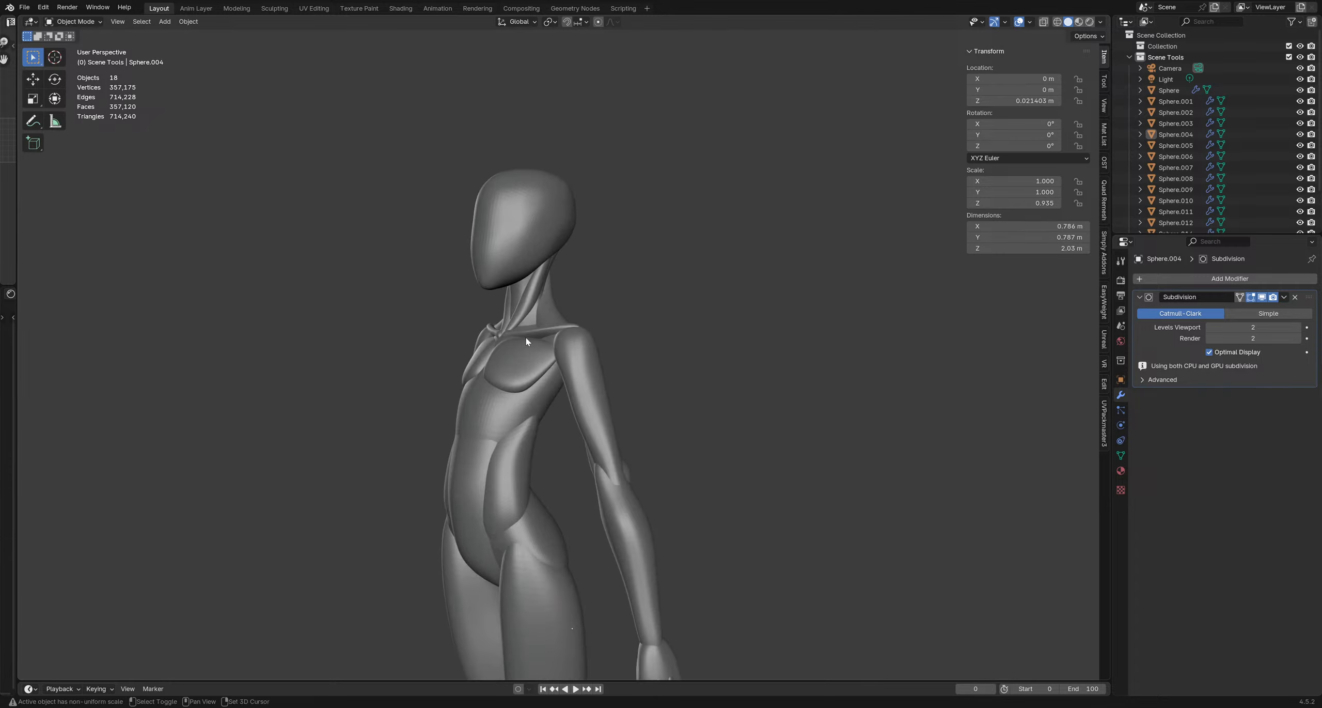
pyautogui.scroll(-2, 528, 356)
pyautogui.keyDown('shift'); pyautogui.moveTo(508, 403); pyautogui.dragTo(547, 280, button='middle'); pyautogui.keyUp('shift')
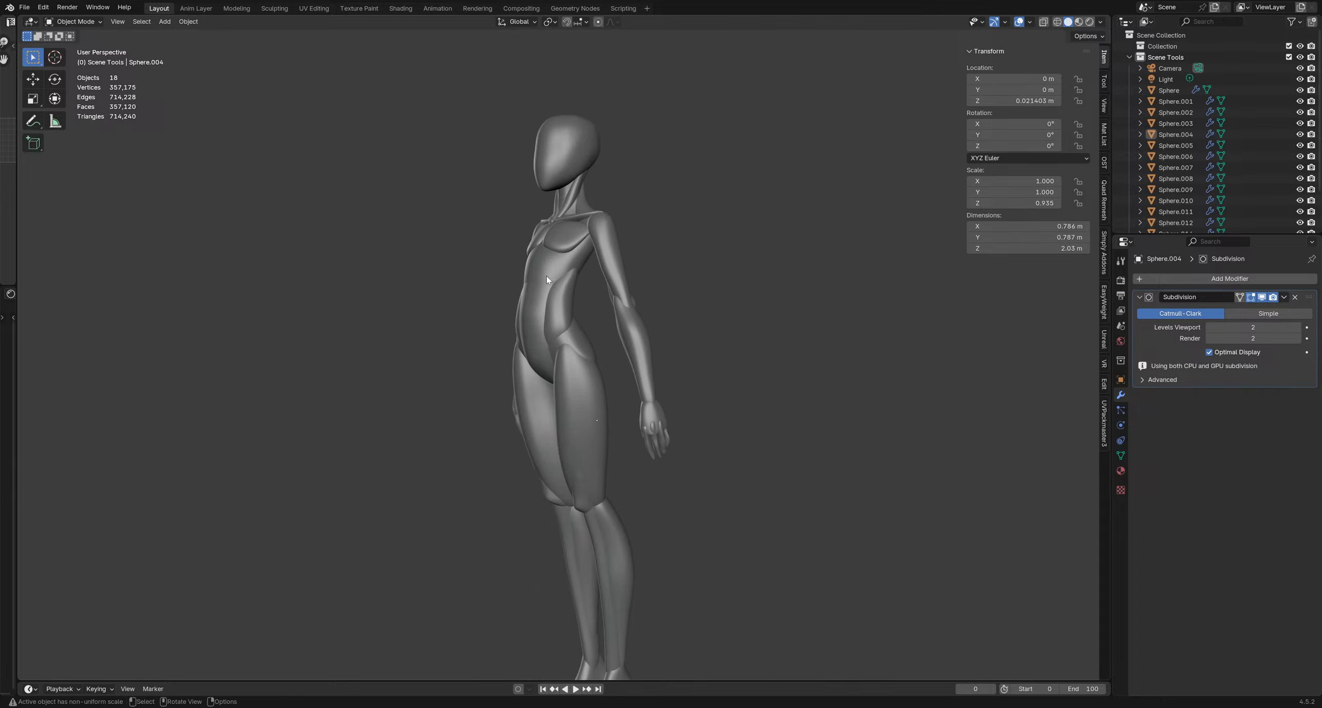
pyautogui.click(578, 363)
pyautogui.scroll(2, 571, 365)
pyautogui.moveTo(571, 365); pyautogui.dragTo(655, 387, button='middle')
pyautogui.hotkey('ctrl', 'Tab')
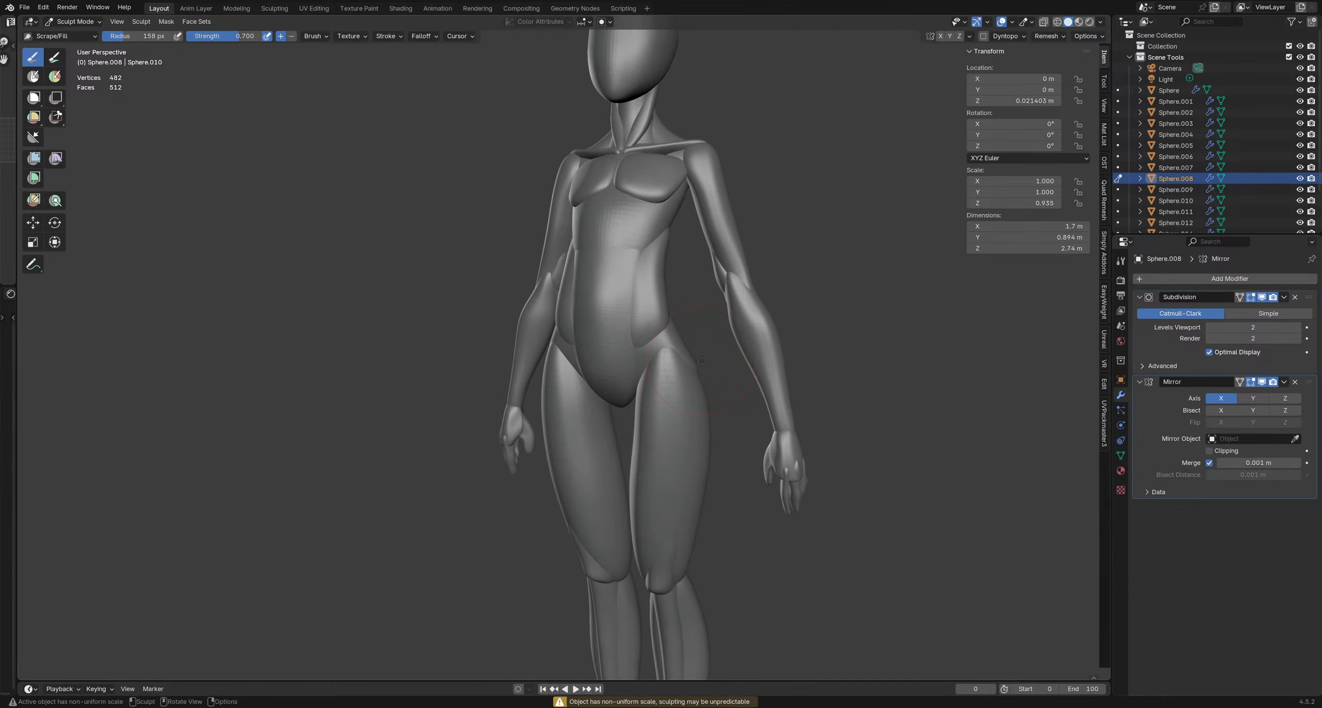
# Switch to the Grab brush and size it to about 182 px for the thigh's upper outer edge at the hip
pyautogui.press('g')
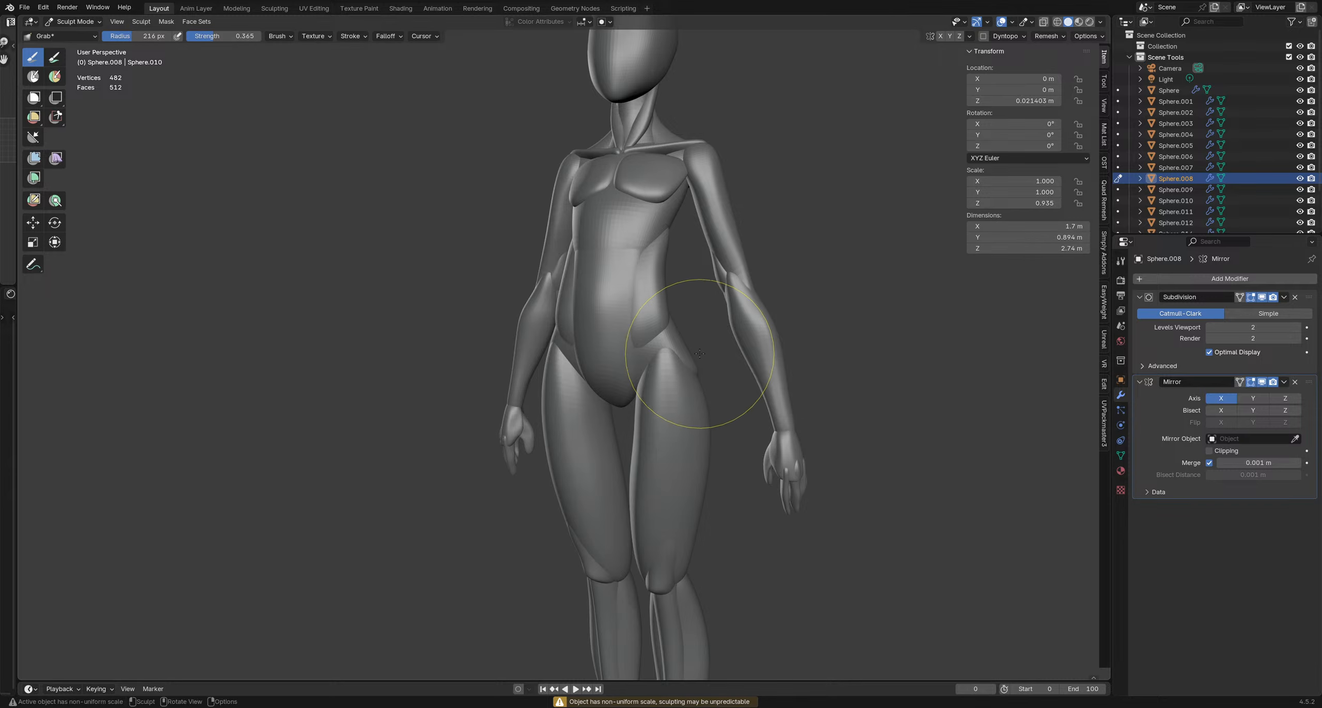
pyautogui.press('f')
pyautogui.click(680, 357)
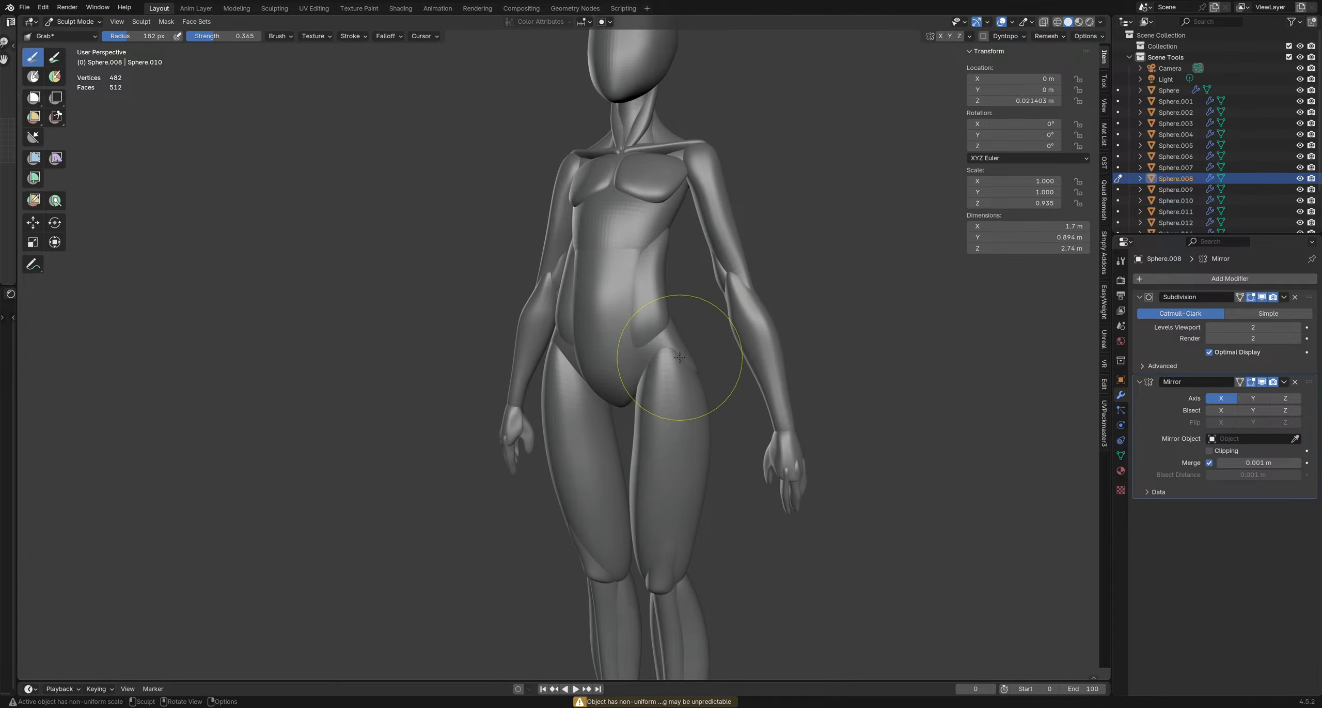
pyautogui.moveTo(680, 357); pyautogui.dragTo(737, 324, button='middle')
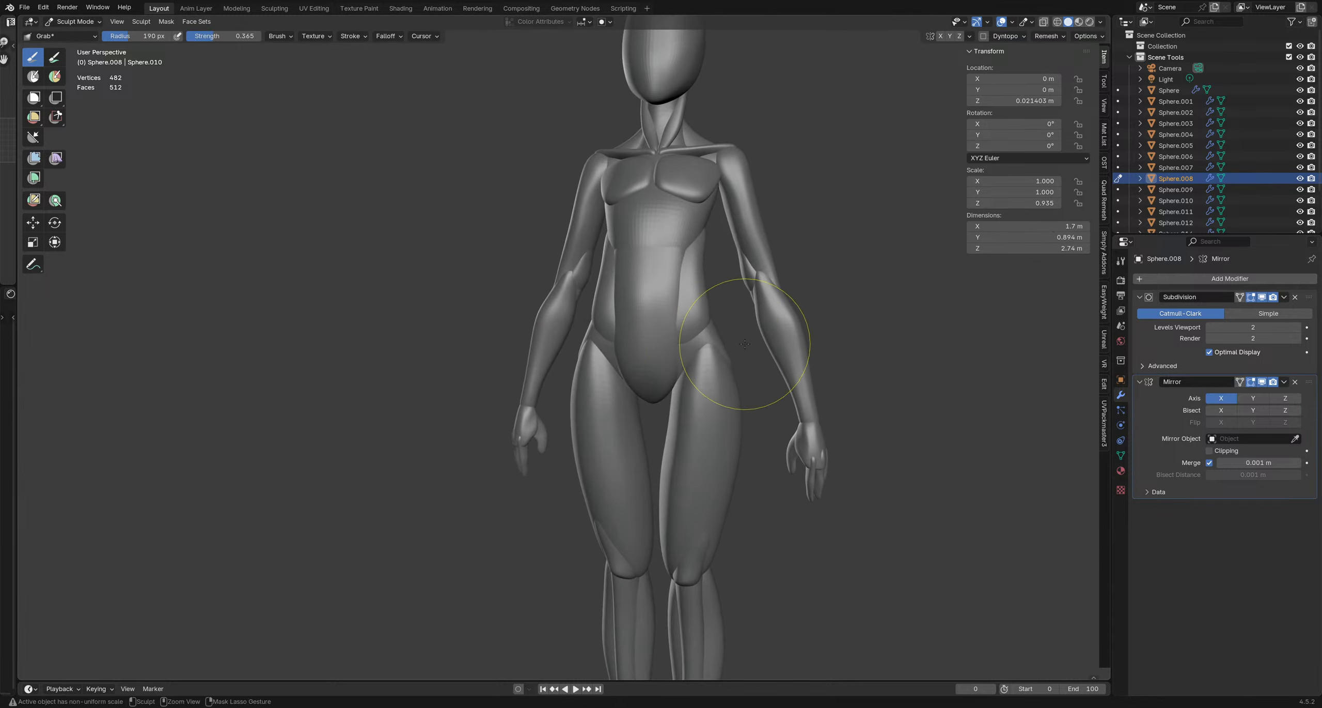
# Switch sculpting to the pelvis form and refine its sides from front and back with a Grab brush of about 121 to 137 px
pyautogui.hotkey('alt', 'q')
pyautogui.press('f')
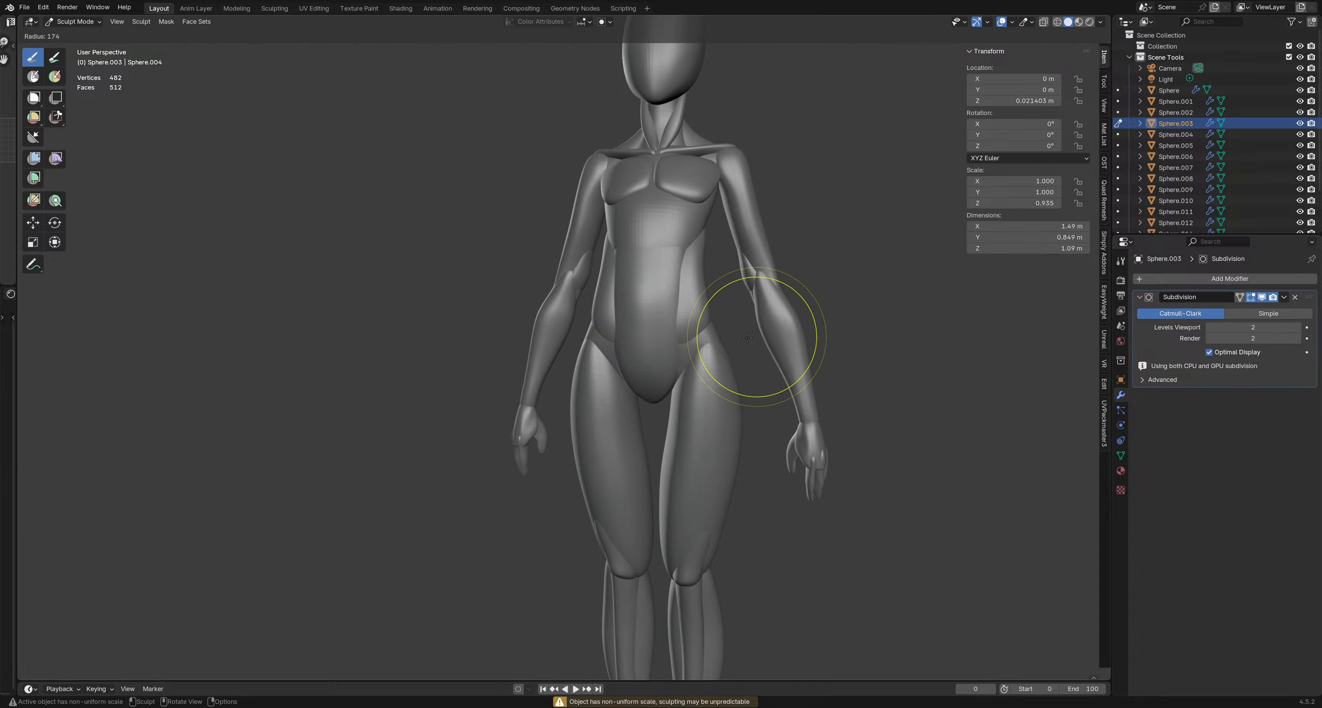
pyautogui.click(744, 324)
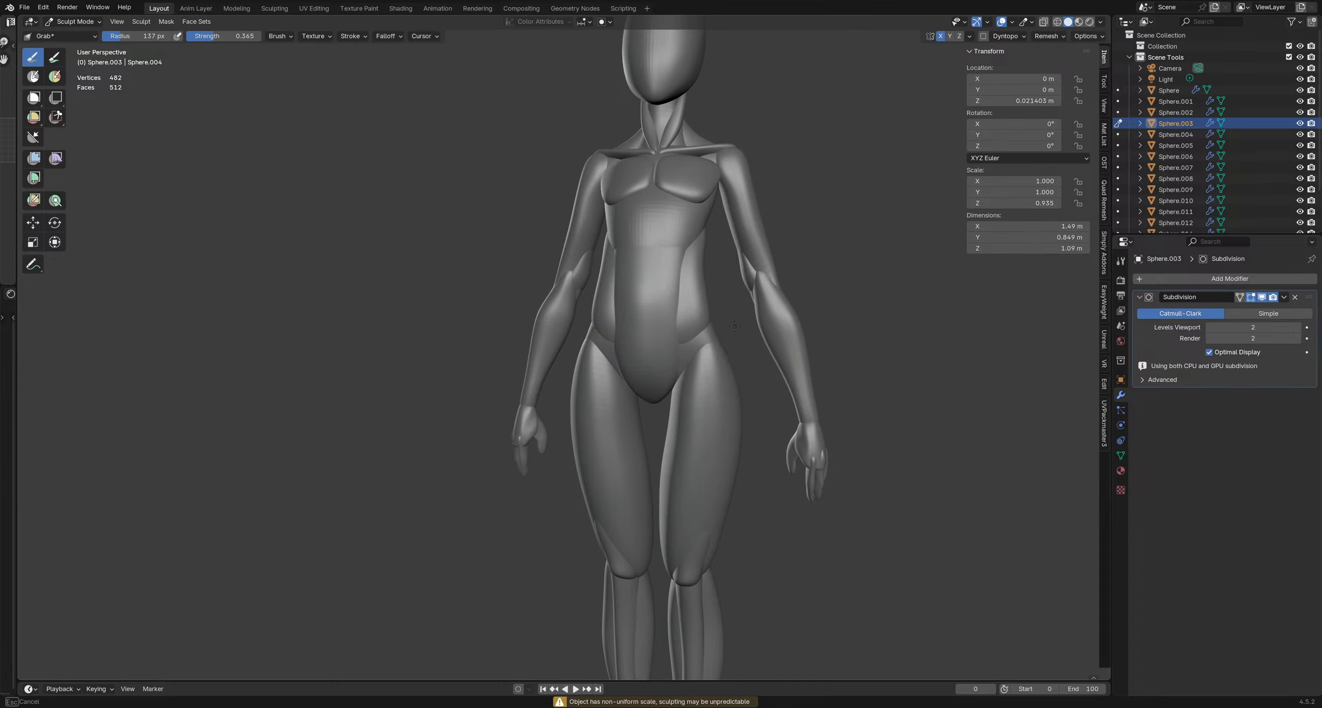
pyautogui.moveTo(758, 349)
pyautogui.mouseDown(button='middle')
pyautogui.moveTo(477, 327)
pyautogui.moveTo(485, 351)
pyautogui.moveTo(457, 315)
pyautogui.moveTo(547, 326)
pyautogui.mouseUp(button='middle')
pyautogui.press('f')
pyautogui.click(483, 333)
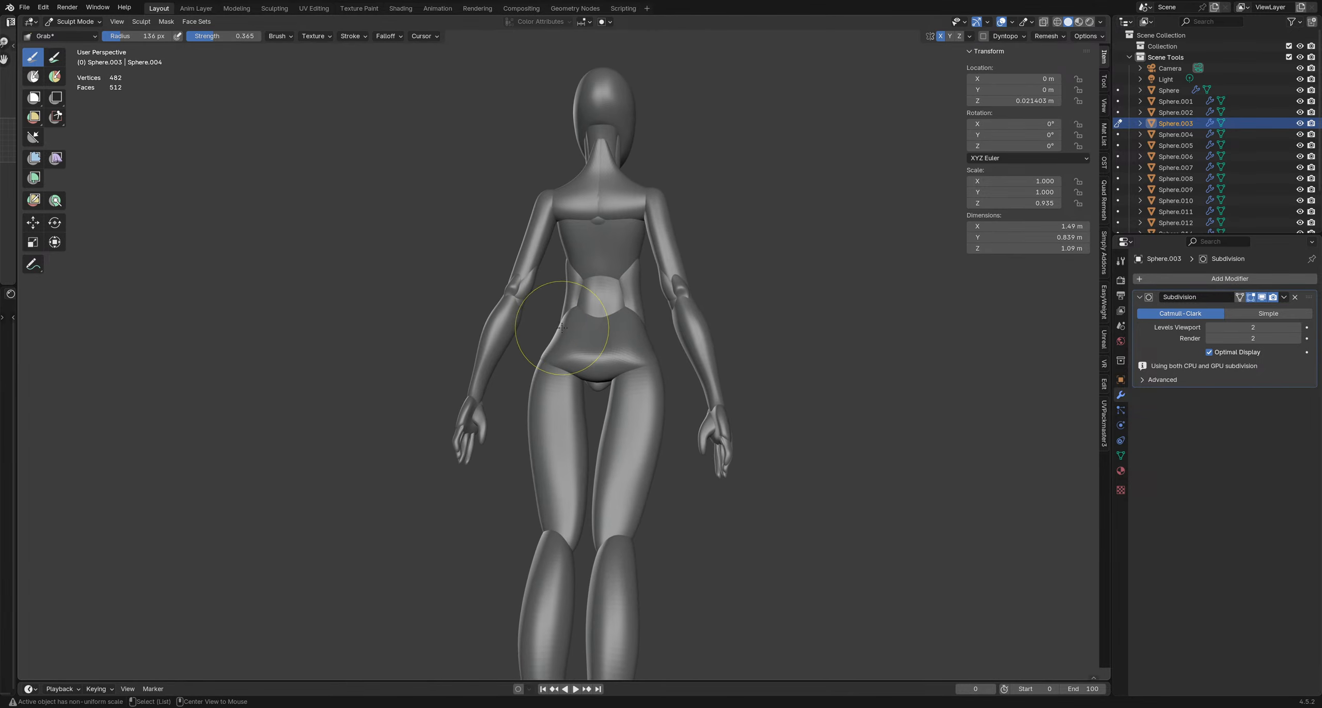
pyautogui.press('f')
pyautogui.click(554, 312)
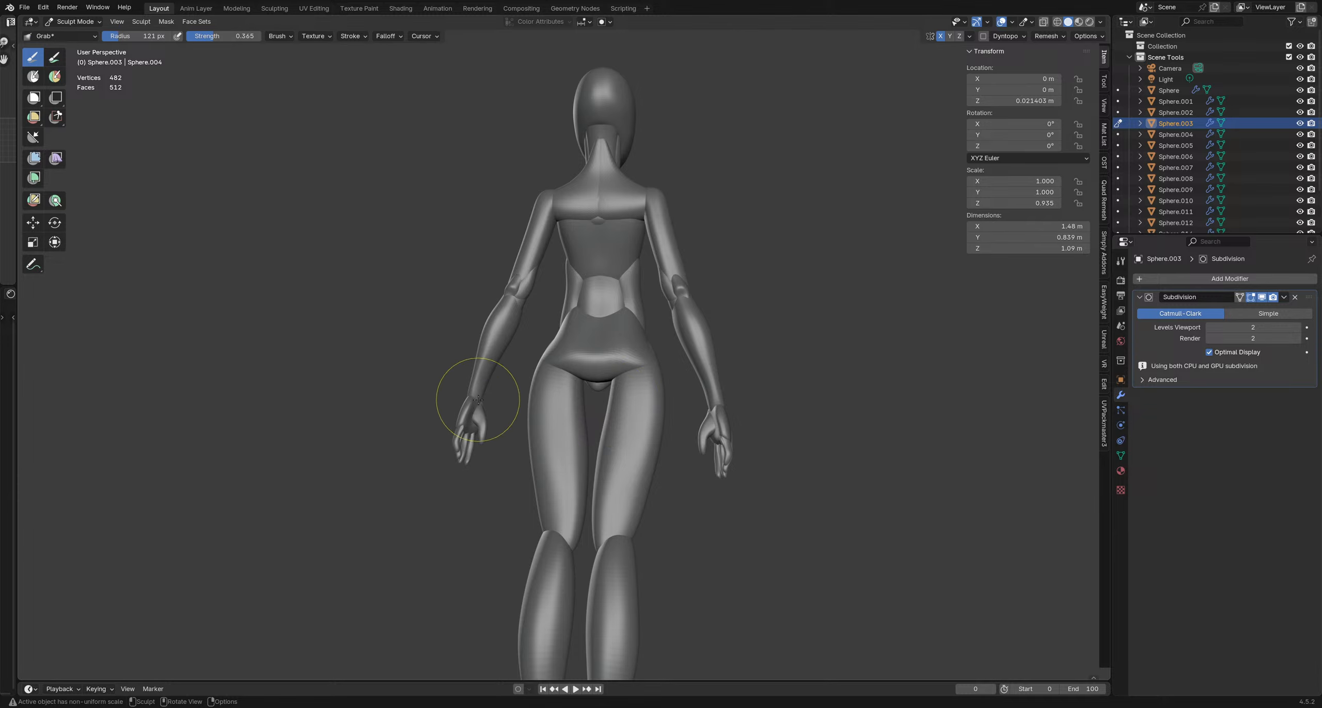
# Switch sculpting to the arm form and size the Grab brush to about 101 px over the hand
pyautogui.moveTo(492, 433); pyautogui.dragTo(546, 419, button='middle')
pyautogui.hotkey('alt', 'q')
pyautogui.scroll(5, 568, 392)
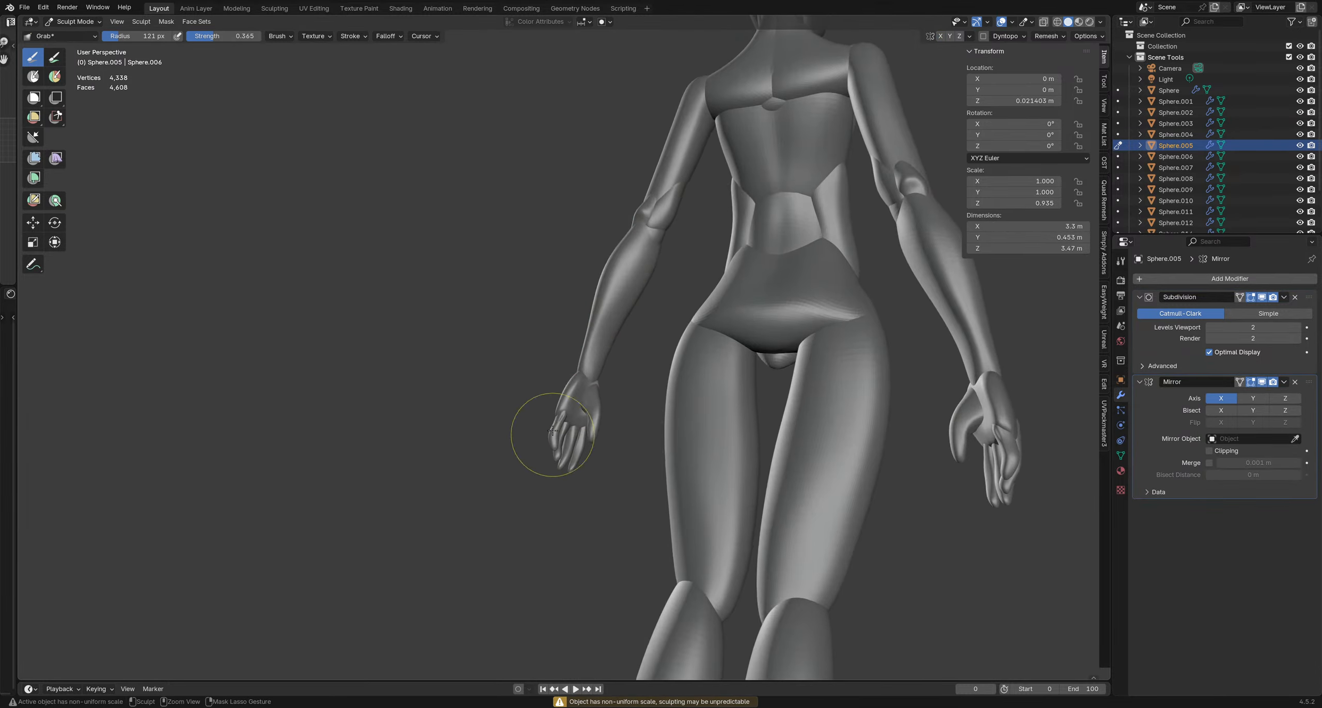
pyautogui.press('f')
pyautogui.click(568, 416)
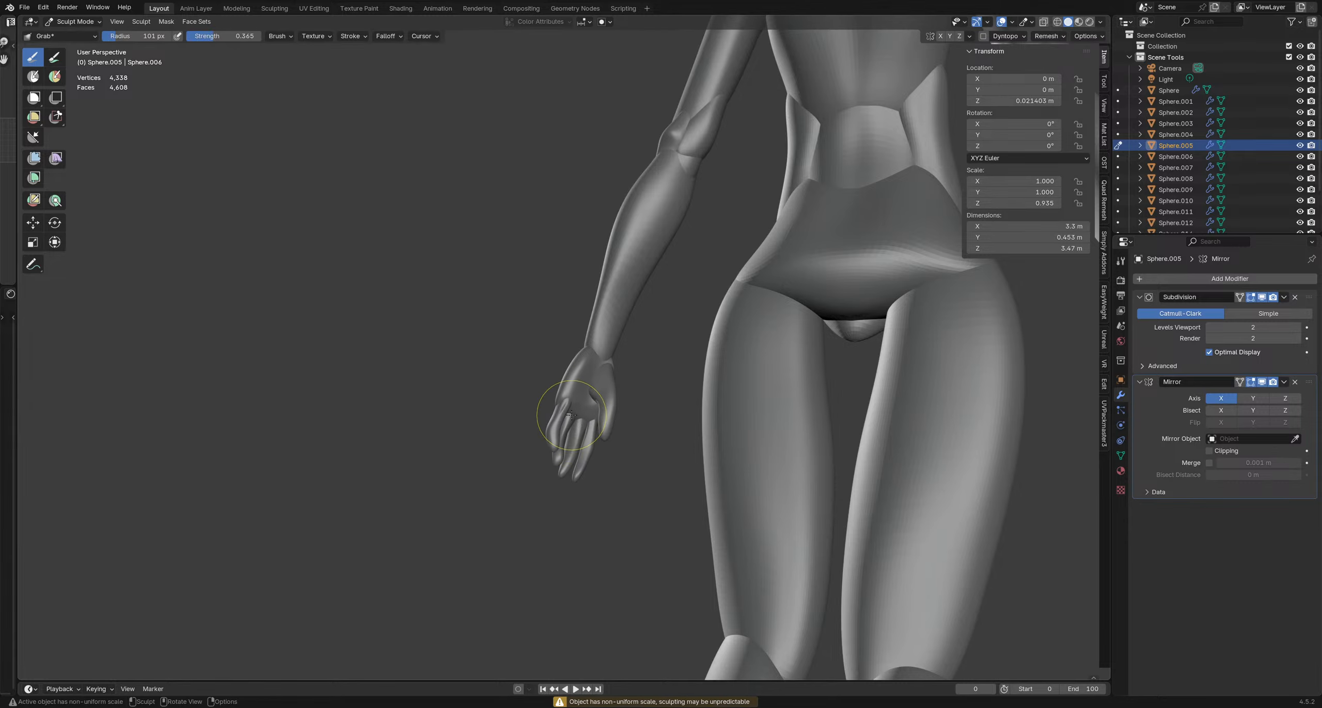
# Mask everything on the arm except one finger and adjust that finger with a Grab brush of about 67 to 78 px
pyautogui.hotkey('shift', 'a')
pyautogui.click(620, 473)
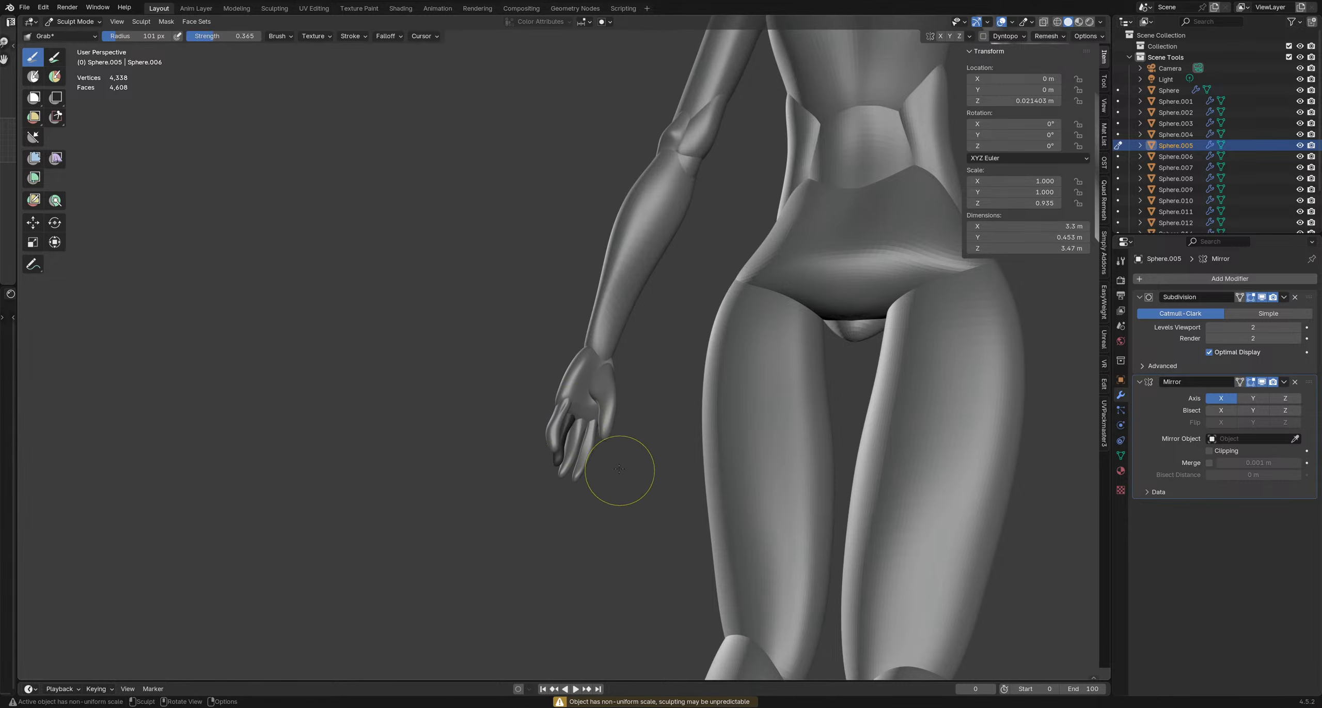
pyautogui.hotkey('ctrl', 'i')
pyautogui.press('f')
pyautogui.click(573, 411)
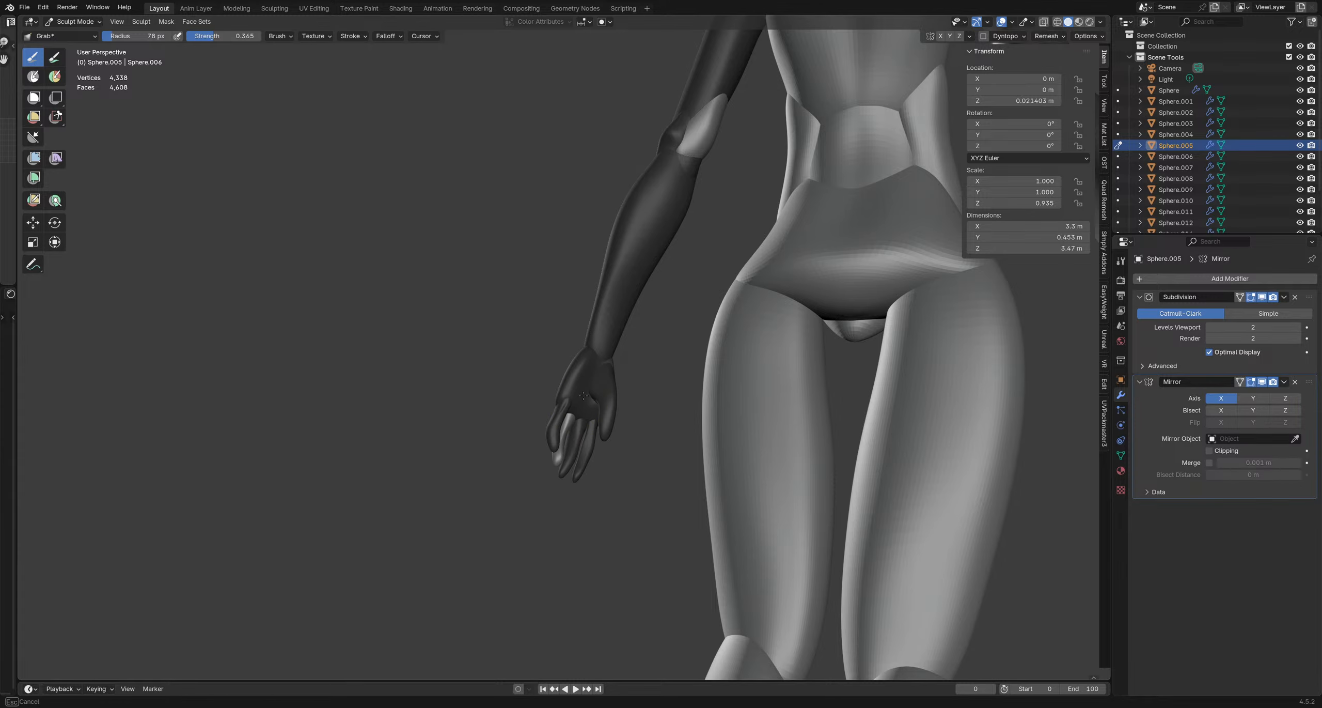
pyautogui.moveTo(574, 413); pyautogui.dragTo(570, 458, button='middle')
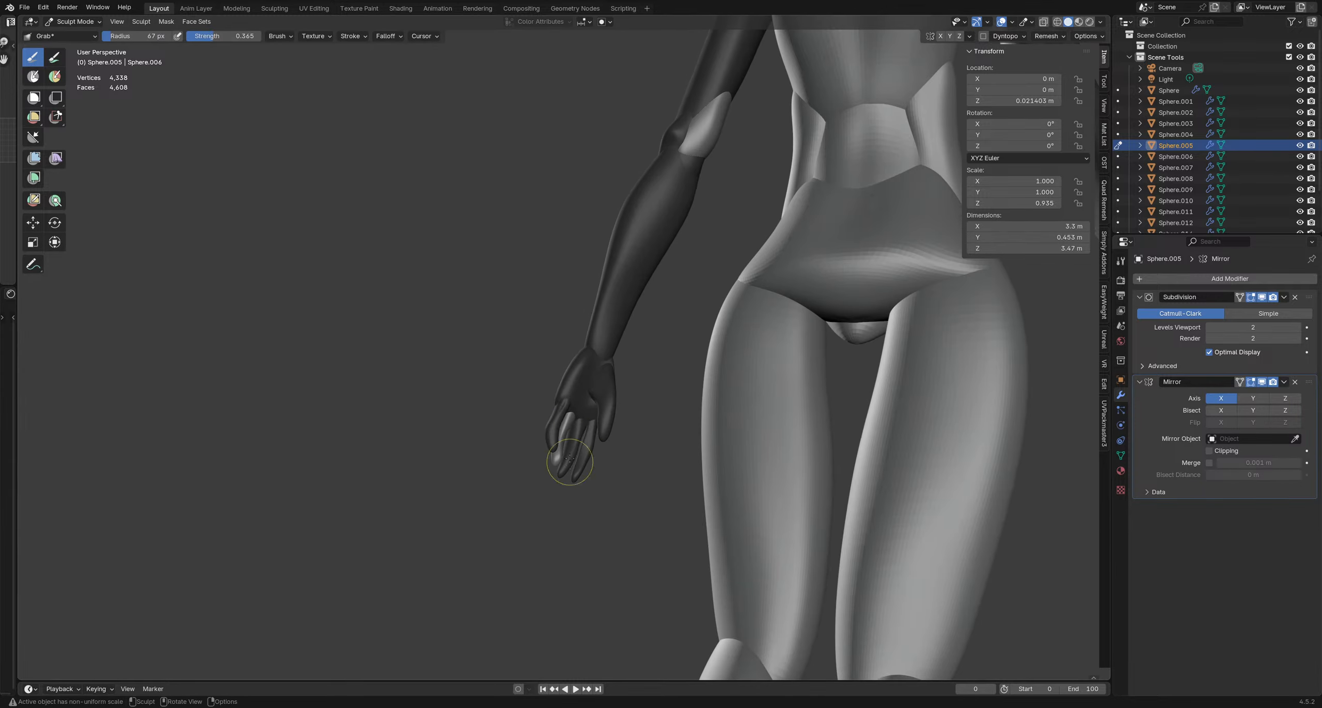
# Clear the finger mask, mask the palm area, and try a Grab stroke on the hand at about 72 px
pyautogui.hotkey('alt', 'm')
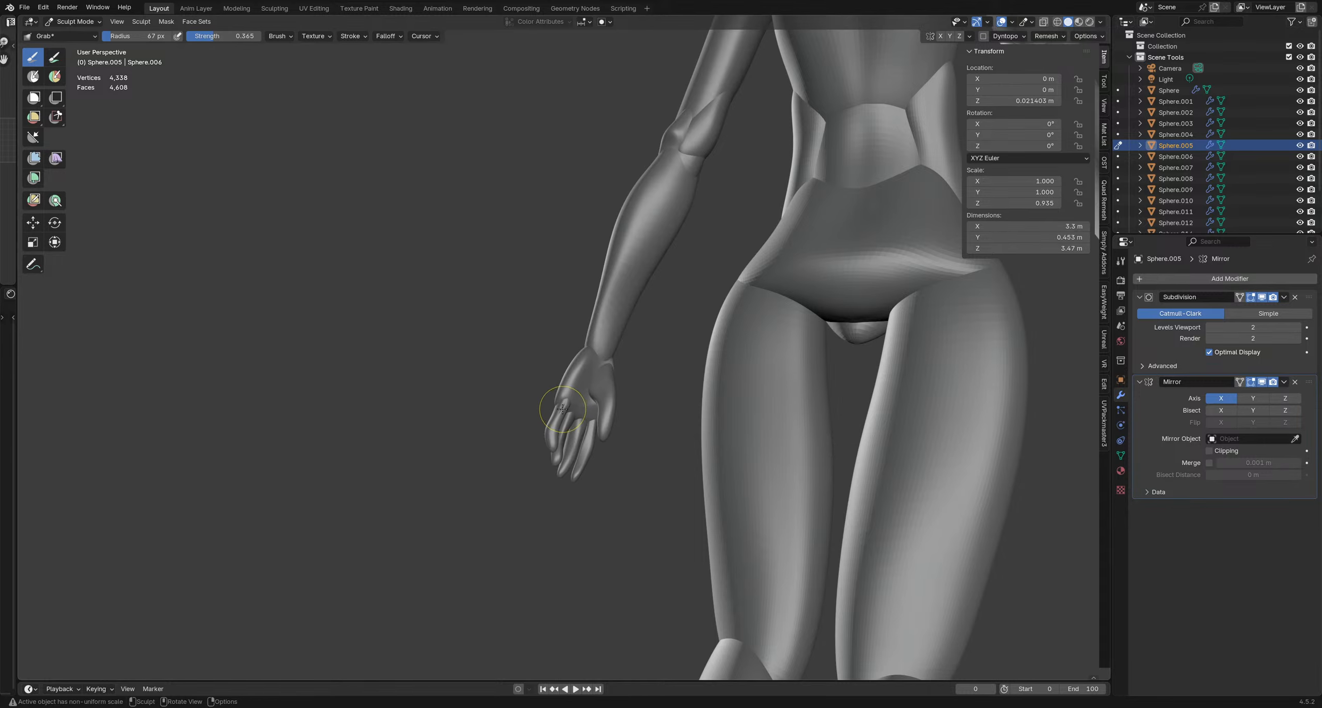
pyautogui.moveTo(572, 408)
pyautogui.mouseDown()
pyautogui.moveTo(593, 371)
pyautogui.moveTo(613, 393)
pyautogui.mouseUp()
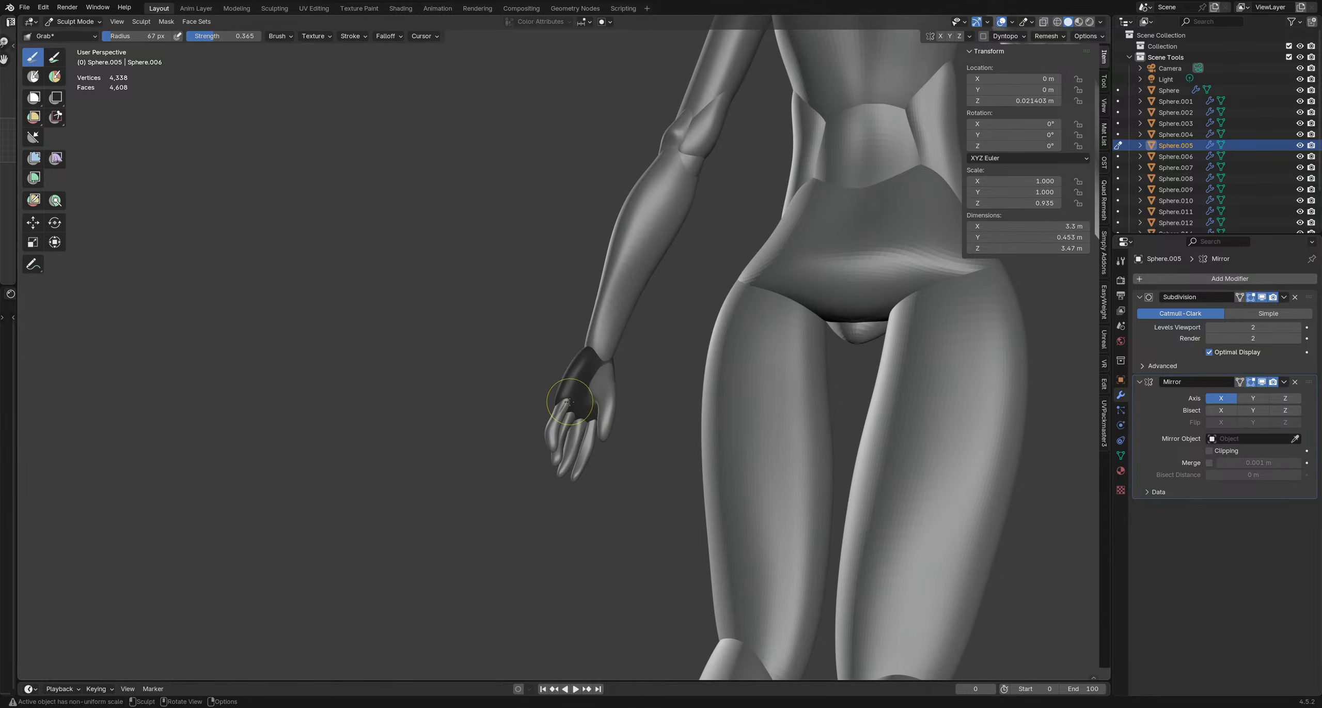
pyautogui.press('f')
pyautogui.click(588, 396)
pyautogui.press('f')
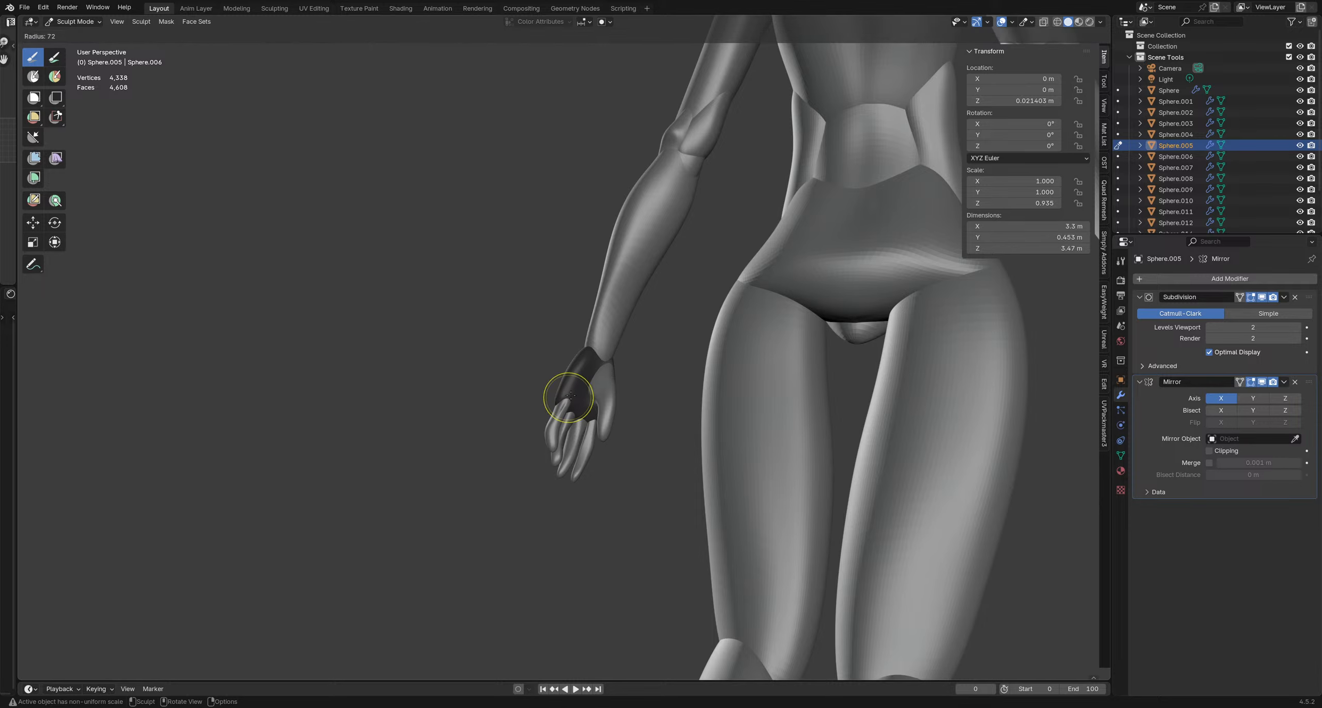
pyautogui.click(588, 395)
pyautogui.moveTo(568, 395)
pyautogui.mouseDown()
pyautogui.moveTo(574, 382)
pyautogui.moveTo(588, 413)
pyautogui.mouseUp()
pyautogui.hotkey('ctrl', 'z')
# Resize the Grab brush to about 69 px and remove the palm mask while viewing the hand from below
pyautogui.press('f')
pyautogui.click(589, 423)
pyautogui.moveTo(588, 412)
pyautogui.mouseDown(button='middle')
pyautogui.moveTo(590, 392)
pyautogui.moveTo(605, 396)
pyautogui.mouseUp(button='middle')
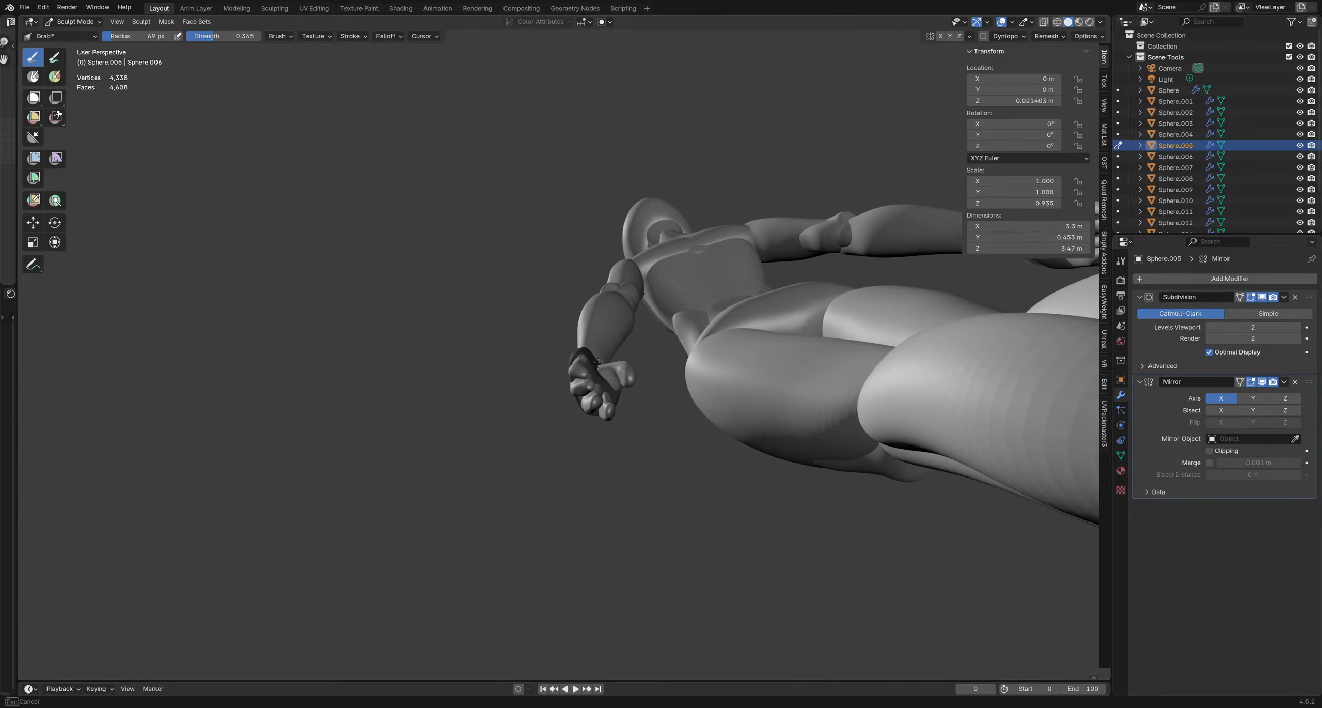
pyautogui.hotkey('ctrl', 'z')
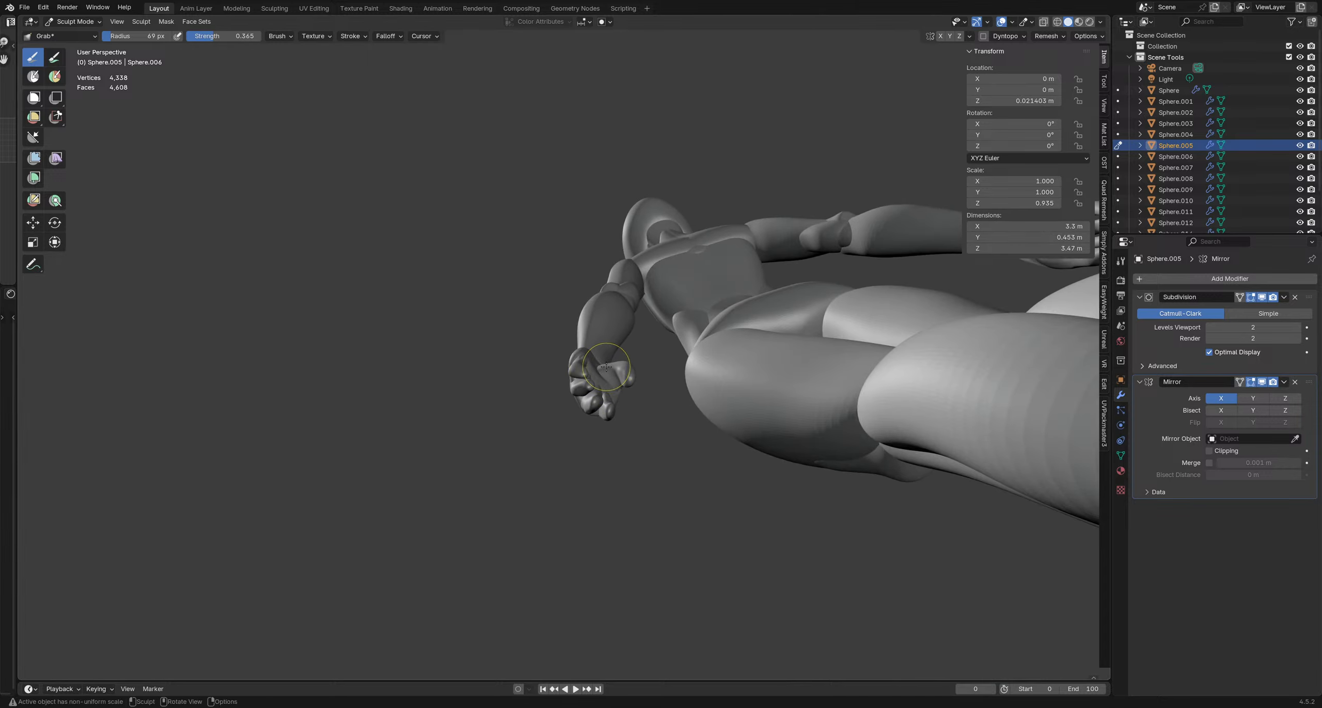
# Mask everything on the arm except the thumb and reposition the thumb with a Grab brush of about 81 px
pyautogui.hotkey('shift', 'a')
pyautogui.click(641, 358)
pyautogui.hotkey('ctrl', 'i')
pyautogui.press('f')
pyautogui.click(605, 361)
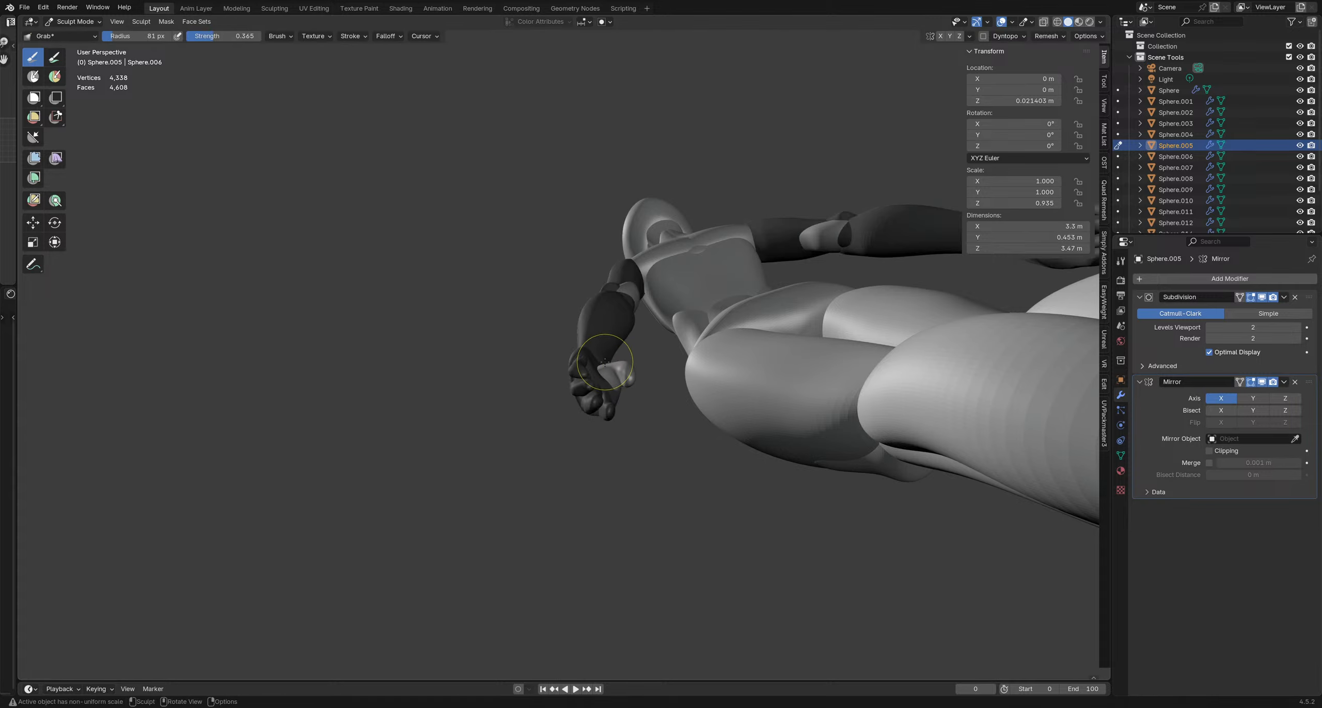
pyautogui.moveTo(598, 365); pyautogui.dragTo(615, 390)
pyautogui.press('f')
pyautogui.click(610, 373)
# Reshape the lower end of the unmasked thumb from behind with a Grab brush of about 91 px
pyautogui.moveTo(615, 391)
pyautogui.mouseDown(button='middle')
pyautogui.moveTo(629, 434)
pyautogui.moveTo(655, 431)
pyautogui.mouseUp(button='middle')
pyautogui.press('f')
pyautogui.click(659, 431)
pyautogui.moveTo(623, 427); pyautogui.dragTo(617, 422)
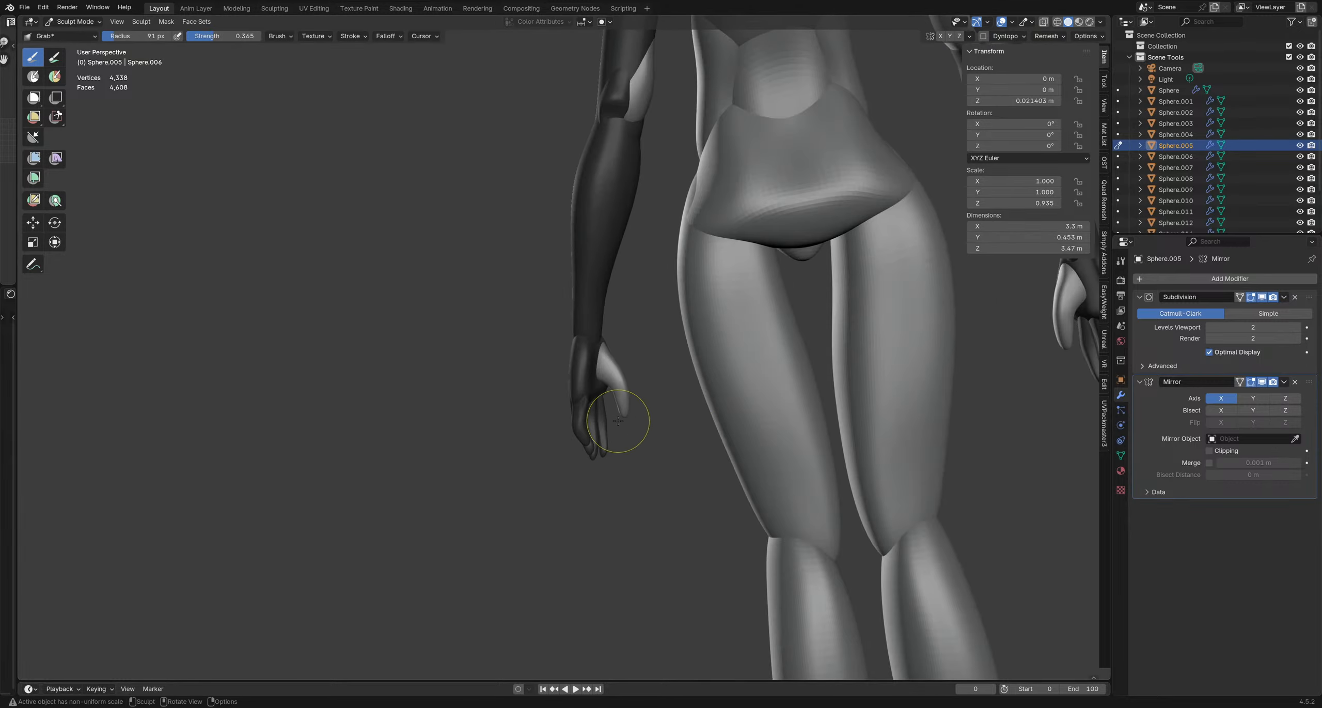
pyautogui.moveTo(616, 422); pyautogui.dragTo(634, 404, button='middle')
pyautogui.moveTo(605, 413)
pyautogui.mouseDown()
pyautogui.moveTo(624, 413)
pyautogui.moveTo(614, 356)
pyautogui.moveTo(635, 371)
pyautogui.moveTo(608, 426)
pyautogui.mouseUp()
# Refine the thumb's base and tip with the Grab brush at several sizes, ending at about 75 px
pyautogui.press('f')
pyautogui.click(618, 380)
pyautogui.press('f')
pyautogui.click(635, 379)
pyautogui.press('f')
pyautogui.click(599, 431)
pyautogui.press('f')
pyautogui.click(594, 429)
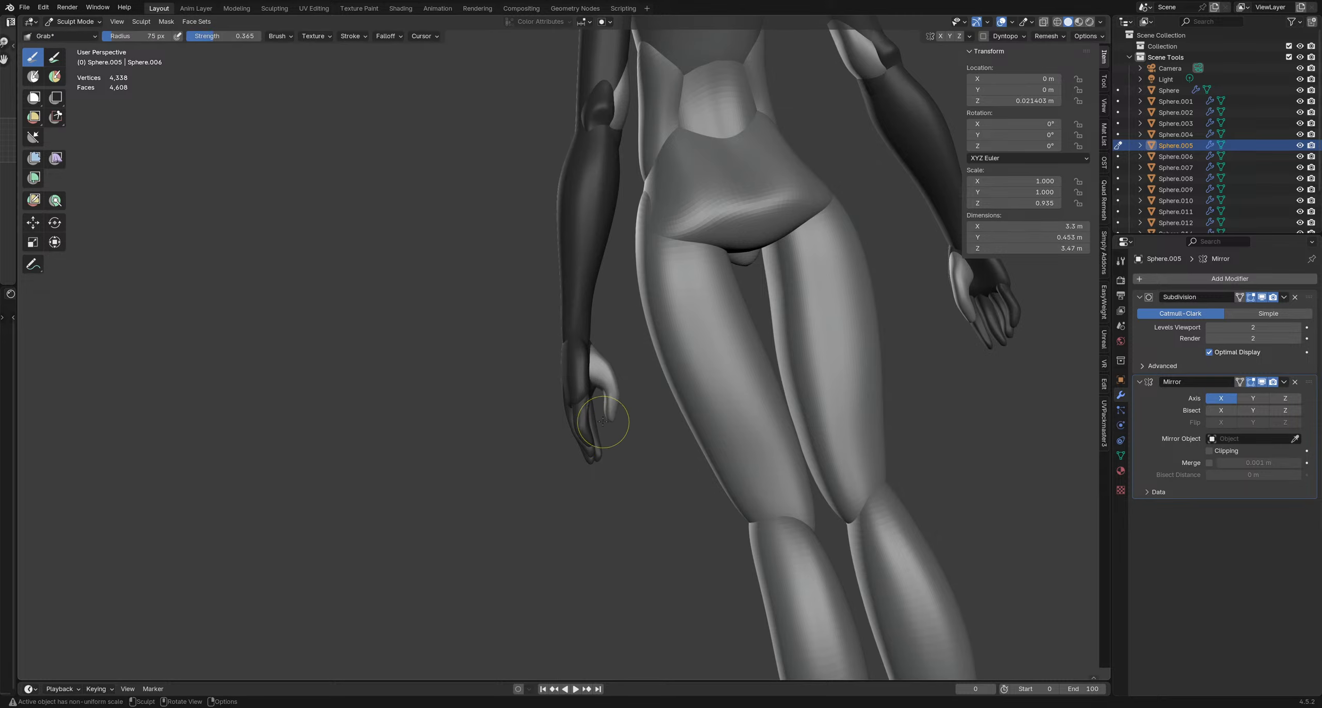
# Adjust the thumb's contour from the front of the figure with a resized Grab brush
pyautogui.moveTo(620, 398); pyautogui.dragTo(488, 408, button='middle')
pyautogui.press('f')
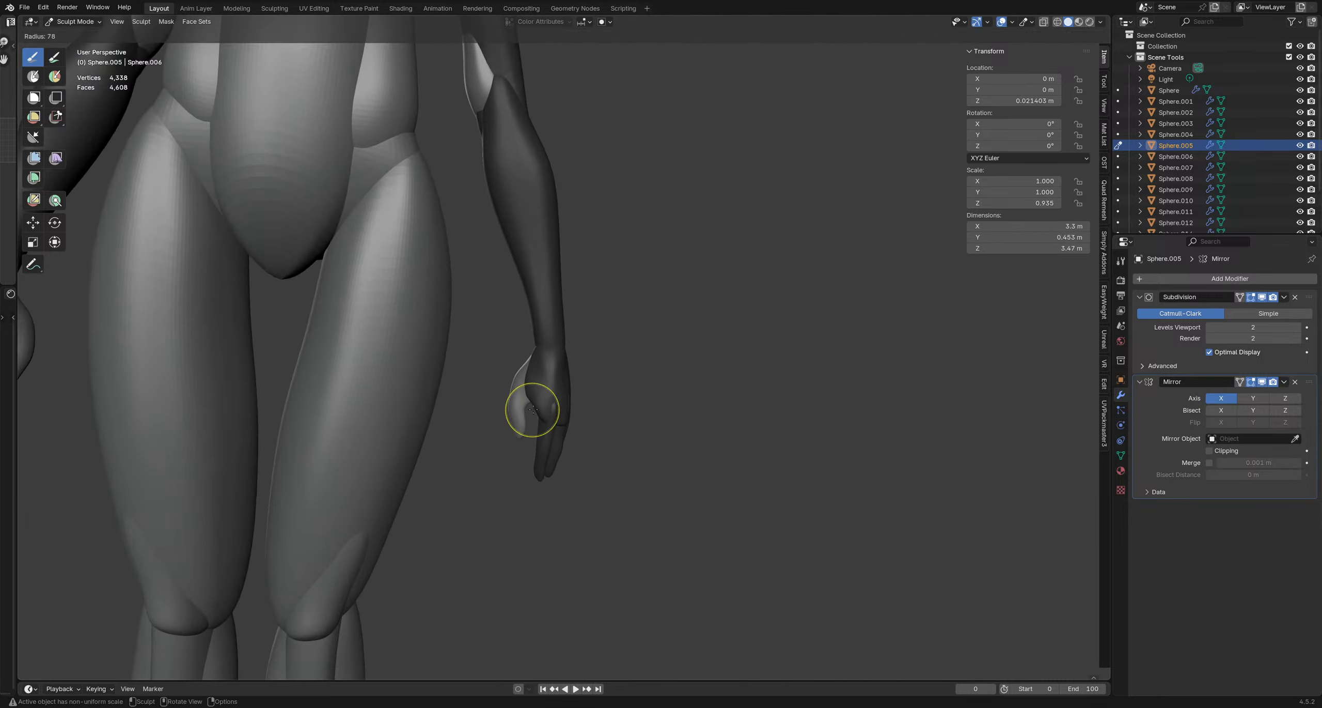
pyautogui.click(522, 401)
pyautogui.moveTo(536, 445)
pyautogui.mouseDown(button='middle')
pyautogui.moveTo(496, 458)
pyautogui.moveTo(516, 431)
pyautogui.mouseUp(button='middle')
# Clear the mask from the arm and save the file
pyautogui.moveTo(545, 302)
pyautogui.keyDown('ctrl'); pyautogui.mouseDown(button='middle')
pyautogui.moveTo(544, 395)
pyautogui.moveTo(600, 424)
pyautogui.moveTo(533, 376)
pyautogui.moveTo(531, 554)
pyautogui.moveTo(528, 356)
pyautogui.moveTo(538, 434)
pyautogui.moveTo(562, 419)
pyautogui.moveTo(555, 403)
pyautogui.moveTo(621, 375)
pyautogui.mouseUp(button='middle'); pyautogui.keyUp('ctrl')
pyautogui.hotkey('ctrl', 's')
pyautogui.hotkey('ctrl', 's')
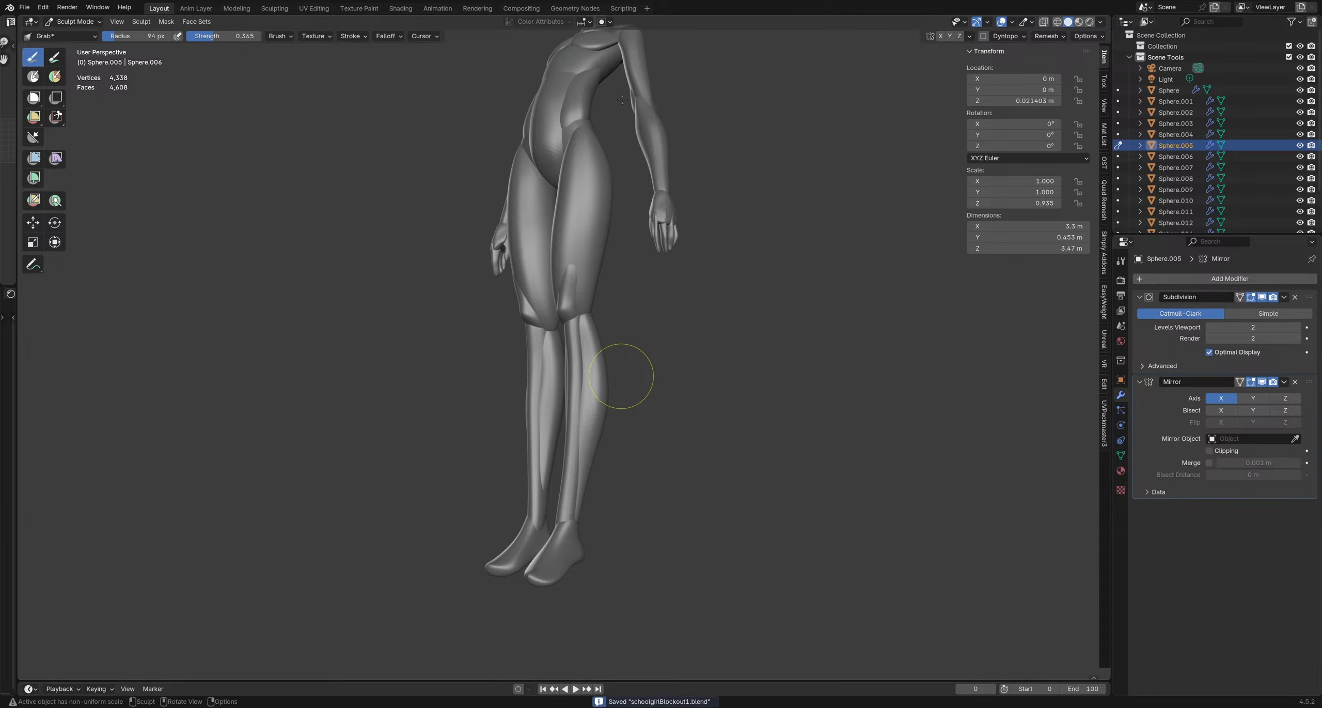
pyautogui.moveTo(616, 376)
pyautogui.mouseDown(button='middle')
pyautogui.moveTo(555, 331)
pyautogui.moveTo(541, 345)
pyautogui.mouseUp(button='middle')
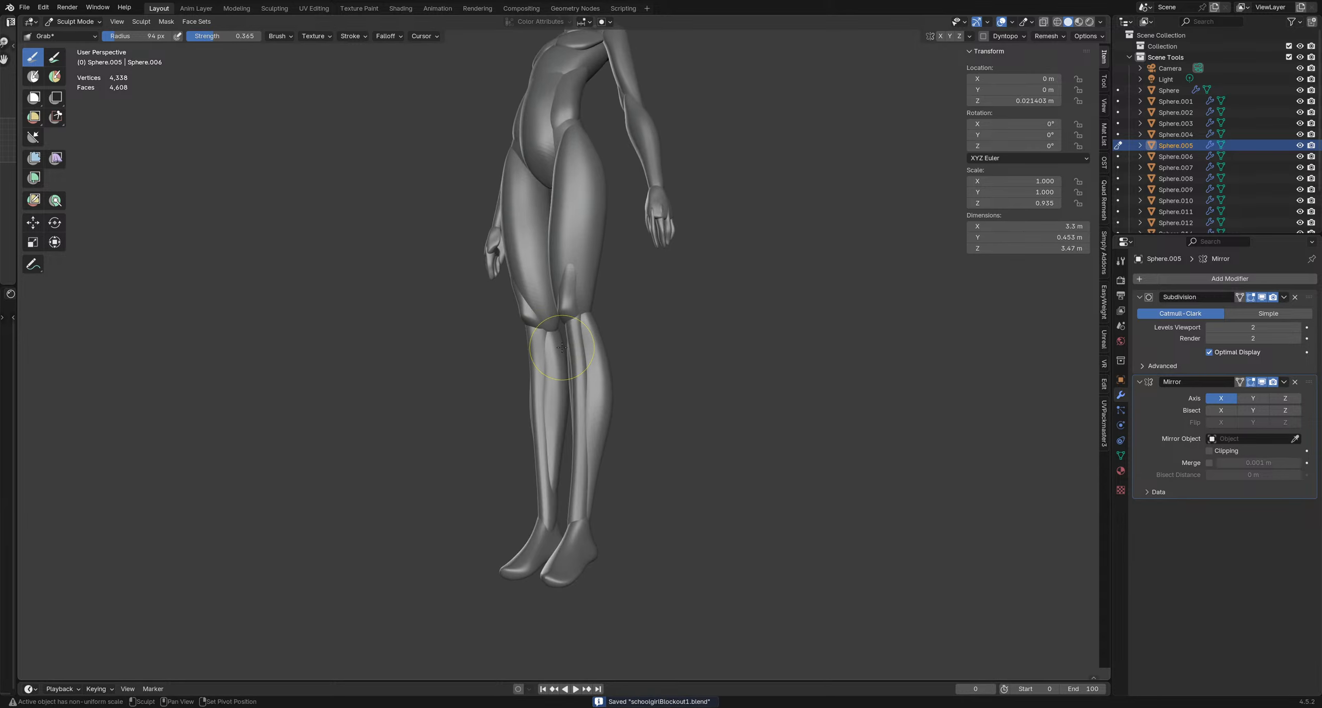
# Return to Object Mode and add a new UV sphere to the scene
pyautogui.hotkey('shift', 'a')
pyautogui.press('Escape')
pyautogui.hotkey('ctrl', 'Tab')
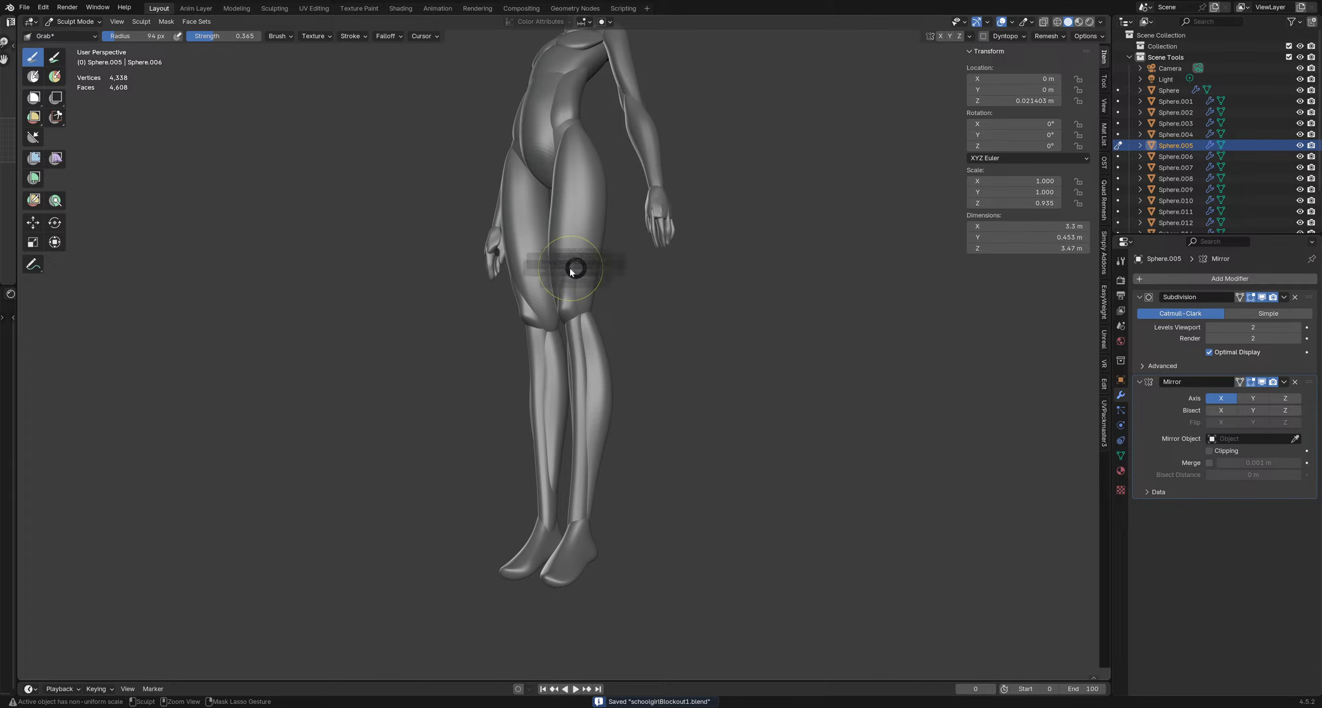
pyautogui.click(612, 291)
pyautogui.hotkey('shift', 'a')
pyautogui.moveTo(593, 295)
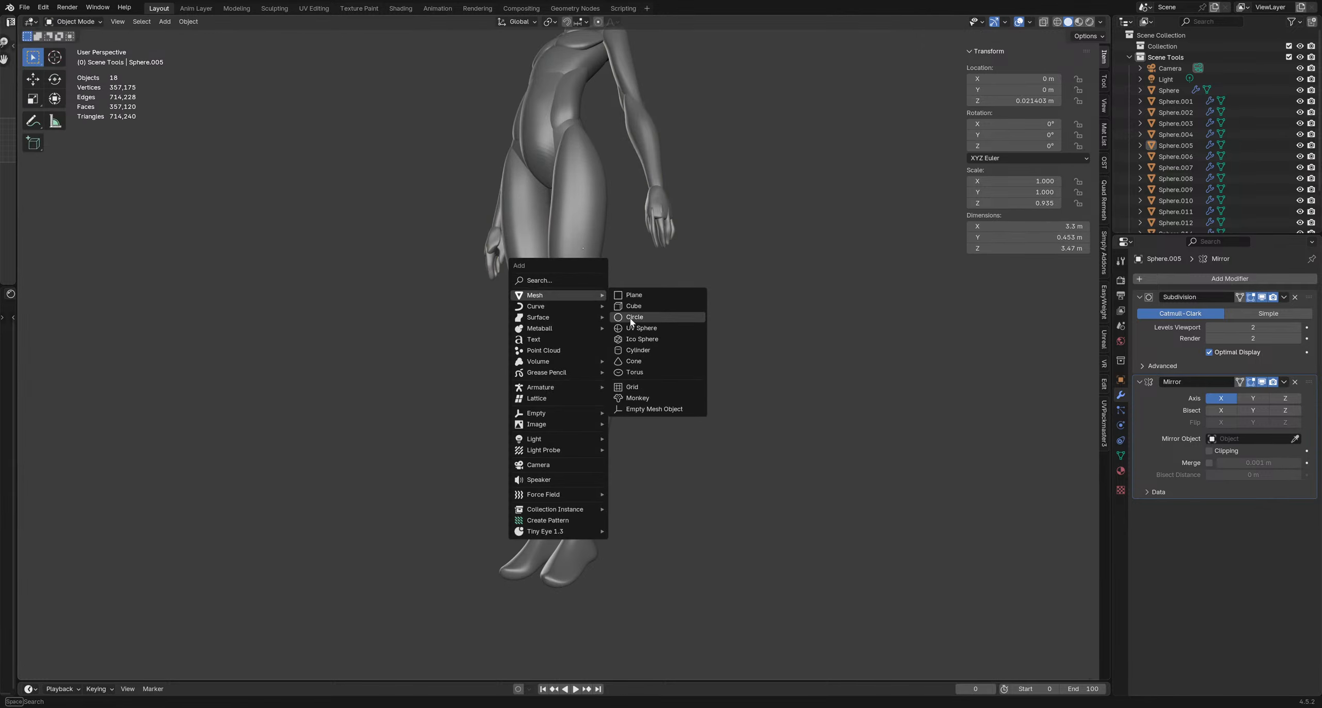
pyautogui.click(640, 327)
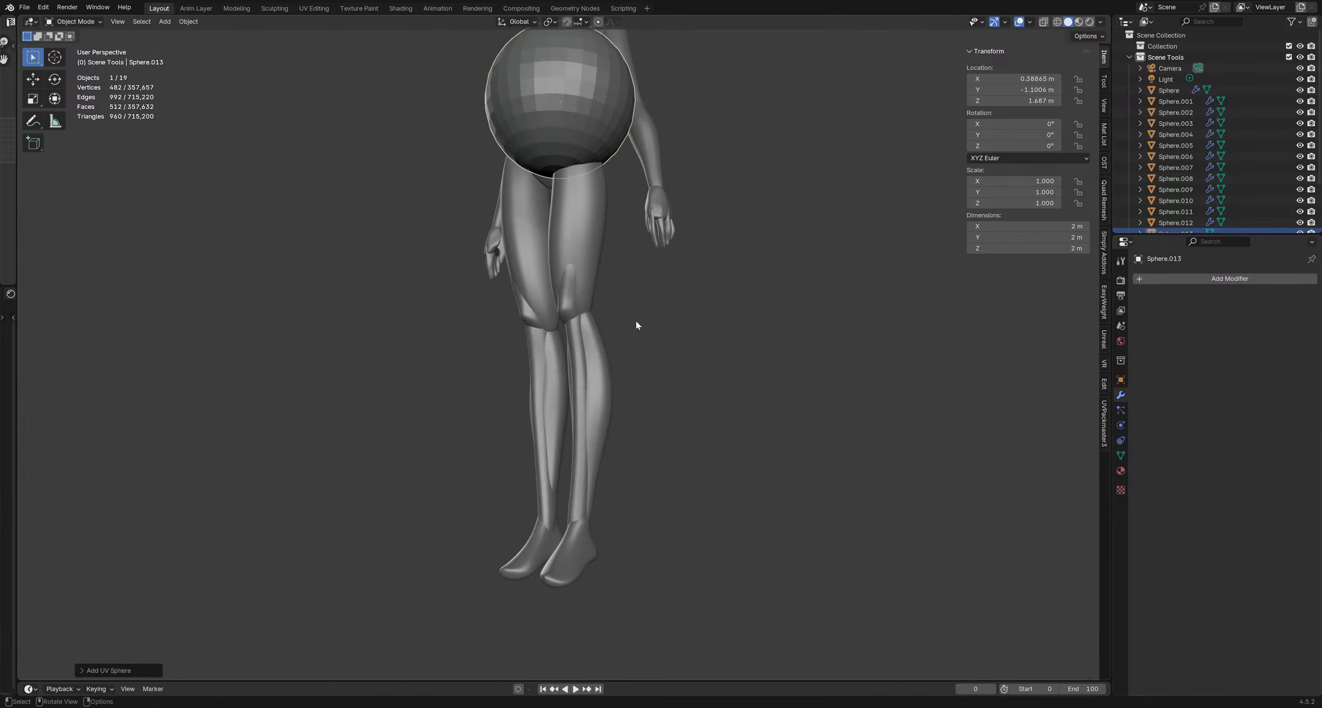
# Move the new sphere down to the knee and scale it to about 0.458
pyautogui.scroll(-3, 625, 289)
pyautogui.press('g')
pyautogui.click(633, 396)
pyautogui.moveTo(633, 396); pyautogui.dragTo(566, 298, button='middle')
pyautogui.press('g')
pyautogui.click(662, 369)
pyautogui.scroll(1, 727, 374)
pyautogui.press('s')
pyautogui.click(677, 339)
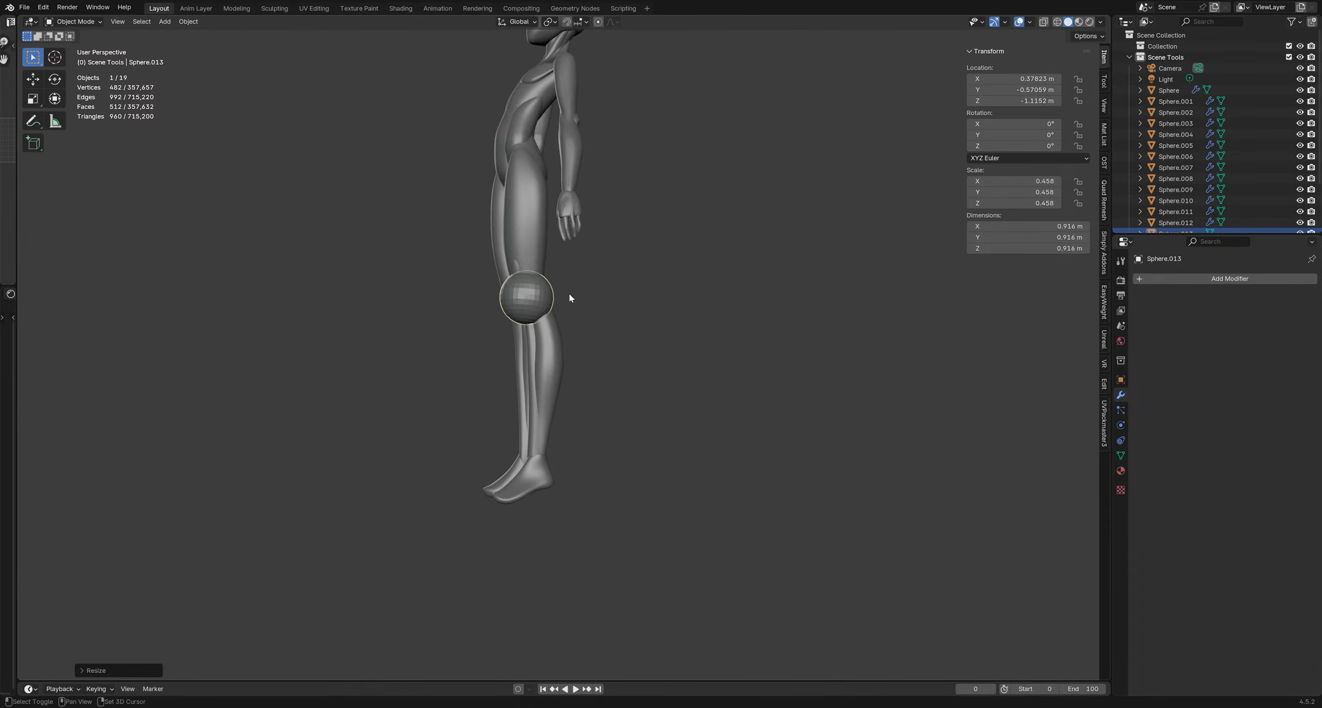
# Give the knee sphere a level 2 subdivision, then tilt it about 14° and reposition it along the leg
pyautogui.press('KP_Decimal')
pyautogui.hotkey('ctrl', '2')
pyautogui.moveTo(714, 331); pyautogui.dragTo(754, 317, button='middle')
pyautogui.press('r')
pyautogui.click(723, 281)
pyautogui.press('g')
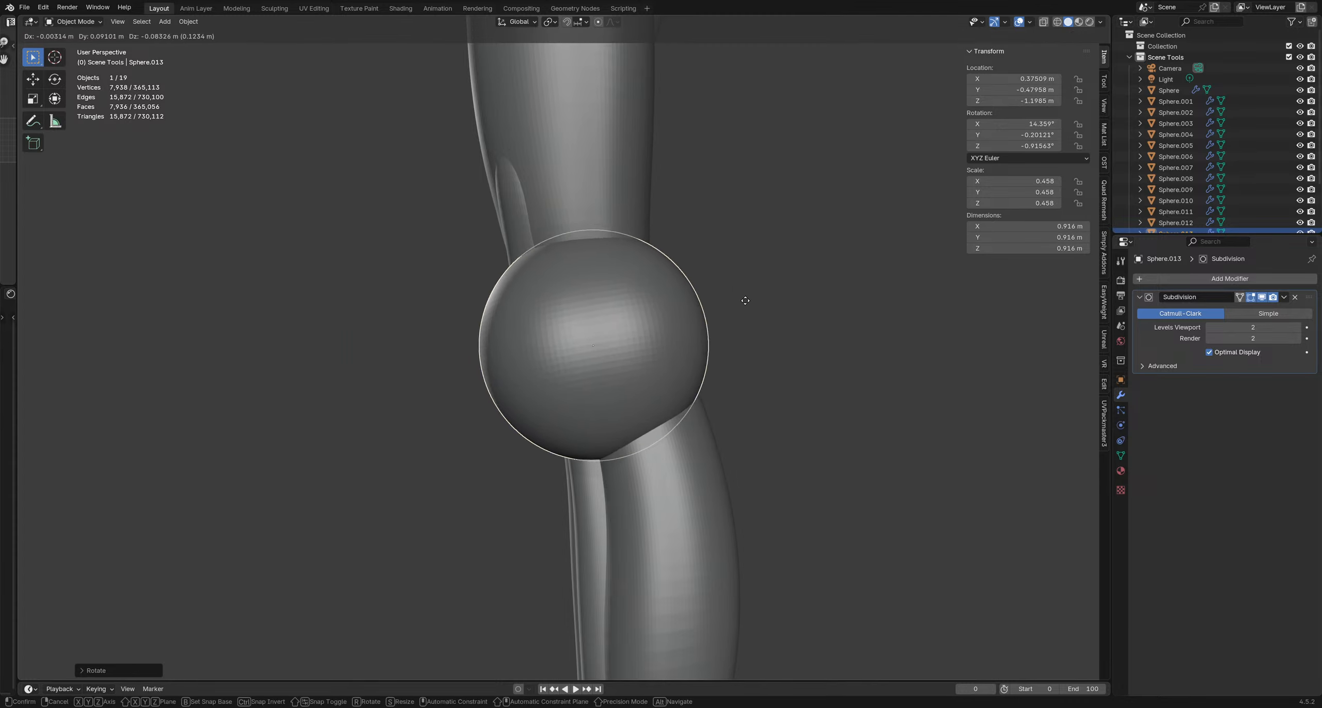
pyautogui.click(749, 305)
# Scale the knee sphere down to about 0.261 and fit it into the joint between thigh and calf
pyautogui.press('s')
pyautogui.click(684, 337)
pyautogui.moveTo(673, 337); pyautogui.dragTo(708, 331, button='middle')
pyautogui.moveTo(628, 332); pyautogui.dragTo(663, 340, button='middle')
pyautogui.press('g')
pyautogui.click(639, 319)
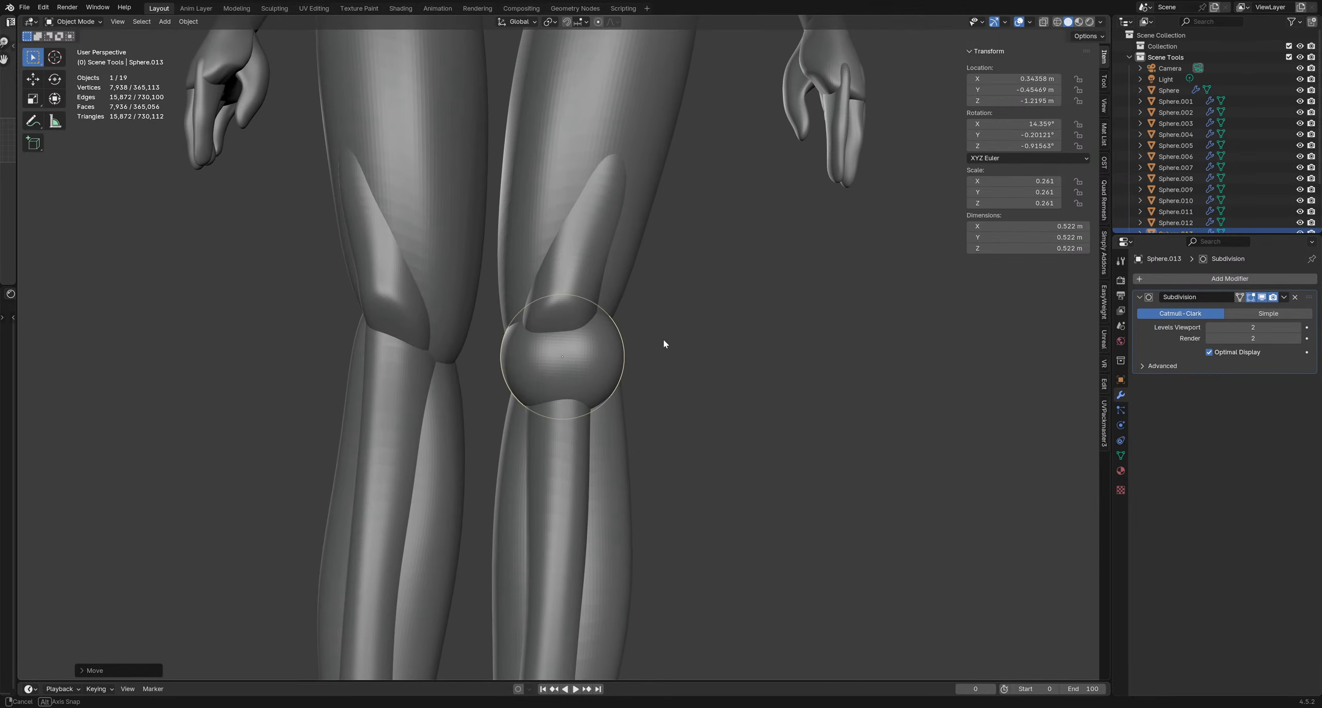
# Apply all transforms to the knee sphere and mirror it across the X axis onto the other leg
pyautogui.scroll(-3, 666, 338)
pyautogui.moveTo(547, 351); pyautogui.dragTo(472, 334, button='middle')
pyautogui.moveTo(768, 361); pyautogui.dragTo(659, 295, button='middle')
pyautogui.hotkey('ctrl', 'a')
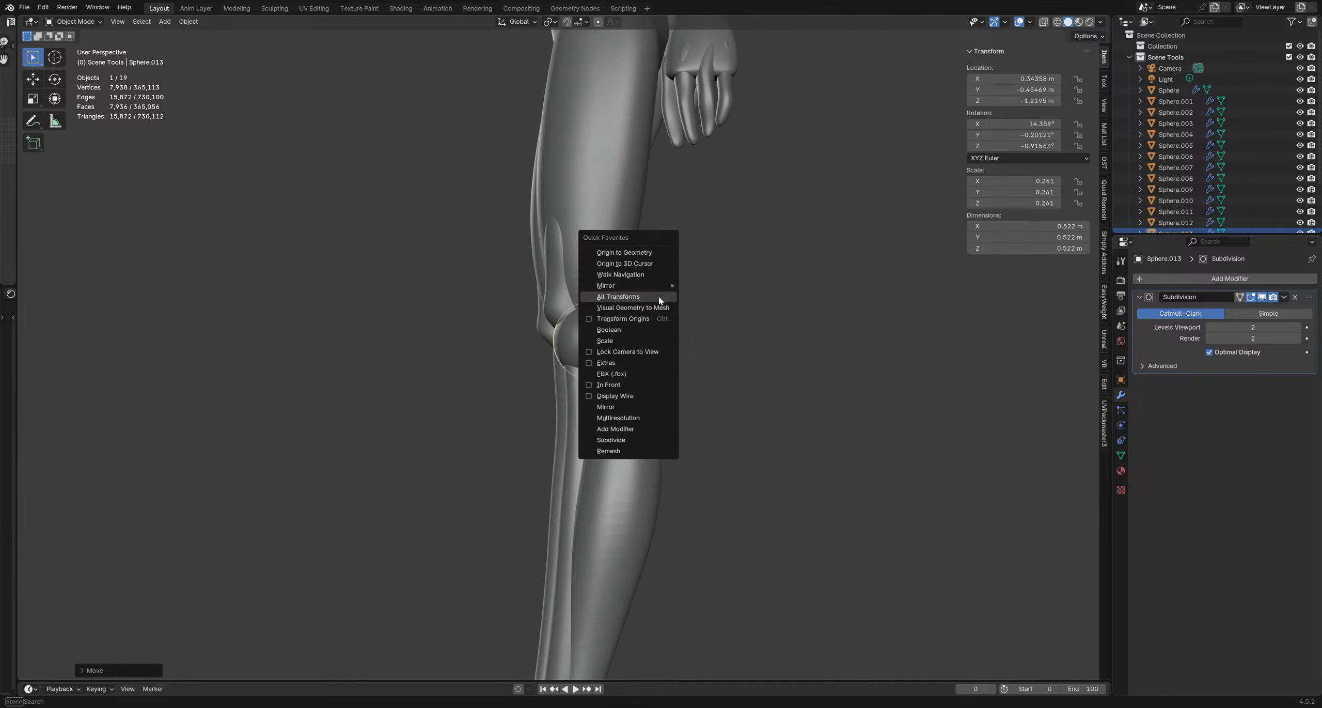
pyautogui.click(659, 296)
pyautogui.hotkey('ctrl', 'shift', 'a')
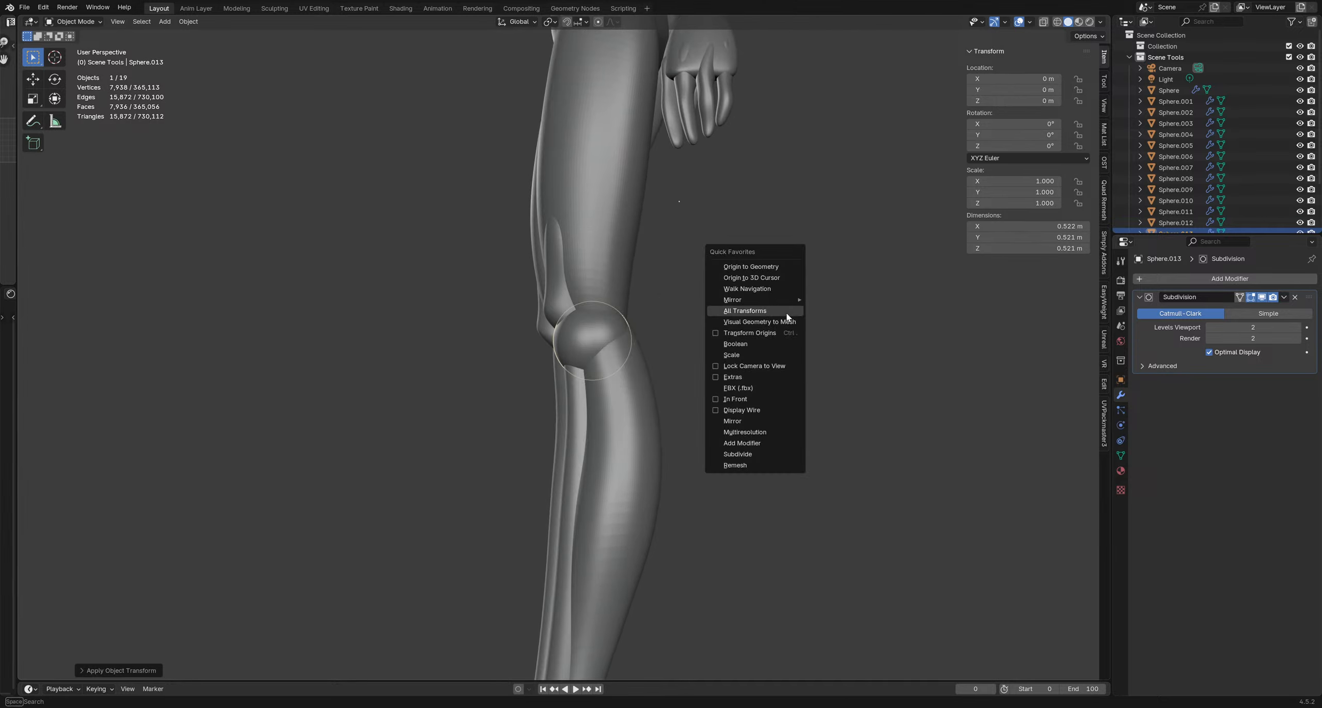
pyautogui.click(744, 415)
# Switch to Sculpt Mode and shape the knee form from the front with the Grab brush at about 207 px
pyautogui.moveTo(715, 378)
pyautogui.mouseDown(button='middle')
pyautogui.moveTo(635, 357)
pyautogui.moveTo(684, 359)
pyautogui.moveTo(592, 350)
pyautogui.mouseUp(button='middle')
pyautogui.scroll(-3, 685, 359)
pyautogui.hotkey('ctrl', 'Tab')
pyautogui.click(632, 376)
pyautogui.press('f')
pyautogui.click(644, 348)
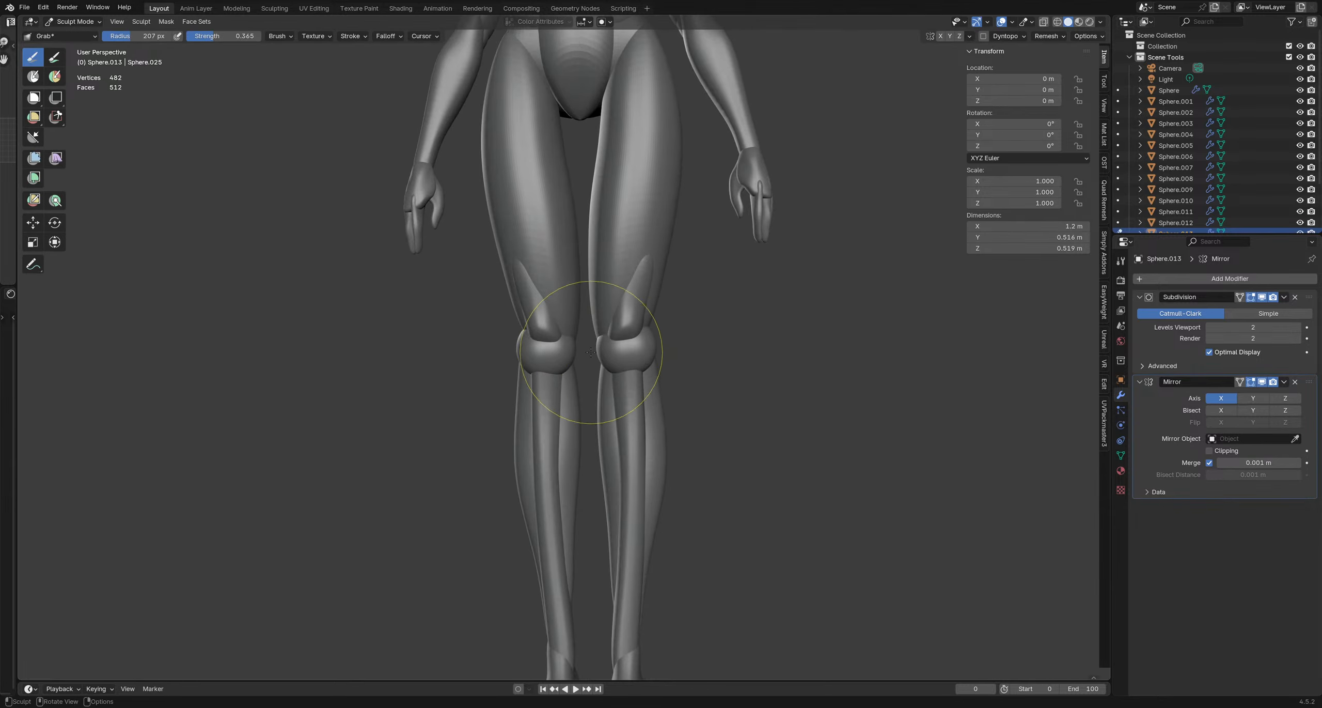
pyautogui.press('f')
pyautogui.click(575, 347)
pyautogui.moveTo(574, 349); pyautogui.dragTo(562, 350)
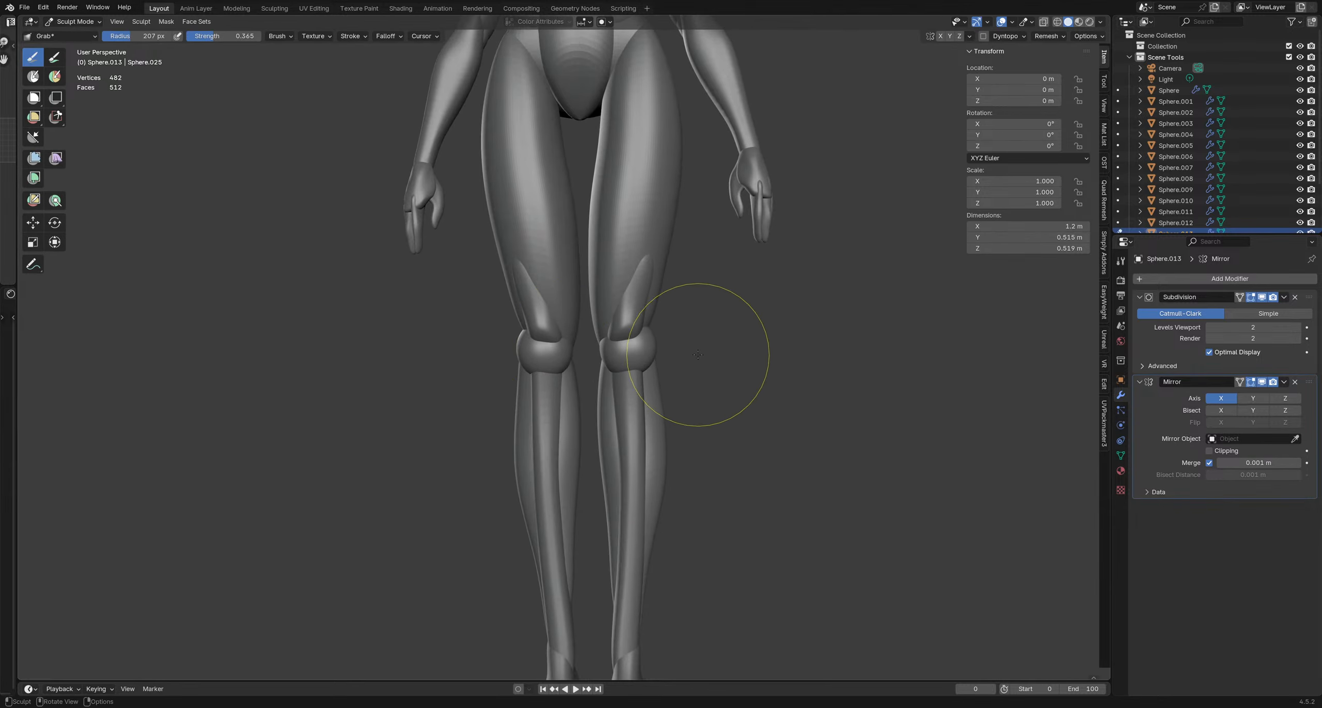
# Stretch the knee form from the side and three-quarter views with the Grab brush at about 170 px
pyautogui.moveTo(703, 348); pyautogui.dragTo(512, 362, button='middle')
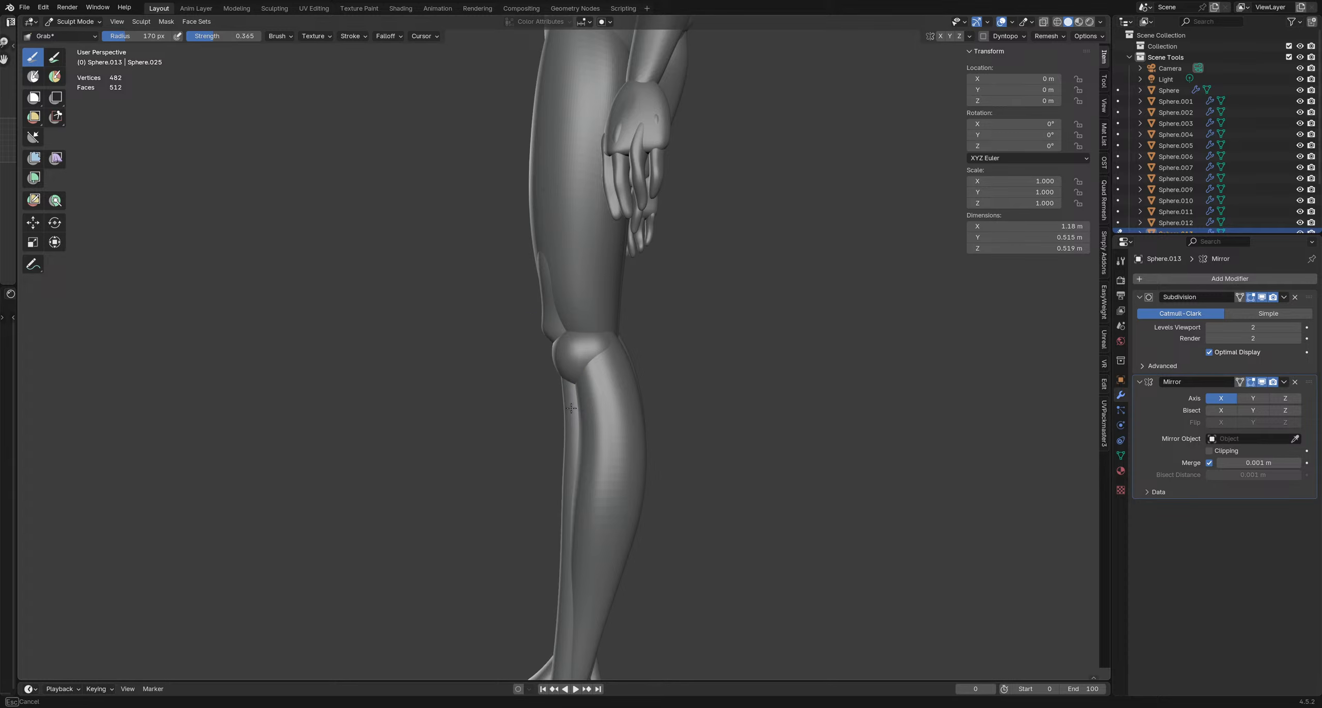
pyautogui.moveTo(527, 374)
pyautogui.mouseDown(button='middle')
pyautogui.moveTo(632, 358)
pyautogui.moveTo(563, 372)
pyautogui.moveTo(628, 428)
pyautogui.moveTo(465, 388)
pyautogui.mouseUp(button='middle')
pyautogui.scroll(-5, 605, 421)
pyautogui.scroll(6, 576, 383)
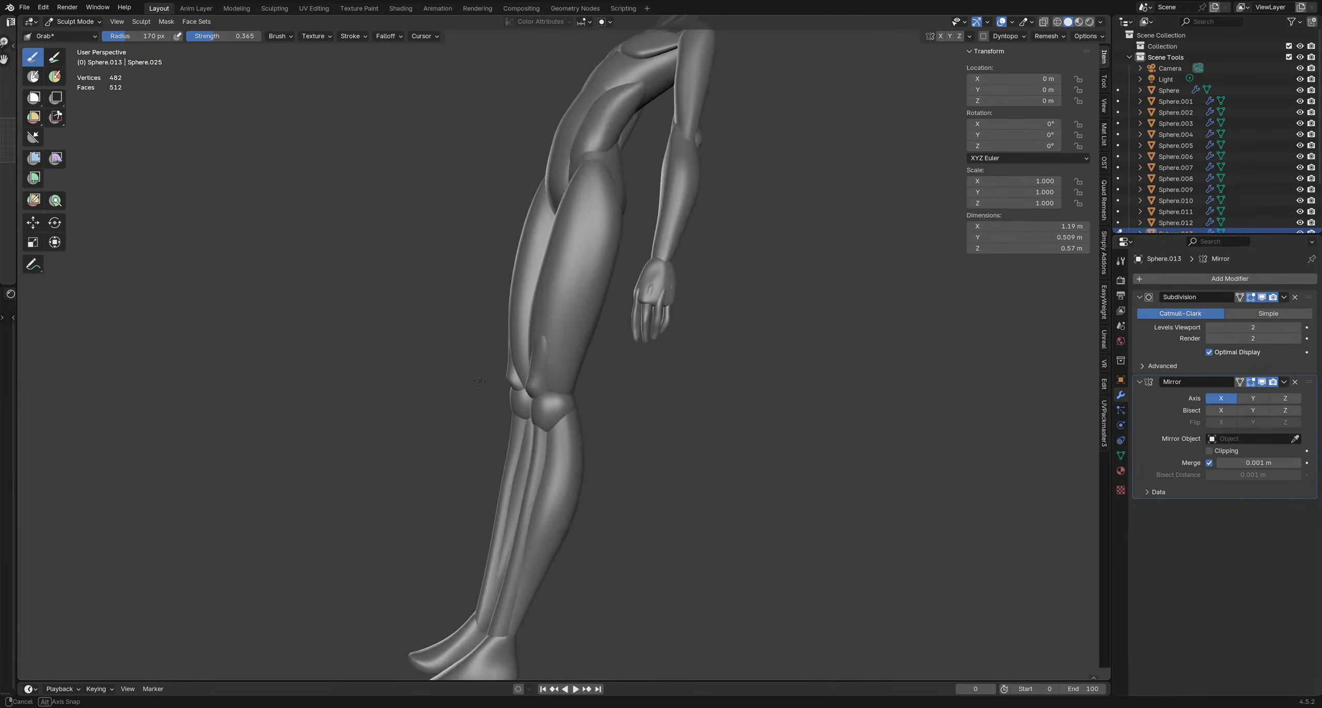
pyautogui.moveTo(564, 400)
pyautogui.mouseDown(button='middle')
pyautogui.moveTo(522, 349)
pyautogui.moveTo(398, 383)
pyautogui.moveTo(593, 371)
pyautogui.moveTo(638, 400)
pyautogui.mouseUp(button='middle')
# Switch to the calf and adjust its upper end behind the knee with the Grab brush at about 152 px
pyautogui.hotkey('alt', 'q')
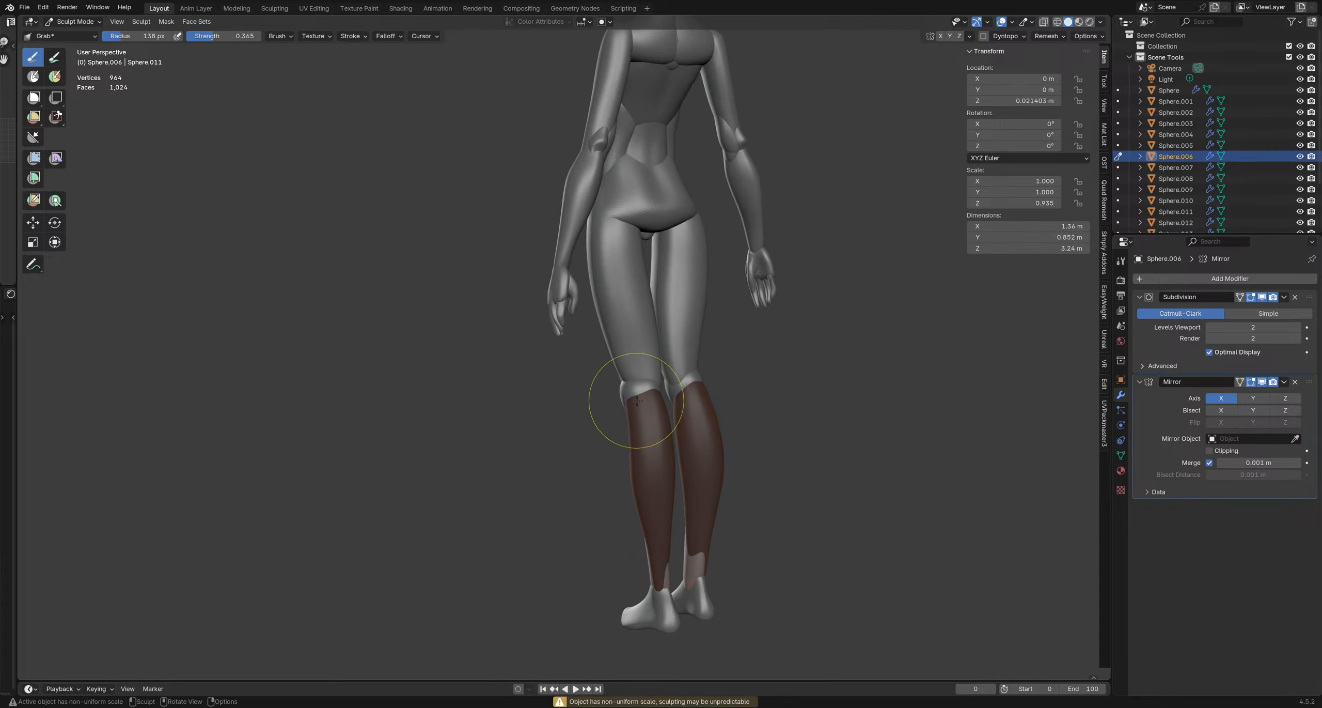
pyautogui.press(']')
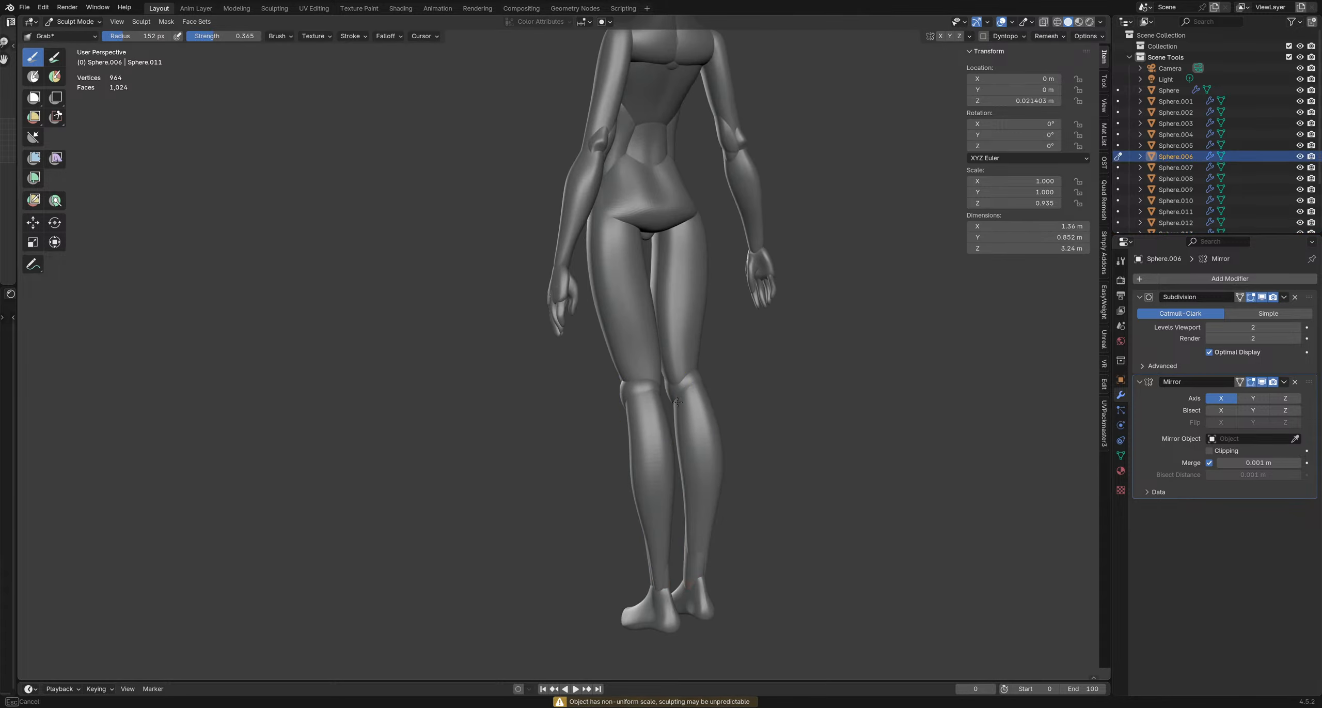
pyautogui.moveTo(695, 420); pyautogui.dragTo(557, 383, button='middle')
# Return to the knee form and extend it at the back of the leg with the Grab brush, down to about 120 px
pyautogui.hotkey('alt', 'q')
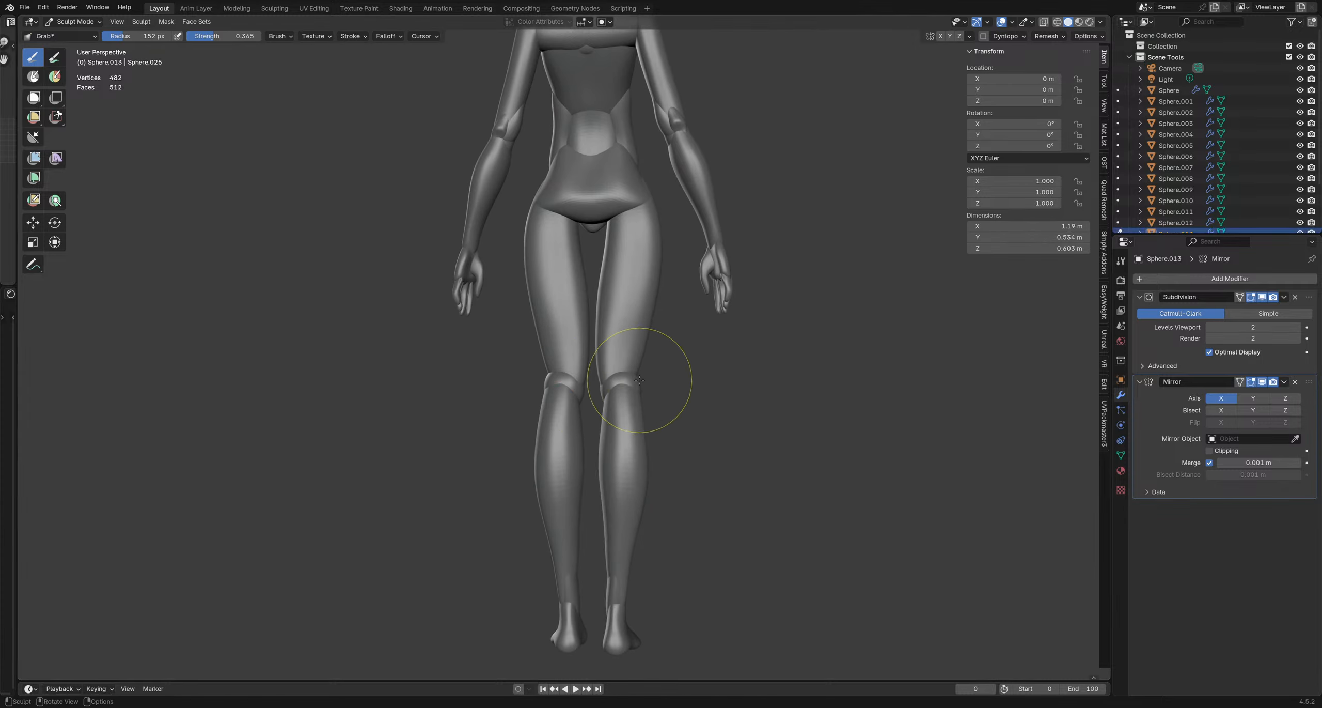
pyautogui.moveTo(541, 373); pyautogui.dragTo(614, 379, button='middle')
pyautogui.hotkey('alt', 'q')
pyautogui.hotkey('alt', 'q')
pyautogui.press('f')
pyautogui.click(607, 377)
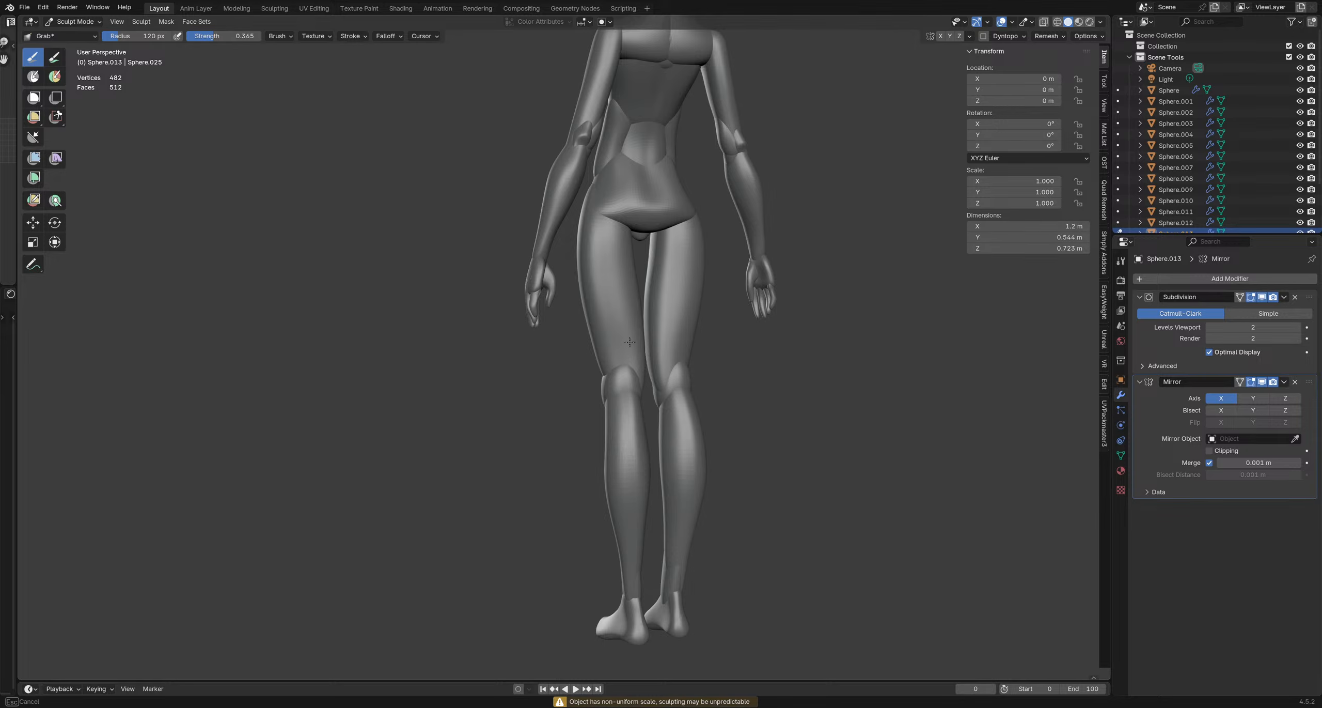
pyautogui.moveTo(629, 342); pyautogui.dragTo(666, 335, button='middle')
# Switch to the thigh and reshape its upper inner side from below with the Grab brush at about 148 px
pyautogui.hotkey('alt', 'q')
pyautogui.moveTo(635, 295)
pyautogui.mouseDown(button='middle')
pyautogui.moveTo(626, 252)
pyautogui.moveTo(620, 345)
pyautogui.moveTo(591, 257)
pyautogui.mouseUp(button='middle')
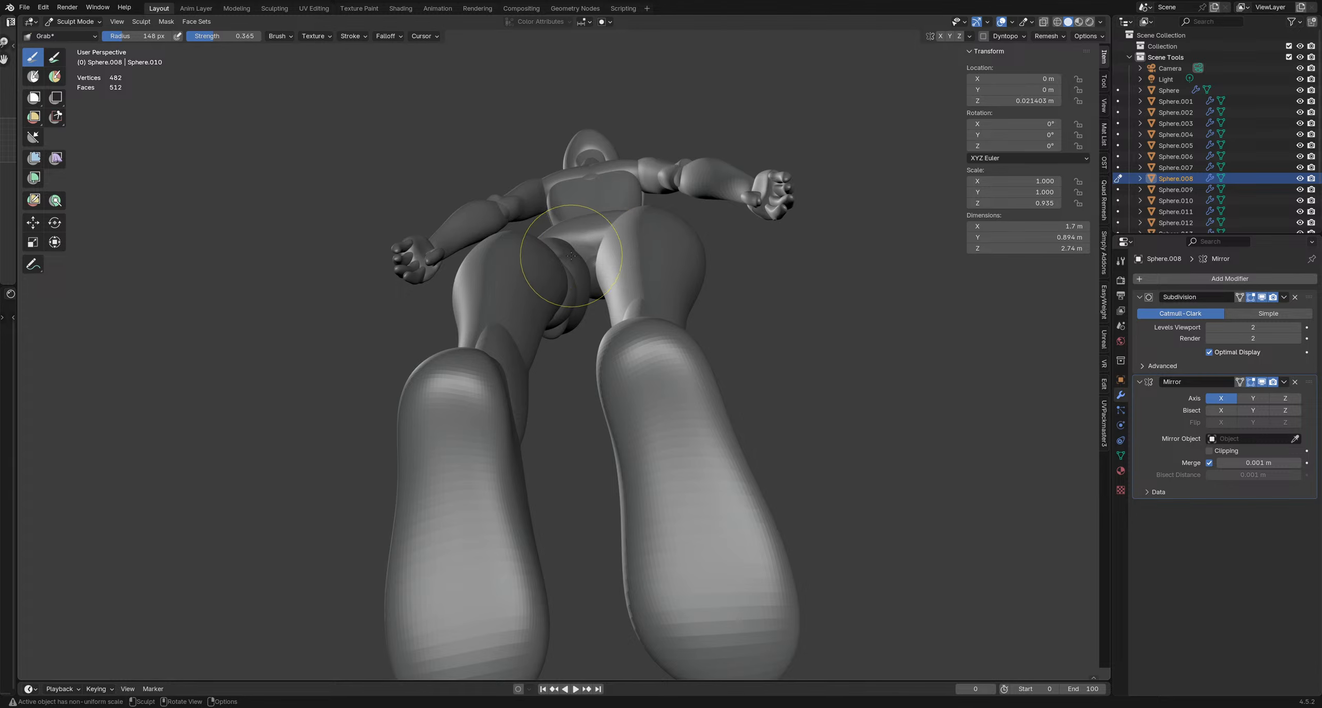
pyautogui.moveTo(571, 255); pyautogui.dragTo(590, 253)
pyautogui.moveTo(590, 253)
pyautogui.mouseDown(button='middle')
pyautogui.moveTo(588, 294)
pyautogui.moveTo(584, 260)
pyautogui.mouseUp(button='middle')
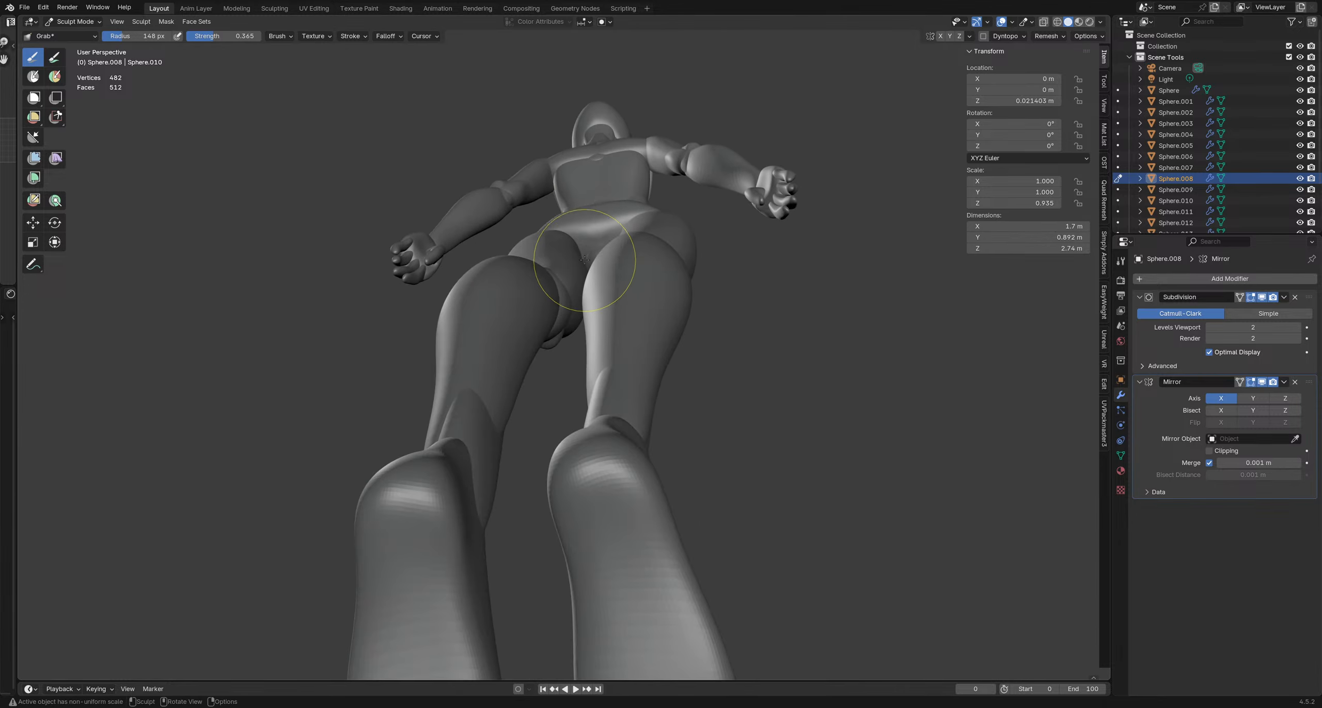
pyautogui.moveTo(593, 246); pyautogui.dragTo(592, 261)
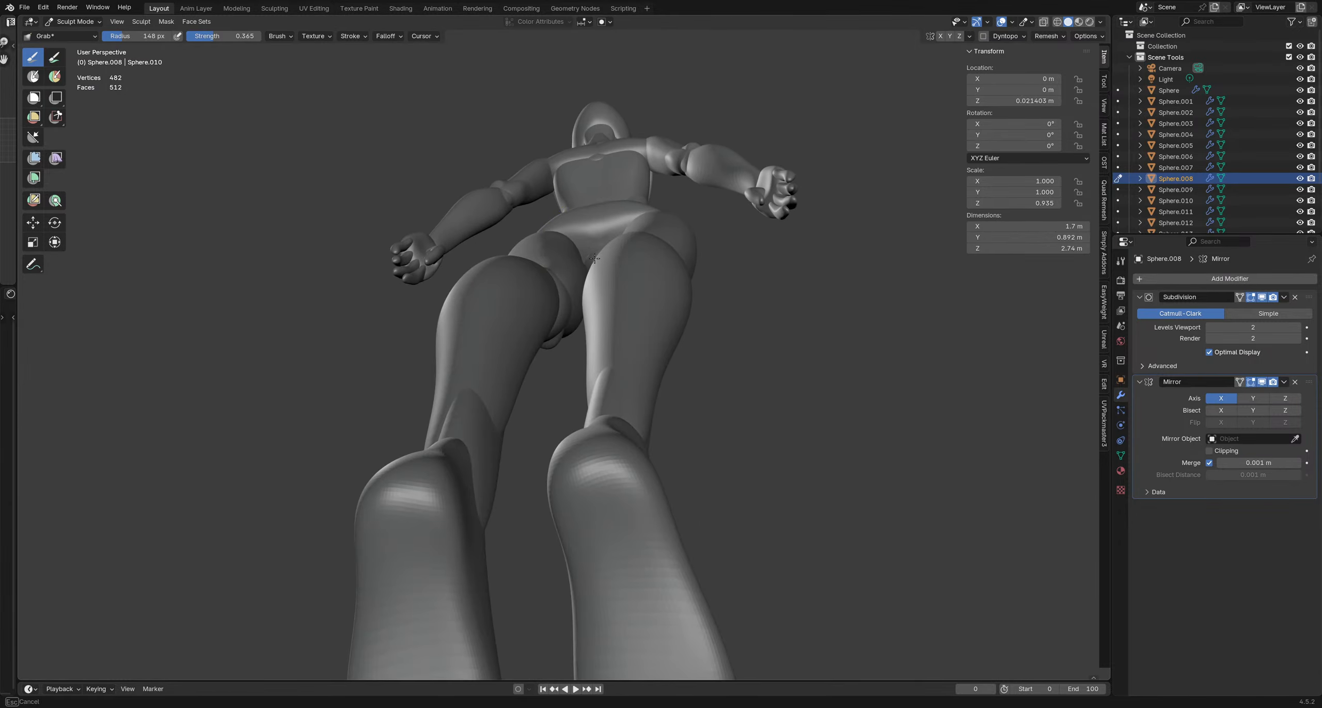
pyautogui.moveTo(588, 277)
pyautogui.mouseDown(button='middle')
pyautogui.moveTo(581, 462)
pyautogui.moveTo(573, 345)
pyautogui.moveTo(630, 338)
pyautogui.moveTo(554, 322)
pyautogui.moveTo(579, 318)
pyautogui.mouseUp(button='middle')
# Switch to the knee form and refine its back and front with the Grab brush at about 147 and 137 px
pyautogui.hotkey('alt', 'q')
pyautogui.press('f')
pyautogui.click(653, 328)
pyautogui.moveTo(571, 315); pyautogui.dragTo(585, 311)
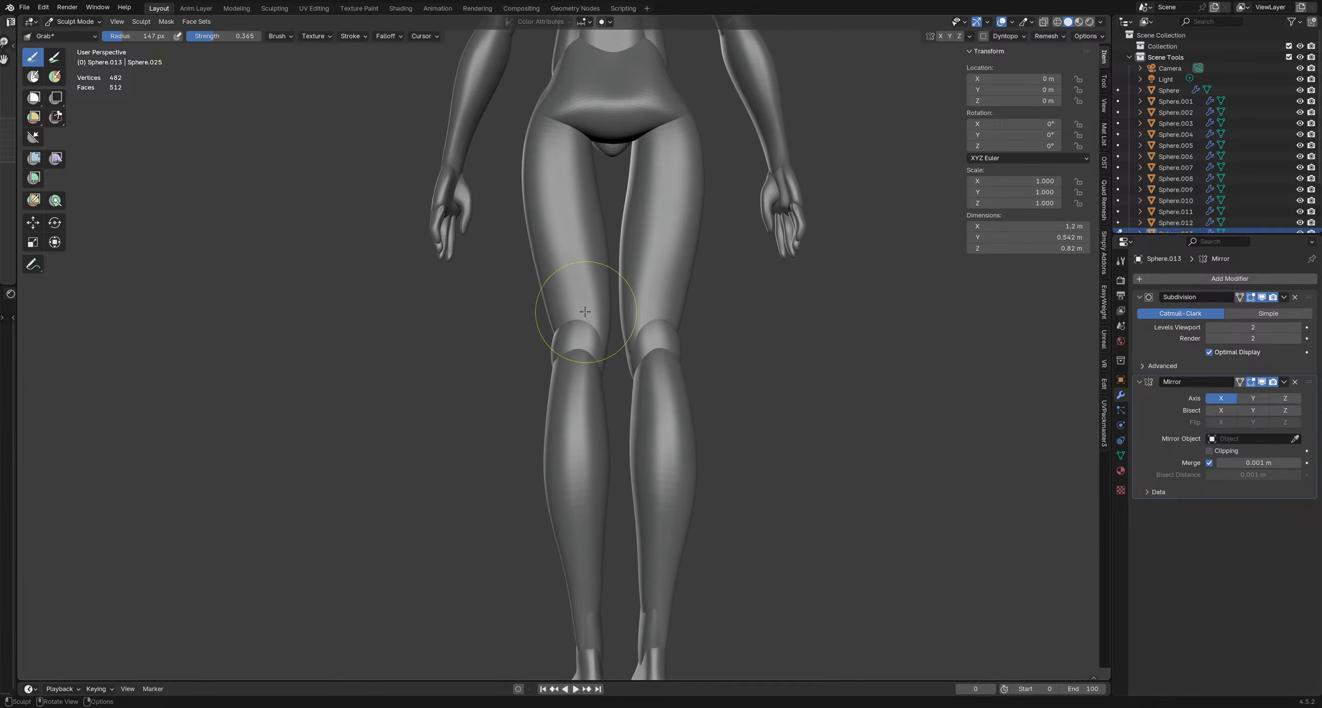
pyautogui.moveTo(550, 319)
pyautogui.mouseDown(button='middle')
pyautogui.moveTo(661, 345)
pyautogui.moveTo(679, 336)
pyautogui.moveTo(551, 384)
pyautogui.mouseUp(button='middle')
pyautogui.press('[')
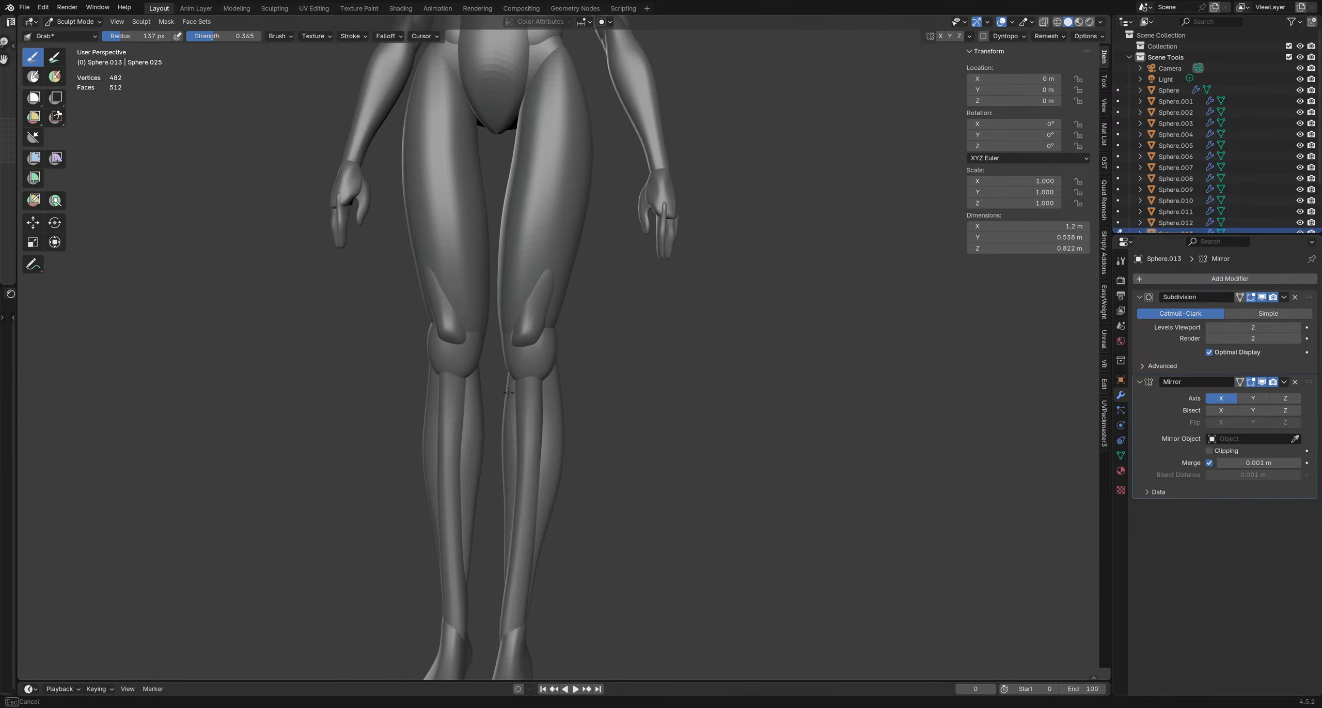
pyautogui.moveTo(556, 376)
pyautogui.mouseDown(button='middle')
pyautogui.moveTo(607, 375)
pyautogui.moveTo(524, 366)
pyautogui.moveTo(525, 421)
pyautogui.moveTo(581, 354)
pyautogui.moveTo(481, 375)
pyautogui.moveTo(525, 404)
pyautogui.moveTo(570, 334)
pyautogui.moveTo(579, 291)
pyautogui.moveTo(545, 283)
pyautogui.moveTo(604, 295)
pyautogui.mouseUp(button='middle')
# Switch to the thigh and adjust its inner contour from the front with a resized Grab brush
pyautogui.hotkey('alt', 'q')
pyautogui.hotkey('alt', 'q')
pyautogui.moveTo(576, 458)
pyautogui.mouseDown(button='middle')
pyautogui.moveTo(612, 367)
pyautogui.moveTo(513, 390)
pyautogui.mouseUp(button='middle')
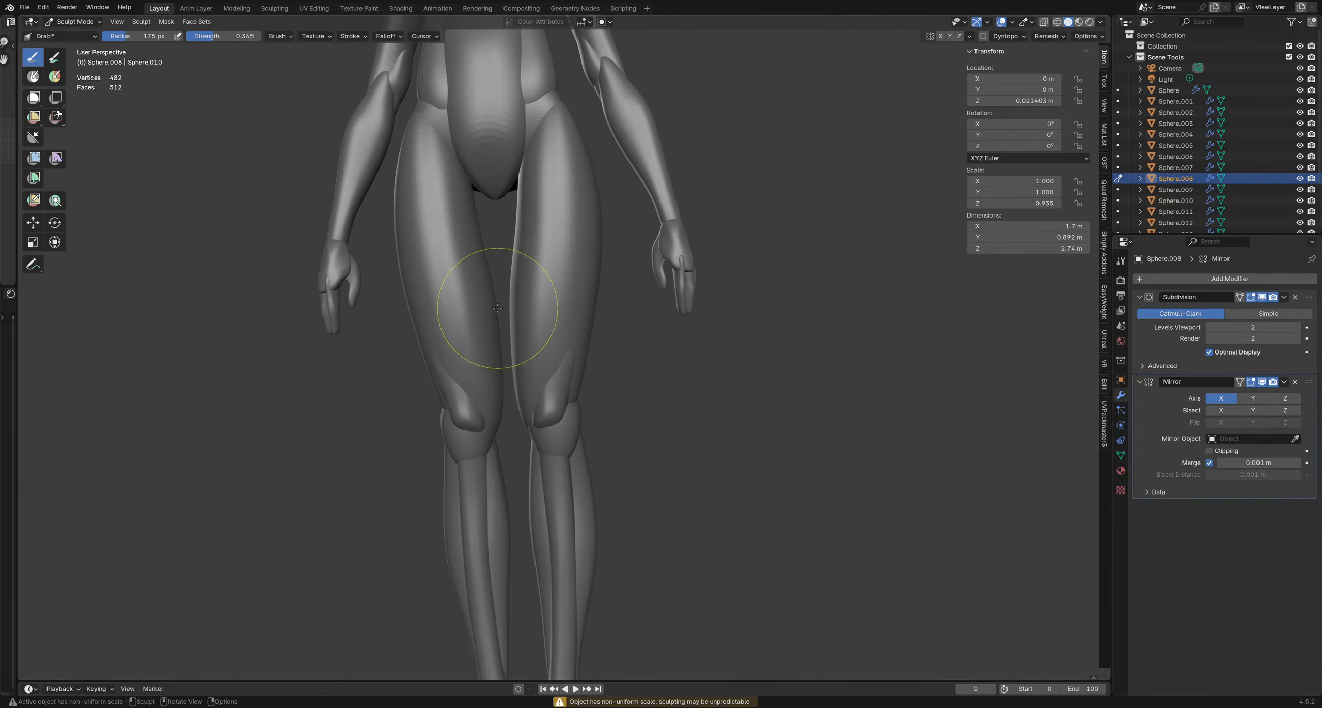
pyautogui.press('f')
pyautogui.click(494, 269)
pyautogui.moveTo(503, 273)
pyautogui.keyDown('shift'); pyautogui.mouseDown(button='middle')
pyautogui.moveTo(540, 445)
pyautogui.moveTo(518, 439)
pyautogui.mouseUp(button='middle'); pyautogui.keyUp('shift')
# Switch to the abdomen and reshape its lower end between the thighs with the Grab brush, from about 184 down to 110 px
pyautogui.hotkey('alt', 'q')
pyautogui.press('f')
pyautogui.click(542, 398)
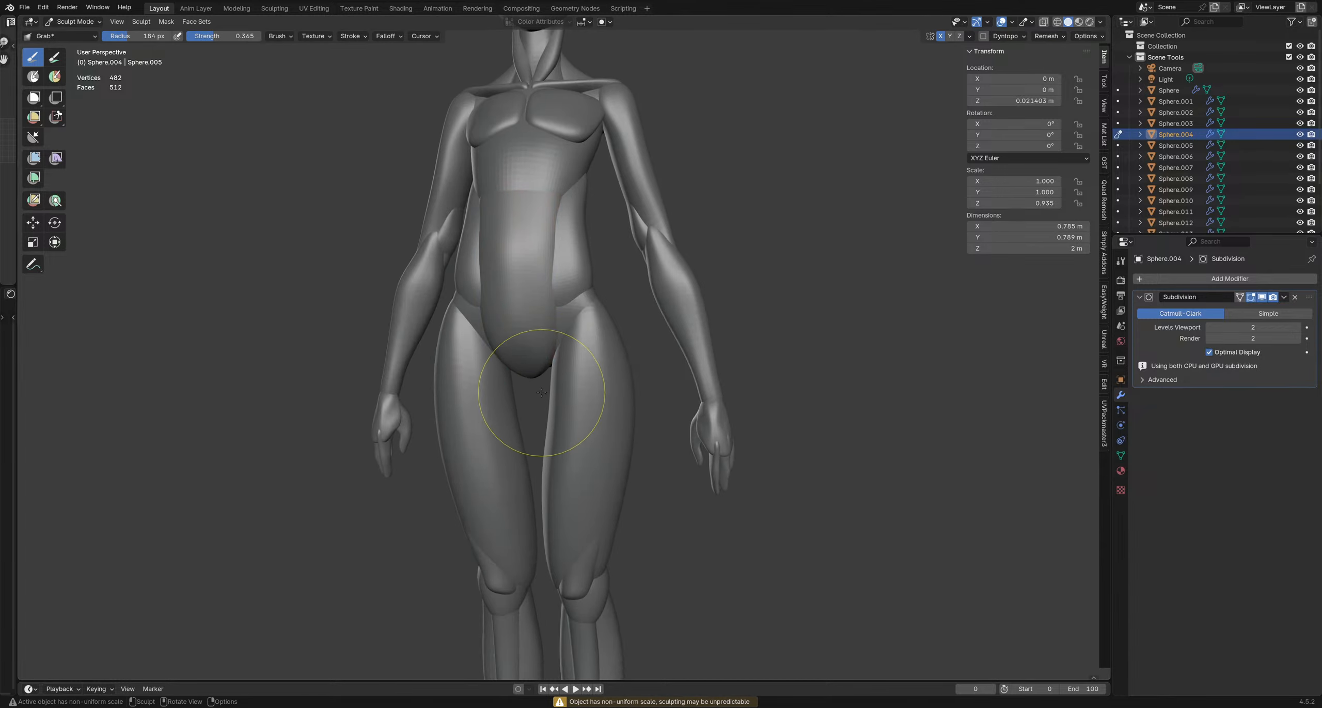
pyautogui.moveTo(541, 393)
pyautogui.mouseDown(button='middle')
pyautogui.moveTo(616, 353)
pyautogui.moveTo(607, 312)
pyautogui.moveTo(622, 313)
pyautogui.moveTo(594, 336)
pyautogui.moveTo(625, 324)
pyautogui.moveTo(495, 343)
pyautogui.moveTo(506, 372)
pyautogui.moveTo(487, 384)
pyautogui.moveTo(566, 388)
pyautogui.moveTo(532, 325)
pyautogui.moveTo(550, 419)
pyautogui.mouseUp(button='middle')
pyautogui.press('f')
pyautogui.click(591, 323)
pyautogui.hotkey('alt', 'q')
pyautogui.hotkey('alt', 'q')
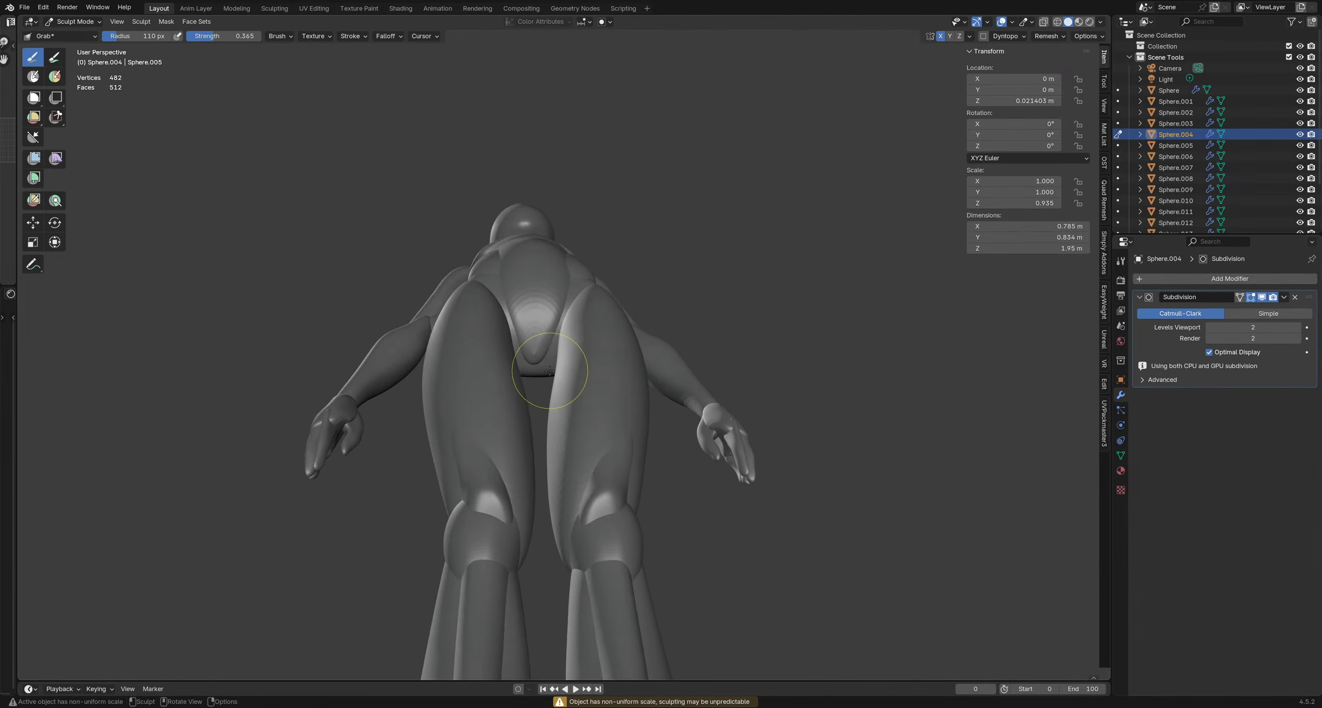
pyautogui.moveTo(563, 342)
pyautogui.mouseDown(button='middle')
pyautogui.moveTo(565, 370)
pyautogui.moveTo(564, 356)
pyautogui.mouseUp(button='middle')
pyautogui.scroll(-6, 564, 357)
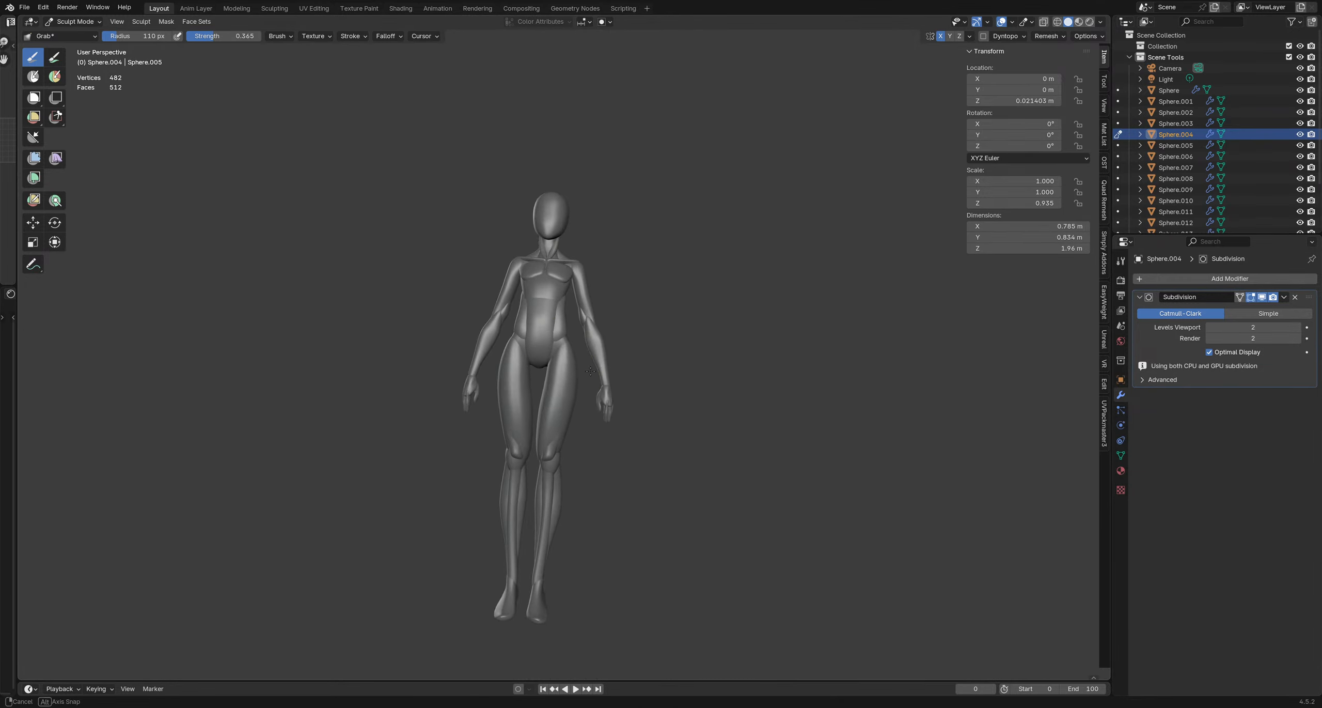
# Switch to the thigh and adjust its upper part from the front with the Grab brush at about 132 and 108 px
pyautogui.hotkey('alt', 'q')
pyautogui.press('f')
pyautogui.click(561, 353)
pyautogui.moveTo(576, 344); pyautogui.dragTo(571, 343)
pyautogui.moveTo(571, 343); pyautogui.dragTo(570, 350, button='middle')
pyautogui.press('f')
pyautogui.click(599, 379)
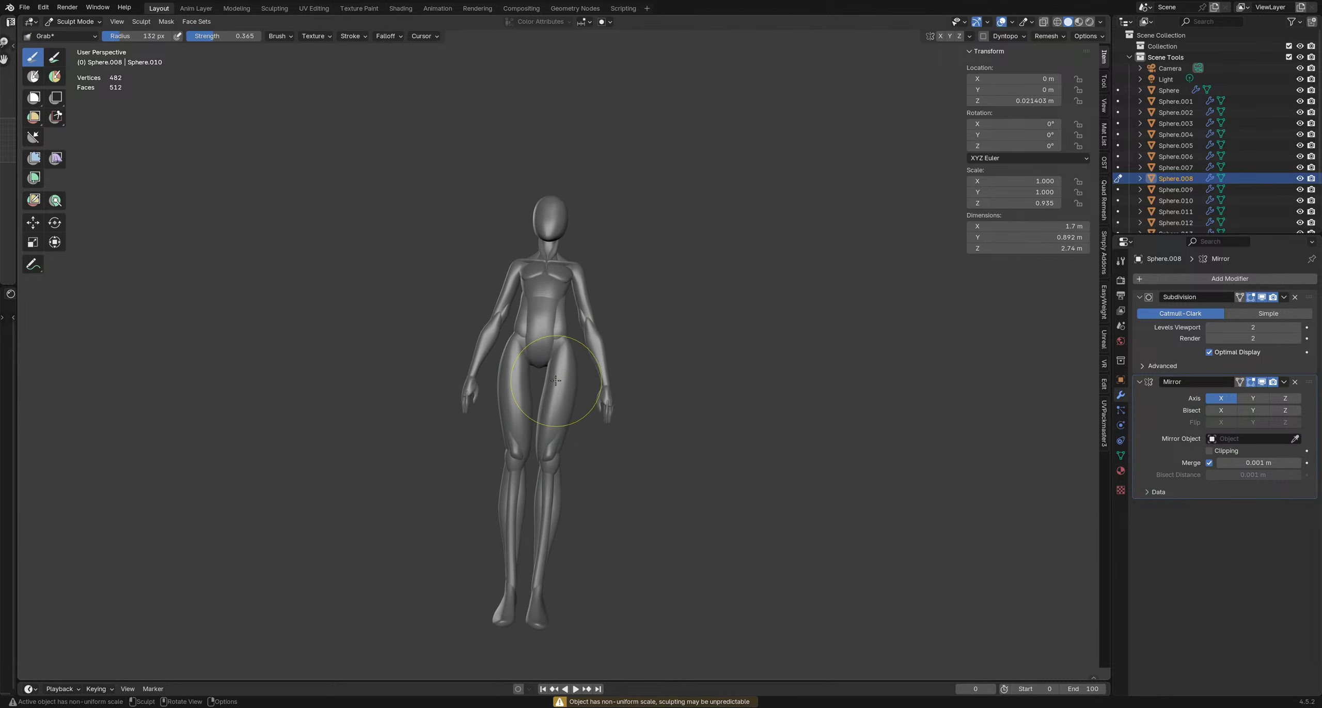
pyautogui.press('f')
pyautogui.click(531, 385)
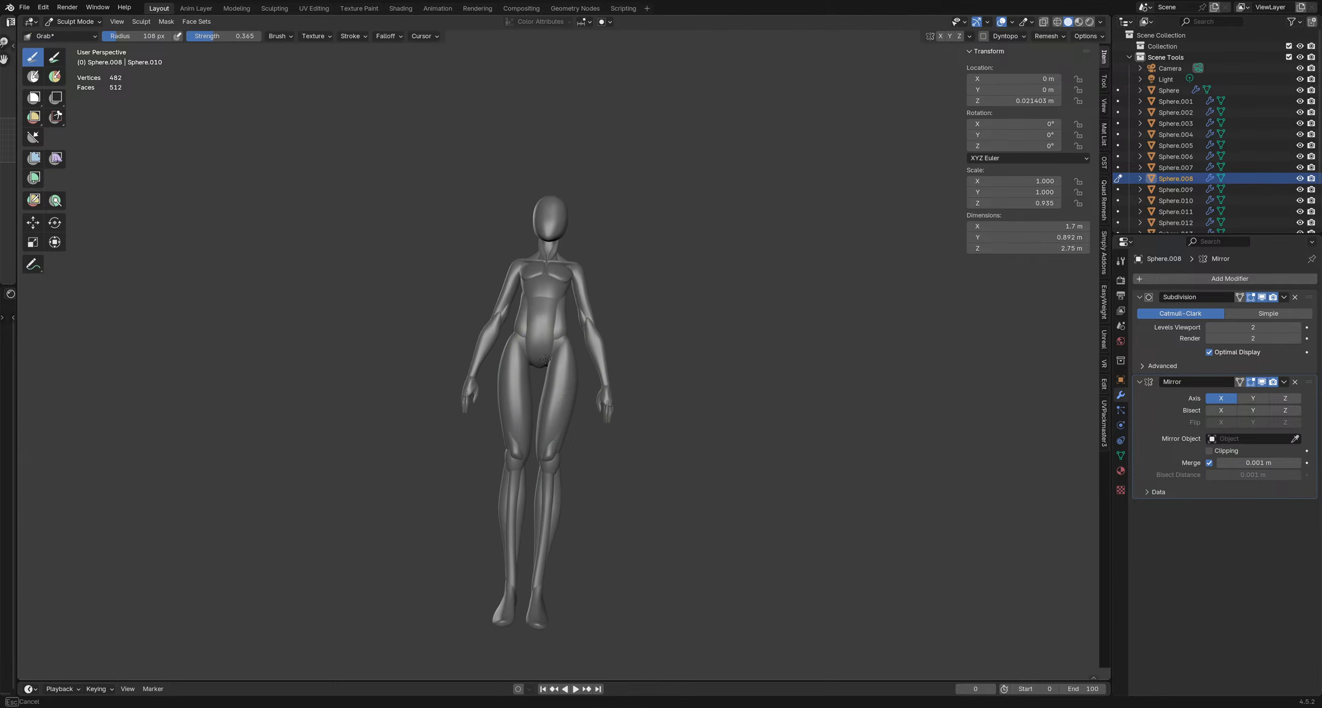
# Pull the outer thigh outward with the Grab brush at about 151 px to widen the hips
pyautogui.press('f')
pyautogui.click(587, 367)
pyautogui.moveTo(571, 364)
pyautogui.mouseDown()
pyautogui.moveTo(611, 368)
pyautogui.moveTo(593, 374)
pyautogui.moveTo(607, 385)
pyautogui.mouseUp()
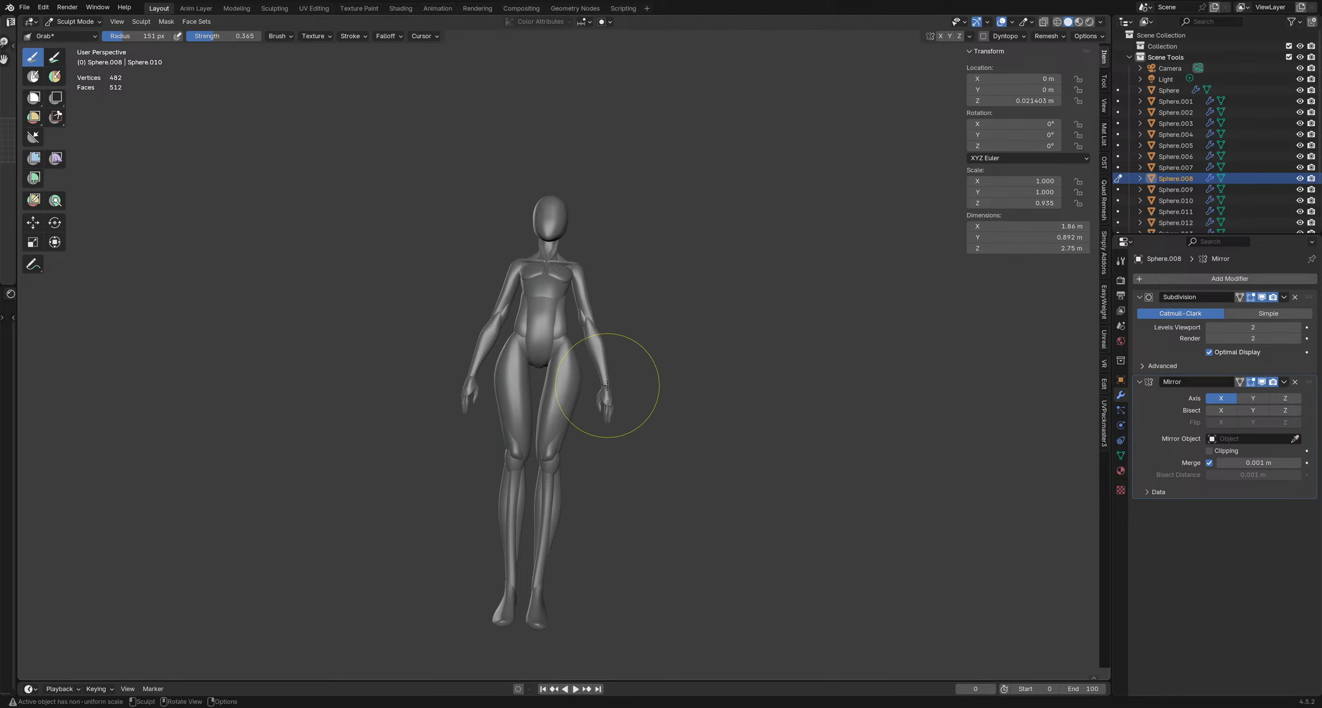
pyautogui.moveTo(605, 389)
pyautogui.mouseDown(button='middle')
pyautogui.moveTo(581, 377)
pyautogui.moveTo(604, 373)
pyautogui.mouseUp(button='middle')
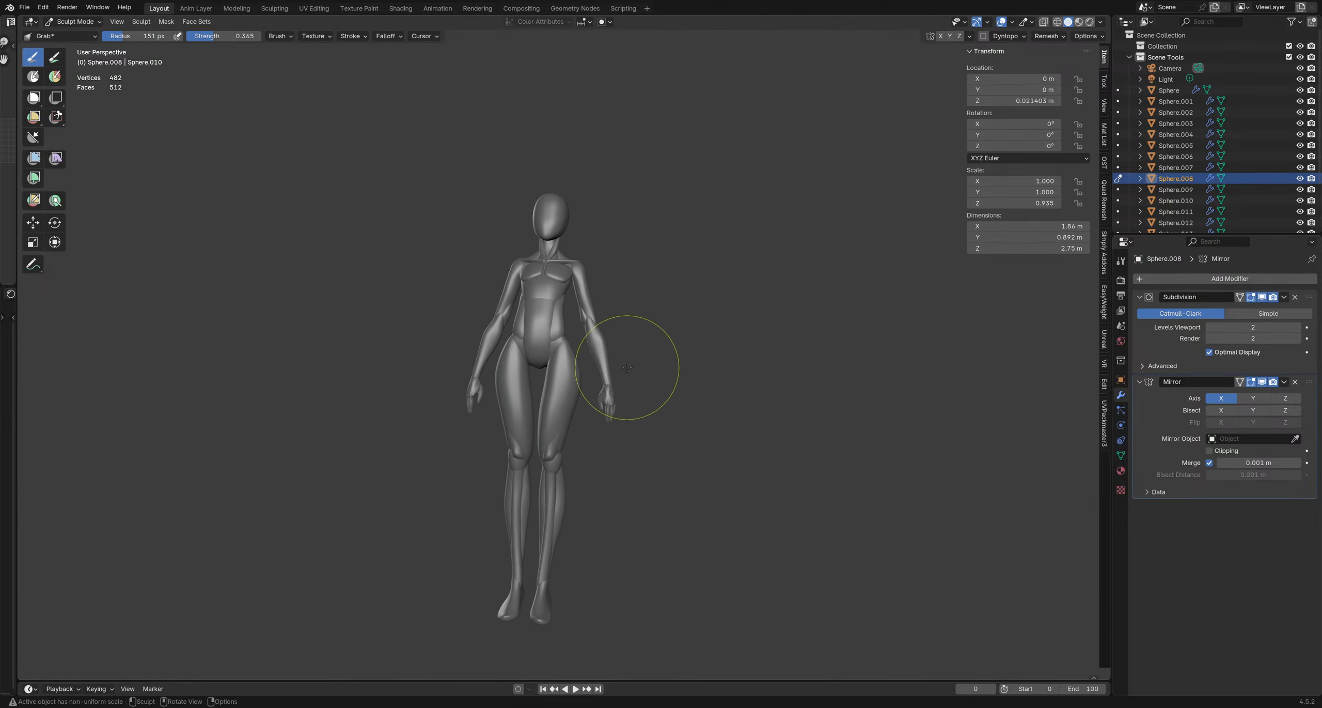
# Refine the outer thigh's contour from hip to knee with the Grab brush at several sizes, starting at about 170 px
pyautogui.press('f')
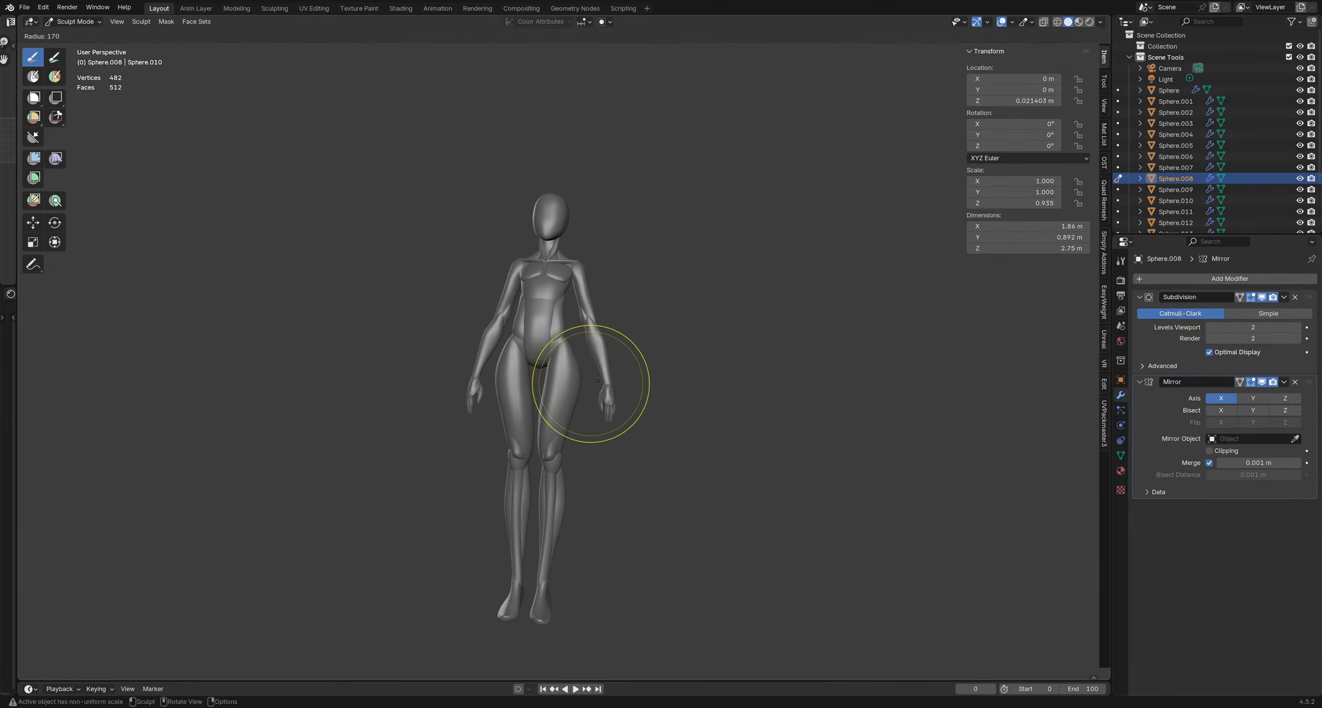
pyautogui.click(593, 385)
pyautogui.press('f')
pyautogui.click(599, 401)
pyautogui.press('f')
pyautogui.click(585, 419)
pyautogui.moveTo(584, 419); pyautogui.dragTo(594, 418)
pyautogui.moveTo(599, 413); pyautogui.dragTo(583, 413, button='middle')
pyautogui.moveTo(589, 400); pyautogui.dragTo(584, 399)
pyautogui.press('f')
pyautogui.click(593, 346)
pyautogui.moveTo(596, 340); pyautogui.dragTo(603, 357)
pyautogui.moveTo(603, 357)
pyautogui.mouseDown(button='middle')
pyautogui.moveTo(565, 358)
pyautogui.moveTo(580, 327)
pyautogui.mouseUp(button='middle')
# Switch to the pelvis and reshape its side above the thigh with the Grab brush at about 133 px
pyautogui.press('f')
pyautogui.click(565, 358)
pyautogui.hotkey('alt', 'q')
pyautogui.scroll(4, 575, 341)
pyautogui.press('f')
pyautogui.click(590, 328)
pyautogui.moveTo(589, 326); pyautogui.dragTo(519, 356)
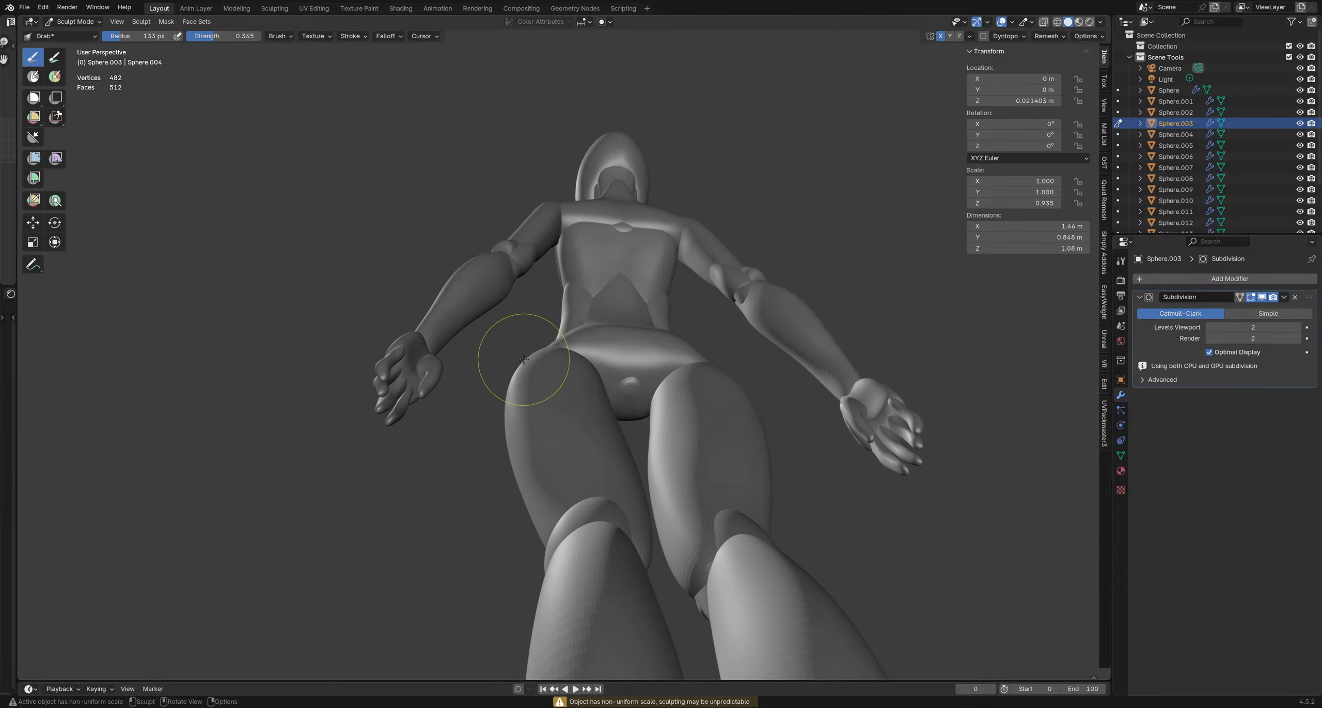
# Switch to the thigh and raise its top edge at the hip from the side with the Grab brush at about 145 and 123 px
pyautogui.moveTo(540, 349)
pyautogui.mouseDown(button='middle')
pyautogui.moveTo(595, 378)
pyautogui.moveTo(544, 375)
pyautogui.moveTo(576, 356)
pyautogui.moveTo(559, 325)
pyautogui.moveTo(538, 345)
pyautogui.moveTo(548, 367)
pyautogui.mouseUp(button='middle')
pyautogui.hotkey('alt', 'q')
pyautogui.press('f')
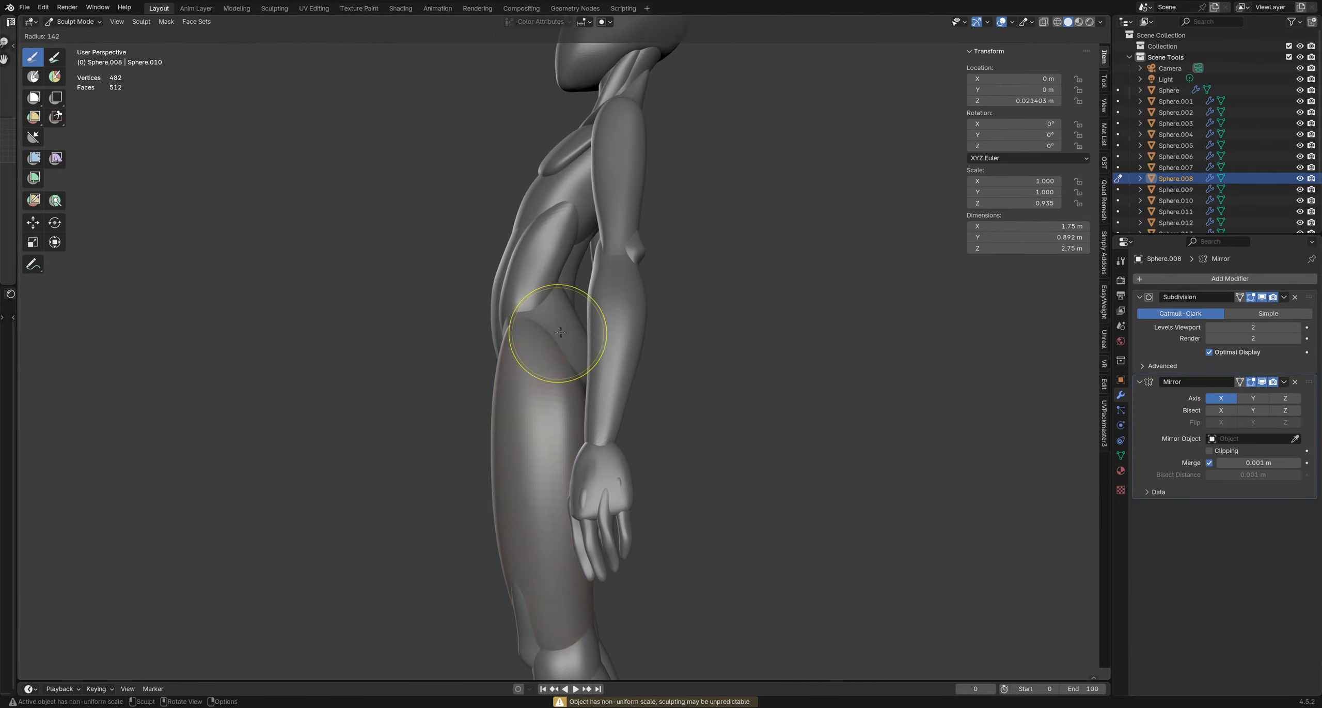
pyautogui.click(609, 339)
pyautogui.moveTo(542, 317); pyautogui.dragTo(541, 312)
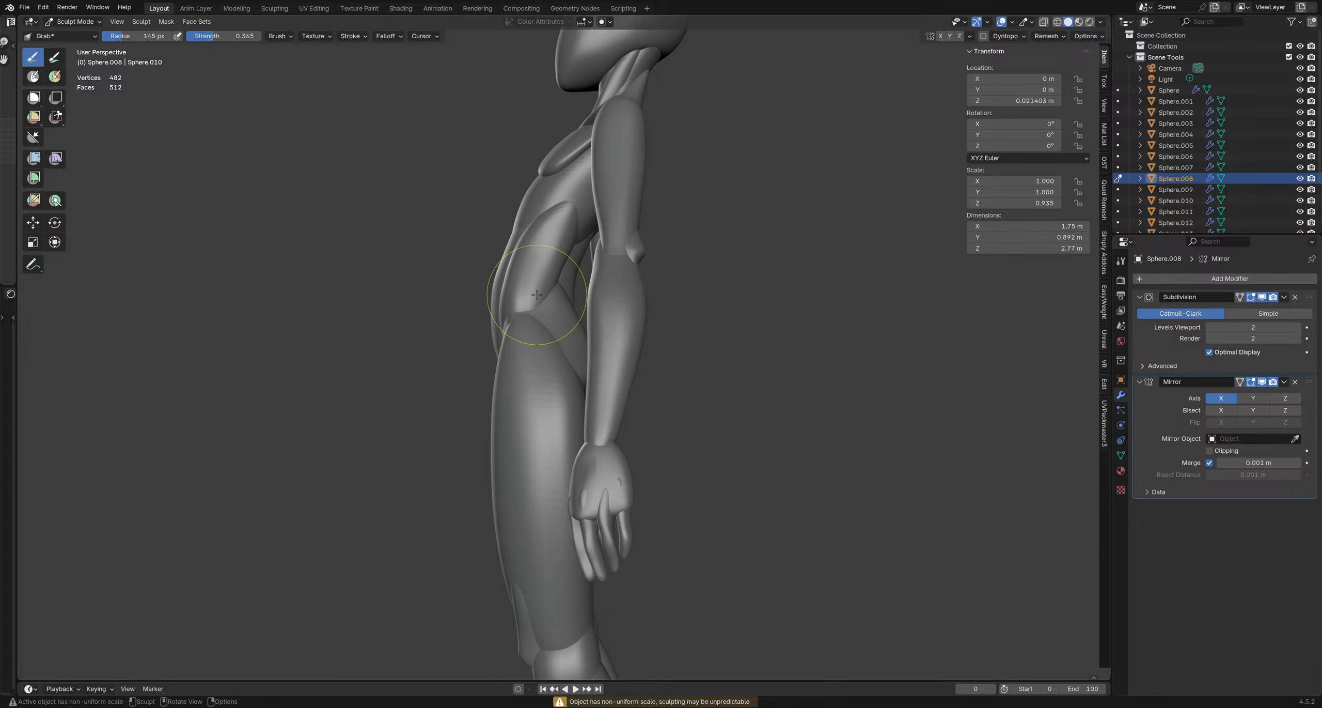
pyautogui.press('f')
pyautogui.click(555, 313)
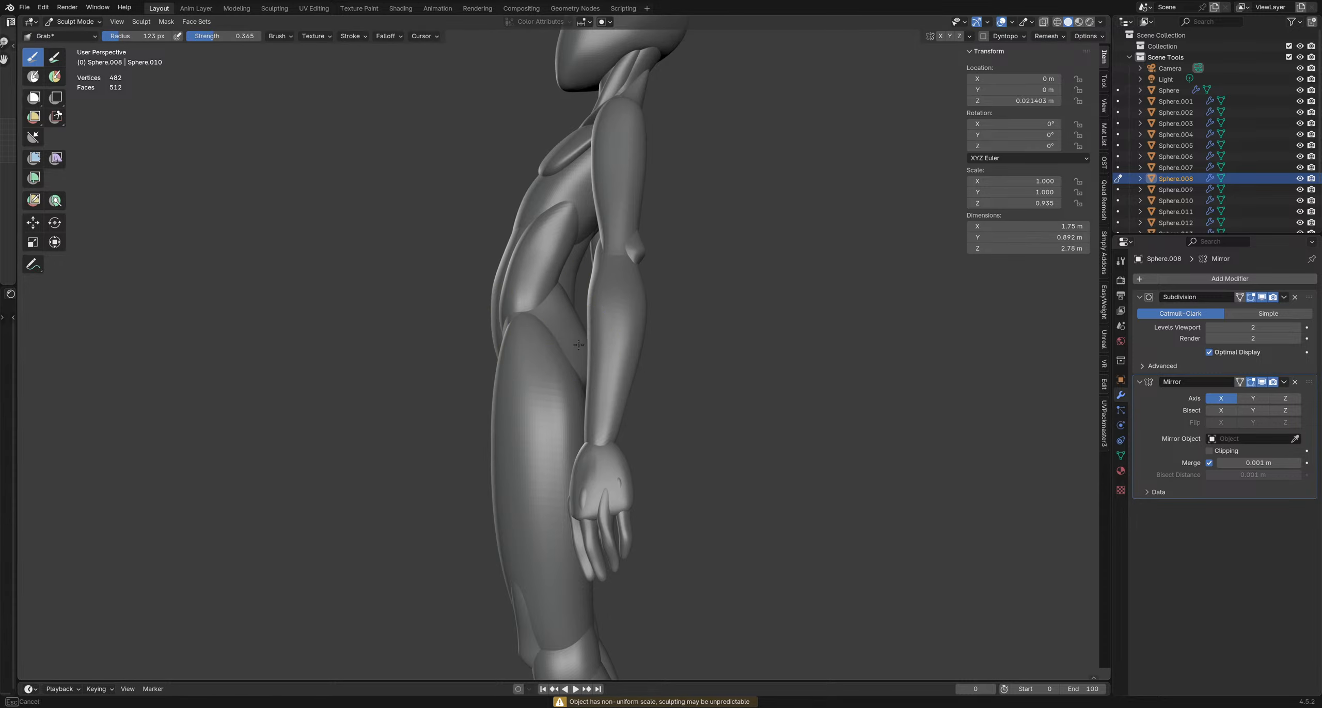
pyautogui.moveTo(574, 332)
pyautogui.mouseDown(button='middle')
pyautogui.moveTo(636, 316)
pyautogui.moveTo(561, 294)
pyautogui.moveTo(660, 323)
pyautogui.mouseUp(button='middle')
# Switch to the pelvis, adjust it with the Grab brush at about 125 px and save the file
pyautogui.hotkey('alt', 'q')
pyautogui.moveTo(572, 329); pyautogui.dragTo(634, 321, button='middle')
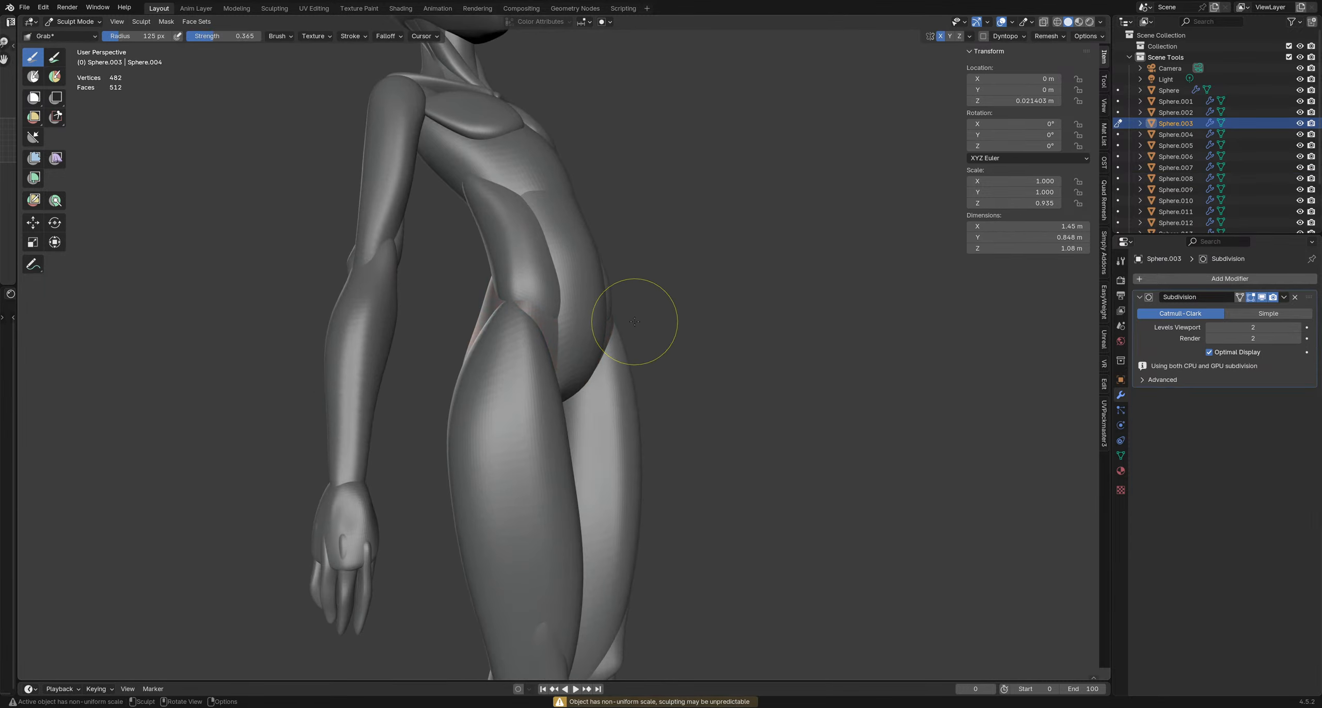
pyautogui.moveTo(632, 325); pyautogui.dragTo(635, 324)
pyautogui.moveTo(635, 324)
pyautogui.mouseDown(button='middle')
pyautogui.moveTo(574, 316)
pyautogui.moveTo(584, 360)
pyautogui.moveTo(546, 409)
pyautogui.moveTo(541, 317)
pyautogui.mouseUp(button='middle')
pyautogui.scroll(-6, 574, 331)
pyautogui.moveTo(532, 320)
pyautogui.mouseDown(button='middle')
pyautogui.moveTo(555, 328)
pyautogui.moveTo(565, 356)
pyautogui.moveTo(546, 317)
pyautogui.moveTo(590, 278)
pyautogui.moveTo(611, 273)
pyautogui.moveTo(664, 304)
pyautogui.mouseUp(button='middle')
pyautogui.hotkey('ctrl', 's')
# Switch to another body form and refine its outline with a resized Grab brush
pyautogui.scroll(5, 567, 354)
pyautogui.hotkey('alt', 'q')
pyautogui.press('f')
pyautogui.click(579, 268)
pyautogui.moveTo(621, 287); pyautogui.dragTo(603, 291)
pyautogui.moveTo(652, 292)
pyautogui.mouseDown(button='middle')
pyautogui.moveTo(563, 341)
pyautogui.moveTo(553, 364)
pyautogui.moveTo(560, 318)
pyautogui.moveTo(523, 340)
pyautogui.moveTo(451, 305)
pyautogui.moveTo(532, 303)
pyautogui.moveTo(568, 244)
pyautogui.moveTo(614, 266)
pyautogui.moveTo(576, 268)
pyautogui.moveTo(548, 331)
pyautogui.moveTo(558, 347)
pyautogui.moveTo(531, 350)
pyautogui.mouseUp(button='middle')
pyautogui.press('f')
pyautogui.click(541, 369)
# Switch to the knee form and adjust it from the front with the Grab brush at about 147 px
pyautogui.hotkey('alt', 'q')
pyautogui.press('f')
pyautogui.click(561, 348)
pyautogui.scroll(-3, 531, 344)
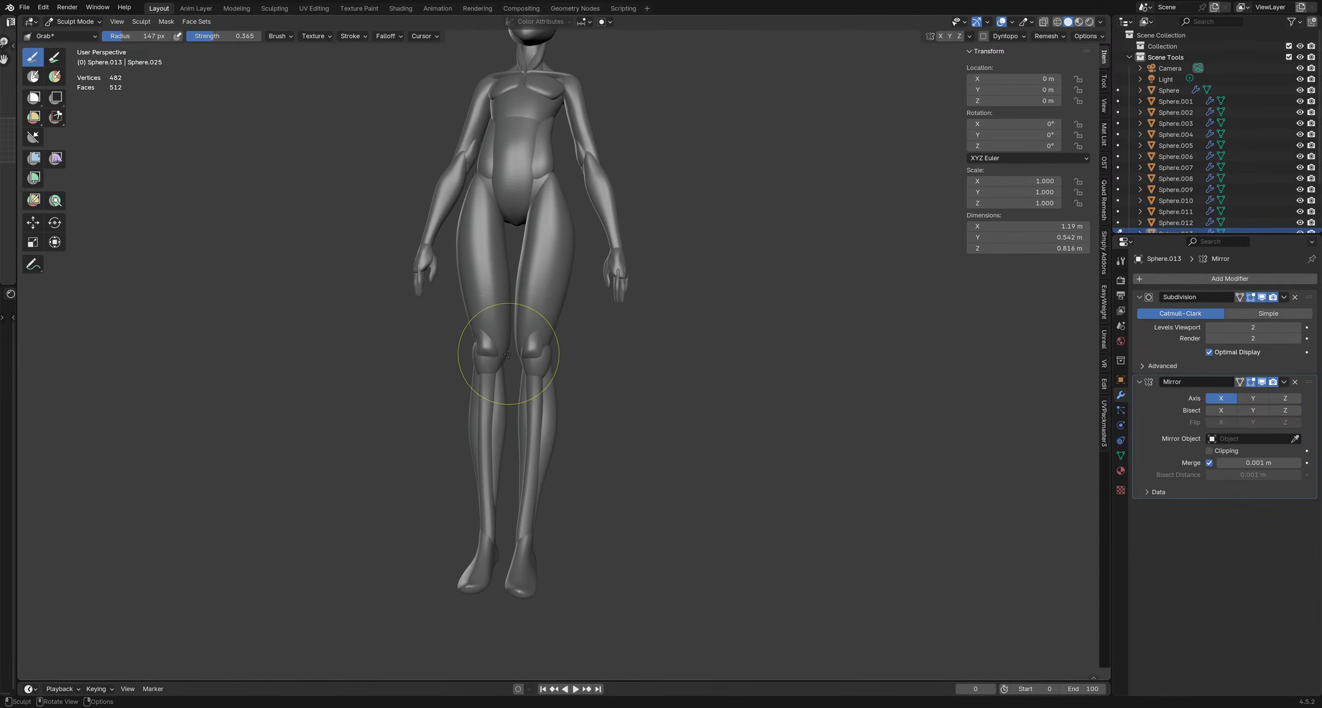
# Slim the knee form from behind the legs with the Grab brush at about 110 px
pyautogui.moveTo(554, 328)
pyautogui.mouseDown(button='middle')
pyautogui.moveTo(472, 339)
pyautogui.moveTo(504, 369)
pyautogui.moveTo(550, 337)
pyautogui.moveTo(441, 346)
pyautogui.mouseUp(button='middle')
pyautogui.press('f')
pyautogui.click(500, 375)
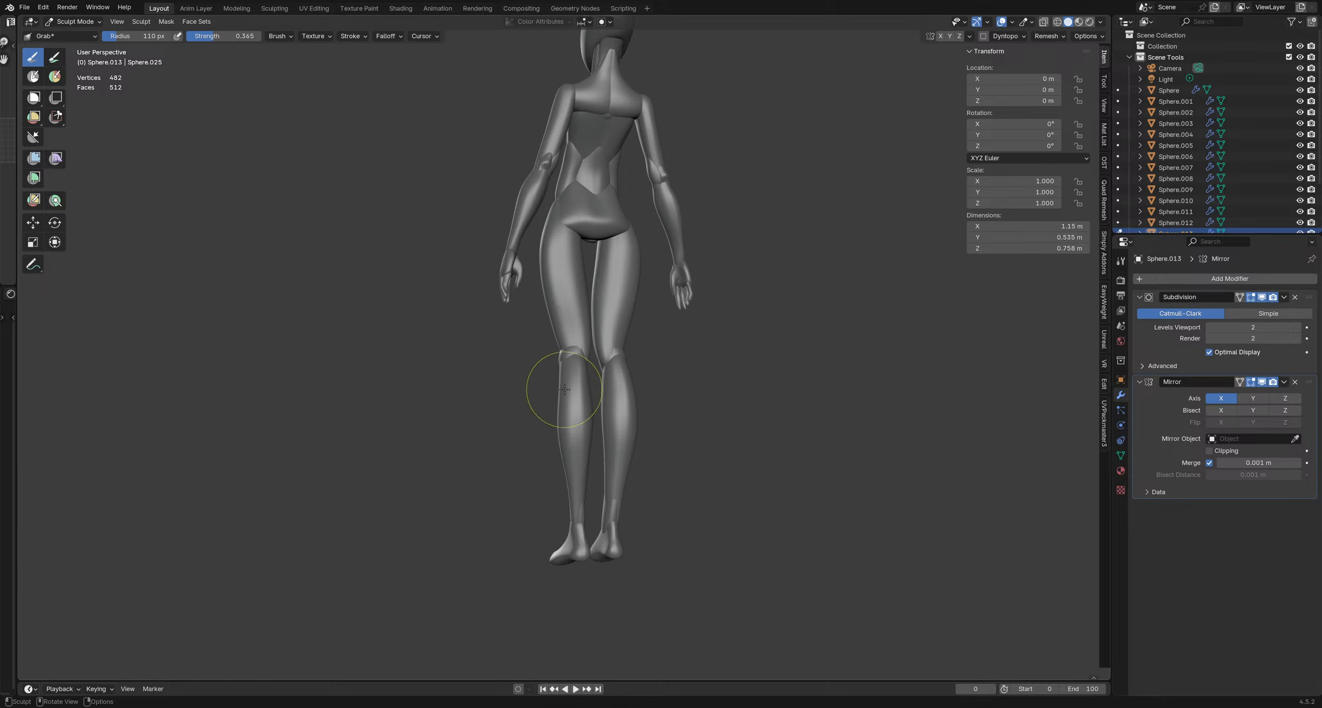
pyautogui.moveTo(591, 410); pyautogui.dragTo(570, 404, button='middle')
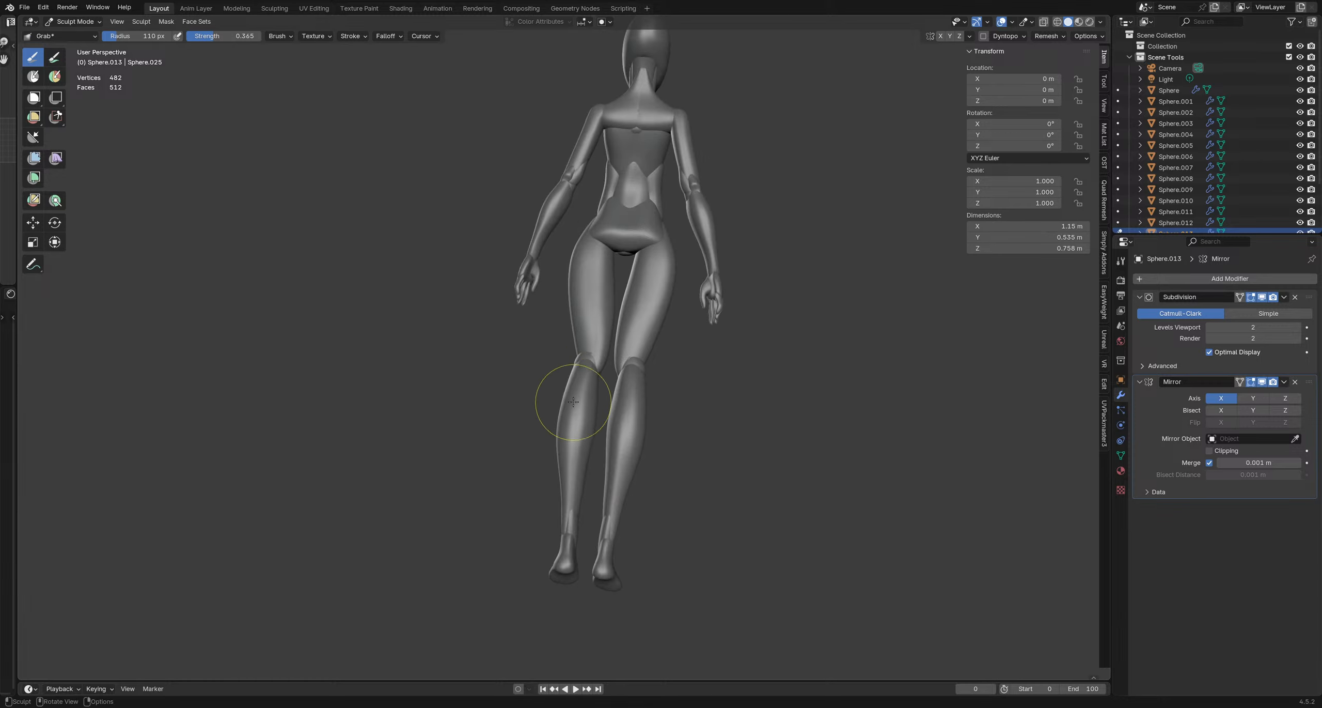
# Switch to the lower legs and adjust them below the knee from behind with the Grab brush at about 152 px
pyautogui.hotkey('alt', 'q')
pyautogui.press('f')
pyautogui.click(588, 376)
pyautogui.moveTo(588, 370)
pyautogui.mouseDown()
pyautogui.moveTo(597, 346)
pyautogui.moveTo(584, 331)
pyautogui.moveTo(590, 362)
pyautogui.mouseUp()
pyautogui.click(595, 365)
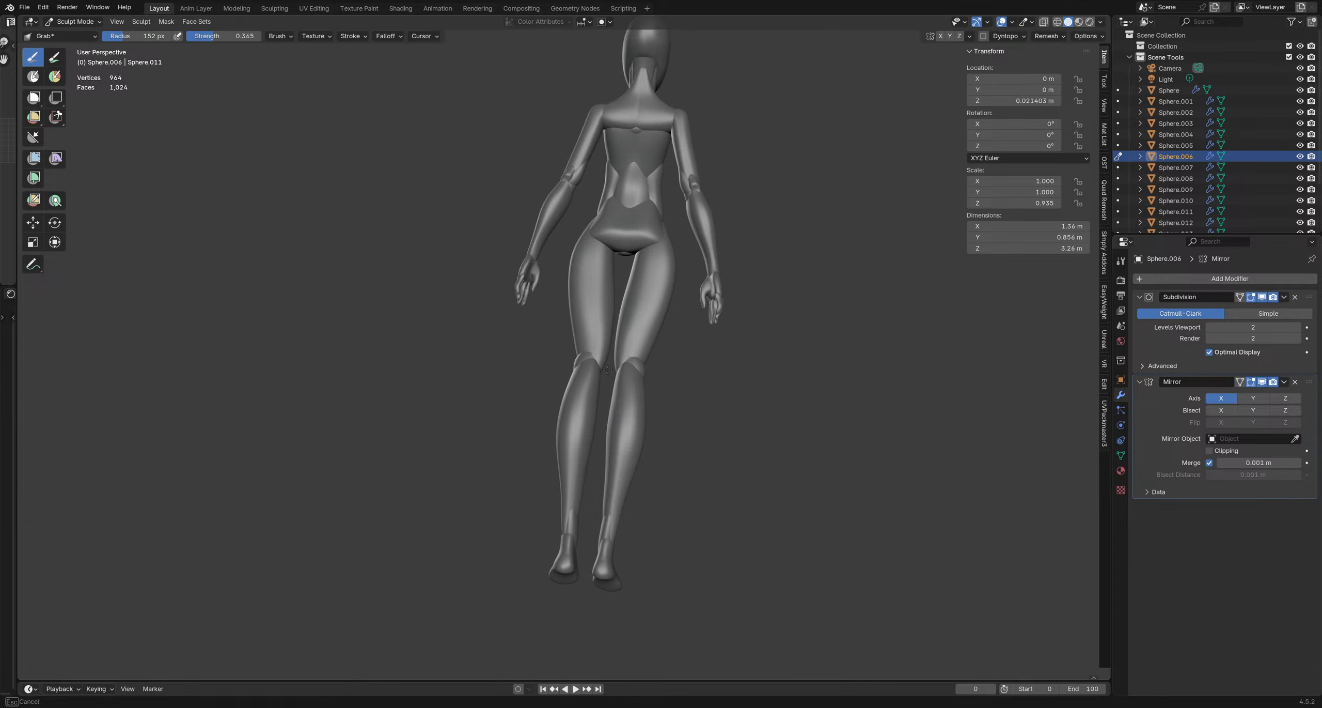
# Reshape the upper part of the lower legs from the front with the Grab brush at about 207 px
pyautogui.moveTo(595, 365)
pyautogui.mouseDown(button='middle')
pyautogui.moveTo(570, 386)
pyautogui.moveTo(676, 413)
pyautogui.moveTo(535, 406)
pyautogui.moveTo(597, 396)
pyautogui.moveTo(607, 368)
pyautogui.mouseUp(button='middle')
pyautogui.hotkey('shift', 'a')
pyautogui.click(626, 371)
pyautogui.press('f')
pyautogui.click(568, 405)
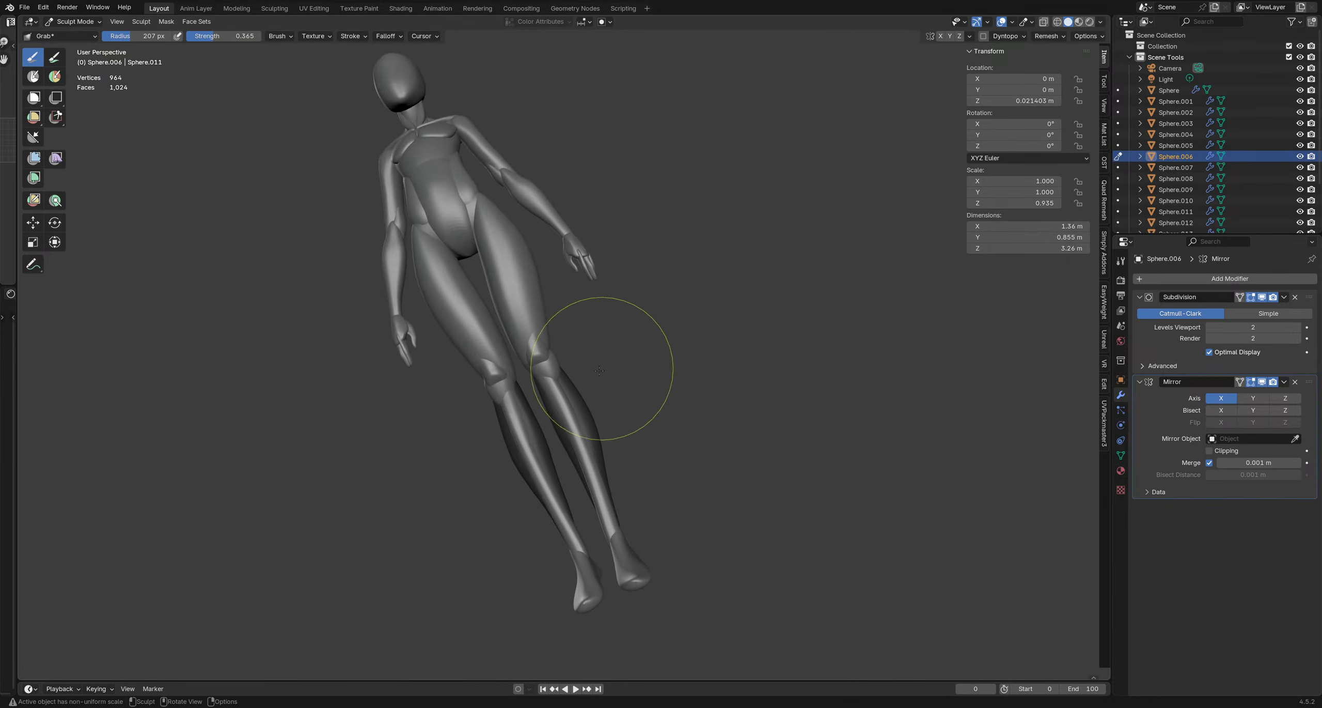
pyautogui.moveTo(588, 382); pyautogui.dragTo(596, 381)
# Hide the viewport overlays and refine the calf outline just below the knee with a resized Grab brush
pyautogui.moveTo(596, 382)
pyautogui.mouseDown(button='middle')
pyautogui.moveTo(546, 401)
pyautogui.moveTo(631, 404)
pyautogui.moveTo(605, 398)
pyautogui.mouseUp(button='middle')
pyautogui.hotkey('shift', 'alt', 'z')
pyautogui.press('f')
pyautogui.click(645, 406)
pyautogui.press('f')
pyautogui.click(586, 399)
pyautogui.moveTo(547, 413); pyautogui.dragTo(543, 414)
# Switch to the feet and set the Grab brush radius to about 90 px
pyautogui.moveTo(543, 414)
pyautogui.mouseDown(button='middle')
pyautogui.moveTo(521, 522)
pyautogui.moveTo(499, 499)
pyautogui.moveTo(534, 503)
pyautogui.moveTo(531, 537)
pyautogui.moveTo(604, 435)
pyautogui.moveTo(571, 524)
pyautogui.moveTo(532, 557)
pyautogui.moveTo(543, 502)
pyautogui.moveTo(528, 480)
pyautogui.moveTo(547, 498)
pyautogui.mouseUp(button='middle')
pyautogui.press('f')
pyautogui.click(504, 508)
pyautogui.hotkey('alt', 'q')
pyautogui.press('f')
pyautogui.click(576, 507)
pyautogui.keyDown('shift'); pyautogui.moveTo(536, 382); pyautogui.dragTo(570, 481, button='middle'); pyautogui.keyUp('shift')
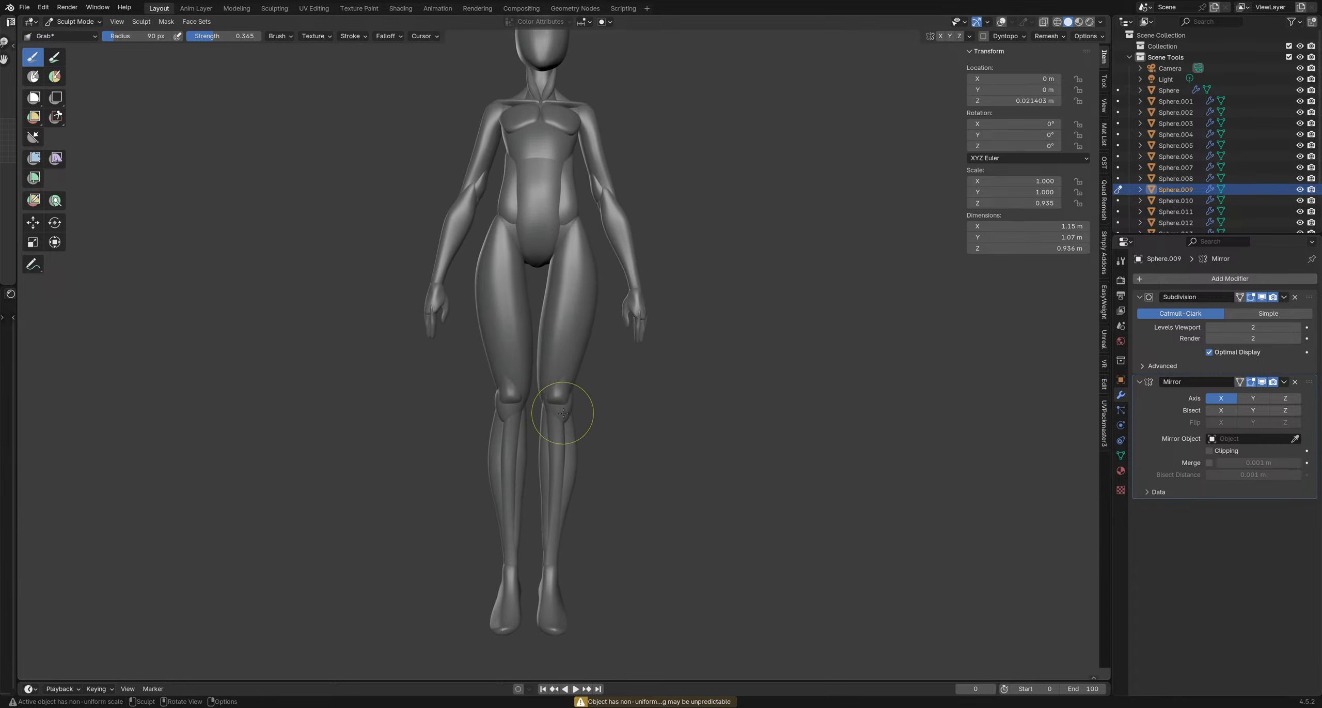
# Switch to the knee form and nudge its surface with the Grab brush reduced below 81 px
pyautogui.hotkey('alt', 'q')
pyautogui.press('[')
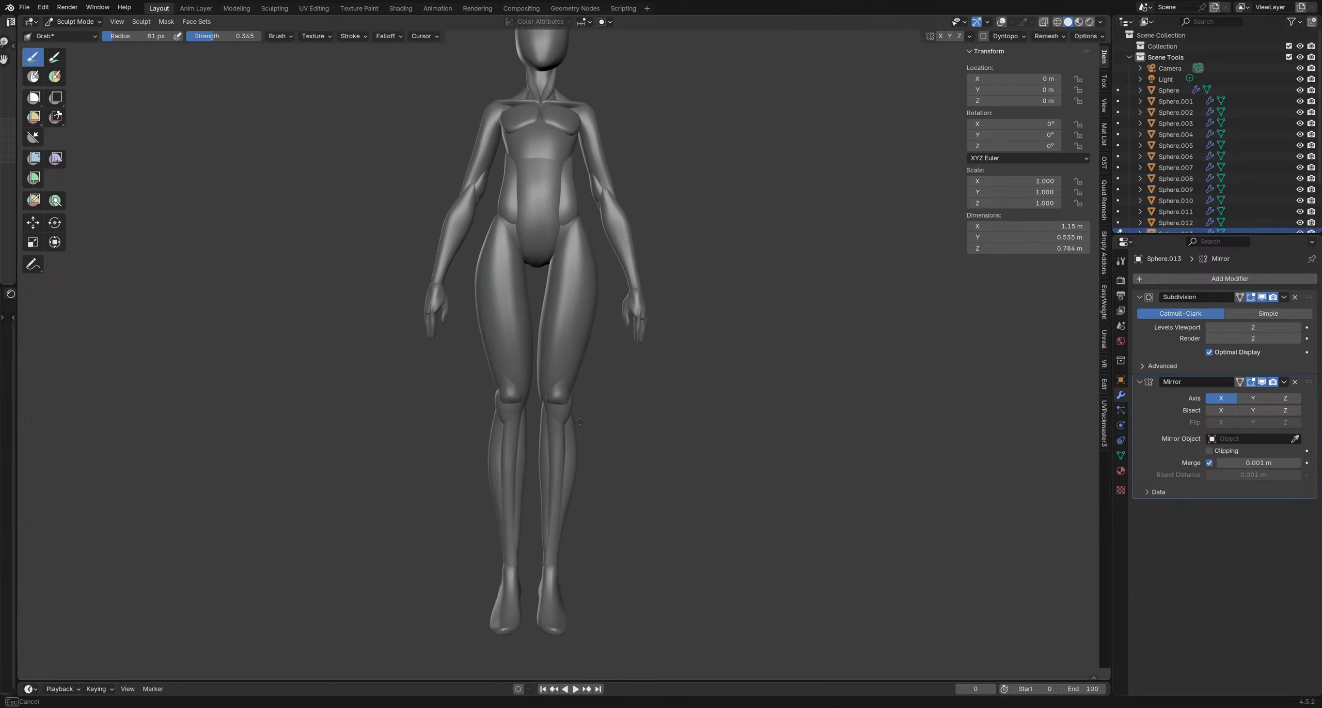
pyautogui.moveTo(579, 418)
pyautogui.mouseDown(button='middle')
pyautogui.moveTo(564, 389)
pyautogui.moveTo(518, 378)
pyautogui.mouseUp(button='middle')
pyautogui.press('[')
pyautogui.press('[')
pyautogui.press('[')
pyautogui.moveTo(522, 379); pyautogui.dragTo(516, 377)
pyautogui.moveTo(516, 378)
pyautogui.mouseDown(button='middle')
pyautogui.moveTo(561, 385)
pyautogui.moveTo(523, 377)
pyautogui.moveTo(555, 381)
pyautogui.moveTo(522, 405)
pyautogui.moveTo(548, 405)
pyautogui.mouseUp(button='middle')
# Switch to the lower legs and refine them below the knee and along the shin with the Grab brush at about 76 px
pyautogui.hotkey('alt', 'q')
pyautogui.press('f')
pyautogui.click(544, 417)
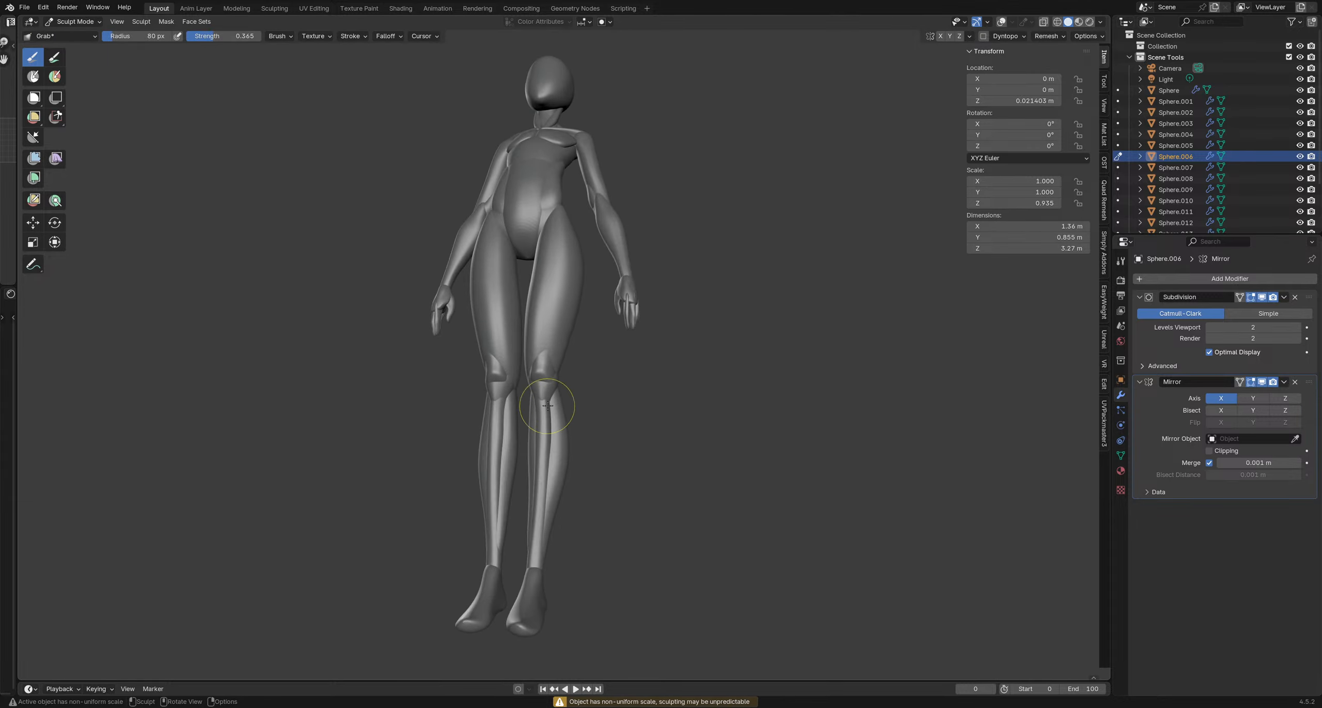
pyautogui.press('f')
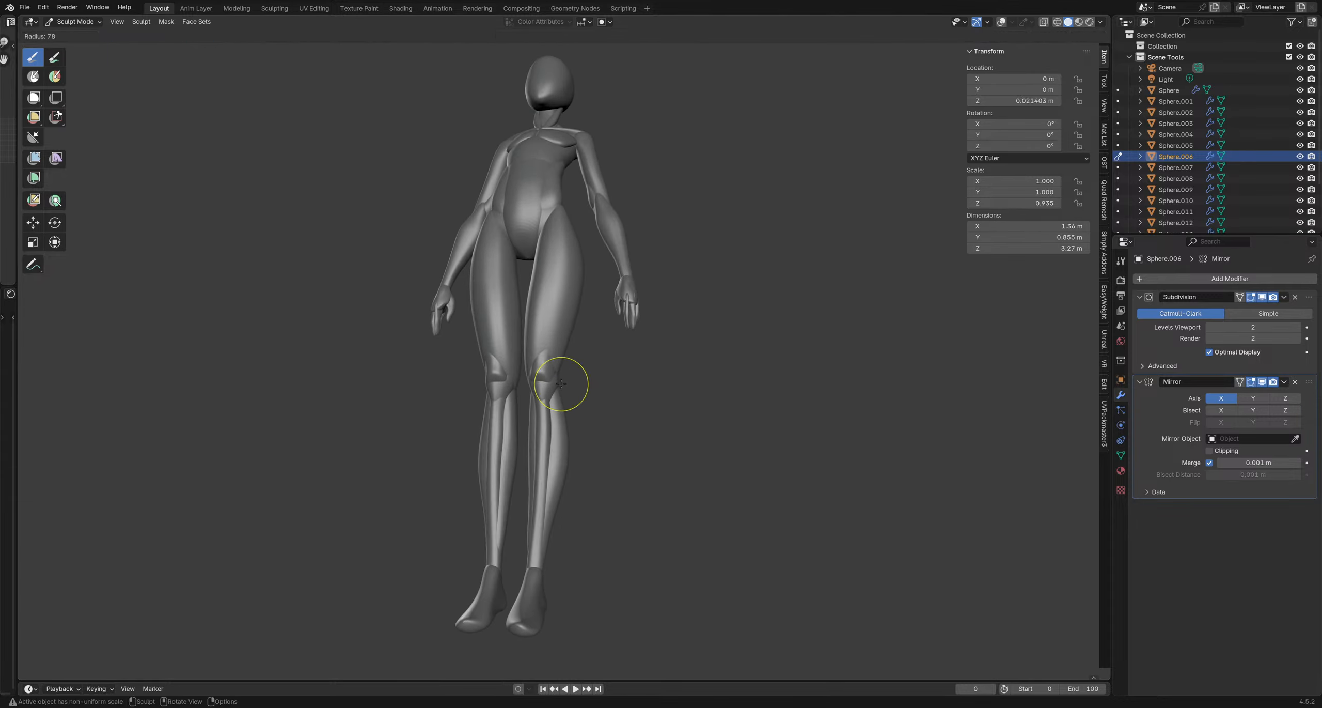
pyautogui.click(592, 384)
pyautogui.moveTo(557, 389); pyautogui.dragTo(559, 385)
pyautogui.moveTo(565, 430)
pyautogui.mouseDown(button='middle')
pyautogui.moveTo(458, 417)
pyautogui.moveTo(495, 443)
pyautogui.mouseUp(button='middle')
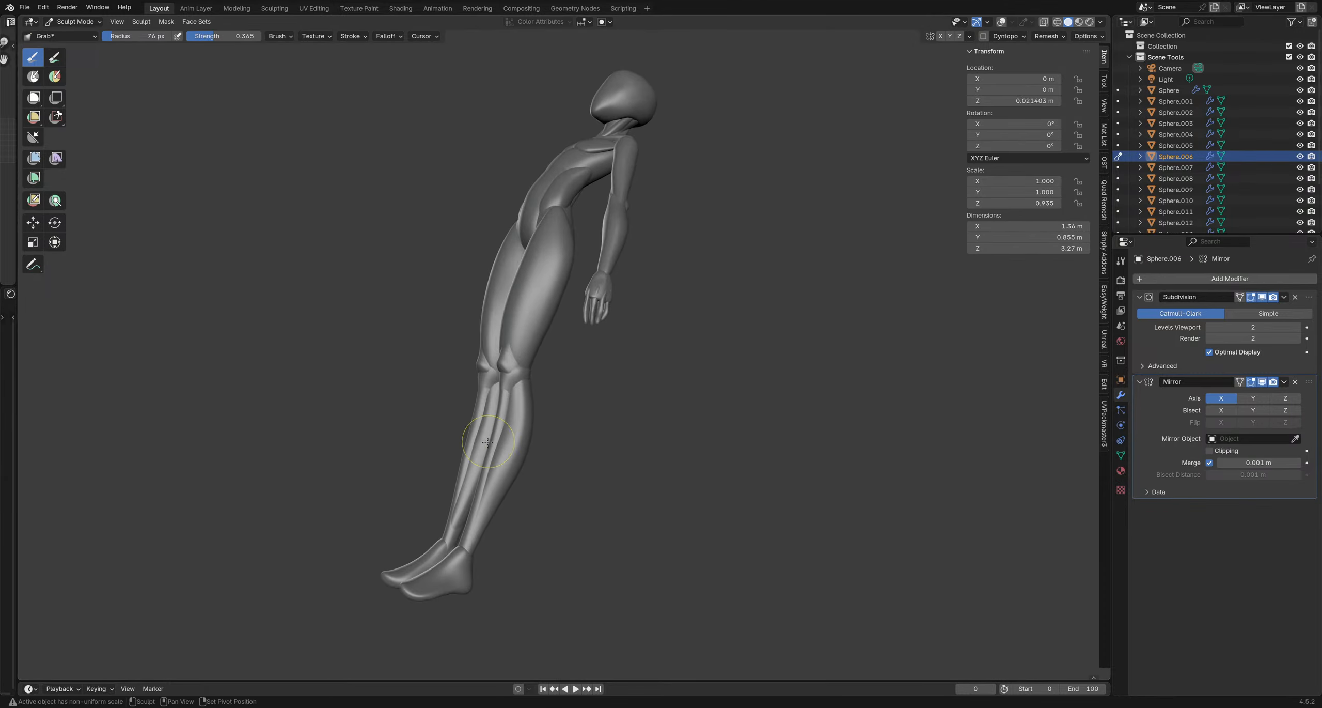
pyautogui.moveTo(497, 455); pyautogui.dragTo(491, 462)
pyautogui.moveTo(476, 481)
pyautogui.mouseDown(button='middle')
pyautogui.moveTo(504, 504)
pyautogui.moveTo(568, 416)
pyautogui.moveTo(556, 403)
pyautogui.moveTo(472, 427)
pyautogui.moveTo(519, 422)
pyautogui.moveTo(558, 470)
pyautogui.moveTo(585, 434)
pyautogui.mouseUp(button='middle')
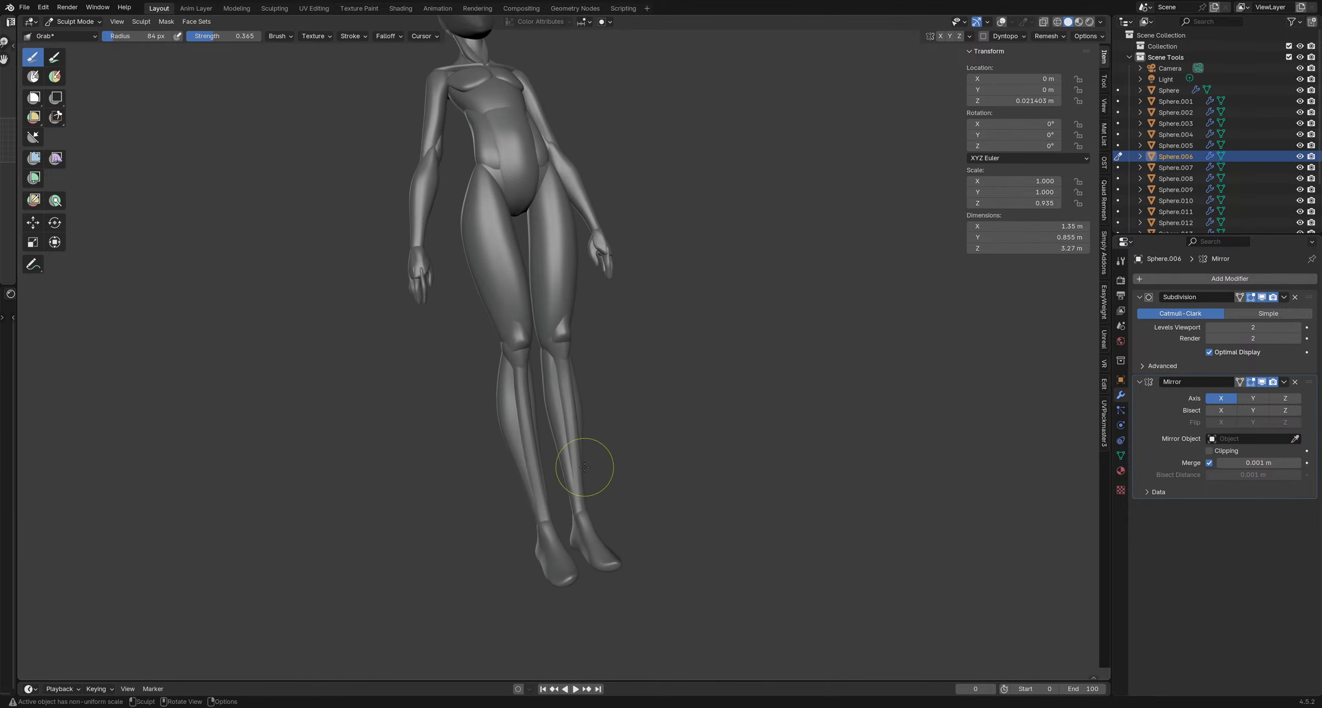
# Adjust the inner calf in front view with an enlarged Grab brush
pyautogui.press('KP_1')
pyautogui.press(']')
pyautogui.press(']')
pyautogui.press('f')
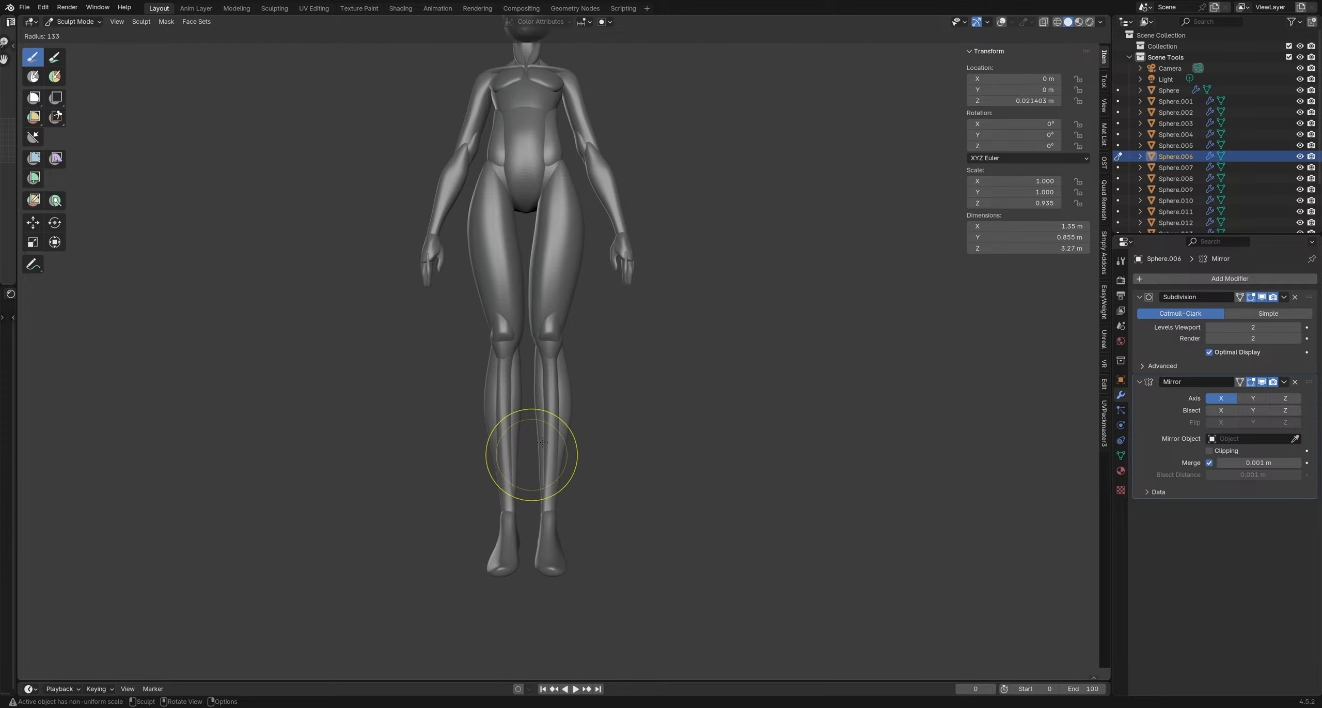
pyautogui.click(573, 454)
pyautogui.moveTo(521, 451); pyautogui.dragTo(514, 424)
# Slim the lower legs just above the ankle with the Grab brush at about 104 px
pyautogui.press('f')
pyautogui.click(553, 430)
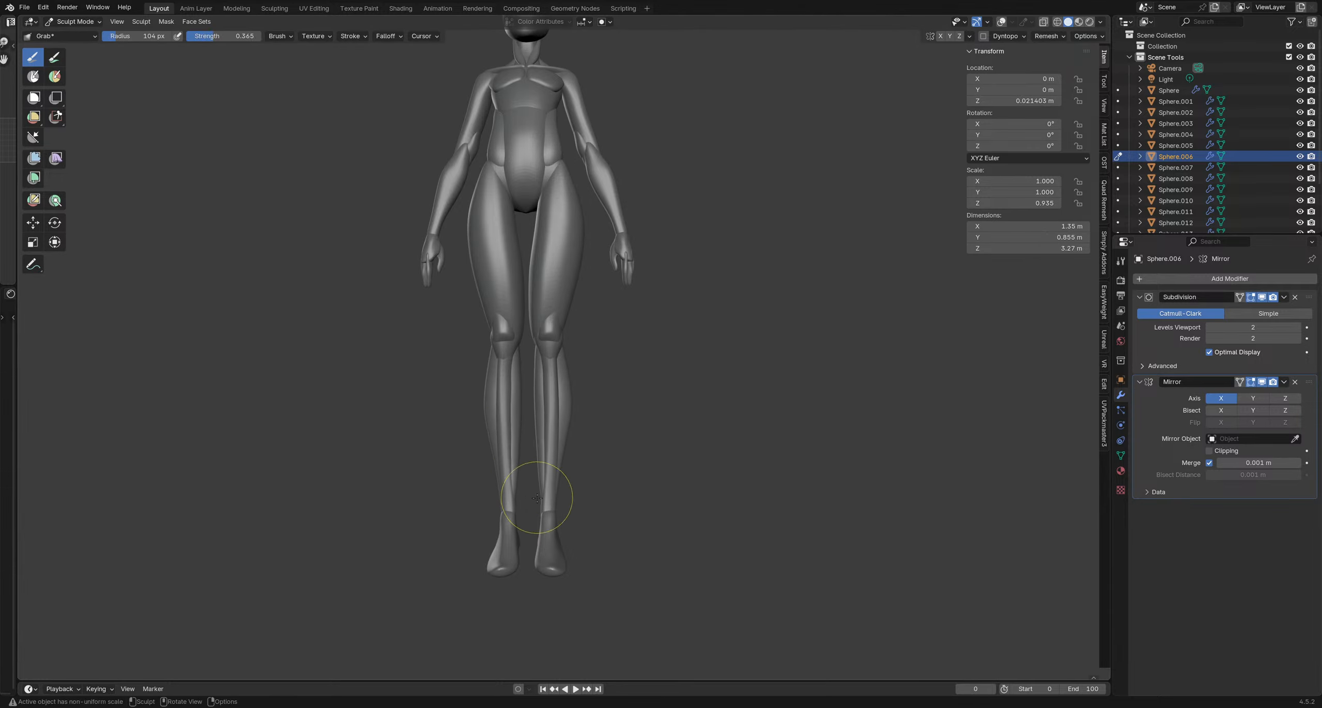
pyautogui.moveTo(537, 498); pyautogui.dragTo(531, 496)
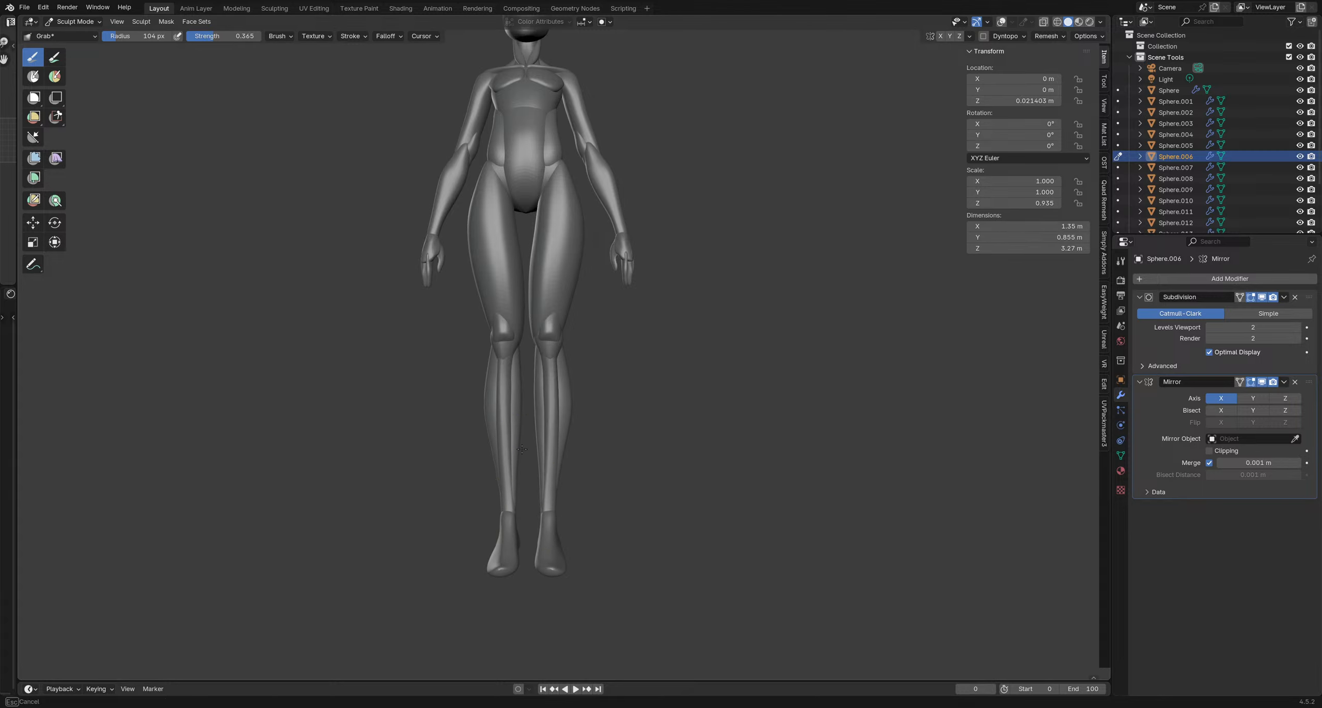
# Push the inner calf outward from the front with the Grab brush at about 138 px
pyautogui.press('f')
pyautogui.moveTo(537, 415)
pyautogui.mouseDown(button='middle')
pyautogui.moveTo(614, 410)
pyautogui.moveTo(556, 418)
pyautogui.mouseUp(button='middle')
pyautogui.click(620, 410)
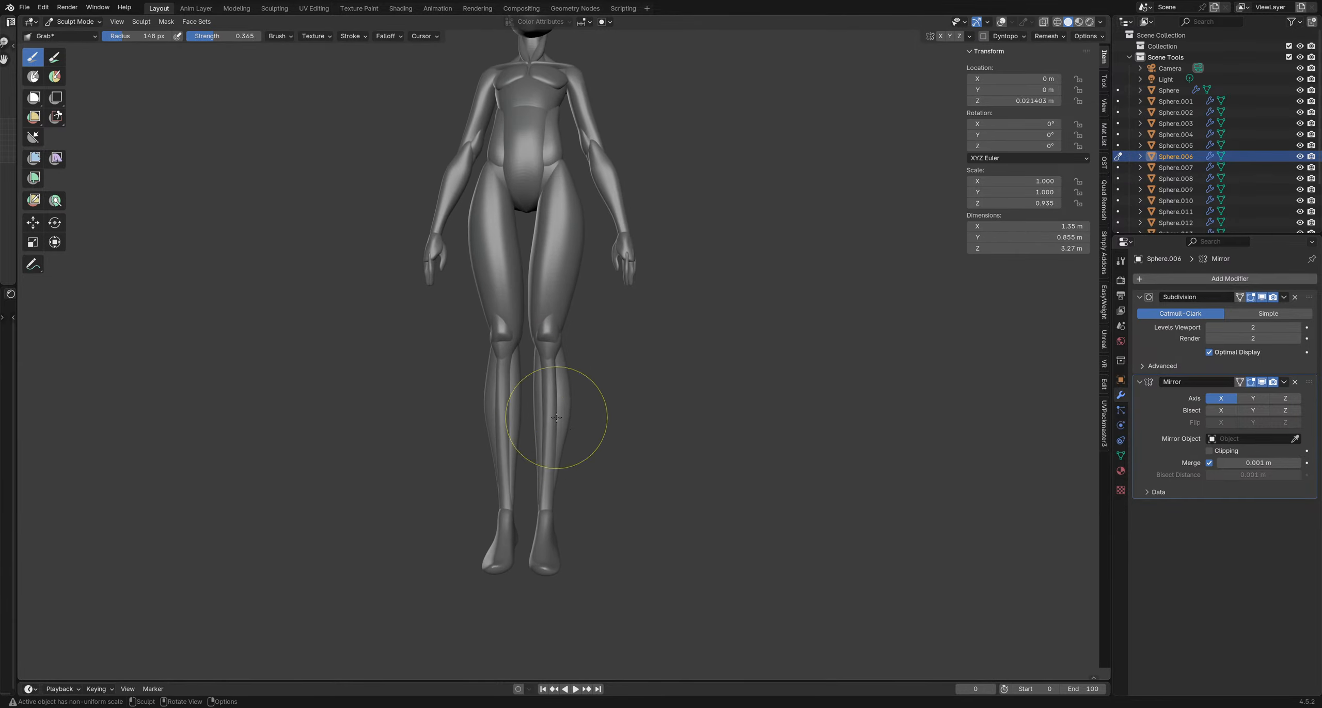
pyautogui.press('f')
pyautogui.click(584, 427)
pyautogui.moveTo(536, 426); pyautogui.dragTo(541, 426)
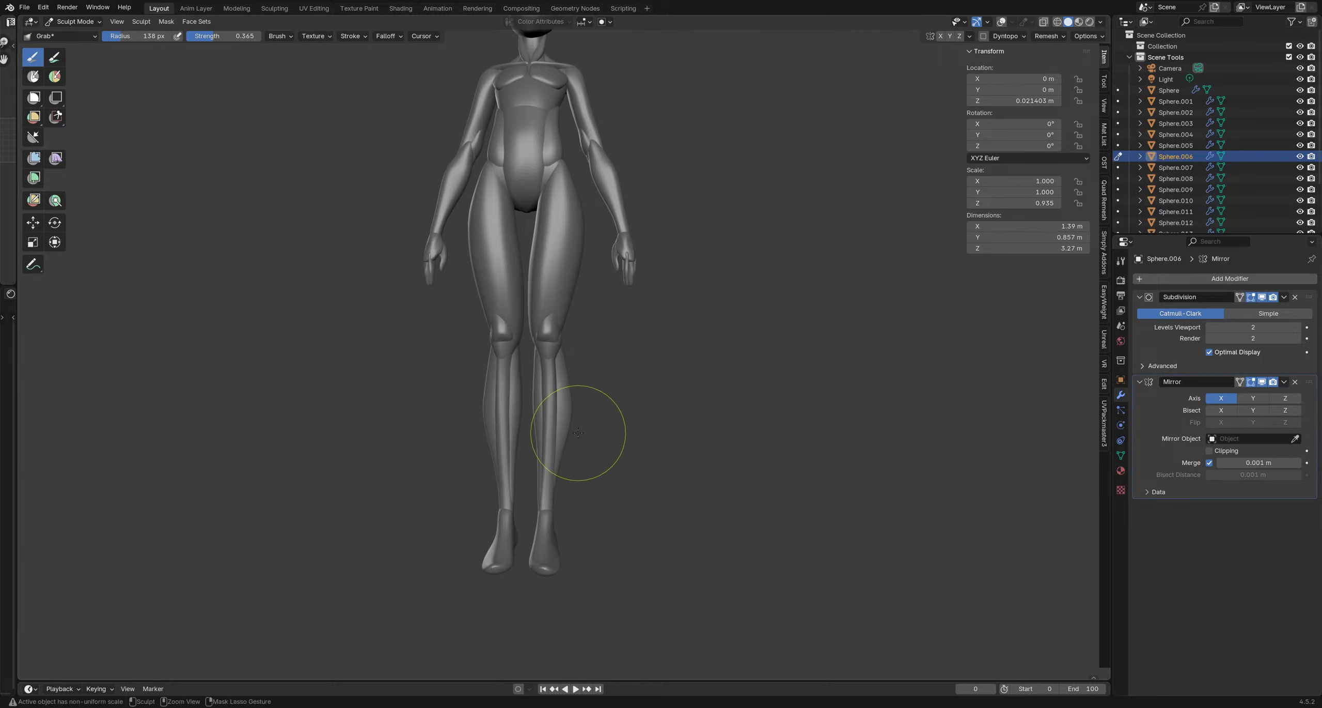
# Reshape the top of the calf behind the knee with the Grab brush at about 140 px
pyautogui.scroll(-5, 573, 434)
pyautogui.moveTo(555, 493); pyautogui.dragTo(649, 403, button='middle')
pyautogui.moveTo(594, 418); pyautogui.dragTo(622, 444, button='middle')
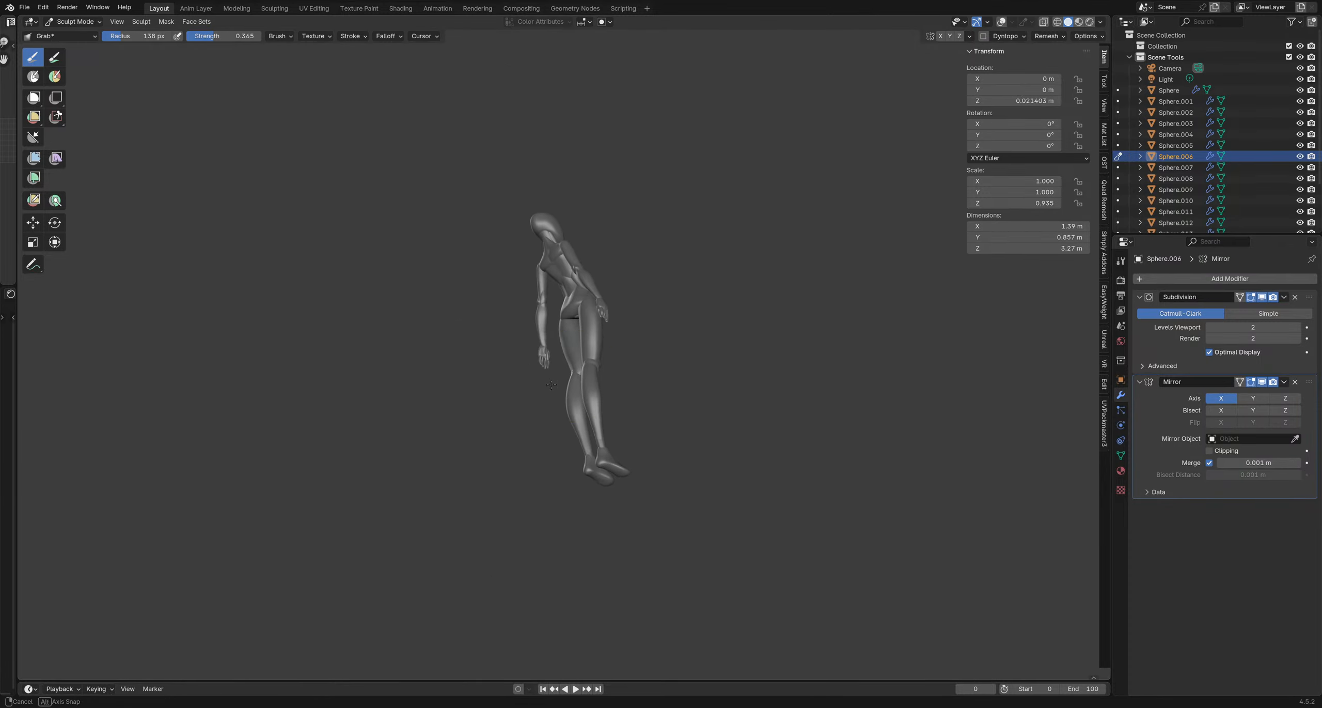
pyautogui.scroll(6, 617, 491)
pyautogui.keyDown('shift'); pyautogui.moveTo(617, 494); pyautogui.dragTo(587, 439, button='middle'); pyautogui.keyUp('shift')
pyautogui.press('f')
pyautogui.click(582, 354)
pyautogui.moveTo(581, 354); pyautogui.dragTo(553, 344, button='middle')
pyautogui.moveTo(553, 338); pyautogui.dragTo(563, 330)
pyautogui.press('f')
pyautogui.click(622, 361)
pyautogui.moveTo(629, 369); pyautogui.dragTo(619, 373)
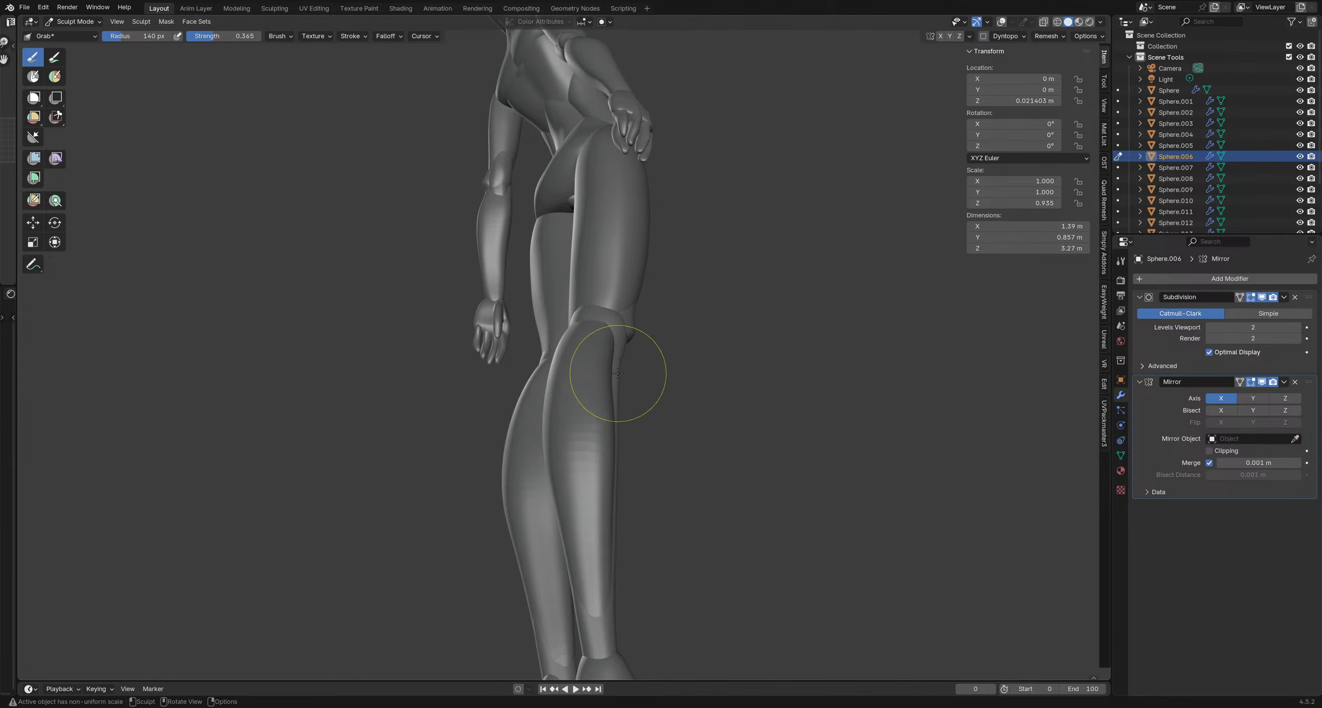
# Adjust the back of the lower legs at the knee from the side with the Grab brush at about 220 px
pyautogui.moveTo(502, 457)
pyautogui.mouseDown(button='middle')
pyautogui.moveTo(532, 543)
pyautogui.moveTo(710, 388)
pyautogui.moveTo(625, 408)
pyautogui.moveTo(541, 393)
pyautogui.moveTo(567, 448)
pyautogui.moveTo(548, 441)
pyautogui.moveTo(620, 418)
pyautogui.moveTo(705, 435)
pyautogui.moveTo(634, 394)
pyautogui.moveTo(663, 389)
pyautogui.mouseUp(button='middle')
pyautogui.press('f')
pyautogui.click(648, 396)
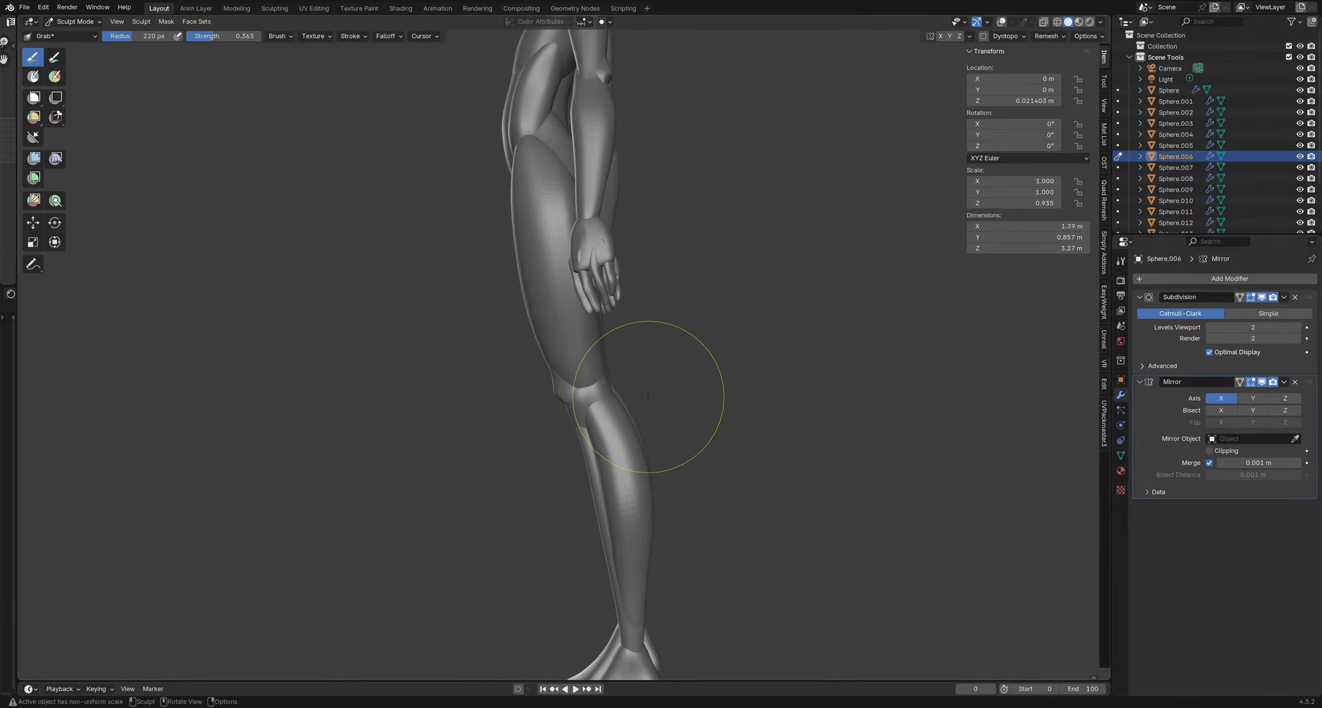
pyautogui.moveTo(594, 392); pyautogui.dragTo(578, 388)
# Touch up the lower legs around the knee with the Grab brush reduced to about 129 px
pyautogui.moveTo(593, 408)
pyautogui.mouseDown(button='middle')
pyautogui.moveTo(660, 454)
pyautogui.moveTo(594, 441)
pyautogui.moveTo(535, 346)
pyautogui.moveTo(555, 360)
pyautogui.moveTo(532, 383)
pyautogui.moveTo(553, 361)
pyautogui.moveTo(548, 344)
pyautogui.moveTo(556, 435)
pyautogui.moveTo(565, 396)
pyautogui.moveTo(557, 414)
pyautogui.mouseUp(button='middle')
pyautogui.scroll(-1, 660, 453)
pyautogui.scroll(-1, 592, 441)
pyautogui.press('f')
pyautogui.click(573, 439)
pyautogui.press('f')
pyautogui.click(575, 376)
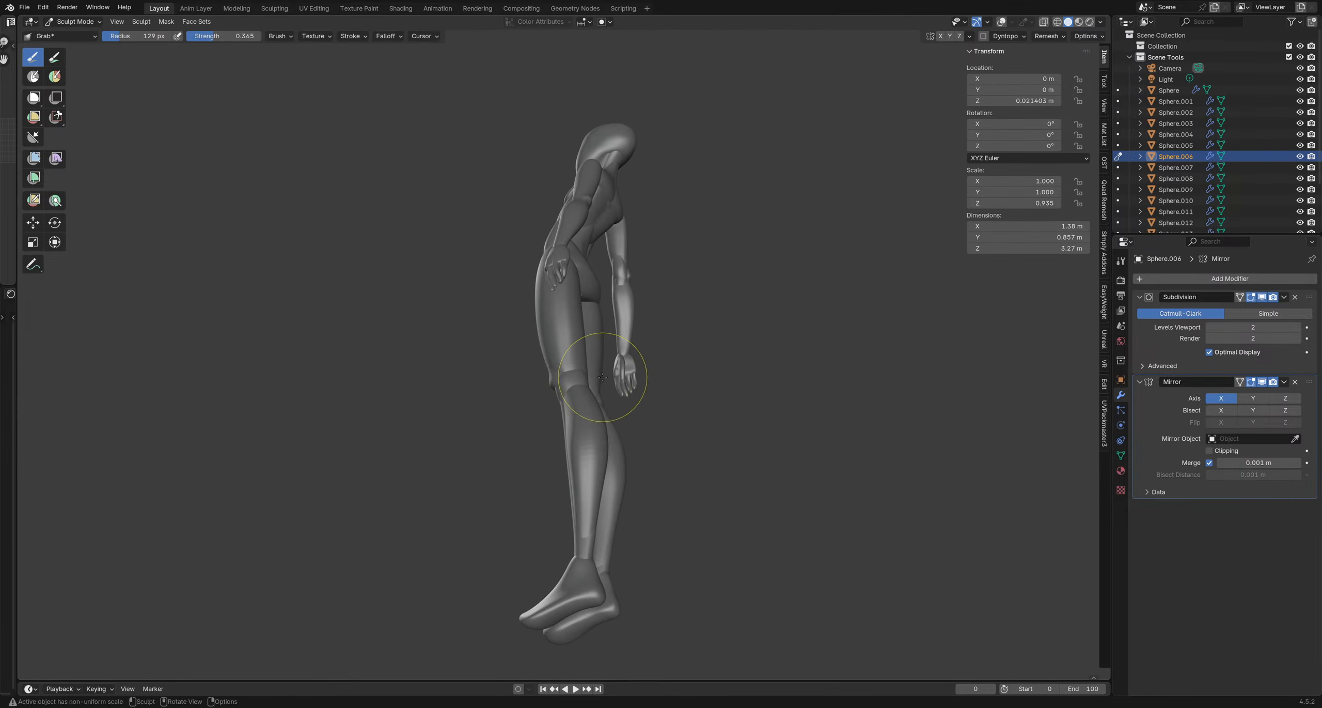
# Switch to the knee form and narrow it from behind with the Grab brush at about 146 px
pyautogui.moveTo(603, 377)
pyautogui.mouseDown(button='middle')
pyautogui.moveTo(534, 397)
pyautogui.moveTo(565, 388)
pyautogui.moveTo(577, 405)
pyautogui.moveTo(555, 402)
pyautogui.moveTo(560, 380)
pyautogui.moveTo(581, 389)
pyautogui.mouseUp(button='middle')
pyautogui.hotkey('alt', 'q')
pyautogui.press('f')
pyautogui.click(625, 393)
pyautogui.moveTo(596, 405); pyautogui.dragTo(593, 404)
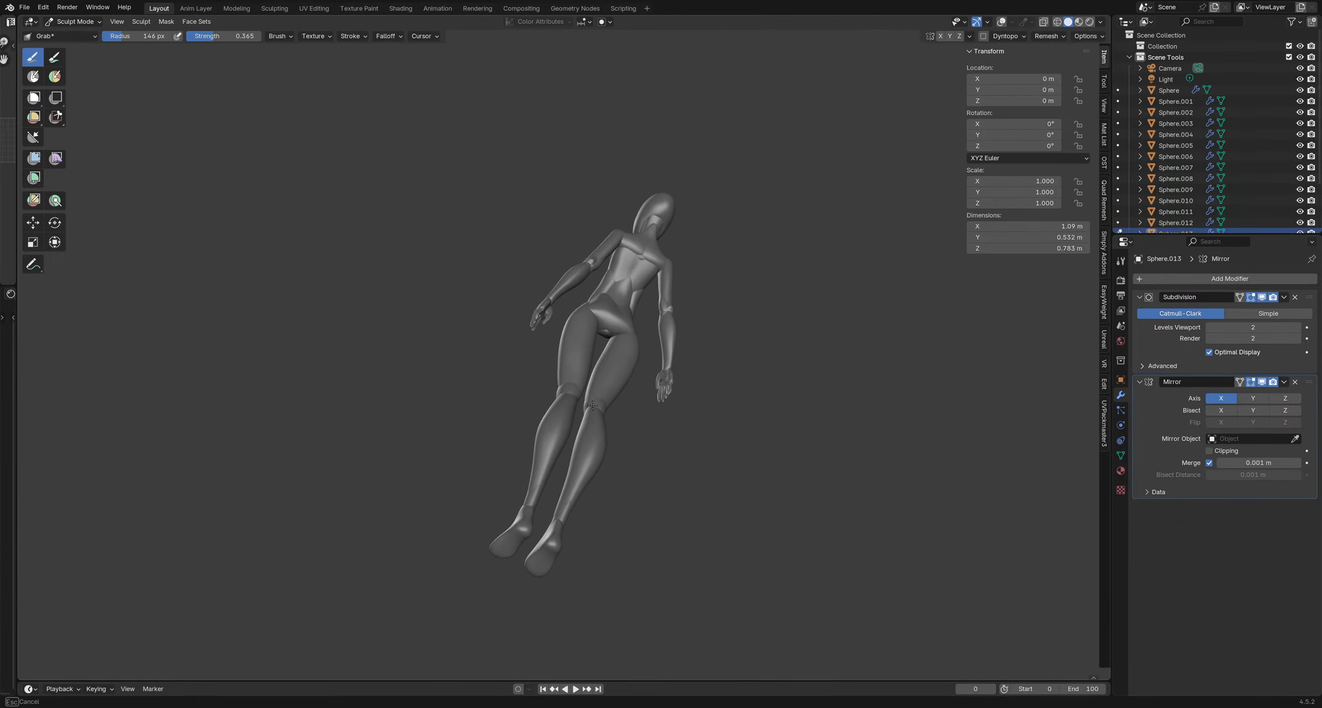
# Refine the knee form further from the front with the Grab brush reduced to about 64 px and smaller
pyautogui.press('f')
pyautogui.click(580, 399)
pyautogui.moveTo(576, 396)
pyautogui.mouseDown(button='middle')
pyautogui.moveTo(546, 423)
pyautogui.moveTo(568, 353)
pyautogui.moveTo(582, 358)
pyautogui.moveTo(550, 399)
pyautogui.moveTo(583, 385)
pyautogui.moveTo(605, 396)
pyautogui.moveTo(620, 361)
pyautogui.moveTo(586, 407)
pyautogui.moveTo(571, 399)
pyautogui.mouseUp(button='middle')
pyautogui.press('[')
pyautogui.press('[')
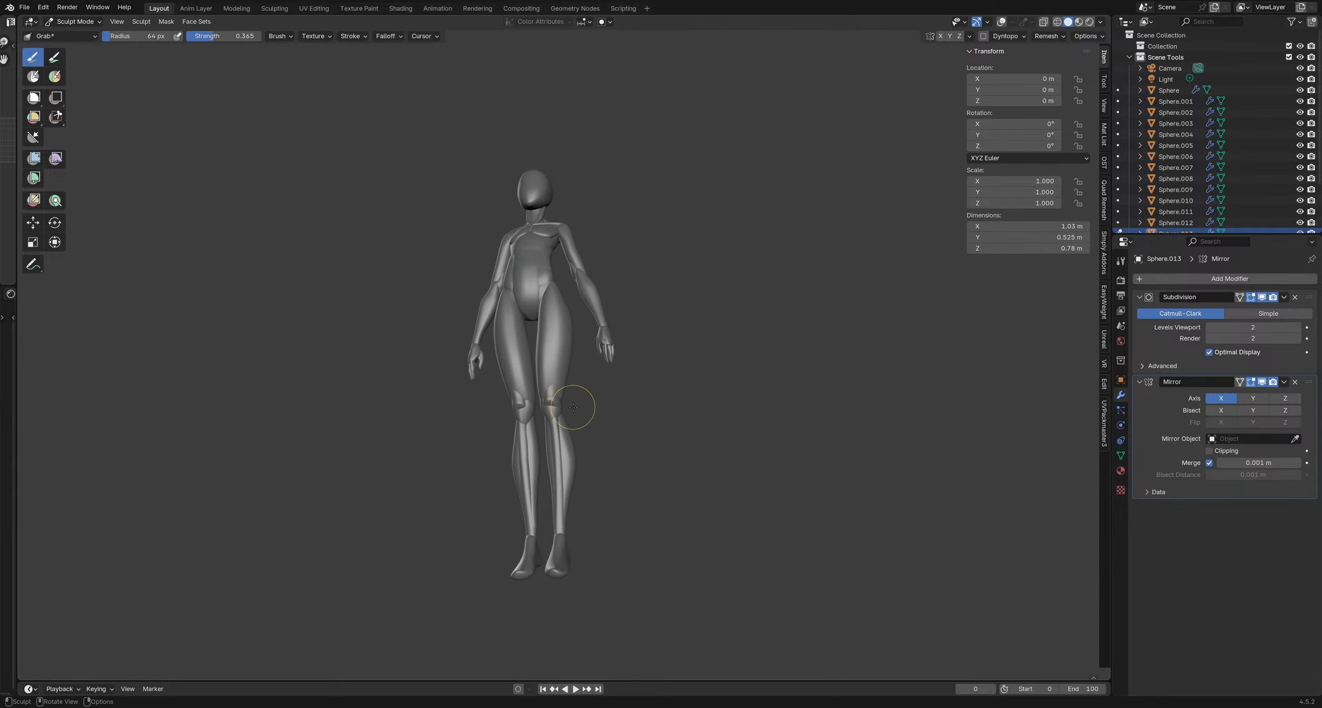
pyautogui.scroll(5, 573, 407)
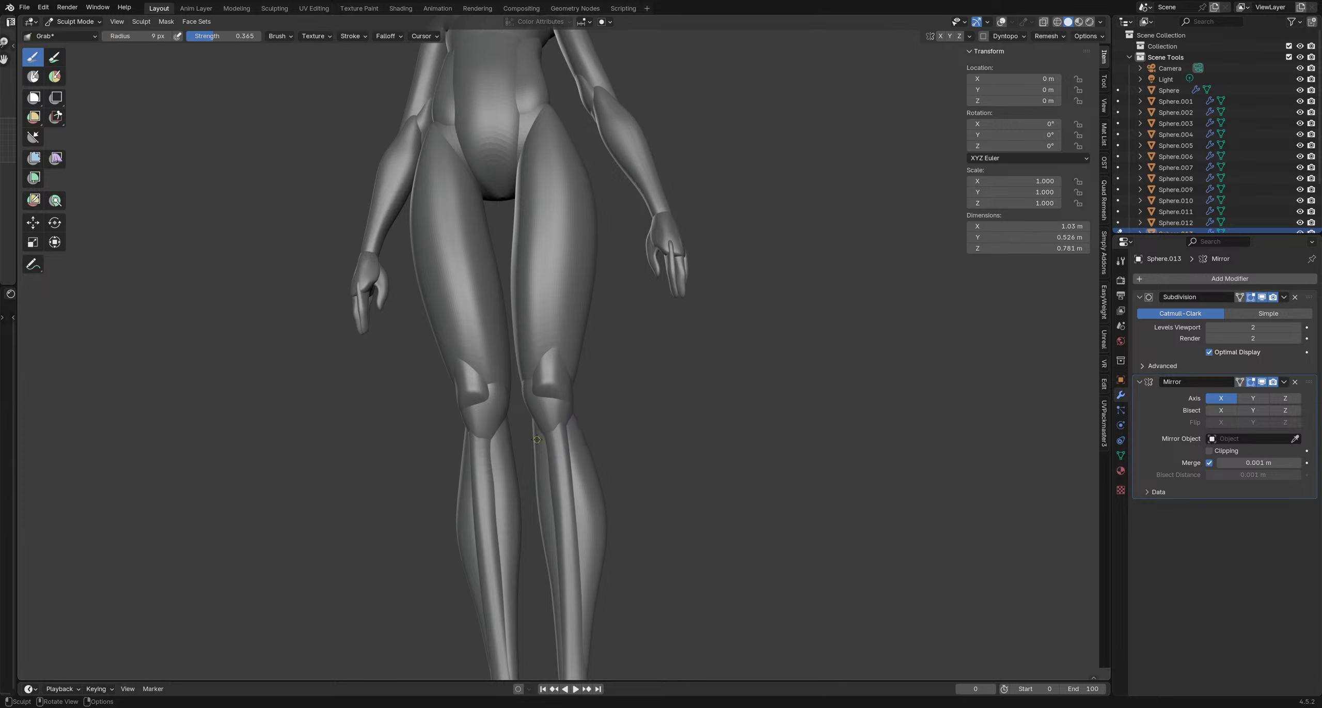
pyautogui.moveTo(532, 437)
pyautogui.mouseDown(button='middle')
pyautogui.moveTo(576, 424)
pyautogui.moveTo(566, 441)
pyautogui.moveTo(577, 410)
pyautogui.moveTo(533, 432)
pyautogui.moveTo(637, 449)
pyautogui.moveTo(590, 418)
pyautogui.moveTo(603, 404)
pyautogui.moveTo(532, 439)
pyautogui.moveTo(555, 409)
pyautogui.mouseUp(button='middle')
# Try the legs without the kneecap form by deleting it in Object Mode, and undo the deletion
pyautogui.hotkey('ctrl', 'Tab')
pyautogui.click(545, 387)
pyautogui.press('x')
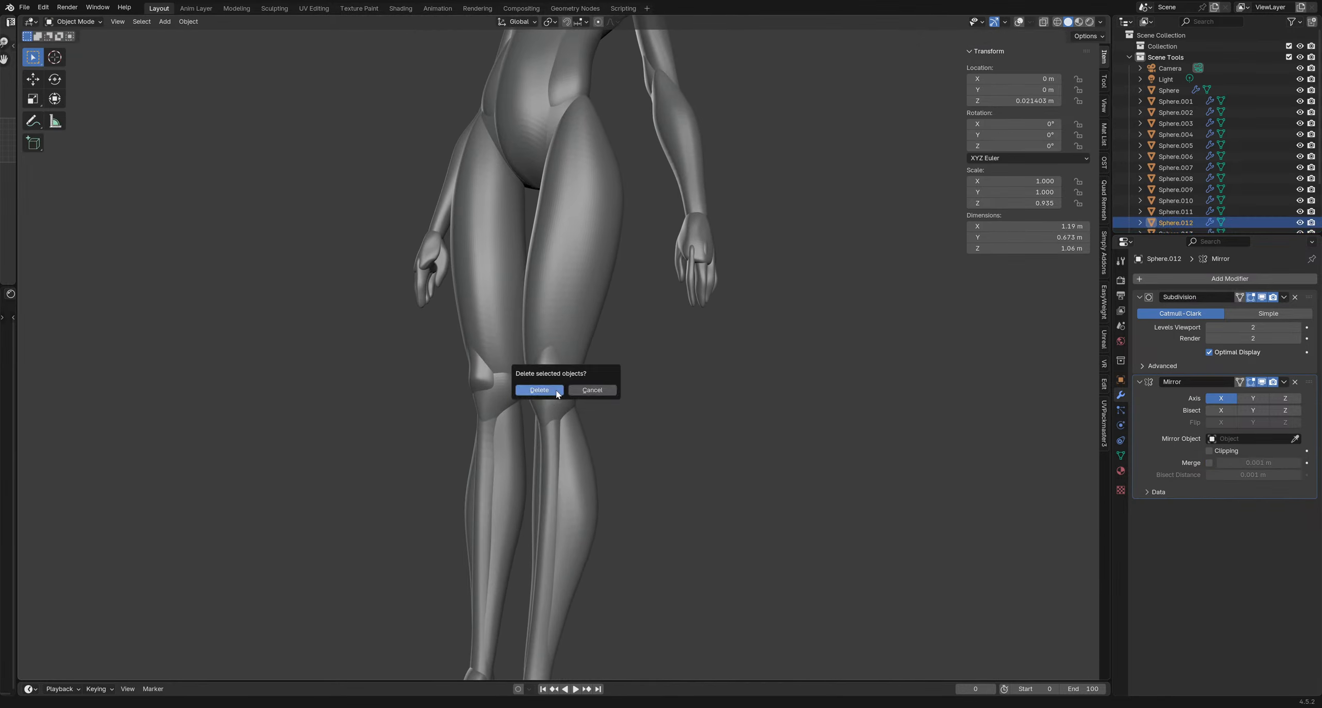
pyautogui.click(554, 391)
pyautogui.moveTo(633, 395)
pyautogui.mouseDown(button='middle')
pyautogui.moveTo(653, 410)
pyautogui.moveTo(611, 334)
pyautogui.moveTo(655, 404)
pyautogui.mouseUp(button='middle')
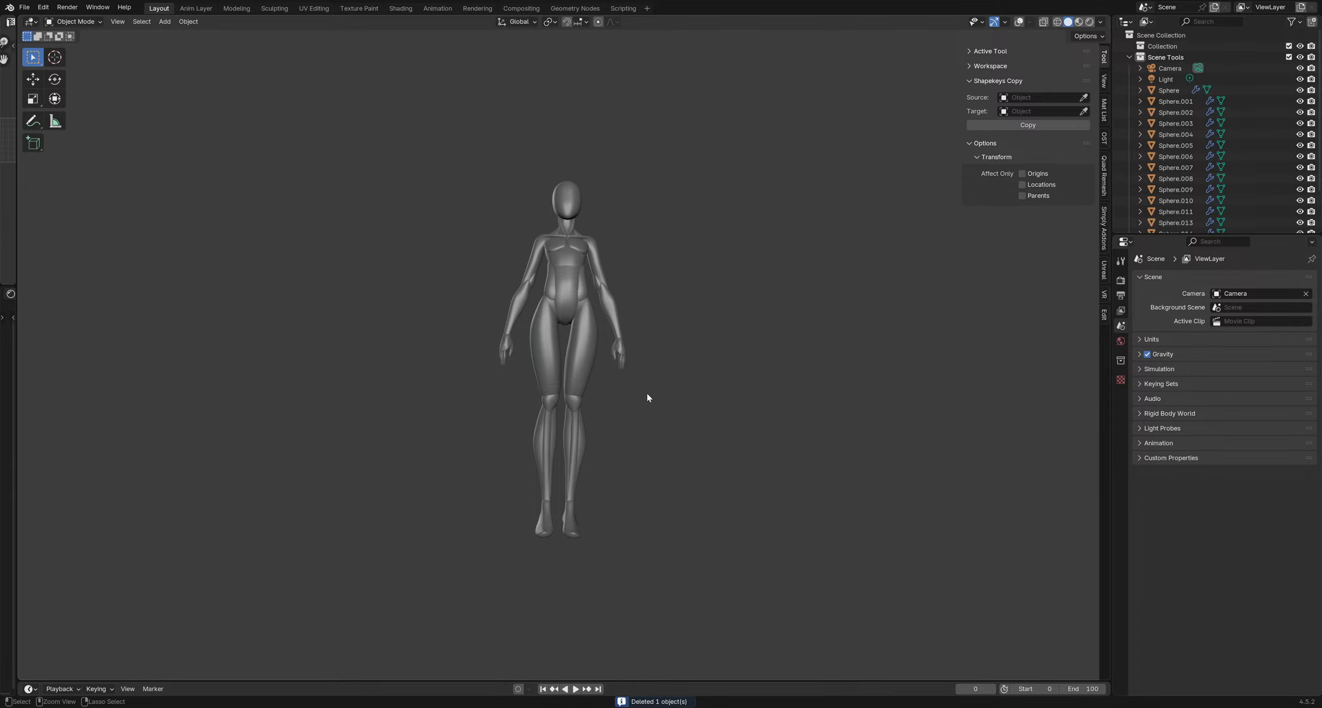
pyautogui.hotkey('ctrl', 'z')
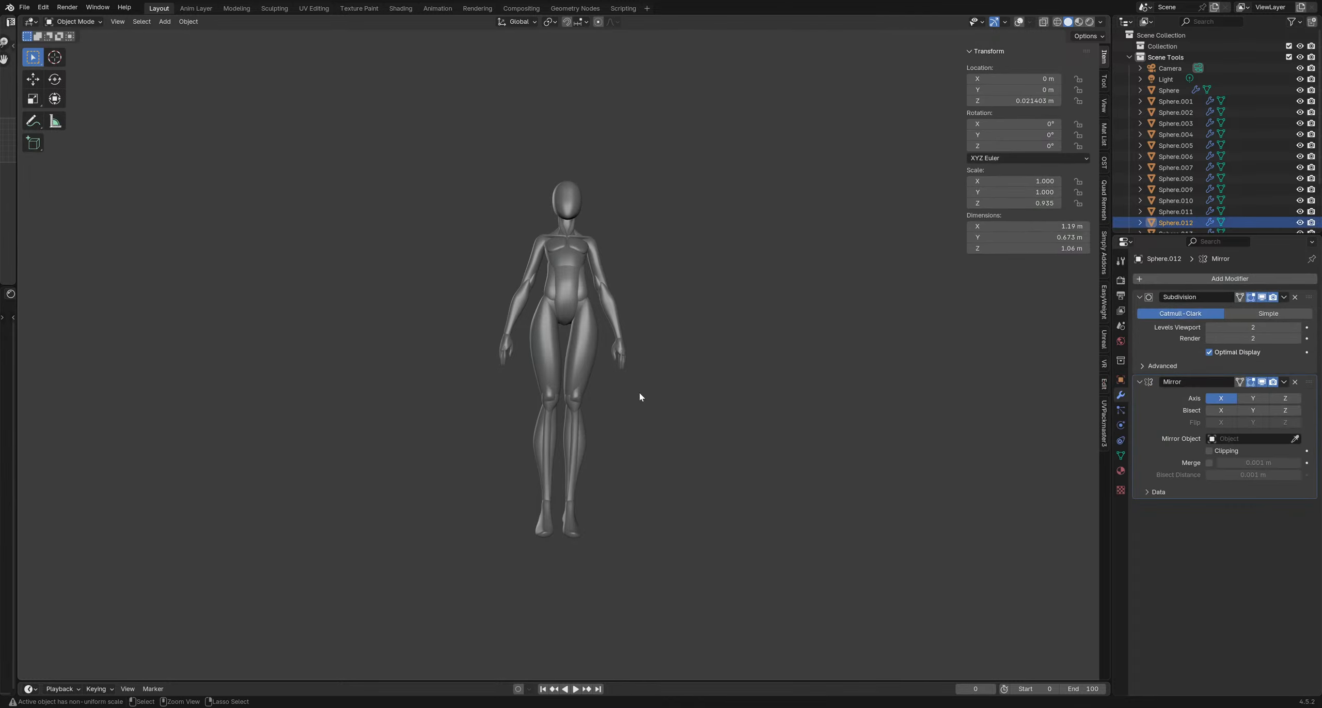
# Enter Sculpt Mode on the kneecap form and shift it inward with the Grab brush at about 176 px
pyautogui.scroll(6, 535, 396)
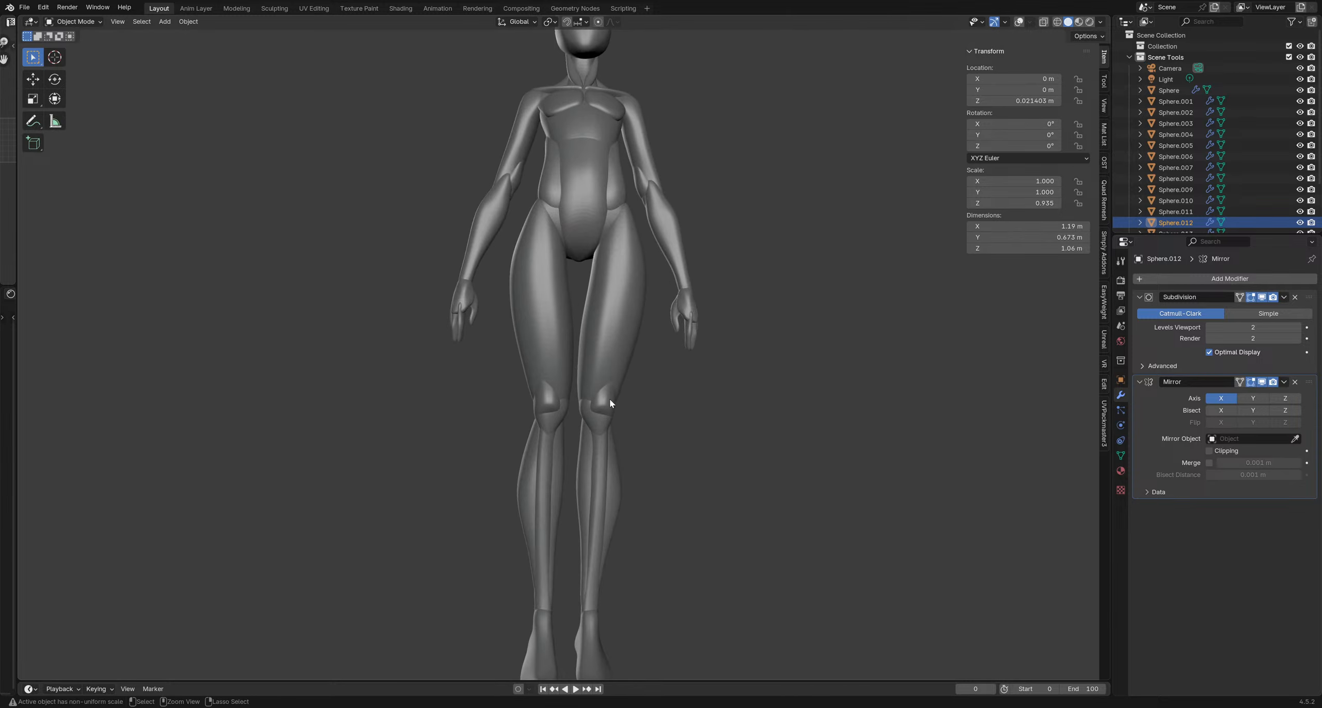
pyautogui.hotkey('ctrl', 'Tab')
pyautogui.click(597, 438)
pyautogui.press('f')
pyautogui.click(634, 392)
pyautogui.moveTo(620, 393); pyautogui.dragTo(598, 389, button='middle')
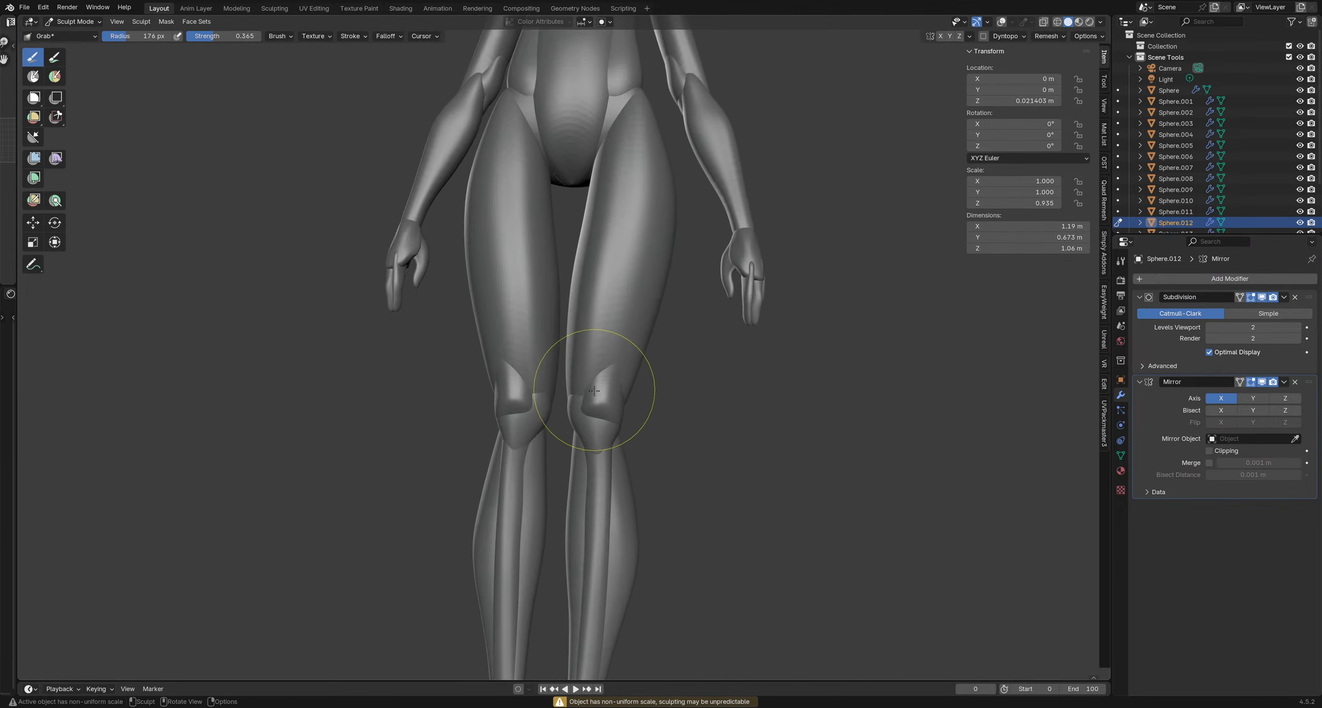
pyautogui.moveTo(615, 401); pyautogui.dragTo(598, 409)
# Adjust the kneecap form from below with the Grab brush at about 133 px
pyautogui.press('f')
pyautogui.click(597, 407)
pyautogui.moveTo(597, 425); pyautogui.dragTo(564, 391, button='middle')
pyautogui.moveTo(563, 391); pyautogui.dragTo(576, 383)
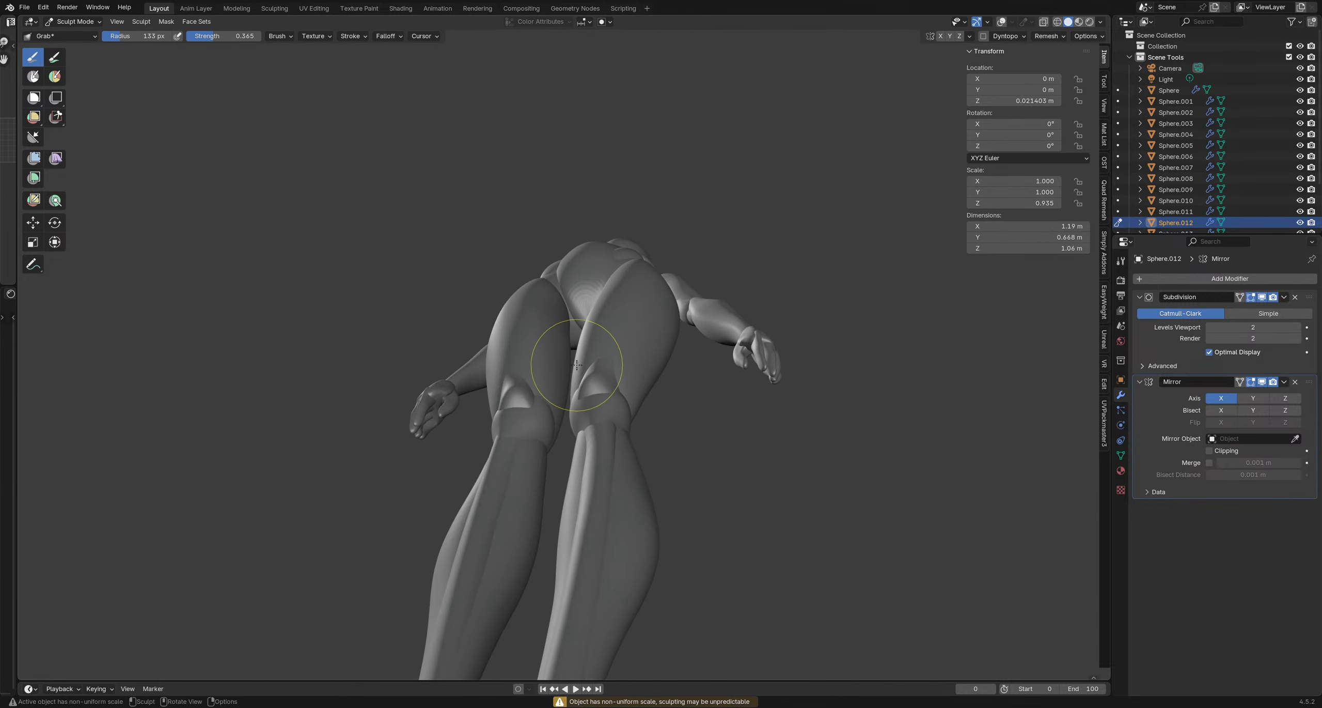
pyautogui.moveTo(577, 365); pyautogui.dragTo(593, 386, button='middle')
pyautogui.moveTo(603, 356); pyautogui.dragTo(620, 360)
# Switch to the feet and refine the heel from the side with the Grab brush at about 137 px, reduced to about 103 px
pyautogui.moveTo(619, 361)
pyautogui.mouseDown(button='middle')
pyautogui.moveTo(652, 384)
pyautogui.moveTo(575, 411)
pyautogui.moveTo(609, 416)
pyautogui.moveTo(572, 485)
pyautogui.moveTo(542, 390)
pyautogui.mouseUp(button='middle')
pyautogui.scroll(-6, 575, 412)
pyautogui.keyDown('ctrl'); pyautogui.moveTo(550, 459); pyautogui.dragTo(584, 562, button='middle'); pyautogui.keyUp('ctrl')
pyautogui.hotkey('alt', 'q')
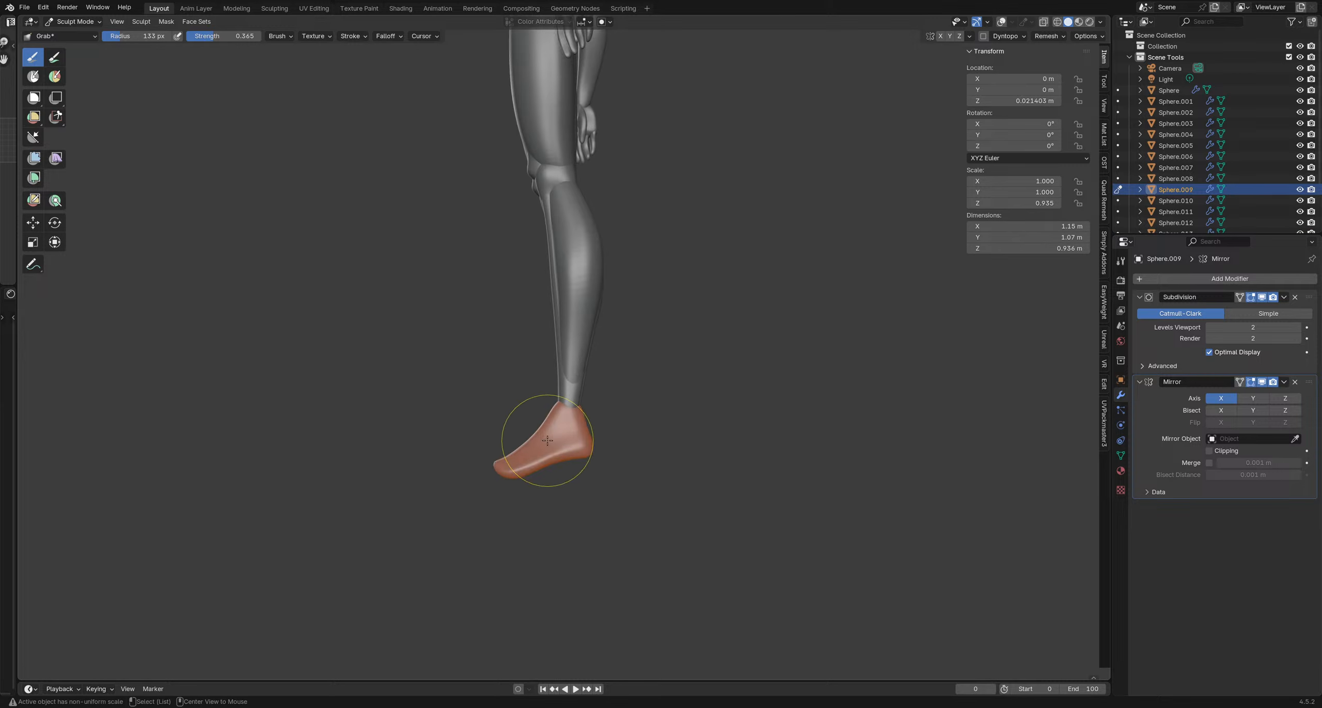
pyautogui.press('f')
pyautogui.click(542, 403)
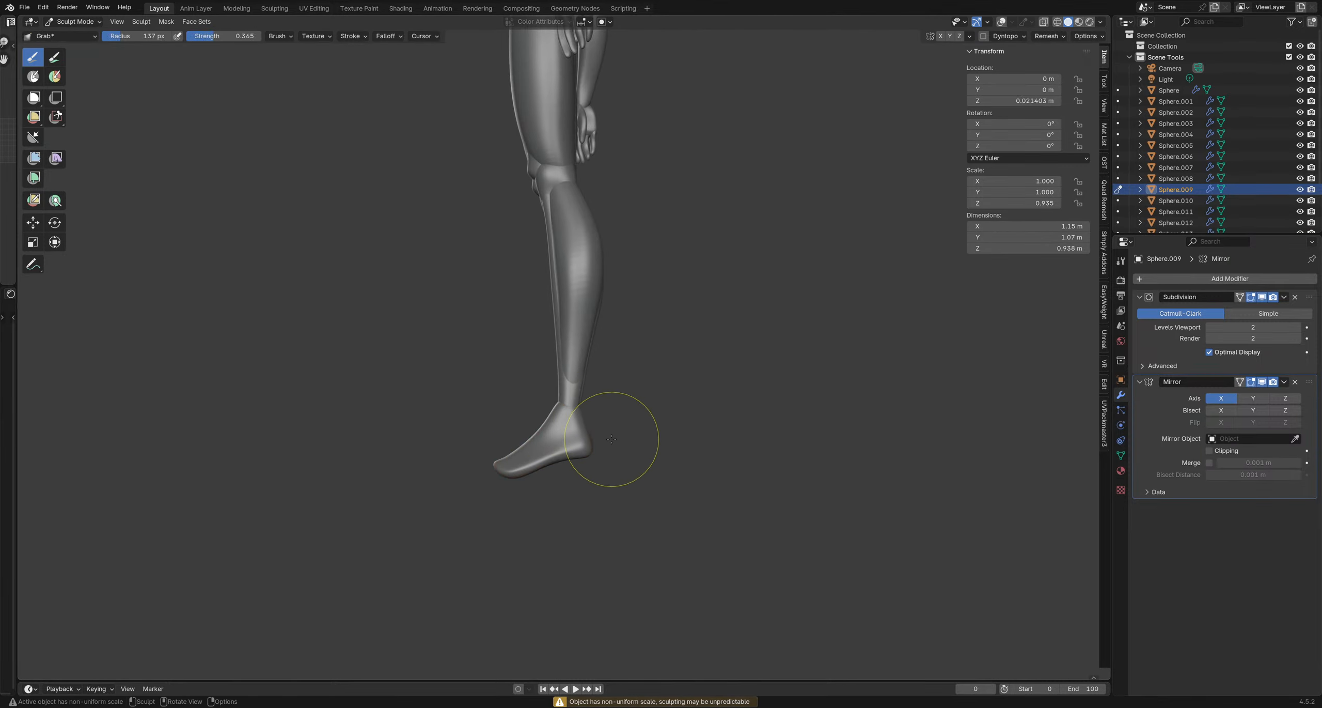
pyautogui.moveTo(611, 439); pyautogui.dragTo(610, 425)
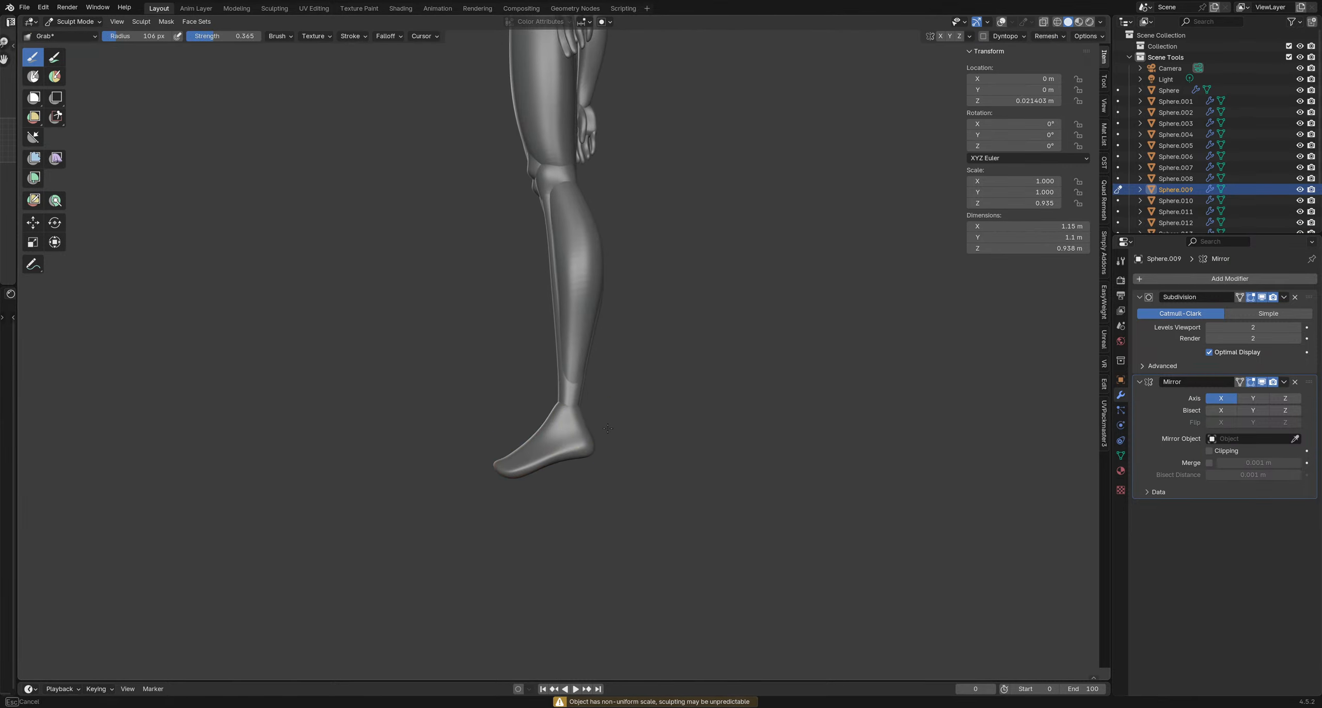
pyautogui.moveTo(611, 427); pyautogui.dragTo(622, 427, button='middle')
pyautogui.press('f')
pyautogui.click(612, 430)
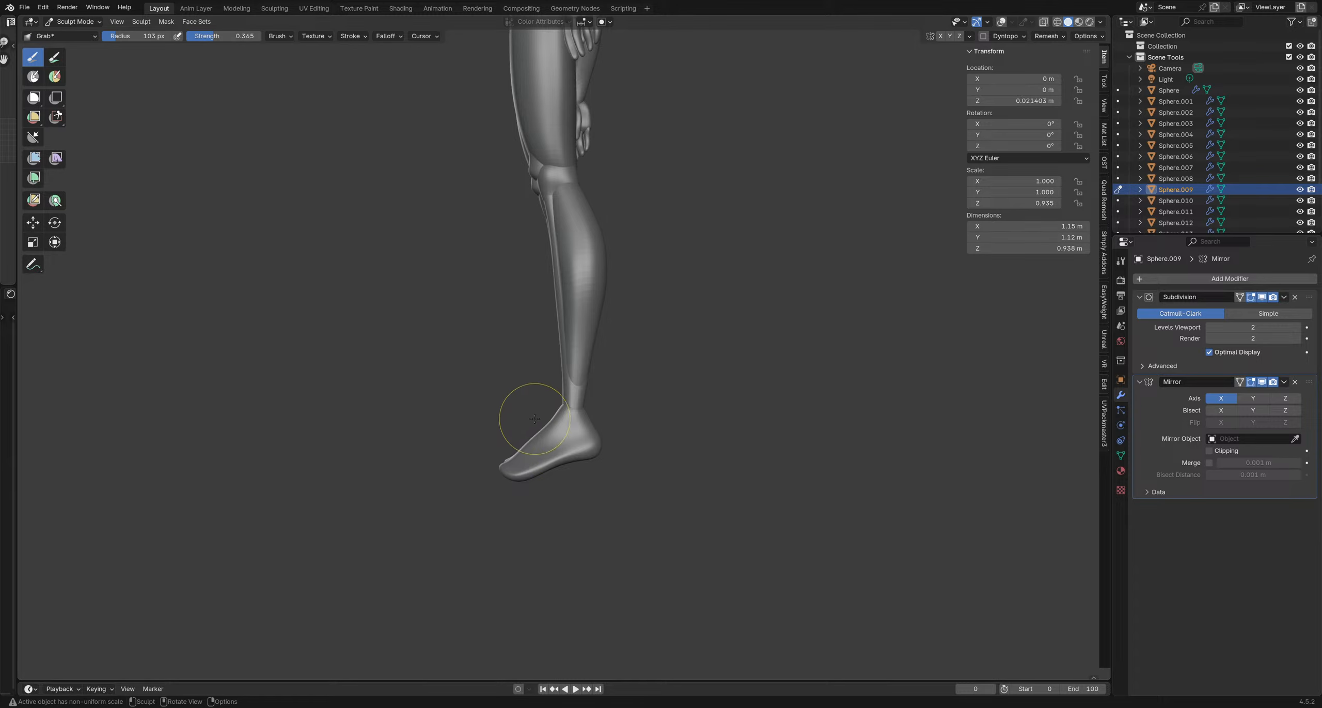
# Try reshaping the top of the foot with the Grab brush at about 150 px, and undo the last strokes
pyautogui.moveTo(520, 445)
pyautogui.mouseDown(button='middle')
pyautogui.moveTo(640, 429)
pyautogui.moveTo(765, 389)
pyautogui.mouseUp(button='middle')
pyautogui.moveTo(641, 413); pyautogui.dragTo(635, 398, button='middle')
pyautogui.press('f')
pyautogui.click(644, 395)
pyautogui.moveTo(644, 394); pyautogui.dragTo(643, 406)
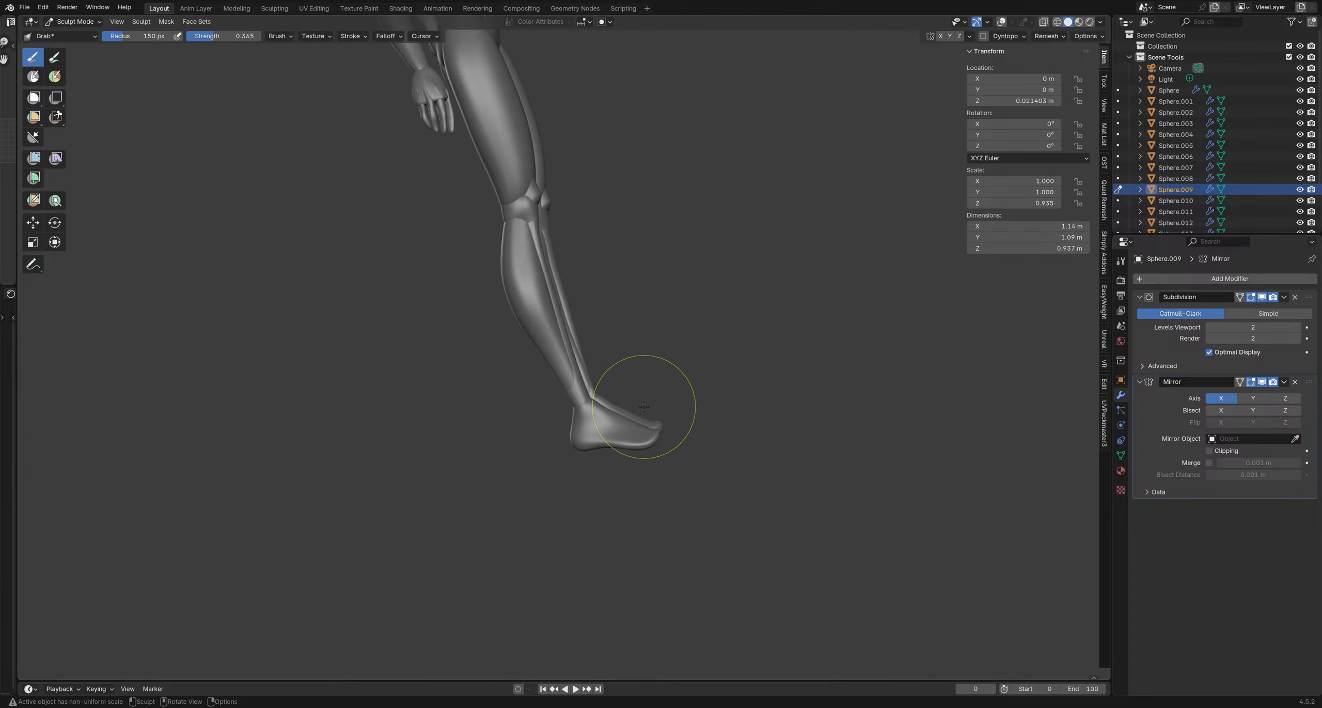
pyautogui.hotkey('ctrl', 'z')
pyautogui.hotkey('ctrl', 'z')
# Bend the feet toward tiptoe and shape the heel with the Elastic Snake Hook brush at about 122 px
pyautogui.moveTo(558, 398)
pyautogui.mouseDown()
pyautogui.moveTo(546, 383)
pyautogui.moveTo(615, 361)
pyautogui.mouseUp()
pyautogui.moveTo(626, 385)
pyautogui.mouseDown(button='middle')
pyautogui.moveTo(570, 407)
pyautogui.moveTo(599, 417)
pyautogui.moveTo(571, 424)
pyautogui.mouseUp(button='middle')
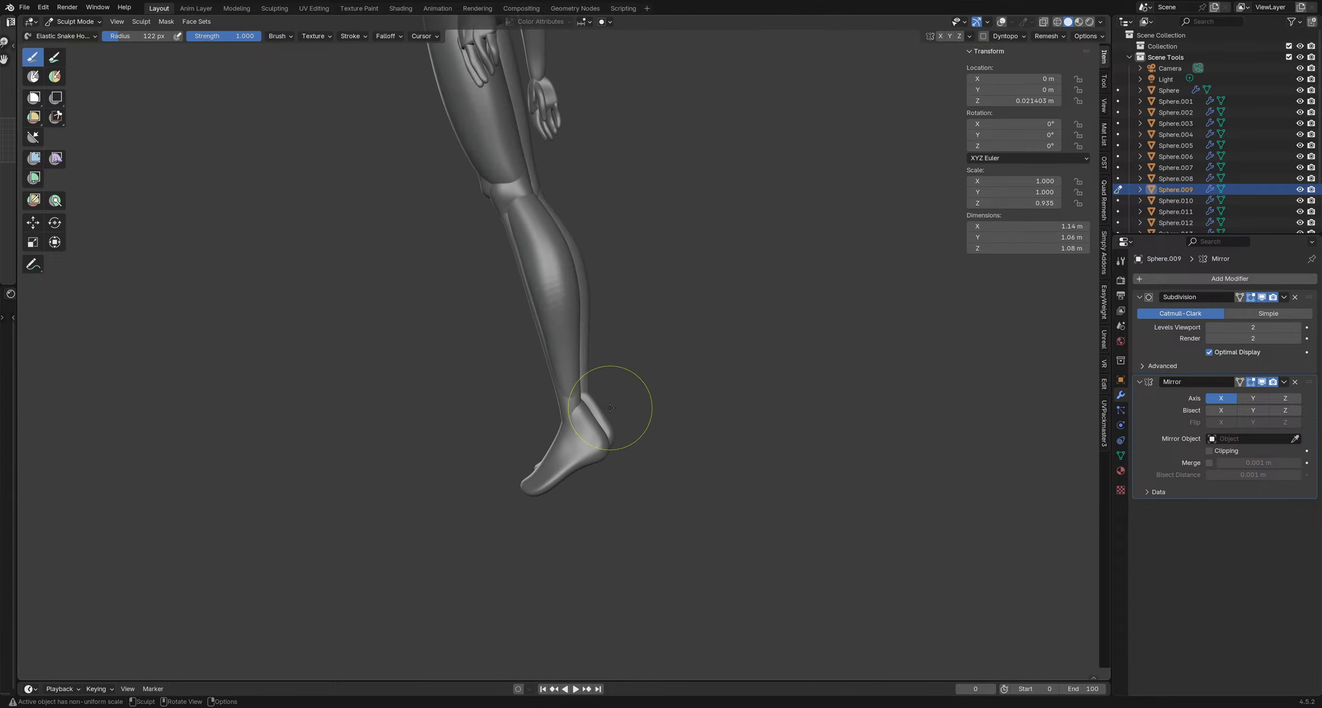
pyautogui.moveTo(610, 408); pyautogui.dragTo(597, 396)
# Pull the feet further downward from the side with a resized Elastic Snake Hook brush, ending at about 77 px
pyautogui.moveTo(601, 400)
pyautogui.mouseDown(button='middle')
pyautogui.moveTo(665, 432)
pyautogui.moveTo(711, 371)
pyautogui.mouseUp(button='middle')
pyautogui.moveTo(667, 289)
pyautogui.keyDown('ctrl'); pyautogui.mouseDown(button='middle')
pyautogui.moveTo(667, 330)
pyautogui.moveTo(579, 417)
pyautogui.mouseUp(button='middle'); pyautogui.keyUp('ctrl')
pyautogui.moveTo(490, 432); pyautogui.dragTo(478, 420, button='middle')
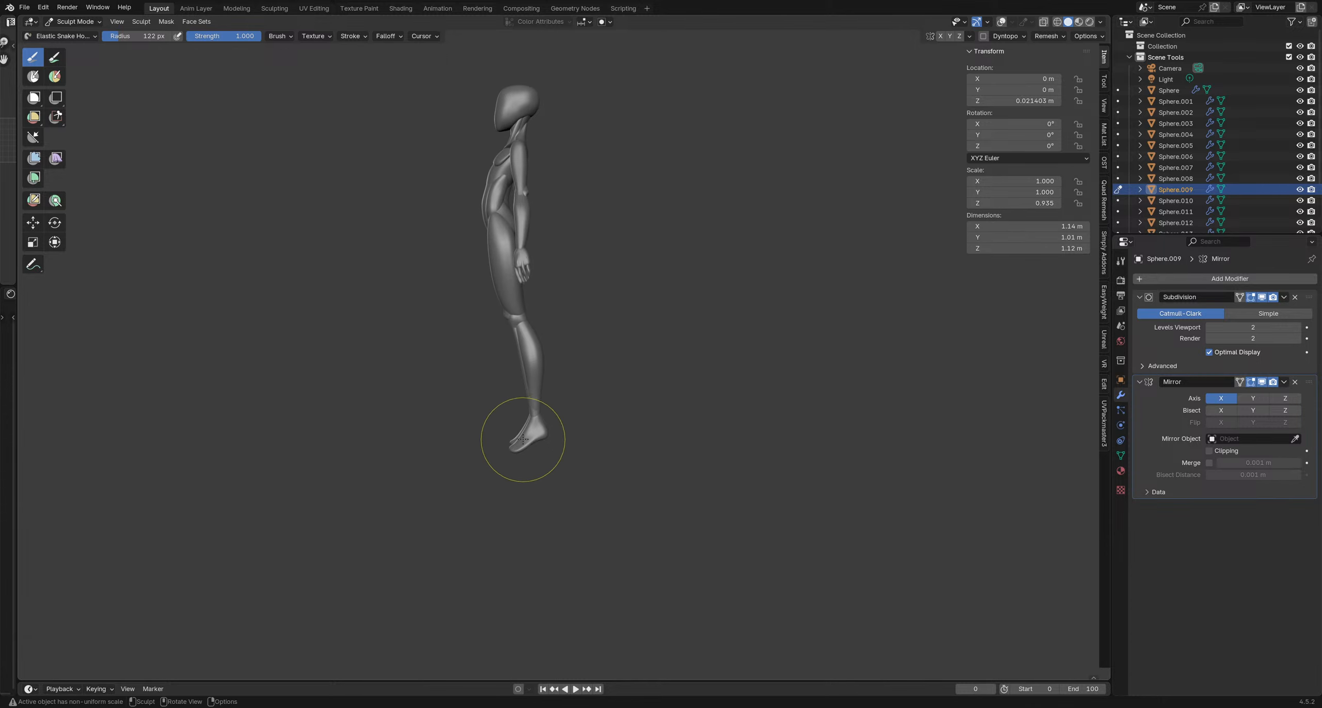
pyautogui.press('f')
pyautogui.click(563, 450)
pyautogui.moveTo(536, 443); pyautogui.dragTo(542, 451)
pyautogui.moveTo(546, 456)
pyautogui.mouseDown(button='middle')
pyautogui.moveTo(616, 450)
pyautogui.moveTo(476, 414)
pyautogui.moveTo(617, 437)
pyautogui.moveTo(635, 413)
pyautogui.moveTo(614, 403)
pyautogui.mouseUp(button='middle')
pyautogui.press('f')
pyautogui.click(619, 461)
# Return to Object Mode with nothing selected and save the file
pyautogui.hotkey('ctrl', 'Tab')
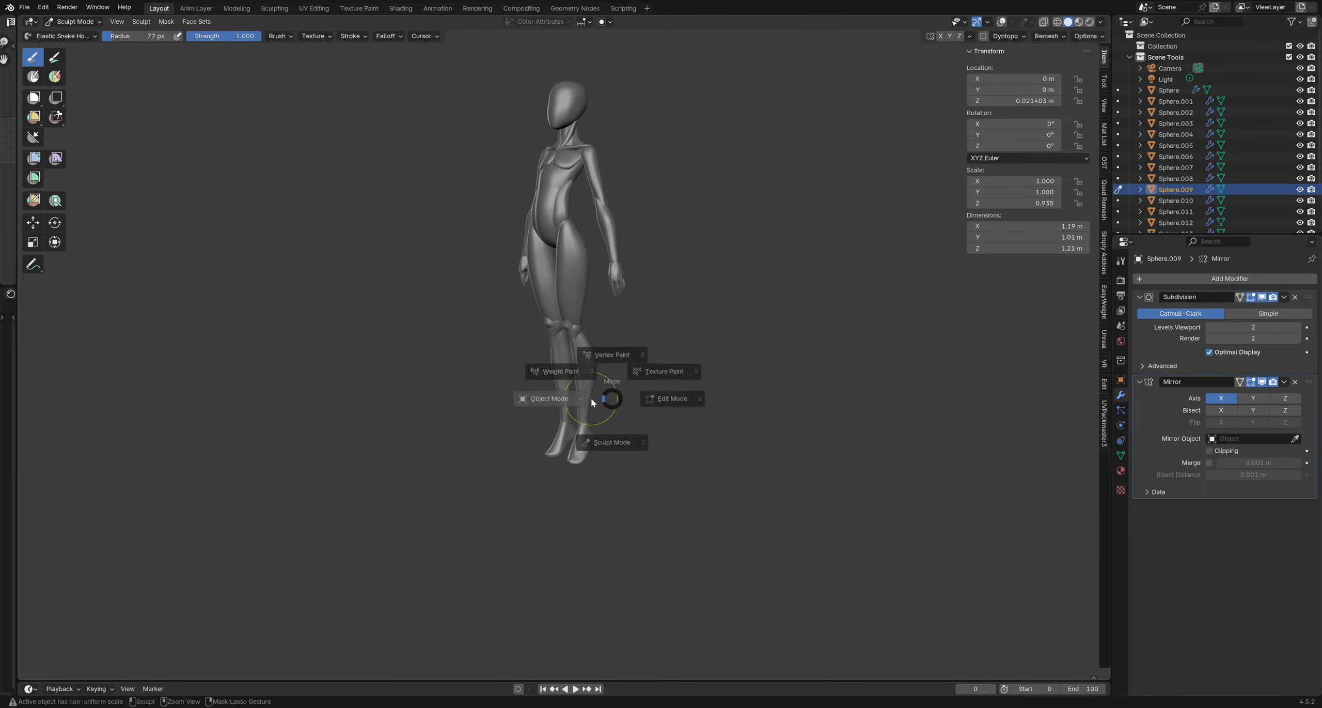
pyautogui.click(588, 401)
pyautogui.click(663, 365)
pyautogui.hotkey('ctrl', 's')
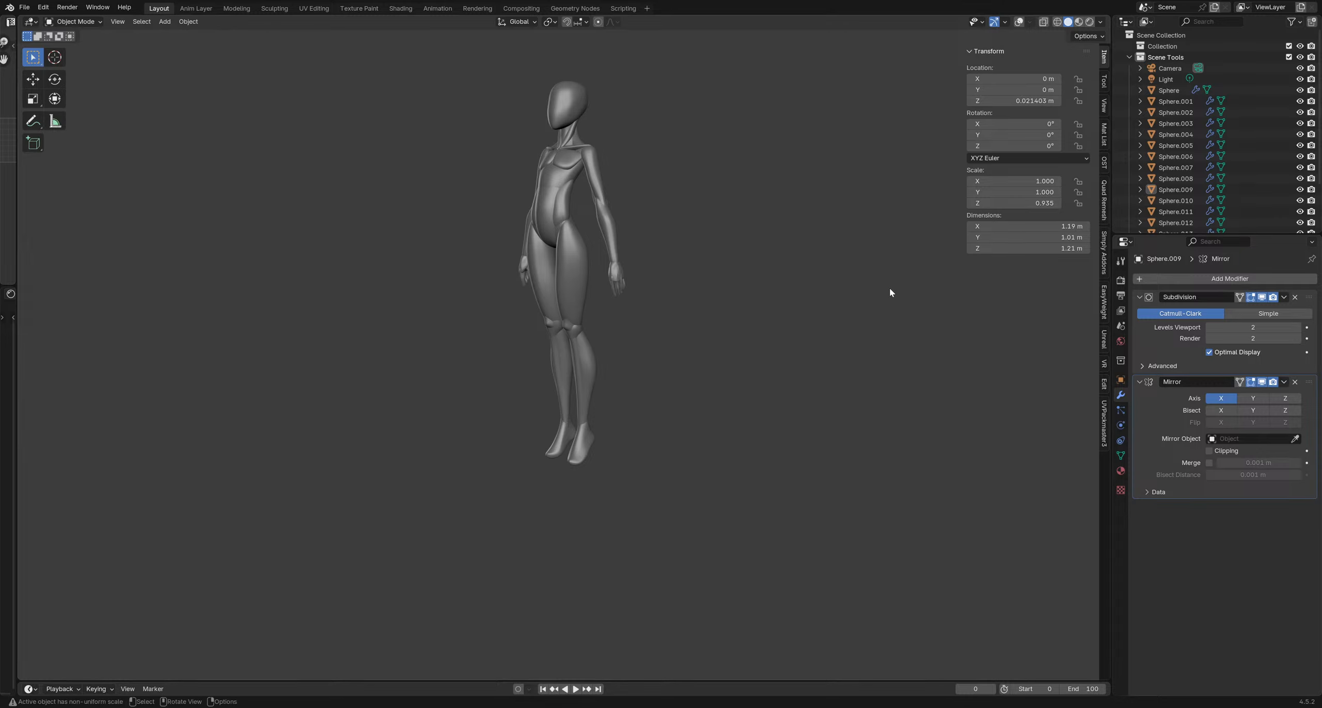
# Check the whole figure from the front three-quarter side and save the blockout file
pyautogui.moveTo(692, 271); pyautogui.dragTo(788, 298, button='middle')
pyautogui.hotkey('ctrl', 's')
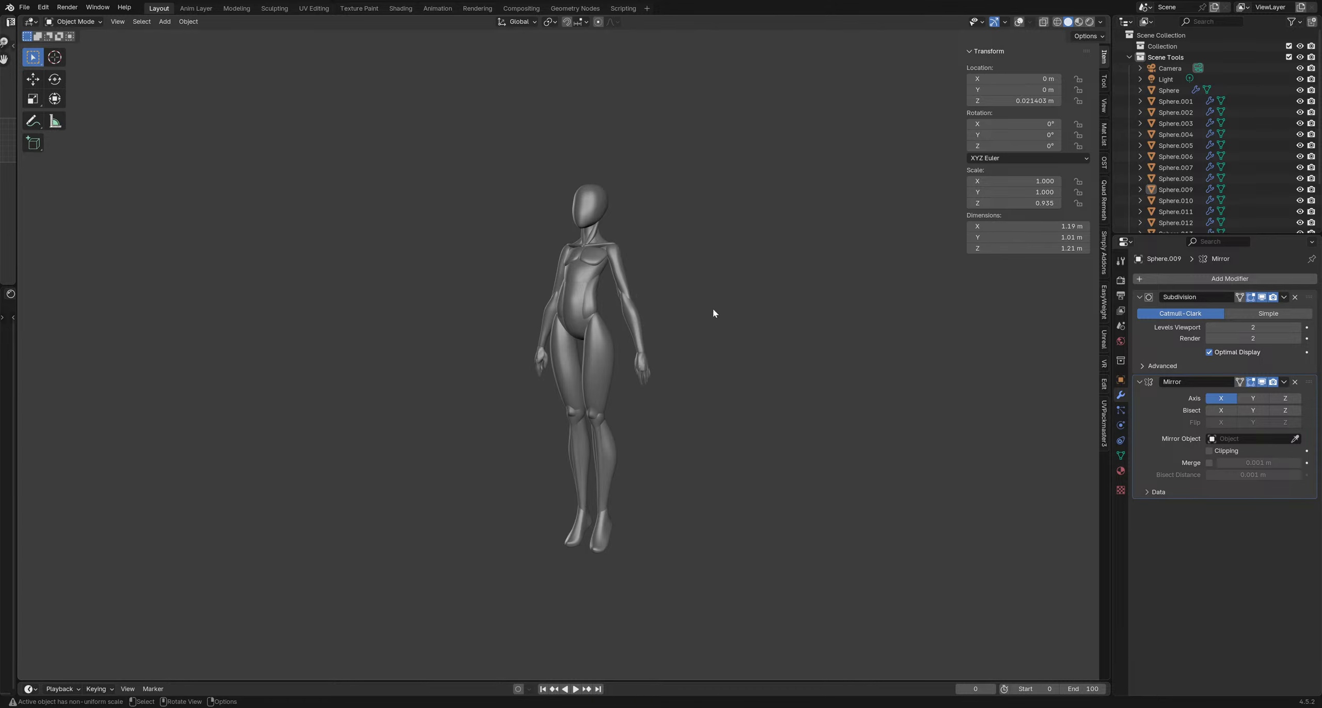
pyautogui.moveTo(715, 312)
pyautogui.mouseDown(button='middle')
pyautogui.moveTo(703, 314)
pyautogui.moveTo(716, 307)
pyautogui.mouseUp(button='middle')
pyautogui.hotkey('ctrl', 's')
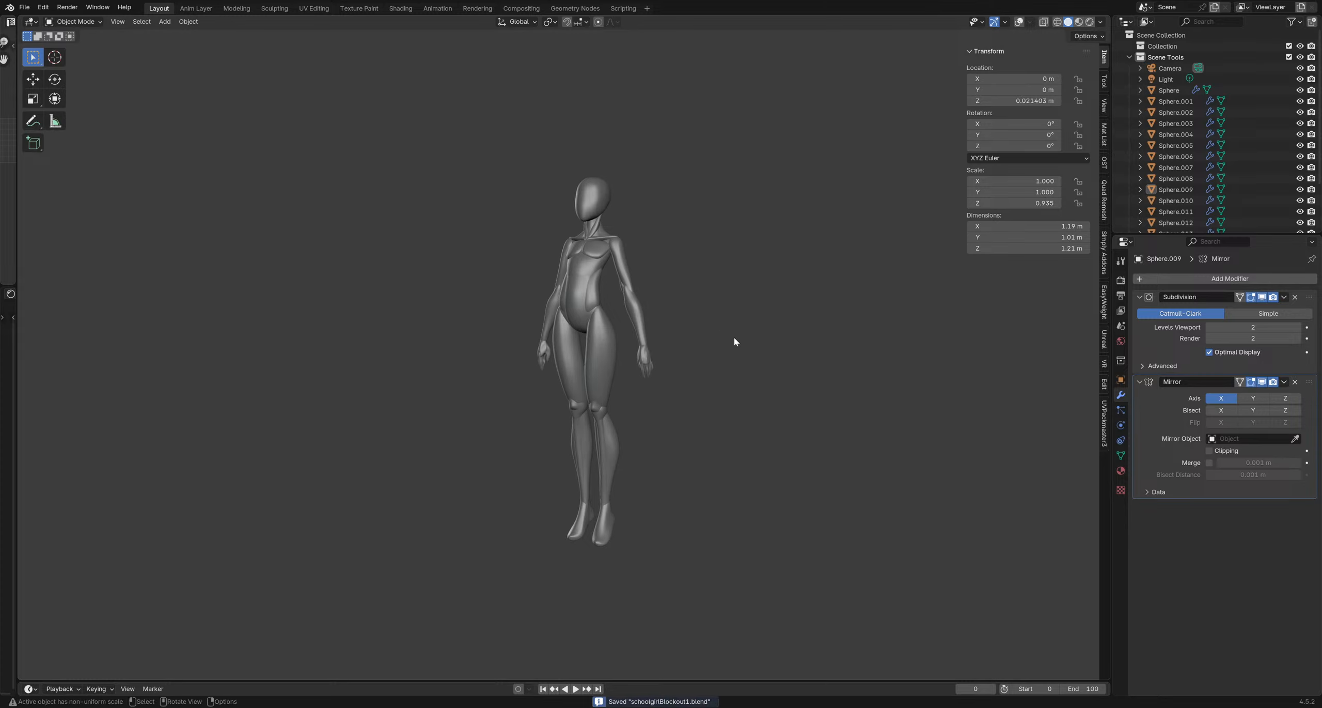
# Adjust the front of the foot in Sculpt Mode with the Grab brush at 75 px, and save the file
pyautogui.moveTo(688, 347); pyautogui.dragTo(805, 354, button='middle')
pyautogui.click(606, 584)
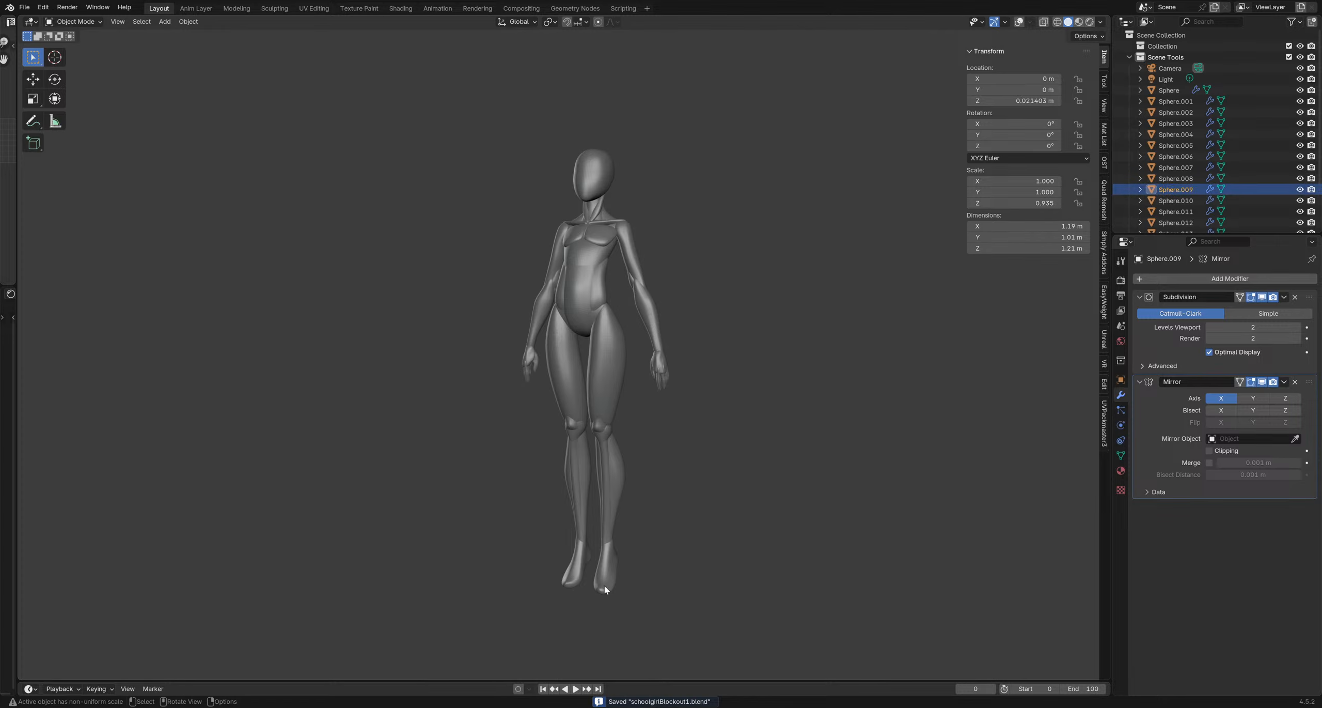
pyautogui.hotkey('ctrl', 'Tab')
pyautogui.click(599, 659)
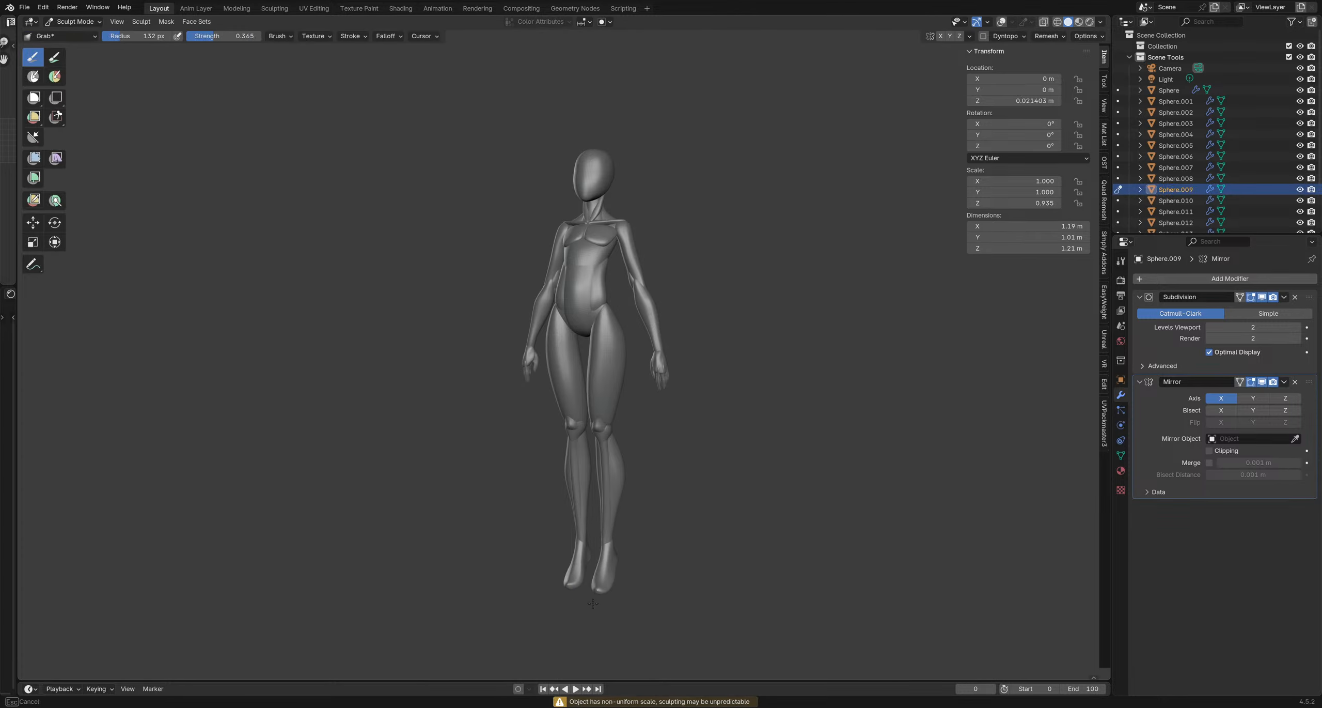
pyautogui.press('f')
pyautogui.click(625, 592)
pyautogui.press('f')
pyautogui.click(627, 570)
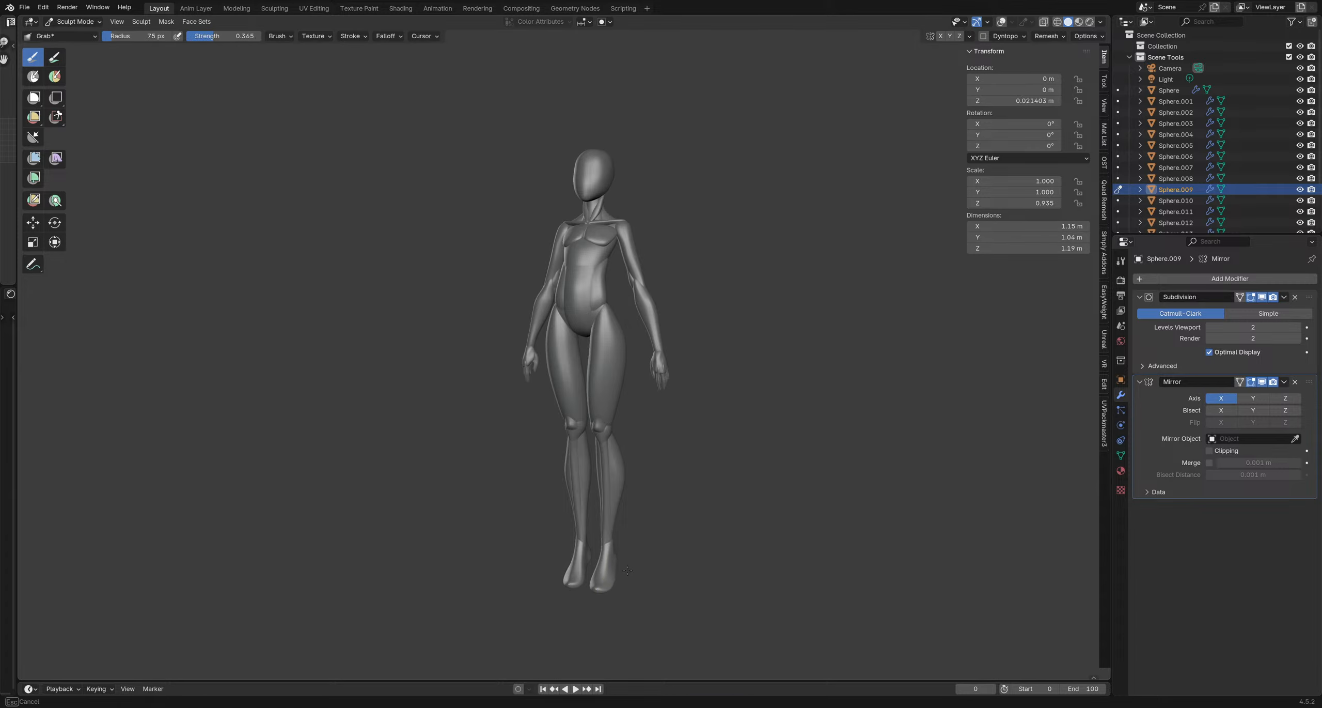
pyautogui.hotkey('ctrl', 's')
pyautogui.moveTo(702, 413)
pyautogui.mouseDown(button='middle')
pyautogui.moveTo(864, 387)
pyautogui.moveTo(844, 391)
pyautogui.mouseUp(button='middle')
pyautogui.moveTo(791, 423)
pyautogui.mouseDown(button='middle')
pyautogui.moveTo(797, 398)
pyautogui.moveTo(879, 437)
pyautogui.mouseUp(button='middle')
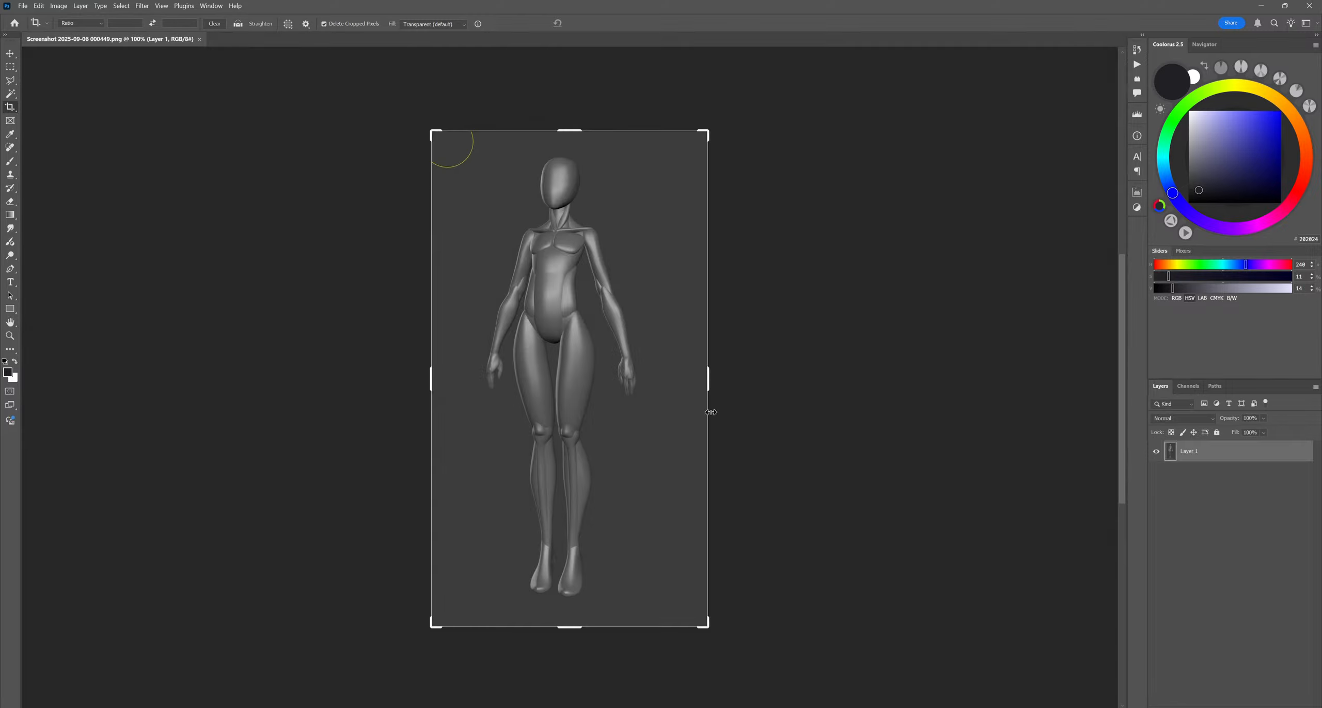
# Switch to Photoshop, finish cropping the screenshot of the current figure and rename its layer as f
pyautogui.click(698, 405)
pyautogui.press('v')
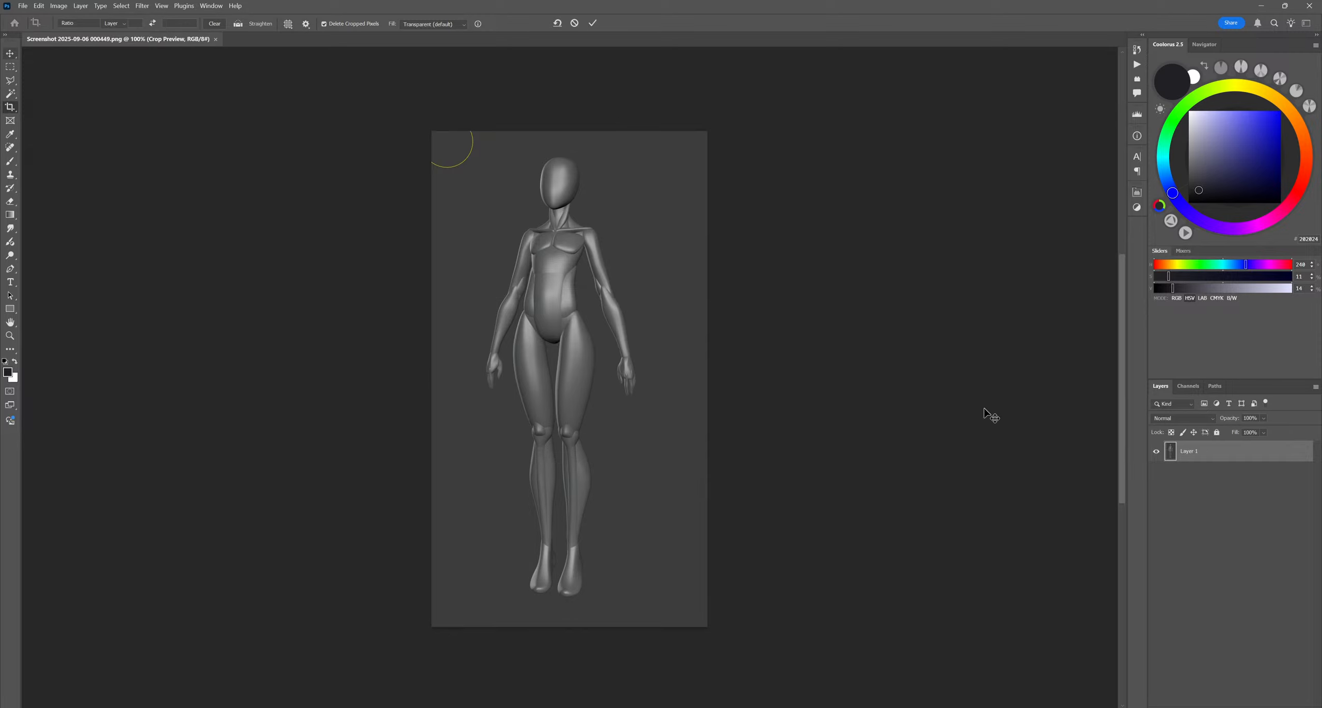
pyautogui.doubleClick(1187, 451)
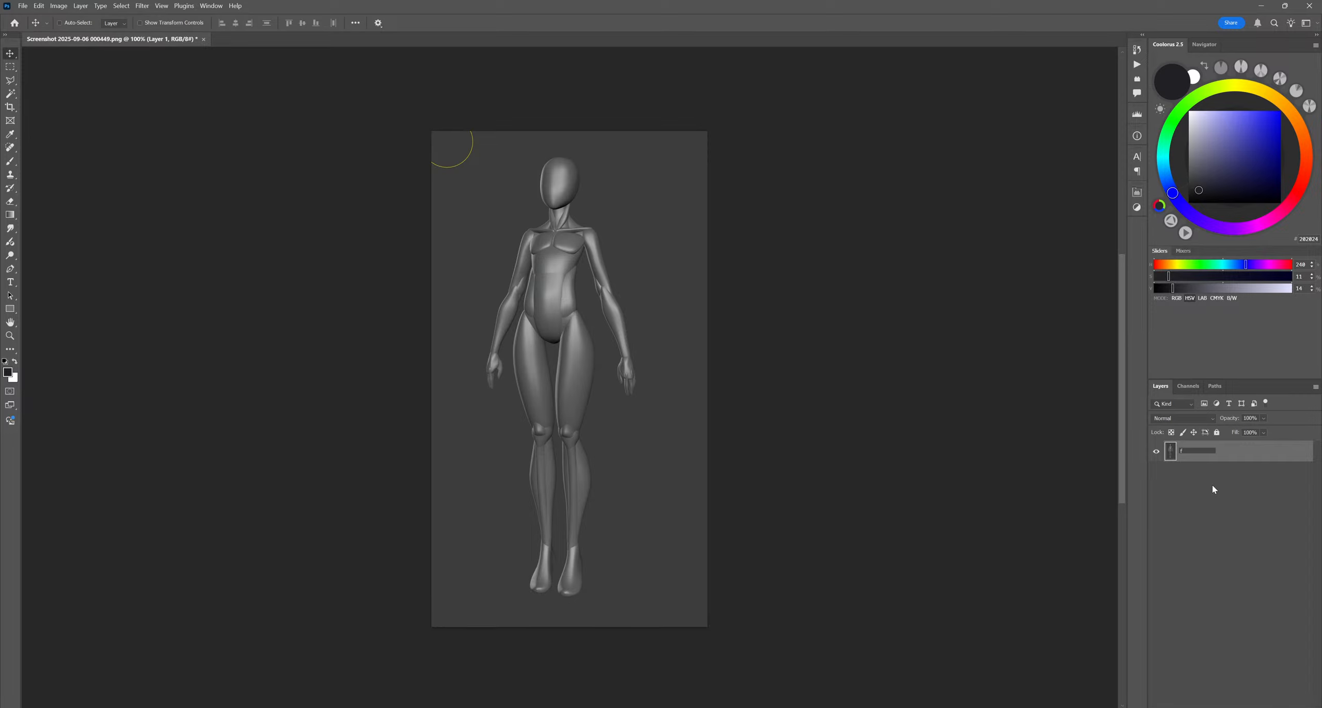
pyautogui.write('f')
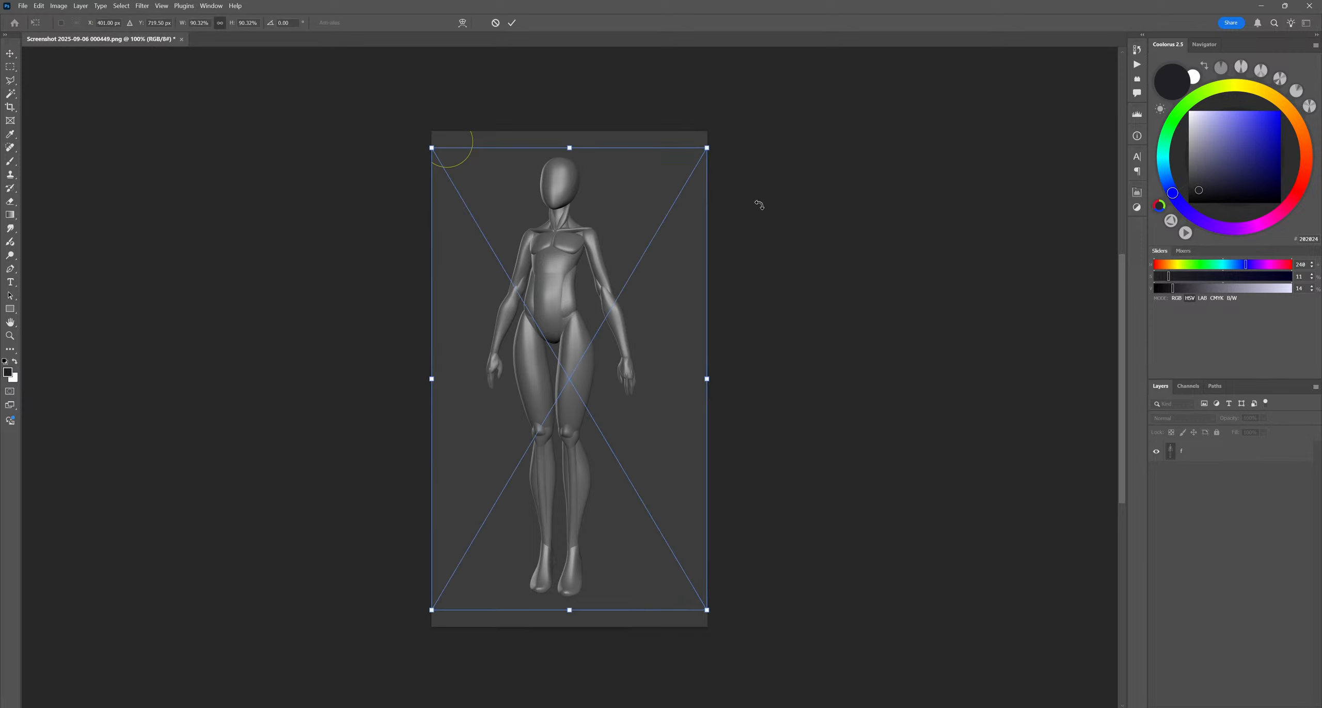
# Place the earlier blockout screenshot as a layer named 1 beneath layer f, with layer f hidden
pyautogui.press('Return')
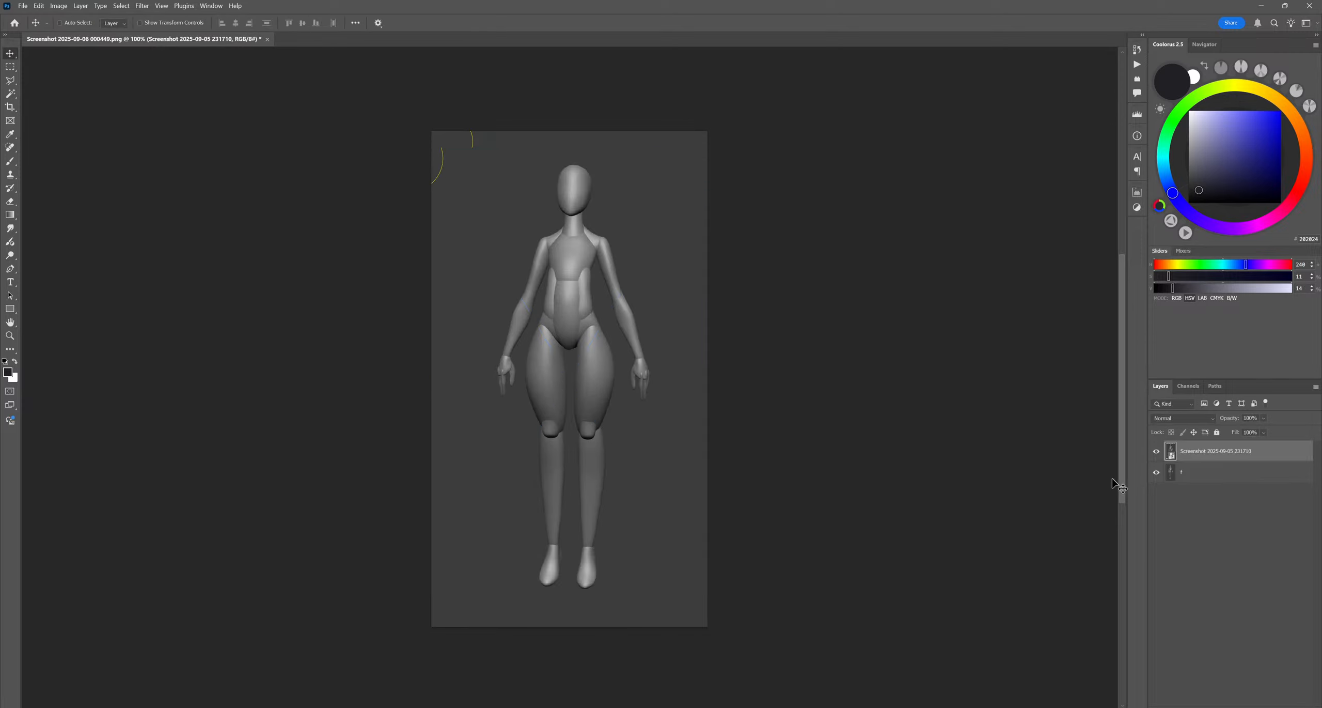
pyautogui.doubleClick(1208, 450)
pyautogui.write('1')
pyautogui.press('Return')
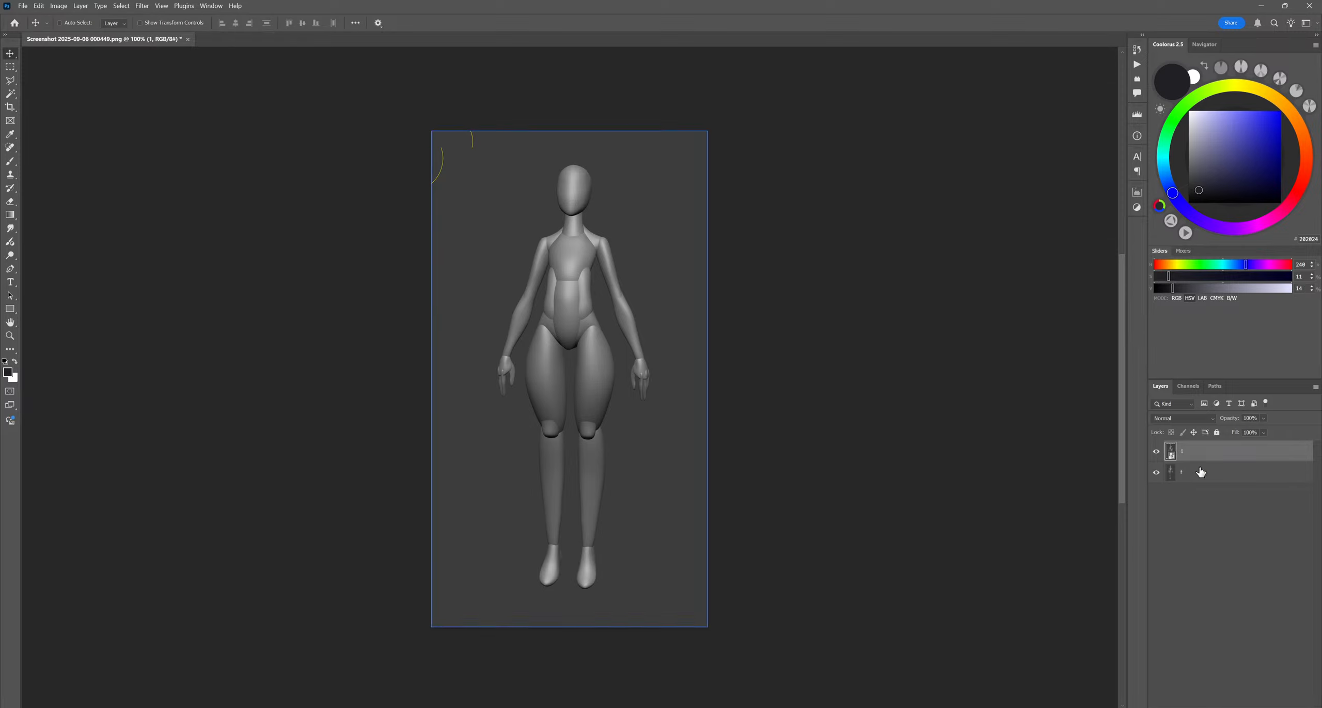
pyautogui.moveTo(1205, 453); pyautogui.dragTo(1206, 482)
pyautogui.click(1154, 452)
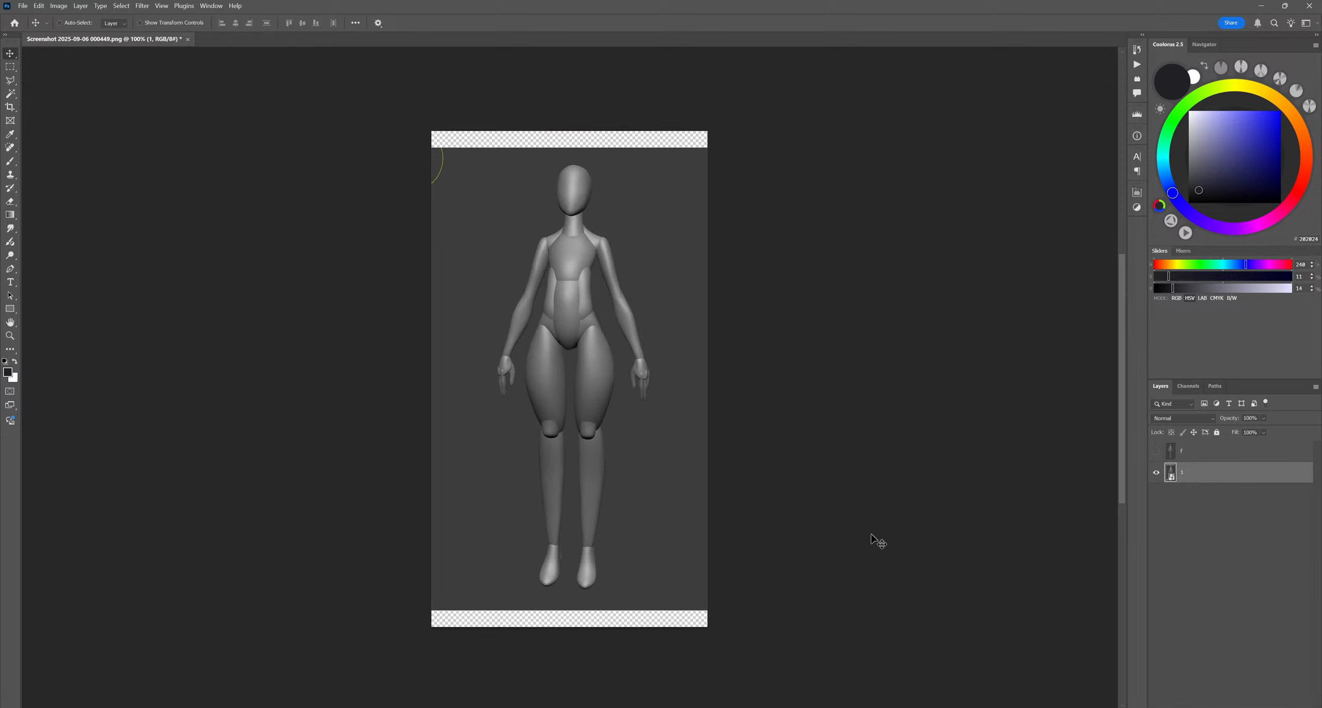
# Fill a new bottom layer with the grey sampled from the screenshot background to cover the transparent strips
pyautogui.press('b')
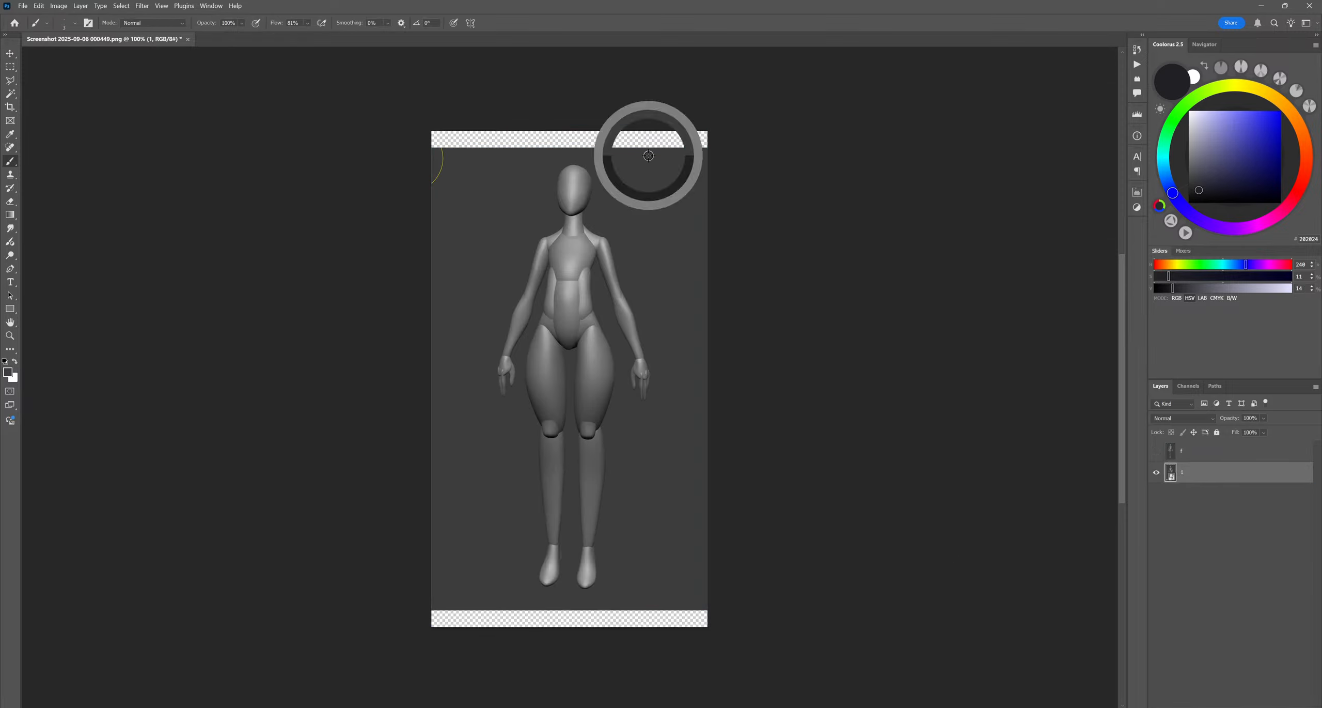
pyautogui.keyDown('alt'); pyautogui.click(649, 155); pyautogui.keyUp('alt')
pyautogui.hotkey('ctrl', 'shift', 'alt', 'n')
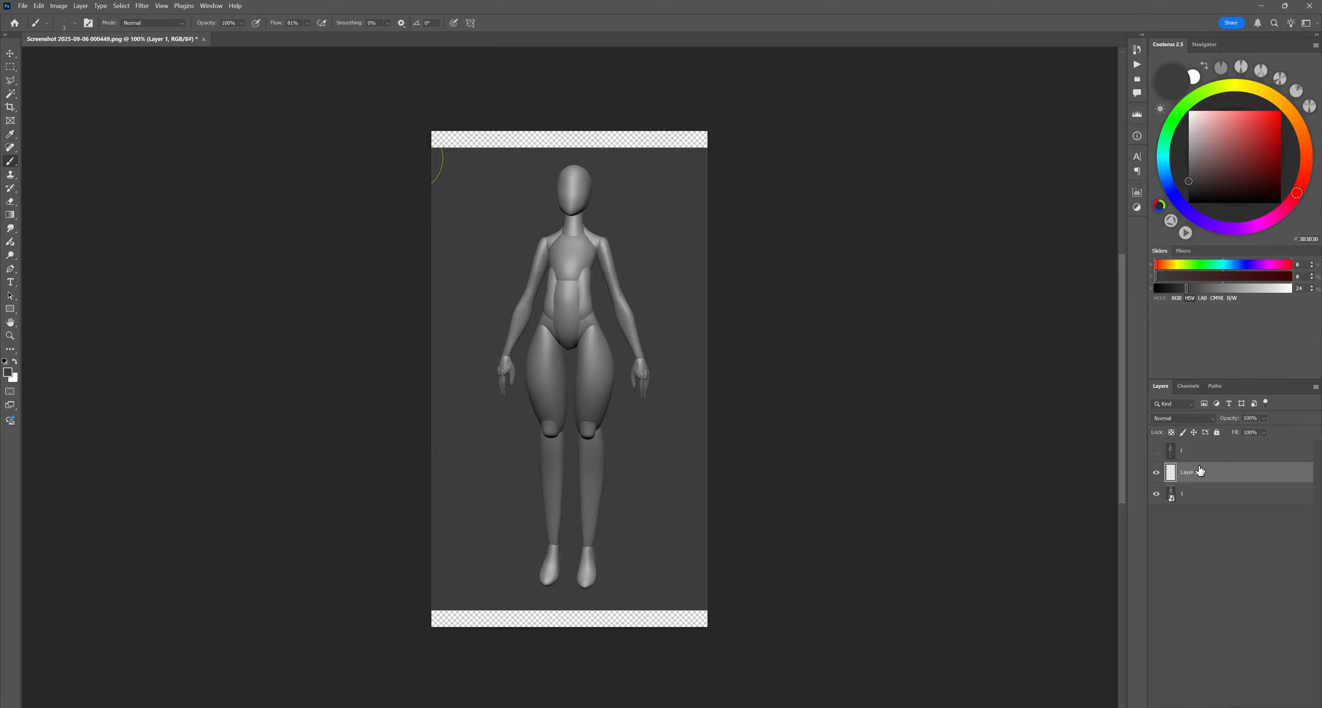
pyautogui.press('alt')
pyautogui.hotkey('alt', 'BackSpace')
pyautogui.moveTo(1234, 478); pyautogui.dragTo(1216, 561)
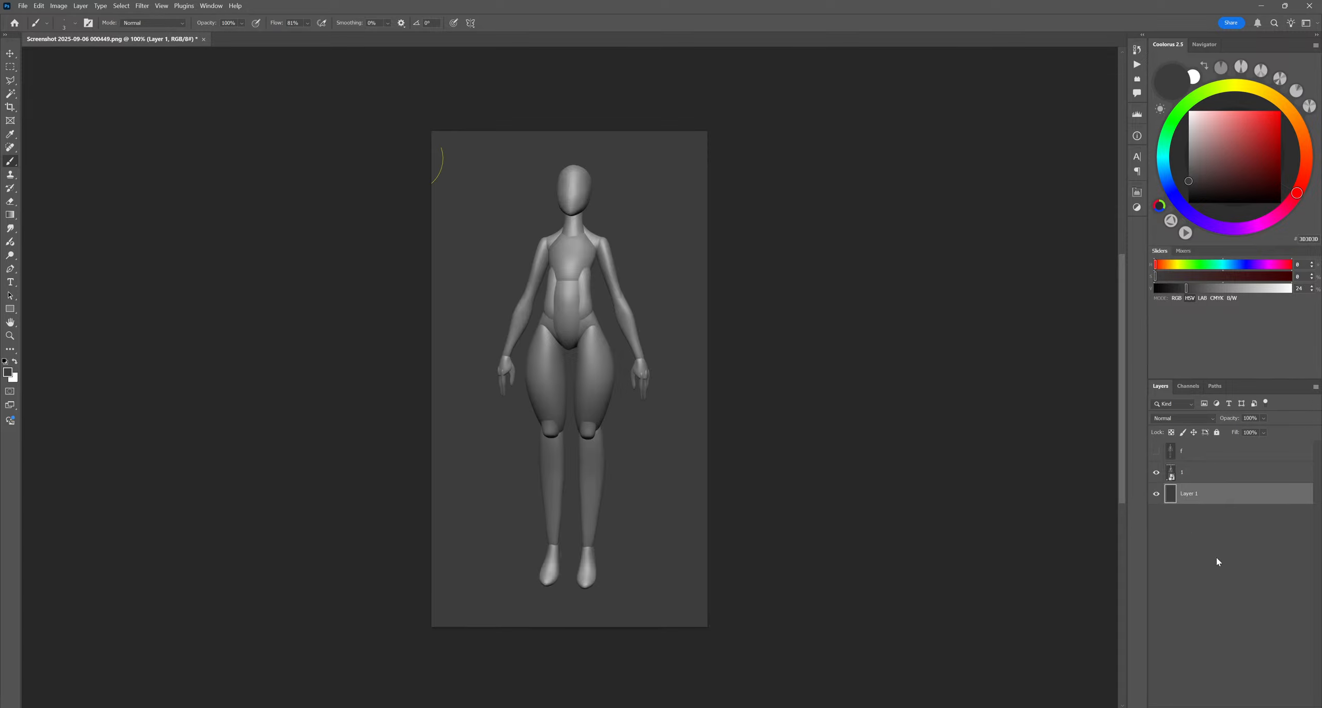
# Switch layer f's visibility on and off to compare the earlier and current figures, ending with it shown
pyautogui.click(1156, 451)
pyautogui.click(1155, 452)
pyautogui.click(1156, 452)
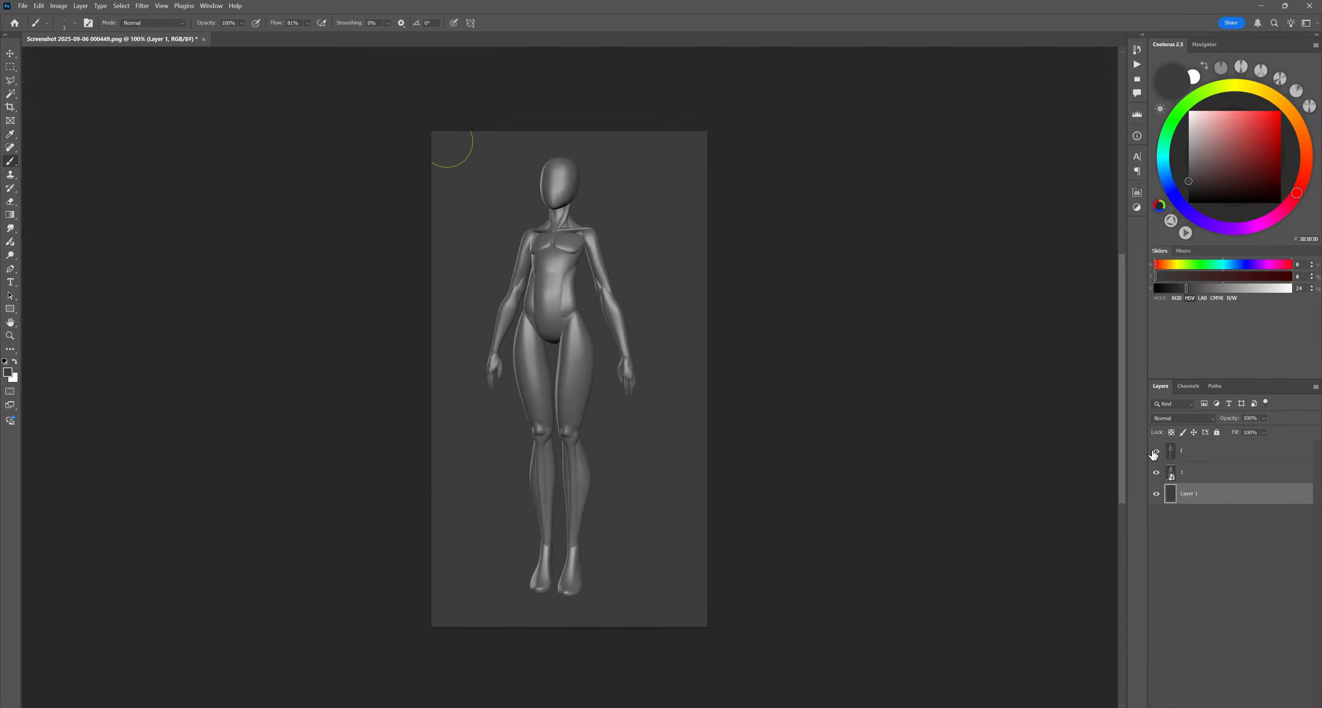
pyautogui.click(1155, 453)
pyautogui.click(1155, 452)
pyautogui.click(1155, 452)
pyautogui.click(1155, 452)
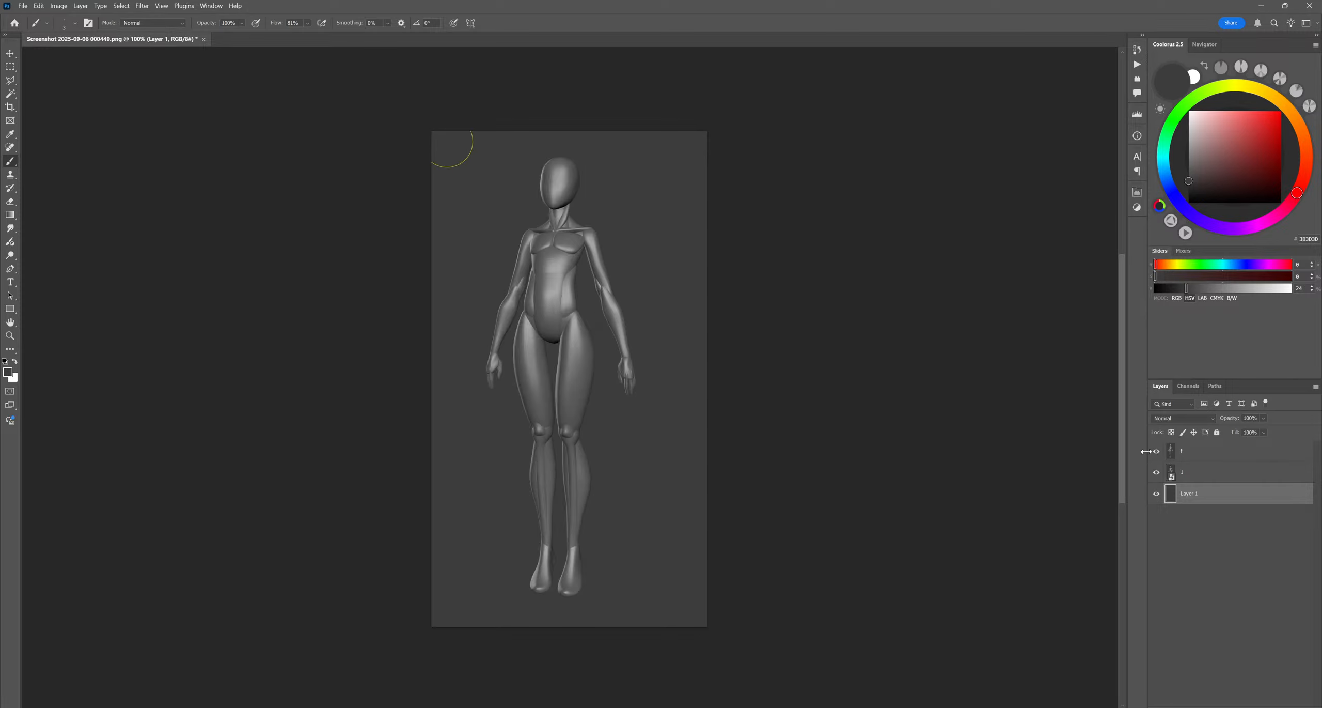